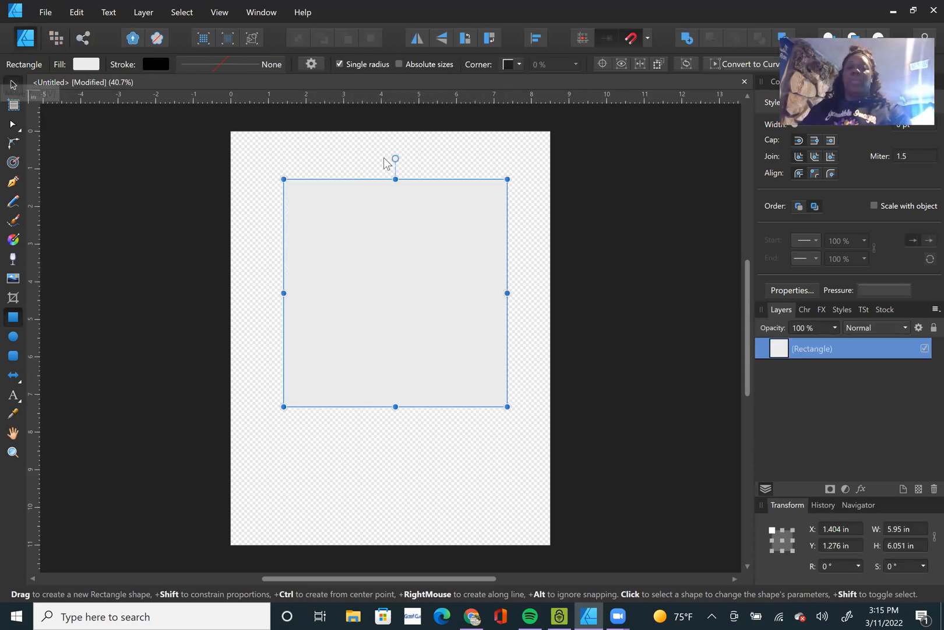
Move the light grey rectangle to the centre of the page.
{"action": "key", "text": "v"}
{"action": "left_click_drag", "start_coordinate": [380, 296], "coordinate": [380, 312]}
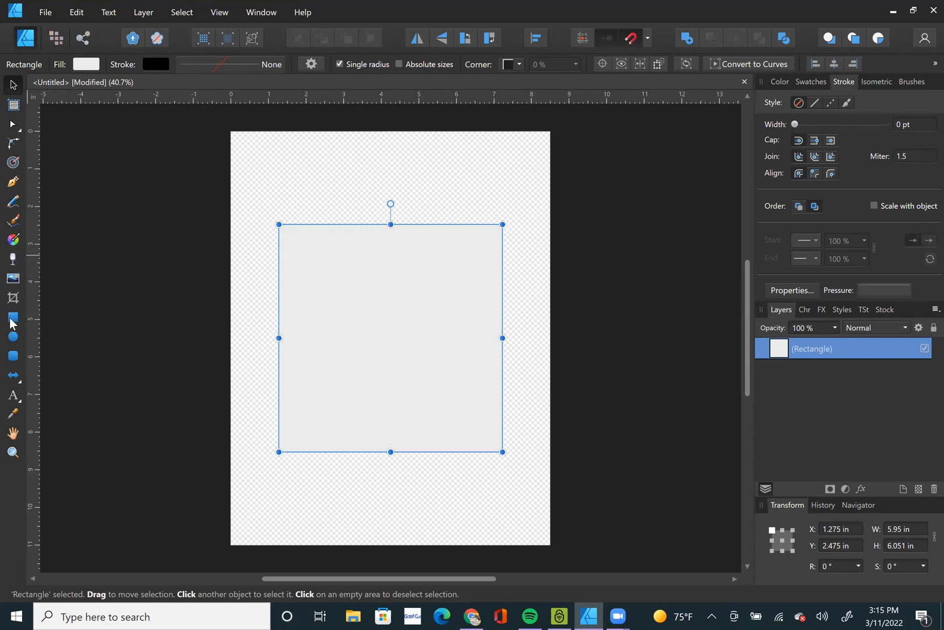
{"action": "mouse_move", "coordinate": [327, 276]}
{"action": "left_mouse_down"}
{"action": "mouse_move", "coordinate": [397, 343]}
{"action": "mouse_move", "coordinate": [315, 288]}
{"action": "mouse_move", "coordinate": [328, 295]}
{"action": "mouse_move", "coordinate": [326, 308]}
{"action": "mouse_move", "coordinate": [326, 275]}
{"action": "left_mouse_up"}
Give the rectangle a linear gradient fill with white at the start and red at the end.
{"action": "left_click", "coordinate": [86, 64]}
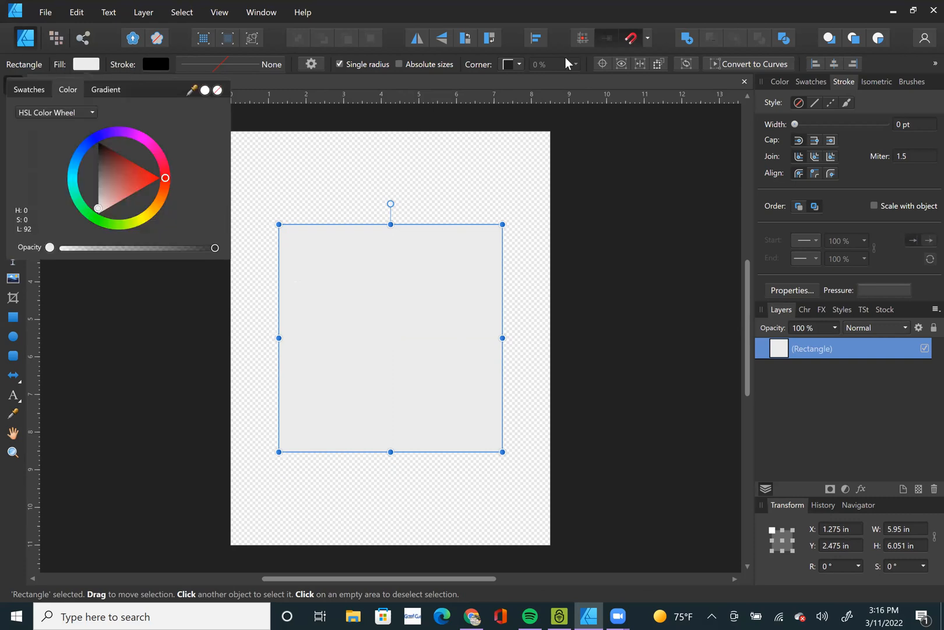
{"action": "left_click", "coordinate": [565, 57]}
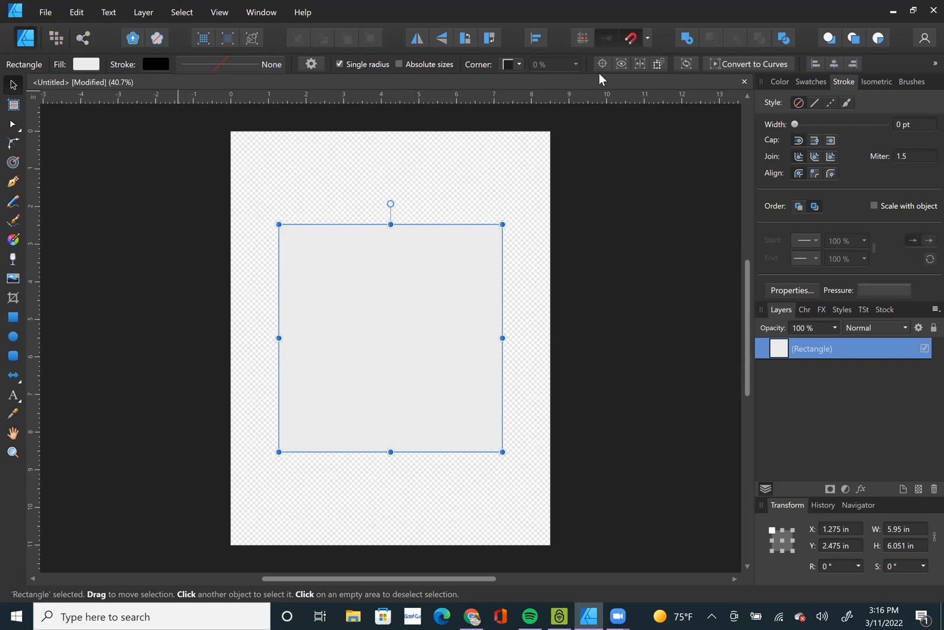
{"action": "left_click", "coordinate": [92, 66]}
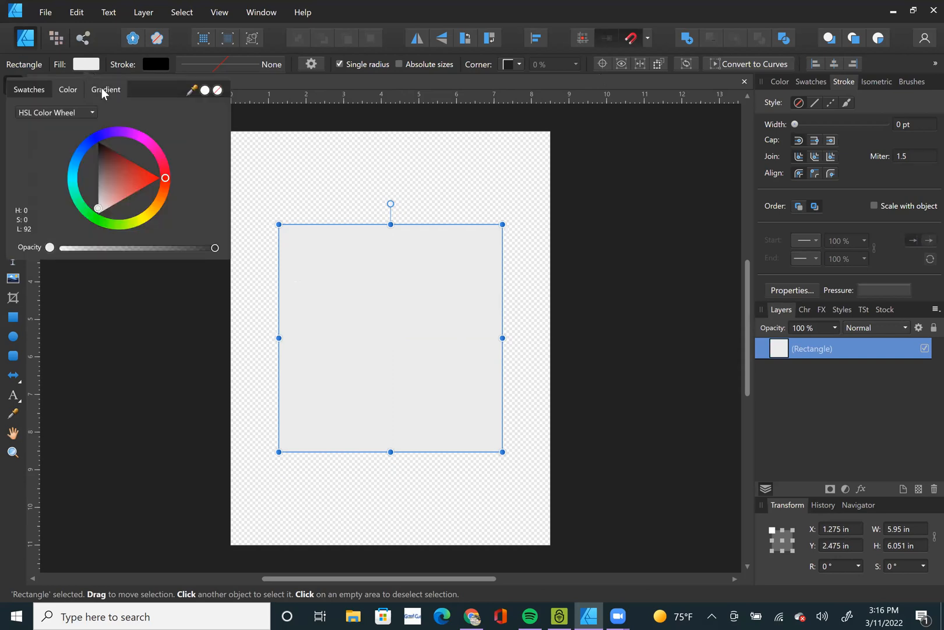
{"action": "left_click", "coordinate": [103, 92]}
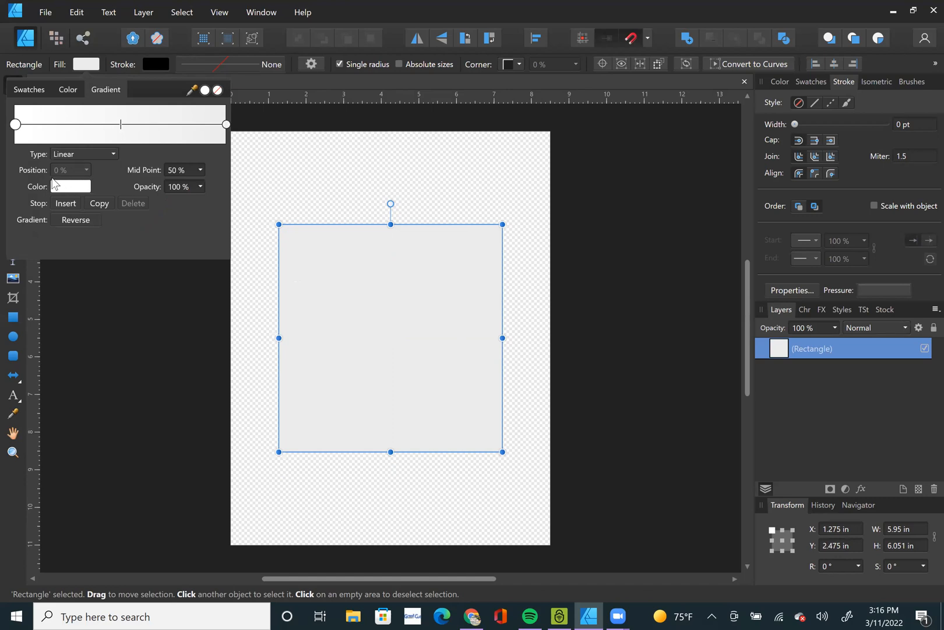
{"action": "left_click", "coordinate": [15, 125]}
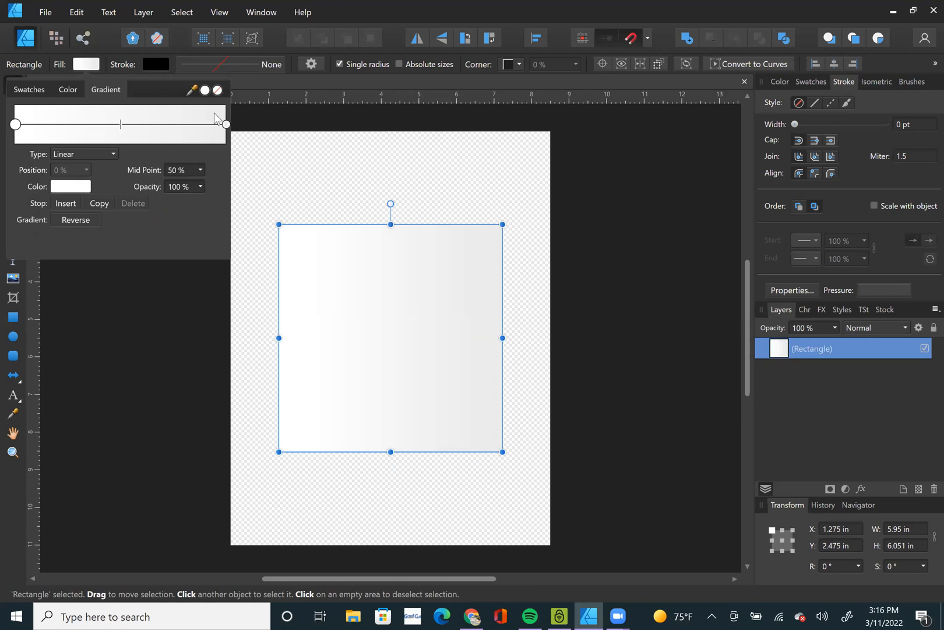
{"action": "left_click", "coordinate": [227, 125]}
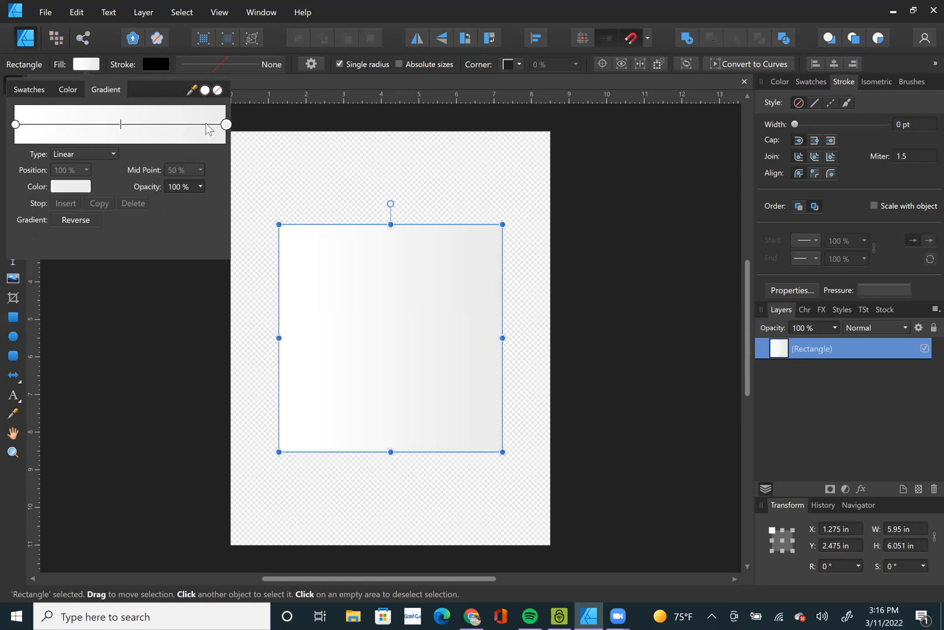
{"action": "left_click", "coordinate": [76, 188]}
{"action": "left_click_drag", "start_coordinate": [116, 275], "coordinate": [153, 271]}
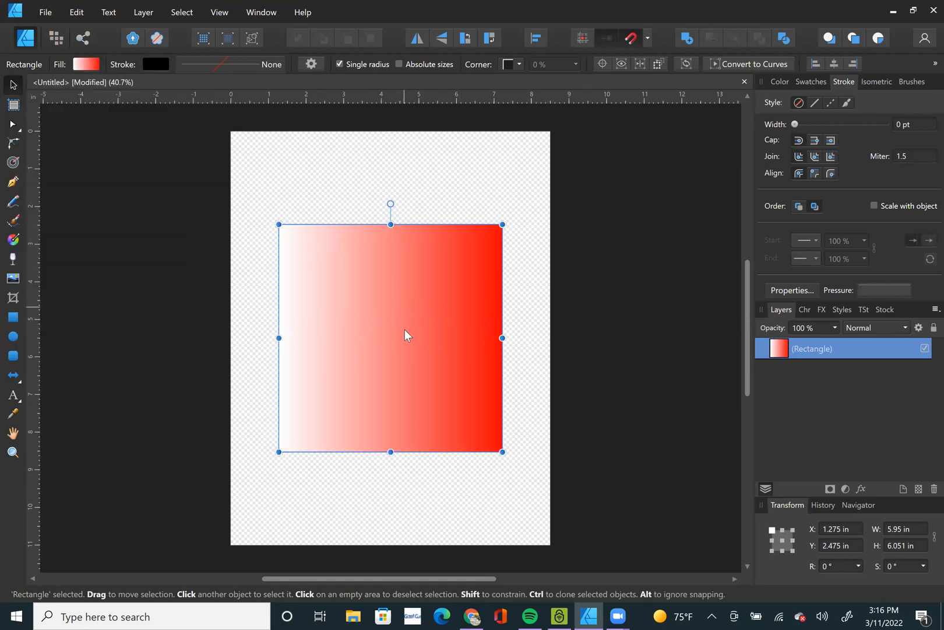
Set the gradient's midpoint to 61% and the white stop's opacity to 13%.
{"action": "left_click", "coordinate": [83, 65]}
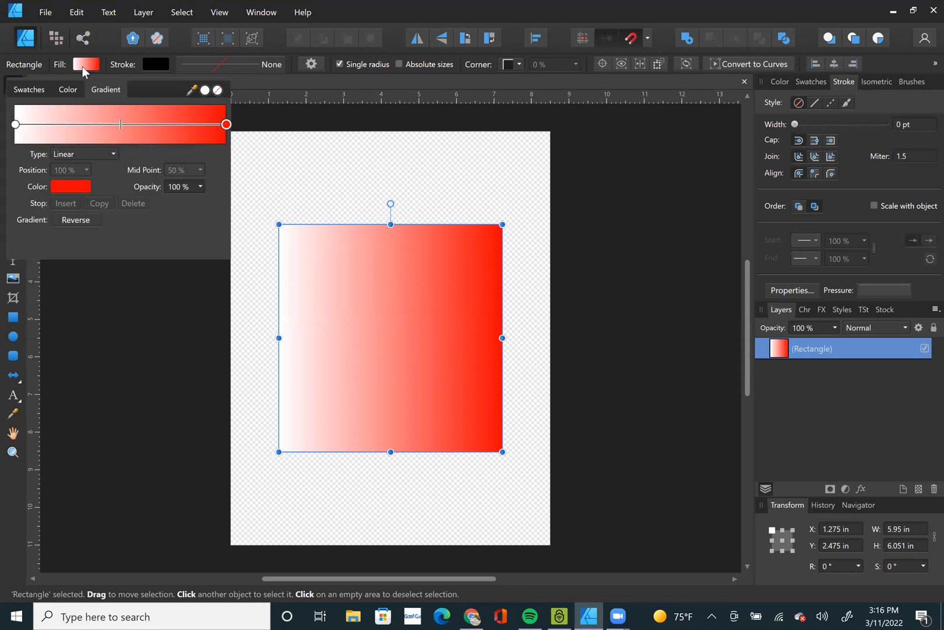
{"action": "mouse_move", "coordinate": [120, 124]}
{"action": "left_mouse_down"}
{"action": "mouse_move", "coordinate": [63, 123]}
{"action": "mouse_move", "coordinate": [211, 135]}
{"action": "mouse_move", "coordinate": [72, 128]}
{"action": "mouse_move", "coordinate": [143, 133]}
{"action": "left_mouse_up"}
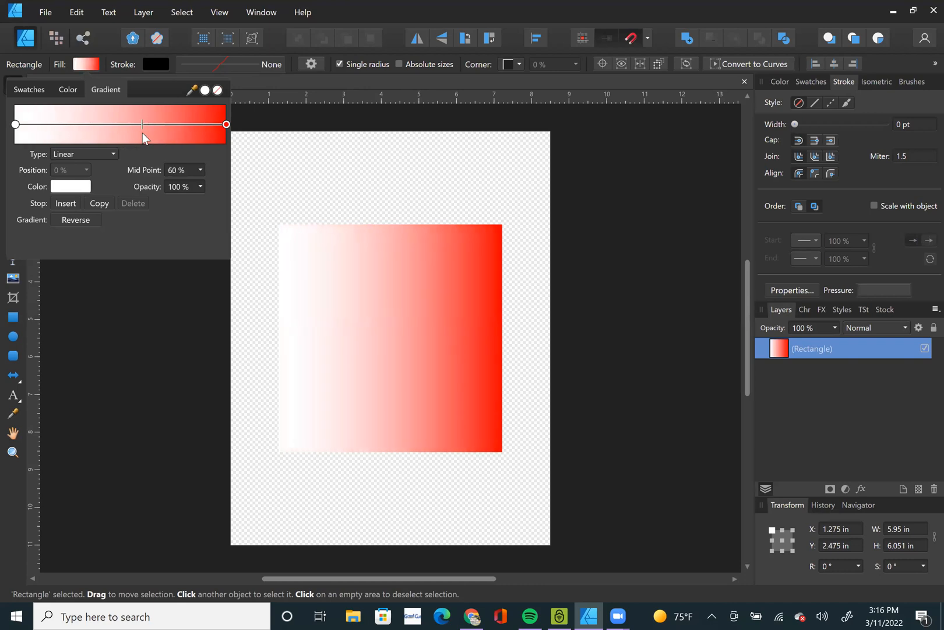
{"action": "left_click", "coordinate": [185, 187]}
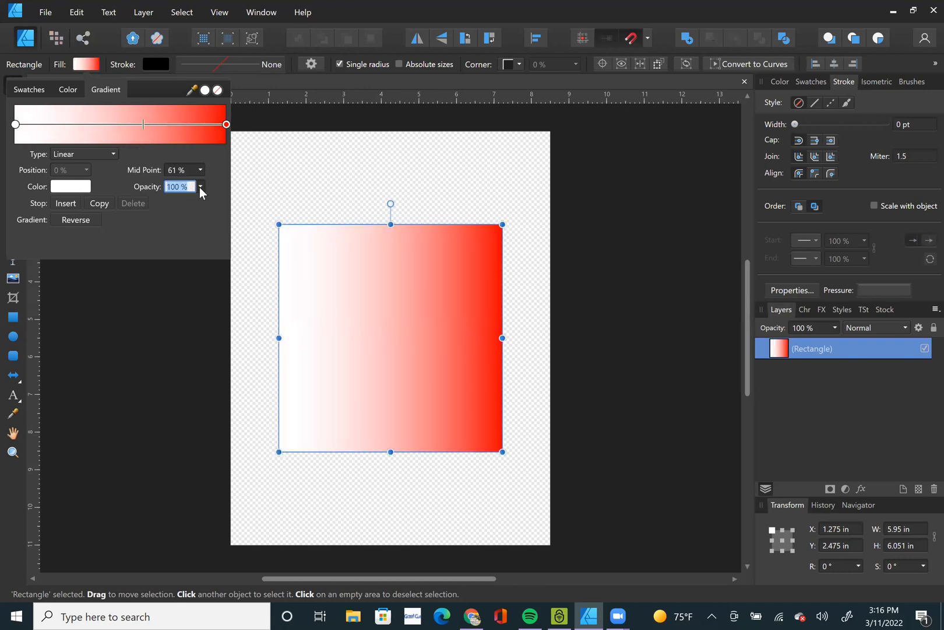
{"action": "left_click", "coordinate": [200, 185]}
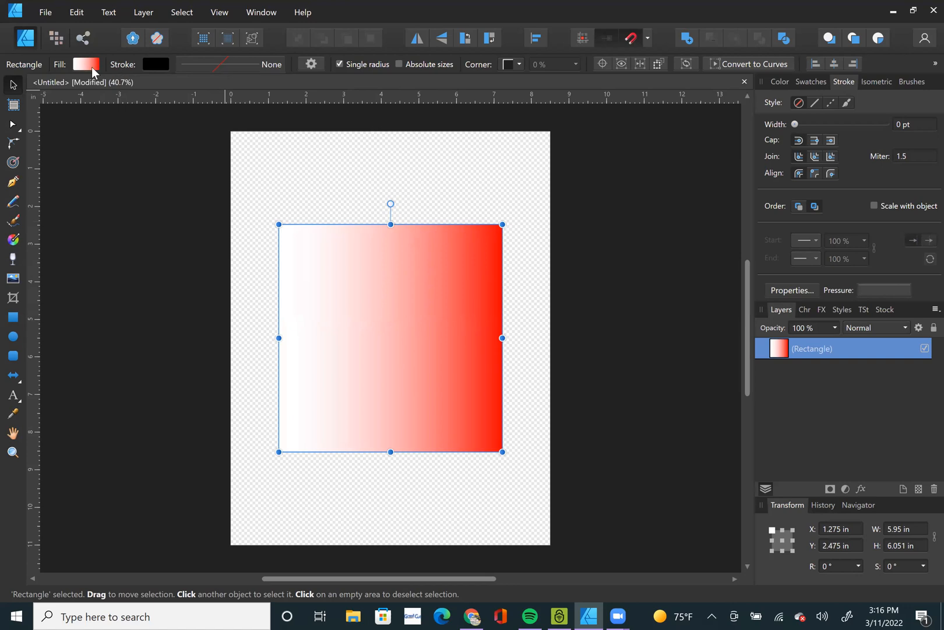
{"action": "left_click", "coordinate": [88, 65]}
{"action": "left_click", "coordinate": [204, 185]}
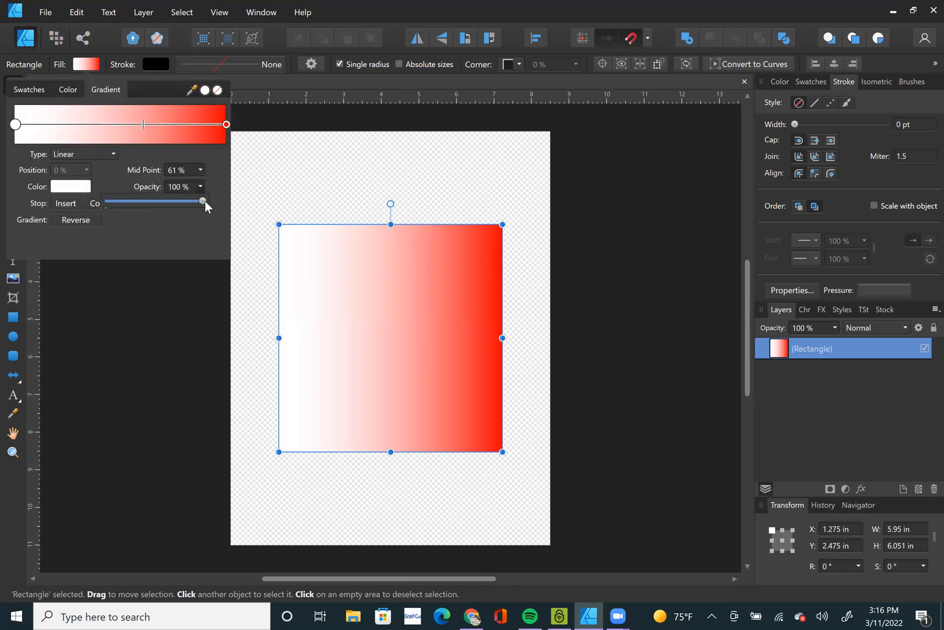
{"action": "left_click_drag", "start_coordinate": [203, 200], "coordinate": [114, 200]}
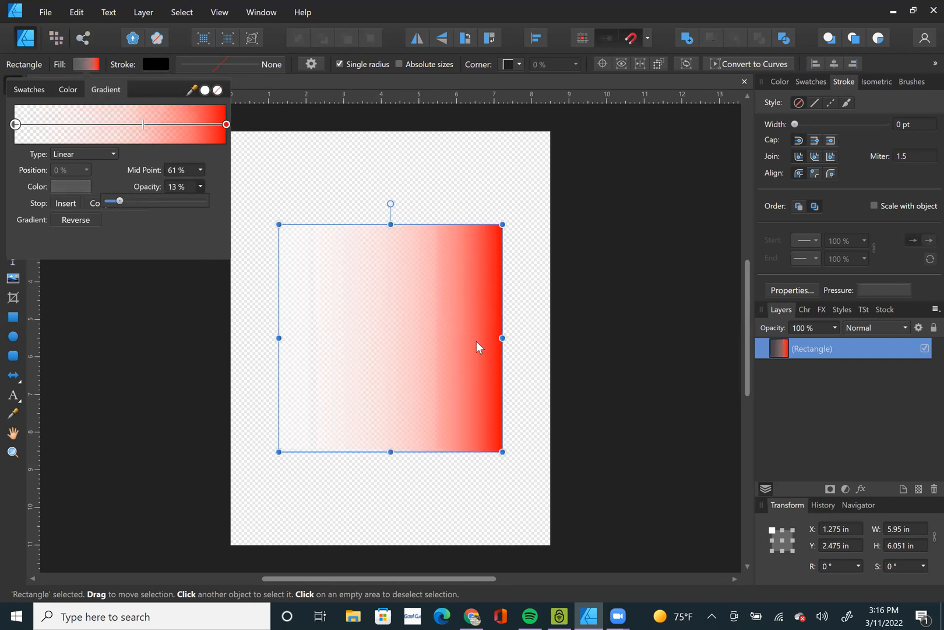
Draw a page-wide rectangle about 8.5 by 9.67 in, swap its fill and stroke to make it black, and layer it behind the gradient rectangle.
{"action": "left_click", "coordinate": [12, 316]}
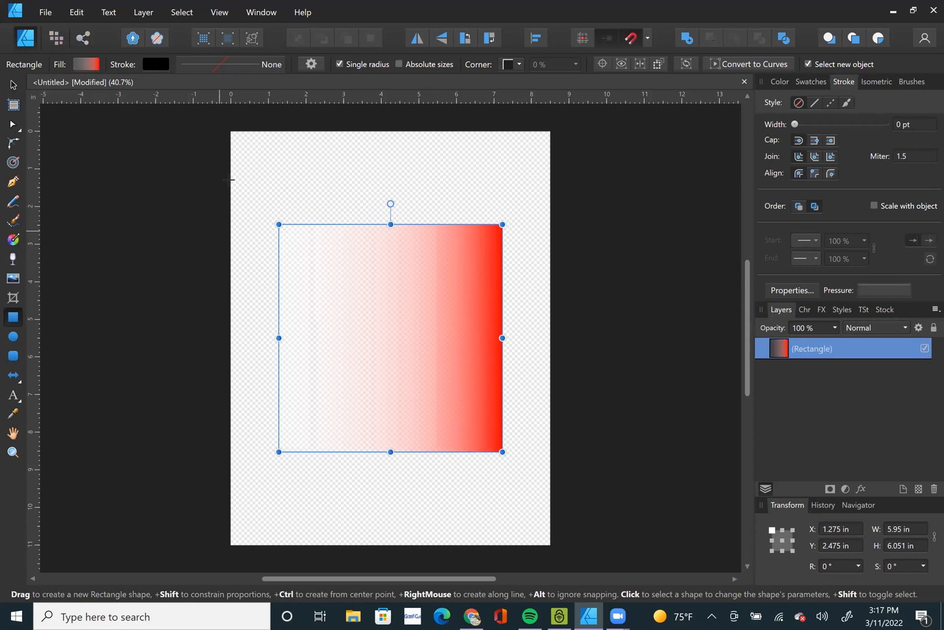
{"action": "left_click_drag", "start_coordinate": [542, 522], "coordinate": [550, 525]}
{"action": "left_click", "coordinate": [780, 81]}
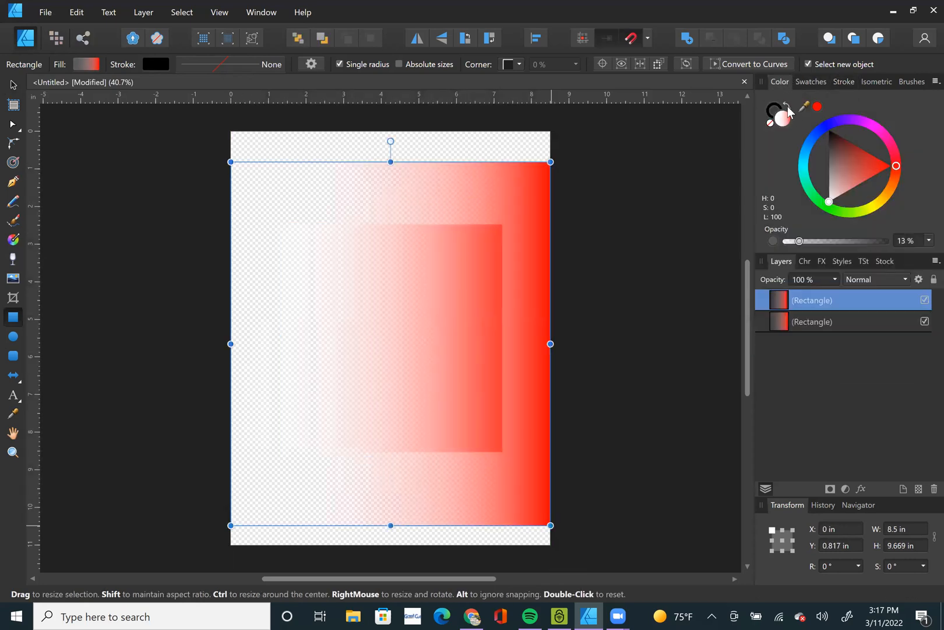
{"action": "left_click", "coordinate": [787, 104]}
{"action": "left_click_drag", "start_coordinate": [845, 296], "coordinate": [849, 364]}
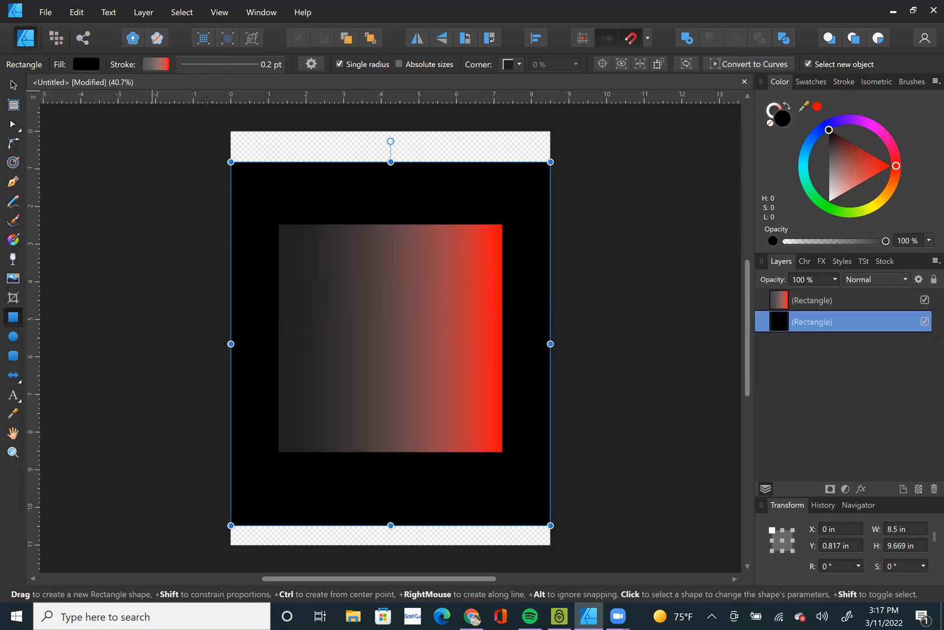
Raise the opacity of the front rectangle's white gradient stop to 100%.
{"action": "left_click", "coordinate": [446, 367]}
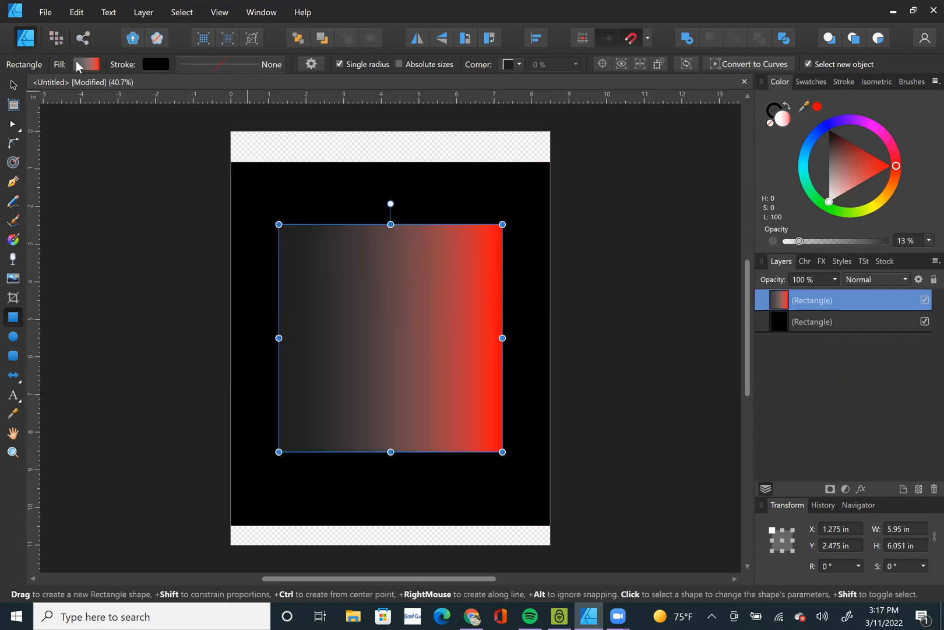
{"action": "left_click", "coordinate": [85, 64]}
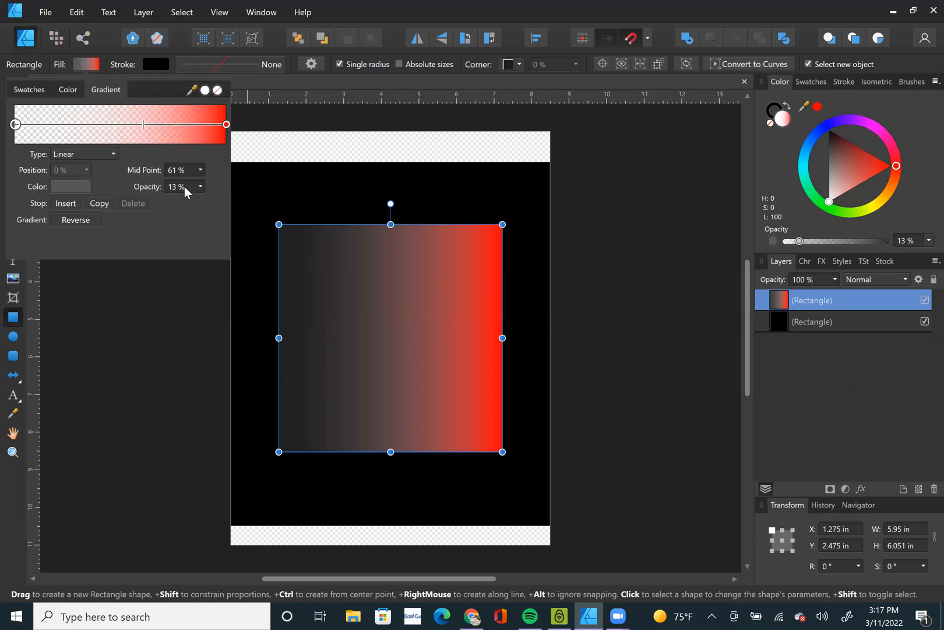
{"action": "left_click", "coordinate": [200, 187]}
{"action": "left_click_drag", "start_coordinate": [239, 205], "coordinate": [517, 98]}
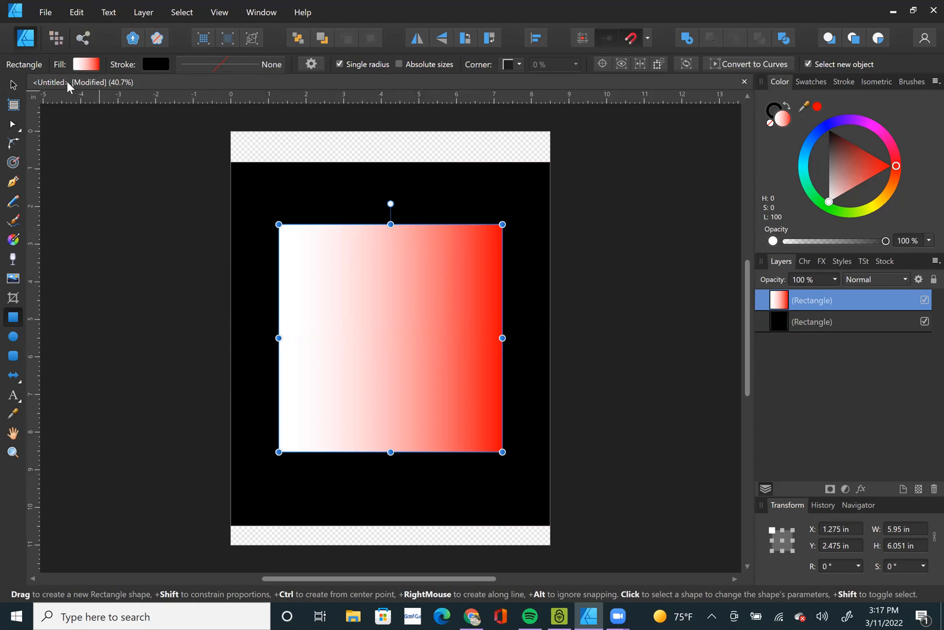
Lower the opacity of the white gradient stop to 0% and undo the stray small rectangle.
{"action": "left_click", "coordinate": [82, 64]}
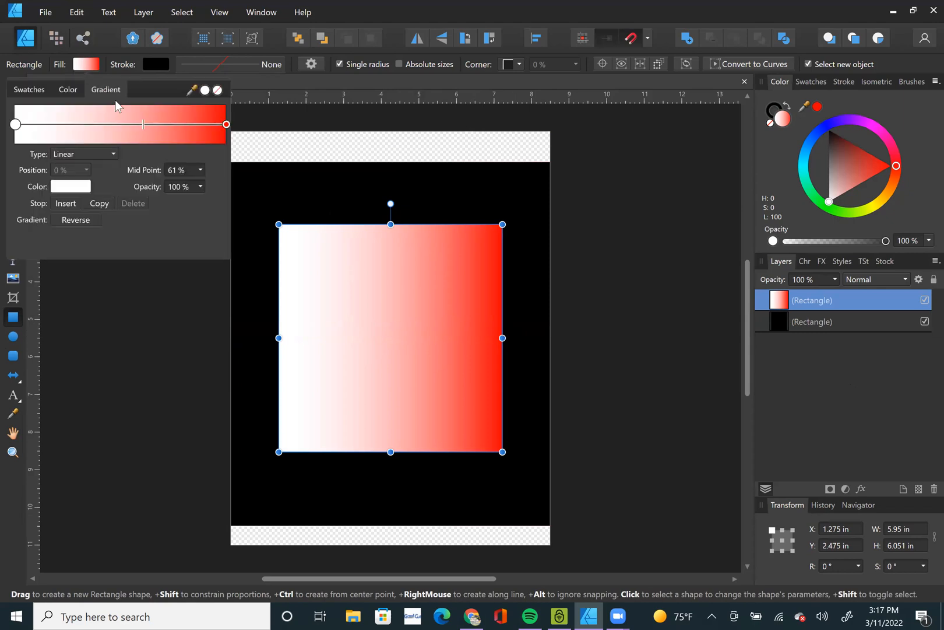
{"action": "left_click", "coordinate": [200, 187]}
{"action": "left_click_drag", "start_coordinate": [203, 201], "coordinate": [42, 206]}
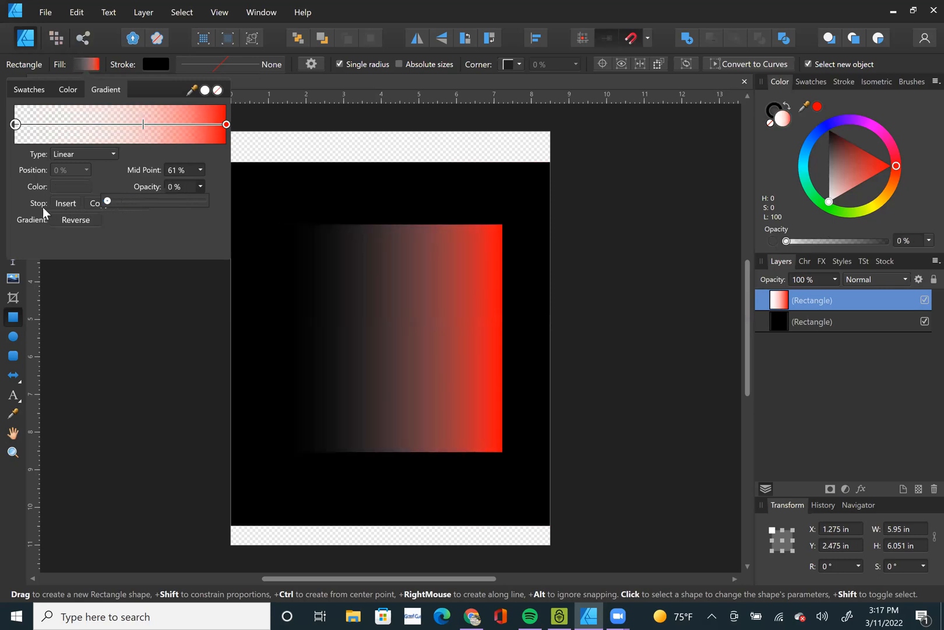
{"action": "left_click_drag", "start_coordinate": [404, 339], "coordinate": [451, 344]}
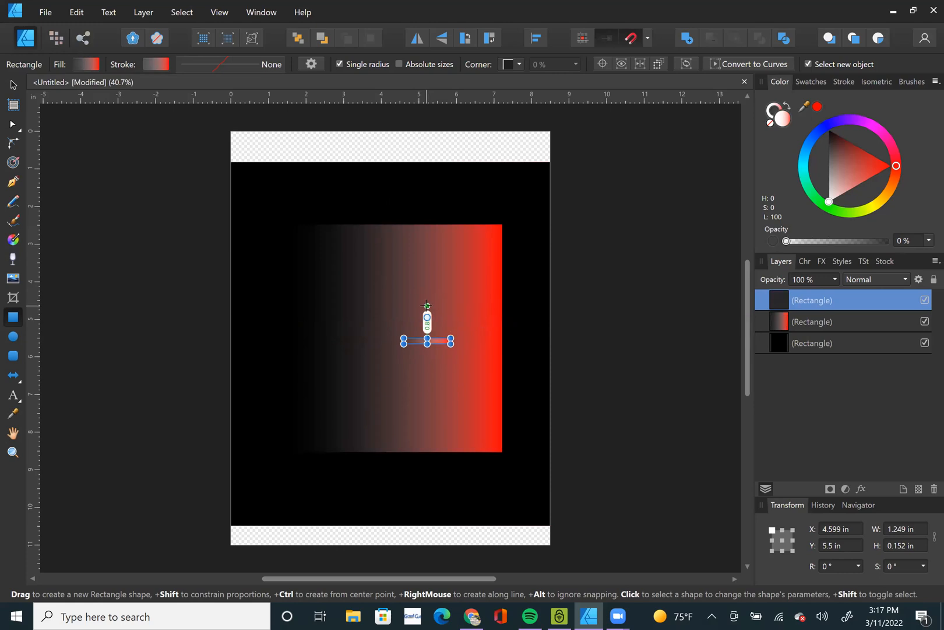
{"action": "key", "text": "ctrl+z"}
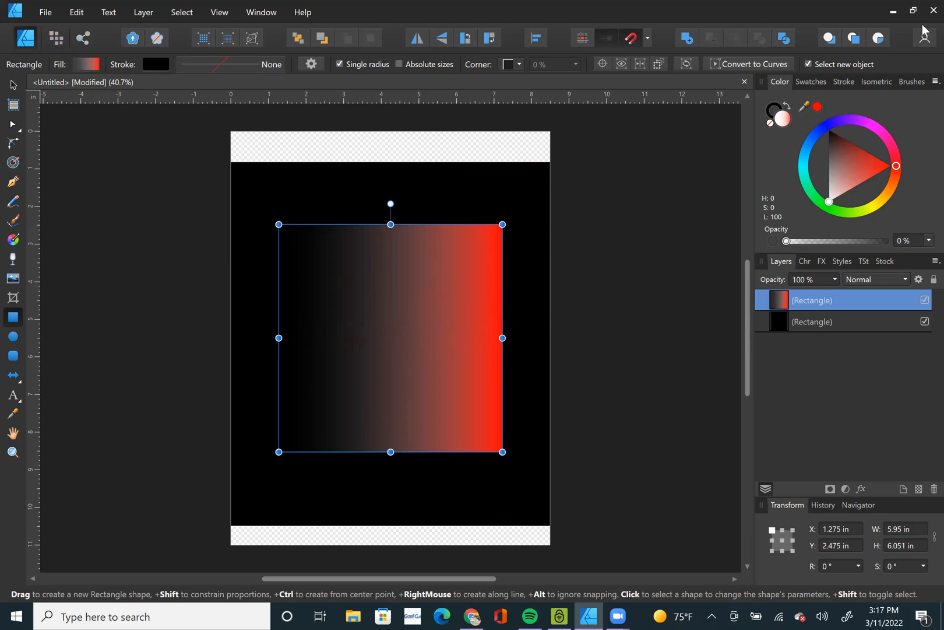
Recolour the front rectangle magenta and apply a linear white-to-magenta gradient with a 32% midpoint.
{"action": "mouse_move", "coordinate": [841, 165]}
{"action": "left_mouse_down"}
{"action": "mouse_move", "coordinate": [780, 79]}
{"action": "mouse_move", "coordinate": [842, 125]}
{"action": "mouse_move", "coordinate": [796, 311]}
{"action": "mouse_move", "coordinate": [129, 164]}
{"action": "left_mouse_up"}
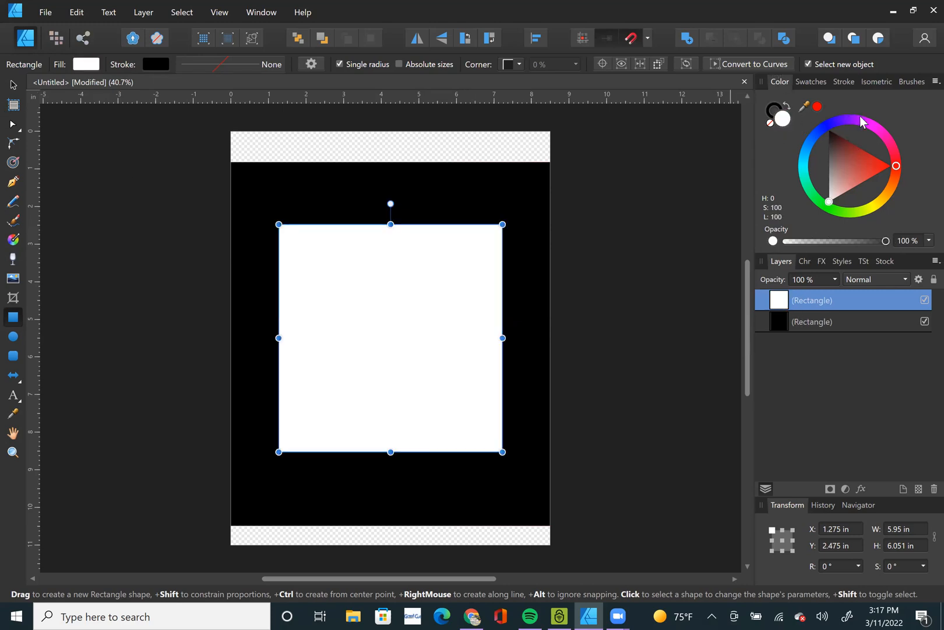
{"action": "left_click", "coordinate": [877, 130]}
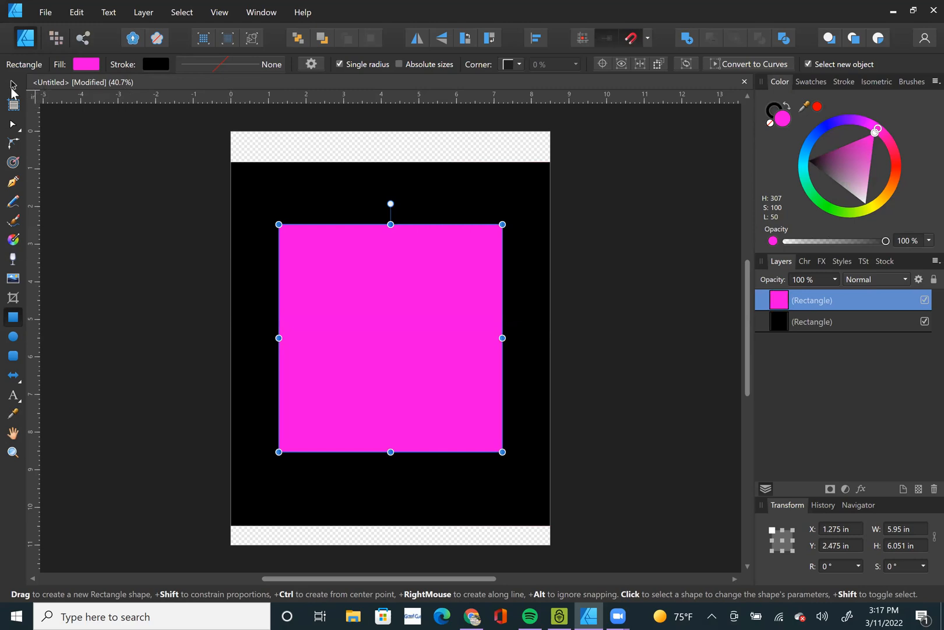
{"action": "left_click", "coordinate": [93, 65]}
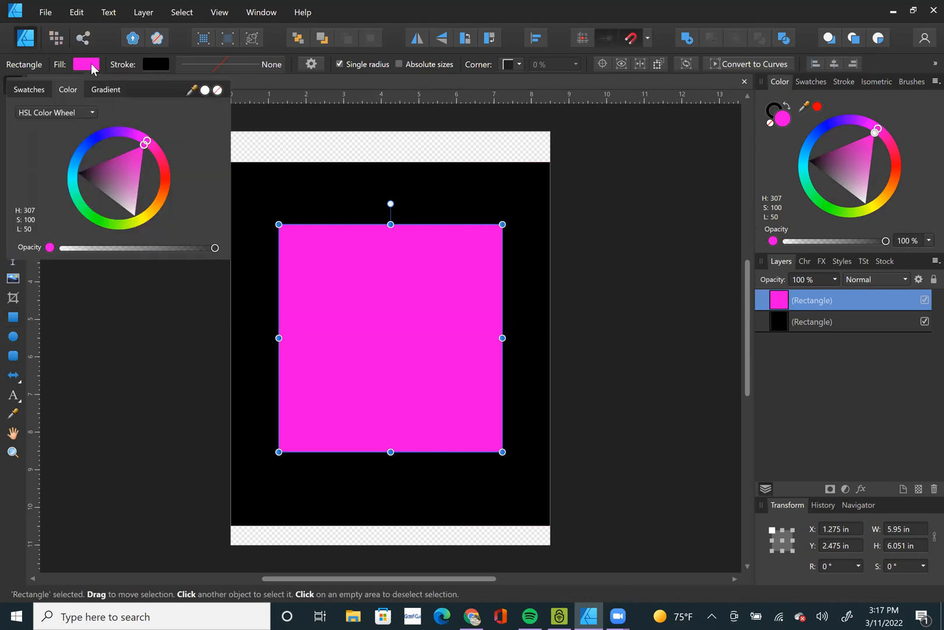
{"action": "left_click", "coordinate": [106, 91]}
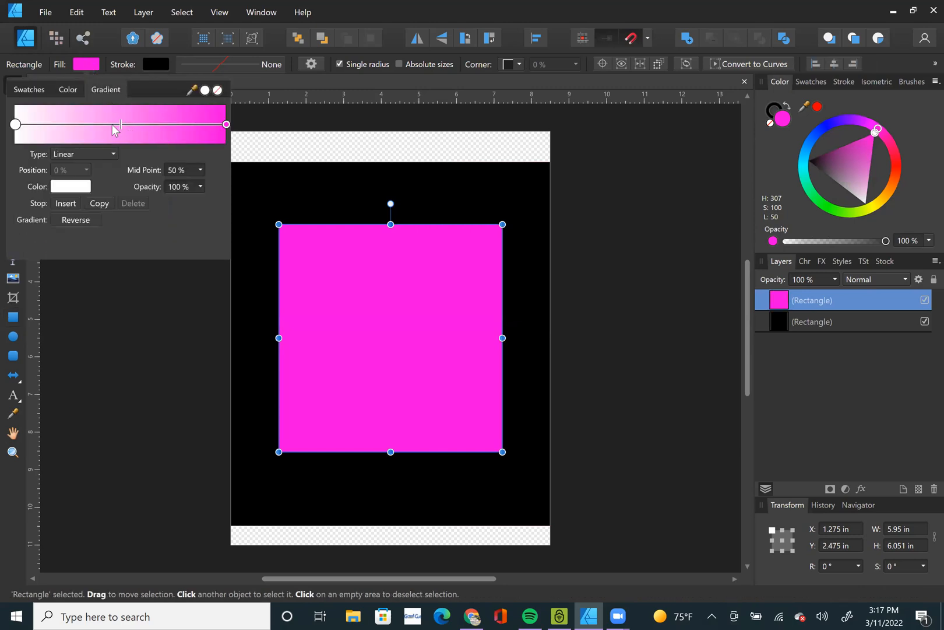
{"action": "left_click_drag", "start_coordinate": [120, 122], "coordinate": [106, 155]}
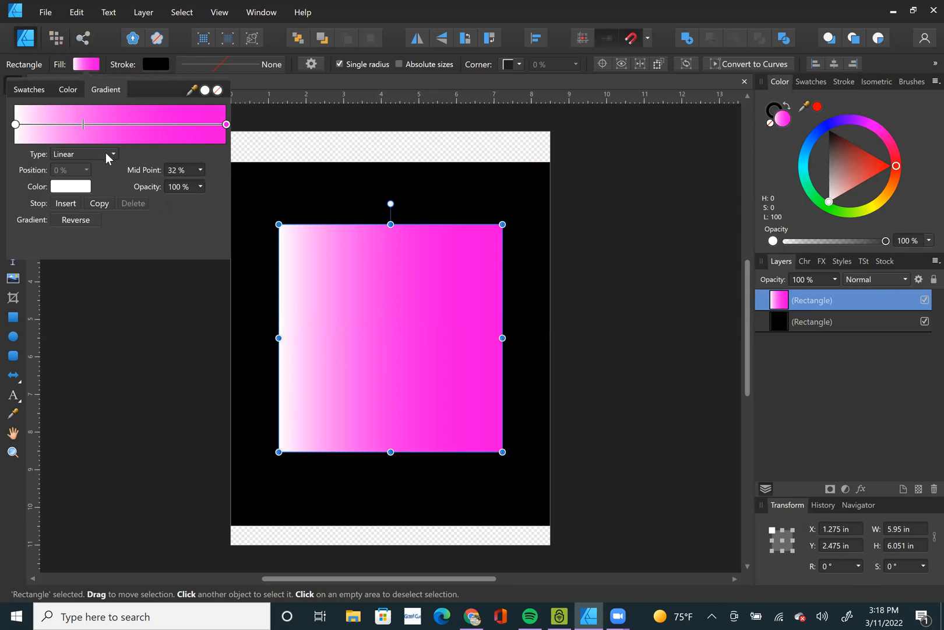
Change the front rectangle's gradient type to Elliptical.
{"action": "left_click", "coordinate": [106, 153]}
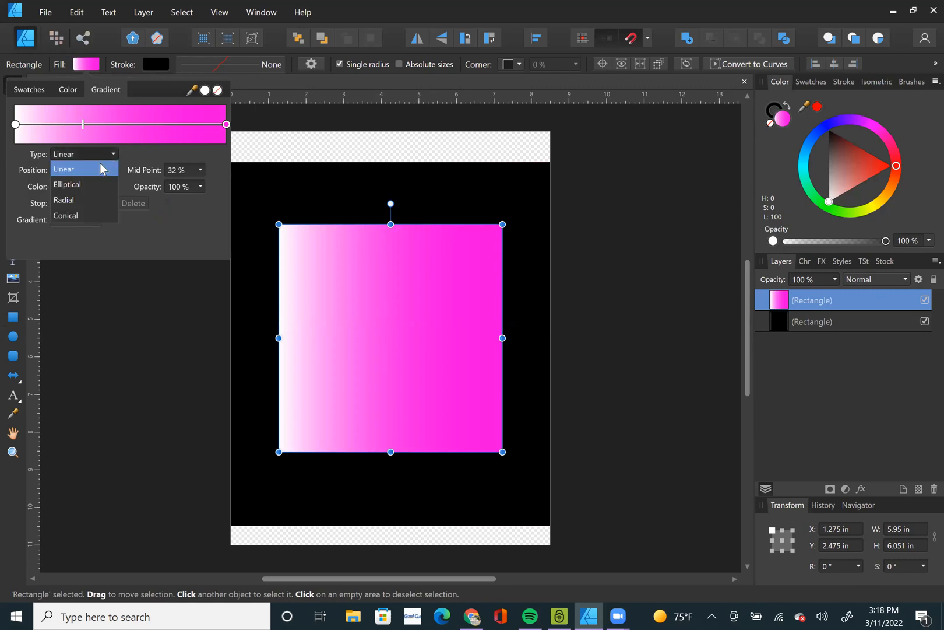
{"action": "left_click", "coordinate": [92, 184]}
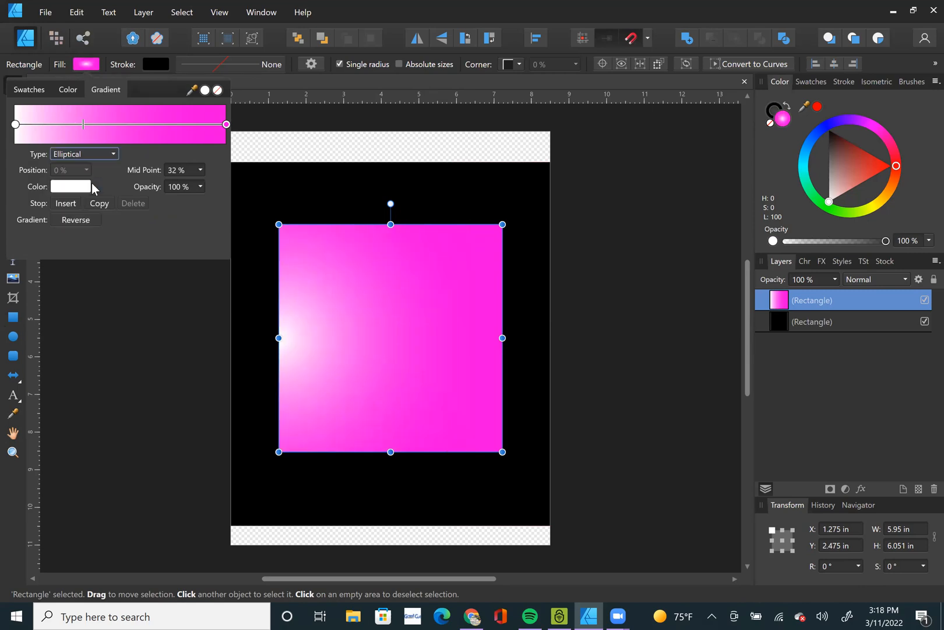
{"action": "left_click", "coordinate": [291, 342]}
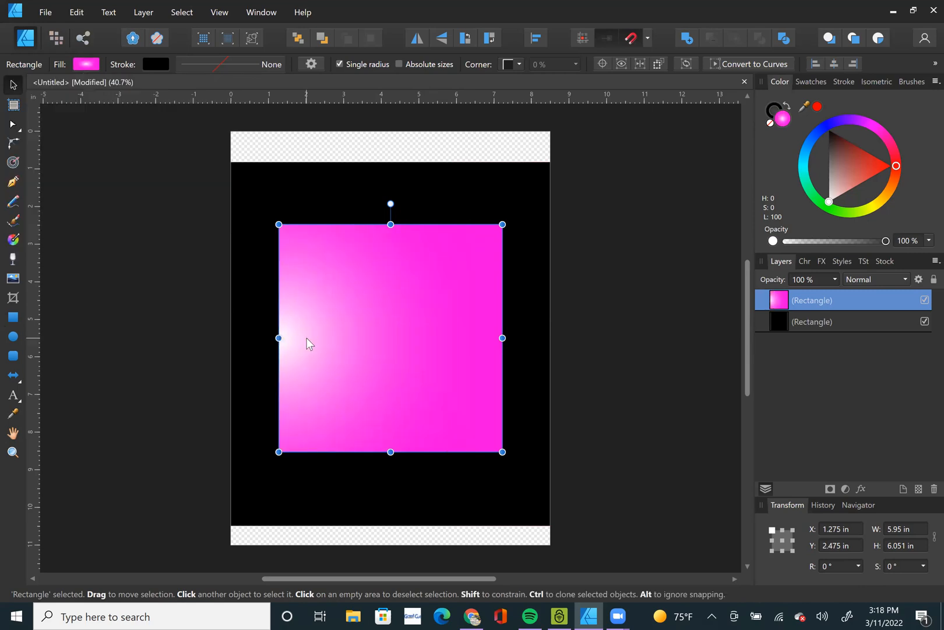
Switch the front rectangle's gradient type to Radial.
{"action": "left_click", "coordinate": [85, 65]}
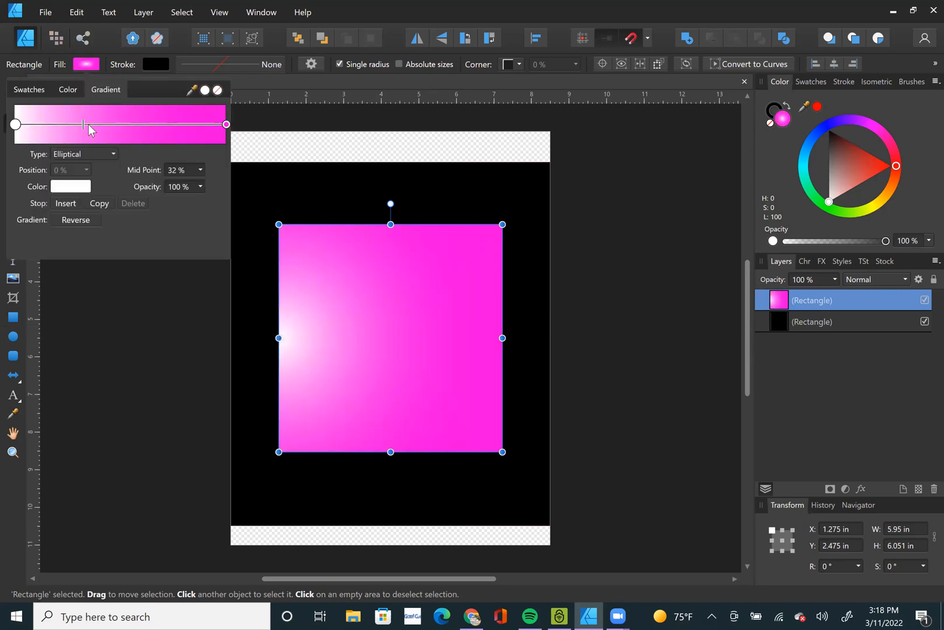
{"action": "left_click", "coordinate": [94, 155]}
{"action": "left_click", "coordinate": [99, 201]}
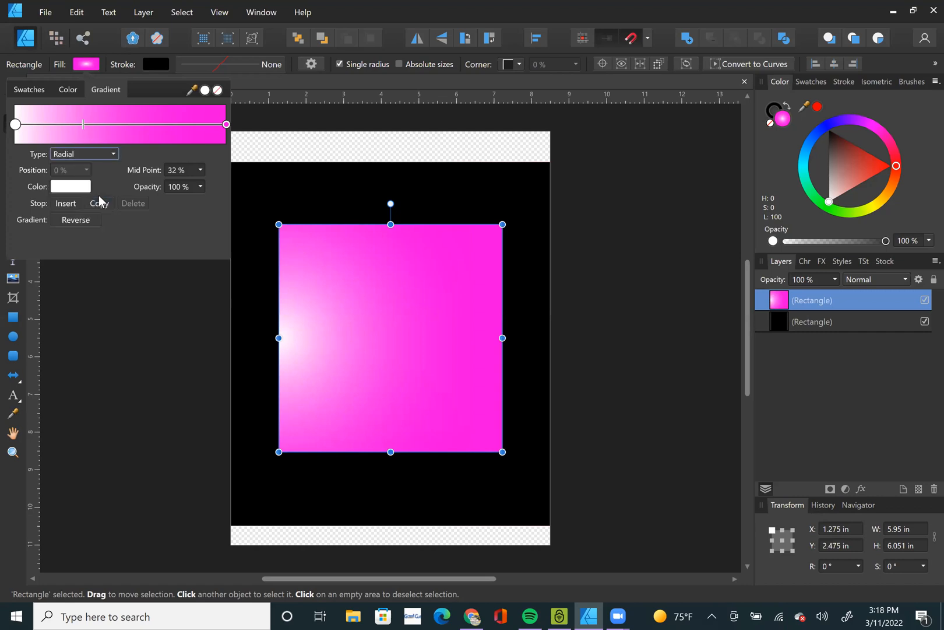
{"action": "left_click", "coordinate": [556, 56]}
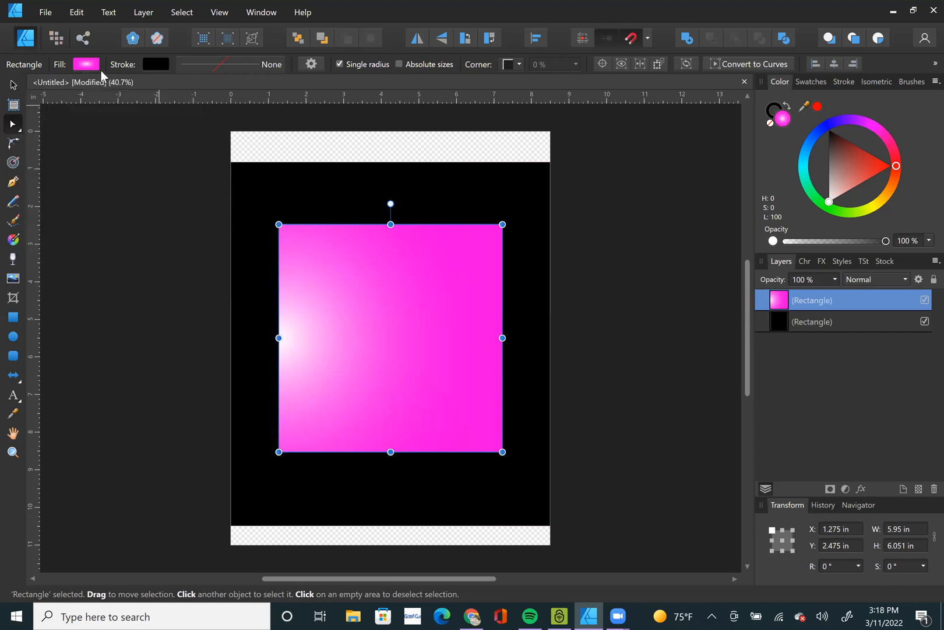
Change the front rectangle's gradient type to Conical and shift its midpoint toward the magenta stop.
{"action": "left_click", "coordinate": [87, 64]}
{"action": "left_click", "coordinate": [90, 153]}
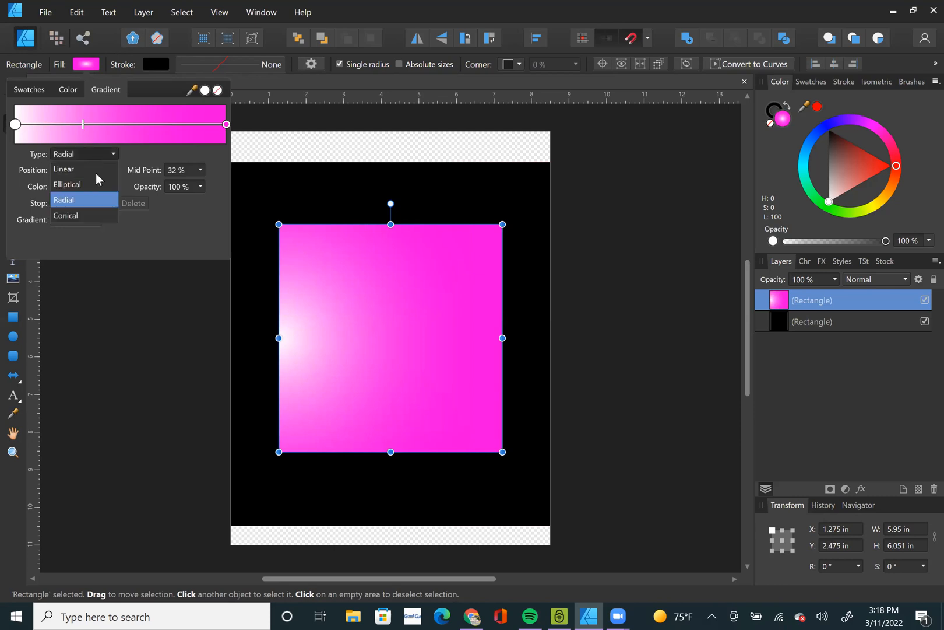
{"action": "left_click", "coordinate": [92, 216]}
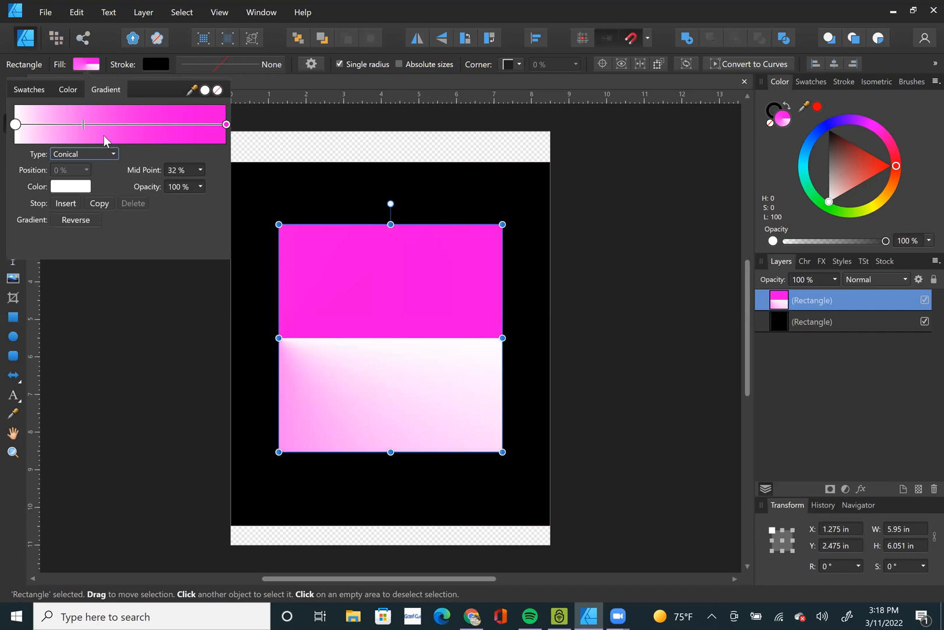
{"action": "left_click", "coordinate": [130, 201]}
{"action": "left_click", "coordinate": [95, 65]}
{"action": "mouse_move", "coordinate": [84, 124]}
{"action": "left_mouse_down"}
{"action": "mouse_move", "coordinate": [226, 133]}
{"action": "mouse_move", "coordinate": [143, 134]}
{"action": "left_mouse_up"}
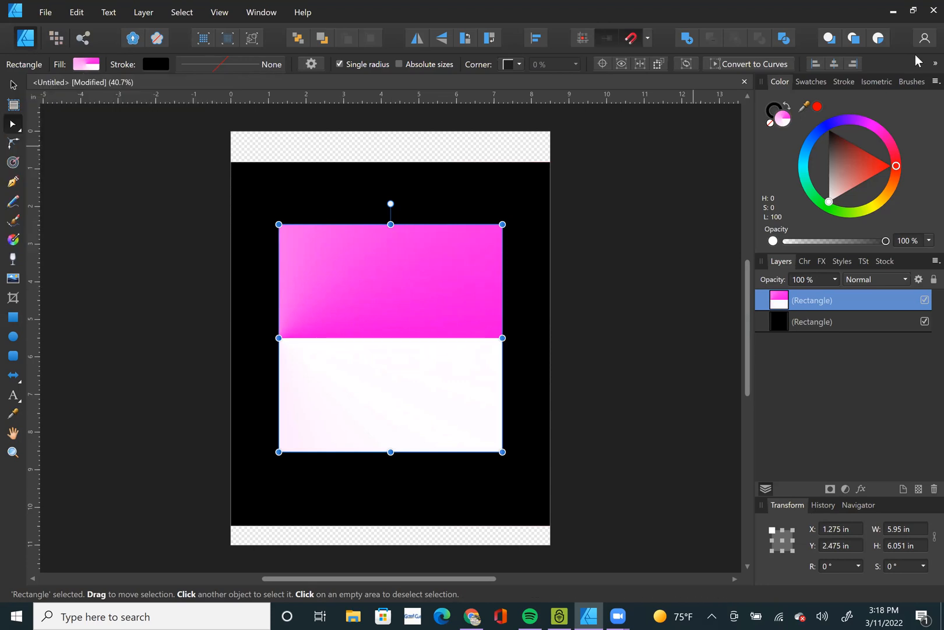
Fill the front rectangle with solid red and open its layer effects, keeping the artwork in view.
{"action": "left_click_drag", "start_coordinate": [848, 161], "coordinate": [922, 176]}
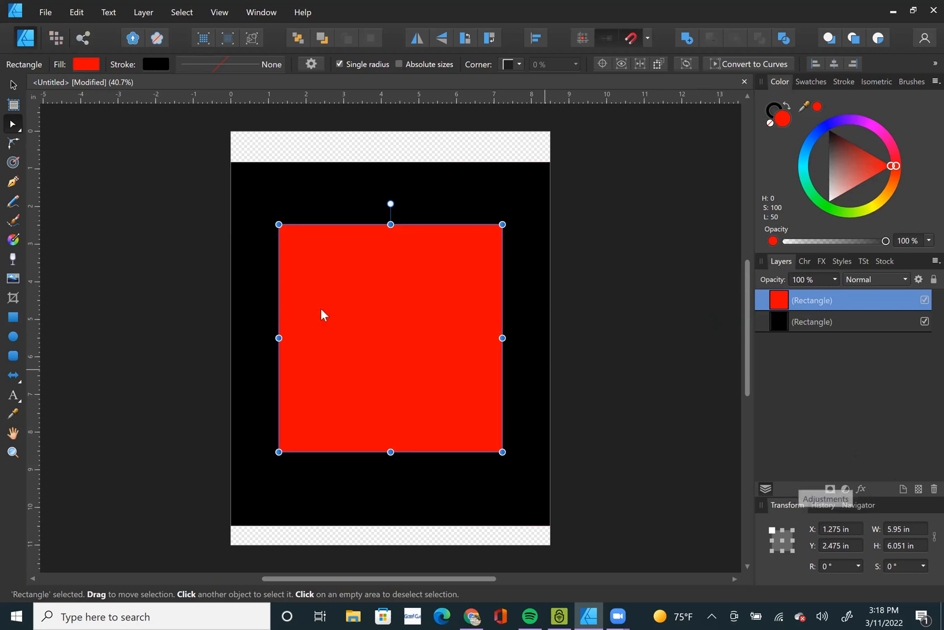
{"action": "left_click", "coordinate": [862, 489]}
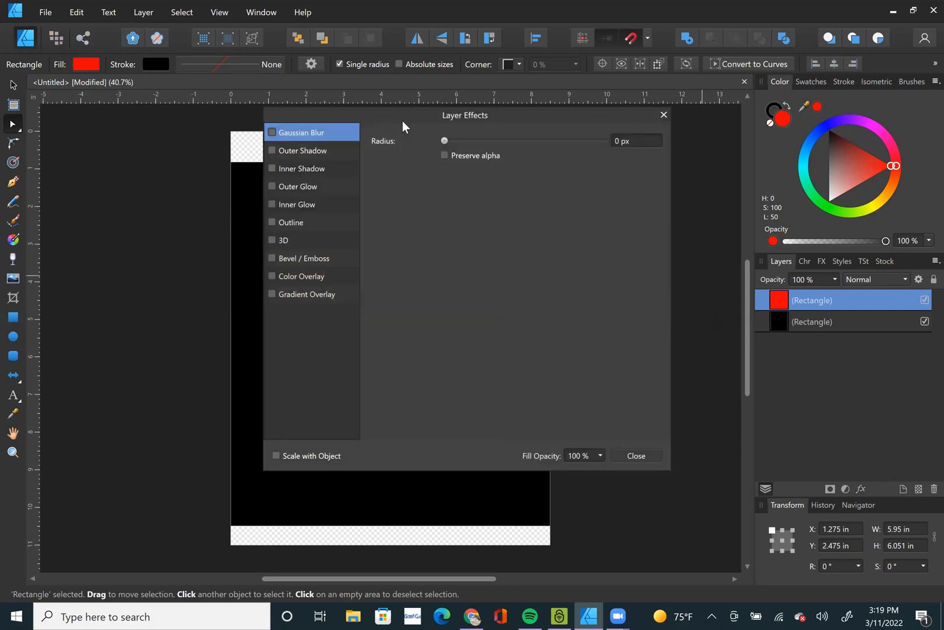
{"action": "left_click_drag", "start_coordinate": [402, 122], "coordinate": [675, 134]}
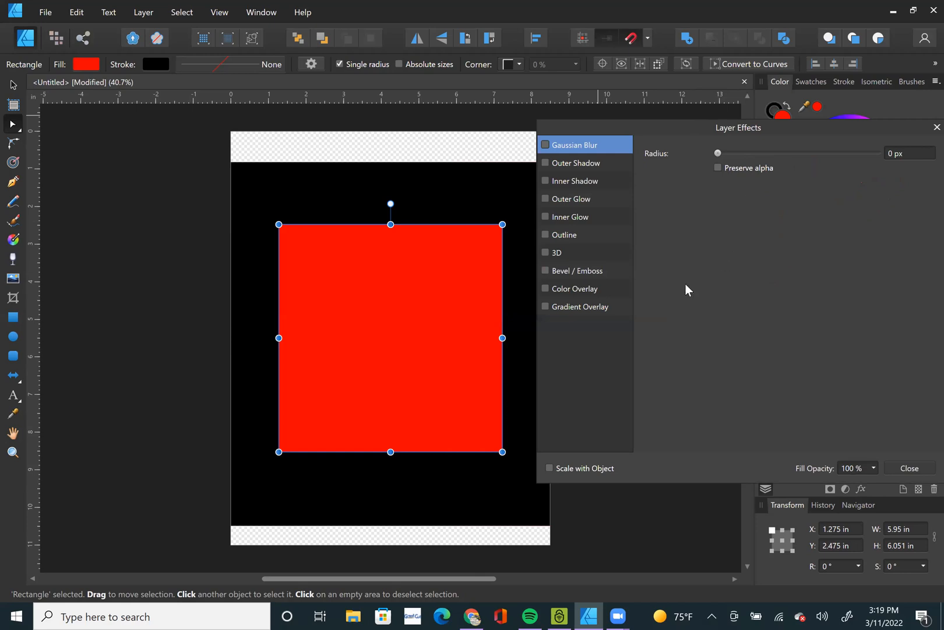
Enable the Gradient Overlay effect on the front rectangle and show its settings.
{"action": "left_click", "coordinate": [546, 307]}
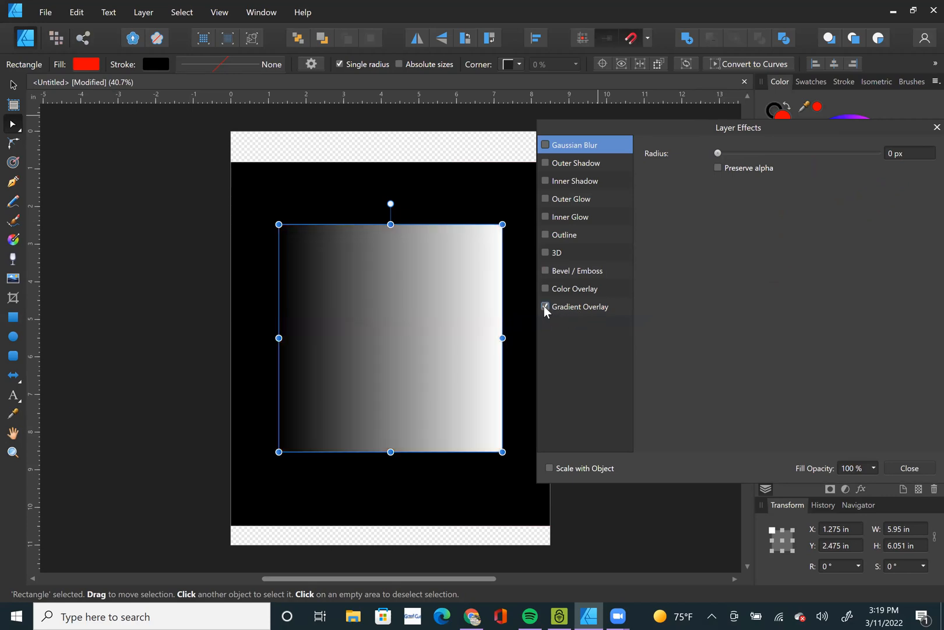
{"action": "left_click", "coordinate": [544, 305]}
{"action": "left_click", "coordinate": [542, 307]}
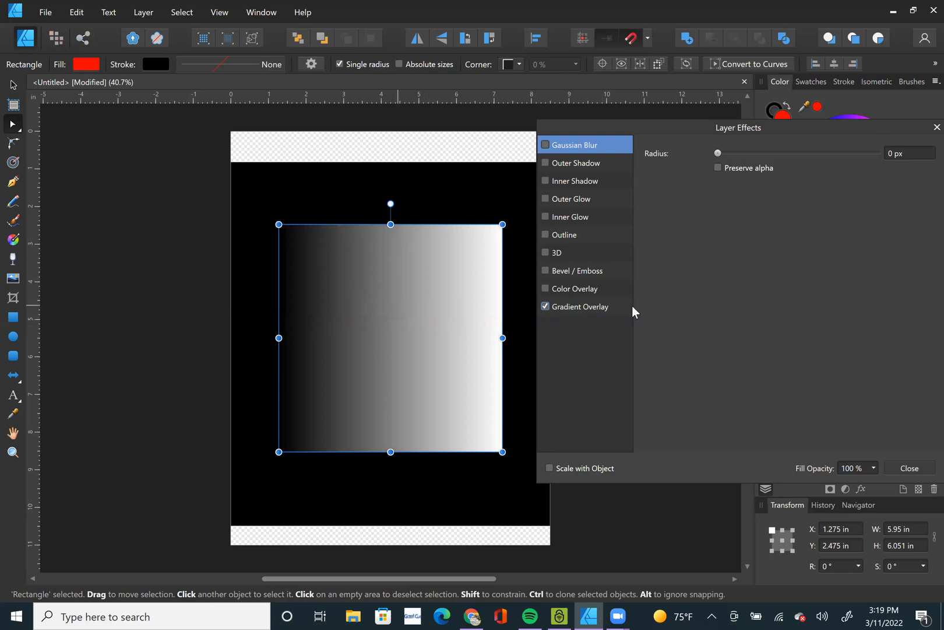
{"action": "left_click", "coordinate": [589, 306]}
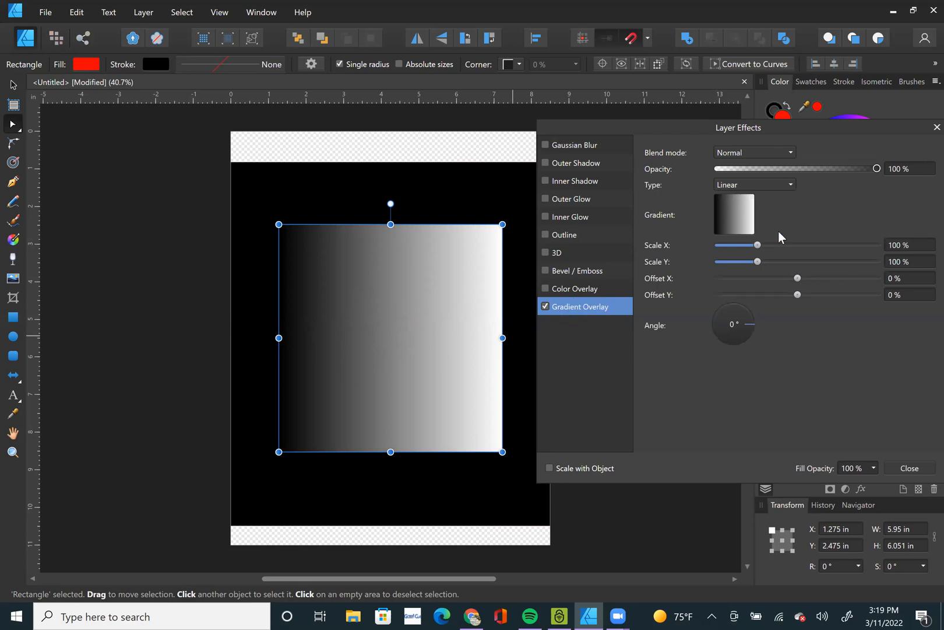
Recolour the black starting stop of the overlay gradient to red.
{"action": "left_click", "coordinate": [738, 213]}
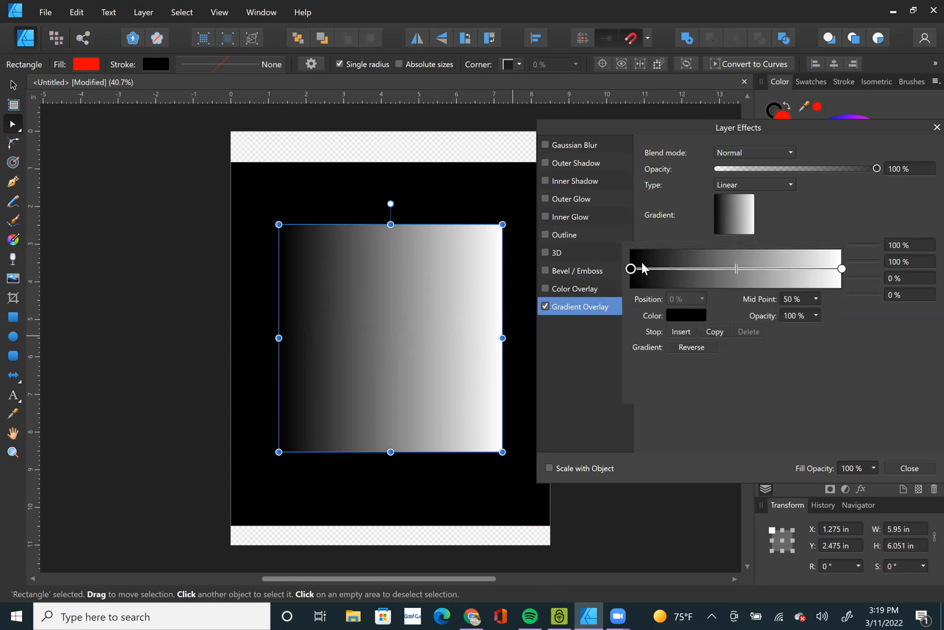
{"action": "left_click", "coordinate": [632, 269]}
{"action": "left_click", "coordinate": [680, 318]}
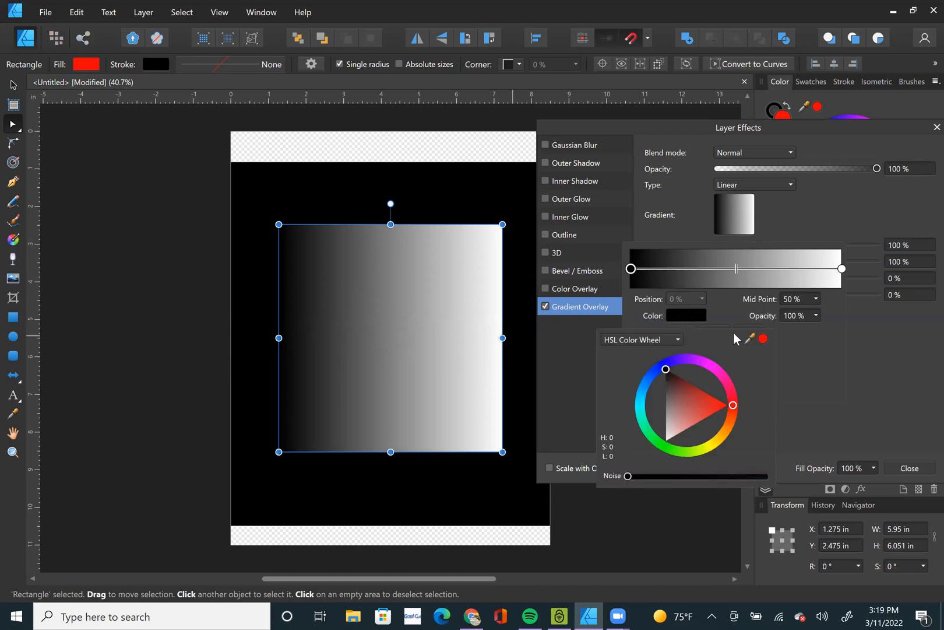
{"action": "left_click", "coordinate": [764, 339]}
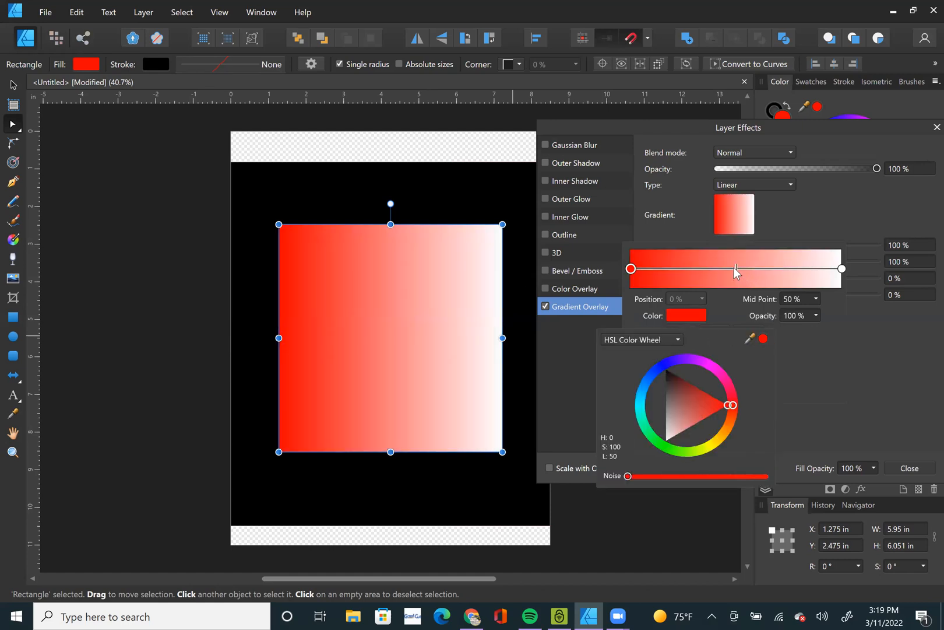
{"action": "left_click", "coordinate": [735, 267]}
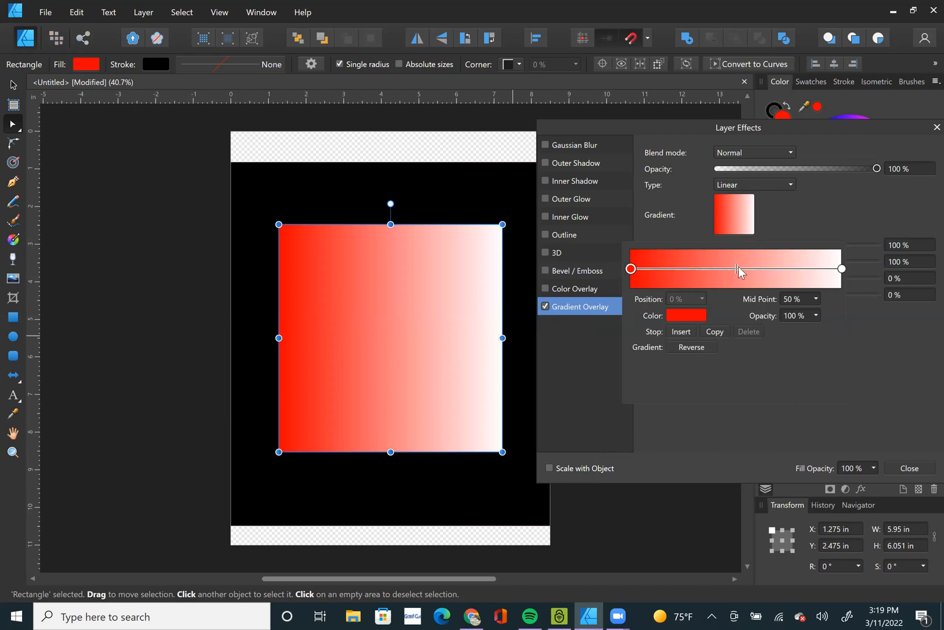
Try a 43% midpoint on the red-to-white overlay gradient and restore it to 50%.
{"action": "mouse_move", "coordinate": [735, 267]}
{"action": "left_mouse_down"}
{"action": "mouse_move", "coordinate": [650, 273]}
{"action": "mouse_move", "coordinate": [816, 275]}
{"action": "mouse_move", "coordinate": [722, 280]}
{"action": "left_mouse_up"}
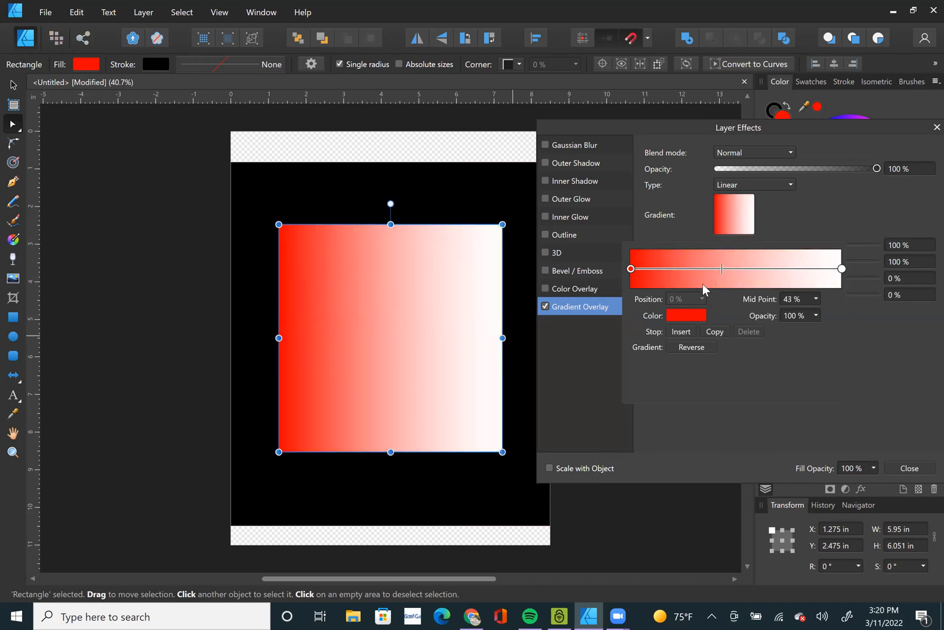
{"action": "left_click", "coordinate": [805, 297]}
{"action": "type", "text": "50"}
{"action": "key", "text": "Return"}
{"action": "left_click", "coordinate": [639, 95]}
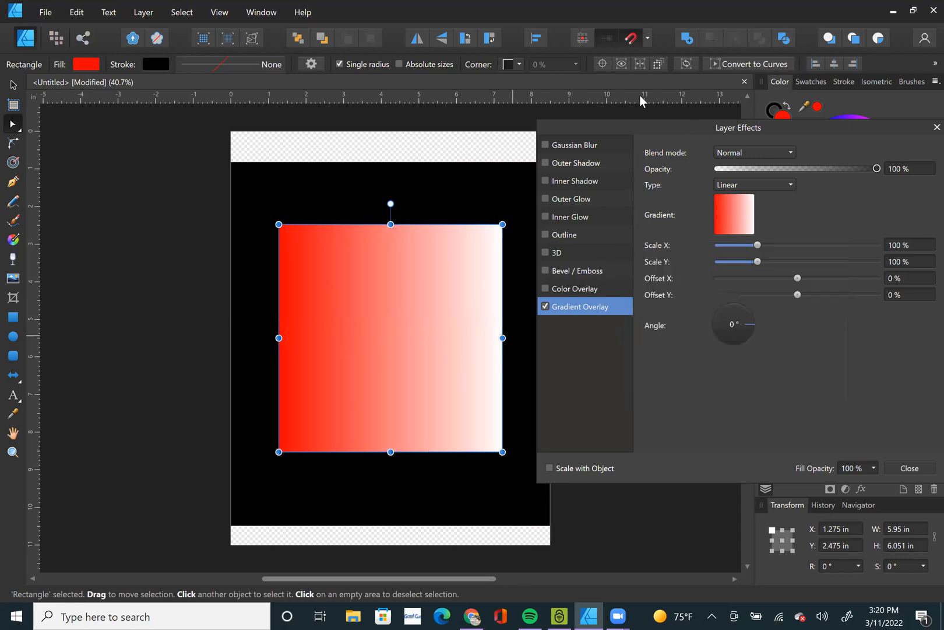
Try overlay gradient angles of 270°, 90°, 180°, 225° and 0°, and settle on 45°.
{"action": "left_click", "coordinate": [732, 342]}
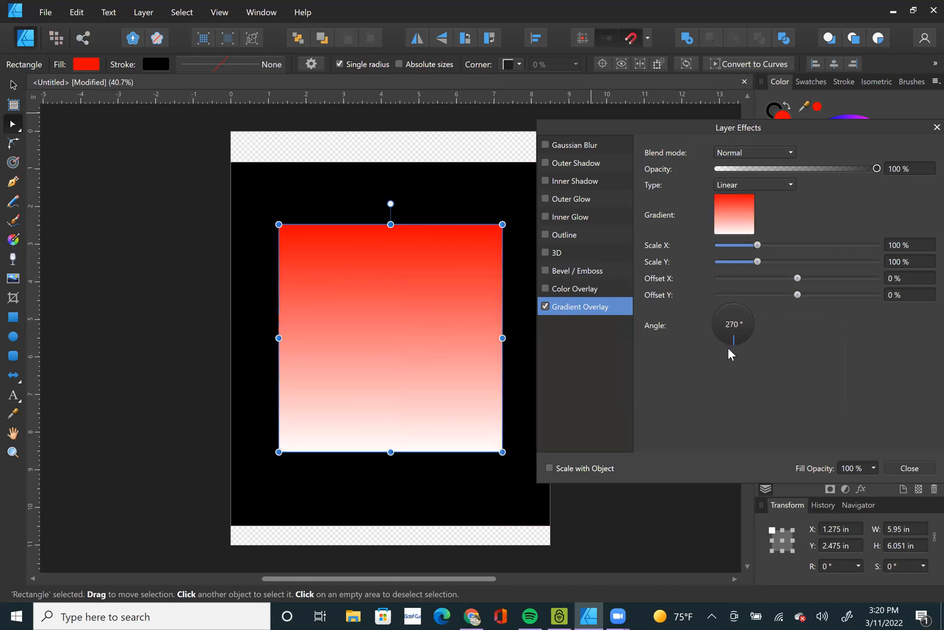
{"action": "left_click", "coordinate": [735, 309]}
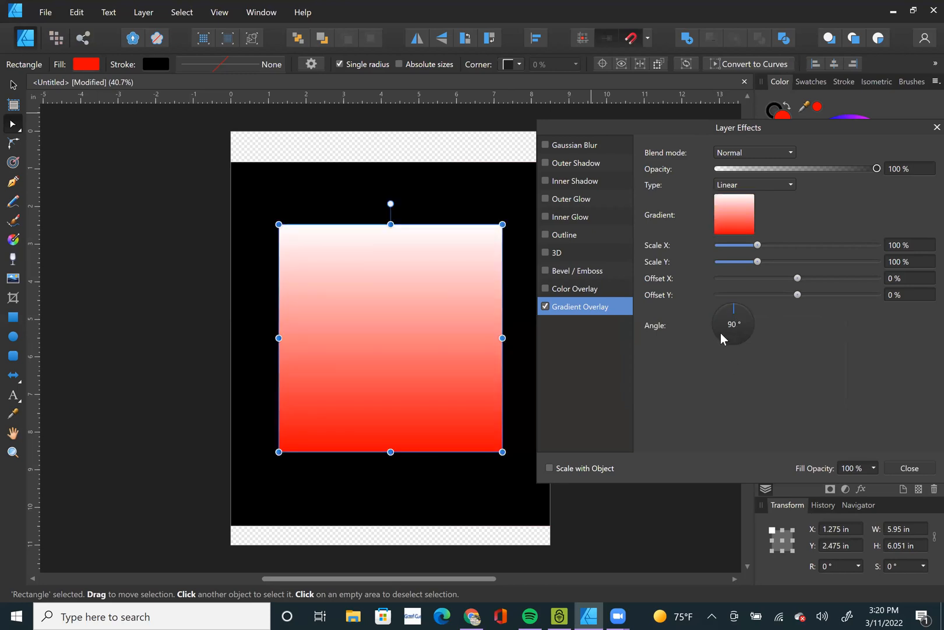
{"action": "left_click", "coordinate": [715, 327]}
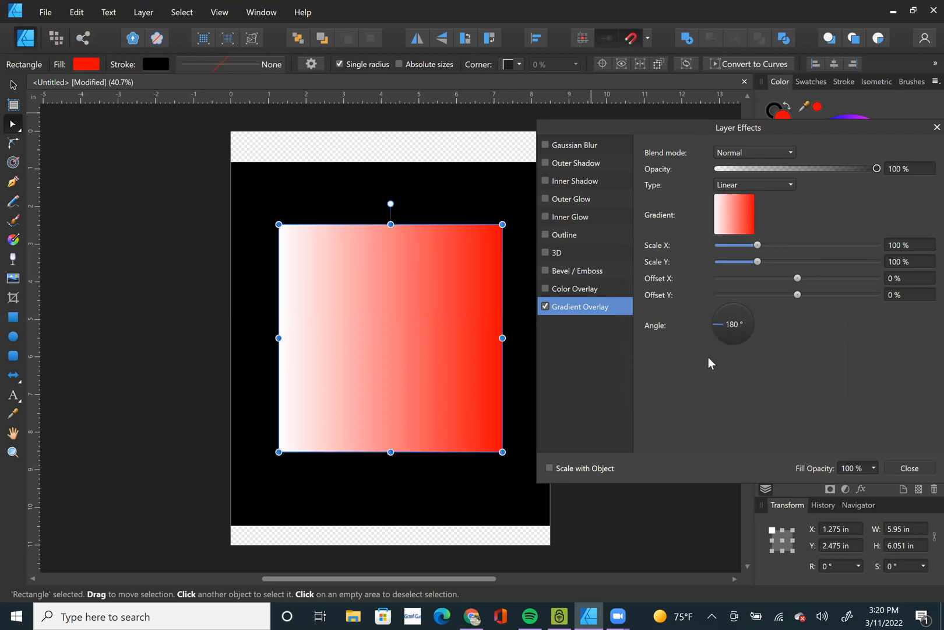
{"action": "left_click", "coordinate": [717, 337]}
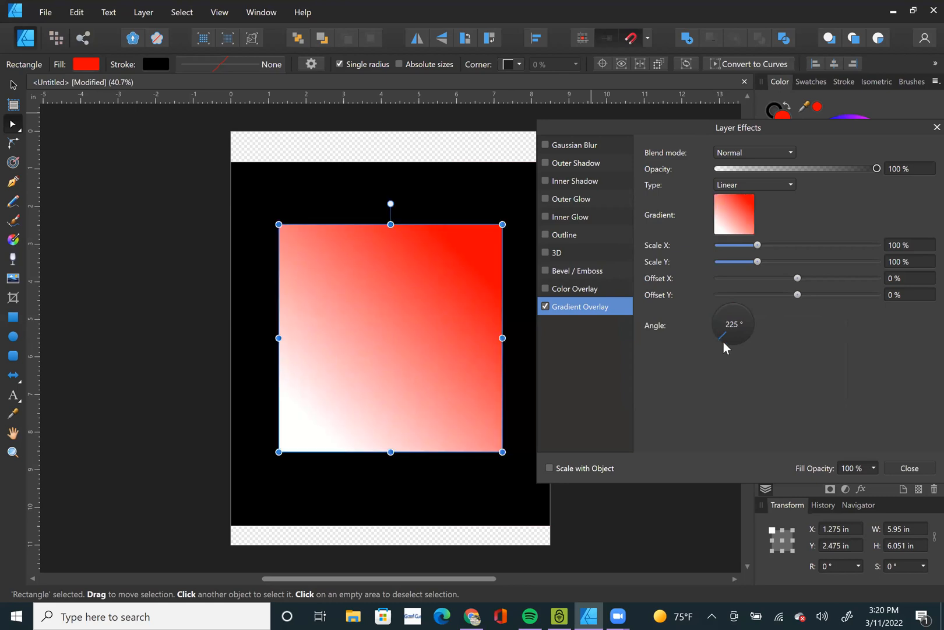
{"action": "left_click", "coordinate": [729, 344]}
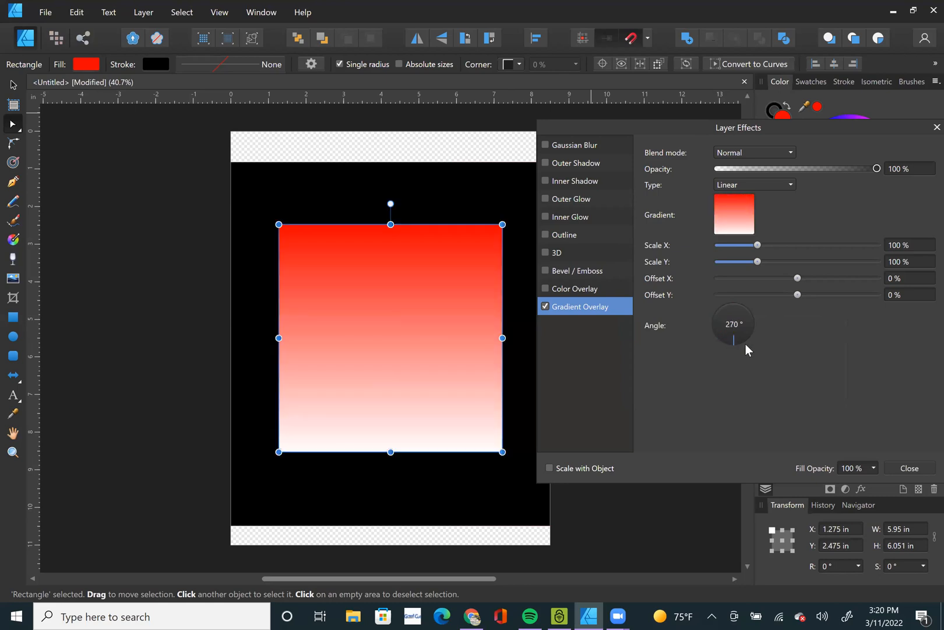
{"action": "left_click", "coordinate": [750, 336]}
{"action": "left_click", "coordinate": [752, 327]}
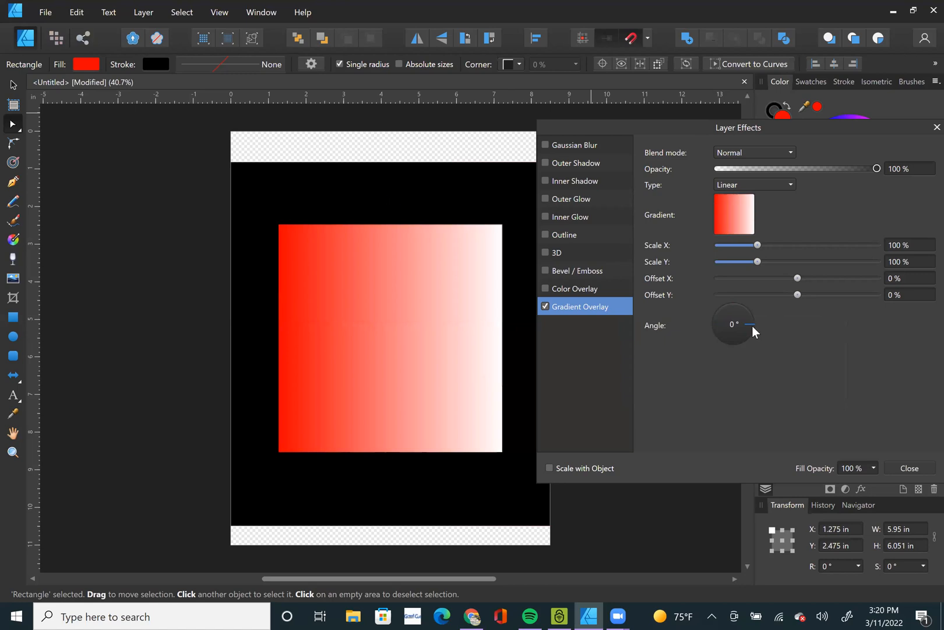
{"action": "left_click", "coordinate": [746, 313]}
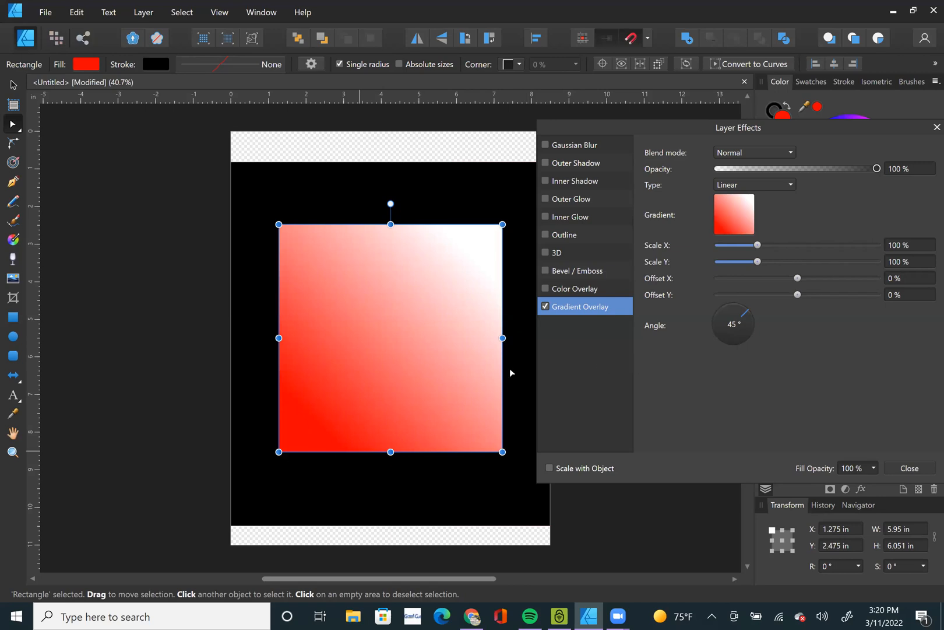
Shift the midpoint of the 45° overlay gradient to 54% and set it back to 50%.
{"action": "left_click", "coordinate": [744, 228]}
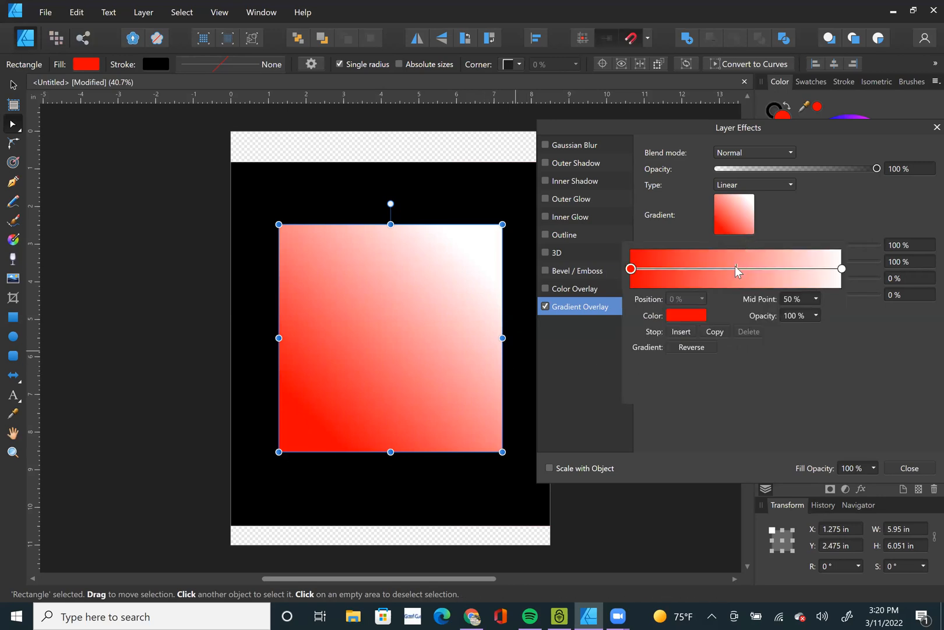
{"action": "mouse_move", "coordinate": [735, 267]}
{"action": "left_mouse_down"}
{"action": "mouse_move", "coordinate": [648, 273]}
{"action": "mouse_move", "coordinate": [773, 280]}
{"action": "mouse_move", "coordinate": [744, 281]}
{"action": "left_mouse_up"}
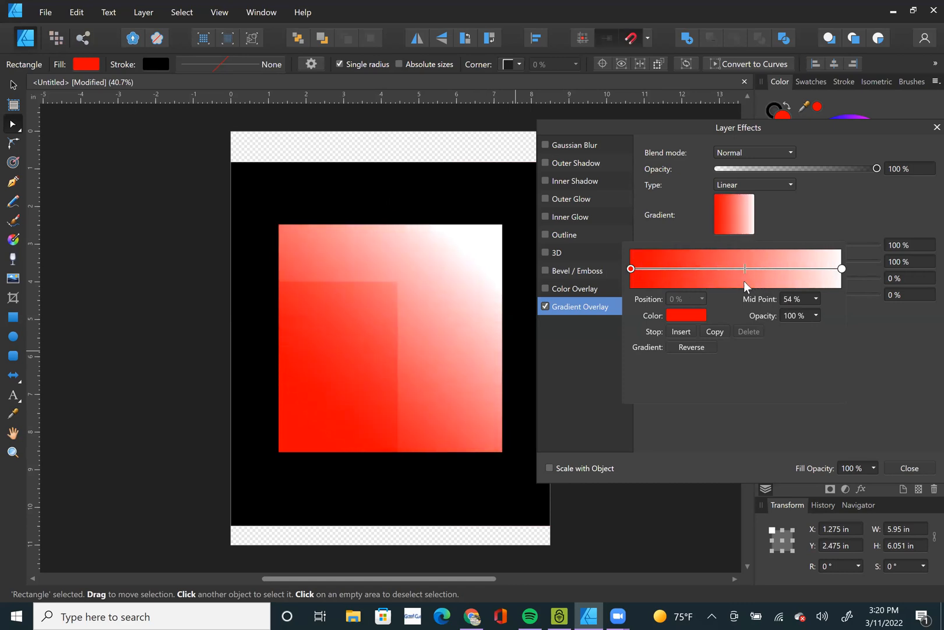
{"action": "left_click", "coordinate": [809, 299]}
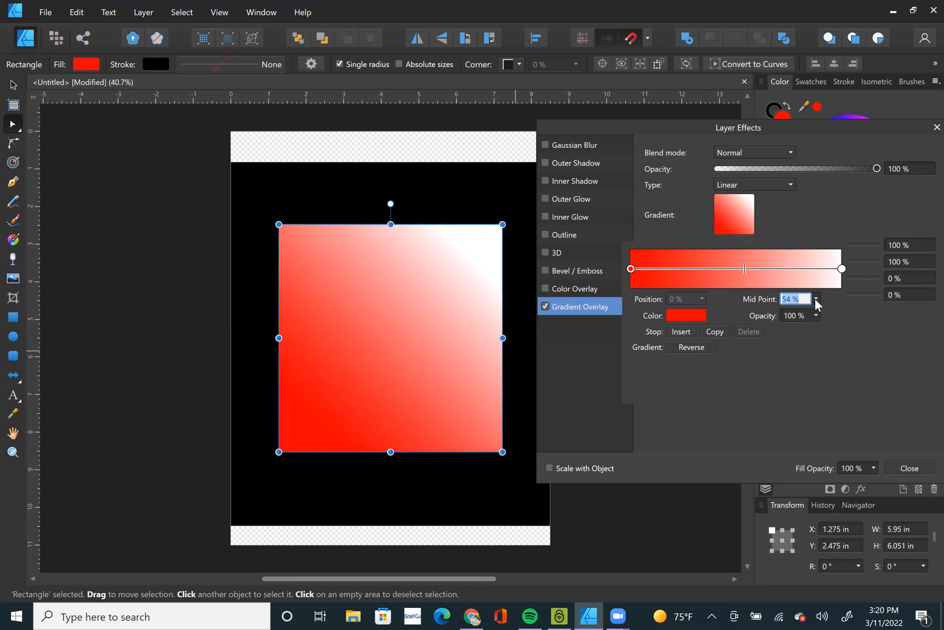
{"action": "left_click", "coordinate": [816, 299]}
{"action": "left_click", "coordinate": [802, 300]}
{"action": "left_click", "coordinate": [803, 299]}
{"action": "type", "text": "50"}
{"action": "key", "text": "Return"}
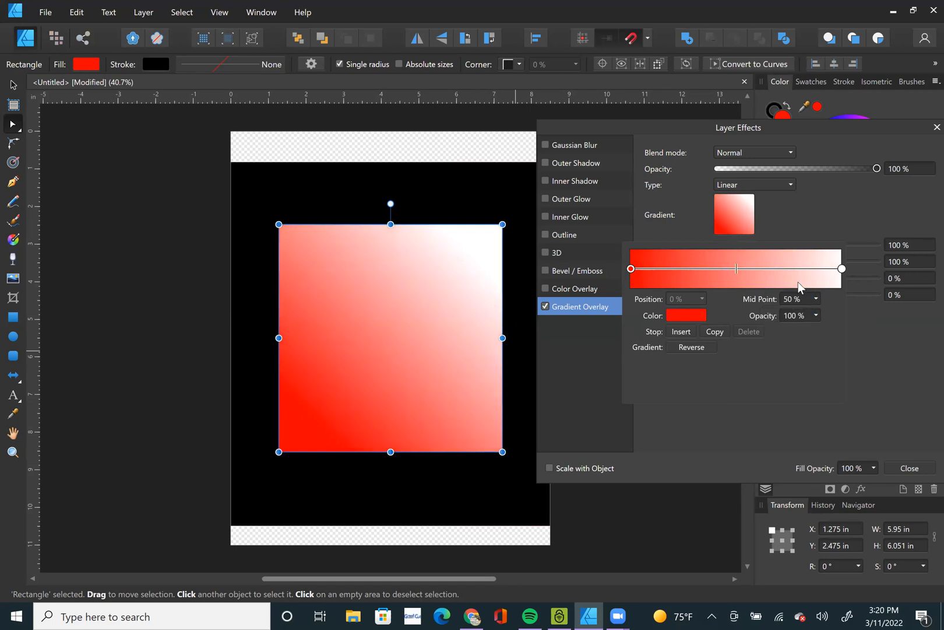
{"action": "left_click", "coordinate": [682, 95]}
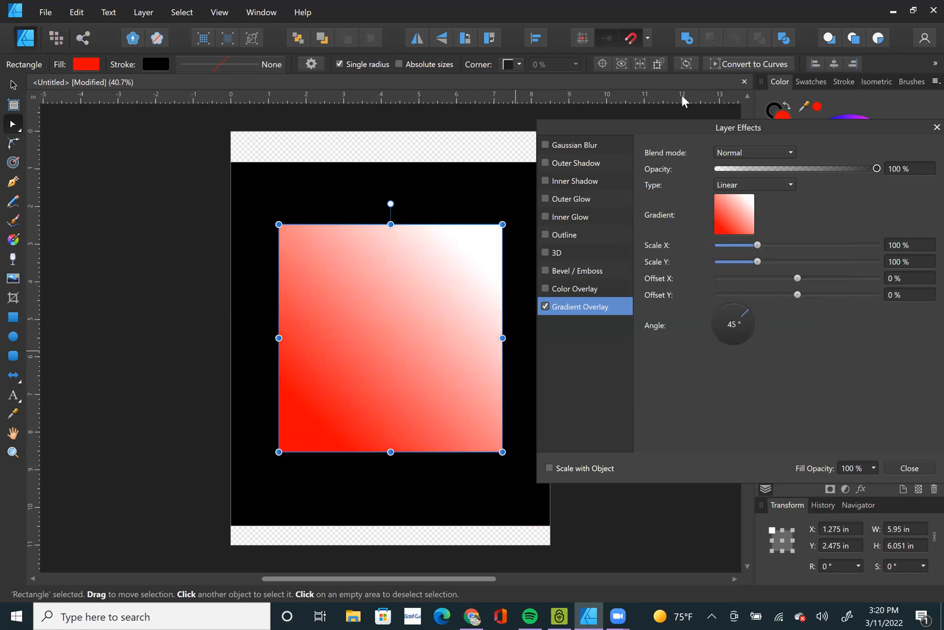
Reverse the overlay gradient back and forth, leaving it running from white to red.
{"action": "left_click", "coordinate": [748, 220]}
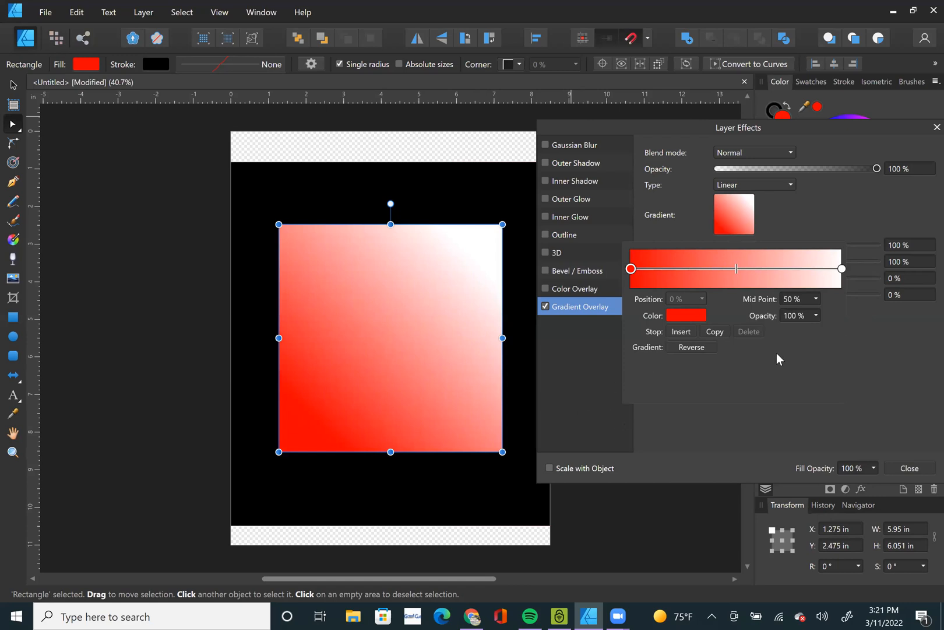
{"action": "left_click", "coordinate": [698, 348]}
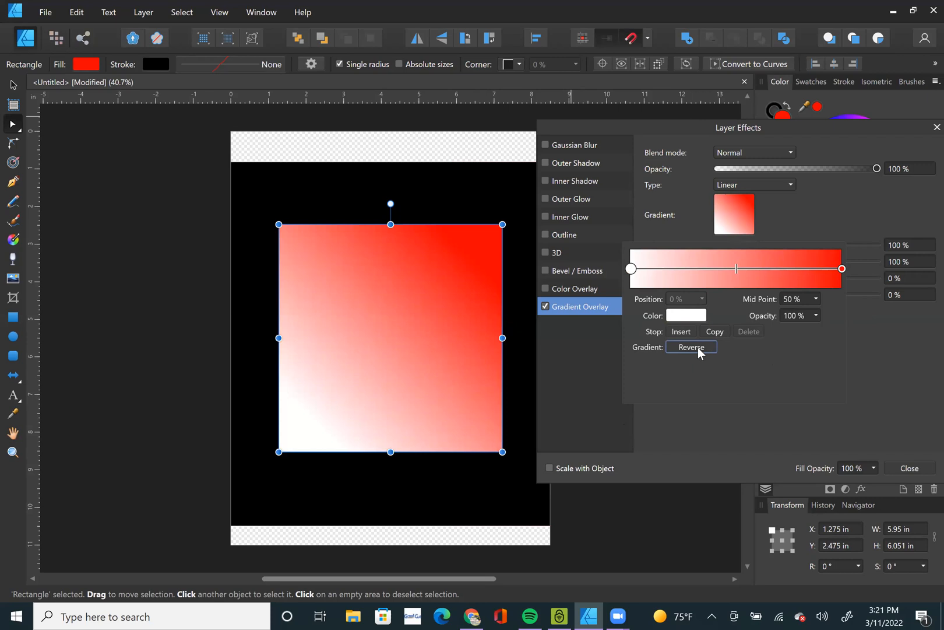
{"action": "left_click", "coordinate": [698, 347]}
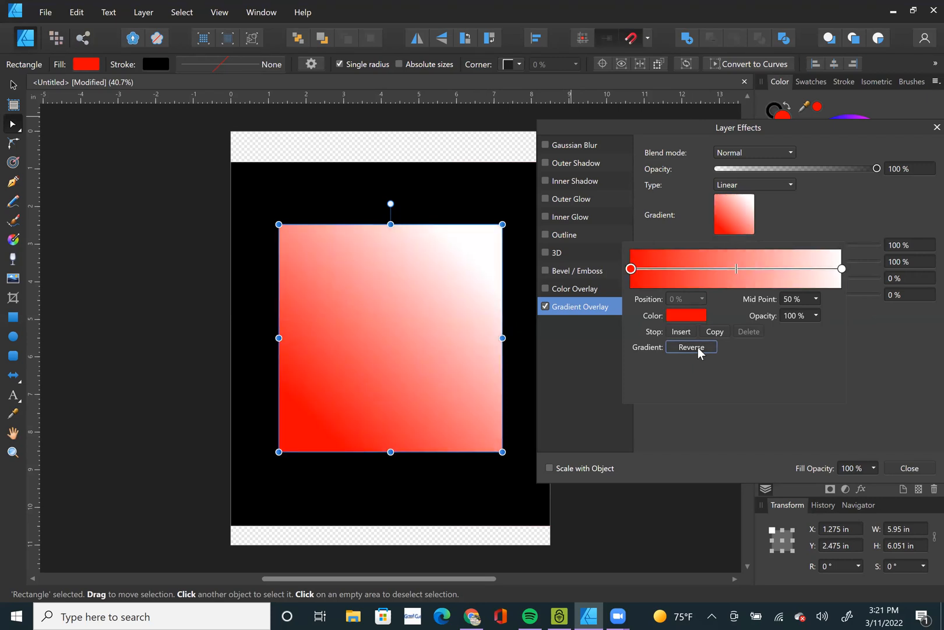
{"action": "left_click", "coordinate": [698, 346]}
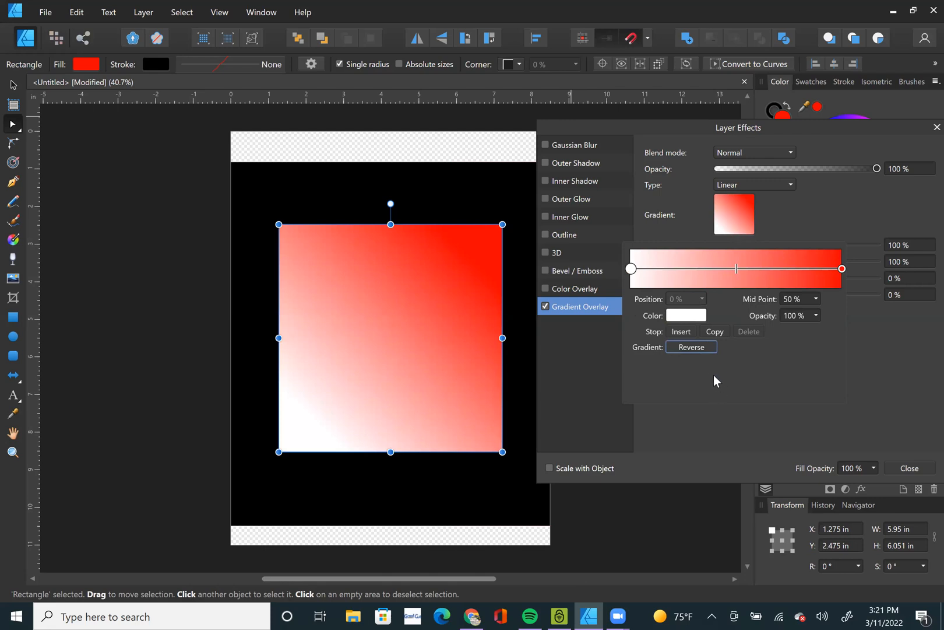
Recolour the white starting stop of the overlay gradient to black.
{"action": "left_click", "coordinate": [631, 268]}
{"action": "left_click", "coordinate": [686, 319]}
{"action": "left_click_drag", "start_coordinate": [689, 396], "coordinate": [641, 301]}
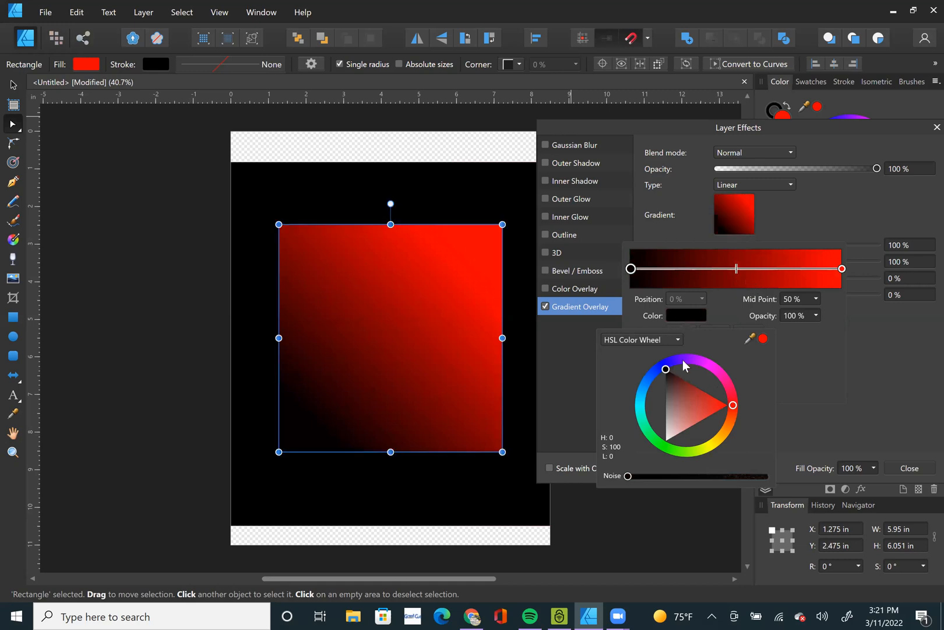
{"action": "left_click", "coordinate": [811, 366]}
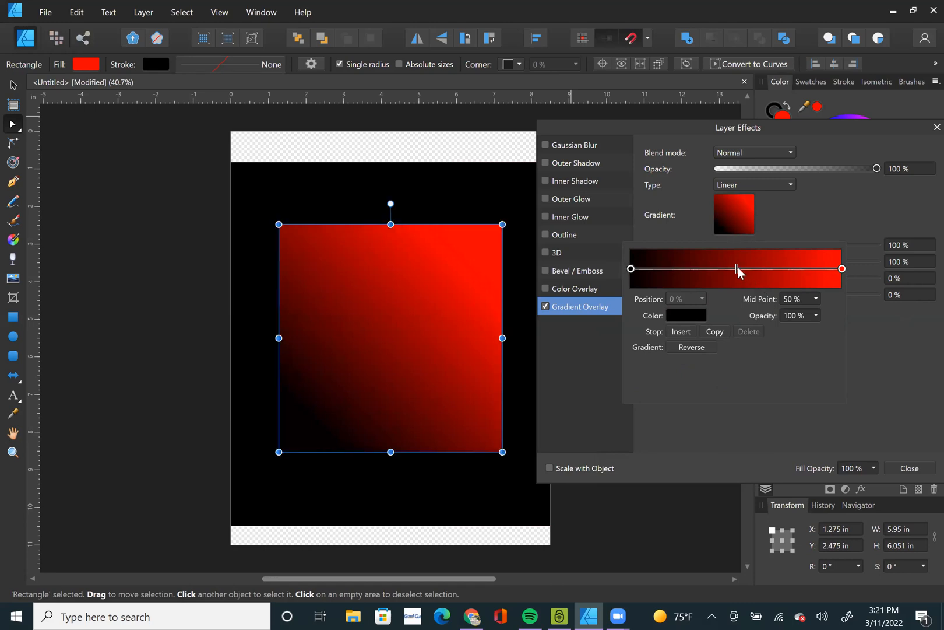
Move the overlay gradient's midpoint to 53% and insert a new colour stop at the 50% position.
{"action": "left_click_drag", "start_coordinate": [742, 269], "coordinate": [744, 269]}
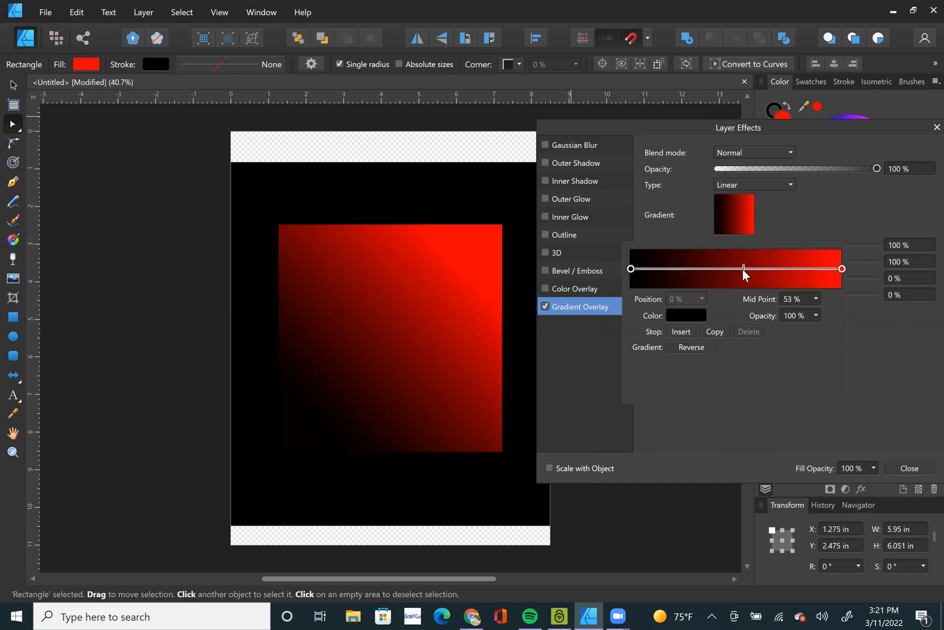
{"action": "left_click", "coordinate": [680, 330]}
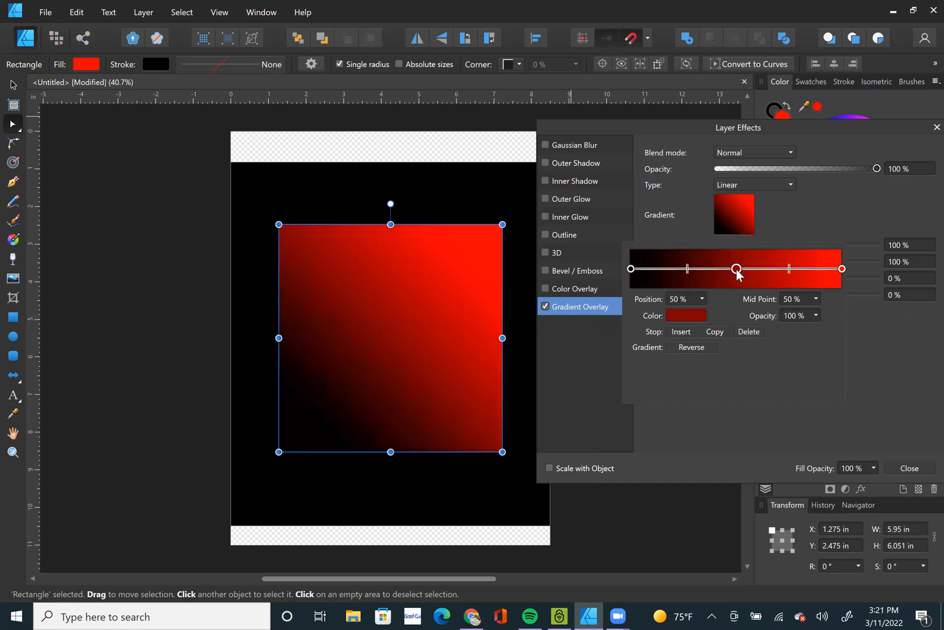
Shift the overlay gradient's middle stop to 60% and set its position back to 50%.
{"action": "left_click_drag", "start_coordinate": [737, 270], "coordinate": [757, 269]}
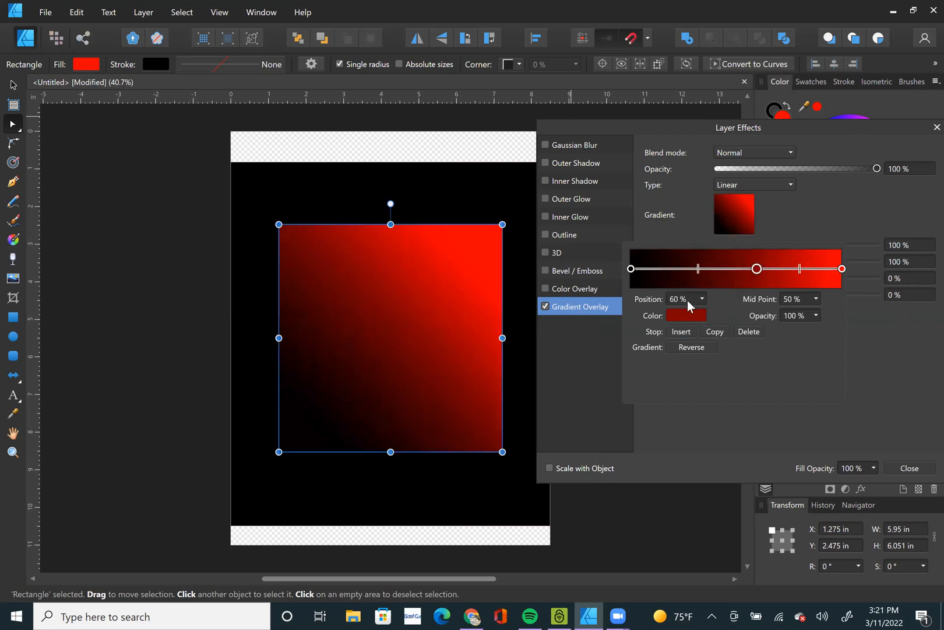
{"action": "left_click", "coordinate": [688, 300]}
{"action": "type", "text": "50"}
{"action": "key", "text": "Return"}
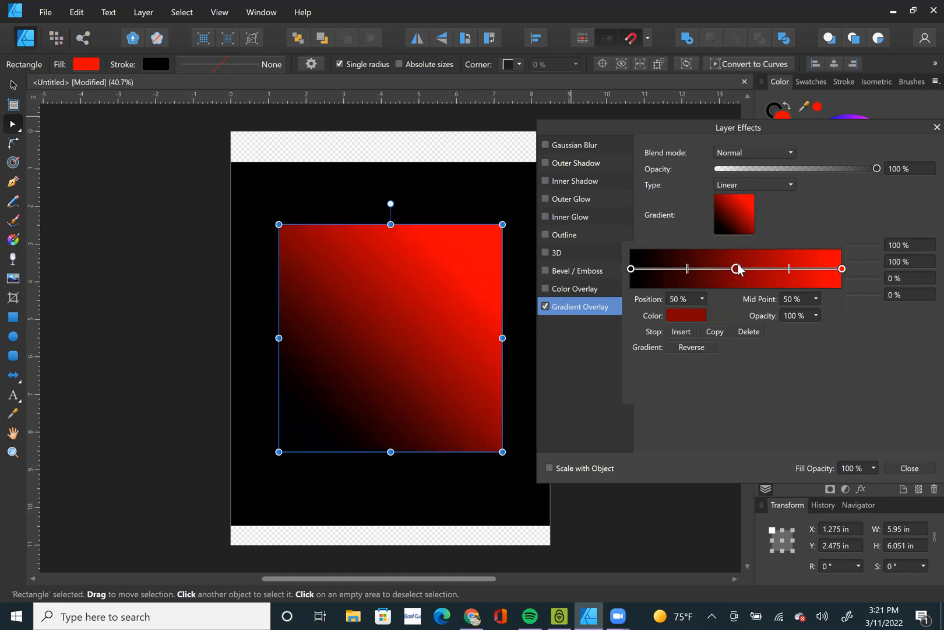
Recolour the middle stop of the overlay gradient to white, undoing any accidental move of the square.
{"action": "left_click", "coordinate": [688, 315]}
{"action": "left_click_drag", "start_coordinate": [696, 394], "coordinate": [636, 485]}
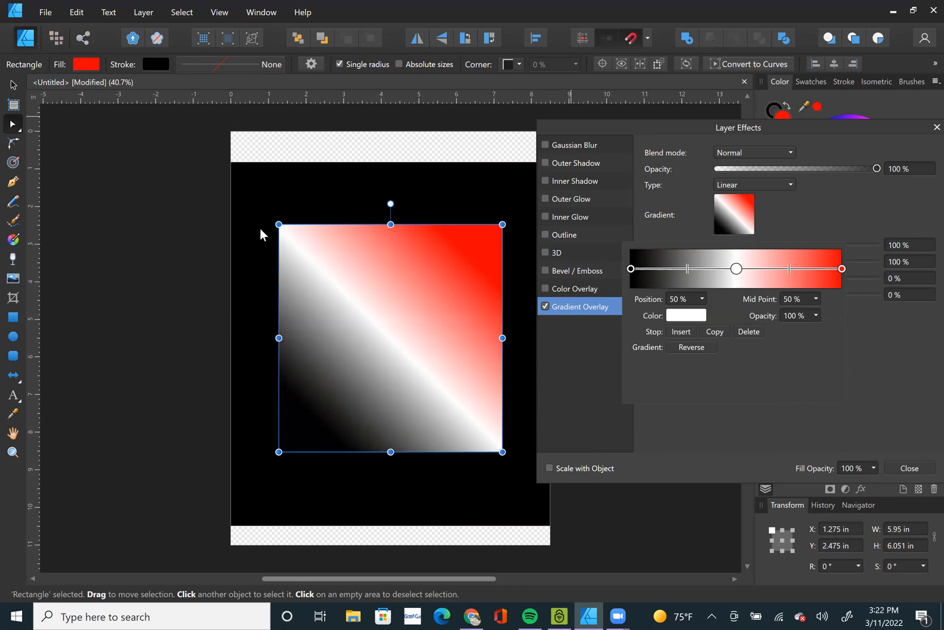
{"action": "left_click_drag", "start_coordinate": [479, 425], "coordinate": [488, 438]}
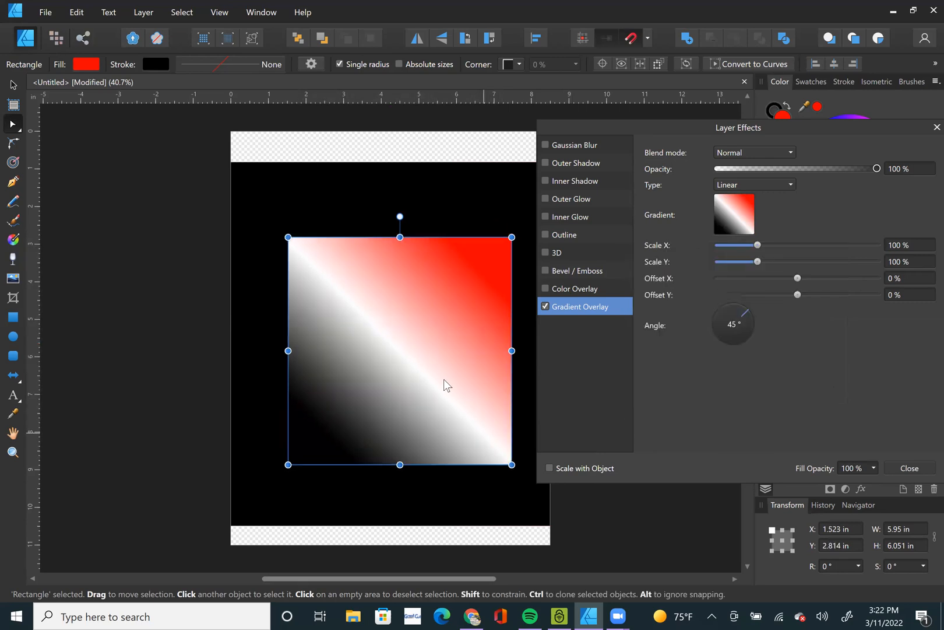
{"action": "key", "text": "ctrl+z"}
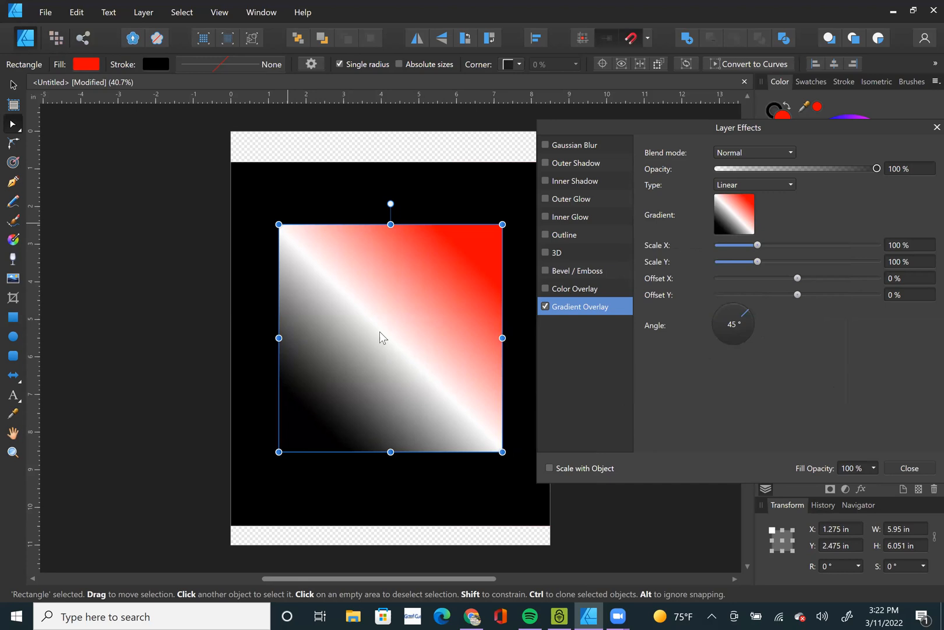
Shift the midpoint between the black and white stops to 42%, then bring it to 52%.
{"action": "left_click", "coordinate": [734, 214]}
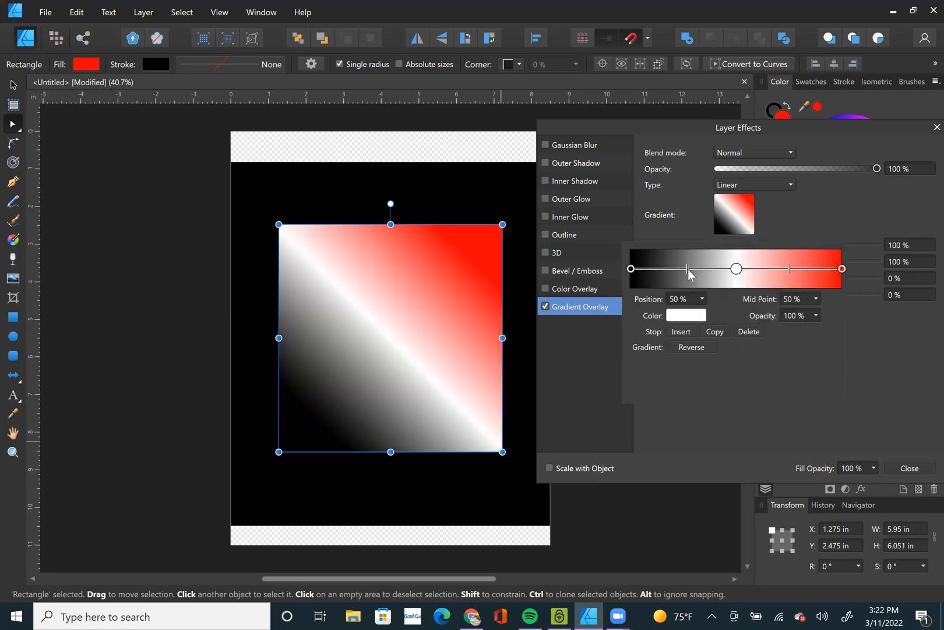
{"action": "mouse_move", "coordinate": [686, 269]}
{"action": "left_mouse_down"}
{"action": "mouse_move", "coordinate": [647, 273]}
{"action": "mouse_move", "coordinate": [735, 279]}
{"action": "mouse_move", "coordinate": [674, 271]}
{"action": "left_mouse_up"}
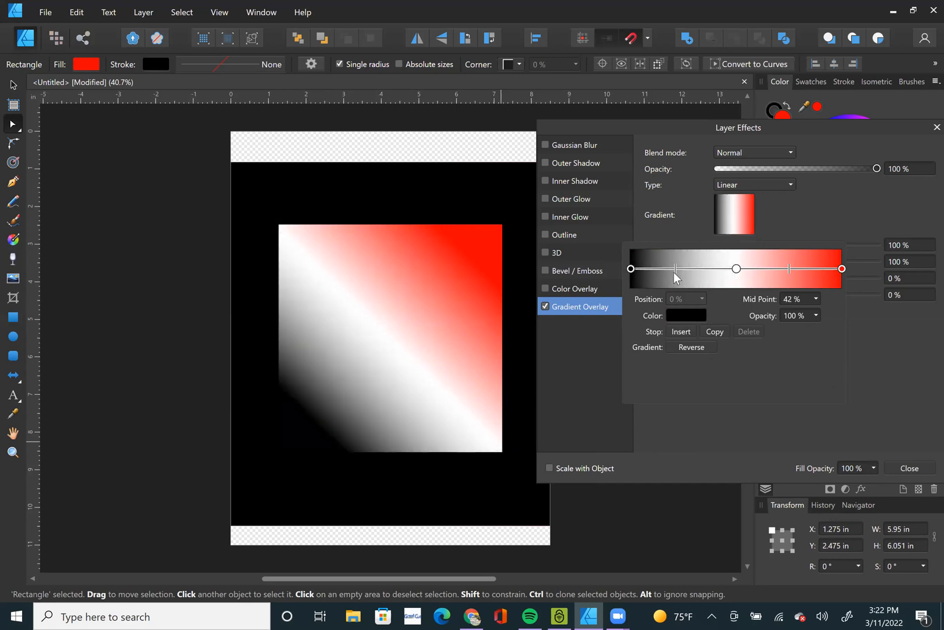
{"action": "left_click", "coordinate": [789, 268]}
{"action": "mouse_move", "coordinate": [788, 267]}
{"action": "left_mouse_down"}
{"action": "mouse_move", "coordinate": [827, 270]}
{"action": "mouse_move", "coordinate": [788, 270]}
{"action": "left_mouse_up"}
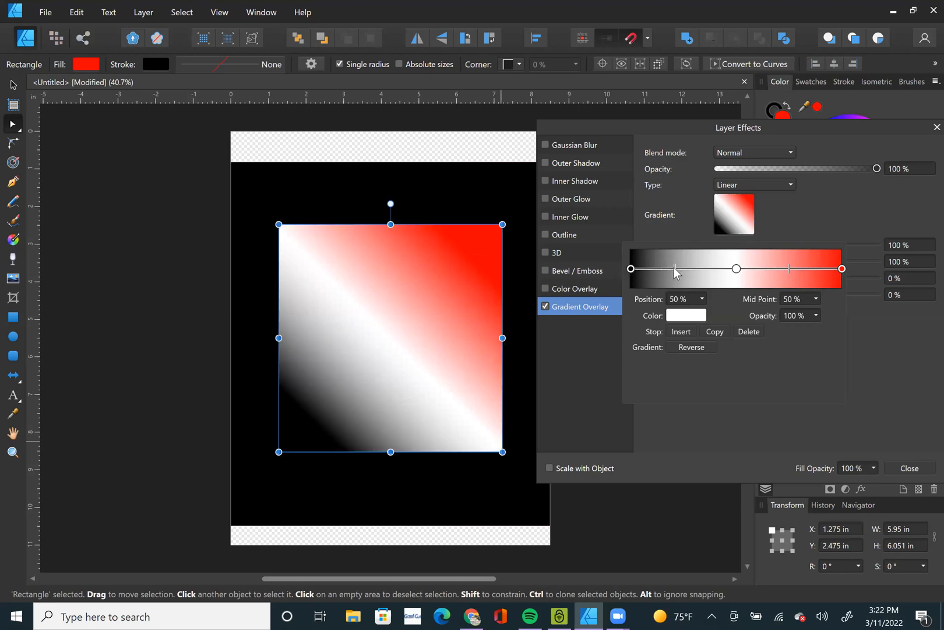
{"action": "left_click_drag", "start_coordinate": [674, 268], "coordinate": [685, 270]}
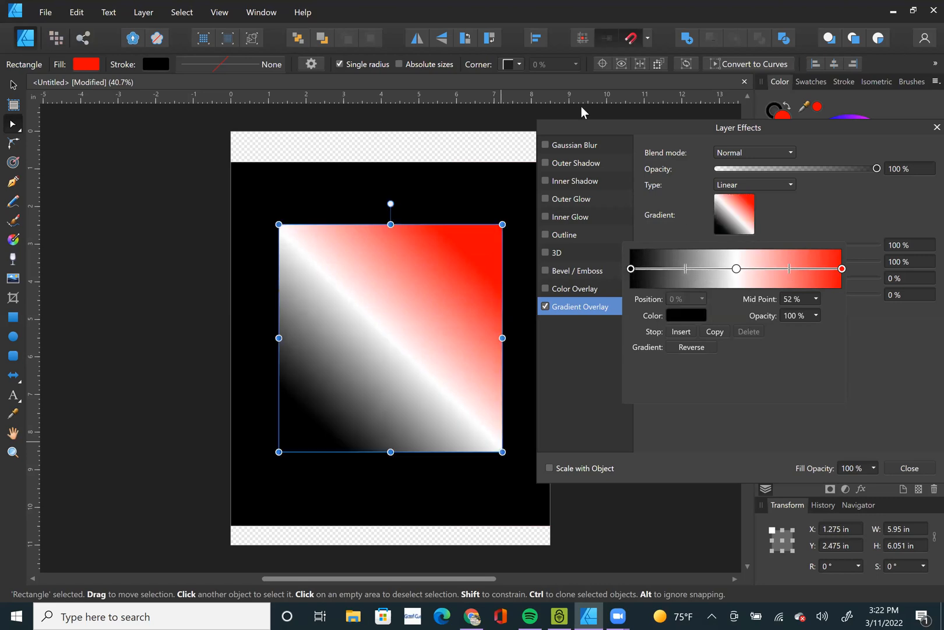
{"action": "left_click", "coordinate": [581, 107]}
Try adjusting the black starting stop's opacity against the black background, leaving it at 100%.
{"action": "left_click", "coordinate": [731, 210]}
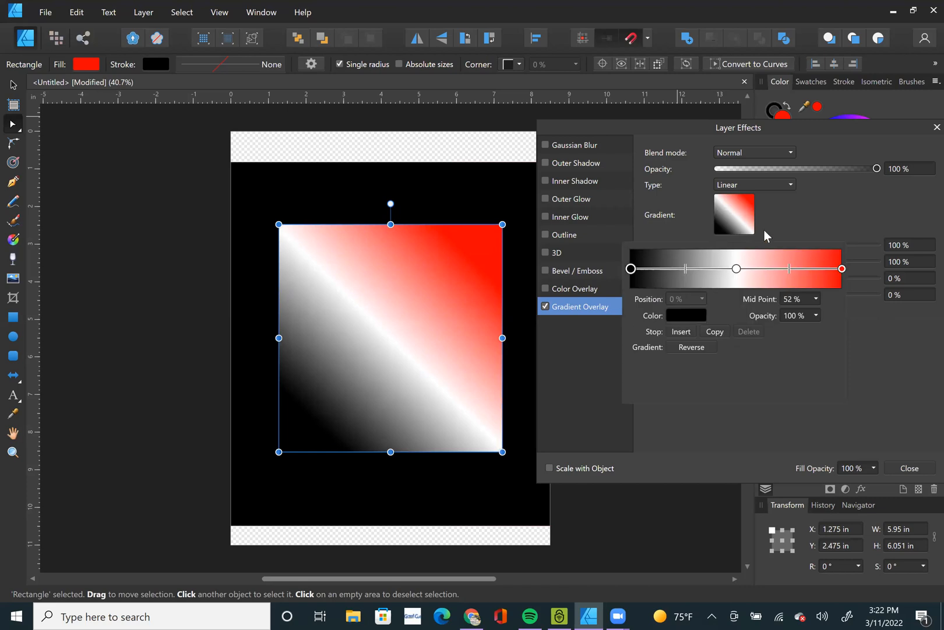
{"action": "left_click", "coordinate": [632, 268]}
{"action": "mouse_move", "coordinate": [818, 332]}
{"action": "left_mouse_down"}
{"action": "mouse_move", "coordinate": [791, 331]}
{"action": "mouse_move", "coordinate": [836, 327]}
{"action": "left_mouse_up"}
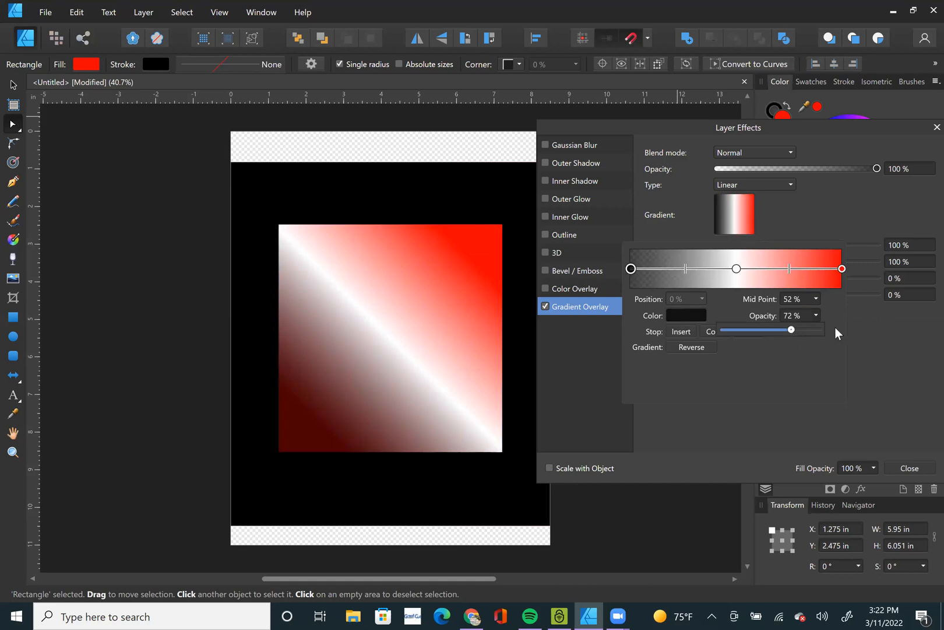
{"action": "left_click", "coordinate": [635, 120]}
{"action": "left_click", "coordinate": [745, 224]}
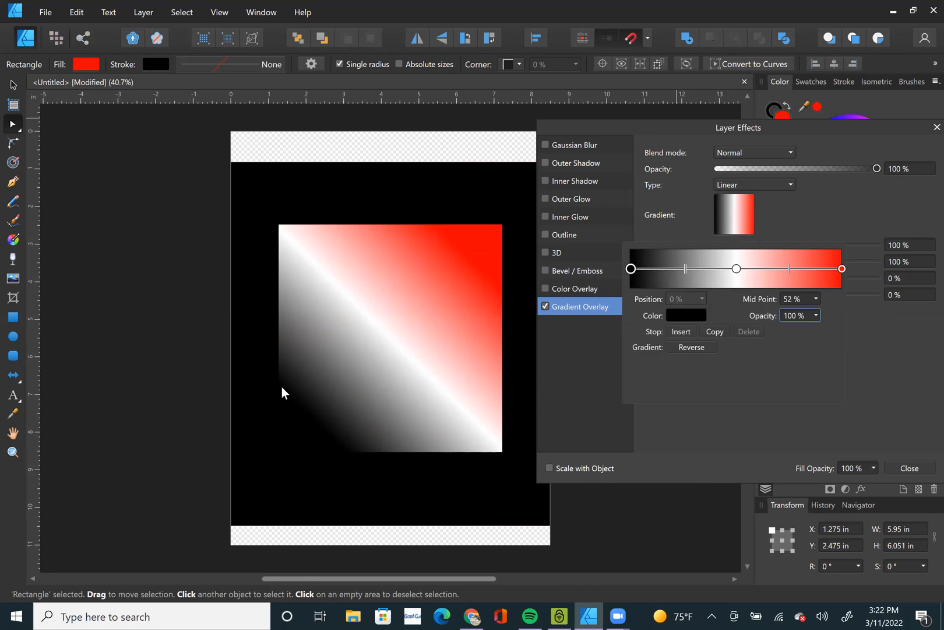
Select the large background rectangle and recolour its fill to light grey.
{"action": "left_click", "coordinate": [366, 183]}
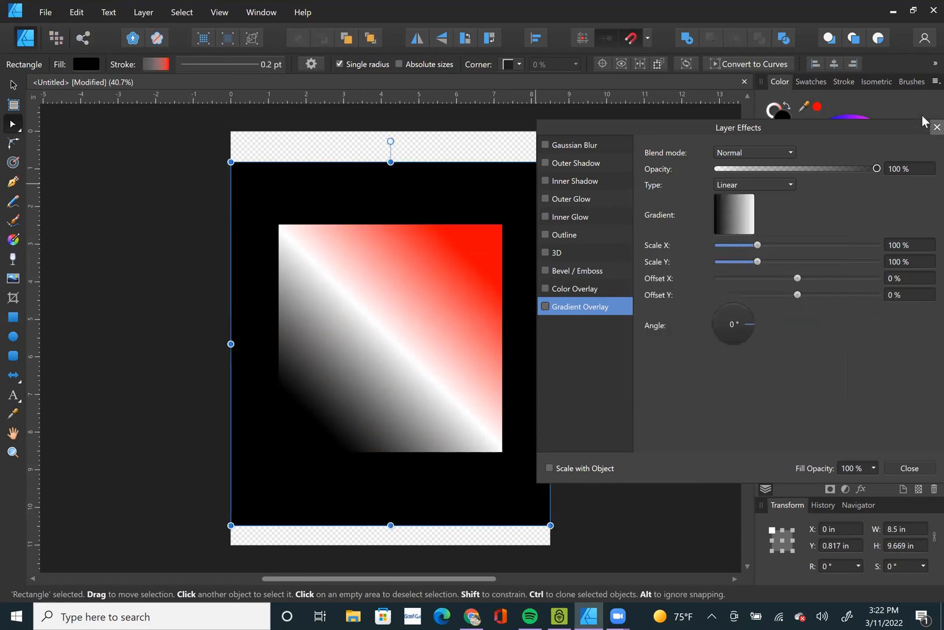
{"action": "left_click_drag", "start_coordinate": [847, 124], "coordinate": [827, 208]}
{"action": "left_click_drag", "start_coordinate": [843, 154], "coordinate": [851, 180]}
{"action": "left_click_drag", "start_coordinate": [791, 211], "coordinate": [828, 116]}
{"action": "left_click", "coordinate": [749, 211]}
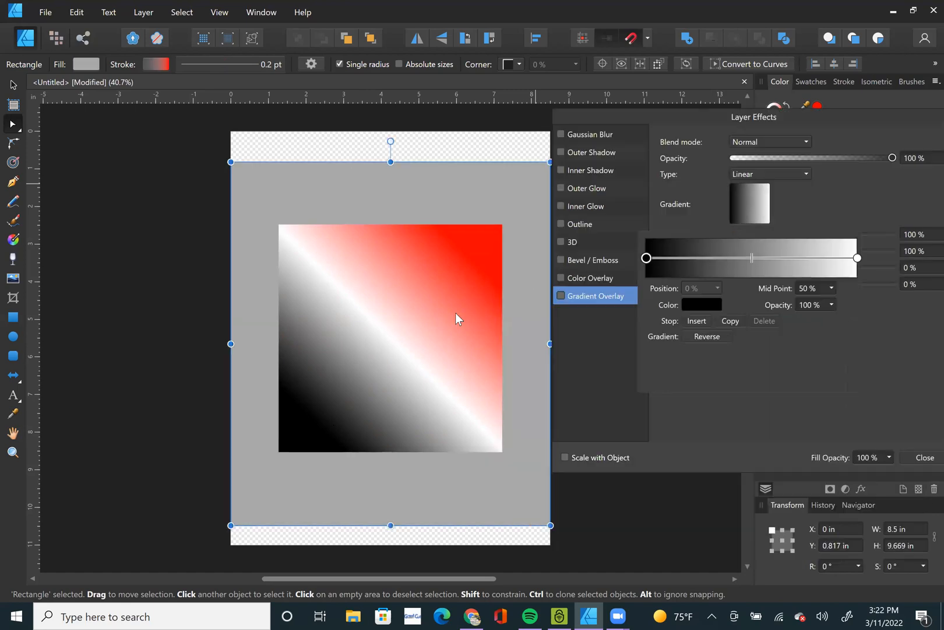
Select the gradient square and lower the opacity of its overlay gradient's black starting stop to 87%.
{"action": "left_click", "coordinate": [455, 313]}
{"action": "left_click", "coordinate": [753, 211]}
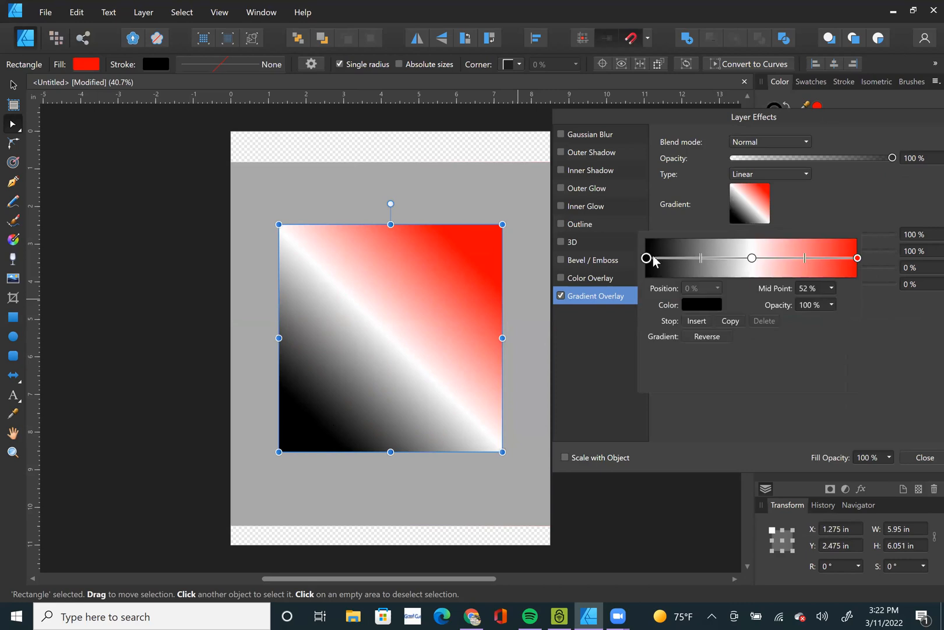
{"action": "left_click", "coordinate": [835, 303]}
{"action": "left_click_drag", "start_coordinate": [824, 321], "coordinate": [804, 322]}
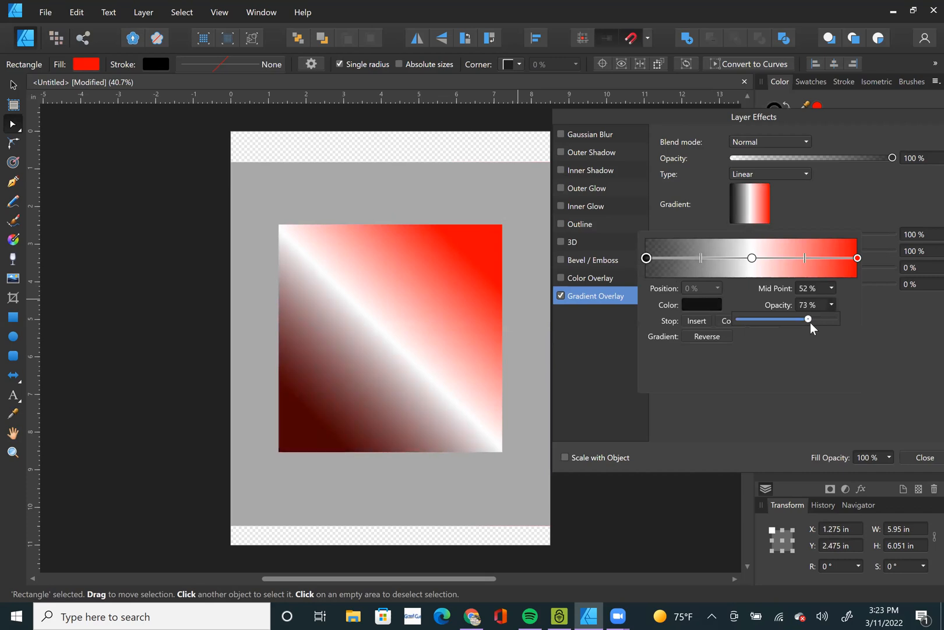
{"action": "left_click_drag", "start_coordinate": [820, 324], "coordinate": [821, 325]}
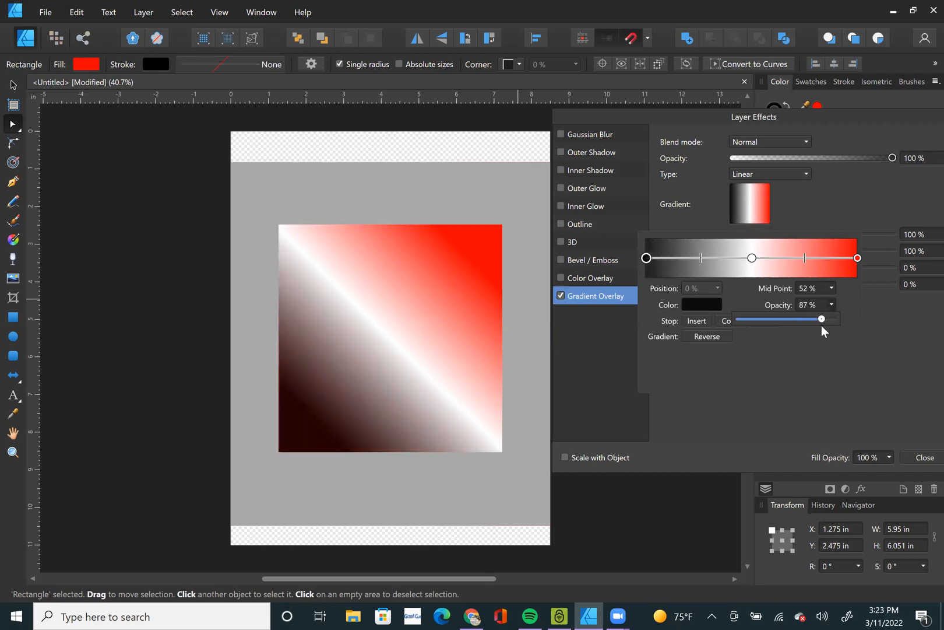
Lower the red end stop's opacity to 49% and bring it back to 100%.
{"action": "left_click", "coordinate": [860, 258]}
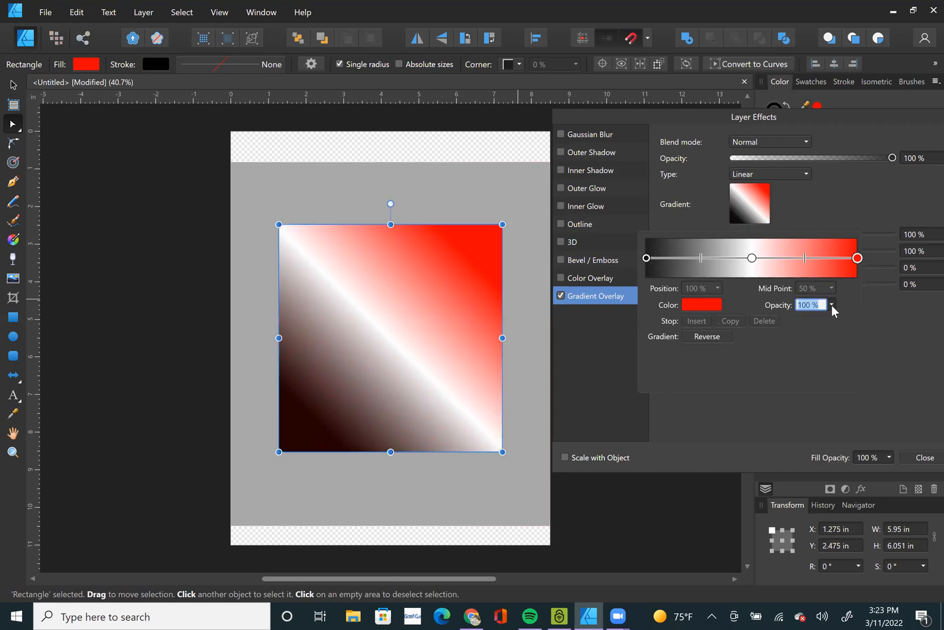
{"action": "left_click", "coordinate": [831, 304]}
{"action": "left_click_drag", "start_coordinate": [834, 321], "coordinate": [786, 320]}
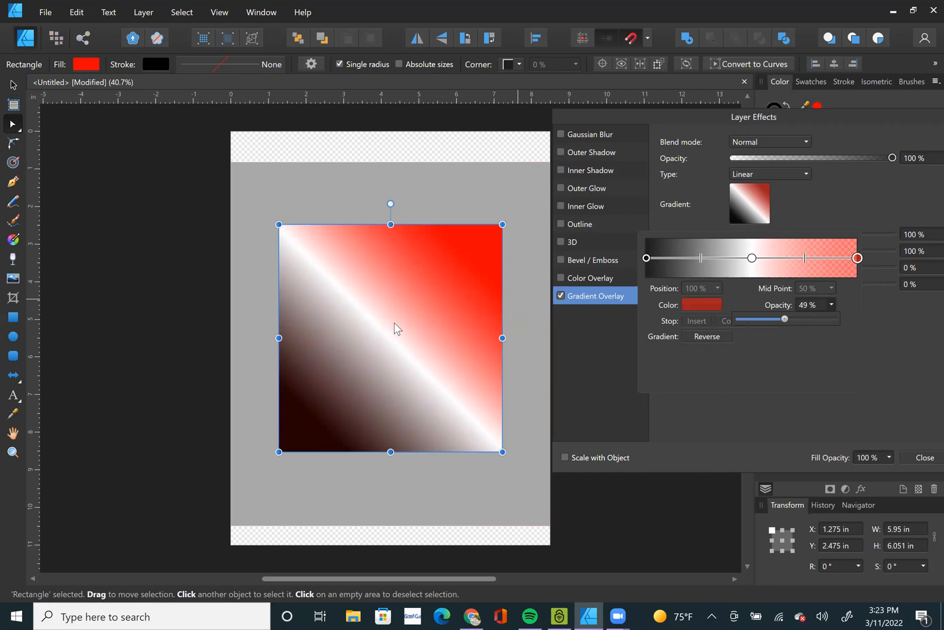
{"action": "left_click_drag", "start_coordinate": [785, 321], "coordinate": [804, 271]}
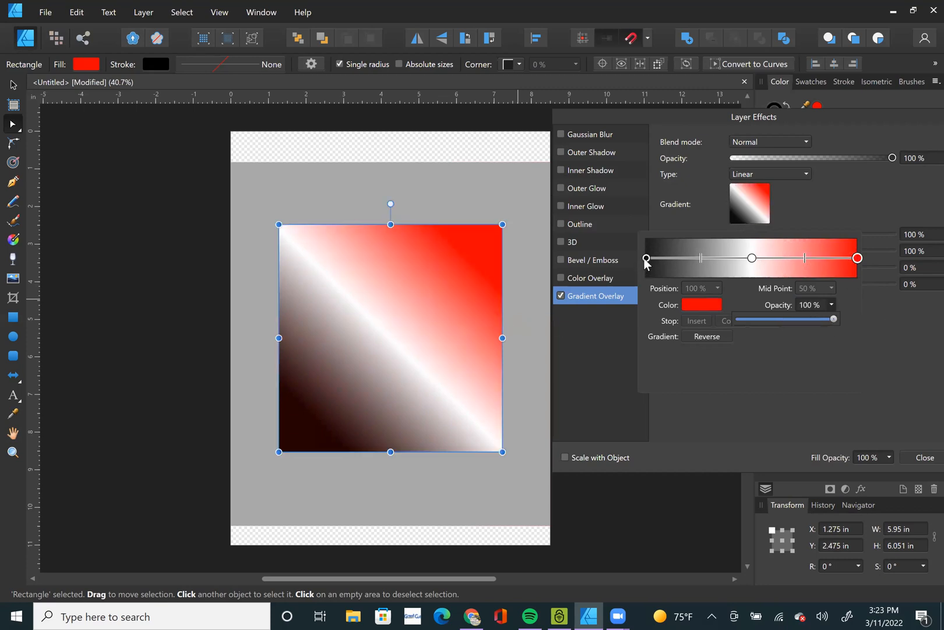
Set the opacity of the overlay gradient's black starting stop to 100%.
{"action": "left_click", "coordinate": [646, 259]}
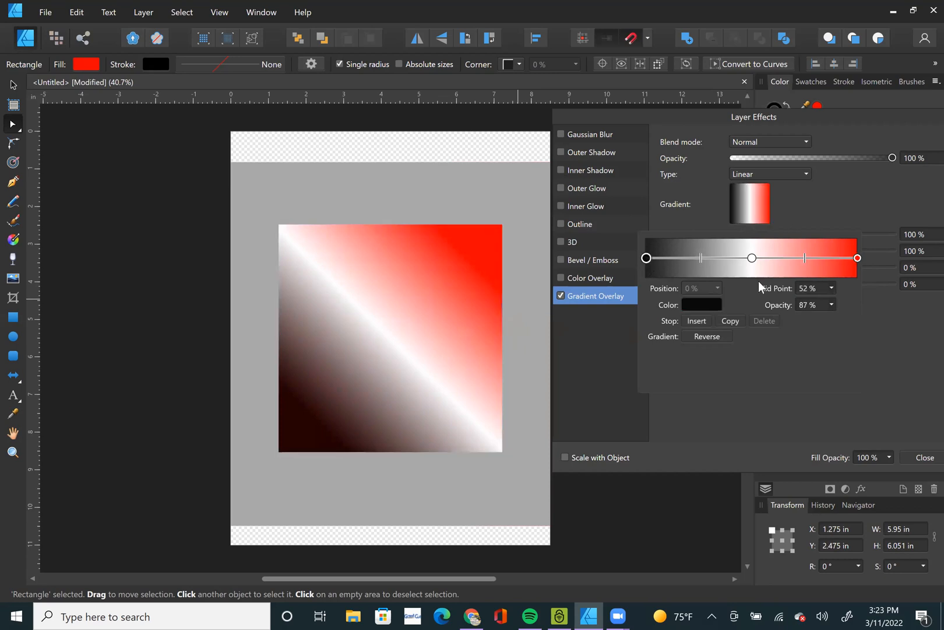
{"action": "left_click", "coordinate": [810, 307]}
{"action": "left_click", "coordinate": [831, 306]}
{"action": "left_click_drag", "start_coordinate": [834, 319], "coordinate": [903, 322]}
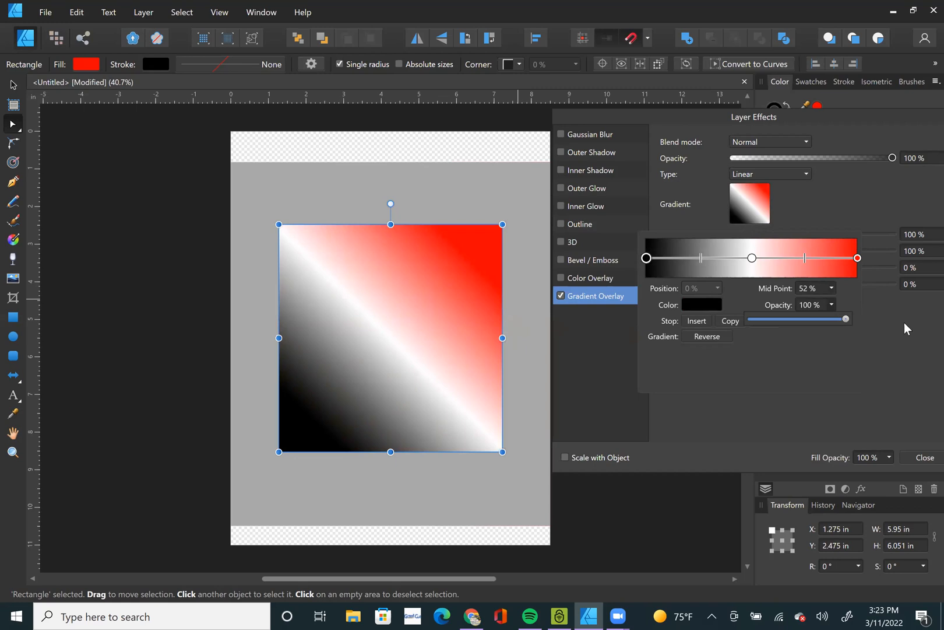
Delete the white middle stop from the overlay gradient and recolour the red end stop to magenta.
{"action": "left_click", "coordinate": [752, 259]}
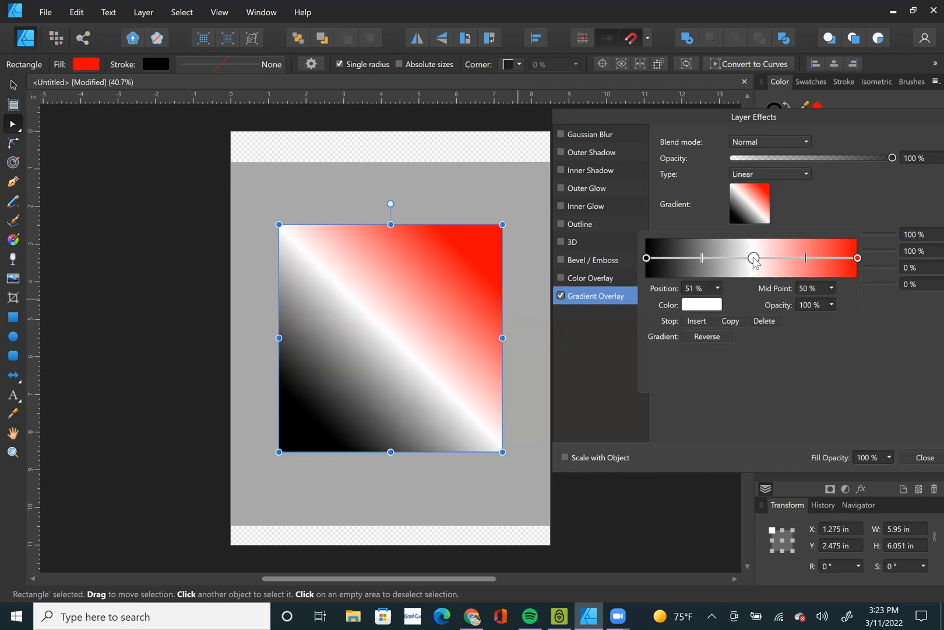
{"action": "left_click", "coordinate": [760, 321]}
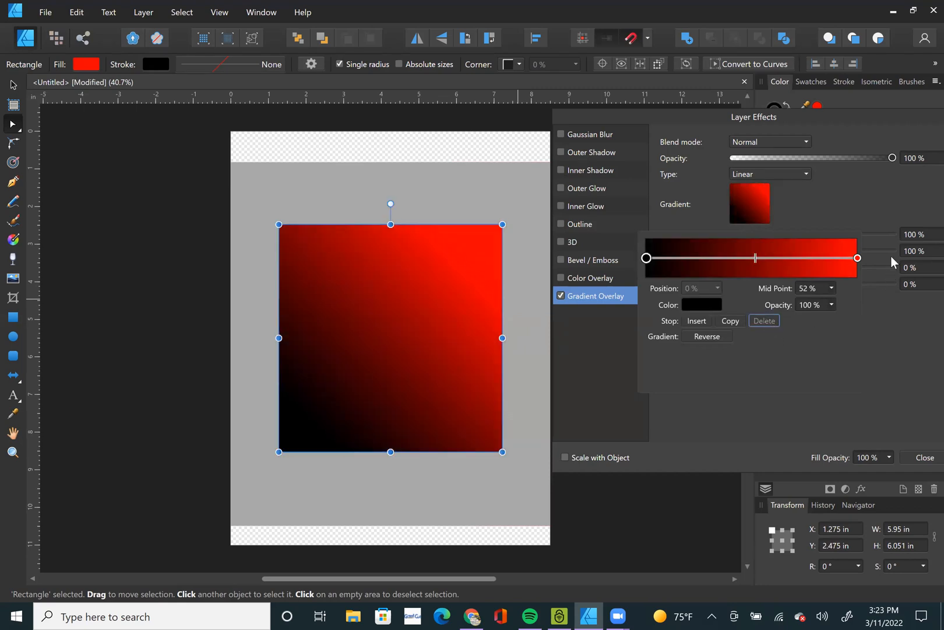
{"action": "left_click", "coordinate": [858, 259]}
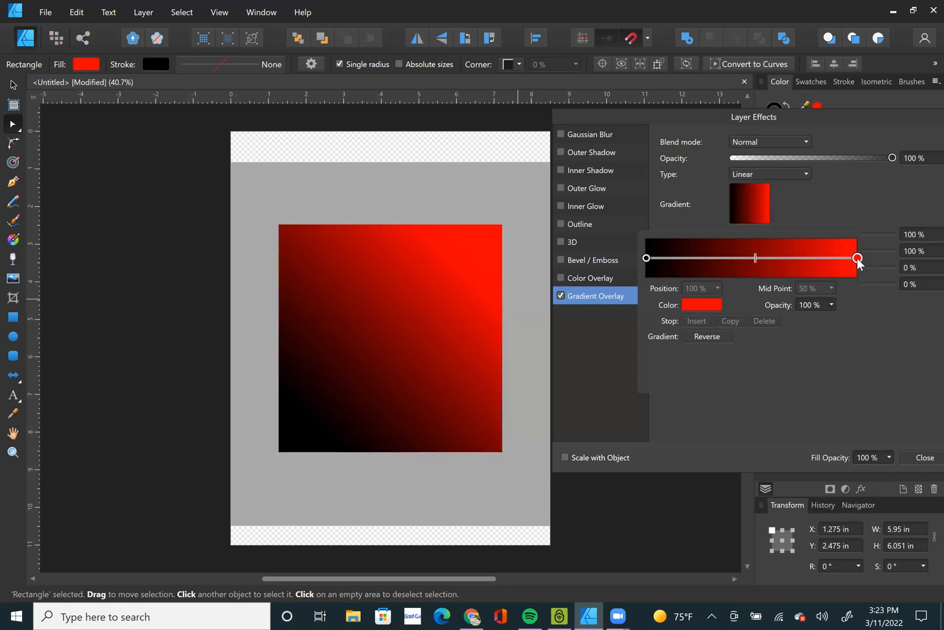
{"action": "left_click", "coordinate": [716, 309]}
{"action": "left_click", "coordinate": [734, 366]}
{"action": "left_click", "coordinate": [540, 98]}
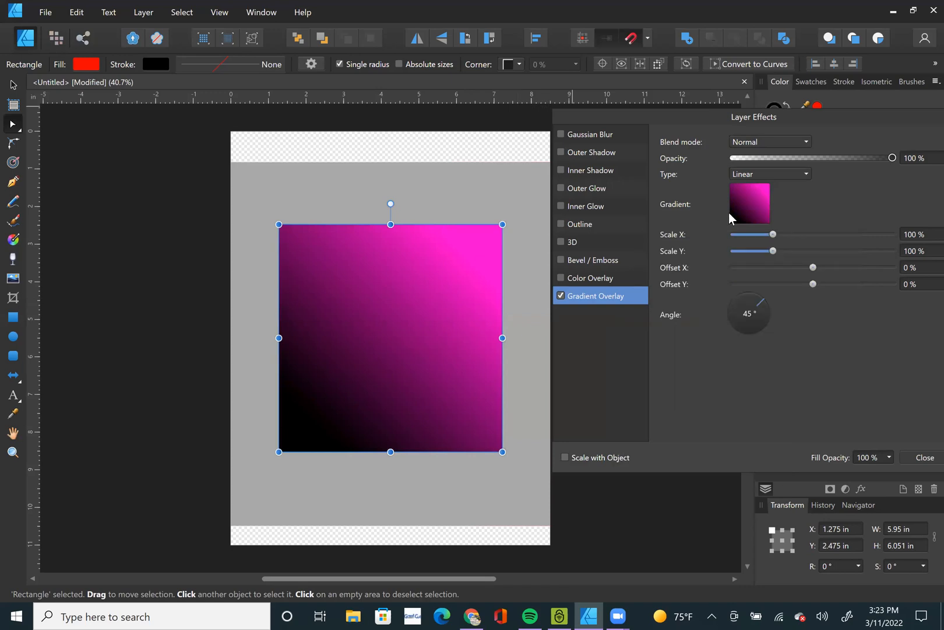
Recolour the black starting stop of the overlay gradient to a pinkish red (H 349, S 100, L 50).
{"action": "left_click", "coordinate": [749, 212]}
{"action": "left_click", "coordinate": [647, 258]}
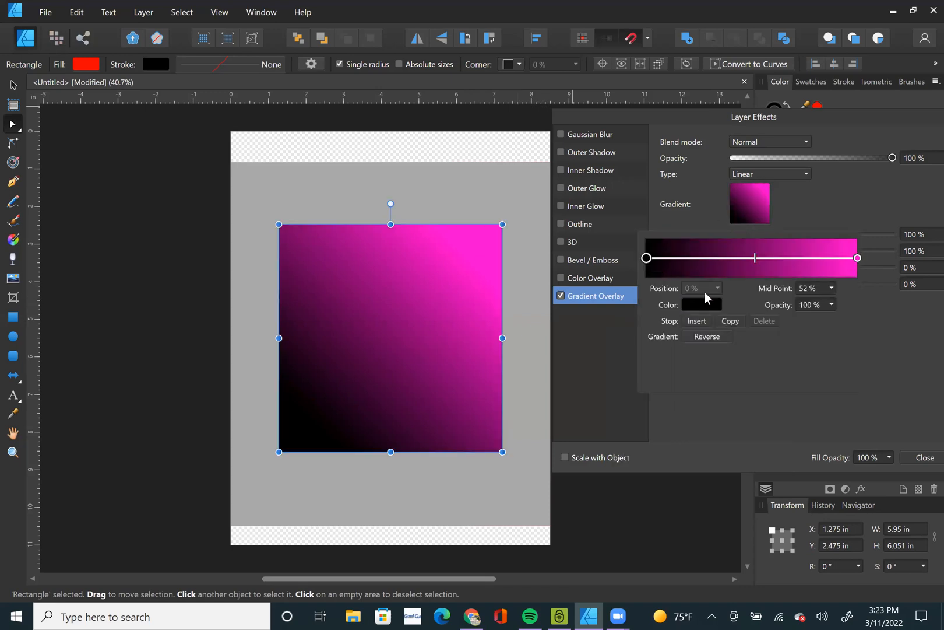
{"action": "left_click", "coordinate": [710, 303]}
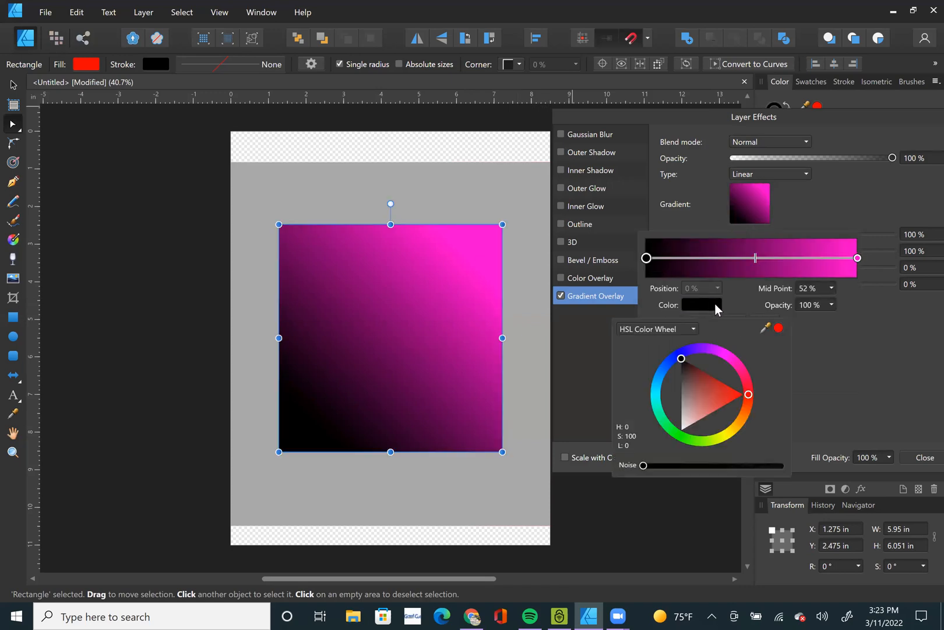
{"action": "left_click", "coordinate": [732, 392]}
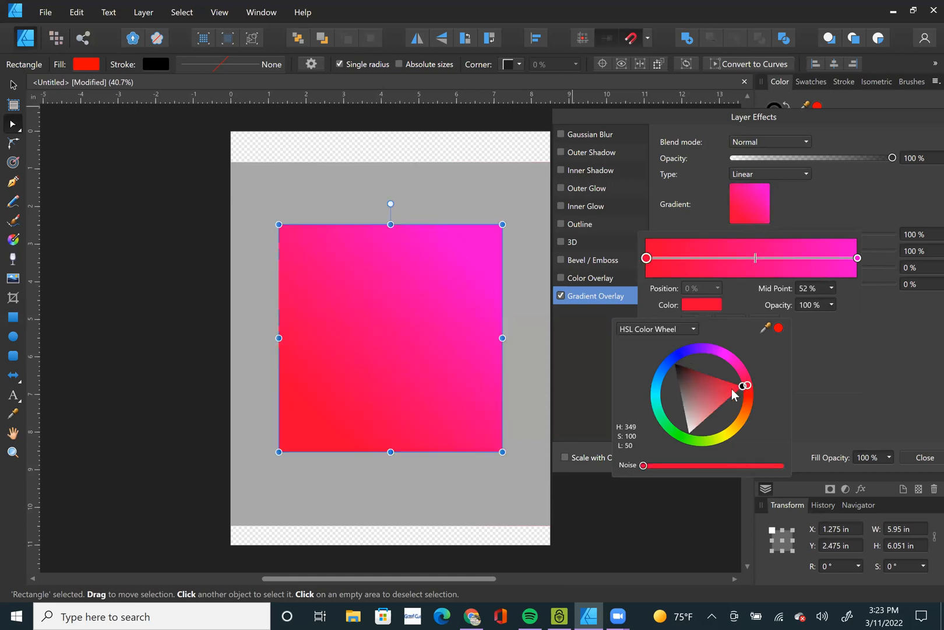
{"action": "left_click_drag", "start_coordinate": [749, 393], "coordinate": [793, 385]}
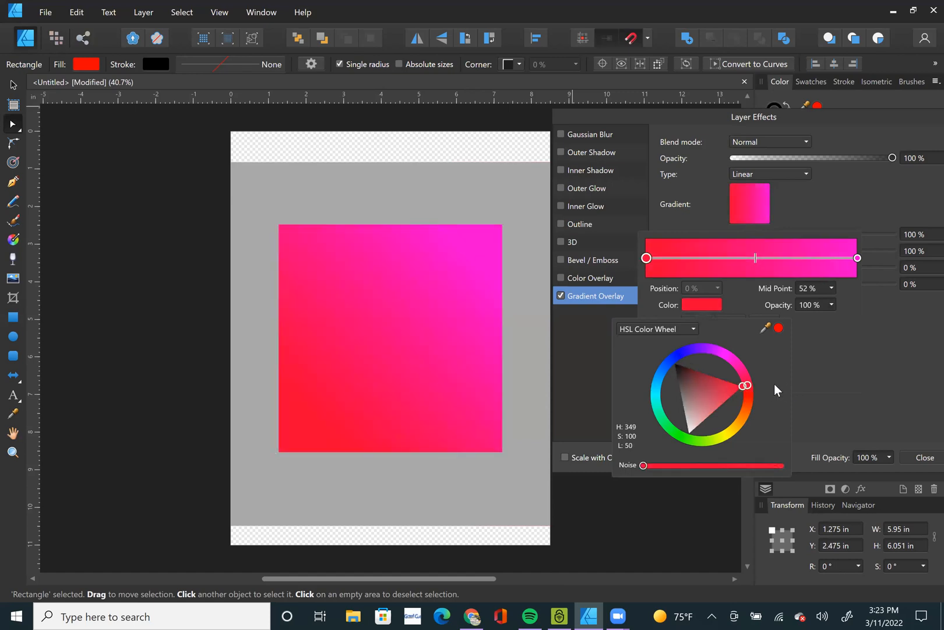
{"action": "left_click", "coordinate": [836, 355]}
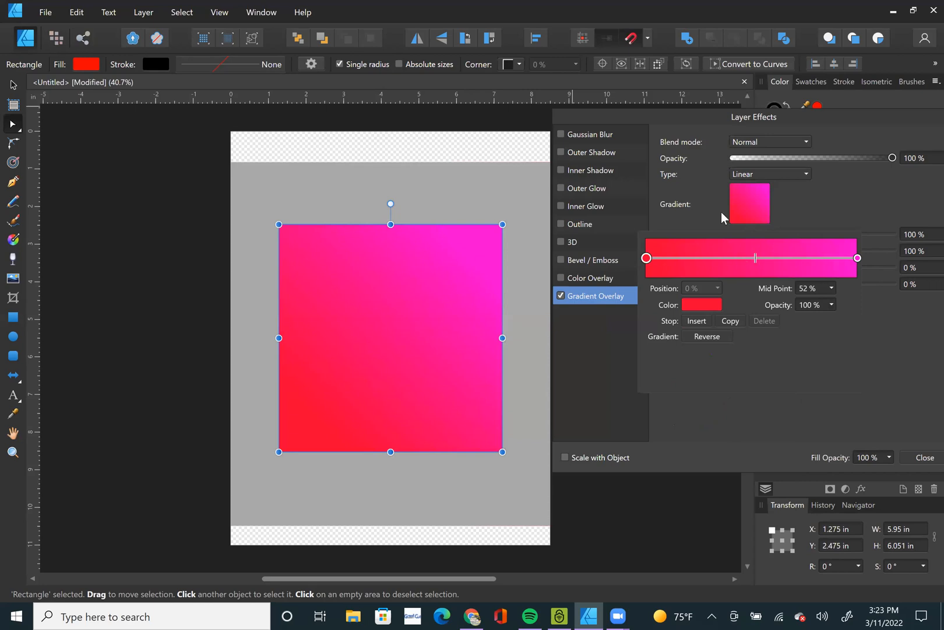
Insert a new stop at 50% in the overlay gradient and colour it orange (H 20, S 100, L 50).
{"action": "left_click", "coordinate": [757, 202]}
{"action": "left_click", "coordinate": [697, 321]}
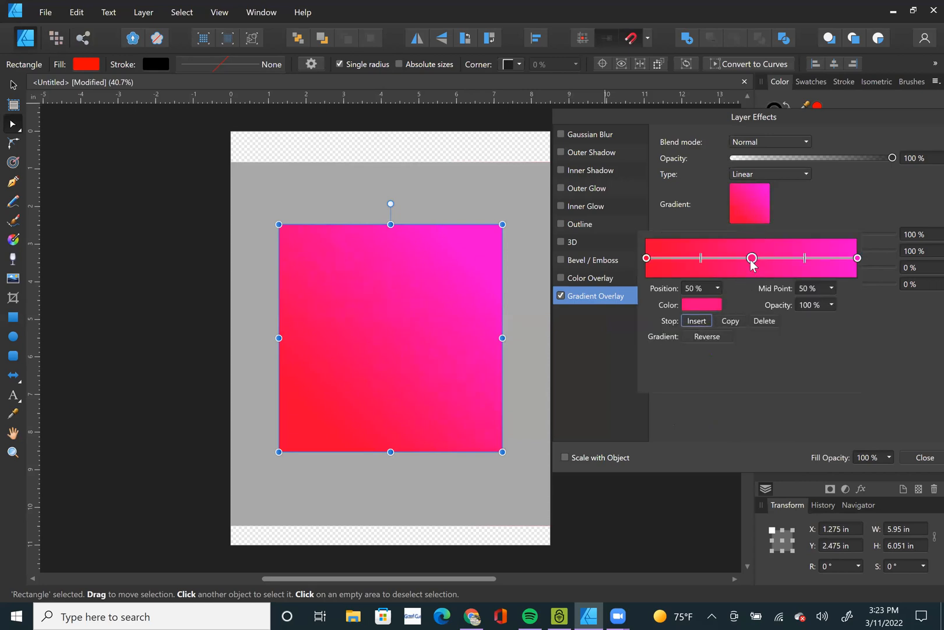
{"action": "left_click", "coordinate": [711, 304]}
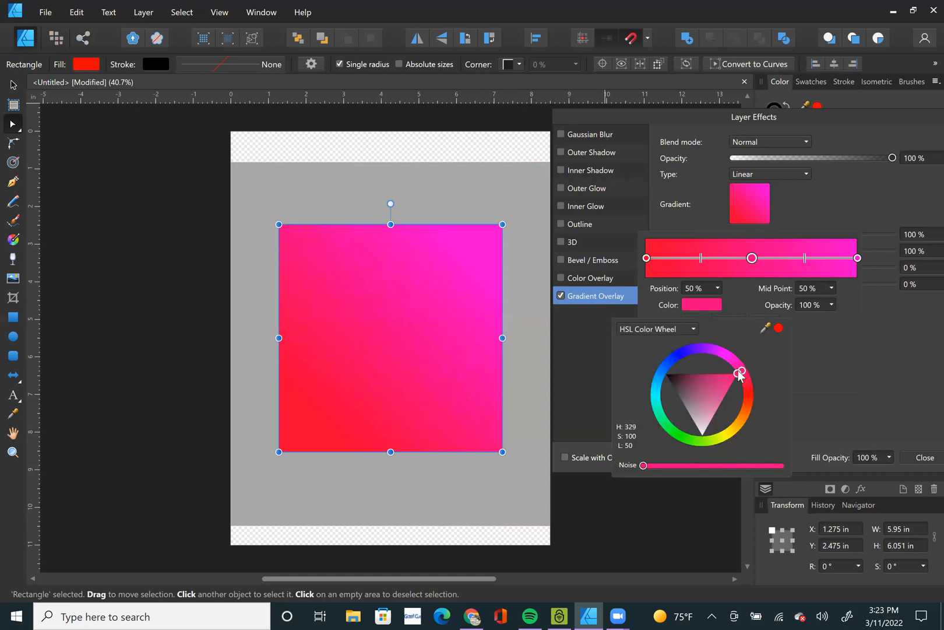
{"action": "left_click", "coordinate": [738, 373]}
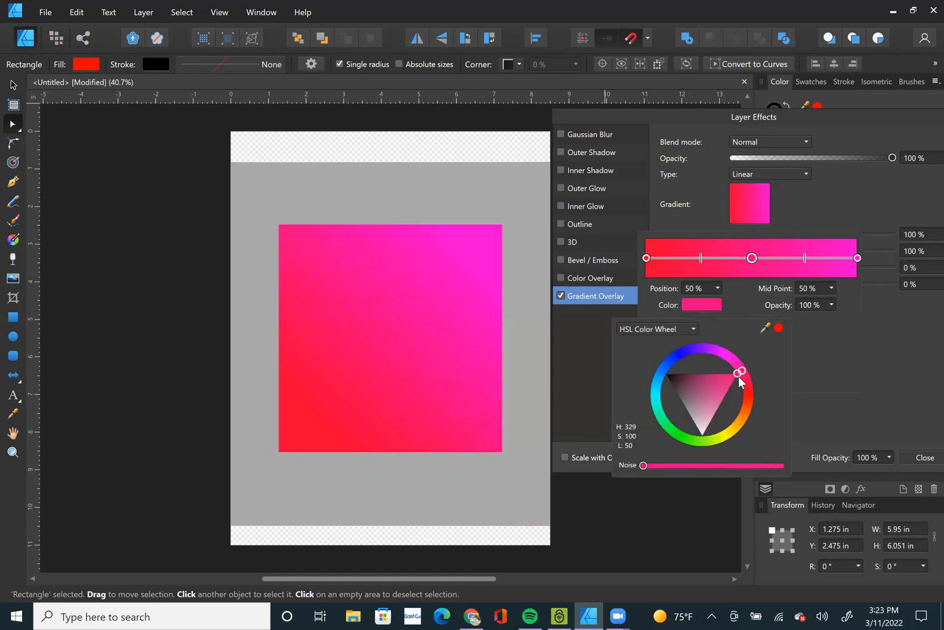
{"action": "left_click", "coordinate": [746, 406]}
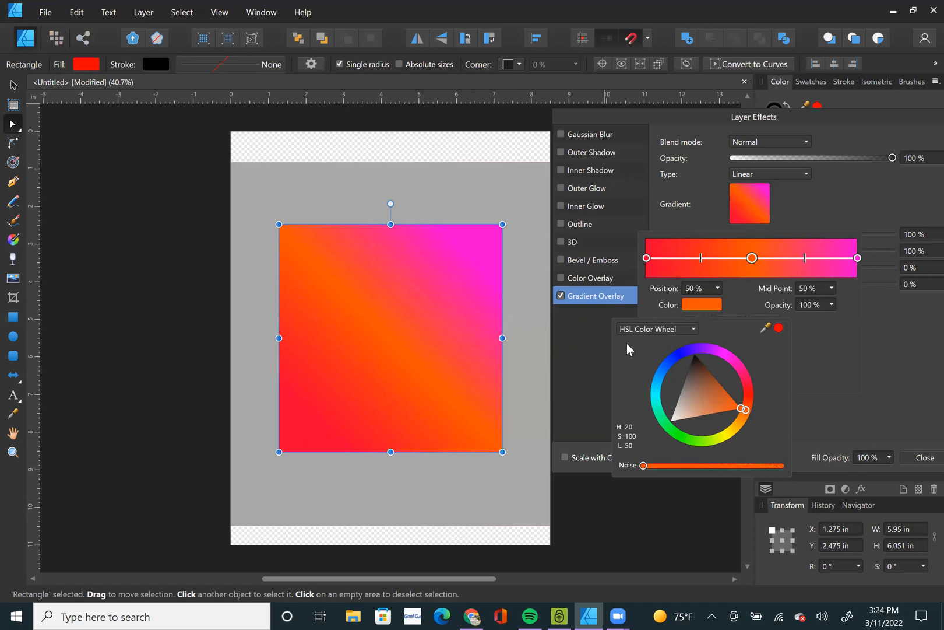
Recolour the starting stop of the overlay gradient to pure red.
{"action": "left_click", "coordinate": [503, 524]}
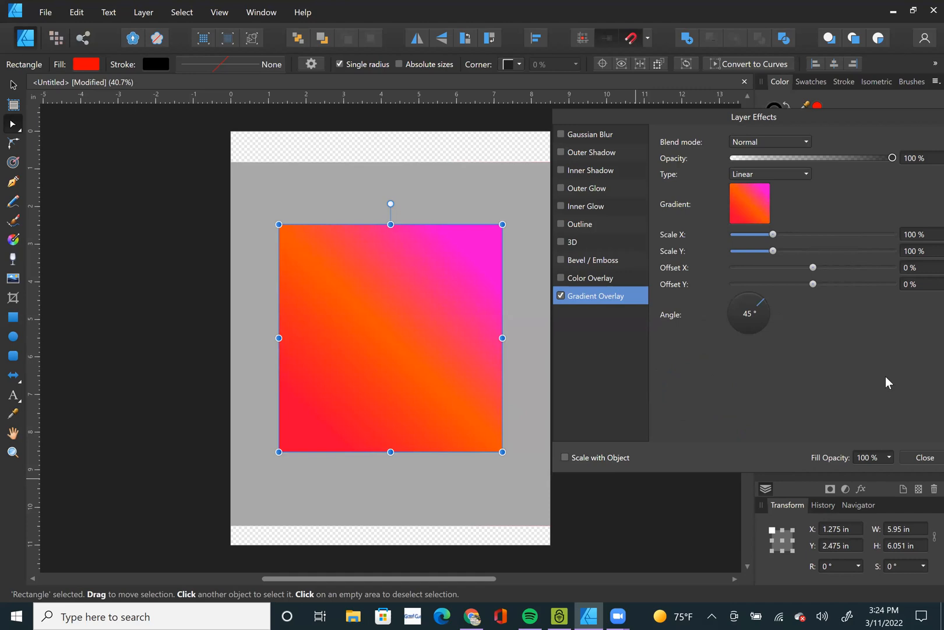
{"action": "left_click", "coordinate": [767, 204]}
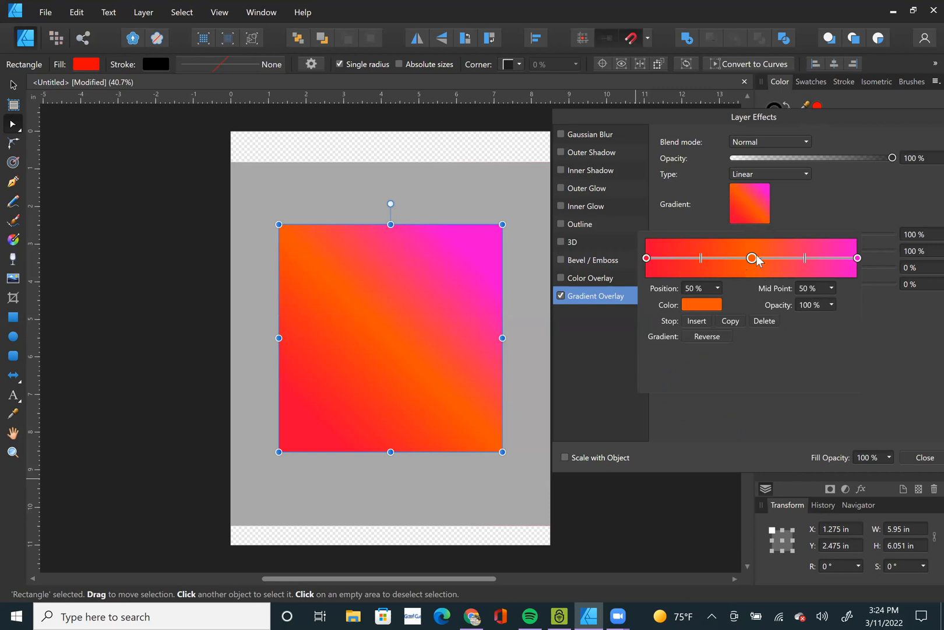
{"action": "left_click", "coordinate": [646, 259]}
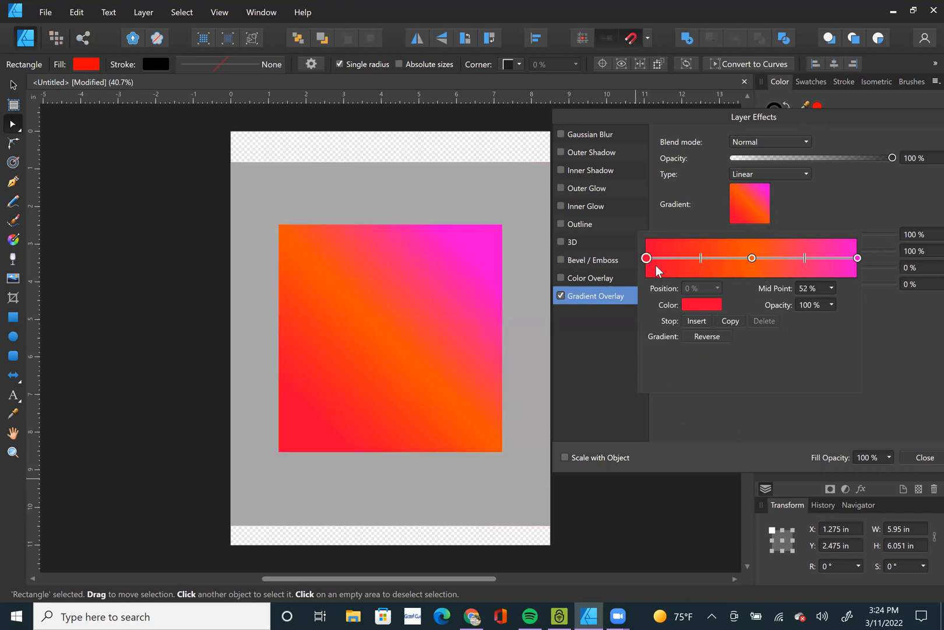
{"action": "left_click", "coordinate": [701, 307]}
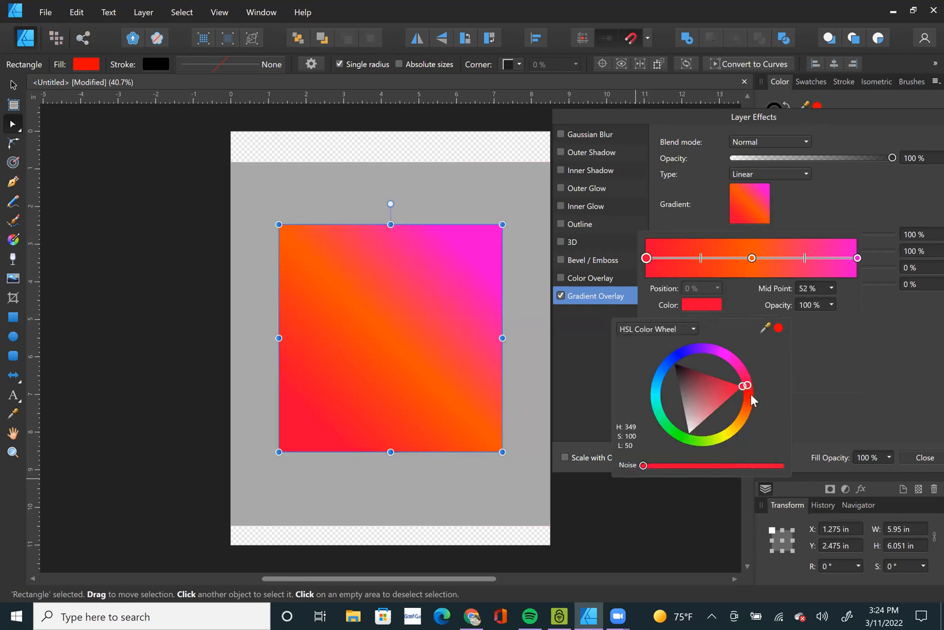
{"action": "left_click_drag", "start_coordinate": [747, 401], "coordinate": [746, 394]}
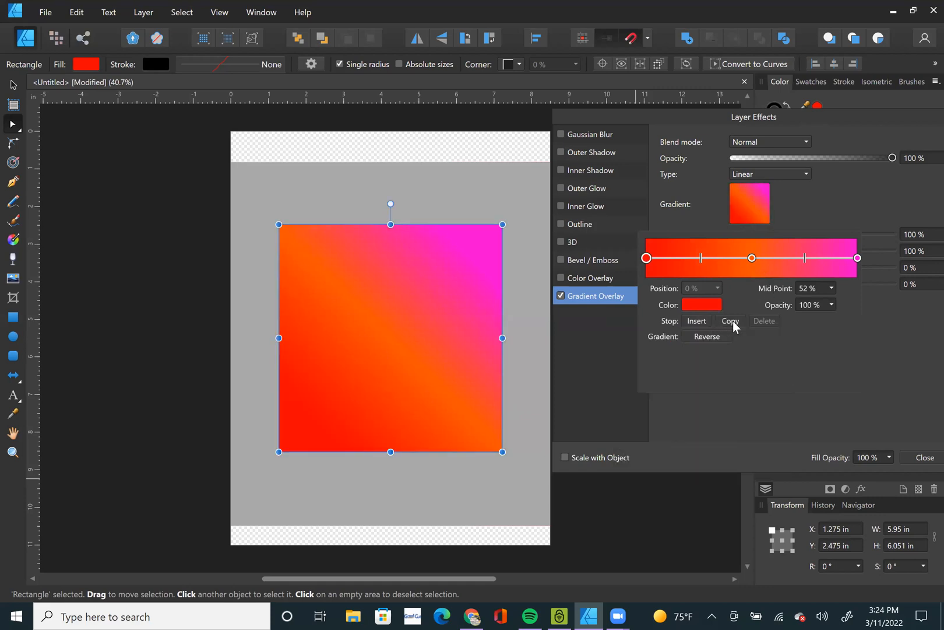
Delete the orange middle stop from the overlay gradient and add an orange stop at 19%.
{"action": "left_click", "coordinate": [753, 258]}
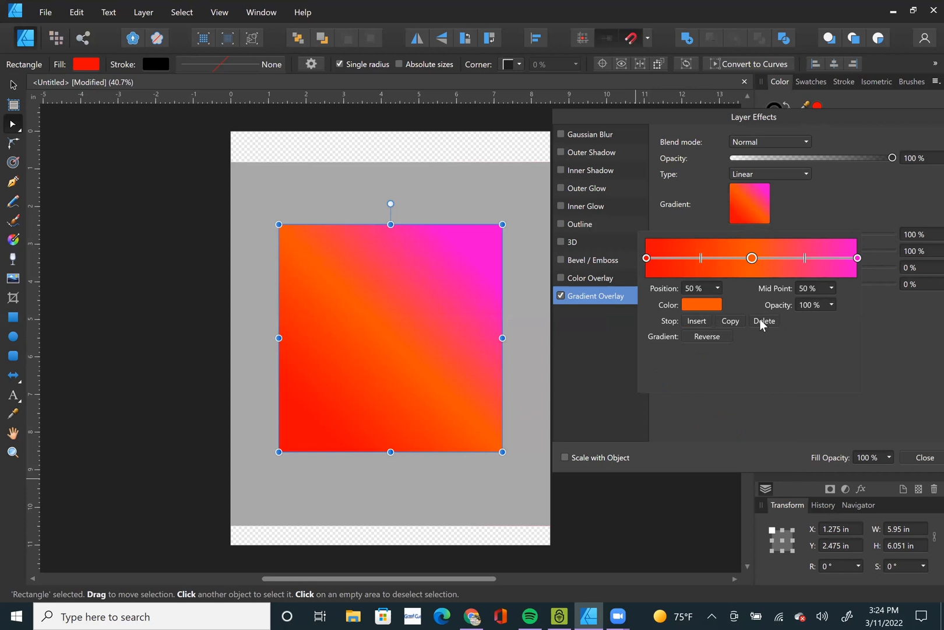
{"action": "left_click", "coordinate": [763, 320]}
{"action": "left_click", "coordinate": [685, 257]}
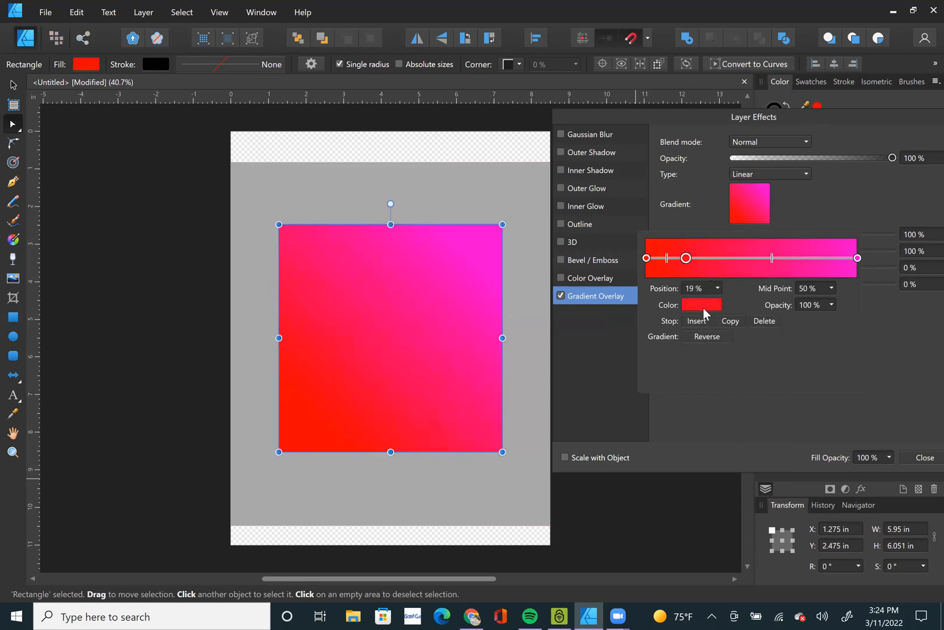
{"action": "left_click", "coordinate": [702, 306]}
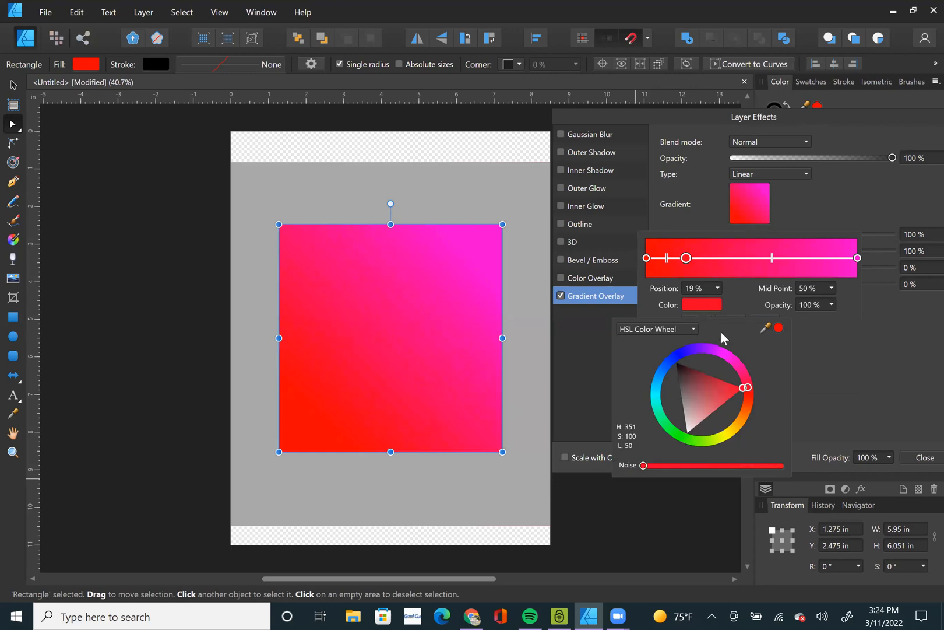
{"action": "left_click", "coordinate": [747, 410]}
{"action": "left_click", "coordinate": [723, 258]}
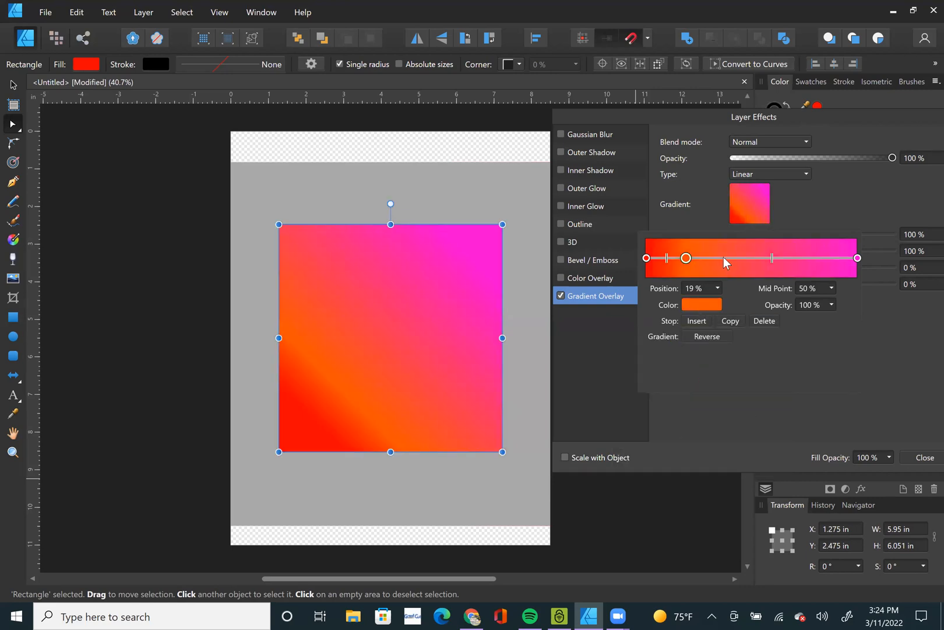
Insert a stop at 32% in the overlay gradient and colour it golden yellow (H 44, S 100, L 57).
{"action": "left_click", "coordinate": [715, 258]}
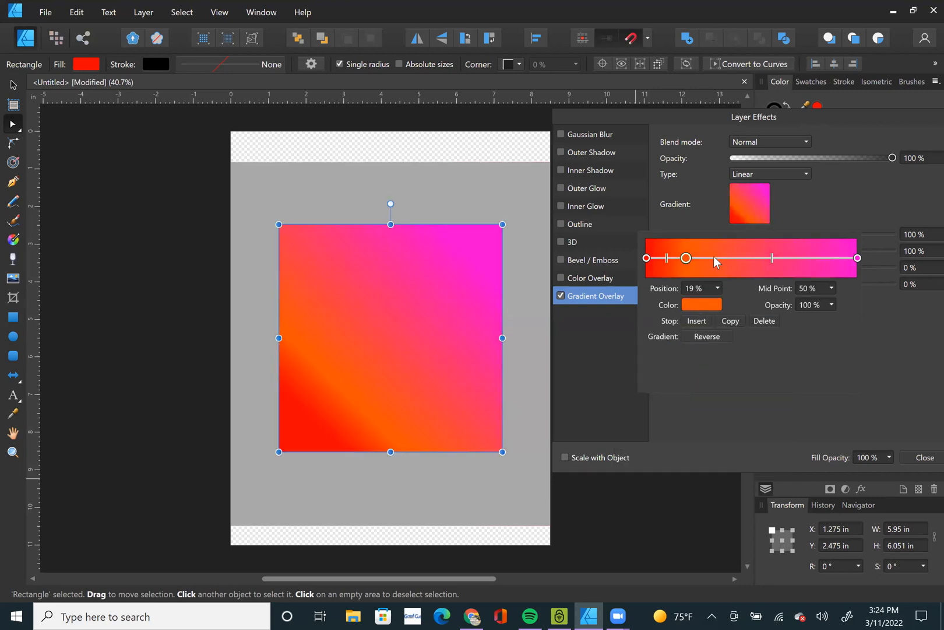
{"action": "left_click", "coordinate": [702, 304]}
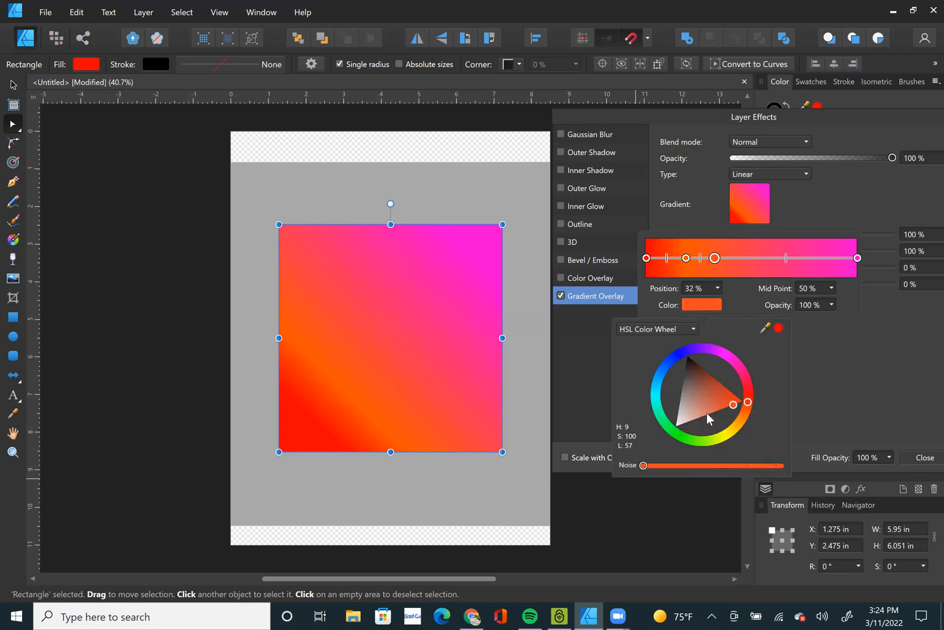
{"action": "left_click", "coordinate": [737, 428]}
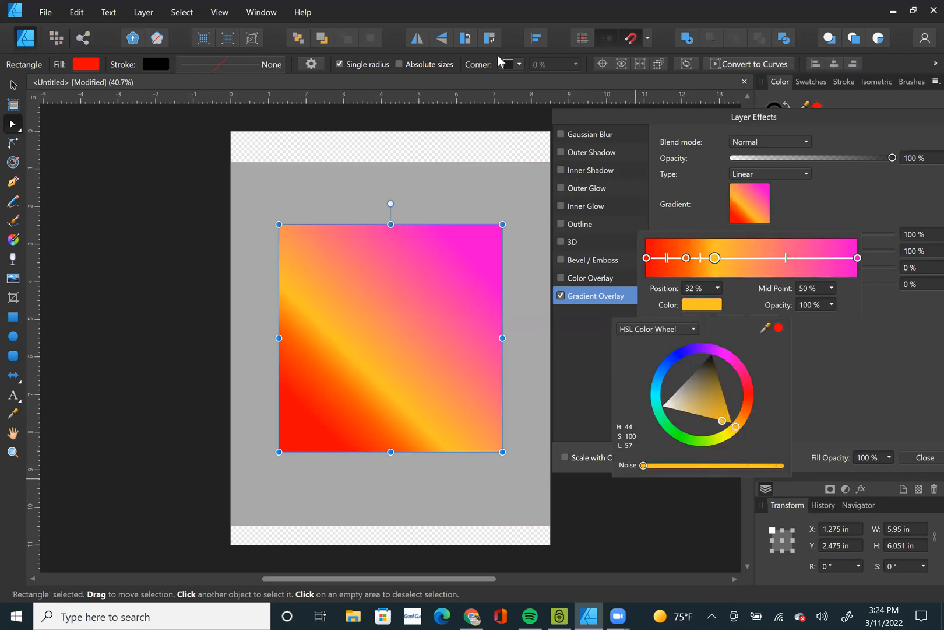
{"action": "left_click", "coordinate": [568, 133]}
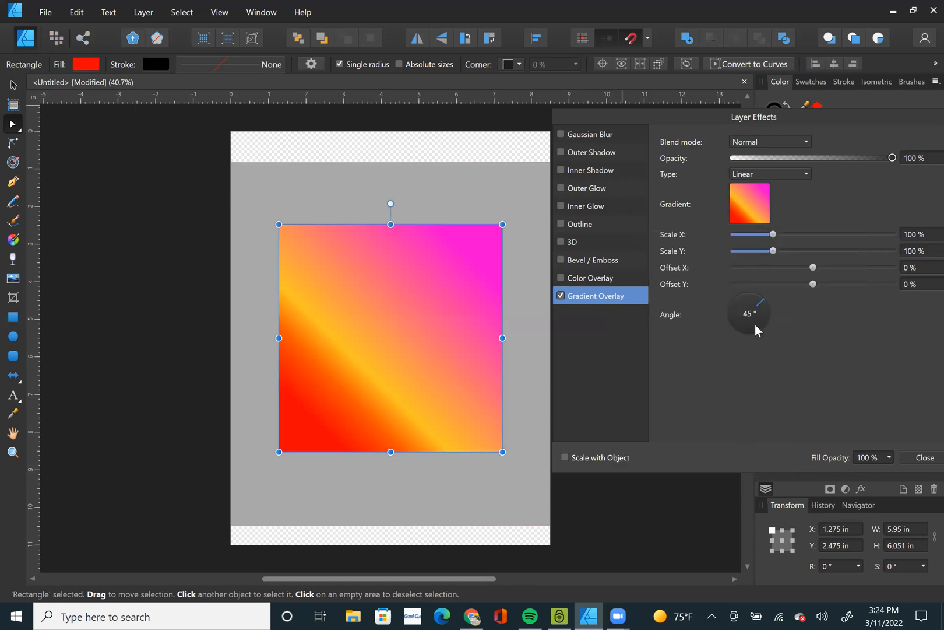
Insert a stop at 55% in the overlay gradient and colour it light green (H 95, S 100, L 68).
{"action": "left_click", "coordinate": [764, 201]}
{"action": "left_click", "coordinate": [762, 258]}
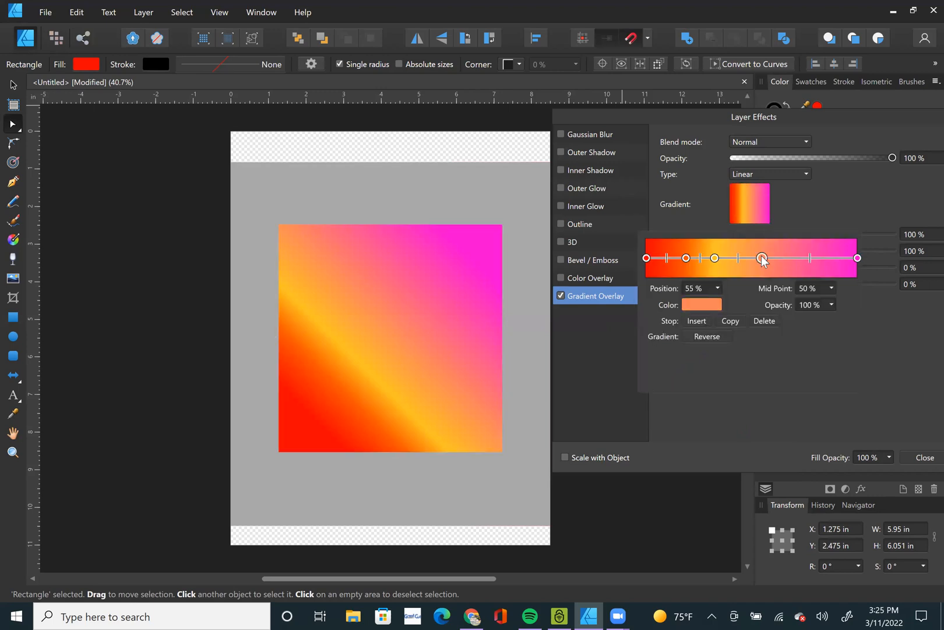
{"action": "left_click", "coordinate": [710, 304]}
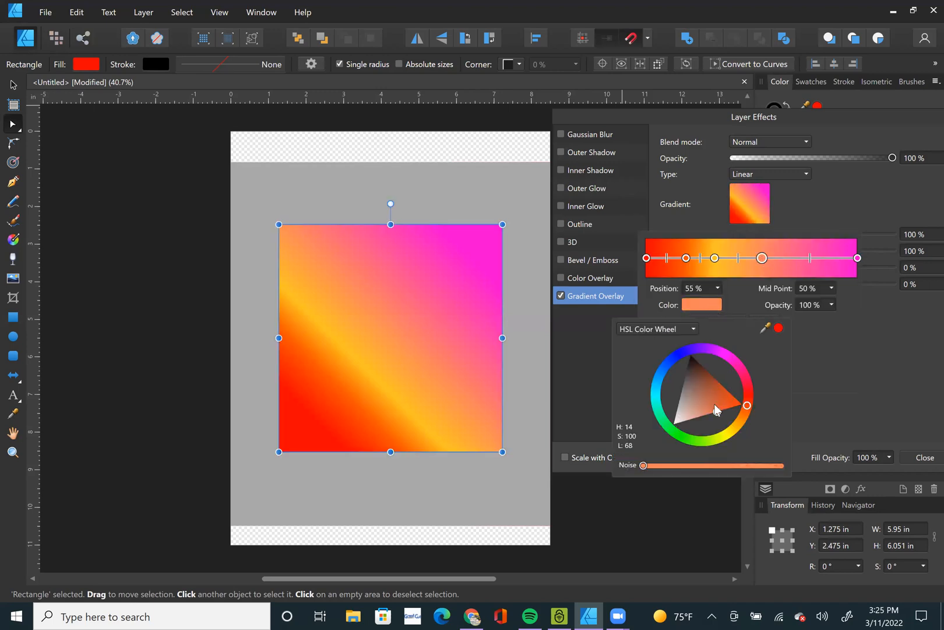
{"action": "left_click", "coordinate": [698, 438]}
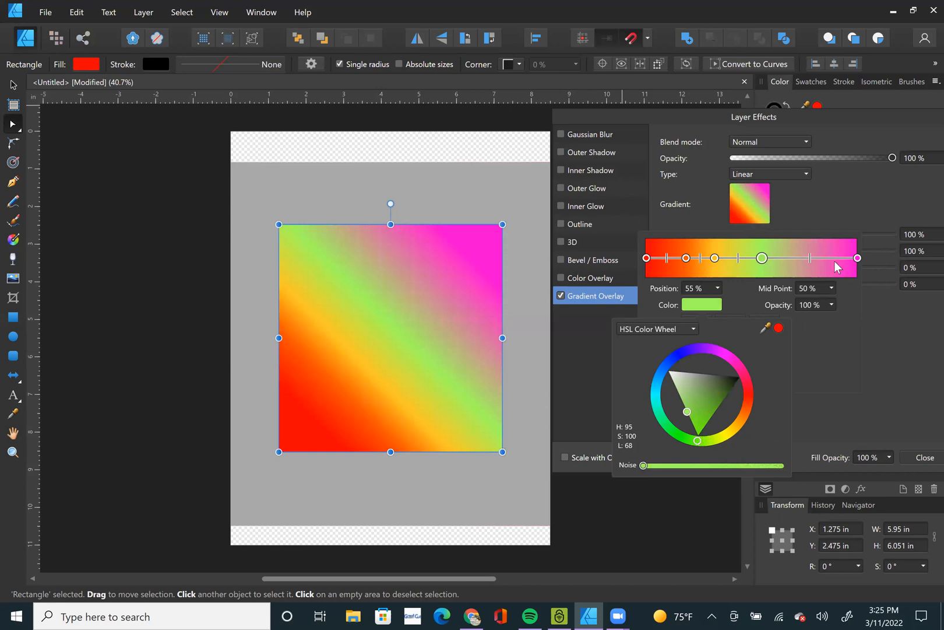
{"action": "left_click", "coordinate": [813, 257]}
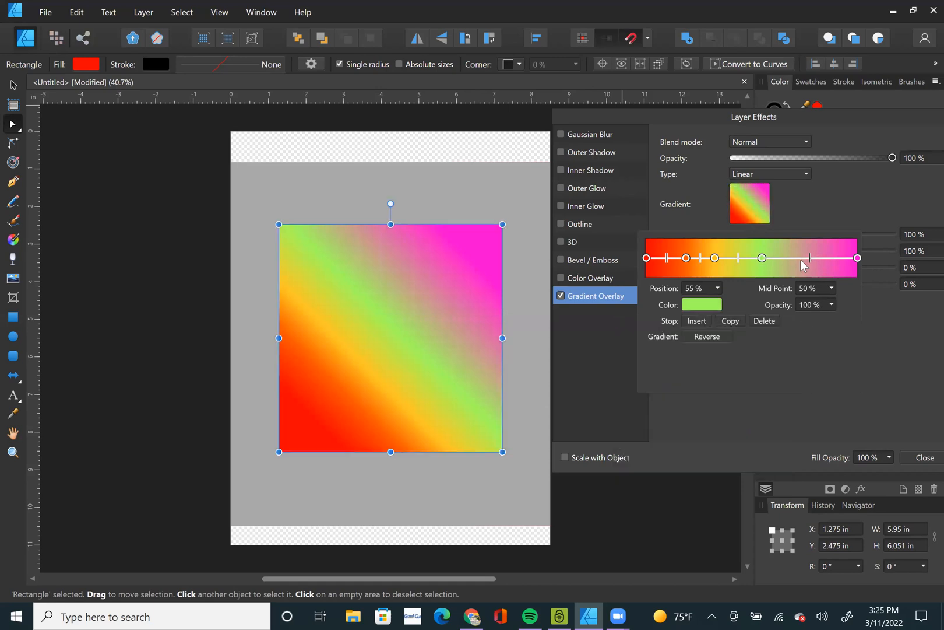
Insert a stop at 74% in the overlay gradient and colour it dark blue.
{"action": "left_click", "coordinate": [804, 258]}
{"action": "left_click", "coordinate": [716, 307]}
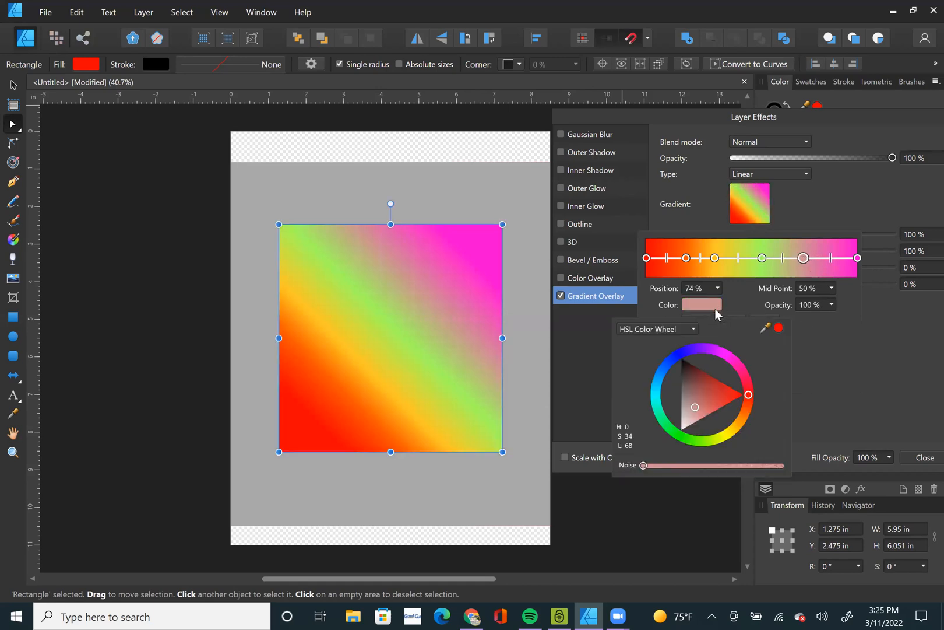
{"action": "left_click", "coordinate": [678, 356]}
{"action": "left_click", "coordinate": [683, 388]}
{"action": "mouse_move", "coordinate": [683, 390]}
{"action": "left_mouse_down"}
{"action": "mouse_move", "coordinate": [699, 404]}
{"action": "mouse_move", "coordinate": [689, 387]}
{"action": "left_mouse_up"}
{"action": "left_click", "coordinate": [857, 259]}
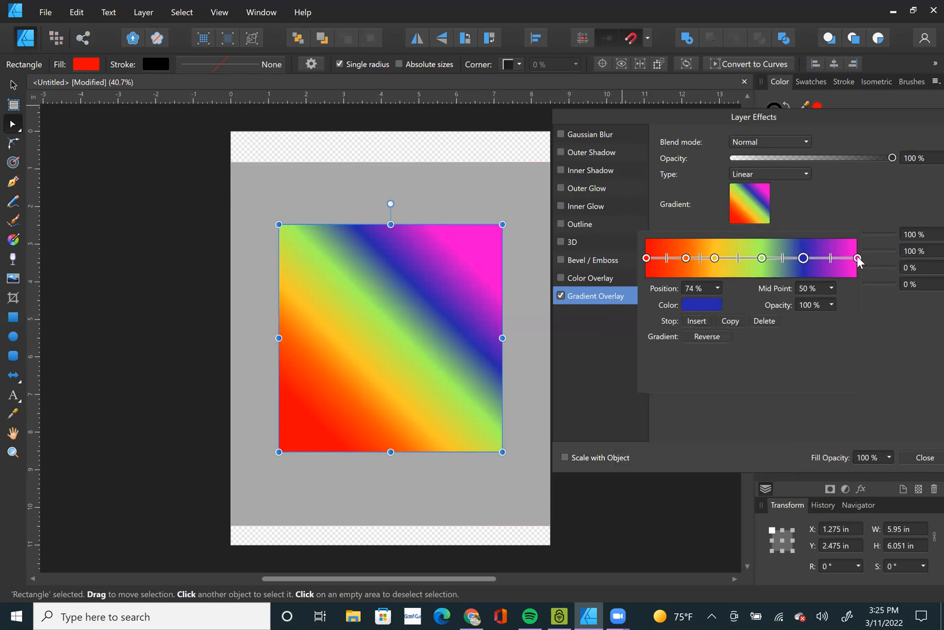
Recolour the magenta end stop of the overlay gradient to dark purple (H 276, S 100, L 33).
{"action": "left_click", "coordinate": [703, 306]}
{"action": "left_click", "coordinate": [704, 307]}
{"action": "left_click", "coordinate": [704, 308]}
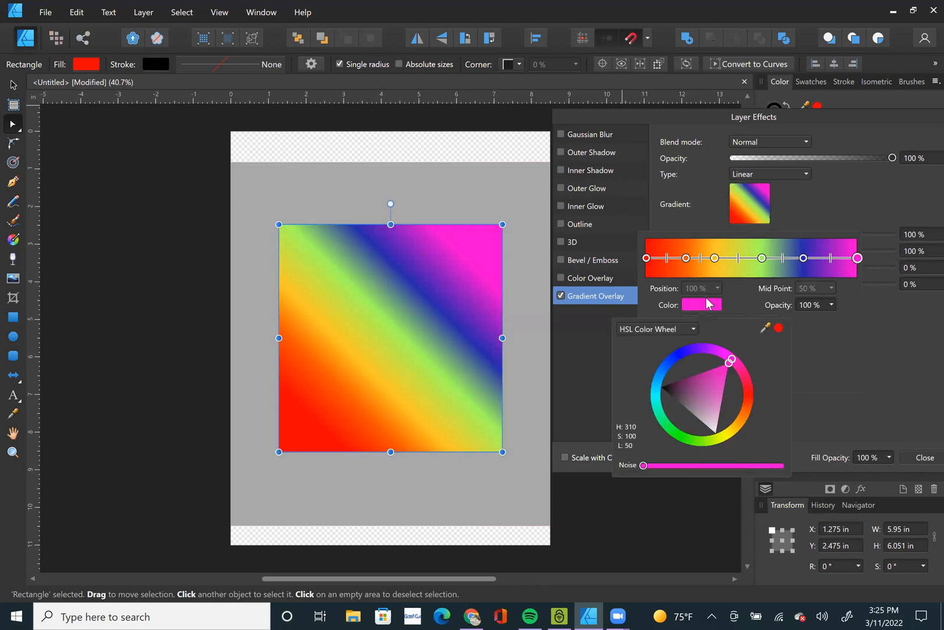
{"action": "left_click", "coordinate": [711, 352]}
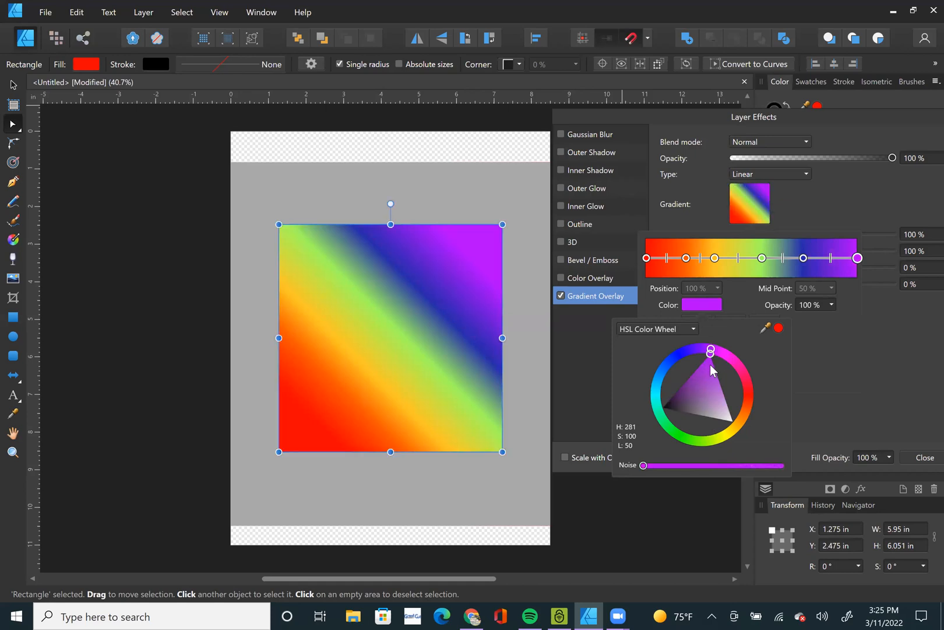
{"action": "left_click_drag", "start_coordinate": [710, 349], "coordinate": [706, 351]}
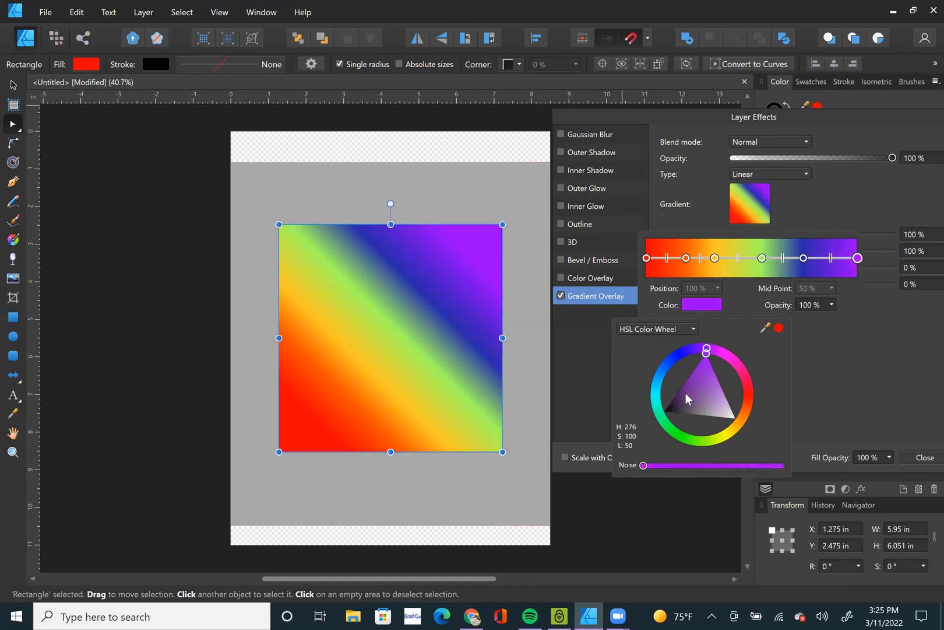
{"action": "left_click", "coordinate": [686, 393]}
{"action": "left_click_drag", "start_coordinate": [686, 392], "coordinate": [692, 372]}
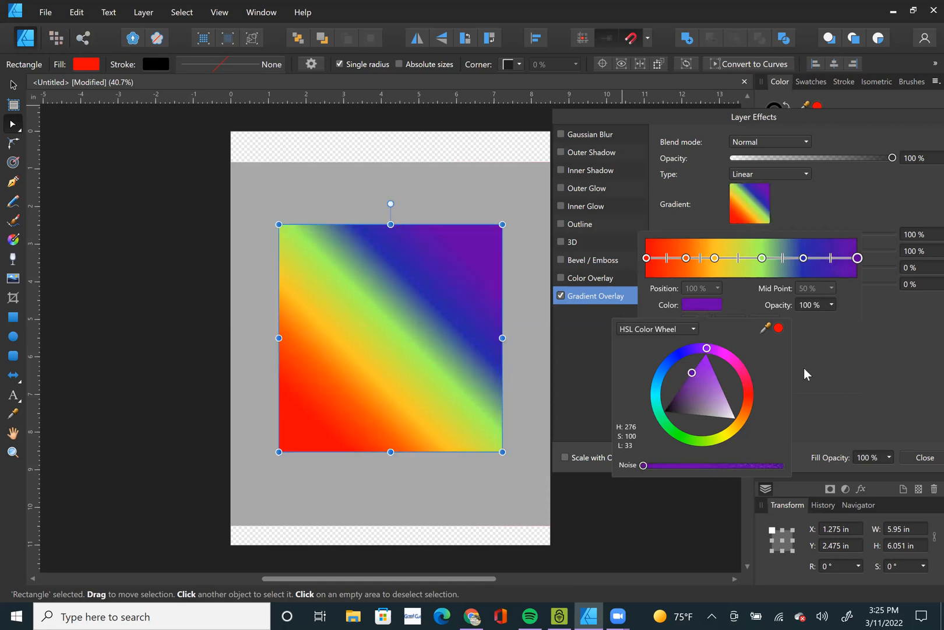
Shift the red–orange midpoint close to the red stop and the green–blue midpoint to 57%, then close the layer effects.
{"action": "left_click_drag", "start_coordinate": [667, 255], "coordinate": [648, 262]}
{"action": "mouse_move", "coordinate": [740, 263]}
{"action": "left_mouse_down"}
{"action": "mouse_move", "coordinate": [822, 259]}
{"action": "mouse_move", "coordinate": [785, 262]}
{"action": "left_mouse_up"}
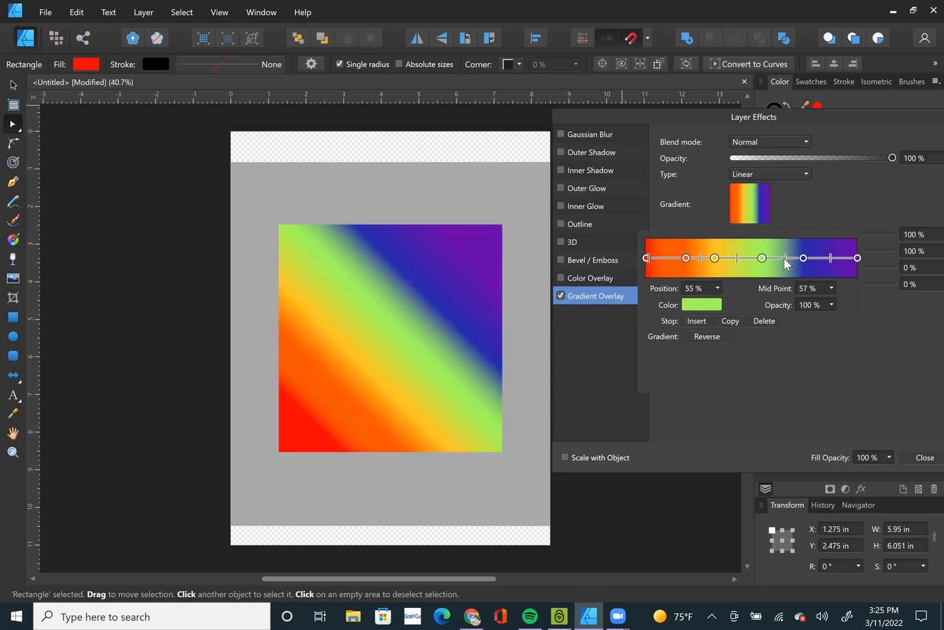
{"action": "left_click", "coordinate": [924, 460]}
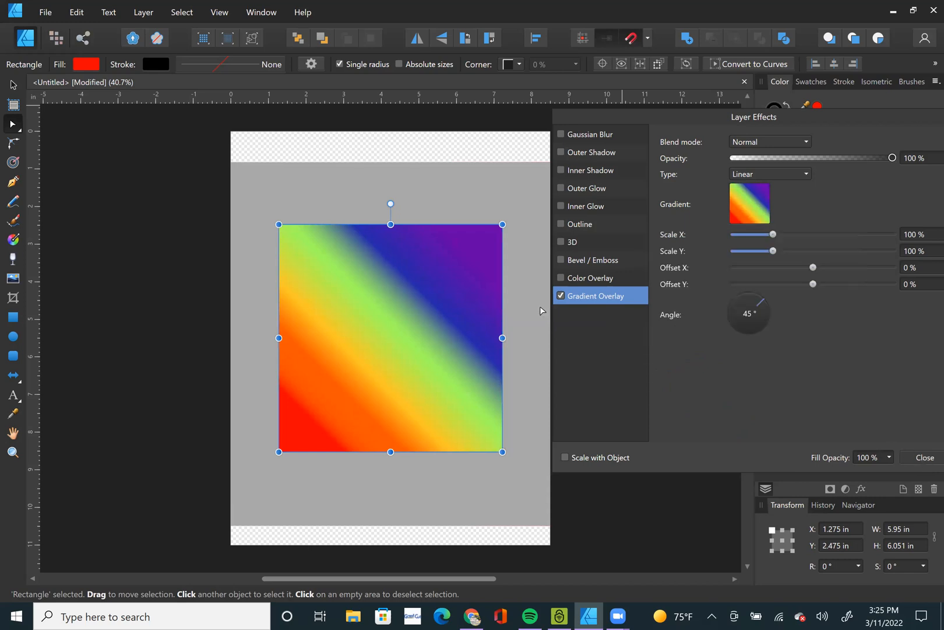
{"action": "left_click", "coordinate": [924, 458]}
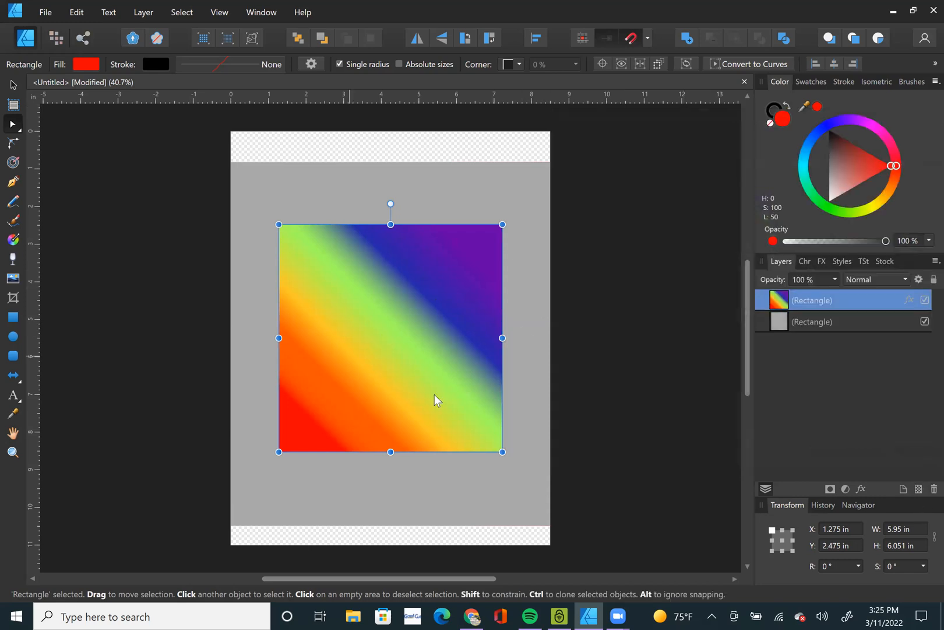
Move the rainbow rectangle up to the top edge of the grey background, at about X 0.834 in, Y 0.817 in.
{"action": "left_click_drag", "start_coordinate": [404, 343], "coordinate": [399, 286]}
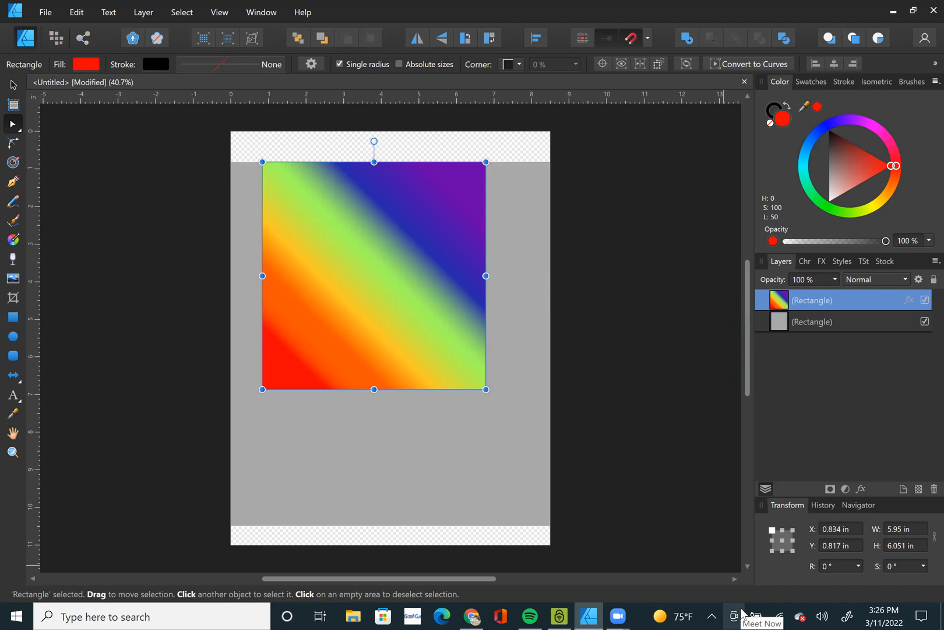
Review the two places for gradients: the rectangle's fill gradient settings and the Gradient Overlay layer effect.
{"action": "left_click", "coordinate": [93, 67]}
{"action": "left_click", "coordinate": [118, 90]}
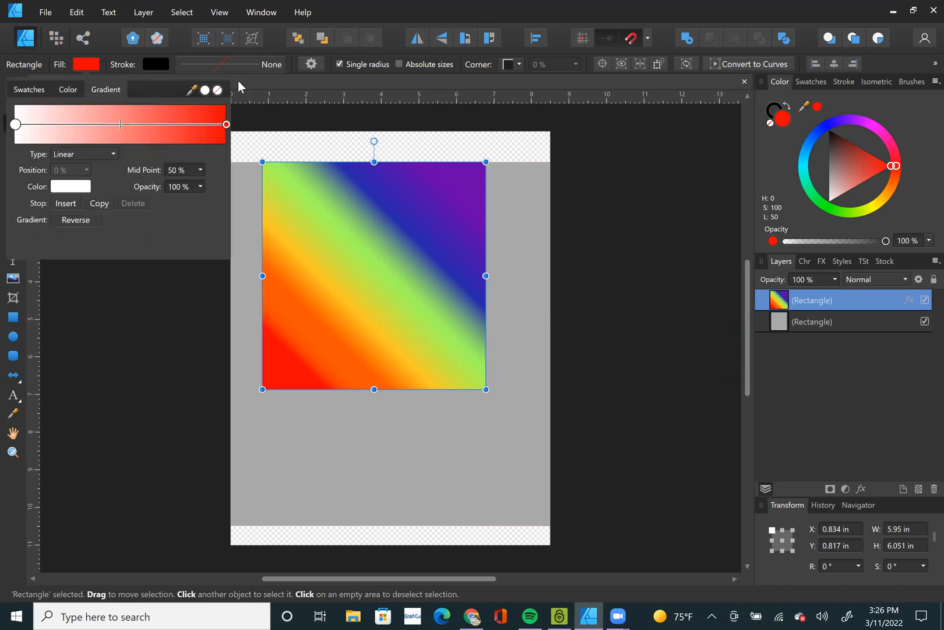
{"action": "left_click", "coordinate": [593, 281]}
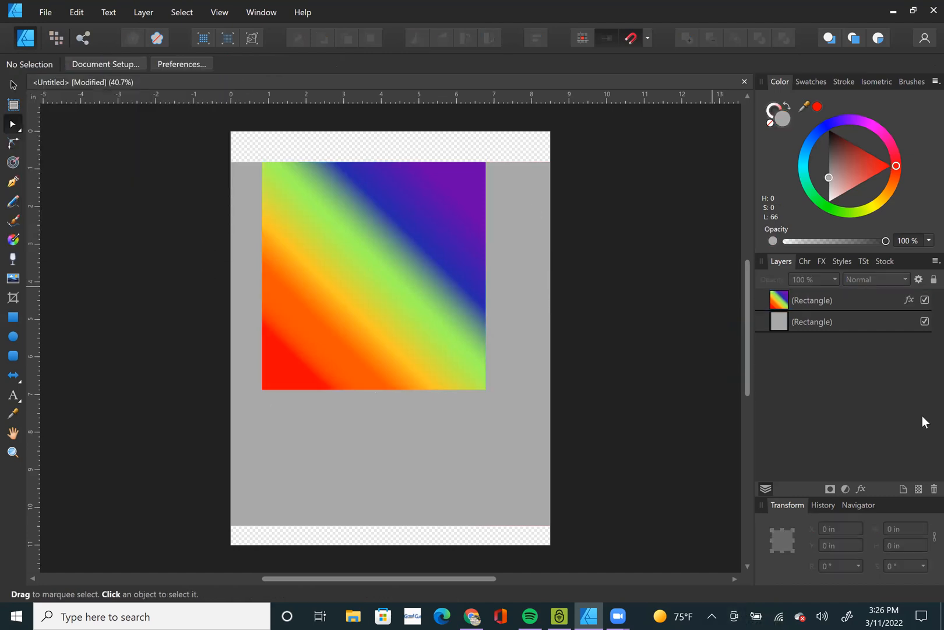
{"action": "left_click", "coordinate": [863, 488]}
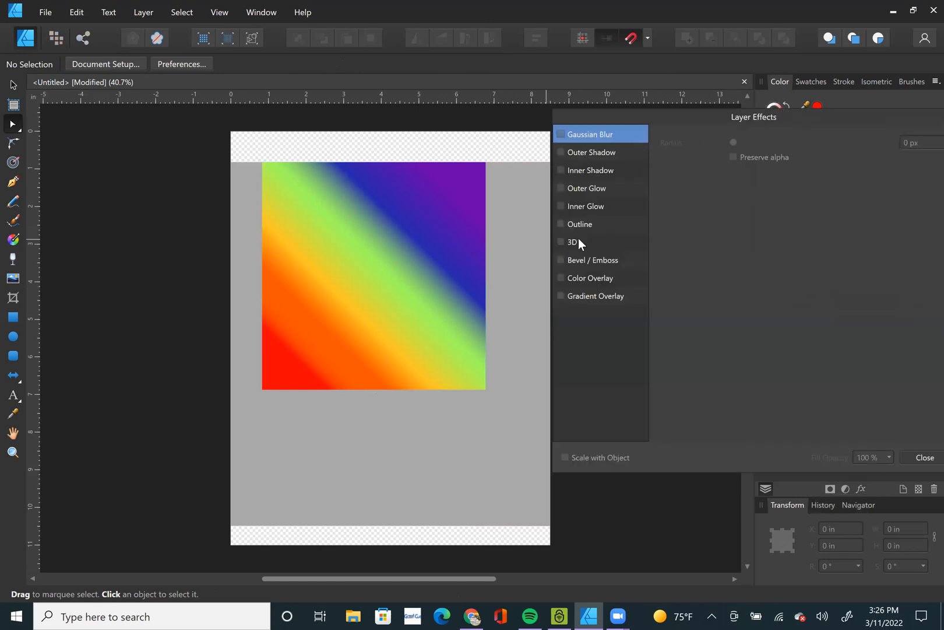
{"action": "left_click", "coordinate": [603, 295]}
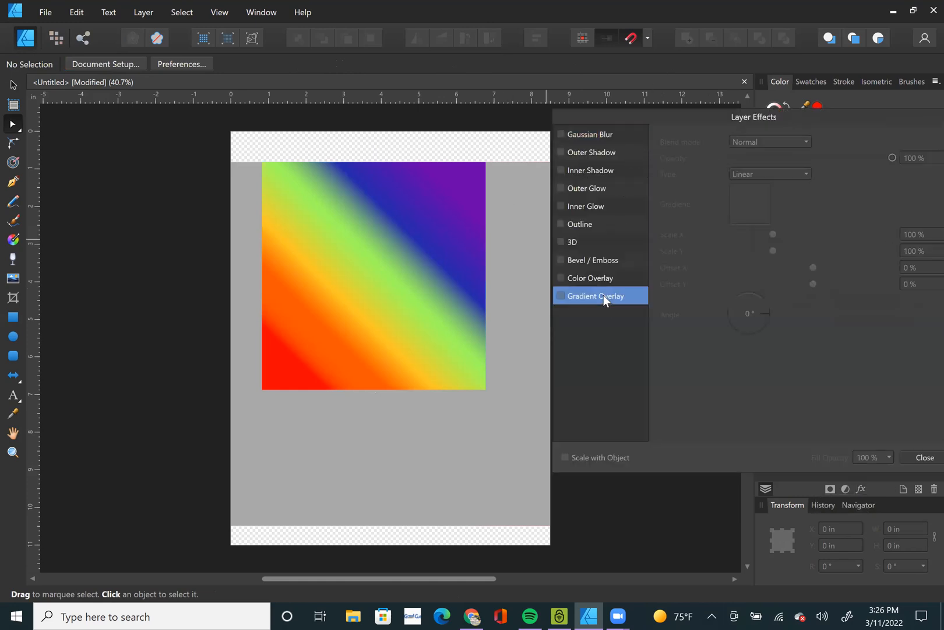
{"action": "left_click", "coordinate": [922, 457]}
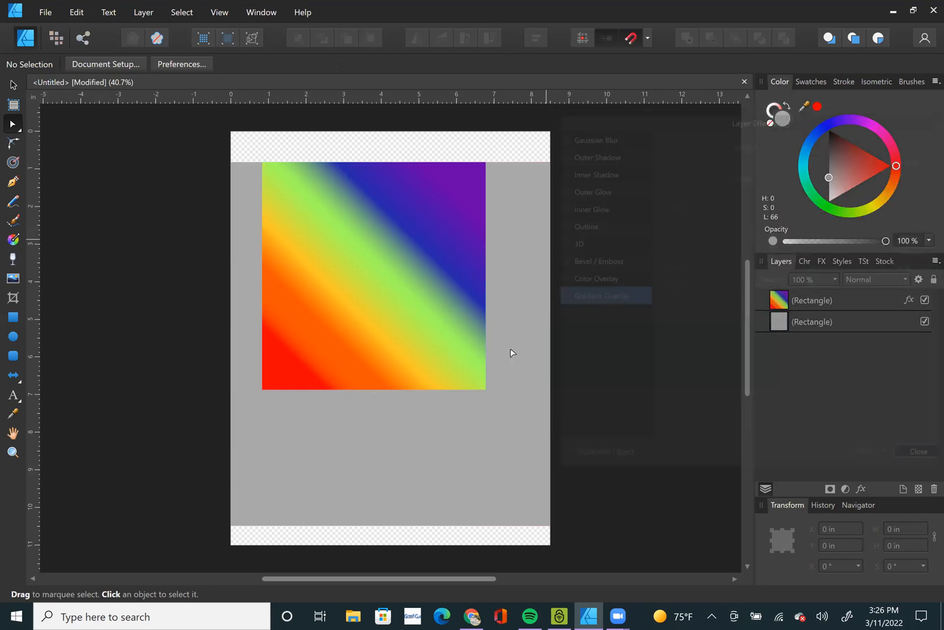
Move the rainbow rectangle off the page's upper-left corner, to about X -5.3 in, Y -2.86 in.
{"action": "left_click", "coordinate": [401, 279]}
{"action": "left_click_drag", "start_coordinate": [404, 281], "coordinate": [175, 137]}
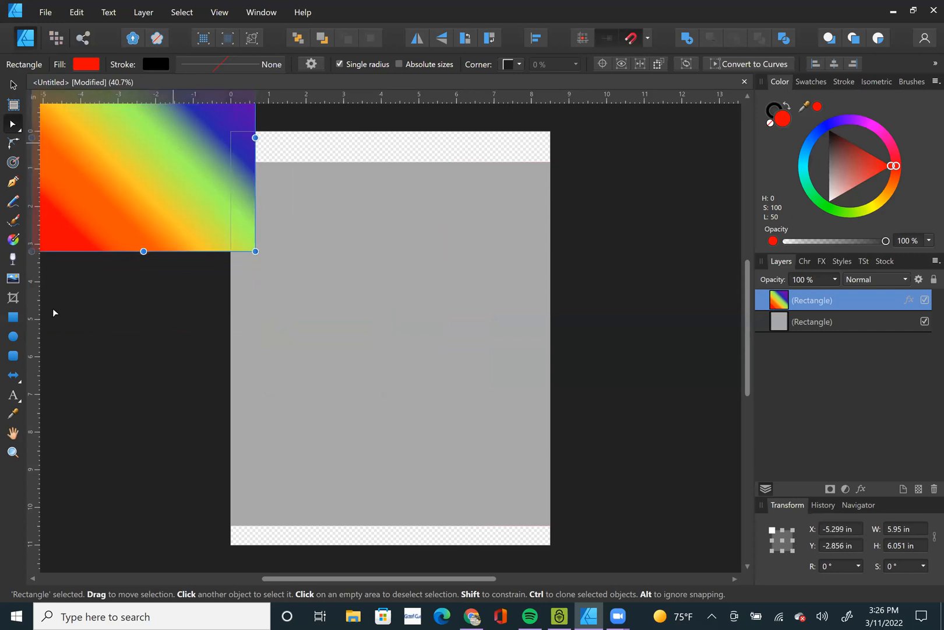
Draw an ellipse about 6.42 in wide and 5.9 in high over the grey background.
{"action": "left_click", "coordinate": [13, 336]}
{"action": "left_click_drag", "start_coordinate": [309, 252], "coordinate": [550, 472]}
{"action": "left_click", "coordinate": [13, 85]}
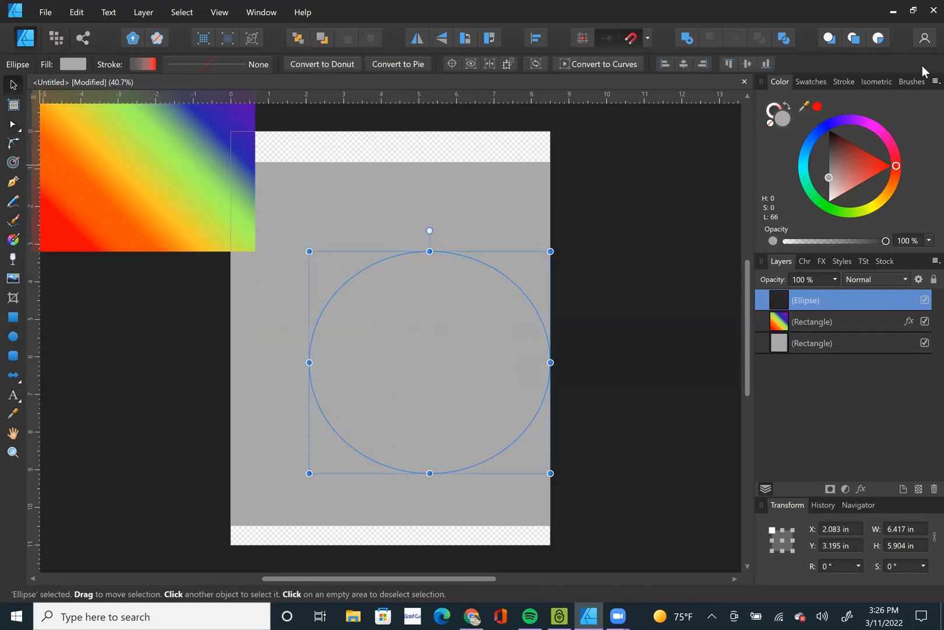
Fill the ellipse with black and centre it on the page, at about X 1.04 in, Y 2.7 in.
{"action": "left_click", "coordinate": [828, 130]}
{"action": "left_click_drag", "start_coordinate": [411, 396], "coordinate": [404, 361]}
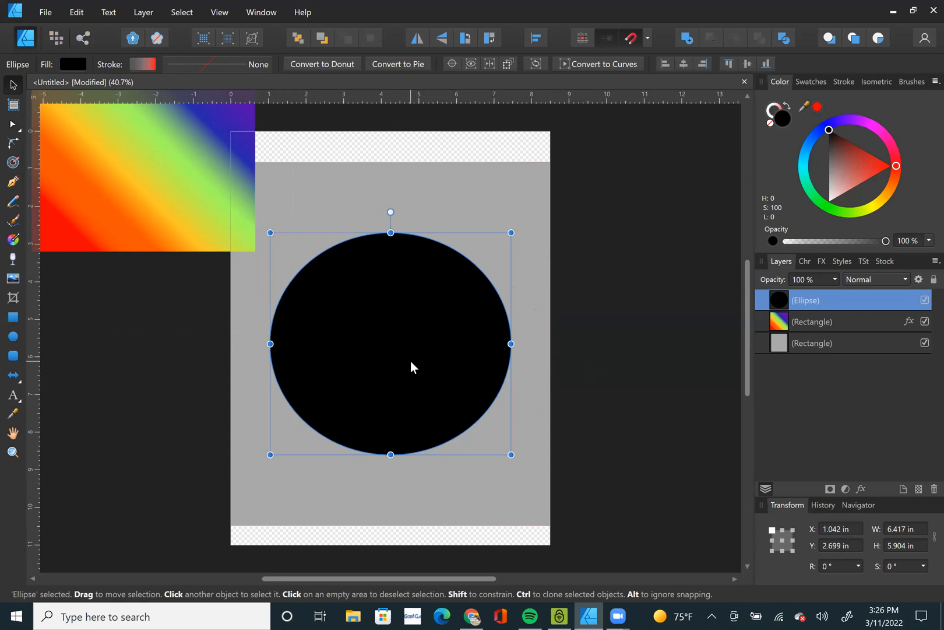
Hide the rainbow gradient rectangle's layer and select the black ellipse on the page.
{"action": "left_click", "coordinate": [144, 199]}
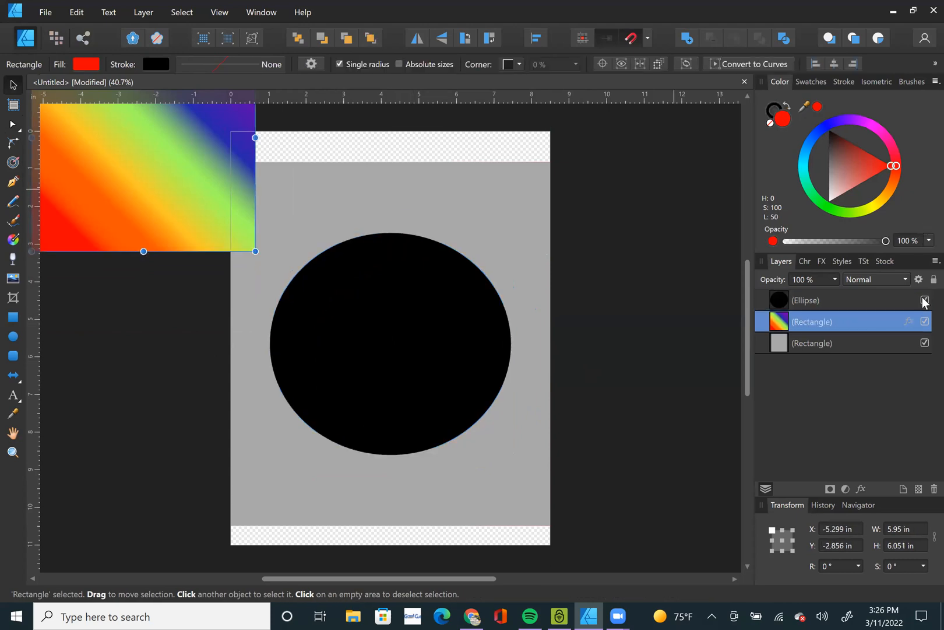
{"action": "left_click", "coordinate": [924, 321]}
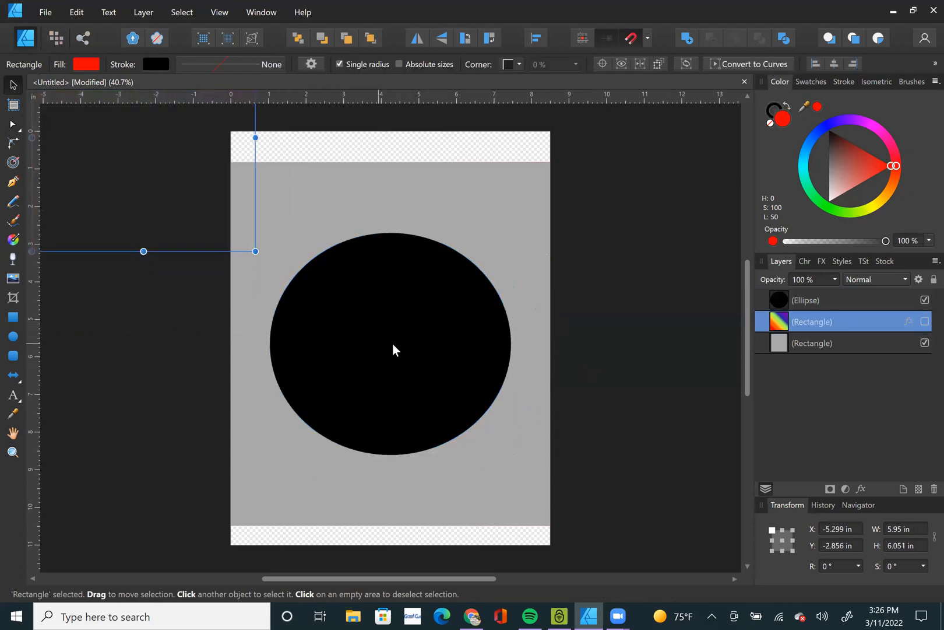
{"action": "left_click", "coordinate": [394, 350]}
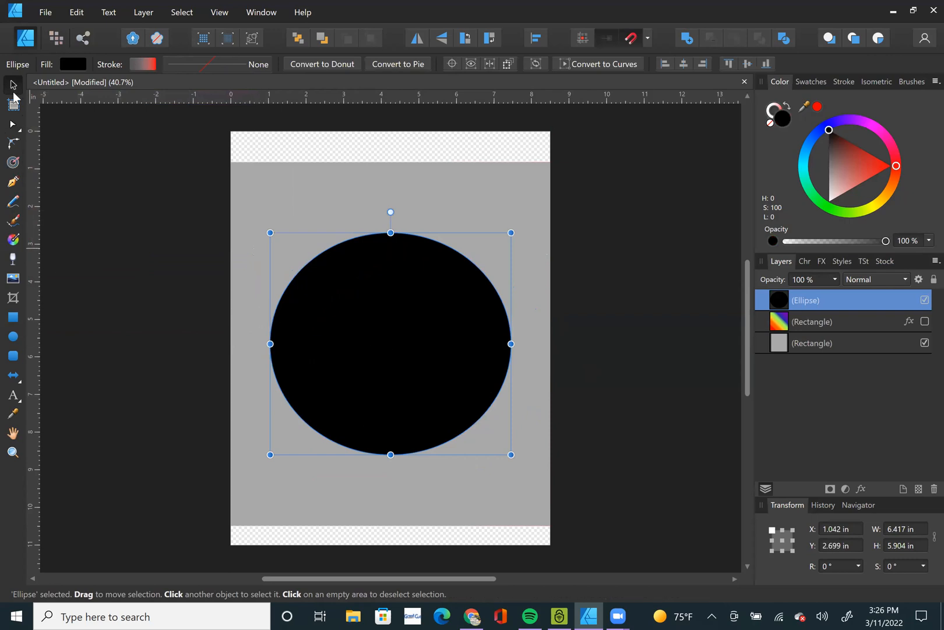
{"action": "left_click", "coordinate": [17, 243]}
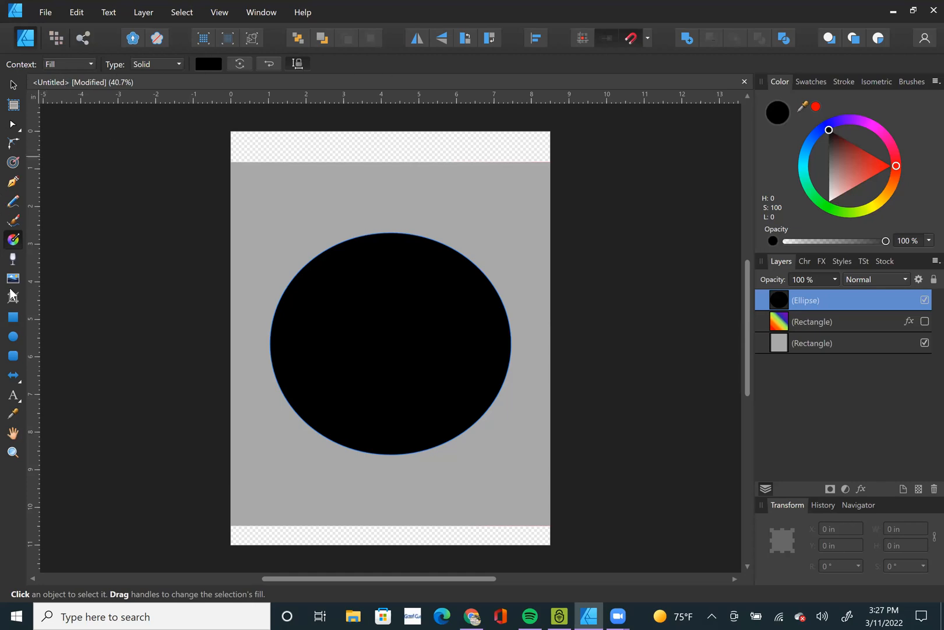
{"action": "left_click", "coordinate": [13, 85]}
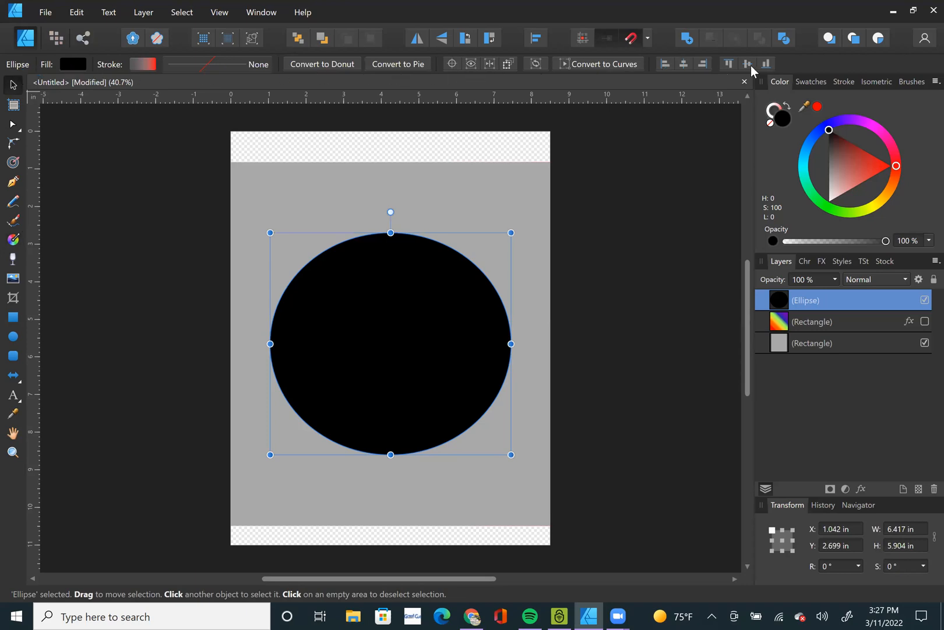
{"action": "left_click", "coordinate": [14, 242]}
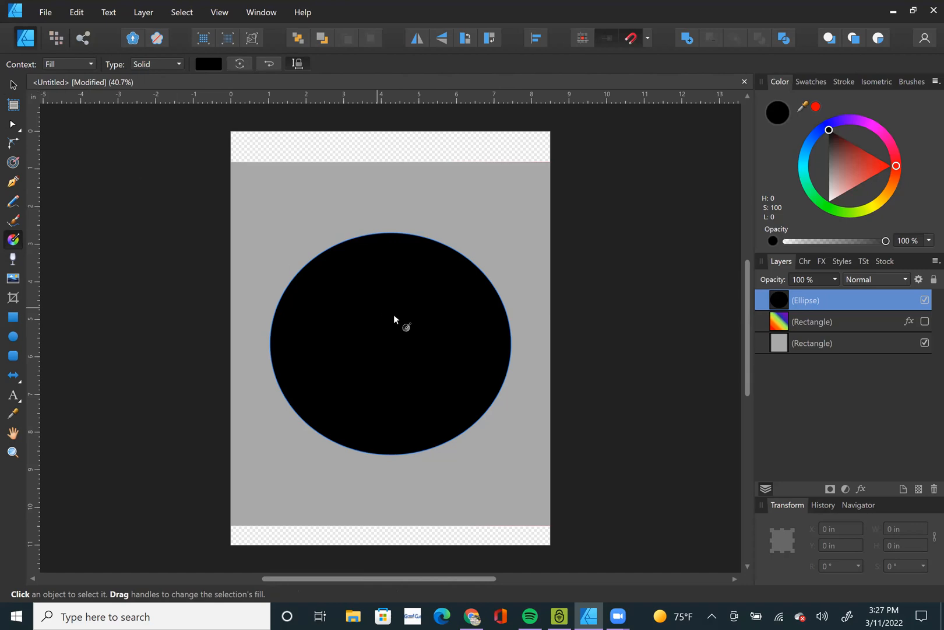
{"action": "left_click", "coordinate": [13, 86]}
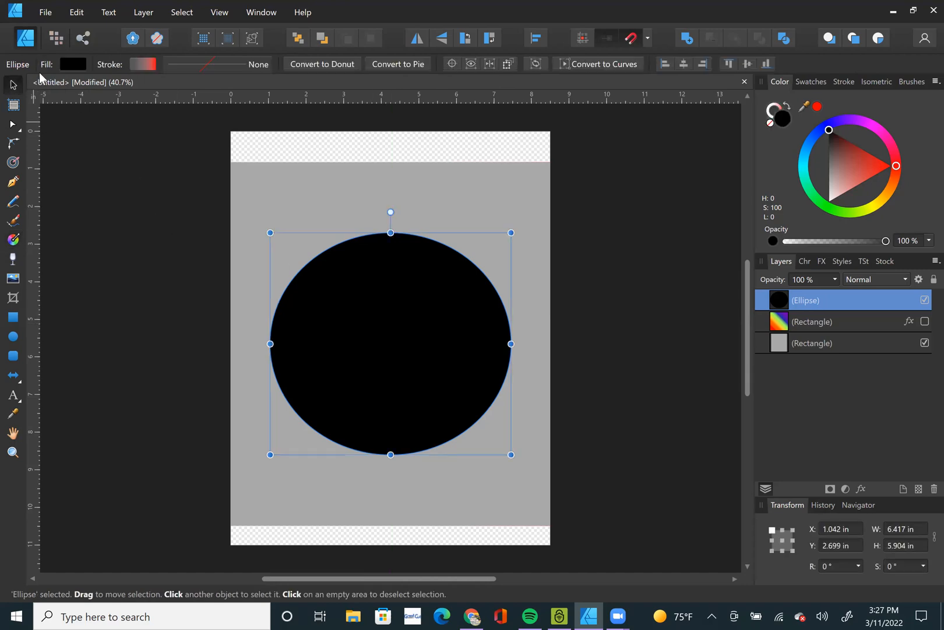
Use the Fill tool to give the ellipse's fill a Linear gradient.
{"action": "left_click", "coordinate": [13, 239]}
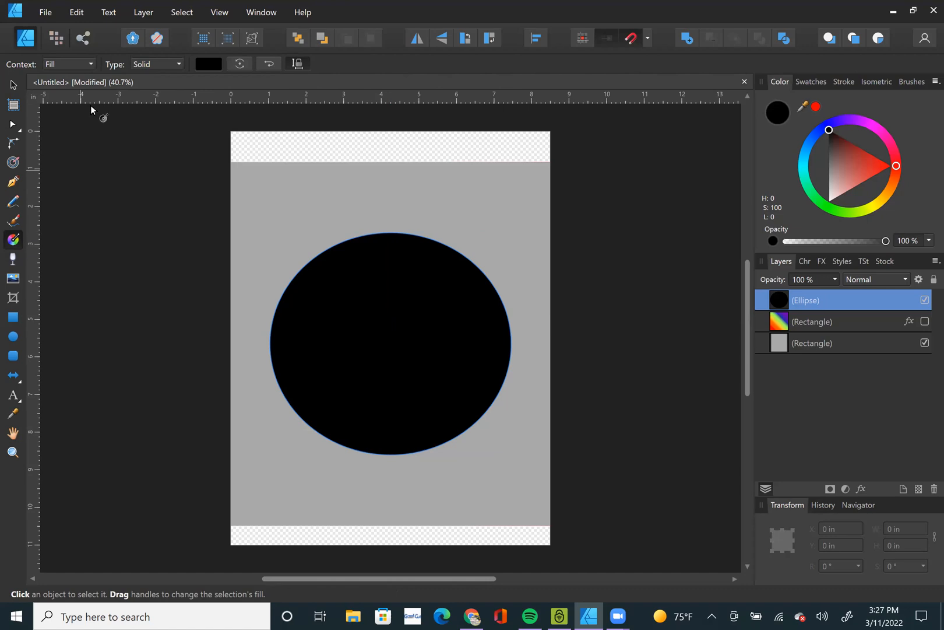
{"action": "left_click", "coordinate": [83, 64]}
{"action": "left_click", "coordinate": [83, 64]}
{"action": "left_click", "coordinate": [83, 65]}
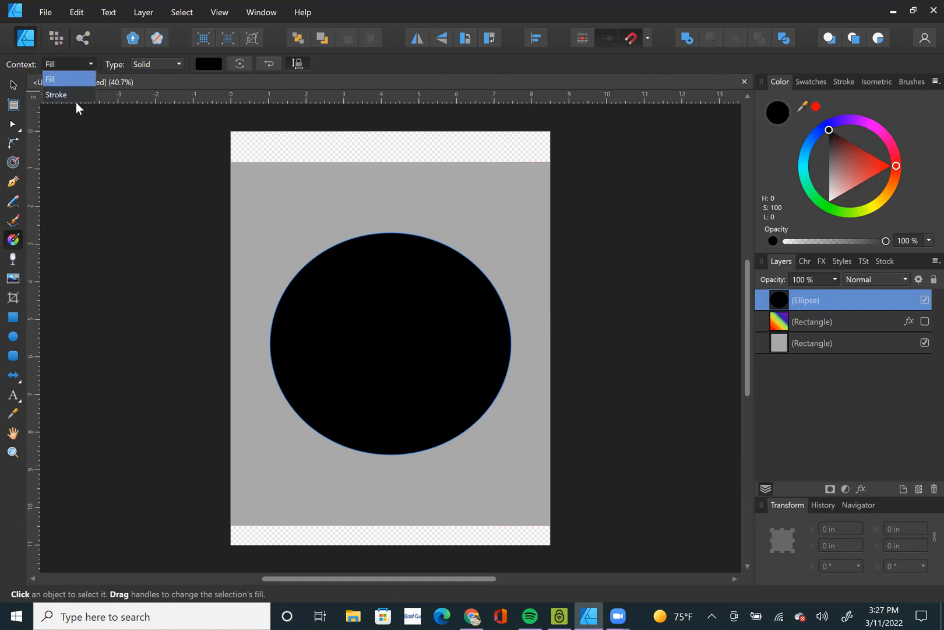
{"action": "left_click", "coordinate": [150, 90]}
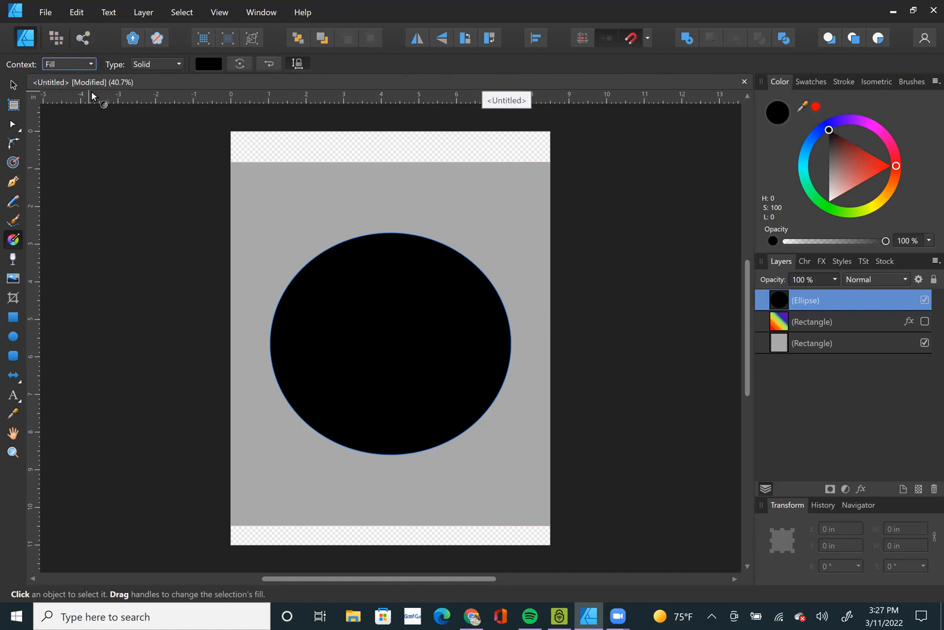
{"action": "left_click", "coordinate": [89, 66]}
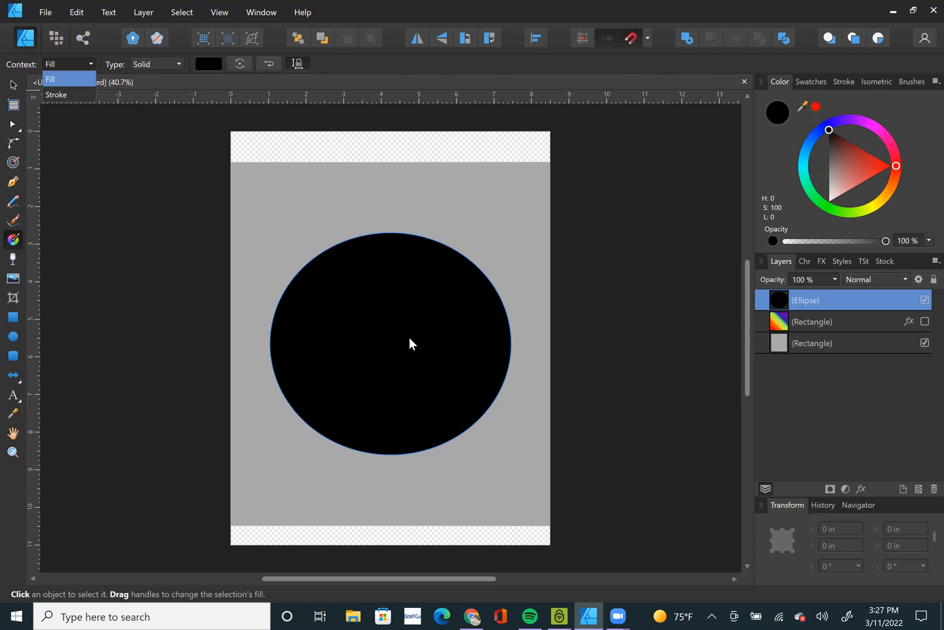
{"action": "left_click", "coordinate": [80, 78]}
{"action": "left_click", "coordinate": [164, 65]}
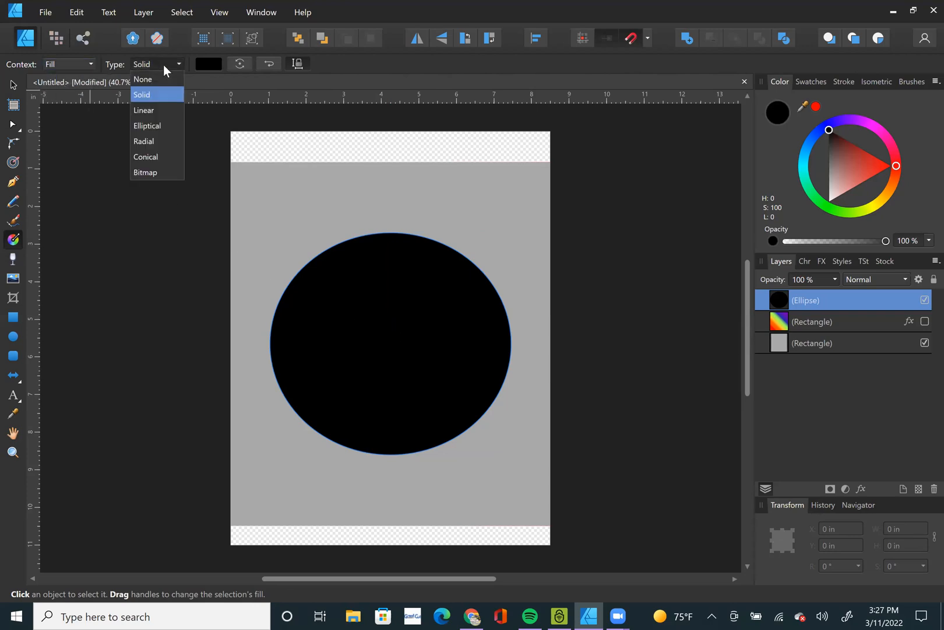
{"action": "left_click", "coordinate": [156, 112]}
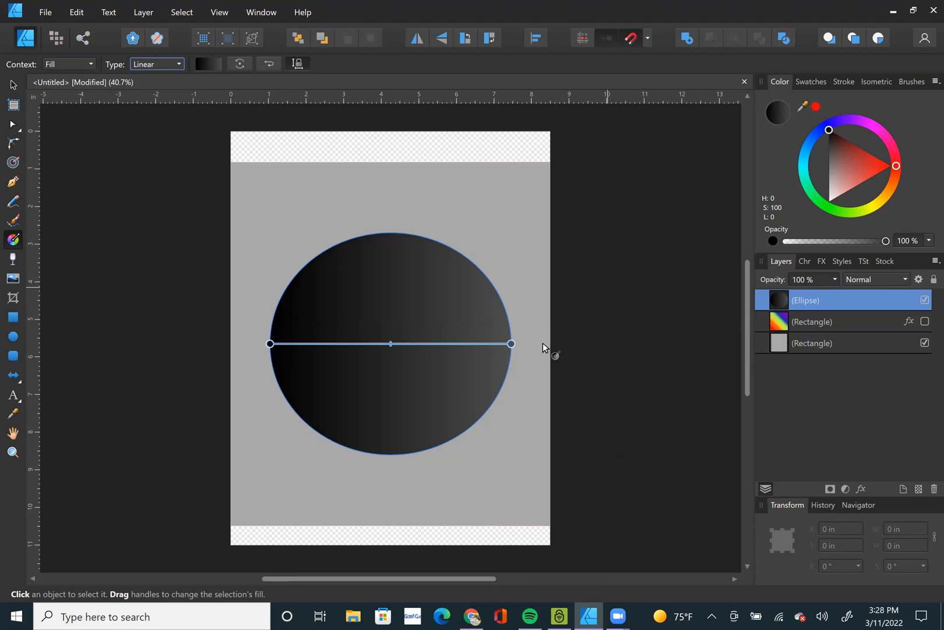
Colour the gradient's left end stop red (H 0, S 100, L 50) and its right end stop blue (H 244, S 100, L 50).
{"action": "left_click", "coordinate": [268, 343]}
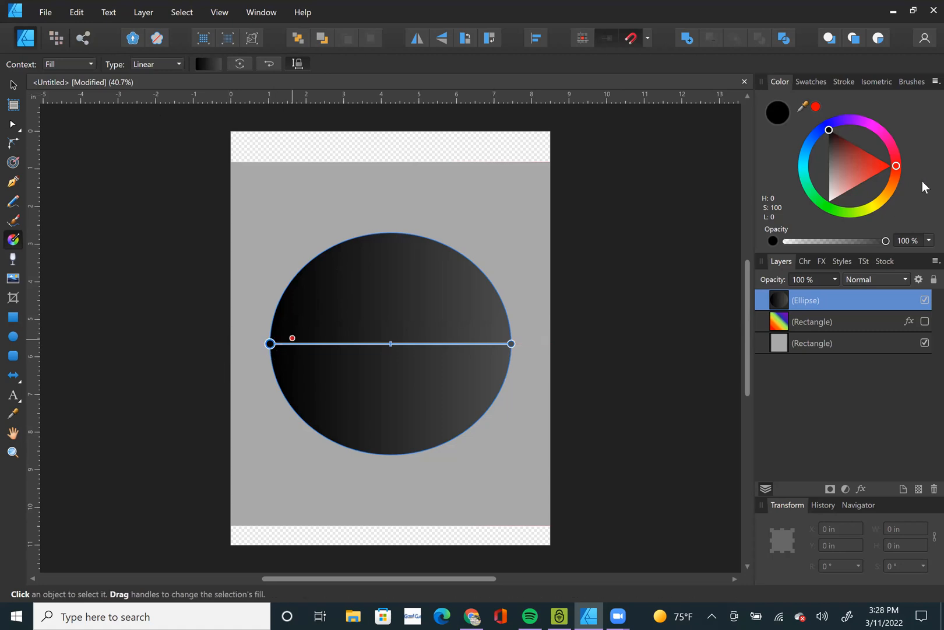
{"action": "left_click", "coordinate": [815, 86]}
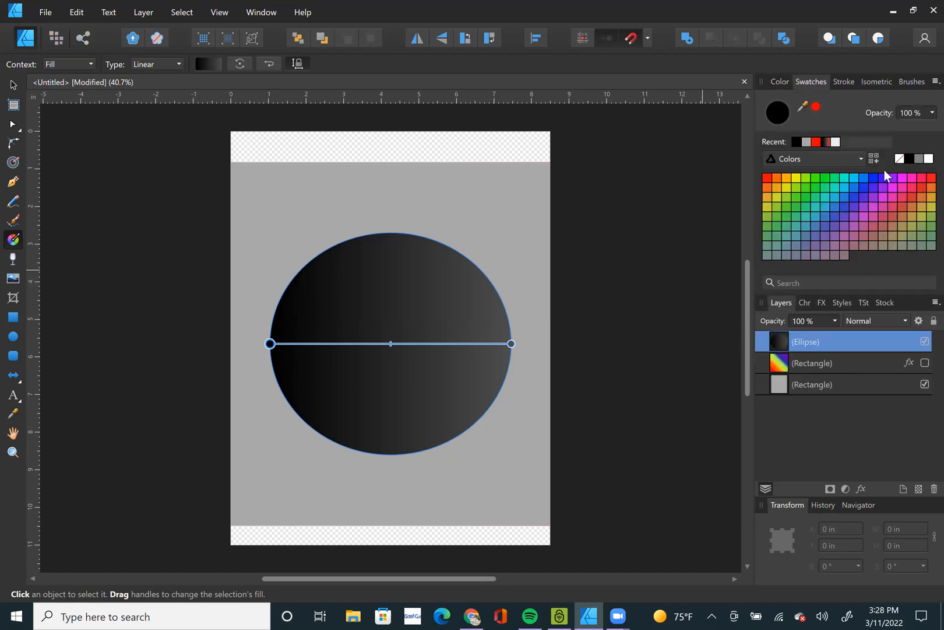
{"action": "left_click", "coordinate": [783, 86]}
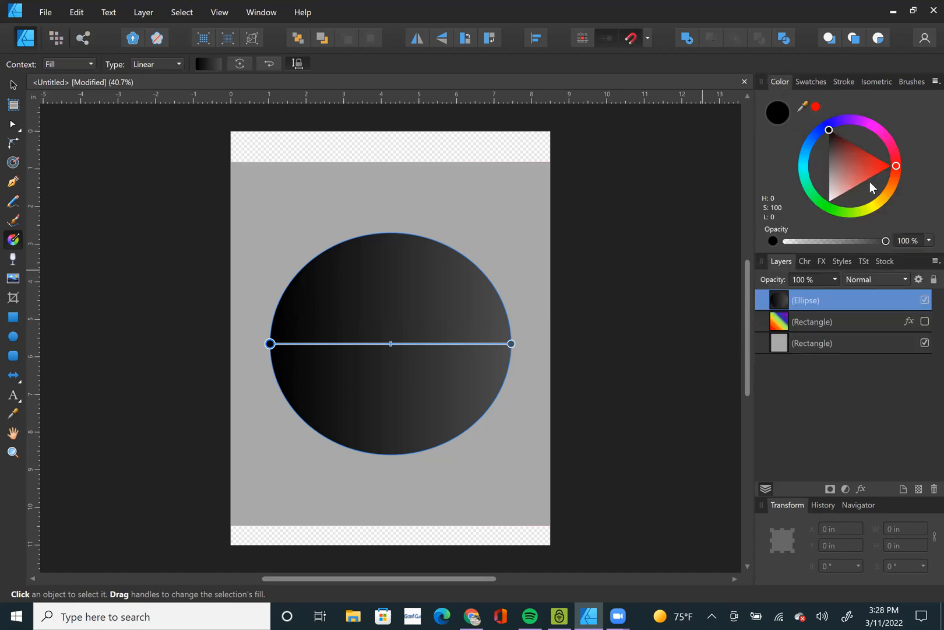
{"action": "left_click_drag", "start_coordinate": [877, 166], "coordinate": [899, 167]}
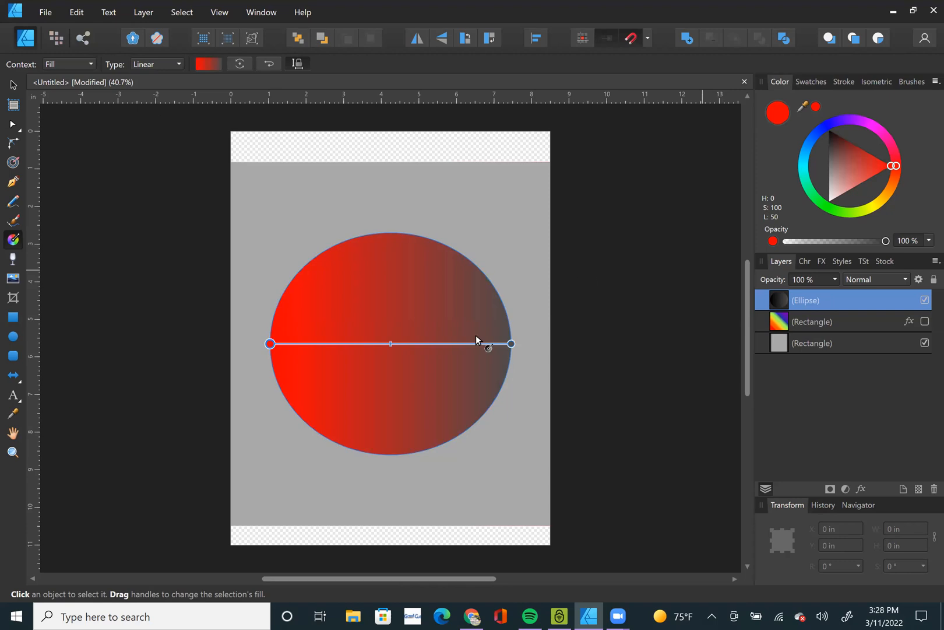
{"action": "left_click", "coordinate": [511, 343]}
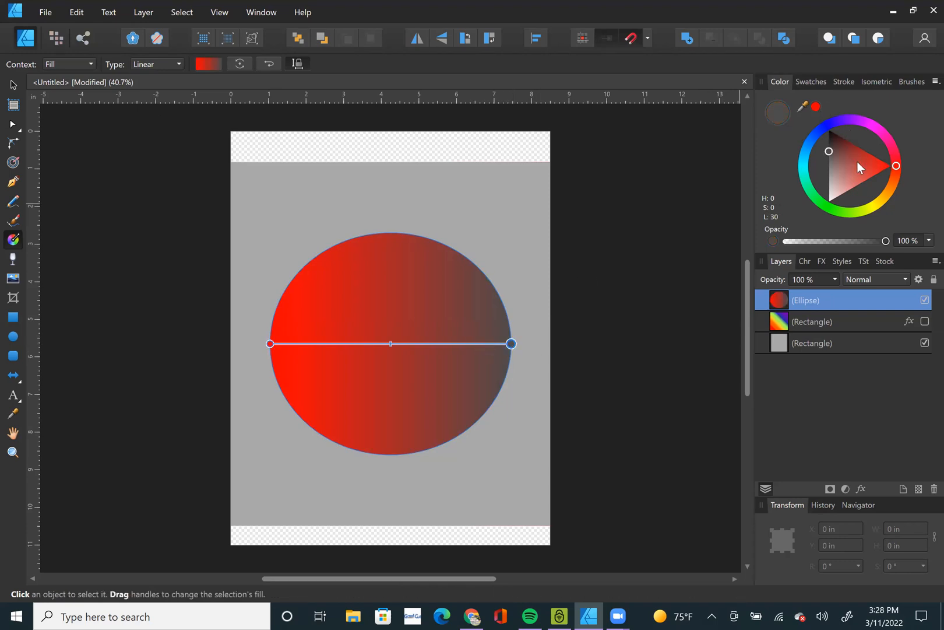
{"action": "left_click", "coordinate": [830, 128]}
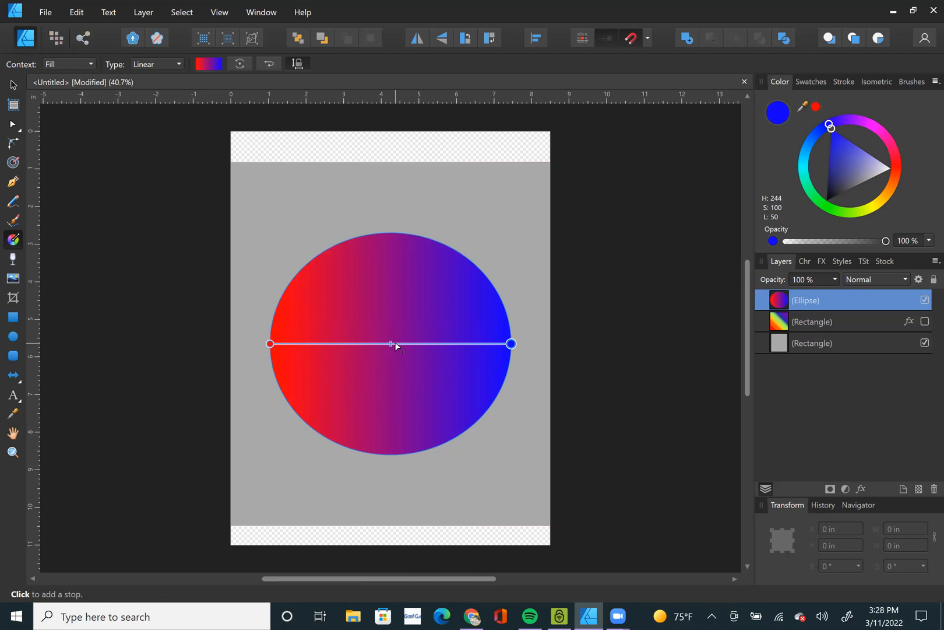
Add a colour stop near the middle of the ellipse's gradient line and make it white.
{"action": "scroll", "coordinate": [389, 362], "scroll_direction": "up", "scroll_amount": 5}
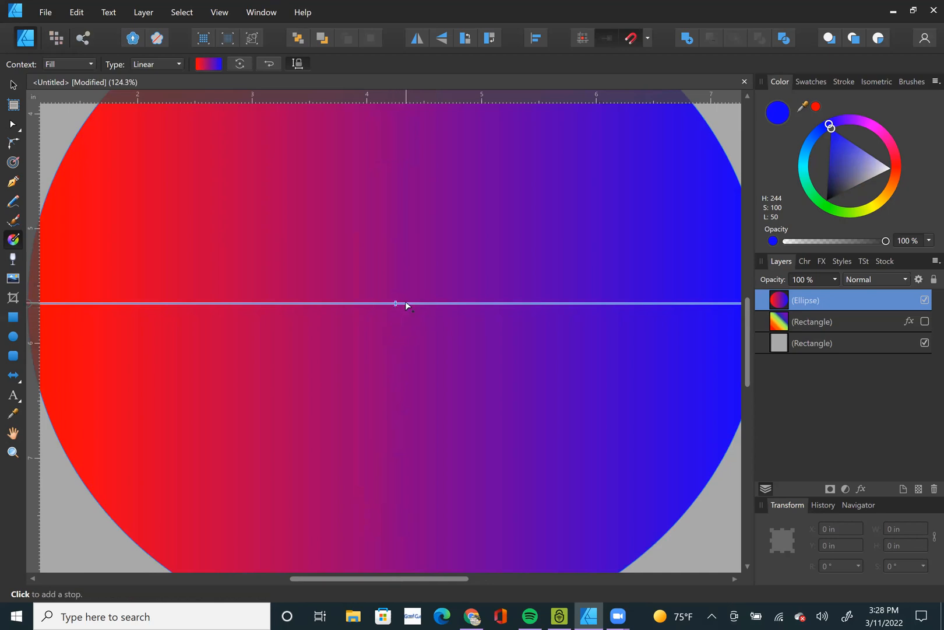
{"action": "left_click", "coordinate": [406, 302]}
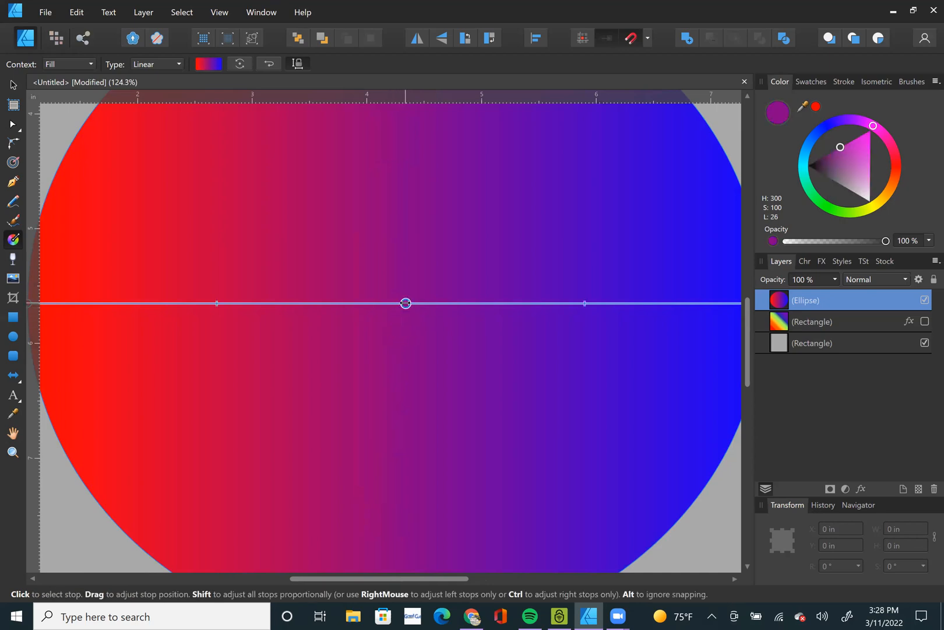
{"action": "mouse_move", "coordinate": [400, 302]}
{"action": "left_mouse_down"}
{"action": "mouse_move", "coordinate": [391, 302]}
{"action": "mouse_move", "coordinate": [402, 303]}
{"action": "left_mouse_up"}
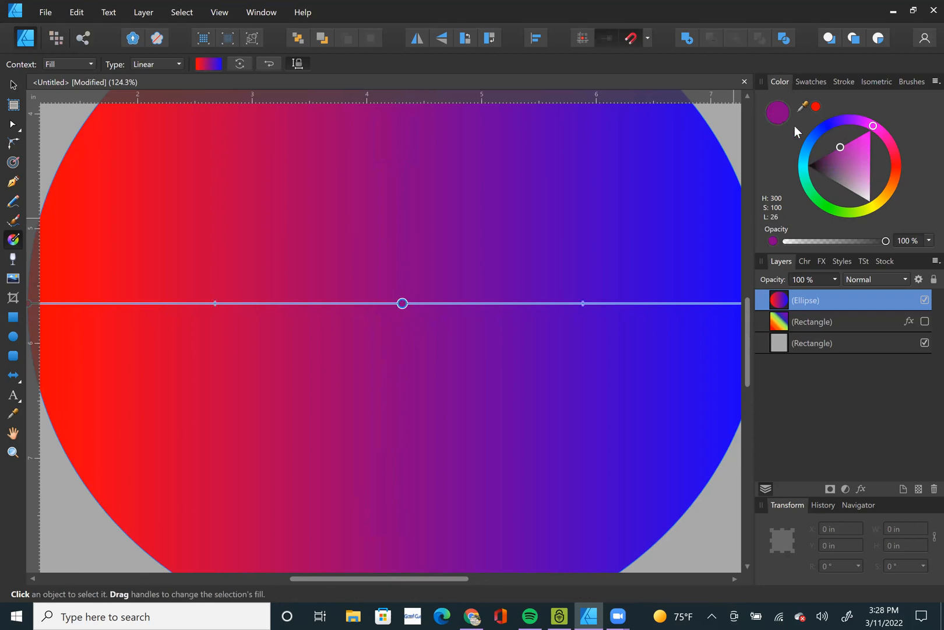
{"action": "left_click_drag", "start_coordinate": [847, 169], "coordinate": [904, 257]}
Add a stop midway between the red and white stops and colour it orange (H 26, S 100, L 50).
{"action": "scroll", "coordinate": [411, 297], "scroll_direction": "down", "scroll_amount": 5}
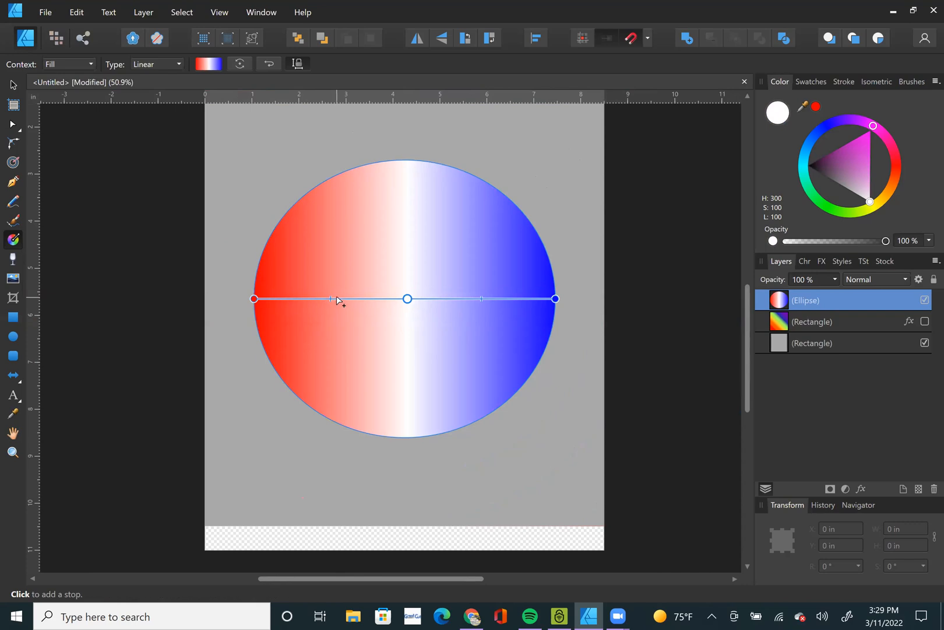
{"action": "scroll", "coordinate": [337, 299], "scroll_direction": "up", "scroll_amount": 5}
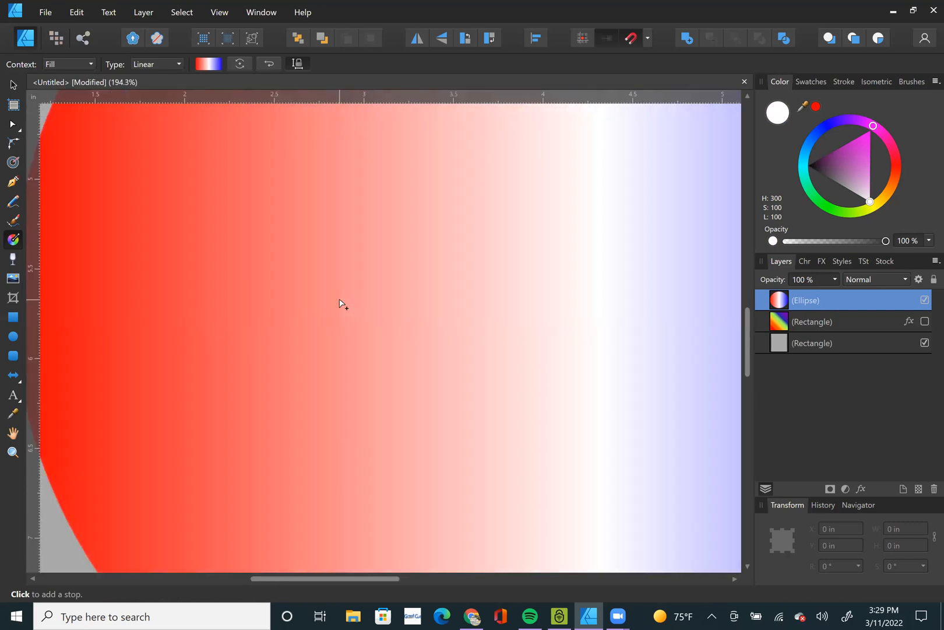
{"action": "left_click", "coordinate": [324, 296]}
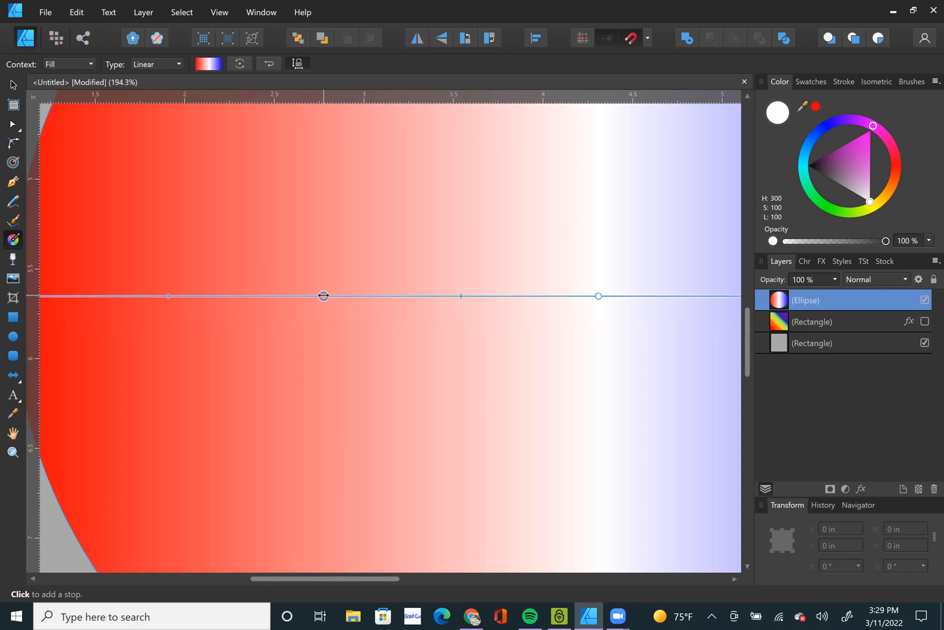
{"action": "left_click", "coordinate": [894, 193]}
{"action": "scroll", "coordinate": [573, 255], "scroll_direction": "down", "scroll_amount": 1}
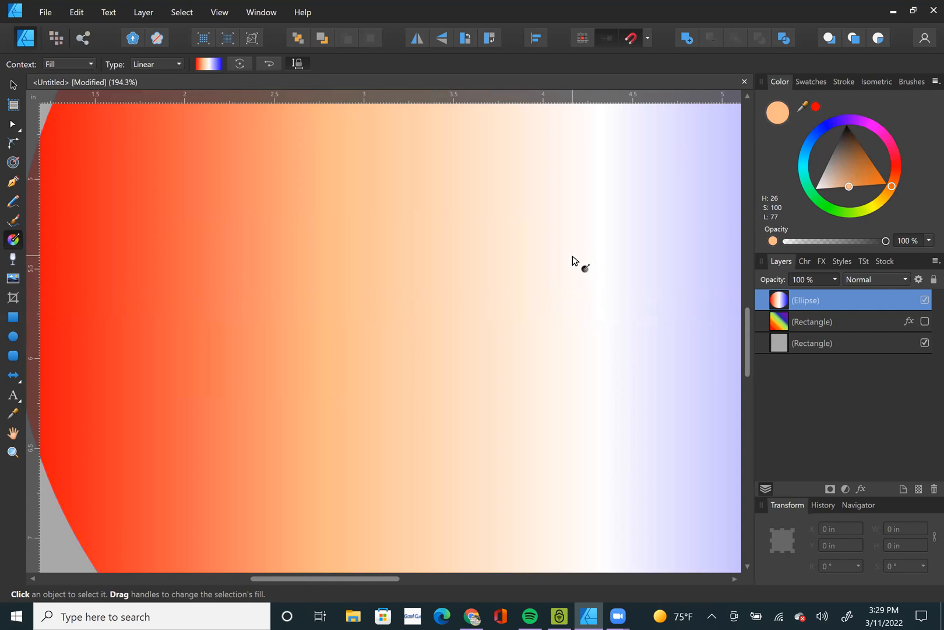
{"action": "left_click_drag", "start_coordinate": [848, 181], "coordinate": [884, 187]}
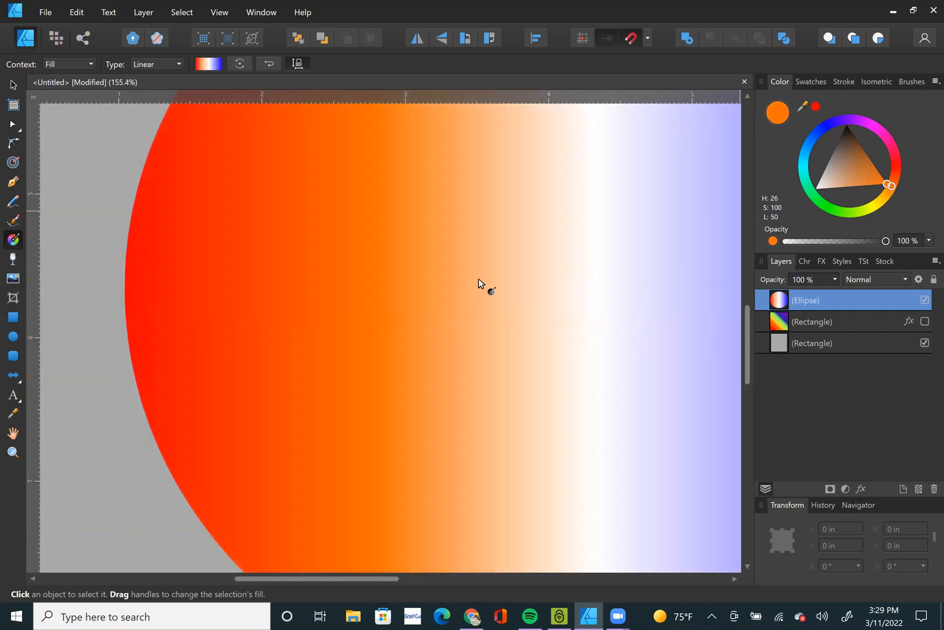
Add a stop midway between the white and blue stops and colour it dark purple (H 279, S 100, L 27).
{"action": "scroll", "coordinate": [362, 280], "scroll_direction": "down", "scroll_amount": 2}
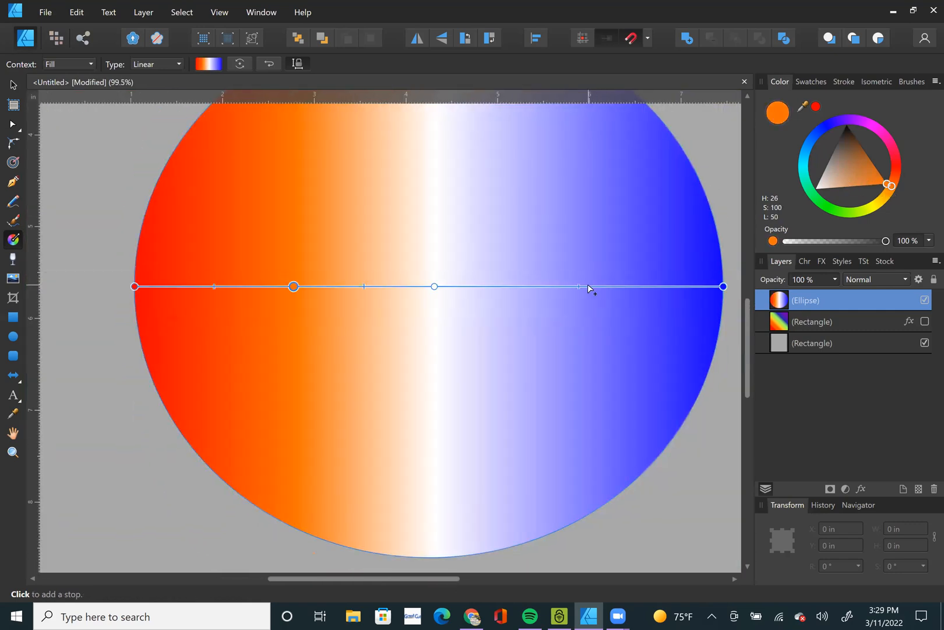
{"action": "left_click", "coordinate": [587, 285]}
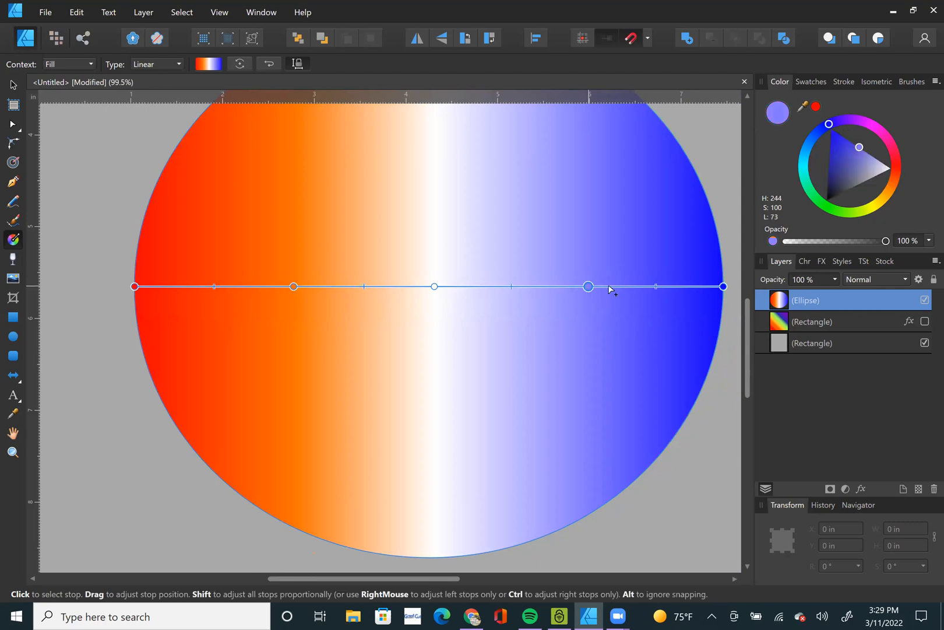
{"action": "left_click", "coordinate": [856, 121]}
{"action": "mouse_move", "coordinate": [847, 152]}
{"action": "left_mouse_down"}
{"action": "mouse_move", "coordinate": [826, 160]}
{"action": "mouse_move", "coordinate": [836, 150]}
{"action": "left_mouse_up"}
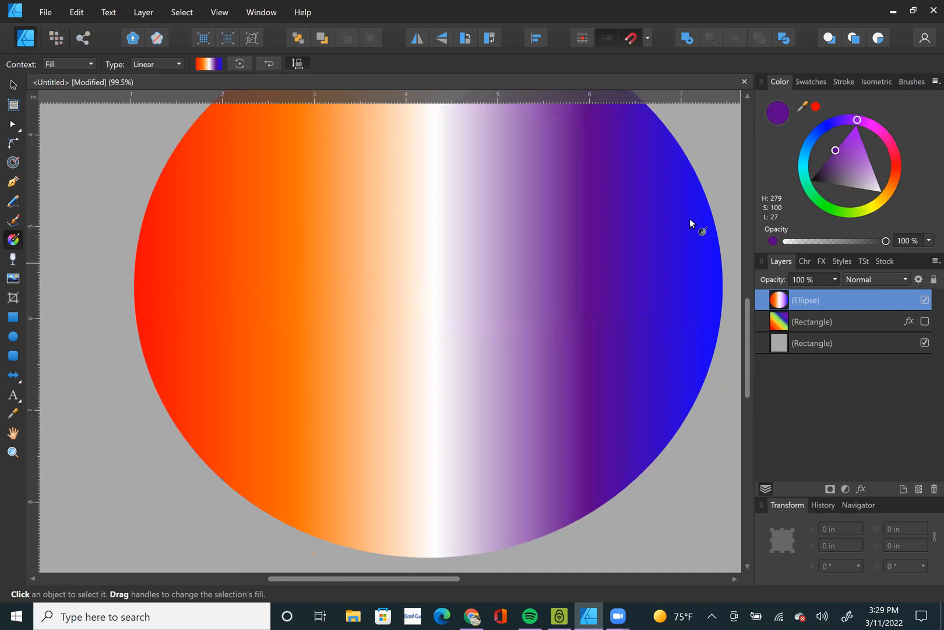
Delete the purple and orange stops from the ellipse's gradient.
{"action": "scroll", "coordinate": [479, 311], "scroll_direction": "down", "scroll_amount": 1}
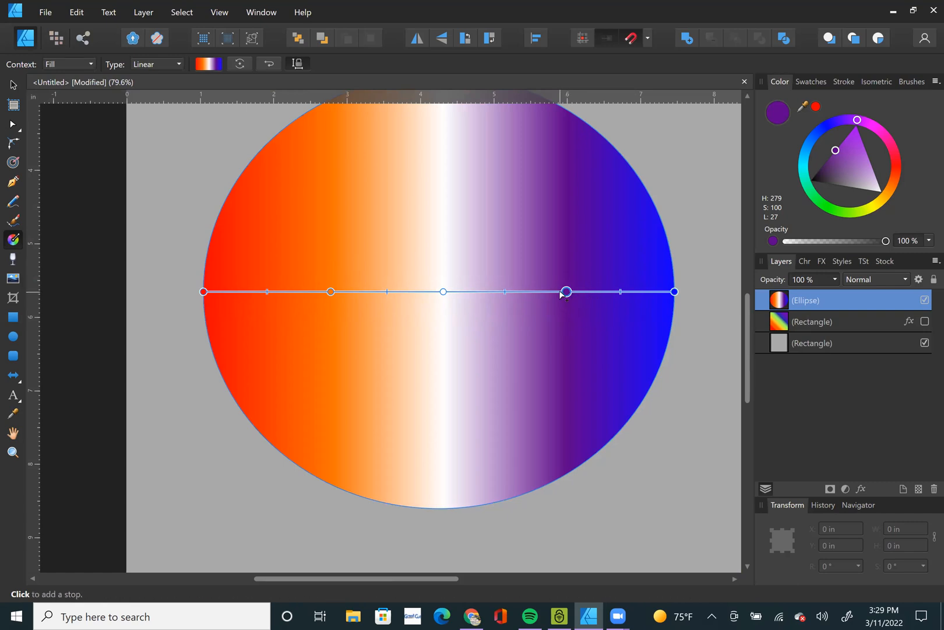
{"action": "key", "text": "Delete"}
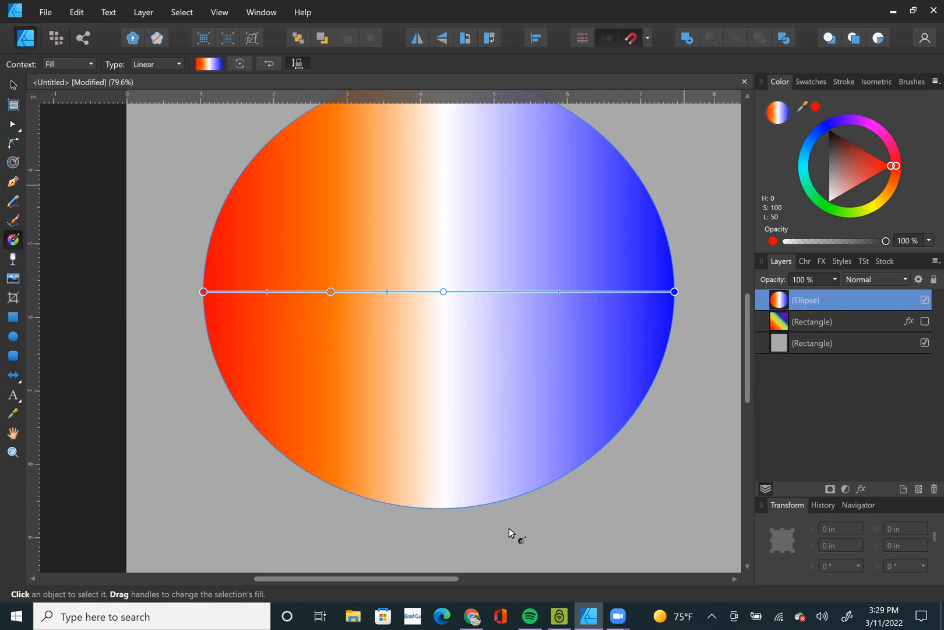
{"action": "left_click", "coordinate": [330, 291]}
{"action": "right_click", "coordinate": [331, 291]}
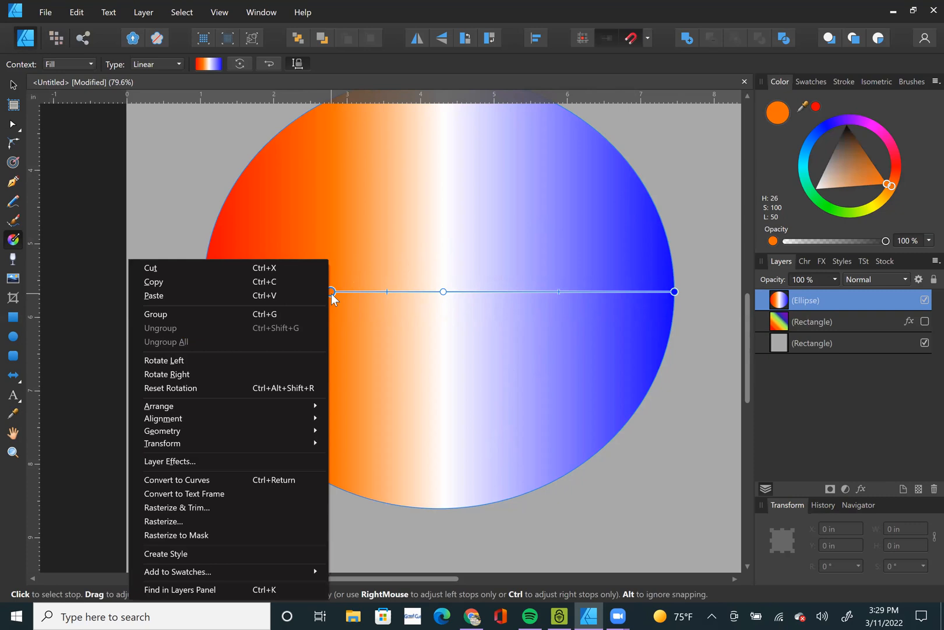
{"action": "left_click", "coordinate": [331, 292]}
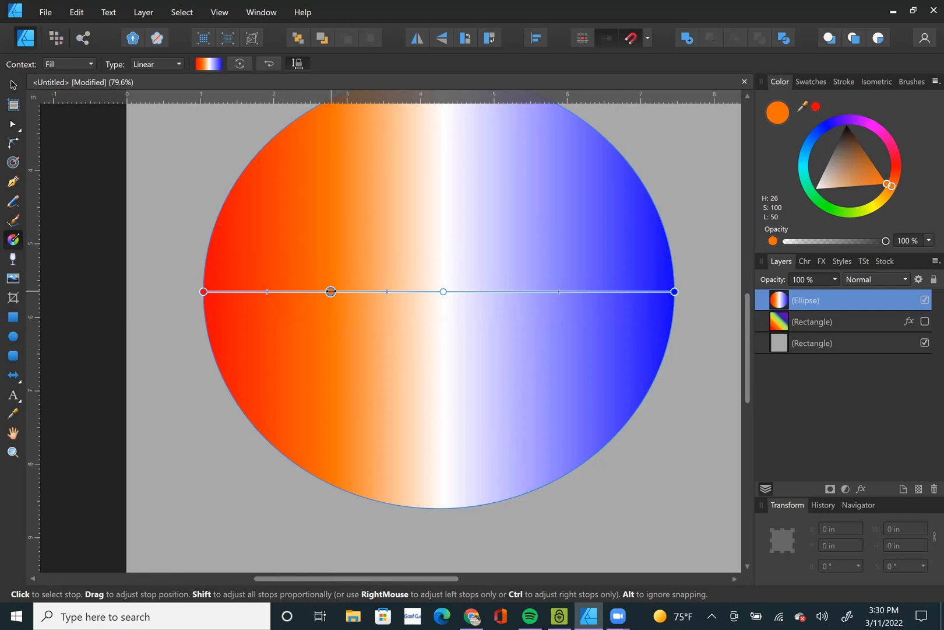
{"action": "key", "text": "Delete"}
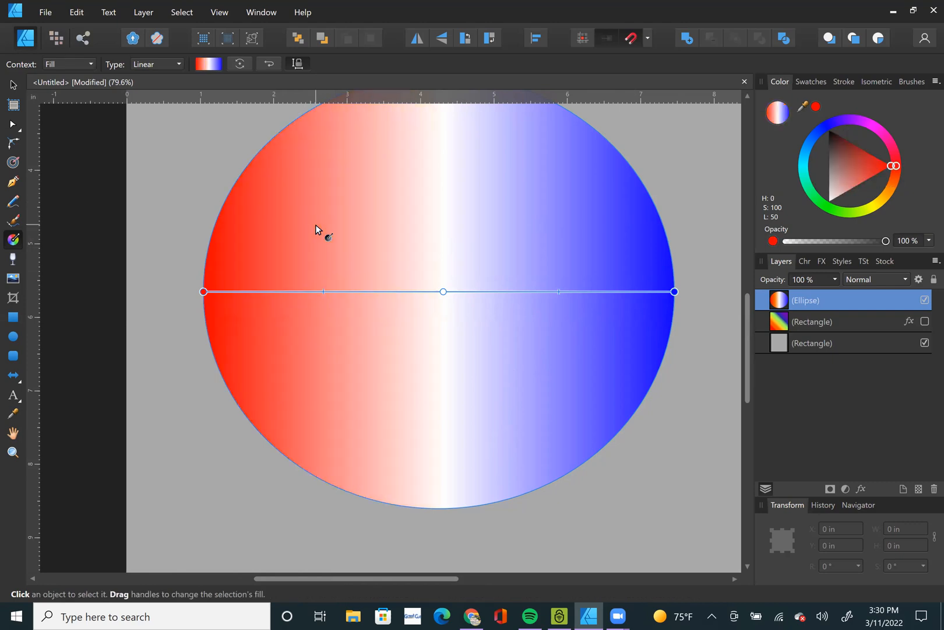
Deselect the ellipse to view its whole red-white-blue gradient on the page, and reselect it.
{"action": "left_click", "coordinate": [13, 85]}
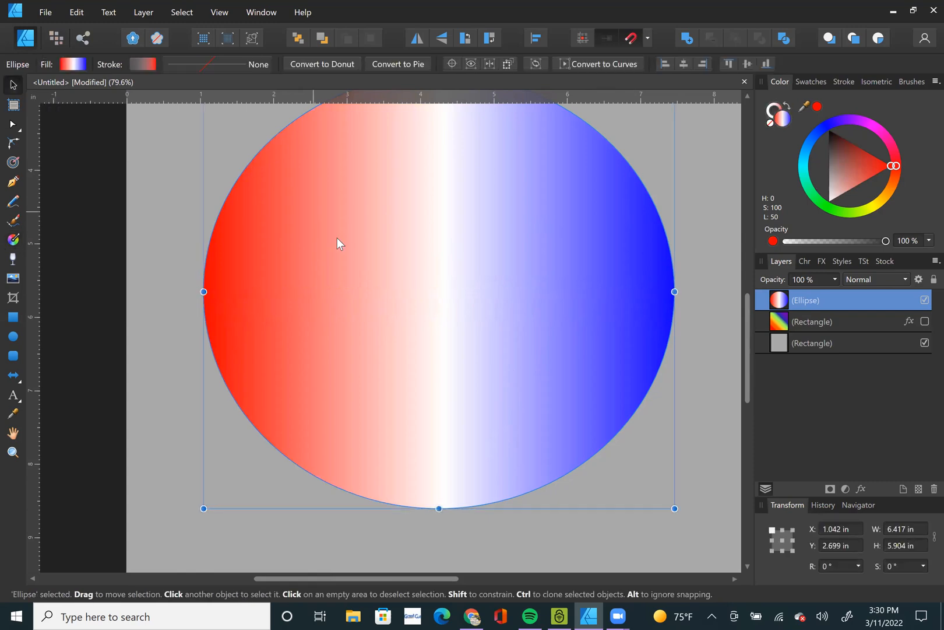
{"action": "scroll", "coordinate": [350, 255], "scroll_direction": "down", "scroll_amount": 1}
{"action": "scroll", "coordinate": [350, 255], "scroll_direction": "down", "scroll_amount": 1}
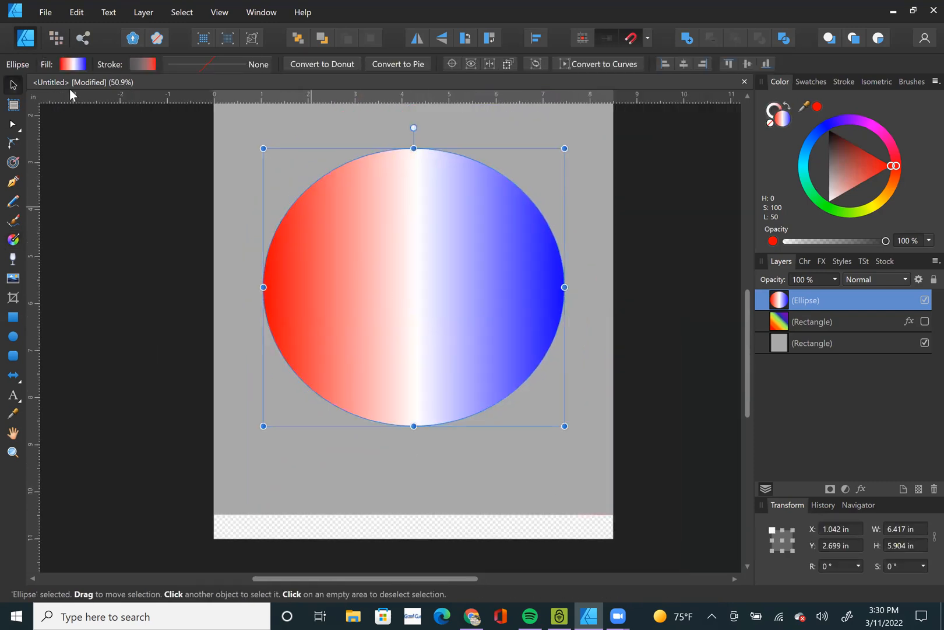
{"action": "left_click", "coordinate": [651, 287]}
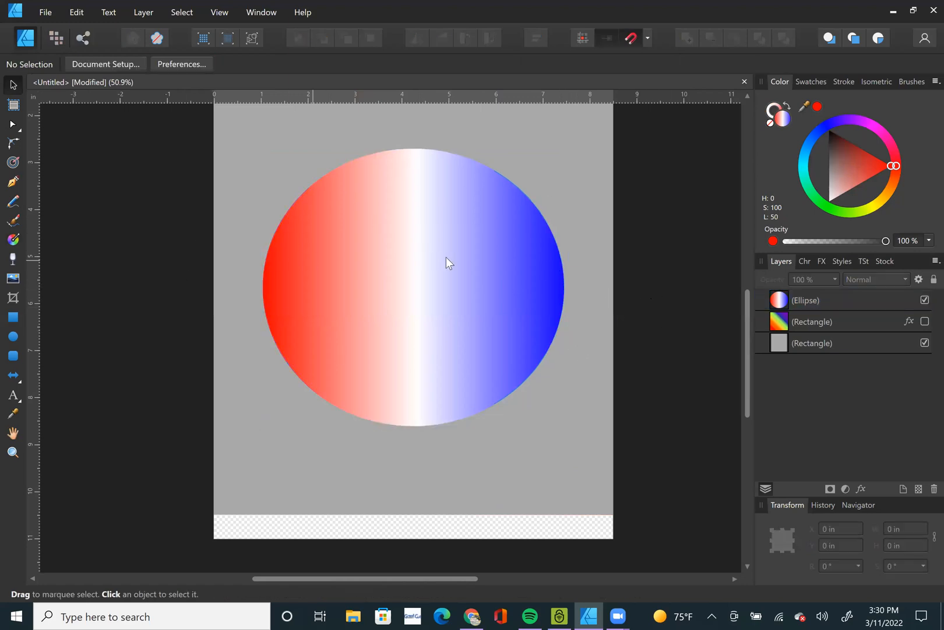
{"action": "left_click", "coordinate": [459, 280]}
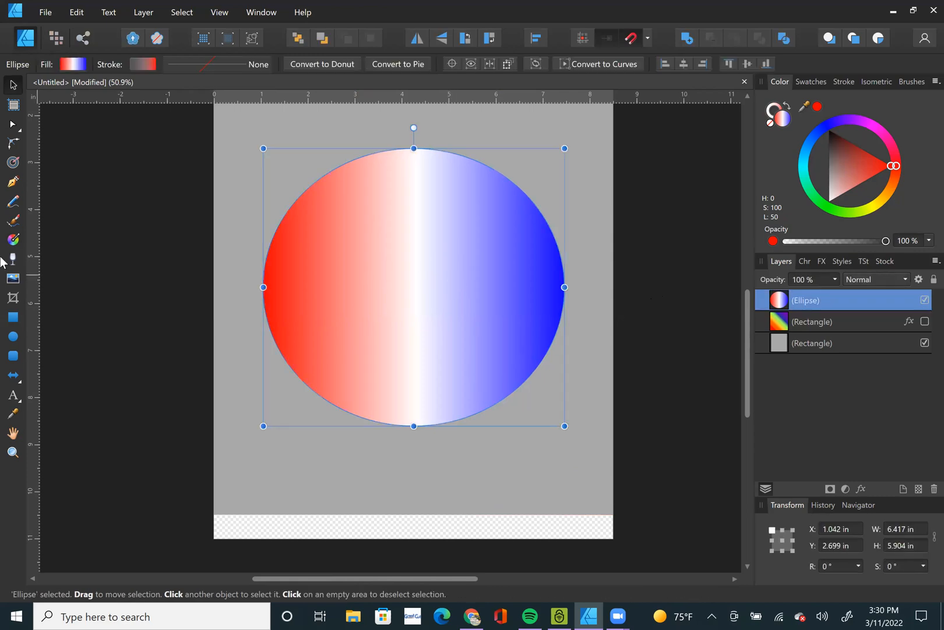
Tilt the ellipse's linear gradient diagonally from lower-left red to upper-right blue, and shift both midpoints outward to widen the white band.
{"action": "left_click", "coordinate": [13, 240]}
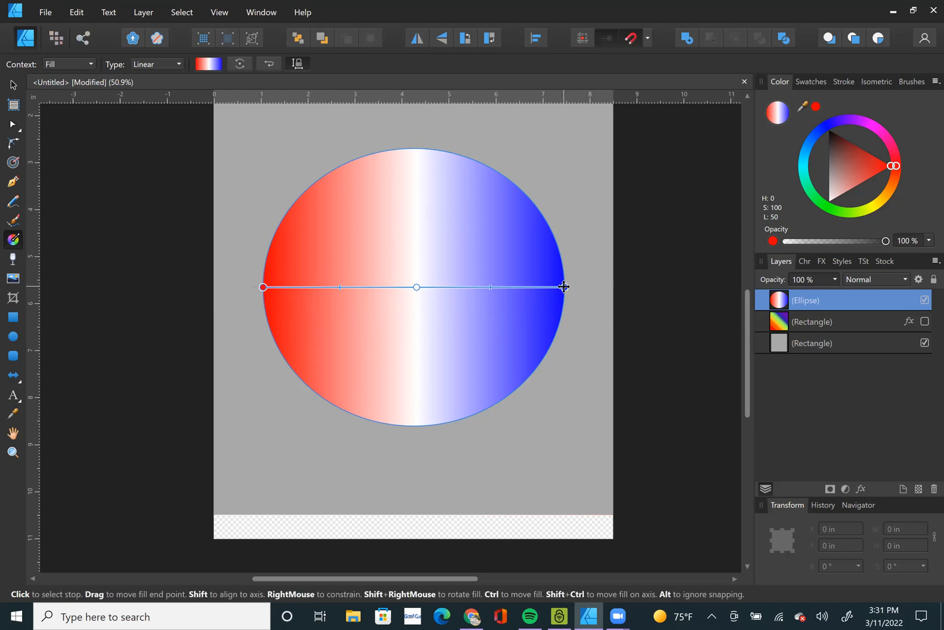
{"action": "left_click_drag", "start_coordinate": [564, 286], "coordinate": [484, 166]}
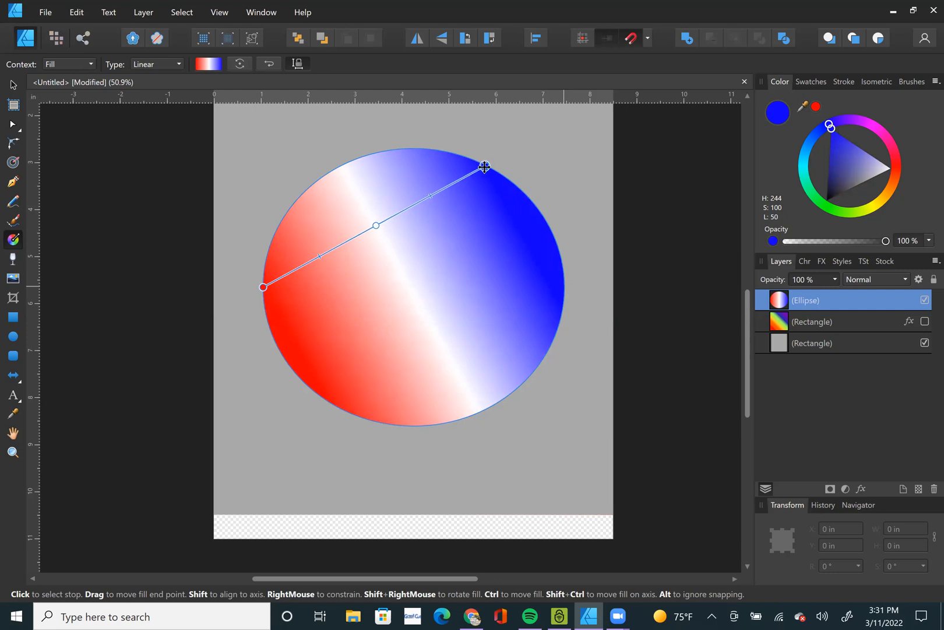
{"action": "left_click_drag", "start_coordinate": [262, 287], "coordinate": [337, 406]}
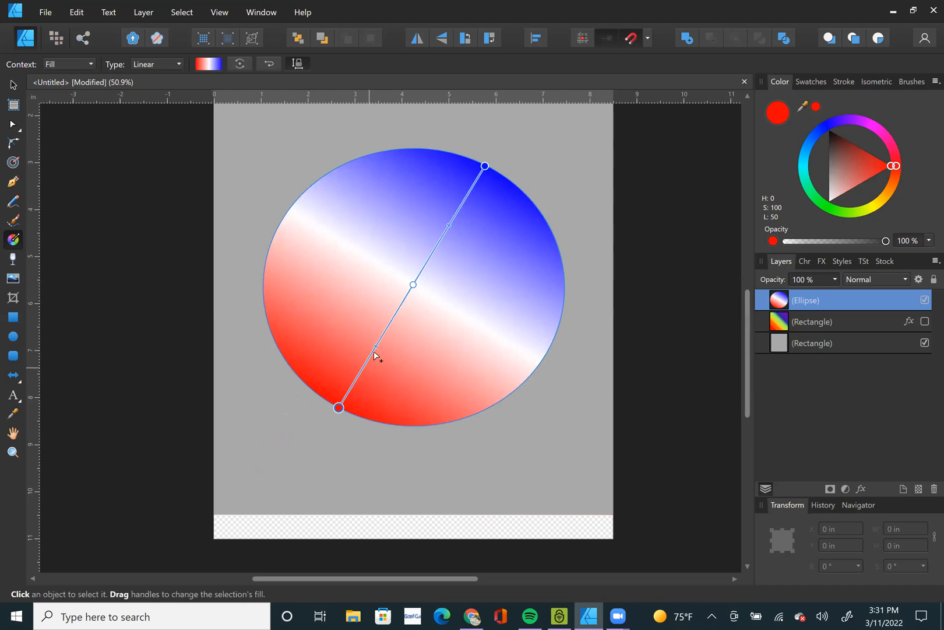
{"action": "left_click_drag", "start_coordinate": [375, 344], "coordinate": [365, 365]}
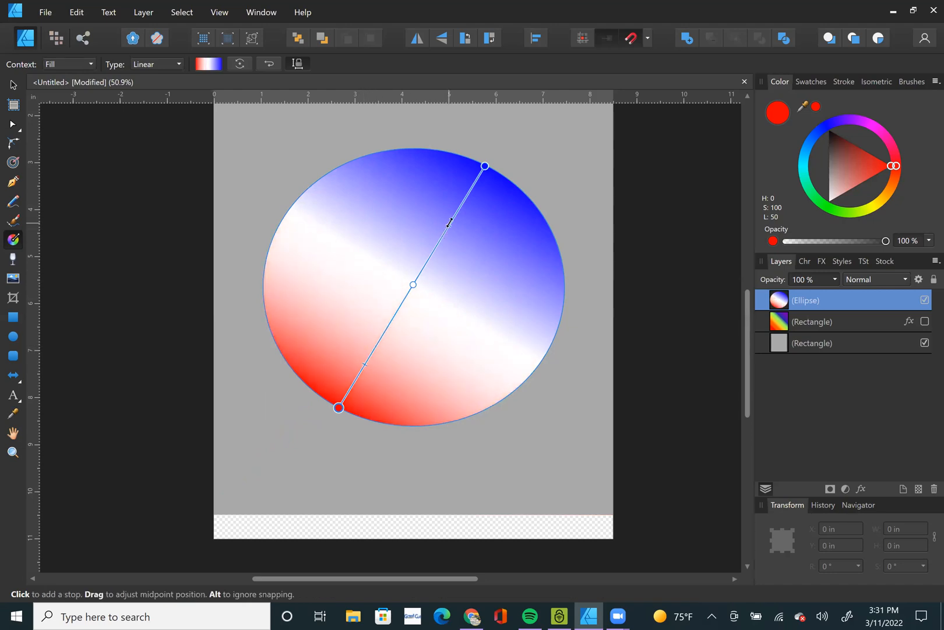
{"action": "left_click_drag", "start_coordinate": [449, 224], "coordinate": [458, 211]}
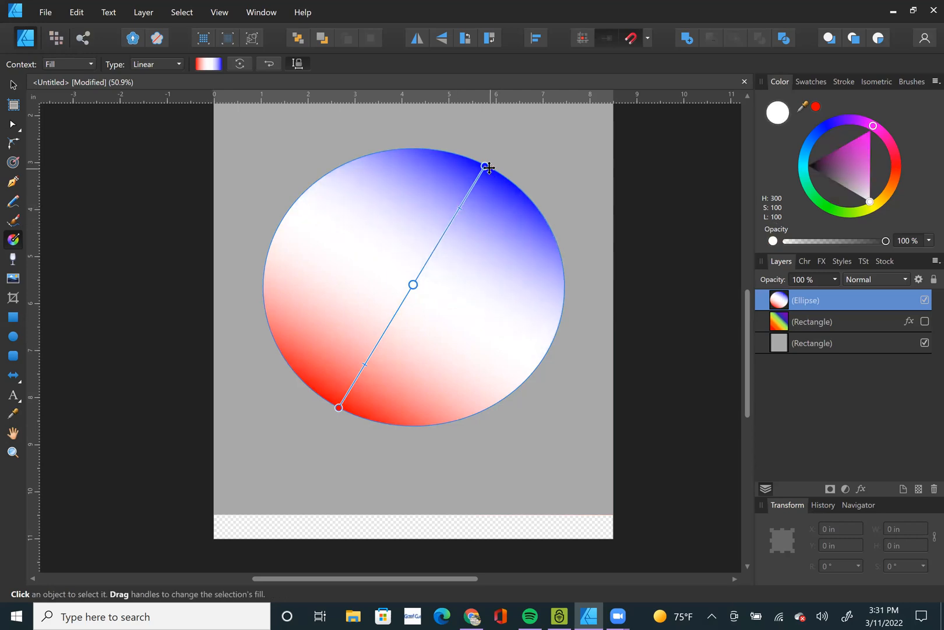
Re-angle the ellipse's gradient between its lower-left and upper-right edges and change the gradient type to Elliptical.
{"action": "left_click_drag", "start_coordinate": [485, 166], "coordinate": [503, 405]}
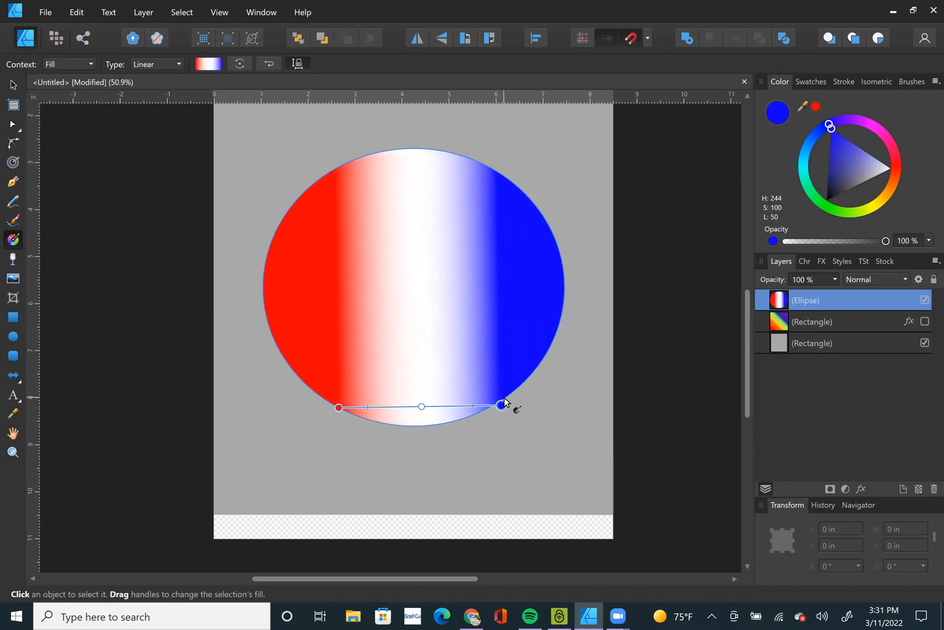
{"action": "left_click_drag", "start_coordinate": [500, 404], "coordinate": [521, 186]}
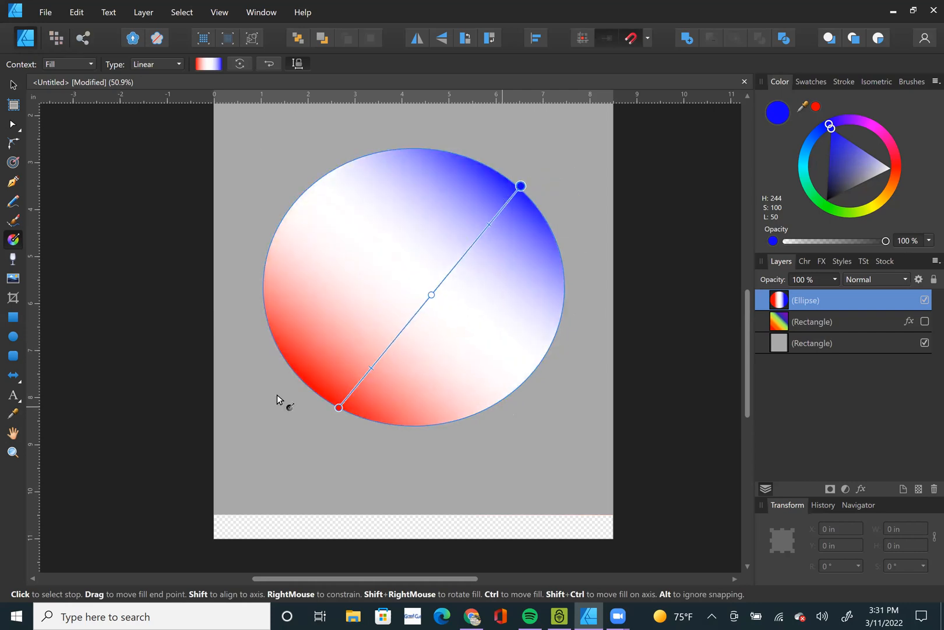
{"action": "left_click_drag", "start_coordinate": [335, 406], "coordinate": [294, 370]}
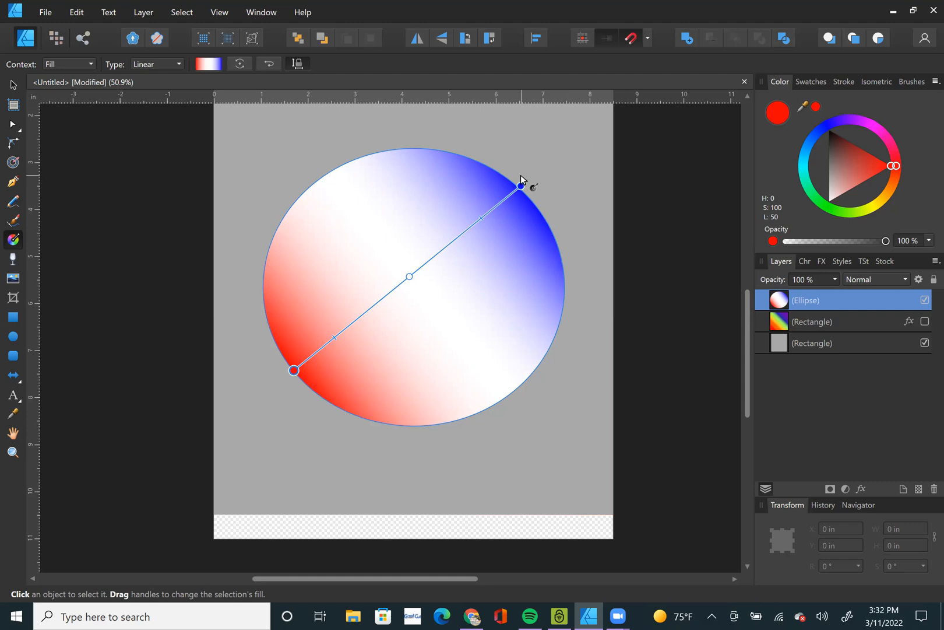
{"action": "left_click", "coordinate": [152, 65]}
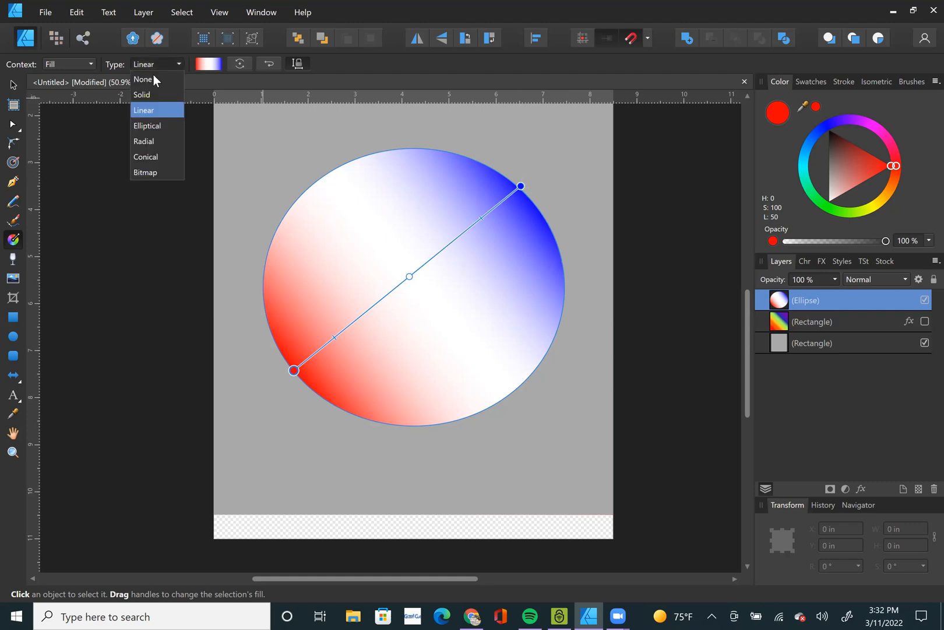
{"action": "left_click", "coordinate": [155, 126]}
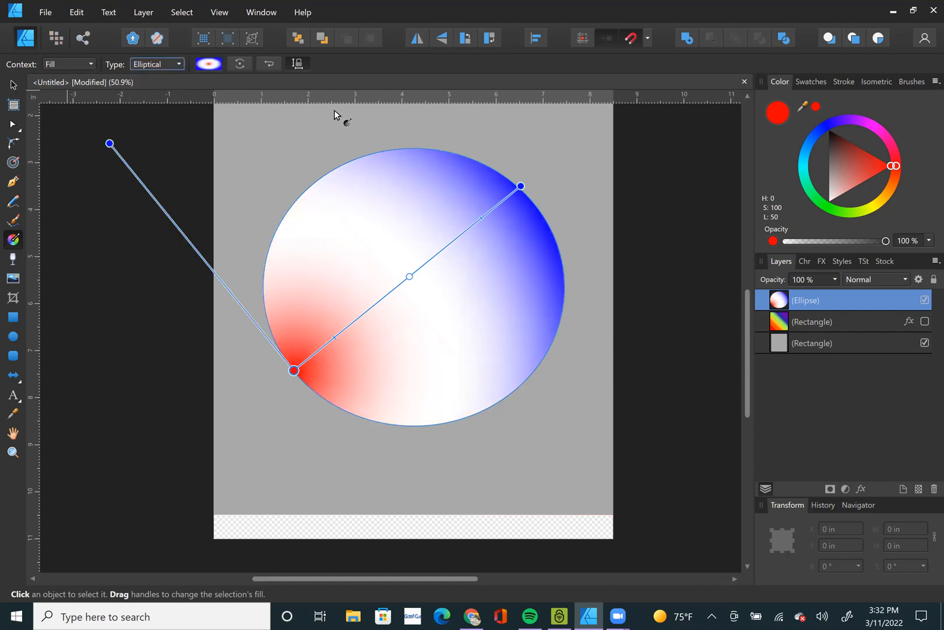
Replace the ellipse's gradient with a solid dark purple fill (H 279, S 100, L 27) from the recent colours.
{"action": "key", "text": "v"}
{"action": "left_click_drag", "start_coordinate": [860, 160], "coordinate": [888, 127]}
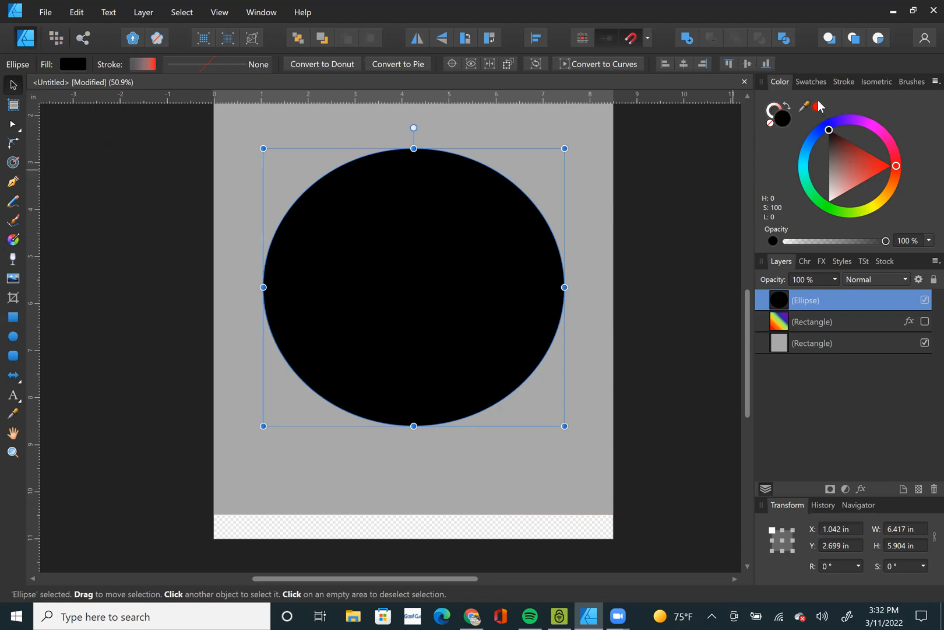
{"action": "left_click", "coordinate": [812, 82]}
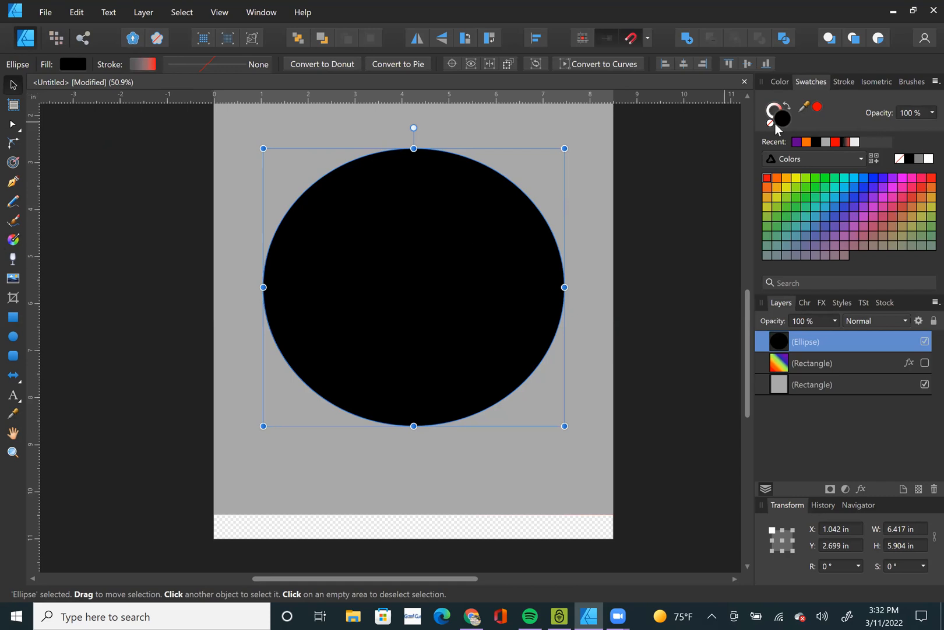
{"action": "left_click", "coordinate": [848, 143]}
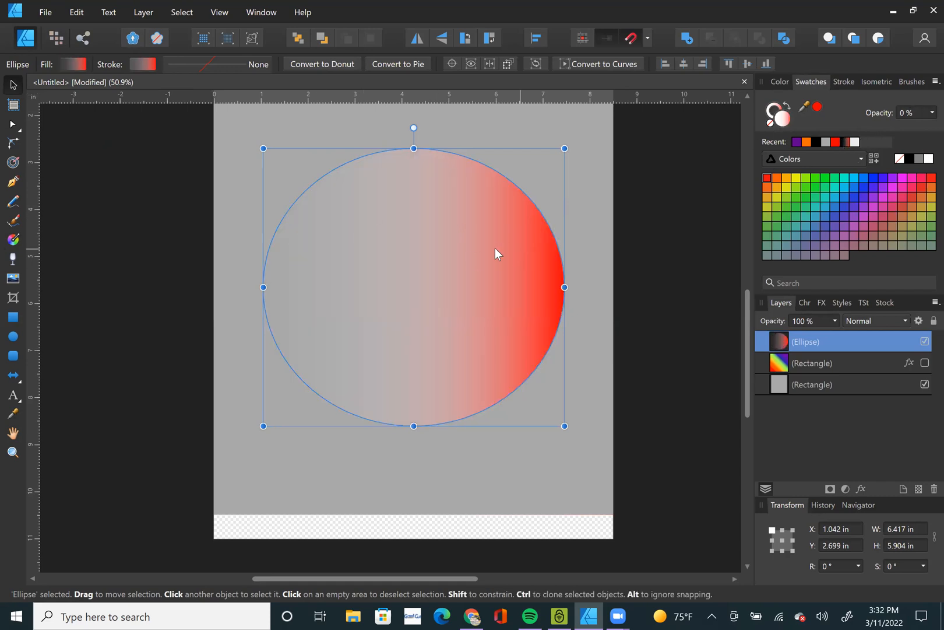
{"action": "left_click", "coordinate": [796, 142]}
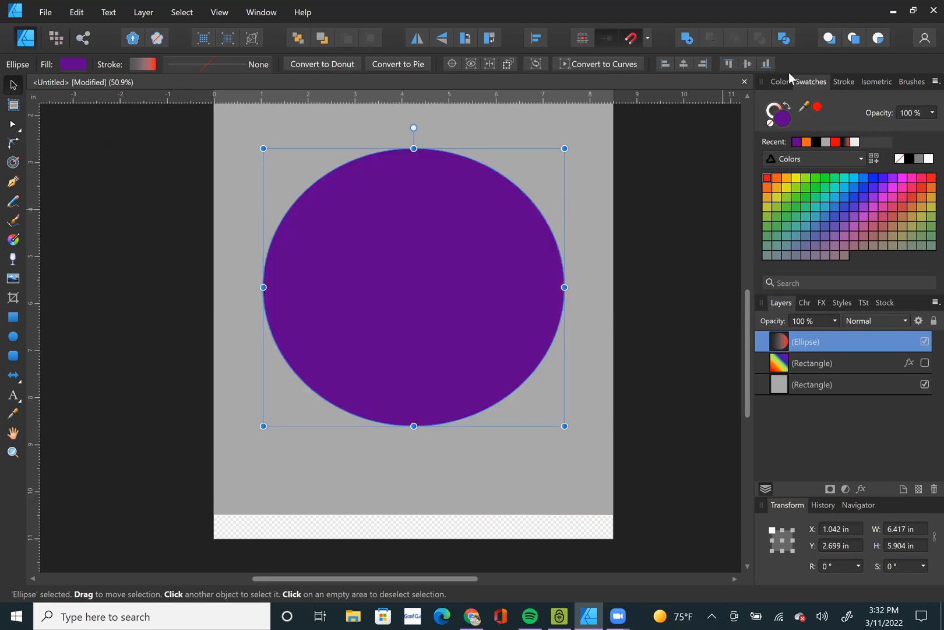
{"action": "left_click", "coordinate": [780, 82]}
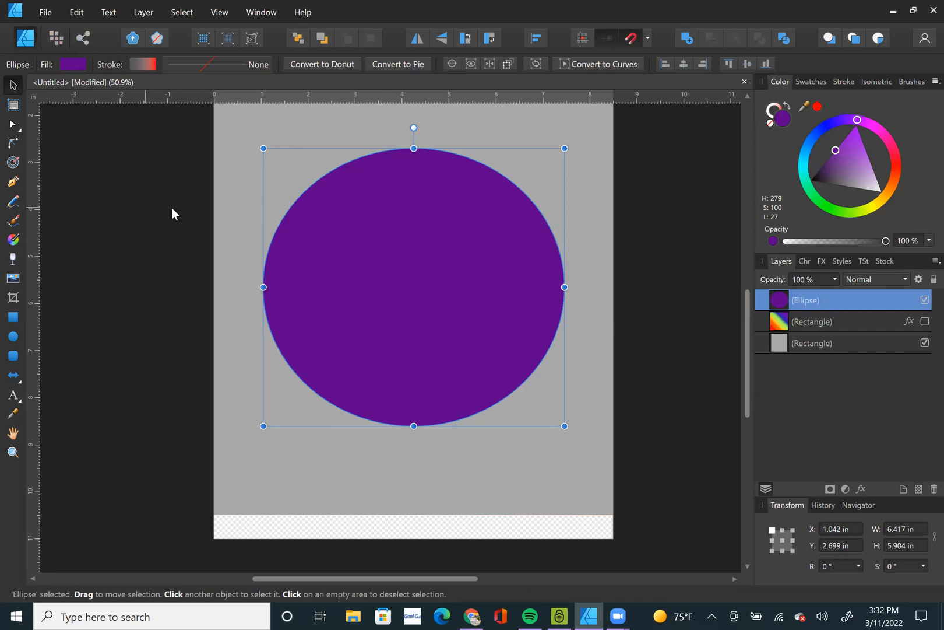
Give the ellipse an Elliptical gradient fill with a white centre and a red outer edge (H 0, S 100, L 50).
{"action": "left_click", "coordinate": [15, 241]}
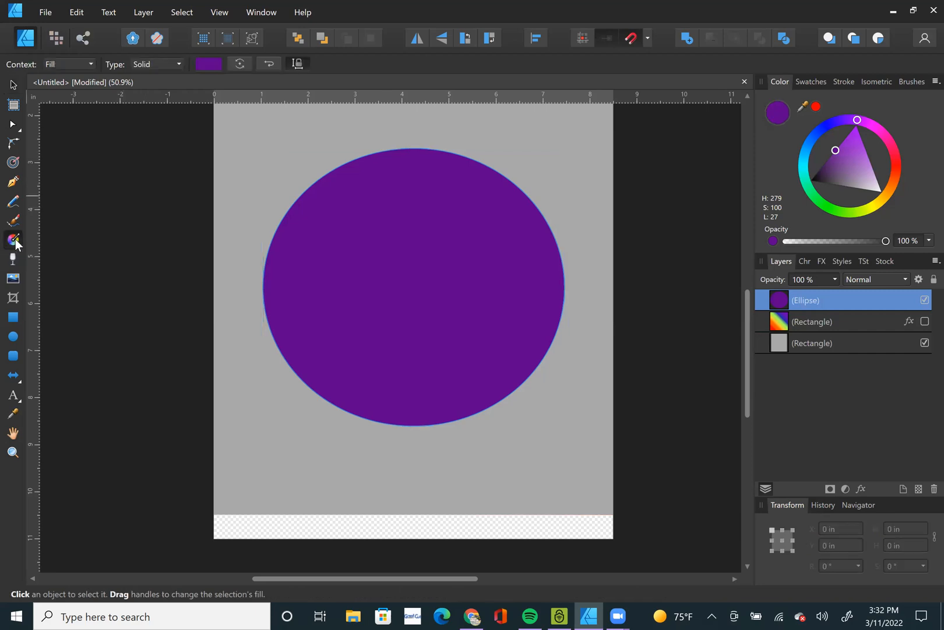
{"action": "left_click", "coordinate": [151, 65]}
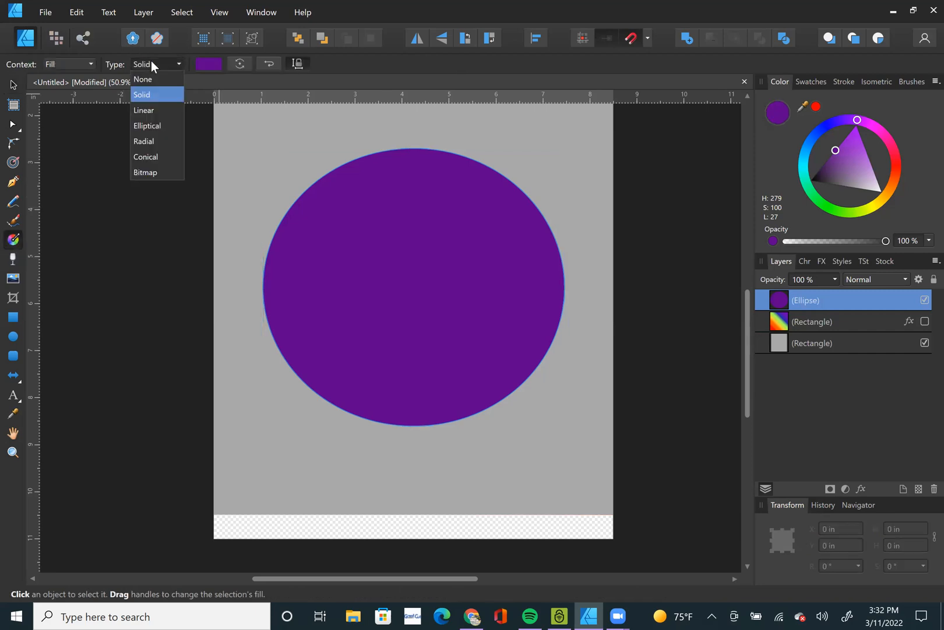
{"action": "left_click", "coordinate": [157, 126]}
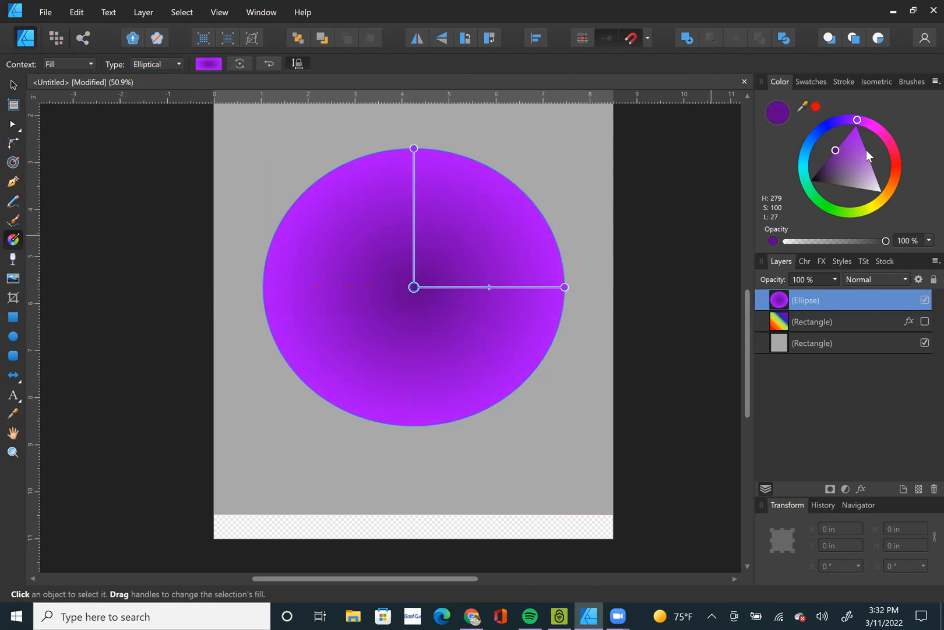
{"action": "left_click_drag", "start_coordinate": [842, 166], "coordinate": [908, 221]}
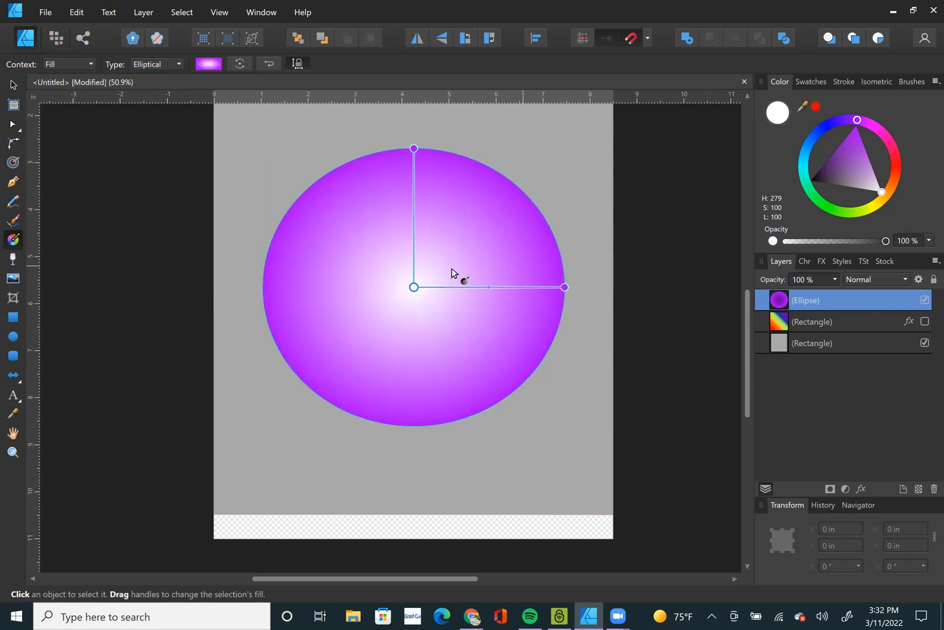
{"action": "left_click", "coordinate": [414, 148]}
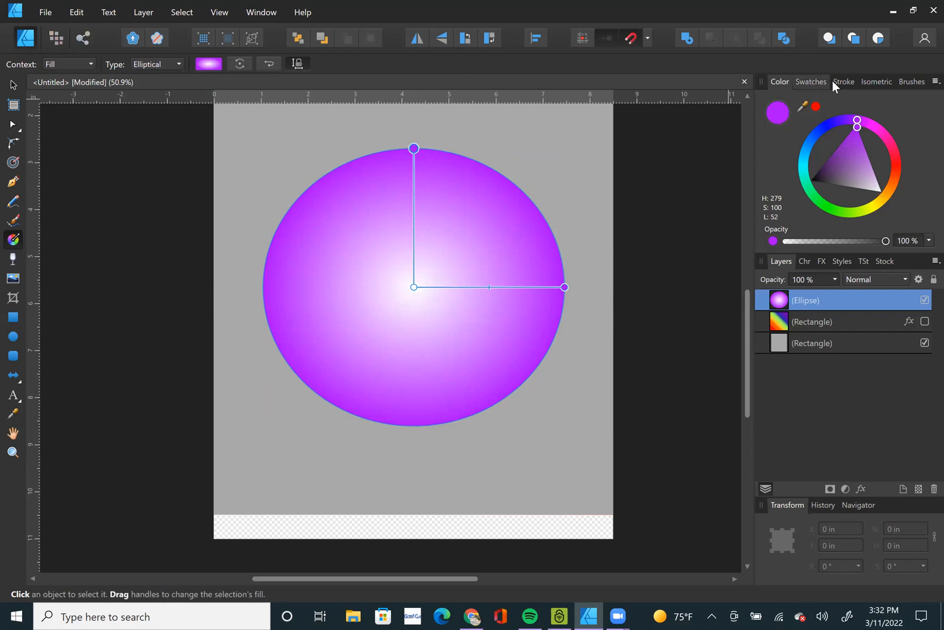
{"action": "left_click", "coordinate": [815, 107]}
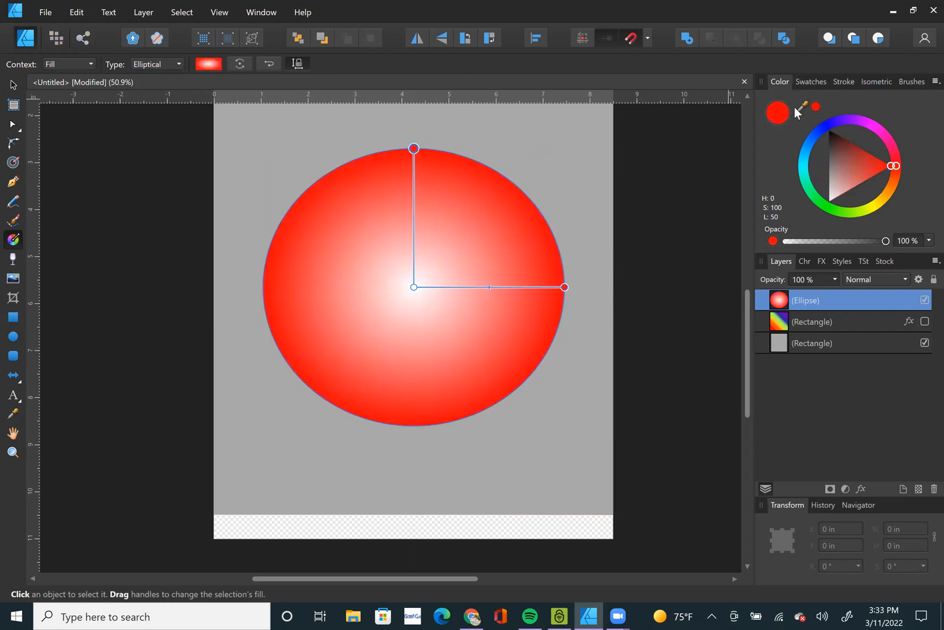
Shift the elliptical gradient's midpoint slightly toward the red edge to enlarge the white area.
{"action": "left_click", "coordinate": [564, 286]}
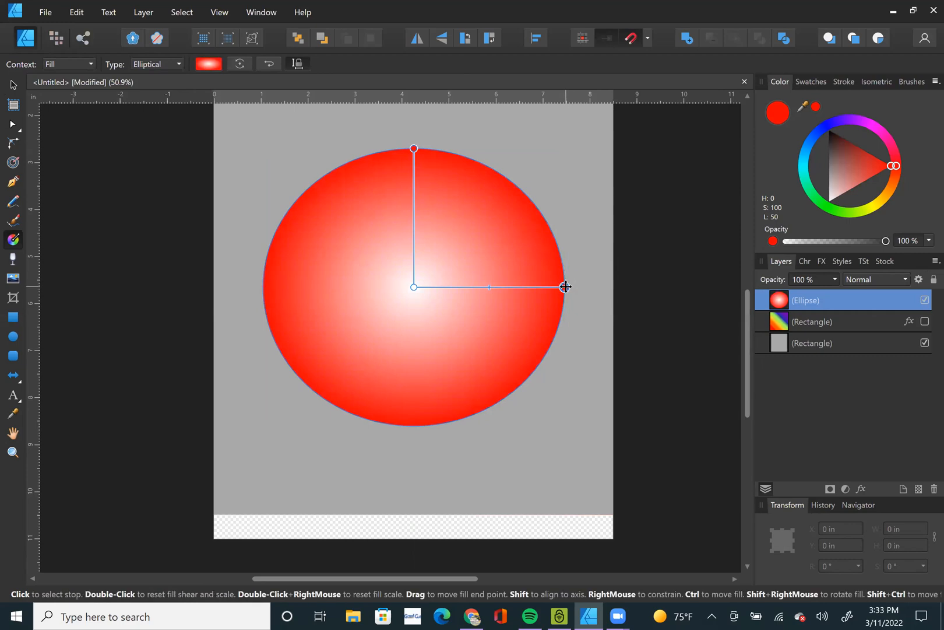
{"action": "mouse_move", "coordinate": [572, 286]}
{"action": "left_mouse_down"}
{"action": "mouse_move", "coordinate": [762, 293]}
{"action": "mouse_move", "coordinate": [413, 287]}
{"action": "mouse_move", "coordinate": [521, 293]}
{"action": "mouse_move", "coordinate": [429, 285]}
{"action": "mouse_move", "coordinate": [481, 286]}
{"action": "left_mouse_up"}
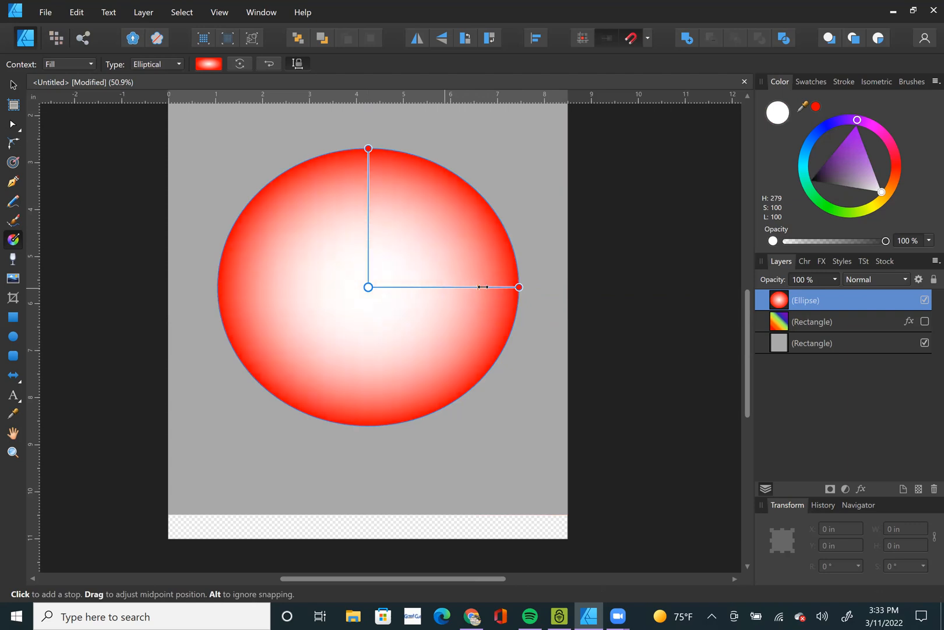
{"action": "scroll", "coordinate": [458, 287], "scroll_direction": "up", "scroll_amount": 1}
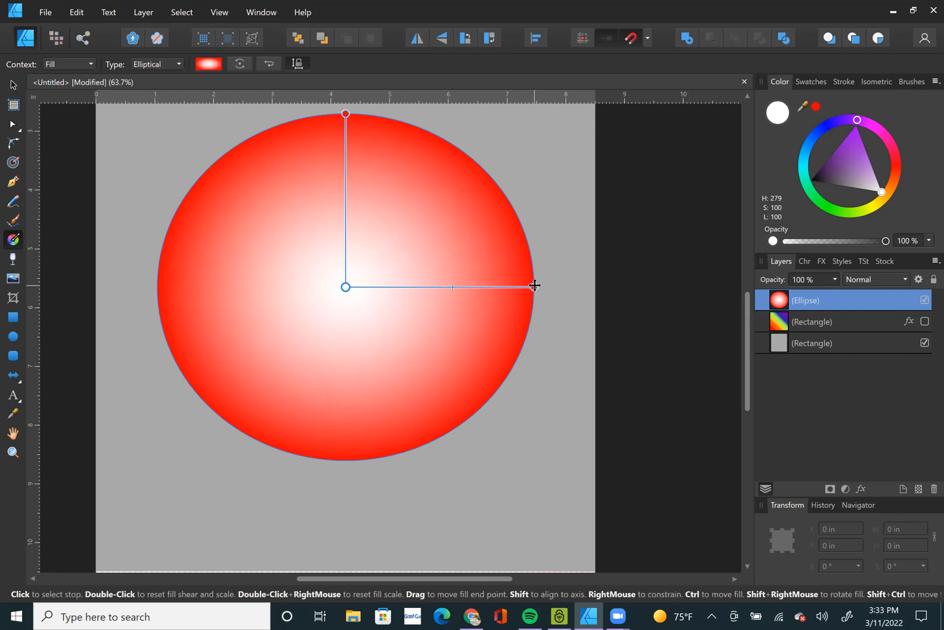
Rotate the elliptical gradient's axes toward the lower left and move its white centre near the ellipse's lower-left edge.
{"action": "left_click_drag", "start_coordinate": [533, 288], "coordinate": [234, 425]}
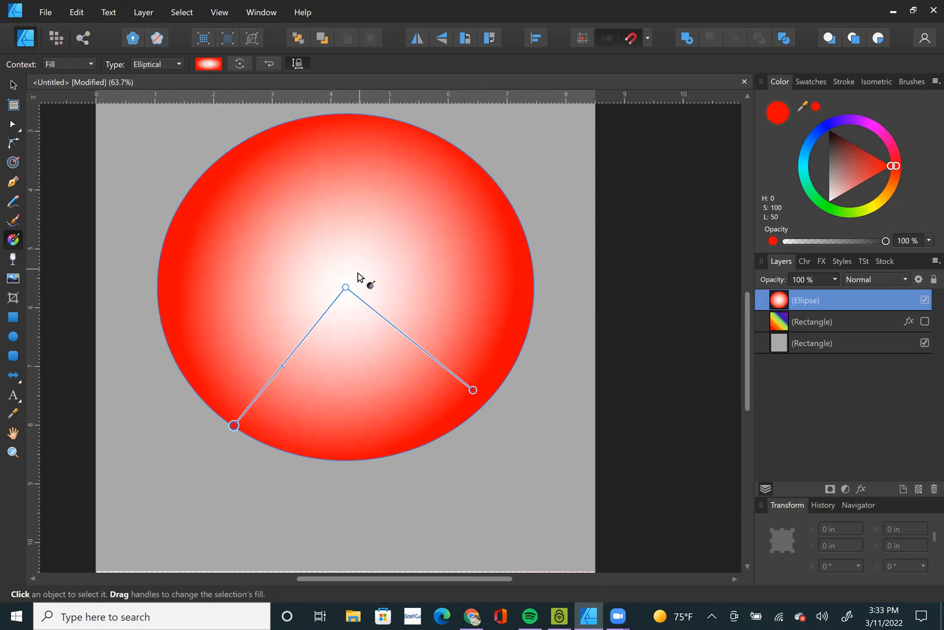
{"action": "left_click_drag", "start_coordinate": [340, 301], "coordinate": [264, 387]}
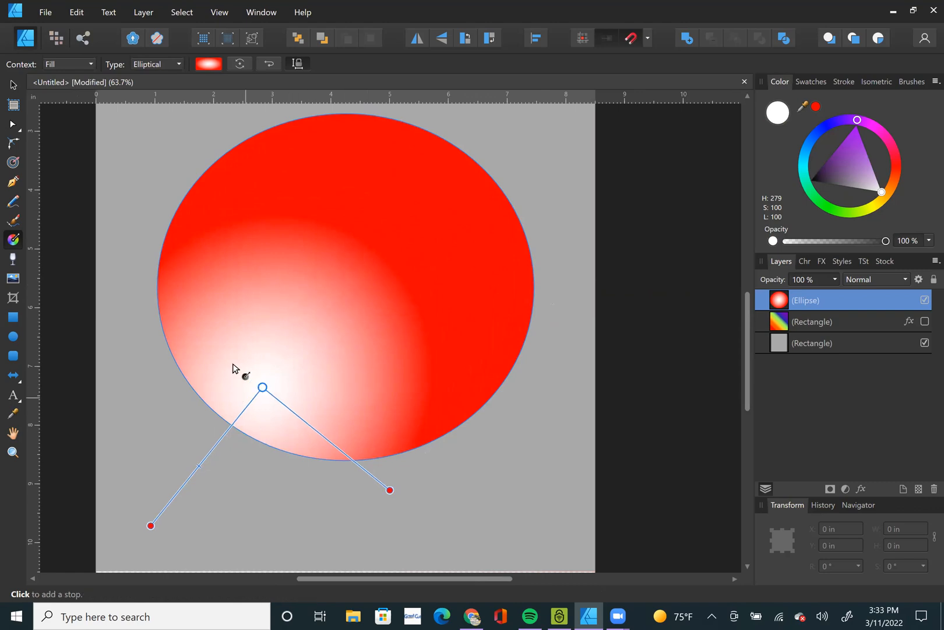
{"action": "left_click", "coordinate": [13, 84]}
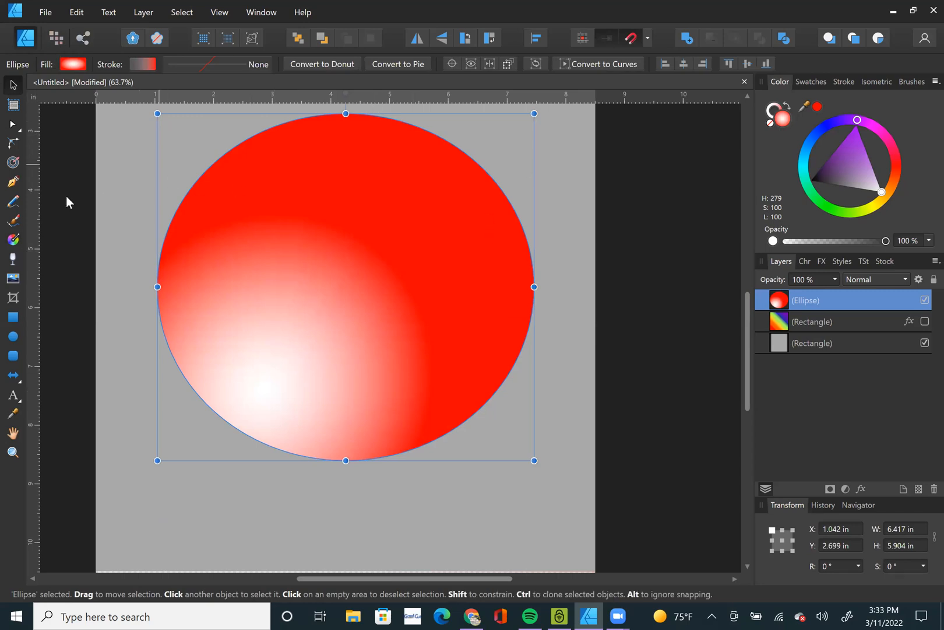
Move the gradient's white centre to the ellipse's upper right, extend its red end well beyond the right edge, and deselect the ellipse.
{"action": "left_click", "coordinate": [13, 239]}
{"action": "left_click_drag", "start_coordinate": [263, 386], "coordinate": [422, 207]}
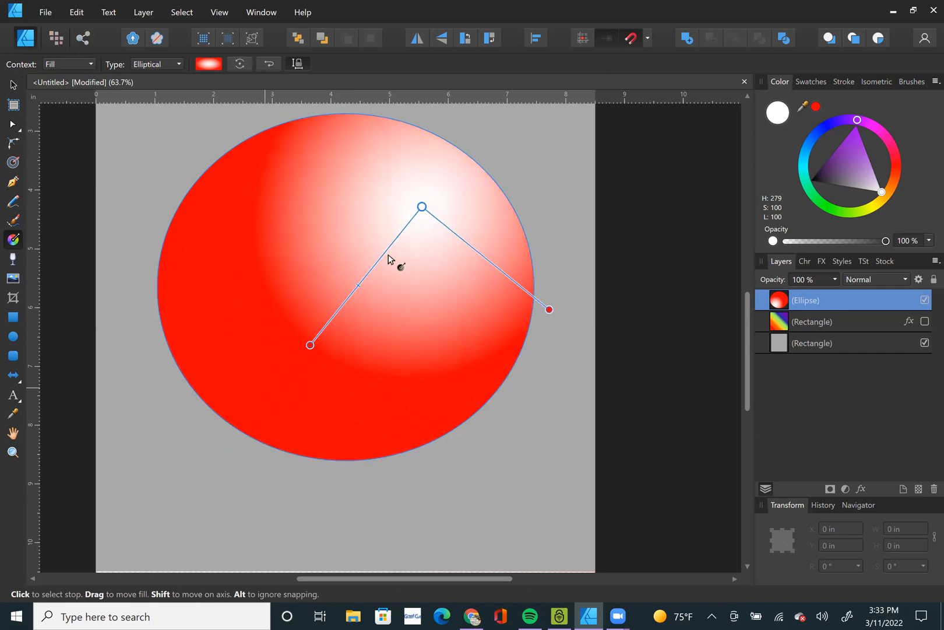
{"action": "left_click_drag", "start_coordinate": [309, 346], "coordinate": [703, 162]}
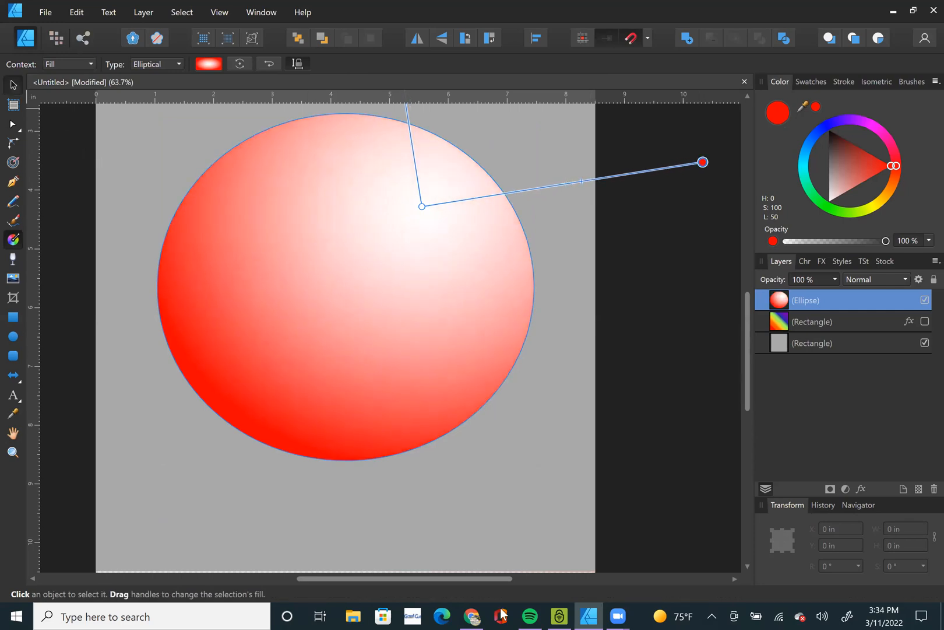
{"action": "key", "text": "v"}
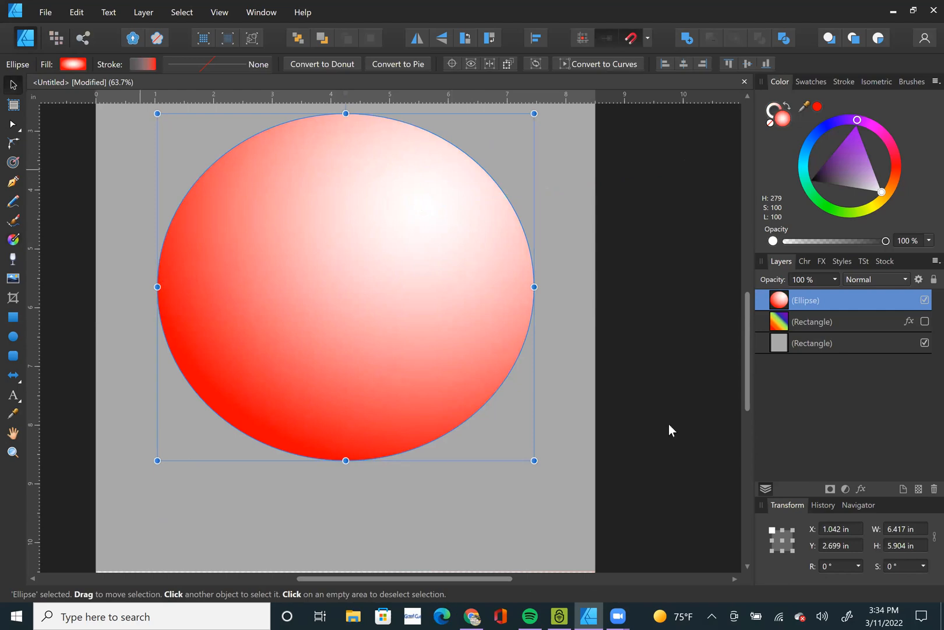
{"action": "left_click", "coordinate": [629, 403]}
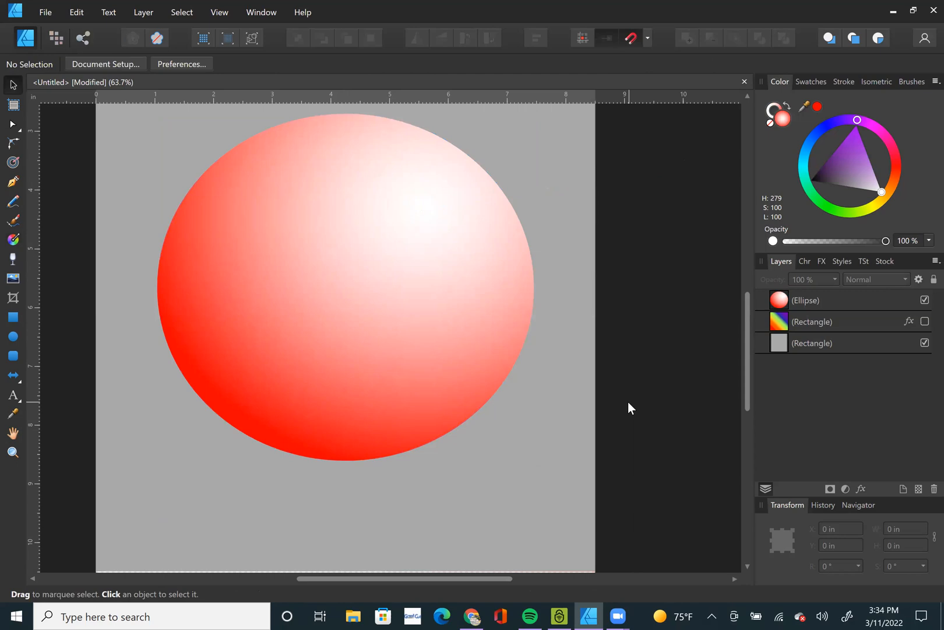
Select the ellipse for fill editing and move its elliptical gradient's white centre to about the middle of the shape.
{"action": "key", "text": "ctrl+0"}
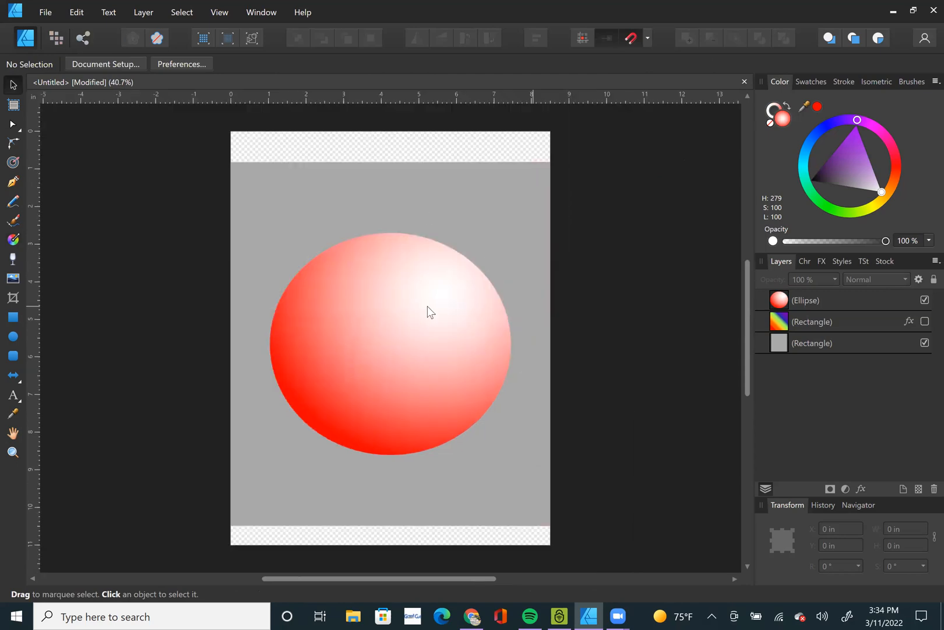
{"action": "key", "text": "g"}
{"action": "left_click", "coordinate": [384, 270]}
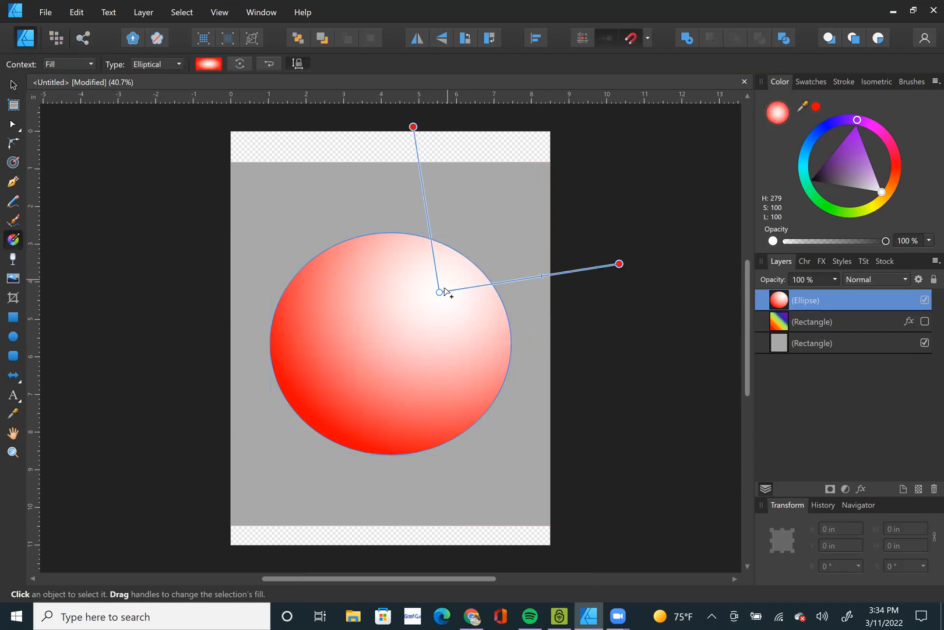
{"action": "left_click_drag", "start_coordinate": [440, 291], "coordinate": [390, 351]}
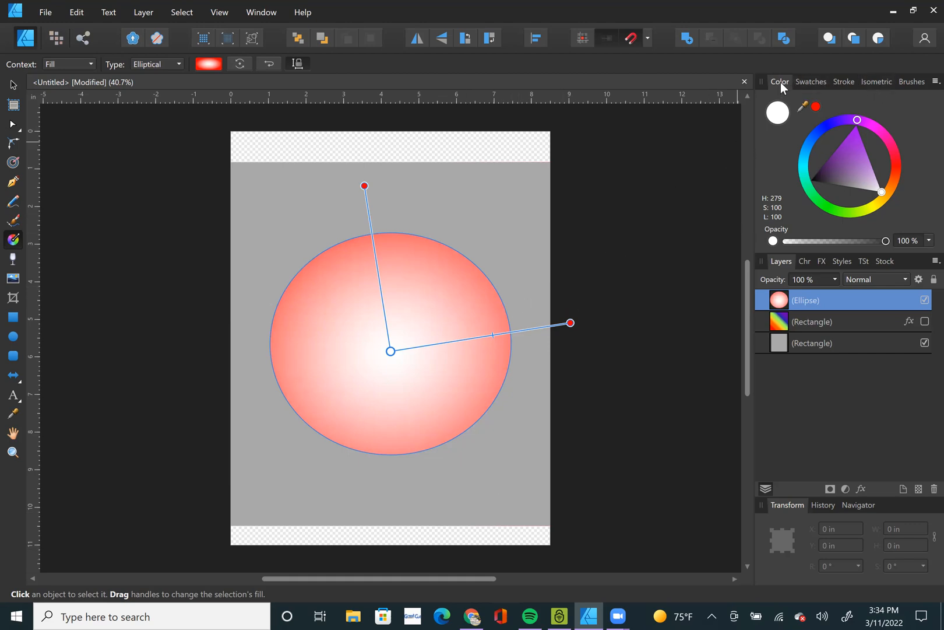
Recolour the gradient's white centre red (H 0, S 100, L 50) and try the Radial fill type.
{"action": "left_click", "coordinate": [816, 108]}
{"action": "left_click", "coordinate": [13, 85]}
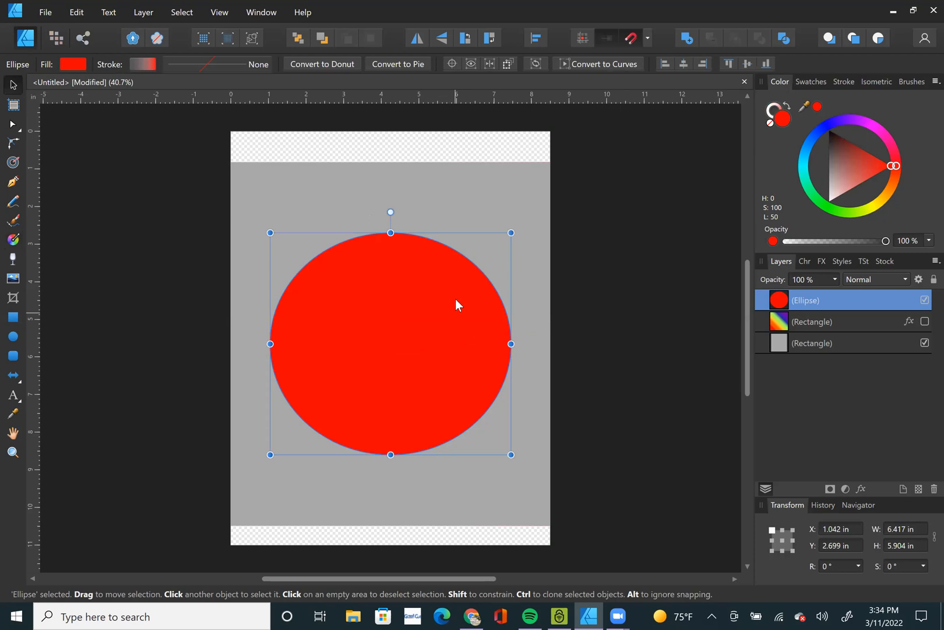
{"action": "left_click", "coordinate": [14, 239]}
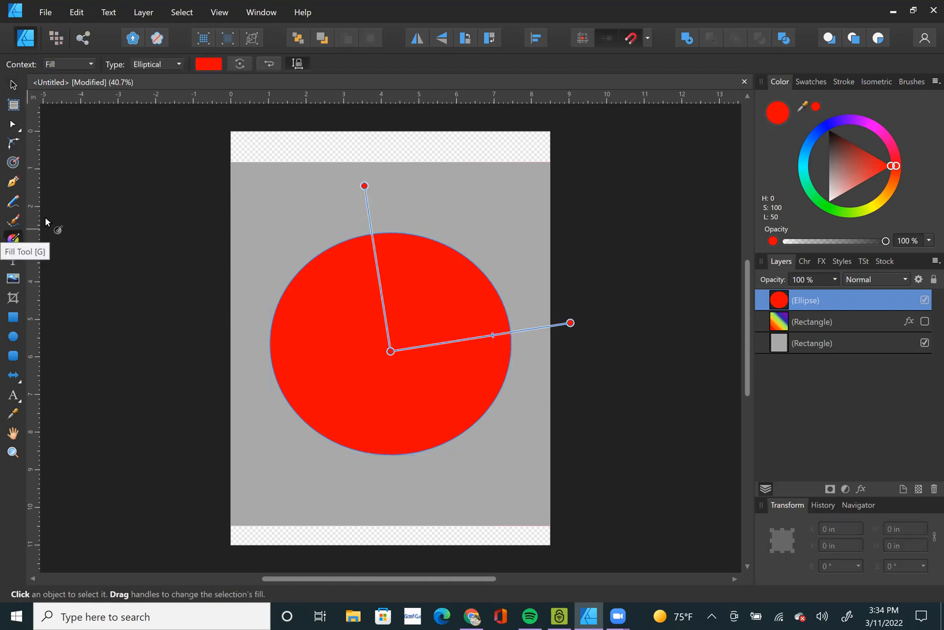
{"action": "left_click", "coordinate": [166, 69]}
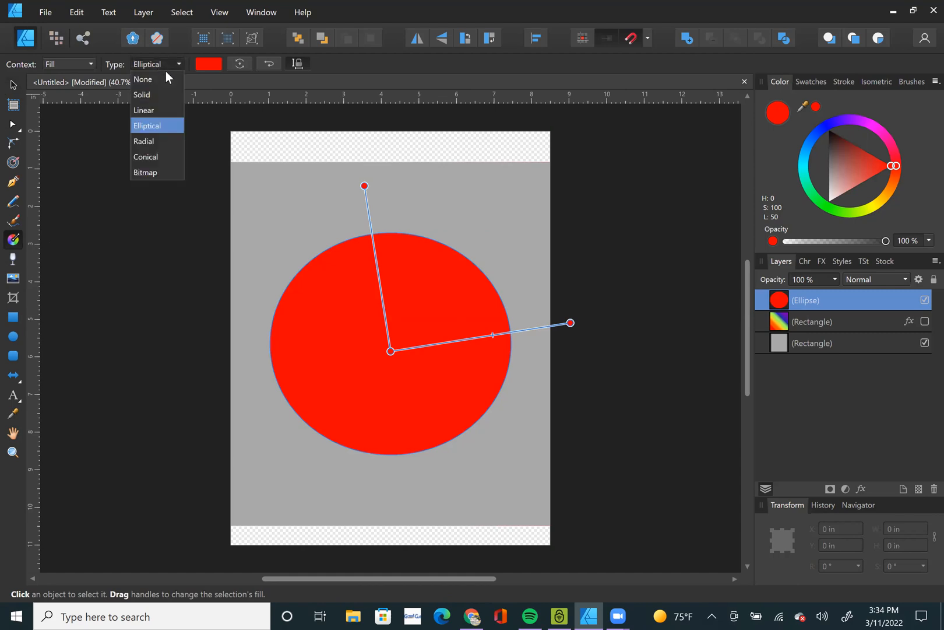
{"action": "left_click", "coordinate": [154, 142]}
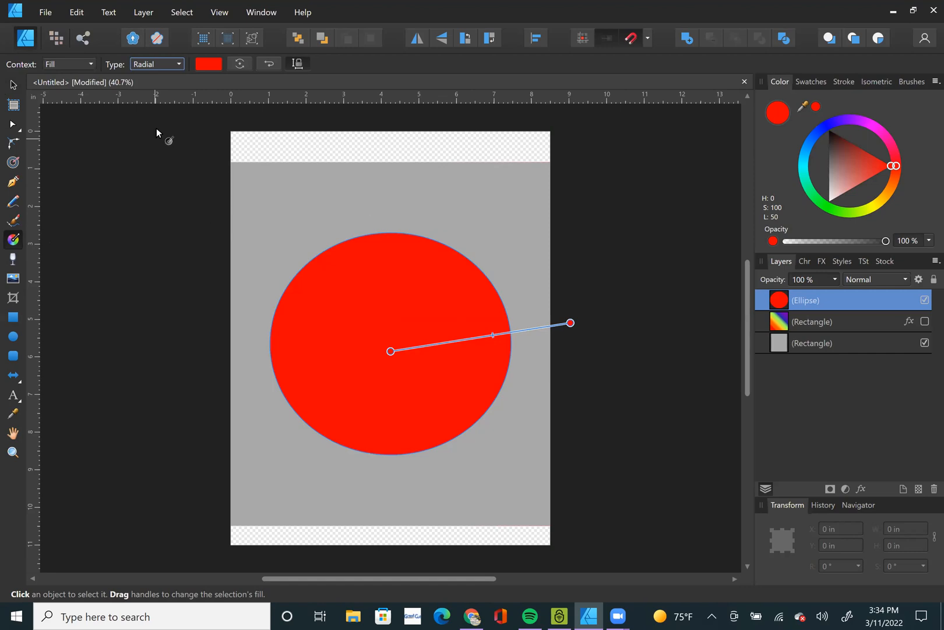
{"action": "key", "text": "Up"}
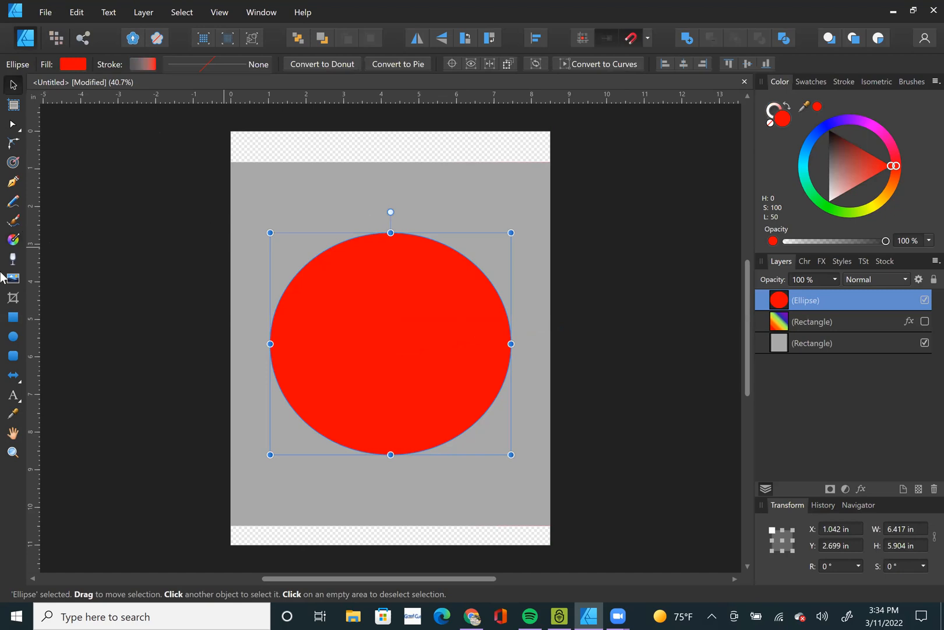
Bring the elliptical gradient's red end in to the ellipse's right edge and make its centre white (H 0, S 100, L 100).
{"action": "left_click", "coordinate": [12, 242]}
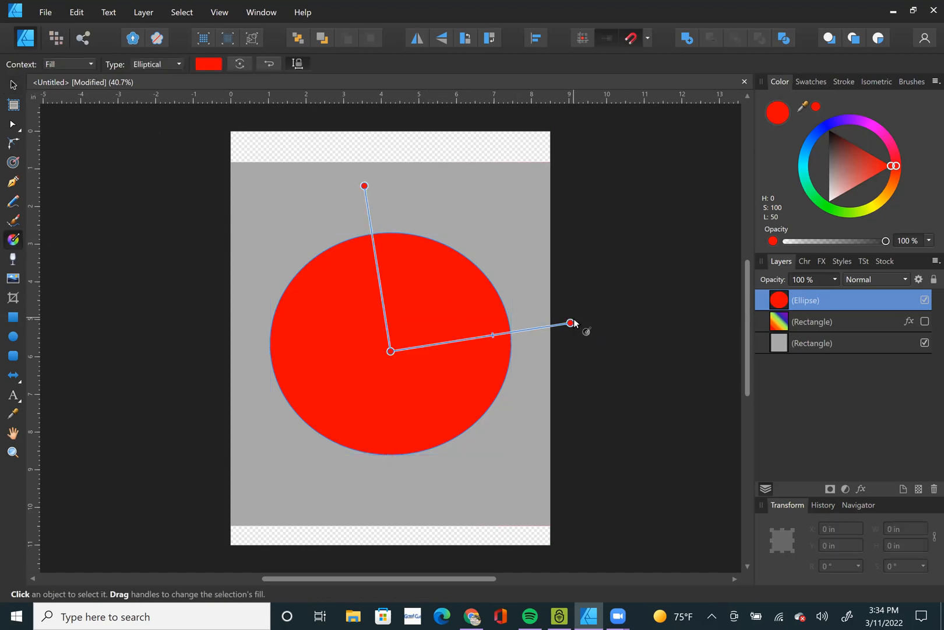
{"action": "left_click_drag", "start_coordinate": [569, 322], "coordinate": [511, 351]}
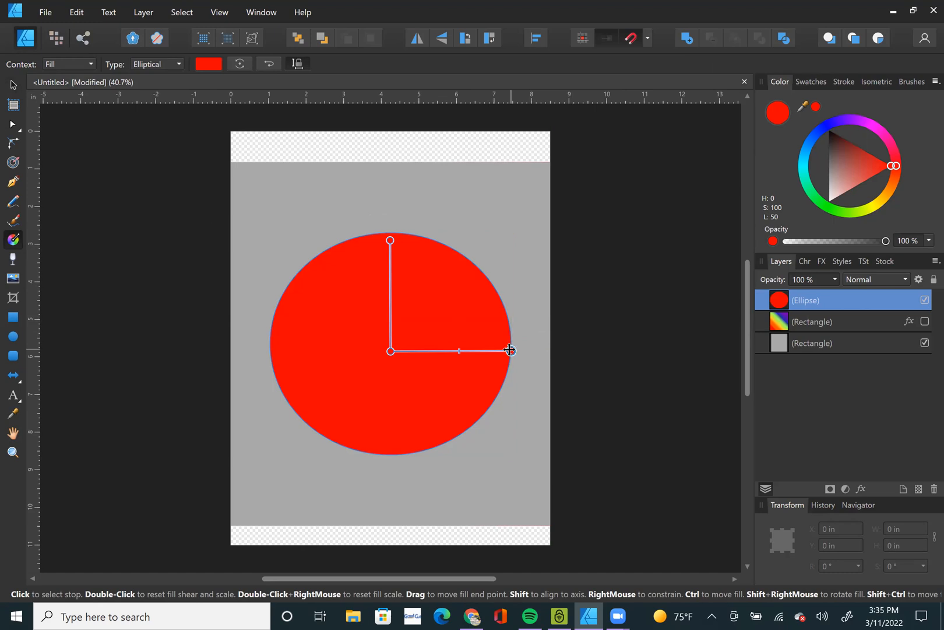
{"action": "left_click", "coordinate": [389, 349]}
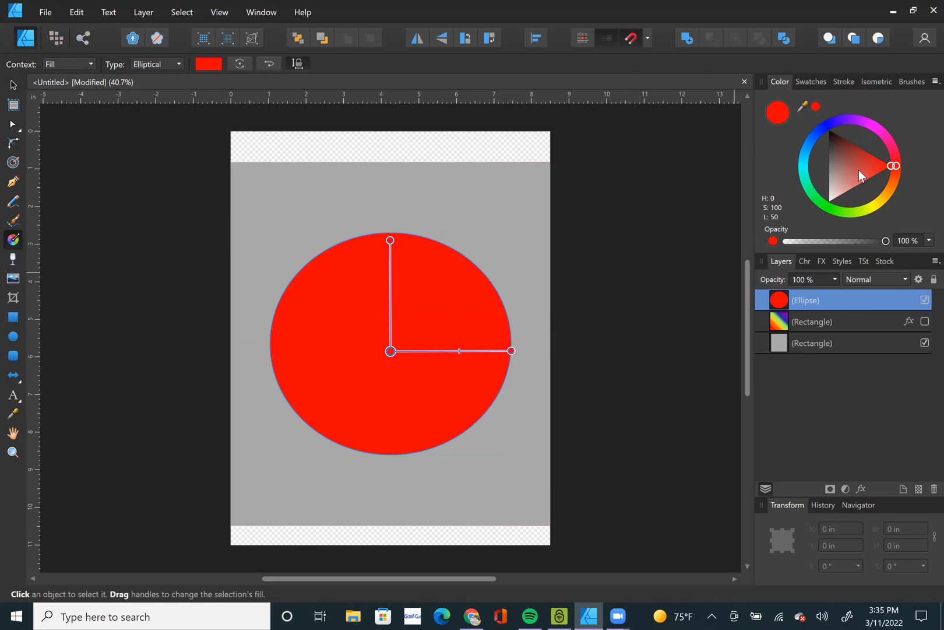
{"action": "left_click_drag", "start_coordinate": [858, 169], "coordinate": [828, 202]}
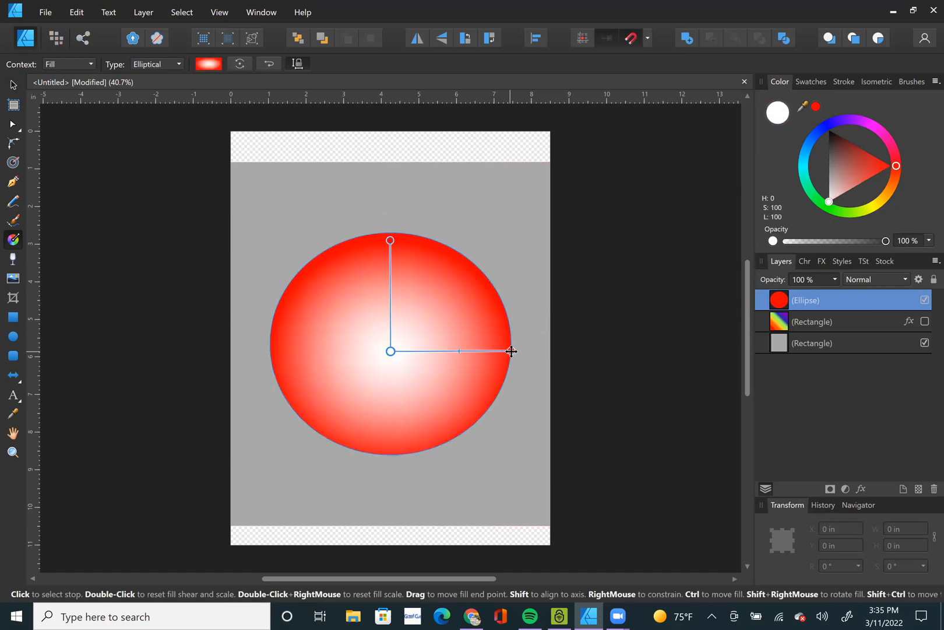
{"action": "mouse_move", "coordinate": [520, 351]}
{"action": "left_mouse_down"}
{"action": "mouse_move", "coordinate": [630, 351]}
{"action": "mouse_move", "coordinate": [472, 354]}
{"action": "mouse_move", "coordinate": [510, 350]}
{"action": "left_mouse_up"}
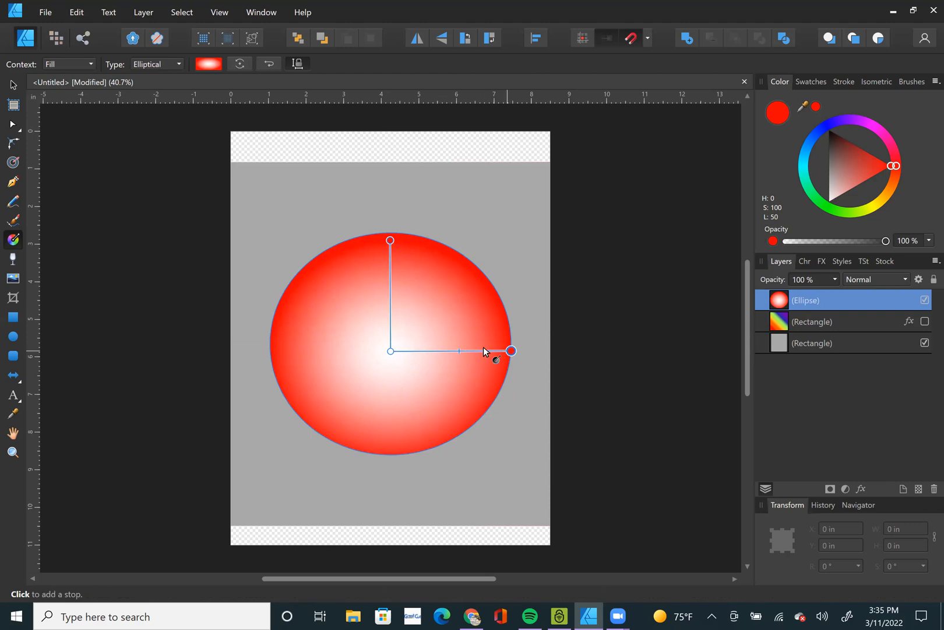
Turn off maintaining the fill aspect ratio and move the gradient's vertical axis end onto the ellipse's top edge.
{"action": "left_click", "coordinate": [298, 64]}
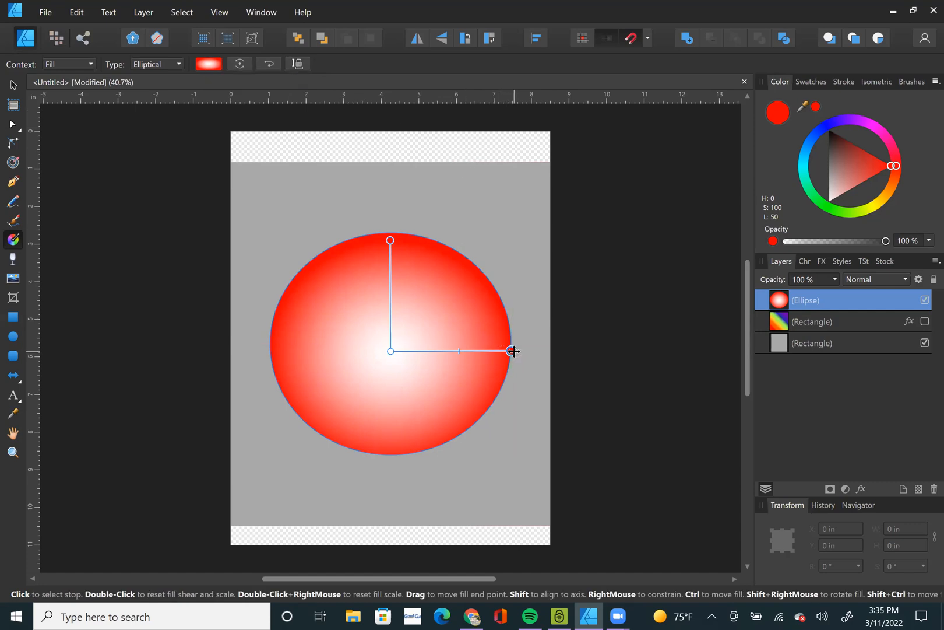
{"action": "left_click_drag", "start_coordinate": [511, 350], "coordinate": [464, 351]}
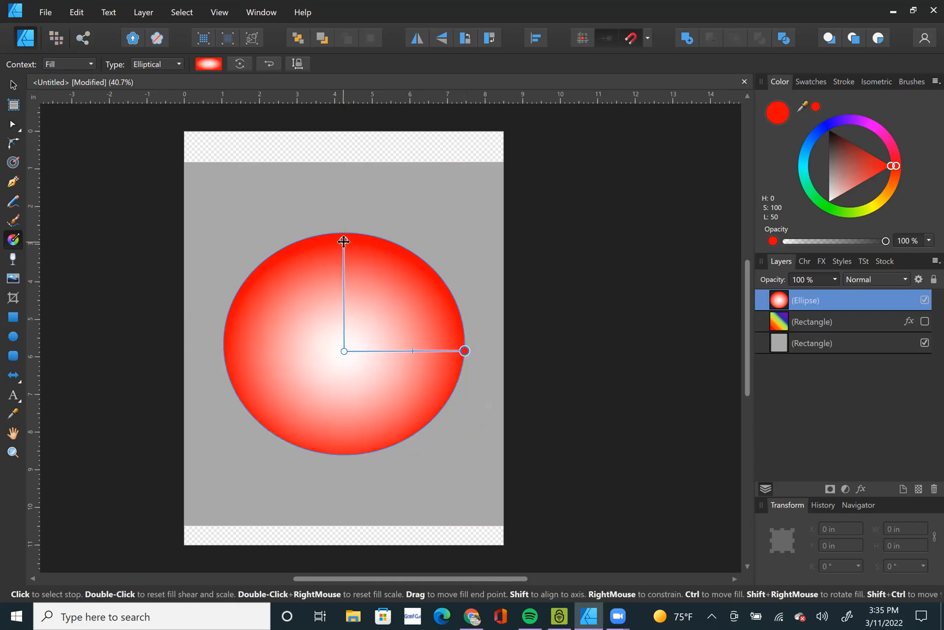
{"action": "mouse_move", "coordinate": [344, 236]}
{"action": "left_mouse_down"}
{"action": "mouse_move", "coordinate": [352, 173]}
{"action": "mouse_move", "coordinate": [343, 304]}
{"action": "mouse_move", "coordinate": [344, 232]}
{"action": "left_mouse_up"}
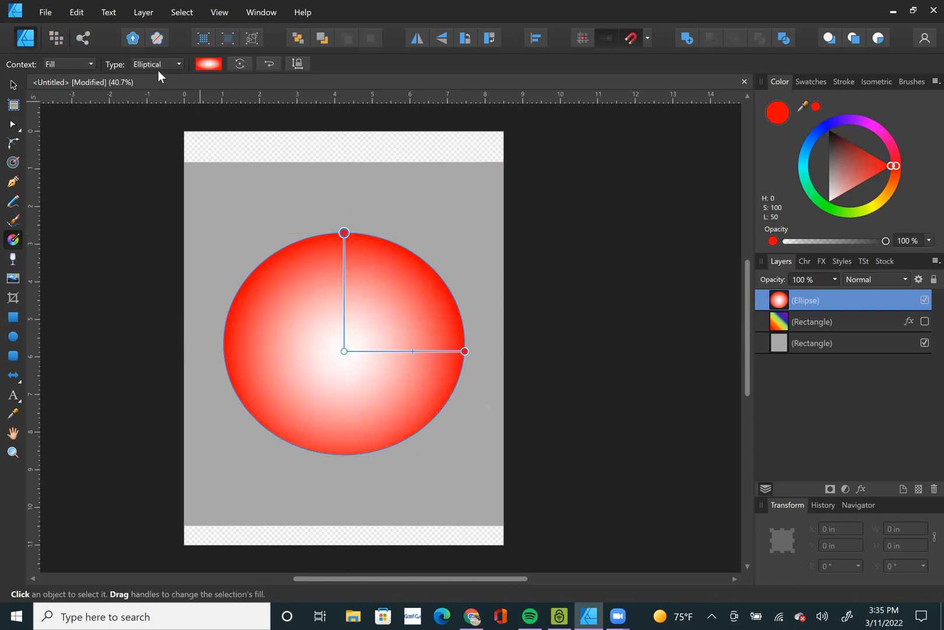
Change the ellipse's fill to Radial, swing the gradient's red end below the ellipse and return it to the right edge.
{"action": "left_click", "coordinate": [159, 65]}
{"action": "left_click", "coordinate": [154, 140]}
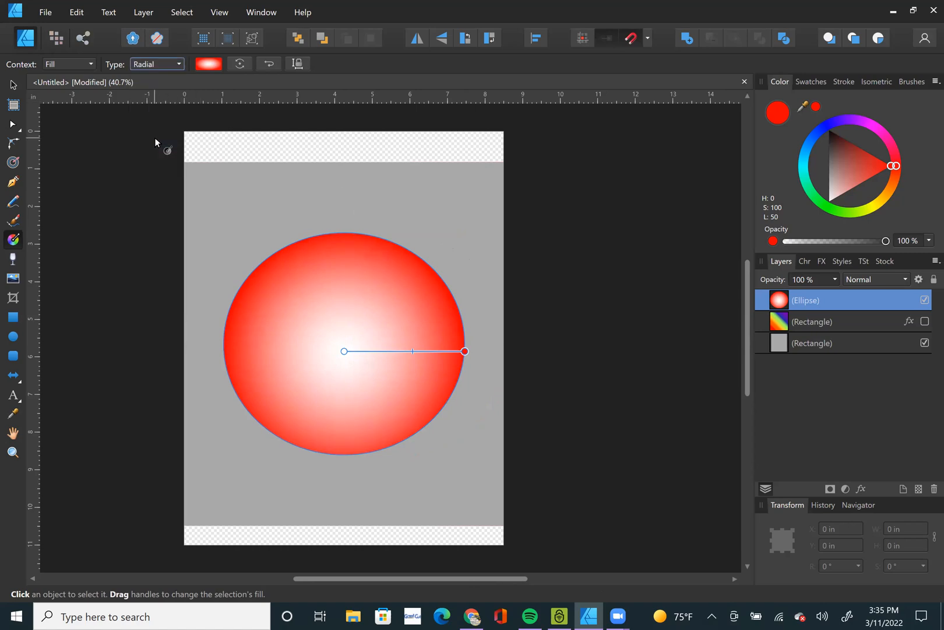
{"action": "left_click_drag", "start_coordinate": [464, 351], "coordinate": [345, 477]}
{"action": "left_click_drag", "start_coordinate": [405, 478], "coordinate": [466, 352]}
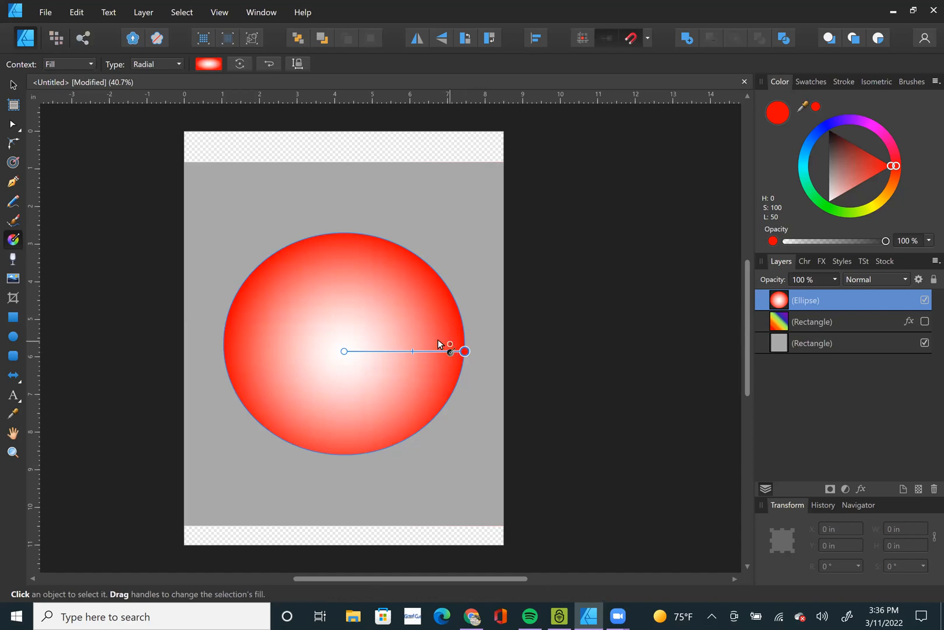
{"action": "mouse_move", "coordinate": [465, 352]}
{"action": "left_mouse_down"}
{"action": "mouse_move", "coordinate": [400, 357]}
{"action": "mouse_move", "coordinate": [472, 358]}
{"action": "mouse_move", "coordinate": [465, 354]}
{"action": "left_mouse_up"}
Change the fill to Elliptical, then shorten its horizontal axis and extend its vertical axis well above the ellipse to form a tall highlight.
{"action": "left_click", "coordinate": [161, 67]}
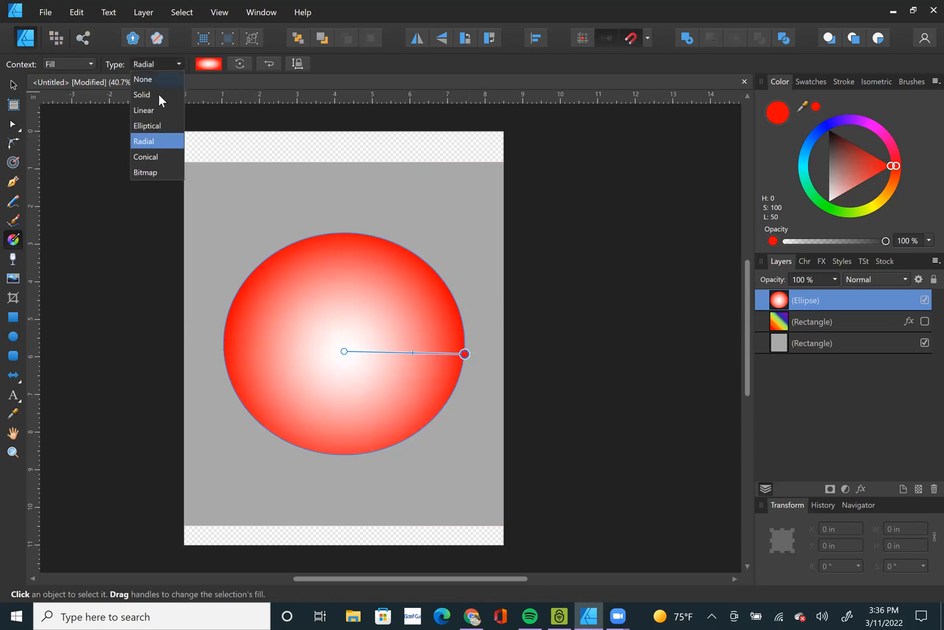
{"action": "left_click", "coordinate": [158, 126]}
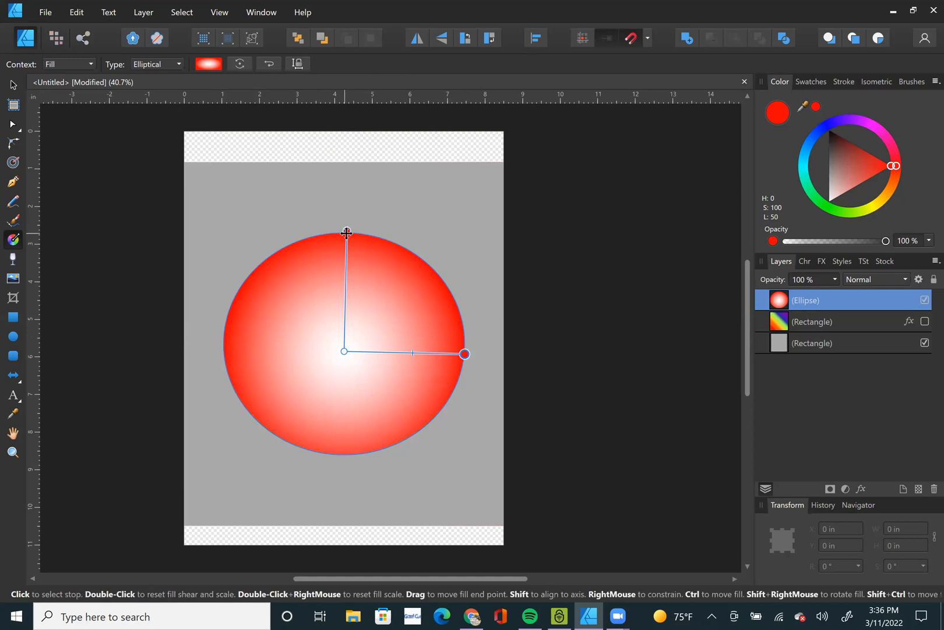
{"action": "left_click_drag", "start_coordinate": [464, 353], "coordinate": [413, 352]}
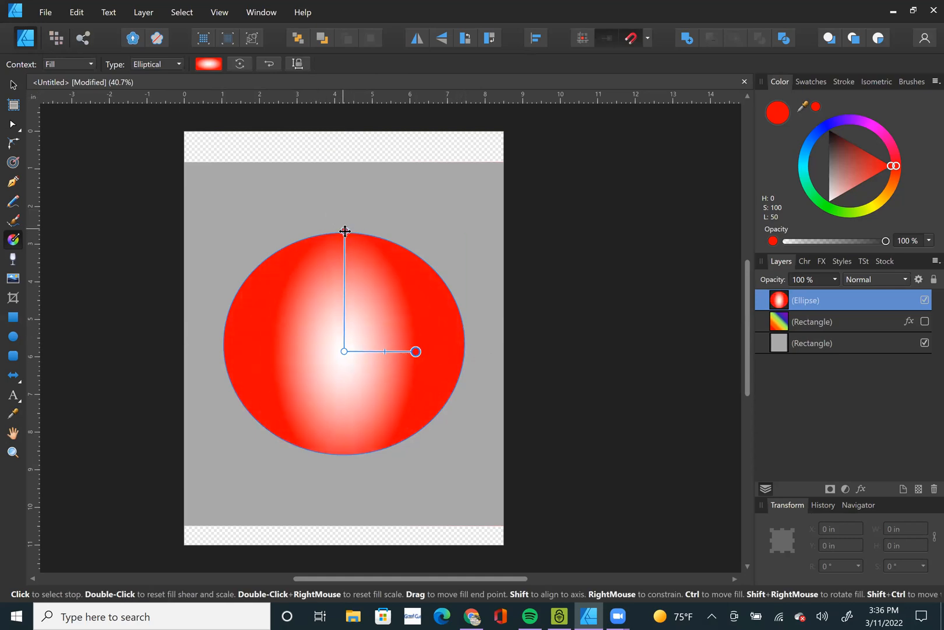
{"action": "left_click_drag", "start_coordinate": [346, 222], "coordinate": [344, 162]}
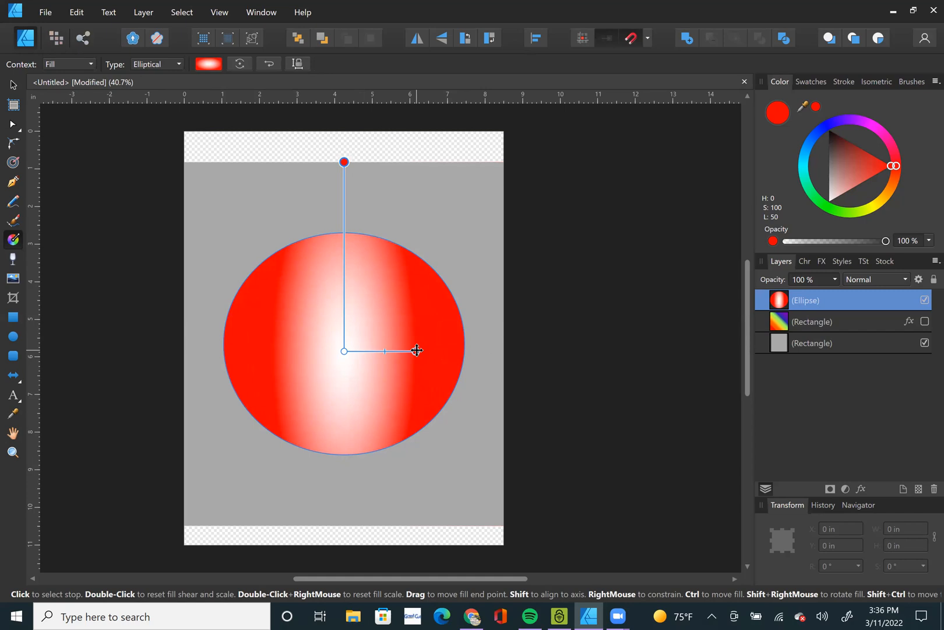
{"action": "left_click_drag", "start_coordinate": [418, 352], "coordinate": [375, 350]}
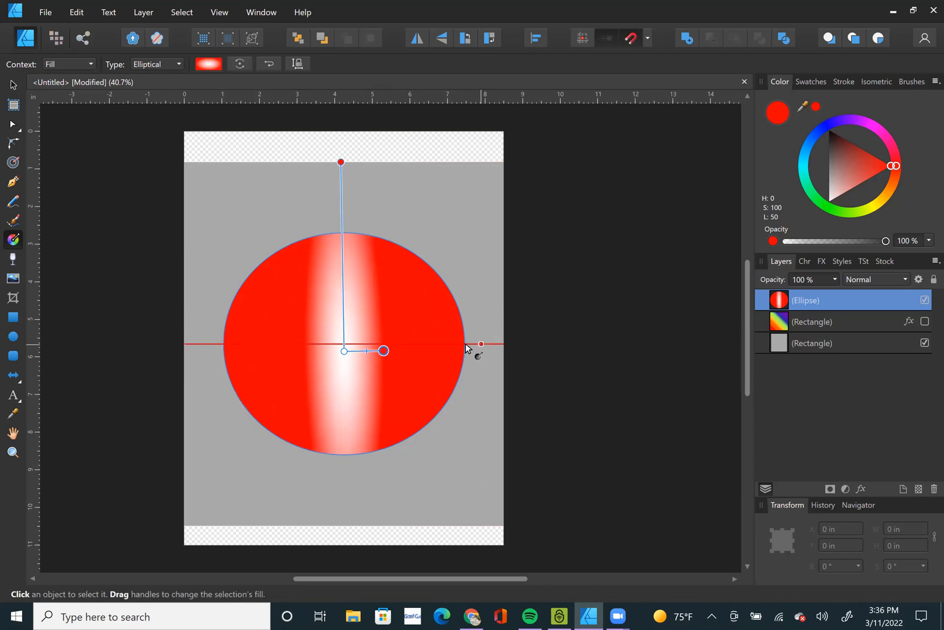
{"action": "left_click_drag", "start_coordinate": [383, 350], "coordinate": [427, 352]}
Change the ellipse's fill to Conical, enlarge the gradient ring slightly, and recolour its white stop blue (H 244, S 100, L 50).
{"action": "left_click", "coordinate": [142, 64]}
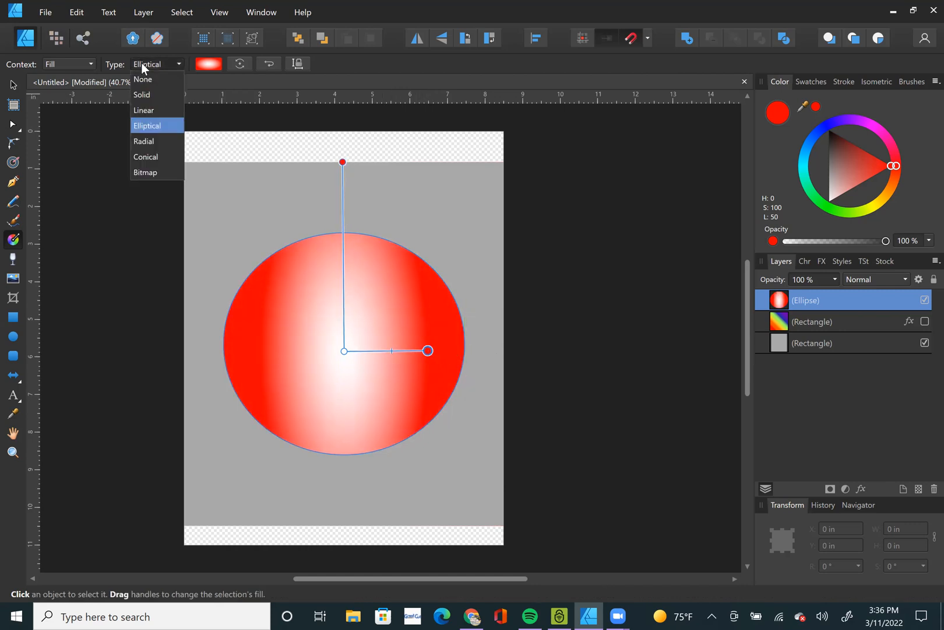
{"action": "left_click", "coordinate": [149, 158]}
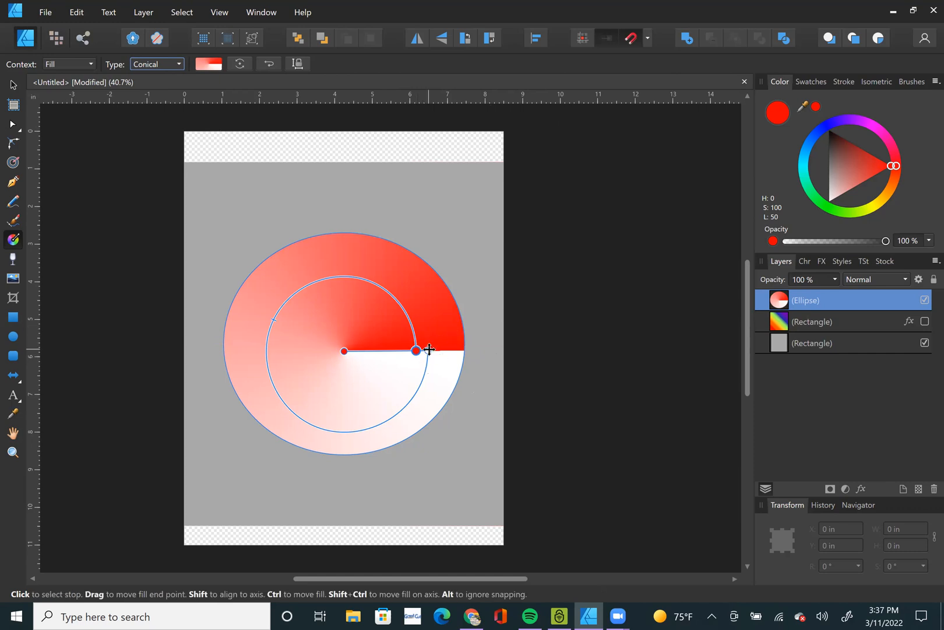
{"action": "mouse_move", "coordinate": [439, 349]}
{"action": "left_mouse_down"}
{"action": "mouse_move", "coordinate": [513, 343]}
{"action": "mouse_move", "coordinate": [435, 349]}
{"action": "left_mouse_up"}
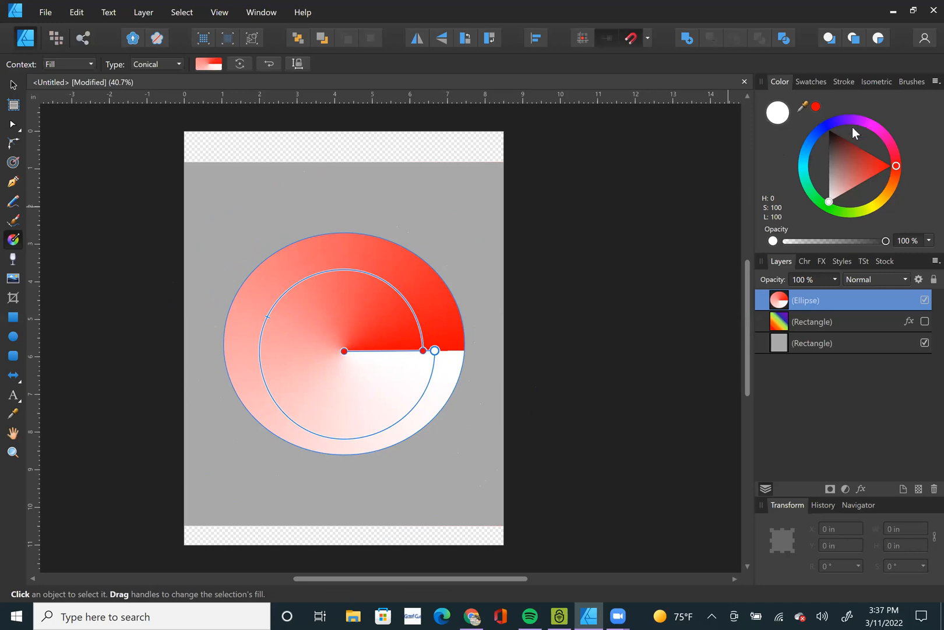
{"action": "left_click", "coordinate": [829, 124]}
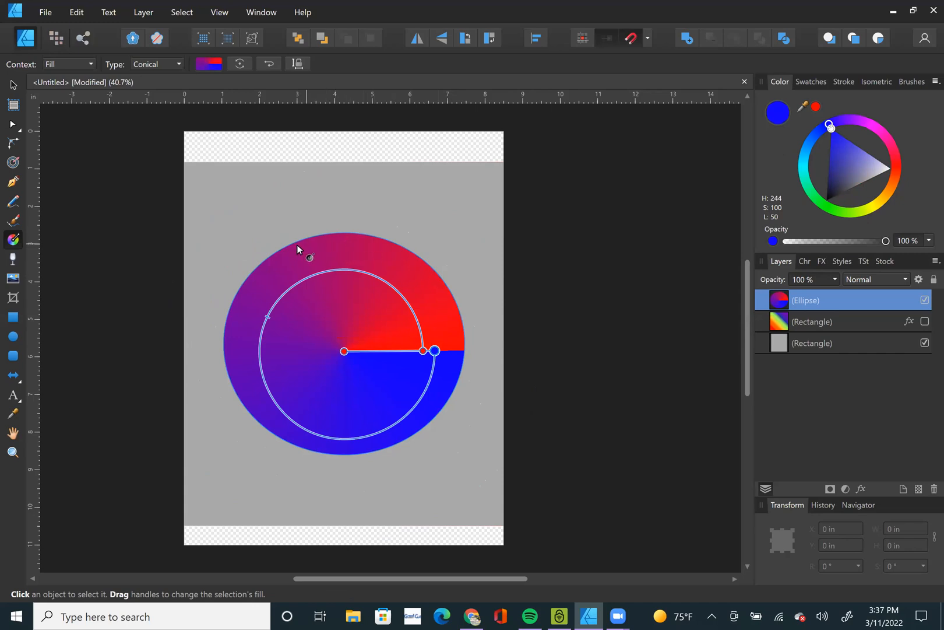
Darken the conical gradient's red stop to H 0, S 100, L 38 and move the gradient's centre slightly up and right.
{"action": "left_click_drag", "start_coordinate": [257, 268], "coordinate": [247, 287]}
{"action": "key", "text": "ctrl+z"}
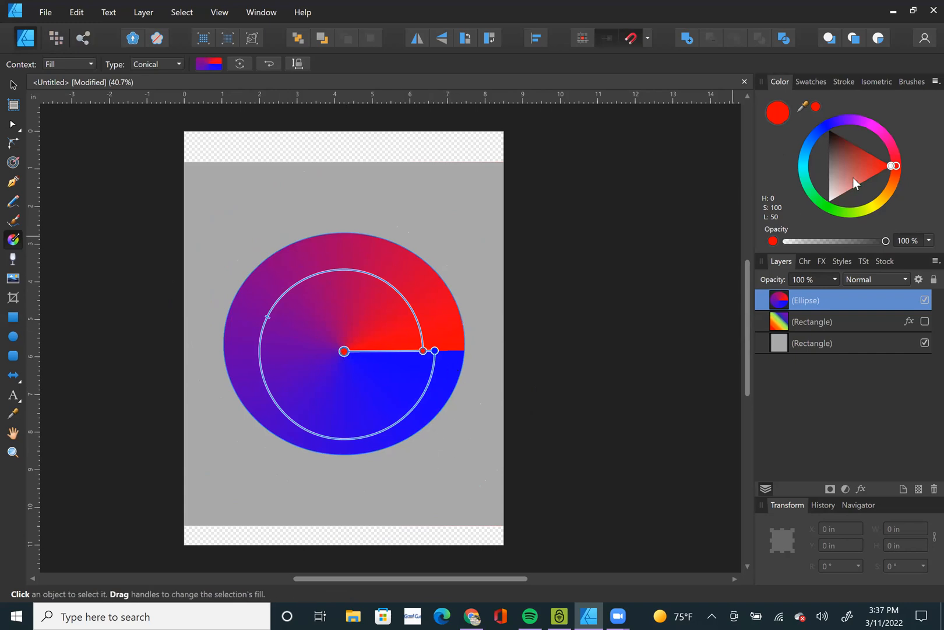
{"action": "mouse_move", "coordinate": [860, 163]}
{"action": "left_mouse_down"}
{"action": "mouse_move", "coordinate": [792, 267]}
{"action": "mouse_move", "coordinate": [877, 147]}
{"action": "mouse_move", "coordinate": [877, 156]}
{"action": "left_mouse_up"}
{"action": "mouse_move", "coordinate": [339, 351]}
{"action": "left_mouse_down"}
{"action": "mouse_move", "coordinate": [402, 351]}
{"action": "mouse_move", "coordinate": [283, 348]}
{"action": "mouse_move", "coordinate": [288, 386]}
{"action": "mouse_move", "coordinate": [314, 354]}
{"action": "mouse_move", "coordinate": [356, 342]}
{"action": "left_mouse_up"}
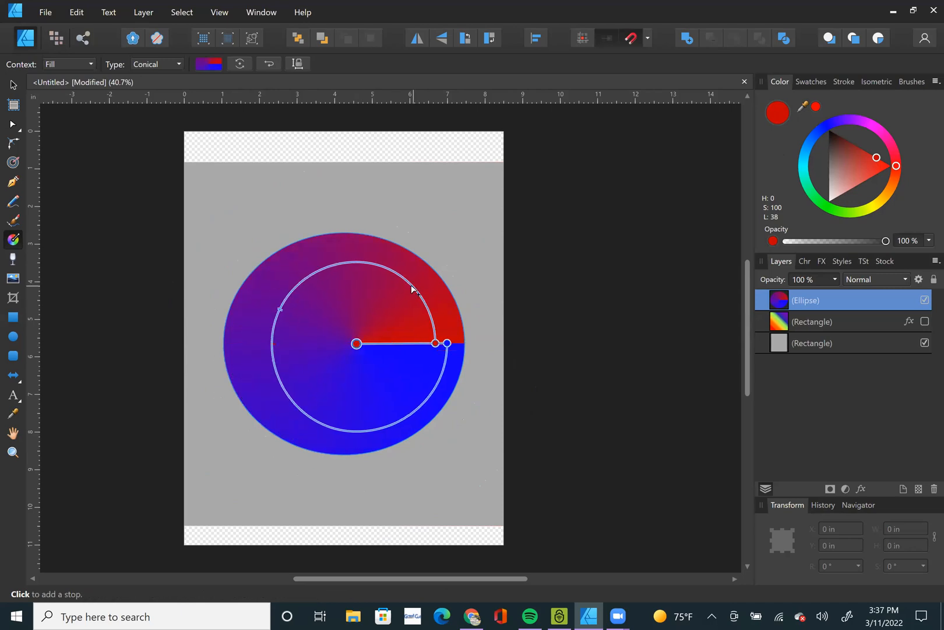
Add a pinkish-red stop (H 338, S 97, L 42) at the conical ring's upper right and a muted purple stop at its upper left.
{"action": "left_click", "coordinate": [403, 276]}
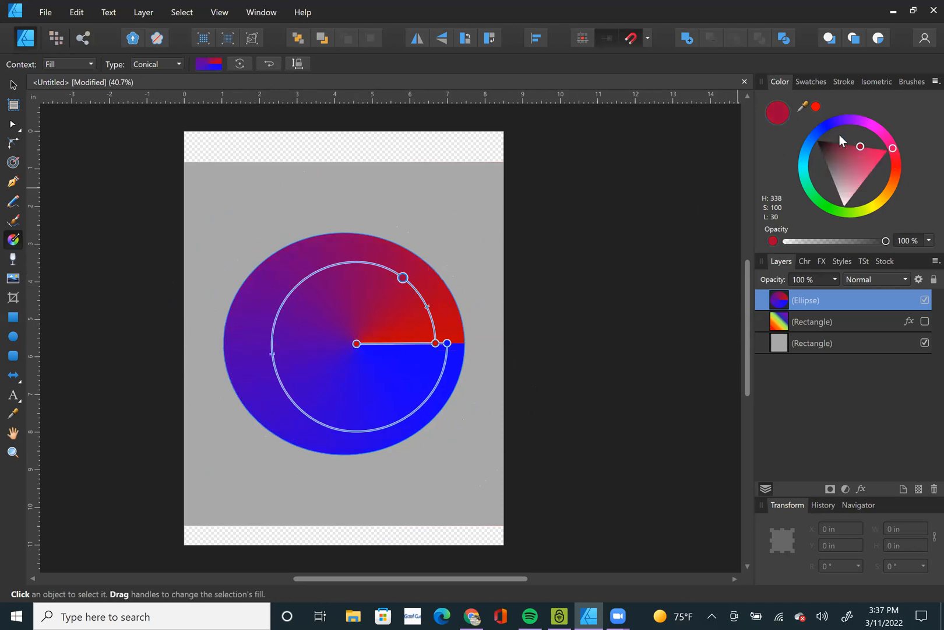
{"action": "left_click_drag", "start_coordinate": [858, 149], "coordinate": [868, 151]}
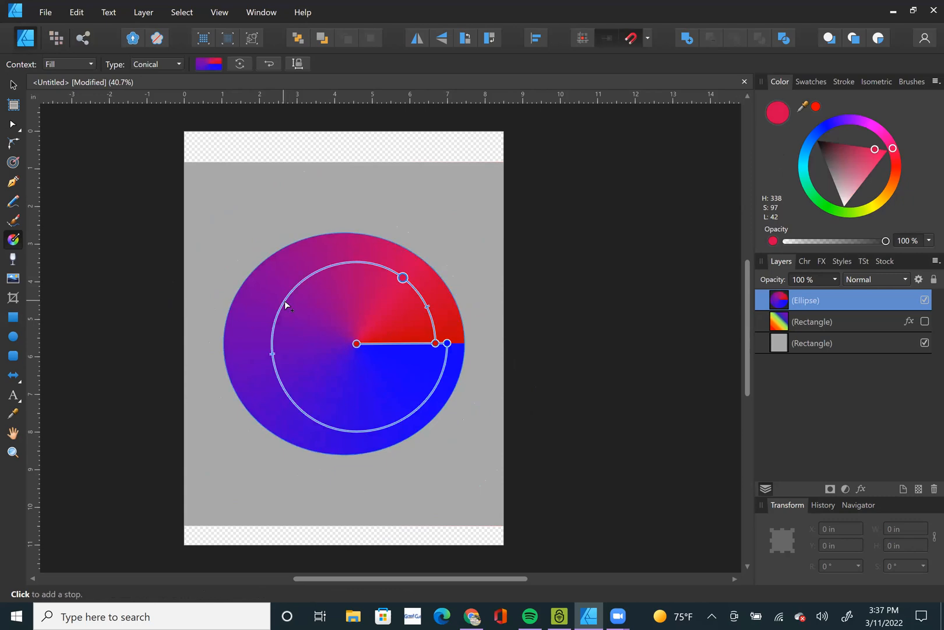
{"action": "left_click", "coordinate": [284, 301]}
{"action": "left_click_drag", "start_coordinate": [839, 161], "coordinate": [843, 168]}
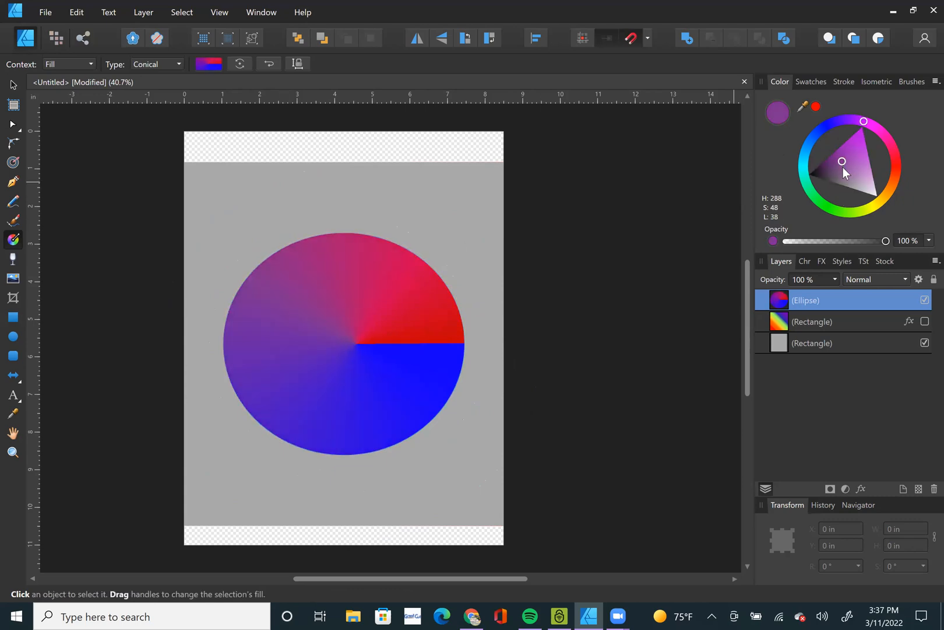
Add a light blue stop at the conical ring's lower left and a dark blue stop (H 238, S 72, L 29) at its lower right.
{"action": "left_click", "coordinate": [316, 421]}
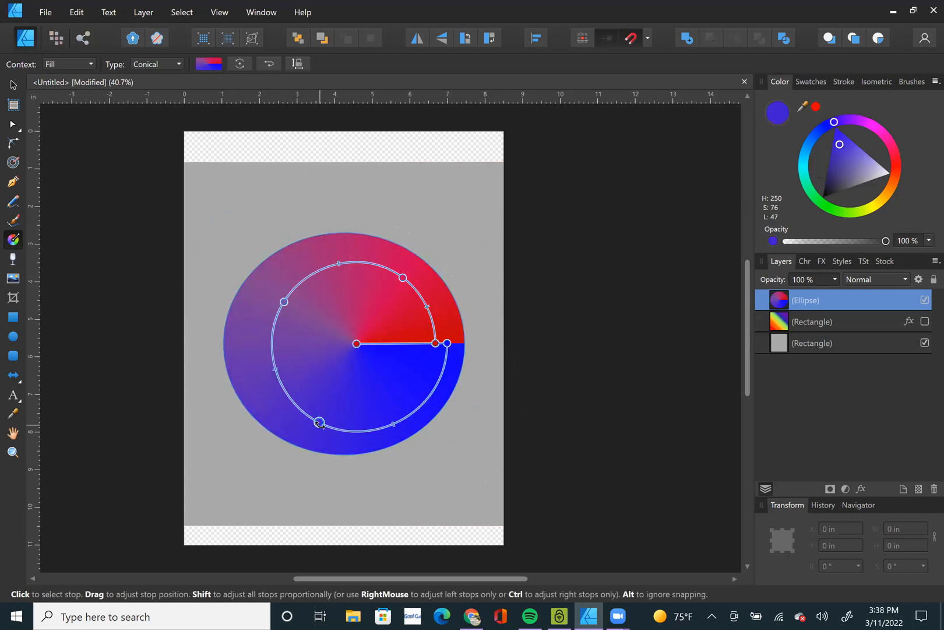
{"action": "mouse_move", "coordinate": [835, 164]}
{"action": "left_mouse_down"}
{"action": "mouse_move", "coordinate": [844, 157]}
{"action": "mouse_move", "coordinate": [860, 169]}
{"action": "mouse_move", "coordinate": [852, 184]}
{"action": "mouse_move", "coordinate": [830, 175]}
{"action": "mouse_move", "coordinate": [828, 156]}
{"action": "mouse_move", "coordinate": [834, 169]}
{"action": "left_mouse_up"}
{"action": "left_click", "coordinate": [811, 147]}
{"action": "left_click", "coordinate": [427, 397]}
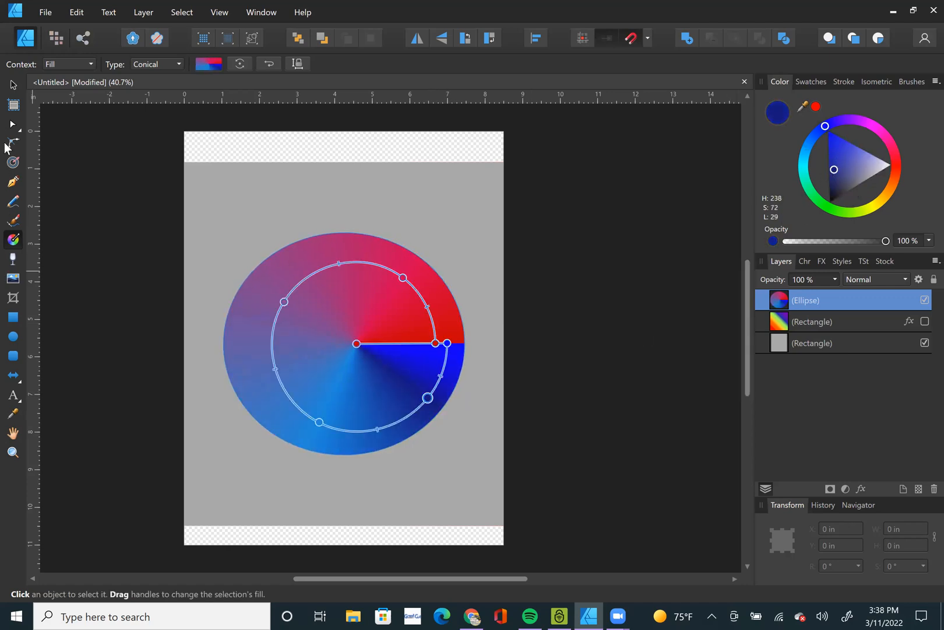
Move the conical gradient's centre to the middle of the ellipse.
{"action": "left_click", "coordinate": [13, 86]}
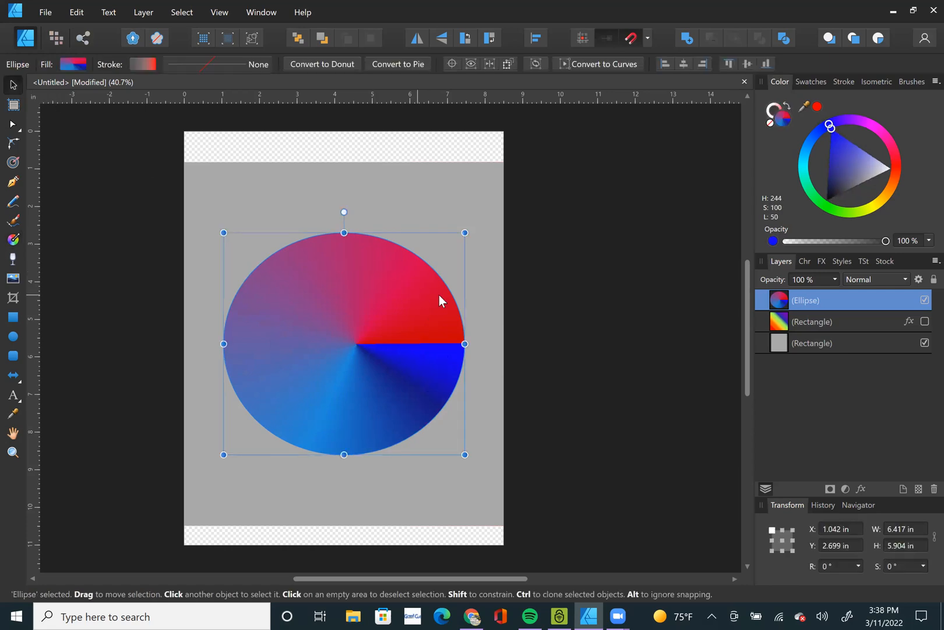
{"action": "left_click", "coordinate": [13, 240]}
{"action": "left_click", "coordinate": [344, 342]}
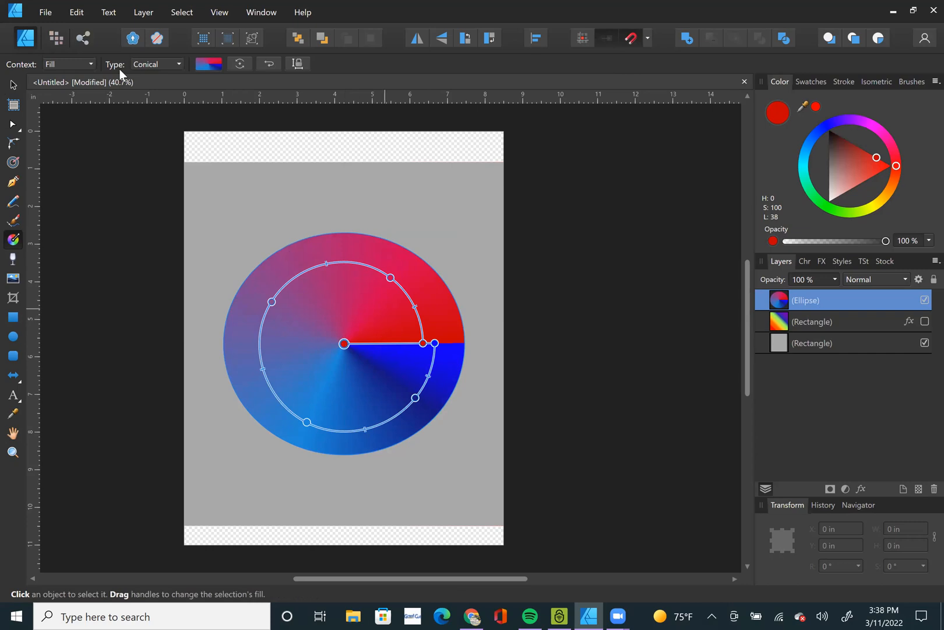
Move the conical gradient's centre slightly up and to the left of the ellipse's middle.
{"action": "left_click", "coordinate": [13, 85]}
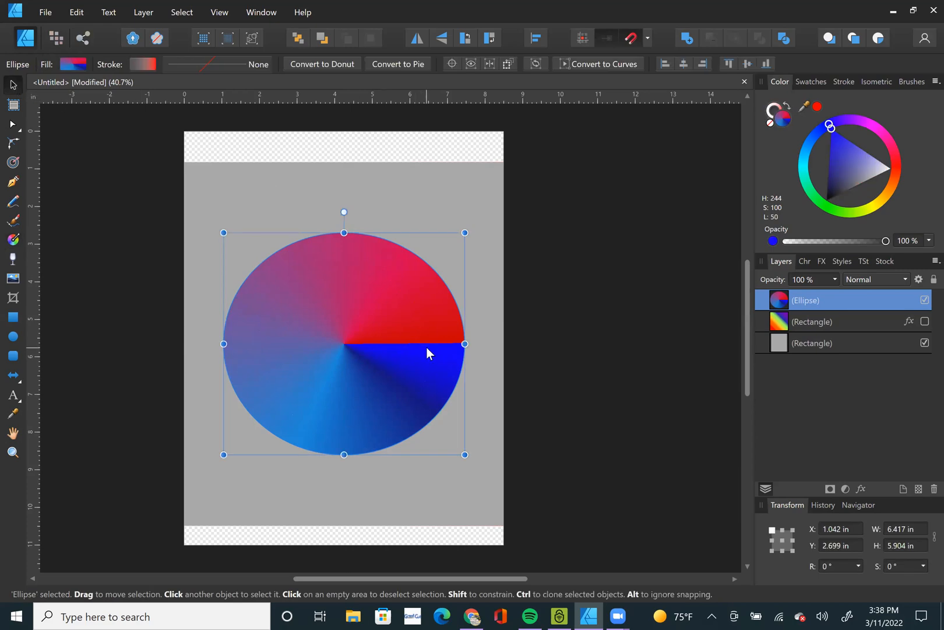
{"action": "left_click", "coordinate": [13, 239]}
{"action": "left_click_drag", "start_coordinate": [376, 344], "coordinate": [347, 338]}
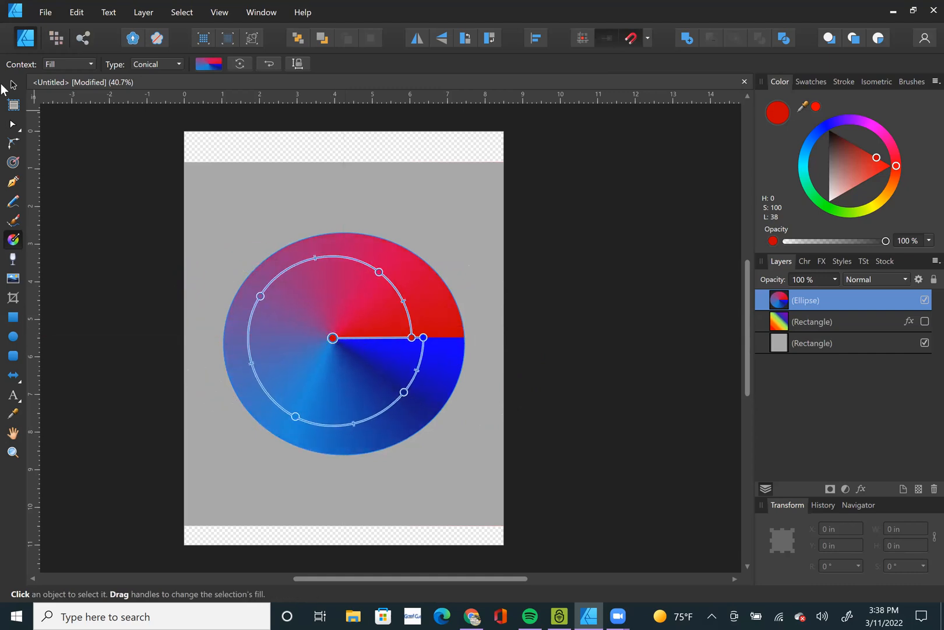
Delete the ellipse, then move the hidden rainbow-gradient rectangle to the middle of the page at about X 1.275 in, Y 2.475 in and deselect it.
{"action": "key", "text": "v"}
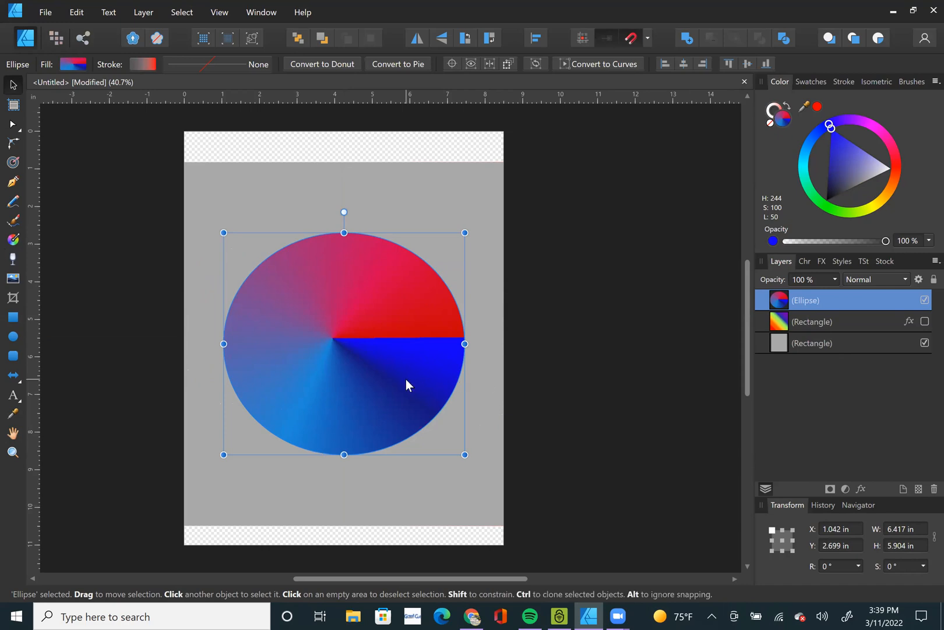
{"action": "key", "text": "Delete"}
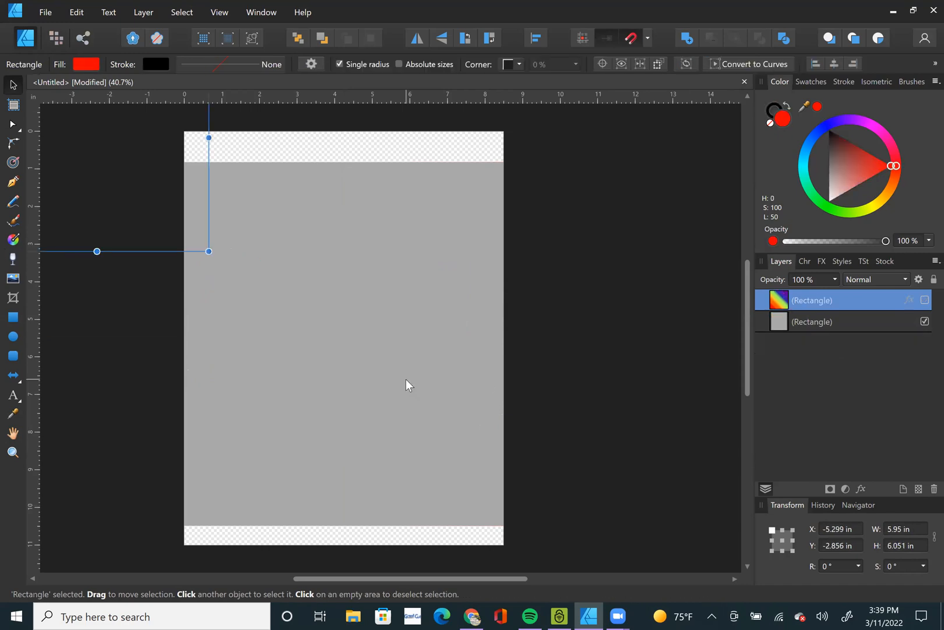
{"action": "left_click_drag", "start_coordinate": [119, 175], "coordinate": [340, 347]}
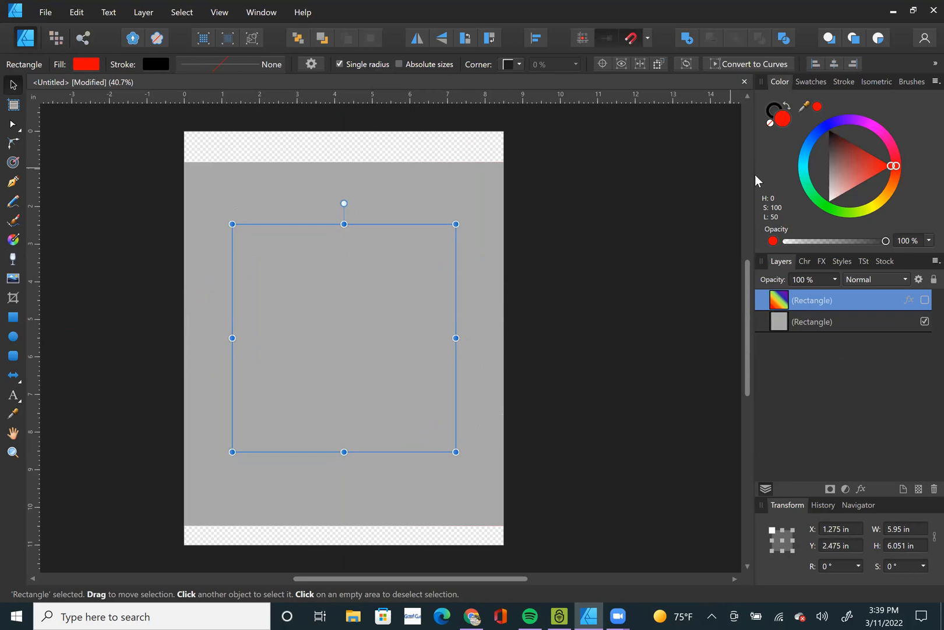
{"action": "left_click", "coordinate": [637, 343]}
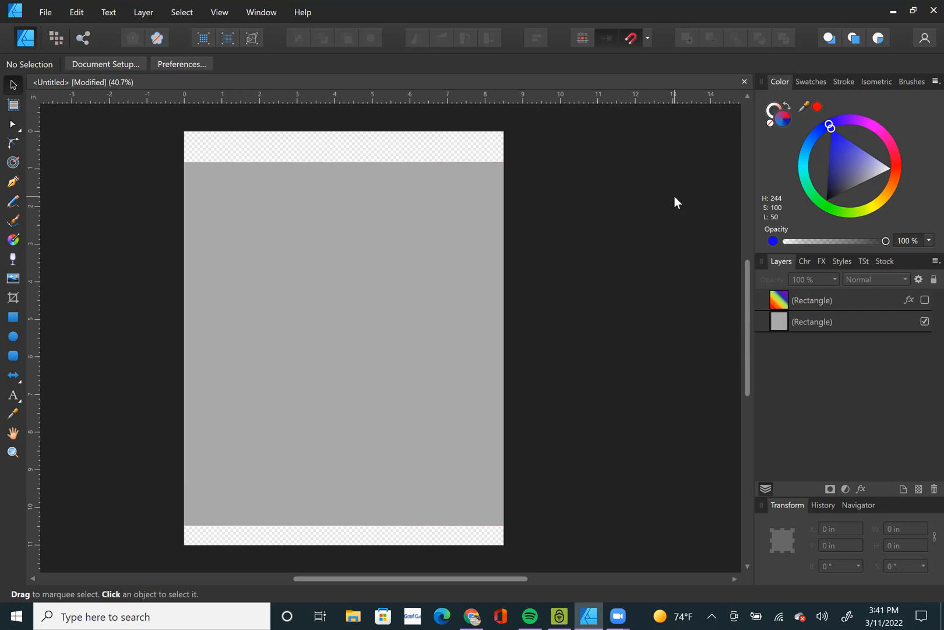
Switch to Chrome and run a Google image search for "photo".
{"action": "left_click", "coordinate": [475, 614]}
{"action": "left_click", "coordinate": [273, 36]}
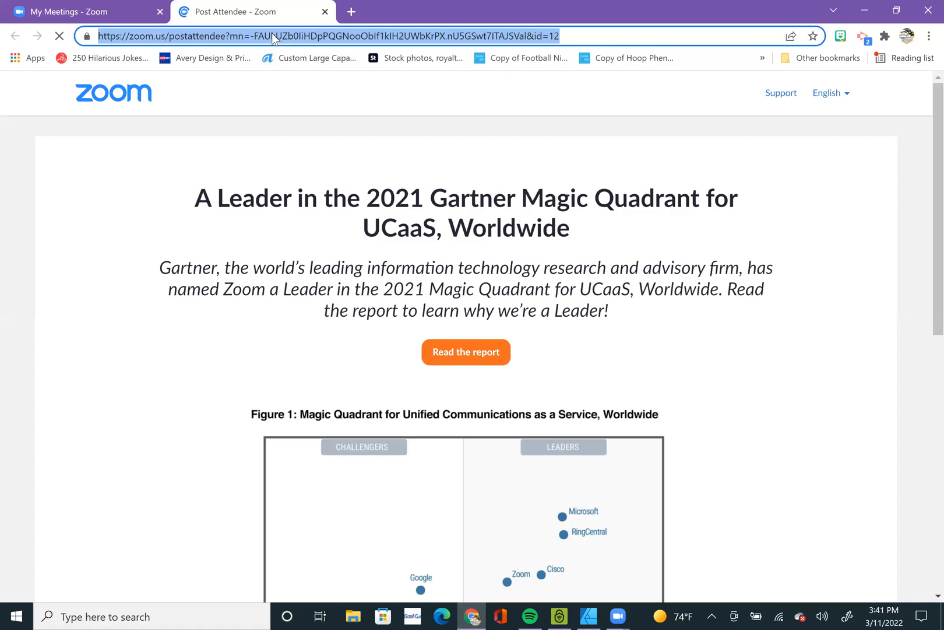
{"action": "type", "text": "photo"}
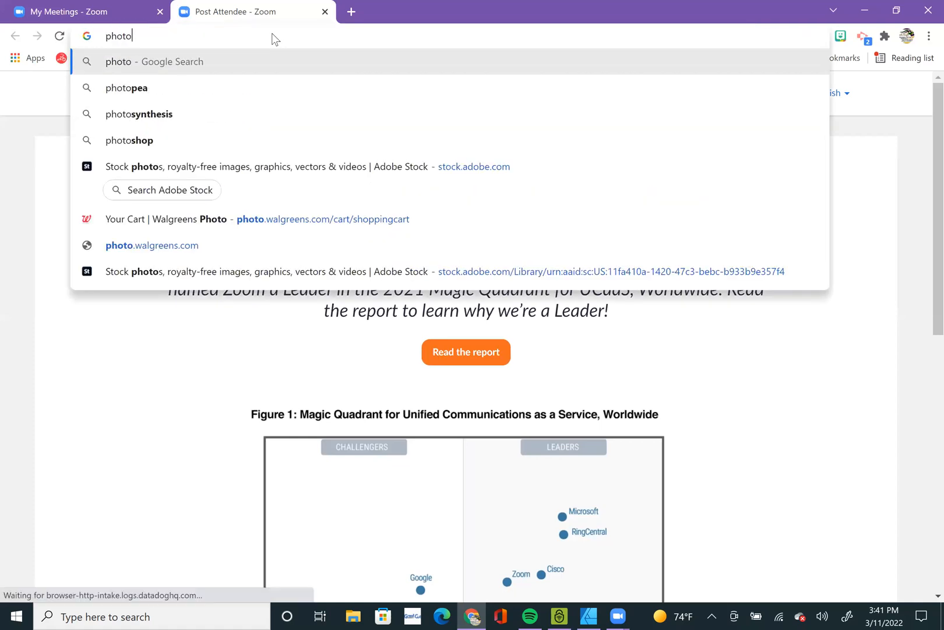
{"action": "key", "text": "Return"}
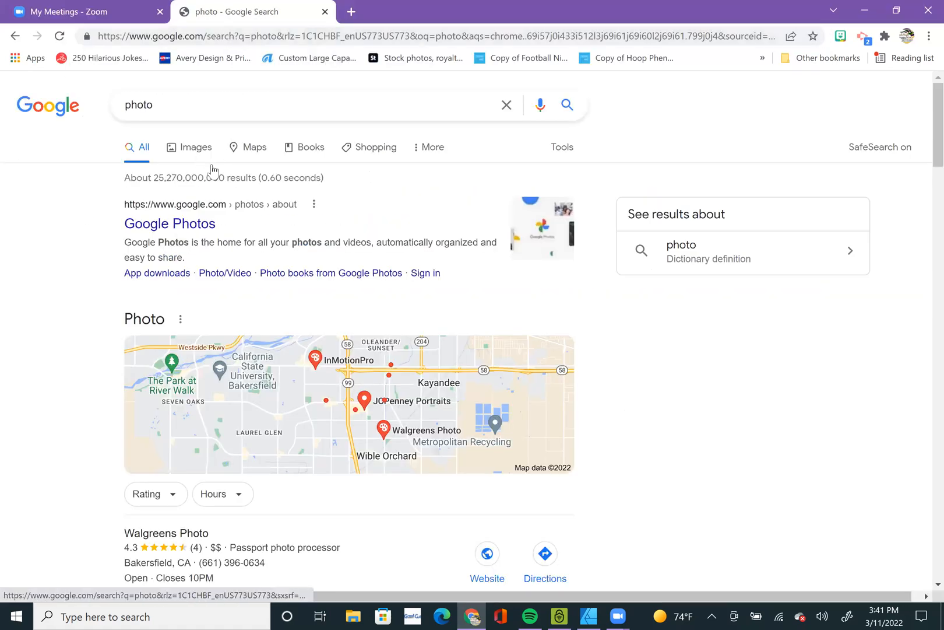
{"action": "left_click", "coordinate": [212, 168]}
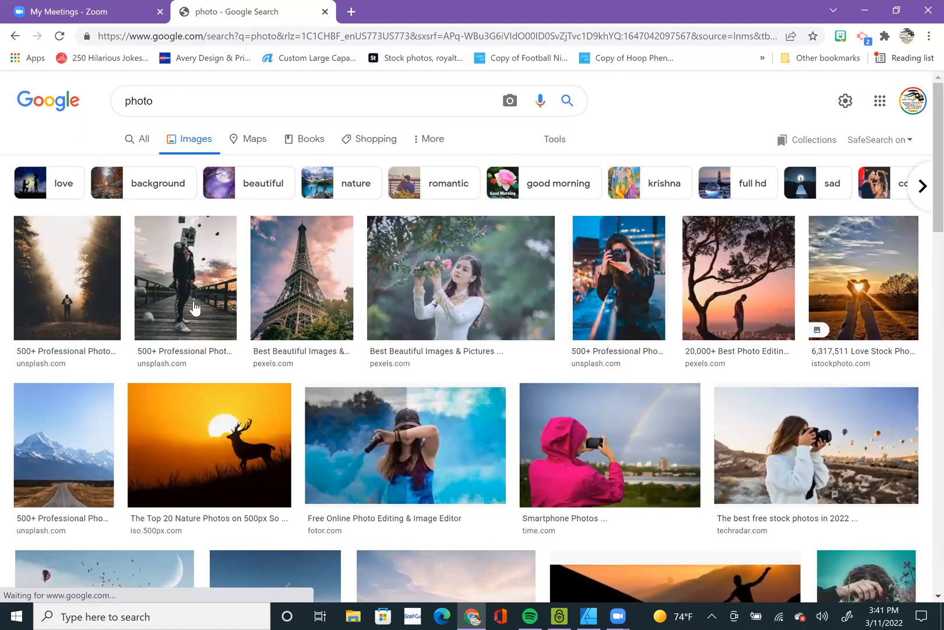
Copy the large preview of the masked figure on the wooden pier and paste it into the Affinity Designer document.
{"action": "left_click", "coordinate": [185, 284]}
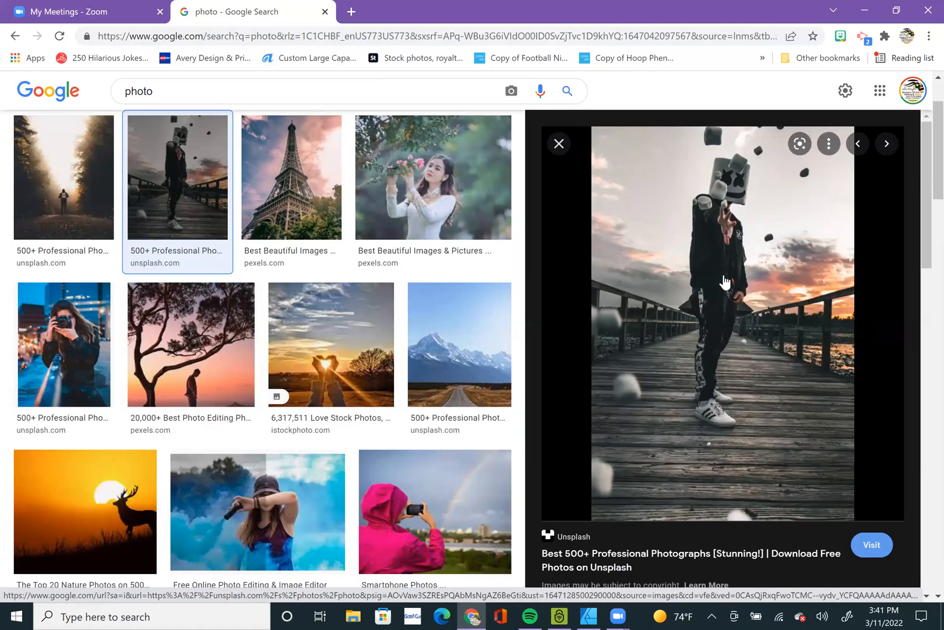
{"action": "right_click", "coordinate": [724, 282]}
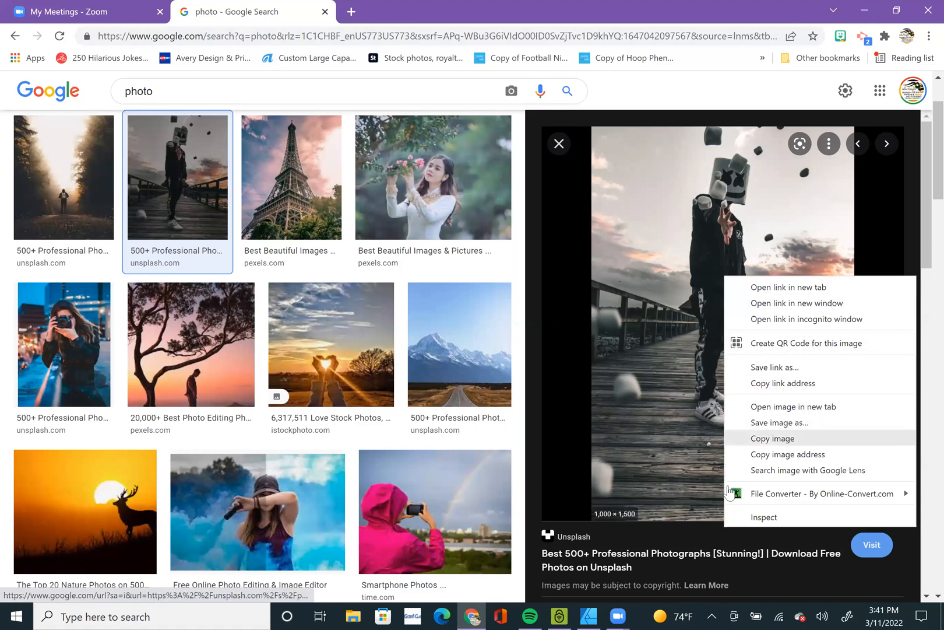
{"action": "left_click", "coordinate": [775, 438]}
{"action": "key", "text": "alt+Tab"}
{"action": "left_click", "coordinate": [461, 328]}
{"action": "key", "text": "ctrl+v"}
Inspect the pasted photo's pixels up close and move the photo to about X 2.583 in, Y 3.152 in.
{"action": "scroll", "coordinate": [403, 332], "scroll_direction": "up", "scroll_amount": 15}
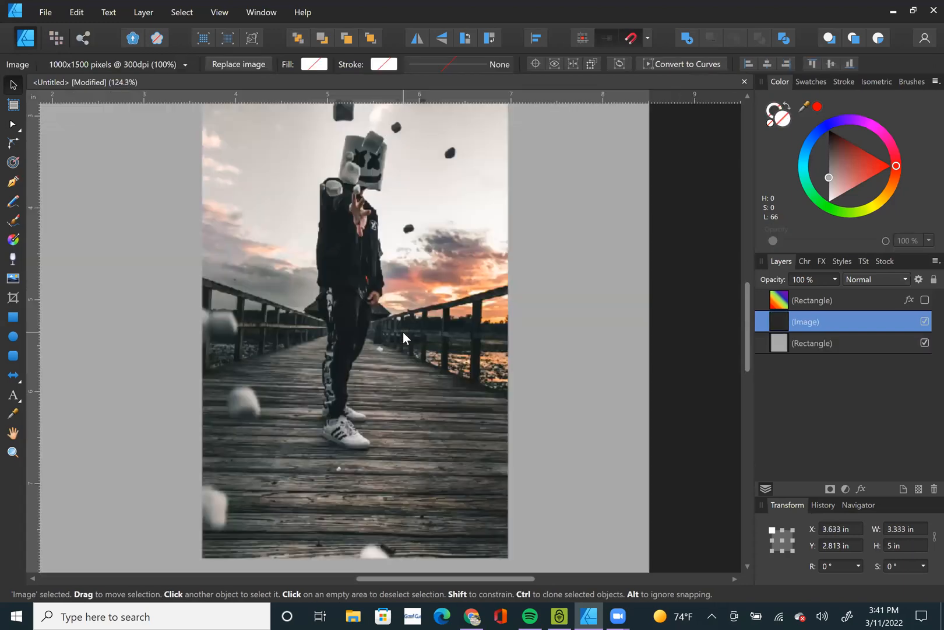
{"action": "scroll", "coordinate": [350, 310], "scroll_direction": "up", "scroll_amount": 6}
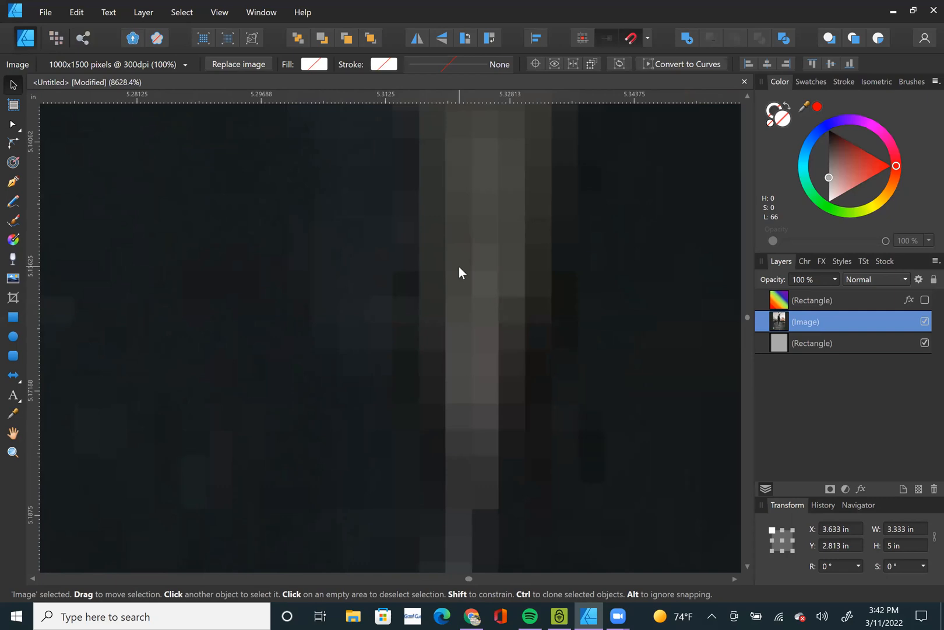
{"action": "scroll", "coordinate": [459, 266], "scroll_direction": "down", "scroll_amount": 10}
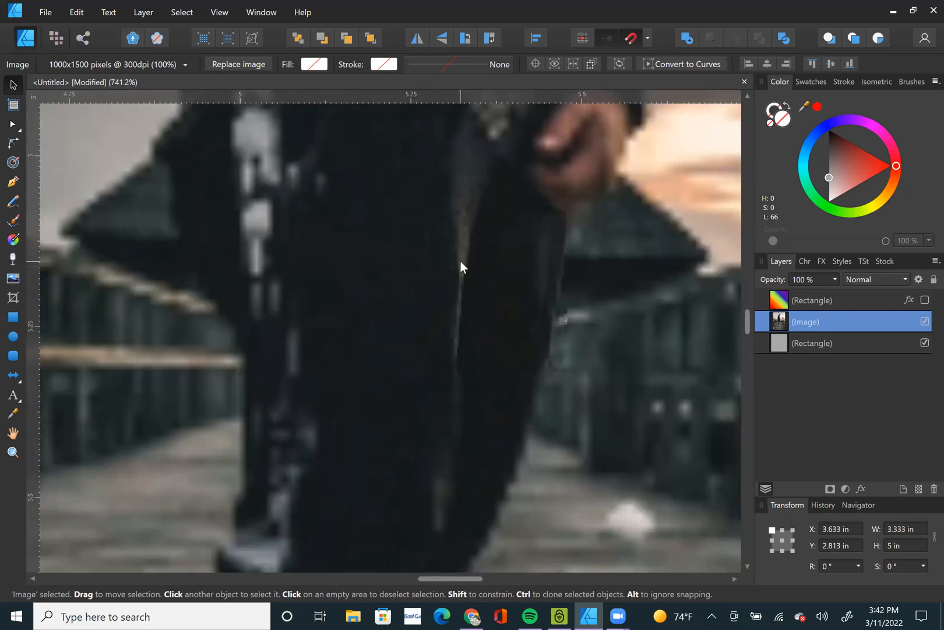
{"action": "scroll", "coordinate": [460, 266], "scroll_direction": "down", "scroll_amount": 10}
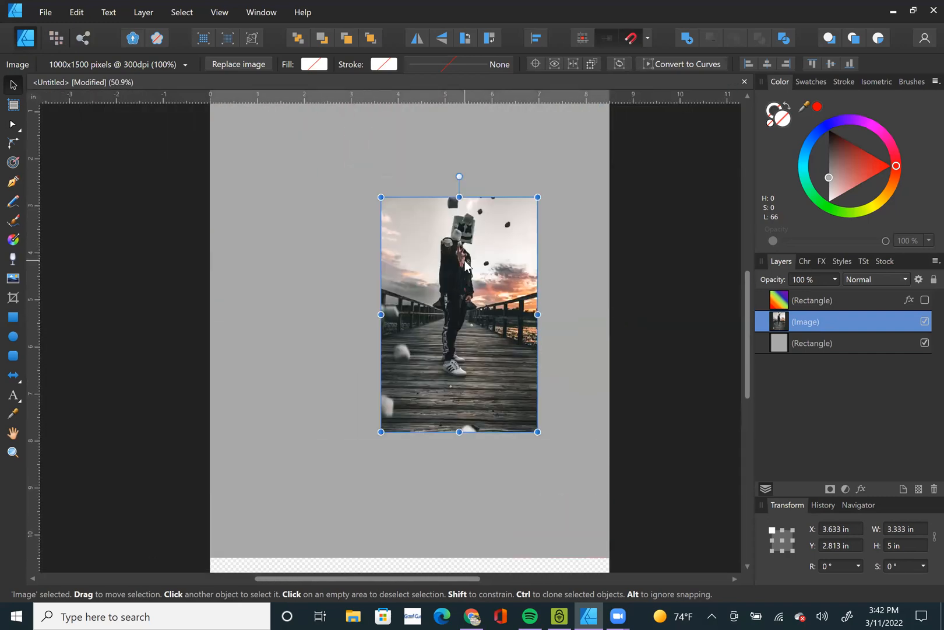
{"action": "left_click_drag", "start_coordinate": [463, 260], "coordinate": [411, 278]}
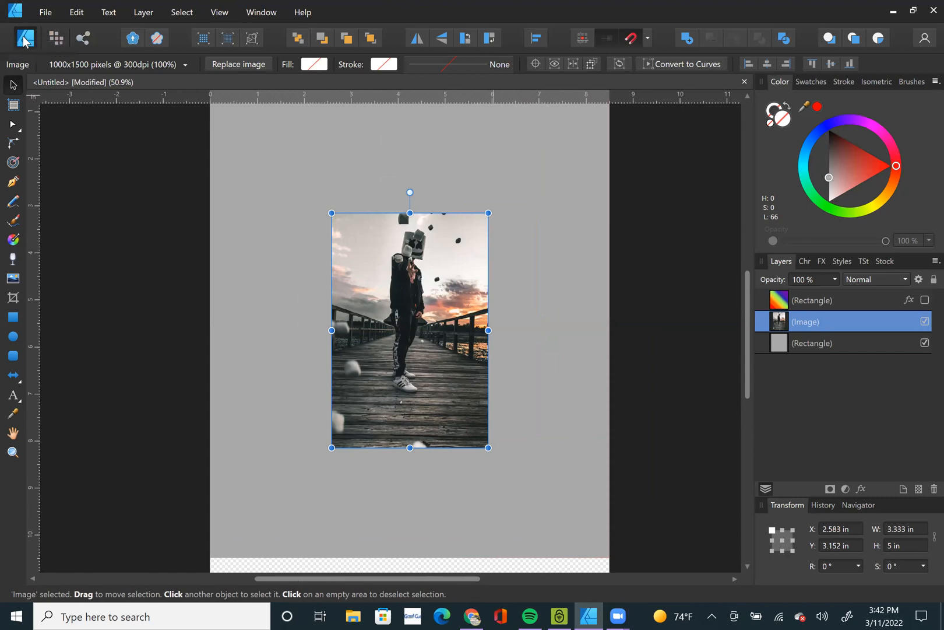
Switch to the Pixel Persona and select the pasted pier photo.
{"action": "left_click", "coordinate": [60, 36]}
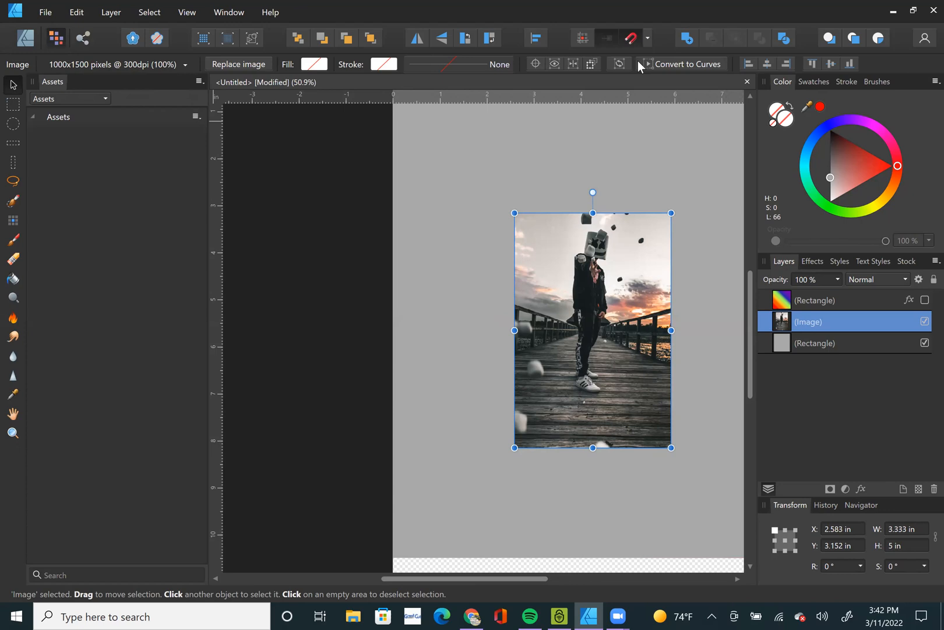
{"action": "left_click", "coordinate": [310, 163]}
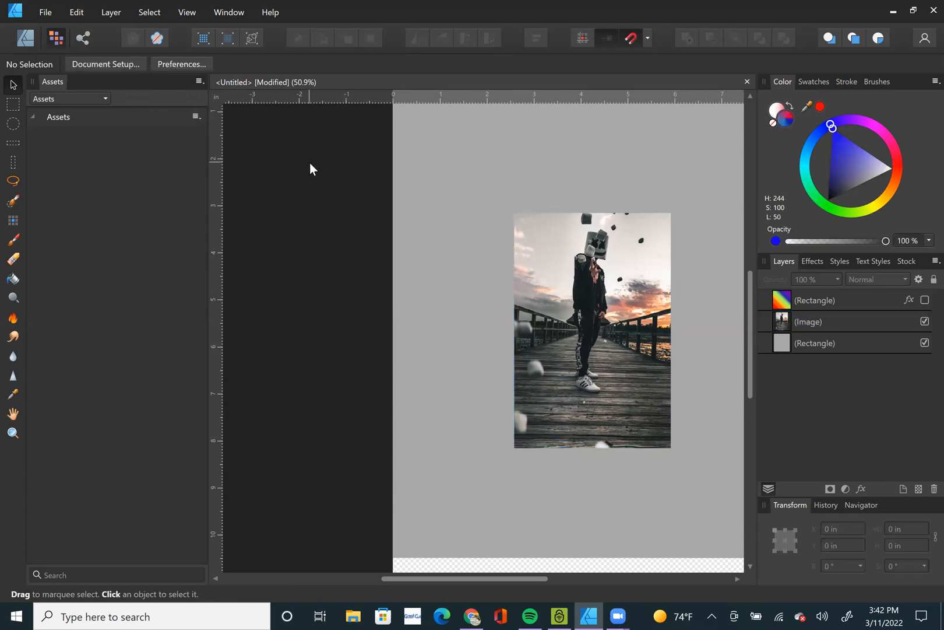
{"action": "left_click", "coordinate": [687, 206]}
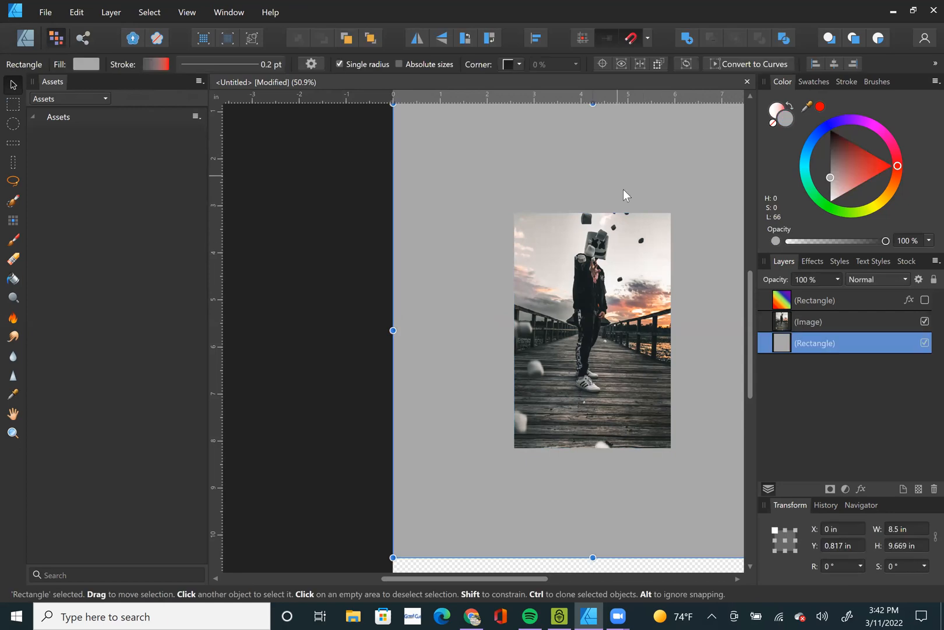
{"action": "left_click", "coordinate": [629, 308]}
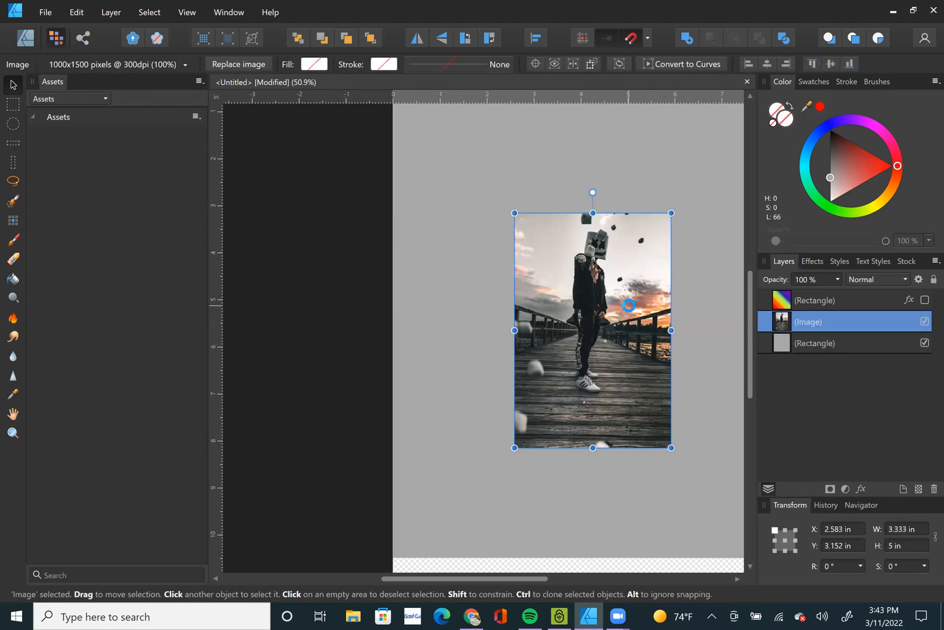
Delete the pasted pier photo from the page.
{"action": "key", "text": "ctrl+o"}
{"action": "left_click", "coordinate": [415, 10]}
{"action": "key", "text": "Delete"}
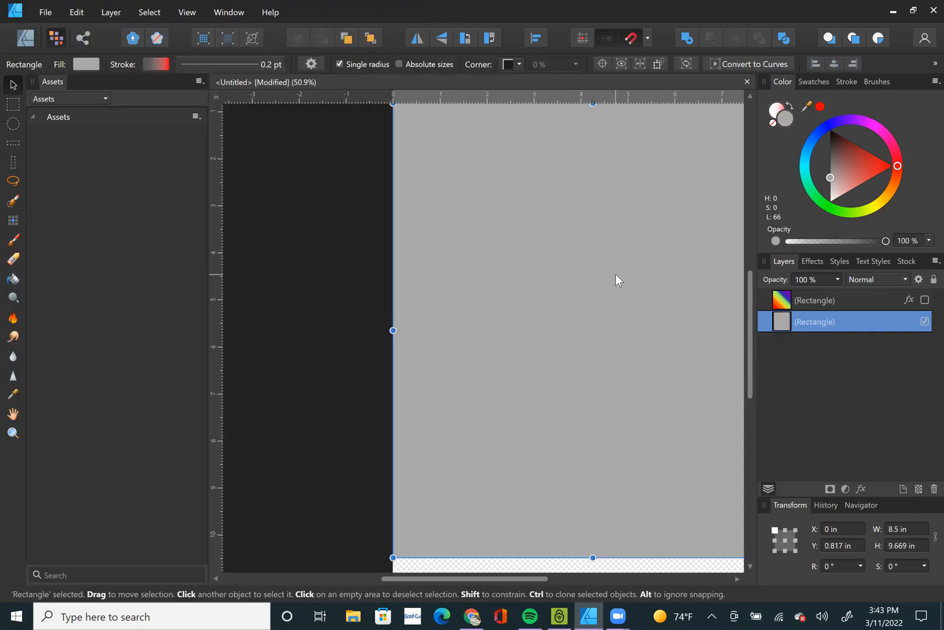
Look at the photo results in Chrome, return to Affinity Designer and switch back to the Designer Persona.
{"action": "left_click", "coordinate": [472, 616]}
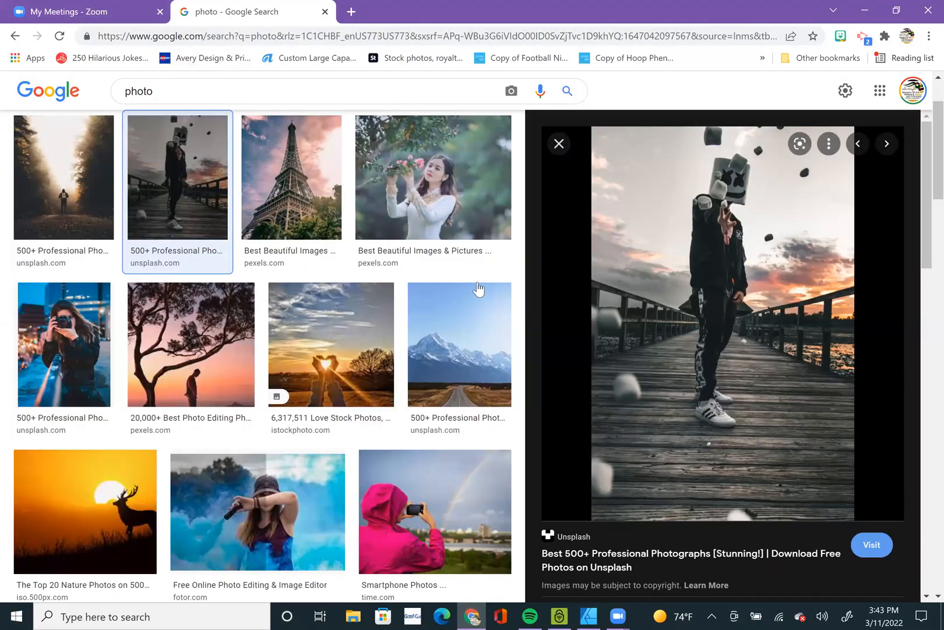
{"action": "left_click", "coordinate": [589, 616]}
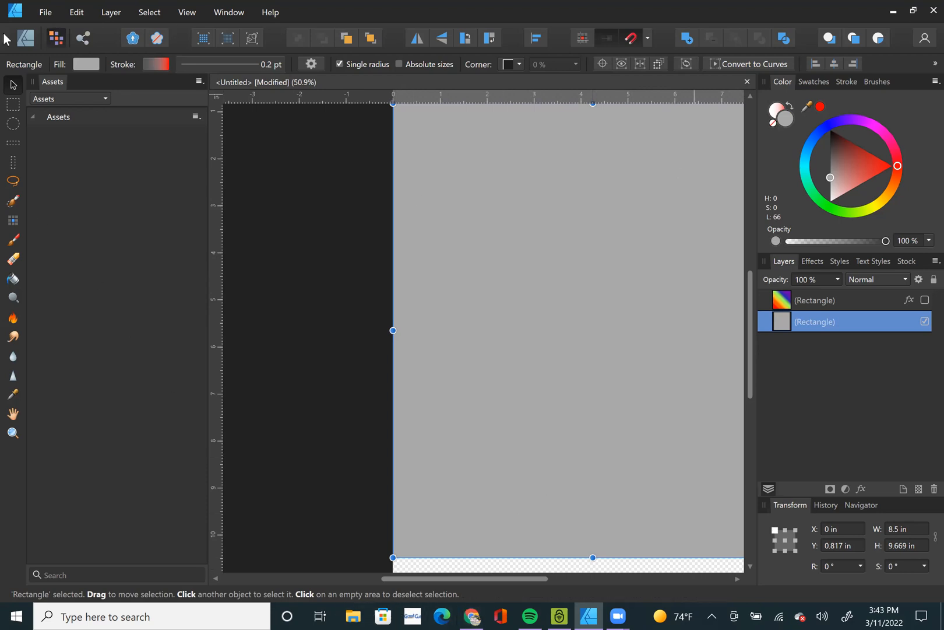
{"action": "left_click", "coordinate": [21, 43]}
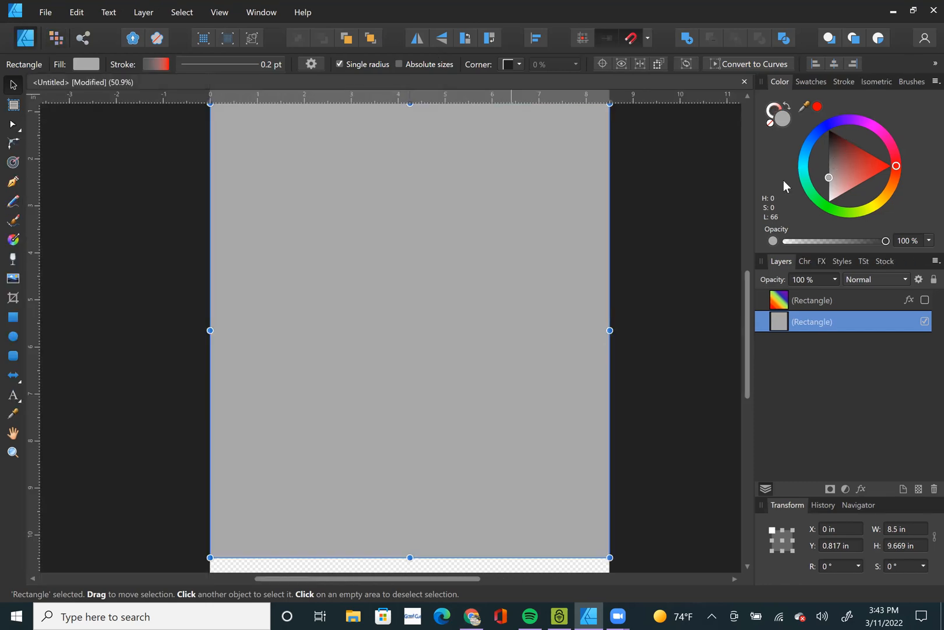
Browse the Designs folder's Hoop Phene subfolder for a logo file and select jersey.png.
{"action": "key", "text": "ctrl+o"}
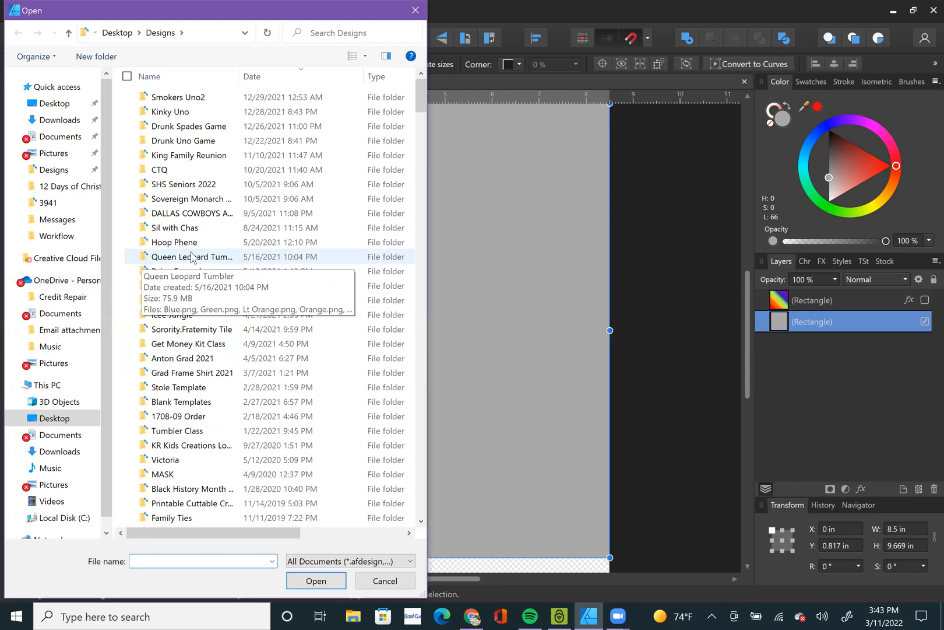
{"action": "left_click", "coordinate": [222, 247]}
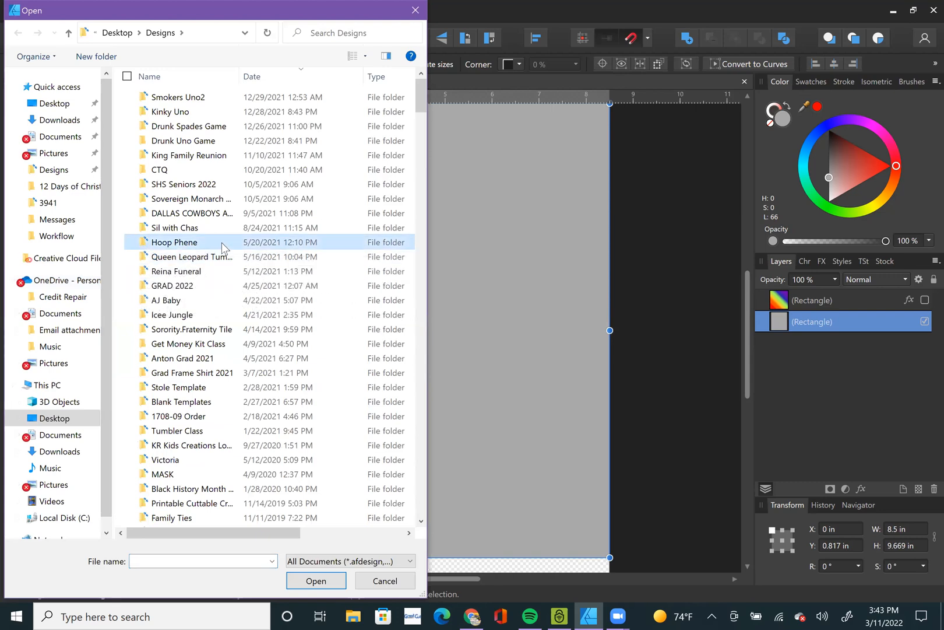
{"action": "double_click", "coordinate": [222, 247]}
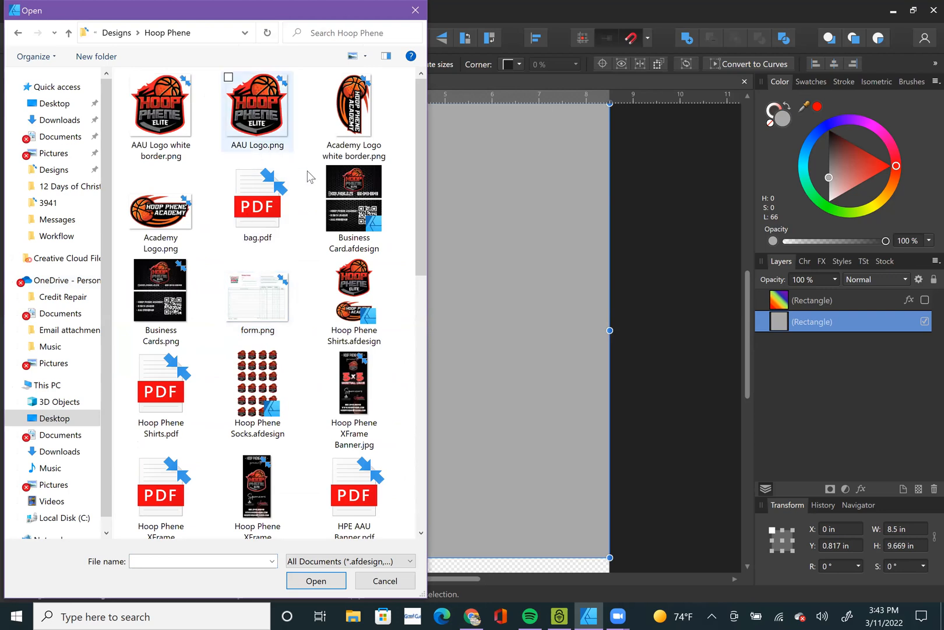
{"action": "scroll", "coordinate": [338, 294], "scroll_direction": "down", "scroll_amount": 3}
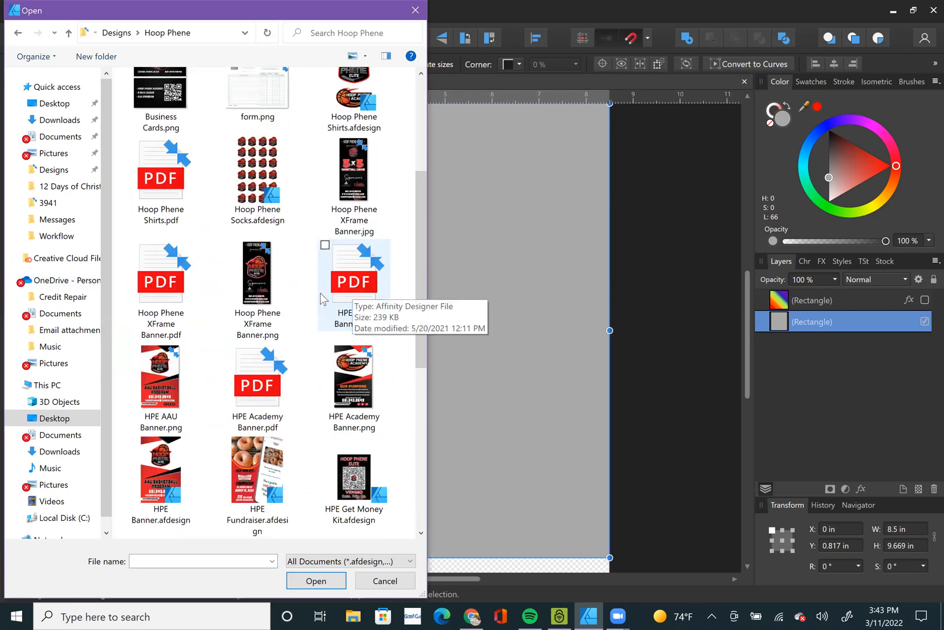
{"action": "scroll", "coordinate": [289, 304], "scroll_direction": "down", "scroll_amount": 6}
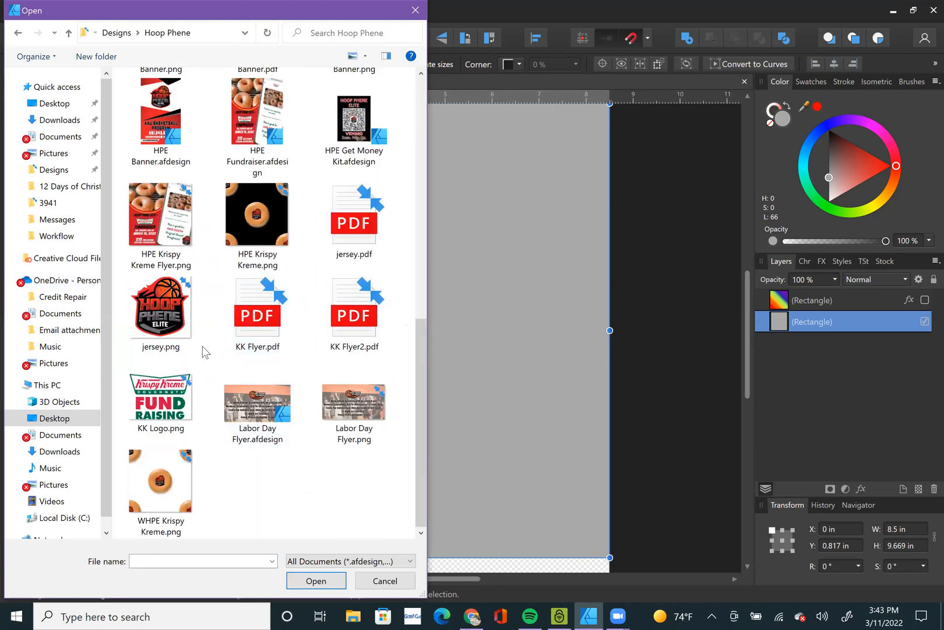
{"action": "scroll", "coordinate": [201, 327], "scroll_direction": "up", "scroll_amount": 5}
{"action": "scroll", "coordinate": [197, 325], "scroll_direction": "down", "scroll_amount": 4}
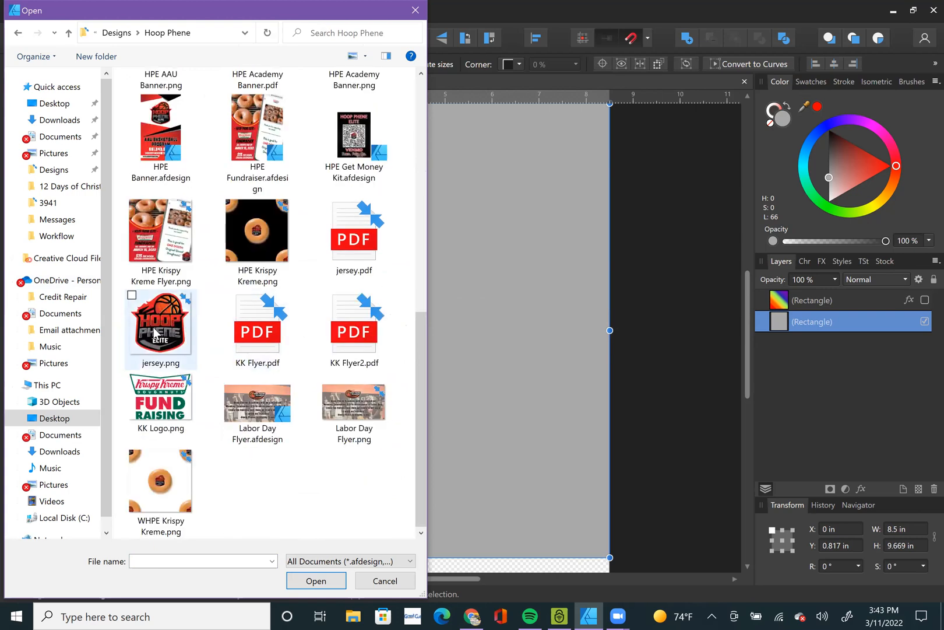
{"action": "left_click", "coordinate": [132, 295]}
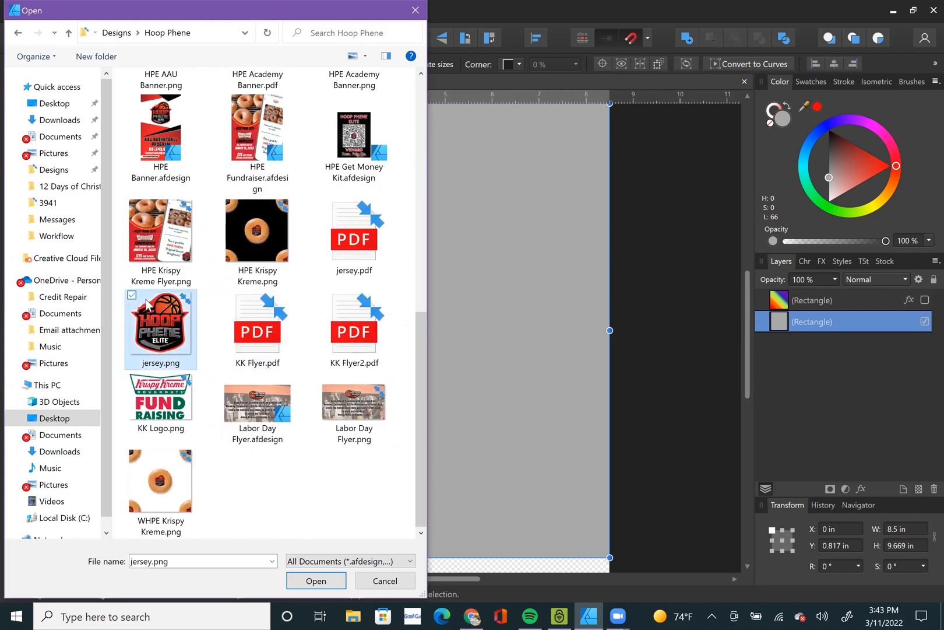
Choose Hoop Phene Shirts.afdesign instead and place it in the document at about X -2 in, Y -4.98 in.
{"action": "scroll", "coordinate": [201, 338], "scroll_direction": "up", "scroll_amount": 6}
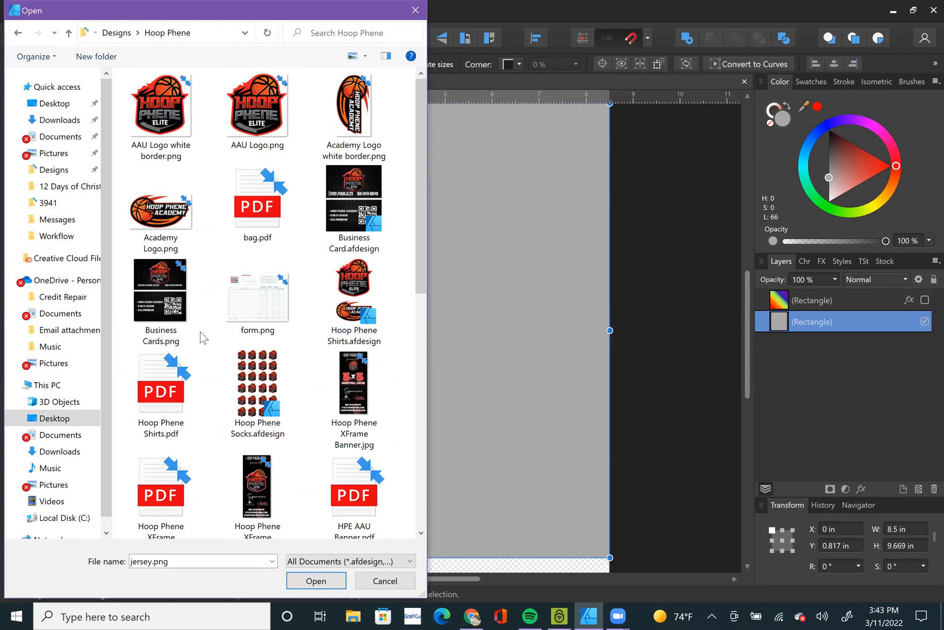
{"action": "double_click", "coordinate": [348, 292]}
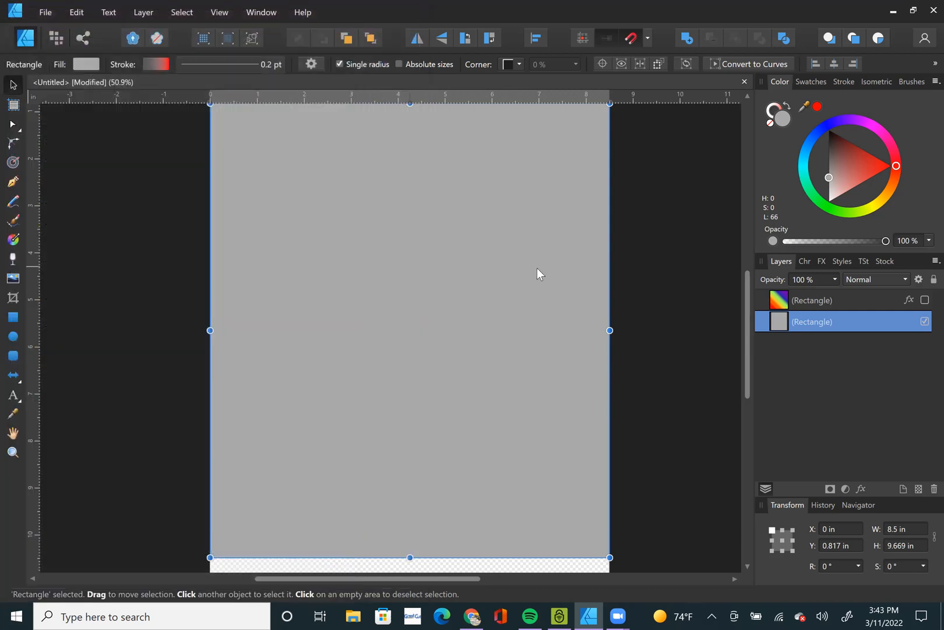
{"action": "left_click", "coordinate": [414, 270]}
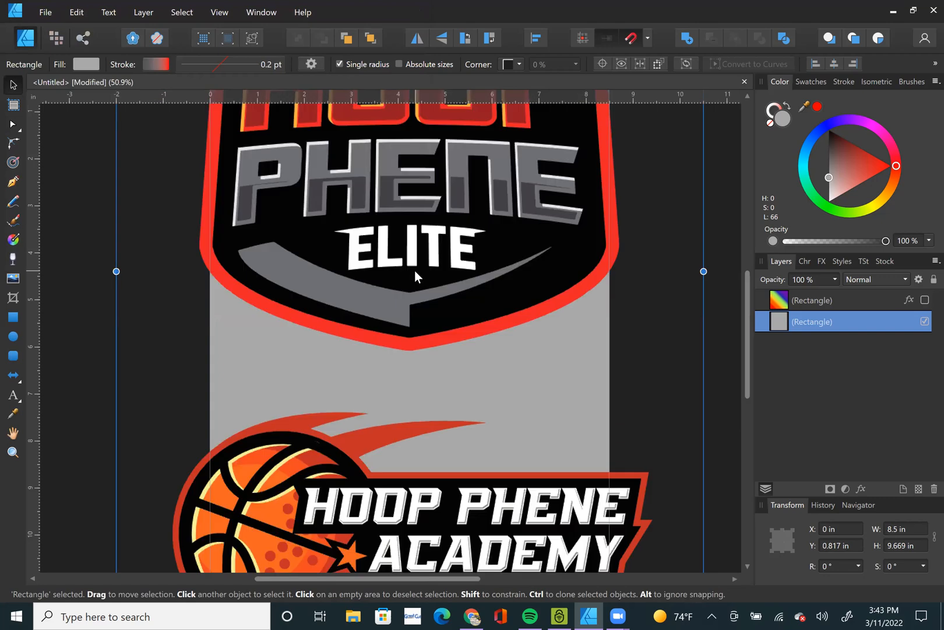
Open the embedded shirts document for editing and delete the lower Hoop Phene Academy logo.
{"action": "scroll", "coordinate": [424, 273], "scroll_direction": "down", "scroll_amount": 3}
{"action": "double_click", "coordinate": [437, 262]}
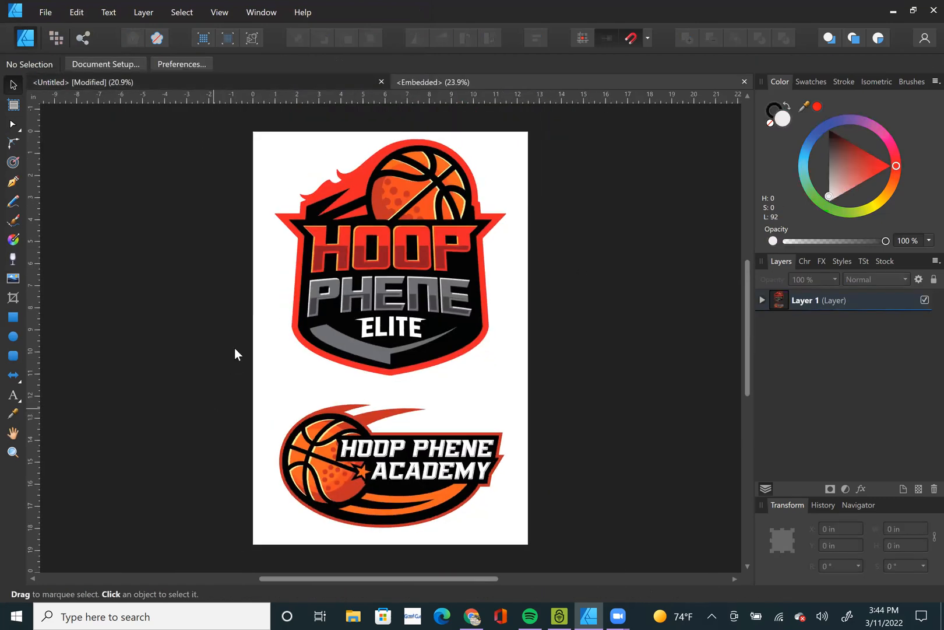
{"action": "left_click_drag", "start_coordinate": [172, 379], "coordinate": [594, 513]}
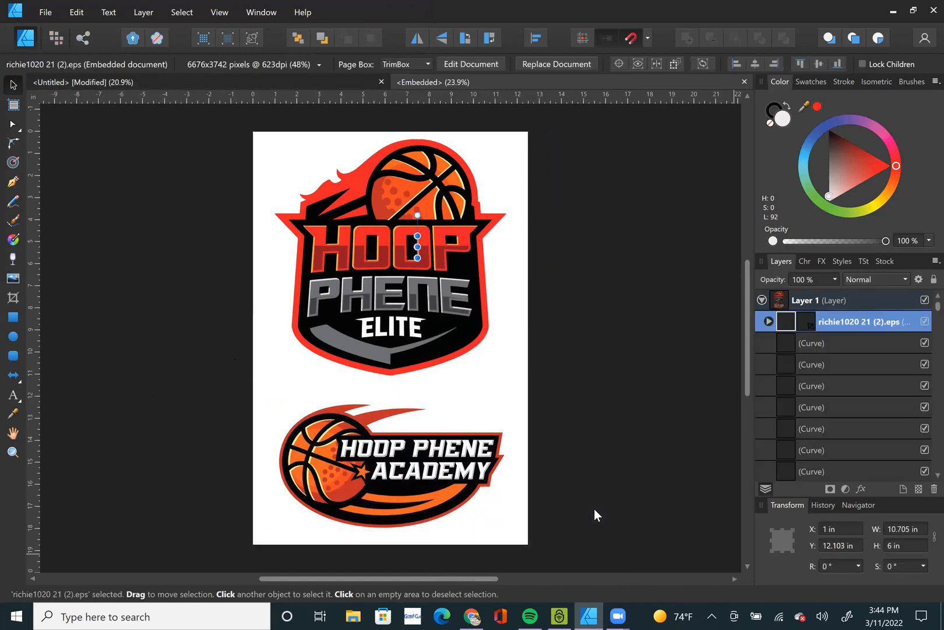
{"action": "key", "text": "Delete"}
Delete all the curves of the Hoop Phene Elite logo and return to the untitled document.
{"action": "left_click", "coordinate": [295, 346]}
{"action": "key", "text": "ctrl+a"}
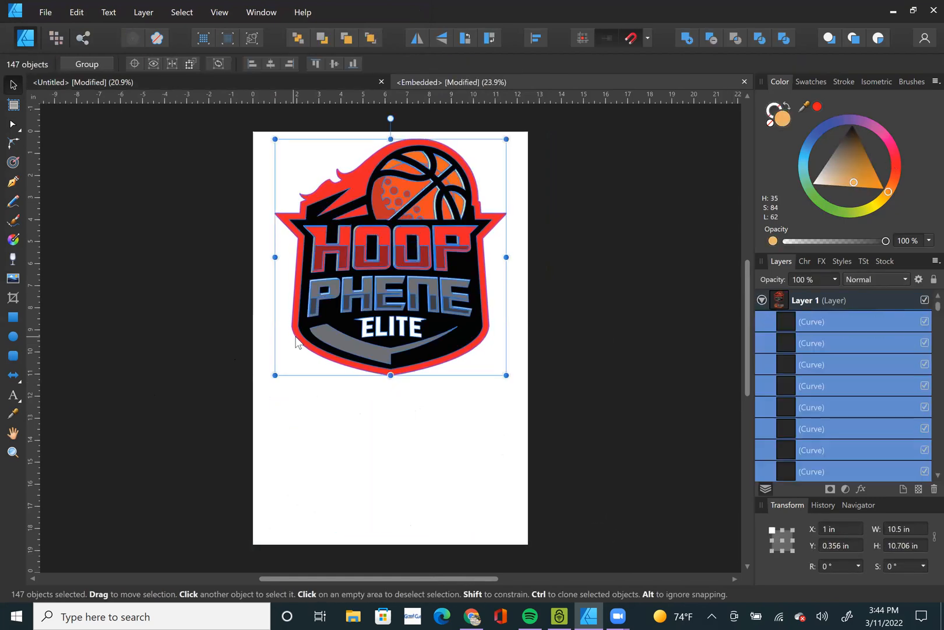
{"action": "key", "text": "Delete"}
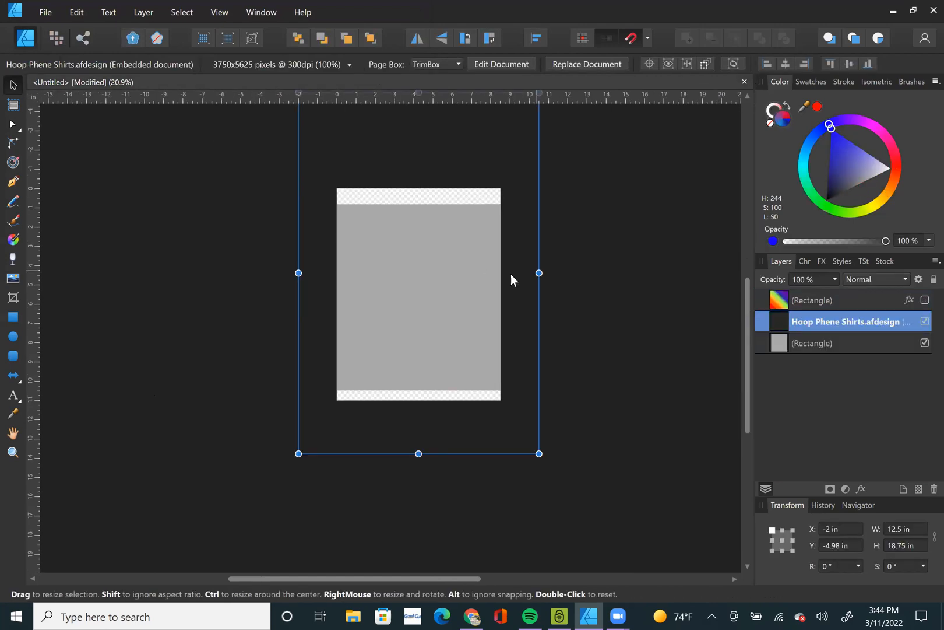
Delete the embedded Hoop Phene Shirts.afdesign object and the grey background rectangle.
{"action": "key", "text": "Delete"}
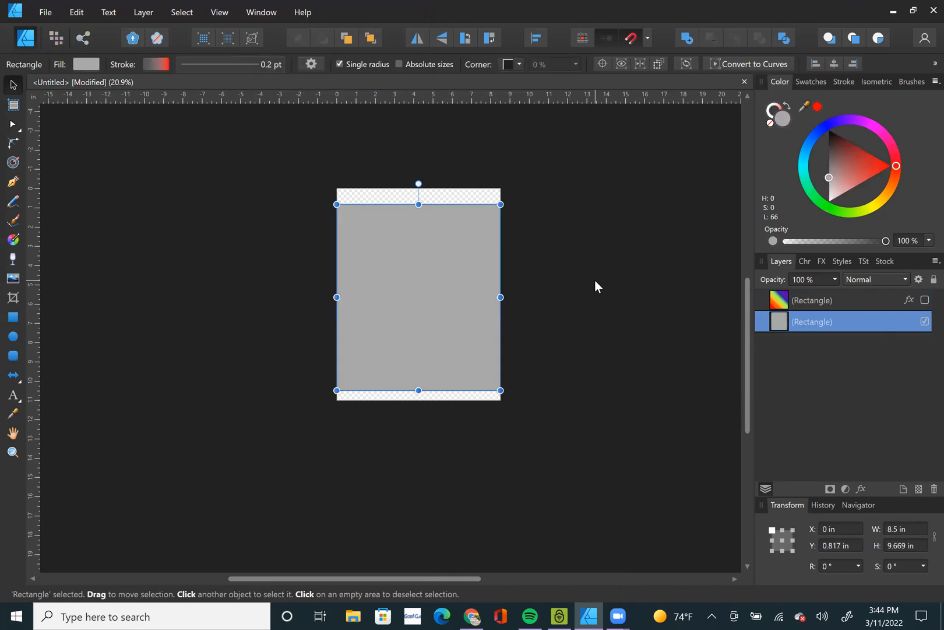
{"action": "key", "text": "Delete"}
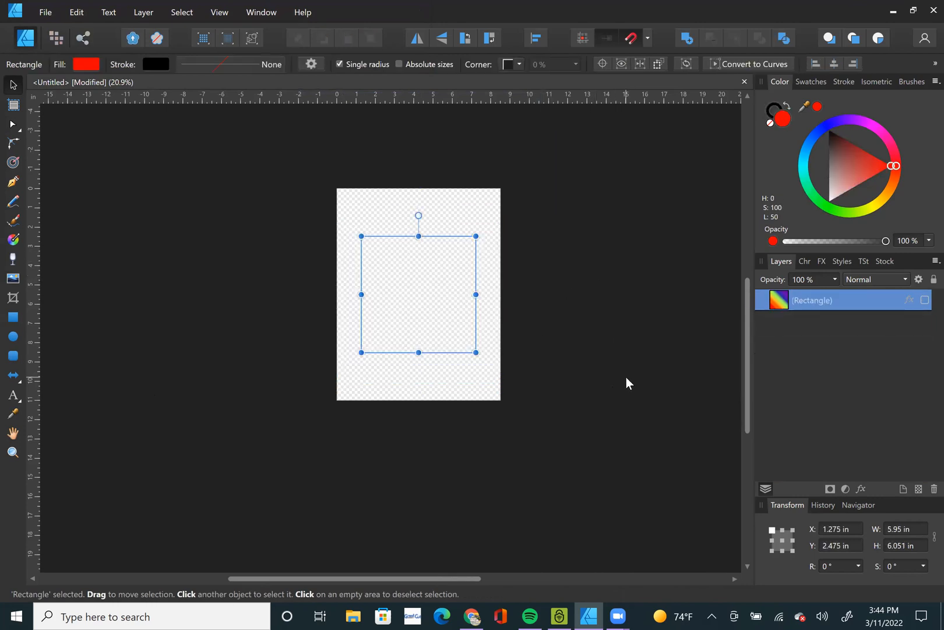
Paste the Hoop Phene Elite logo curves onto the page and scale them down to about 6.07 by 6.12 in.
{"action": "left_click", "coordinate": [626, 376]}
{"action": "key", "text": "ctrl+v"}
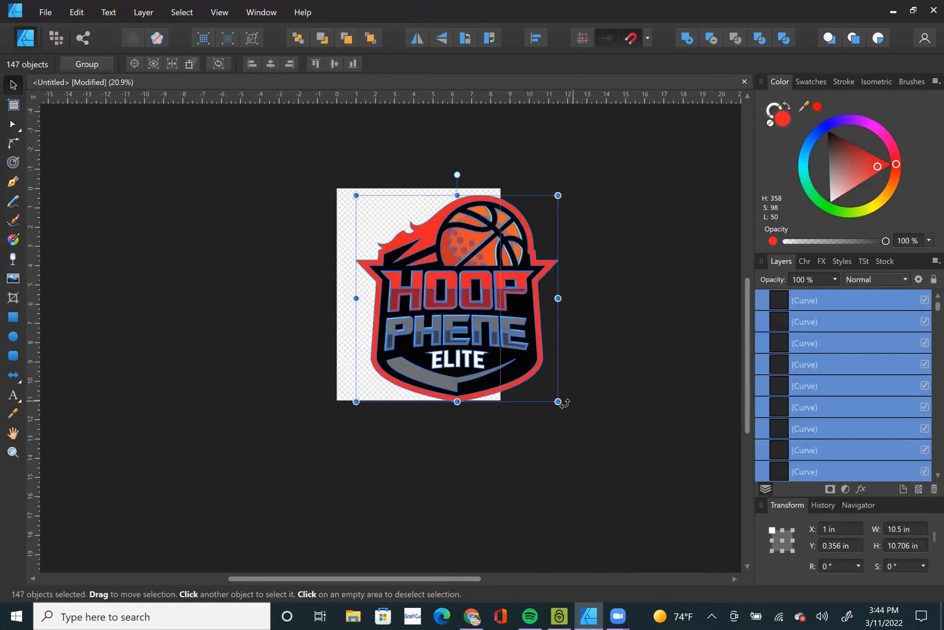
{"action": "left_click_drag", "start_coordinate": [557, 401], "coordinate": [474, 315]}
{"action": "scroll", "coordinate": [435, 271], "scroll_direction": "up", "scroll_amount": 2}
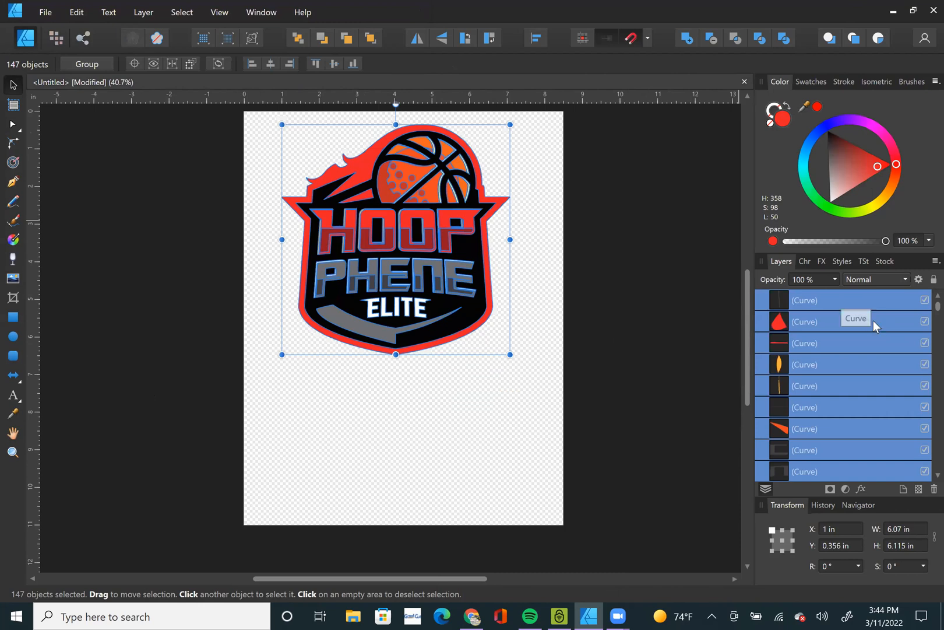
{"action": "scroll", "coordinate": [846, 311], "scroll_direction": "down", "scroll_amount": 10}
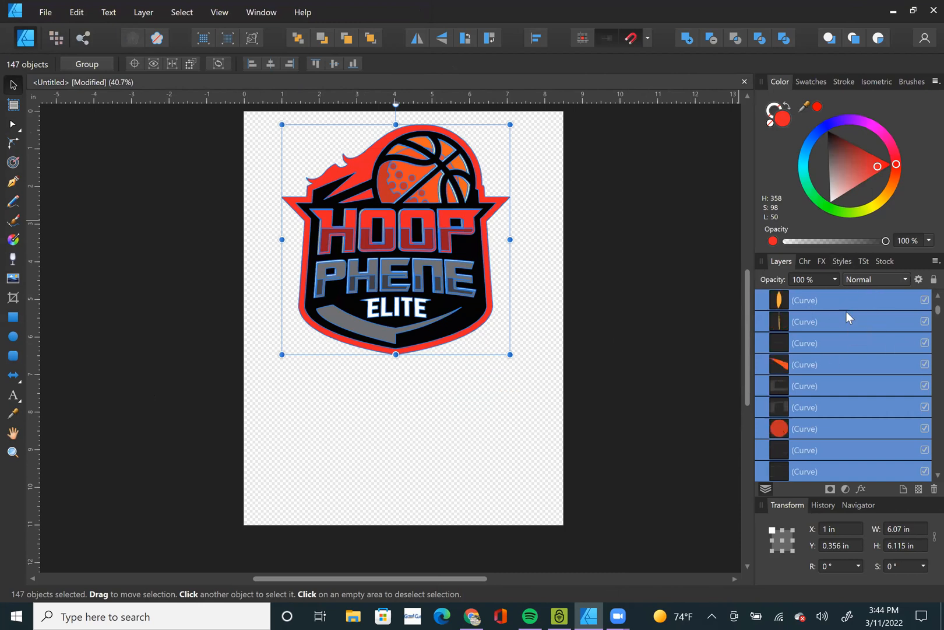
{"action": "scroll", "coordinate": [846, 311], "scroll_direction": "down", "scroll_amount": 10}
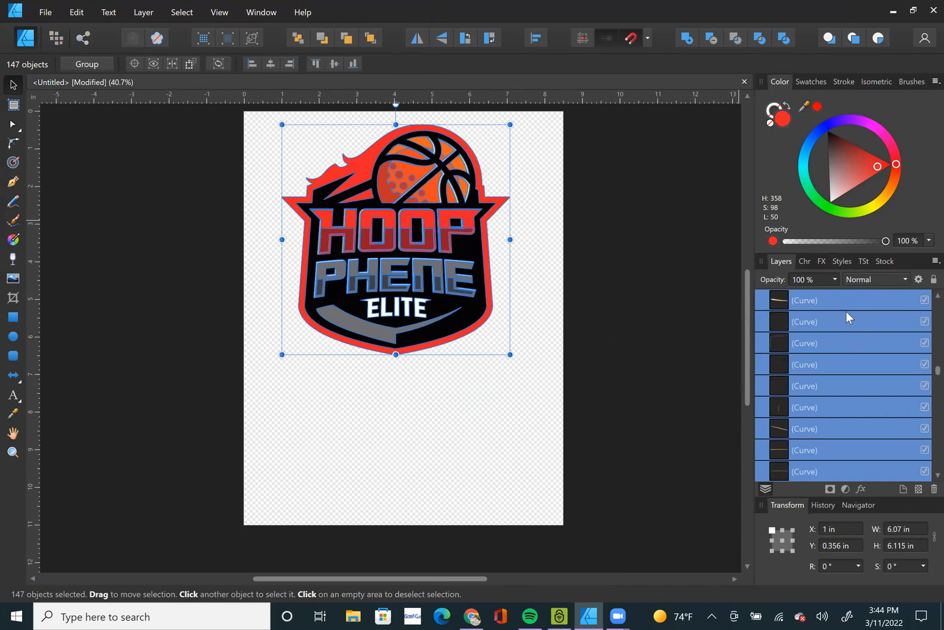
{"action": "scroll", "coordinate": [842, 371], "scroll_direction": "down", "scroll_amount": 2}
{"action": "left_click", "coordinate": [597, 297]}
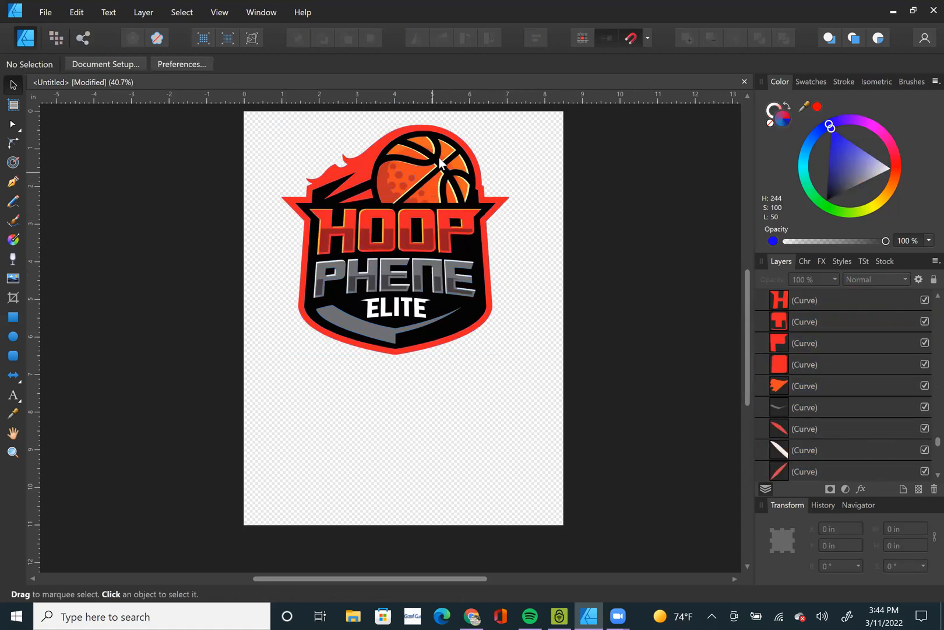
Try moving an orange basketball segment off the logo and recolouring it magenta, undoing each change.
{"action": "left_click", "coordinate": [459, 166]}
{"action": "scroll", "coordinate": [459, 165], "scroll_direction": "up", "scroll_amount": 5}
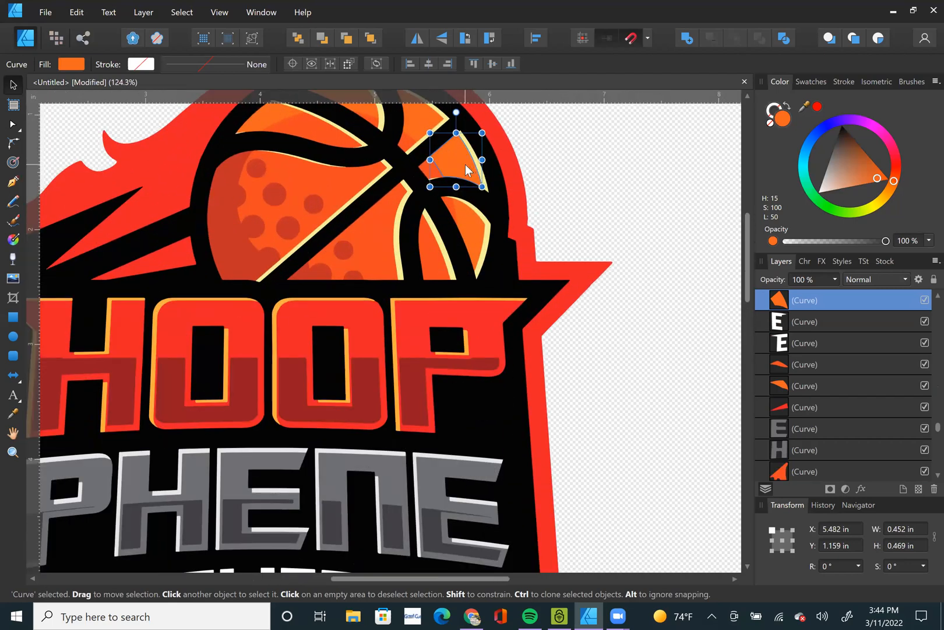
{"action": "left_click_drag", "start_coordinate": [466, 169], "coordinate": [649, 186]}
{"action": "key", "text": "ctrl+z"}
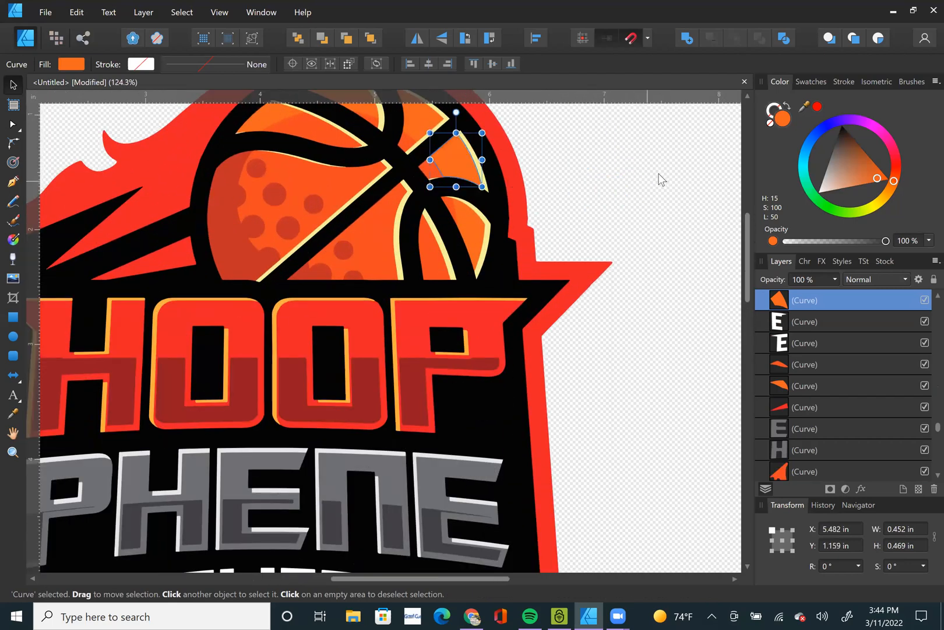
{"action": "left_click", "coordinate": [875, 127]}
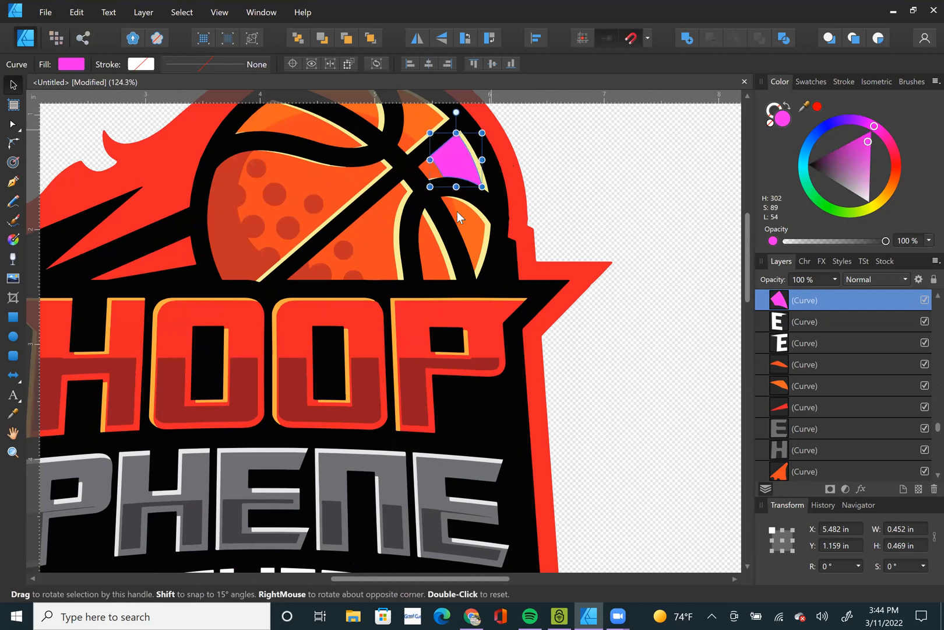
{"action": "key", "text": "ctrl+z"}
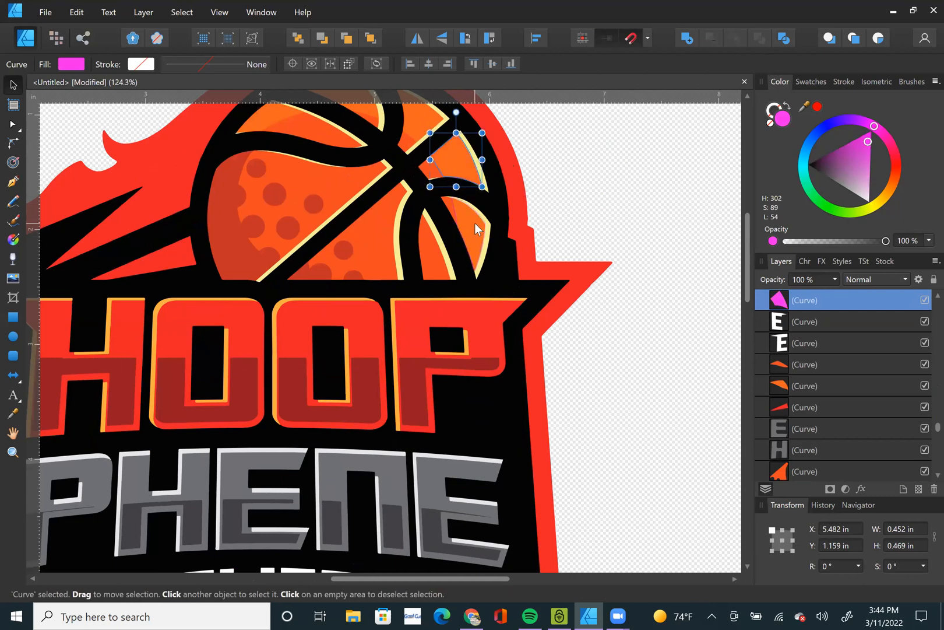
{"action": "left_click", "coordinate": [619, 191]}
Examine at extreme magnification the vector edge between the orange outline and red fill of the first O in HOOP.
{"action": "key", "text": "ctrl+0"}
{"action": "scroll", "coordinate": [619, 195], "scroll_direction": "down", "scroll_amount": 2}
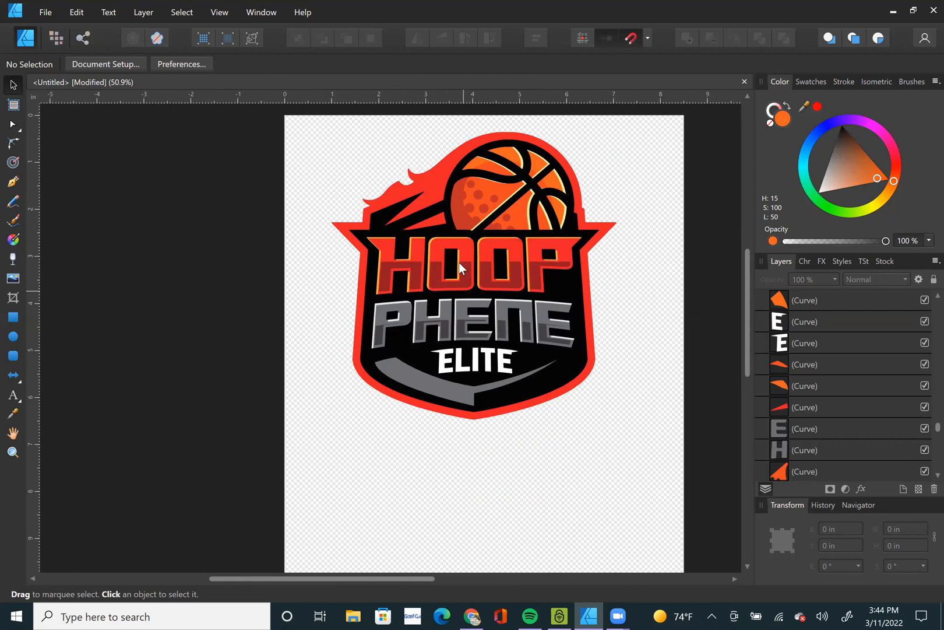
{"action": "scroll", "coordinate": [433, 225], "scroll_direction": "up", "scroll_amount": 12}
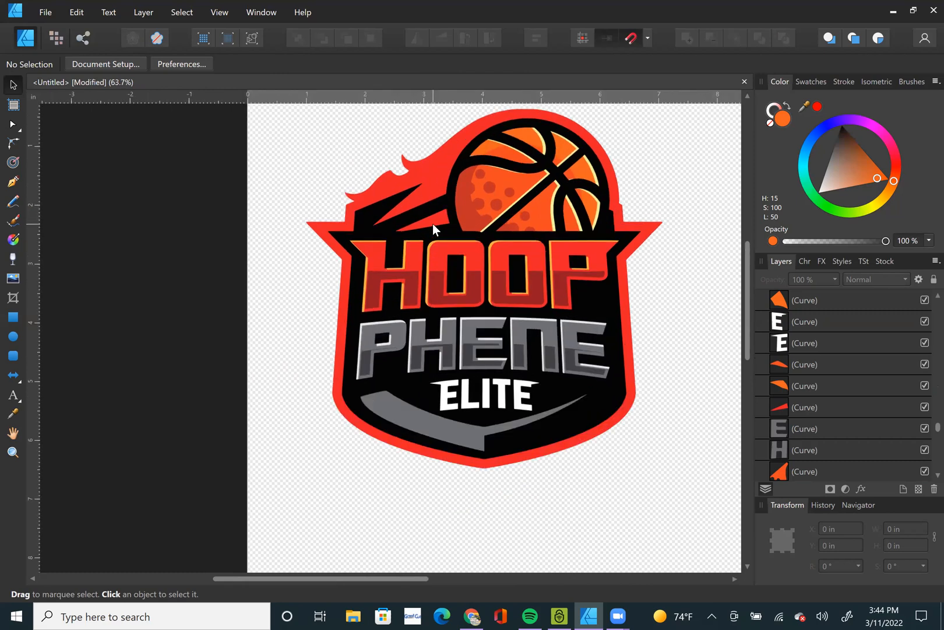
{"action": "scroll", "coordinate": [459, 337], "scroll_direction": "up", "scroll_amount": 4}
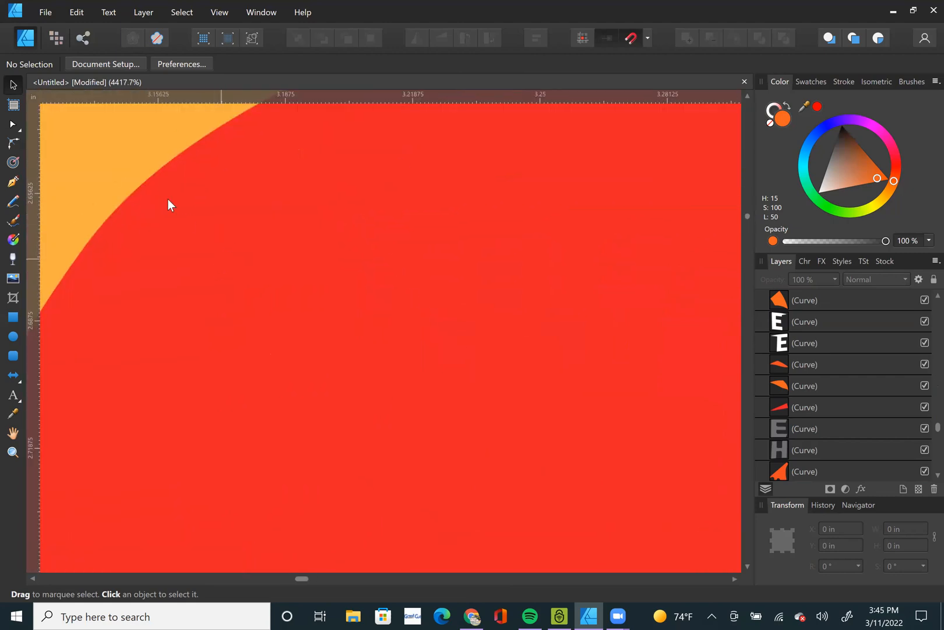
{"action": "scroll", "coordinate": [179, 217], "scroll_direction": "up", "scroll_amount": 4}
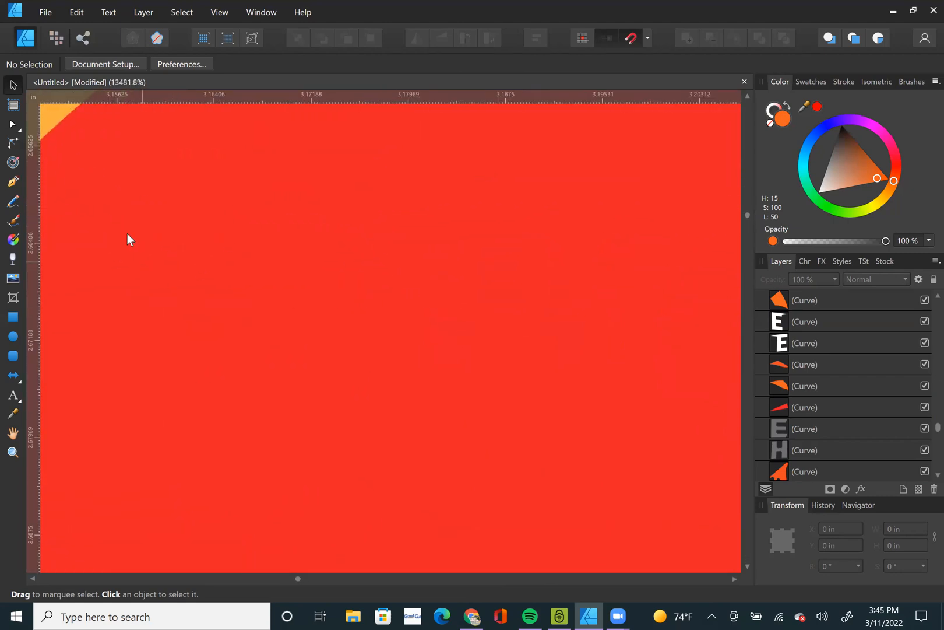
{"action": "scroll", "coordinate": [70, 126], "scroll_direction": "up", "scroll_amount": 3}
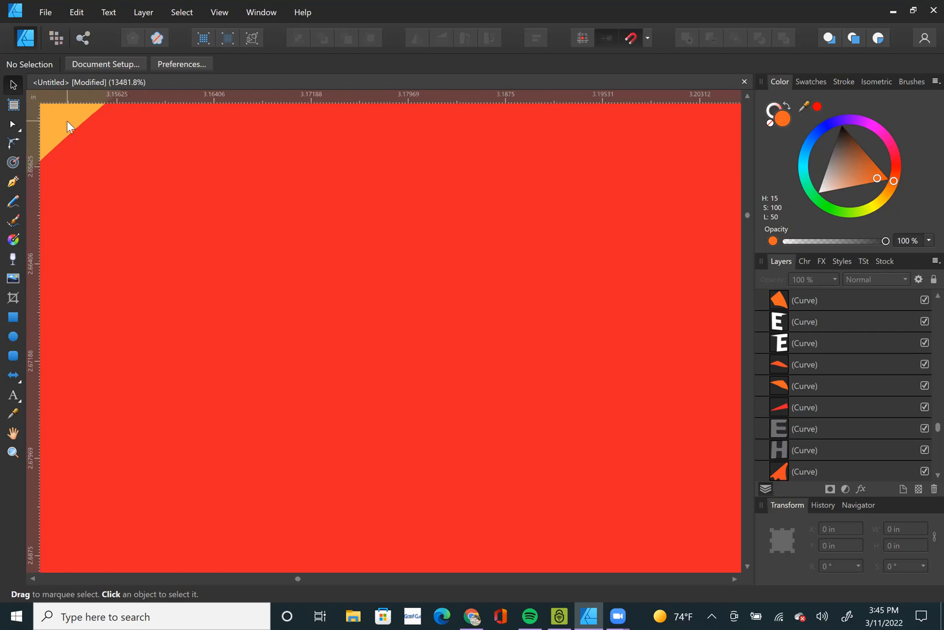
{"action": "scroll", "coordinate": [96, 173], "scroll_direction": "up", "scroll_amount": 5}
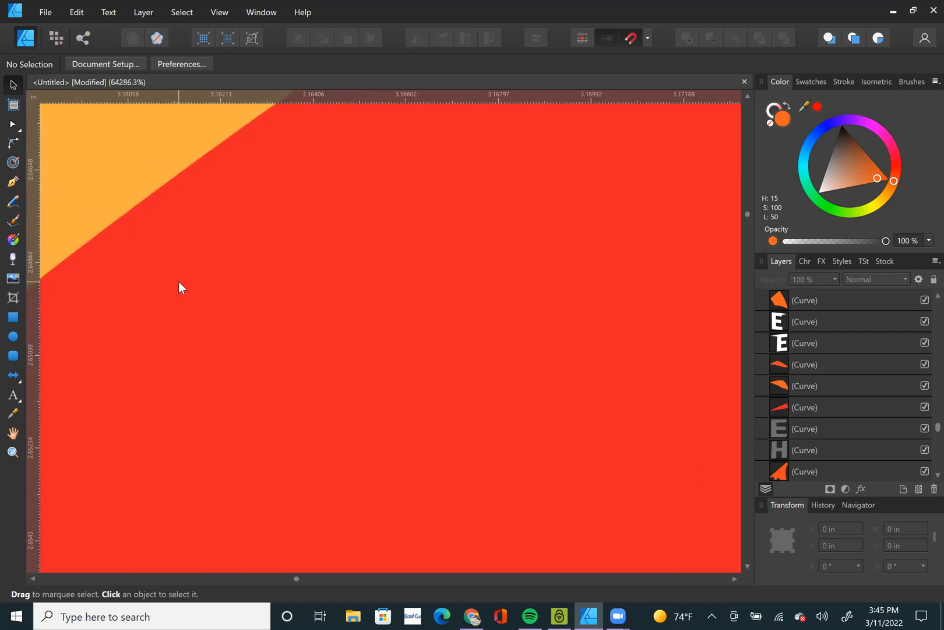
{"action": "scroll", "coordinate": [126, 195], "scroll_direction": "up", "scroll_amount": 4}
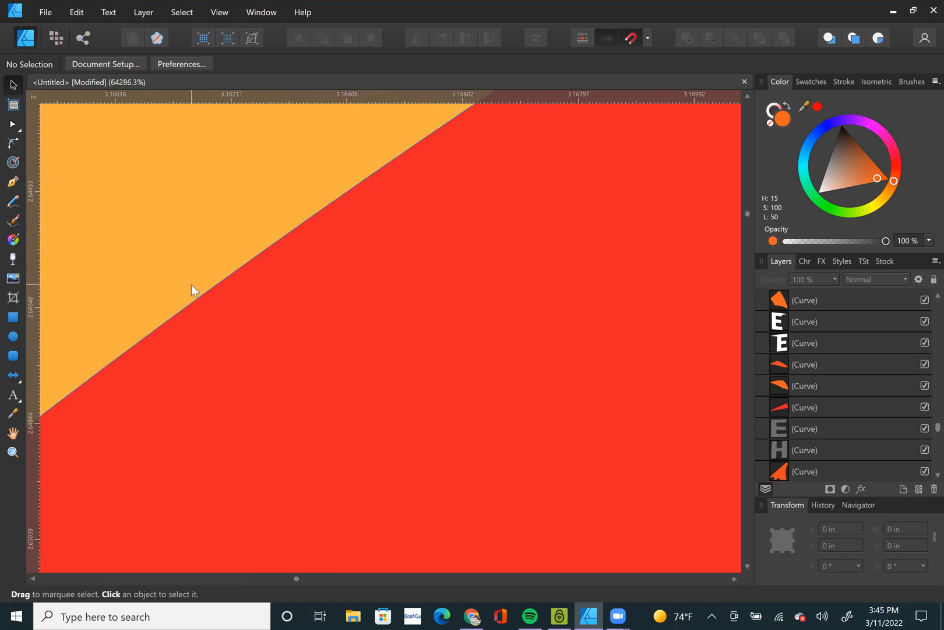
{"action": "left_click", "coordinate": [191, 285]}
{"action": "scroll", "coordinate": [256, 391], "scroll_direction": "up", "scroll_amount": 5}
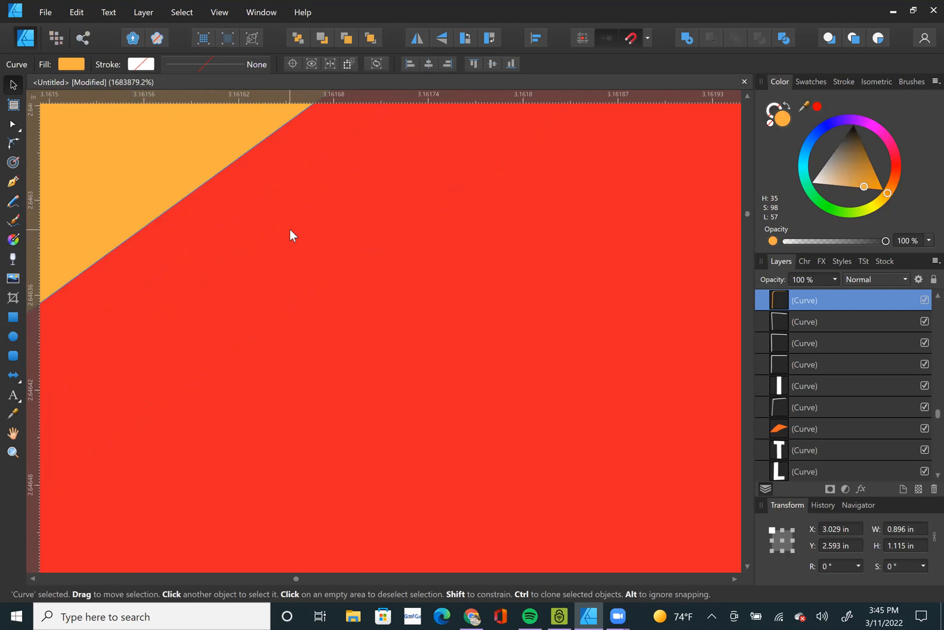
{"action": "key", "text": "ctrl+0"}
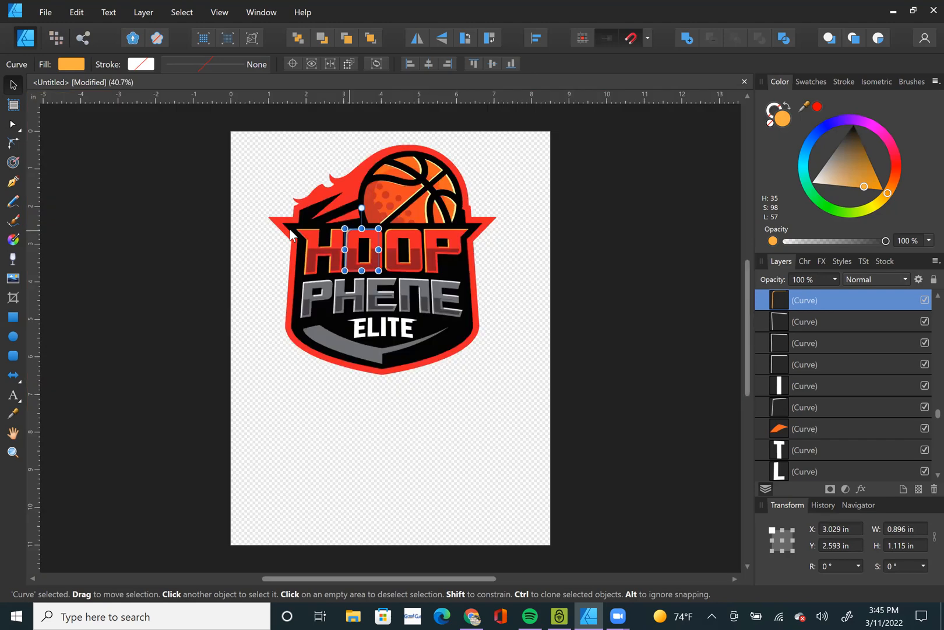
{"action": "left_click", "coordinate": [55, 272]}
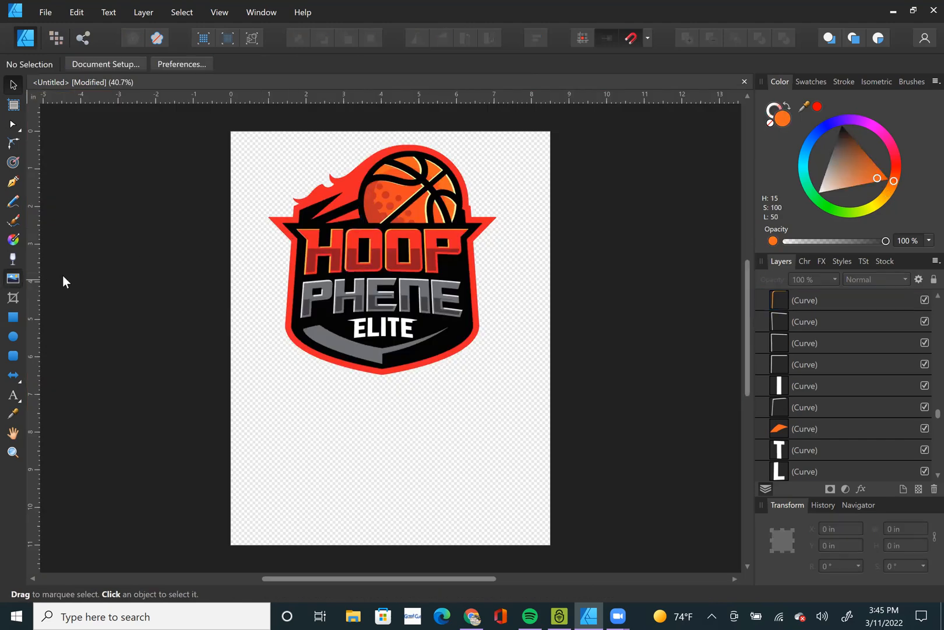
Place jersey.png from the Hoop Phene folder at its default size over the lower part of the vector logo.
{"action": "key", "text": "ctrl+o"}
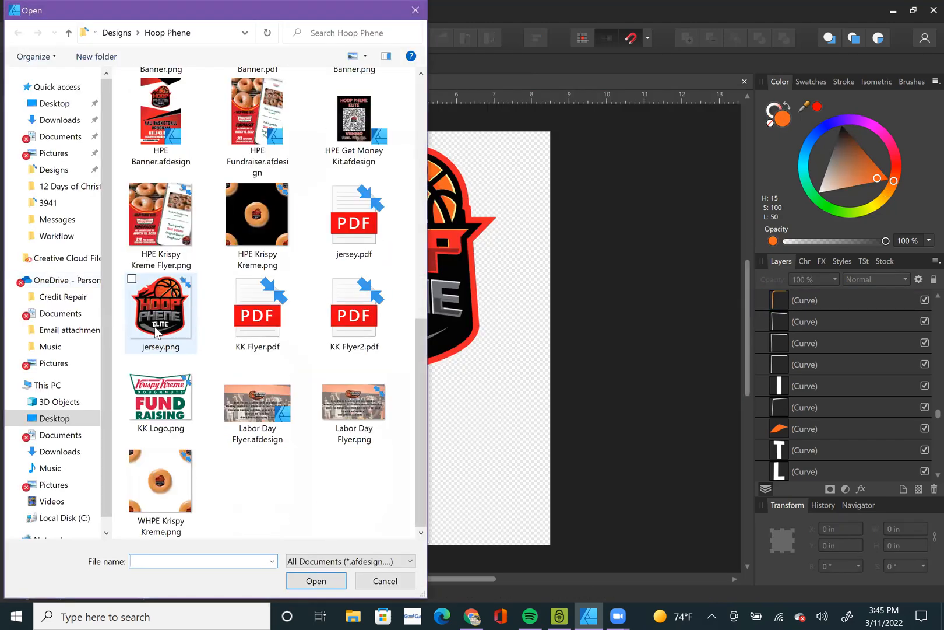
{"action": "left_click", "coordinate": [157, 319]}
{"action": "double_click", "coordinate": [157, 319]}
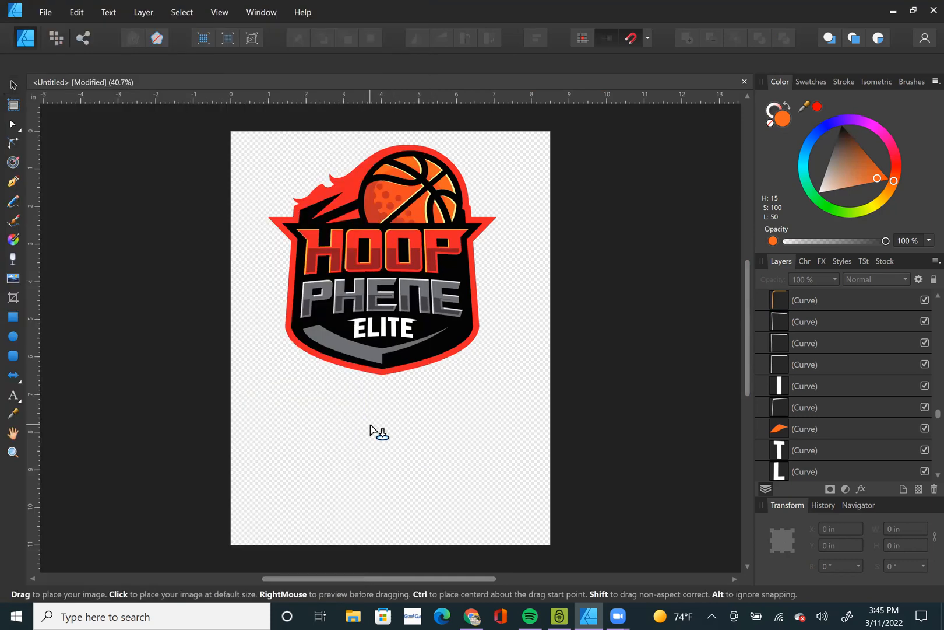
{"action": "left_click", "coordinate": [365, 425]}
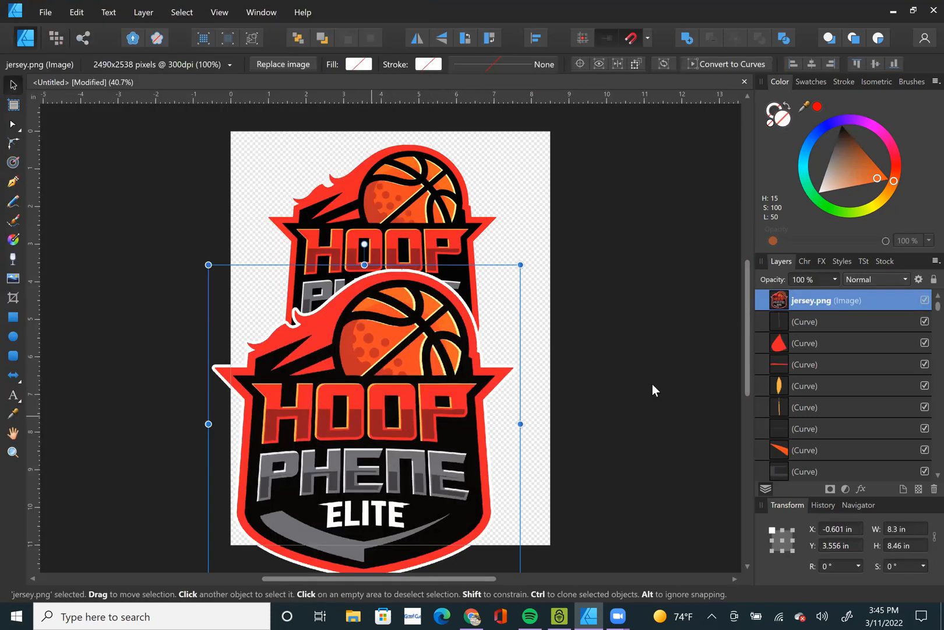
Compare the basketball edges of the jersey.png image with those of the vector logo at extreme magnification.
{"action": "left_click", "coordinate": [845, 302]}
{"action": "left_click", "coordinate": [778, 302]}
{"action": "scroll", "coordinate": [336, 372], "scroll_direction": "up", "scroll_amount": 5}
{"action": "scroll", "coordinate": [335, 372], "scroll_direction": "up", "scroll_amount": 10}
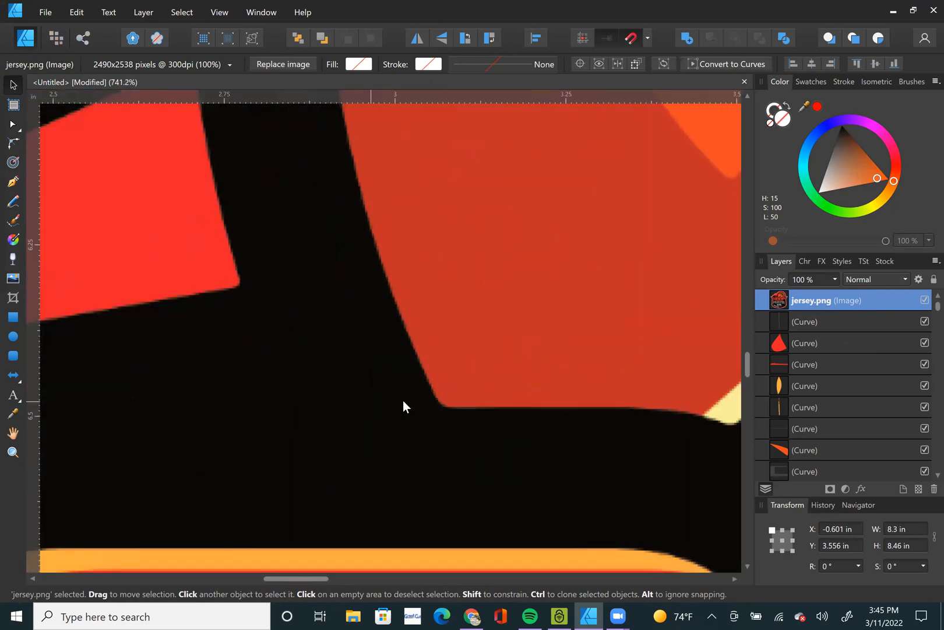
{"action": "scroll", "coordinate": [413, 383], "scroll_direction": "up", "scroll_amount": 8}
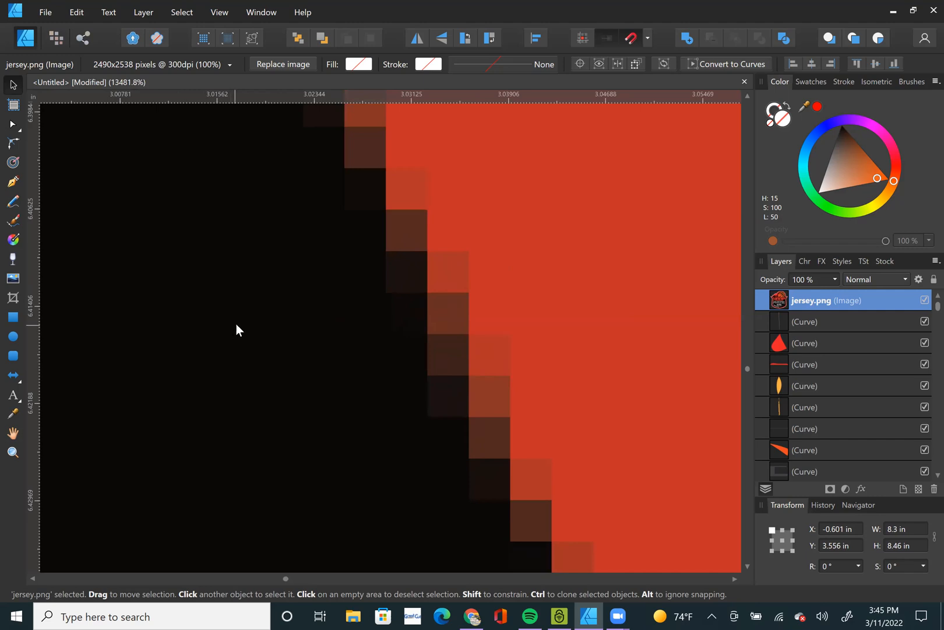
{"action": "scroll", "coordinate": [236, 324], "scroll_direction": "down", "scroll_amount": 2}
{"action": "scroll", "coordinate": [235, 319], "scroll_direction": "down", "scroll_amount": 4}
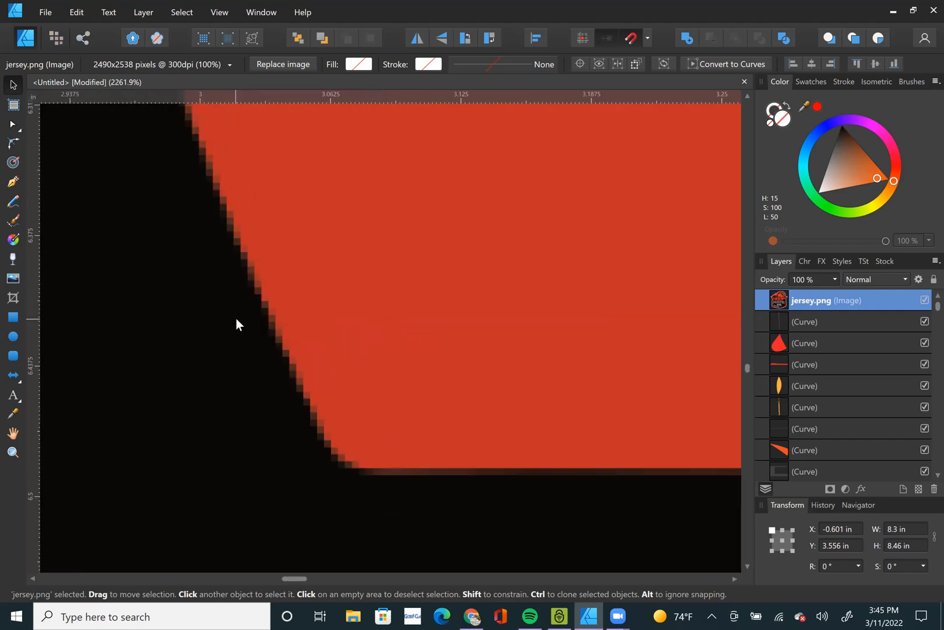
{"action": "key", "text": "ctrl+0"}
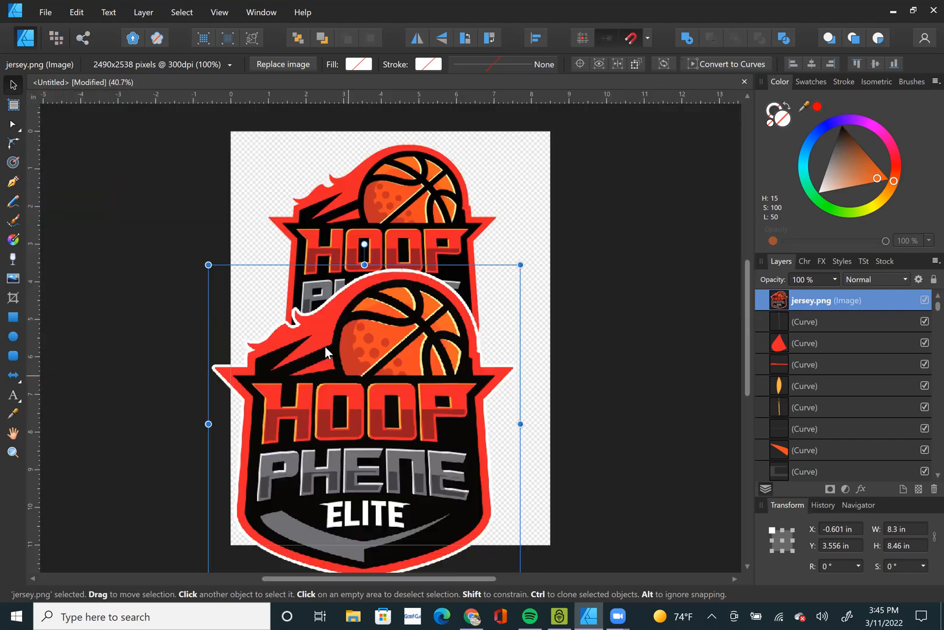
{"action": "scroll", "coordinate": [358, 210], "scroll_direction": "up", "scroll_amount": 8}
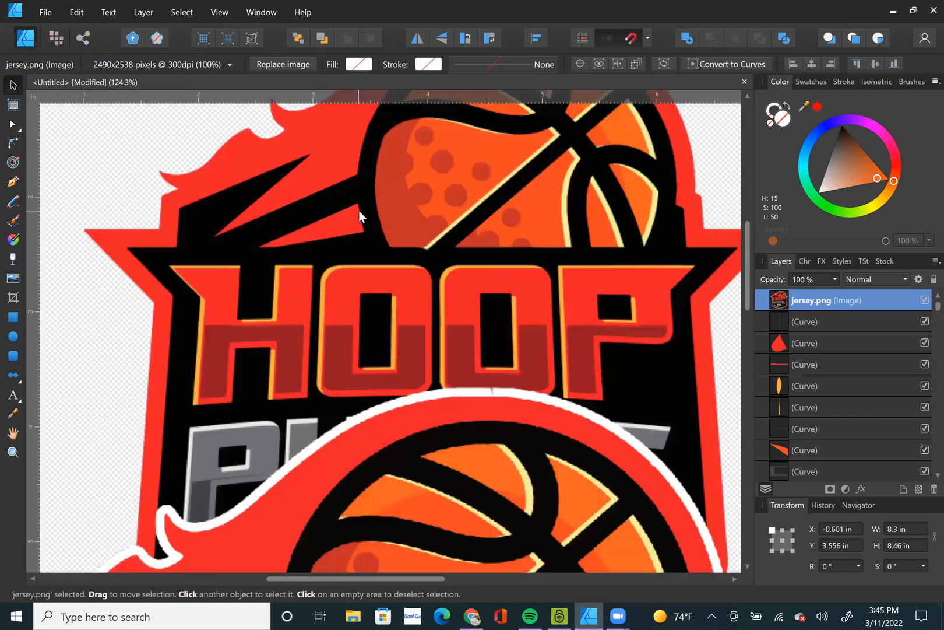
{"action": "scroll", "coordinate": [376, 284], "scroll_direction": "up", "scroll_amount": 10}
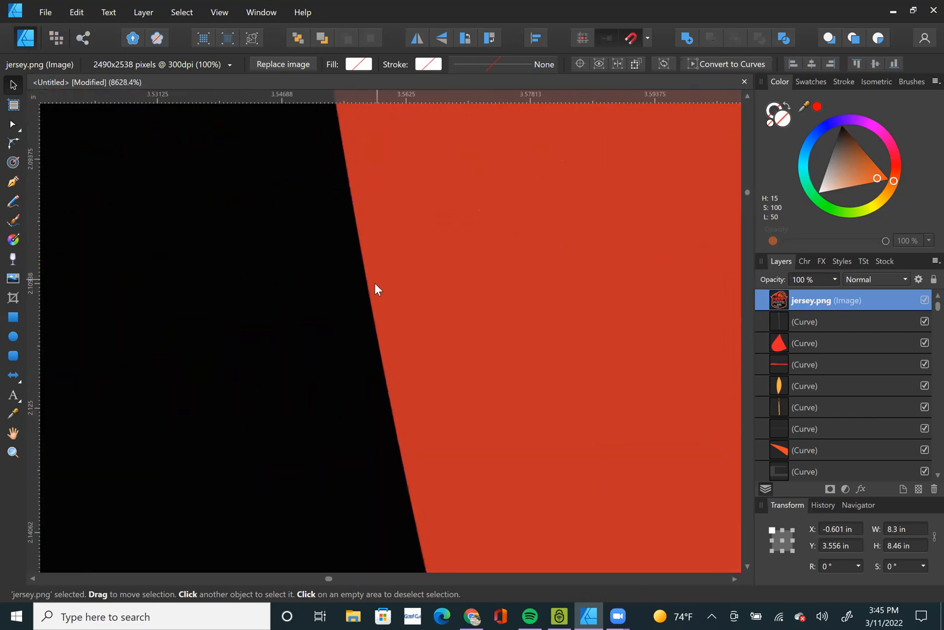
{"action": "scroll", "coordinate": [314, 319], "scroll_direction": "up", "scroll_amount": 1}
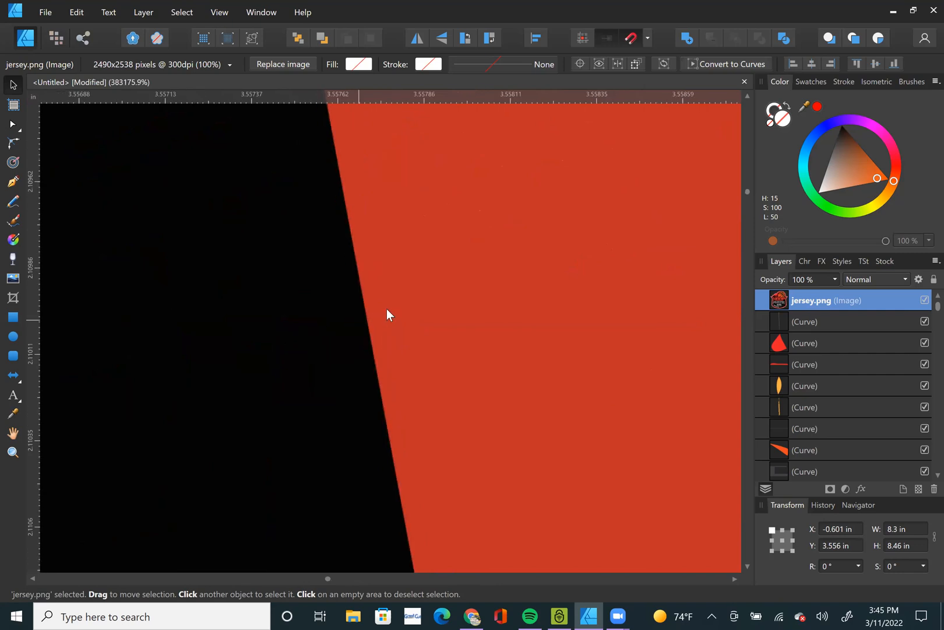
{"action": "key", "text": "ctrl+0"}
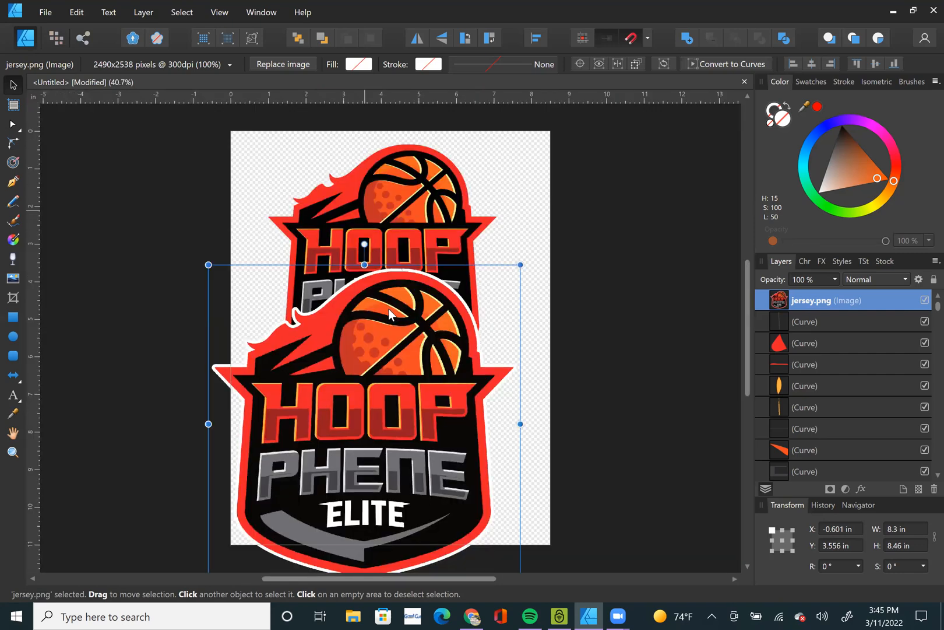
Clear the custom name of the jersey.png image layer.
{"action": "scroll", "coordinate": [407, 315], "scroll_direction": "down", "scroll_amount": 3}
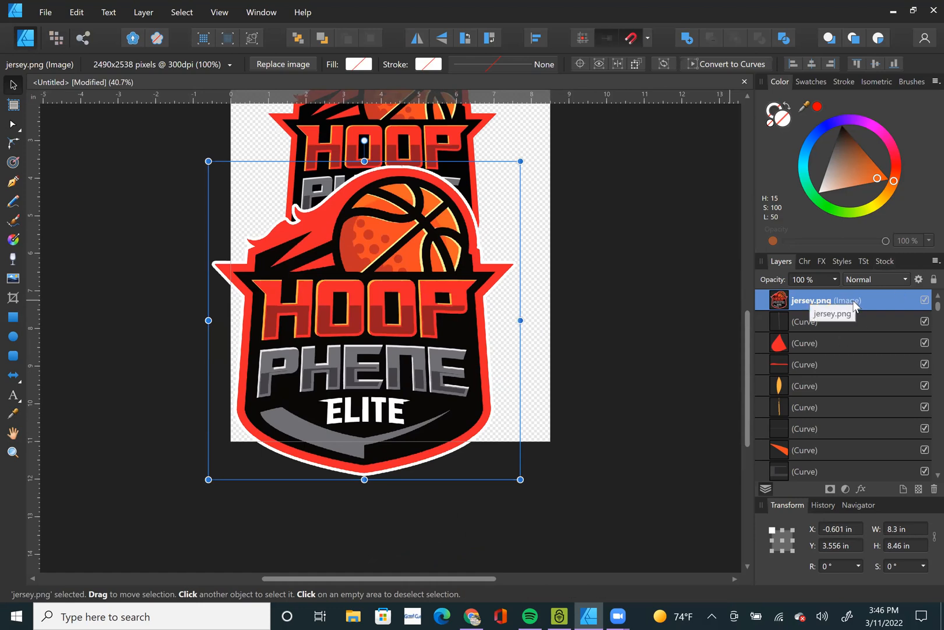
{"action": "double_click", "coordinate": [826, 303]}
{"action": "key", "text": "BackSpace"}
{"action": "left_click", "coordinate": [615, 305]}
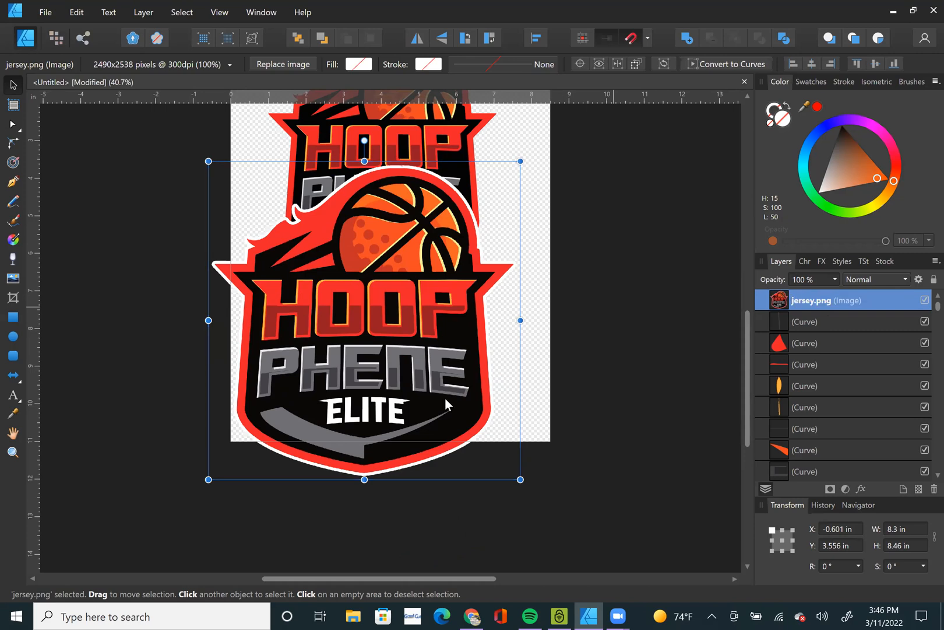
{"action": "left_click", "coordinate": [514, 385]}
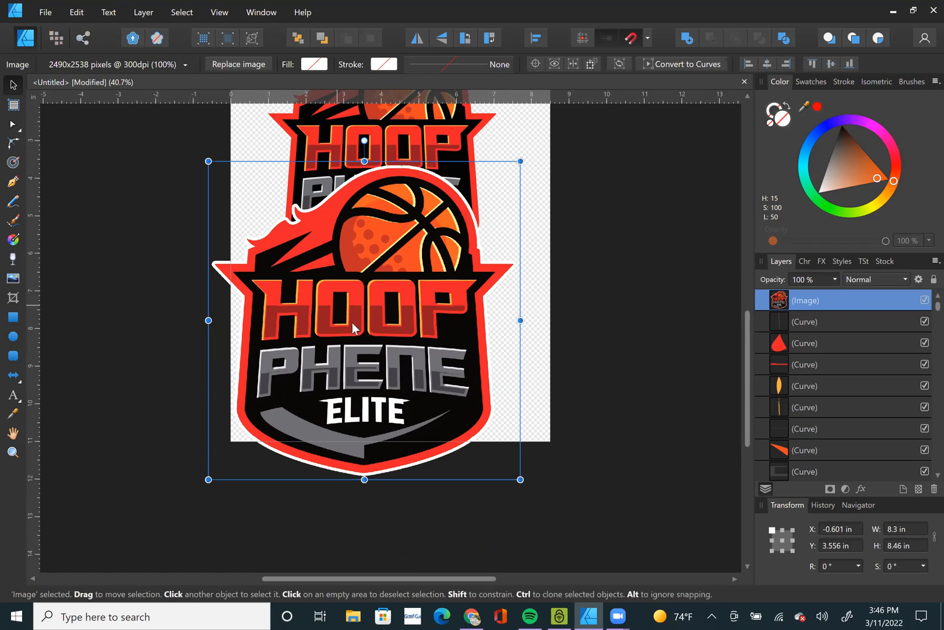
Tint the raster logo image orange (H 19, S 100, L 50) and move it to about X 1.03 in, Y 4.21 in.
{"action": "left_click_drag", "start_coordinate": [353, 328], "coordinate": [411, 352]}
{"action": "left_click_drag", "start_coordinate": [863, 164], "coordinate": [922, 191]}
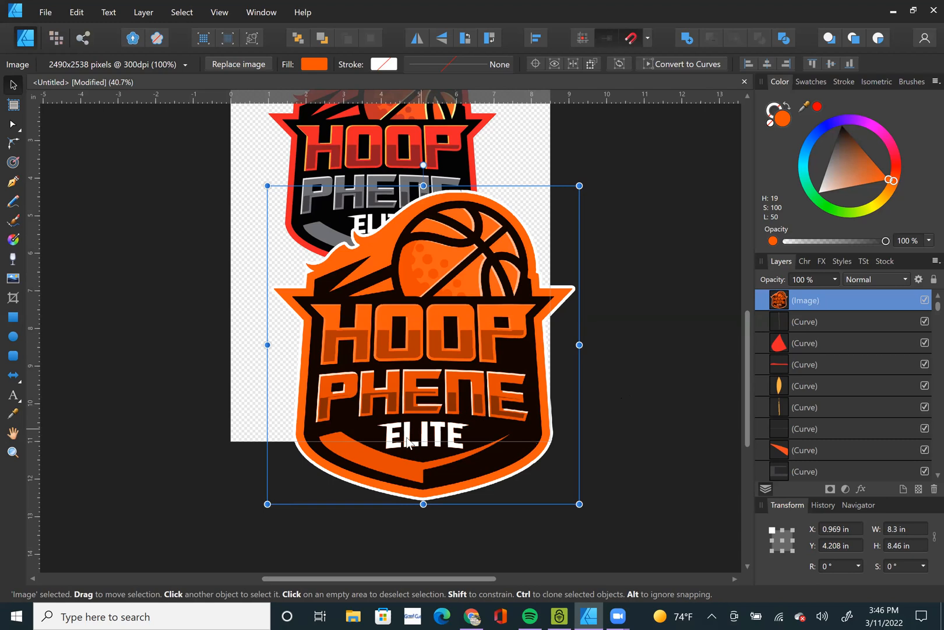
{"action": "left_click_drag", "start_coordinate": [431, 368], "coordinate": [466, 403]}
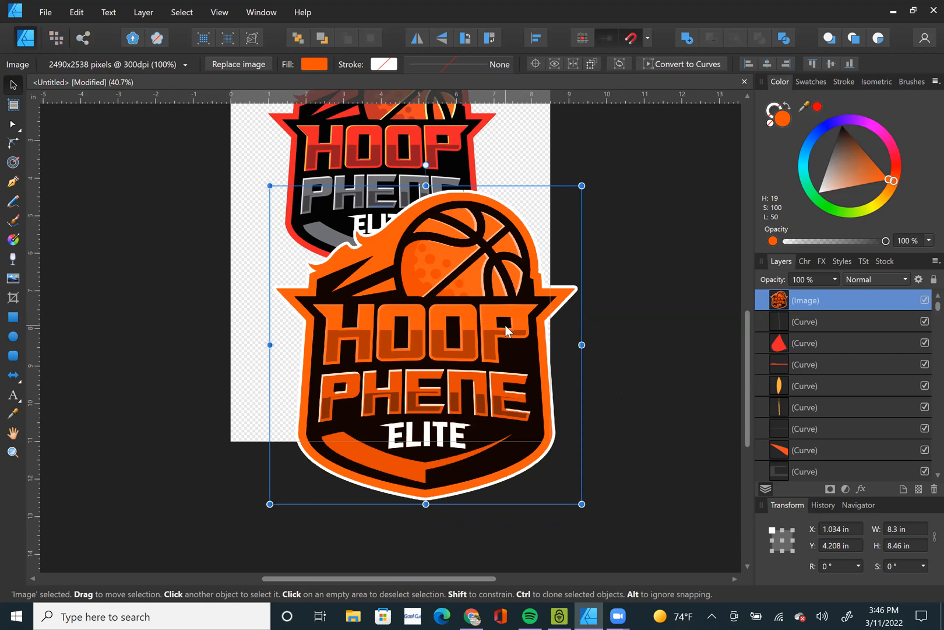
Delete the orange raster logo image and all the vector logo curves, keeping only the hidden rectangle layer in the document.
{"action": "key", "text": "ctrl+z"}
{"action": "key", "text": "ctrl+z"}
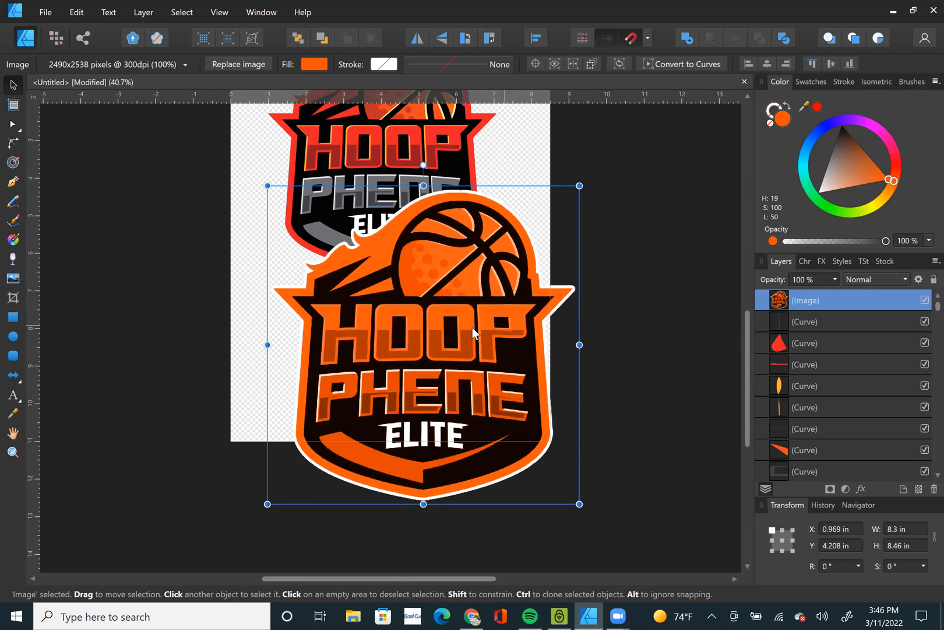
{"action": "key", "text": "ctrl+z"}
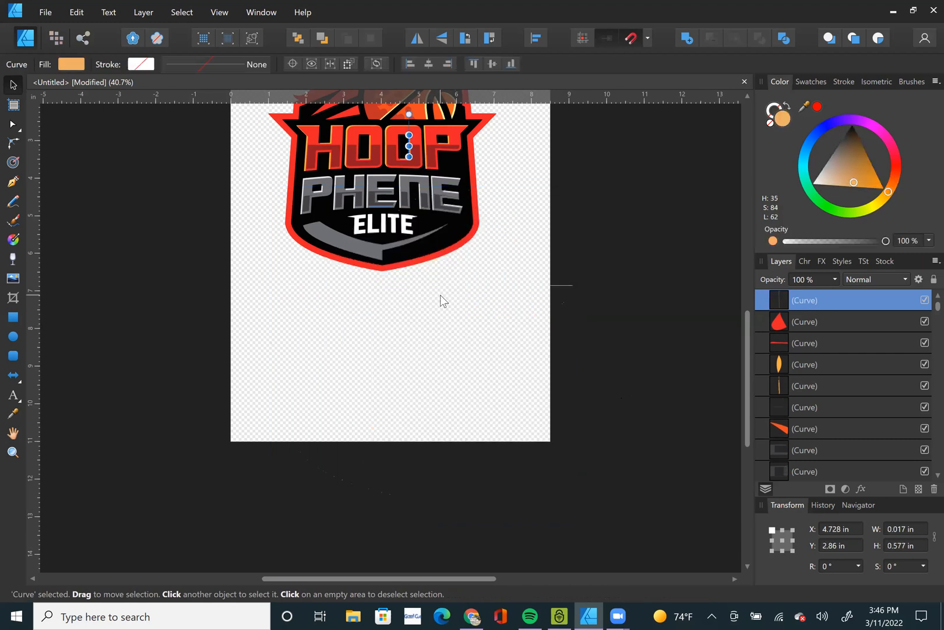
{"action": "key", "text": "ctrl+a"}
{"action": "key", "text": "ctrl+z"}
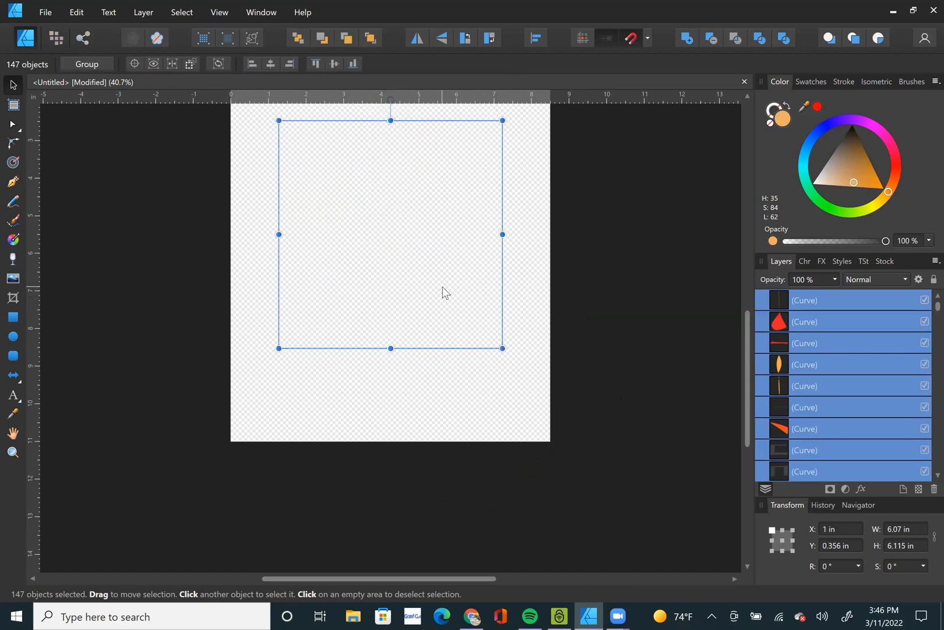
{"action": "scroll", "coordinate": [461, 328], "scroll_direction": "up", "scroll_amount": 3}
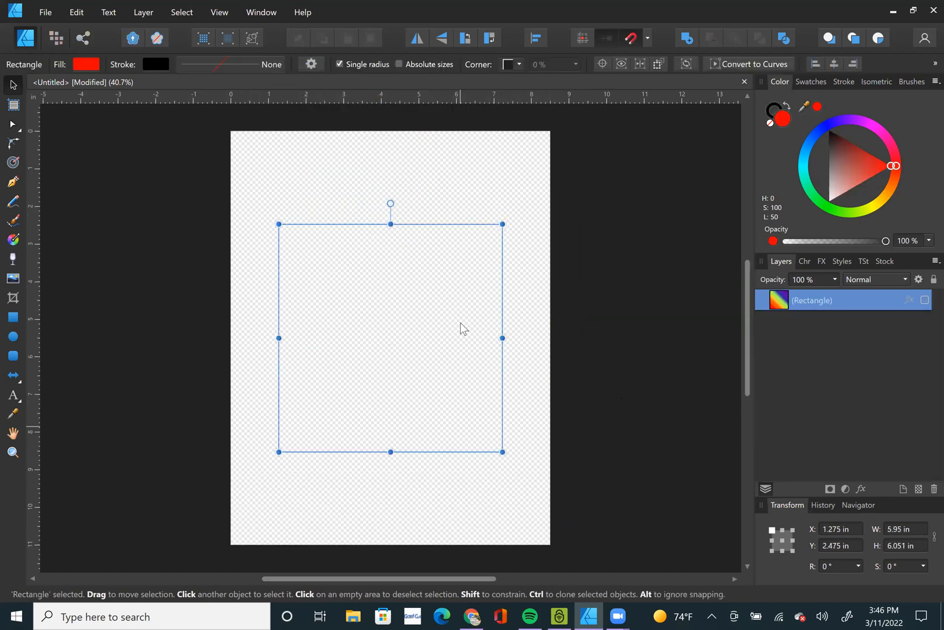
{"action": "left_click", "coordinate": [633, 296]}
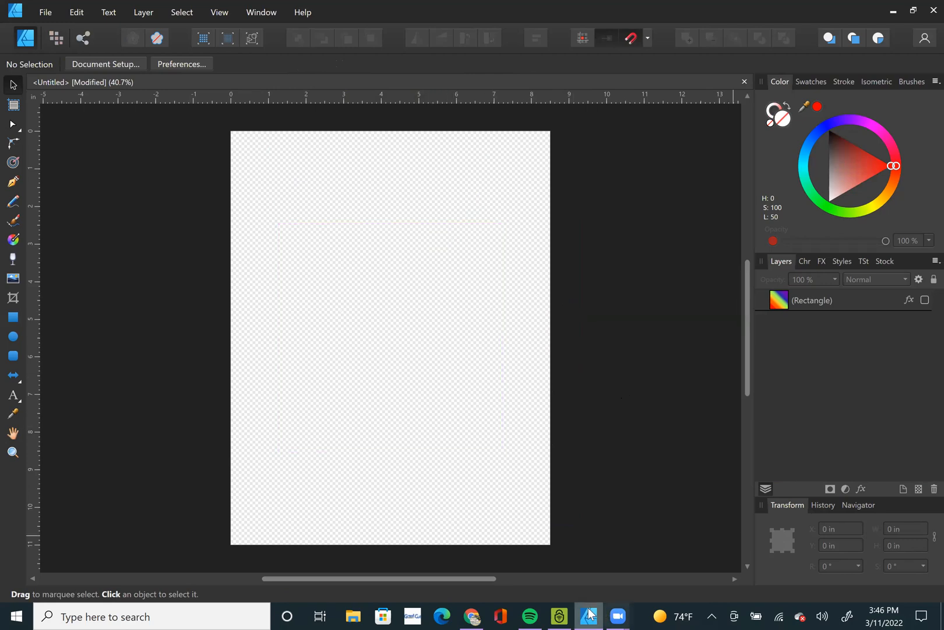
Copy the boardwalk photo from Chrome's image results into Affinity Designer, sized about 4.84 × 7.26 in at about X 1.67 in, Y 1.70 in.
{"action": "left_click", "coordinate": [472, 615]}
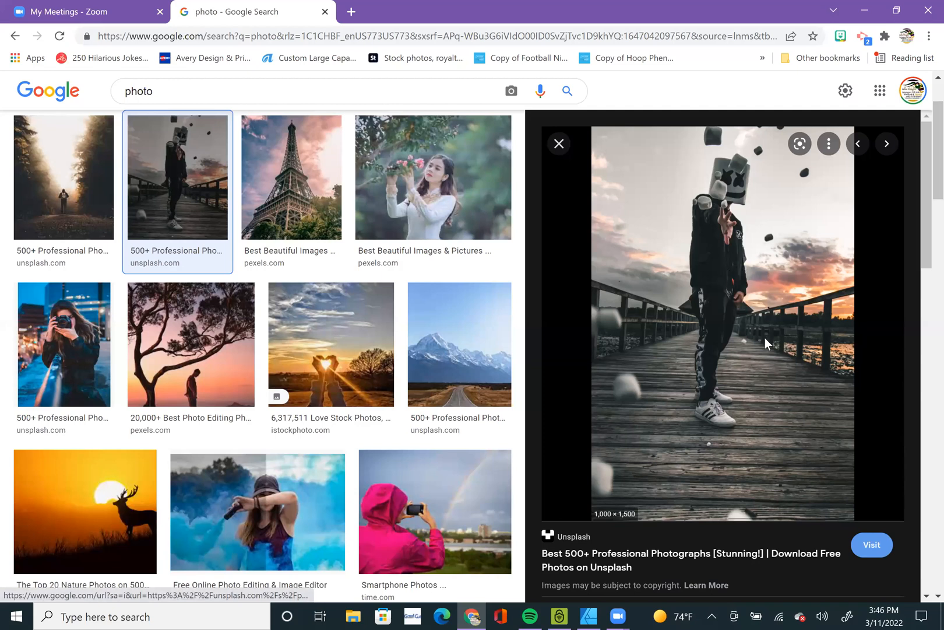
{"action": "right_click", "coordinate": [726, 270]}
{"action": "left_click", "coordinate": [792, 432]}
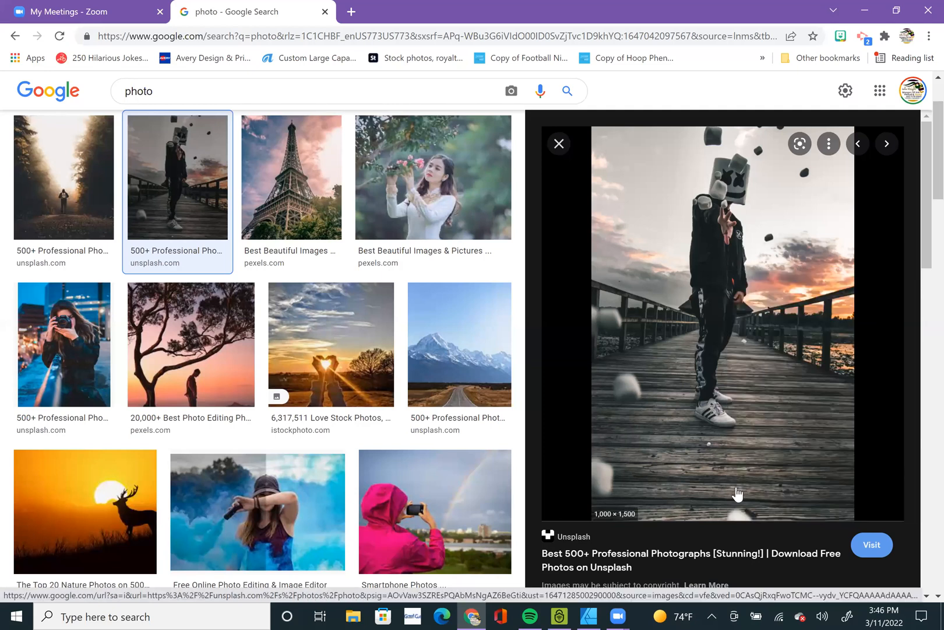
{"action": "left_click", "coordinate": [589, 615]}
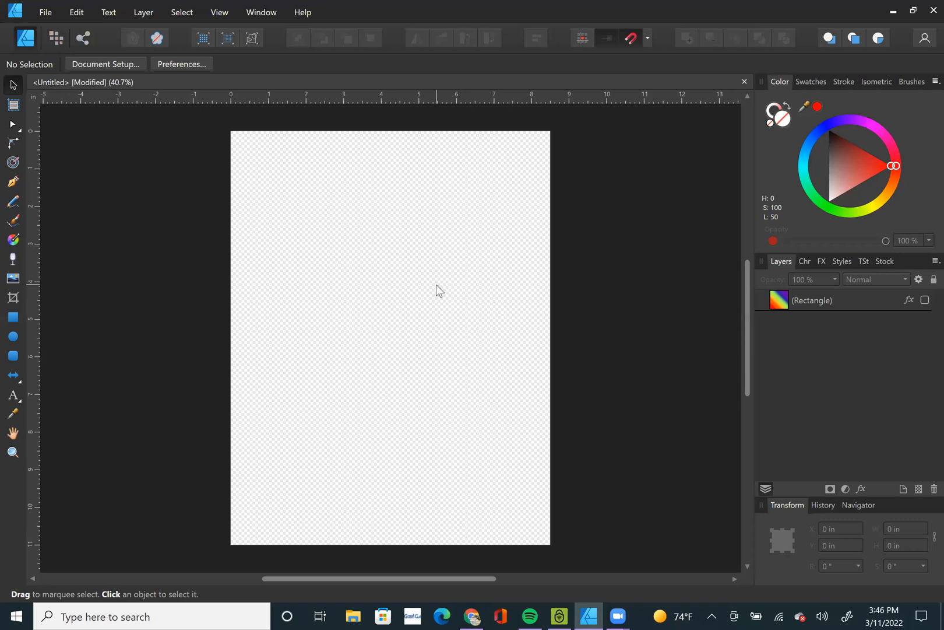
{"action": "key", "text": "ctrl+v"}
{"action": "left_click_drag", "start_coordinate": [445, 239], "coordinate": [503, 152]}
{"action": "left_click_drag", "start_coordinate": [427, 298], "coordinate": [398, 345]}
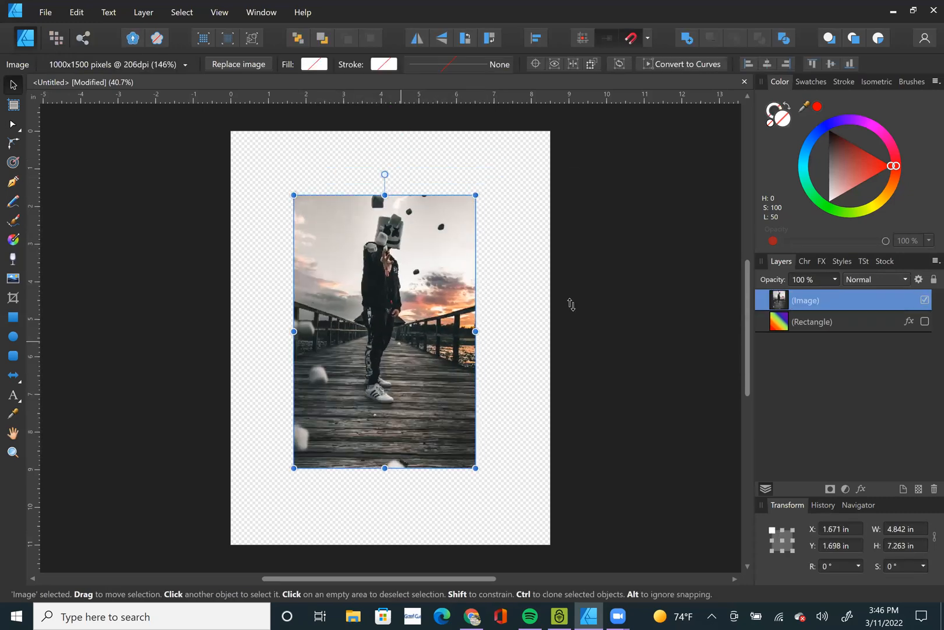
Tint the boardwalk photo red, blue-violet (H 256, S 100, L 50) and finally amber (H 42, S 100, L 50).
{"action": "left_click", "coordinate": [817, 106]}
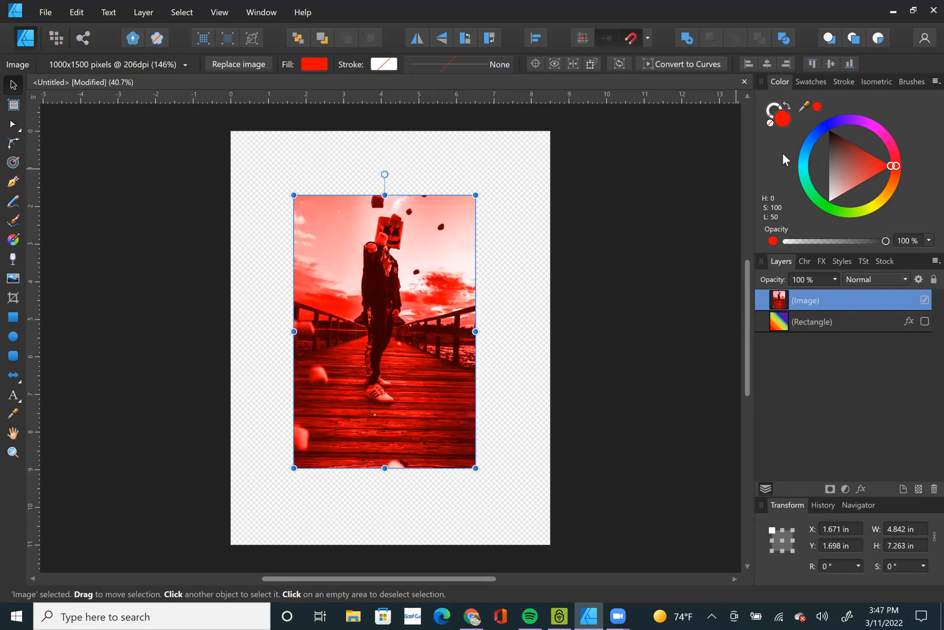
{"action": "left_click", "coordinate": [839, 124]}
{"action": "left_click_drag", "start_coordinate": [840, 123], "coordinate": [819, 193]}
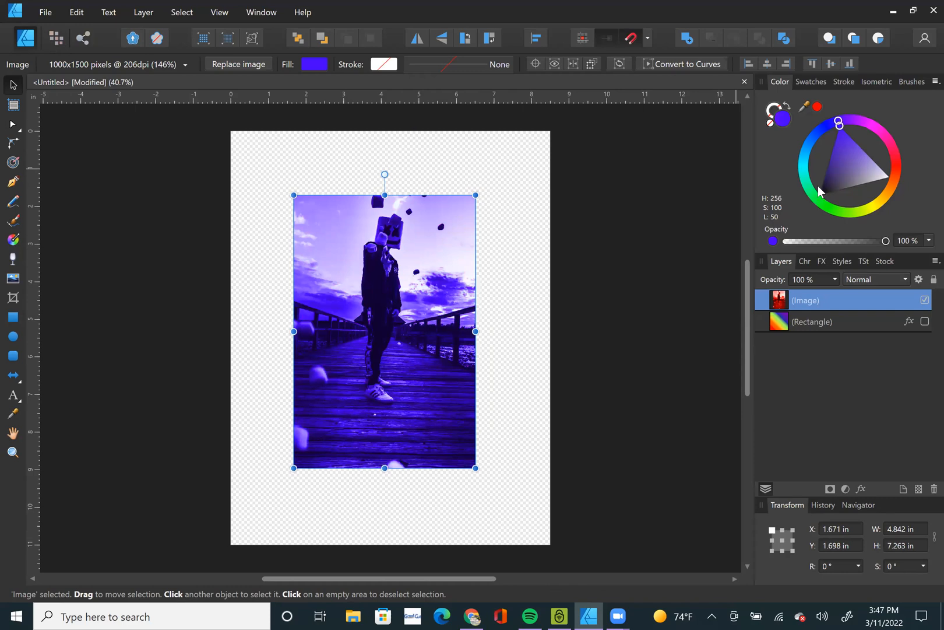
{"action": "left_click", "coordinate": [885, 201]}
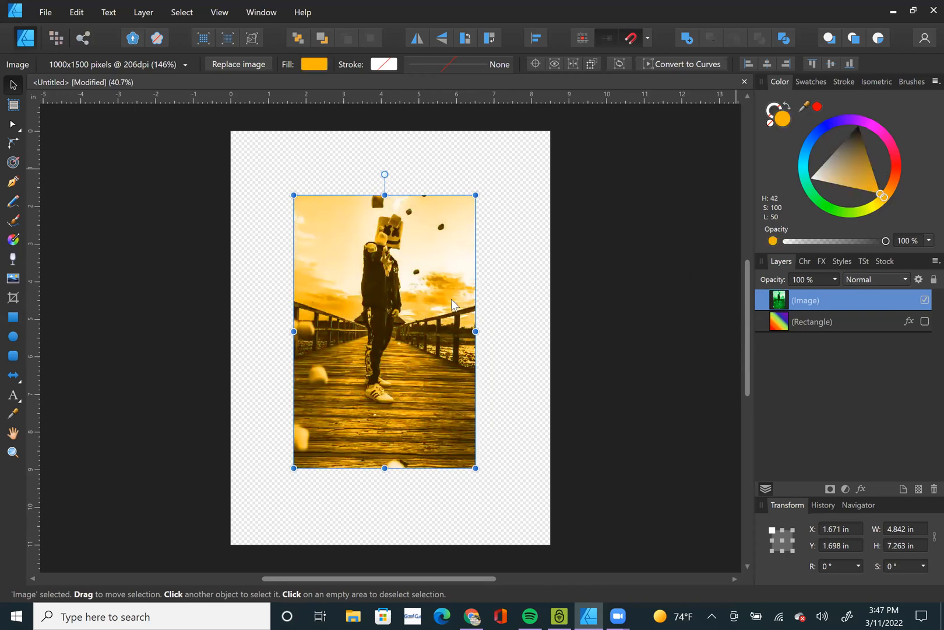
Inspect the tinted photo's masked figure up close, and delete the photo from the page.
{"action": "scroll", "coordinate": [382, 245], "scroll_direction": "up", "scroll_amount": 5}
{"action": "scroll", "coordinate": [383, 245], "scroll_direction": "up", "scroll_amount": 2}
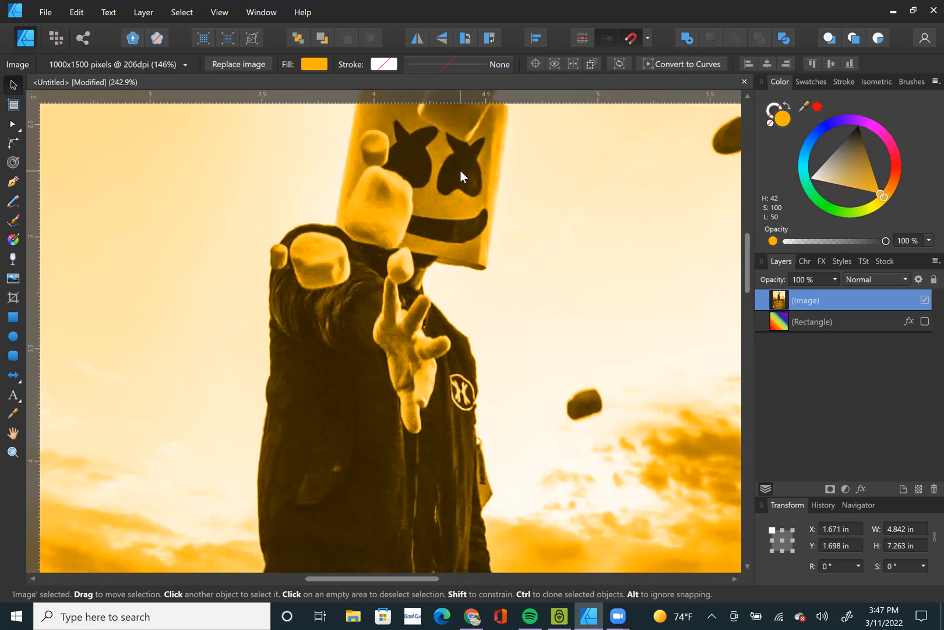
{"action": "scroll", "coordinate": [441, 227], "scroll_direction": "down", "scroll_amount": 6}
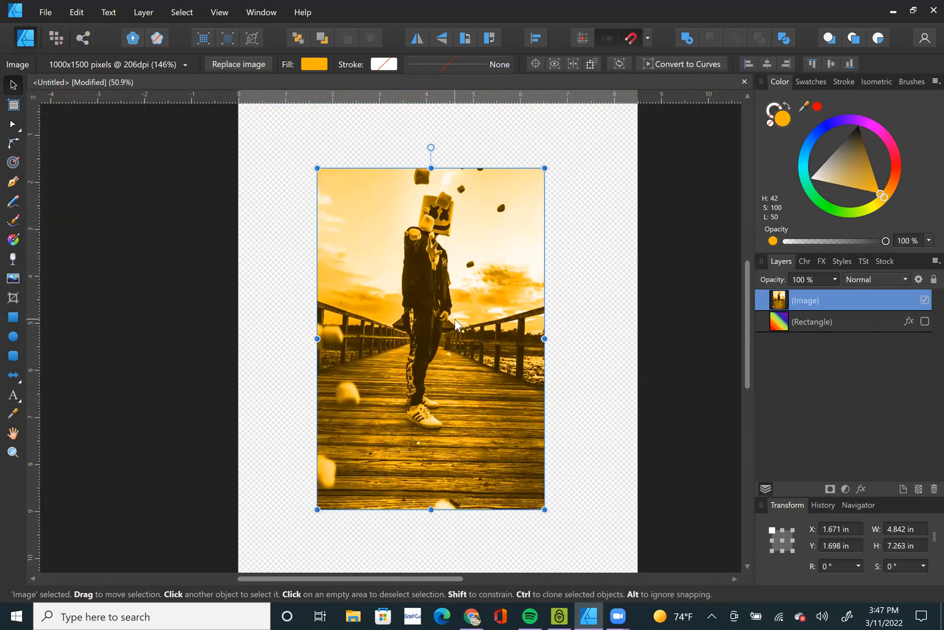
{"action": "key", "text": "Delete"}
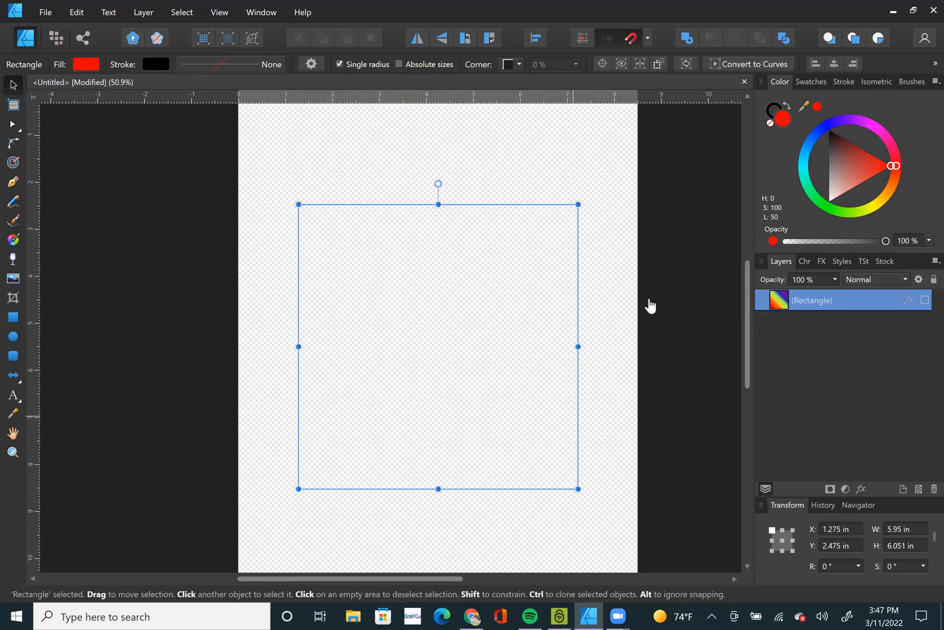
{"action": "left_click", "coordinate": [622, 178]}
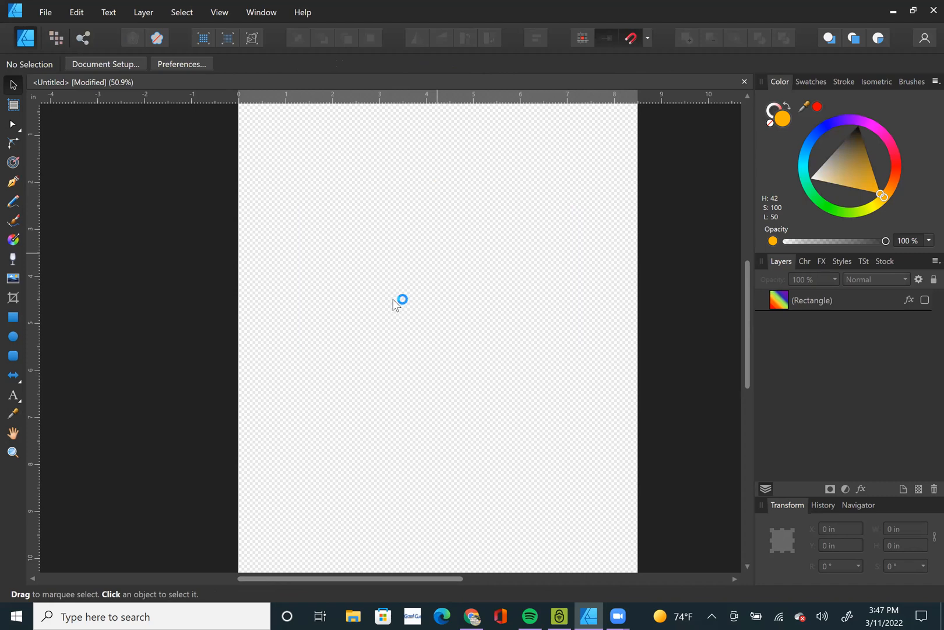
Switch to Chrome and look over the boardwalk photo and the other image results for "photo".
{"action": "left_click", "coordinate": [471, 616]}
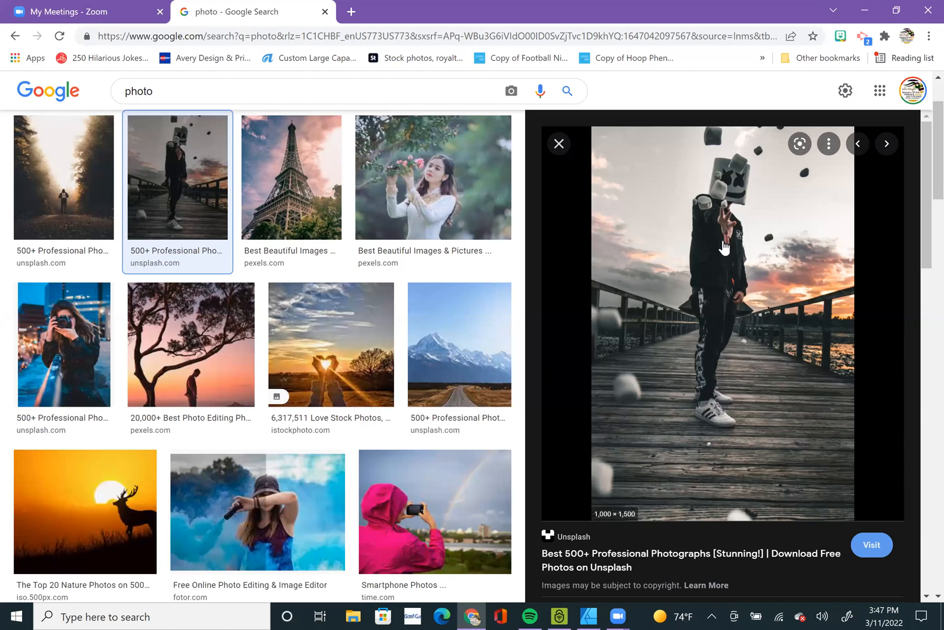
{"action": "scroll", "coordinate": [747, 303], "scroll_direction": "up", "scroll_amount": 2}
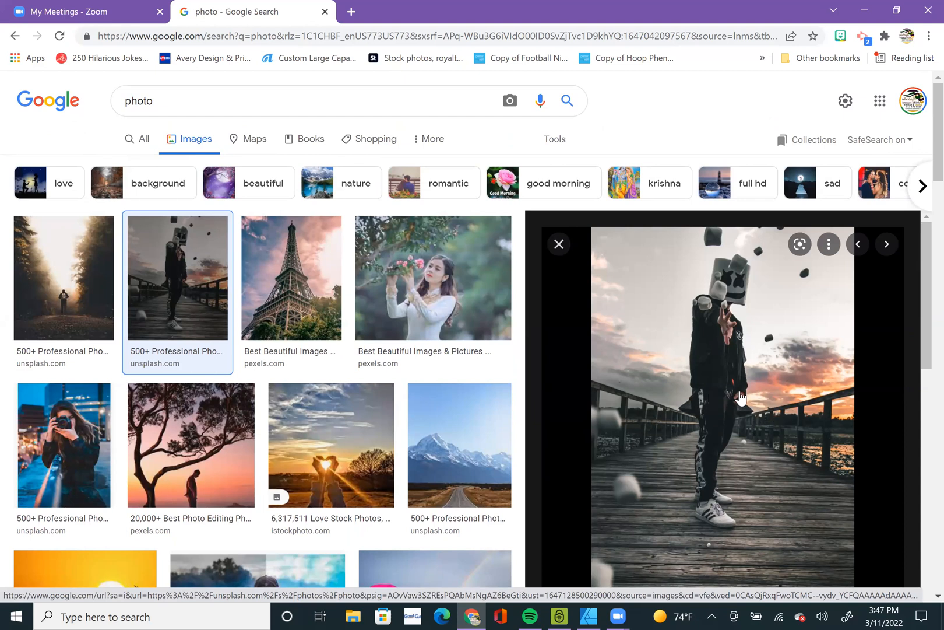
{"action": "scroll", "coordinate": [737, 402], "scroll_direction": "down", "scroll_amount": 2}
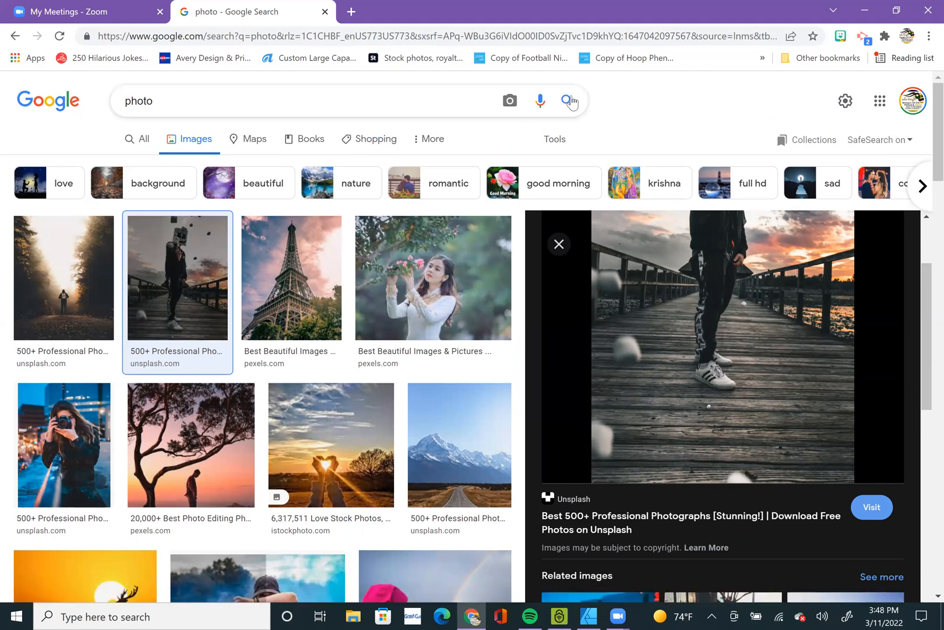
{"action": "scroll", "coordinate": [571, 103], "scroll_direction": "down", "scroll_amount": 1}
{"action": "scroll", "coordinate": [627, 298], "scroll_direction": "down", "scroll_amount": 10}
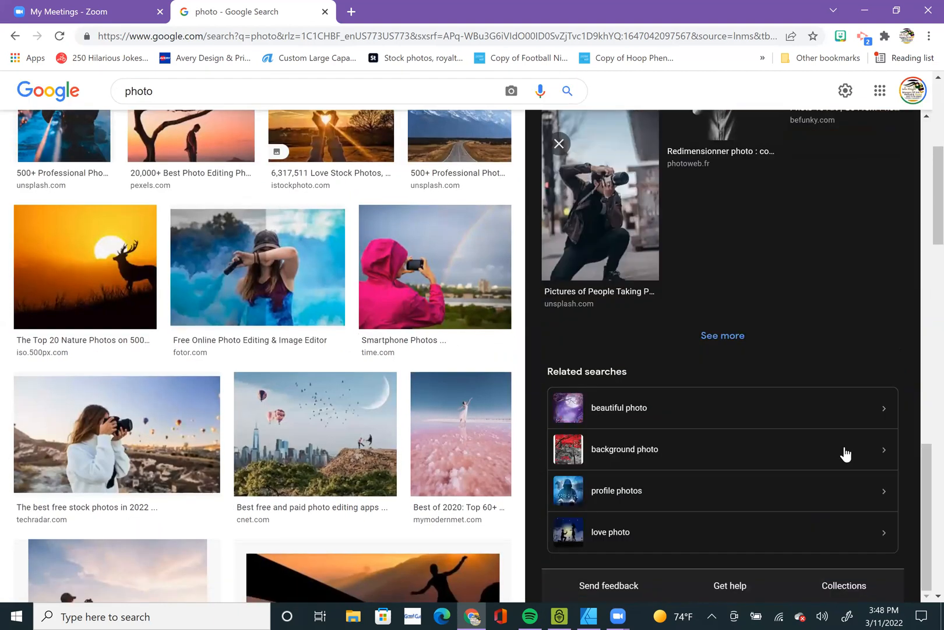
{"action": "scroll", "coordinate": [551, 395], "scroll_direction": "up", "scroll_amount": 13}
{"action": "scroll", "coordinate": [468, 181], "scroll_direction": "up", "scroll_amount": 7}
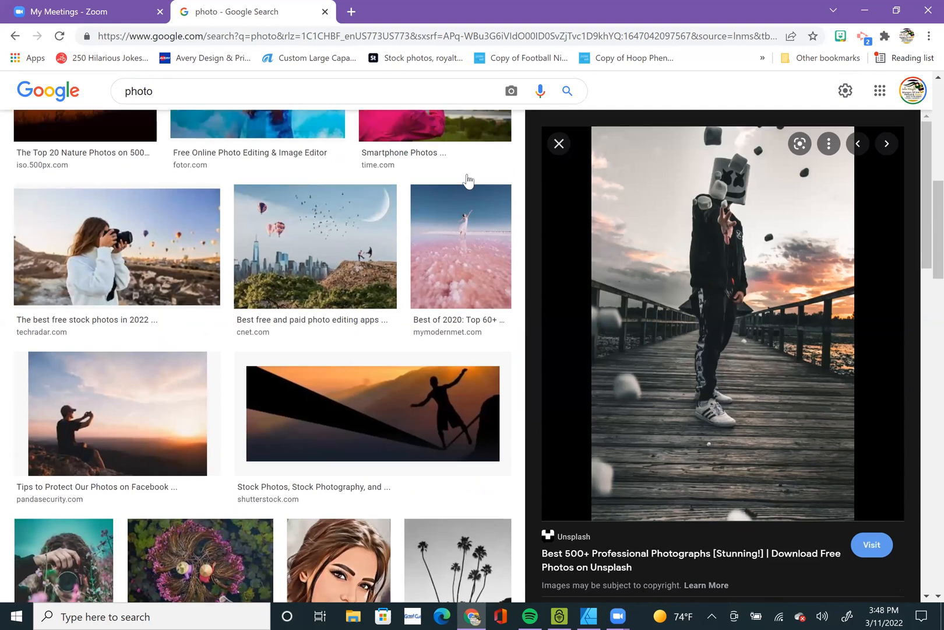
Search Google for "convert to svg" and open the Online SVG image converter site.
{"action": "left_click", "coordinate": [396, 37]}
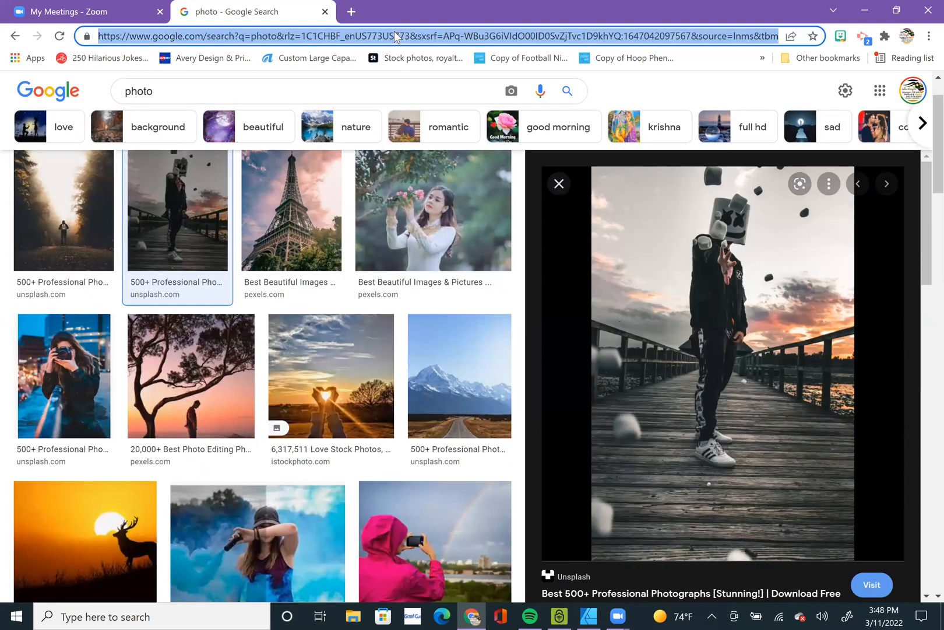
{"action": "type", "text": "convert"}
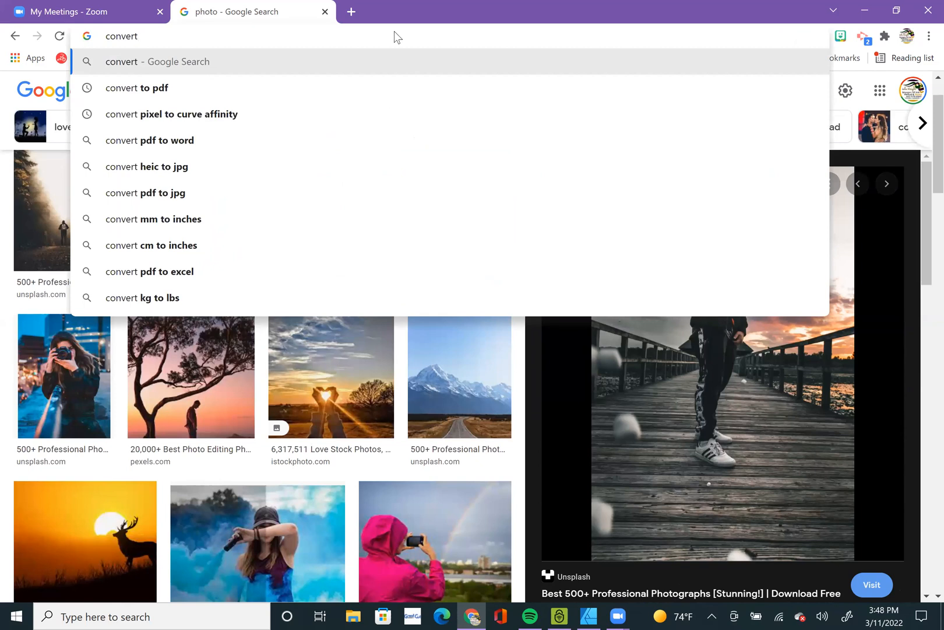
{"action": "type", "text": " to svg"}
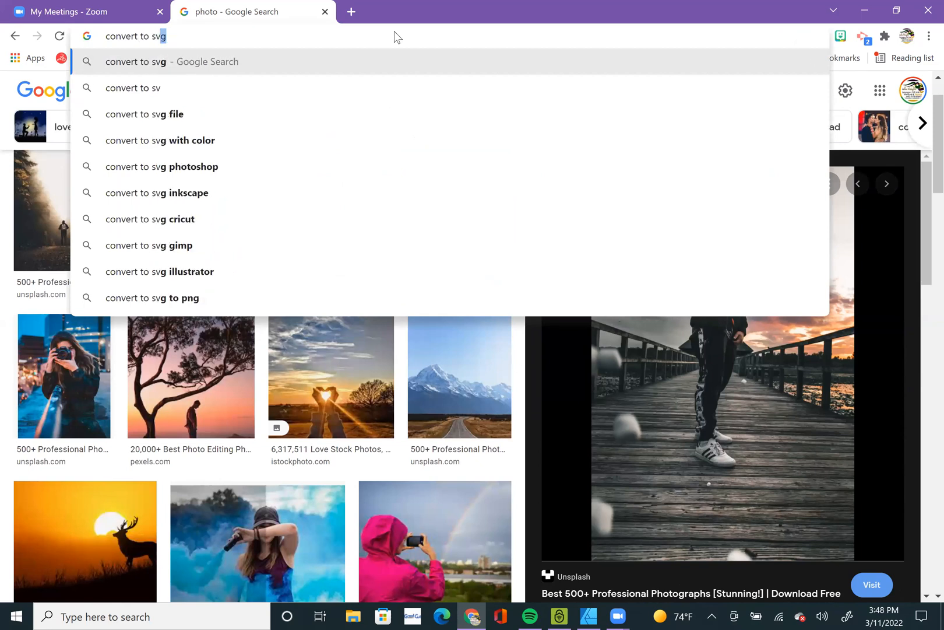
{"action": "key", "text": "Return"}
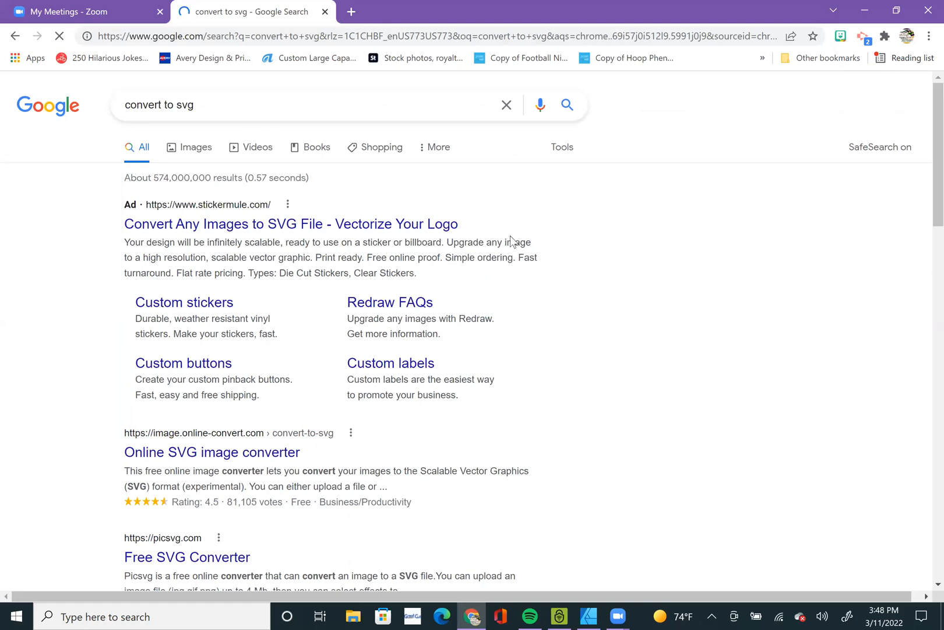
{"action": "scroll", "coordinate": [373, 407], "scroll_direction": "down", "scroll_amount": 1}
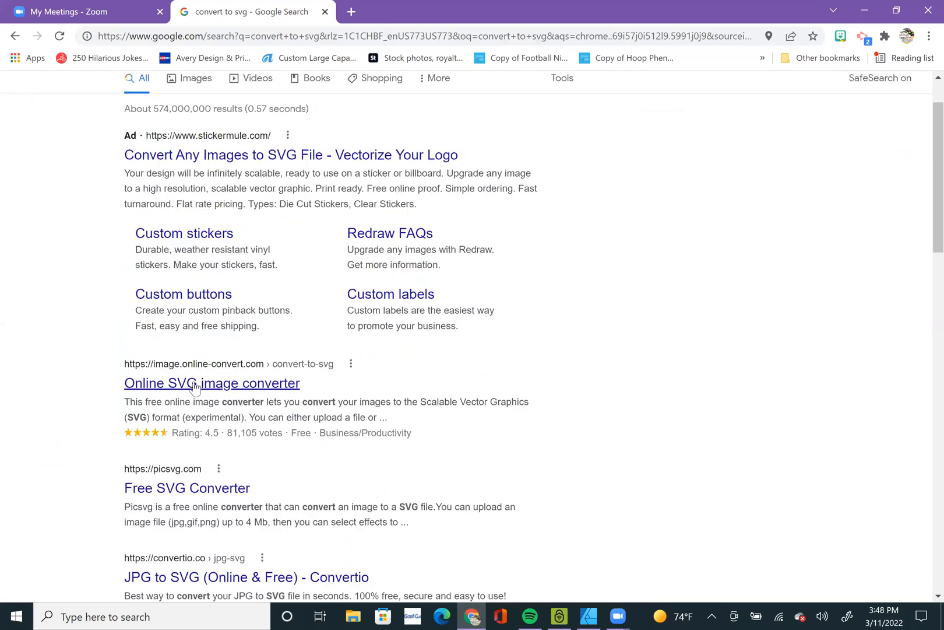
{"action": "left_click", "coordinate": [299, 382]}
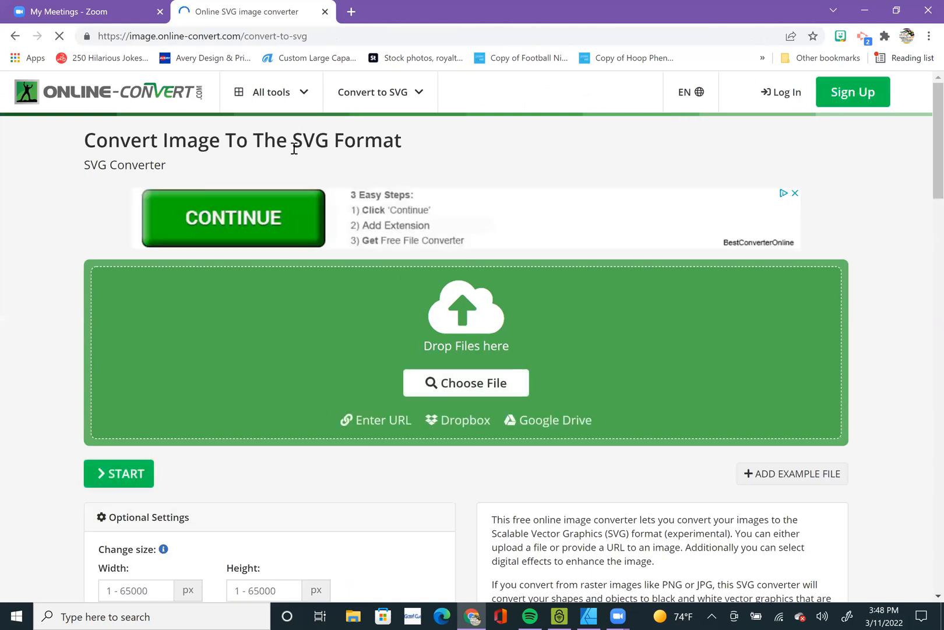
Upload AAU Logo.png from the Hoop Phene folder to the SVG converter.
{"action": "left_click", "coordinate": [481, 386]}
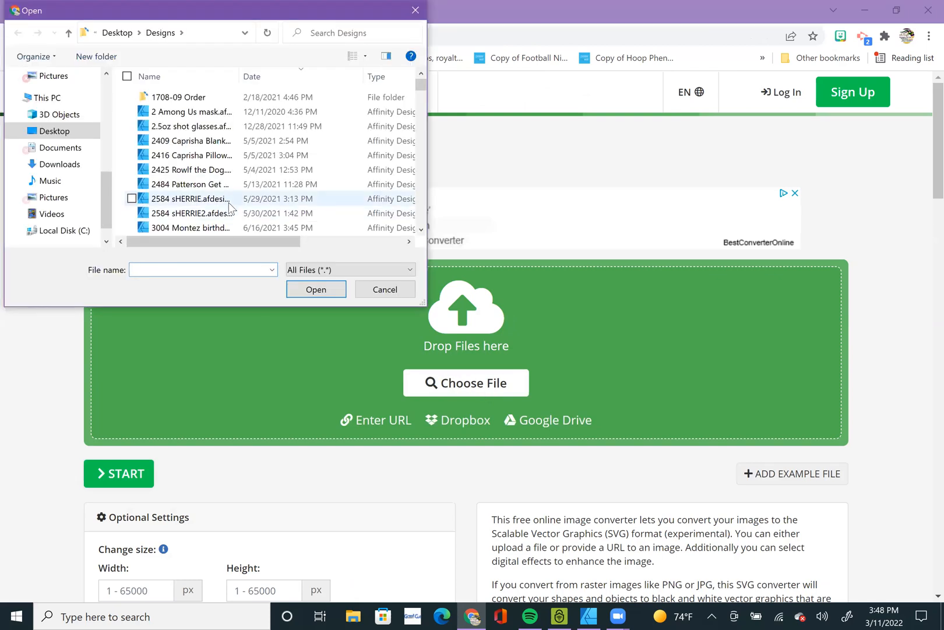
{"action": "scroll", "coordinate": [192, 175], "scroll_direction": "down", "scroll_amount": 4}
{"action": "scroll", "coordinate": [175, 152], "scroll_direction": "up", "scroll_amount": 4}
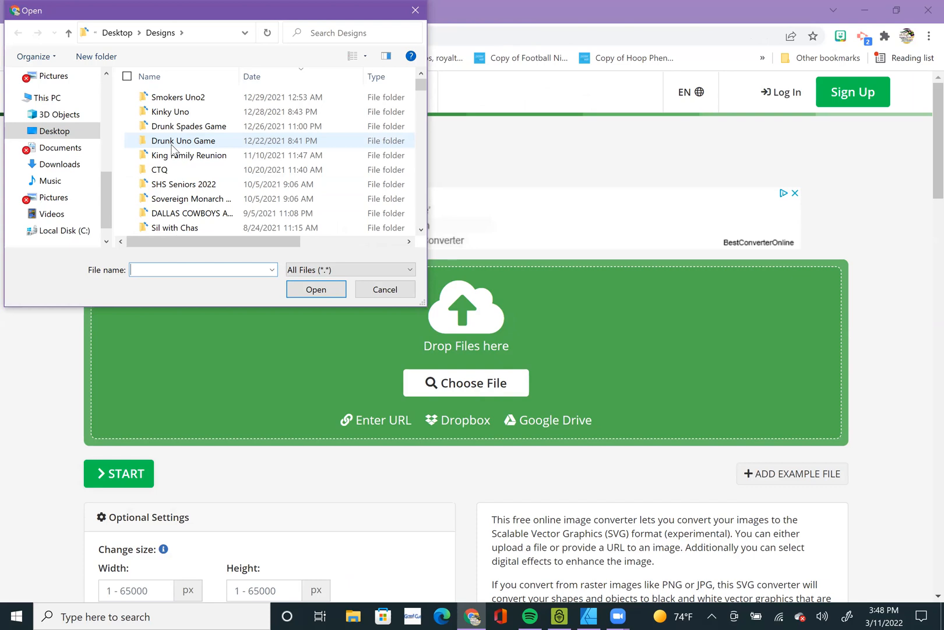
{"action": "scroll", "coordinate": [185, 185], "scroll_direction": "down", "scroll_amount": 2}
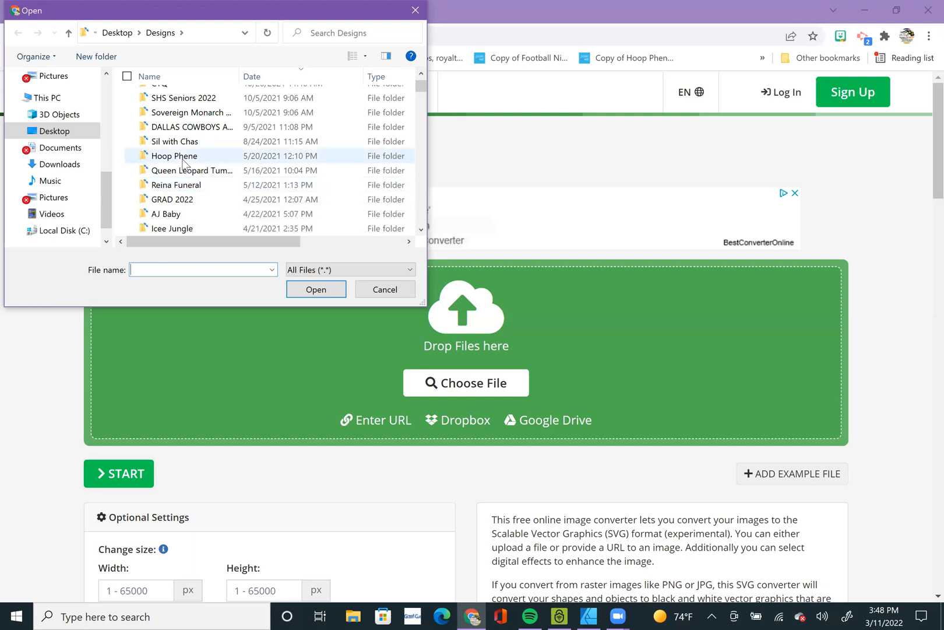
{"action": "double_click", "coordinate": [184, 155]}
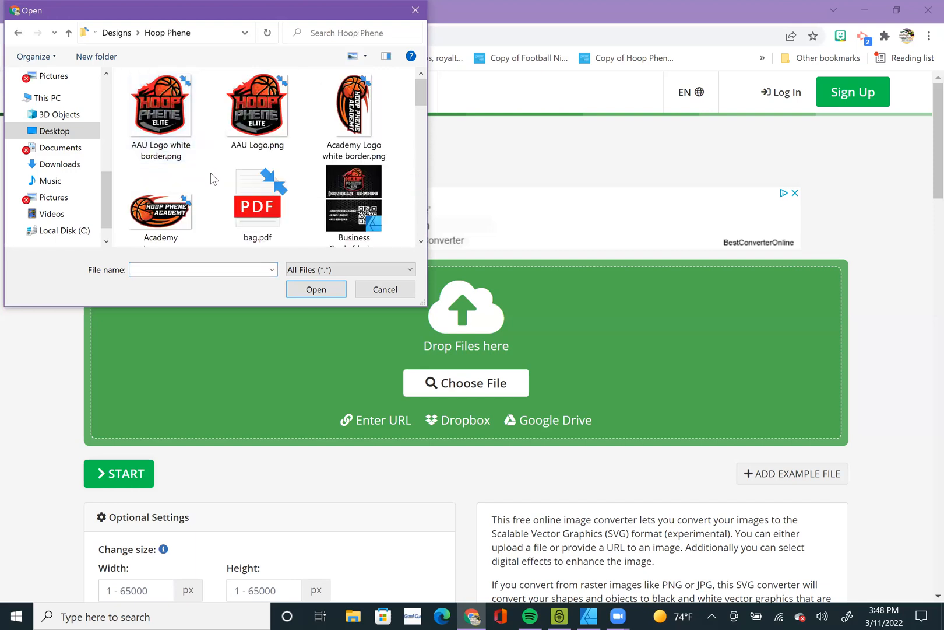
{"action": "double_click", "coordinate": [256, 107]}
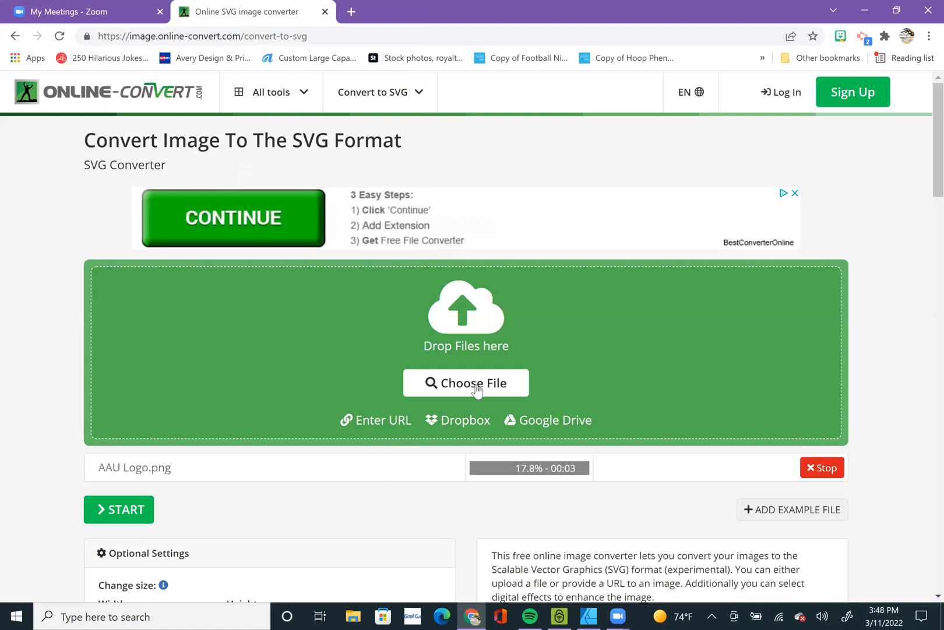
Convert the uploaded AAU Logo.png to SVG, and place the downloaded AAU Logo.svg on the Affinity Designer page.
{"action": "scroll", "coordinate": [315, 465], "scroll_direction": "down", "scroll_amount": 2}
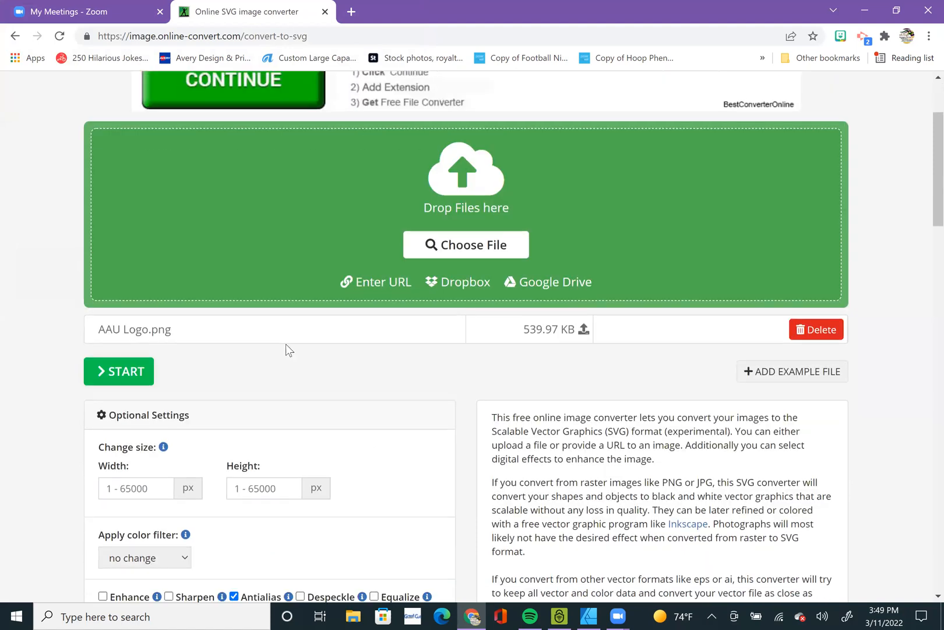
{"action": "left_click", "coordinate": [136, 376]}
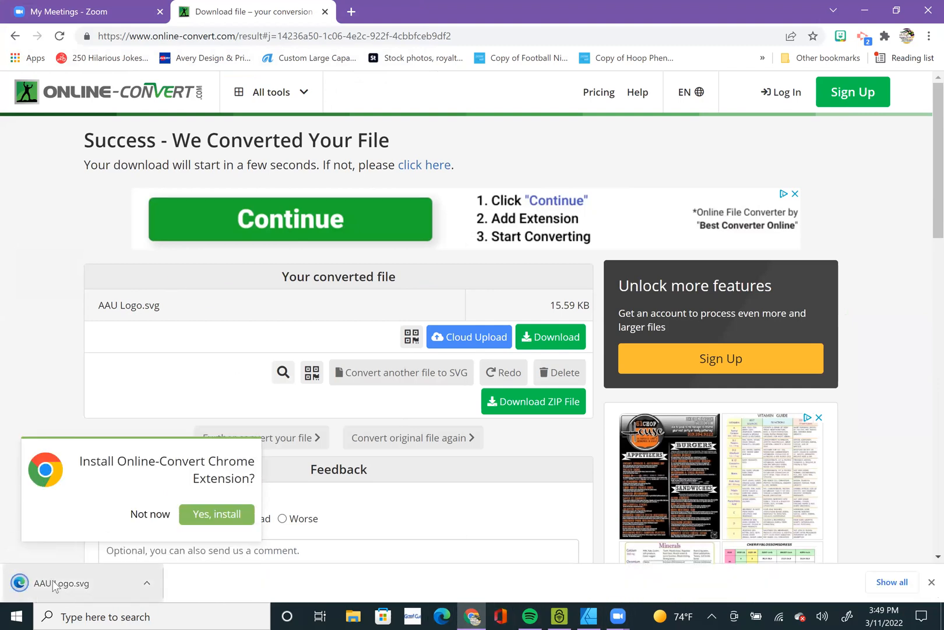
{"action": "left_click_drag", "start_coordinate": [53, 585], "coordinate": [430, 293]}
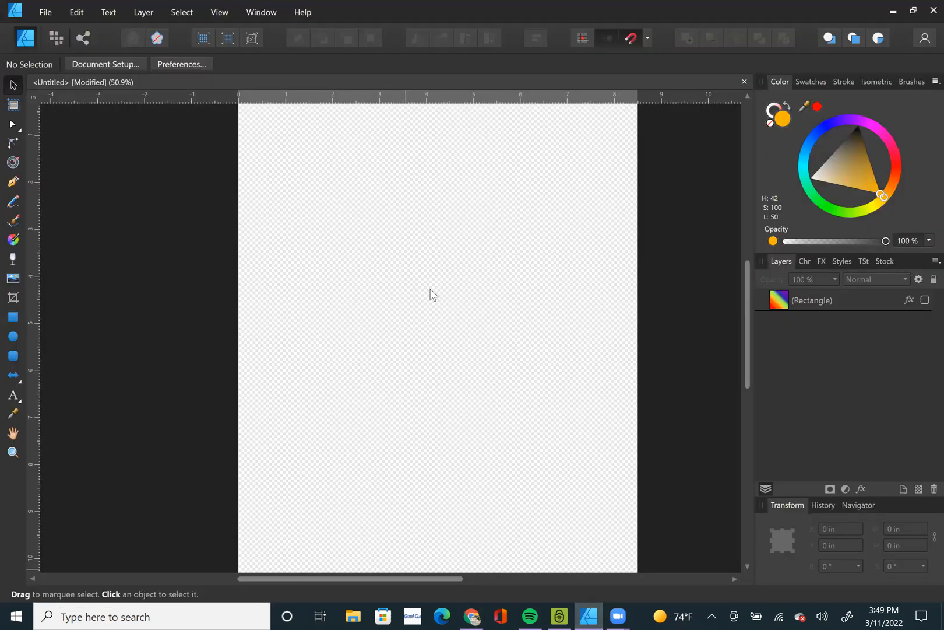
{"action": "key", "text": "ctrl+0"}
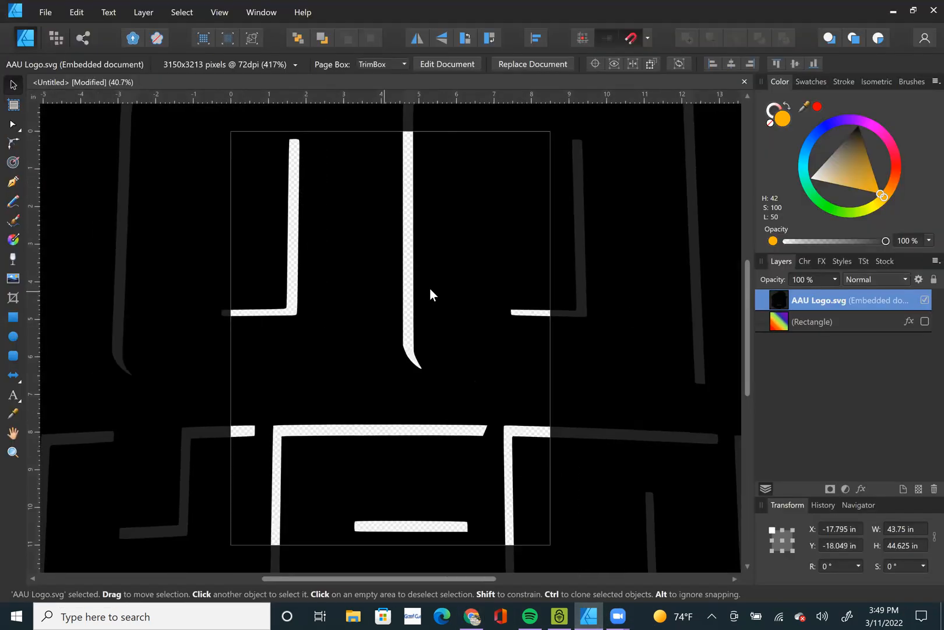
{"action": "scroll", "coordinate": [439, 292], "scroll_direction": "down", "scroll_amount": 5}
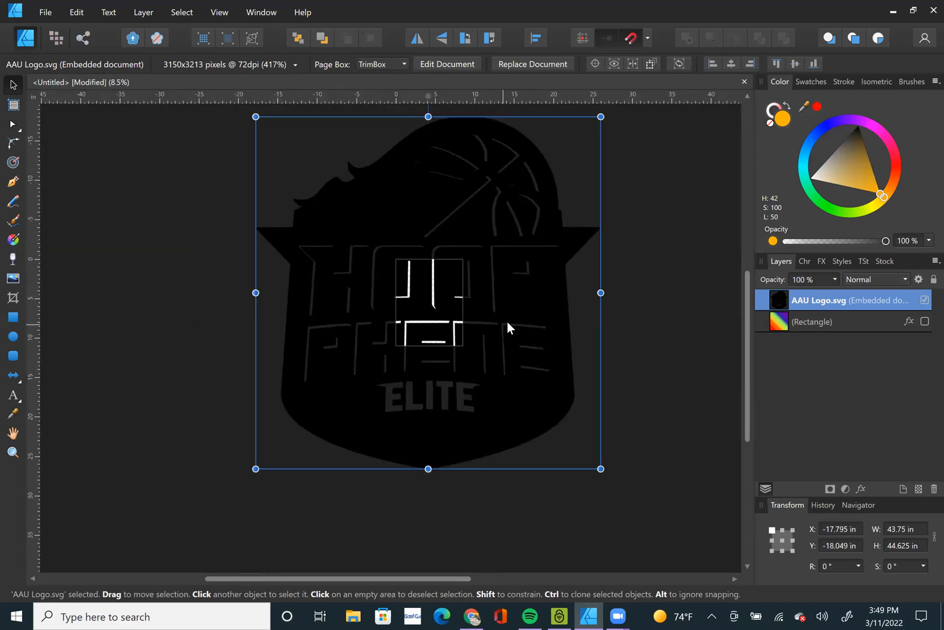
Open the embedded AAU Logo.svg for editing, and shift its curves slightly to the right on the page.
{"action": "double_click", "coordinate": [507, 320]}
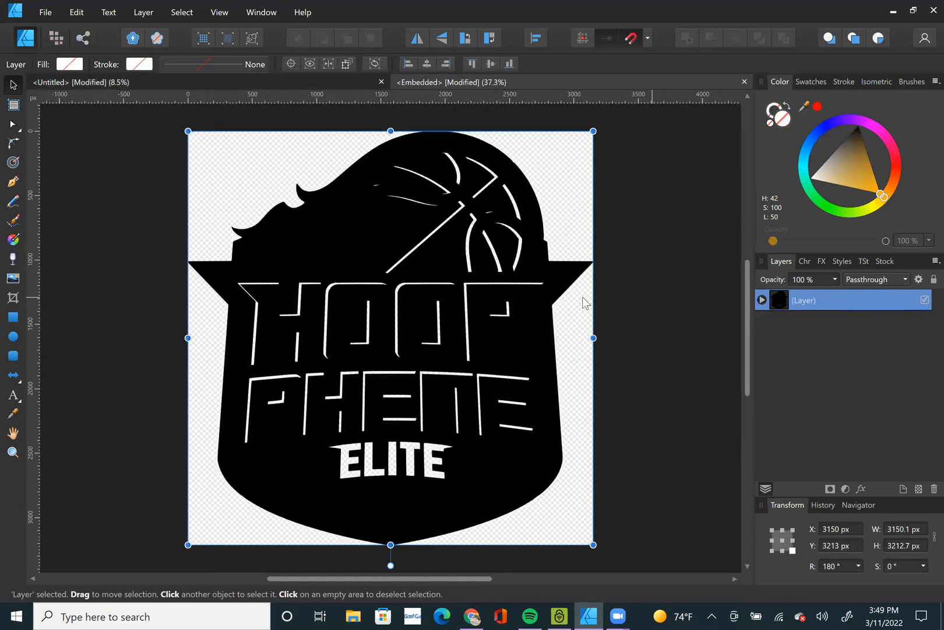
{"action": "left_click", "coordinate": [761, 300]}
{"action": "left_click", "coordinate": [792, 323]}
{"action": "left_click_drag", "start_coordinate": [452, 304], "coordinate": [457, 309]}
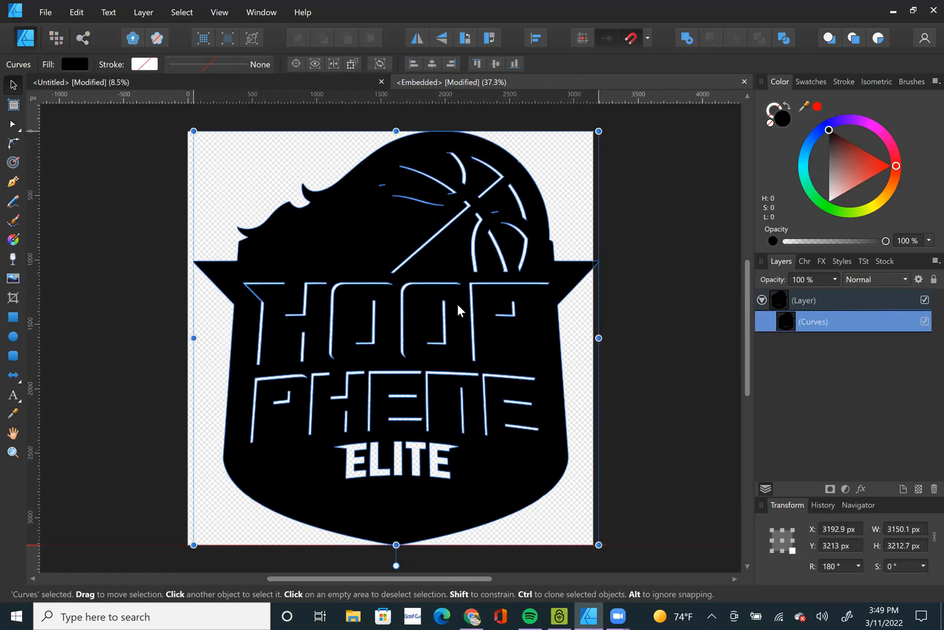
Fill the logo's curves with red, and delete them from the embedded document.
{"action": "left_click", "coordinate": [818, 107]}
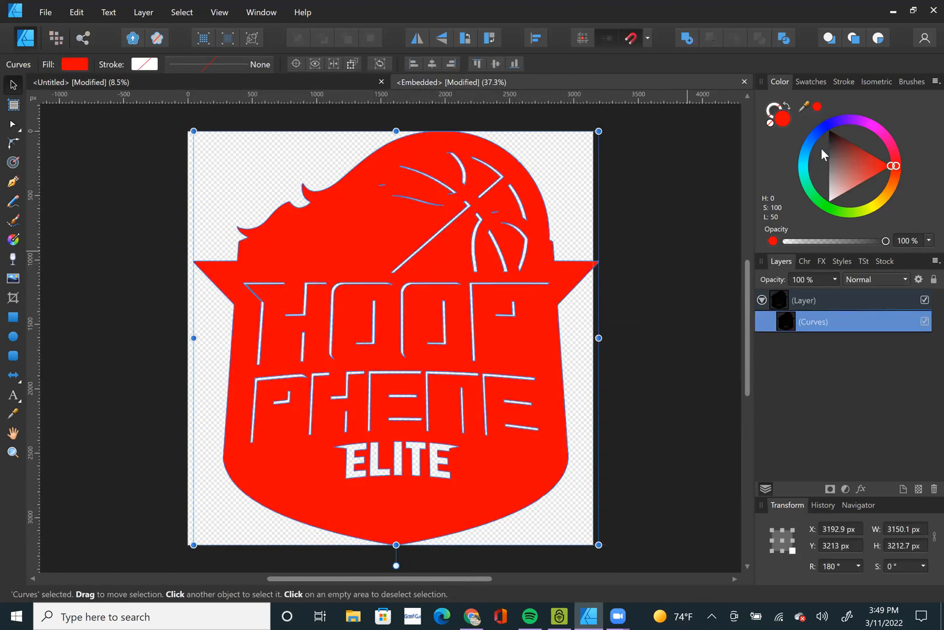
{"action": "key", "text": "Delete"}
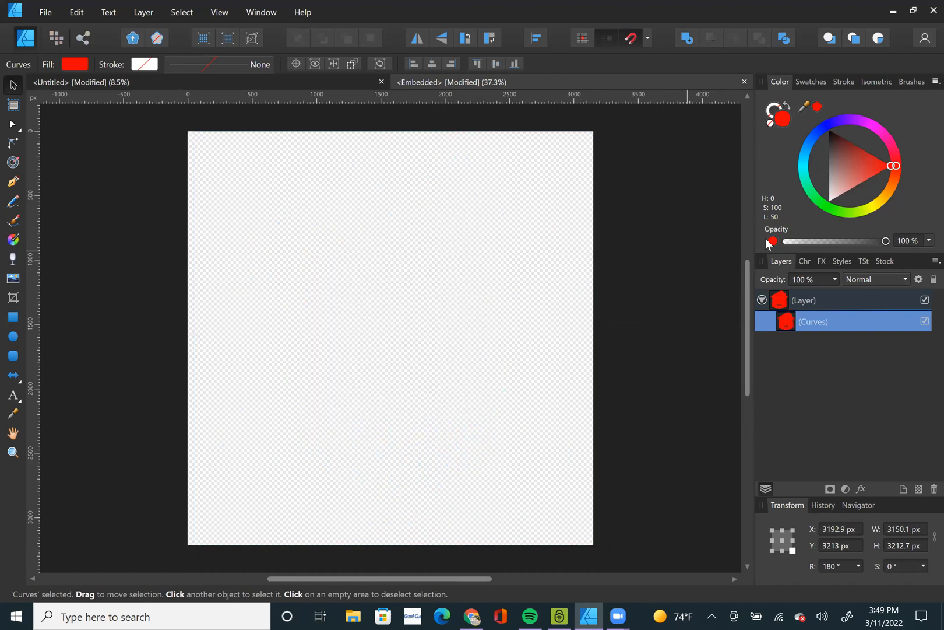
Switch to Chrome, return to the "convert to svg" search results and open Convertio's JPG to SVG converter.
{"action": "left_click", "coordinate": [482, 612]}
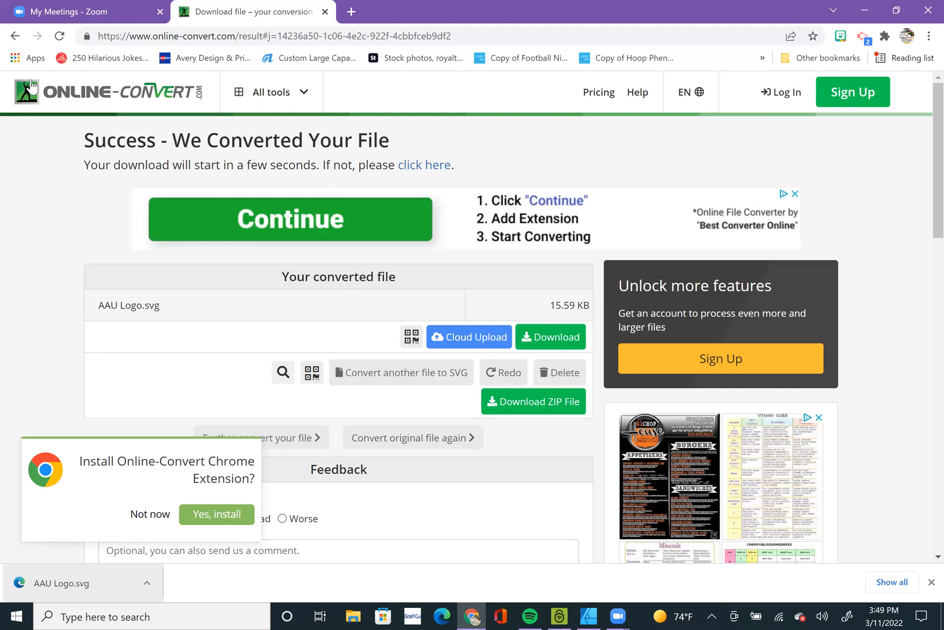
{"action": "left_click", "coordinate": [16, 35]}
{"action": "left_click", "coordinate": [15, 36]}
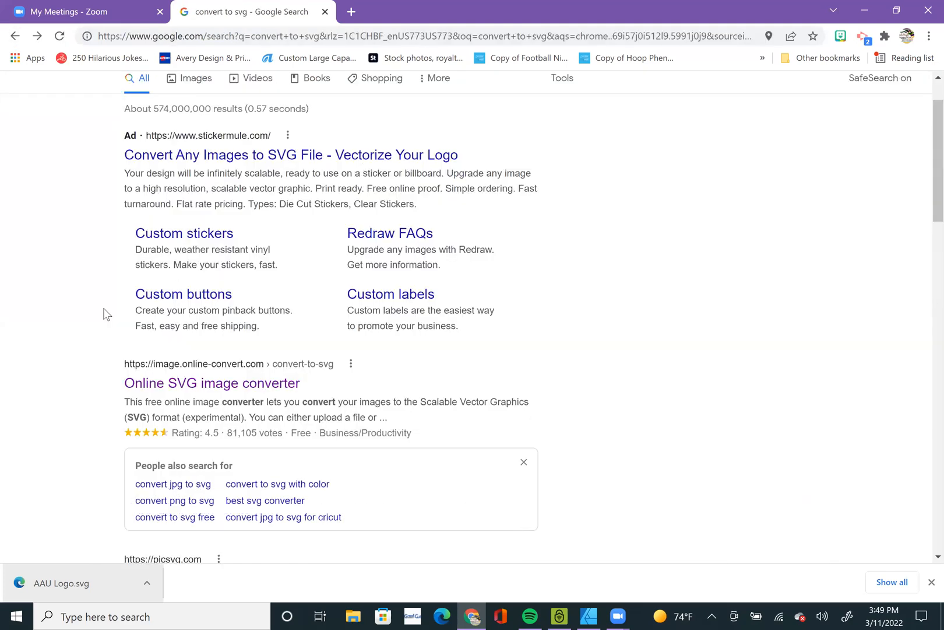
{"action": "scroll", "coordinate": [76, 332], "scroll_direction": "down", "scroll_amount": 5}
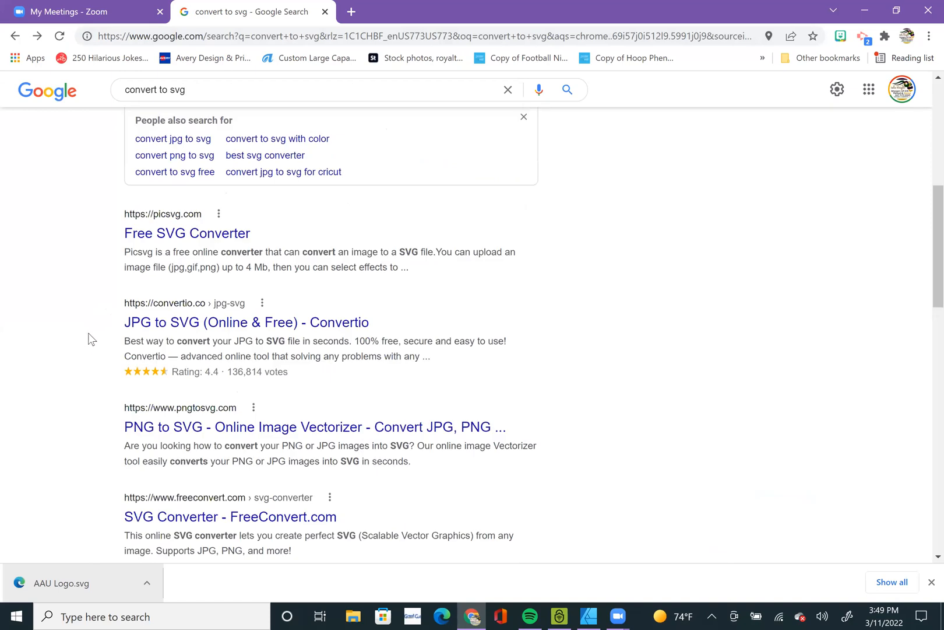
{"action": "left_click", "coordinate": [197, 328]}
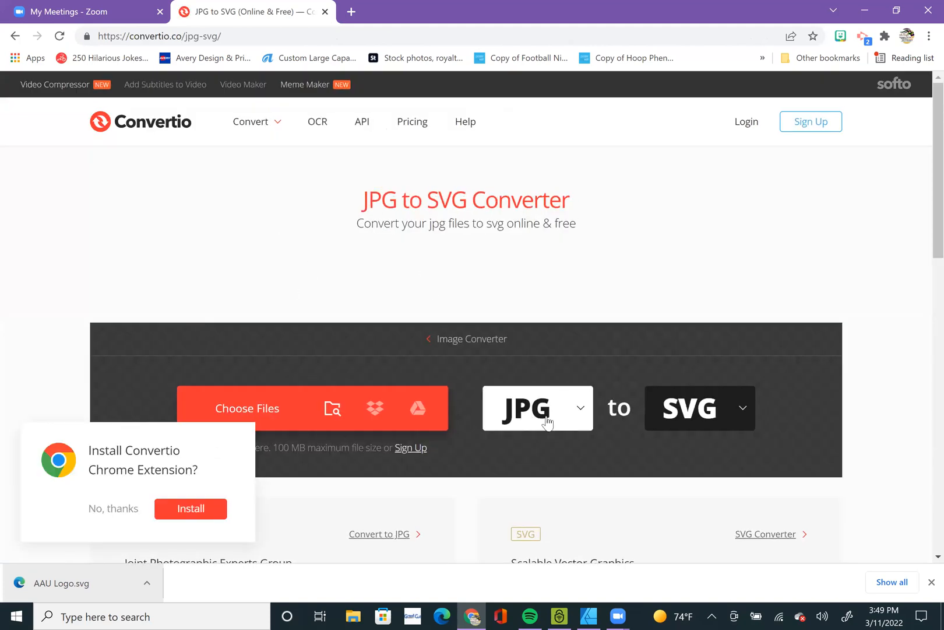
Set Convertio's source format to the PNG image type, keeping SVG as the output format.
{"action": "left_click", "coordinate": [574, 424]}
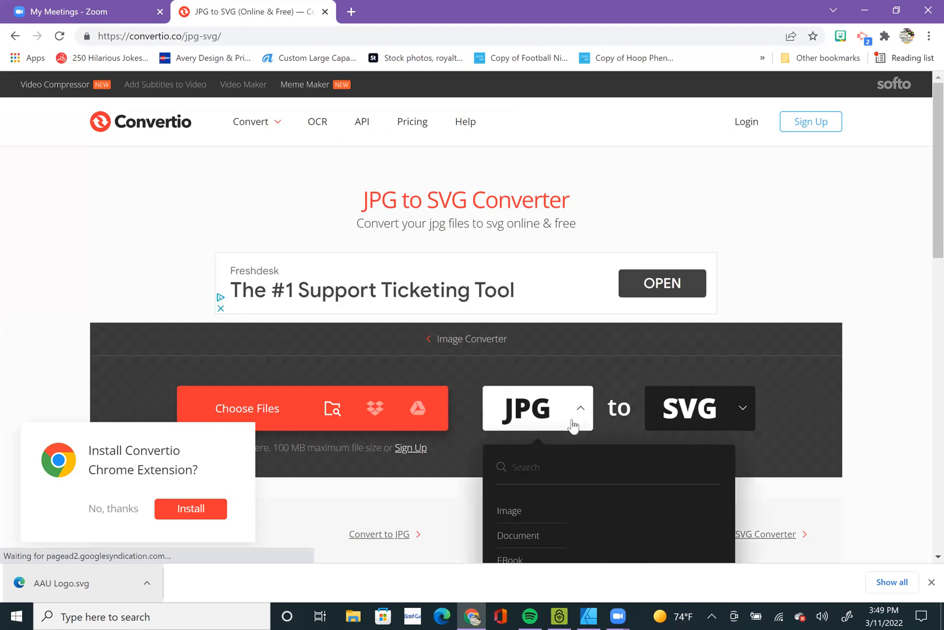
{"action": "scroll", "coordinate": [567, 435], "scroll_direction": "down", "scroll_amount": 3}
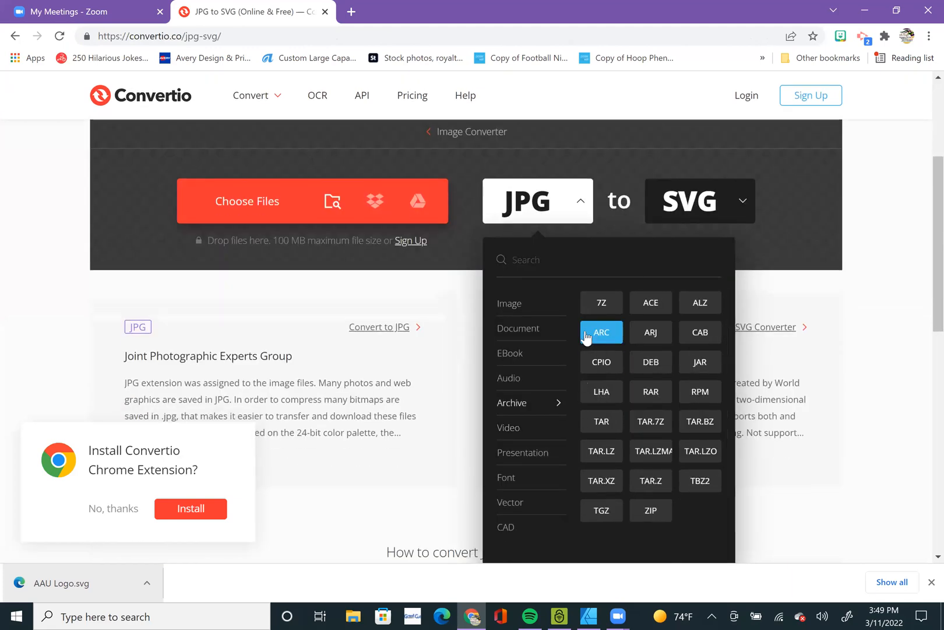
{"action": "mouse_move", "coordinate": [530, 304]}
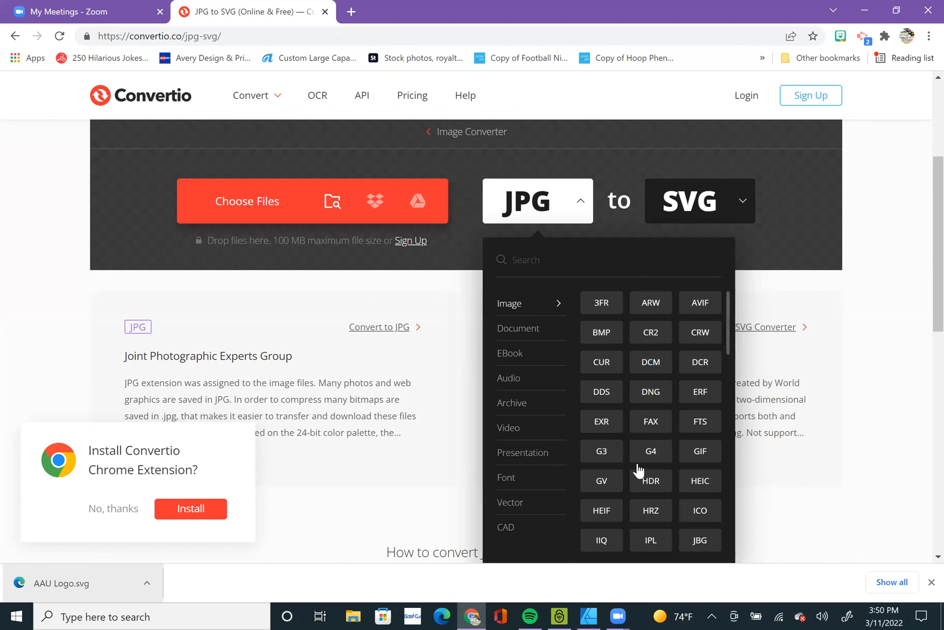
{"action": "scroll", "coordinate": [647, 467], "scroll_direction": "down", "scroll_amount": 2}
{"action": "scroll", "coordinate": [664, 475], "scroll_direction": "down", "scroll_amount": 2}
{"action": "scroll", "coordinate": [656, 484], "scroll_direction": "down", "scroll_amount": 1}
{"action": "scroll", "coordinate": [658, 510], "scroll_direction": "down", "scroll_amount": 1}
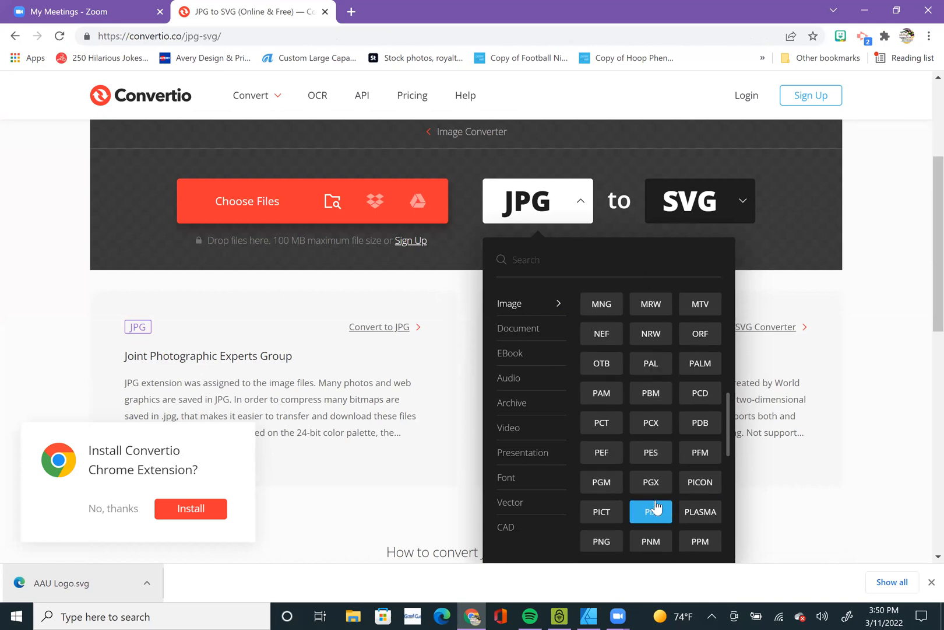
{"action": "scroll", "coordinate": [655, 507], "scroll_direction": "down", "scroll_amount": 2}
{"action": "left_click", "coordinate": [605, 475]}
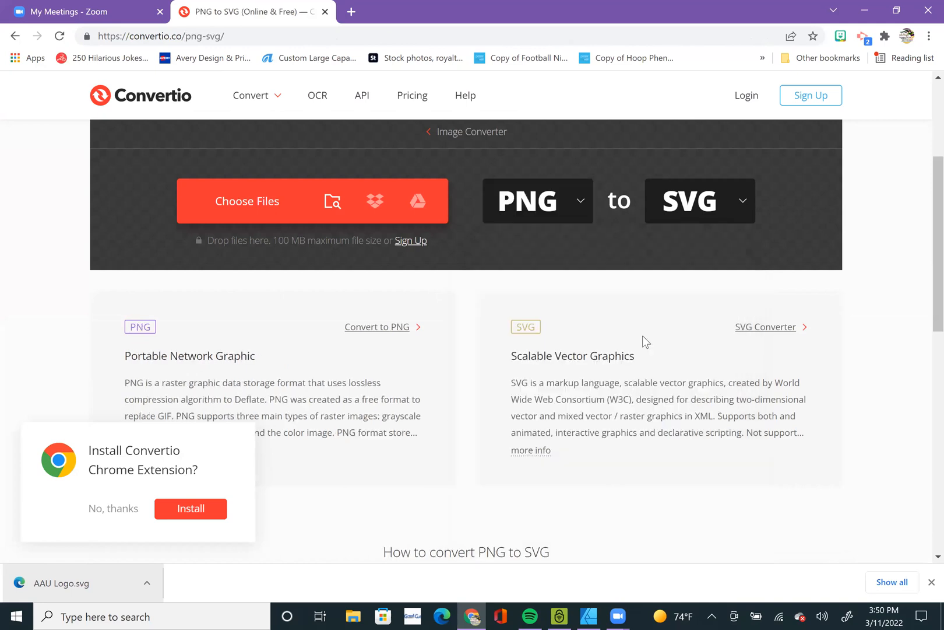
{"action": "left_click", "coordinate": [721, 211]}
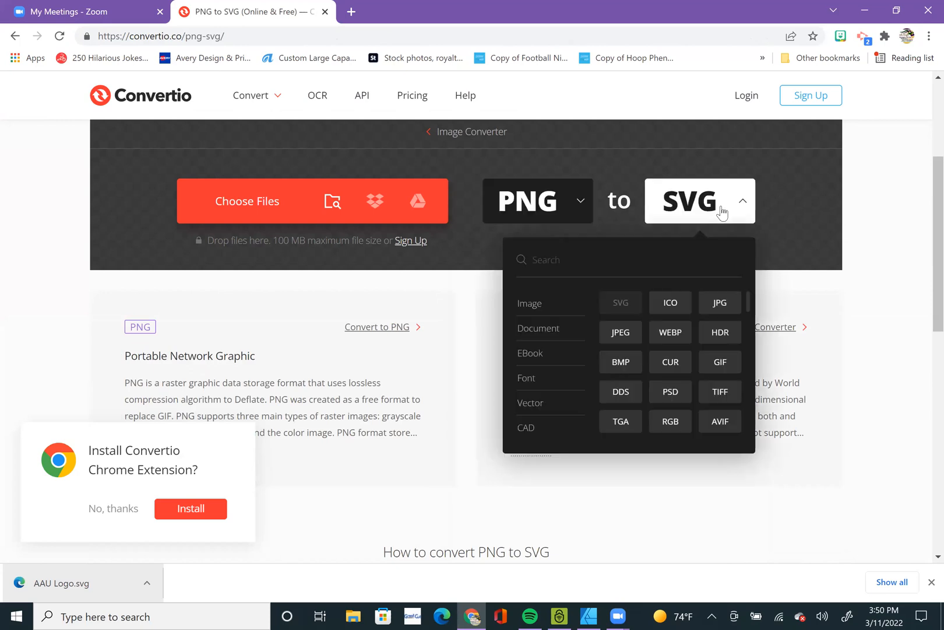
{"action": "left_click", "coordinate": [722, 211]}
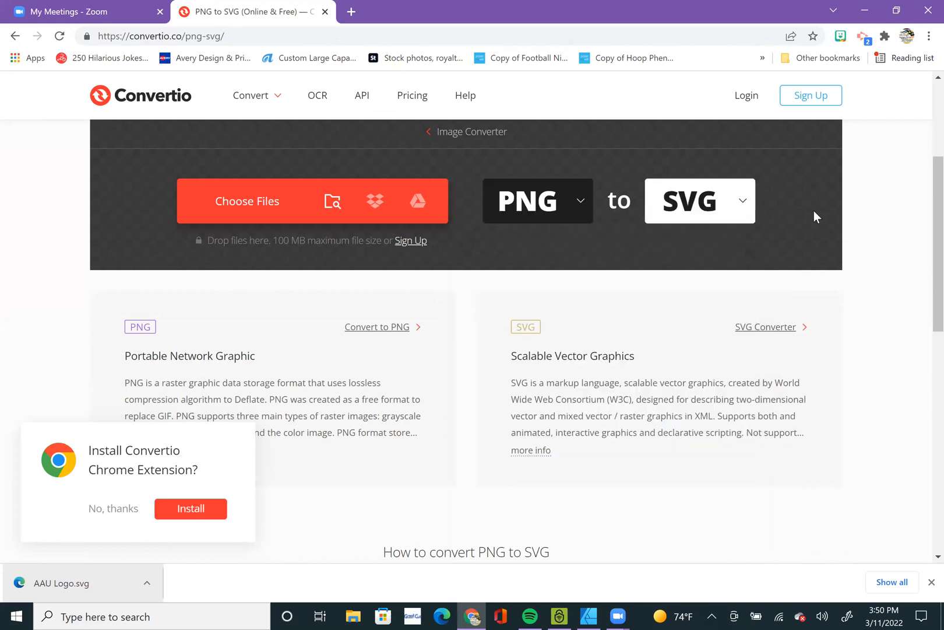
Add Academy Logo.png from the Hoop Phene folder to the PNG to SVG converter.
{"action": "left_click", "coordinate": [270, 213]}
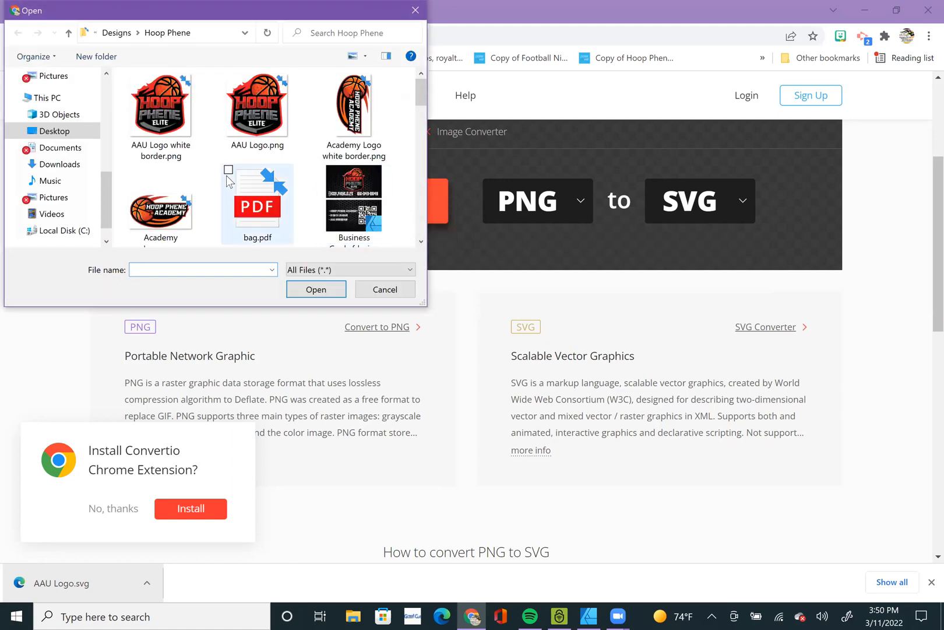
{"action": "scroll", "coordinate": [175, 198], "scroll_direction": "down", "scroll_amount": 2}
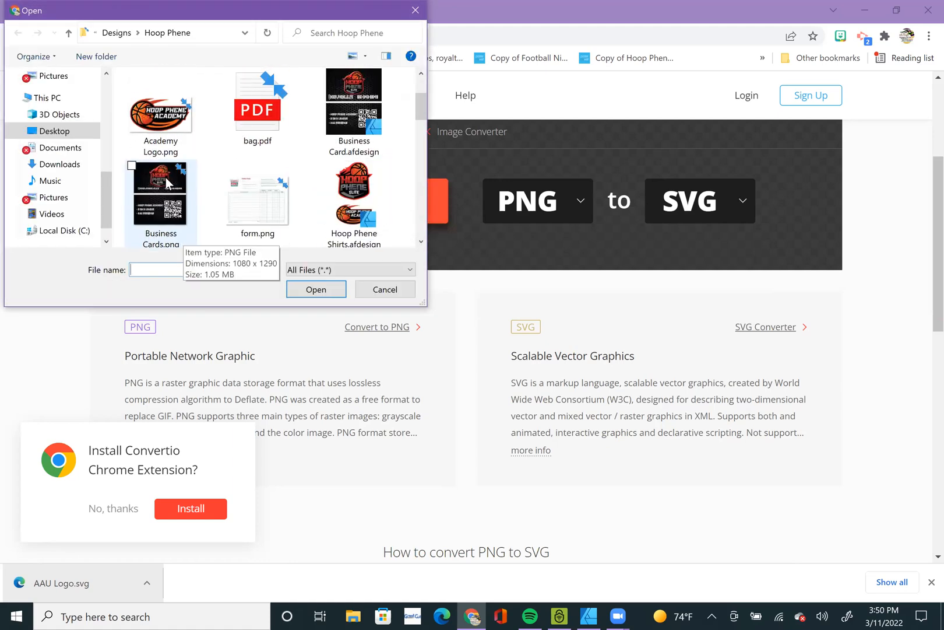
{"action": "scroll", "coordinate": [166, 146], "scroll_direction": "up", "scroll_amount": 1}
{"action": "double_click", "coordinate": [166, 119]}
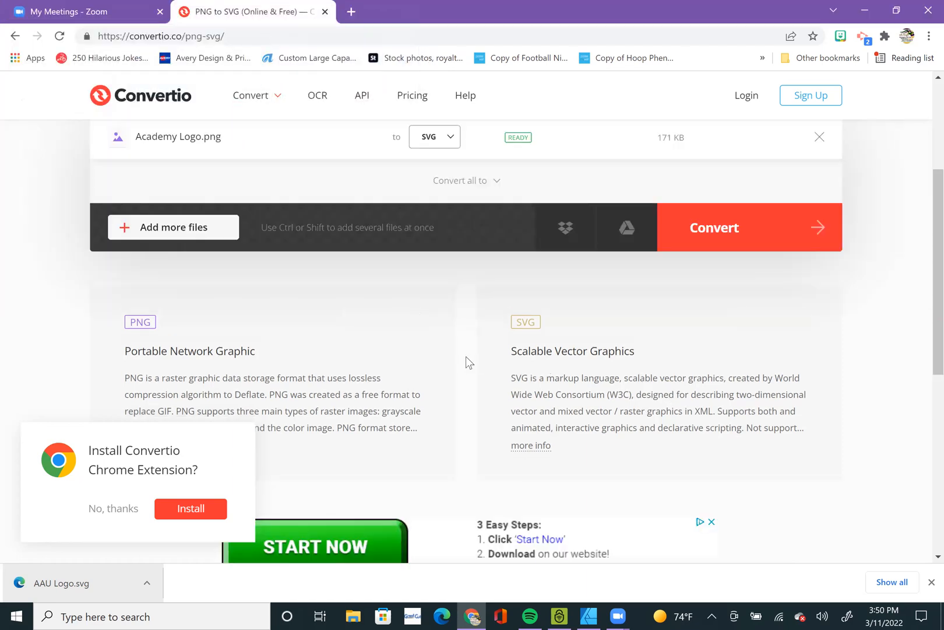
Convert Academy Logo.png to SVG and download the resulting Academy-Logo.svg.
{"action": "scroll", "coordinate": [466, 356], "scroll_direction": "down", "scroll_amount": 1}
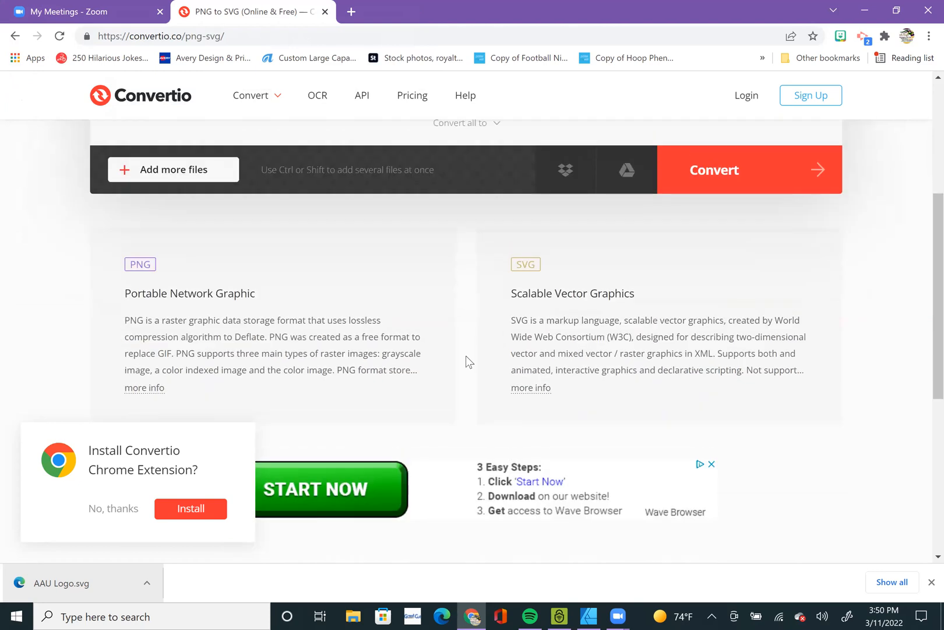
{"action": "scroll", "coordinate": [465, 355], "scroll_direction": "up", "scroll_amount": 5}
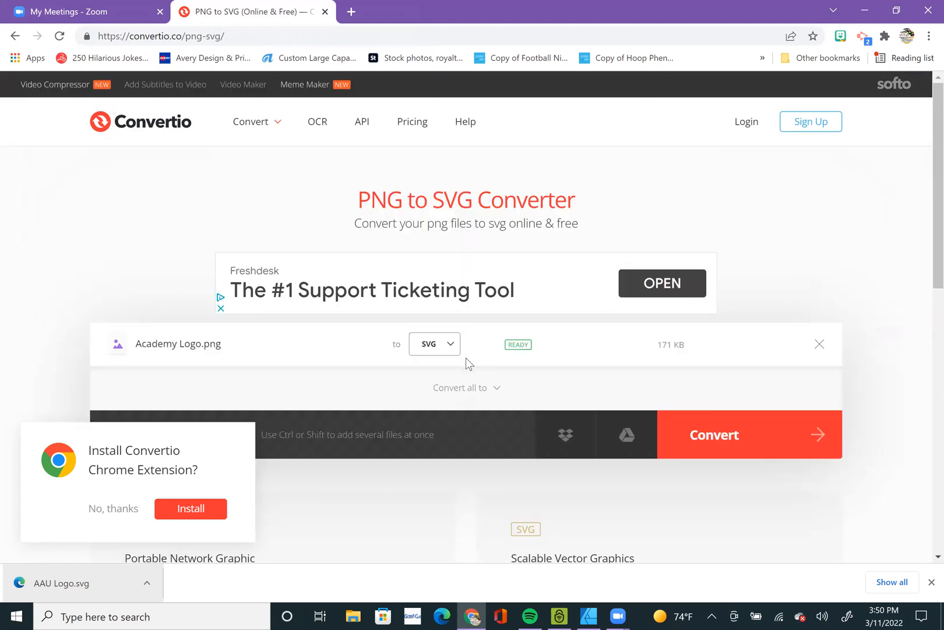
{"action": "scroll", "coordinate": [466, 357], "scroll_direction": "down", "scroll_amount": 3}
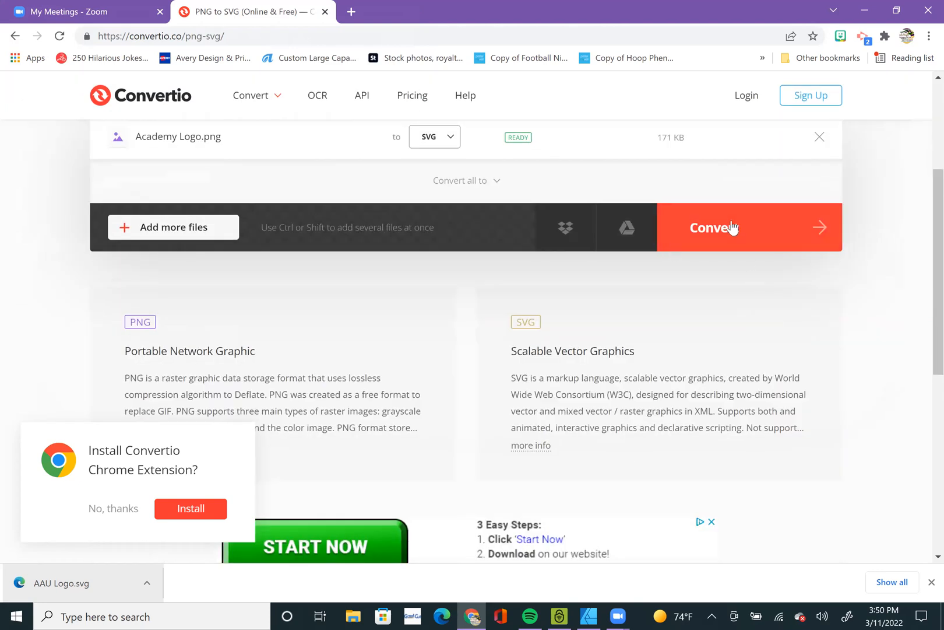
{"action": "left_click", "coordinate": [772, 233]}
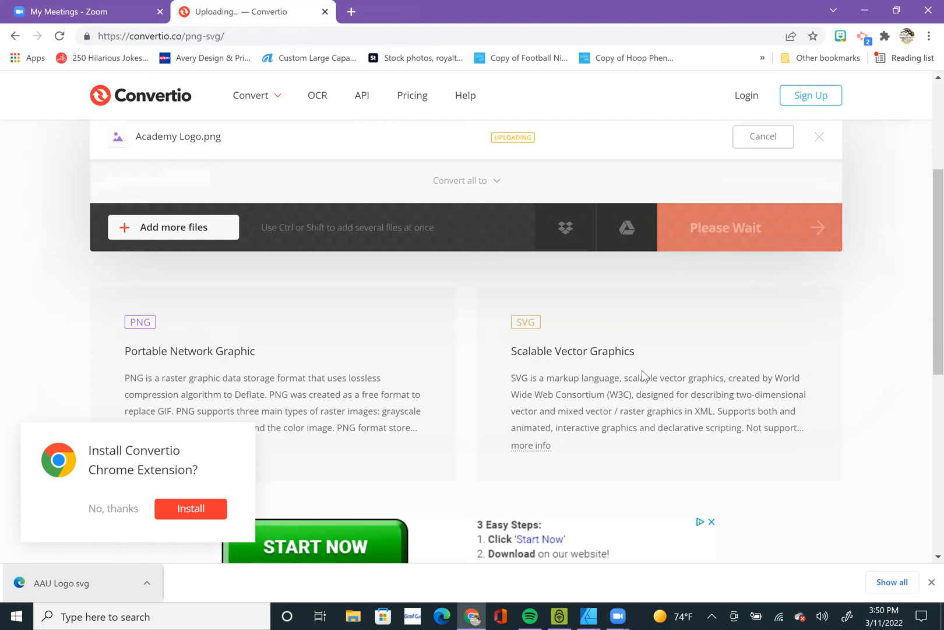
{"action": "scroll", "coordinate": [643, 376], "scroll_direction": "down", "scroll_amount": 1}
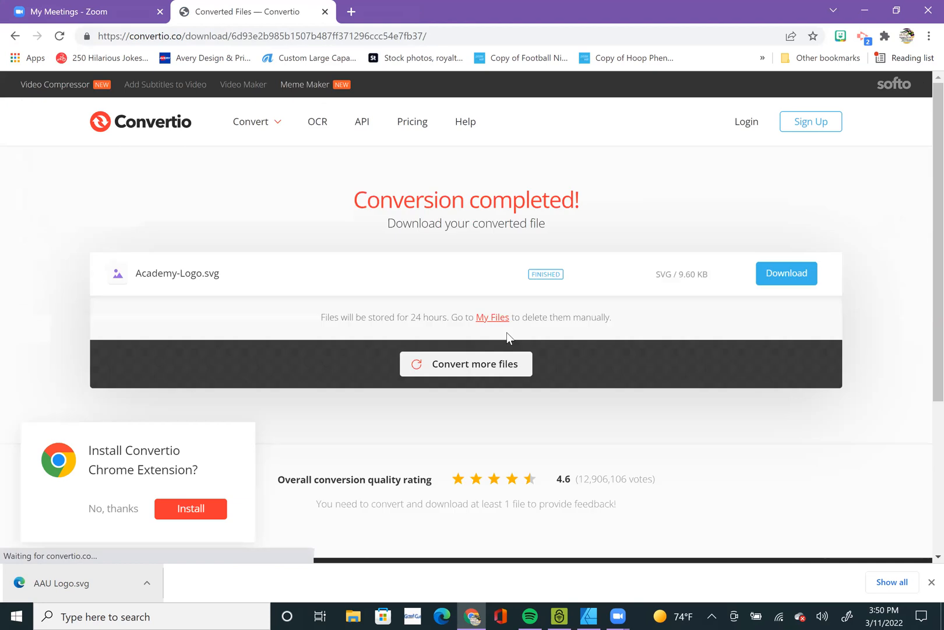
{"action": "left_click", "coordinate": [791, 273]}
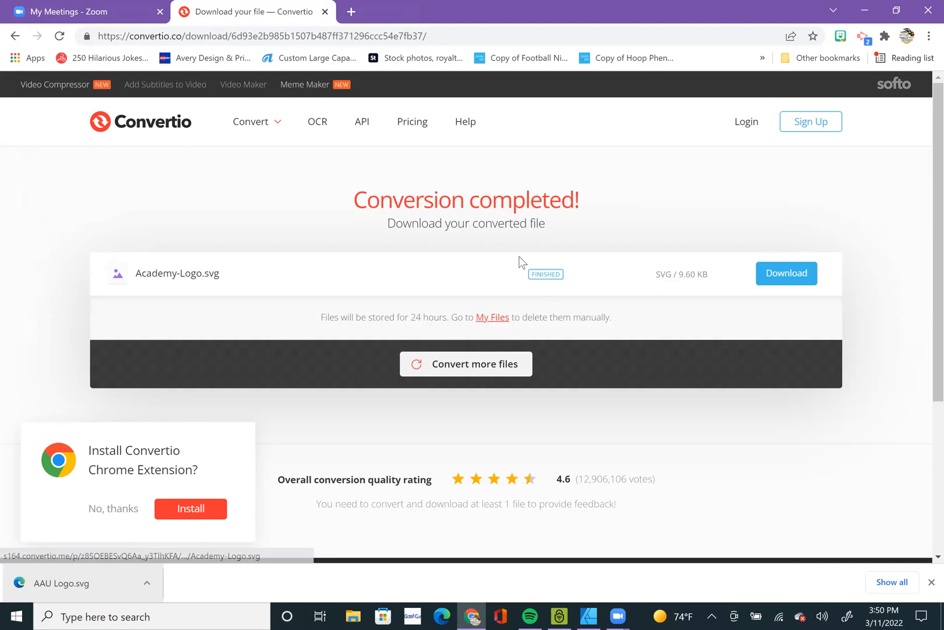
{"action": "left_click", "coordinate": [783, 273]}
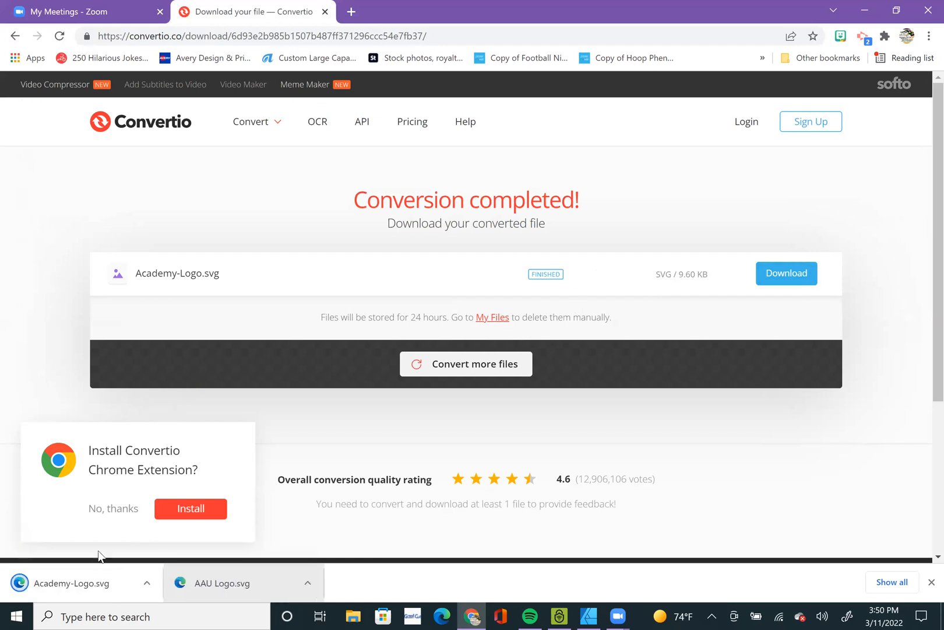
Place the downloaded Academy-Logo.svg in Affinity Designer's open embedded document, and inspect its shapes up close.
{"action": "left_click_drag", "start_coordinate": [68, 594], "coordinate": [295, 320]}
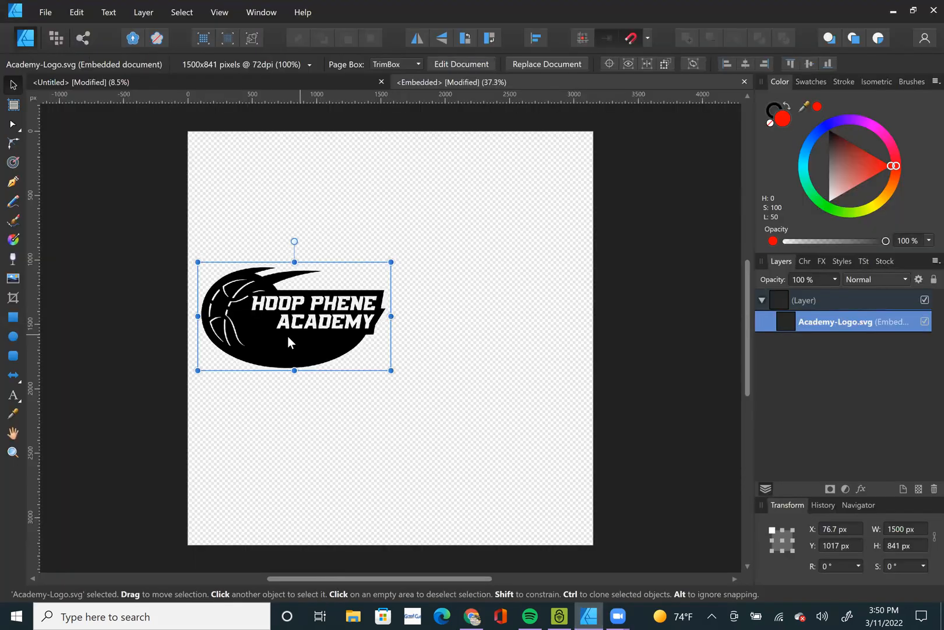
{"action": "scroll", "coordinate": [288, 335], "scroll_direction": "up", "scroll_amount": 6}
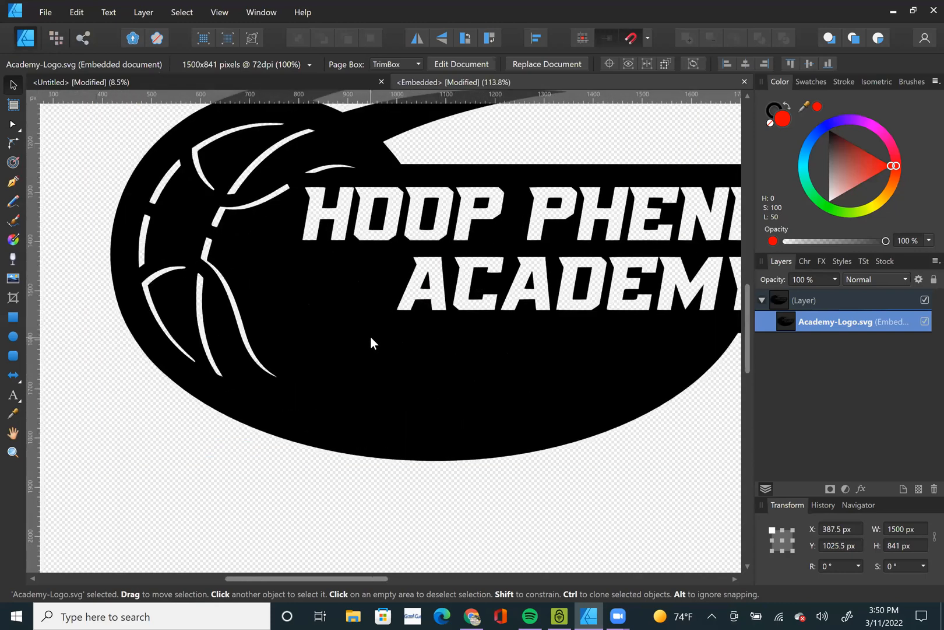
{"action": "scroll", "coordinate": [370, 336], "scroll_direction": "down", "scroll_amount": 1}
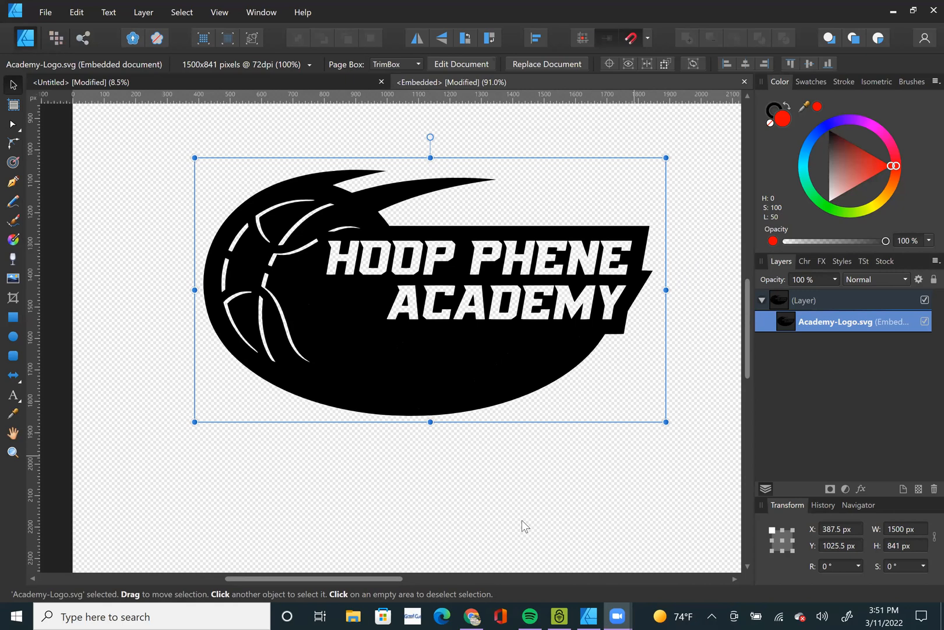
Delete the Academy logo from the embedded document and clear the selection.
{"action": "key", "text": "Delete"}
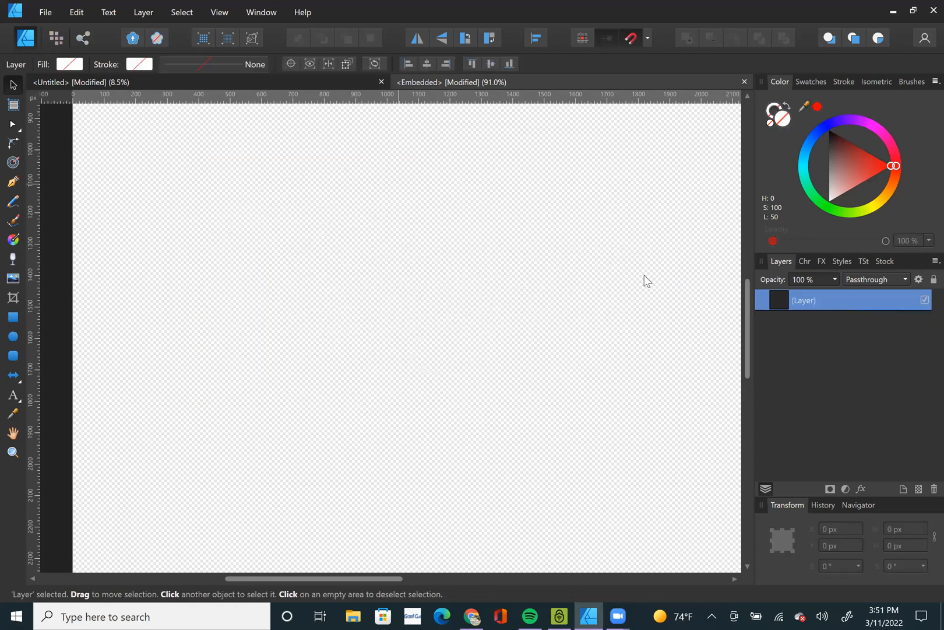
{"action": "left_click", "coordinate": [566, 329]}
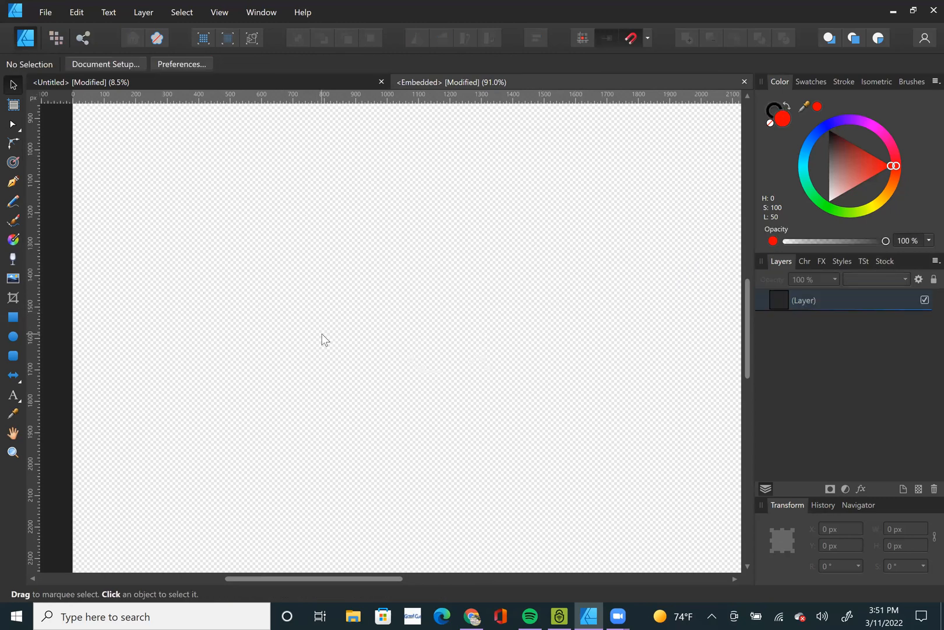
Close the embedded document and delete the AAU Logo.svg object from the main document.
{"action": "scroll", "coordinate": [325, 340], "scroll_direction": "down", "scroll_amount": 2}
{"action": "scroll", "coordinate": [403, 318], "scroll_direction": "down", "scroll_amount": 3}
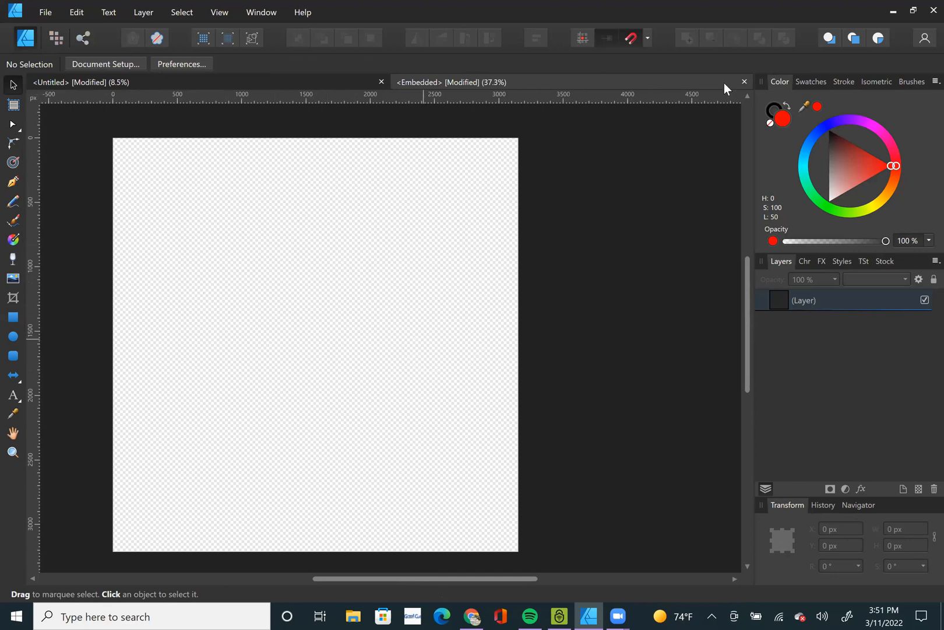
{"action": "left_click", "coordinate": [747, 82]}
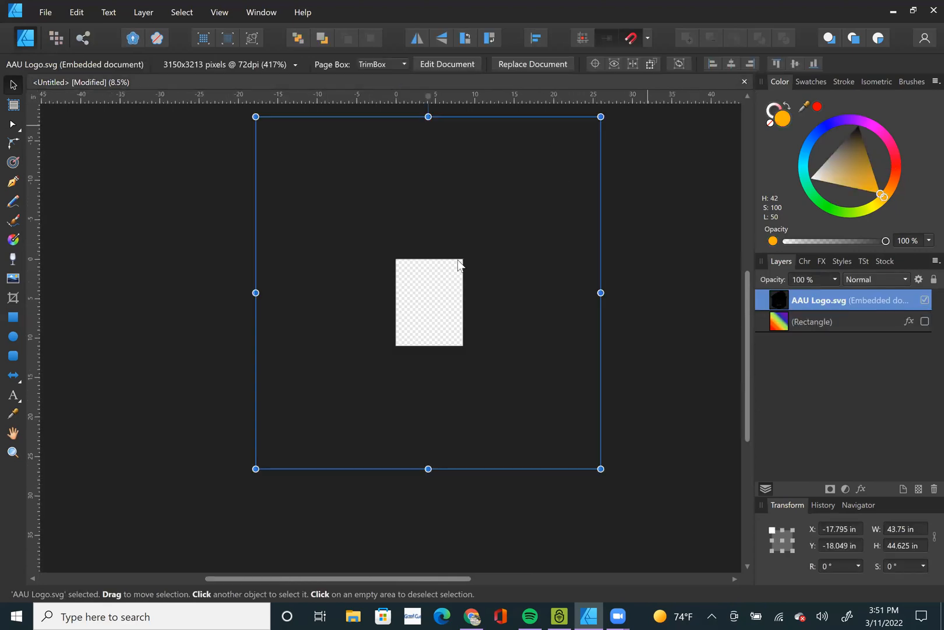
{"action": "key", "text": "Delete"}
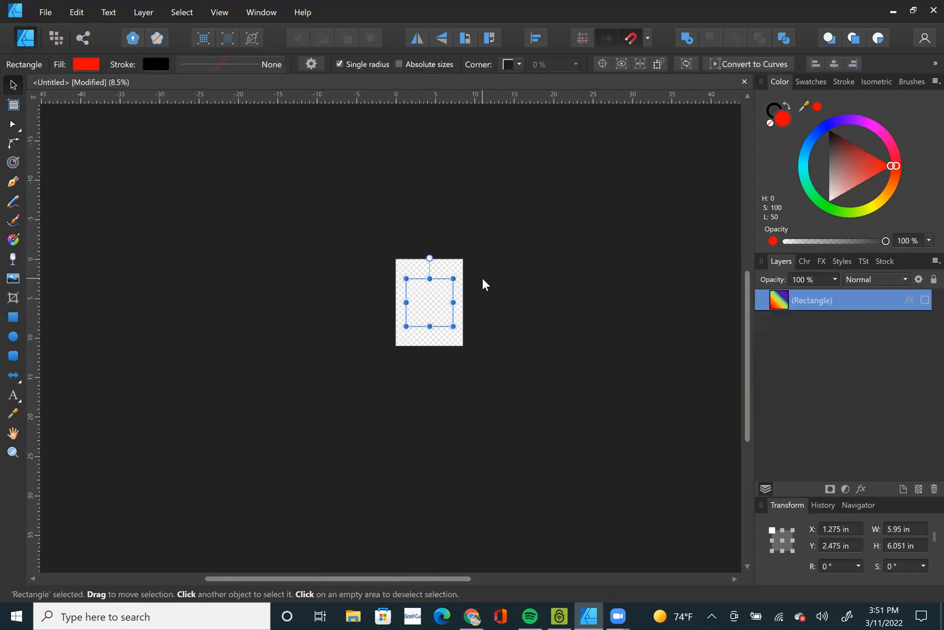
Draw an orange rectangle about 4.67 by 4.65 in, and a triangle about 5.08 by 4.16 in overlapping it.
{"action": "key", "text": "ctrl+0"}
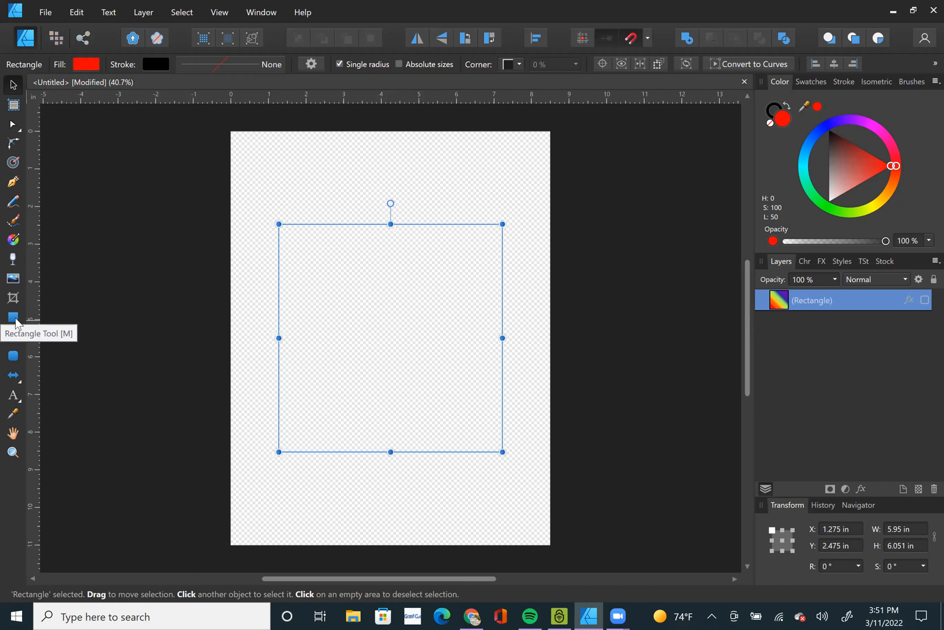
{"action": "left_click", "coordinate": [14, 318]}
{"action": "left_click_drag", "start_coordinate": [311, 173], "coordinate": [487, 347]}
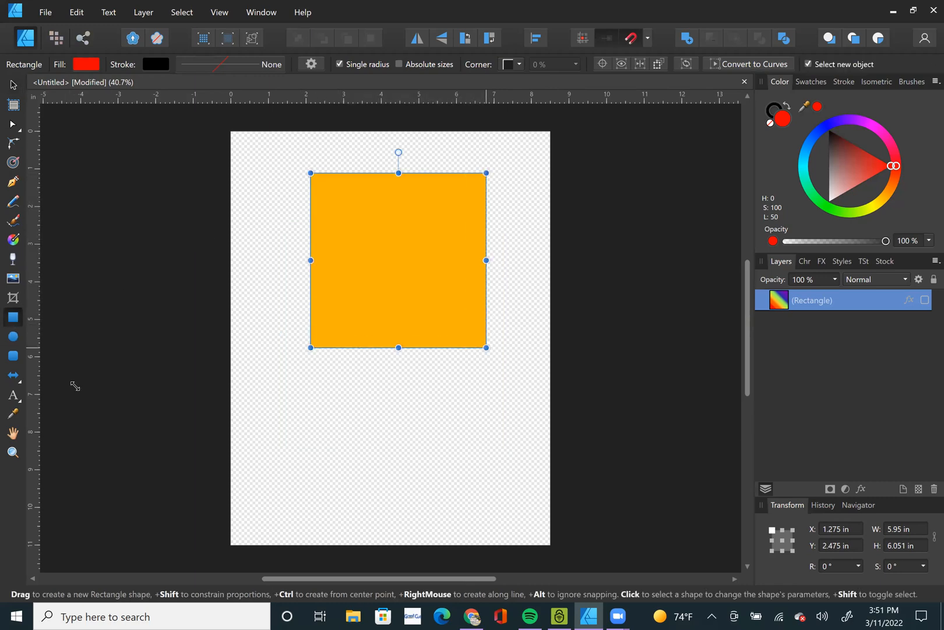
{"action": "left_click", "coordinate": [23, 376]}
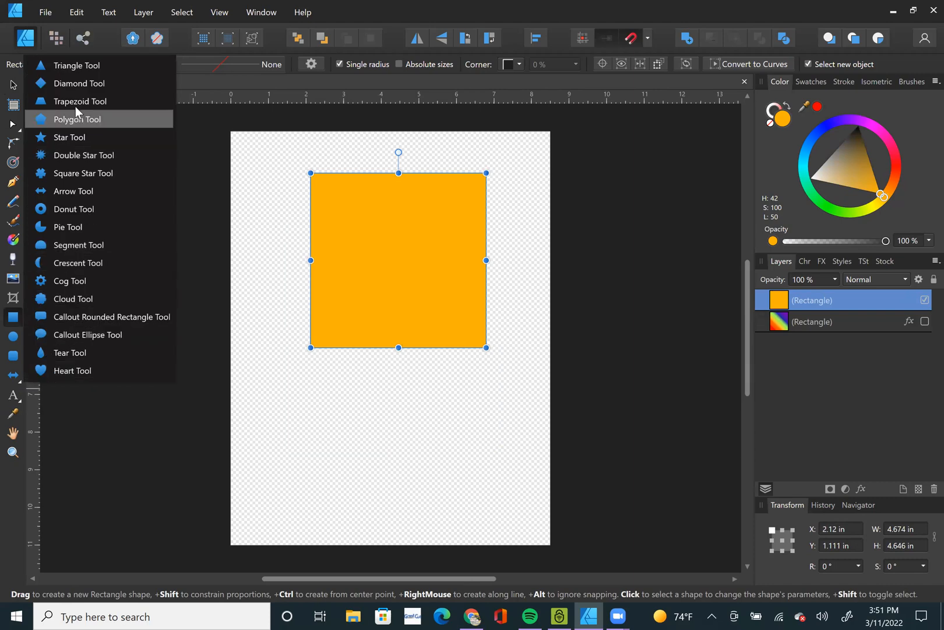
{"action": "left_click", "coordinate": [72, 67]}
{"action": "left_click_drag", "start_coordinate": [255, 235], "coordinate": [446, 393]}
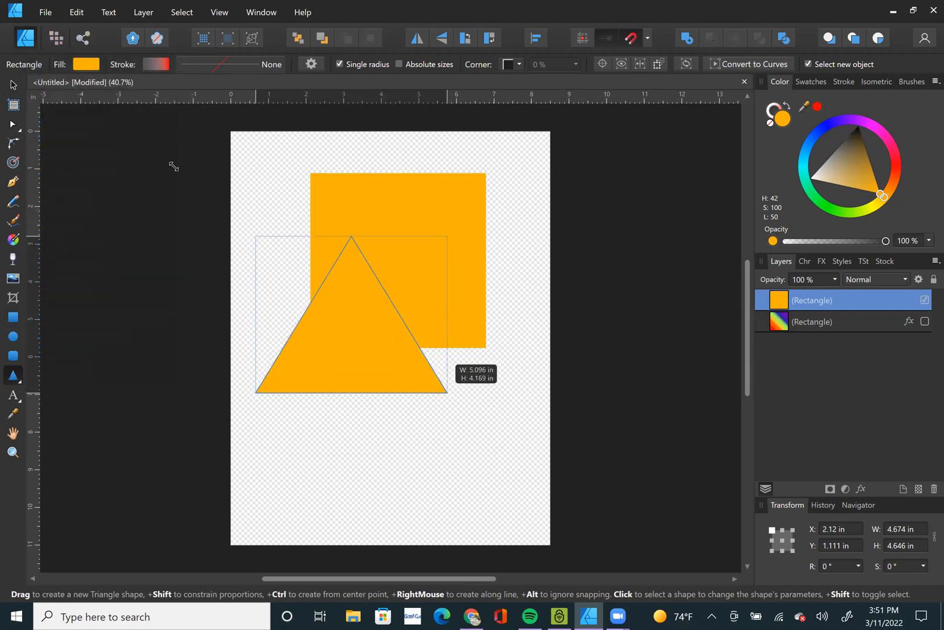
Fill the triangle red and arrange it as a roof centred on top of the orange rectangle, placed lower on the page.
{"action": "left_click", "coordinate": [817, 107]}
{"action": "left_click_drag", "start_coordinate": [418, 225], "coordinate": [445, 344]}
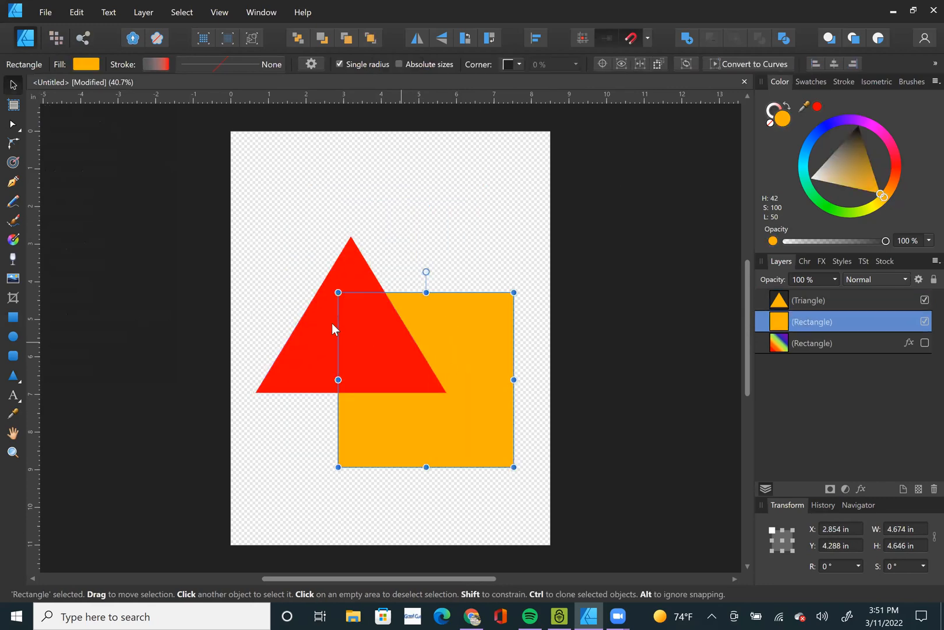
{"action": "left_click_drag", "start_coordinate": [306, 350], "coordinate": [382, 258]}
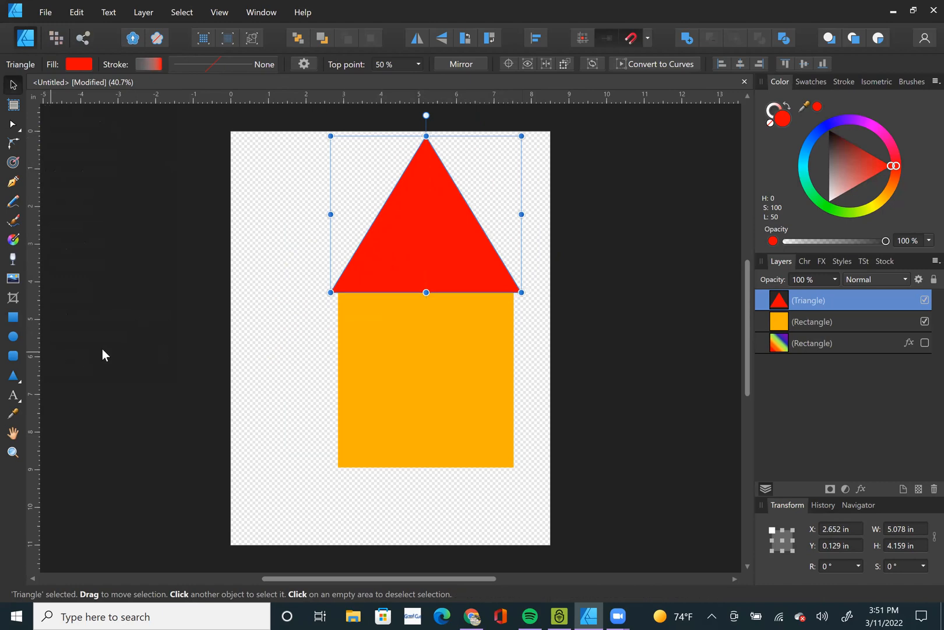
Duplicate the orange rectangle as a black door about 1.86 by 2.32 in, centred at the base of the house.
{"action": "left_click", "coordinate": [453, 405]}
{"action": "key", "text": "ctrl+j"}
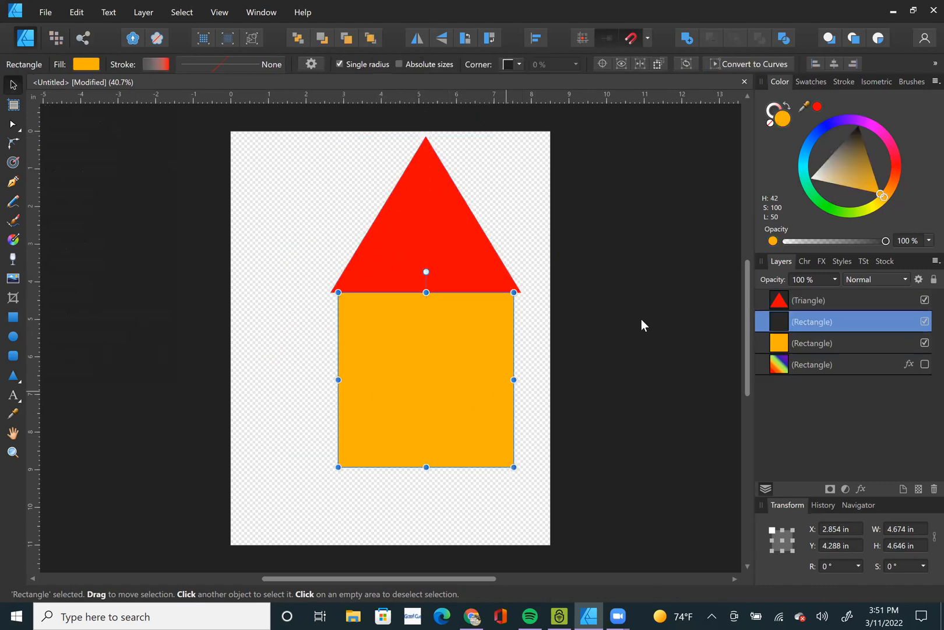
{"action": "left_click_drag", "start_coordinate": [858, 151], "coordinate": [858, 125]}
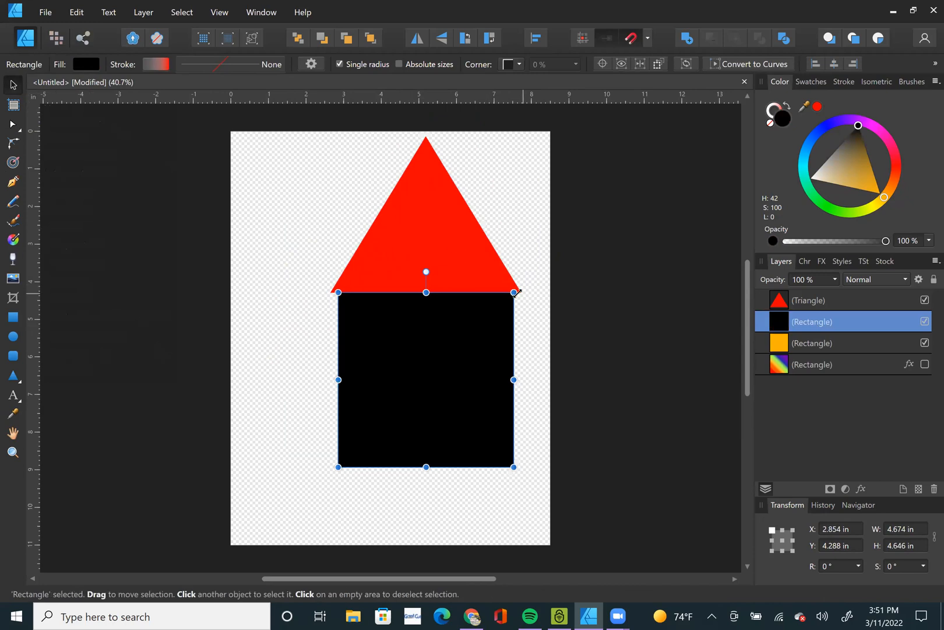
{"action": "left_click_drag", "start_coordinate": [513, 292], "coordinate": [407, 380]}
{"action": "left_click_drag", "start_coordinate": [385, 430], "coordinate": [441, 435]}
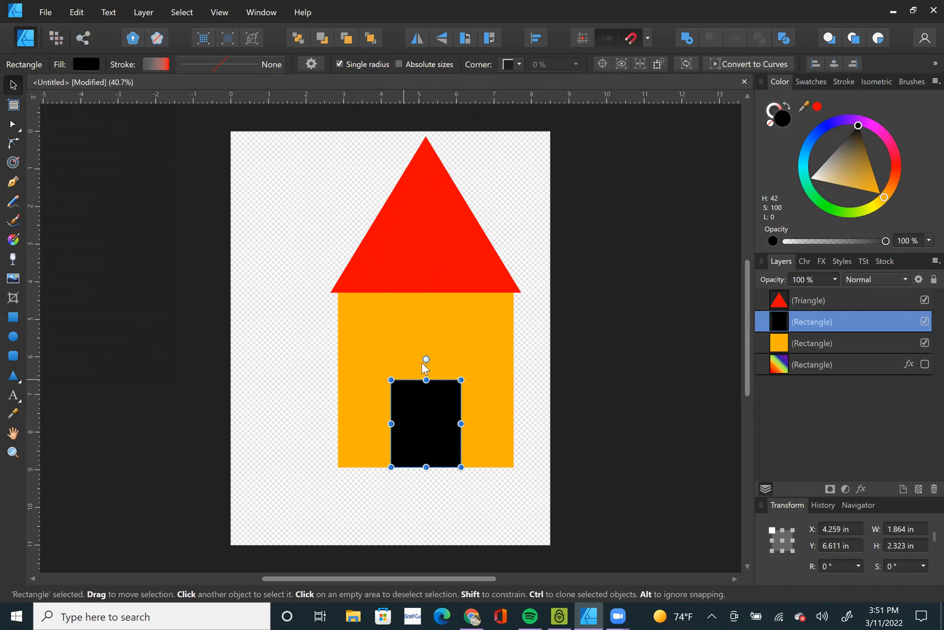
Convert the orange wall, black door and red roof to curves, keeping the door aligned with the base of the house.
{"action": "left_click", "coordinate": [435, 339]}
{"action": "right_click", "coordinate": [434, 340]}
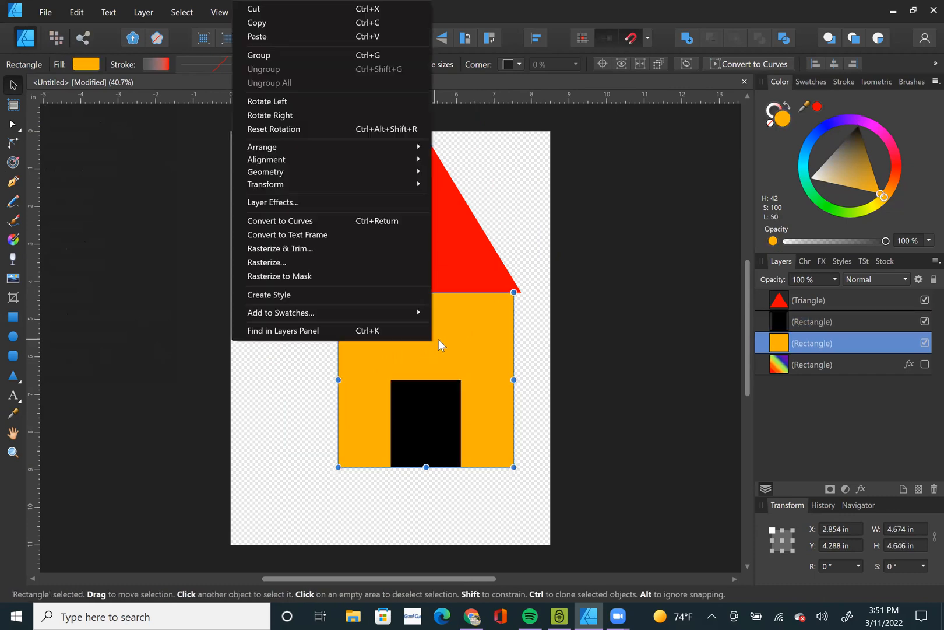
{"action": "left_click", "coordinate": [286, 220]}
{"action": "left_click", "coordinate": [412, 430]}
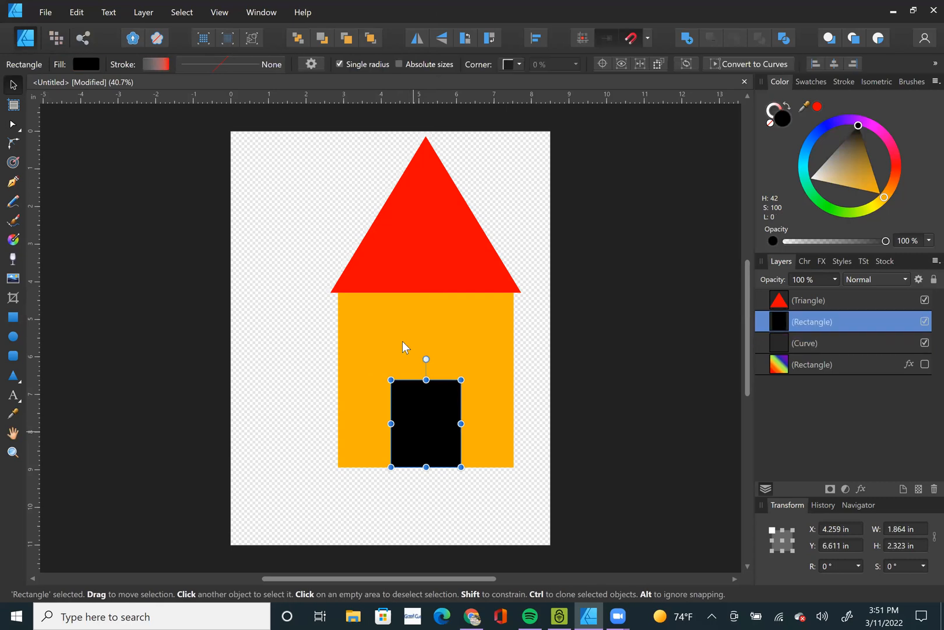
{"action": "right_click", "coordinate": [403, 342]}
{"action": "left_click", "coordinate": [274, 284]}
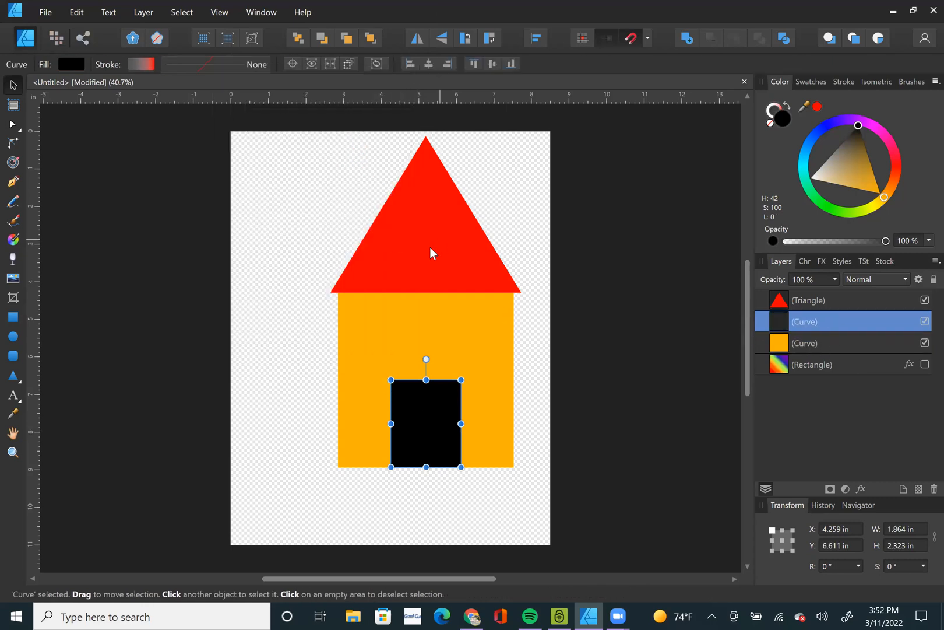
{"action": "left_click", "coordinate": [430, 250]}
{"action": "right_click", "coordinate": [430, 247]}
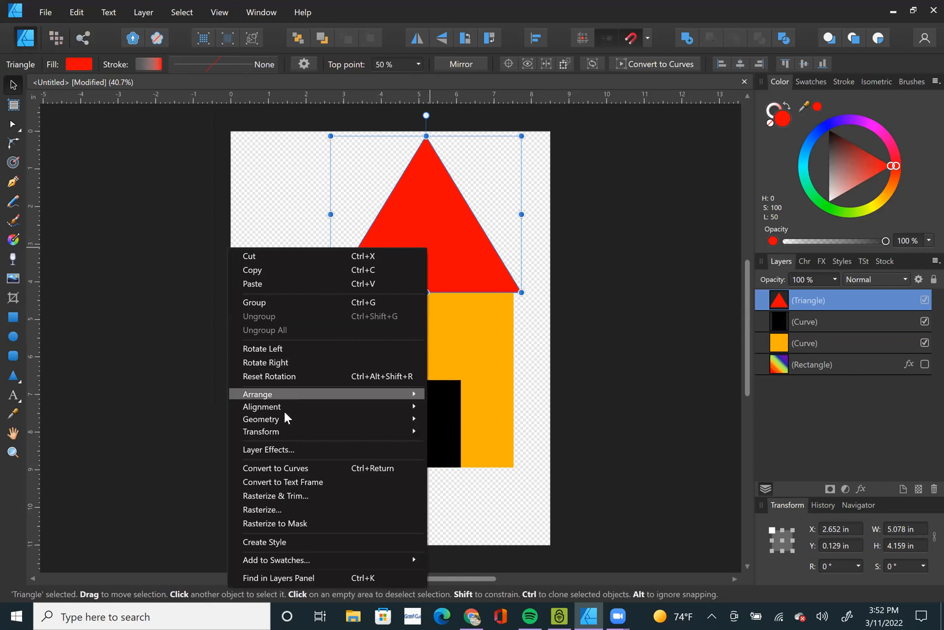
{"action": "left_click", "coordinate": [256, 468]}
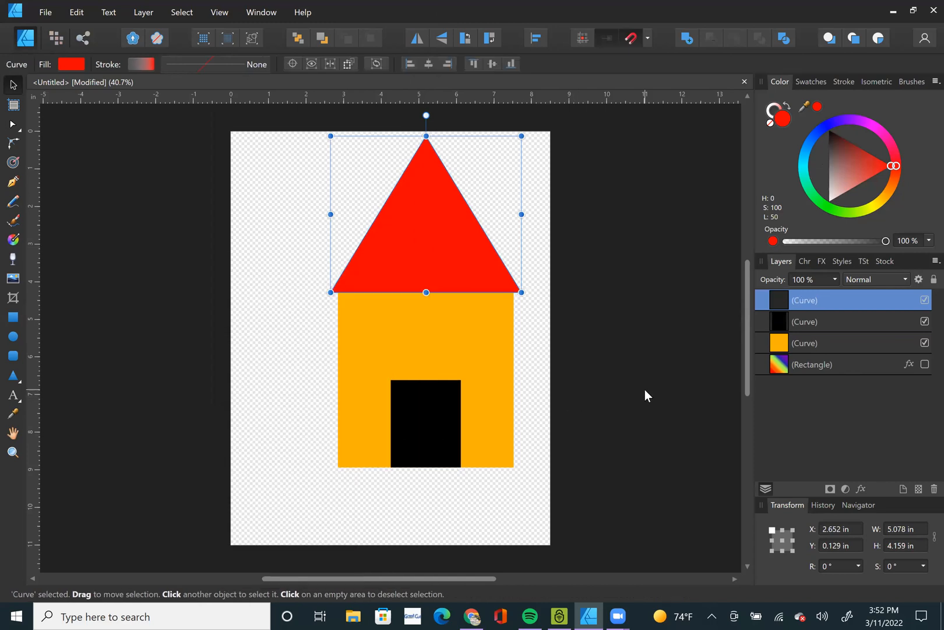
{"action": "left_click", "coordinate": [645, 389]}
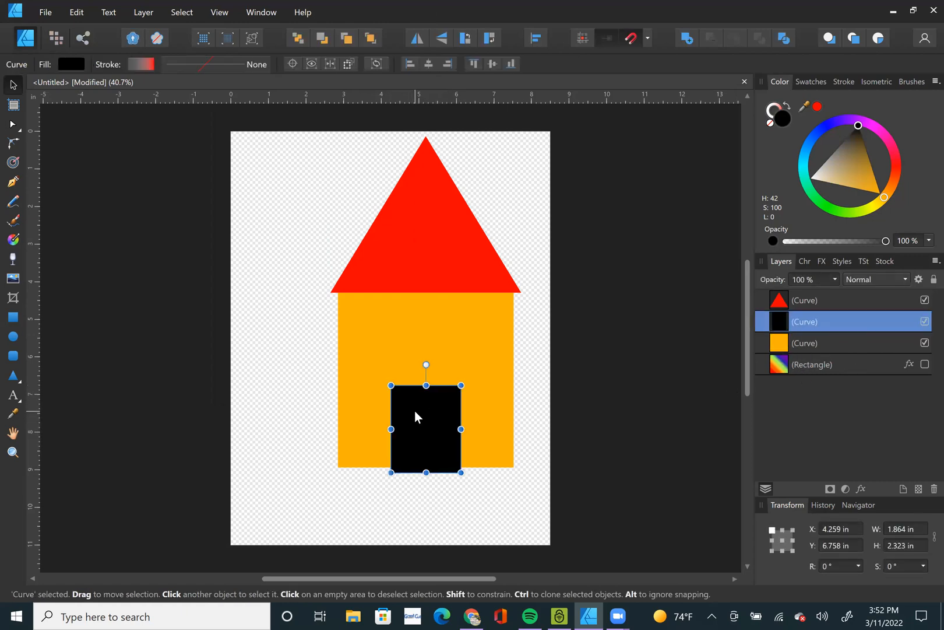
{"action": "left_click_drag", "start_coordinate": [414, 402], "coordinate": [411, 398]}
Select all the house shapes, review the SVG, PDF, EPS and PNG export settings, and close them without exporting.
{"action": "key", "text": "ctrl+a"}
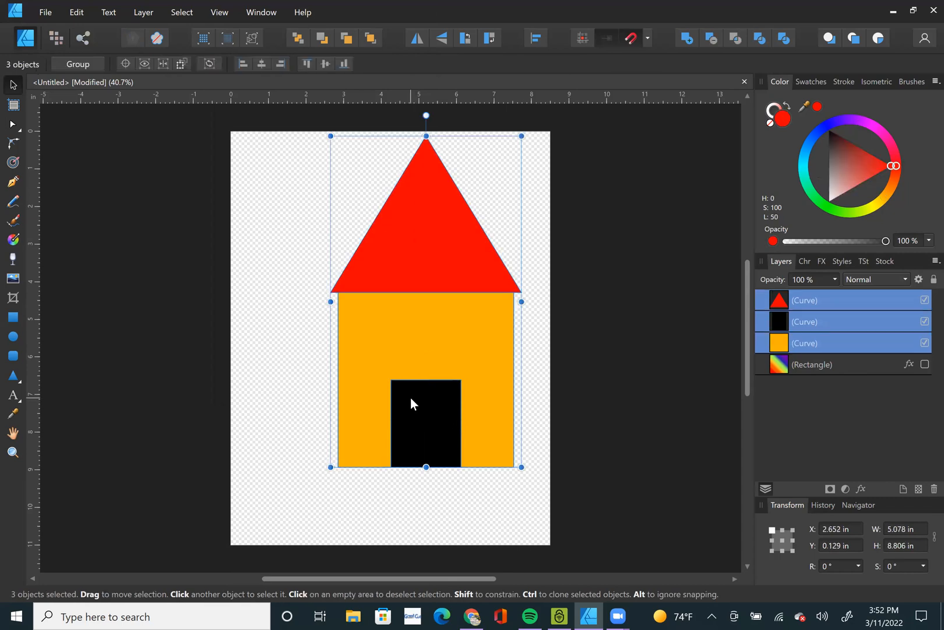
{"action": "left_click", "coordinate": [42, 11]}
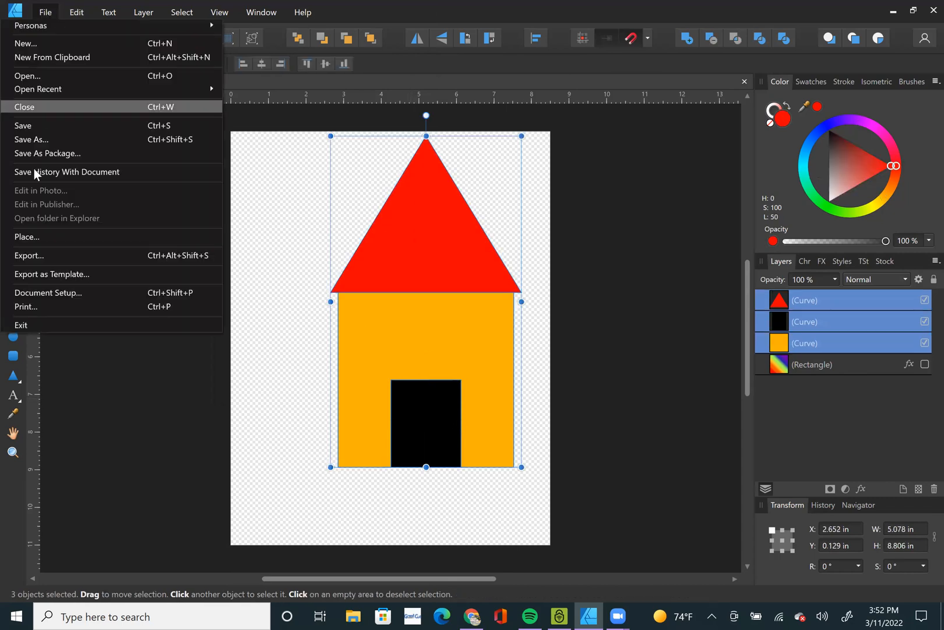
{"action": "left_click", "coordinate": [41, 254]}
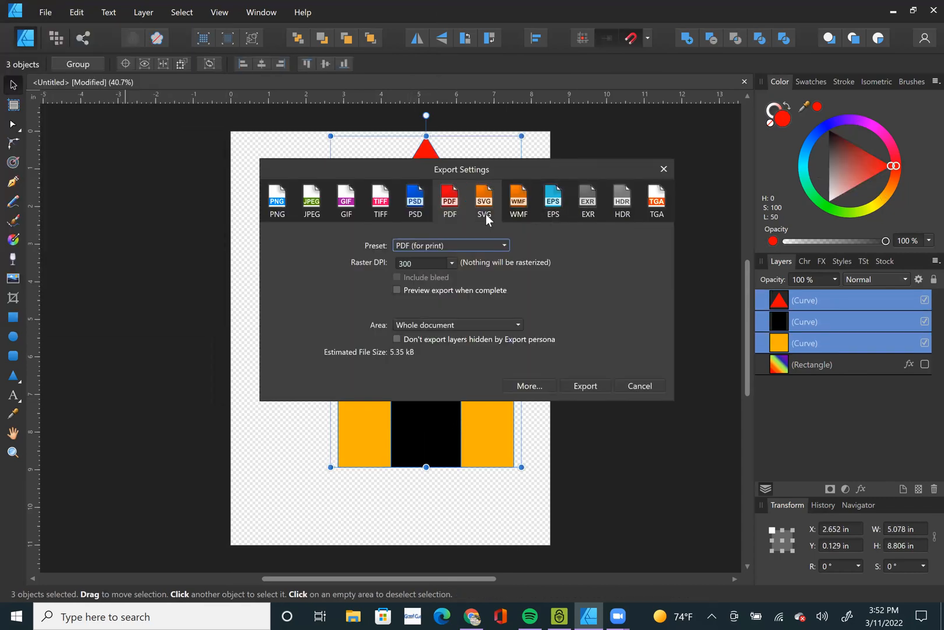
{"action": "left_click", "coordinate": [485, 213]}
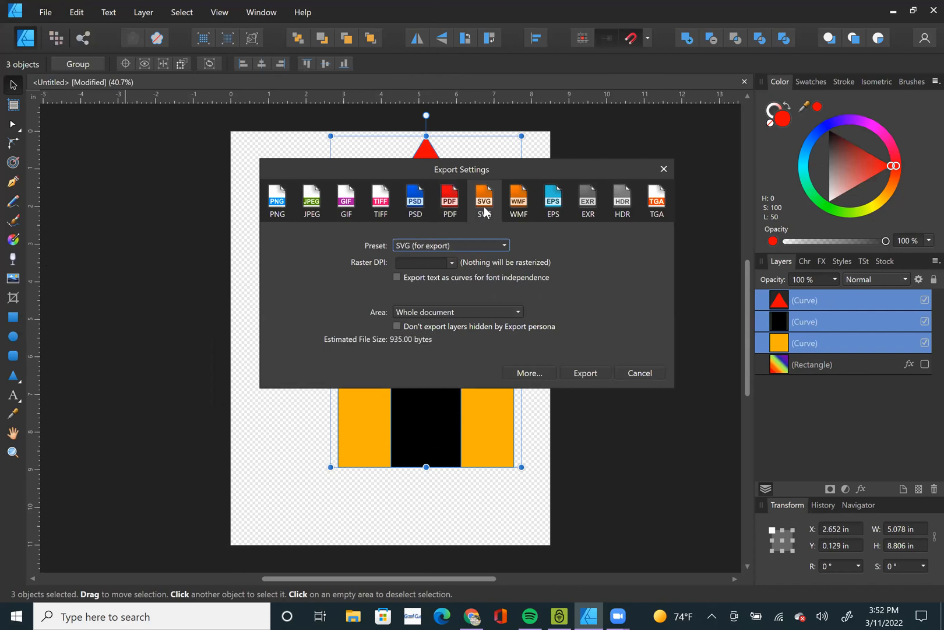
{"action": "left_click", "coordinate": [453, 211]}
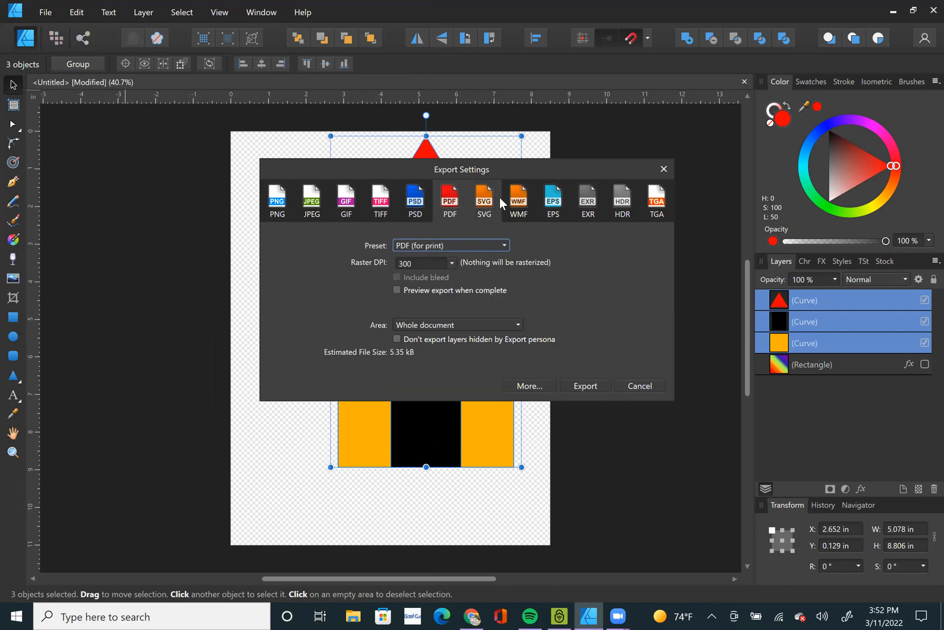
{"action": "left_click", "coordinate": [553, 200]}
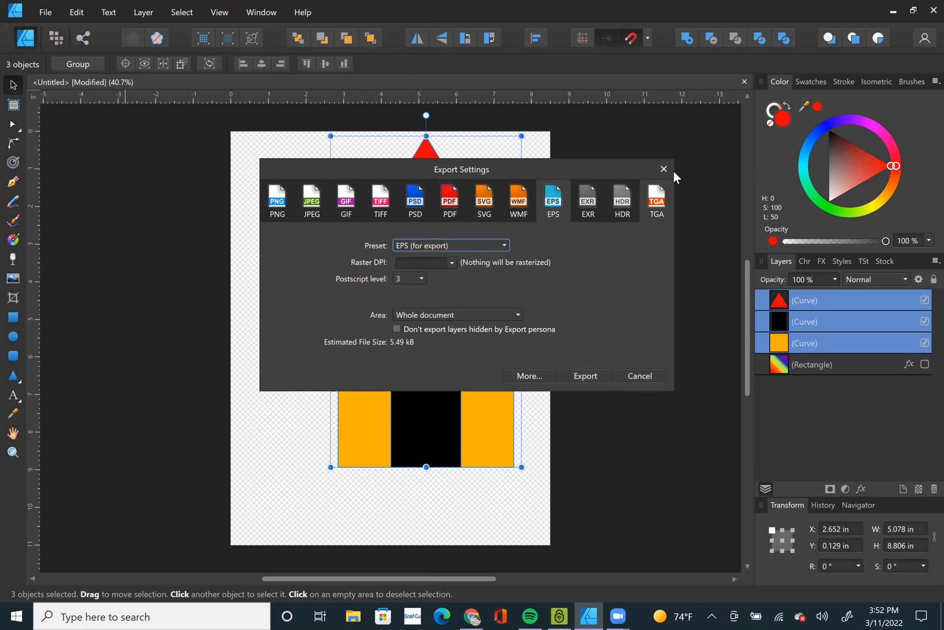
{"action": "left_click", "coordinate": [281, 207]}
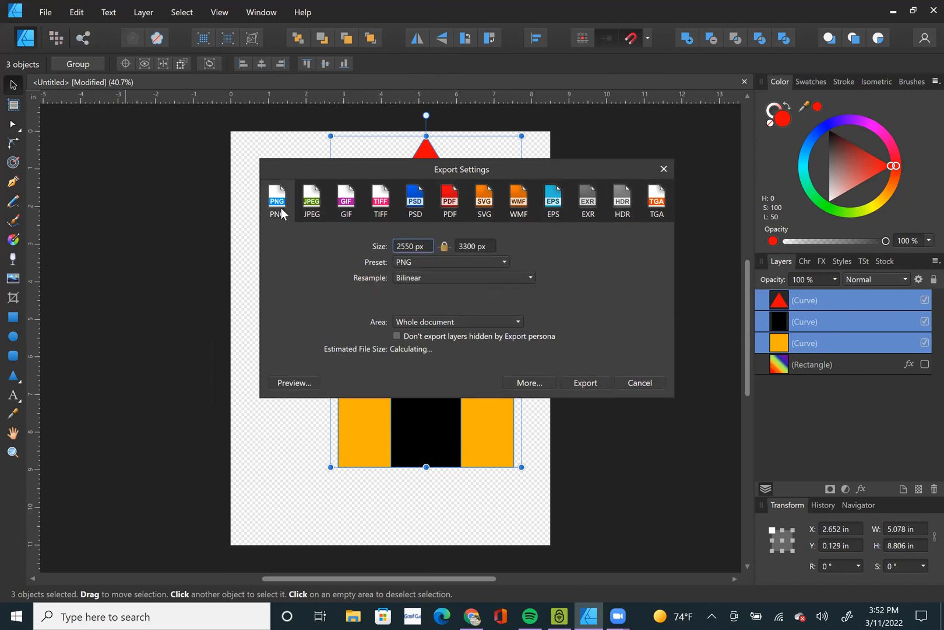
{"action": "left_click", "coordinate": [664, 169]}
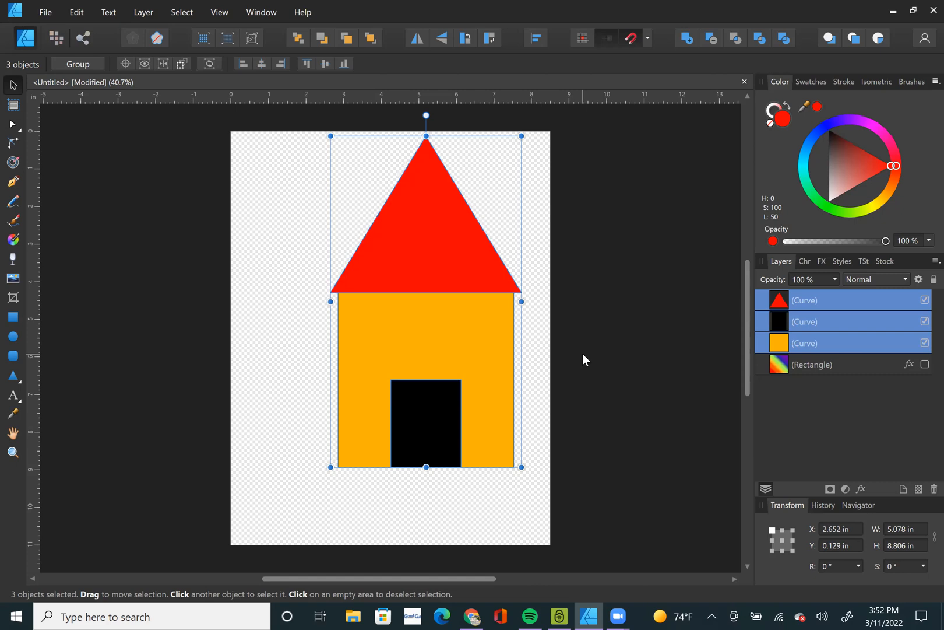
Delete the house shapes from the page and clear the selection.
{"action": "key", "text": "Delete"}
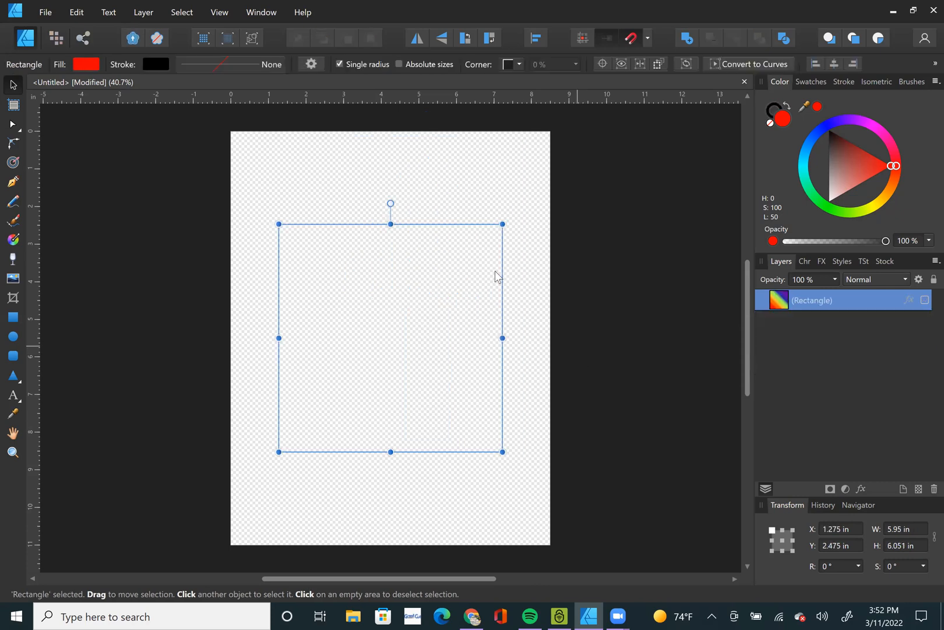
{"action": "left_click", "coordinate": [651, 232]}
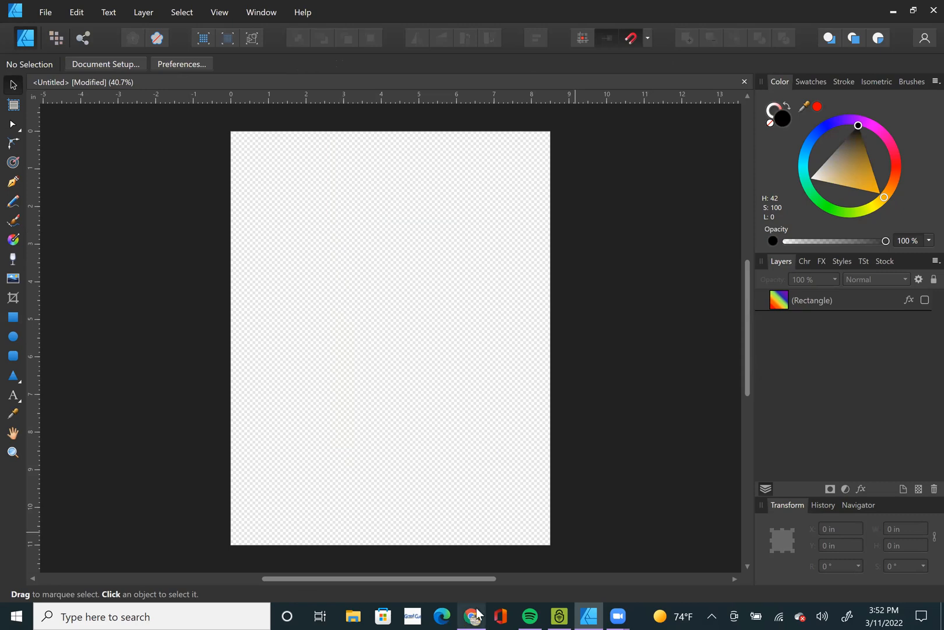
Switch to Chrome and search Google Images for "Girl Clipart with bow".
{"action": "key", "text": "alt+Tab"}
{"action": "left_click", "coordinate": [288, 35]}
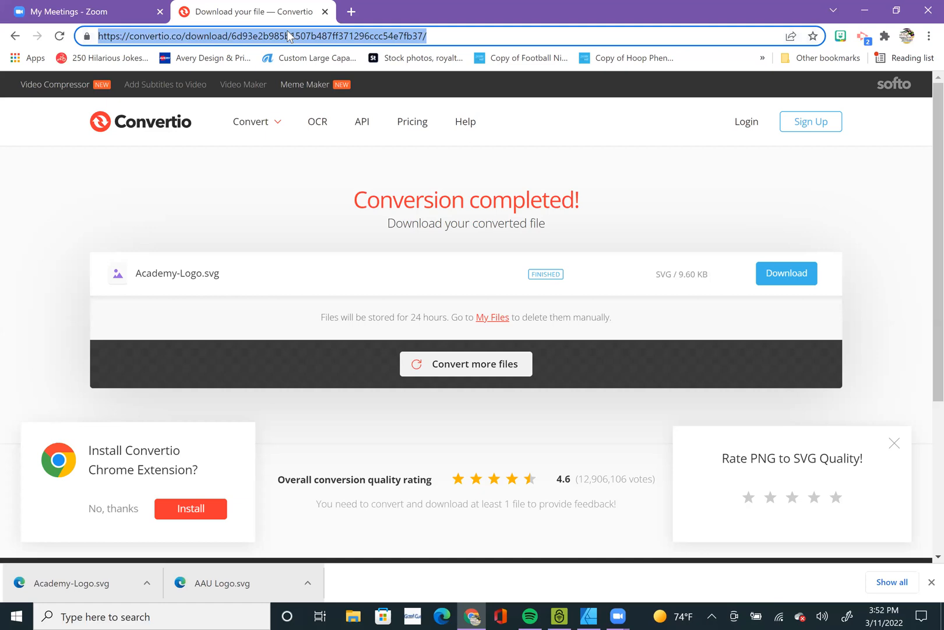
{"action": "type", "text": "Girl Clip"}
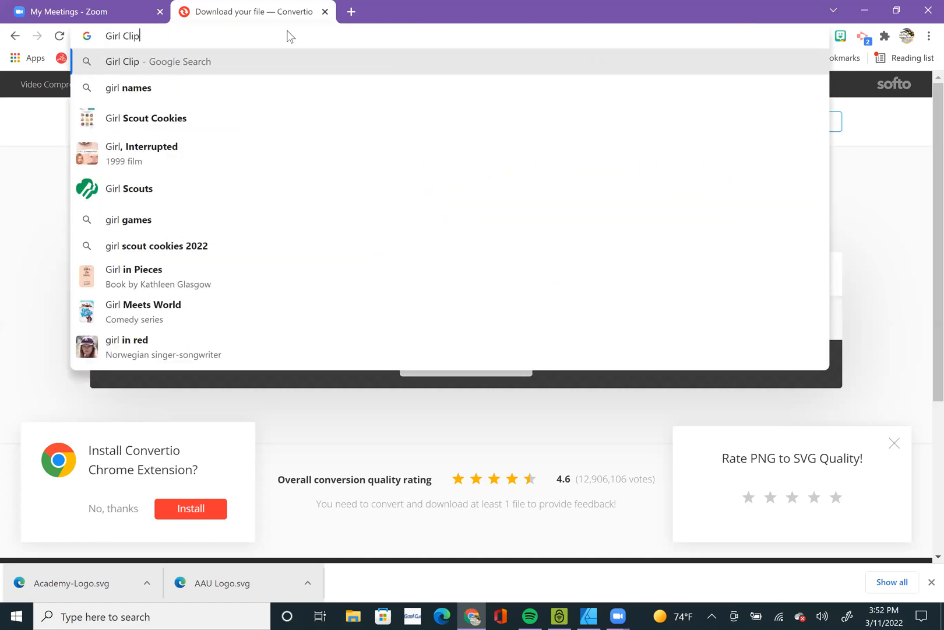
{"action": "type", "text": "ar"}
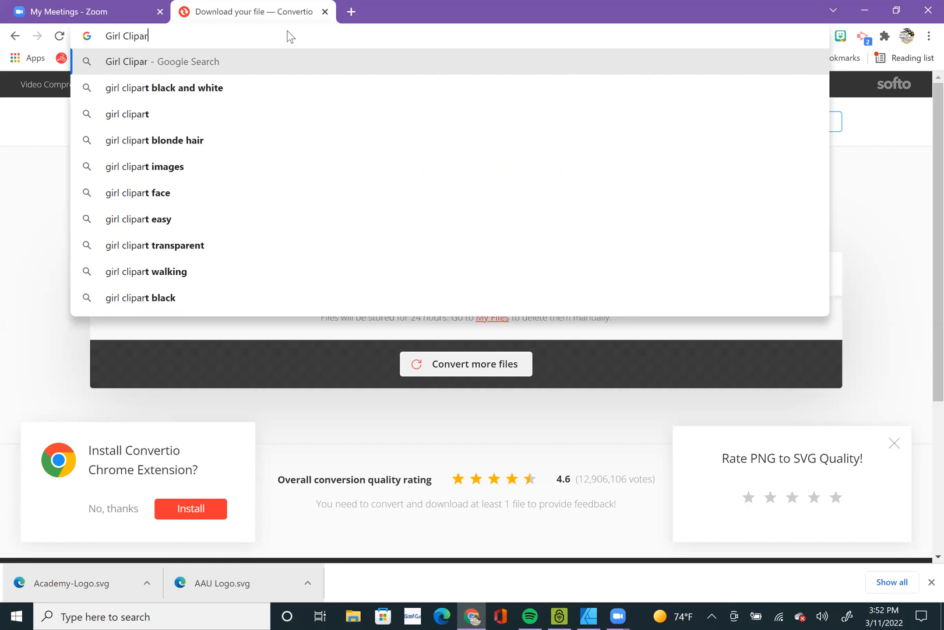
{"action": "type", "text": "t with bow"}
{"action": "key", "text": "Return"}
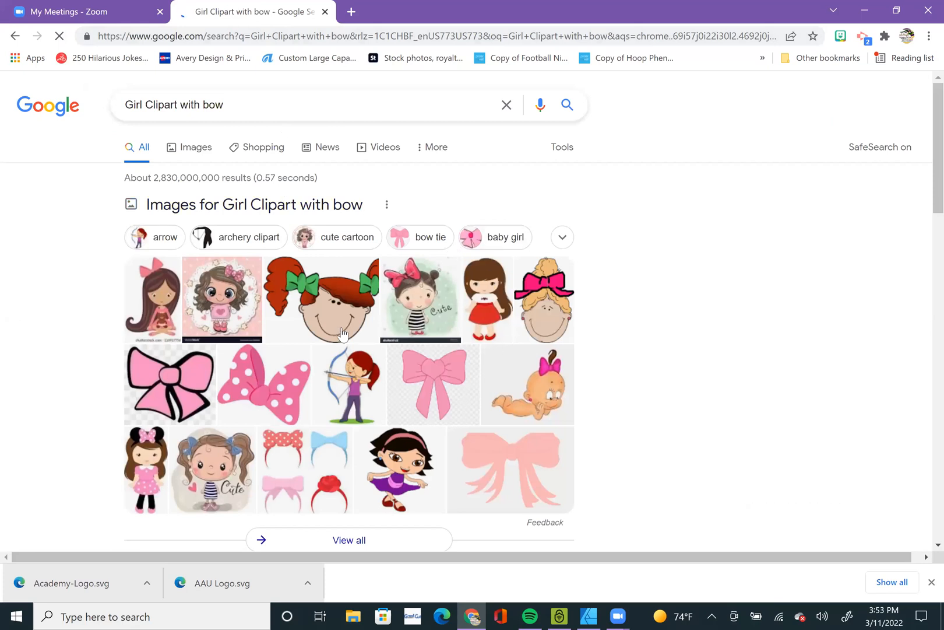
{"action": "left_click", "coordinate": [198, 149]}
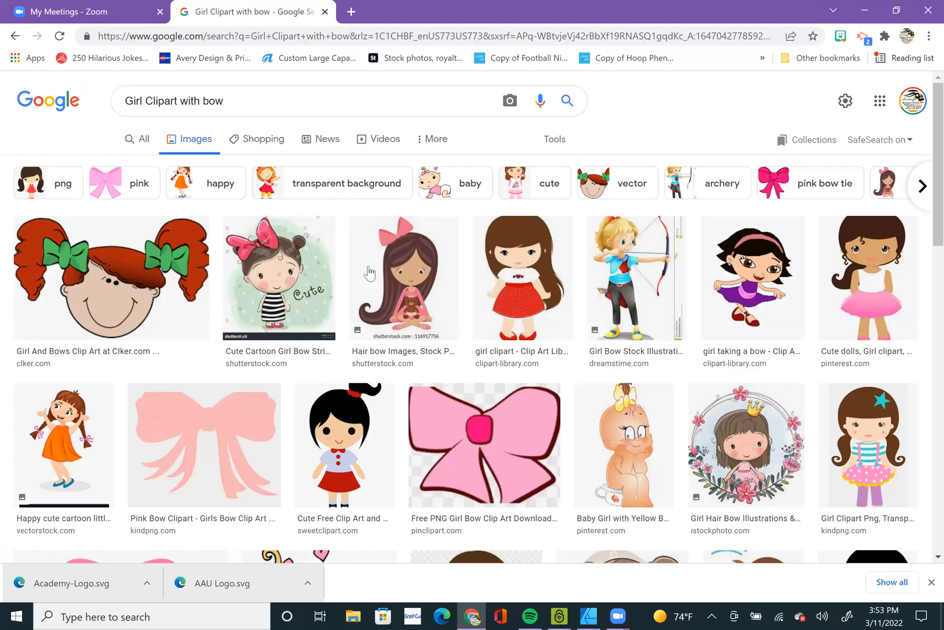
Look through the image results for a suitable girl-with-bow clipart.
{"action": "scroll", "coordinate": [373, 280], "scroll_direction": "down", "scroll_amount": 1}
{"action": "scroll", "coordinate": [373, 280], "scroll_direction": "down", "scroll_amount": 15}
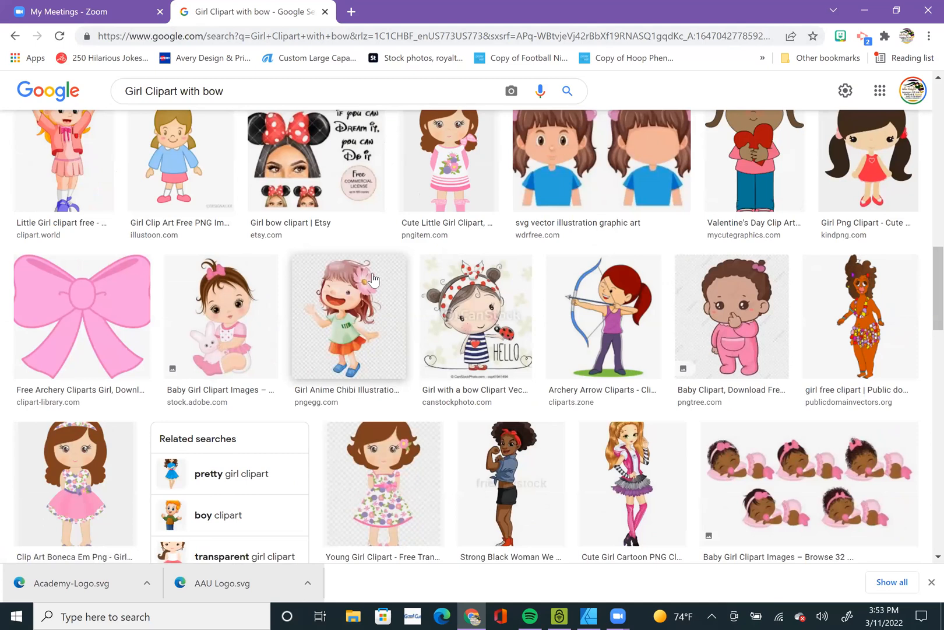
{"action": "scroll", "coordinate": [373, 280], "scroll_direction": "down", "scroll_amount": 4}
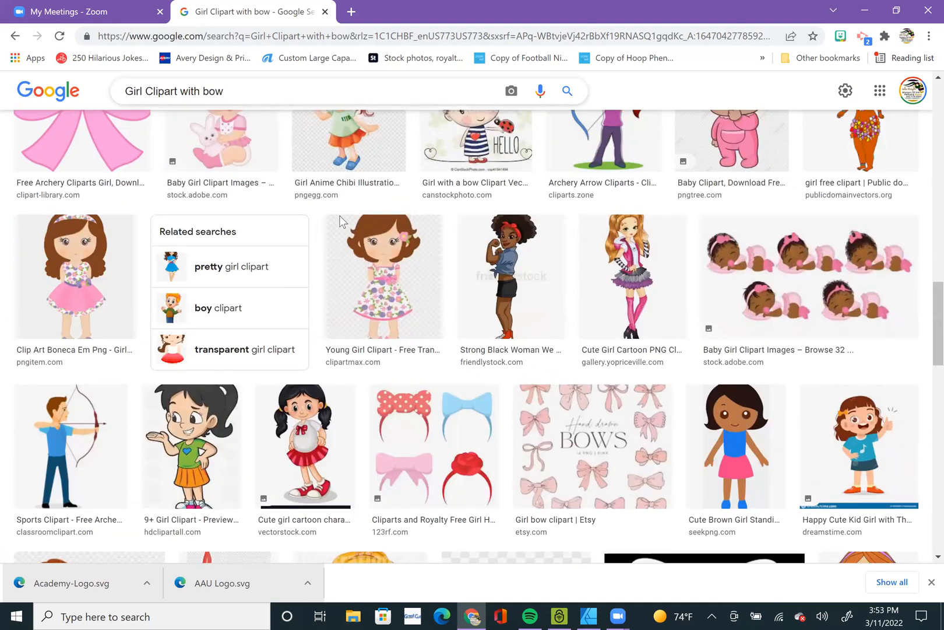
{"action": "scroll", "coordinate": [391, 294], "scroll_direction": "up", "scroll_amount": 3}
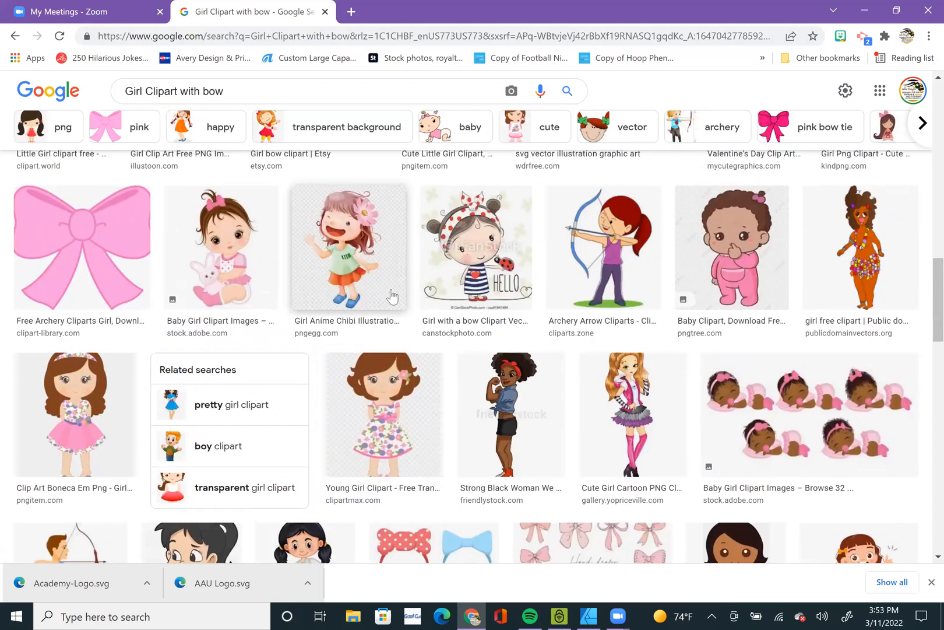
{"action": "left_click", "coordinate": [535, 516]}
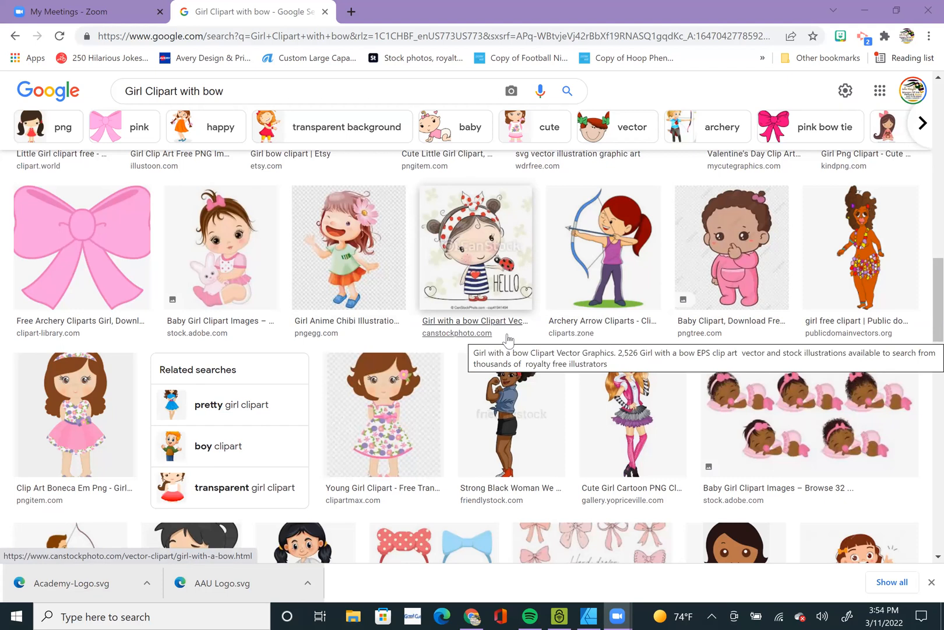
{"action": "scroll", "coordinate": [507, 338], "scroll_direction": "down", "scroll_amount": 8}
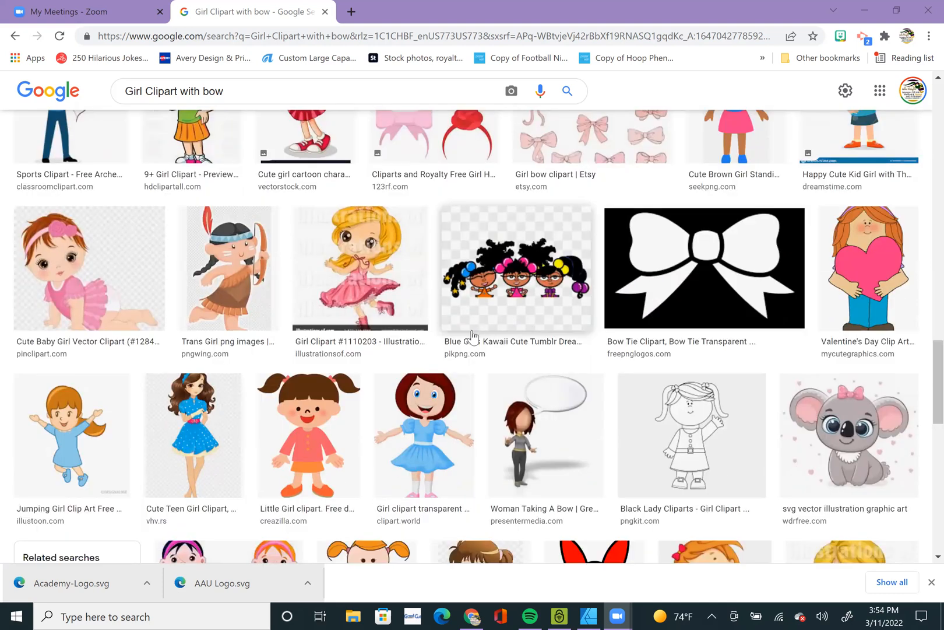
{"action": "scroll", "coordinate": [472, 336], "scroll_direction": "down", "scroll_amount": 6}
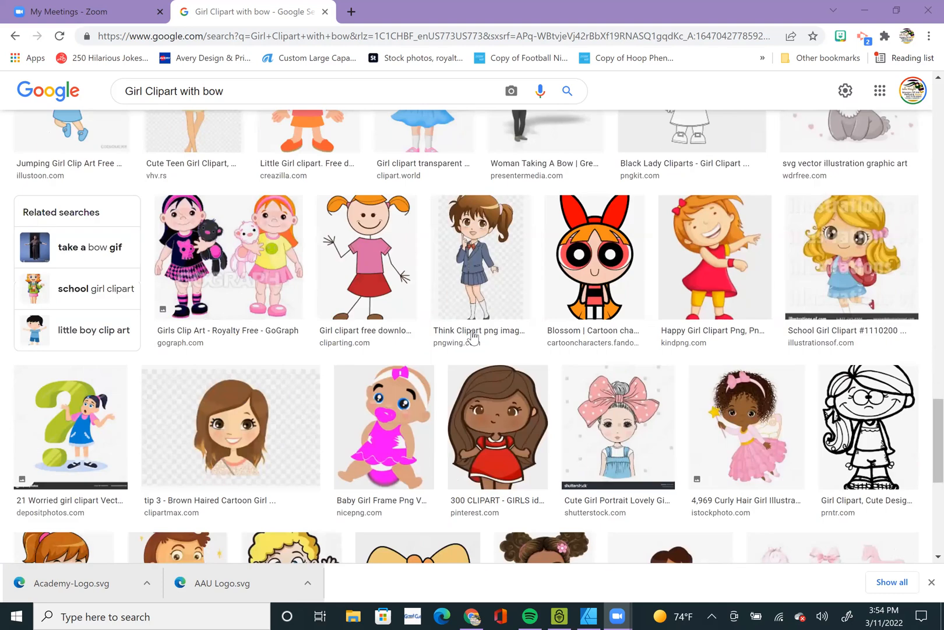
{"action": "scroll", "coordinate": [472, 337], "scroll_direction": "down", "scroll_amount": 8}
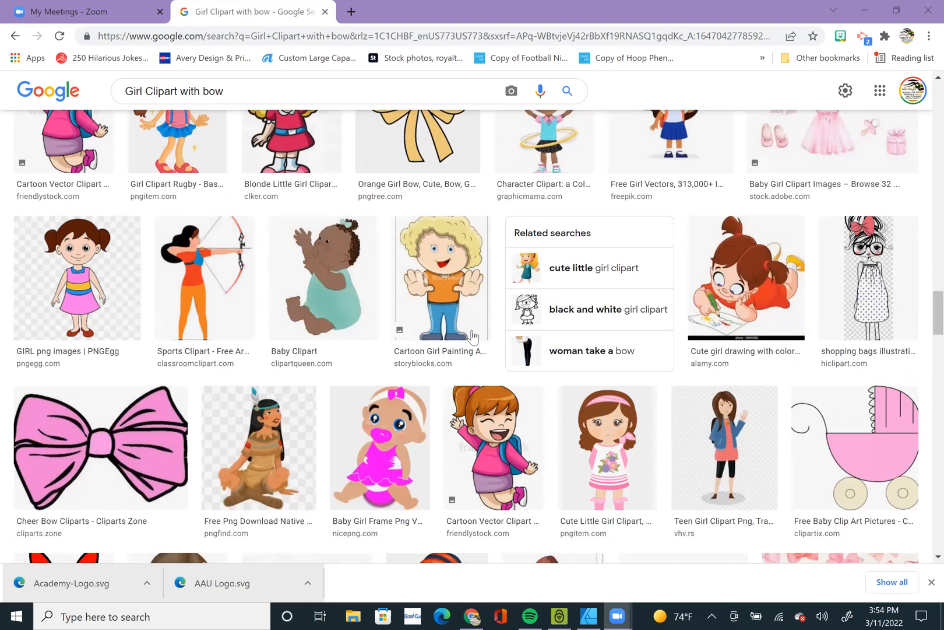
{"action": "scroll", "coordinate": [472, 336], "scroll_direction": "down", "scroll_amount": 6}
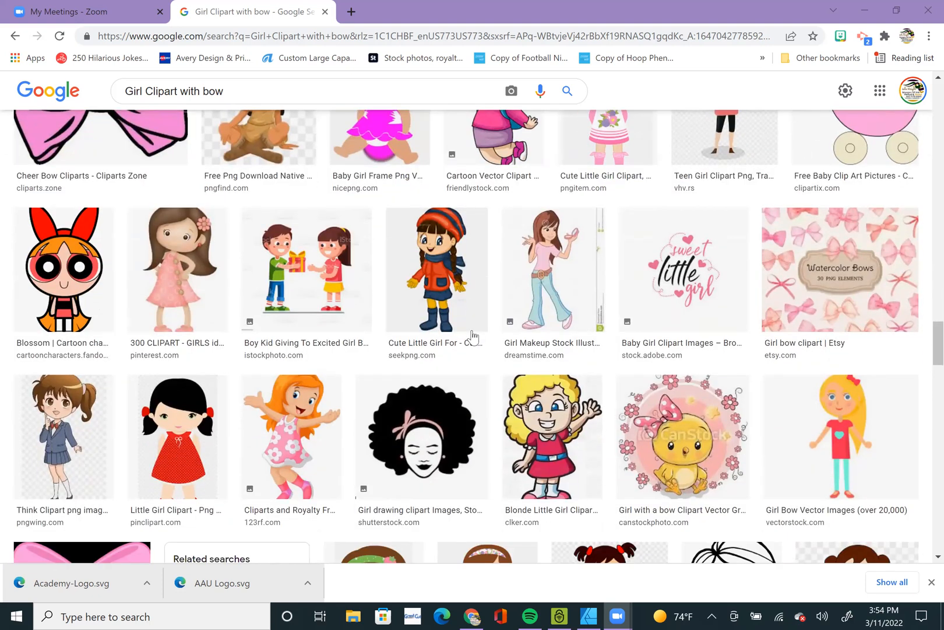
{"action": "scroll", "coordinate": [473, 336], "scroll_direction": "down", "scroll_amount": 2}
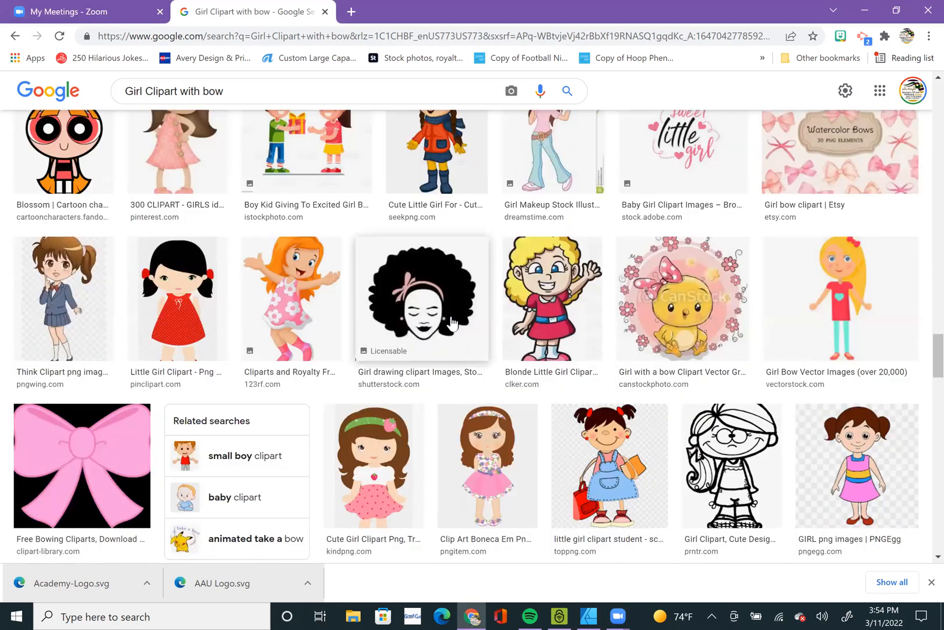
Preview the afro girl with a pink headband, then two related peekaboo girls with afro puffs and pink bows.
{"action": "left_click", "coordinate": [472, 337]}
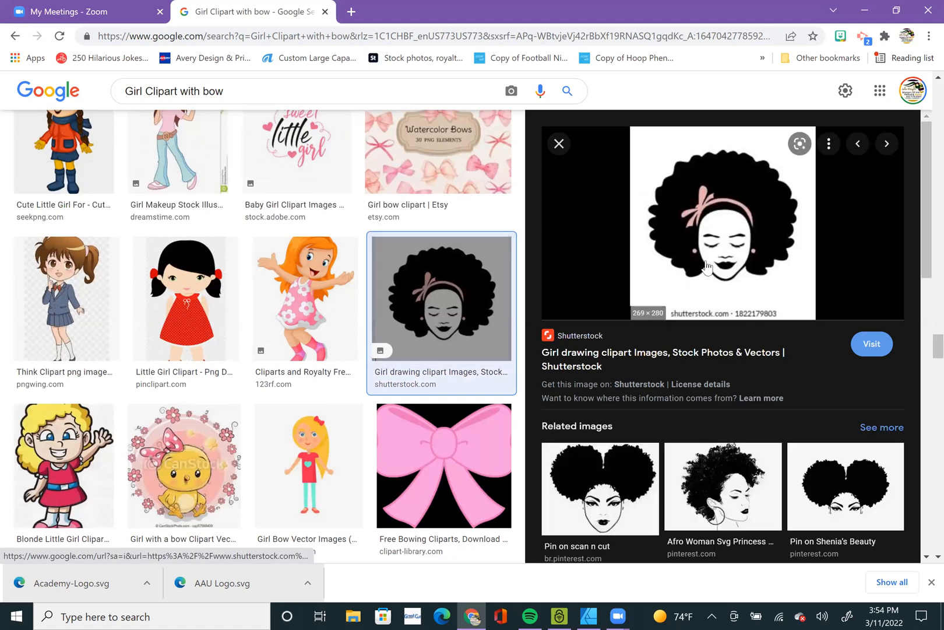
{"action": "scroll", "coordinate": [712, 267], "scroll_direction": "down", "scroll_amount": 5}
{"action": "scroll", "coordinate": [725, 274], "scroll_direction": "down", "scroll_amount": 3}
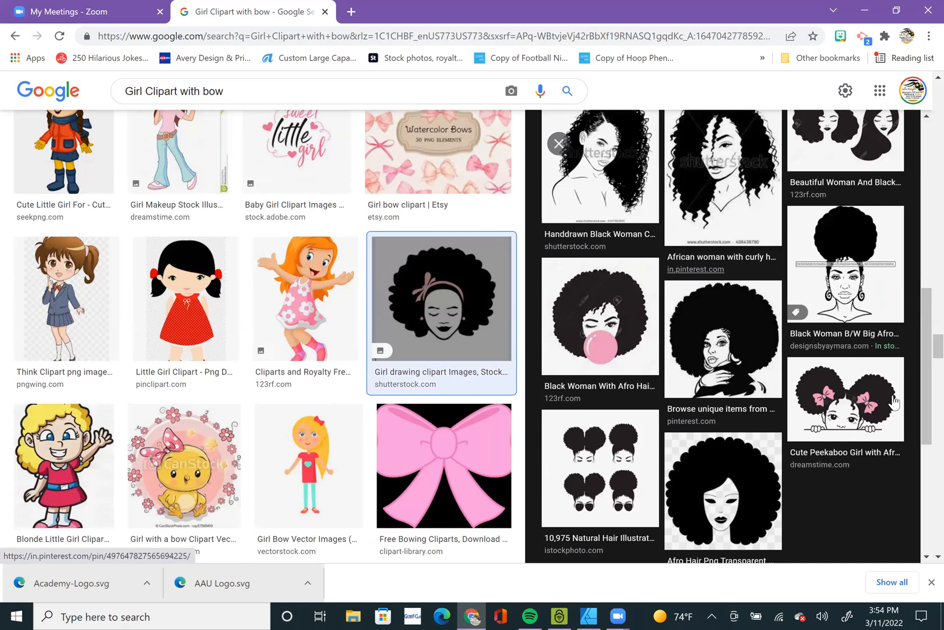
{"action": "left_click", "coordinate": [829, 388]}
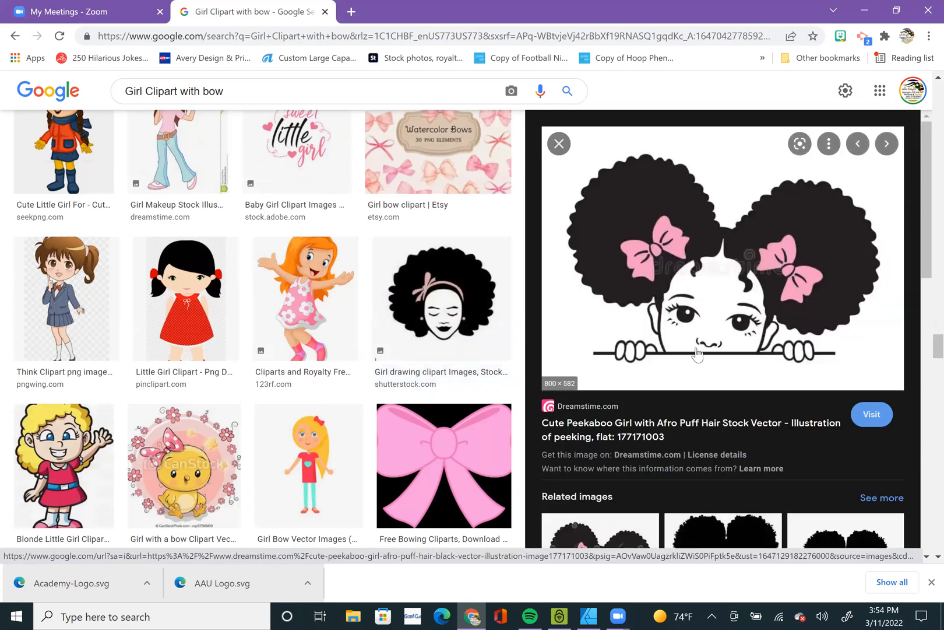
{"action": "scroll", "coordinate": [678, 330], "scroll_direction": "down", "scroll_amount": 5}
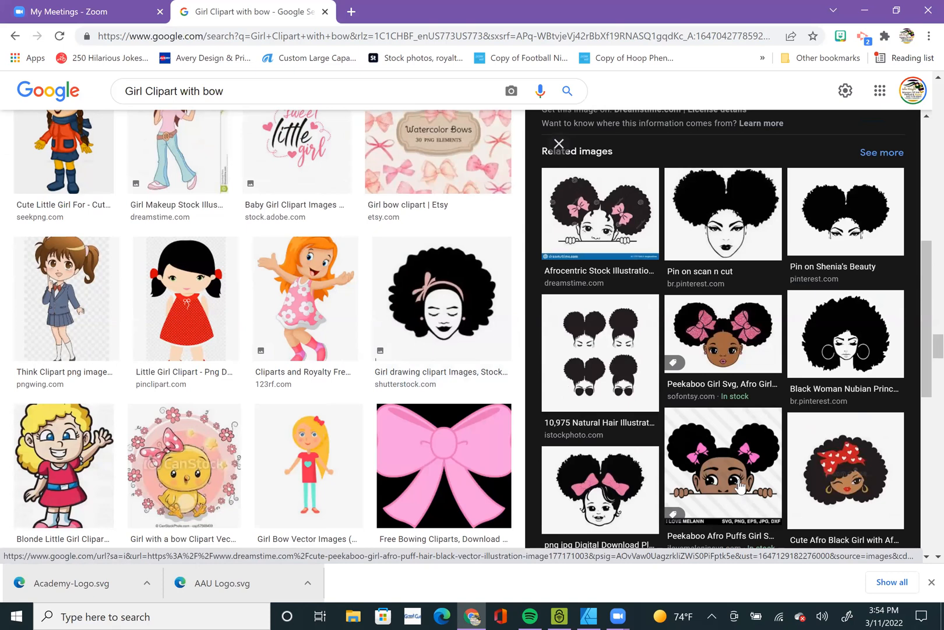
{"action": "scroll", "coordinate": [739, 490], "scroll_direction": "down", "scroll_amount": 3}
{"action": "left_click", "coordinate": [745, 335]}
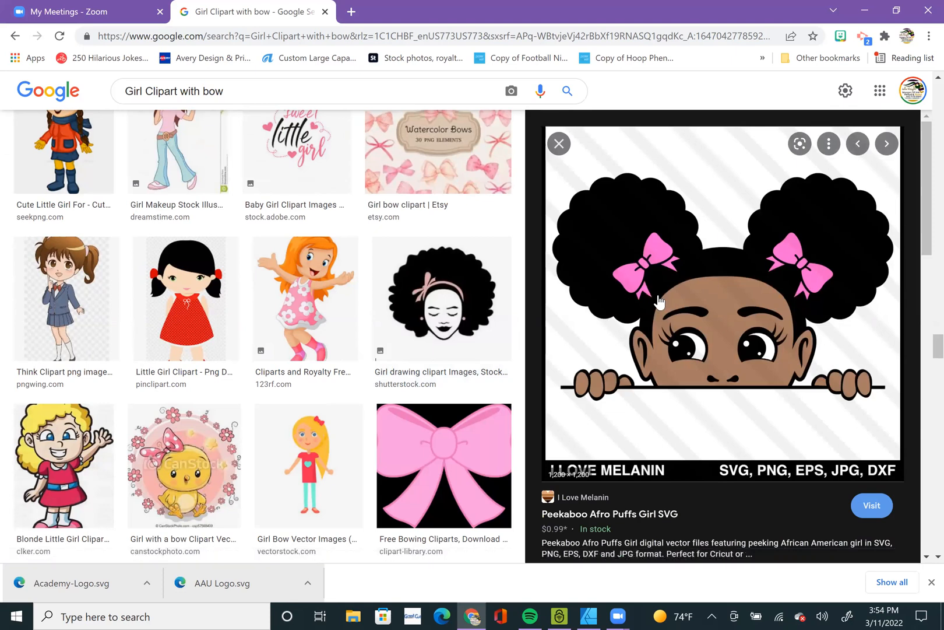
Find the related Design Bundles peekaboo girl with puff afro ponytails and a large pink bow, and copy its image.
{"action": "scroll", "coordinate": [748, 316], "scroll_direction": "down", "scroll_amount": 6}
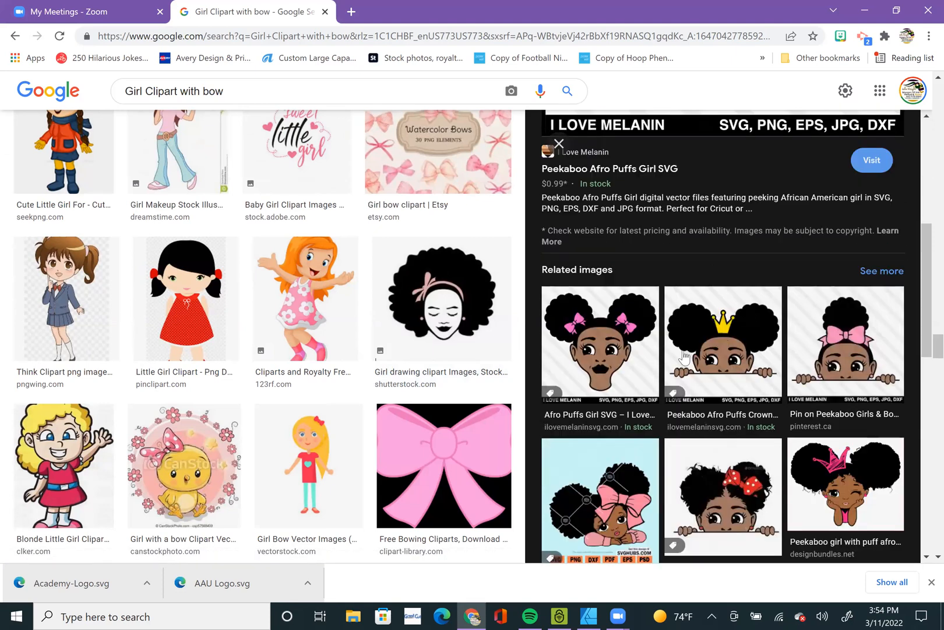
{"action": "scroll", "coordinate": [779, 419], "scroll_direction": "down", "scroll_amount": 4}
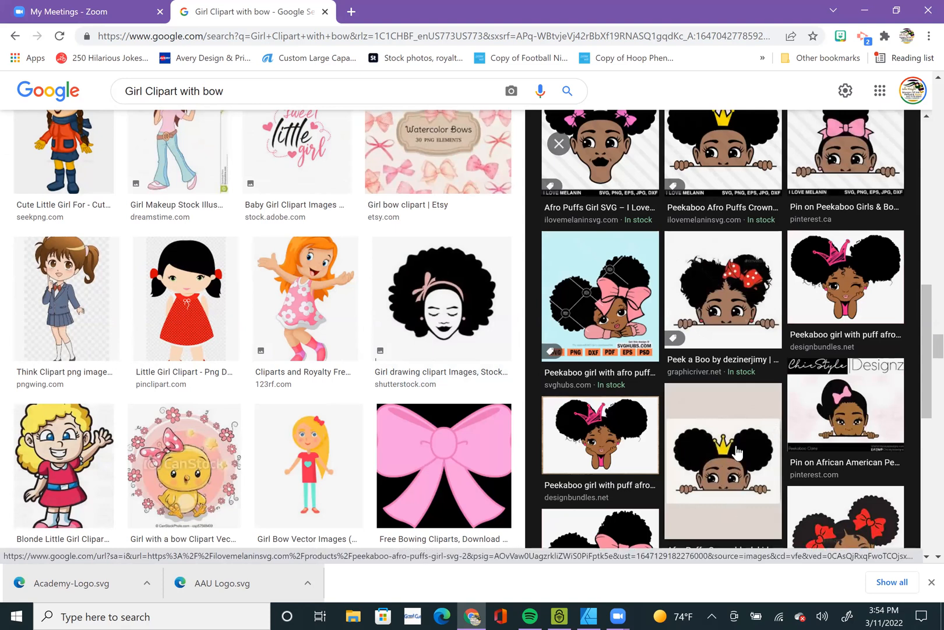
{"action": "scroll", "coordinate": [748, 456], "scroll_direction": "down", "scroll_amount": 1}
{"action": "scroll", "coordinate": [747, 456], "scroll_direction": "down", "scroll_amount": 2}
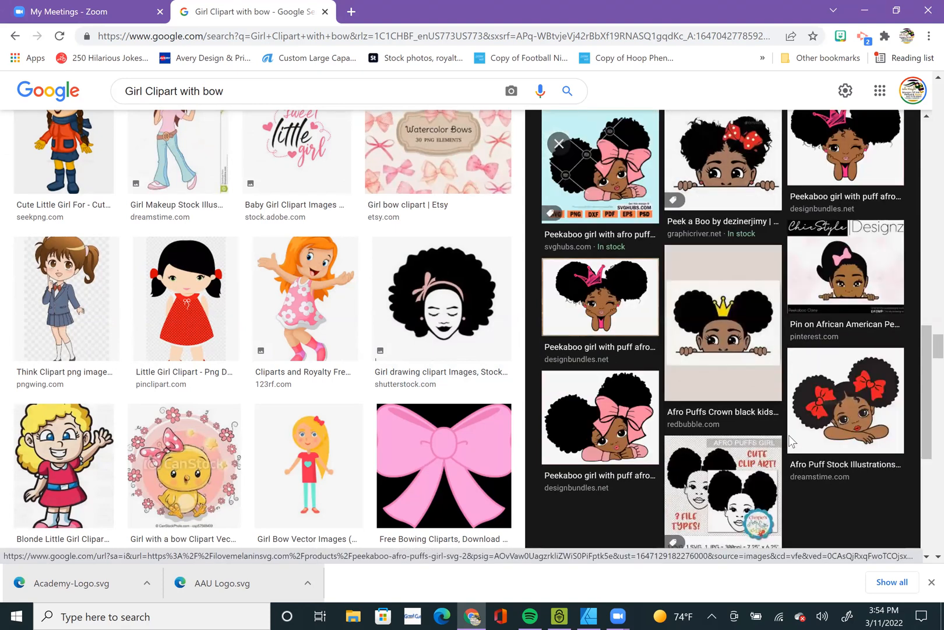
{"action": "left_click", "coordinate": [630, 408]}
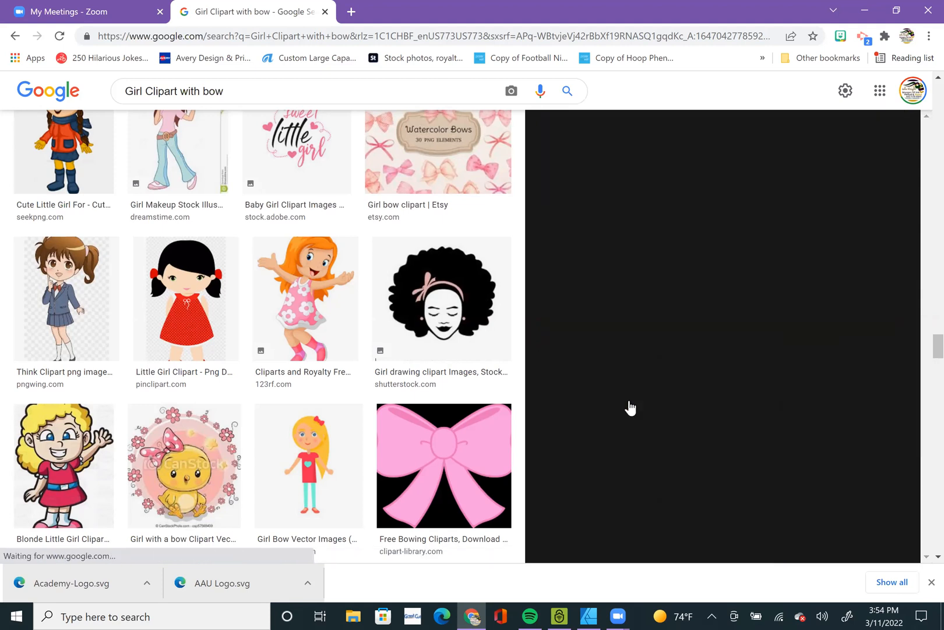
{"action": "right_click", "coordinate": [756, 262]}
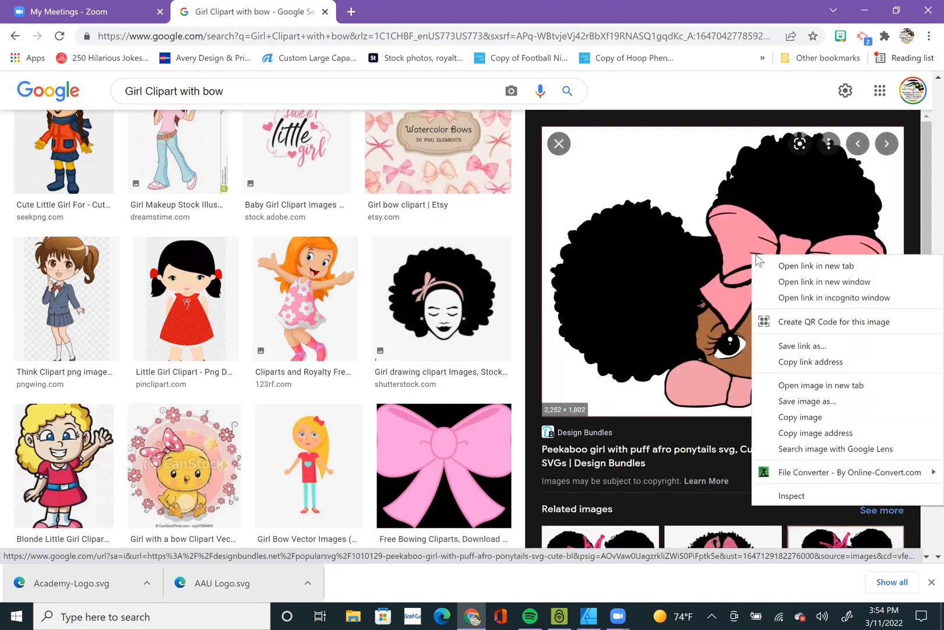
{"action": "left_click", "coordinate": [813, 421]}
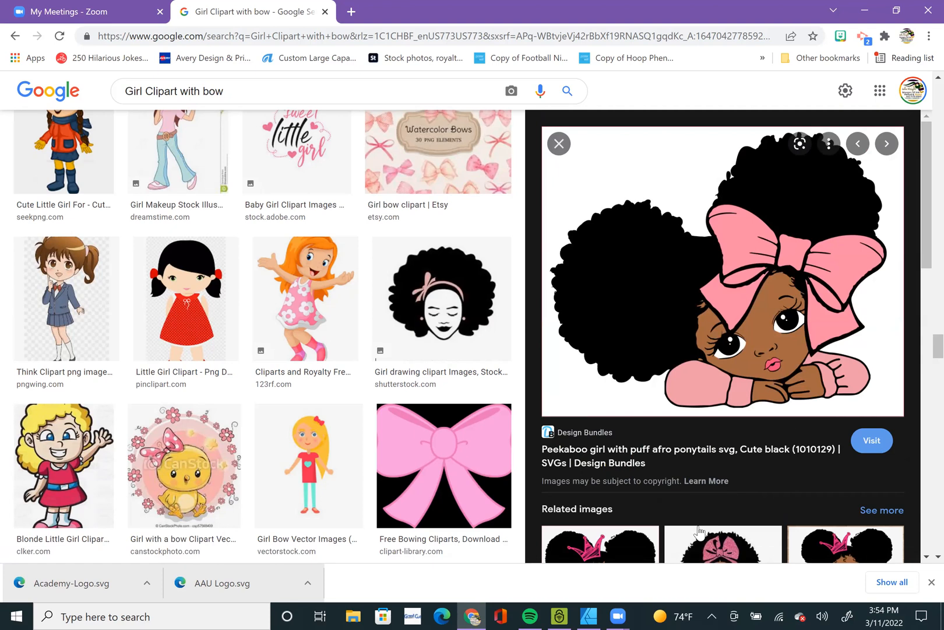
Paste the copied girl image into the Affinity Designer page and scale it to the full page width of 8.5 in.
{"action": "key", "text": "alt+Tab"}
{"action": "key", "text": "ctrl+v"}
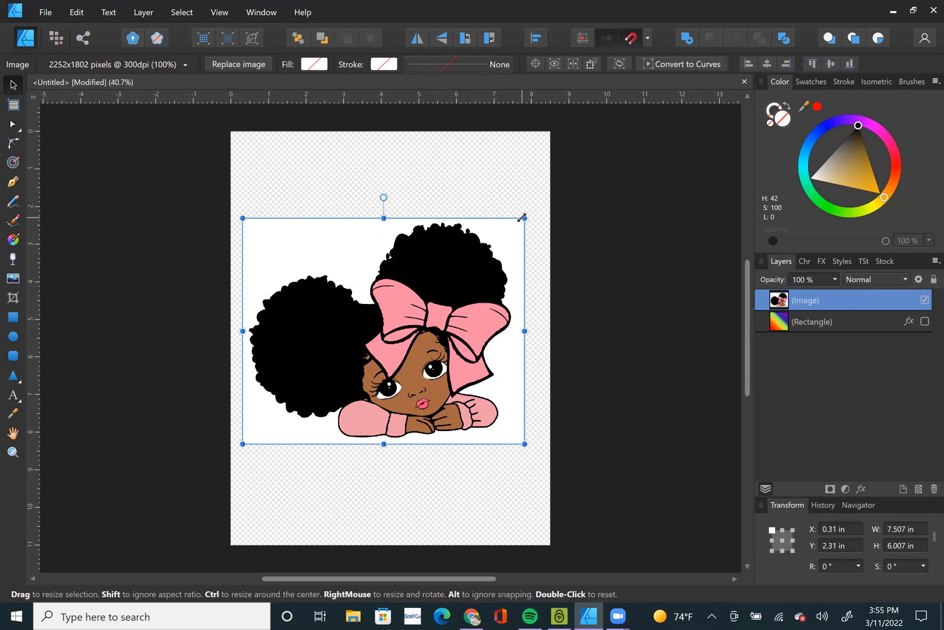
{"action": "left_click_drag", "start_coordinate": [528, 214], "coordinate": [551, 197]}
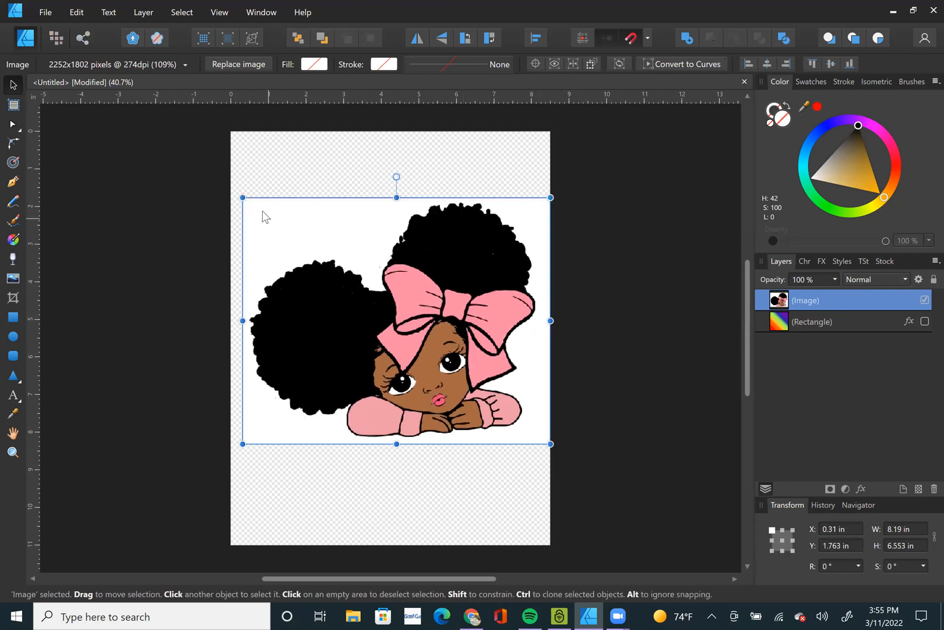
{"action": "left_click_drag", "start_coordinate": [243, 197], "coordinate": [231, 187]}
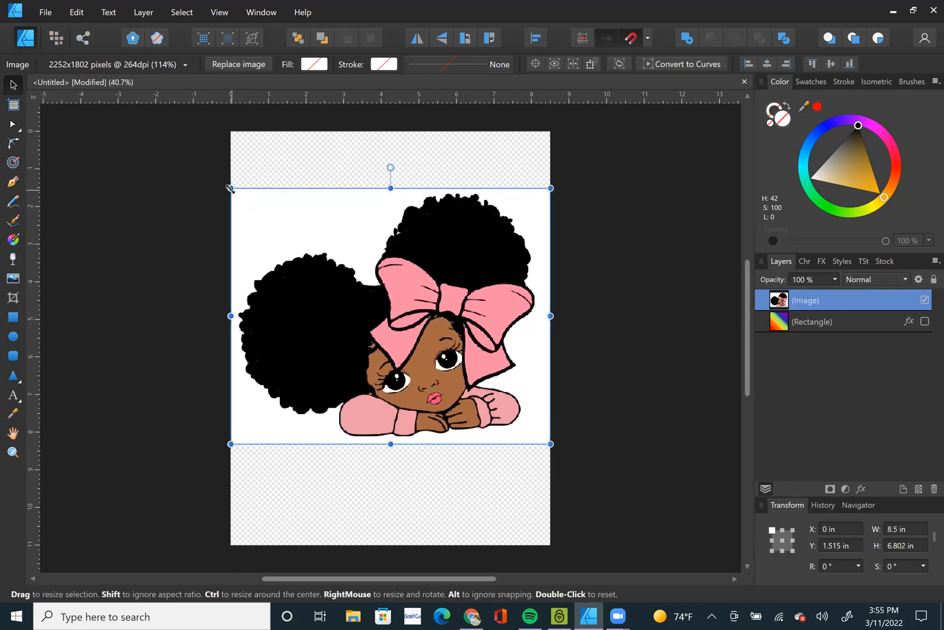
Visit the remove.bg background removal site in Chrome, close it and switch back to Affinity Designer.
{"action": "right_click", "coordinate": [408, 295]}
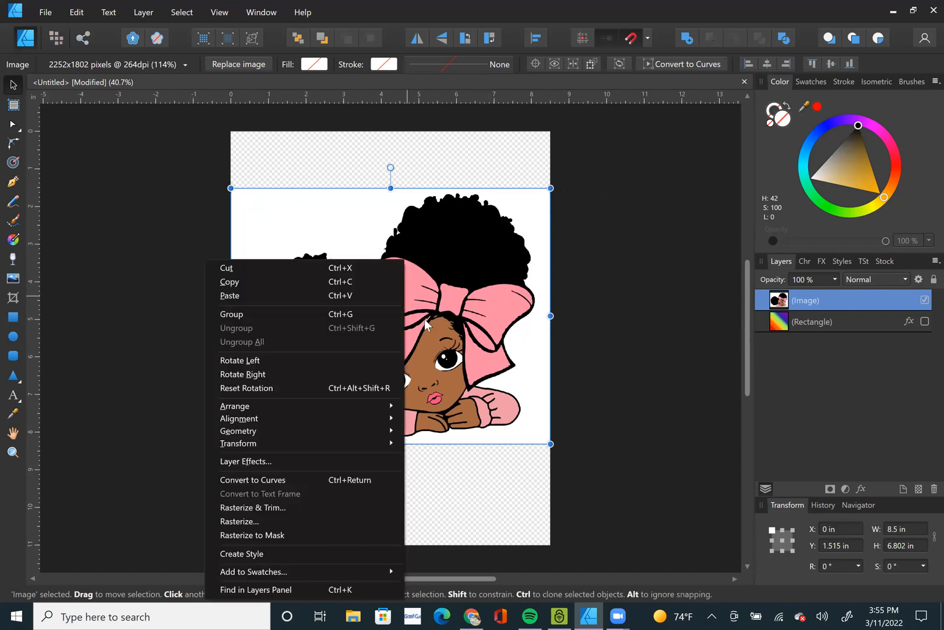
{"action": "left_click", "coordinate": [275, 292]}
{"action": "left_click", "coordinate": [471, 616]}
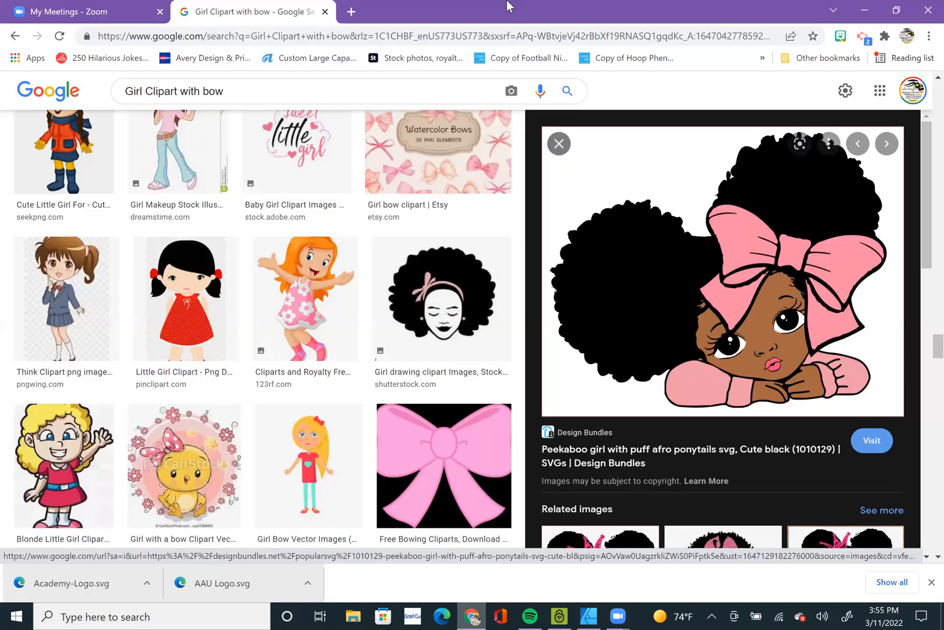
{"action": "left_click", "coordinate": [331, 38]}
{"action": "type", "text": "rem"}
{"action": "key", "text": "Return"}
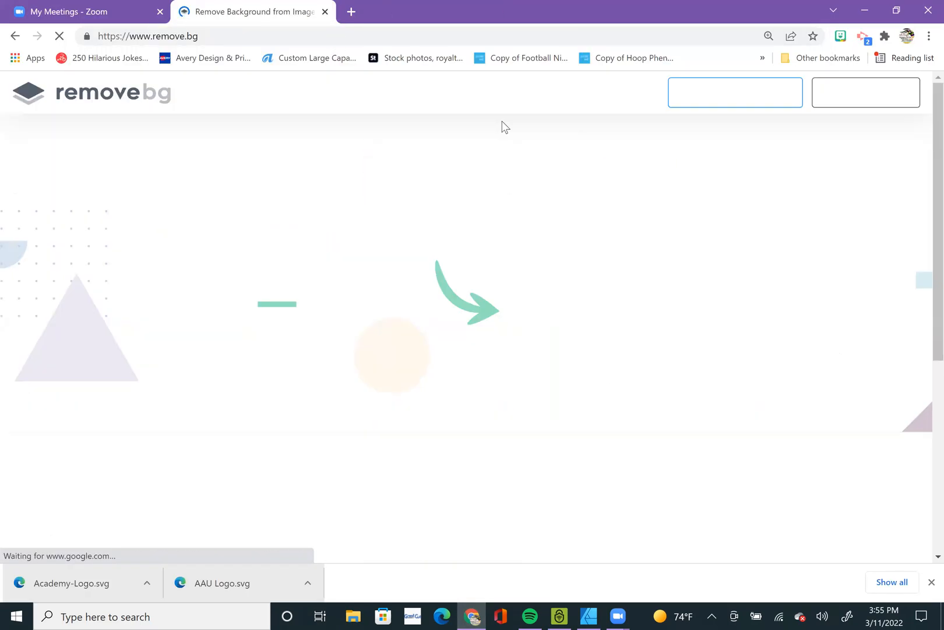
{"action": "left_click", "coordinate": [325, 12]}
{"action": "key", "text": "alt+Tab"}
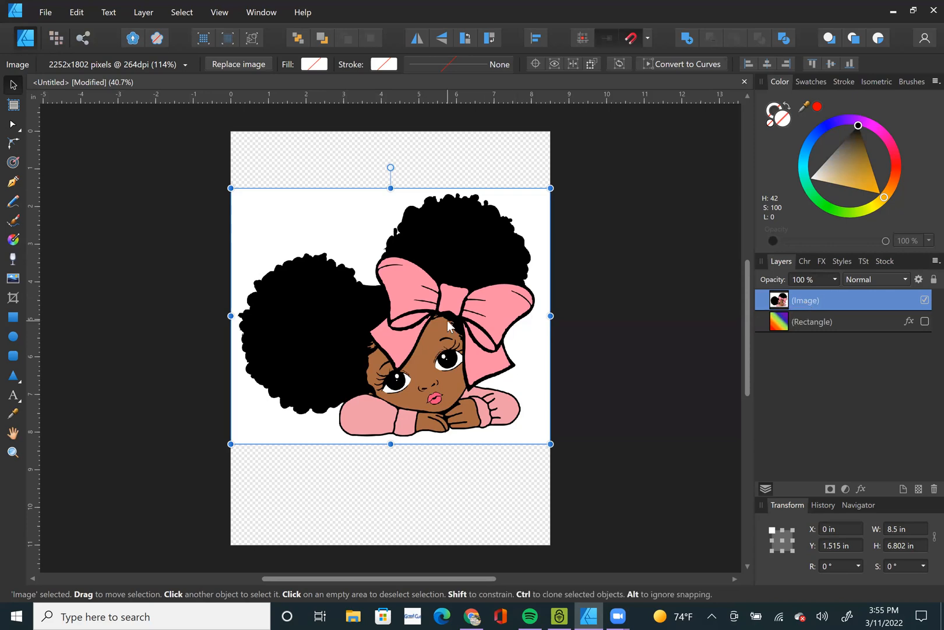
Rasterize the girl image and switch to the Pixel Persona with nothing selected.
{"action": "right_click", "coordinate": [438, 261]}
{"action": "left_click", "coordinate": [291, 520]}
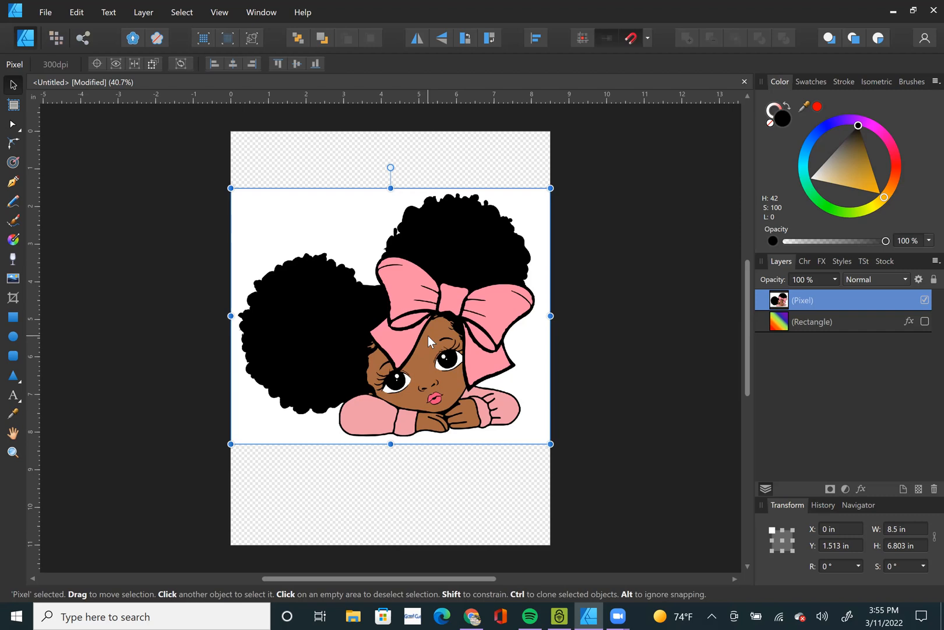
{"action": "left_click", "coordinate": [208, 231]}
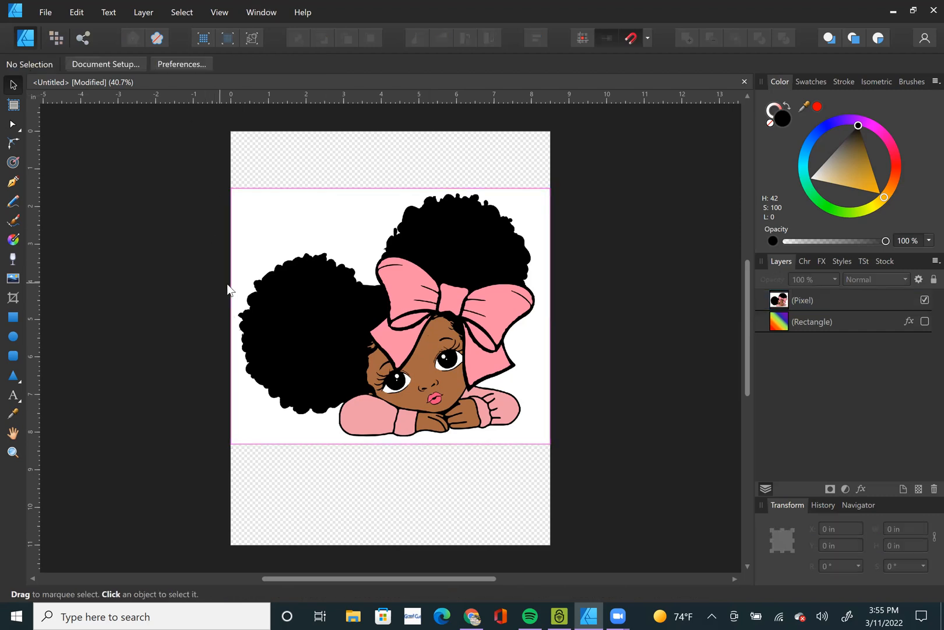
{"action": "left_click", "coordinate": [59, 37]}
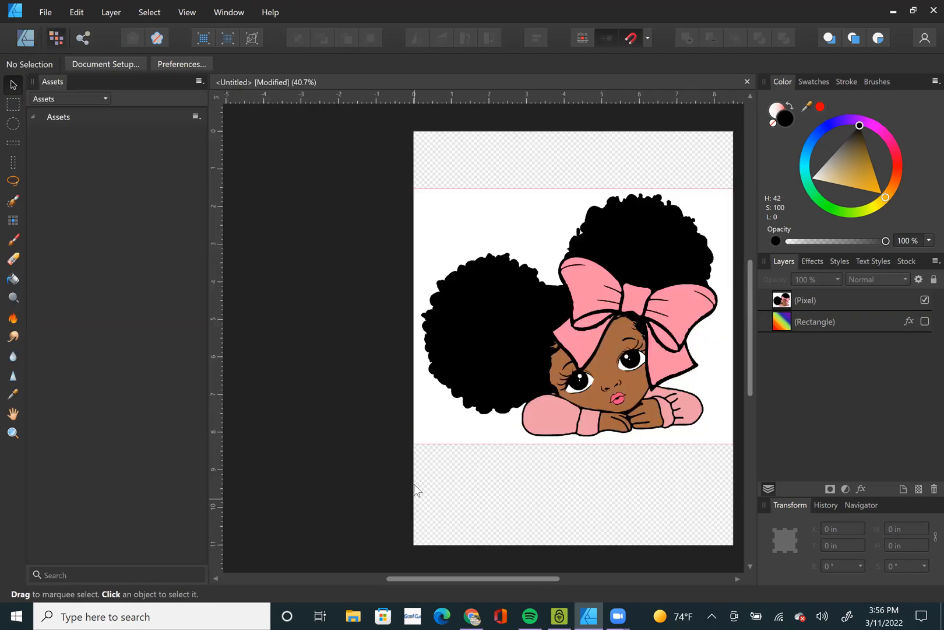
Examine the pixels along the edge of the girl's left hair puff at high magnification and return to the full-page view.
{"action": "key", "text": "ctrl+0"}
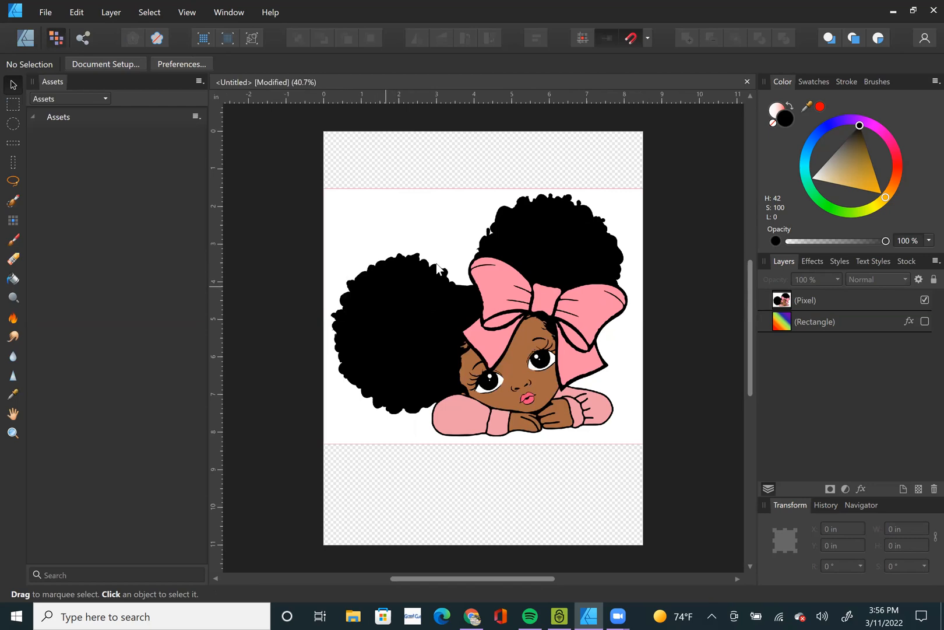
{"action": "scroll", "coordinate": [437, 264], "scroll_direction": "up", "scroll_amount": 15}
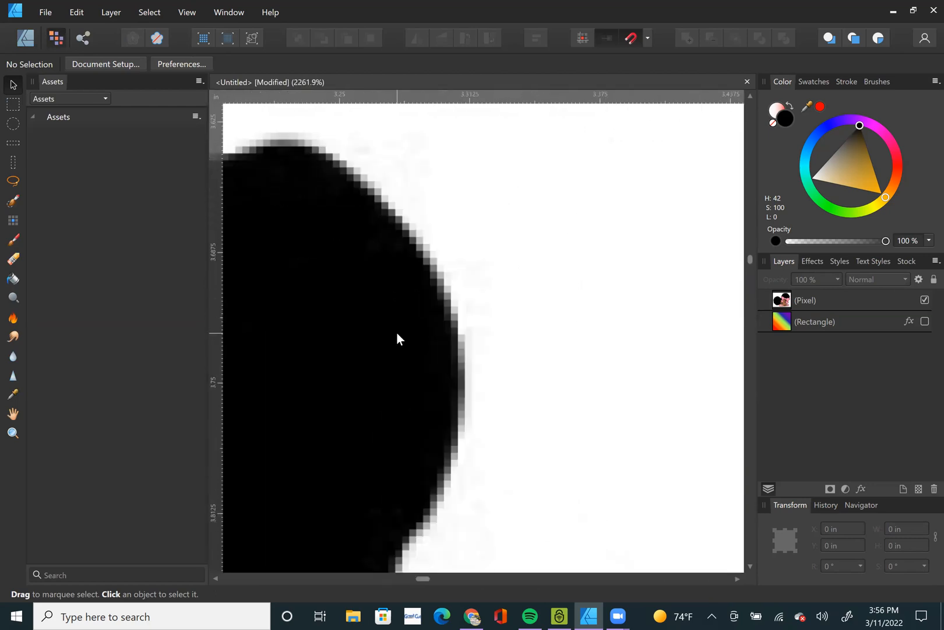
{"action": "scroll", "coordinate": [396, 332], "scroll_direction": "up", "scroll_amount": 4}
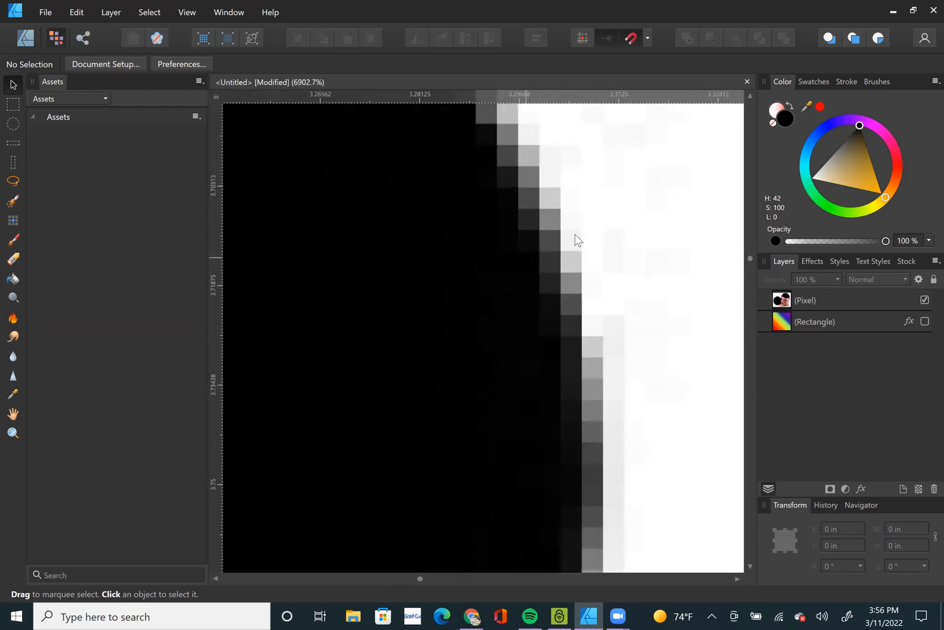
{"action": "scroll", "coordinate": [551, 288], "scroll_direction": "down", "scroll_amount": 5}
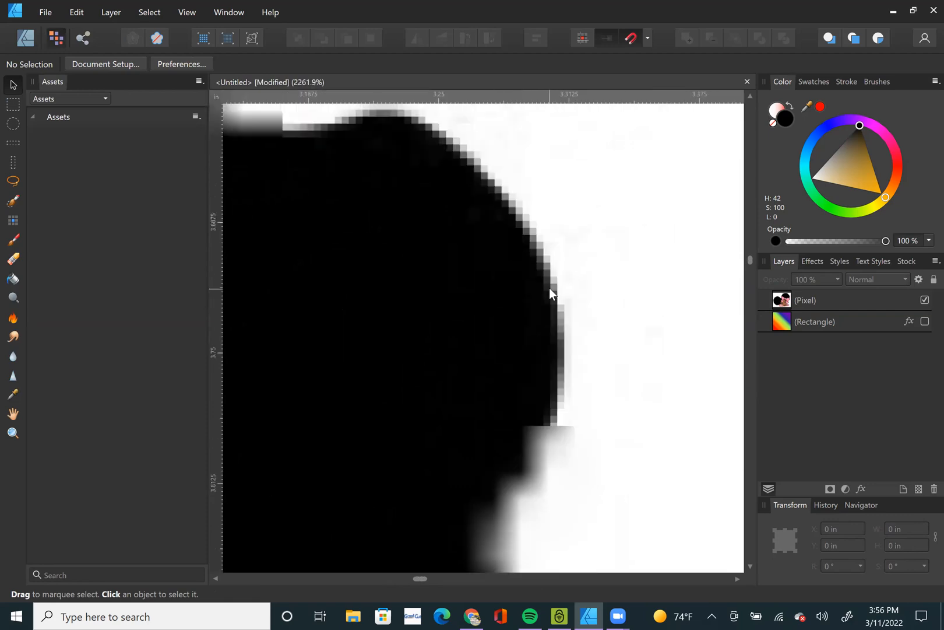
{"action": "key", "text": "ctrl+0"}
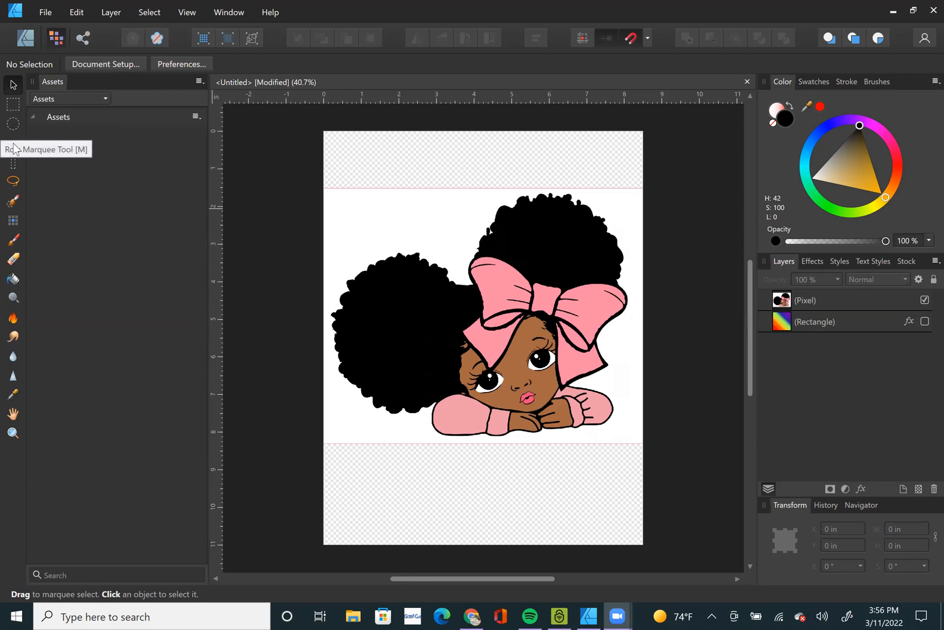
Marquee-select a full-width band across the middle of the girl image, about 8.5 in wide and 4.66 in high.
{"action": "left_click", "coordinate": [14, 105]}
{"action": "left_click_drag", "start_coordinate": [315, 228], "coordinate": [668, 403]}
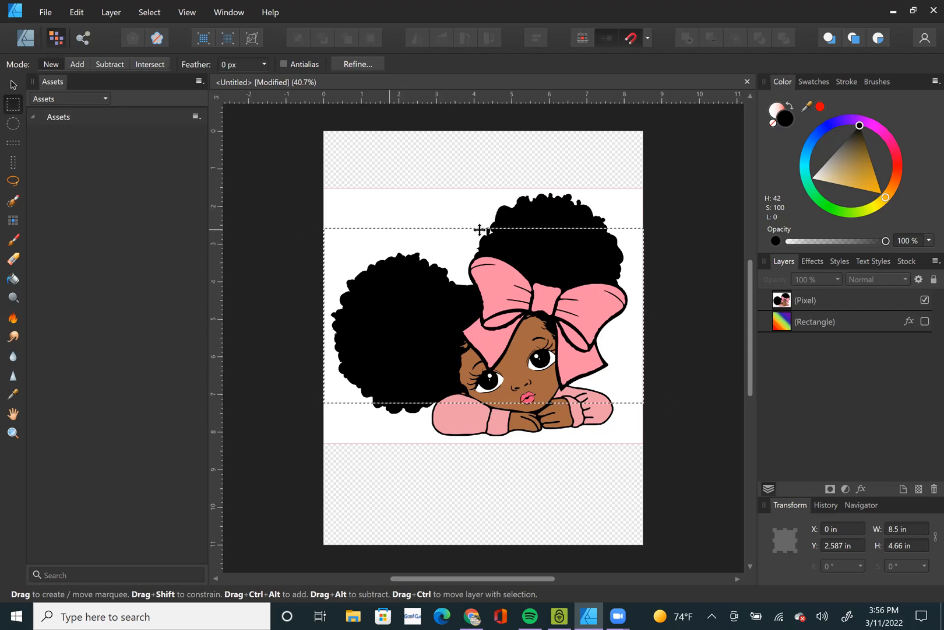
{"action": "scroll", "coordinate": [507, 396], "scroll_direction": "down", "scroll_amount": 1}
{"action": "scroll", "coordinate": [506, 395], "scroll_direction": "up", "scroll_amount": 2}
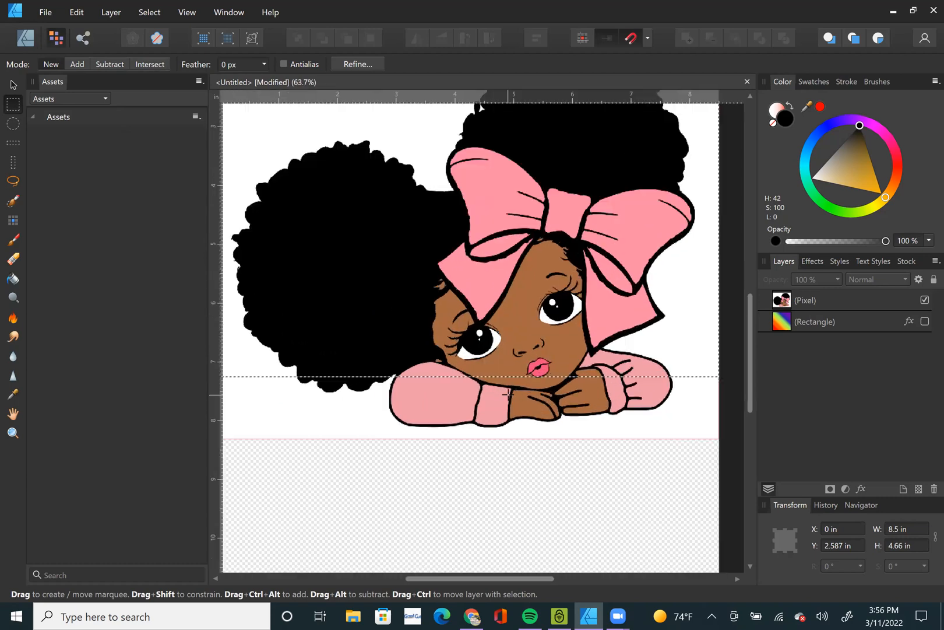
{"action": "scroll", "coordinate": [544, 377], "scroll_direction": "down", "scroll_amount": 2}
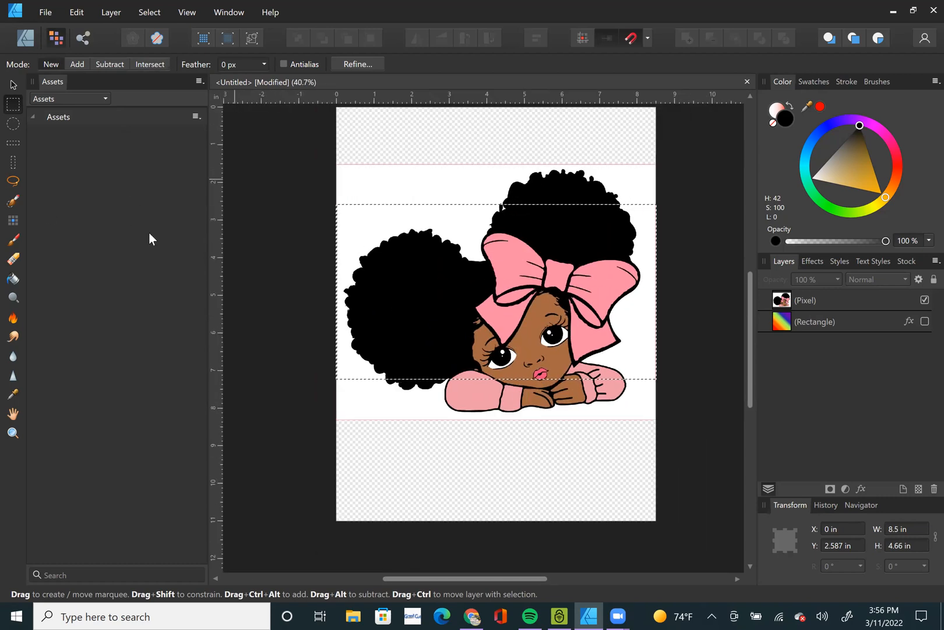
Set the colour to orange (H 42, S 100, L 50), try a flood fill on the bow without choosing a layer, and undo it.
{"action": "left_click", "coordinate": [14, 284]}
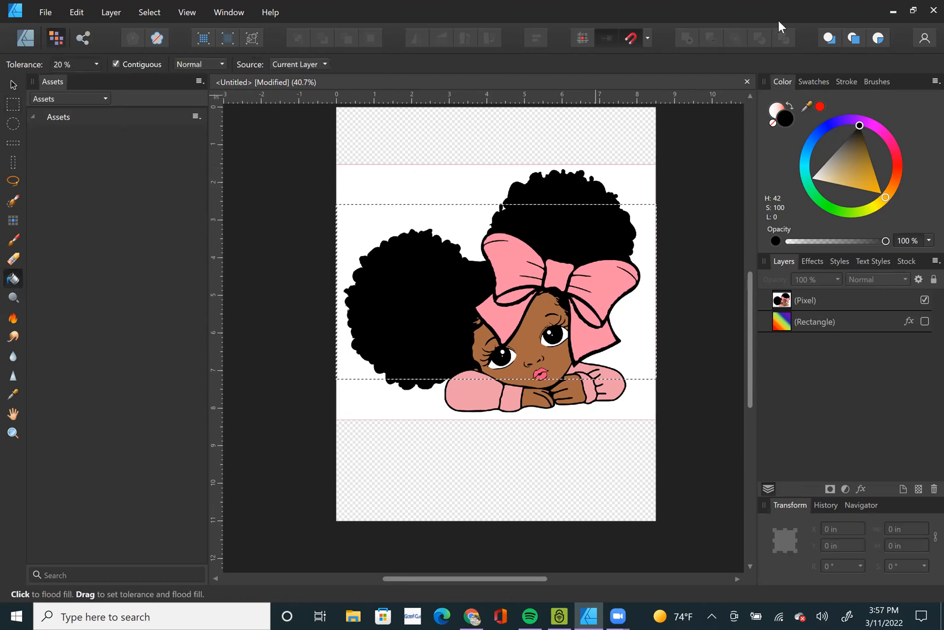
{"action": "left_click_drag", "start_coordinate": [873, 184], "coordinate": [898, 202]}
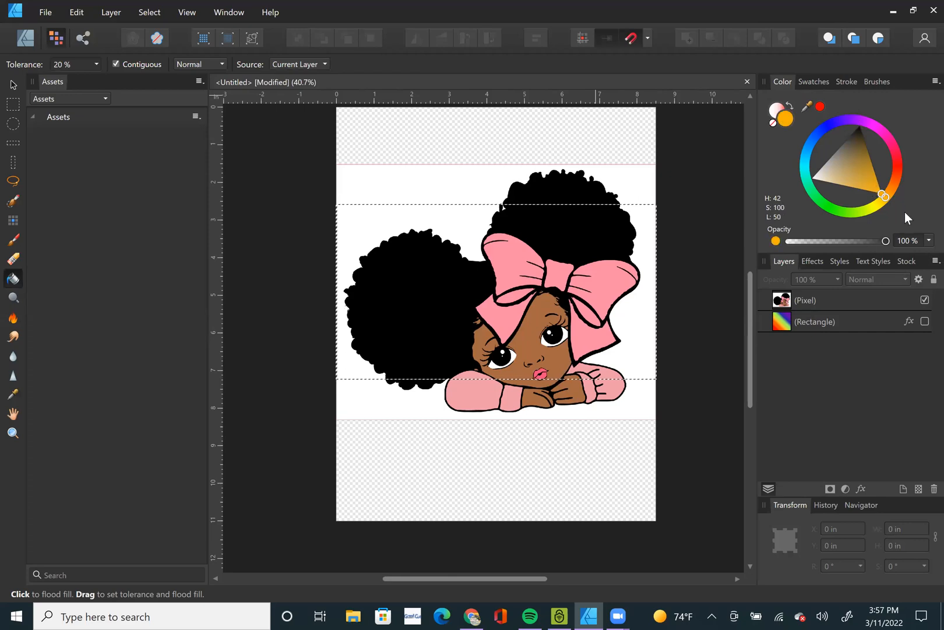
{"action": "left_click", "coordinate": [511, 255]}
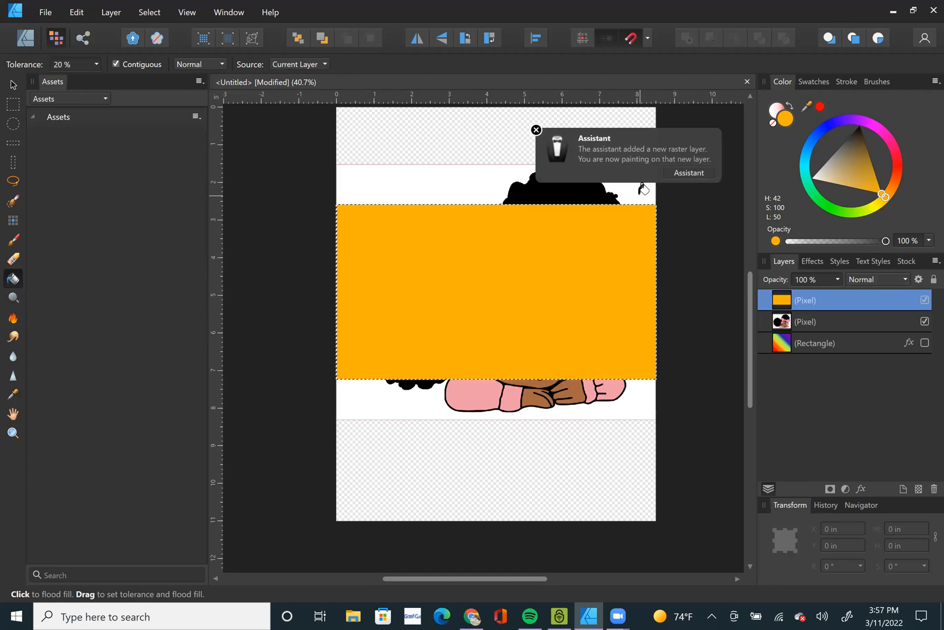
{"action": "key", "text": "ctrl+z"}
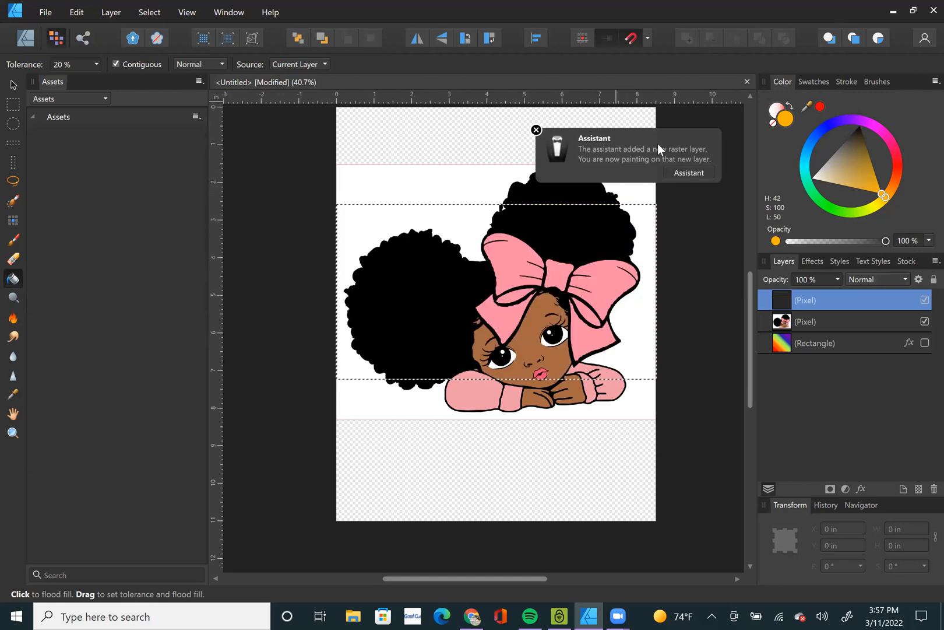
Review the Assistant settings for painting with no layer selected and close them without changes.
{"action": "left_click", "coordinate": [691, 174]}
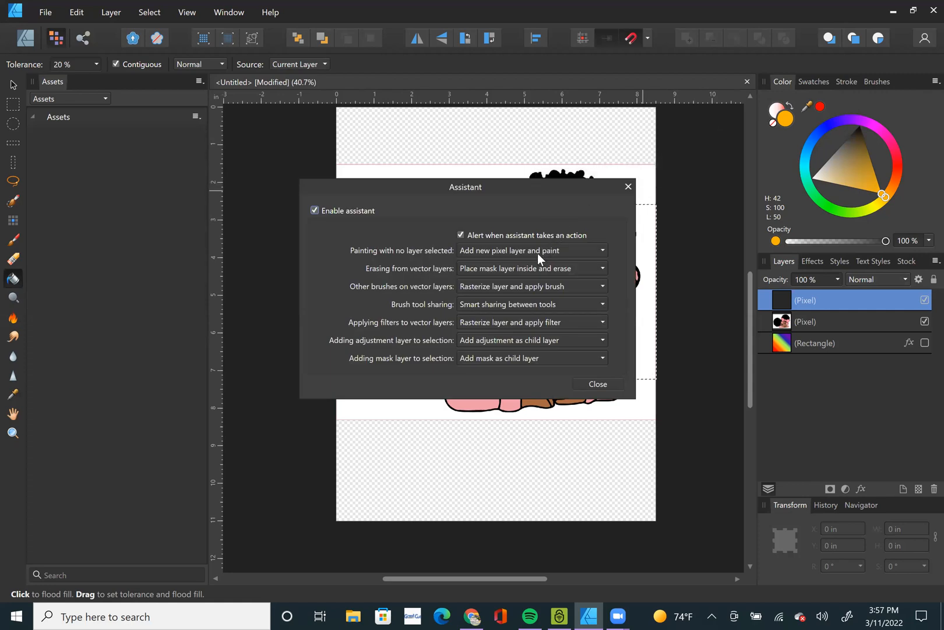
{"action": "left_click", "coordinate": [14, 86]}
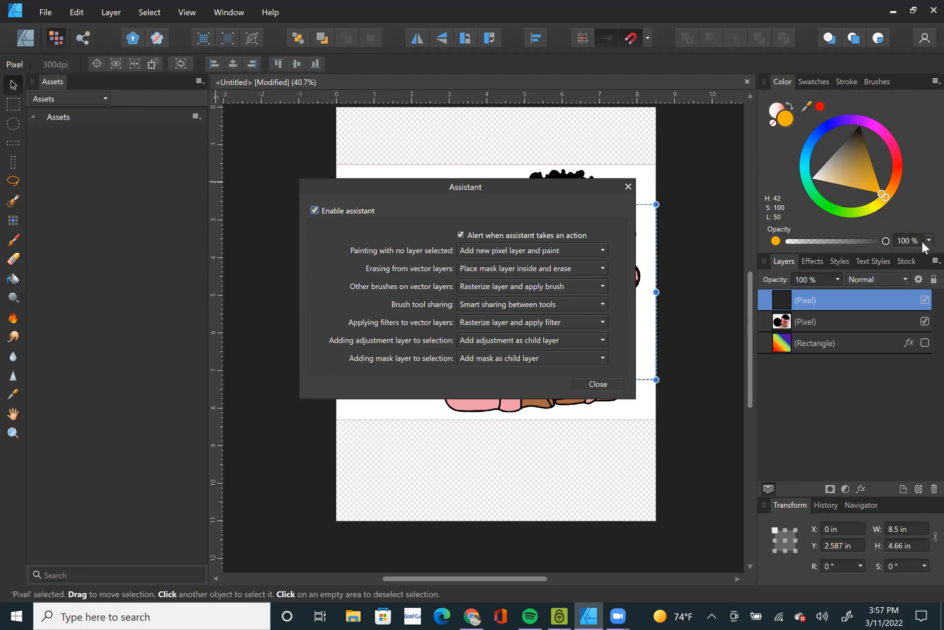
{"action": "left_click", "coordinate": [628, 186]}
Flood-fill the bow's left loop and centre knot with orange on the girl's pixel layer.
{"action": "left_click", "coordinate": [850, 321]}
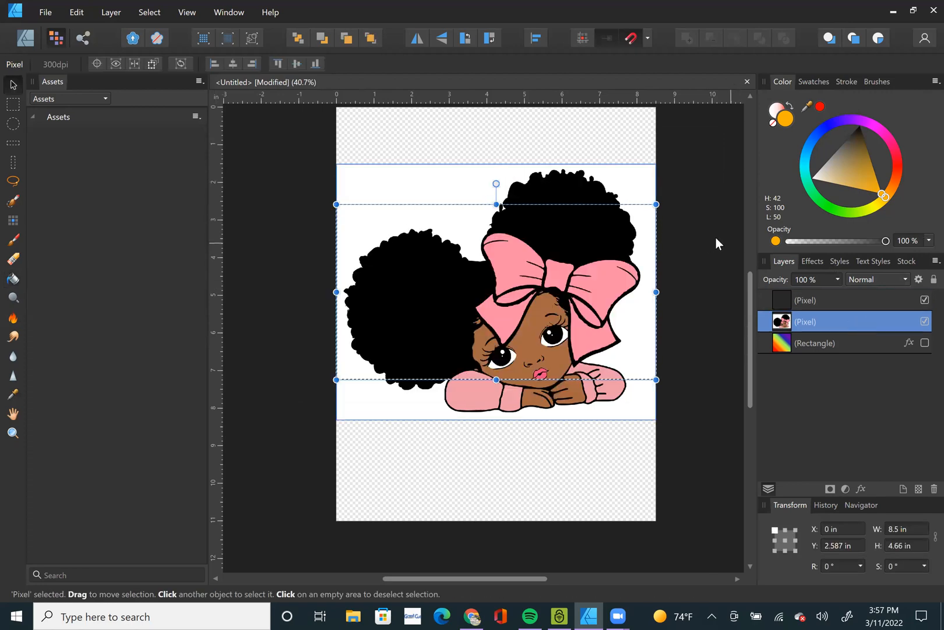
{"action": "left_click", "coordinate": [11, 280]}
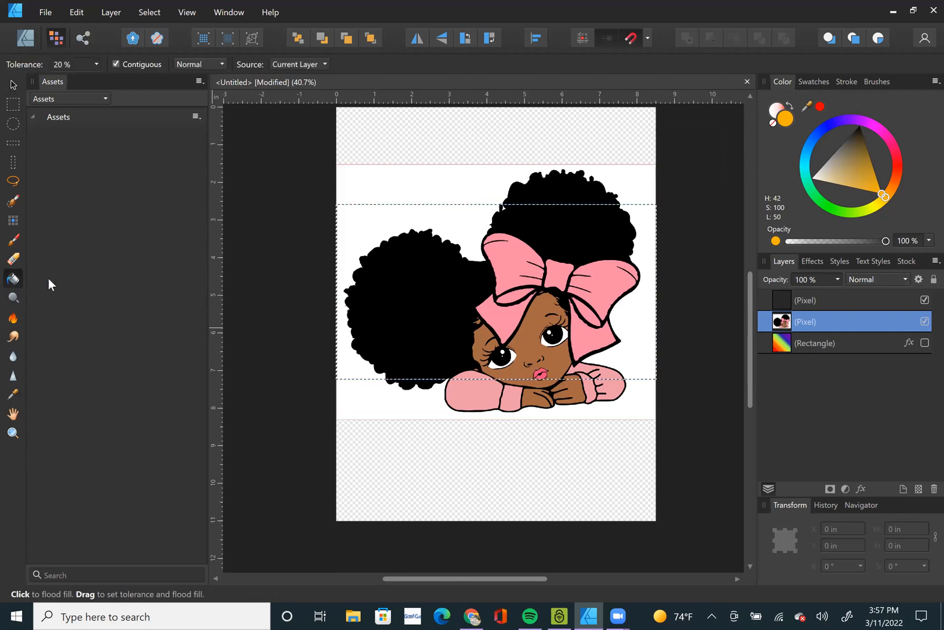
{"action": "left_click", "coordinate": [516, 254]}
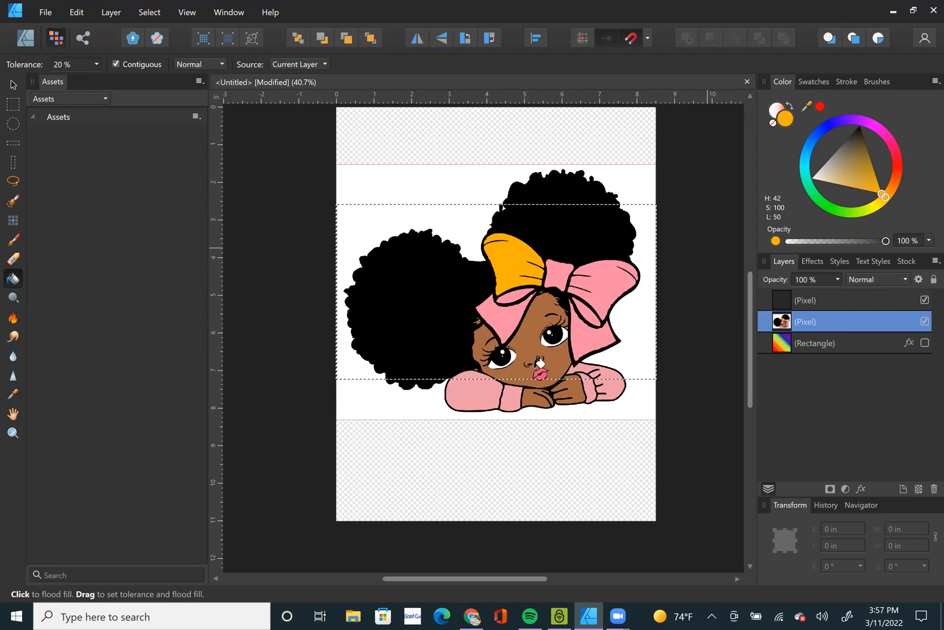
{"action": "left_click", "coordinate": [809, 303]}
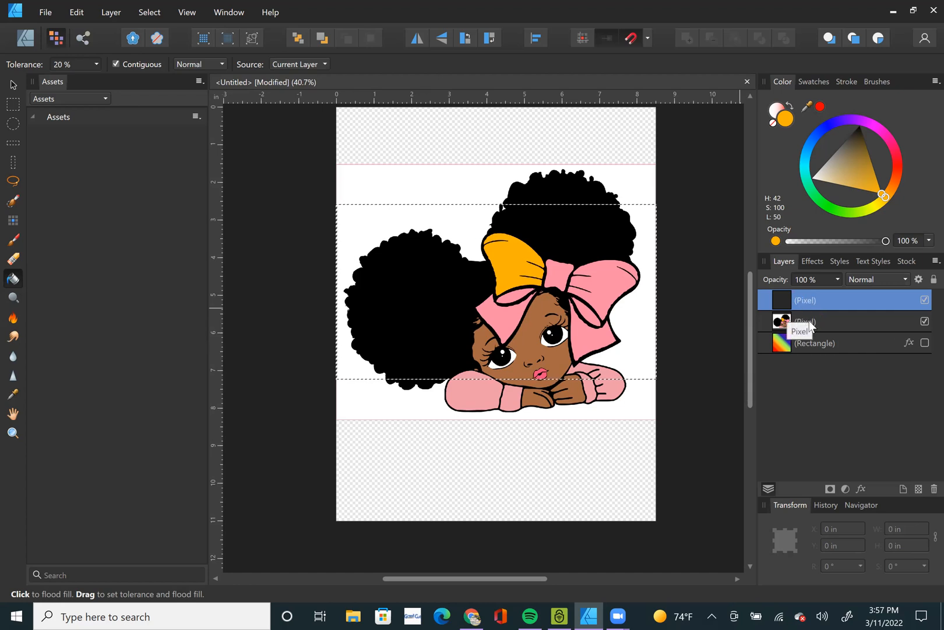
{"action": "left_click", "coordinate": [807, 321]}
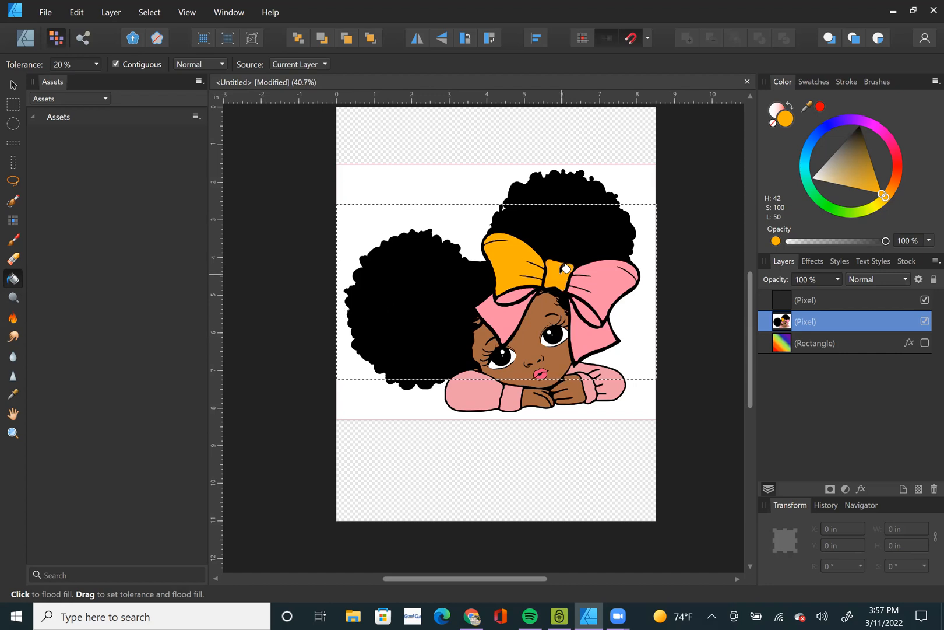
Flood-fill the bow's right loop, hanging tails and remaining small pink areas with the same orange.
{"action": "left_click", "coordinate": [609, 297]}
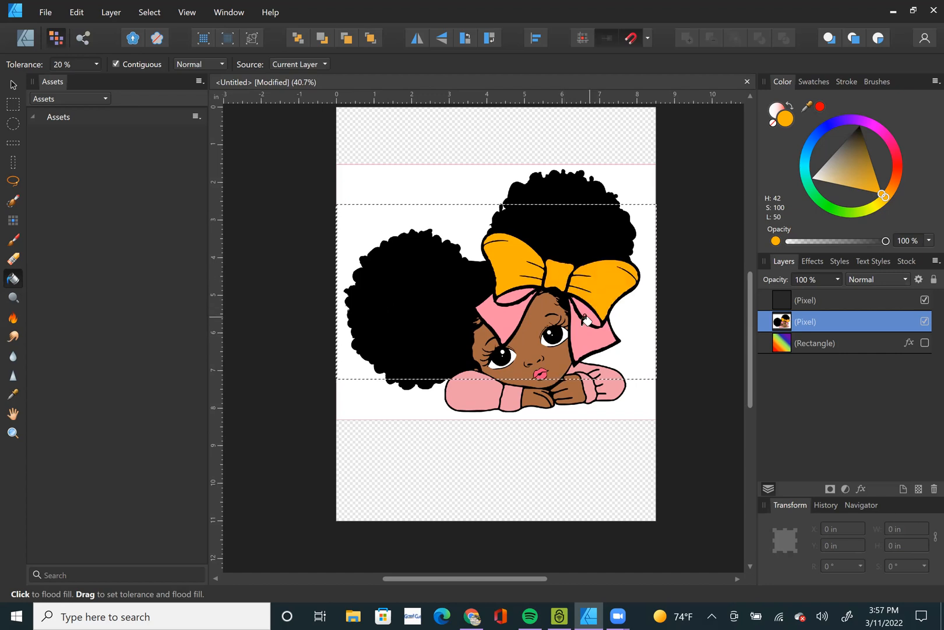
{"action": "scroll", "coordinate": [600, 295], "scroll_direction": "up", "scroll_amount": 5}
{"action": "left_click", "coordinate": [596, 349]}
{"action": "left_click", "coordinate": [349, 300]}
{"action": "left_click", "coordinate": [370, 238]}
{"action": "scroll", "coordinate": [487, 262], "scroll_direction": "down", "scroll_amount": 4}
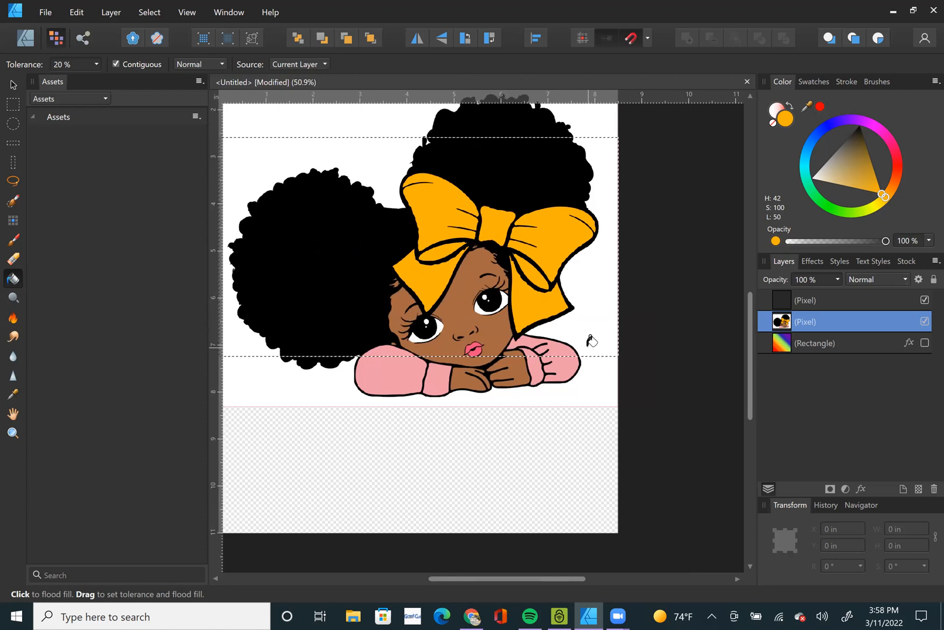
Try flood-filling the girl's pink sleeves and cuff with orange inside the marquee selection.
{"action": "left_click", "coordinate": [562, 343]}
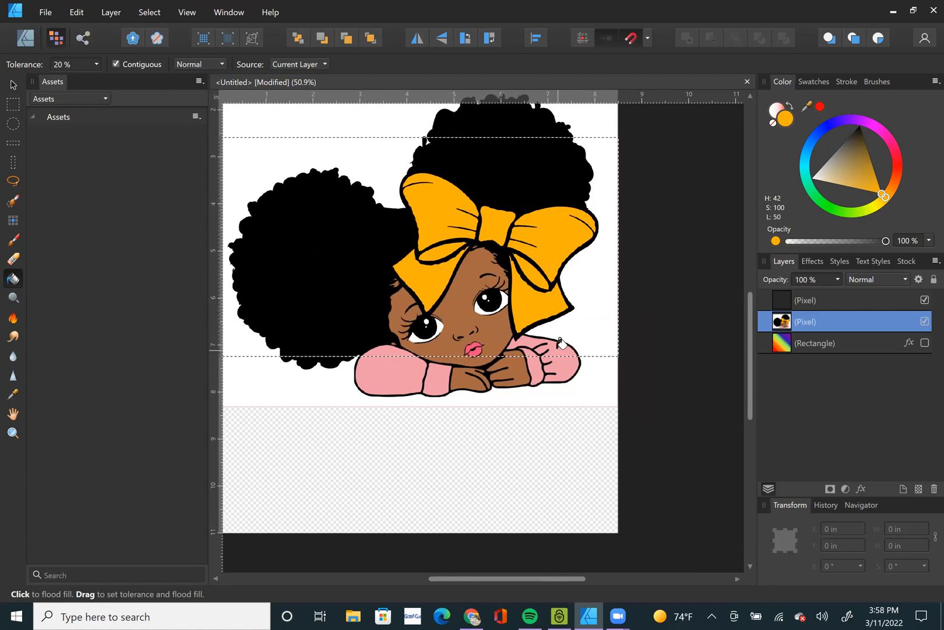
{"action": "scroll", "coordinate": [594, 365], "scroll_direction": "up", "scroll_amount": 3}
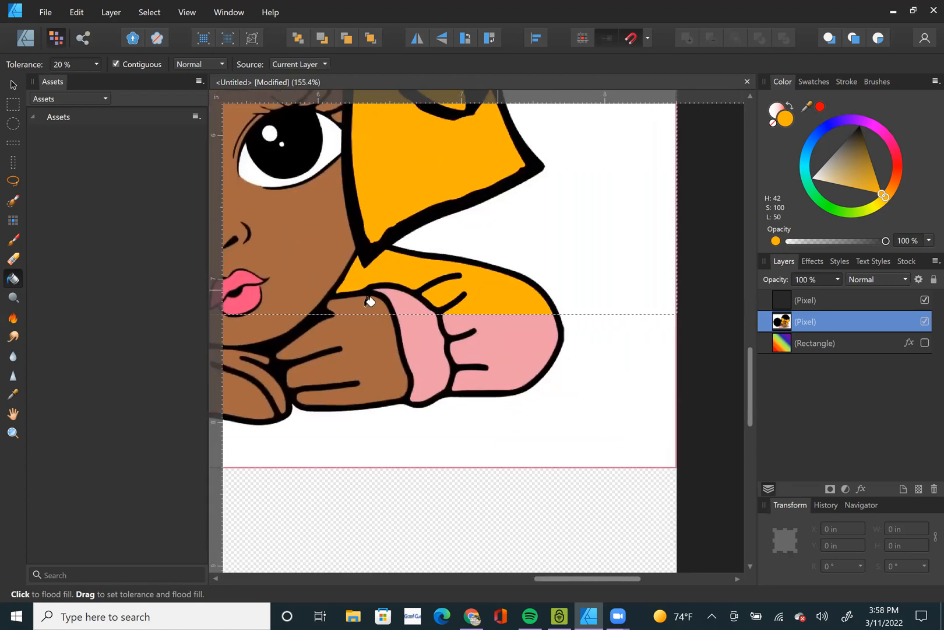
{"action": "left_click", "coordinate": [395, 299]}
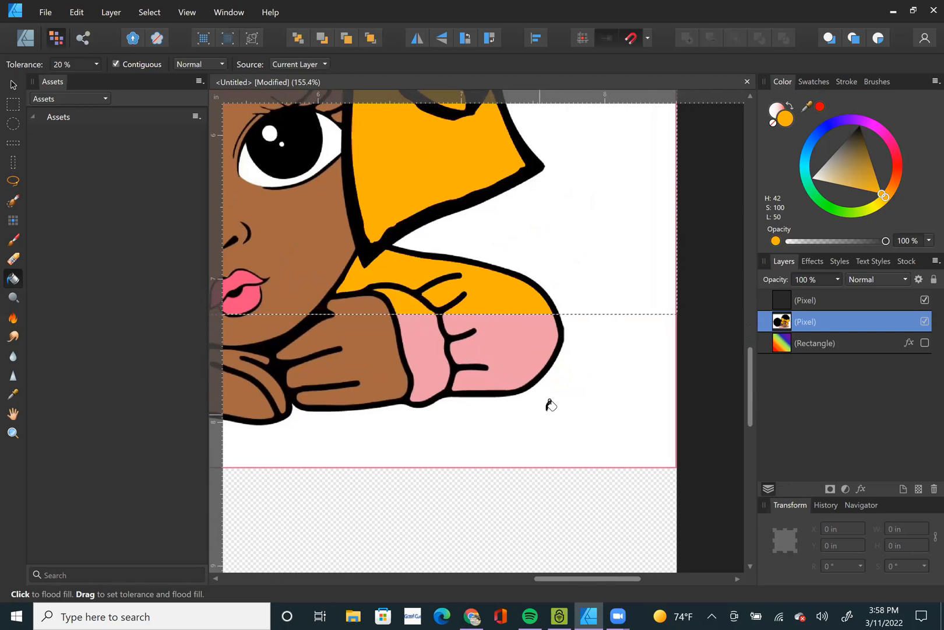
{"action": "scroll", "coordinate": [588, 403], "scroll_direction": "down", "scroll_amount": 4}
{"action": "left_click", "coordinate": [344, 364]}
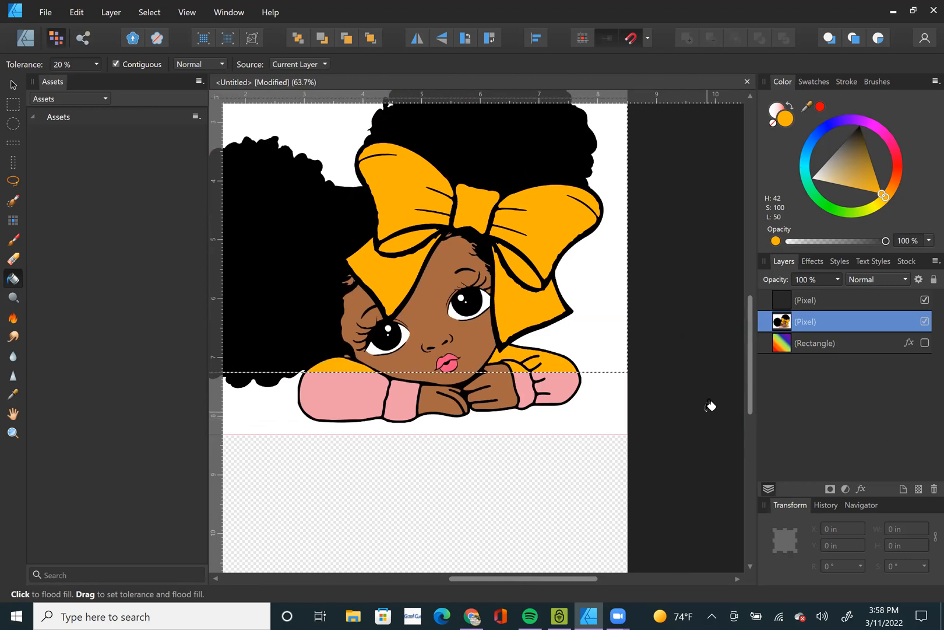
{"action": "scroll", "coordinate": [710, 405], "scroll_direction": "down", "scroll_amount": 2}
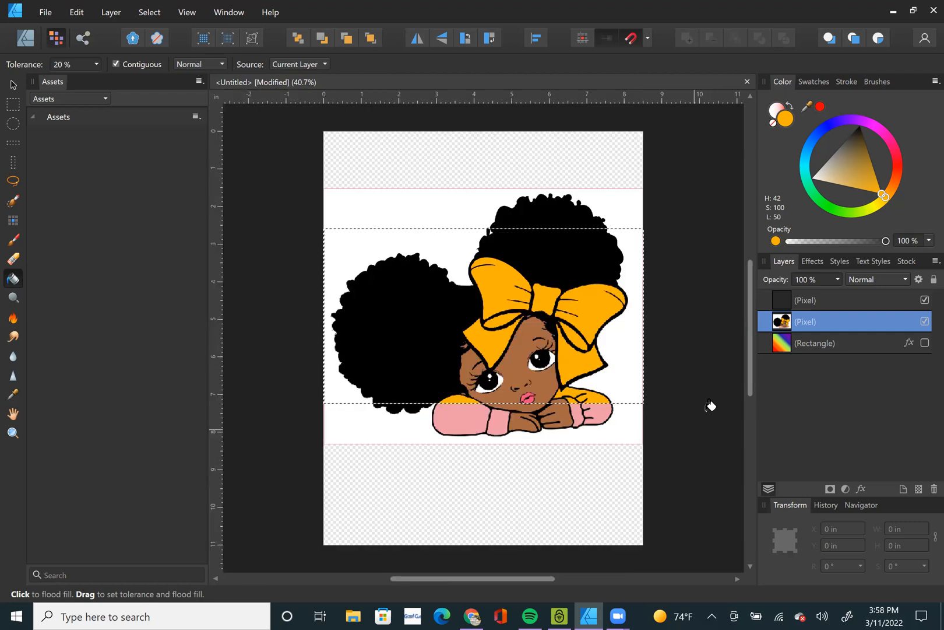
Try moving the marquee-selected part of the girl image toward the page's upper right corner, and undo the move.
{"action": "left_click", "coordinate": [13, 85]}
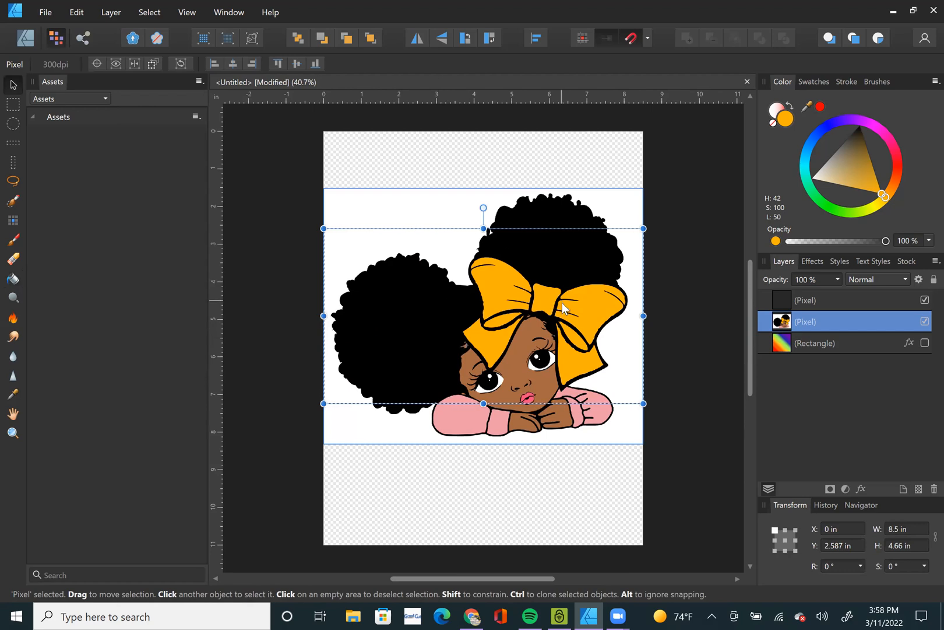
{"action": "left_click_drag", "start_coordinate": [554, 322], "coordinate": [647, 172]}
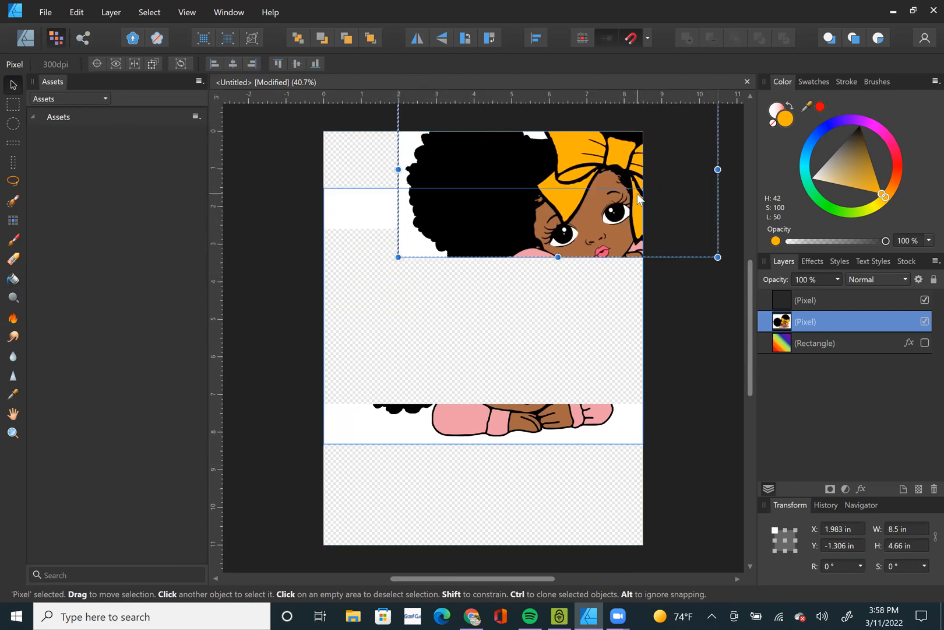
{"action": "key", "text": "ctrl+z"}
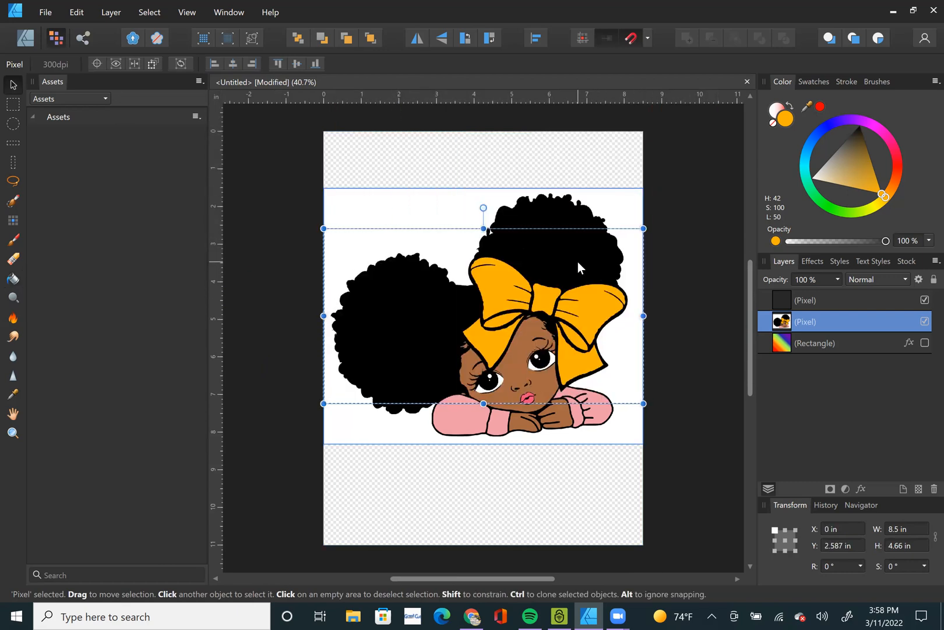
Deselect the marquee selection on the girl image.
{"action": "left_click", "coordinate": [150, 13]}
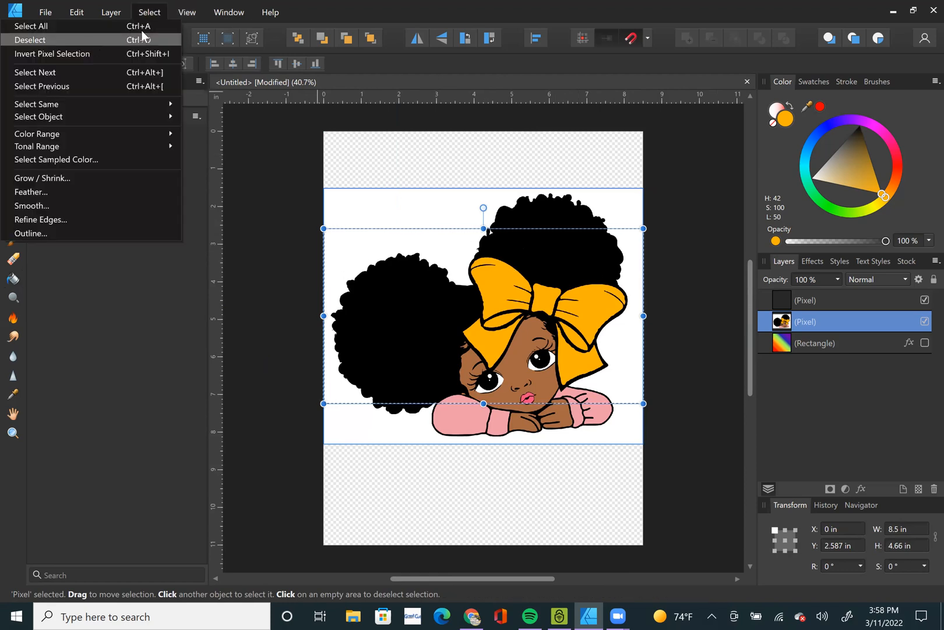
{"action": "left_click", "coordinate": [140, 39]}
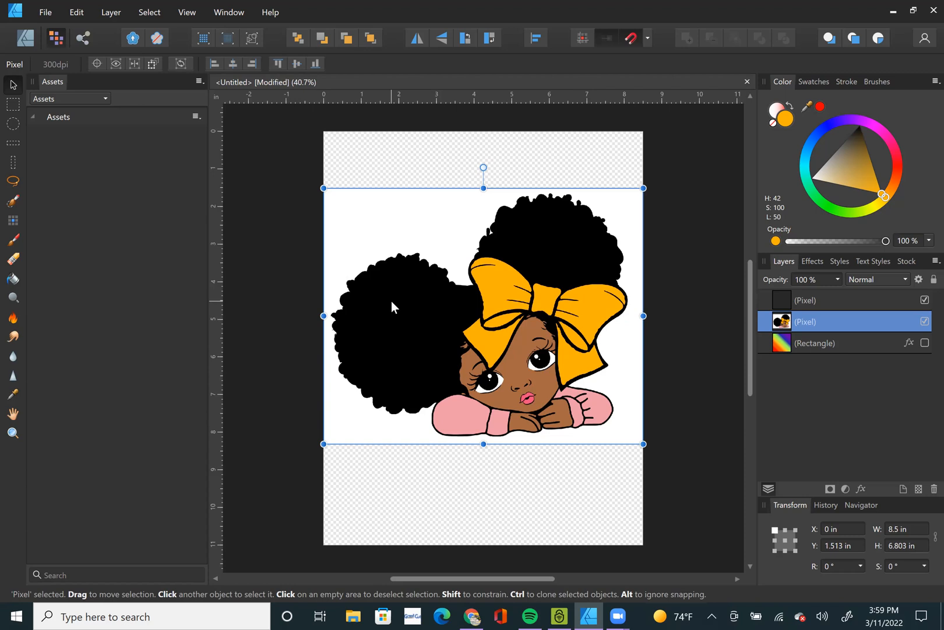
{"action": "left_click", "coordinate": [589, 614]}
{"action": "left_click", "coordinate": [589, 614]}
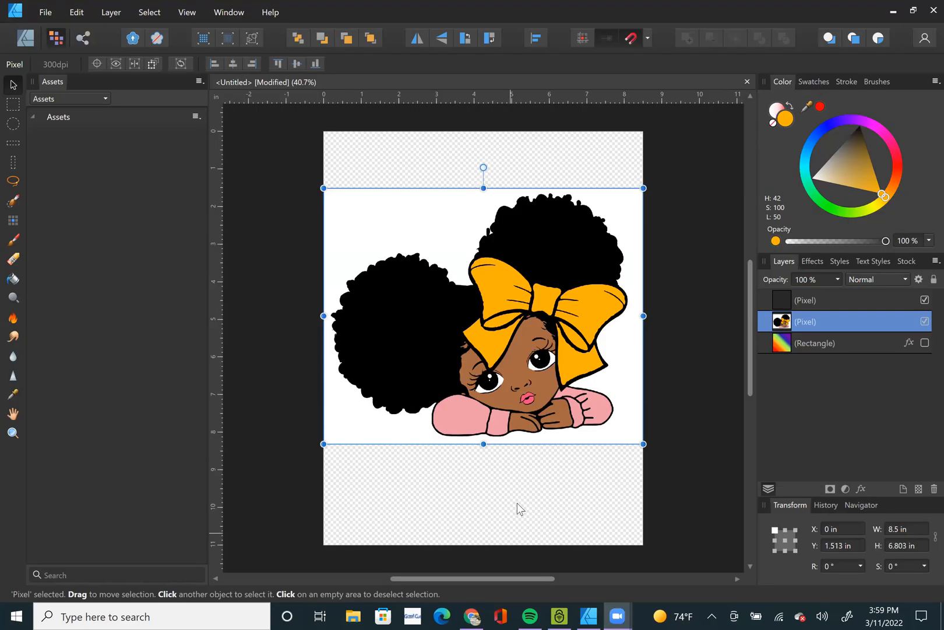
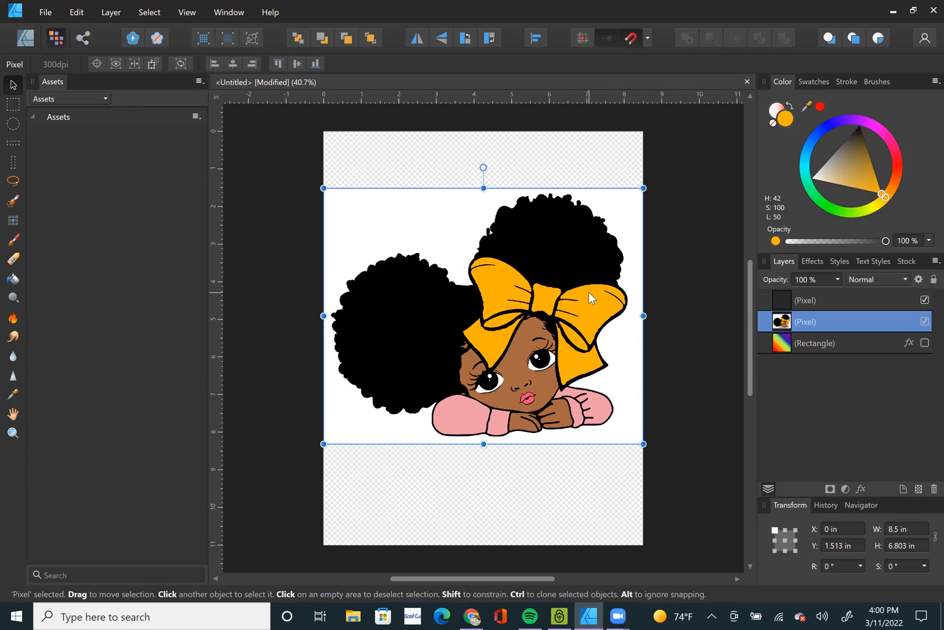
Delete the recoloured girl image and the other pixel layer above the rectangle layer.
{"action": "key", "text": "Delete"}
{"action": "left_click", "coordinate": [855, 299]}
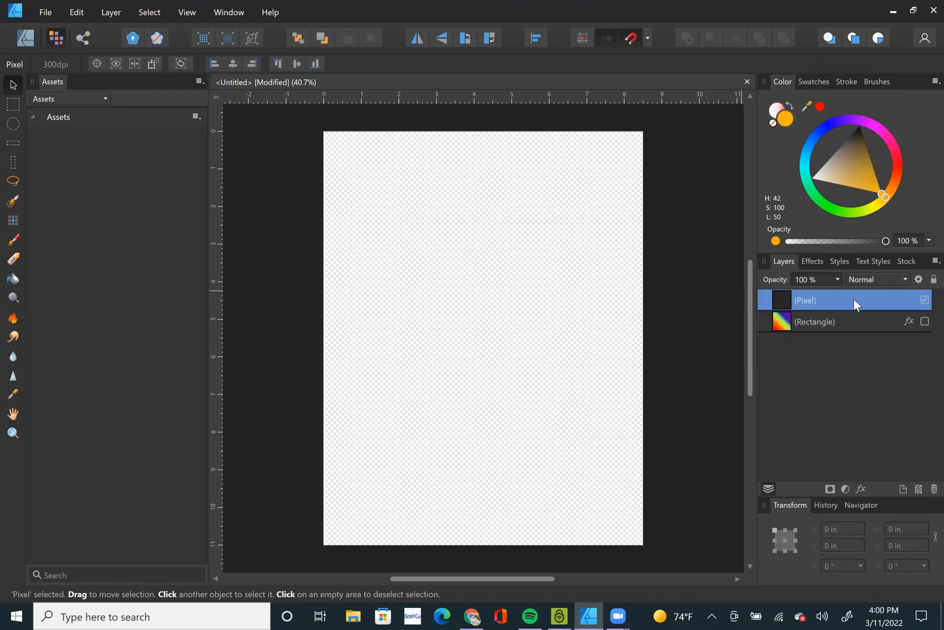
{"action": "key", "text": "Delete"}
{"action": "left_click", "coordinate": [367, 329]}
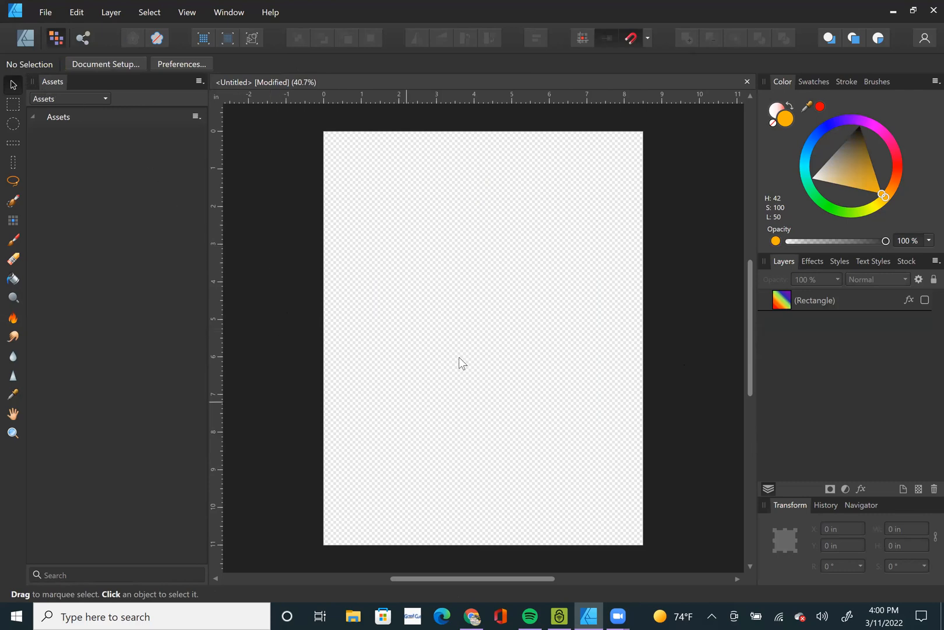
Paste the original girl image and scale it down proportionally to about 1.05 in wide at the page's left edge.
{"action": "key", "text": "ctrl+v"}
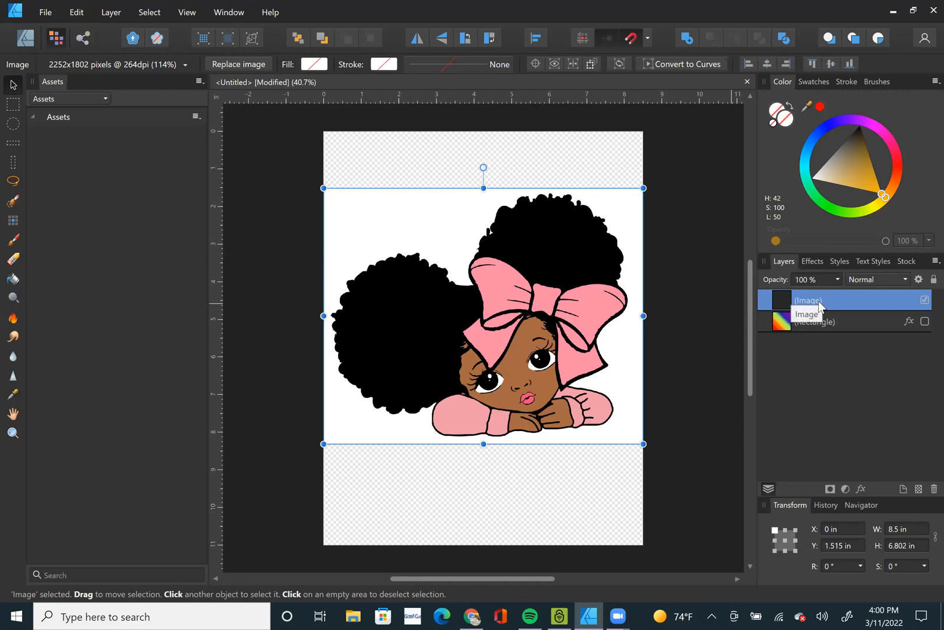
{"action": "scroll", "coordinate": [498, 351], "scroll_direction": "up", "scroll_amount": 1}
{"action": "left_click_drag", "start_coordinate": [644, 209], "coordinate": [363, 433]}
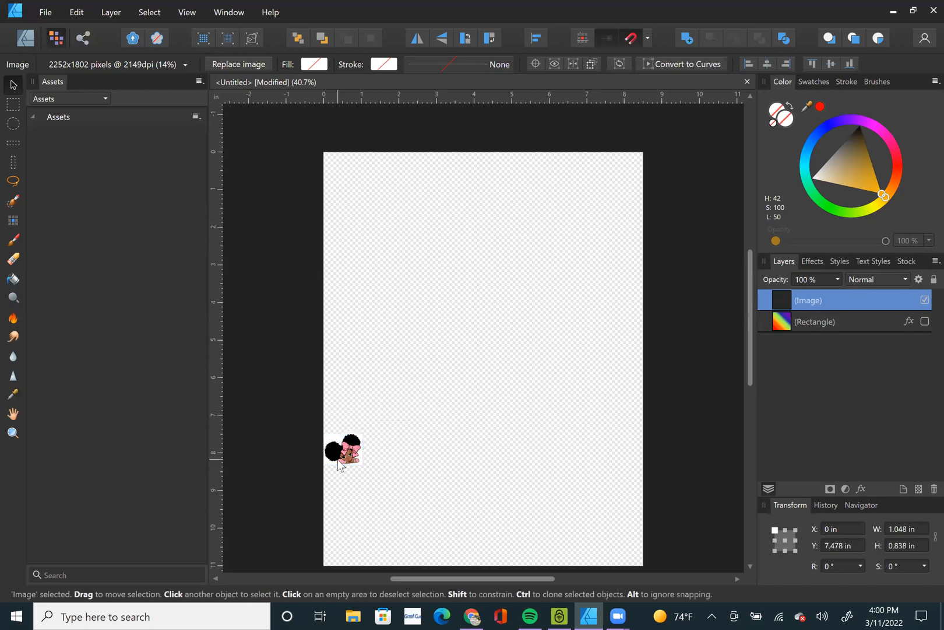
Rasterize the shrunken girl image and inspect the pixels around her bow and eyes.
{"action": "scroll", "coordinate": [338, 459], "scroll_direction": "up", "scroll_amount": 10}
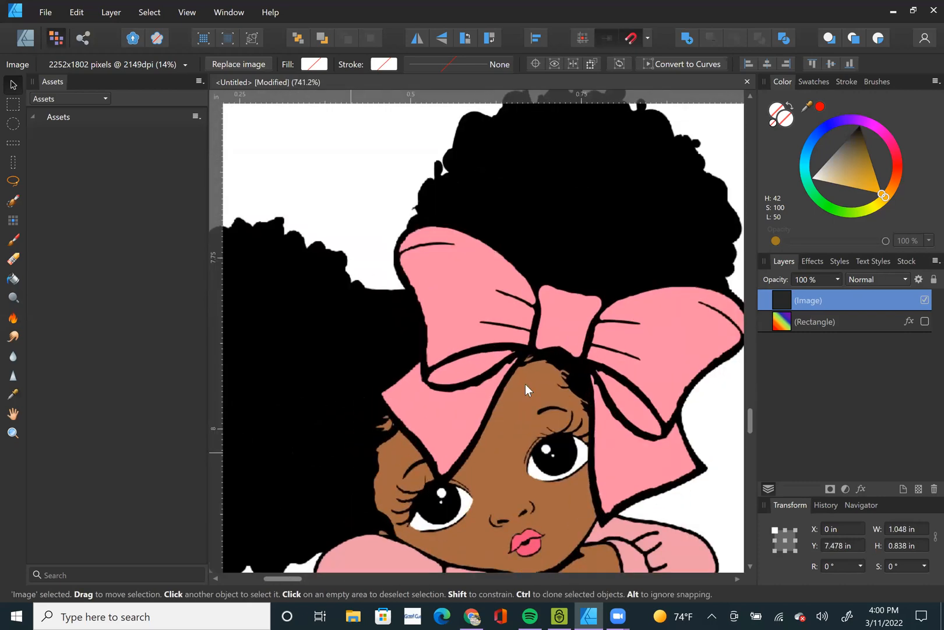
{"action": "right_click", "coordinate": [461, 366]}
{"action": "left_click", "coordinate": [357, 285]}
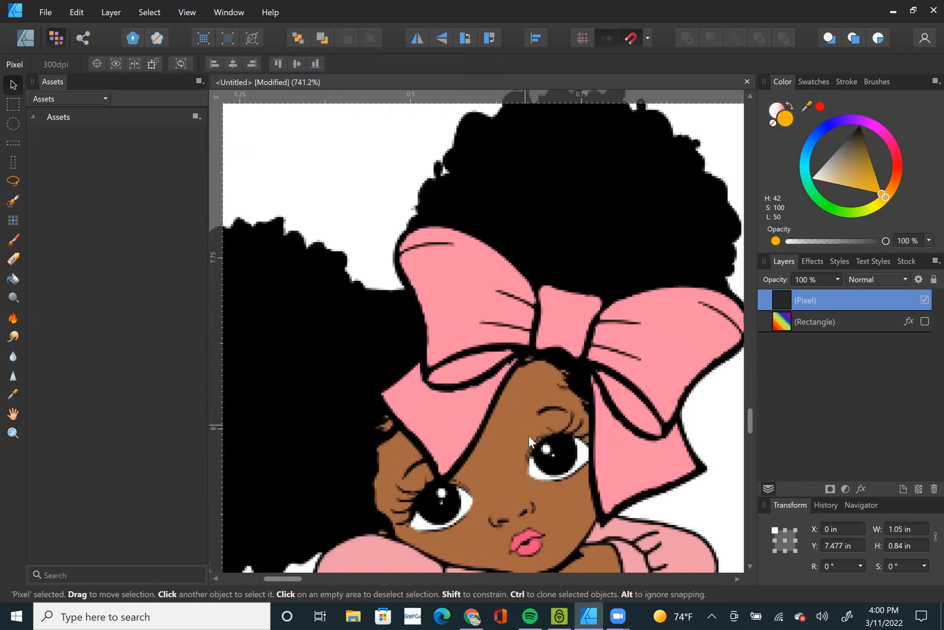
{"action": "scroll", "coordinate": [521, 466], "scroll_direction": "up", "scroll_amount": 4}
{"action": "scroll", "coordinate": [514, 400], "scroll_direction": "down", "scroll_amount": 5}
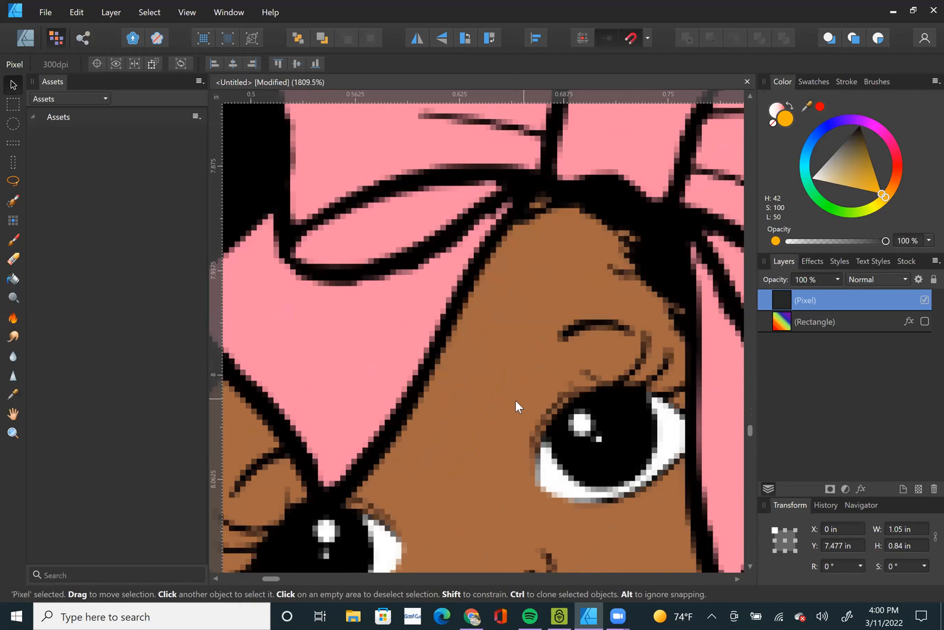
{"action": "scroll", "coordinate": [513, 399], "scroll_direction": "down", "scroll_amount": 4}
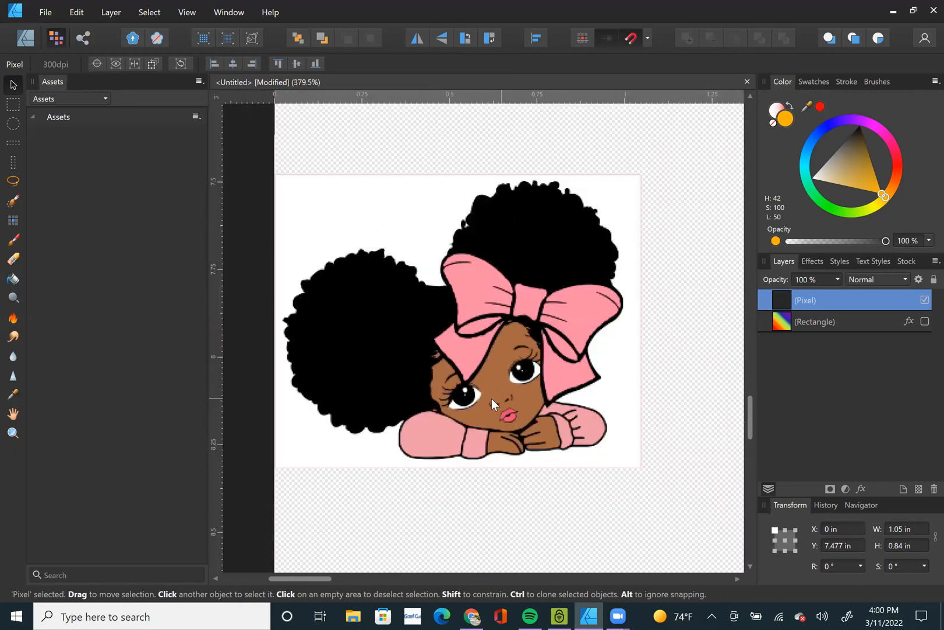
Enlarge the rasterized girl image to 8 in wide, move it up onto the page and inspect its edges.
{"action": "left_click", "coordinate": [921, 529]}
{"action": "type", "text": "8"}
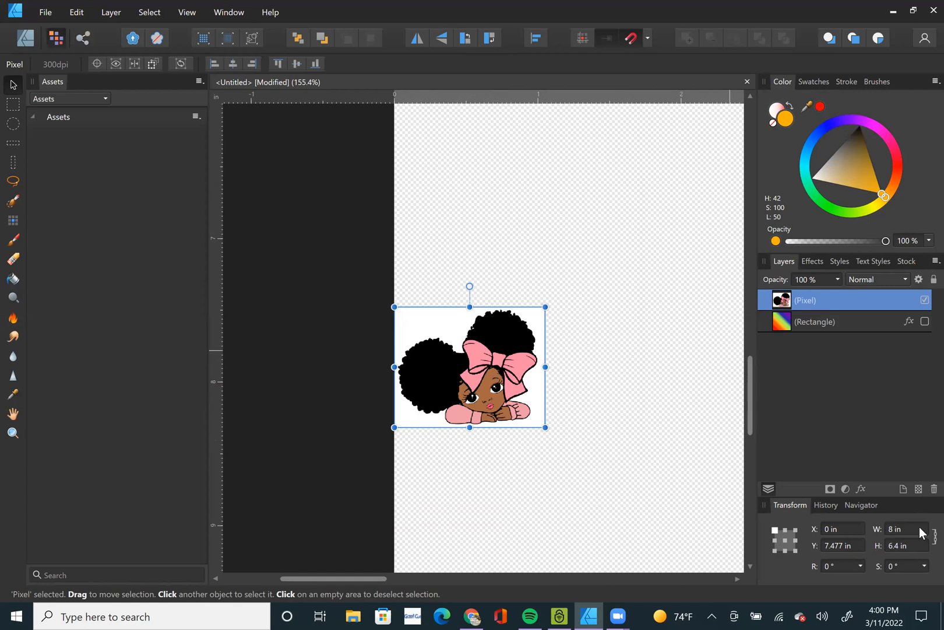
{"action": "key", "text": "Return"}
{"action": "key", "text": "ctrl+0"}
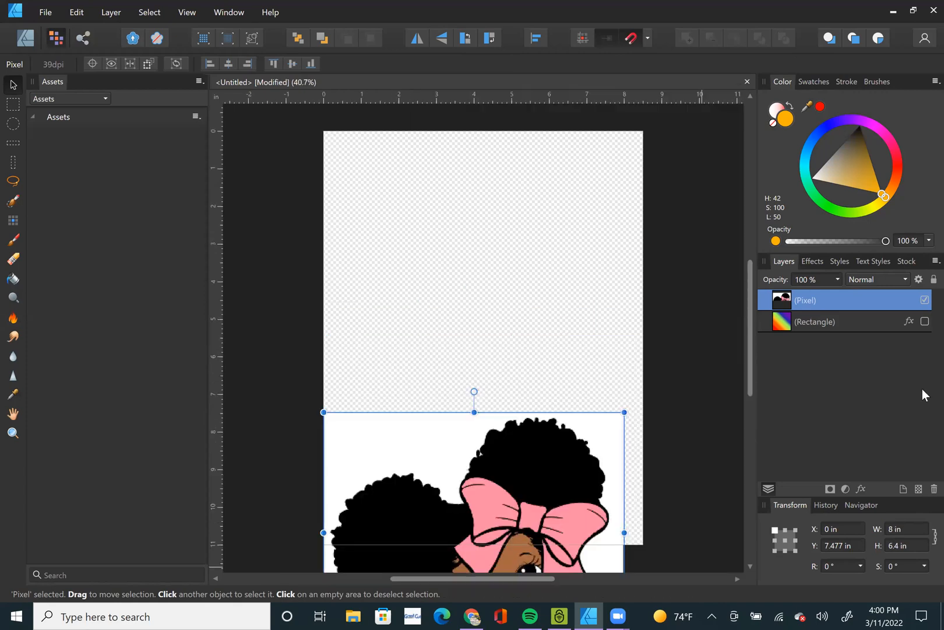
{"action": "left_click_drag", "start_coordinate": [497, 494], "coordinate": [512, 339]}
{"action": "scroll", "coordinate": [512, 339], "scroll_direction": "up", "scroll_amount": 5, "text": "ctrl"}
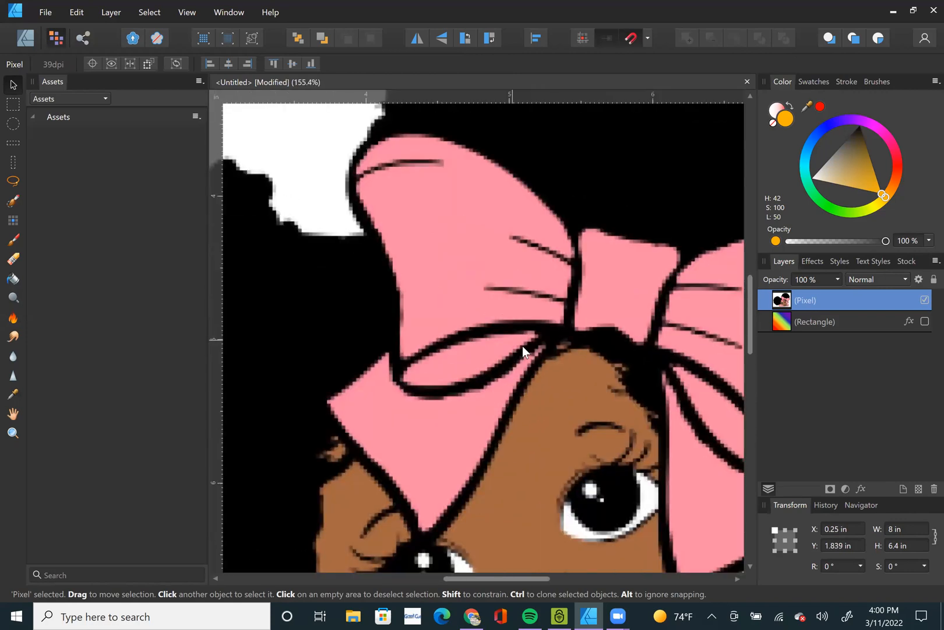
{"action": "scroll", "coordinate": [522, 346], "scroll_direction": "down", "scroll_amount": 6}
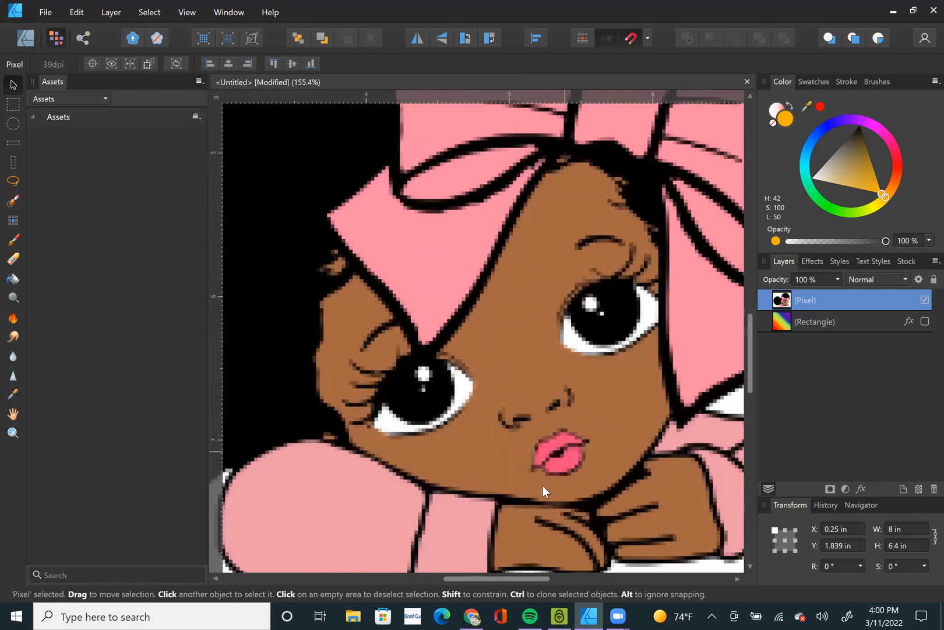
Paste another original girl image, shift it about 2.9 in past the page's left edge and compare its edges with the enlarged copy.
{"action": "key", "text": "ctrl+v"}
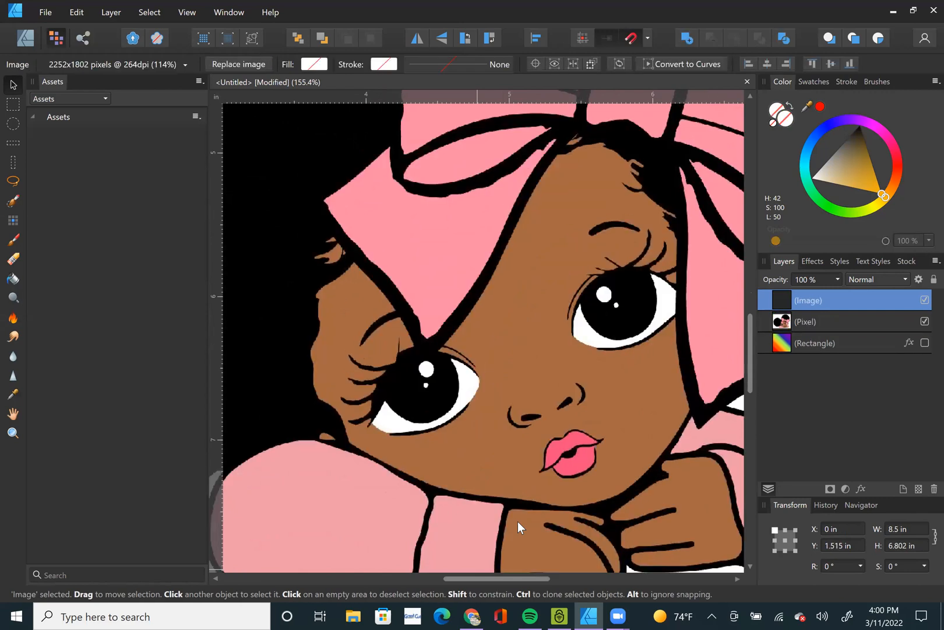
{"action": "key", "text": "ctrl+0"}
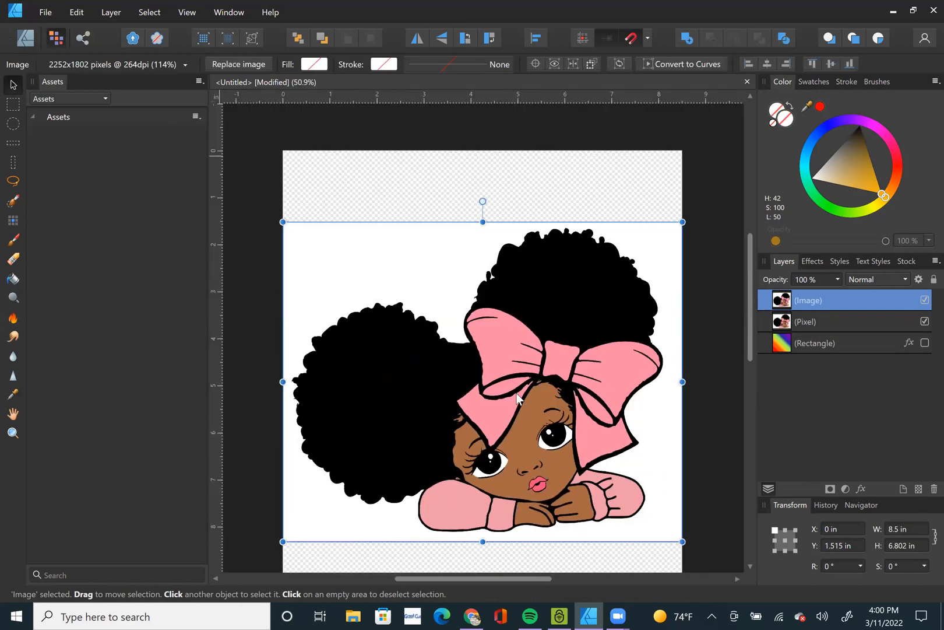
{"action": "left_click_drag", "start_coordinate": [522, 395], "coordinate": [397, 405]}
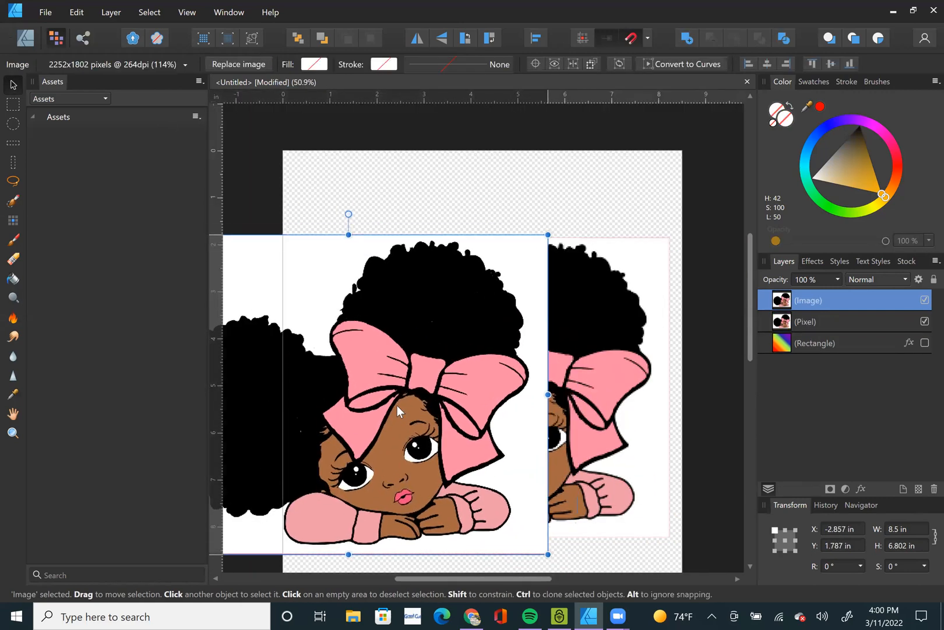
{"action": "scroll", "coordinate": [592, 433], "scroll_direction": "up", "scroll_amount": 3}
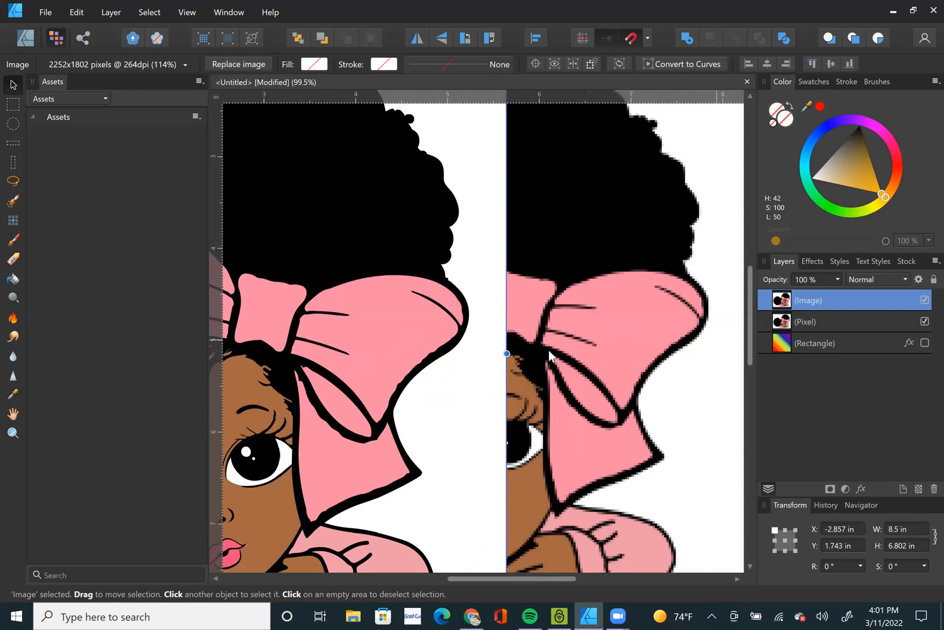
{"action": "scroll", "coordinate": [469, 364], "scroll_direction": "up", "scroll_amount": 3}
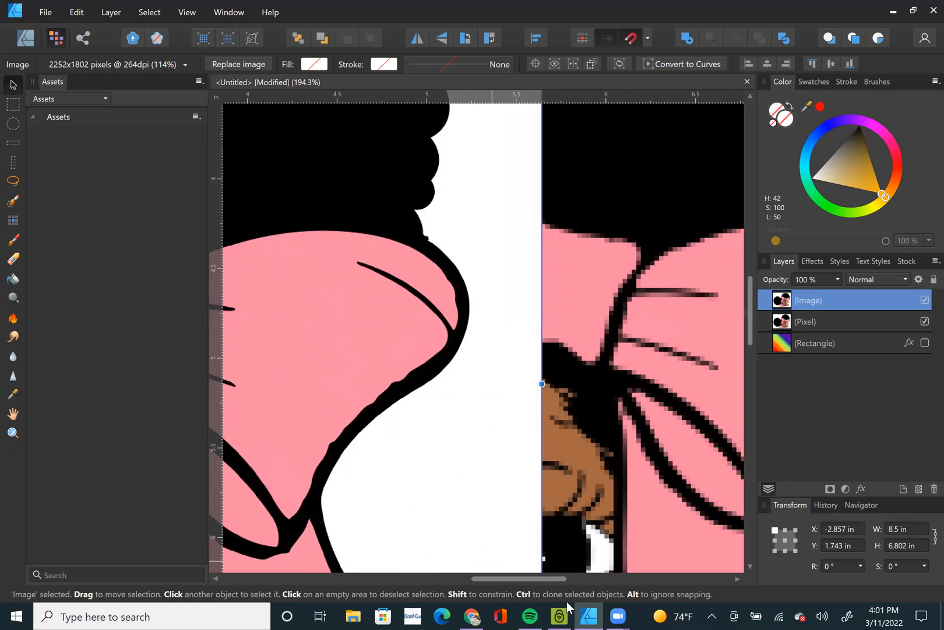
Rasterize the full-size girl image and compare its bow outline with the blocky enlarged copy.
{"action": "key", "text": "ctrl+0"}
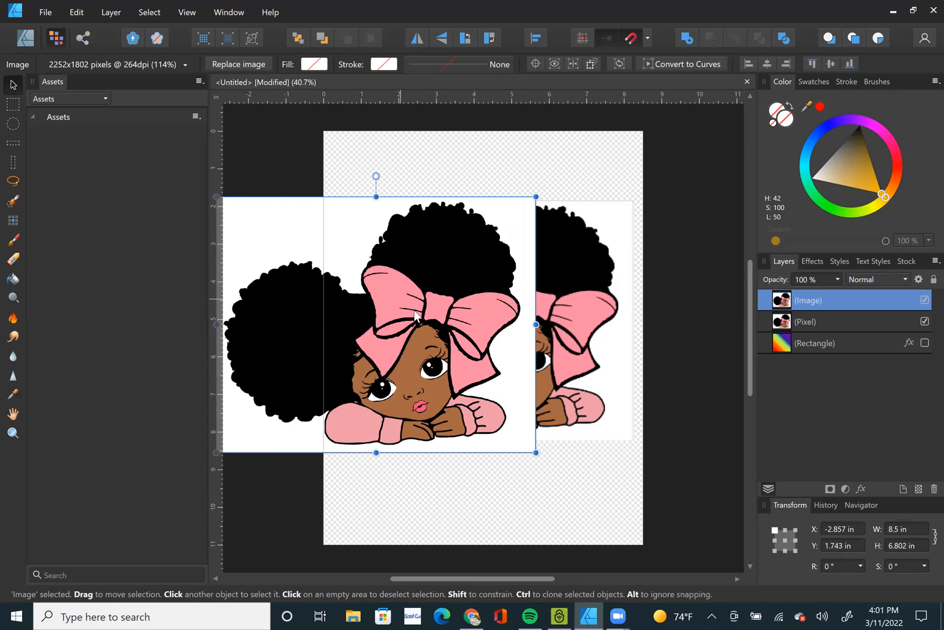
{"action": "right_click", "coordinate": [413, 310]}
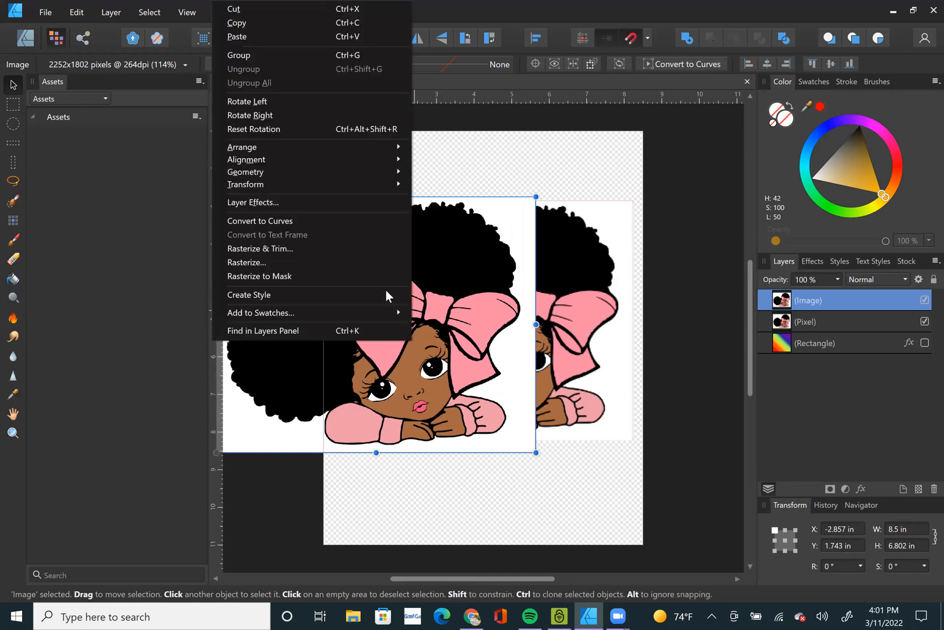
{"action": "left_click", "coordinate": [289, 262]}
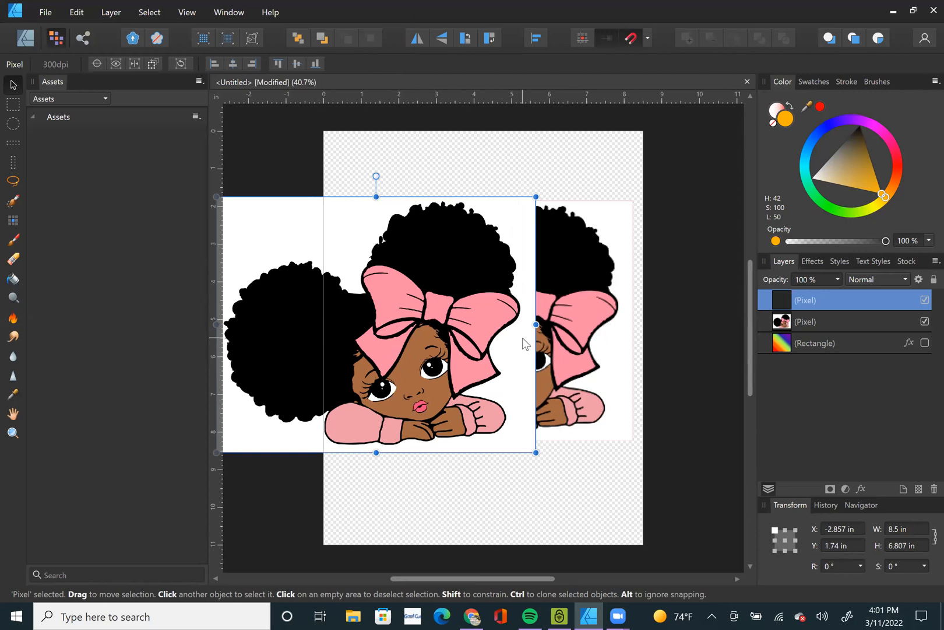
{"action": "scroll", "coordinate": [522, 337], "scroll_direction": "up", "scroll_amount": 6}
{"action": "scroll", "coordinate": [529, 269], "scroll_direction": "up", "scroll_amount": 1}
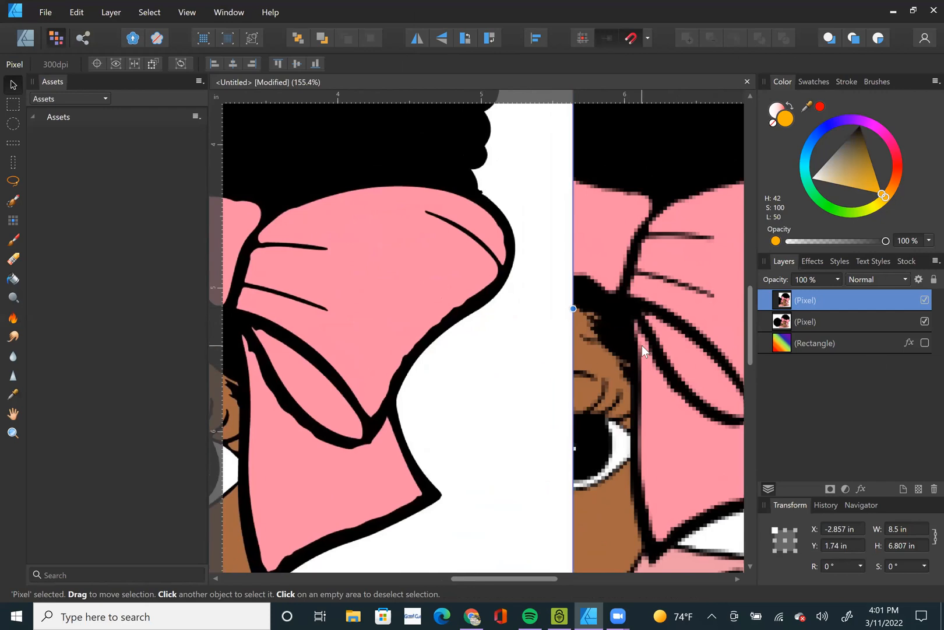
Delete the low-resolution girl copy and move the remaining full-size image onto the page, flush with its left and right edges.
{"action": "key", "text": "ctrl+0"}
{"action": "left_click", "coordinate": [609, 353]}
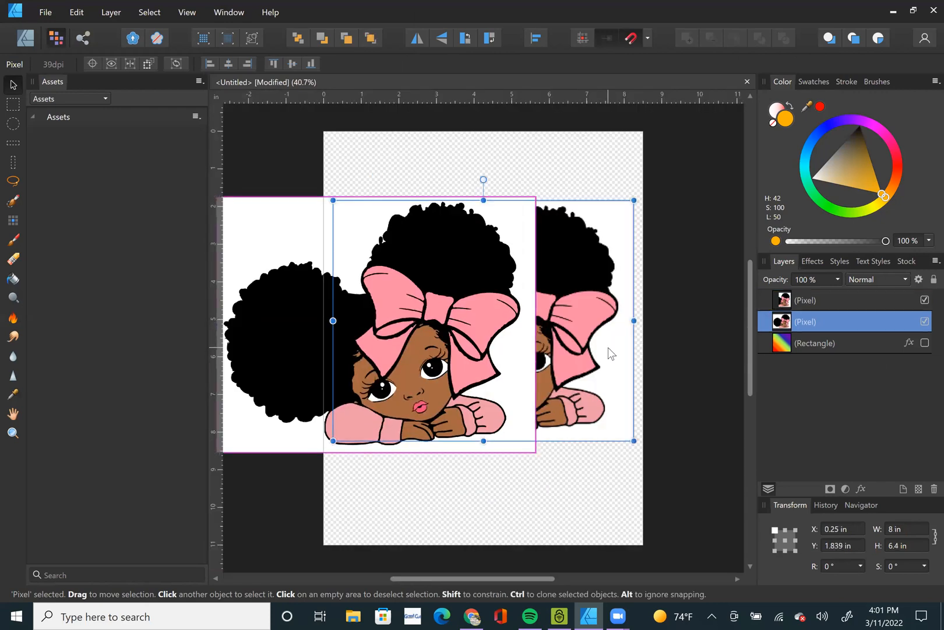
{"action": "key", "text": "Delete"}
{"action": "left_click", "coordinate": [316, 350]}
{"action": "left_click_drag", "start_coordinate": [316, 350], "coordinate": [420, 365]}
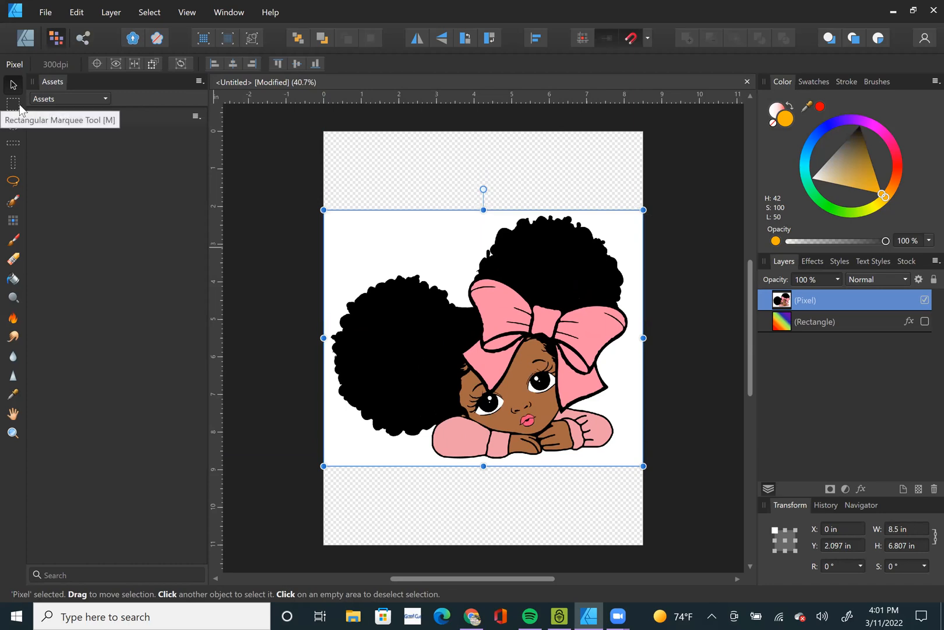
Marquee-select a rectangle of about 6.2 by 4.7 in around the bow and face, reaching the page's right edge.
{"action": "left_click", "coordinate": [19, 109]}
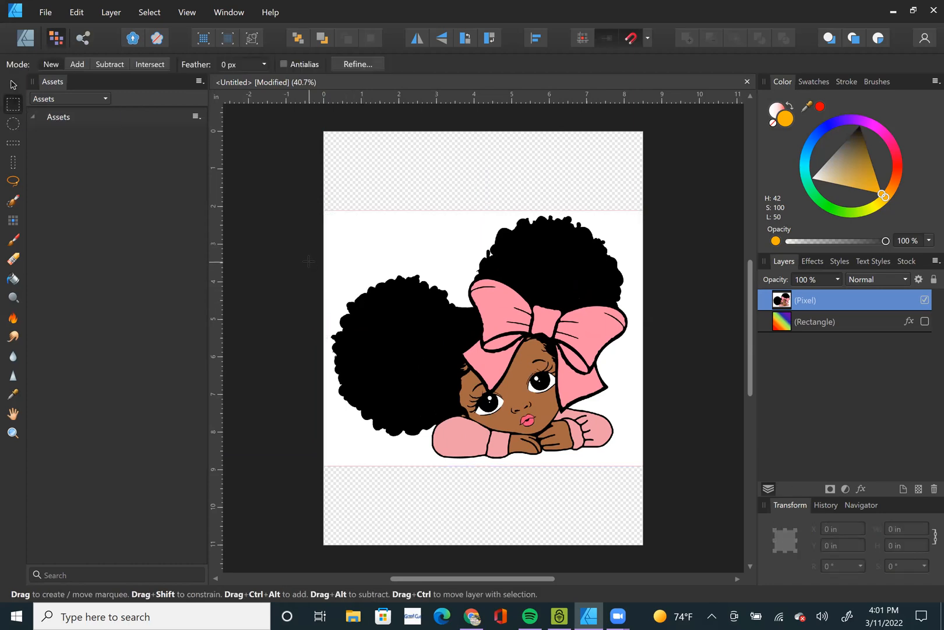
{"action": "left_click_drag", "start_coordinate": [409, 250], "coordinate": [645, 428]}
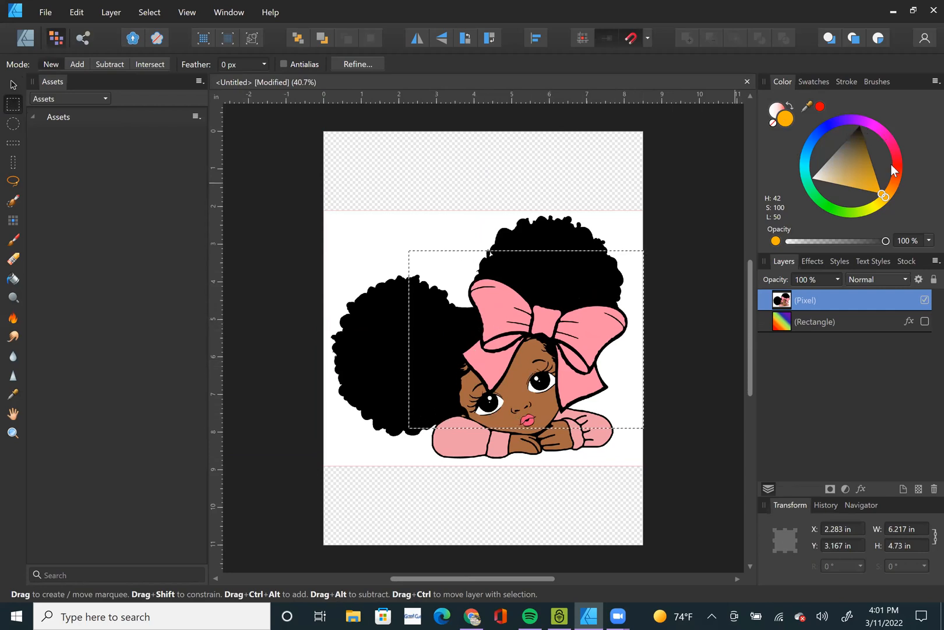
Flood-fill the bow's loops, knot and hanging tails with bright green (H 112, S 100, L 50) on the girl's pixel layer.
{"action": "left_click", "coordinate": [832, 210]}
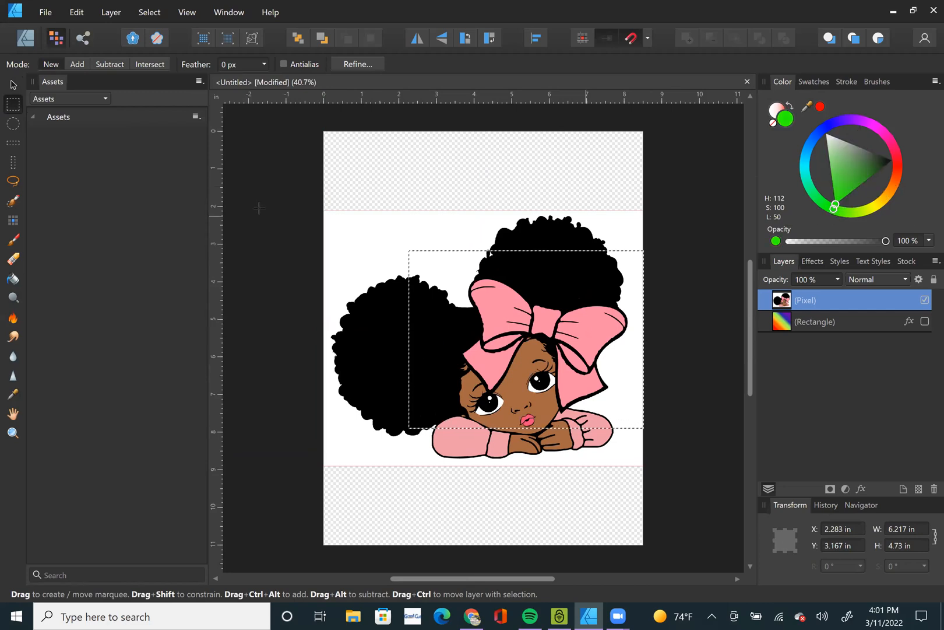
{"action": "left_click", "coordinate": [13, 280]}
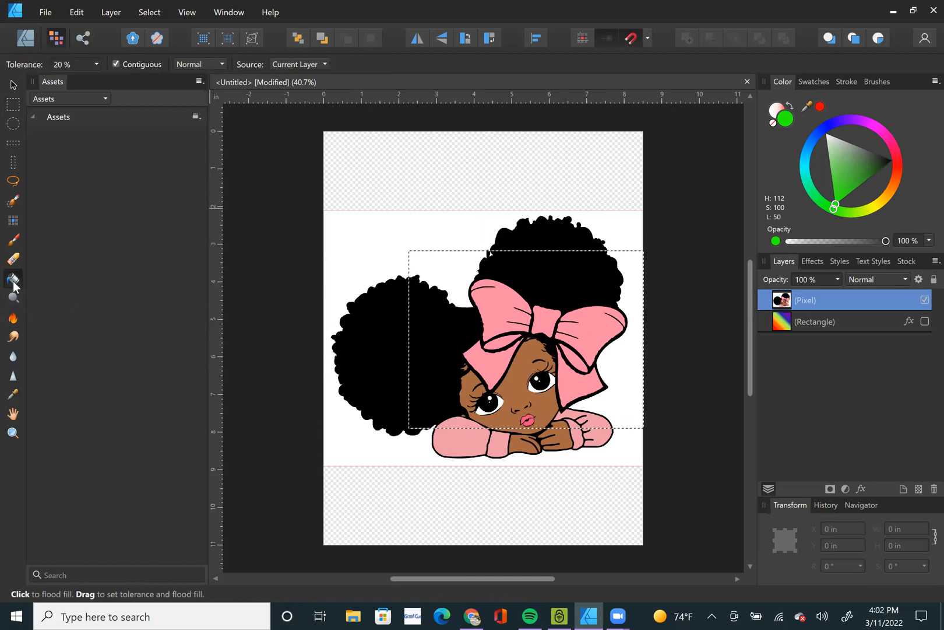
{"action": "double_click", "coordinate": [814, 299]}
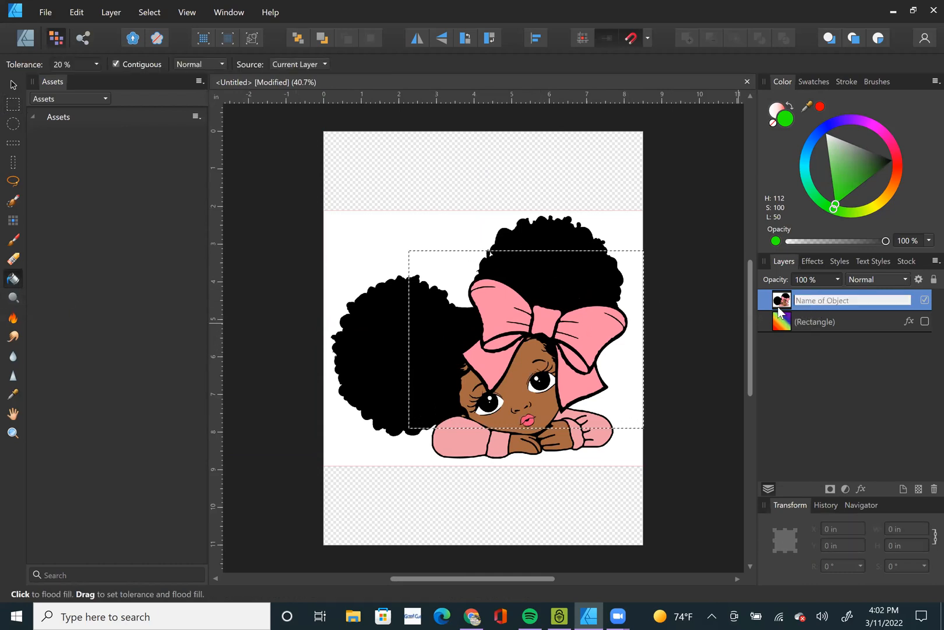
{"action": "left_click", "coordinate": [783, 303]}
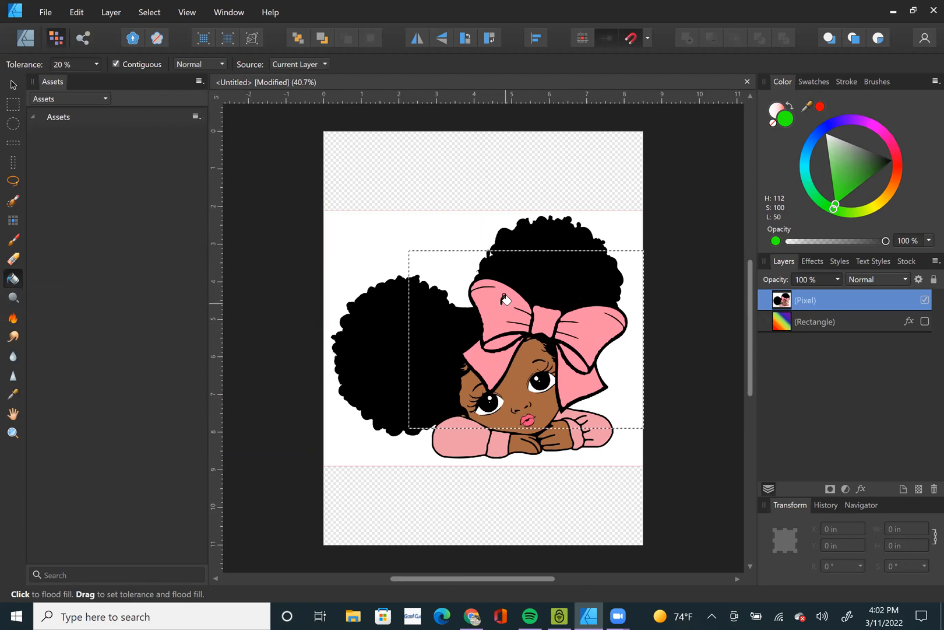
{"action": "left_click", "coordinate": [544, 317]}
{"action": "left_click", "coordinate": [602, 327]}
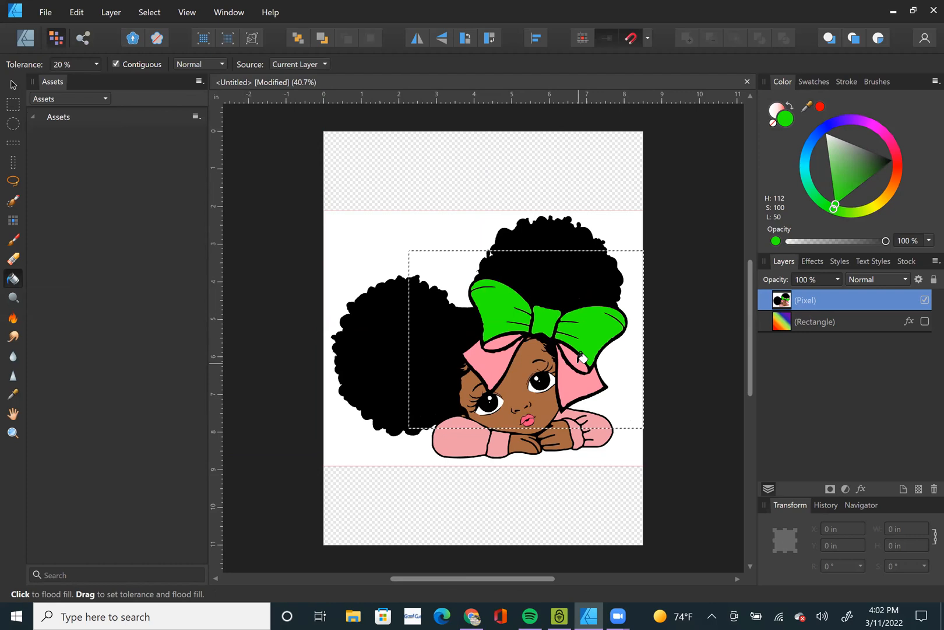
{"action": "left_click", "coordinate": [576, 379]}
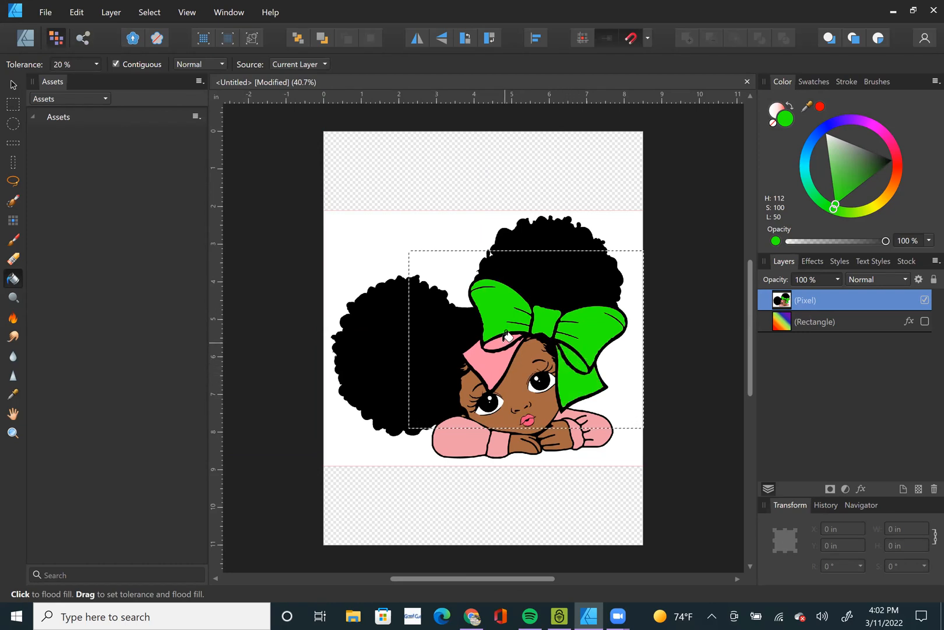
{"action": "left_click", "coordinate": [493, 359]}
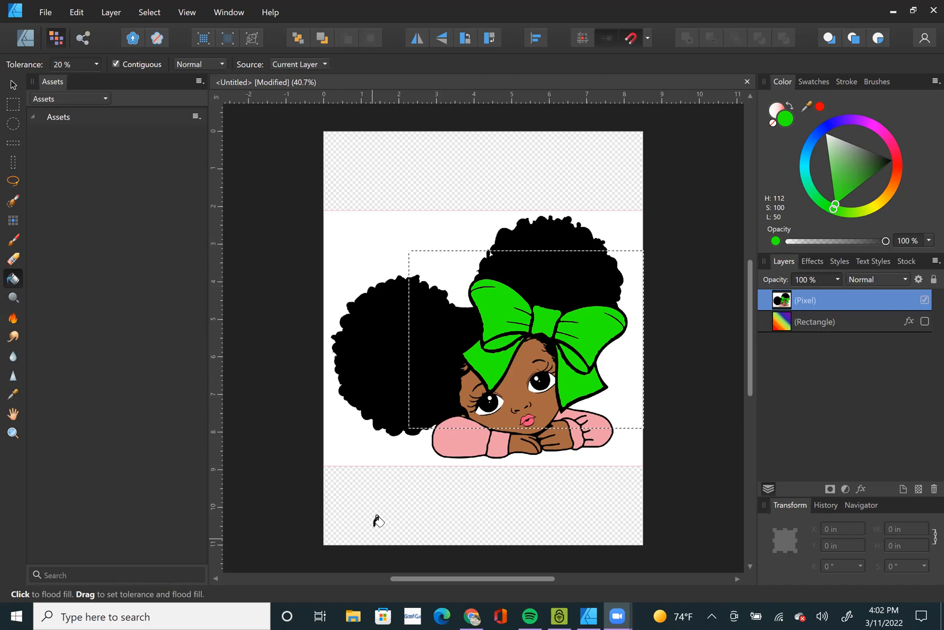
Switch to the Move tool and undo all the green fills on the bow.
{"action": "left_click", "coordinate": [13, 85]}
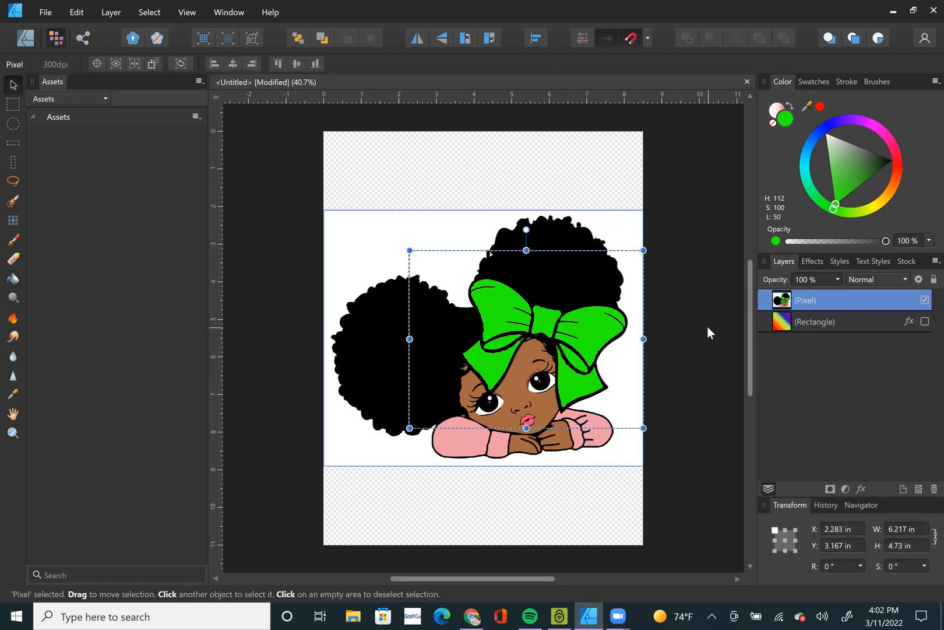
{"action": "key", "text": "ctrl+z"}
{"action": "key", "text": "ctrl+z"}
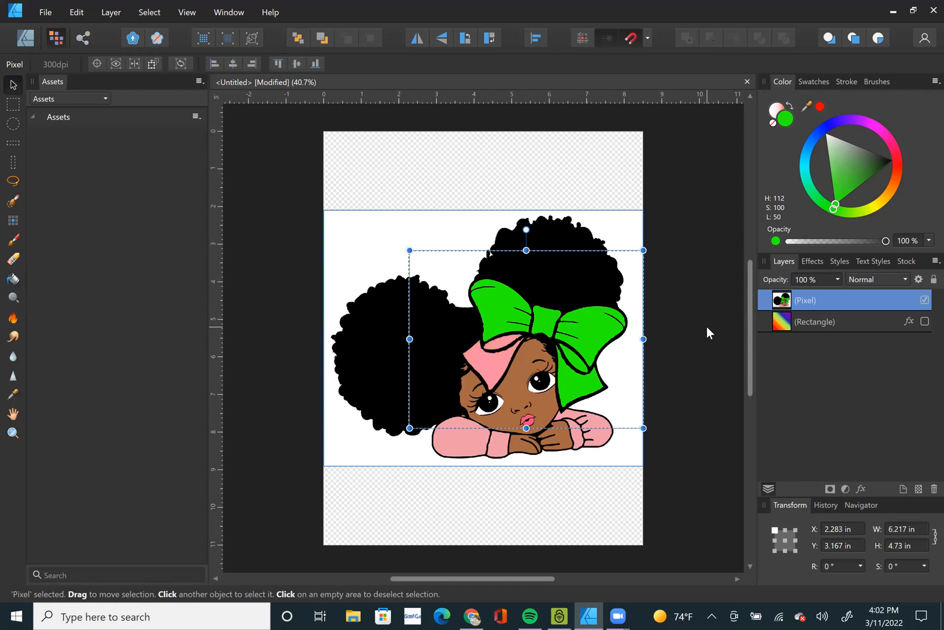
{"action": "key", "text": "ctrl+z"}
{"action": "key", "text": "ctrl+z"}
{"action": "key", "text": "ctrl+z"}
{"action": "key", "text": "ctrl+z"}
{"action": "key", "text": "ctrl+z"}
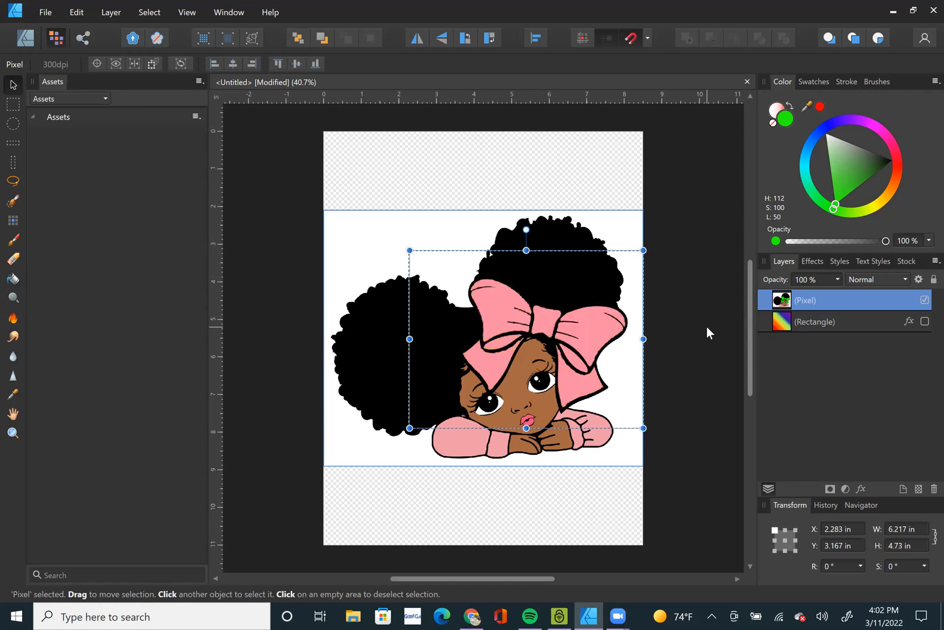
Undo the earlier edits back to the single unrasterized girl image, before the low-resolution copy was made.
{"action": "key", "text": "ctrl+z"}
{"action": "key", "text": "ctrl+z"}
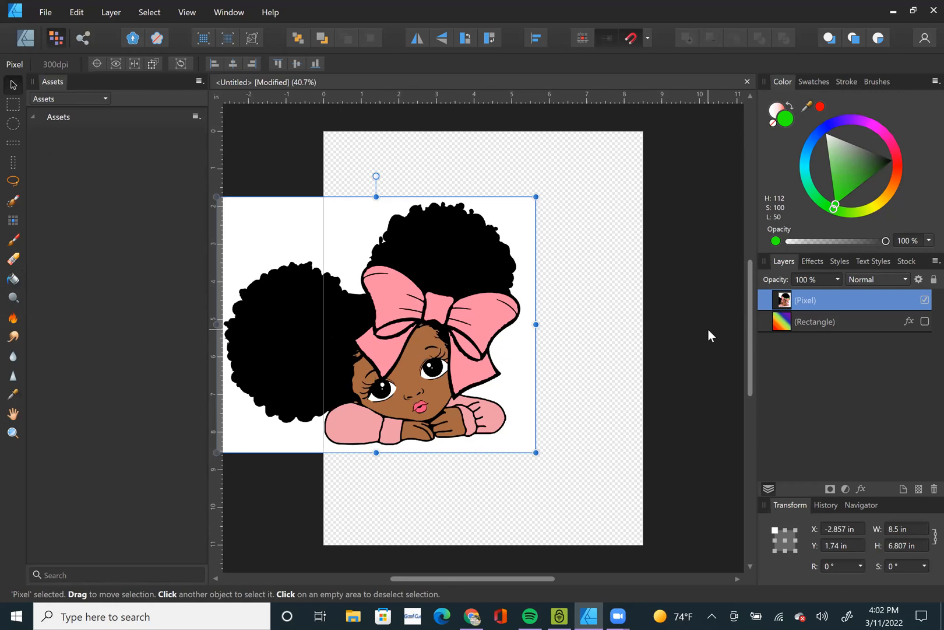
{"action": "key", "text": "ctrl+z"}
{"action": "key", "text": "ctrl+z"}
{"action": "key", "text": "ctrl+z"}
{"action": "key", "text": "ctrl+z"}
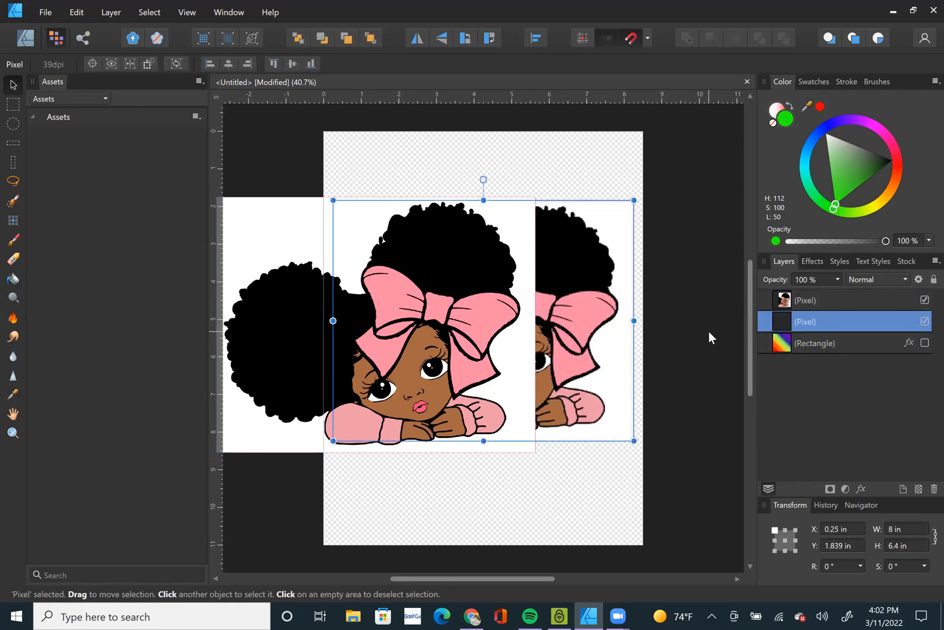
{"action": "key", "text": "ctrl+z"}
{"action": "key", "text": "ctrl+z"}
{"action": "key", "text": "ctrl+z"}
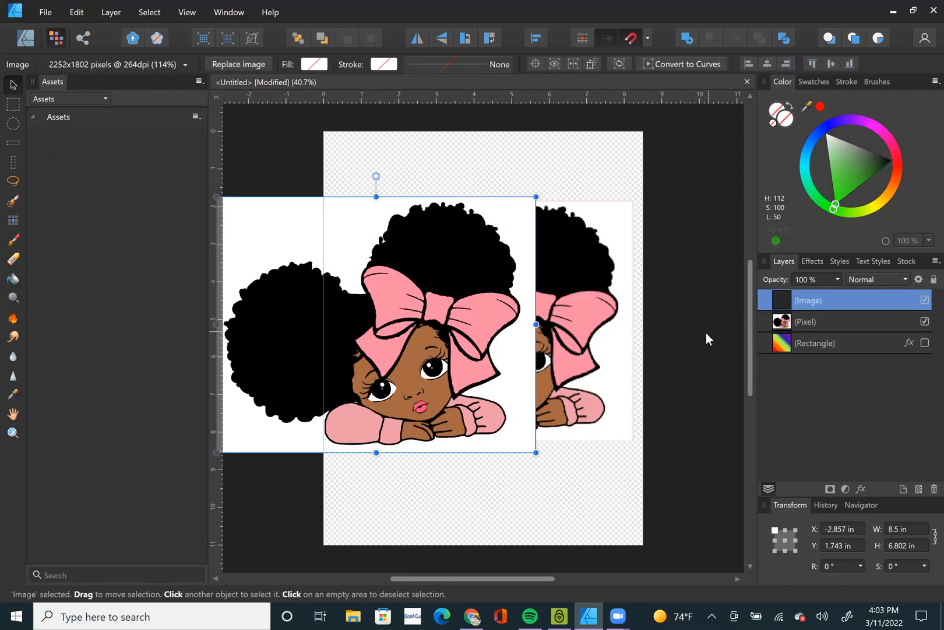
{"action": "key", "text": "ctrl+z"}
{"action": "key", "text": "ctrl+z"}
{"action": "key", "text": "ctrl+z"}
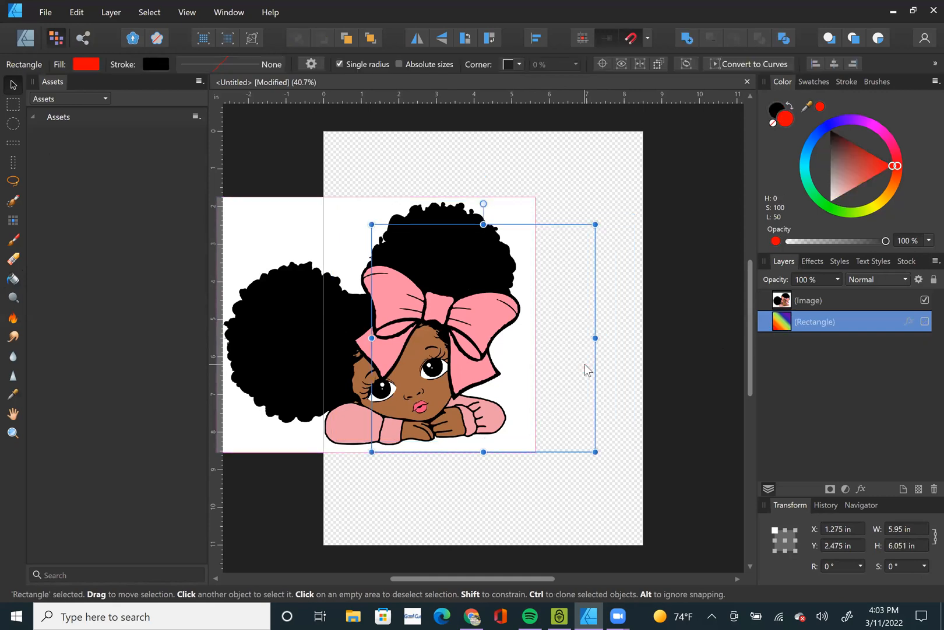
{"action": "key", "text": "ctrl+z"}
{"action": "key", "text": "ctrl+z"}
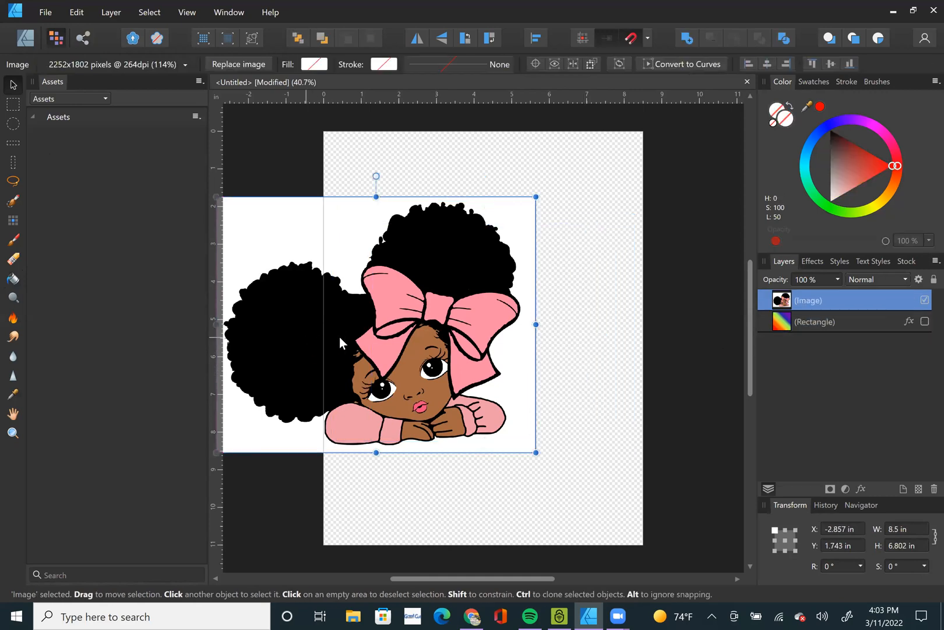
Move the girl image flush with the page's left and right edges and rasterize it.
{"action": "left_click_drag", "start_coordinate": [398, 337], "coordinate": [412, 338]}
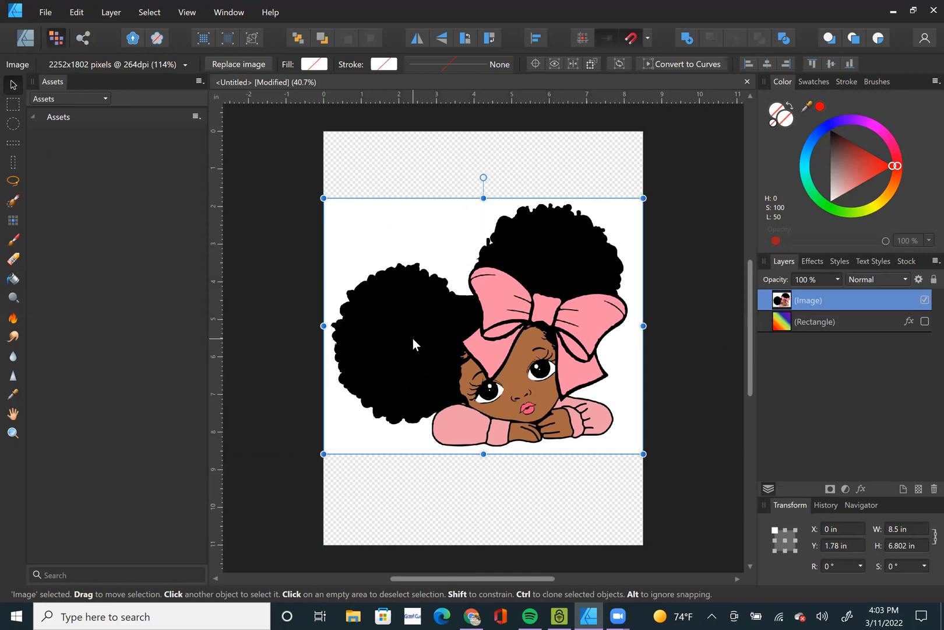
{"action": "left_click", "coordinate": [278, 267]}
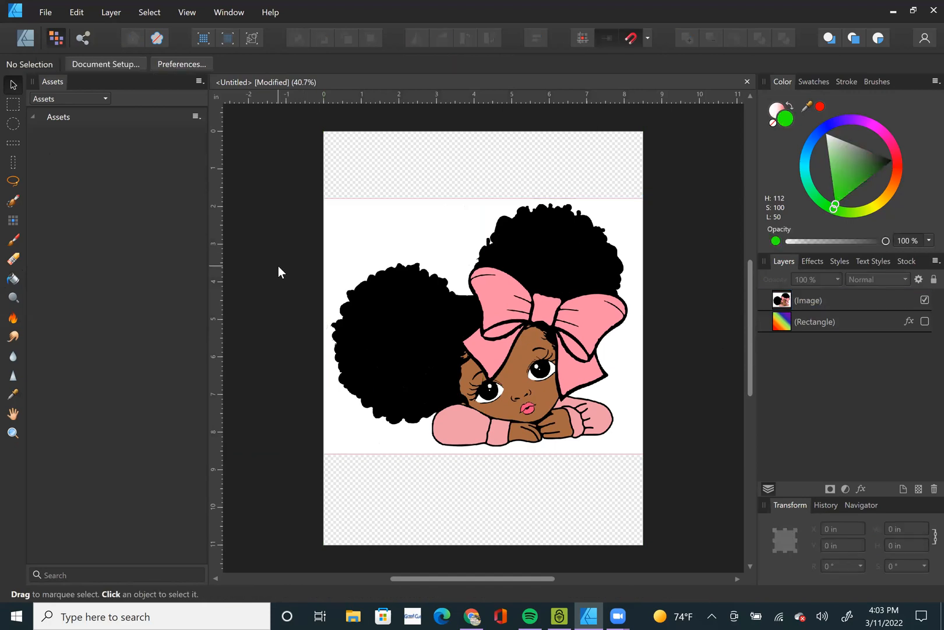
{"action": "left_click", "coordinate": [480, 307]}
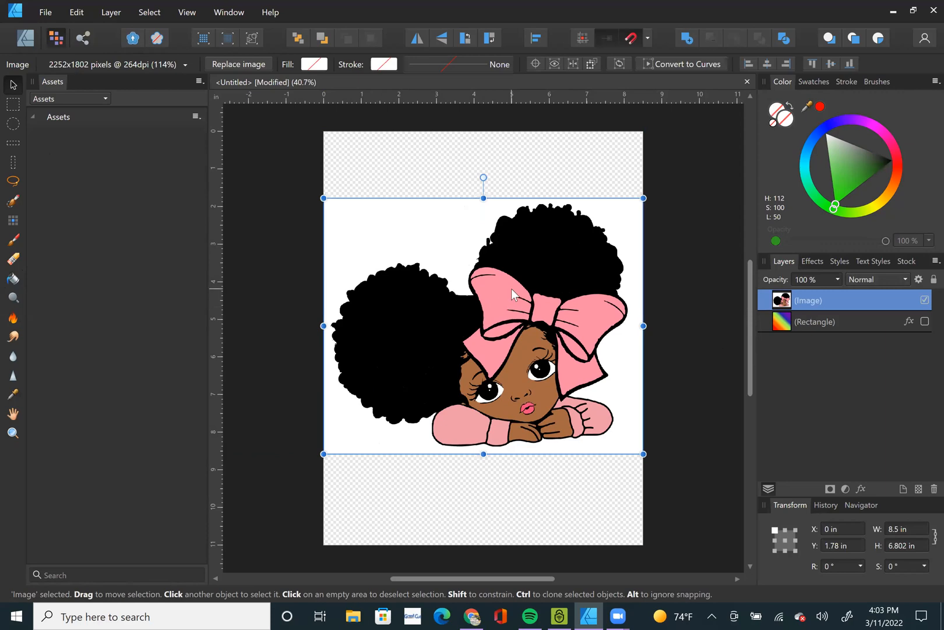
{"action": "right_click", "coordinate": [512, 288]}
{"action": "left_click", "coordinate": [391, 521]}
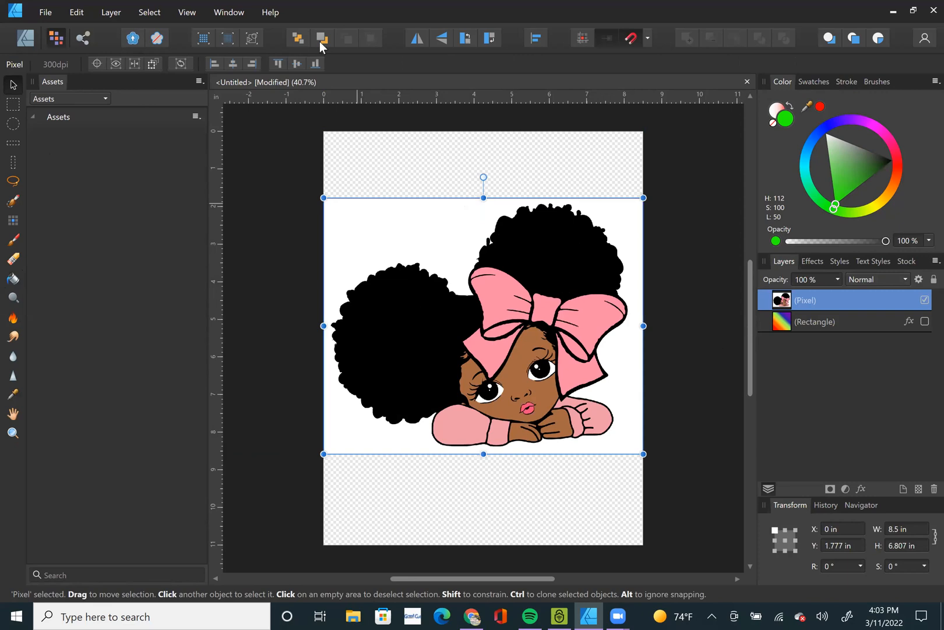
Start Select Sampled Color on the girl's pixel layer and sample the white background beside the hair.
{"action": "left_click", "coordinate": [151, 13]}
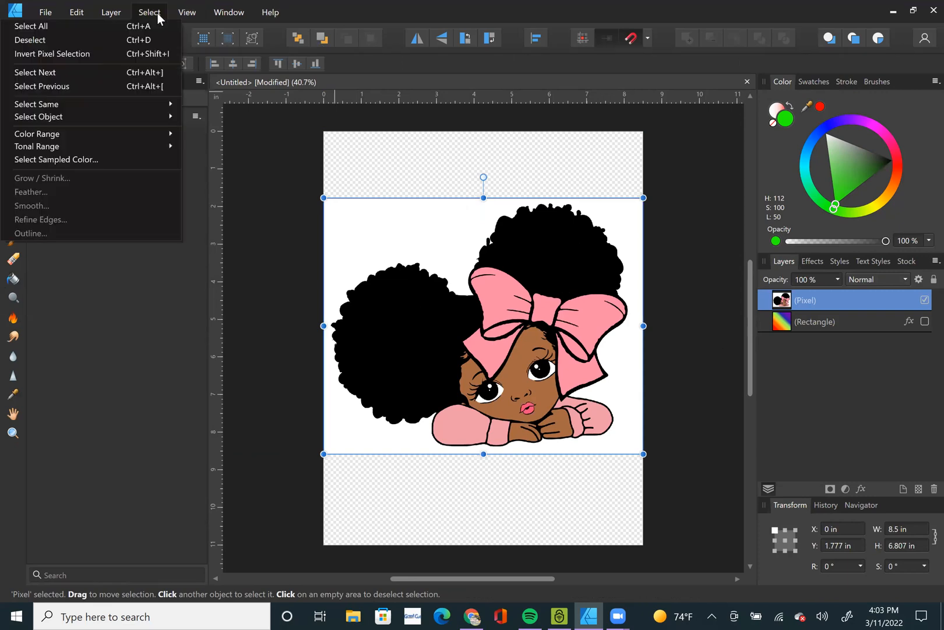
{"action": "left_click", "coordinate": [74, 159]}
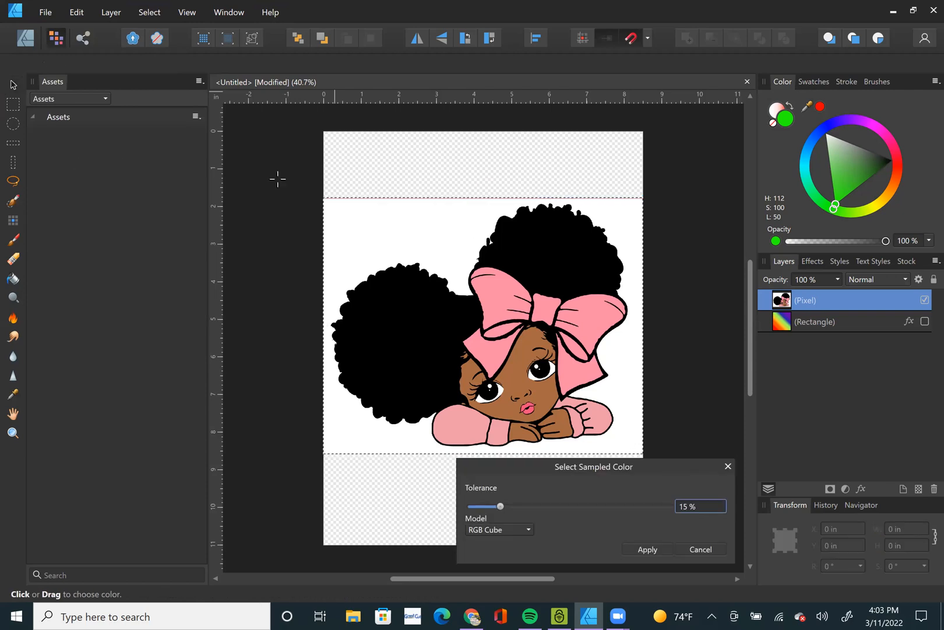
{"action": "left_click", "coordinate": [360, 236]}
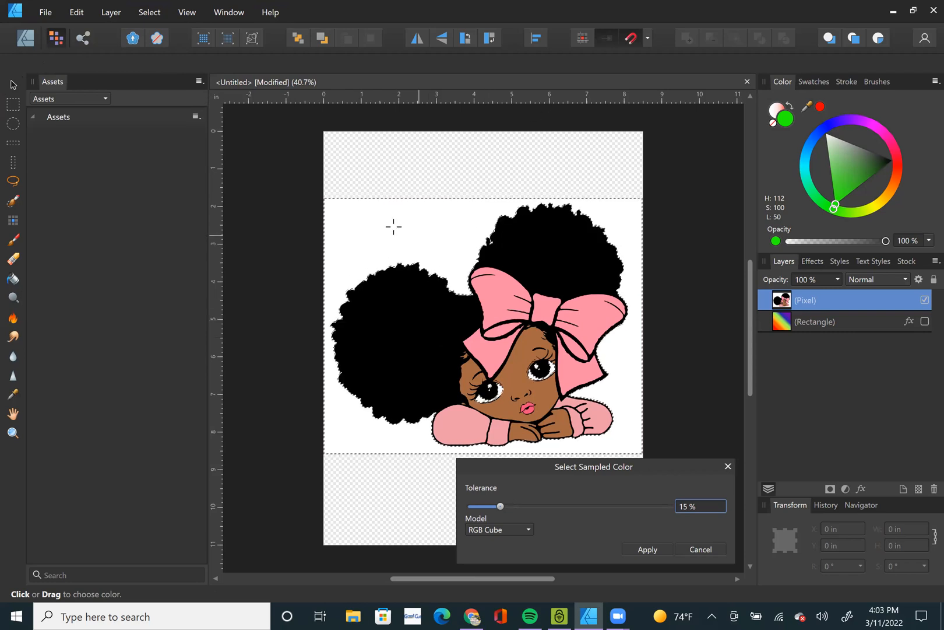
{"action": "scroll", "coordinate": [481, 408], "scroll_direction": "up", "scroll_amount": 4}
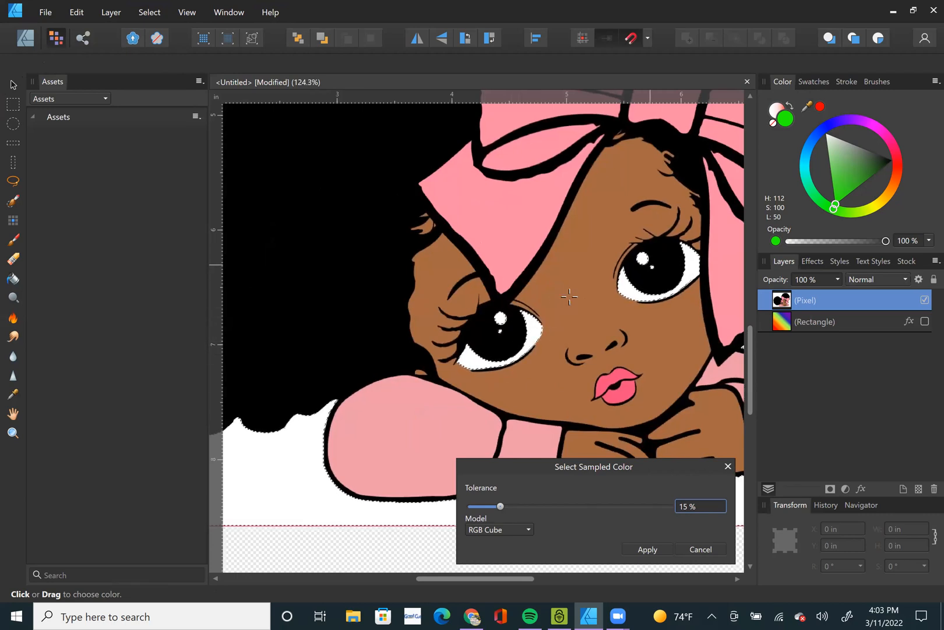
{"action": "scroll", "coordinate": [564, 294], "scroll_direction": "down", "scroll_amount": 6}
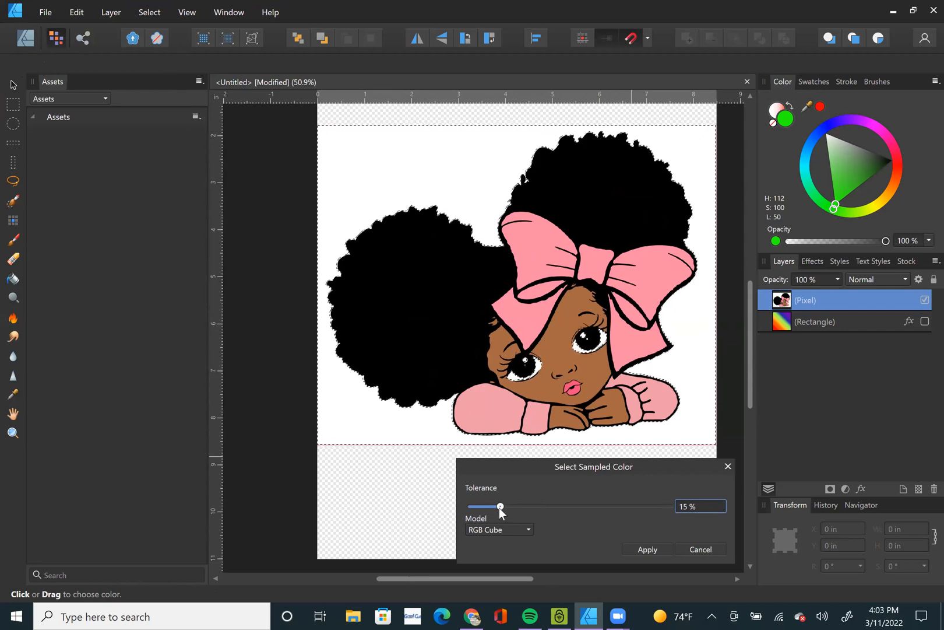
Try different tolerances for the sampled white, settle on 2% with the RGB Cube model, and apply the selection.
{"action": "left_click_drag", "start_coordinate": [499, 507], "coordinate": [475, 507]}
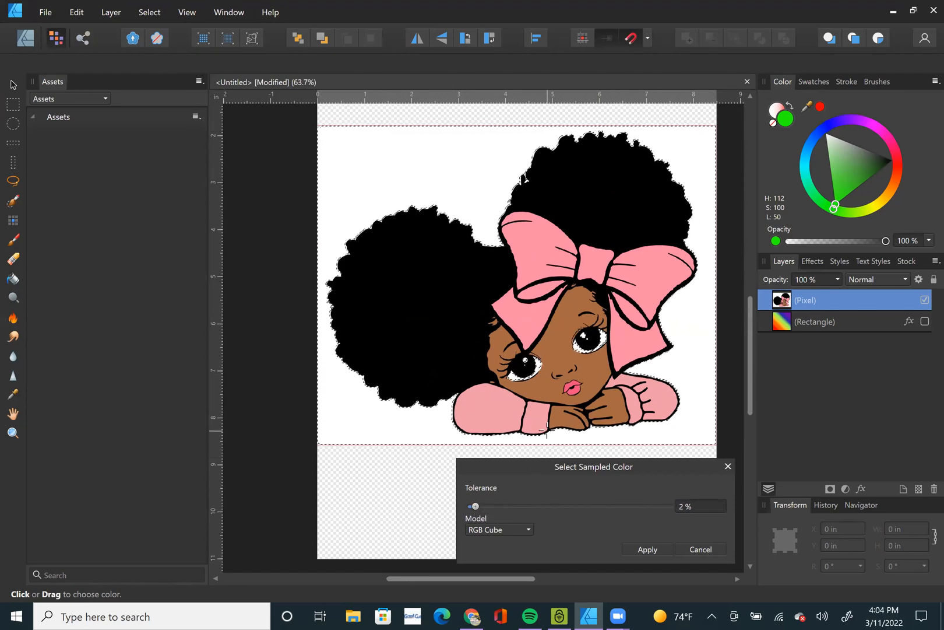
{"action": "scroll", "coordinate": [542, 447], "scroll_direction": "up", "scroll_amount": 3}
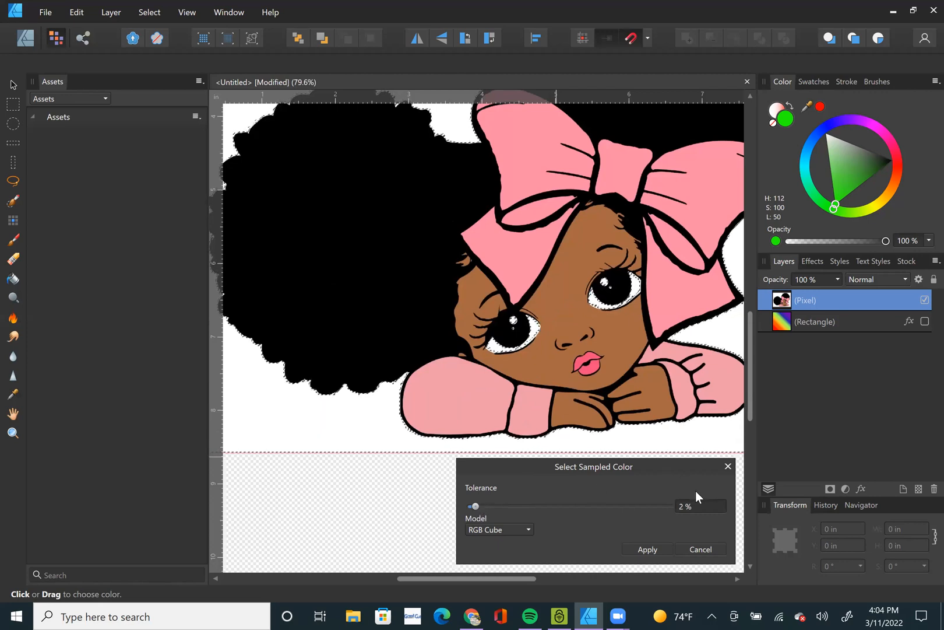
{"action": "left_click", "coordinate": [712, 510]}
{"action": "type", "text": "50"}
{"action": "key", "text": "Tab"}
{"action": "left_click", "coordinate": [486, 505]}
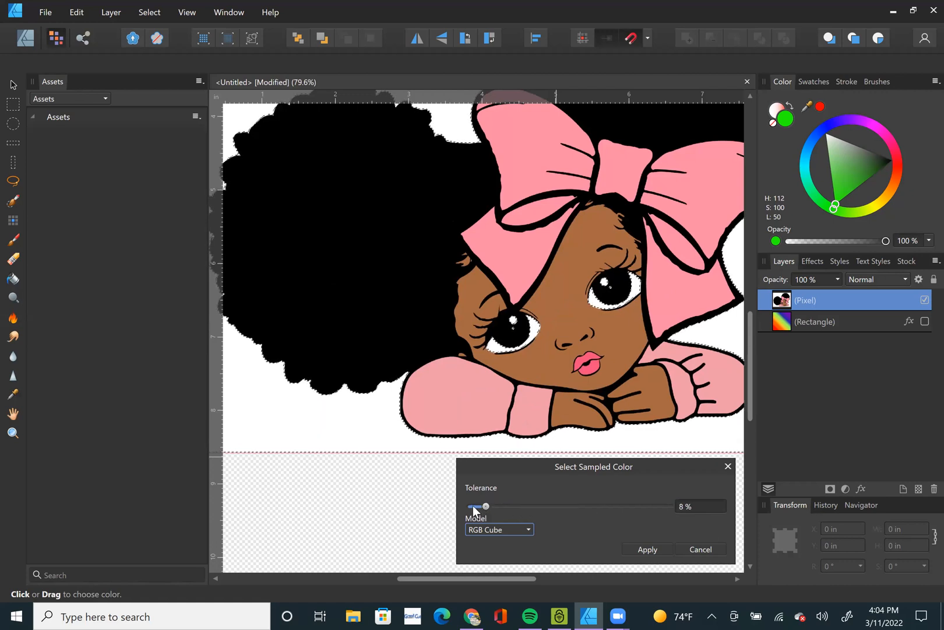
{"action": "left_click", "coordinate": [476, 509]}
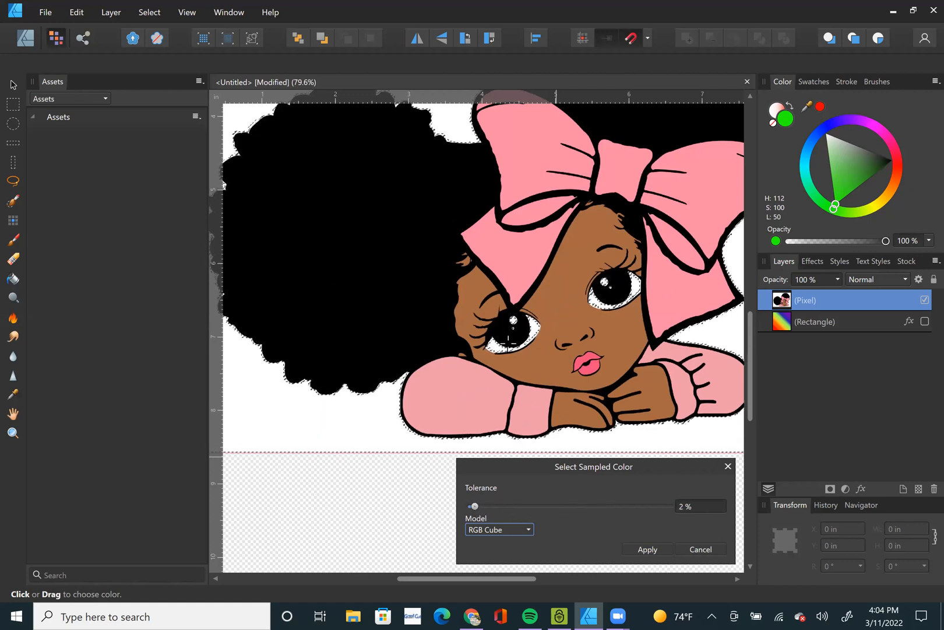
{"action": "scroll", "coordinate": [514, 356], "scroll_direction": "down", "scroll_amount": 5}
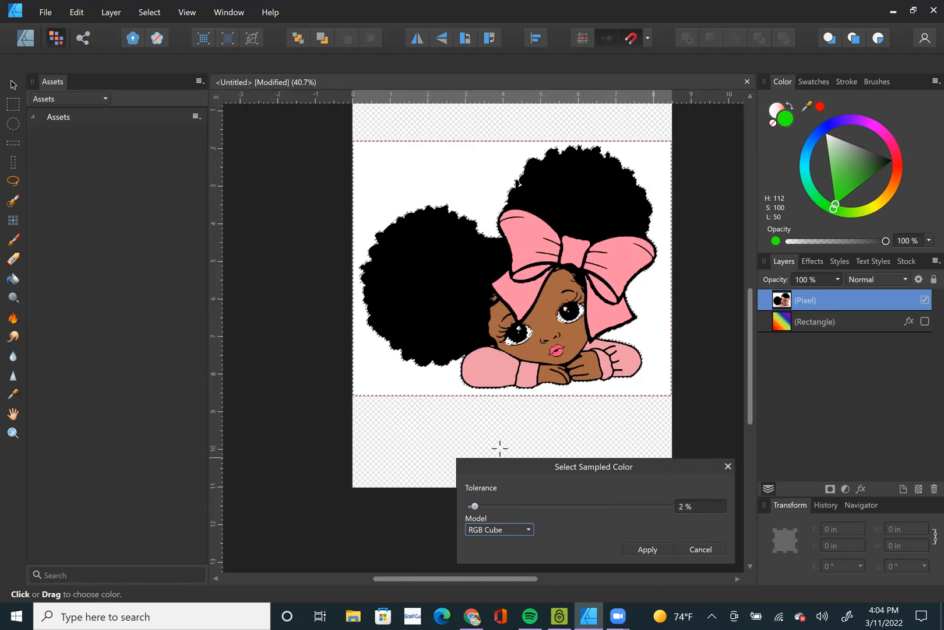
{"action": "scroll", "coordinate": [464, 396], "scroll_direction": "up", "scroll_amount": 3}
{"action": "scroll", "coordinate": [475, 388], "scroll_direction": "down", "scroll_amount": 2}
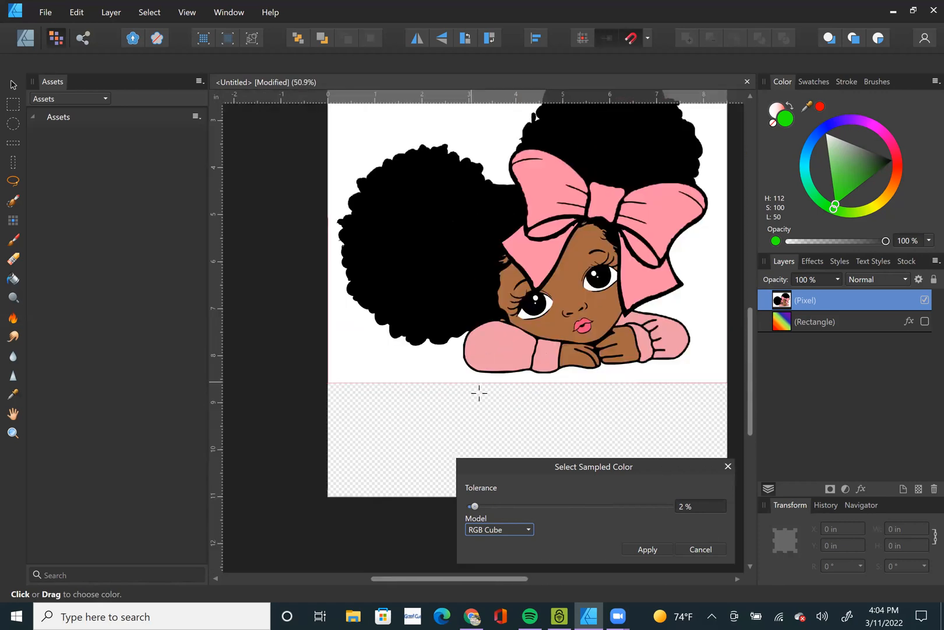
{"action": "key", "text": "Return"}
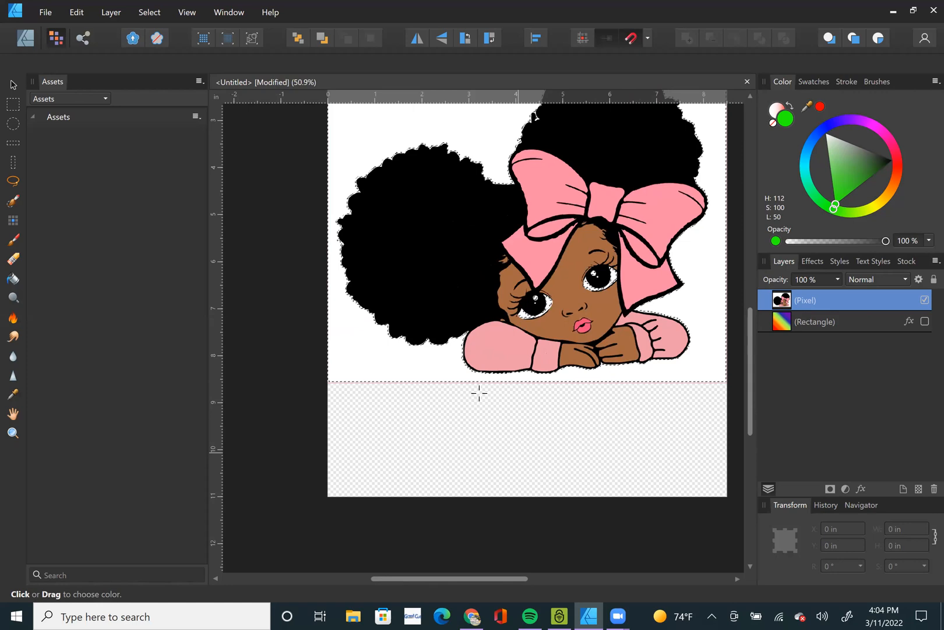
Reselect the girl's pixel layer with the Move tool and cut the selected white pixels out of it.
{"action": "key", "text": "v"}
{"action": "left_click", "coordinate": [551, 469]}
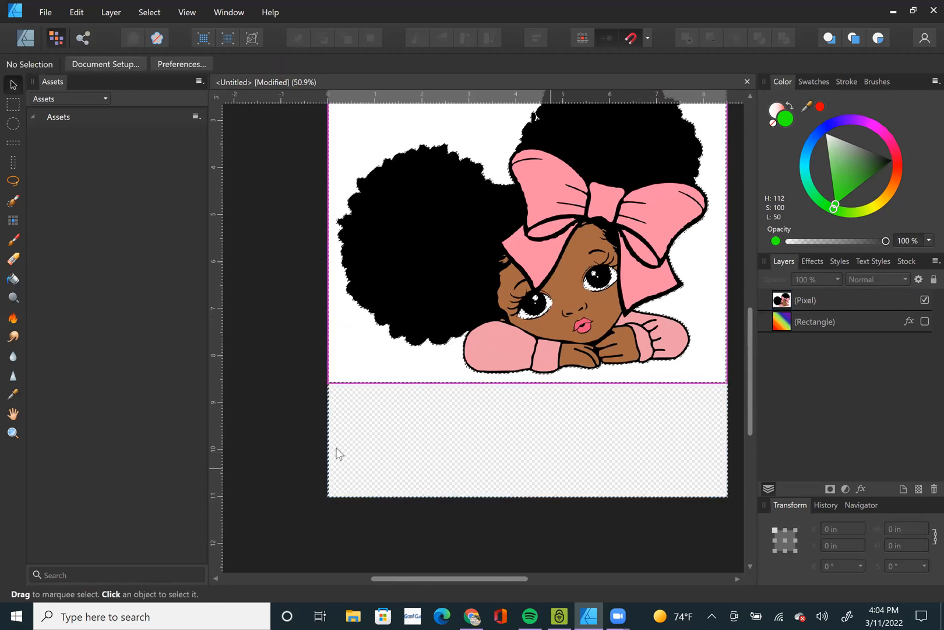
{"action": "scroll", "coordinate": [314, 375], "scroll_direction": "down", "scroll_amount": 3}
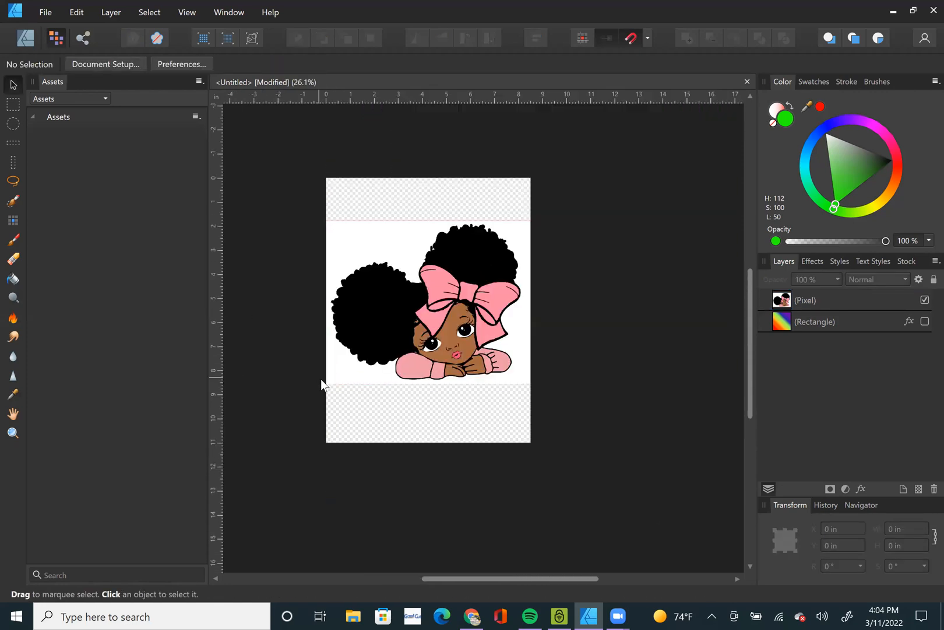
{"action": "scroll", "coordinate": [396, 271], "scroll_direction": "up", "scroll_amount": 3}
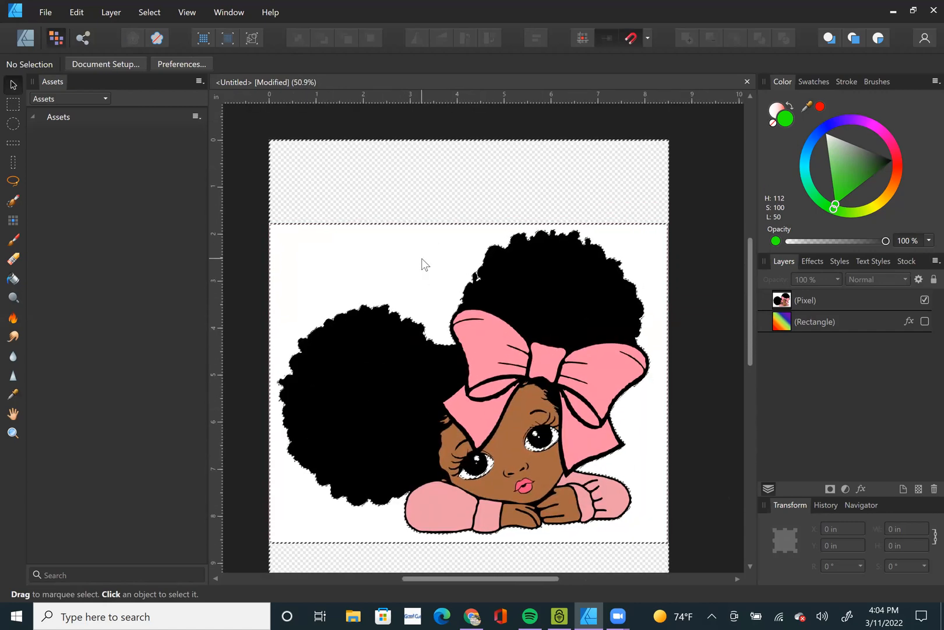
{"action": "left_click", "coordinate": [427, 280]}
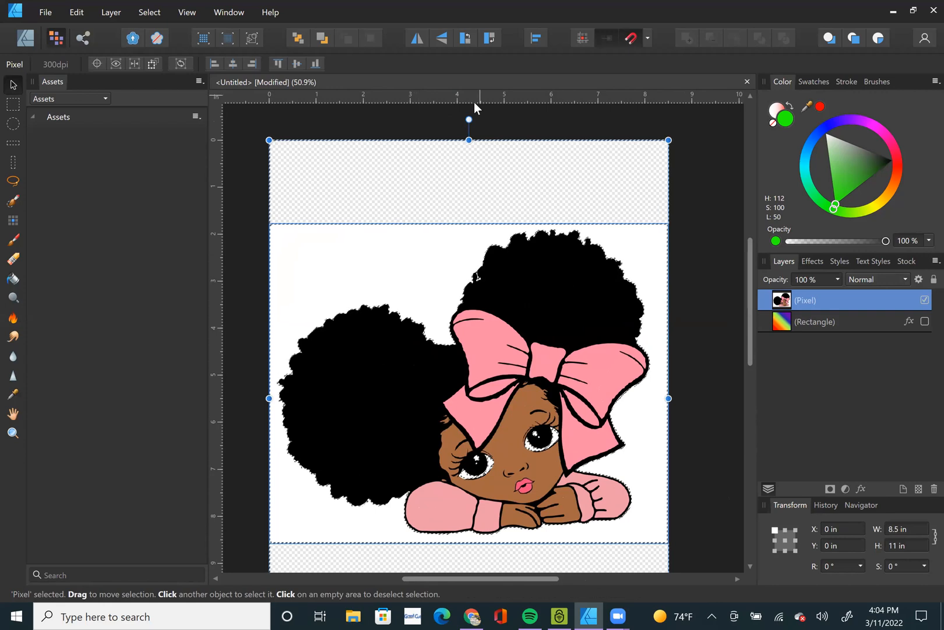
{"action": "right_click", "coordinate": [403, 261]}
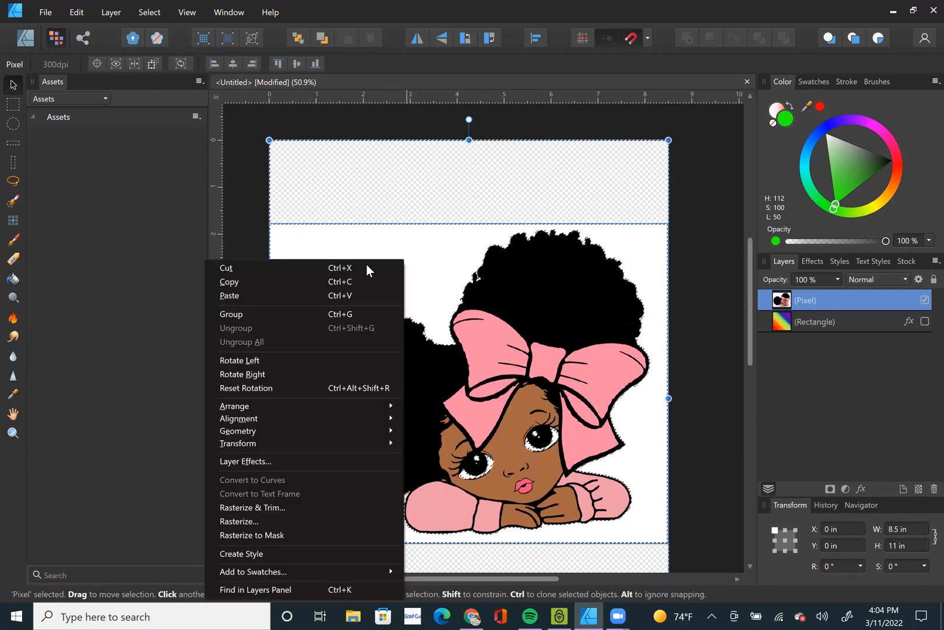
{"action": "left_click", "coordinate": [286, 267]}
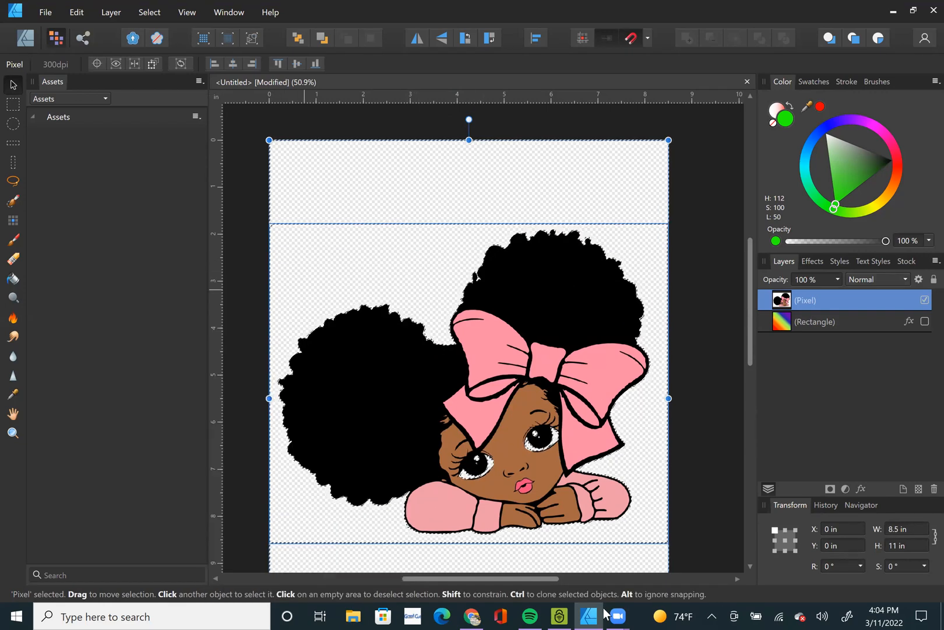
Switch to the Designer persona and draw a green ellipse about 1.6 by 1.1 in over the girl's lower eye.
{"action": "scroll", "coordinate": [478, 490], "scroll_direction": "up", "scroll_amount": 8}
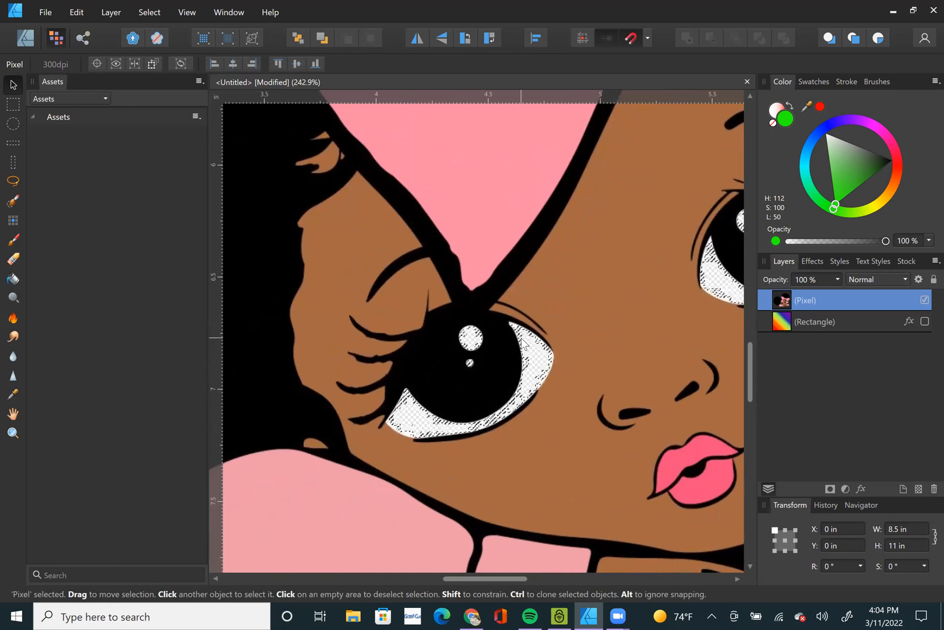
{"action": "scroll", "coordinate": [522, 339], "scroll_direction": "down", "scroll_amount": 5}
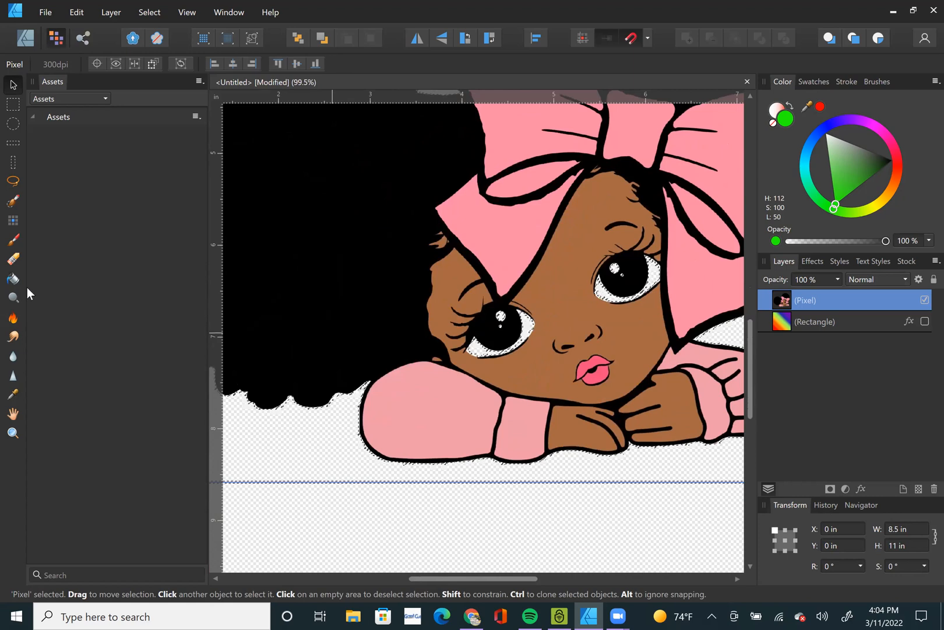
{"action": "left_click", "coordinate": [23, 41]}
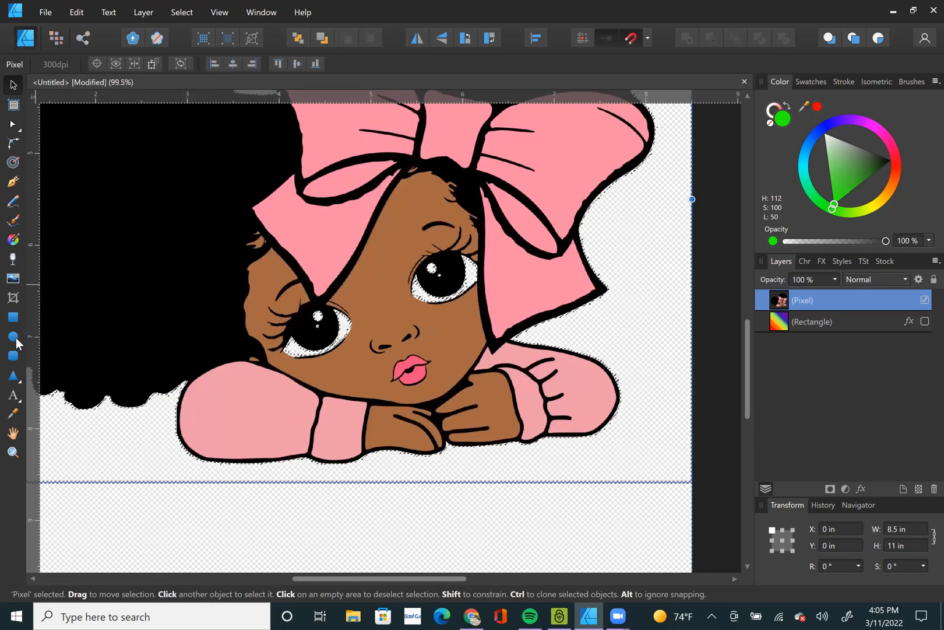
{"action": "left_click", "coordinate": [13, 337]}
{"action": "left_click_drag", "start_coordinate": [251, 282], "coordinate": [396, 384]}
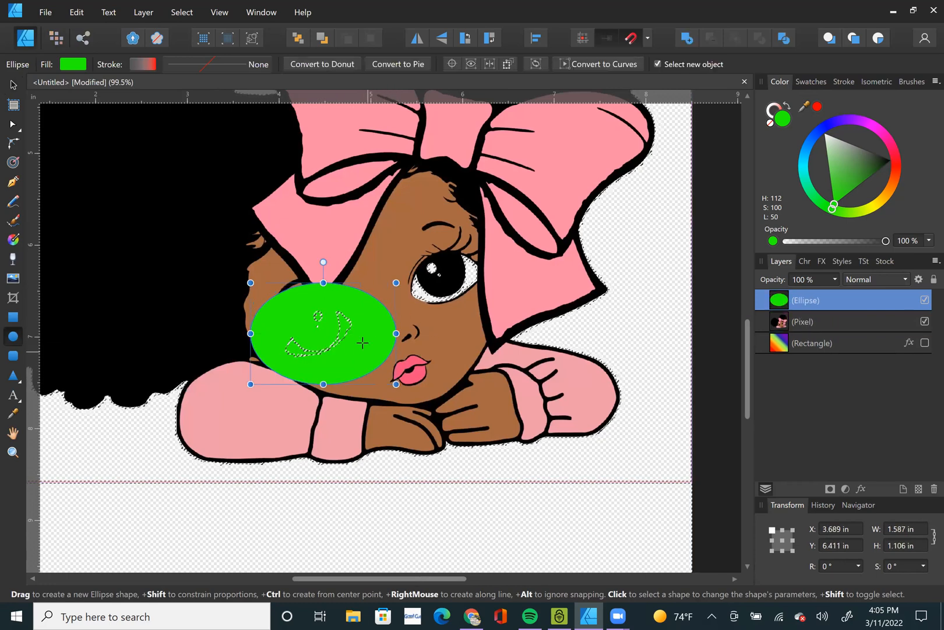
Rotate the green ellipse about 17.5° and widen it to about 3.1 in so it covers both eyes.
{"action": "key", "text": "v"}
{"action": "left_click_drag", "start_coordinate": [375, 344], "coordinate": [406, 309]}
{"action": "left_click_drag", "start_coordinate": [354, 228], "coordinate": [333, 233]}
{"action": "left_click_drag", "start_coordinate": [285, 319], "coordinate": [246, 333]}
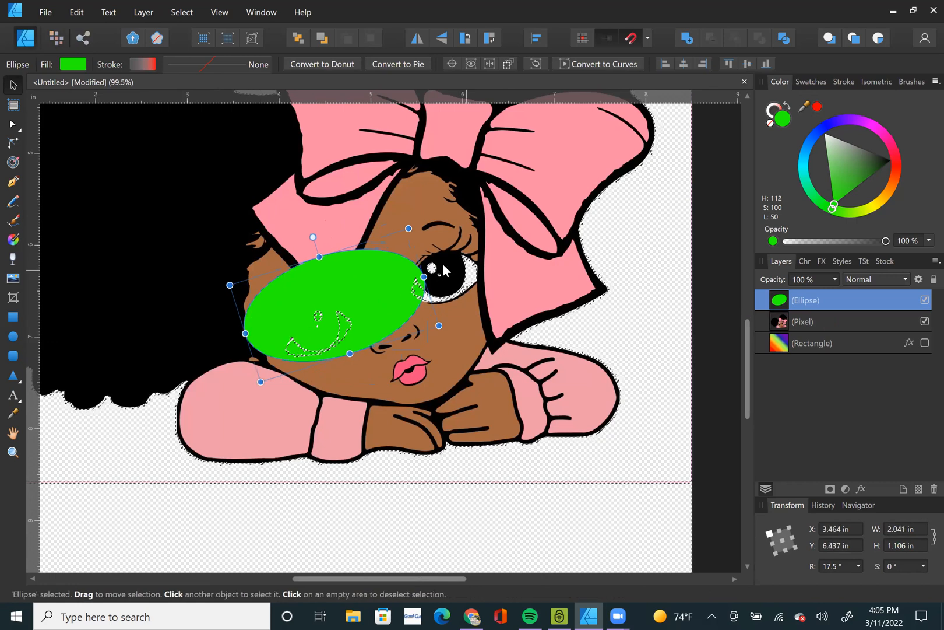
{"action": "left_click_drag", "start_coordinate": [424, 276], "coordinate": [517, 247]}
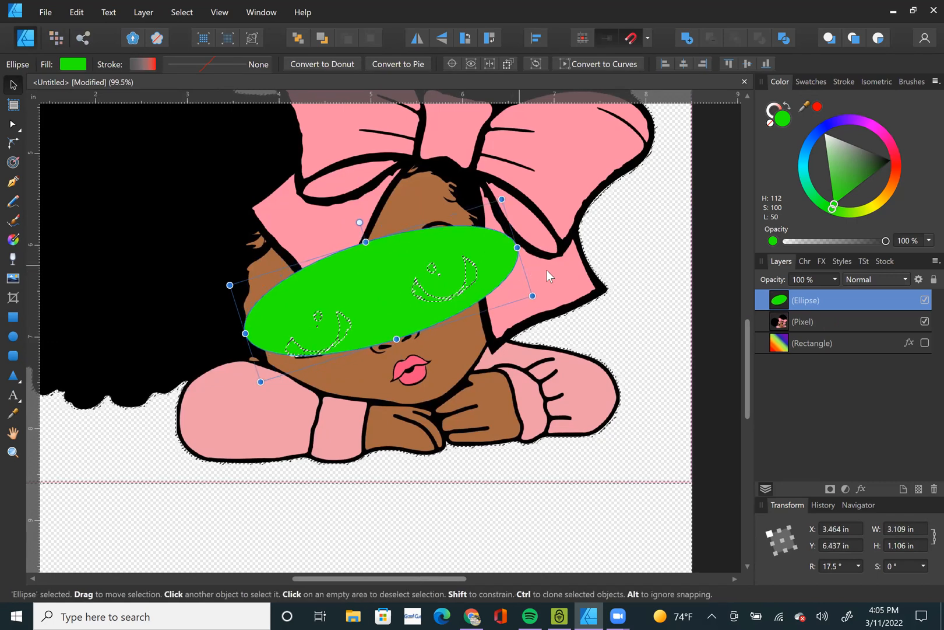
Fill the ellipse with white and move it below the girl's pixel layer.
{"action": "left_click_drag", "start_coordinate": [852, 161], "coordinate": [778, 95]}
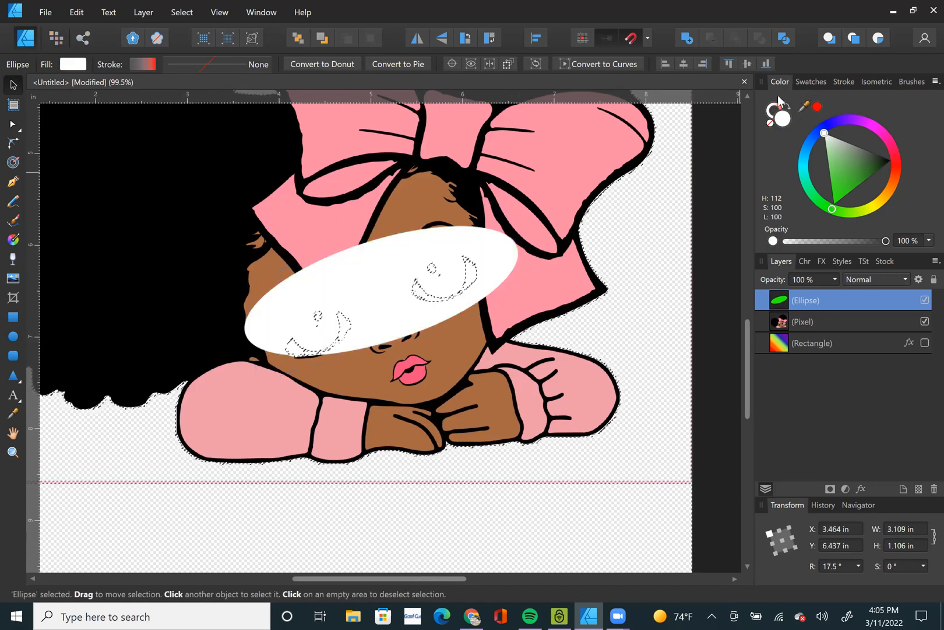
{"action": "left_click_drag", "start_coordinate": [806, 306], "coordinate": [775, 341]}
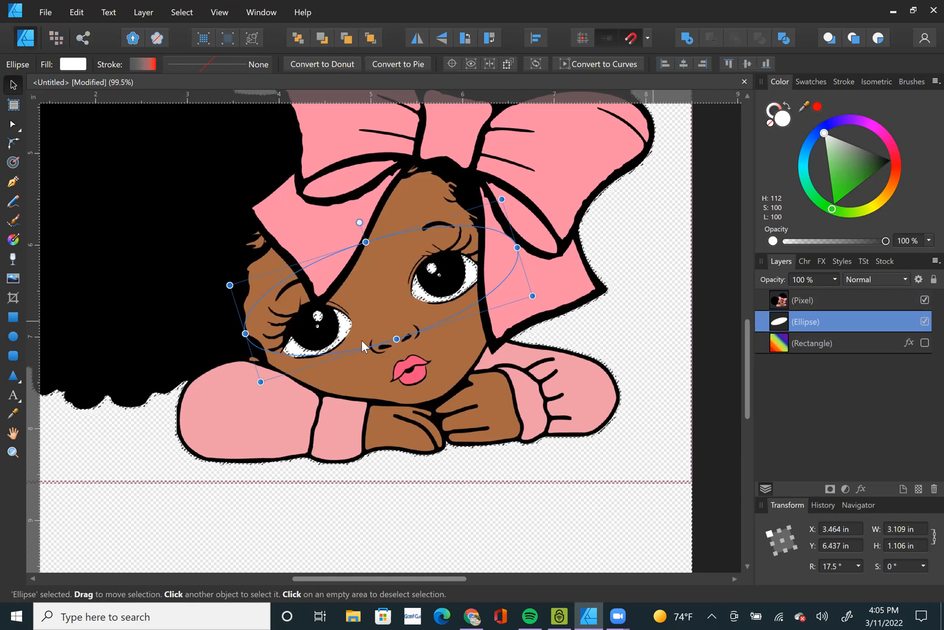
Clear the pixel selection and group the girl's pixel layer with the white ellipse.
{"action": "key", "text": "ctrl+d"}
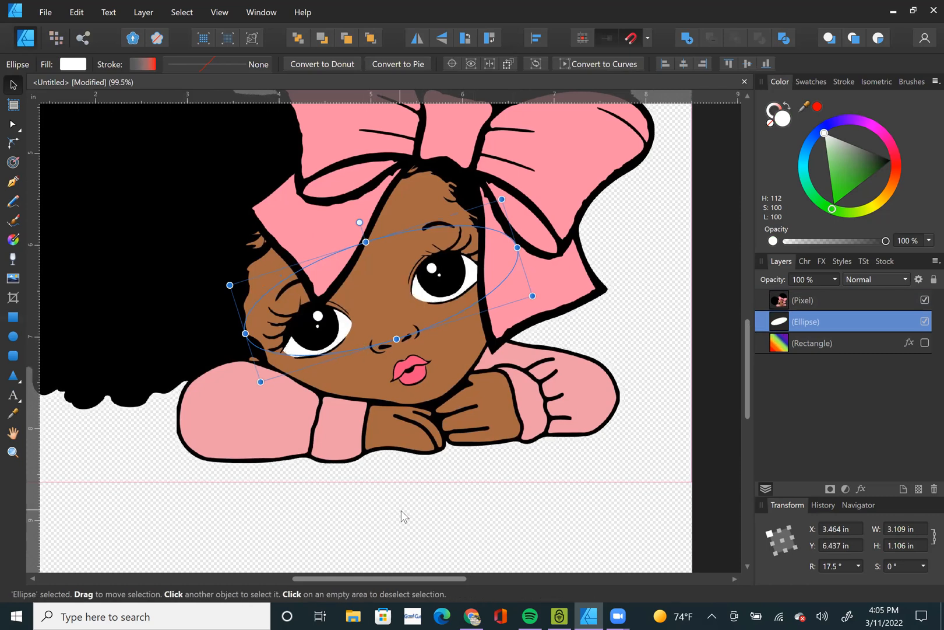
{"action": "left_click", "coordinate": [451, 497]}
{"action": "left_click_drag", "start_coordinate": [807, 325], "coordinate": [818, 296]}
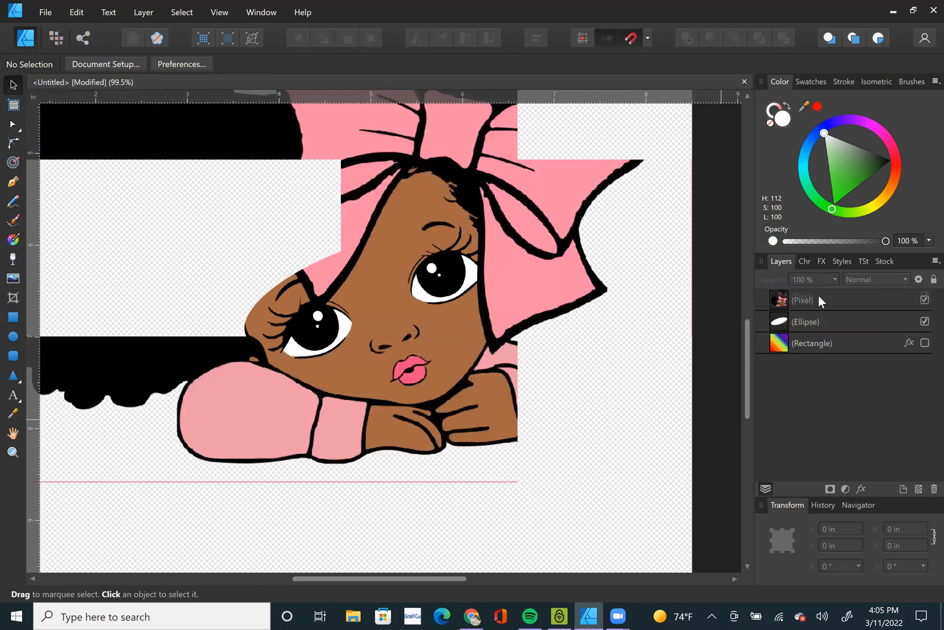
{"action": "left_click", "coordinate": [810, 323]}
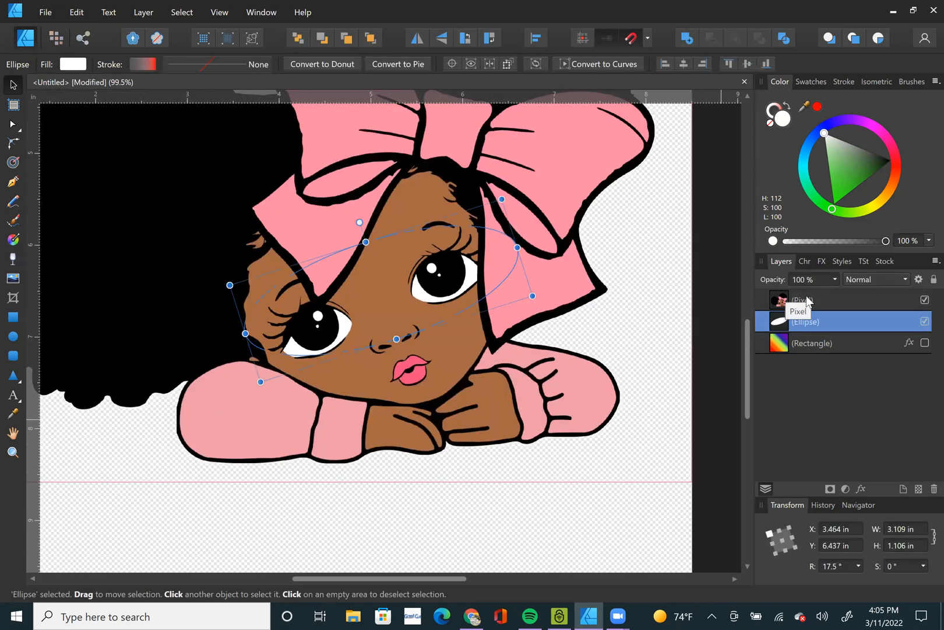
{"action": "left_click", "coordinate": [808, 301], "text": "shift"}
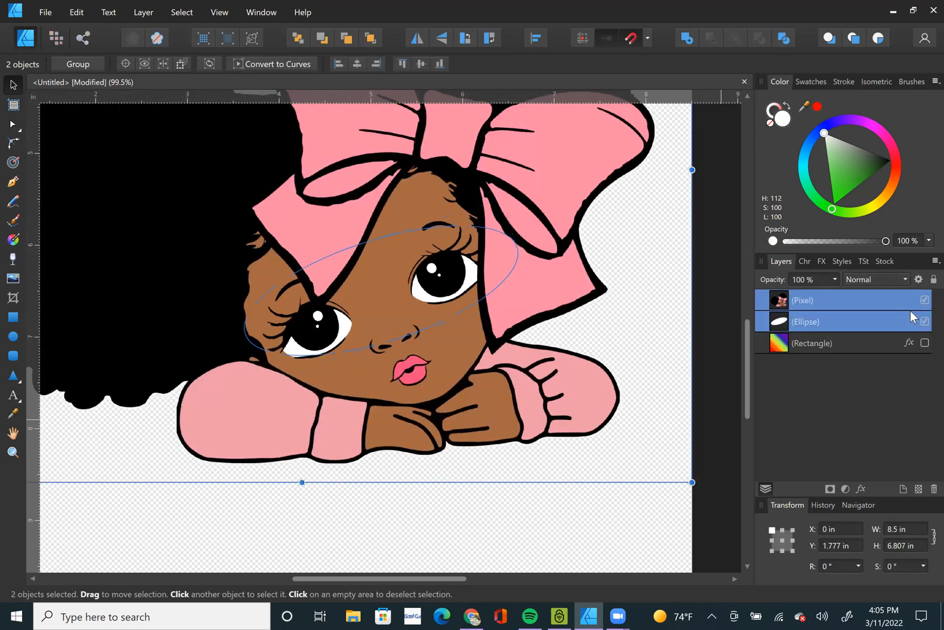
{"action": "key", "text": "ctrl+g"}
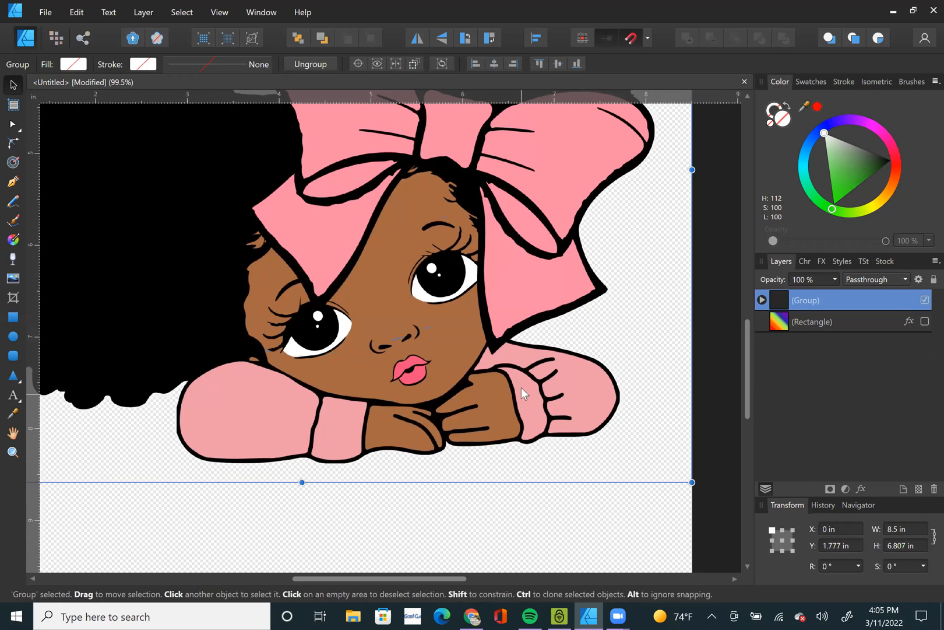
{"action": "scroll", "coordinate": [521, 387], "scroll_direction": "down", "scroll_amount": 3}
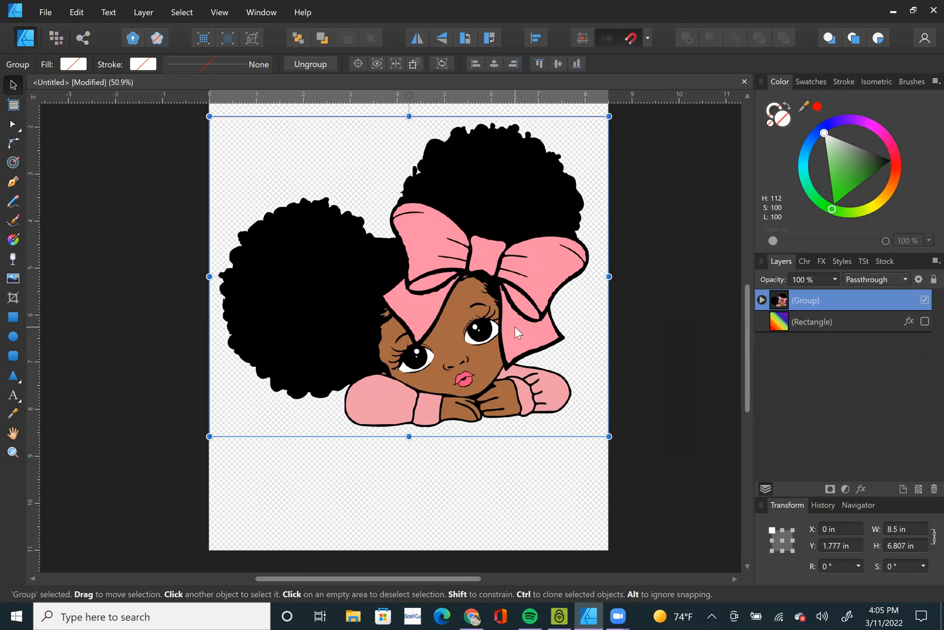
Undo the grouping, the eye ellipse and the white-pixel cut on the girl clipart, and clear the selection.
{"action": "key", "text": "ctrl+z"}
{"action": "key", "text": "ctrl+z"}
{"action": "key", "text": "ctrl+z"}
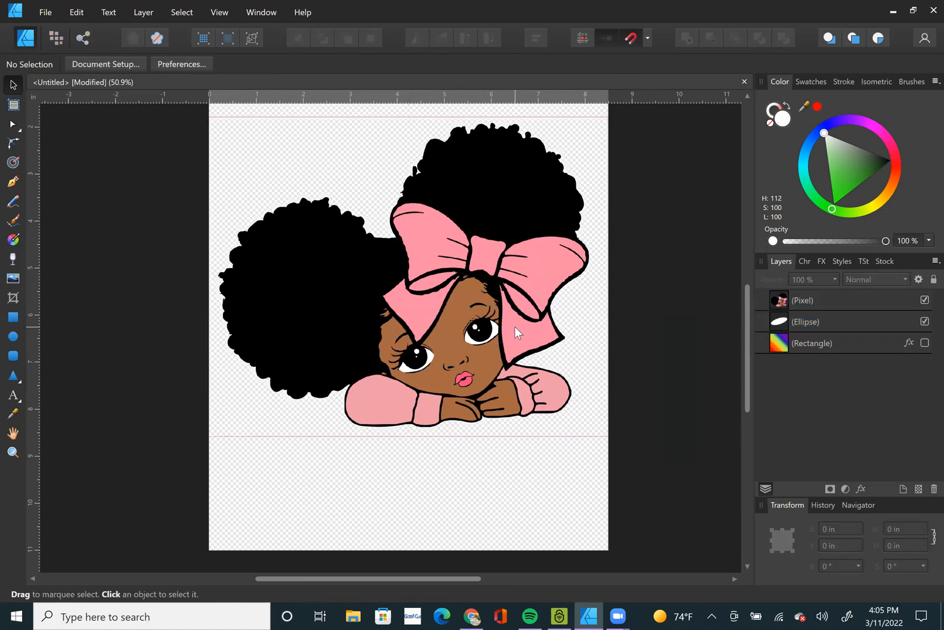
{"action": "key", "text": "ctrl+z"}
{"action": "key", "text": "ctrl+z"}
{"action": "key", "text": "ctrl+z"}
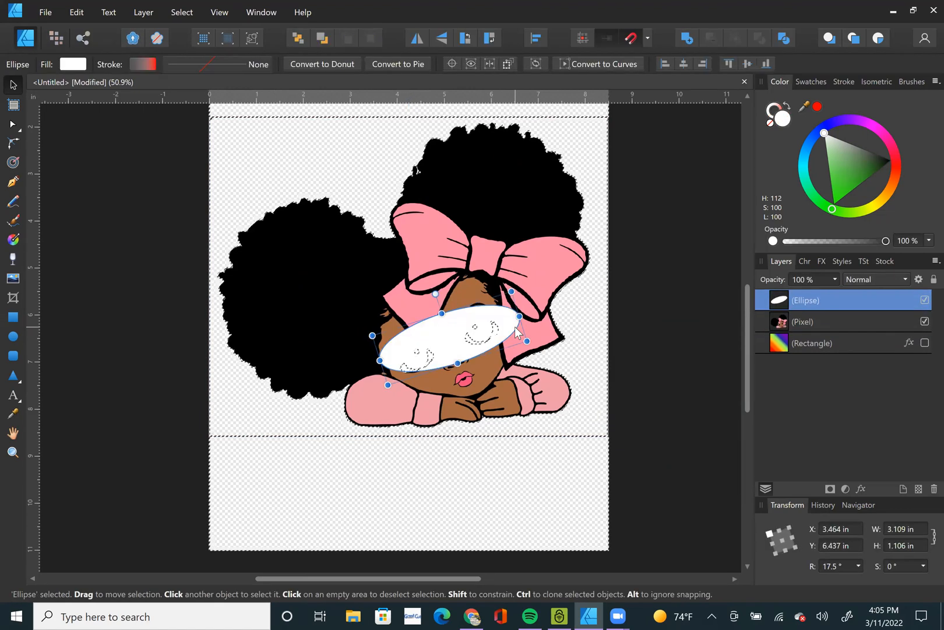
{"action": "key", "text": "ctrl+z"}
{"action": "key", "text": "ctrl+z"}
{"action": "key", "text": "ctrl+z"}
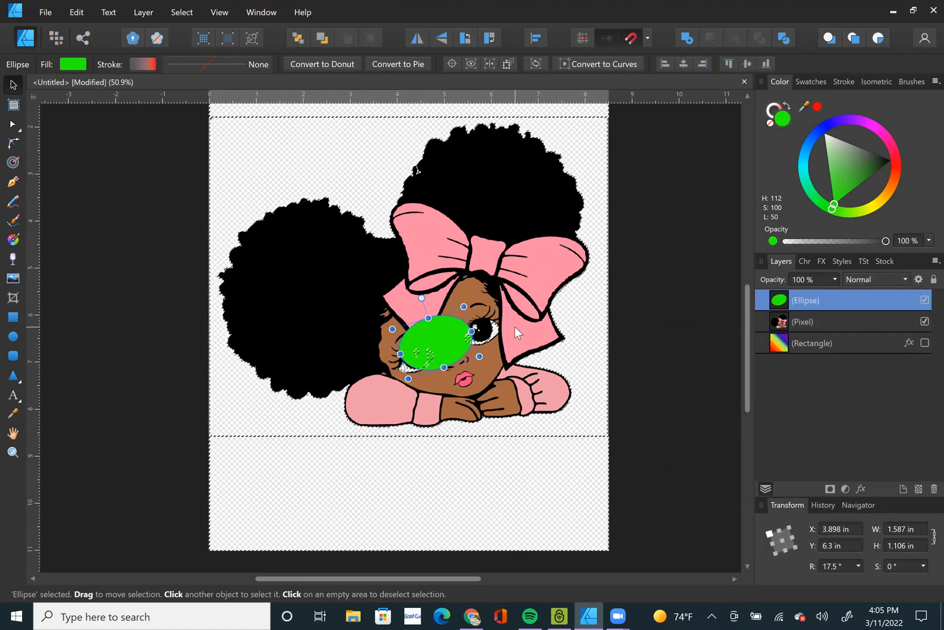
{"action": "key", "text": "ctrl+z"}
{"action": "key", "text": "ctrl+z"}
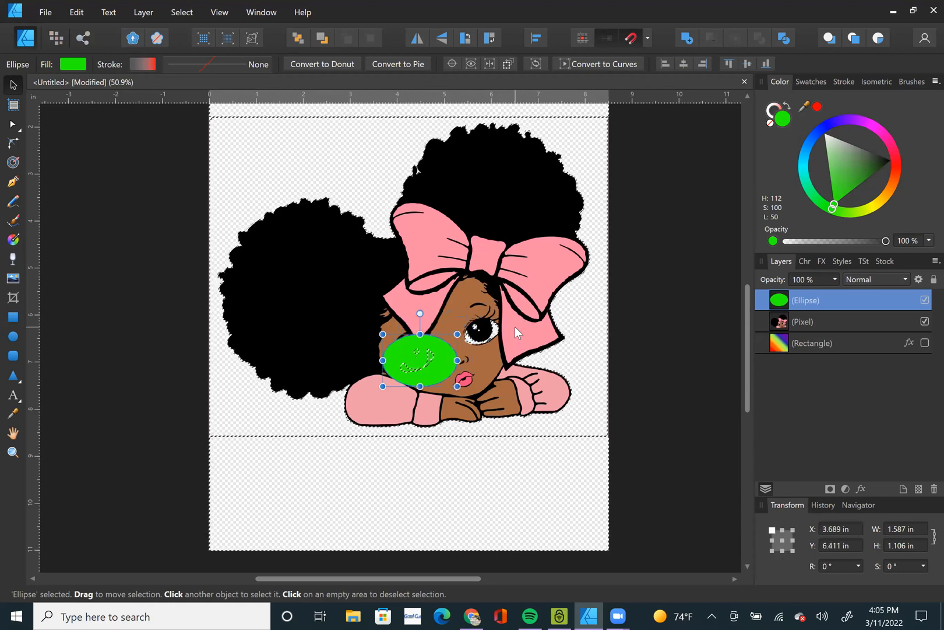
{"action": "key", "text": "ctrl+z"}
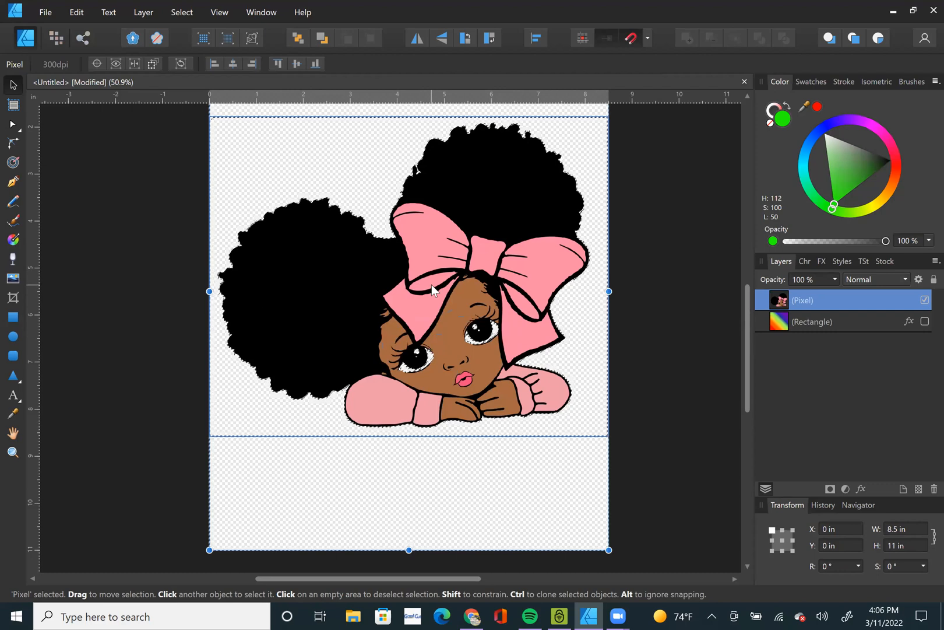
{"action": "key", "text": "ctrl+z"}
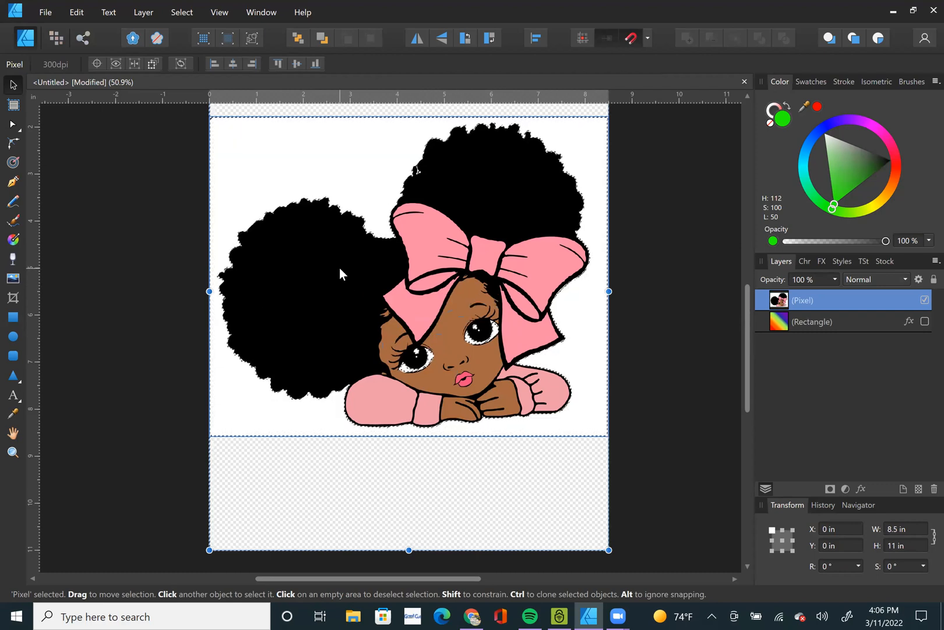
{"action": "key", "text": "ctrl+z"}
{"action": "key", "text": "ctrl+z"}
{"action": "key", "text": "ctrl+z"}
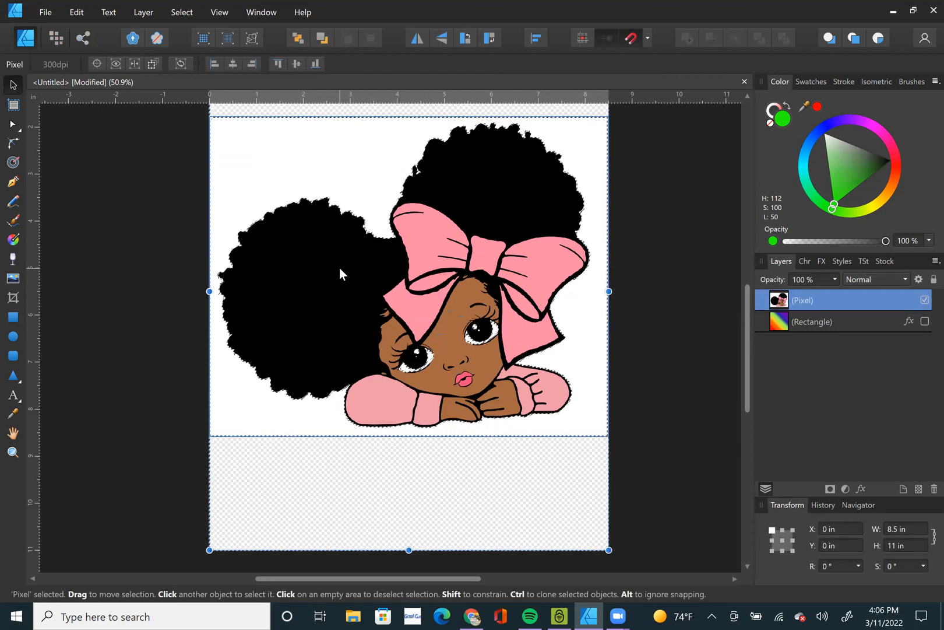
{"action": "left_click", "coordinate": [114, 209]}
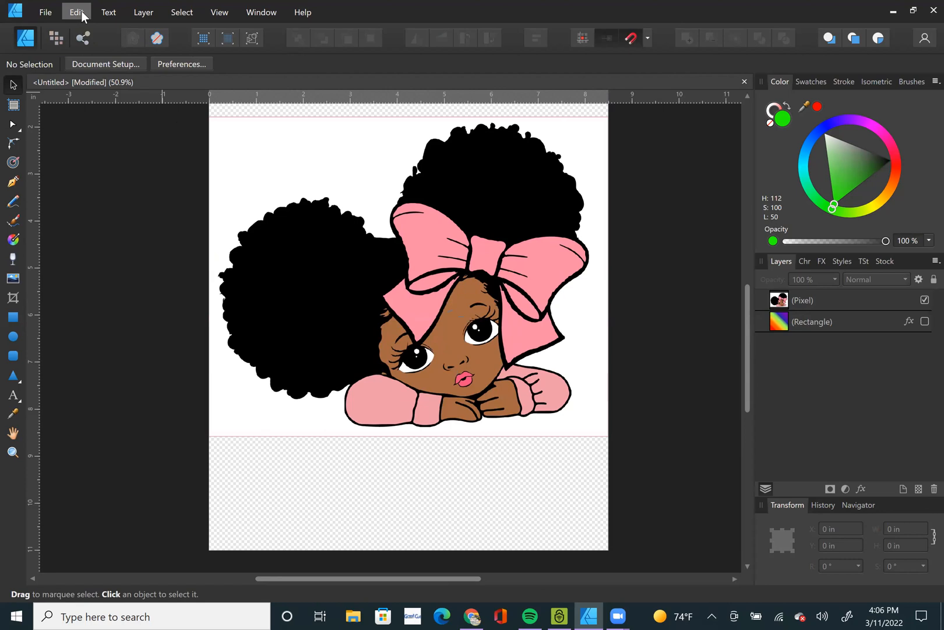
{"action": "left_click", "coordinate": [455, 306]}
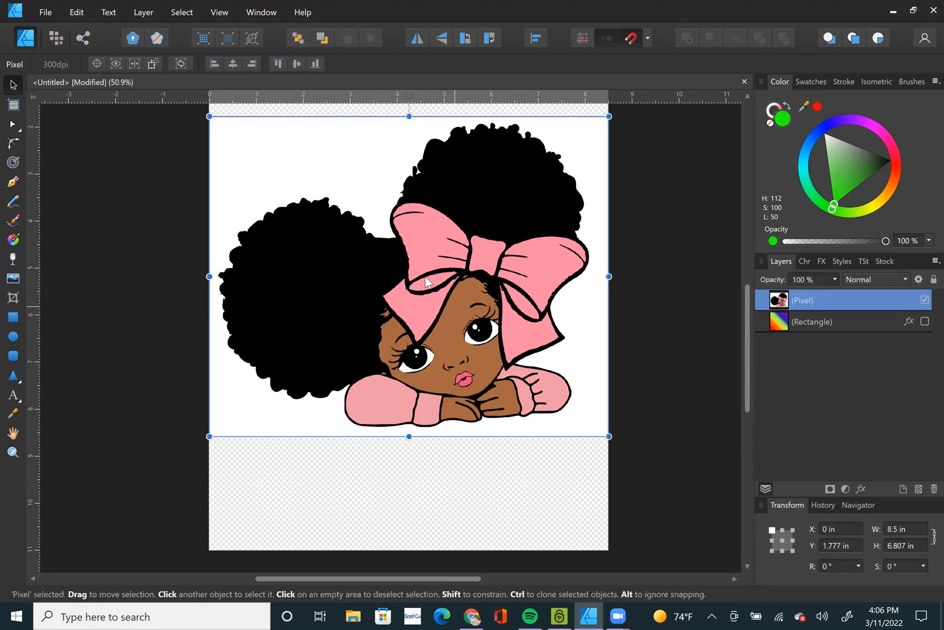
{"action": "left_click", "coordinate": [175, 11]}
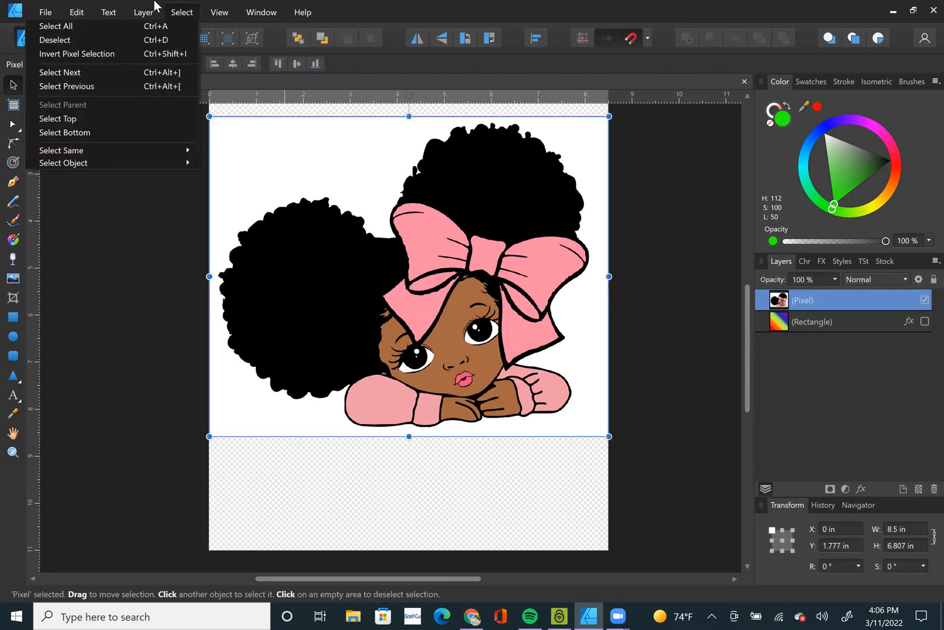
{"action": "left_click", "coordinate": [432, 239]}
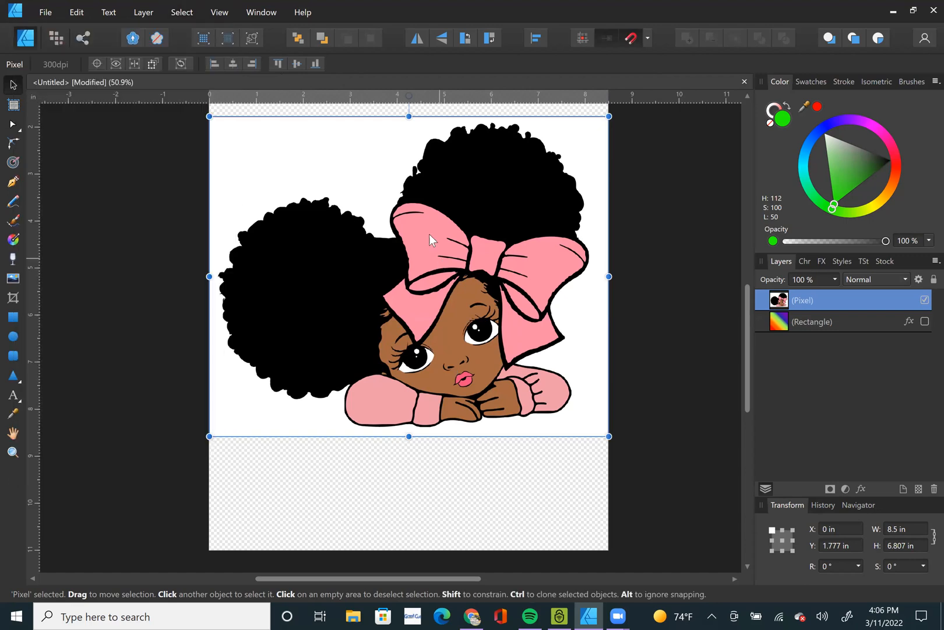
{"action": "left_click", "coordinate": [185, 14]}
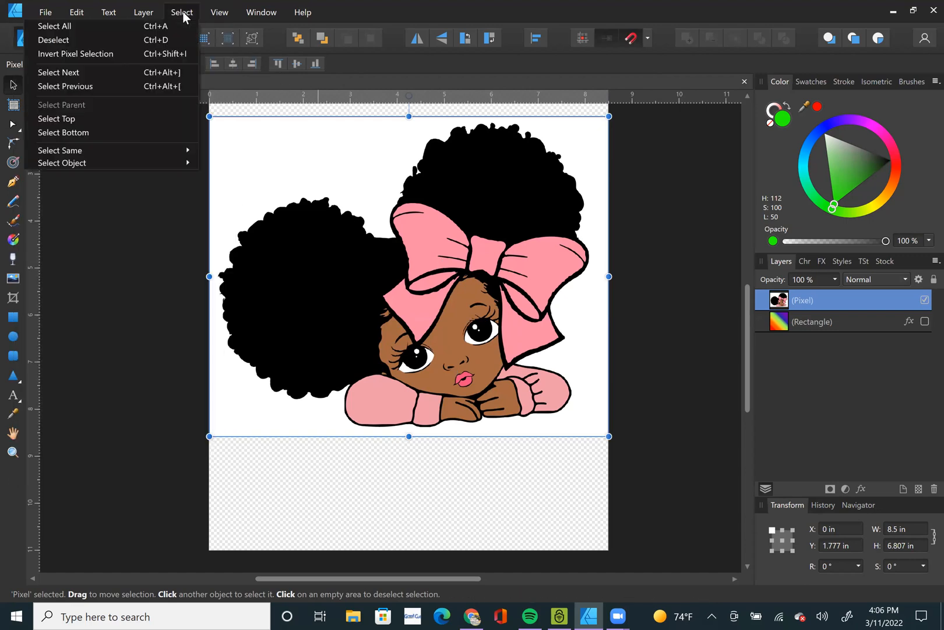
{"action": "left_click", "coordinate": [164, 223]}
{"action": "left_click", "coordinate": [189, 12]}
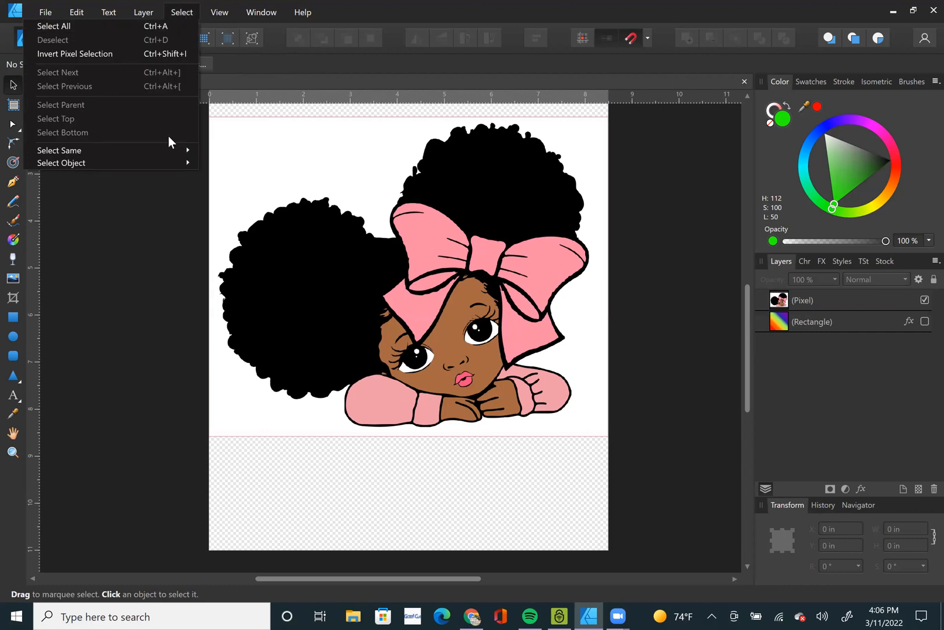
Select the girl's pixel layer, switch to the Pixel persona and sample the bow's pink with Select Sampled Color.
{"action": "left_click", "coordinate": [346, 286]}
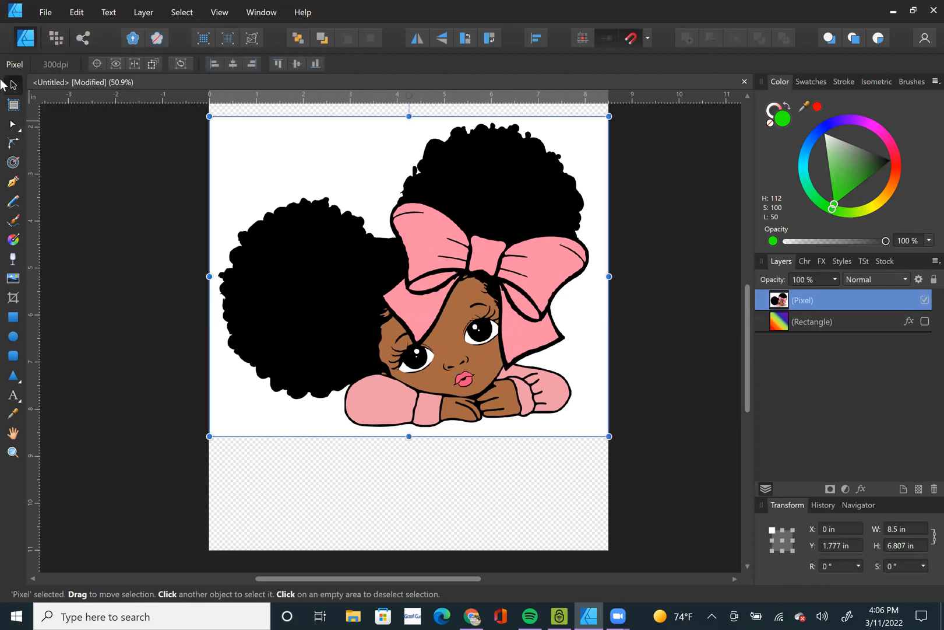
{"action": "left_click", "coordinate": [56, 38]}
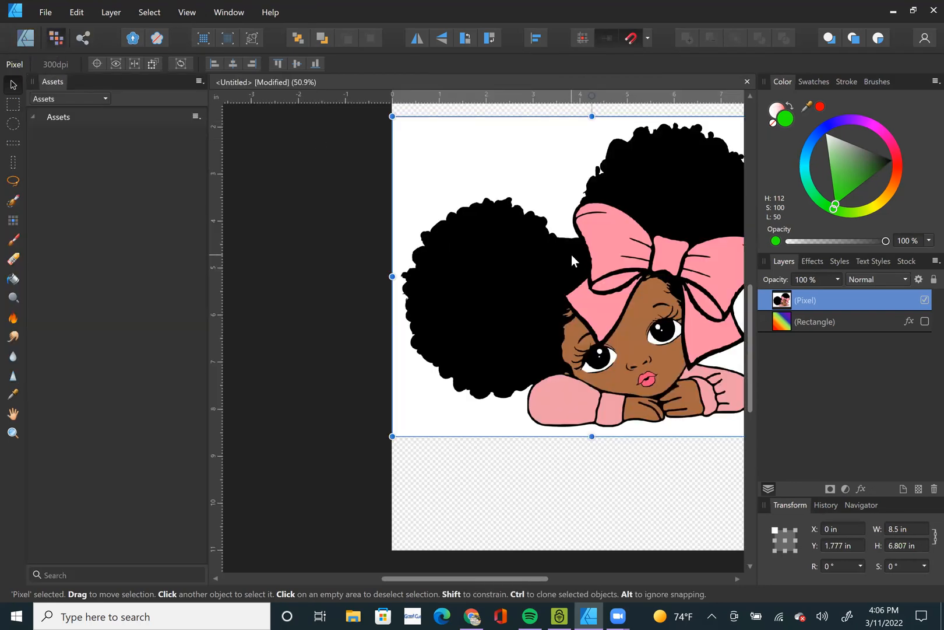
{"action": "key", "text": "ctrl+0"}
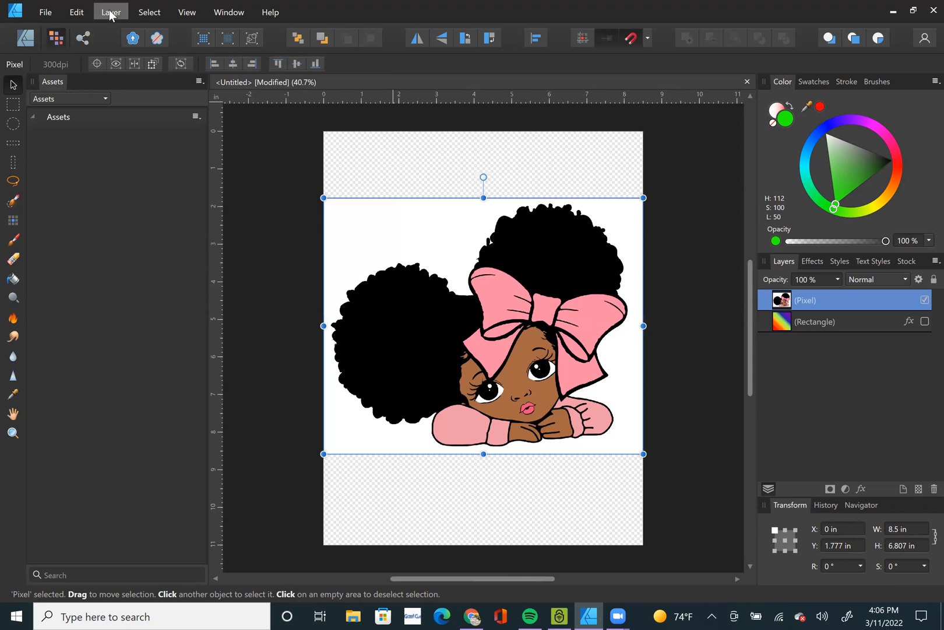
{"action": "left_click", "coordinate": [149, 13]}
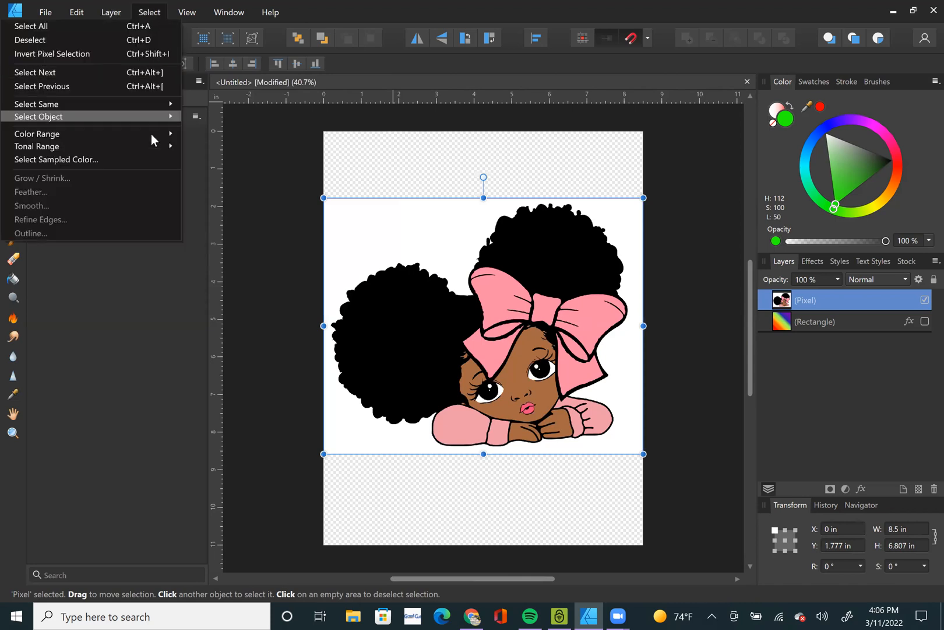
{"action": "left_click", "coordinate": [120, 159]}
{"action": "left_click", "coordinate": [494, 297]}
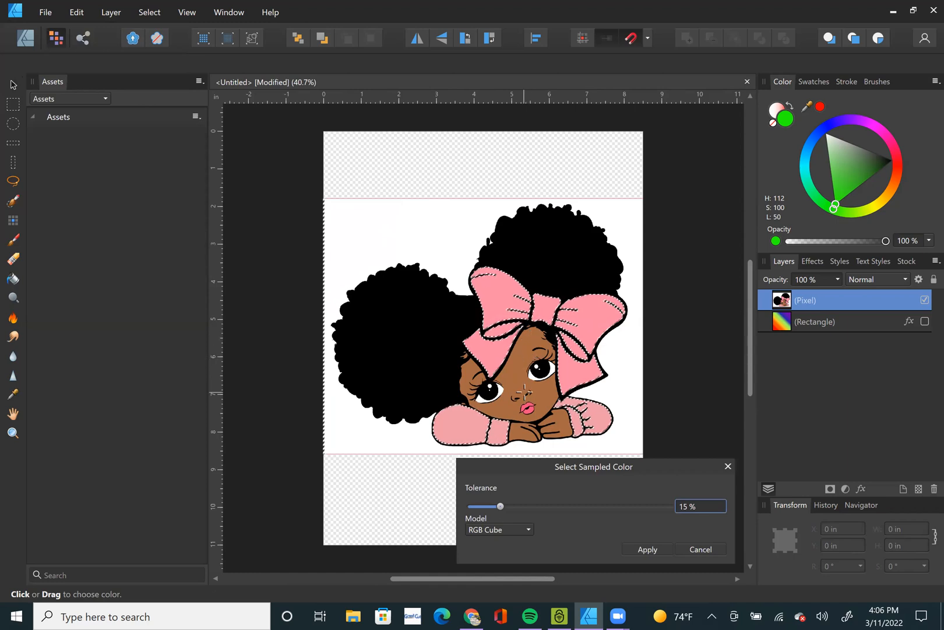
Set the sampled color tolerance to 5 %, apply the selection and return to the Designer persona.
{"action": "scroll", "coordinate": [524, 389], "scroll_direction": "up", "scroll_amount": 4}
{"action": "scroll", "coordinate": [559, 334], "scroll_direction": "down", "scroll_amount": 1}
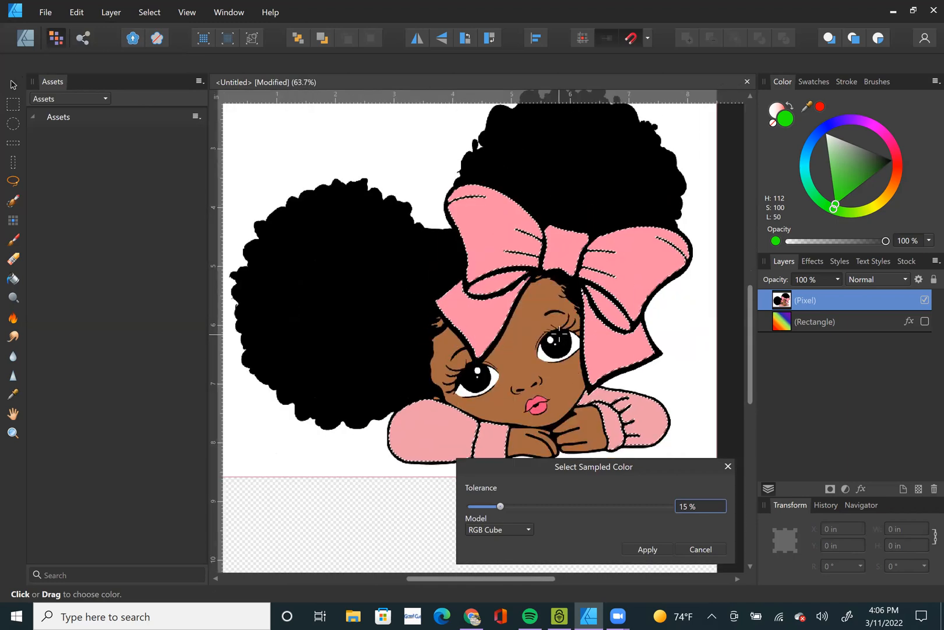
{"action": "left_click", "coordinate": [500, 506]}
{"action": "left_click_drag", "start_coordinate": [499, 503], "coordinate": [481, 507]}
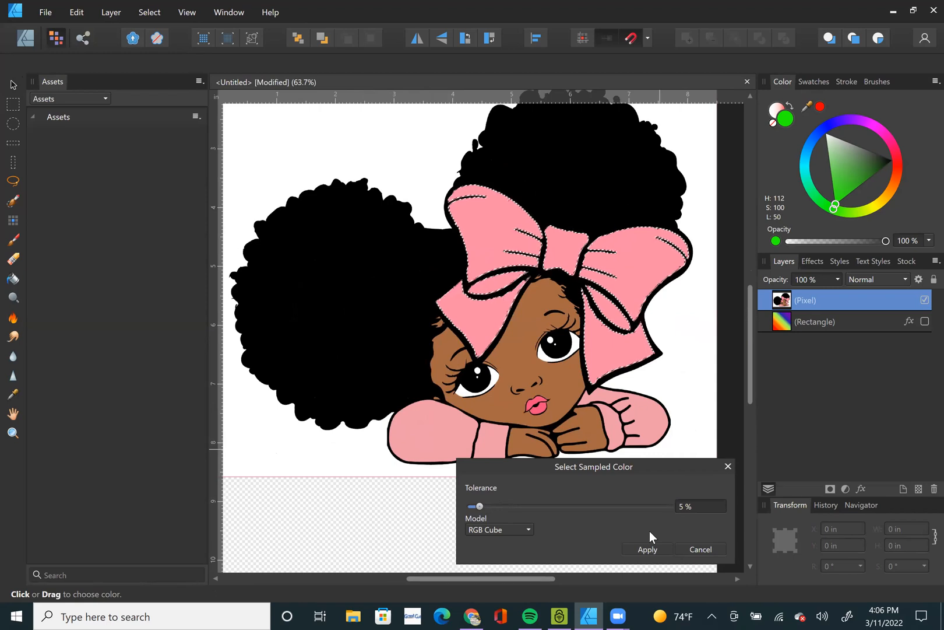
{"action": "key", "text": "Return"}
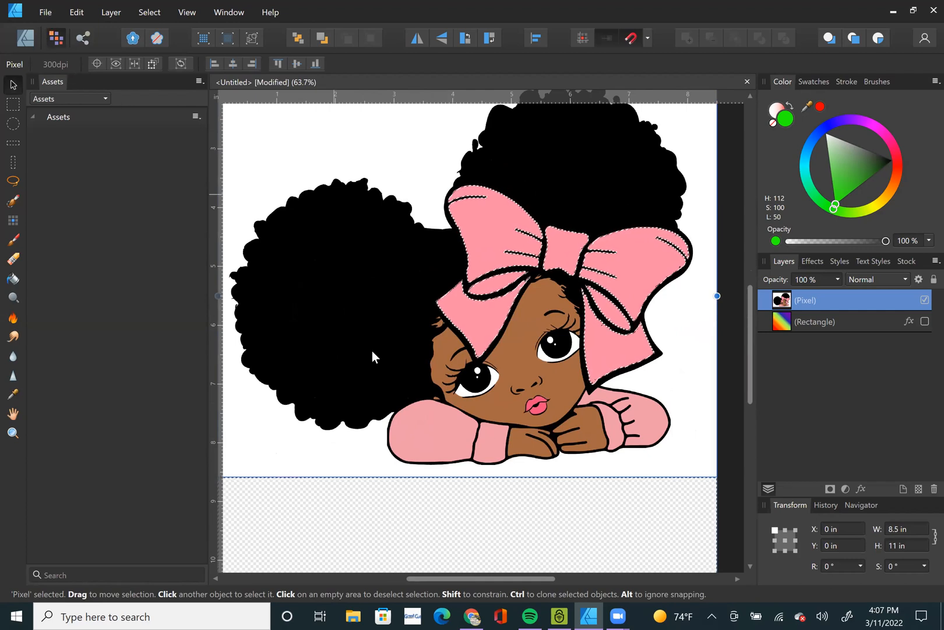
{"action": "left_click", "coordinate": [21, 42]}
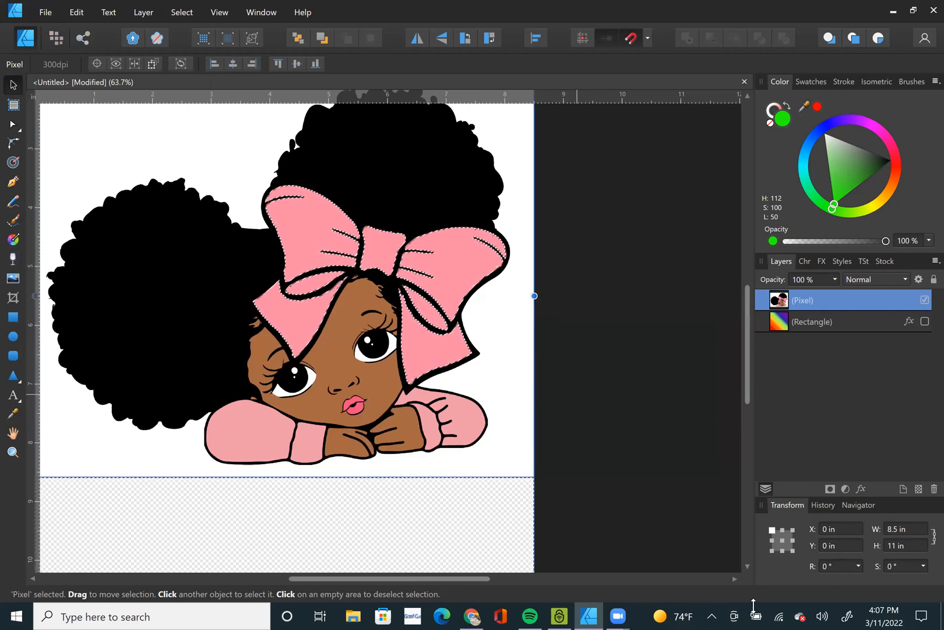
Switch to Google Chrome and search the web for "polka dot wallpaper".
{"action": "left_click", "coordinate": [478, 612]}
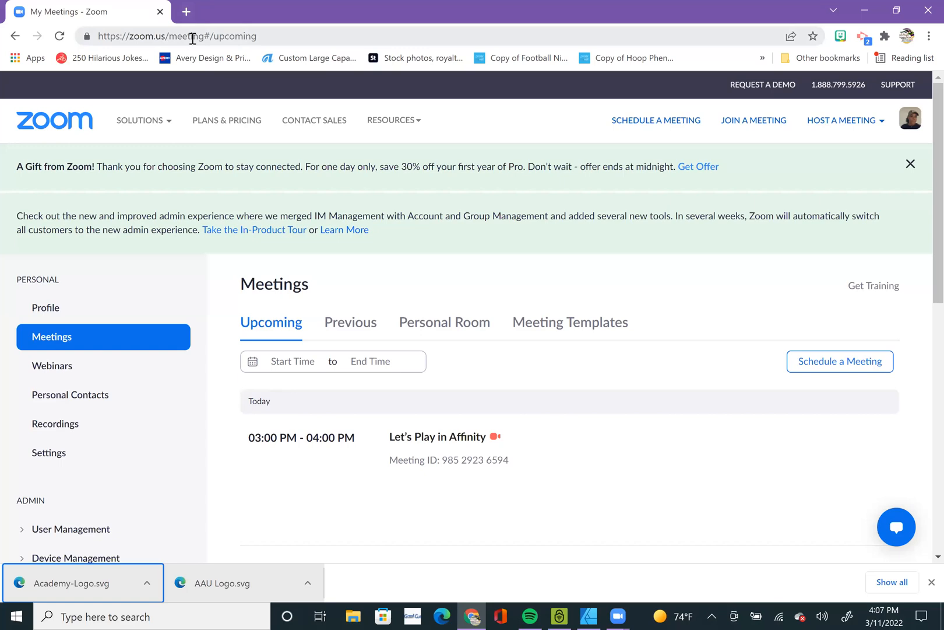
{"action": "left_click", "coordinate": [192, 37]}
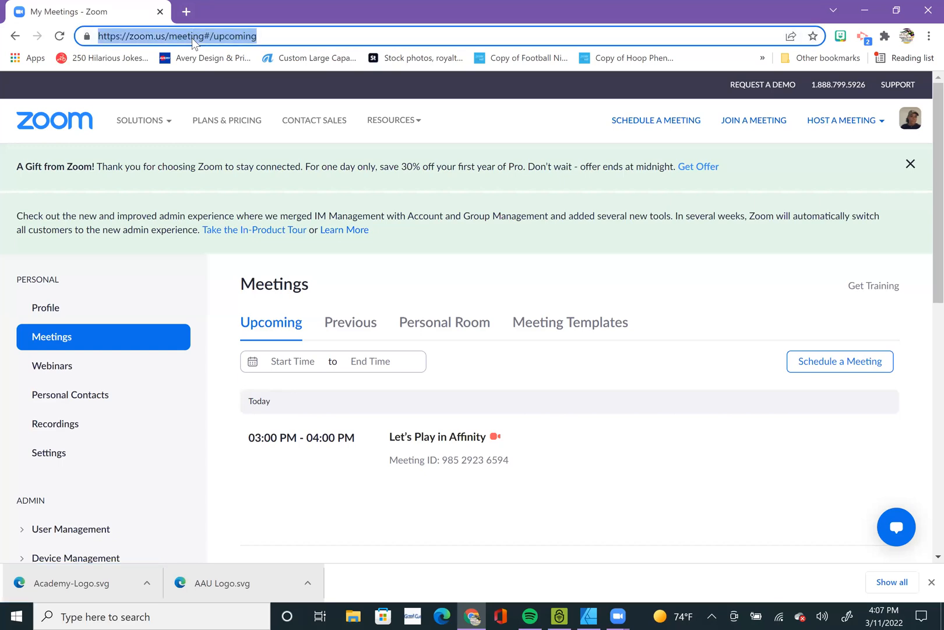
{"action": "type", "text": "ppolka"}
{"action": "key", "text": "BackSpace"}
{"action": "key", "text": "BackSpace"}
{"action": "key", "text": "BackSpace"}
{"action": "key", "text": "BackSpace"}
{"action": "key", "text": "BackSpace"}
{"action": "key", "text": "BackSpace"}
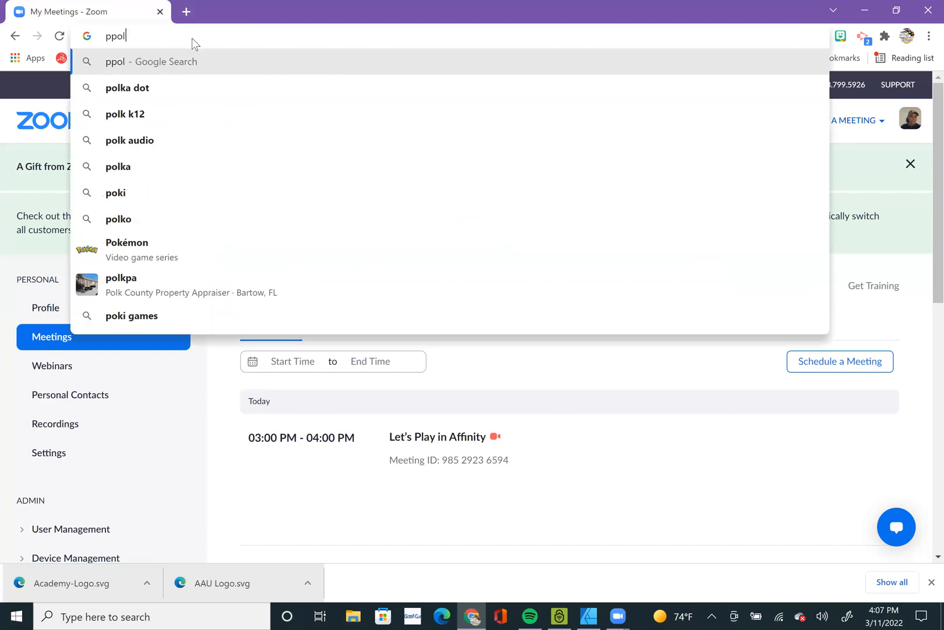
{"action": "type", "text": "polka d"}
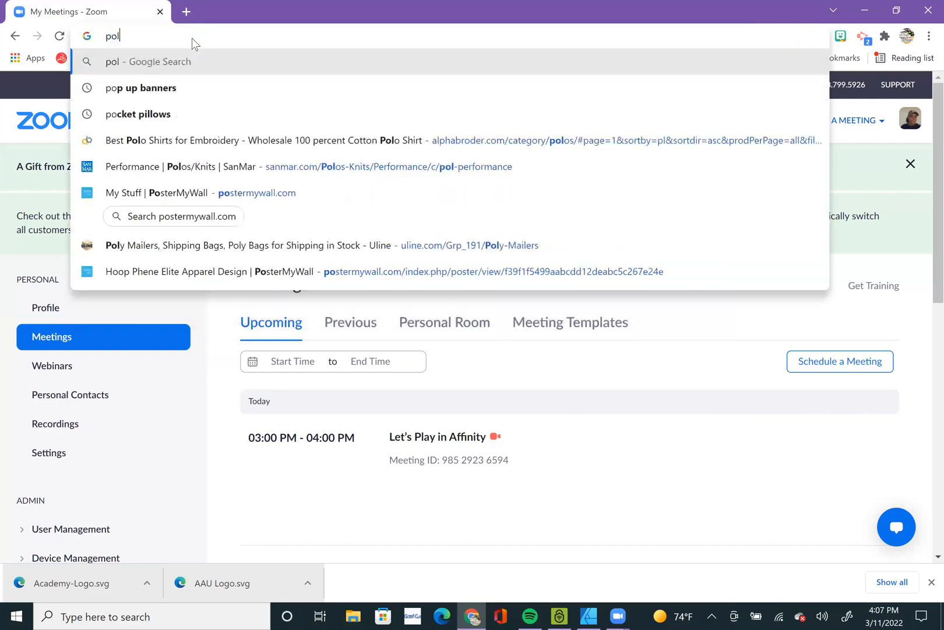
{"action": "type", "text": "ot wallpar"}
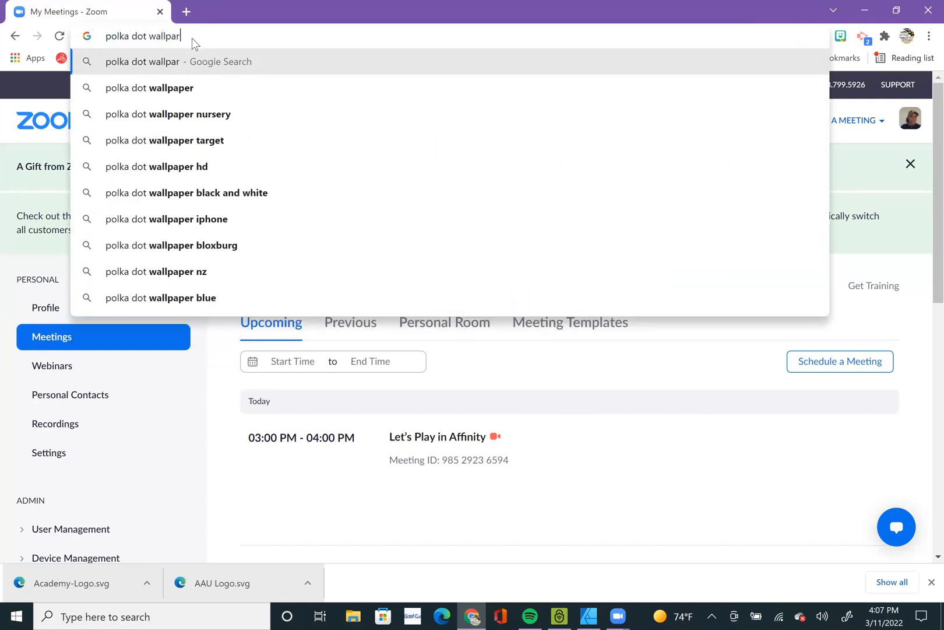
{"action": "key", "text": "BackSpace"}
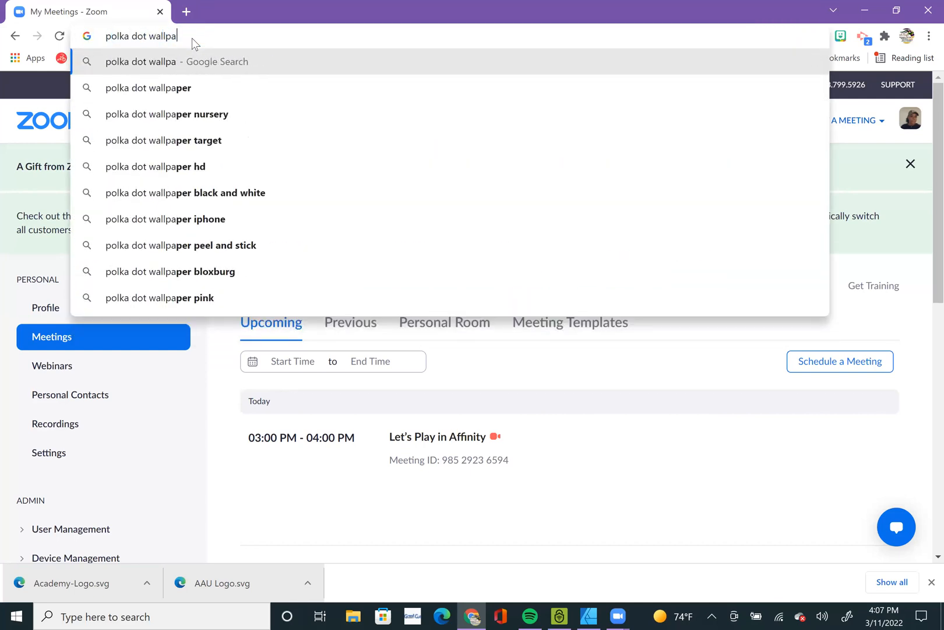
{"action": "type", "text": "per"}
{"action": "key", "text": "Return"}
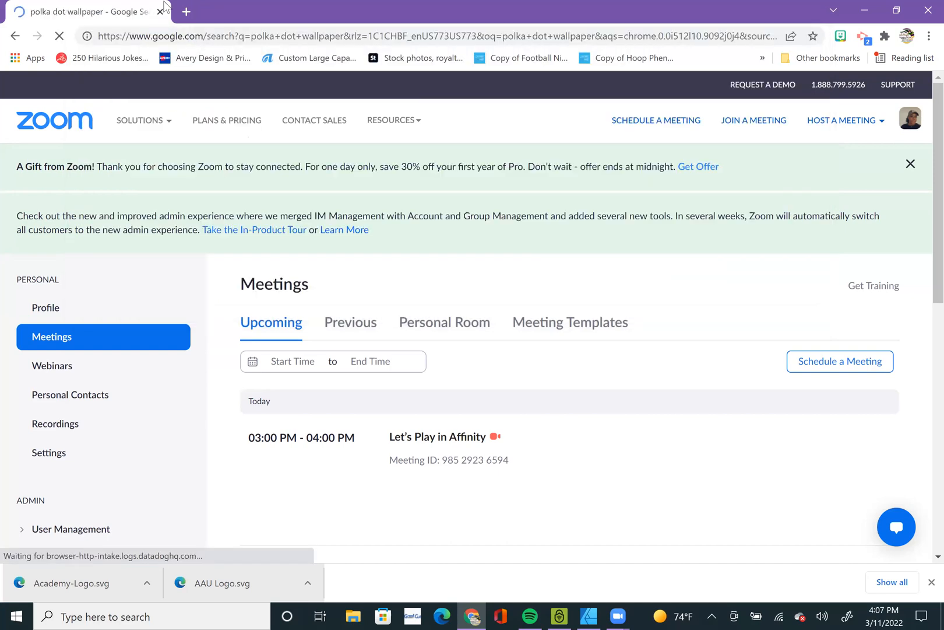
Look through the image results for polka dot wallpaper.
{"action": "left_click", "coordinate": [202, 157]}
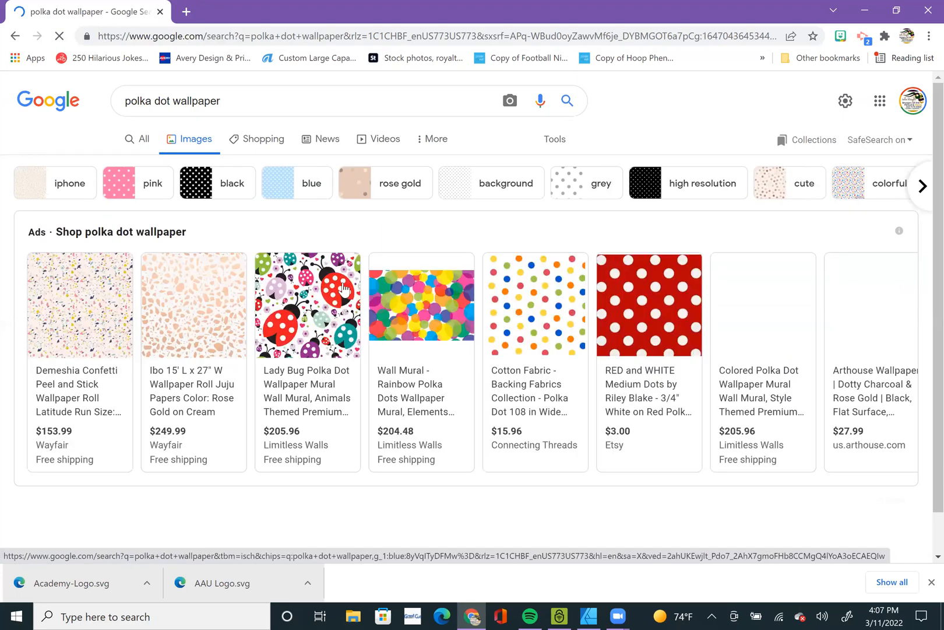
{"action": "scroll", "coordinate": [373, 329], "scroll_direction": "down", "scroll_amount": 5}
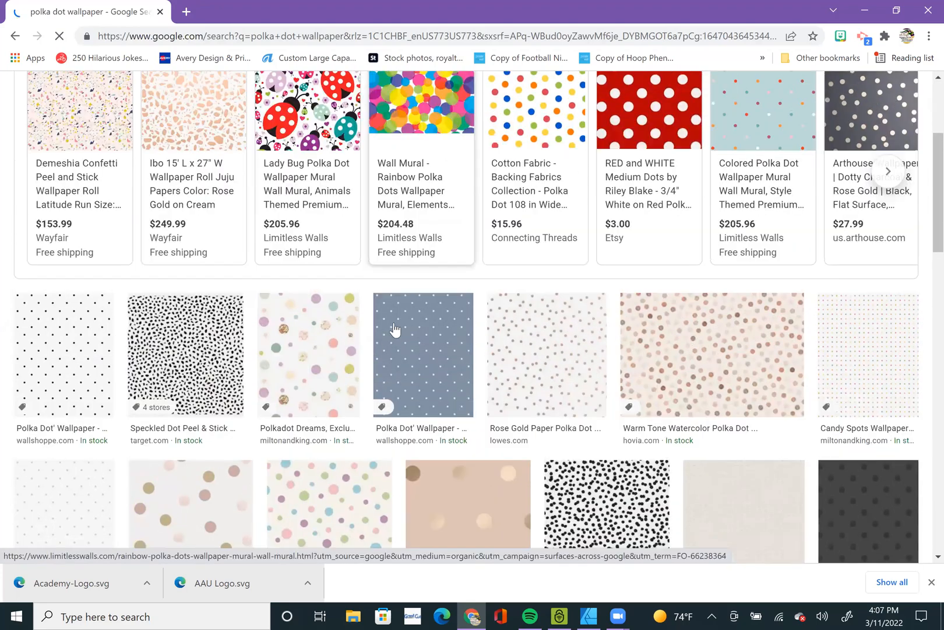
{"action": "scroll", "coordinate": [379, 328], "scroll_direction": "down", "scroll_amount": 7}
{"action": "scroll", "coordinate": [397, 324], "scroll_direction": "down", "scroll_amount": 5}
{"action": "scroll", "coordinate": [375, 285], "scroll_direction": "up", "scroll_amount": 17}
Search images for "cutewallpaper" and open the WallpaperSafari result with pink neon hearts on black.
{"action": "left_click_drag", "start_coordinate": [175, 101], "coordinate": [23, 117]}
{"action": "type", "text": "cutewallpaper"}
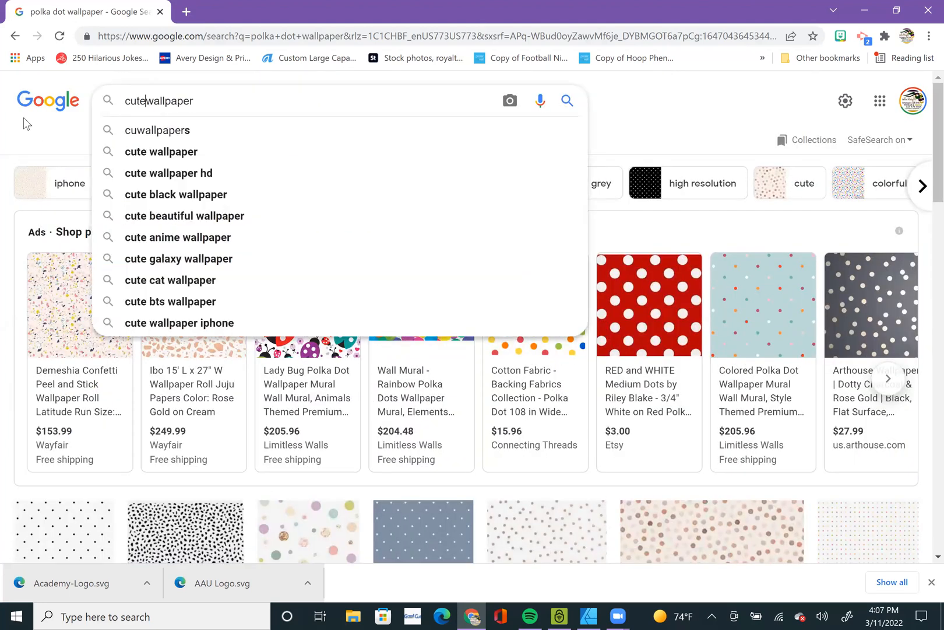
{"action": "key", "text": "Return"}
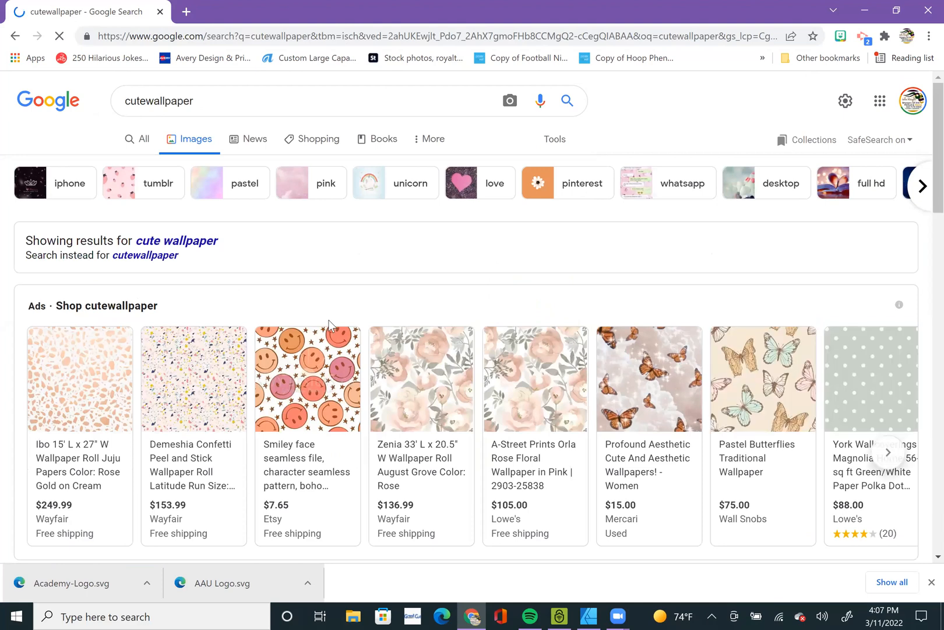
{"action": "scroll", "coordinate": [331, 328], "scroll_direction": "down", "scroll_amount": 10}
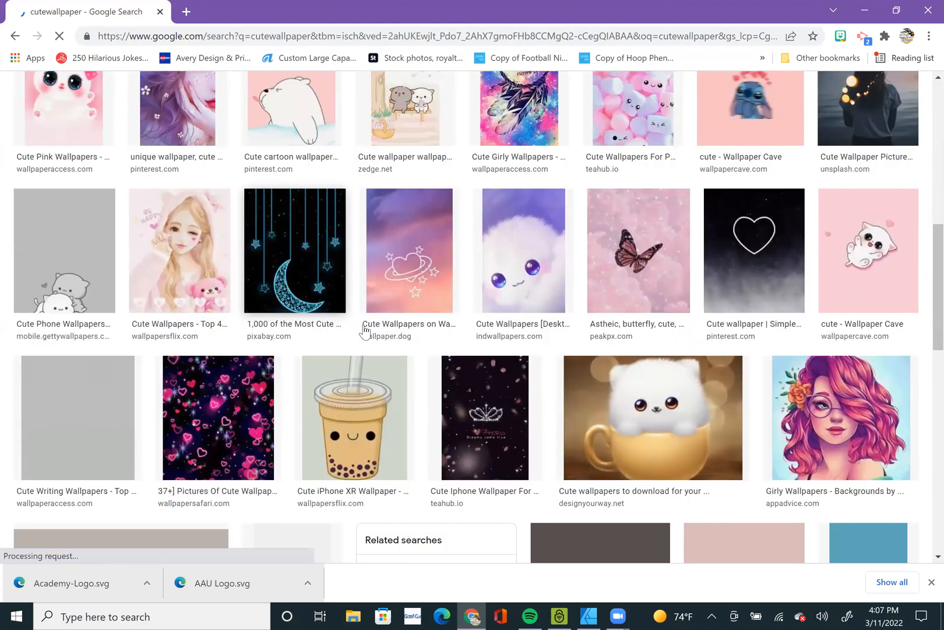
{"action": "scroll", "coordinate": [346, 297], "scroll_direction": "down", "scroll_amount": 3}
{"action": "scroll", "coordinate": [287, 256], "scroll_direction": "down", "scroll_amount": 1}
{"action": "left_click", "coordinate": [250, 228]}
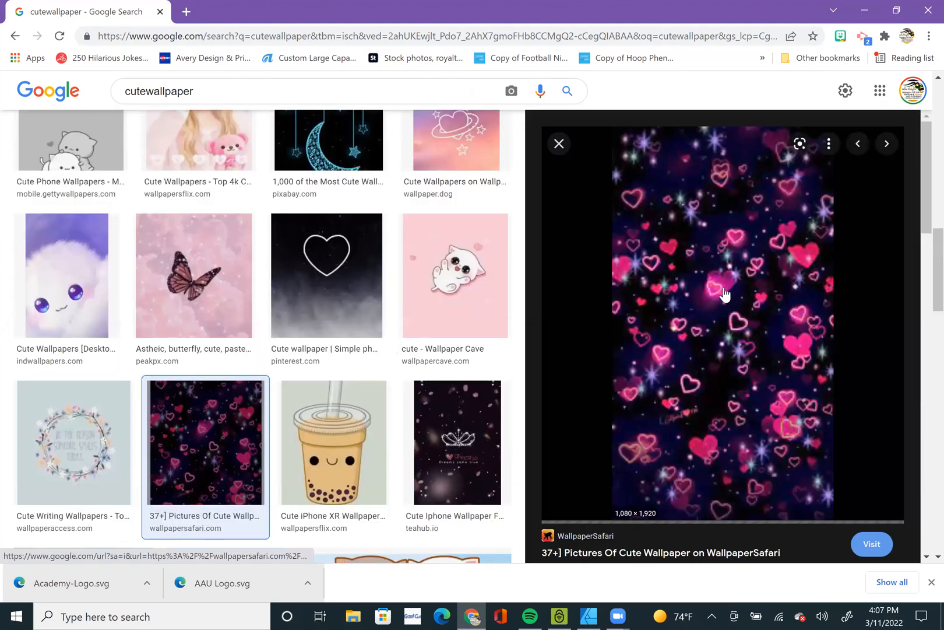
Save the neon hearts image to the Pictures folder as "heart wallpaper".
{"action": "right_click", "coordinate": [726, 285]}
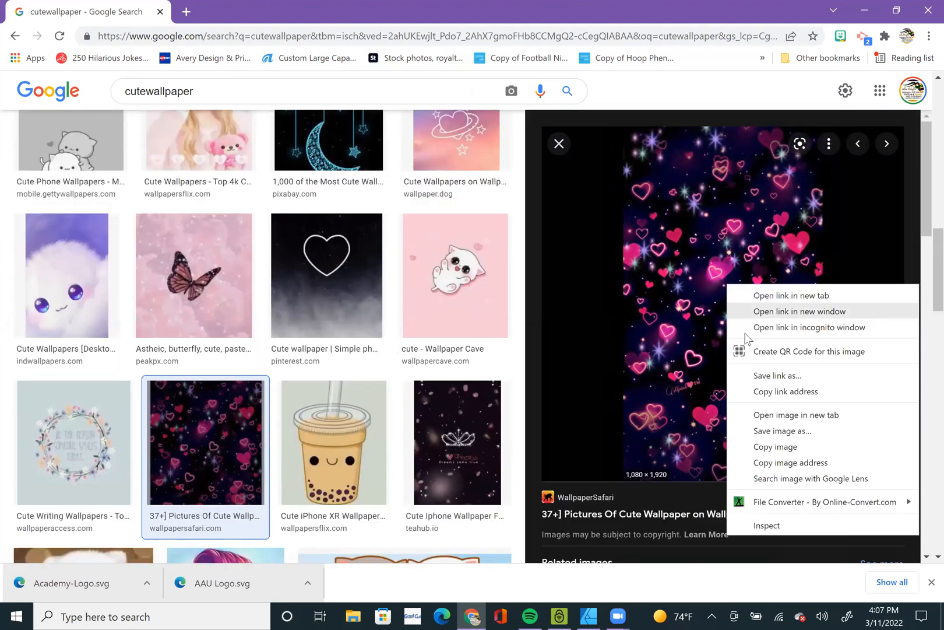
{"action": "left_click", "coordinate": [781, 431]}
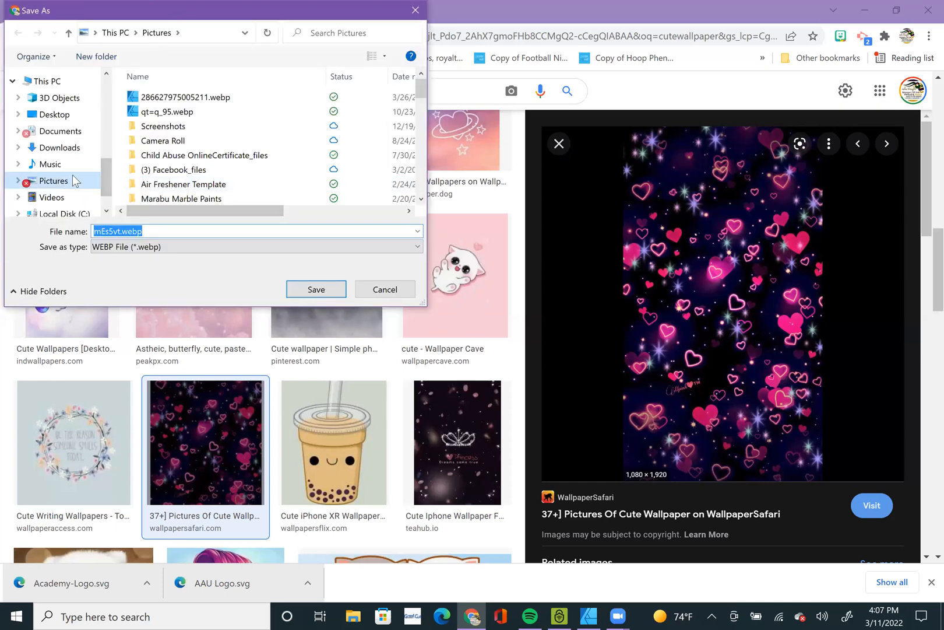
{"action": "type", "text": "heart wallpaper"}
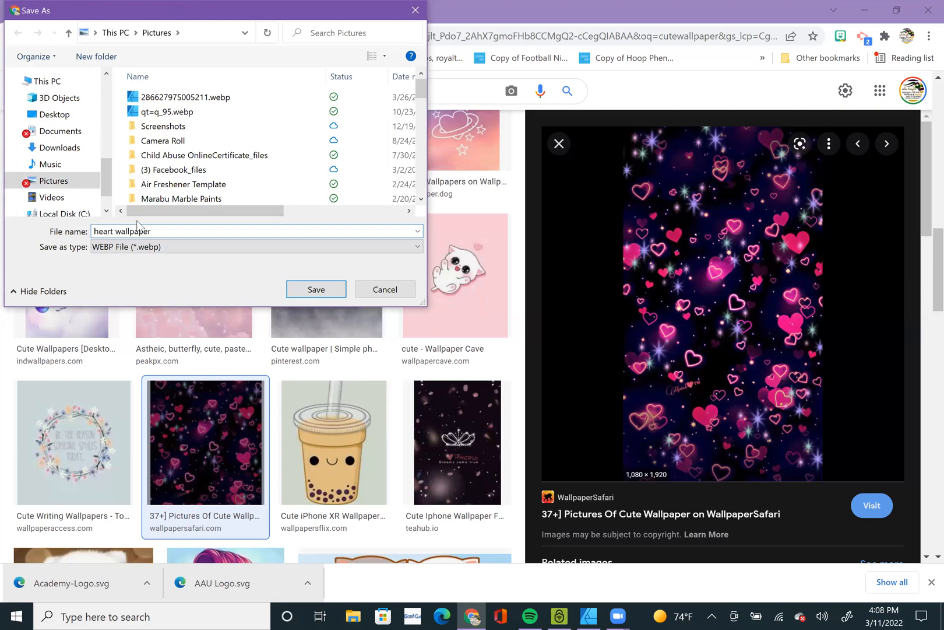
{"action": "key", "text": "Return"}
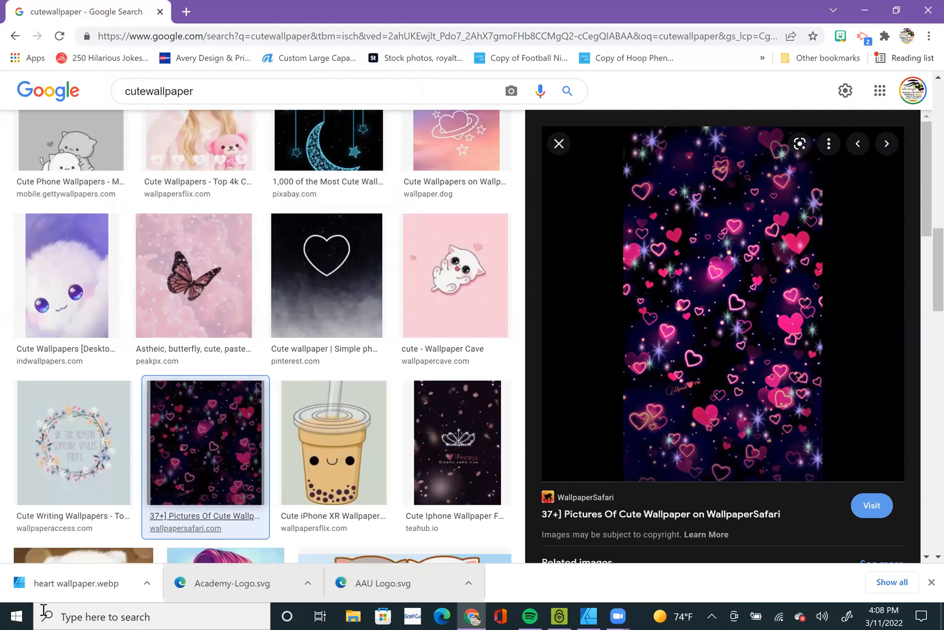
{"action": "scroll", "coordinate": [366, 305], "scroll_direction": "up", "scroll_amount": 10}
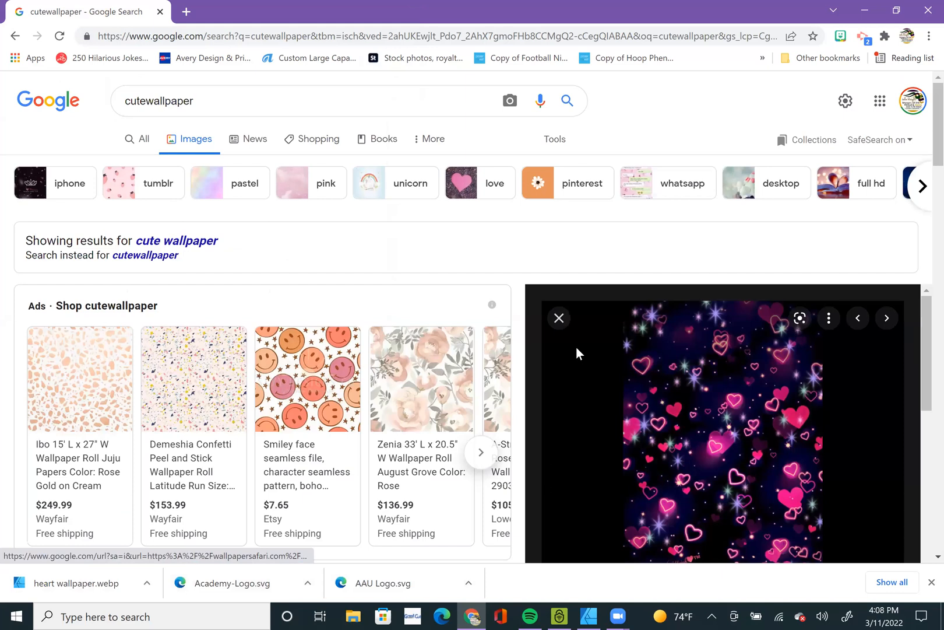
{"action": "left_click", "coordinate": [653, 478]}
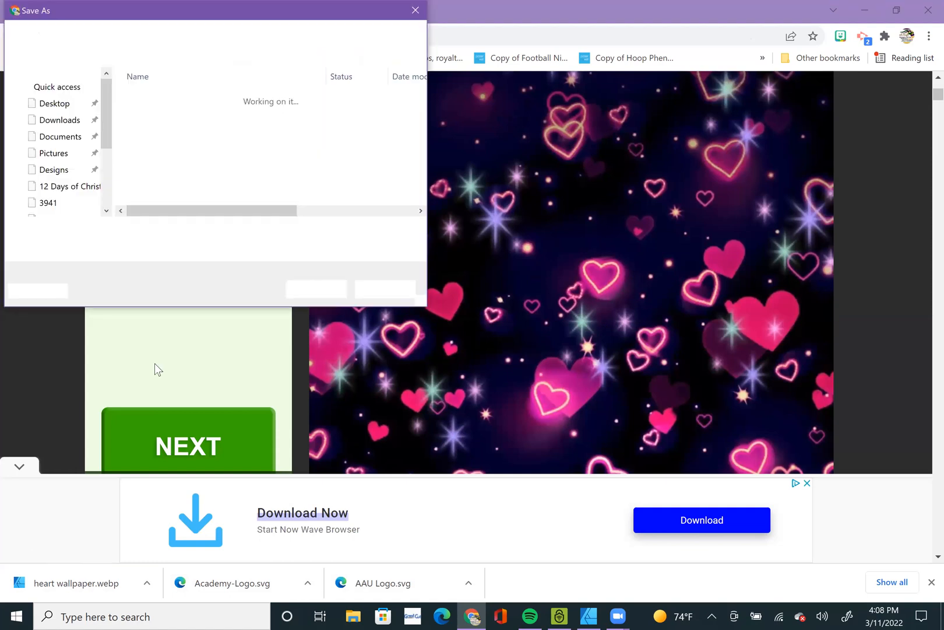
{"action": "left_click", "coordinate": [392, 292]}
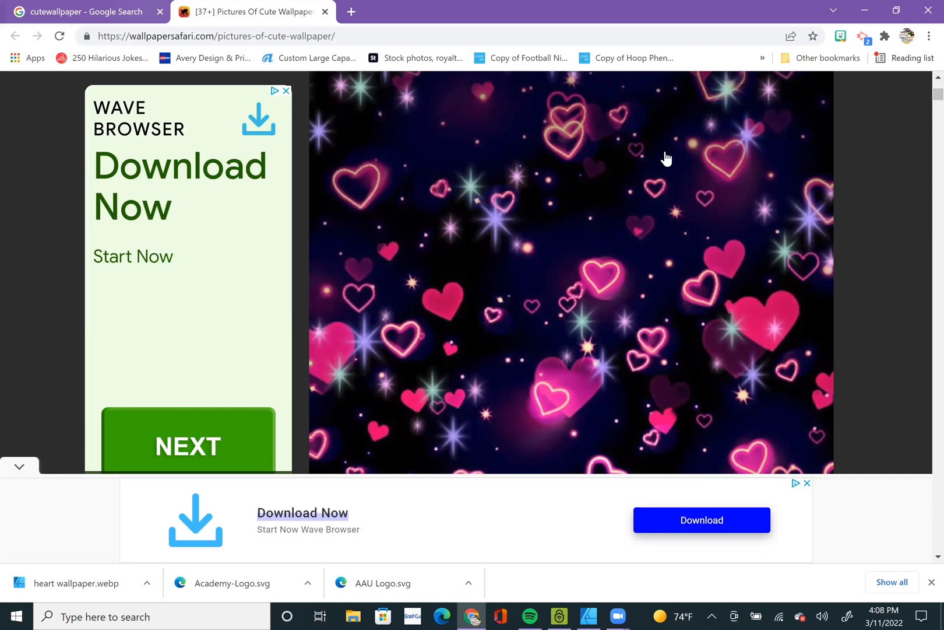
{"action": "key", "text": "ctrl+w"}
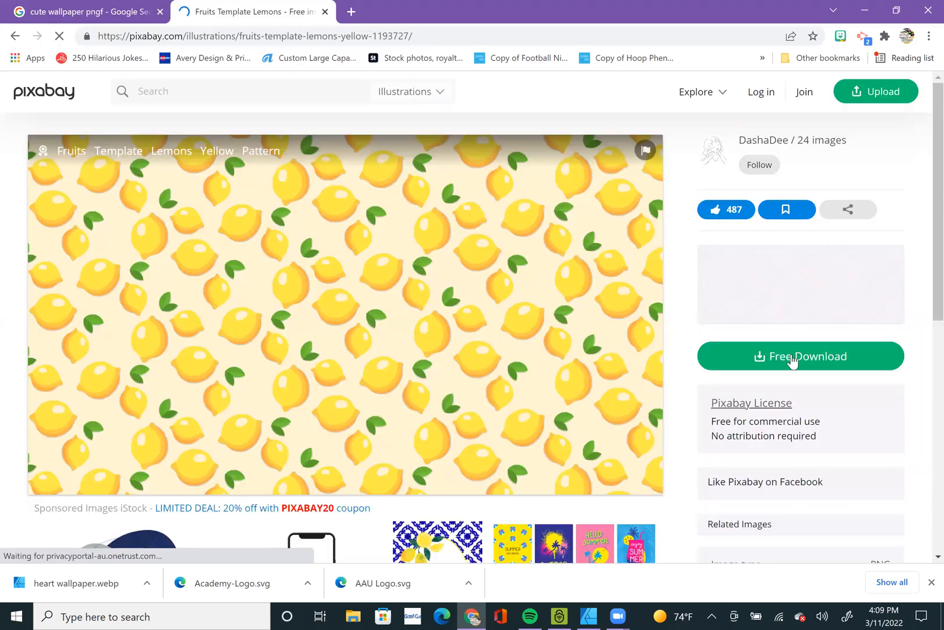
Download the lemon pattern from Pixabay as a 1920×1087 PNG, completing the captcha check.
{"action": "left_click", "coordinate": [793, 358]}
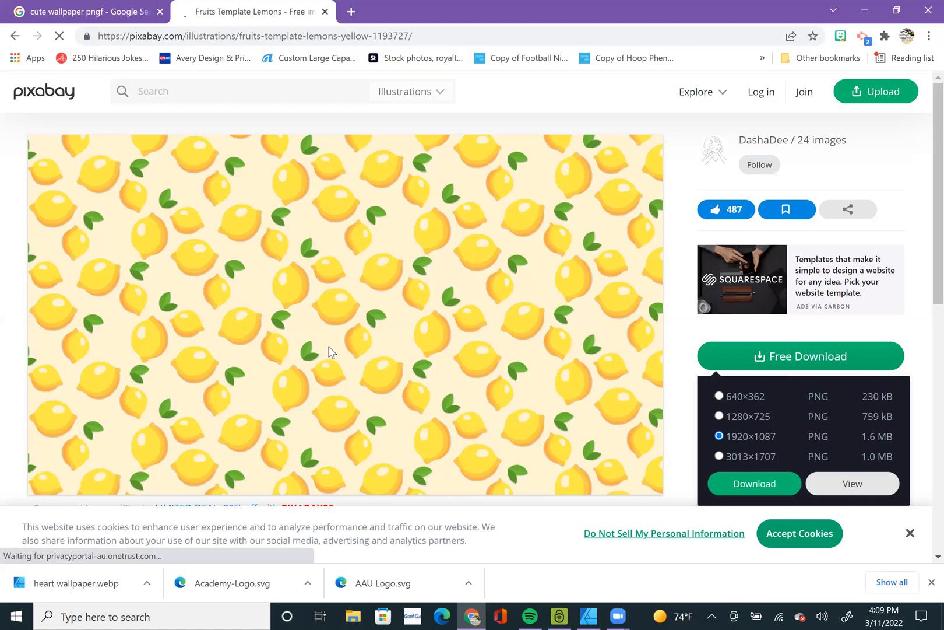
{"action": "left_click", "coordinate": [787, 361]}
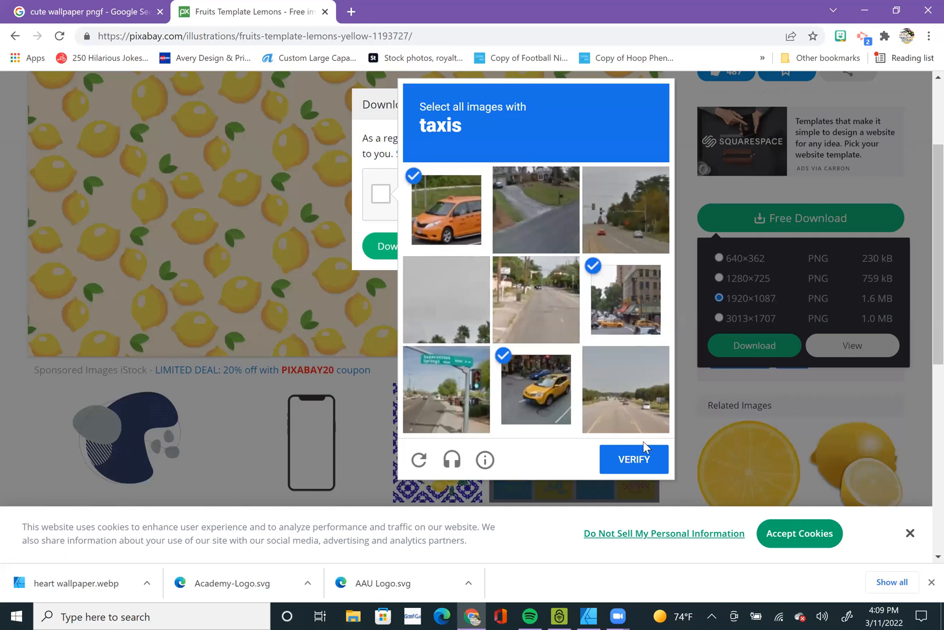
{"action": "left_click", "coordinate": [648, 457]}
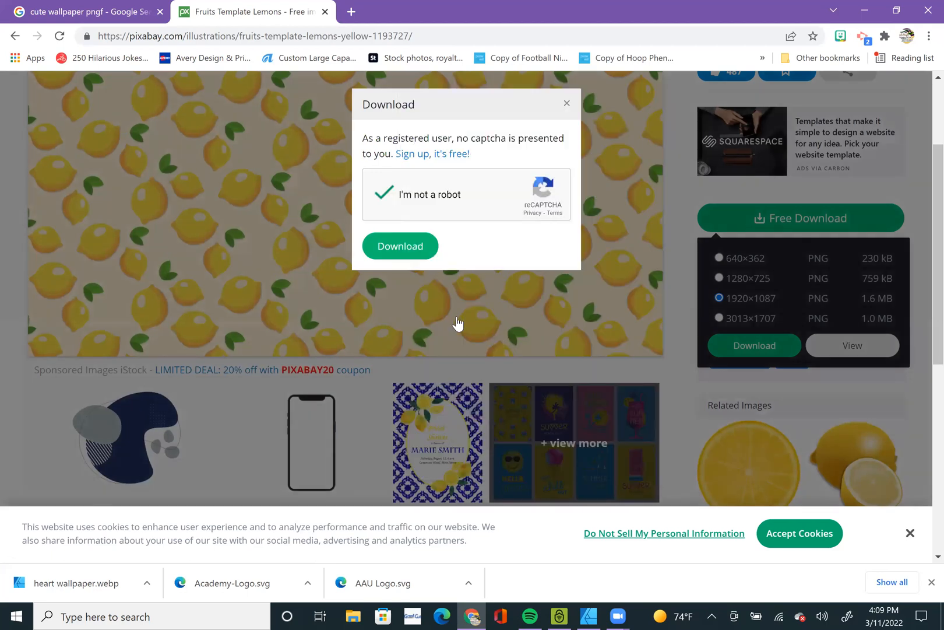
{"action": "left_click", "coordinate": [401, 250]}
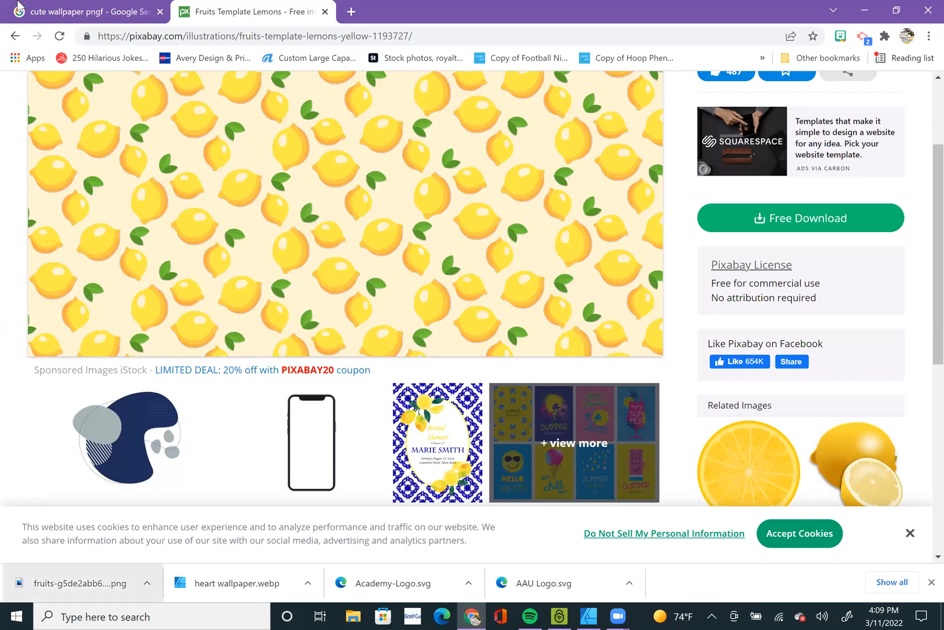
Switch to Affinity Designer, clear the bow's pixel selection and enter the Pixel persona.
{"action": "left_click", "coordinate": [589, 616]}
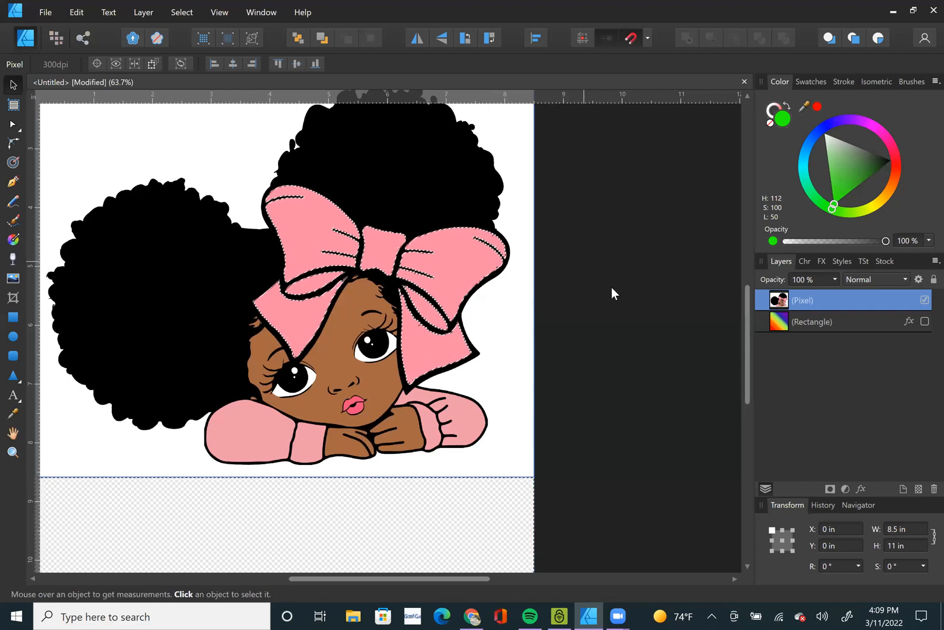
{"action": "key", "text": "ctrl+d"}
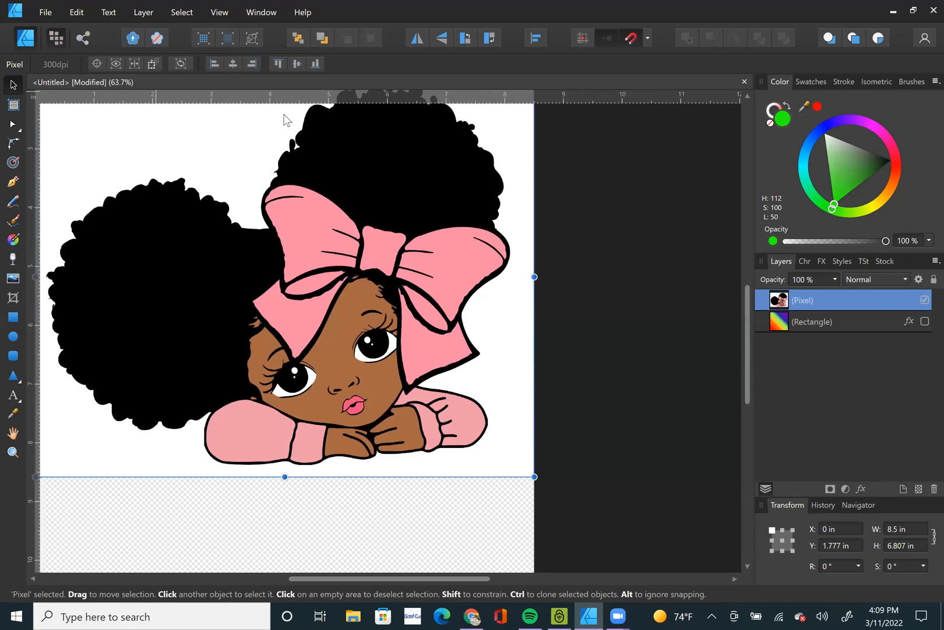
{"action": "key", "text": "ctrl+2"}
{"action": "key", "text": "ctrl+0"}
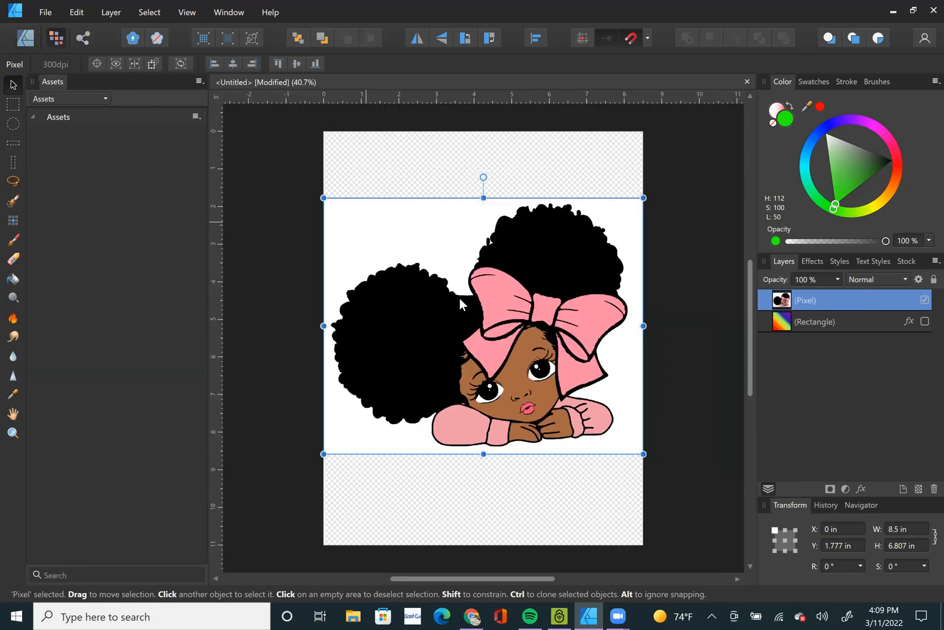
Select the bow's pink with Select Sampled Color at 7 % tolerance and return to the Designer persona.
{"action": "left_click", "coordinate": [153, 12]}
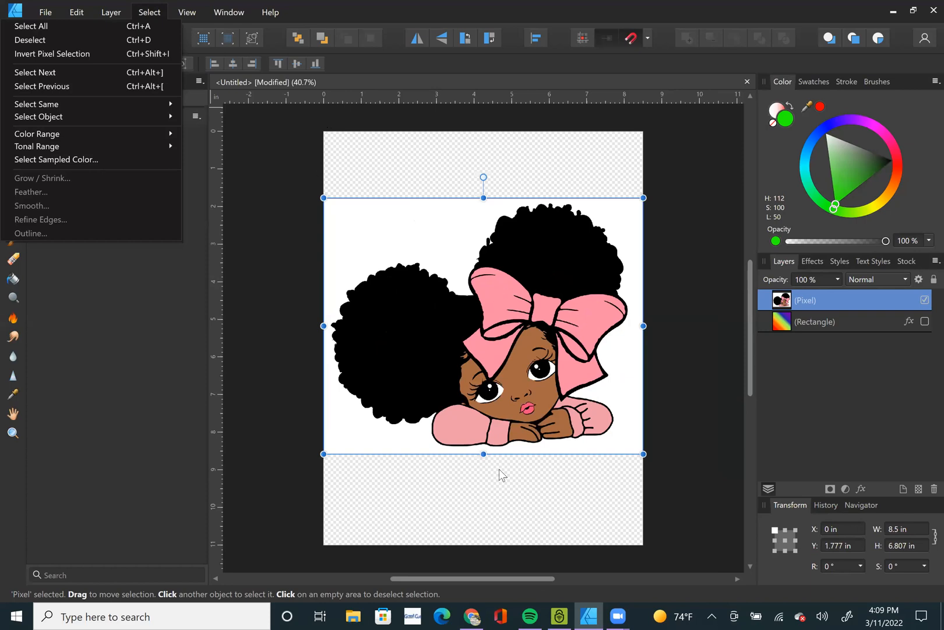
{"action": "left_click", "coordinate": [484, 506]}
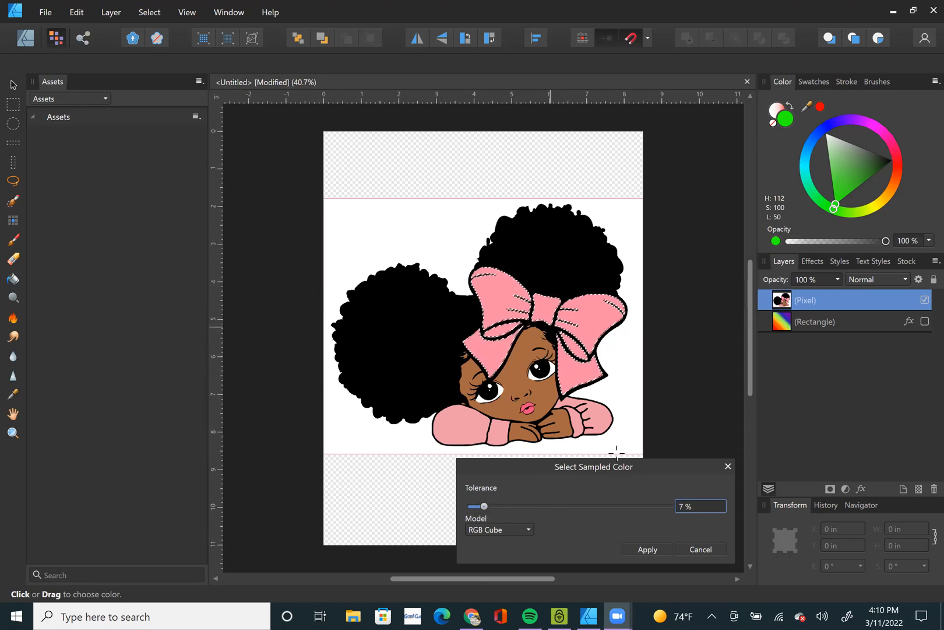
{"action": "key", "text": "v"}
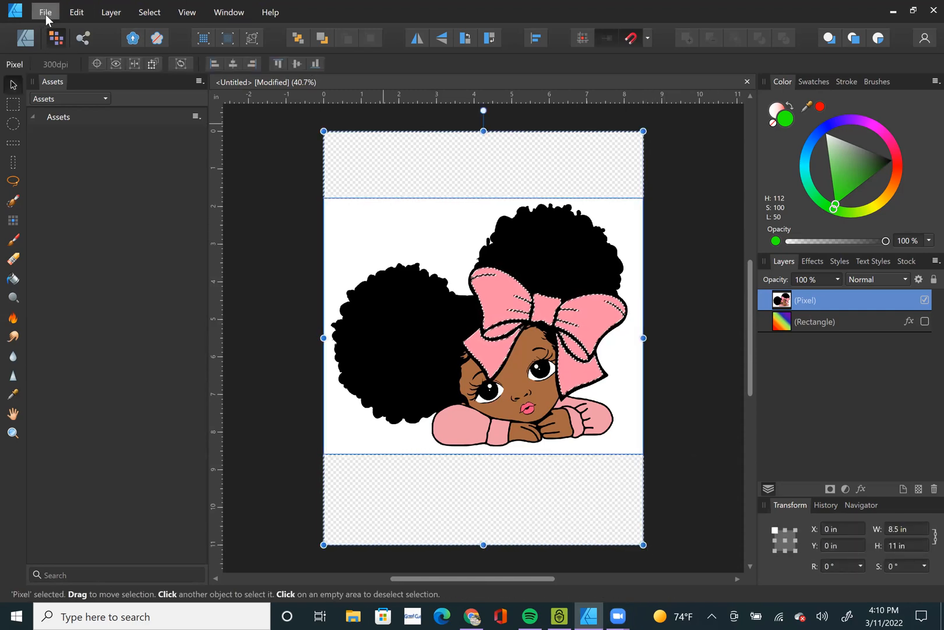
{"action": "left_click", "coordinate": [24, 39]}
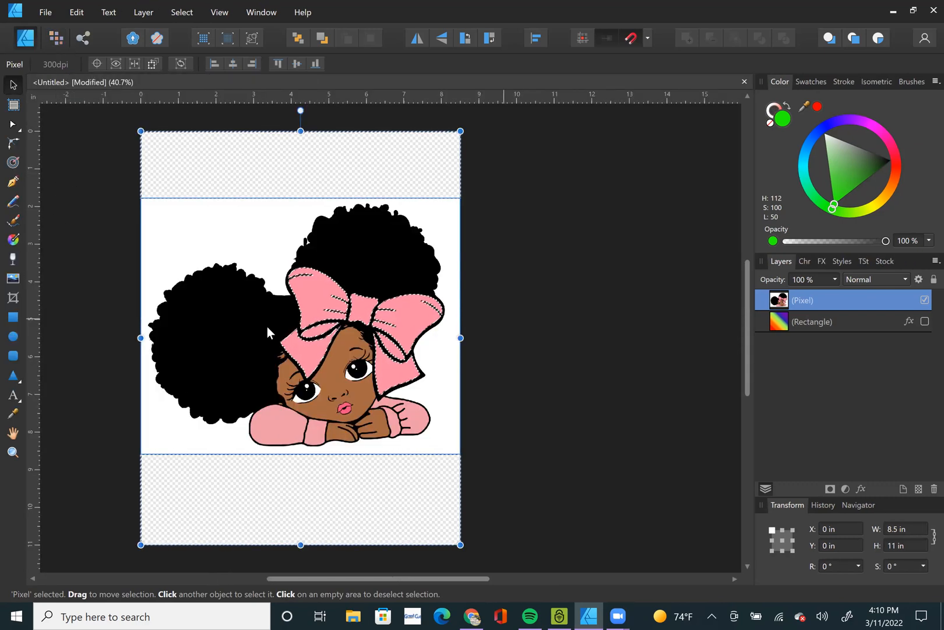
Apply a Bitmap fill to the selected pixels with the Fill Tool, using the lemon pattern PNG from Downloads.
{"action": "left_click", "coordinate": [12, 239]}
{"action": "left_click", "coordinate": [148, 66]}
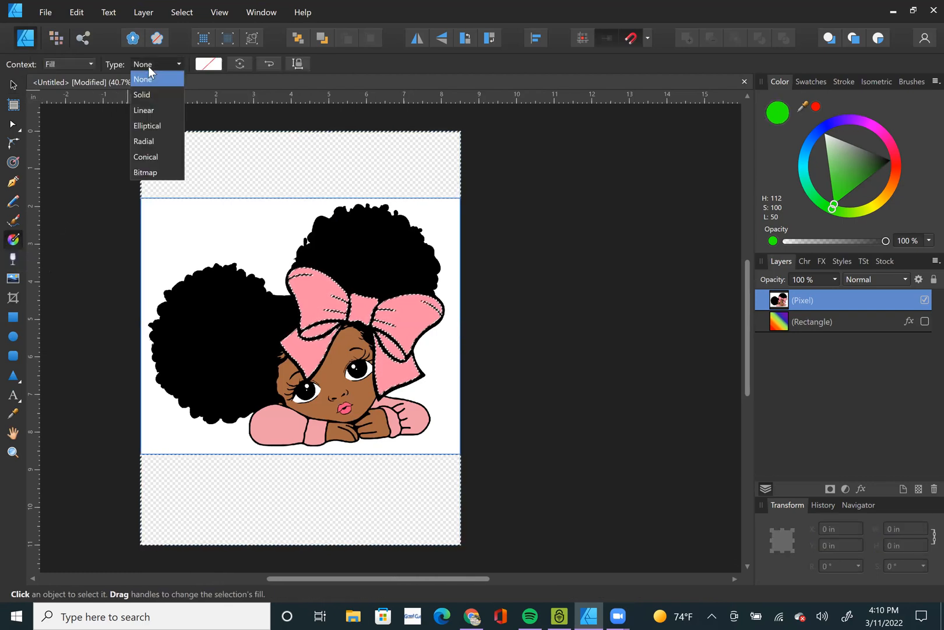
{"action": "left_click", "coordinate": [159, 183]}
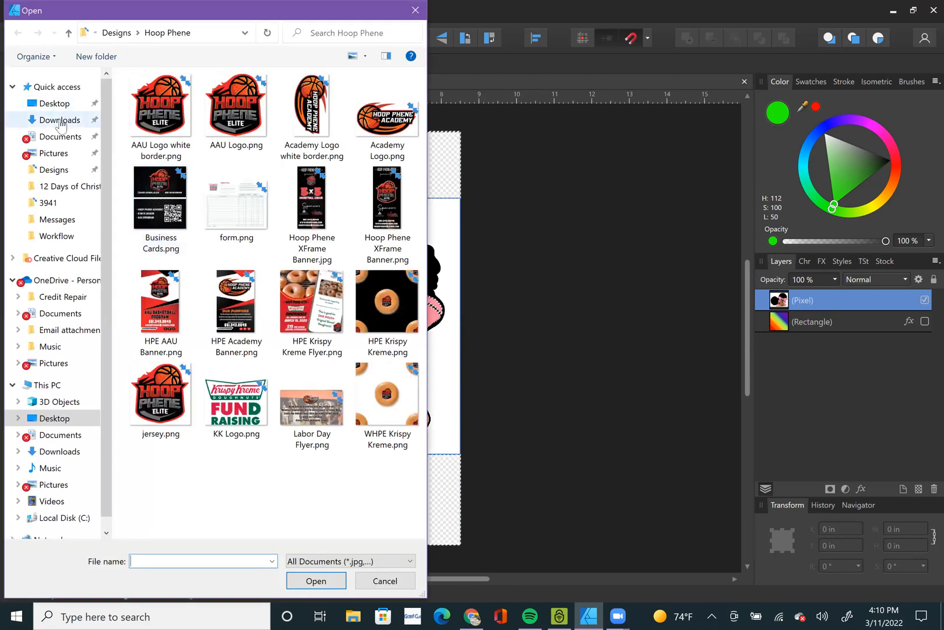
{"action": "left_click", "coordinate": [67, 120]}
{"action": "double_click", "coordinate": [227, 115]}
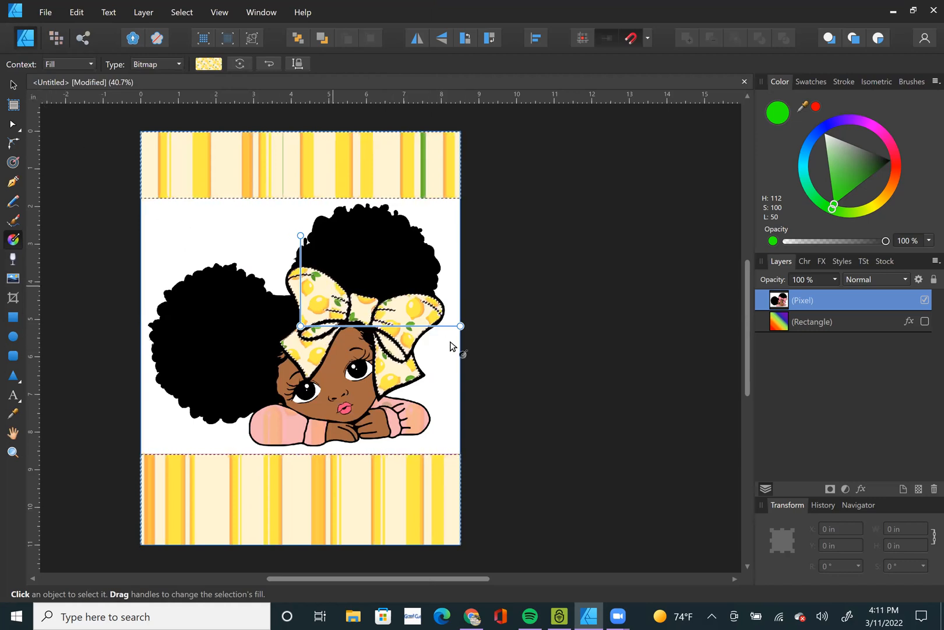
Rescale the lemon bitmap fill, reset its shear and proportions, and move its origin toward the centre of the bow.
{"action": "mouse_move", "coordinate": [452, 325]}
{"action": "left_mouse_down"}
{"action": "mouse_move", "coordinate": [403, 325]}
{"action": "mouse_move", "coordinate": [467, 337]}
{"action": "left_mouse_up"}
{"action": "double_click", "coordinate": [305, 235]}
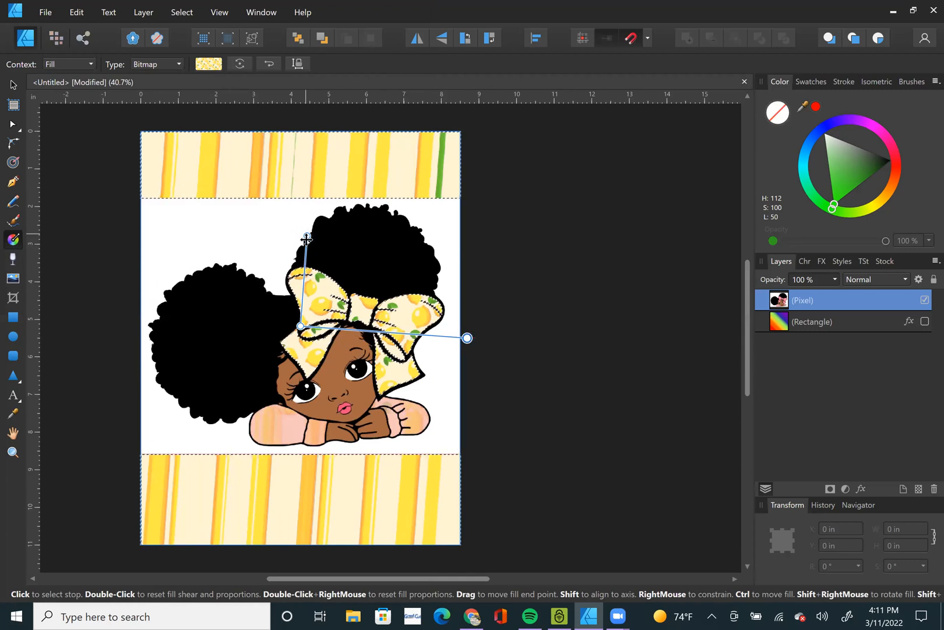
{"action": "mouse_move", "coordinate": [300, 249]}
{"action": "left_mouse_down"}
{"action": "mouse_move", "coordinate": [299, 268]}
{"action": "mouse_move", "coordinate": [294, 261]}
{"action": "left_mouse_up"}
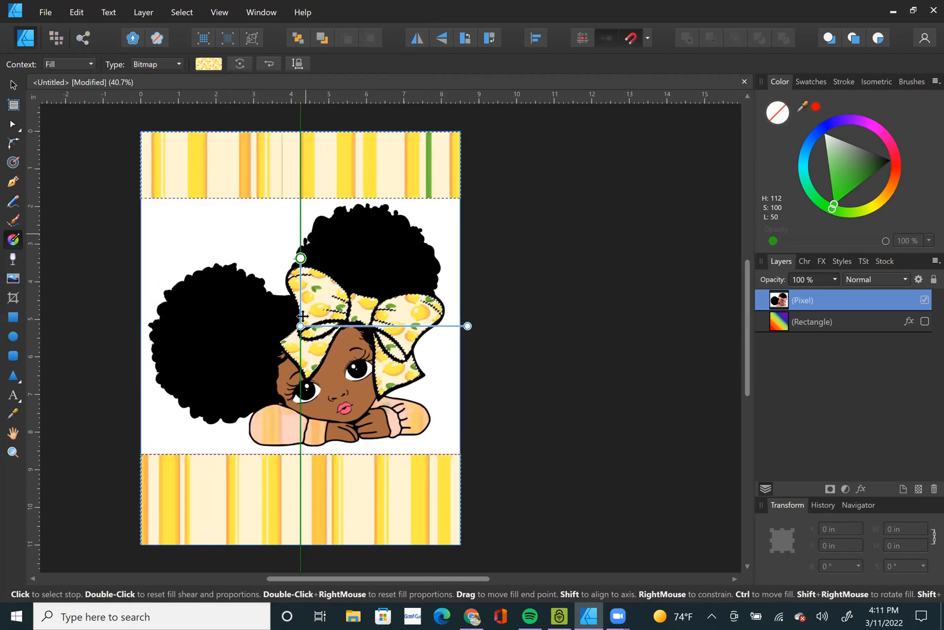
{"action": "left_click_drag", "start_coordinate": [302, 326], "coordinate": [352, 327]}
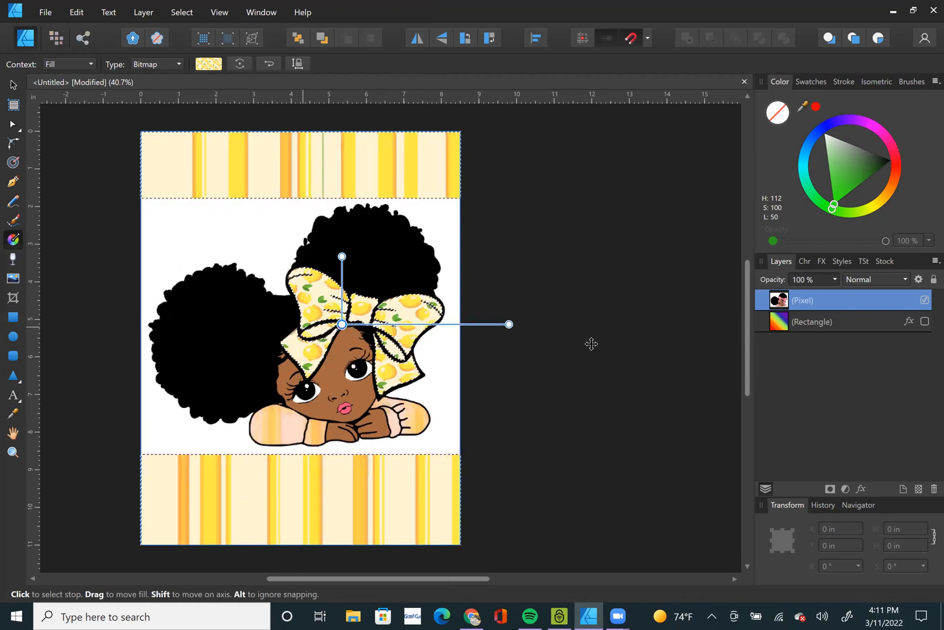
Clear the pixel selection around the bow and select the girl's pixel layer with the Move Tool.
{"action": "left_click", "coordinate": [563, 387]}
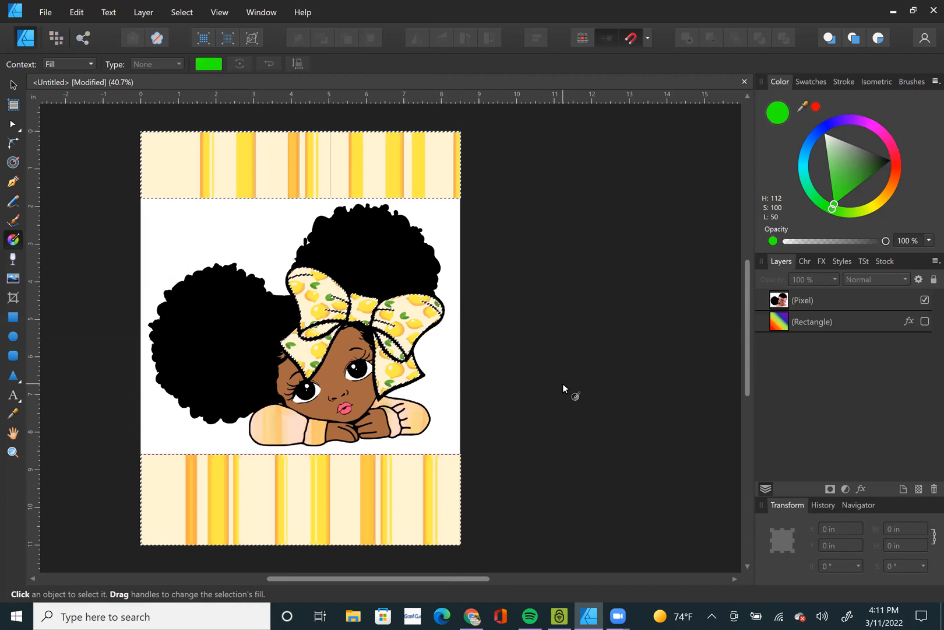
{"action": "key", "text": "ctrl+d"}
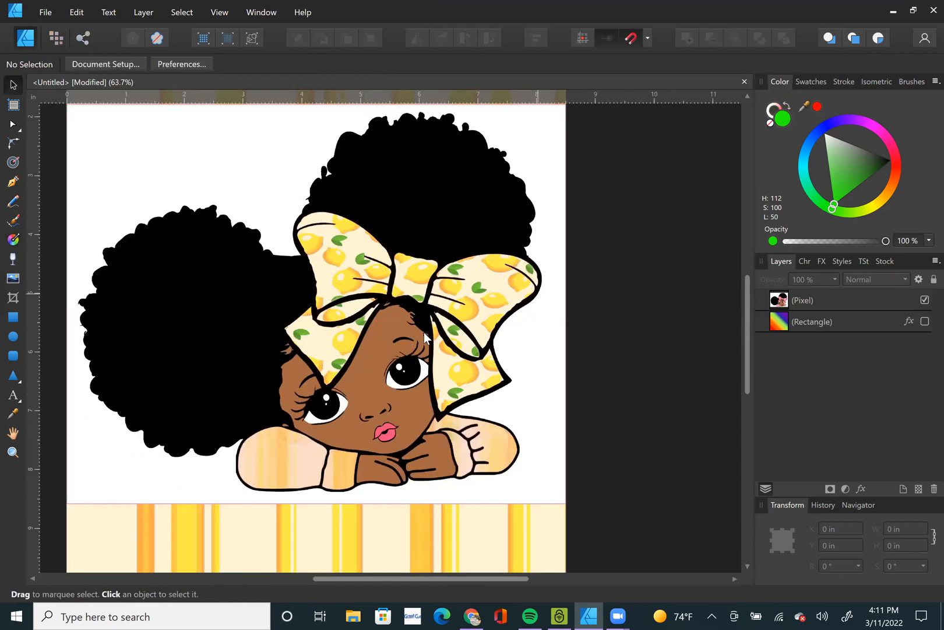
{"action": "left_click", "coordinate": [319, 454]}
{"action": "scroll", "coordinate": [318, 454], "scroll_direction": "down", "scroll_amount": 3}
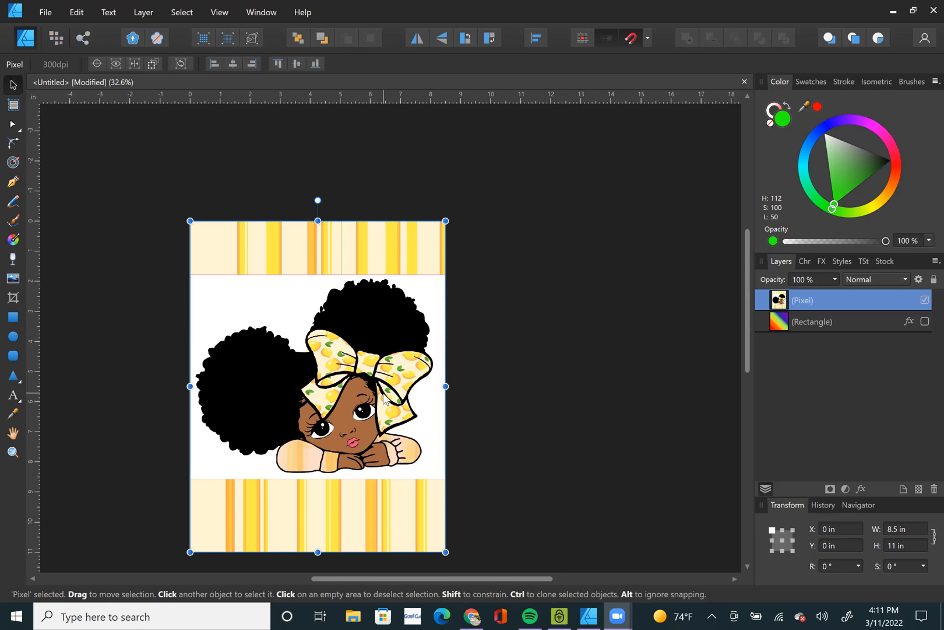
{"action": "left_click", "coordinate": [321, 413]}
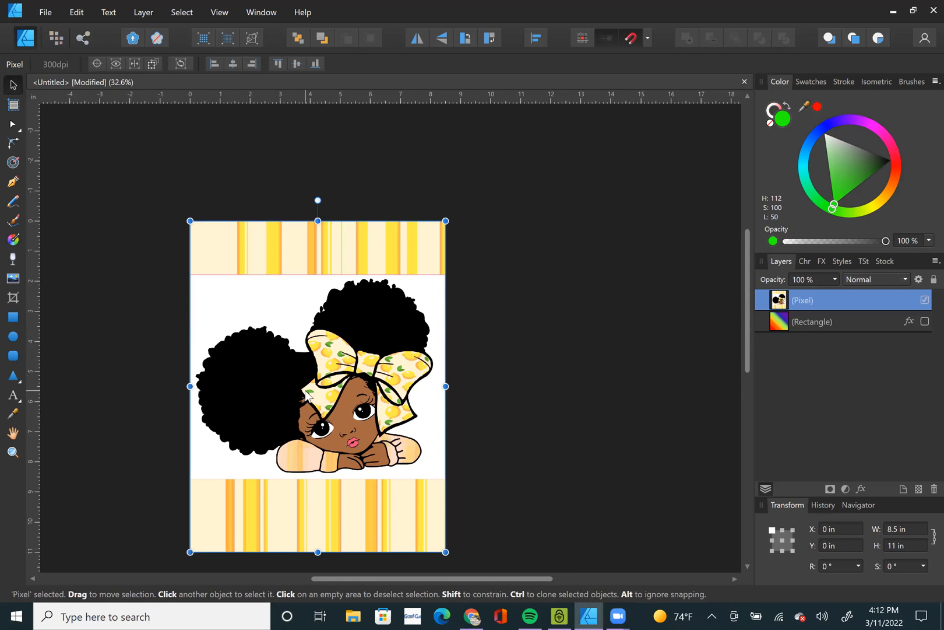
Undo the lemon bitmap fill and its adjustments until the bow is pink again, and deselect everything.
{"action": "key", "text": "ctrl+z"}
{"action": "key", "text": "ctrl+z"}
{"action": "key", "text": "ctrl+z"}
{"action": "key", "text": "ctrl+z"}
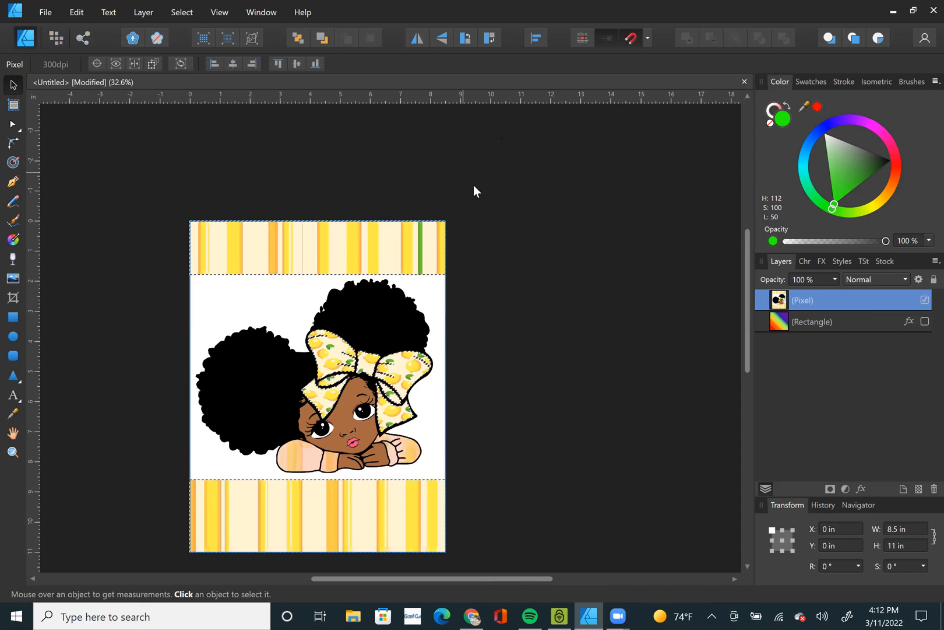
{"action": "key", "text": "ctrl+z"}
{"action": "key", "text": "ctrl+z"}
{"action": "key", "text": "ctrl+z"}
{"action": "key", "text": "ctrl+z"}
{"action": "key", "text": "ctrl+z"}
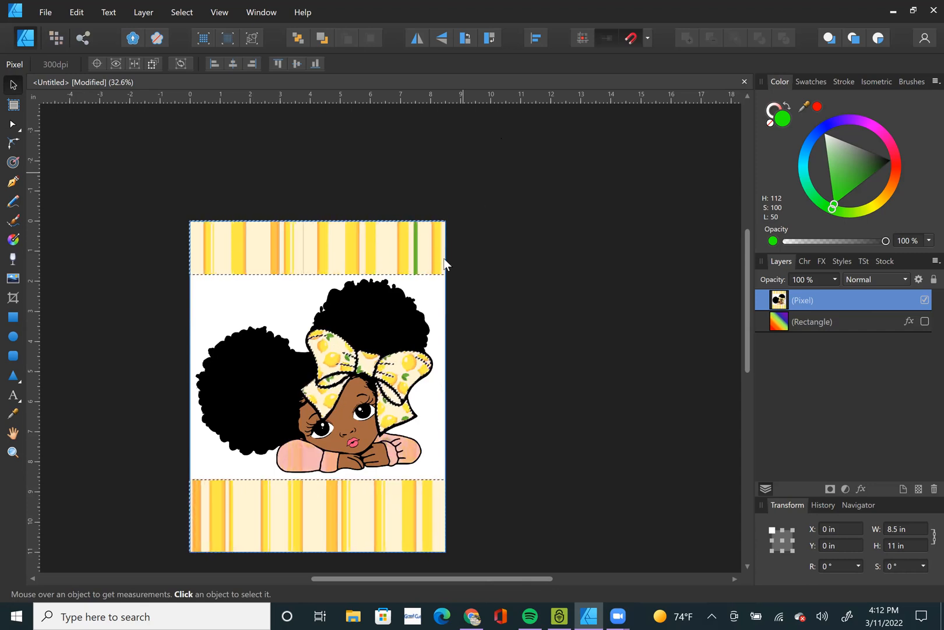
{"action": "left_click", "coordinate": [518, 439]}
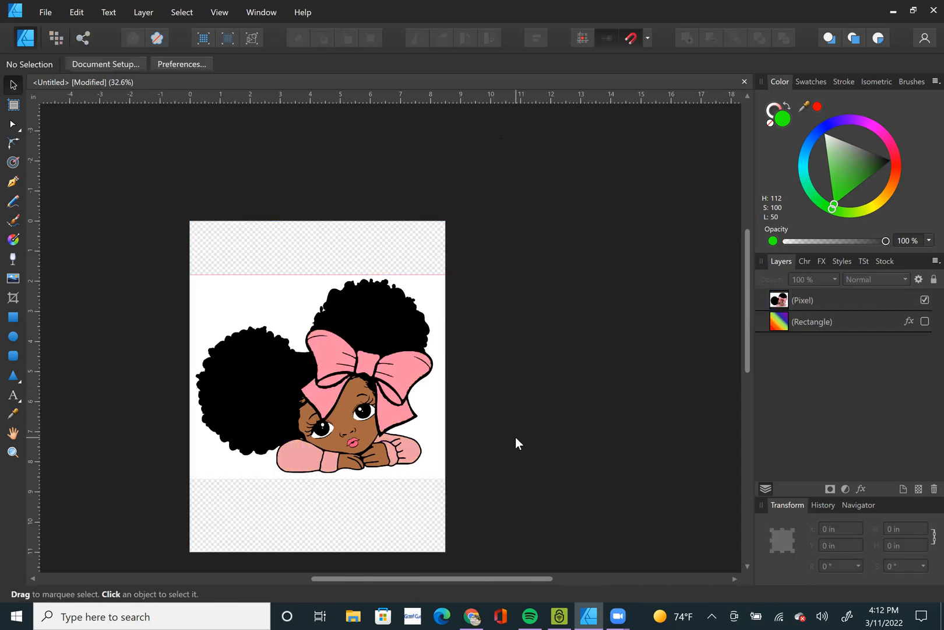
Delete the hidden rainbow-filled rectangle layer beneath the girl's pixel layer.
{"action": "scroll", "coordinate": [515, 437], "scroll_direction": "up", "scroll_amount": 1}
{"action": "left_click", "coordinate": [458, 375]}
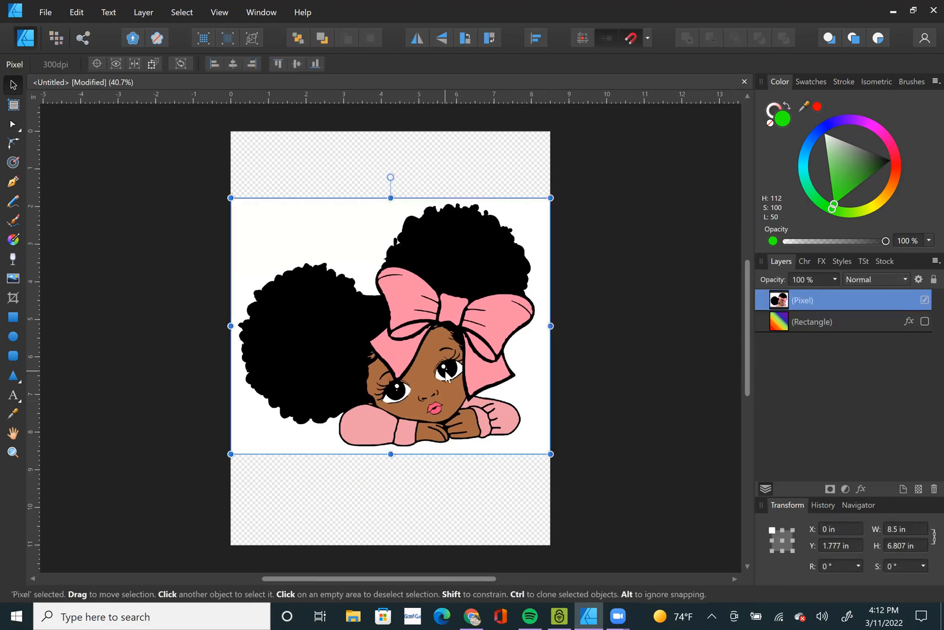
{"action": "left_click", "coordinate": [490, 496]}
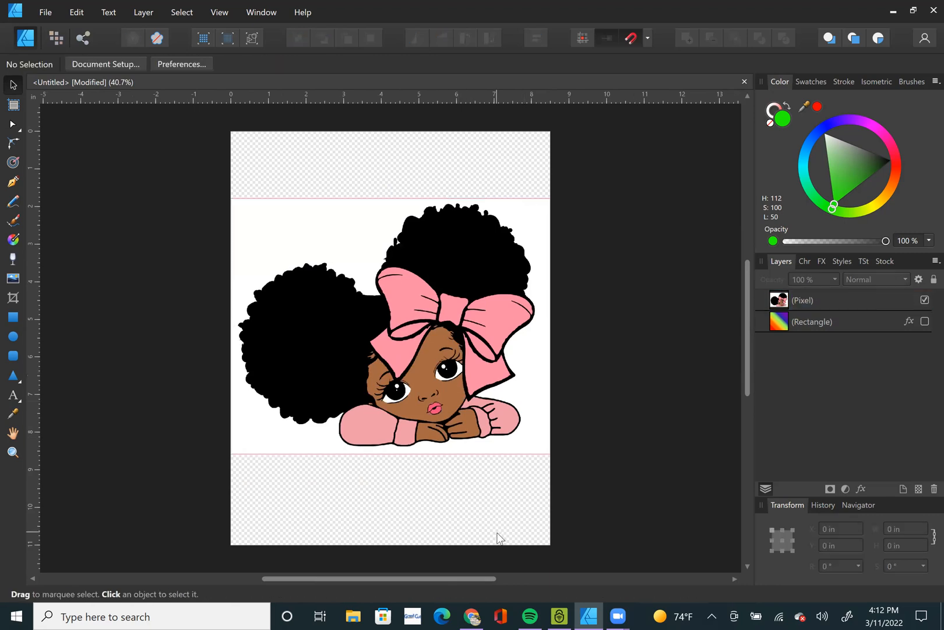
{"action": "left_click", "coordinate": [477, 326]}
{"action": "left_click", "coordinate": [822, 325]}
{"action": "key", "text": "Delete"}
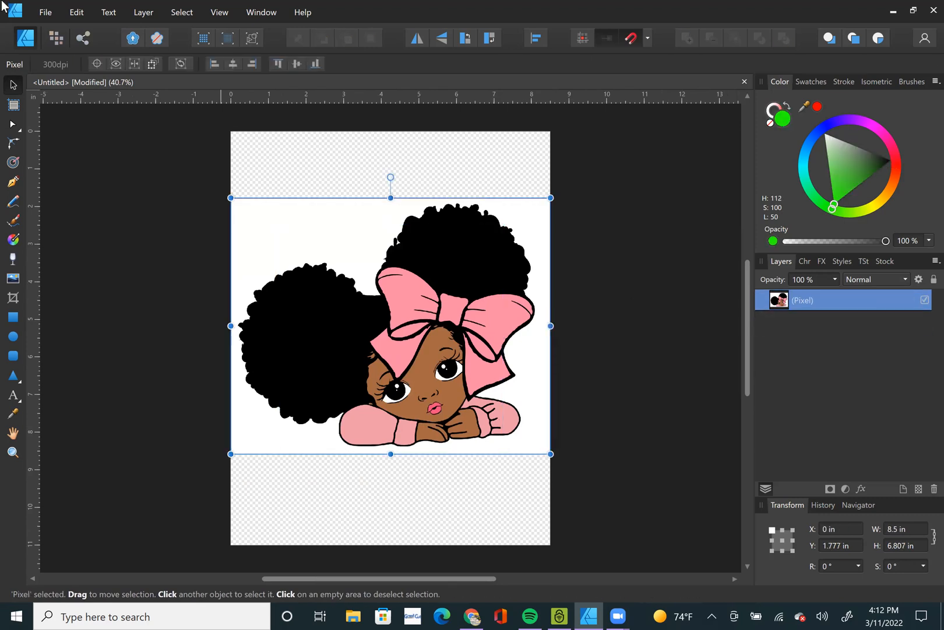
Switch the document to the Pixel persona.
{"action": "left_click", "coordinate": [184, 11]}
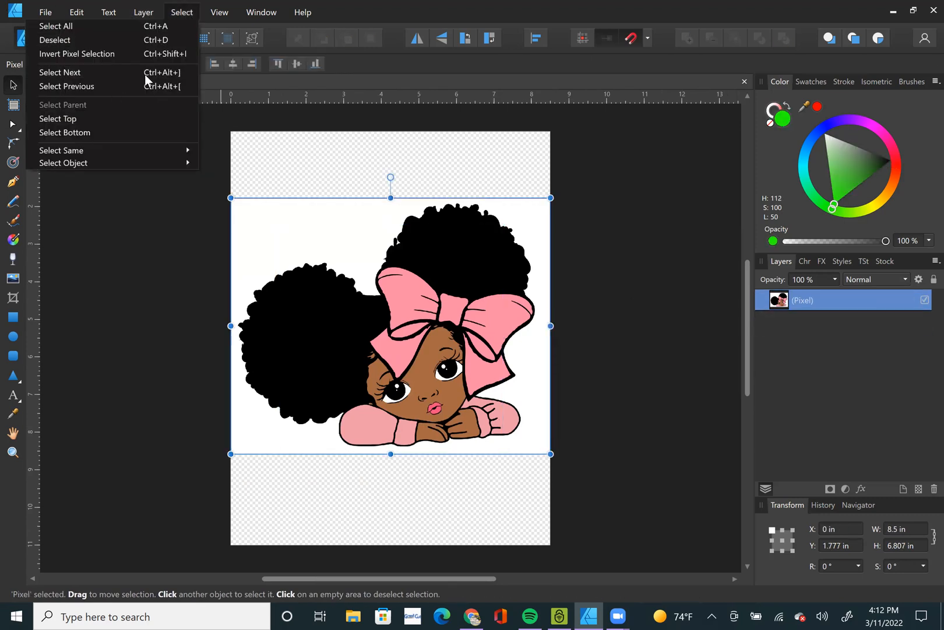
{"action": "left_click", "coordinate": [292, 181]}
{"action": "left_click", "coordinate": [53, 34]}
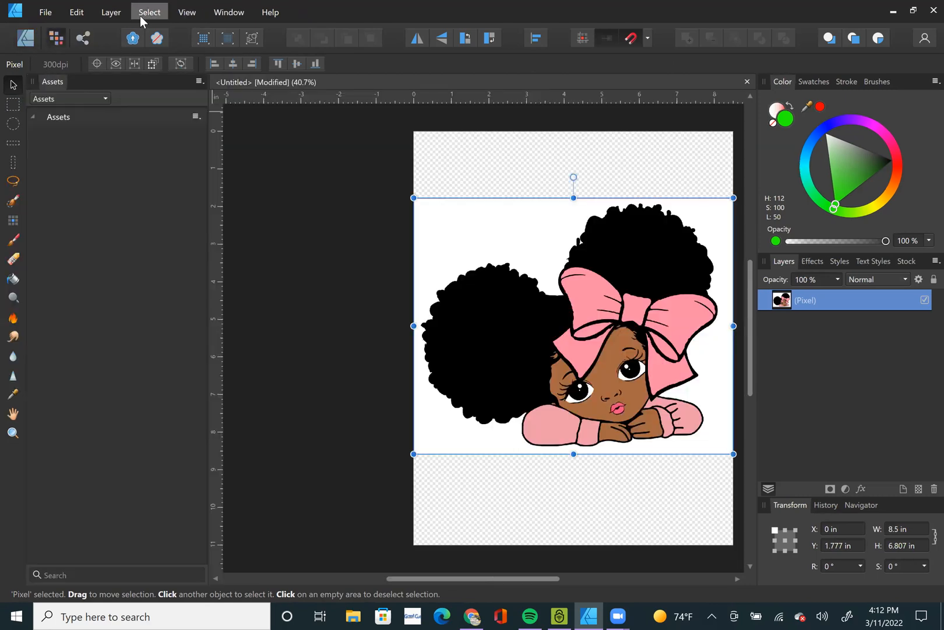
Select the bow's pink with Select Sampled Color at 1 % tolerance and clear the pixel selection again.
{"action": "left_click", "coordinate": [141, 14]}
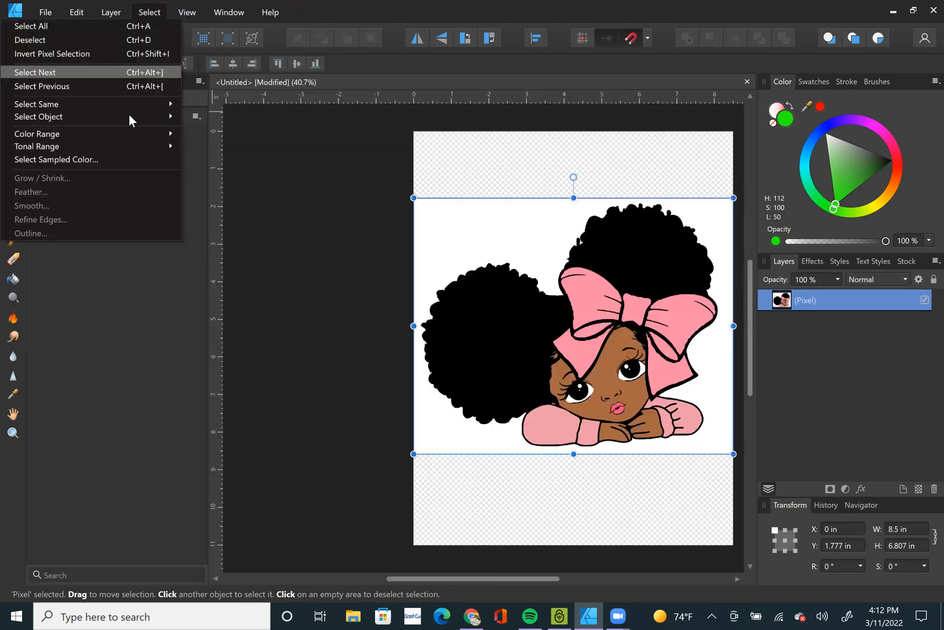
{"action": "left_click", "coordinate": [116, 159]}
{"action": "left_click", "coordinate": [598, 300]}
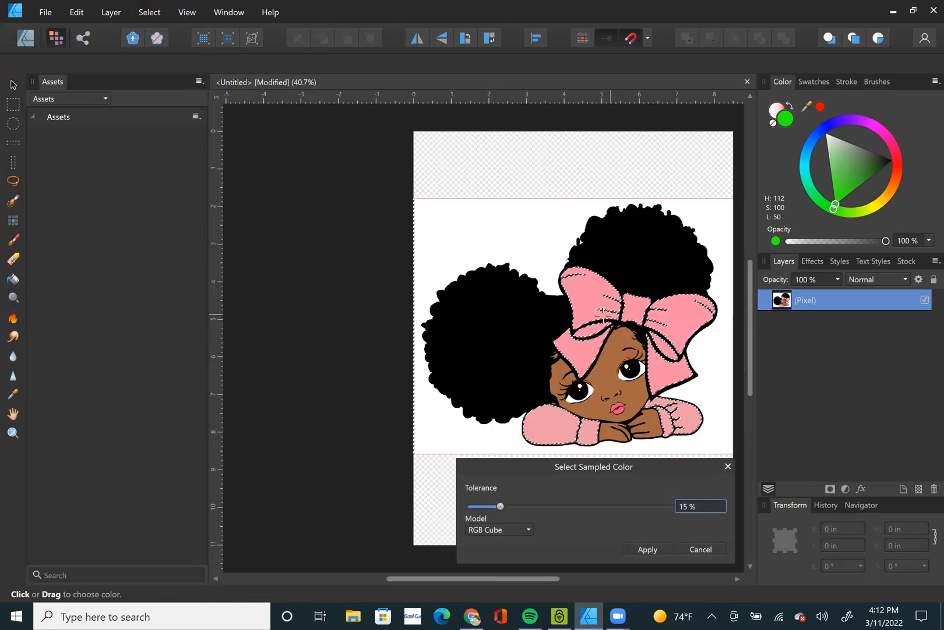
{"action": "left_click_drag", "start_coordinate": [500, 506], "coordinate": [473, 506]}
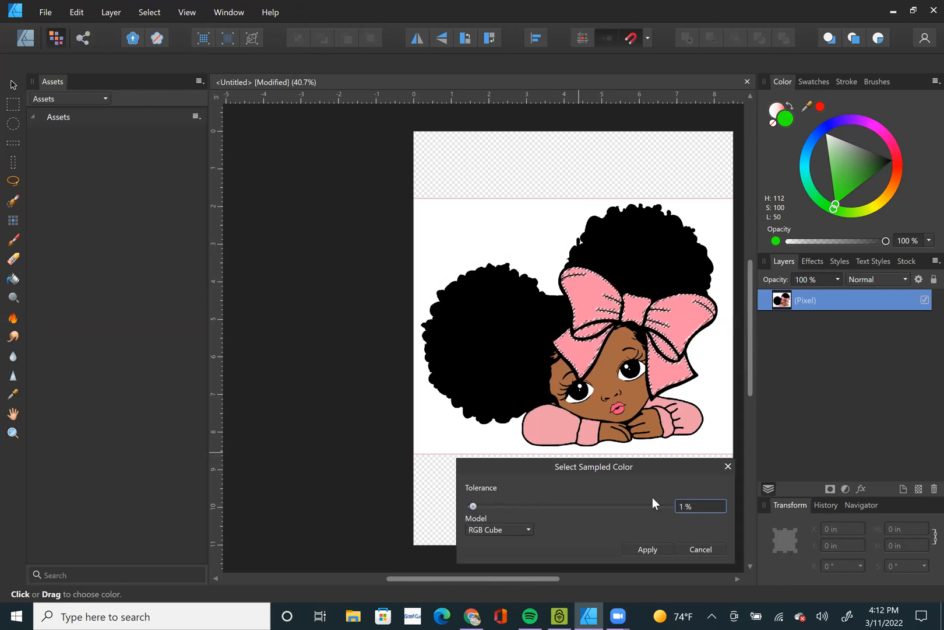
{"action": "key", "text": "Tab"}
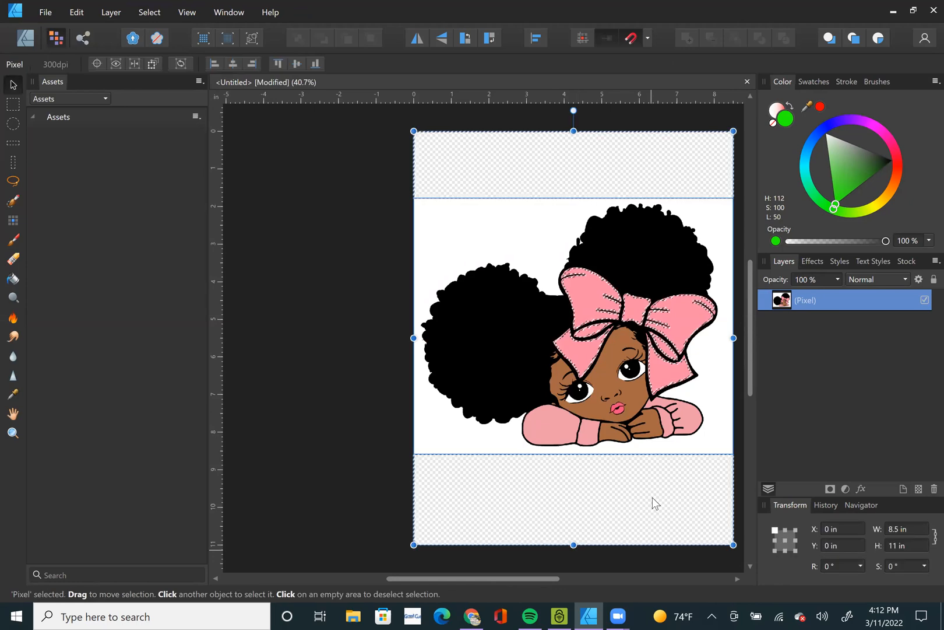
{"action": "left_click", "coordinate": [256, 483]}
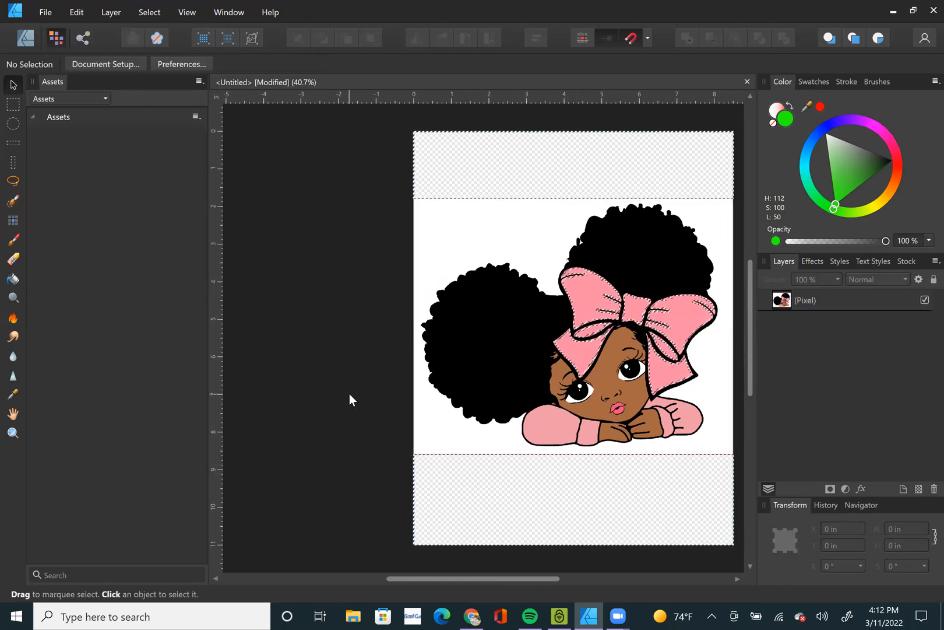
{"action": "key", "text": "ctrl+0"}
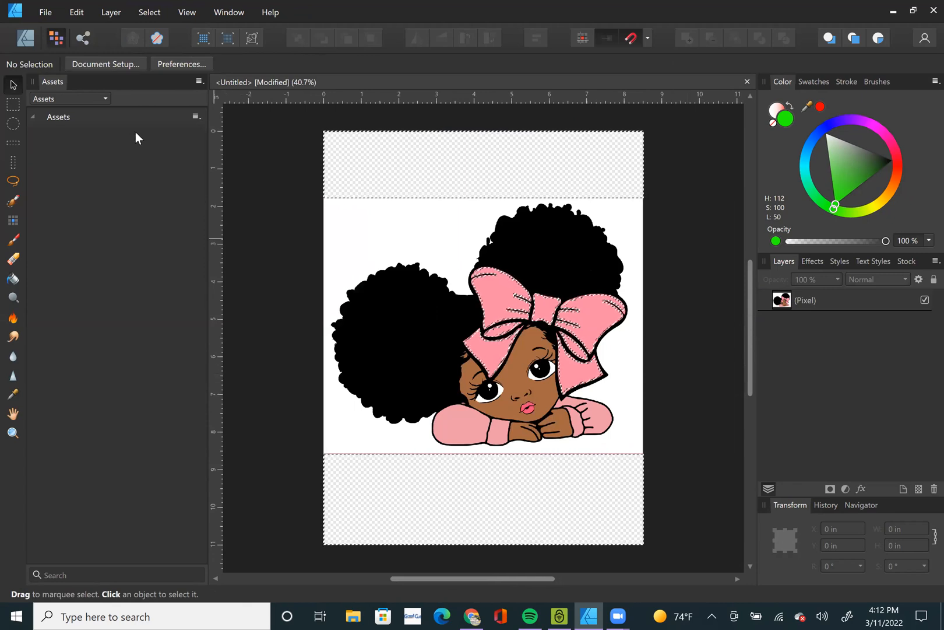
{"action": "left_click", "coordinate": [454, 157]}
{"action": "key", "text": "ctrl+d"}
{"action": "left_click", "coordinate": [676, 296]}
Paste the girl's pixel layer into remove.bg in Chrome and download the preview-size result with the background removed.
{"action": "left_click", "coordinate": [570, 337]}
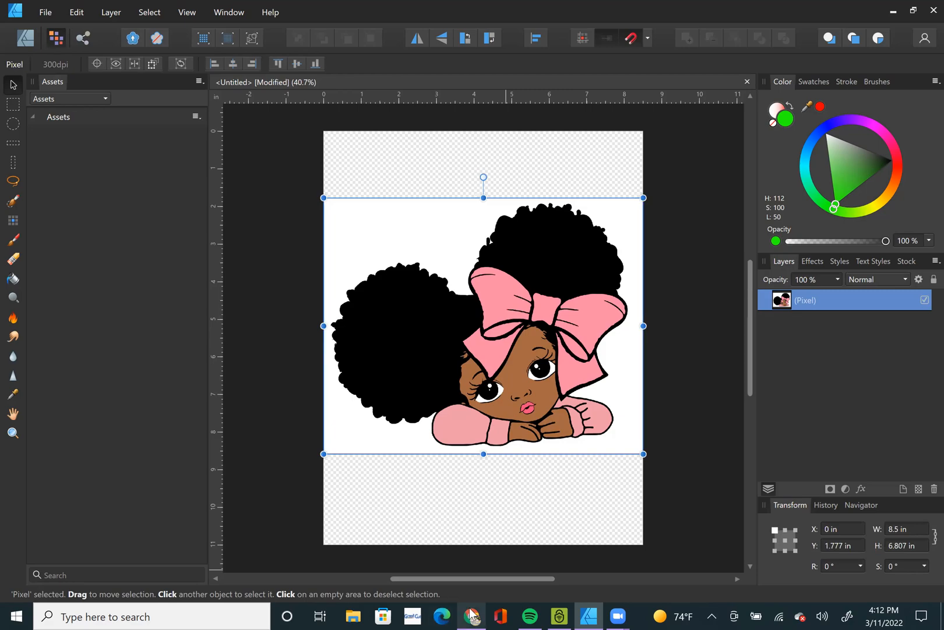
{"action": "left_click", "coordinate": [472, 616]}
{"action": "left_click", "coordinate": [344, 38]}
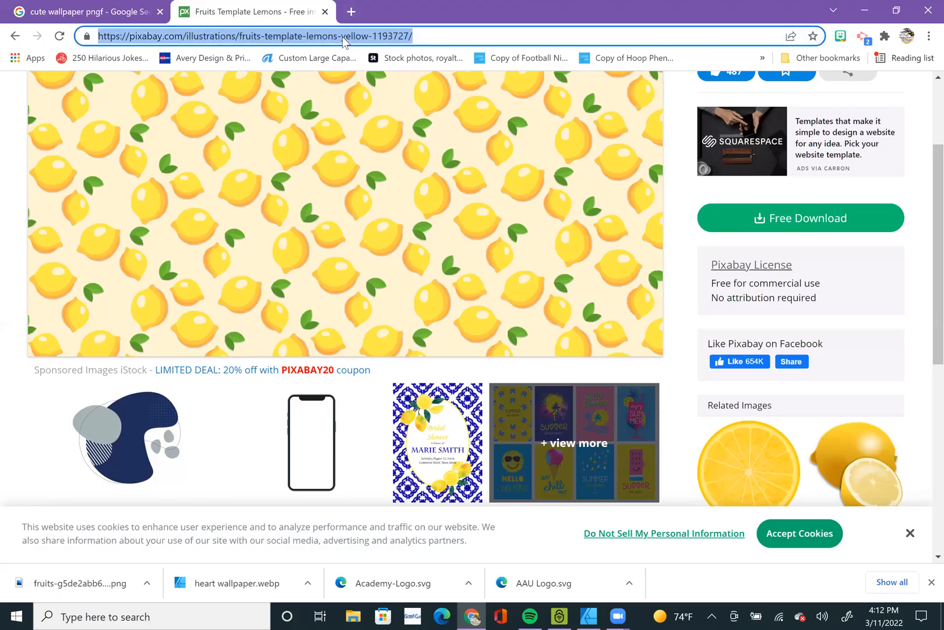
{"action": "type", "text": "rem"}
{"action": "key", "text": "Return"}
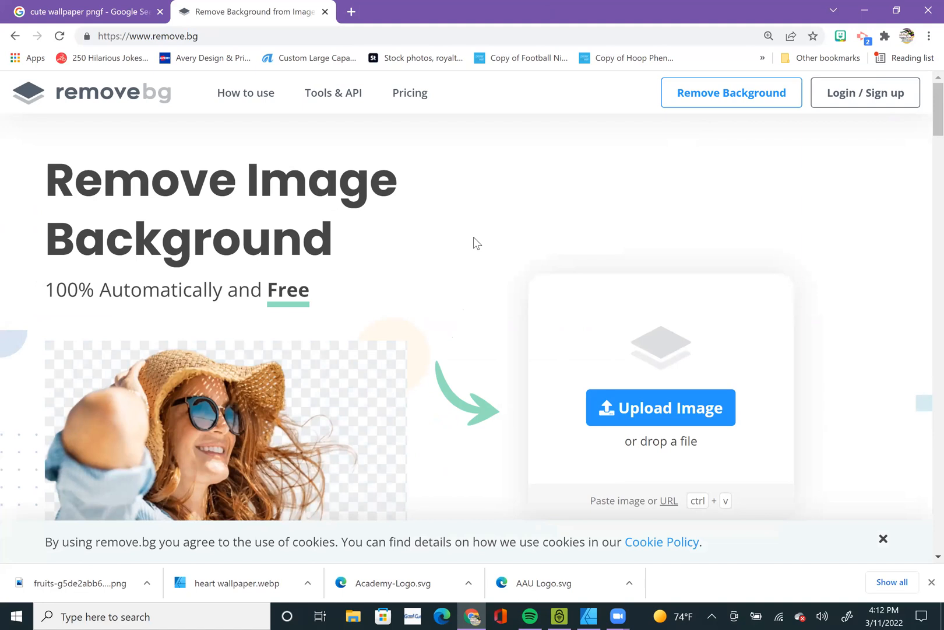
{"action": "key", "text": "ctrl+v"}
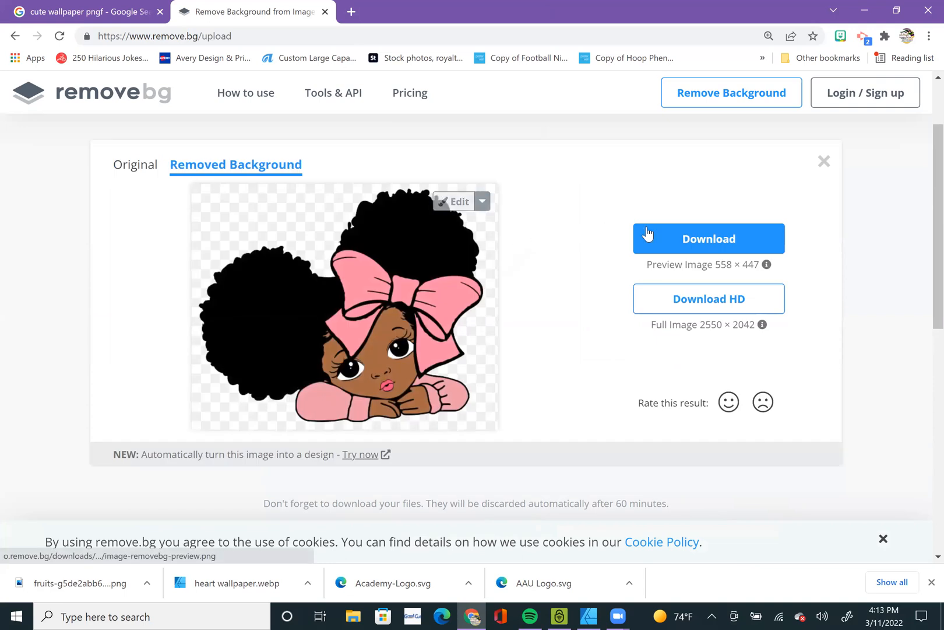
{"action": "left_click", "coordinate": [647, 233]}
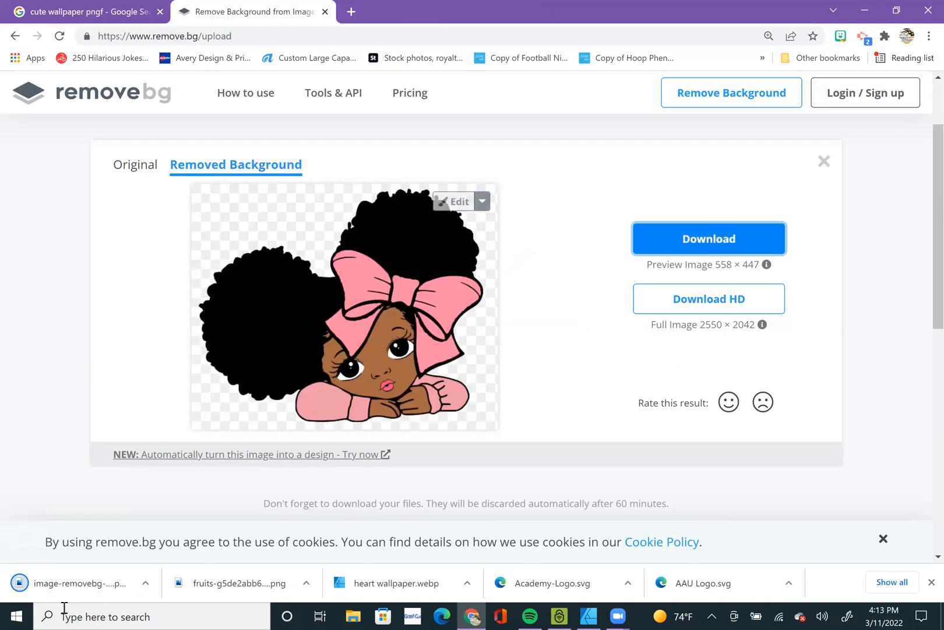
Place the downloaded removebg preview PNG in the Affinity Designer document at about 8.8 × 7.1 in and delete the original pixel layer.
{"action": "left_click_drag", "start_coordinate": [70, 589], "coordinate": [466, 434]}
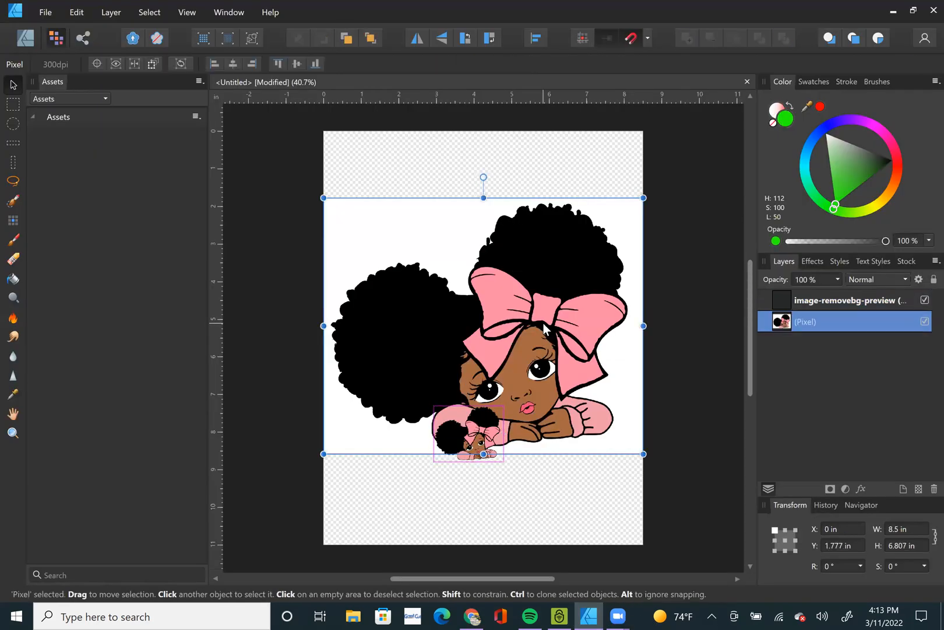
{"action": "left_click_drag", "start_coordinate": [502, 404], "coordinate": [756, 198]}
{"action": "left_click_drag", "start_coordinate": [614, 349], "coordinate": [505, 374]}
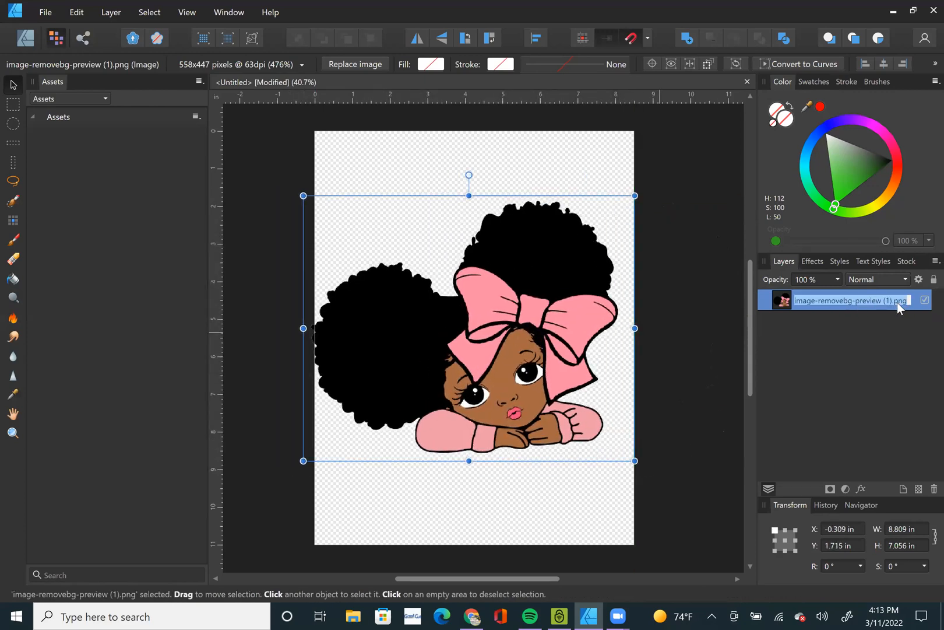
Clear the placed image's layer name and rasterize the image, shifting it slightly to the right on the page.
{"action": "key", "text": "BackSpace"}
{"action": "left_click", "coordinate": [704, 378]}
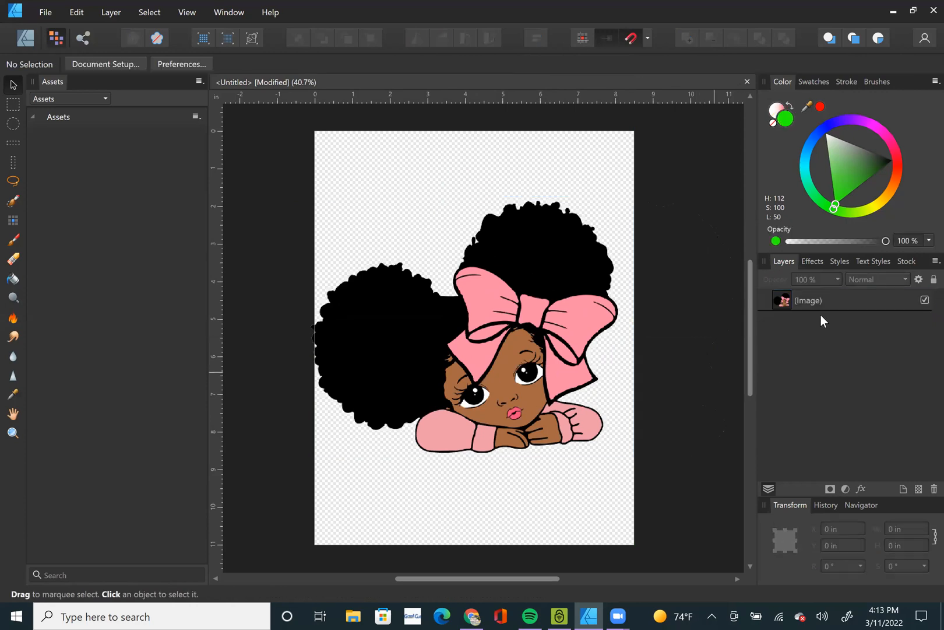
{"action": "left_click", "coordinate": [820, 303]}
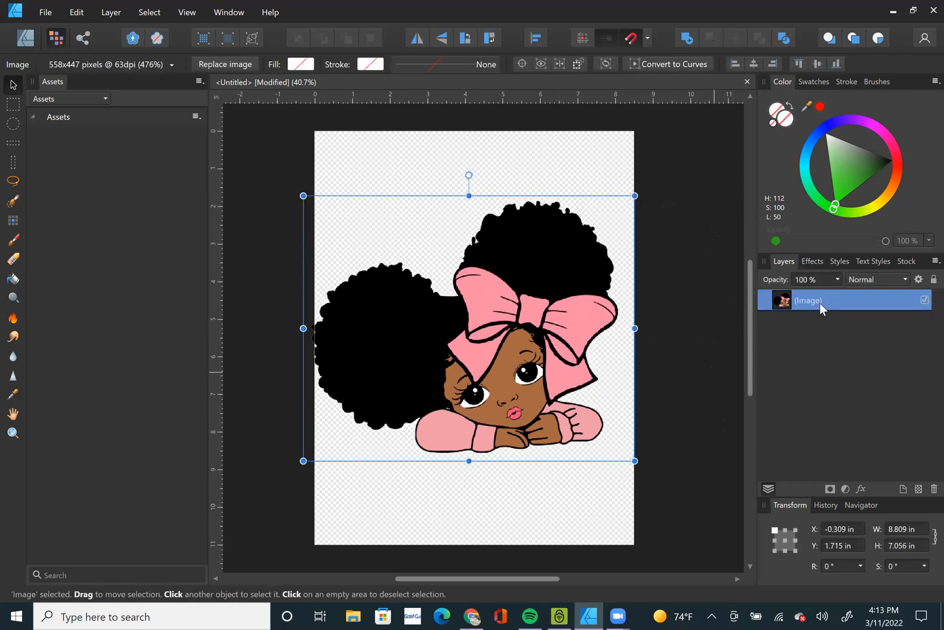
{"action": "right_click", "coordinate": [550, 327]}
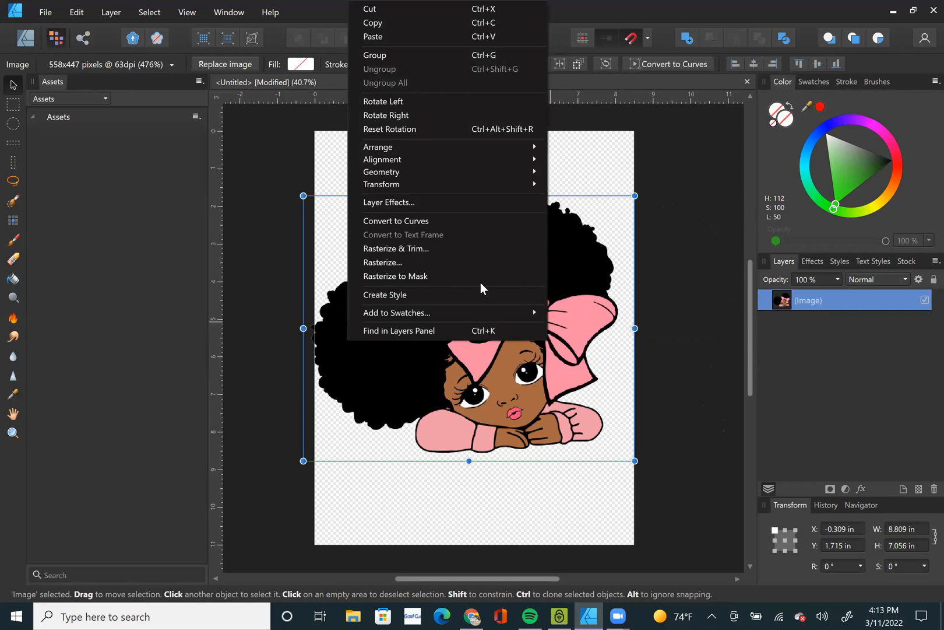
{"action": "left_click", "coordinate": [415, 262]}
{"action": "left_click_drag", "start_coordinate": [466, 342], "coordinate": [473, 342]}
Select the bow's pink with Select Sampled Color at 4 % tolerance and clear the pixel selection again.
{"action": "left_click", "coordinate": [140, 13]}
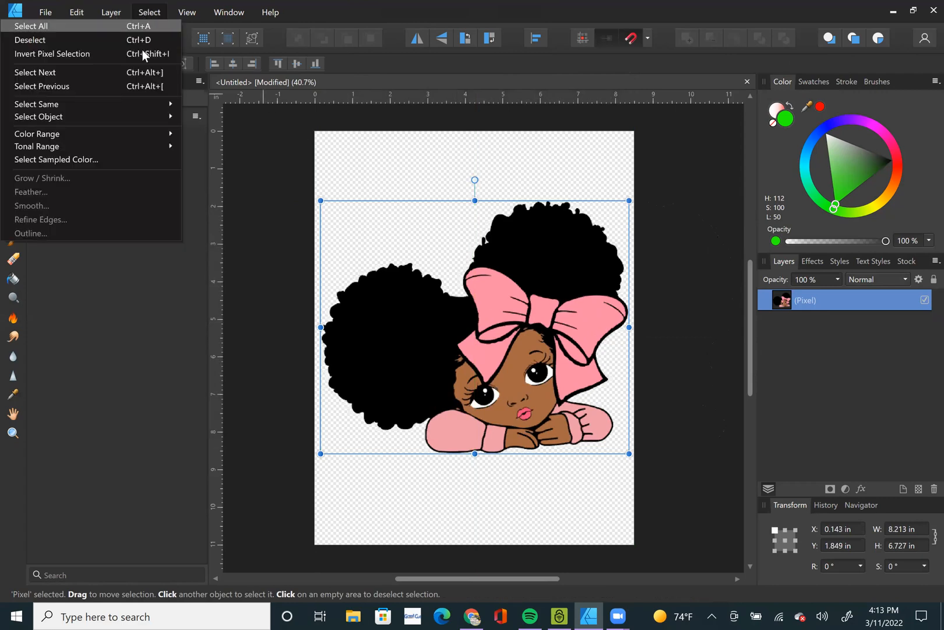
{"action": "left_click", "coordinate": [111, 159]}
{"action": "left_click", "coordinate": [502, 289]}
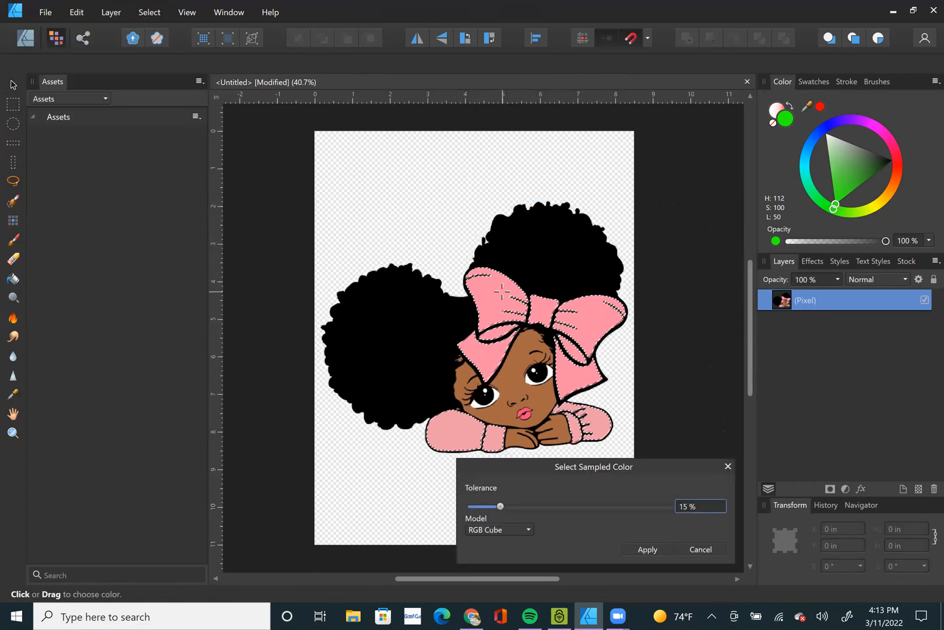
{"action": "left_click_drag", "start_coordinate": [499, 508], "coordinate": [478, 509]}
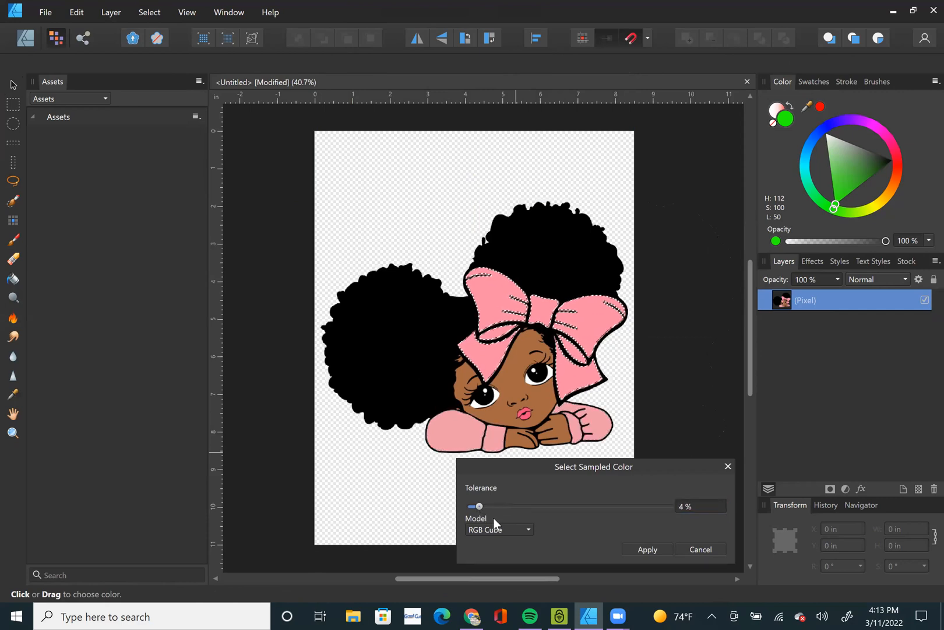
{"action": "key", "text": "Return"}
{"action": "key", "text": "v"}
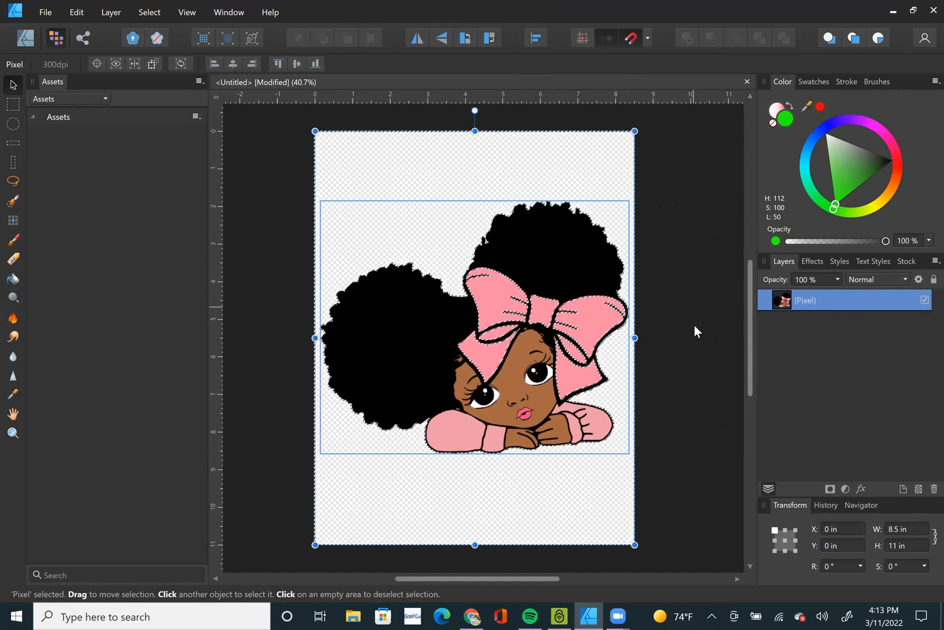
{"action": "left_click", "coordinate": [610, 151]}
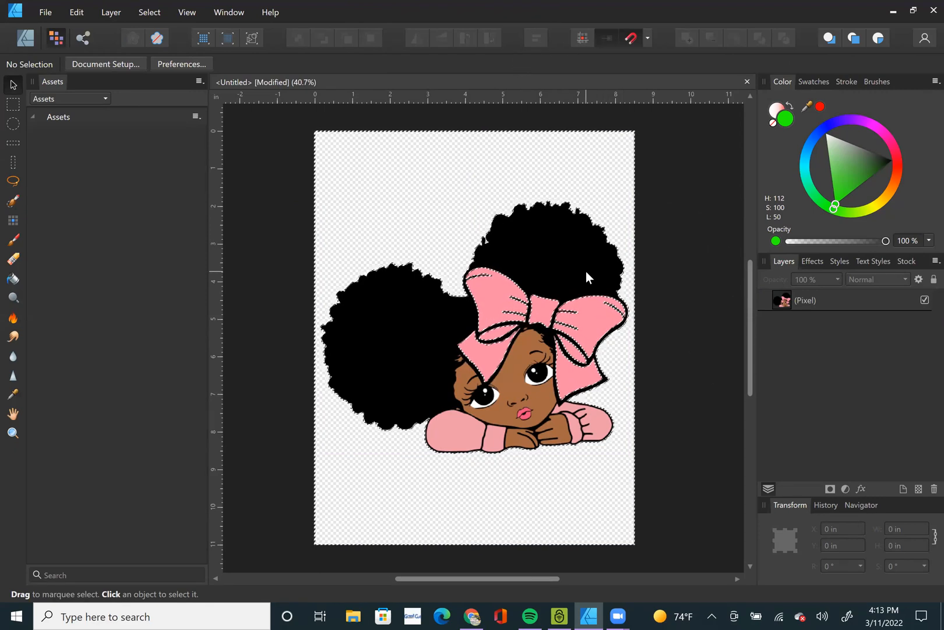
{"action": "key", "text": "ctrl+d"}
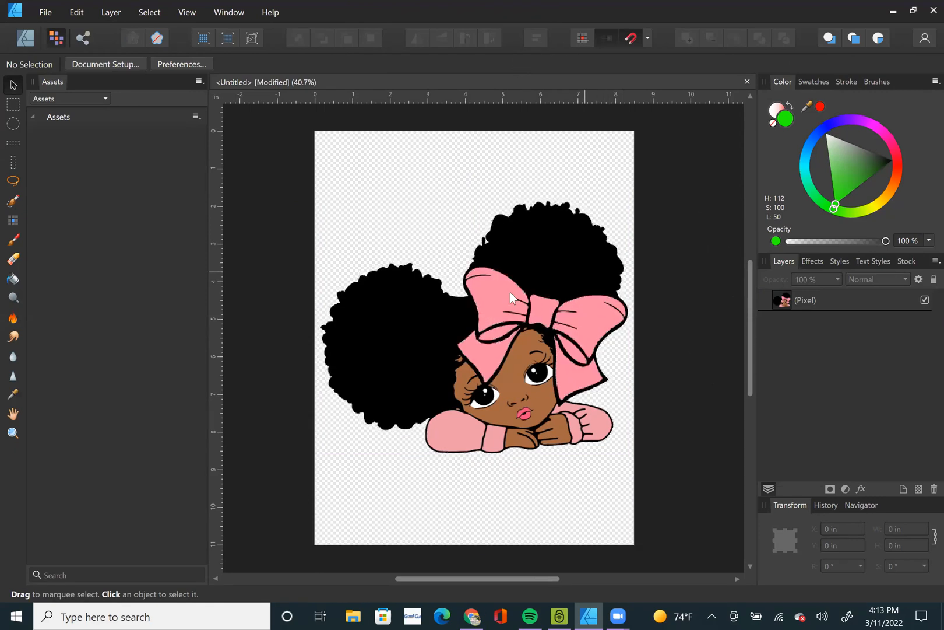
Select the pink of the bow and sleeves on the girl's pixel layer with Select Sampled Color at 15 % tolerance.
{"action": "left_click", "coordinate": [151, 11]}
{"action": "mouse_move", "coordinate": [83, 116]}
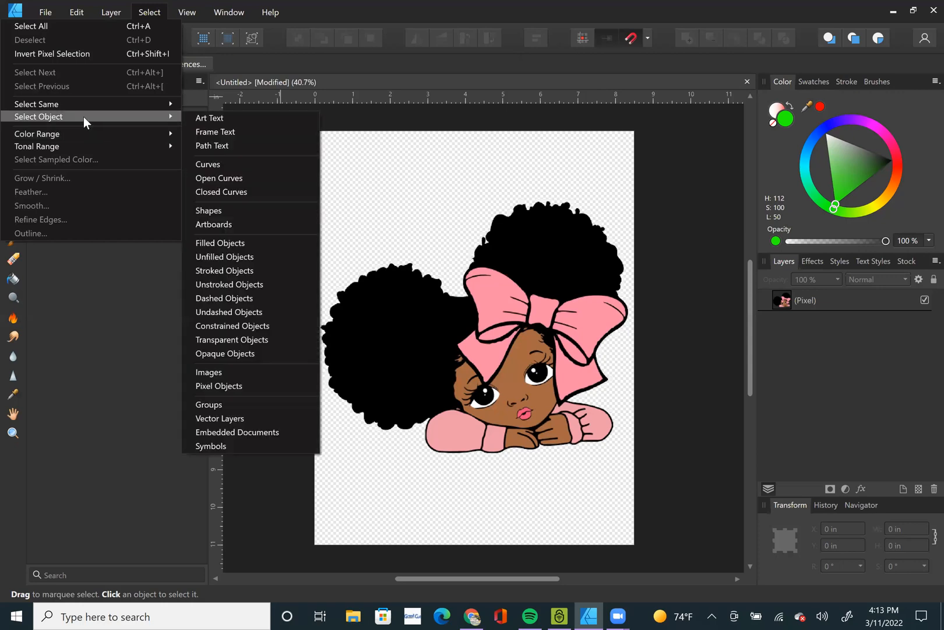
{"action": "left_click", "coordinate": [511, 255]}
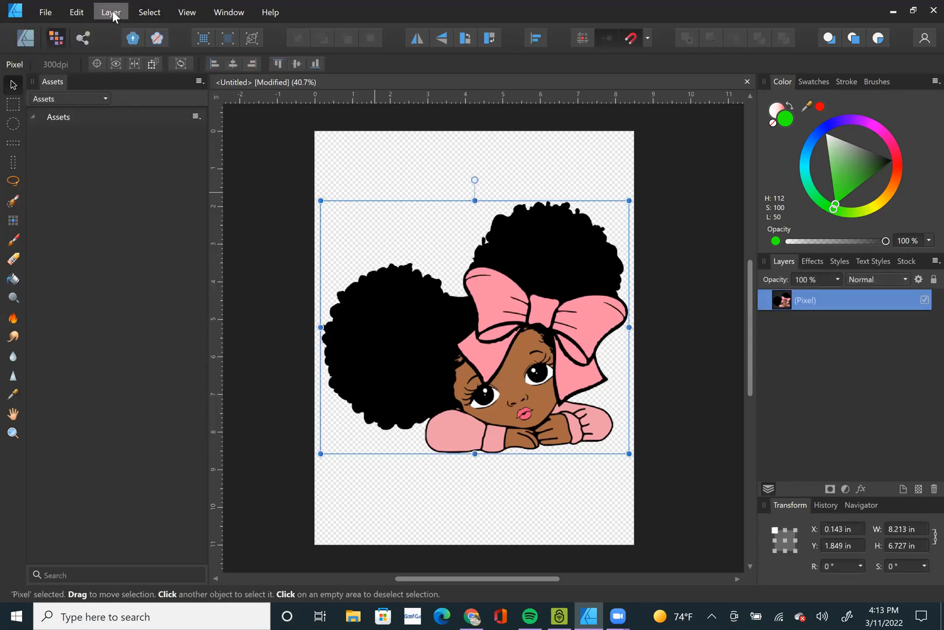
{"action": "left_click", "coordinate": [149, 12]}
{"action": "left_click", "coordinate": [95, 162]}
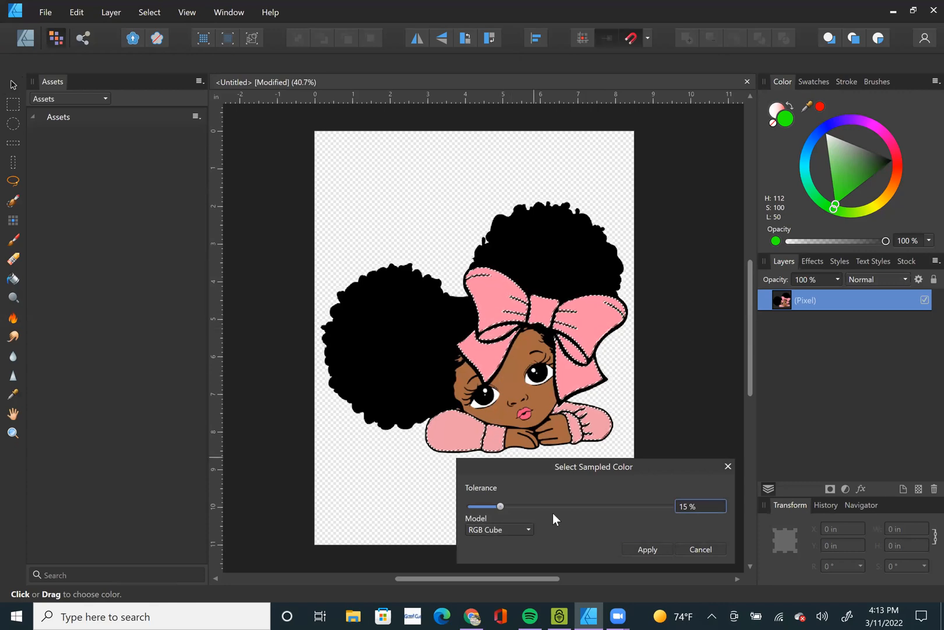
{"action": "key", "text": "Return"}
{"action": "key", "text": "v"}
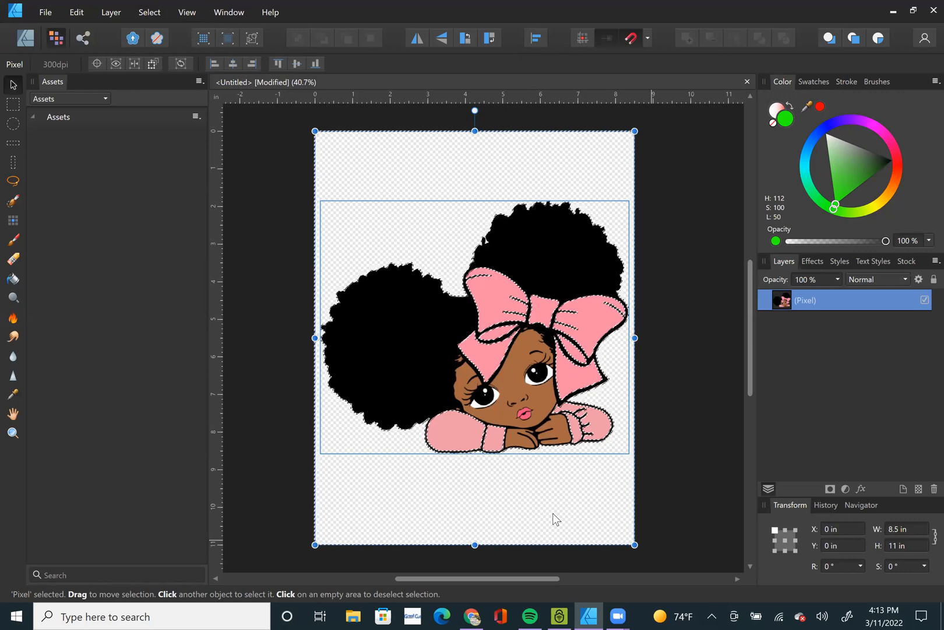
Clear the pixel selection, enlarge the girl to about 8.6 × 7.05 in and align her to the page's left edge.
{"action": "key", "text": "ctrl+d"}
{"action": "left_click_drag", "start_coordinate": [629, 200], "coordinate": [638, 193]}
{"action": "left_click_drag", "start_coordinate": [528, 326], "coordinate": [531, 327]}
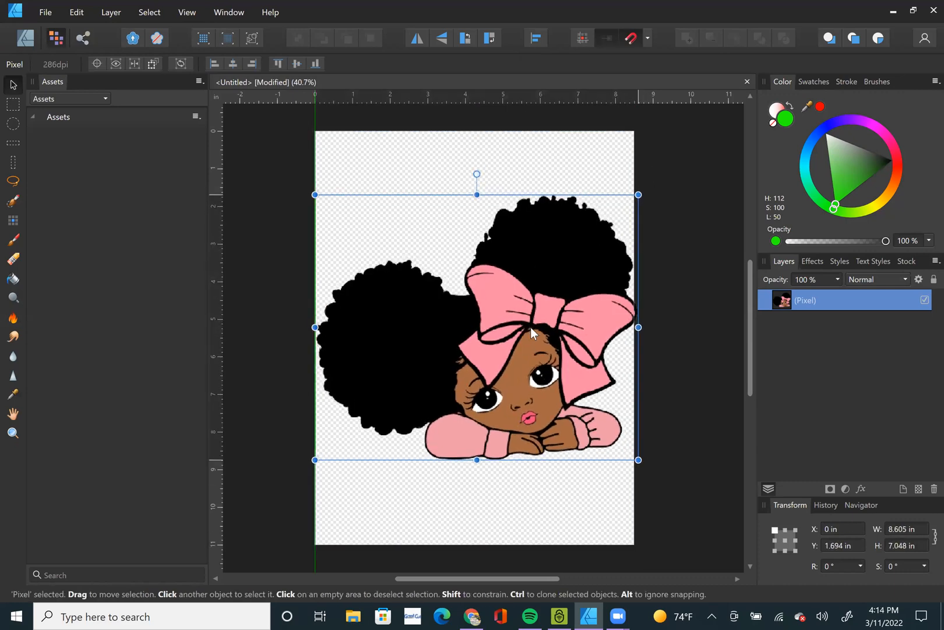
Sample the bow's pink with Select Sampled Color and try tolerances of 35 % and 3 %.
{"action": "left_click", "coordinate": [149, 12]}
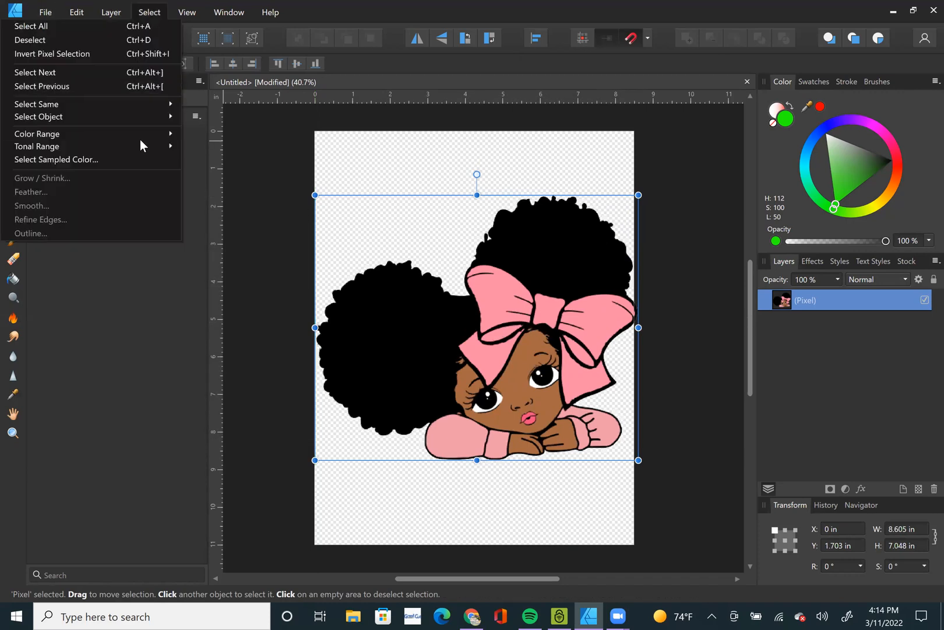
{"action": "left_click", "coordinate": [135, 160]}
{"action": "left_click", "coordinate": [555, 284]}
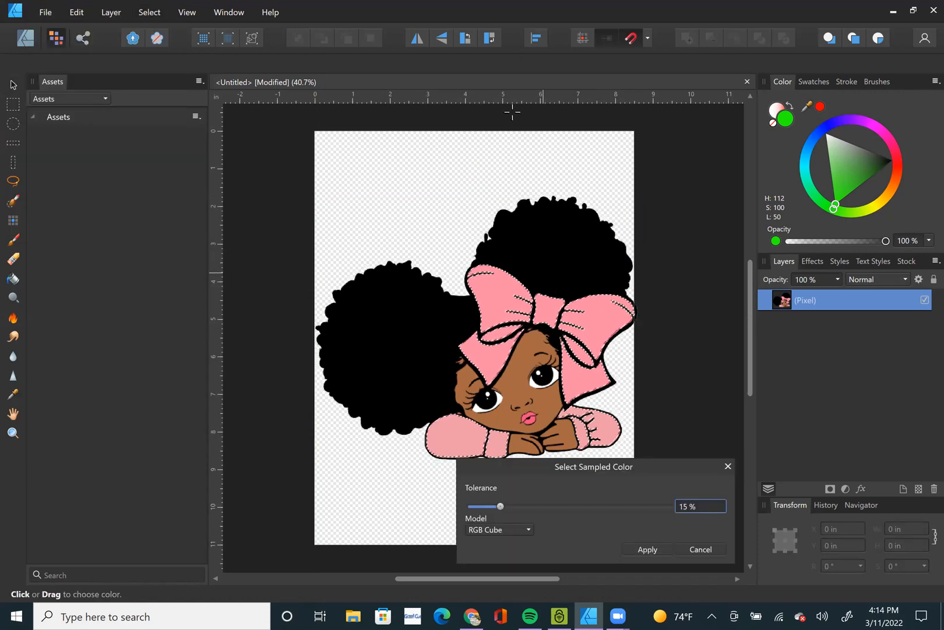
{"action": "left_click_drag", "start_coordinate": [502, 505], "coordinate": [540, 509]}
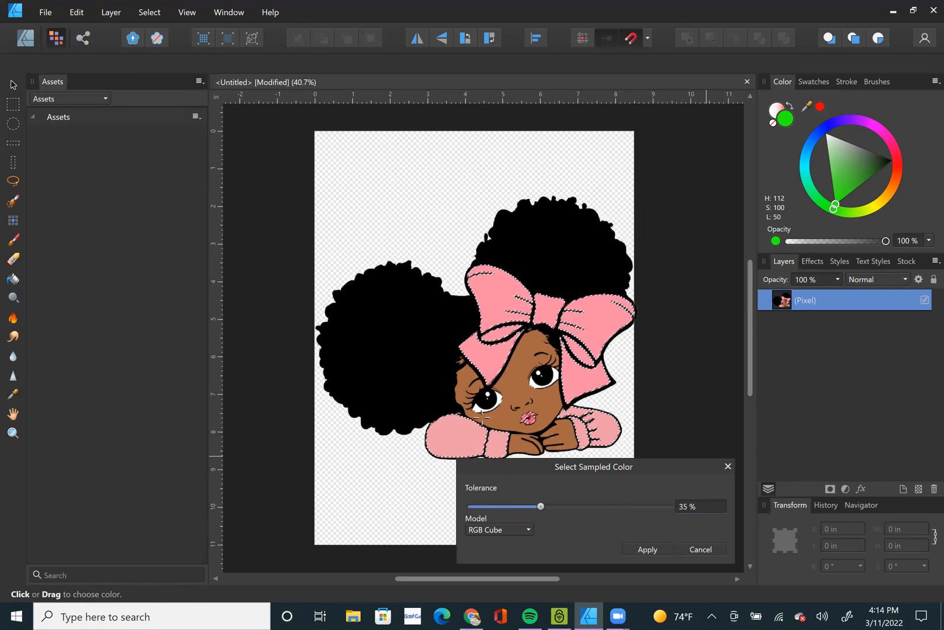
{"action": "scroll", "coordinate": [506, 364], "scroll_direction": "up", "scroll_amount": 2}
{"action": "scroll", "coordinate": [607, 444], "scroll_direction": "down", "scroll_amount": 2}
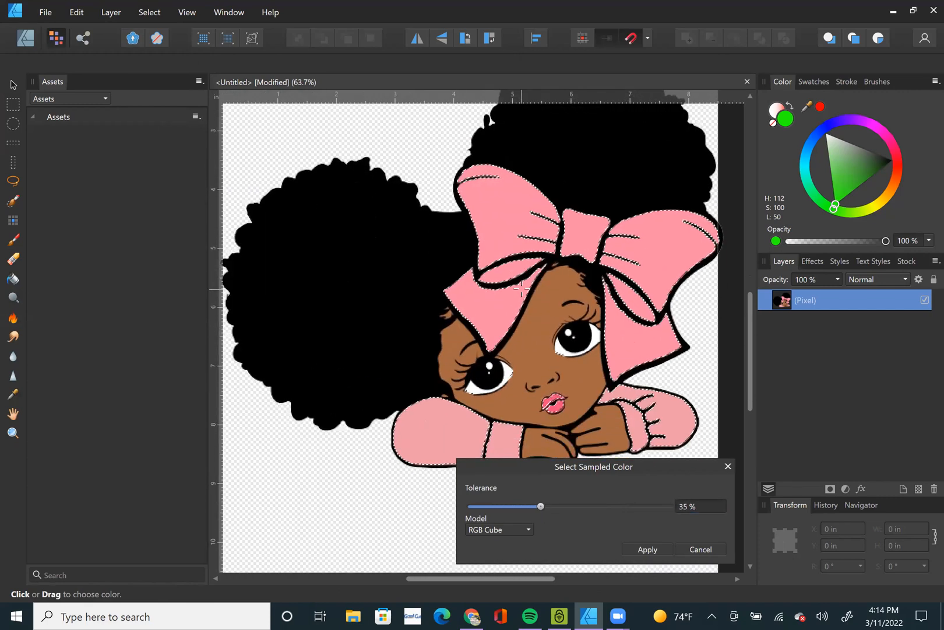
{"action": "left_click_drag", "start_coordinate": [540, 506], "coordinate": [477, 508]}
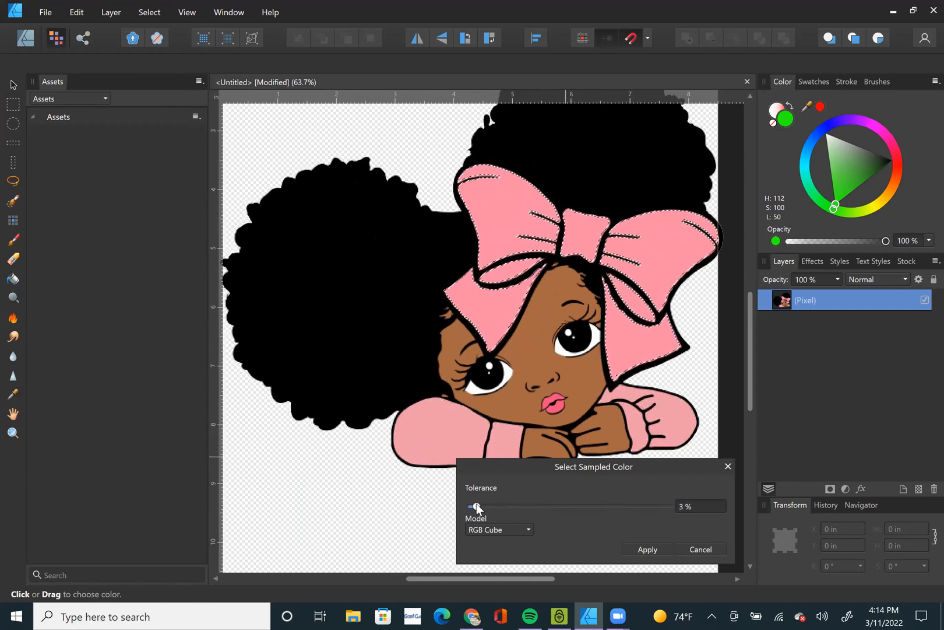
Lower the Select Sampled Color tolerance to 1 %, check the color model options and apply the selection.
{"action": "left_click", "coordinate": [700, 507]}
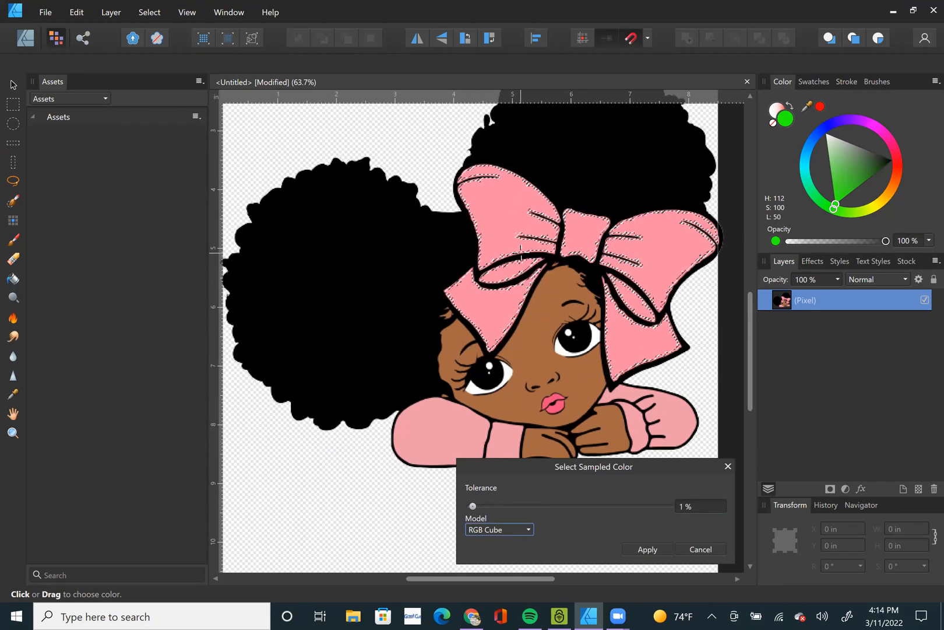
{"action": "scroll", "coordinate": [516, 256], "scroll_direction": "up", "scroll_amount": 3}
{"action": "scroll", "coordinate": [520, 252], "scroll_direction": "down", "scroll_amount": 5}
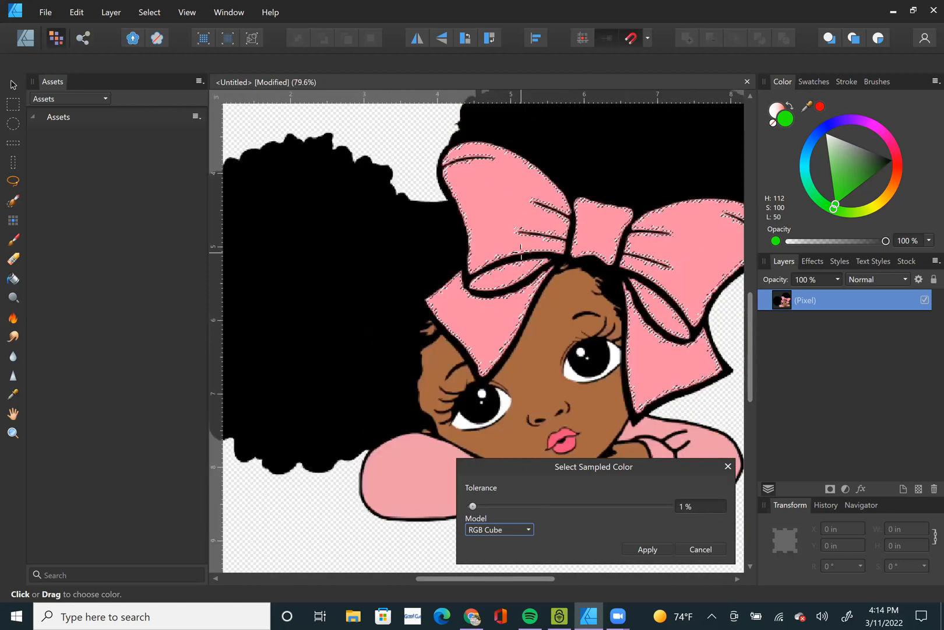
{"action": "left_click", "coordinate": [501, 529]}
{"action": "left_click", "coordinate": [561, 526]}
{"action": "key", "text": "Return"}
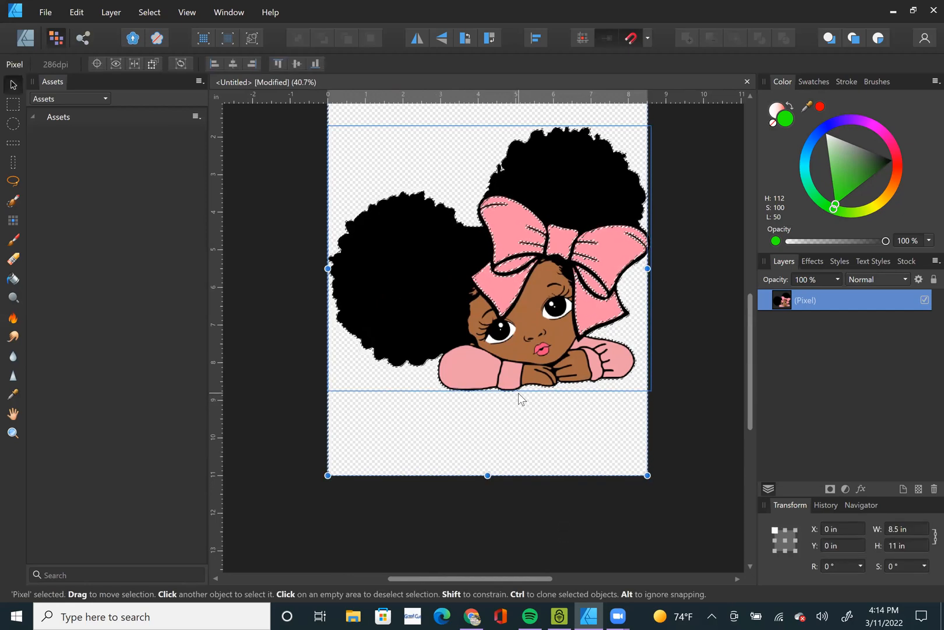
Try deleting the bow's selected pink and adding a separate pixel layer, revert both and deselect the layer.
{"action": "key", "text": "Delete"}
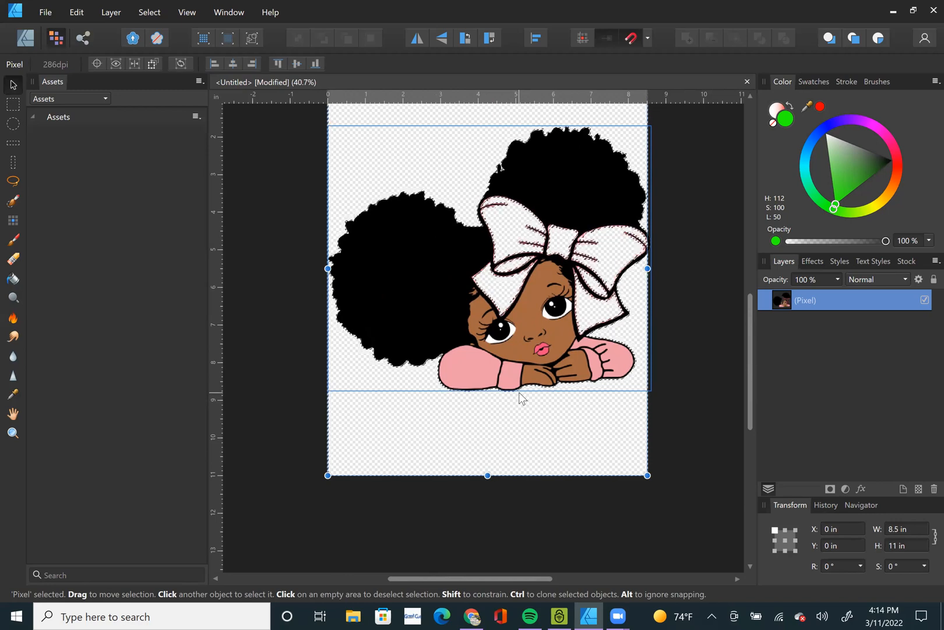
{"action": "key", "text": "ctrl+v"}
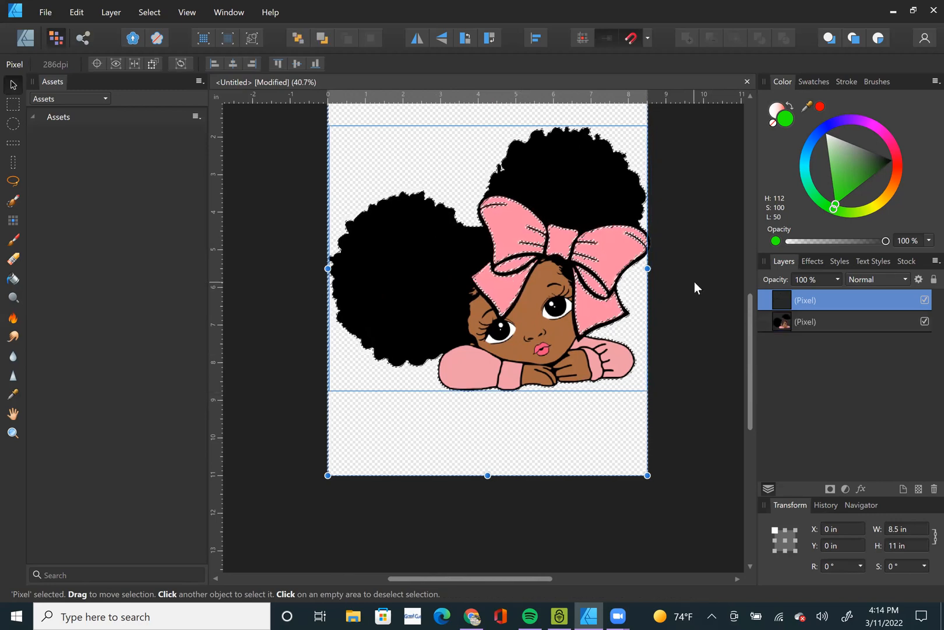
{"action": "key", "text": "ctrl+e"}
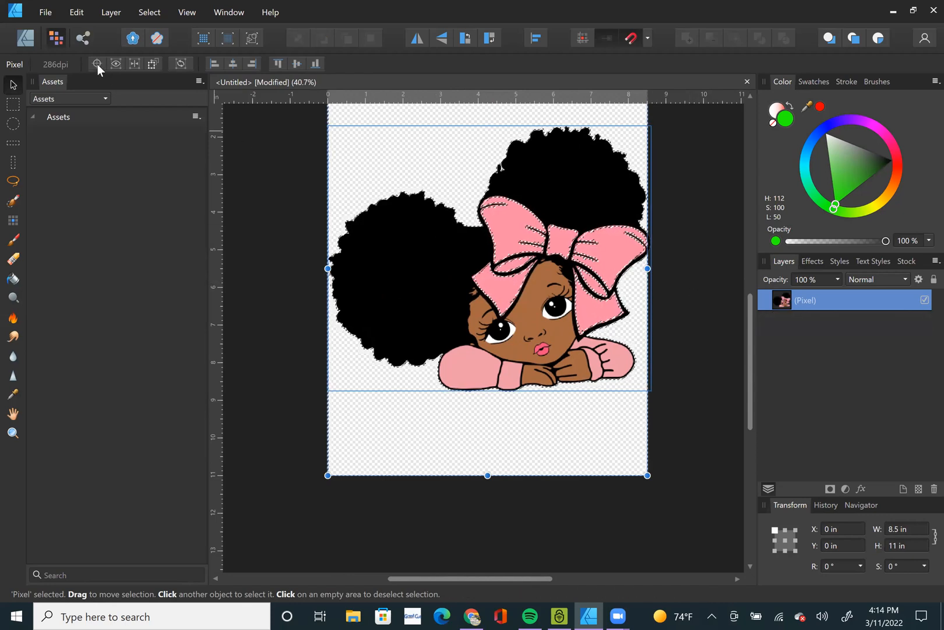
{"action": "left_click", "coordinate": [52, 14]}
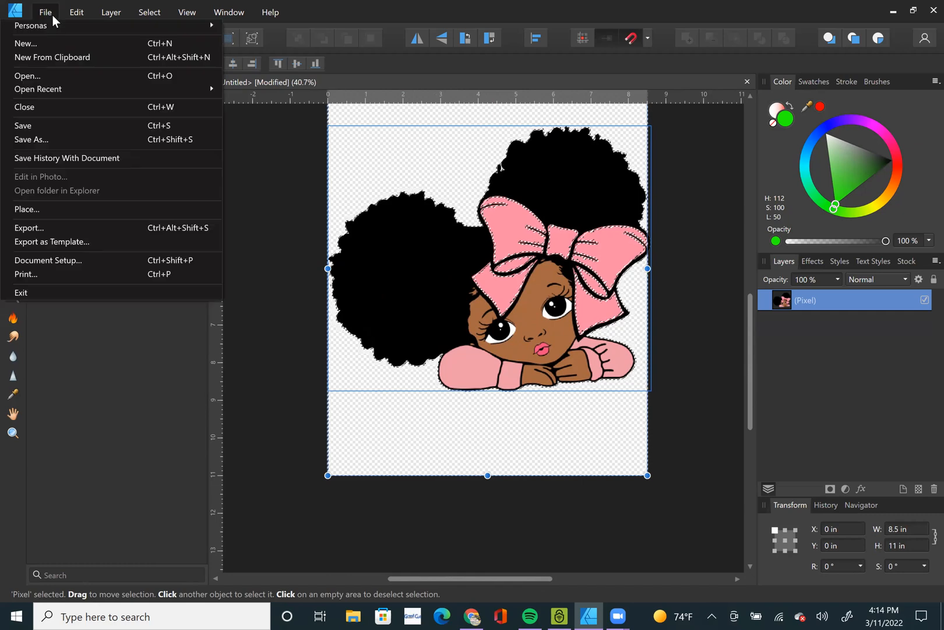
{"action": "left_click", "coordinate": [261, 170]}
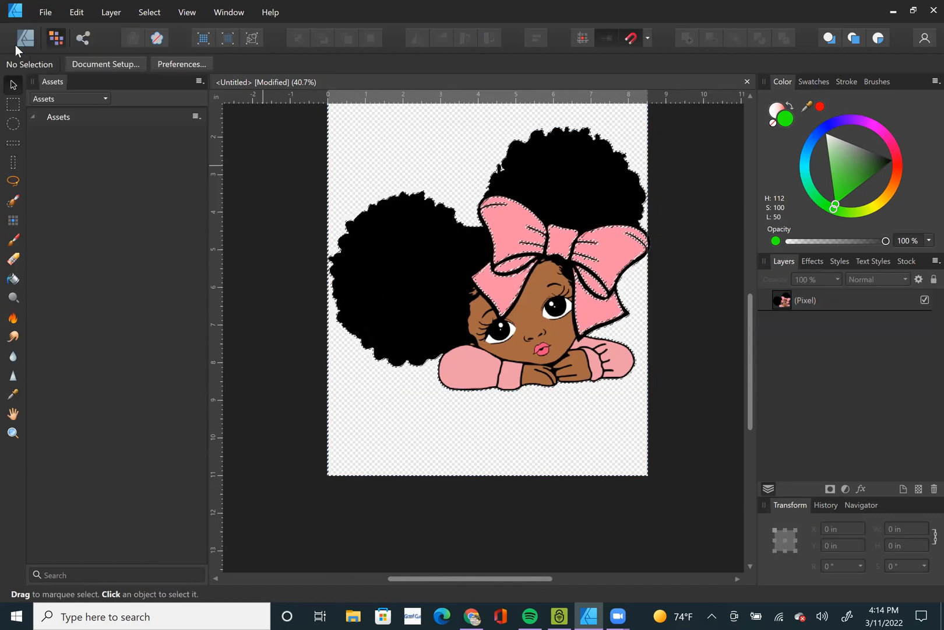
In the Designer Persona, apply a bitmap fill of fruits-g5de2abb64_1920.png to the selected areas of the girl's pixel layer.
{"action": "left_click", "coordinate": [26, 36]}
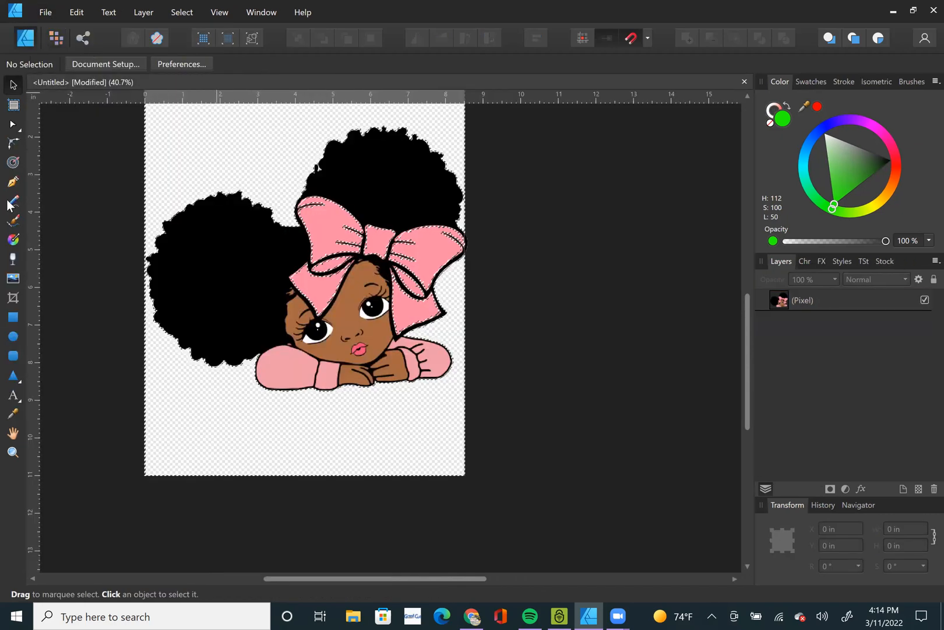
{"action": "left_click", "coordinate": [14, 240]}
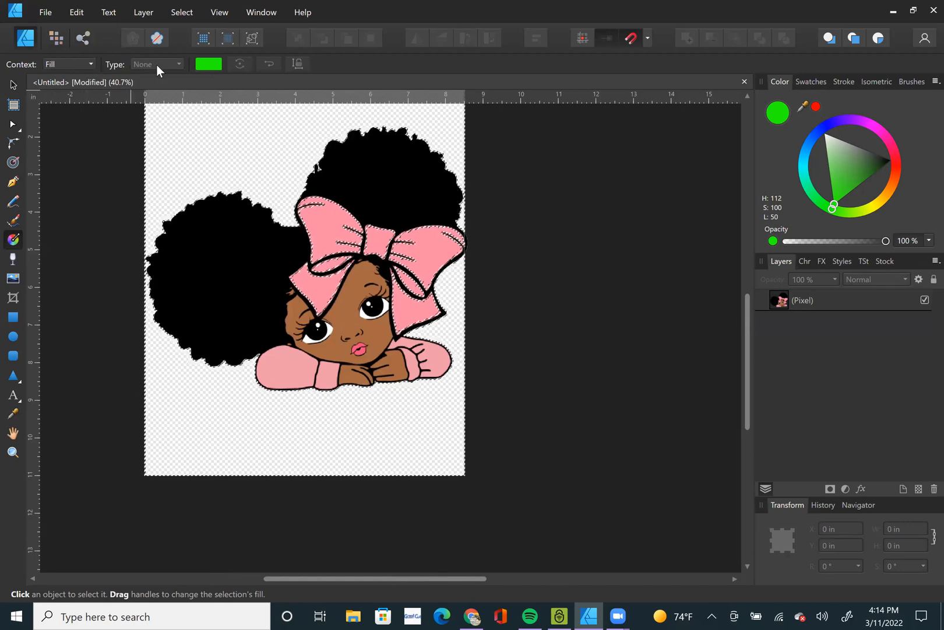
{"action": "left_click", "coordinate": [813, 300]}
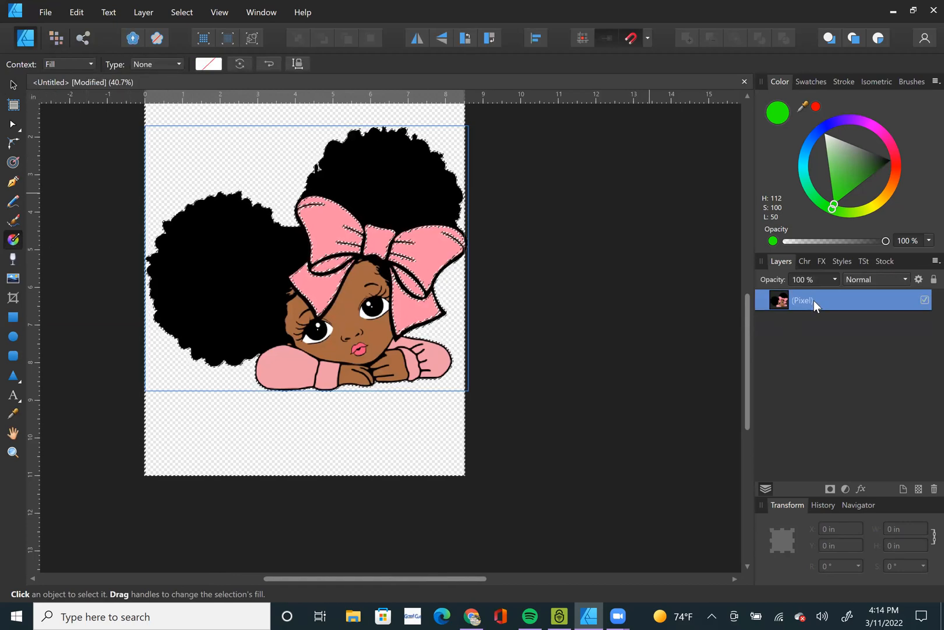
{"action": "left_click", "coordinate": [172, 64]}
{"action": "left_click", "coordinate": [167, 176]}
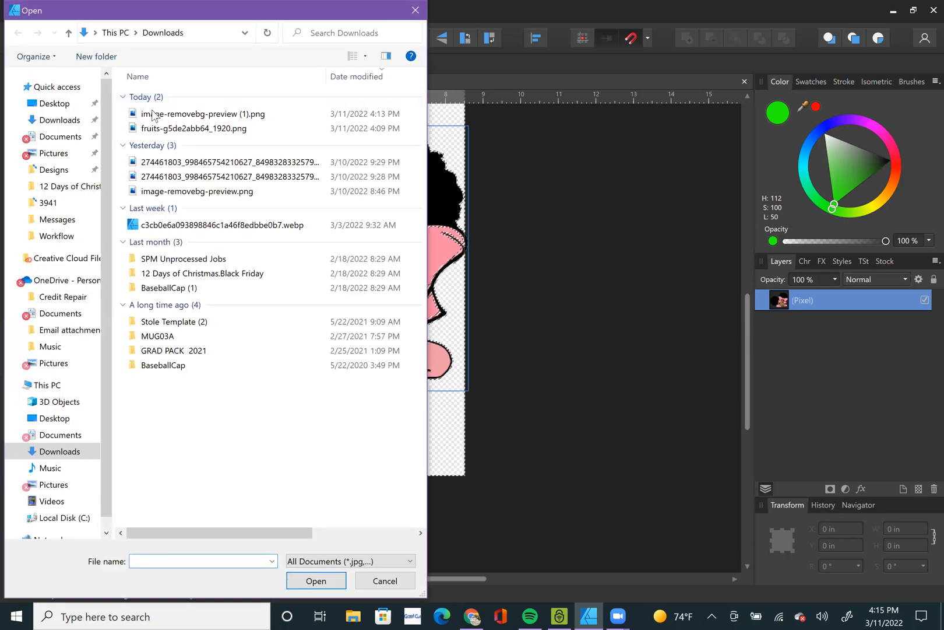
{"action": "left_click", "coordinate": [159, 130]}
{"action": "double_click", "coordinate": [158, 131]}
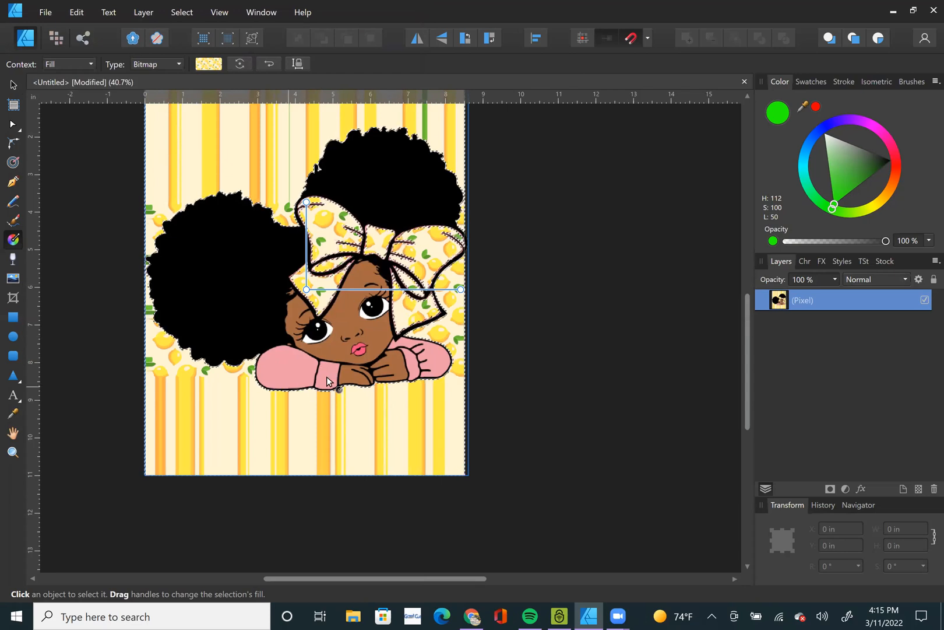
Slightly enlarge and rotate the lemon bitmap fill by its end handle, and clear the pixel selection.
{"action": "scroll", "coordinate": [398, 350], "scroll_direction": "up", "scroll_amount": 3}
{"action": "scroll", "coordinate": [399, 347], "scroll_direction": "down", "scroll_amount": 4}
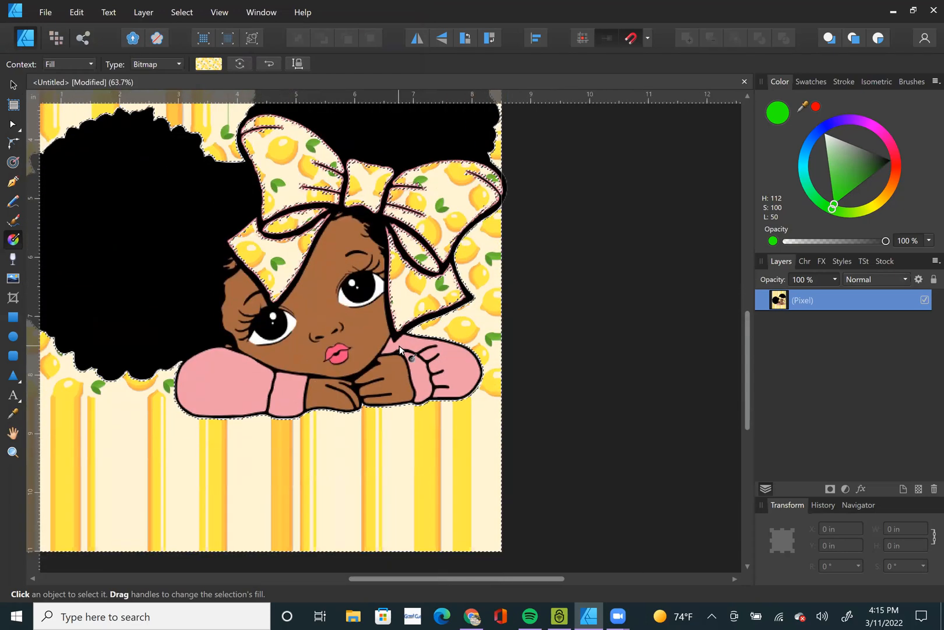
{"action": "scroll", "coordinate": [388, 262], "scroll_direction": "up", "scroll_amount": 2}
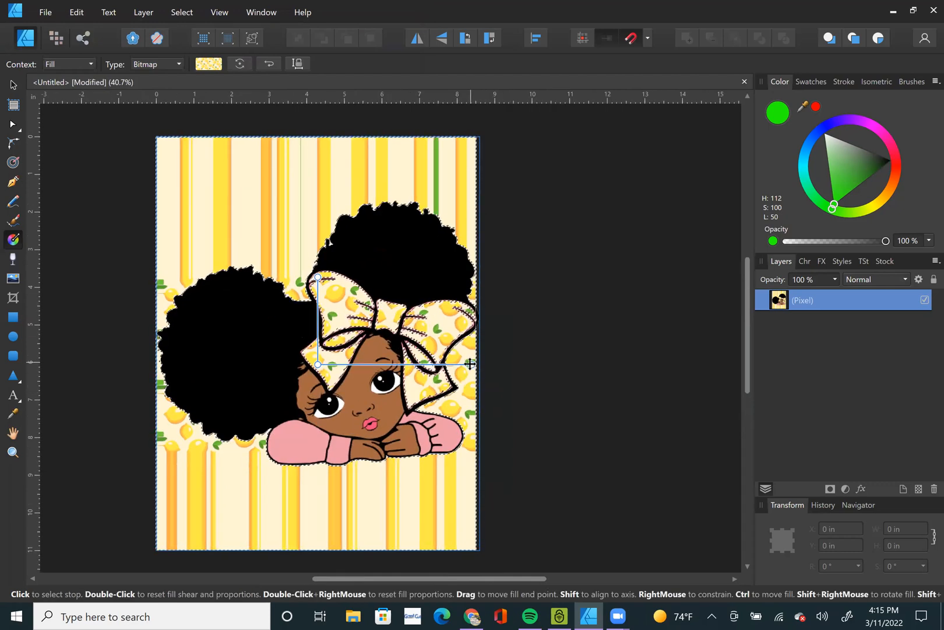
{"action": "left_click_drag", "start_coordinate": [461, 364], "coordinate": [480, 378]}
{"action": "left_click", "coordinate": [532, 300]}
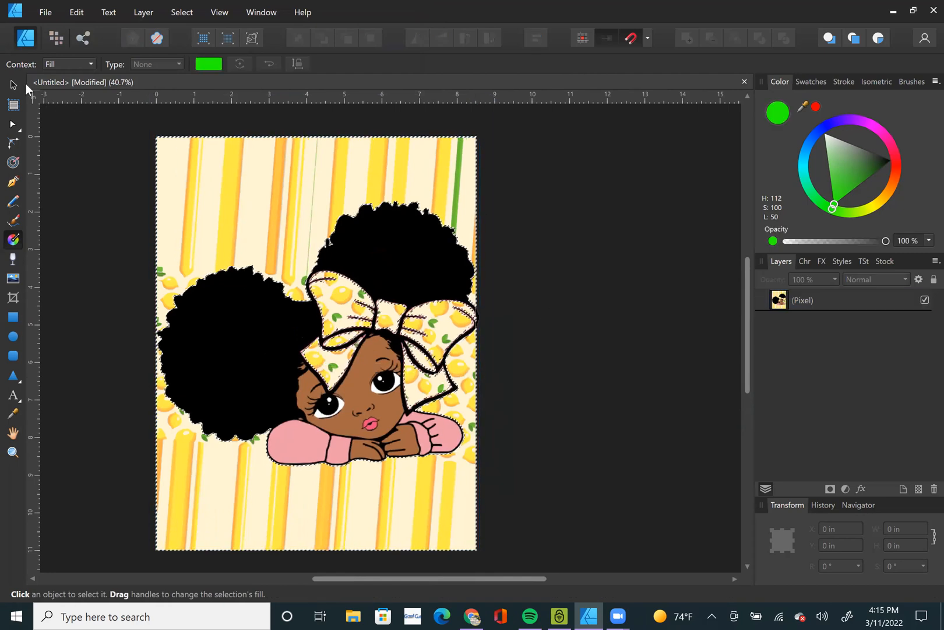
{"action": "key", "text": "ctrl+d"}
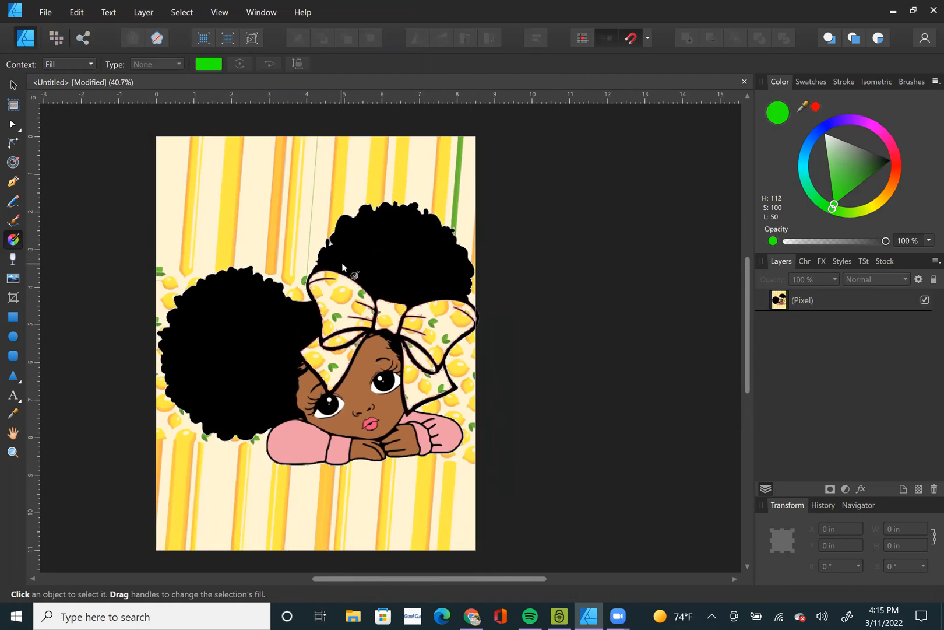
Undo the lemon bitmap fill and clear the pixel selection around the bow and background.
{"action": "key", "text": "ctrl+z"}
{"action": "key", "text": "ctrl+z"}
{"action": "key", "text": "ctrl+z"}
{"action": "key", "text": "ctrl+z"}
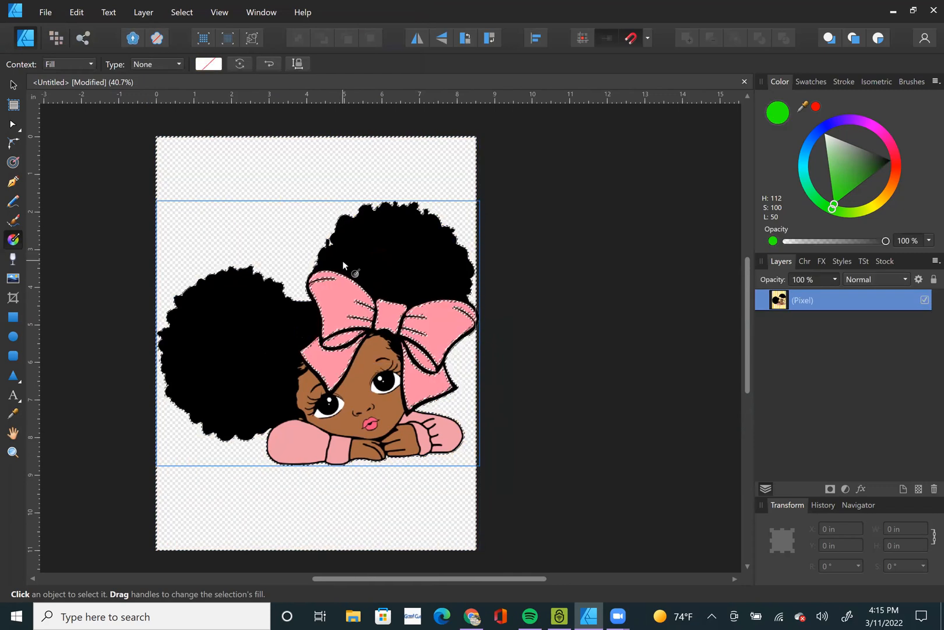
{"action": "key", "text": "ctrl+d"}
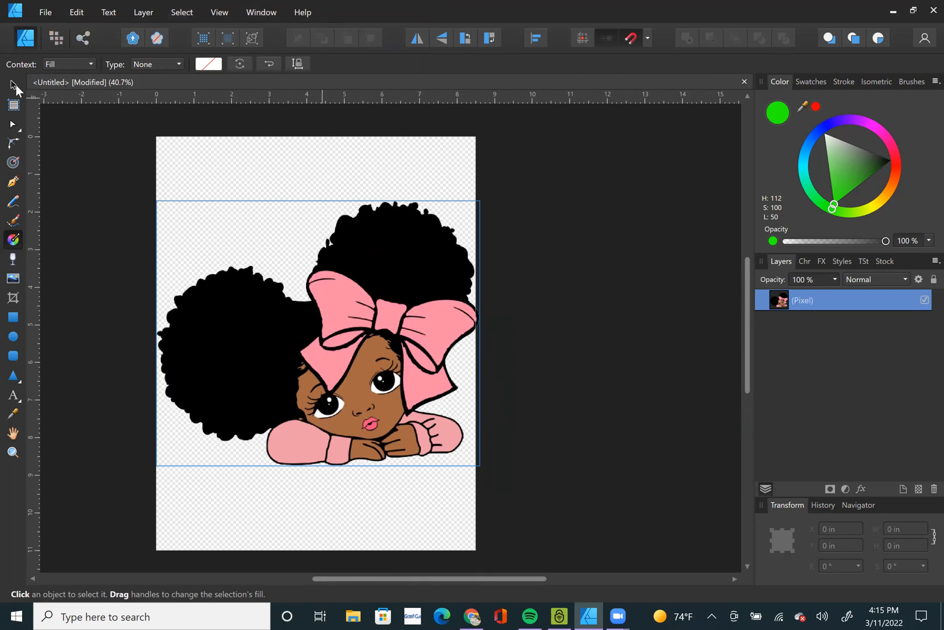
In the Pixel Persona, select the pink bow with the Selection Brush at 64 px width, inspect its edges and clear the selection.
{"action": "left_click", "coordinate": [47, 38]}
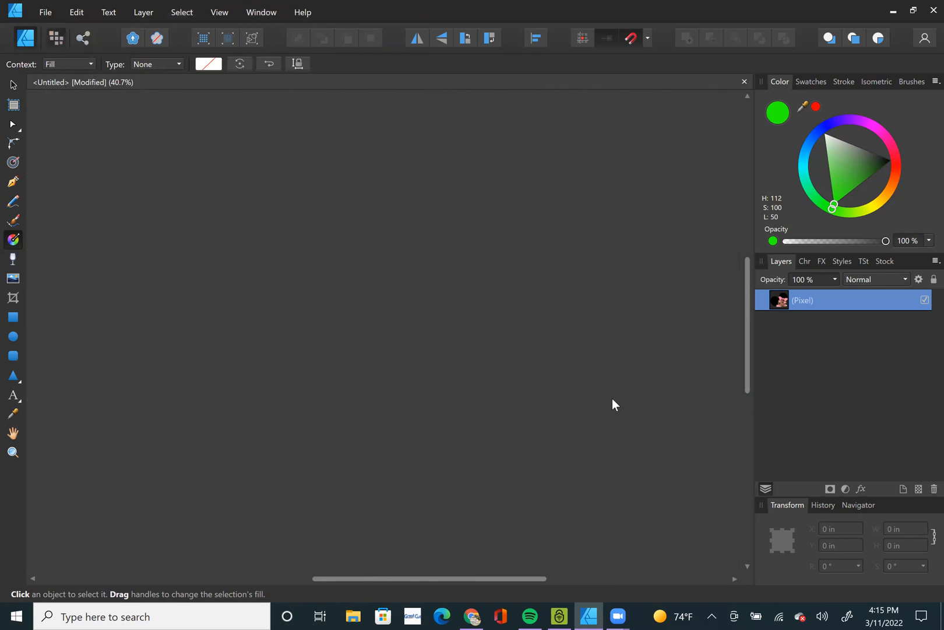
{"action": "scroll", "coordinate": [671, 379], "scroll_direction": "up", "scroll_amount": 2}
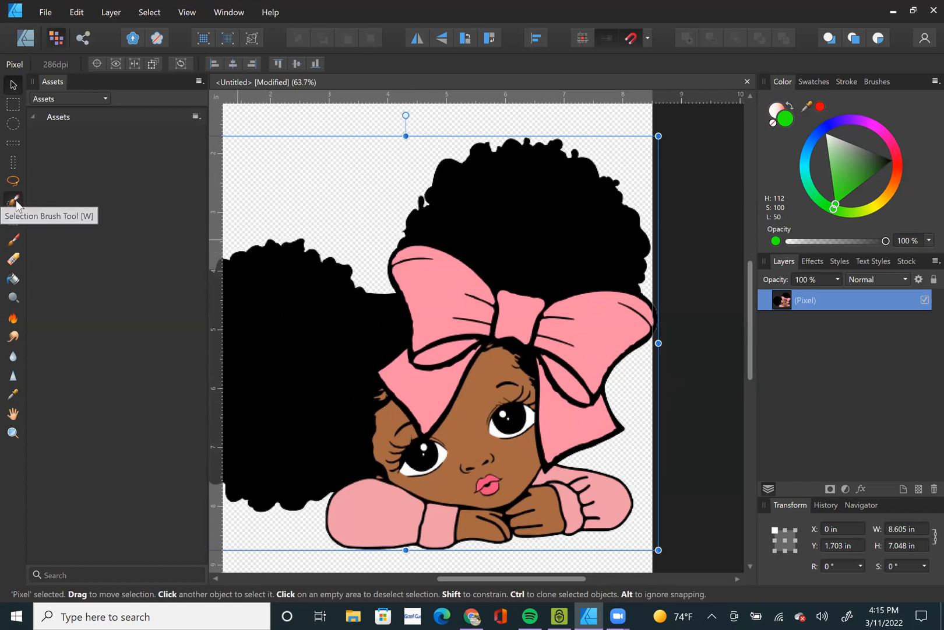
{"action": "left_click", "coordinate": [14, 202]}
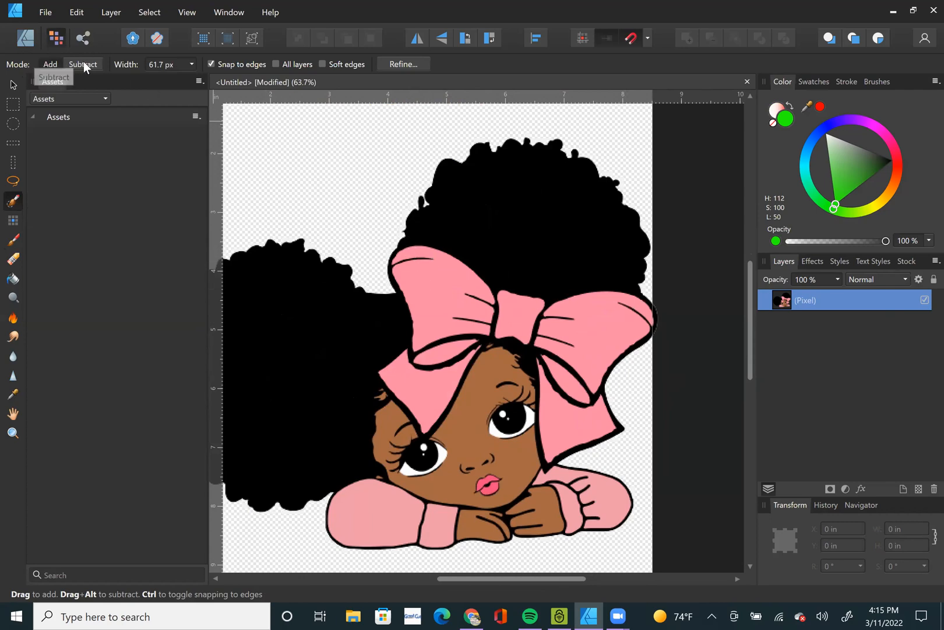
{"action": "left_click", "coordinate": [176, 64]}
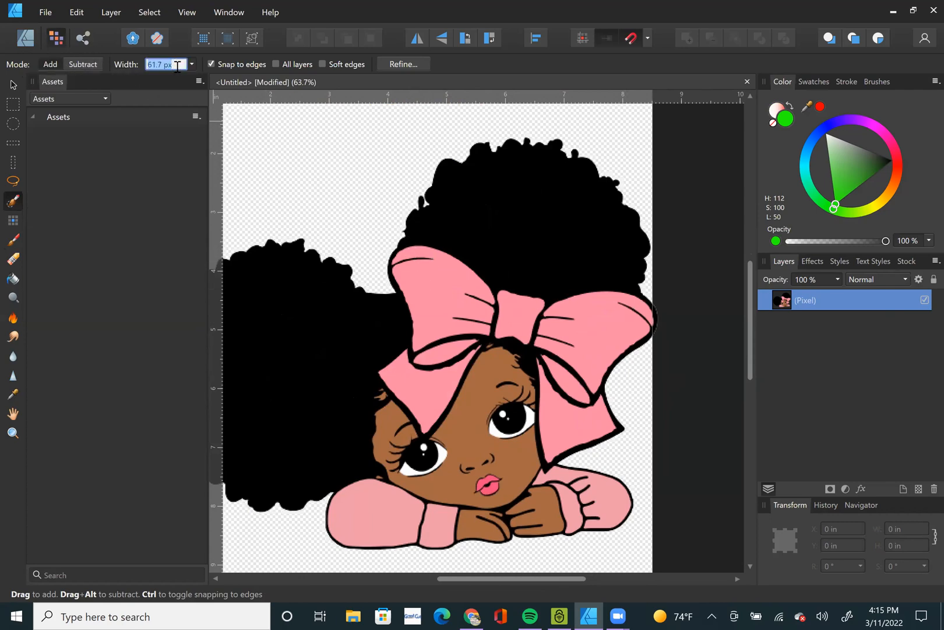
{"action": "mouse_move", "coordinate": [195, 80]}
{"action": "left_mouse_down"}
{"action": "mouse_move", "coordinate": [211, 78]}
{"action": "mouse_move", "coordinate": [194, 80]}
{"action": "left_mouse_up"}
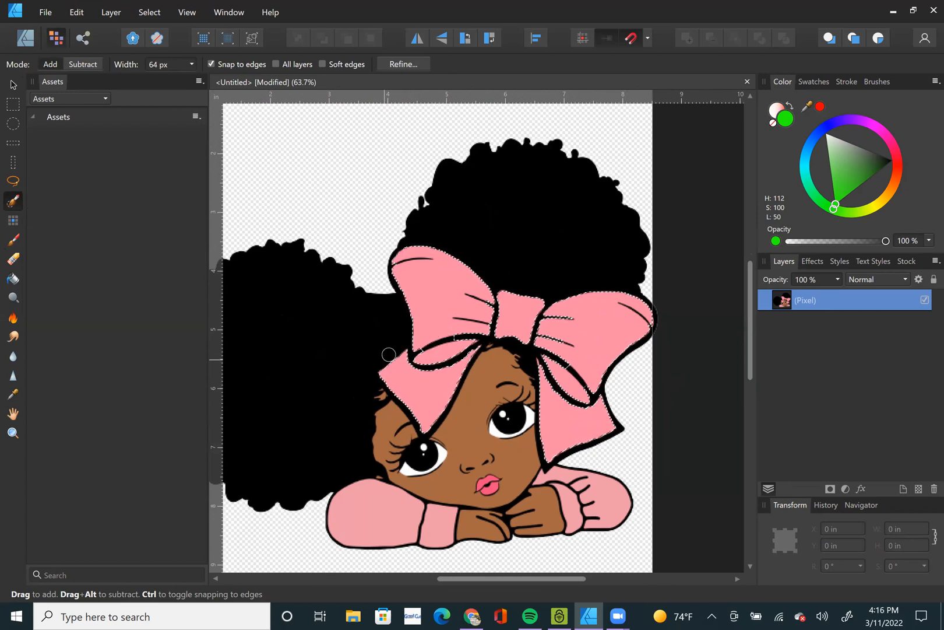
{"action": "scroll", "coordinate": [434, 353], "scroll_direction": "up", "scroll_amount": 4}
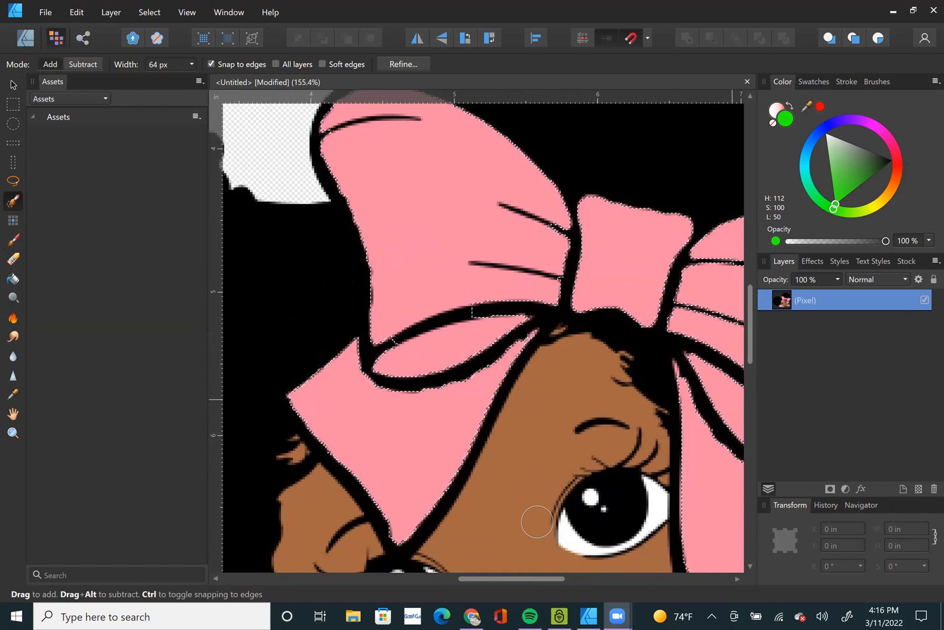
{"action": "scroll", "coordinate": [412, 354], "scroll_direction": "down", "scroll_amount": 3}
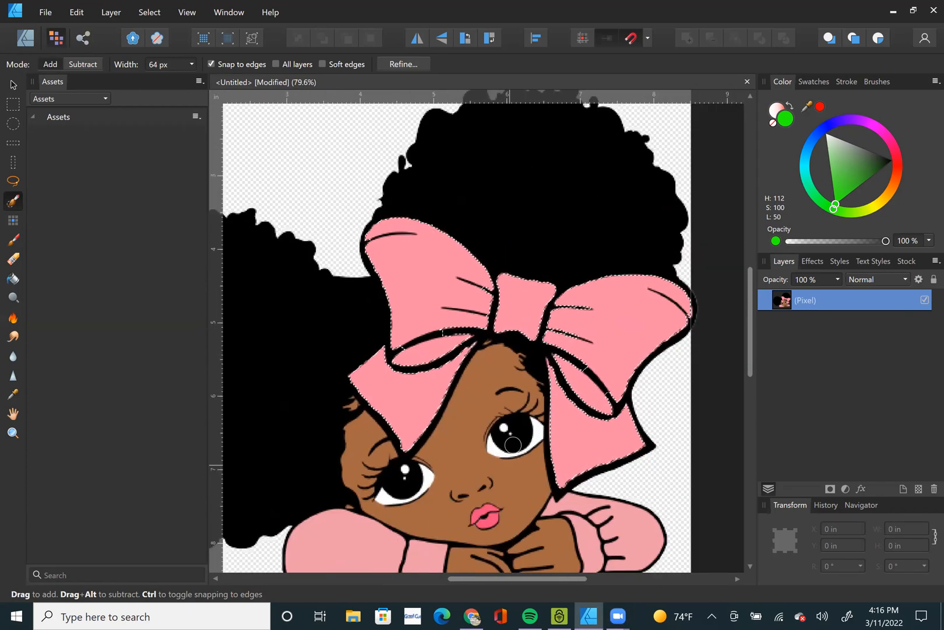
{"action": "scroll", "coordinate": [513, 445], "scroll_direction": "down", "scroll_amount": 1}
{"action": "key", "text": "ctrl+d"}
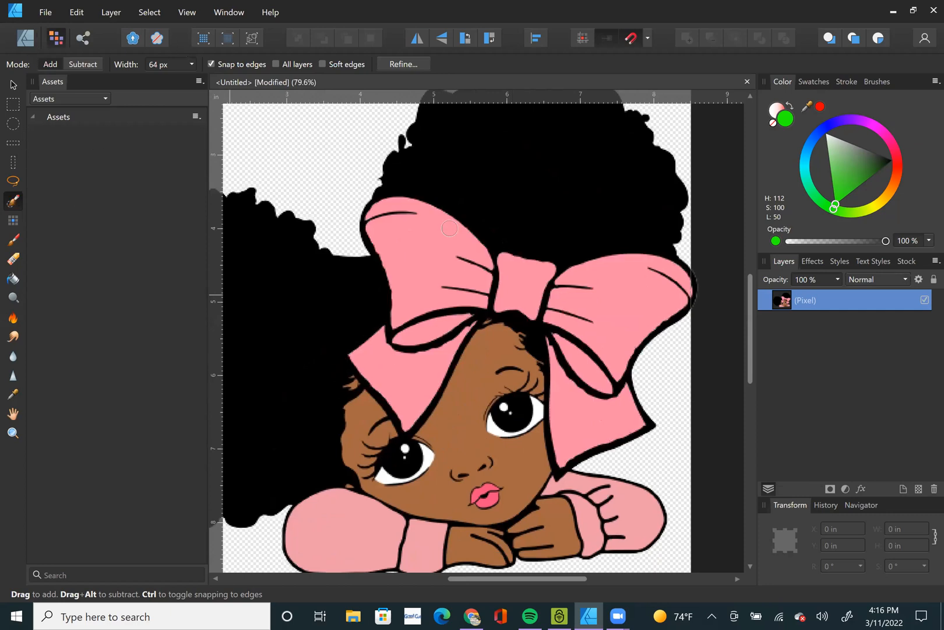
Select the girl's face skin with the Selection Brush and add the small skin patch beside the bow's lower tail using an 18 px width.
{"action": "mouse_move", "coordinate": [461, 422]}
{"action": "left_mouse_down"}
{"action": "mouse_move", "coordinate": [376, 436]}
{"action": "mouse_move", "coordinate": [371, 484]}
{"action": "mouse_move", "coordinate": [483, 506]}
{"action": "left_mouse_up"}
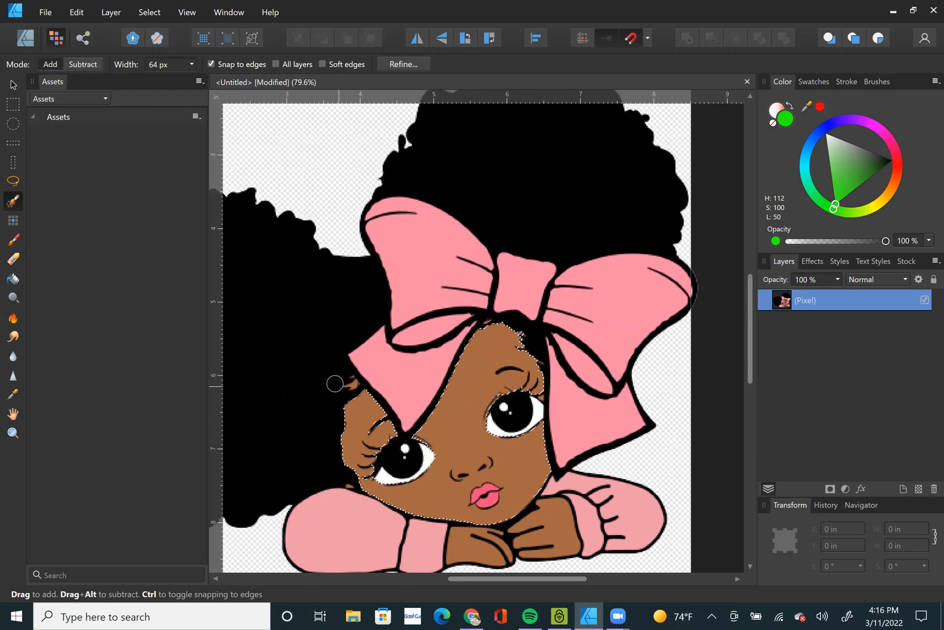
{"action": "scroll", "coordinate": [349, 381], "scroll_direction": "up", "scroll_amount": 6}
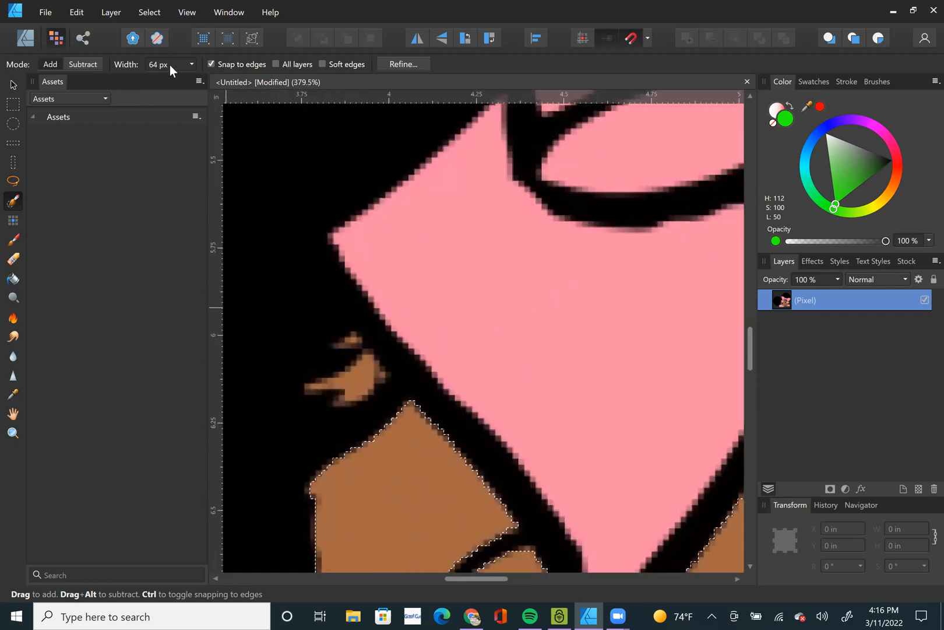
{"action": "left_click", "coordinate": [153, 66]}
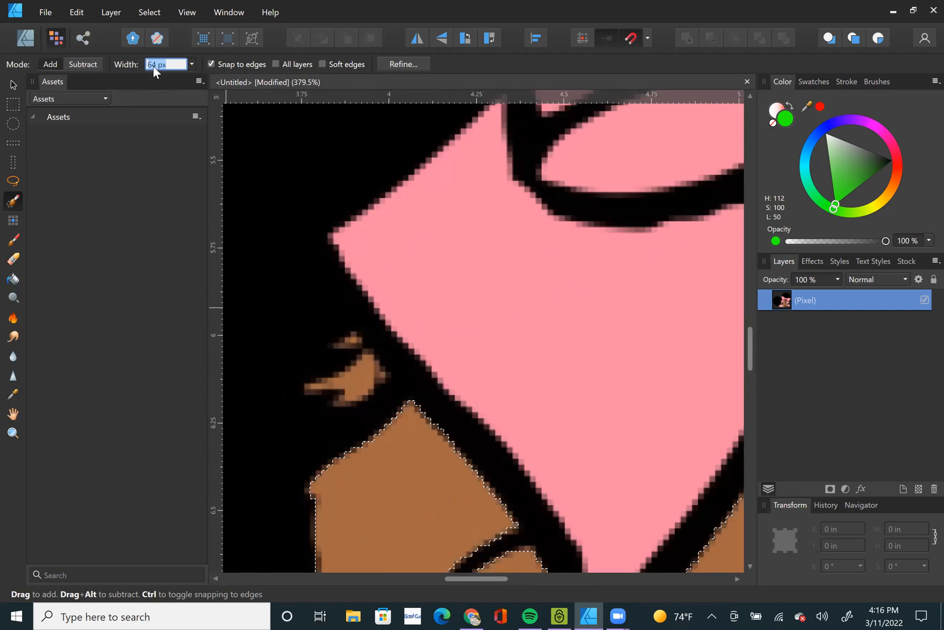
{"action": "type", "text": "61 px"}
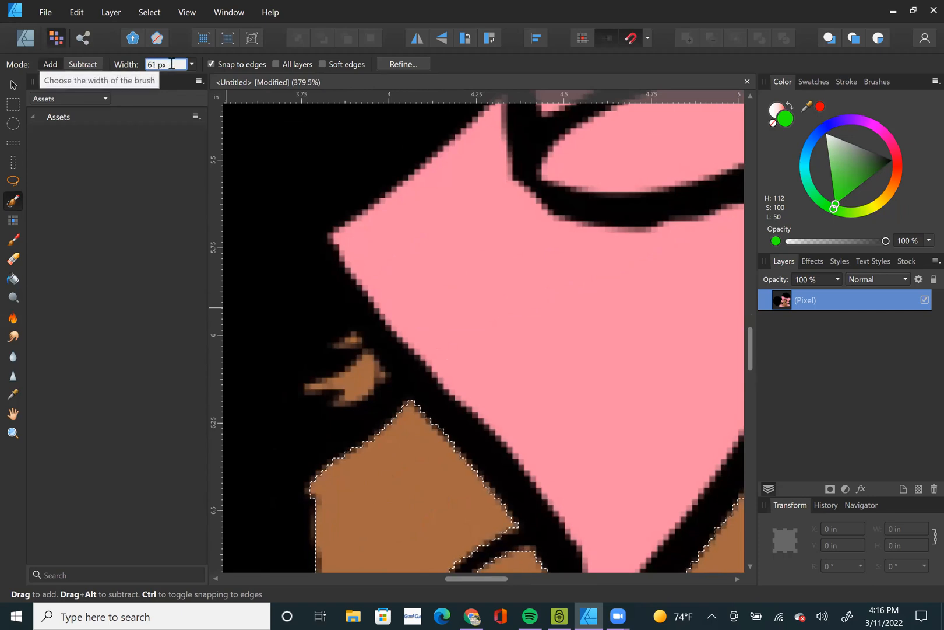
{"action": "scroll", "coordinate": [172, 64], "scroll_direction": "down", "scroll_amount": 4}
{"action": "key", "text": "Down"}
{"action": "key", "text": "Down"}
{"action": "key", "text": "Down"}
{"action": "key", "text": "Down"}
{"action": "key", "text": "Down"}
{"action": "key", "text": "Down"}
{"action": "key", "text": "Down"}
{"action": "key", "text": "Down"}
{"action": "key", "text": "Down"}
{"action": "key", "text": "Down"}
{"action": "key", "text": "Down"}
{"action": "key", "text": "Down"}
{"action": "key", "text": "Down"}
{"action": "key", "text": "Down"}
{"action": "key", "text": "Down"}
{"action": "key", "text": "Down"}
{"action": "key", "text": "Down"}
{"action": "key", "text": "Down"}
{"action": "key", "text": "Down"}
{"action": "key", "text": "Down"}
{"action": "left_click", "coordinate": [363, 381]}
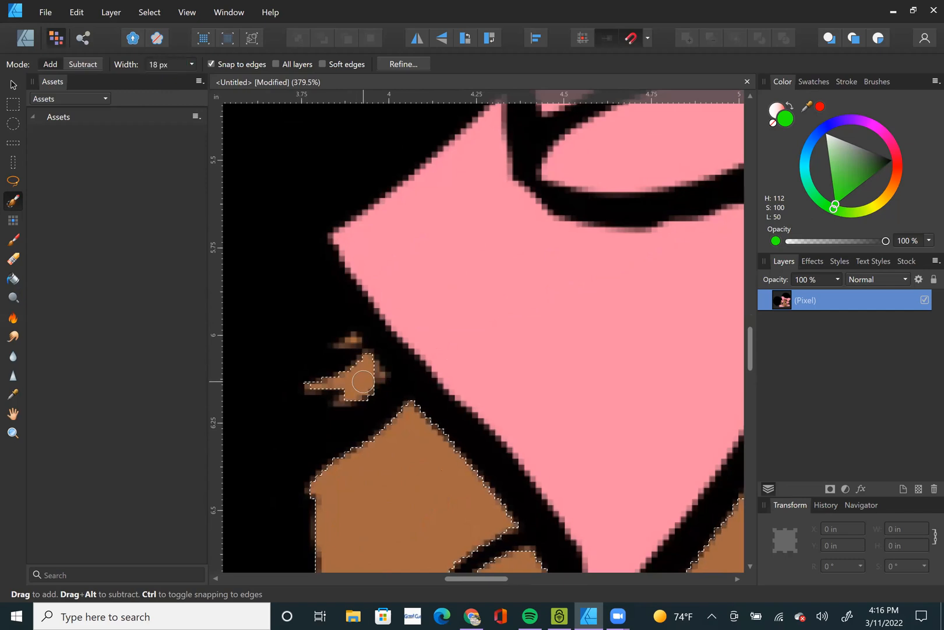
Add the skin of both hands to the face selection with the 18 px Selection Brush.
{"action": "scroll", "coordinate": [348, 367], "scroll_direction": "up", "scroll_amount": 6}
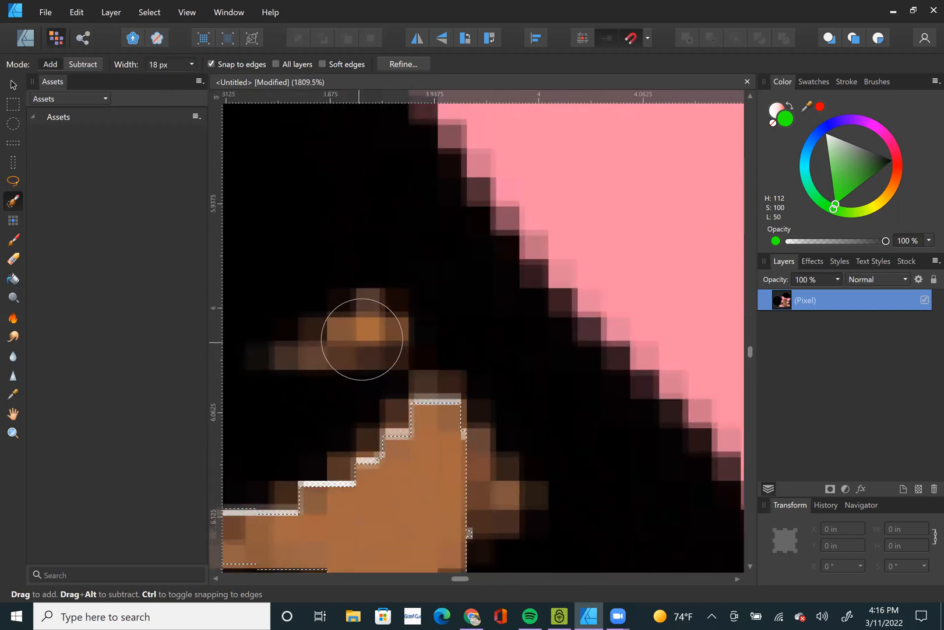
{"action": "key", "text": "ctrl+d"}
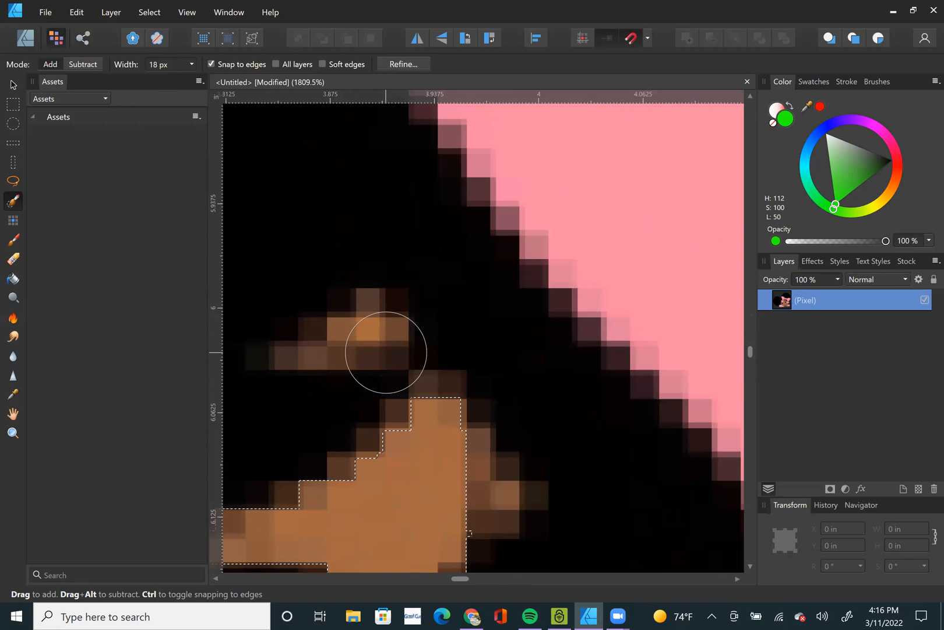
{"action": "left_click_drag", "start_coordinate": [388, 486], "coordinate": [390, 496]}
{"action": "scroll", "coordinate": [403, 466], "scroll_direction": "down", "scroll_amount": 8}
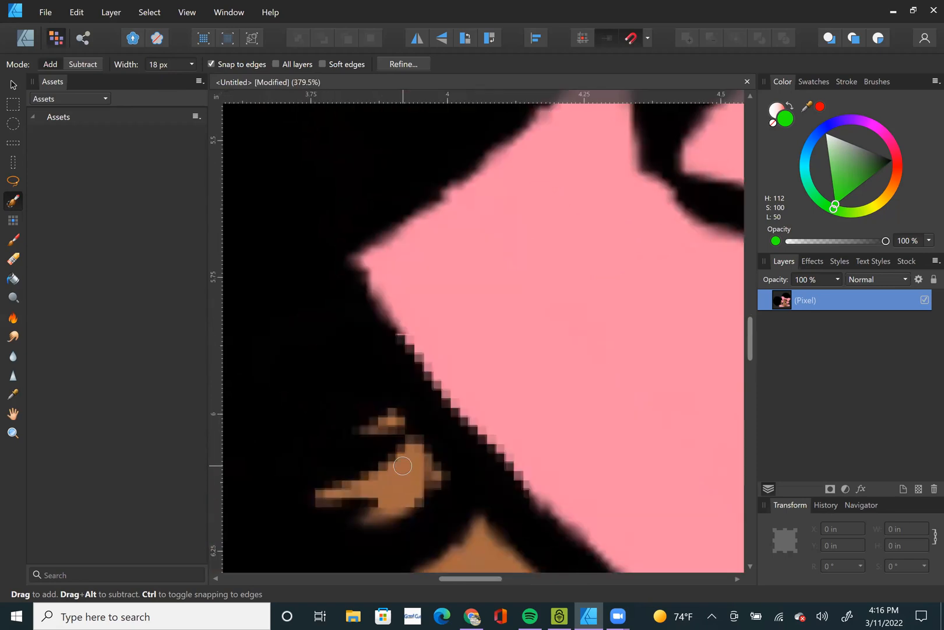
{"action": "scroll", "coordinate": [458, 493], "scroll_direction": "down", "scroll_amount": 7}
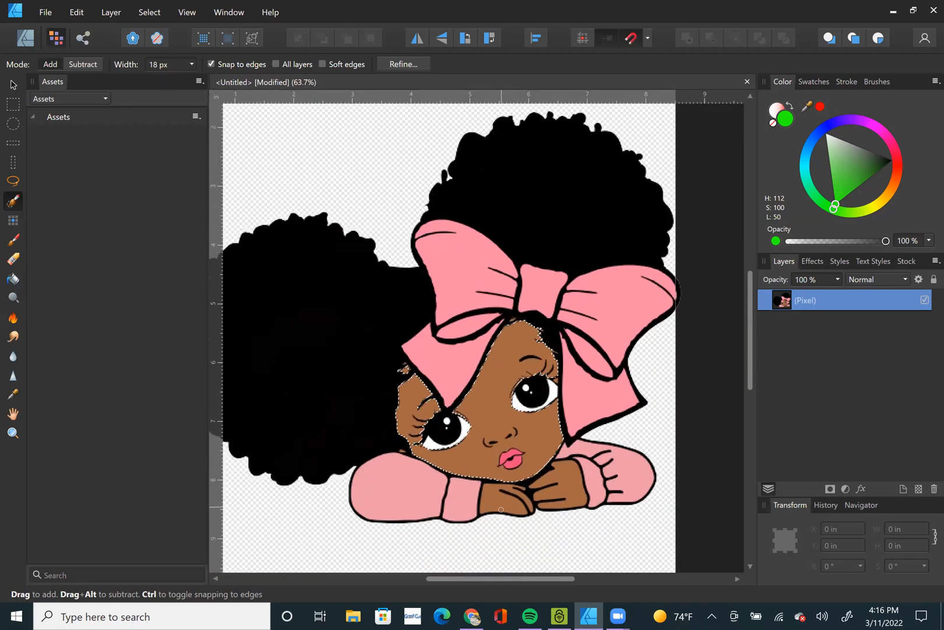
{"action": "scroll", "coordinate": [488, 483], "scroll_direction": "up", "scroll_amount": 6}
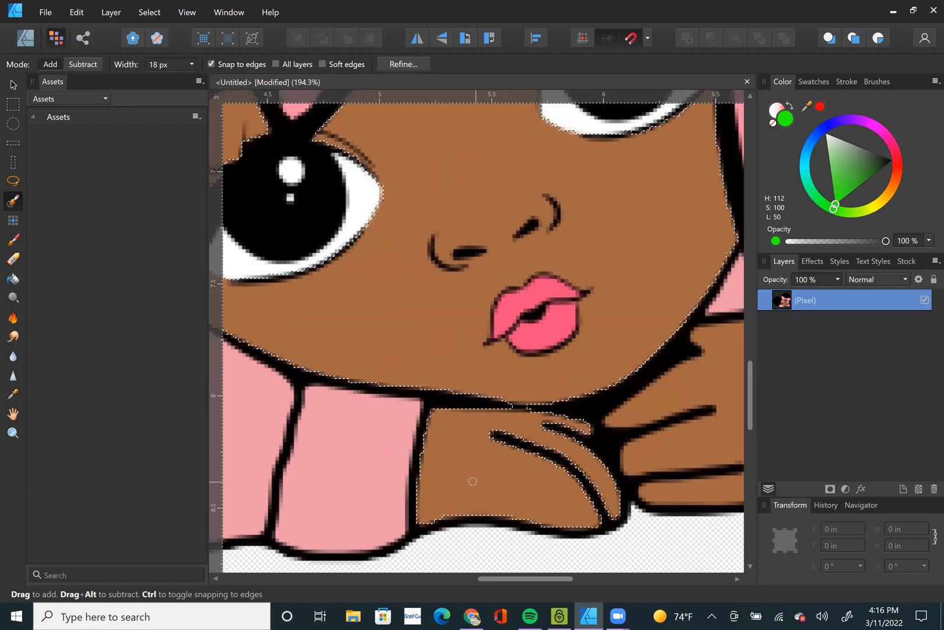
{"action": "scroll", "coordinate": [475, 482], "scroll_direction": "down", "scroll_amount": 3}
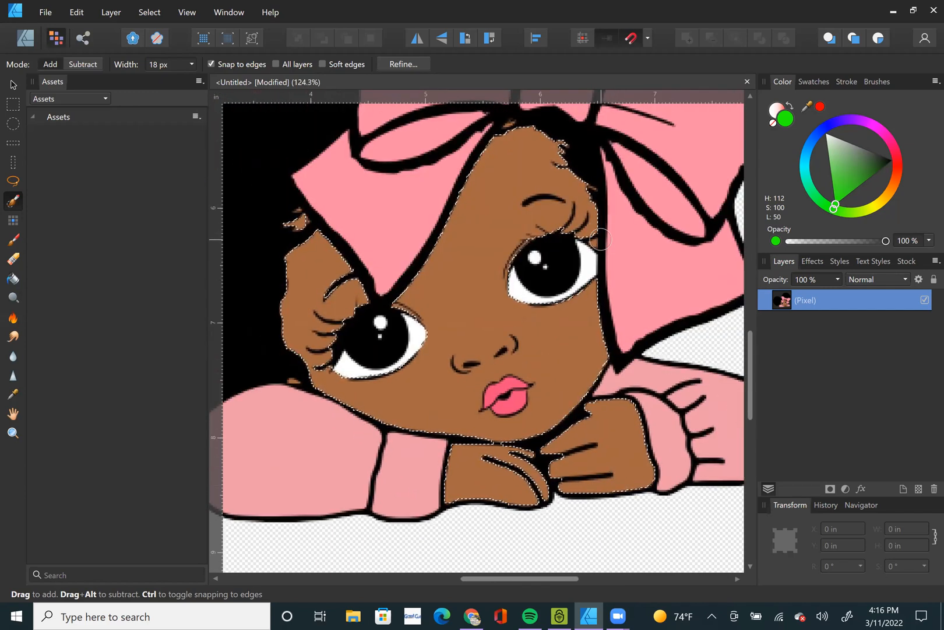
Add the small skin patch at the outer corner of the eye beside the bow and subtract the excess there with the Selection Brush.
{"action": "scroll", "coordinate": [594, 242], "scroll_direction": "up", "scroll_amount": 10}
{"action": "scroll", "coordinate": [562, 258], "scroll_direction": "up", "scroll_amount": 6}
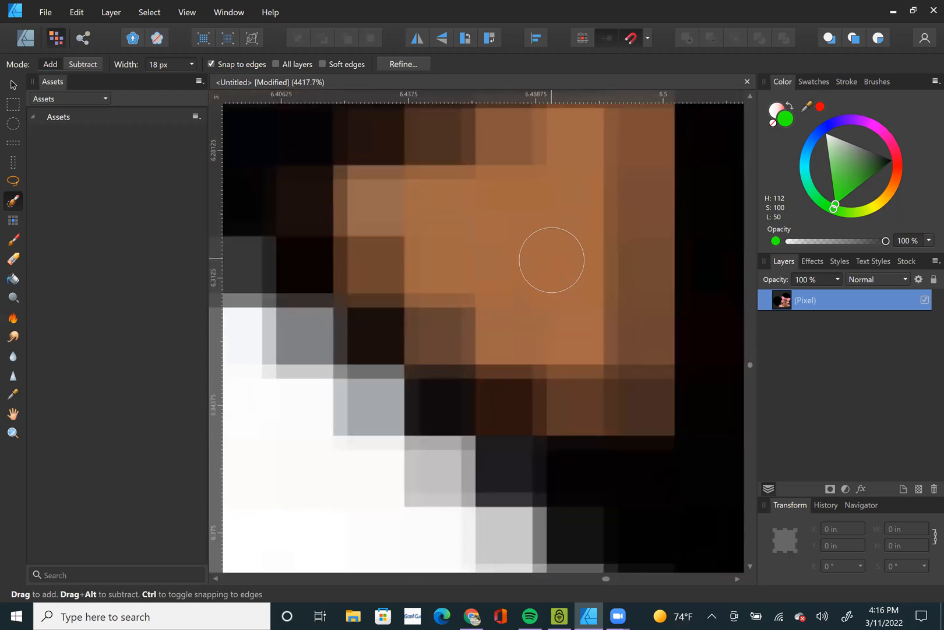
{"action": "scroll", "coordinate": [552, 259], "scroll_direction": "down", "scroll_amount": 9}
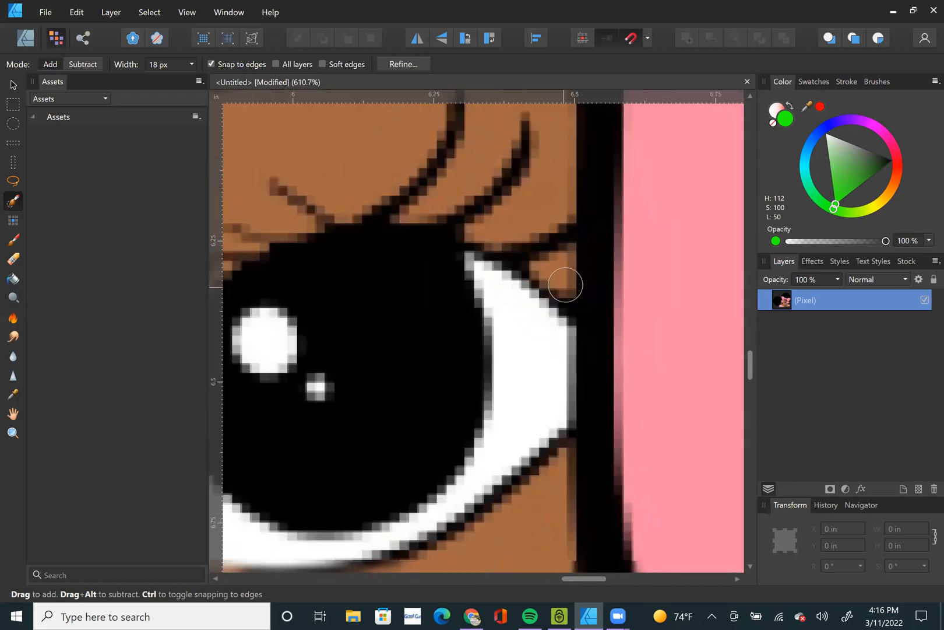
{"action": "left_click", "coordinate": [93, 65]}
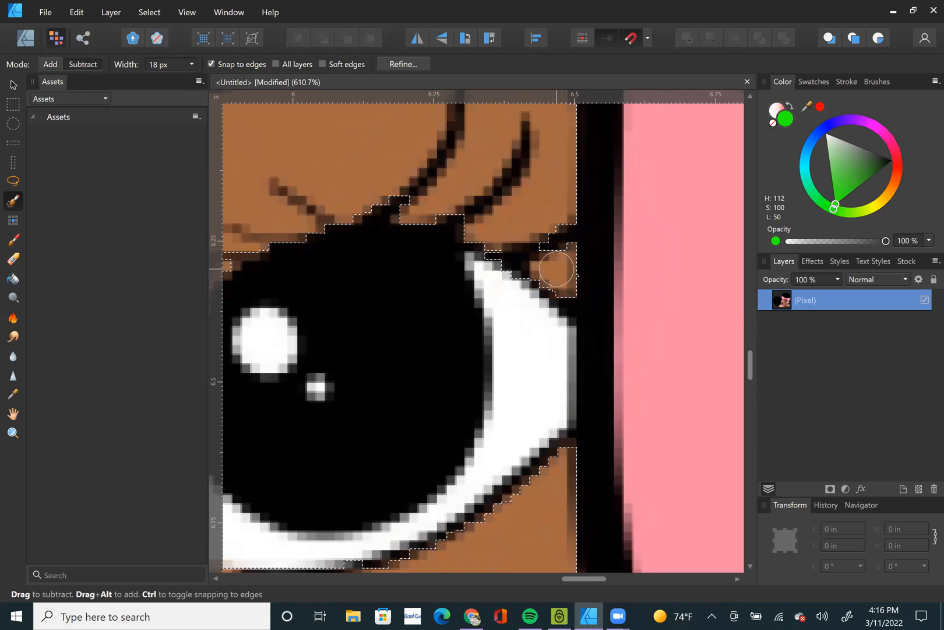
{"action": "left_click_drag", "start_coordinate": [573, 270], "coordinate": [533, 277]}
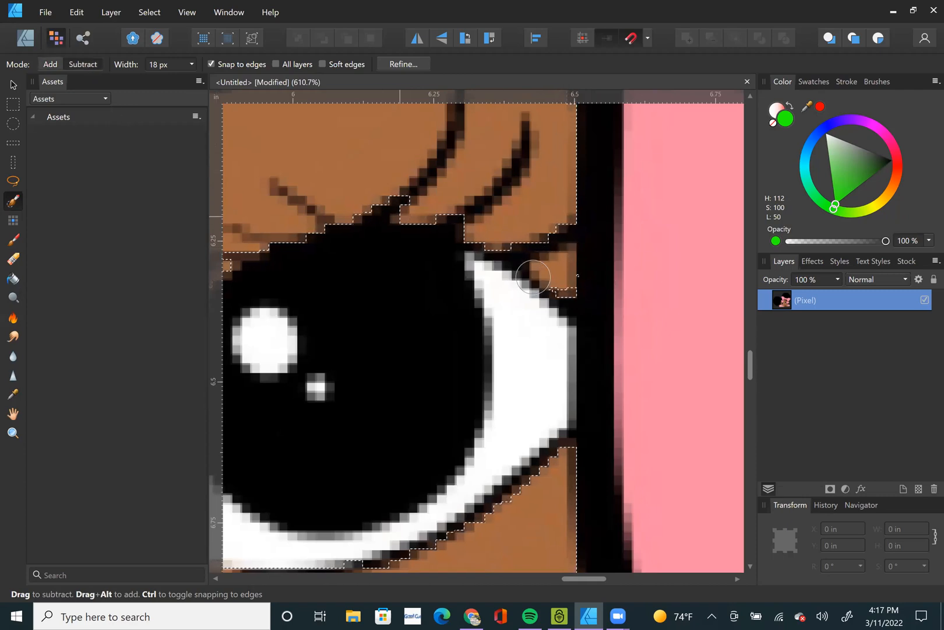
Set the Selection Brush width to 6 px and add the skin patch at the outer eye corner back to the selection.
{"action": "left_click", "coordinate": [184, 64]}
{"action": "type", "text": "9"}
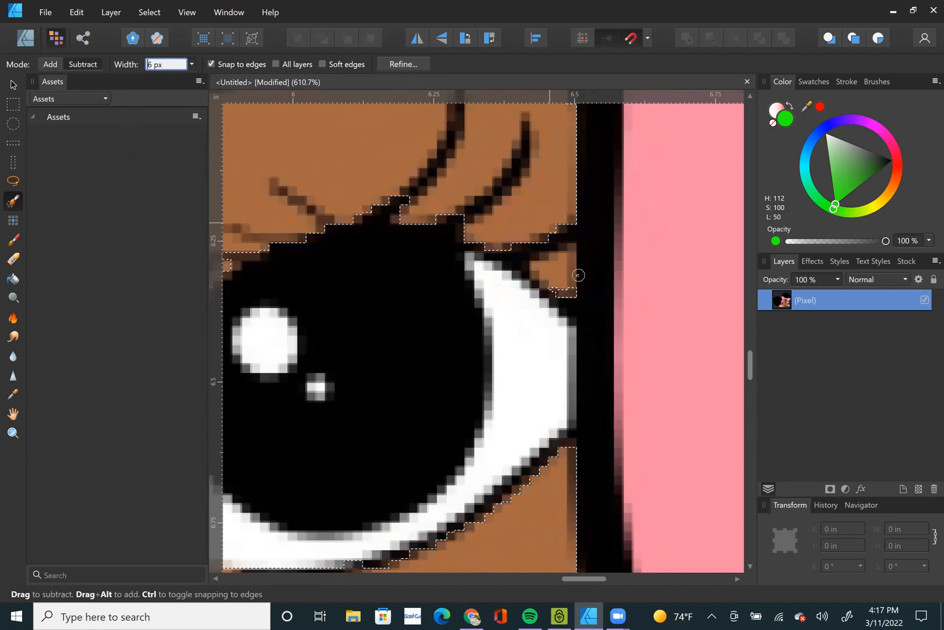
{"action": "key", "text": "Return"}
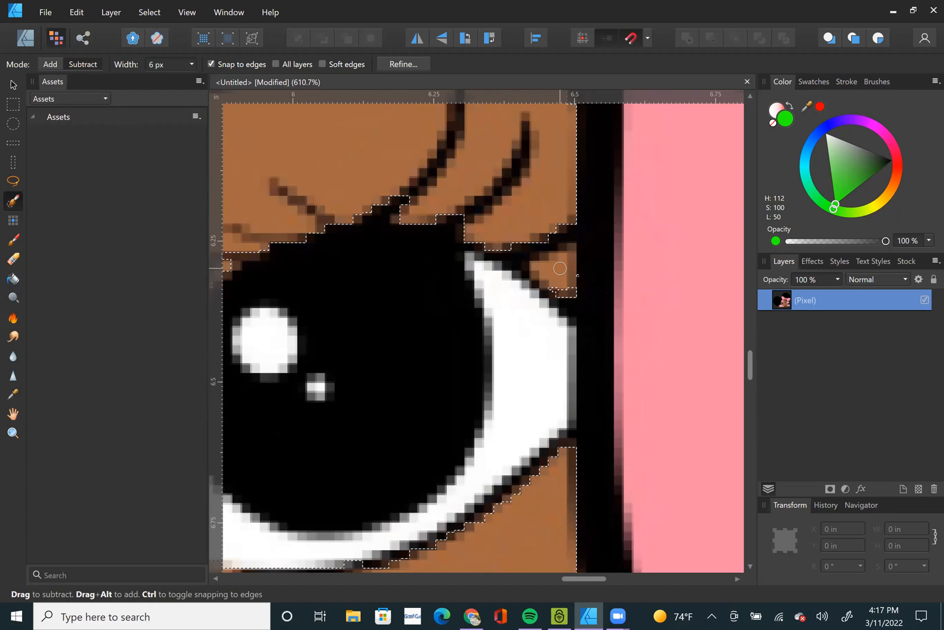
{"action": "scroll", "coordinate": [559, 271], "scroll_direction": "up", "scroll_amount": 3}
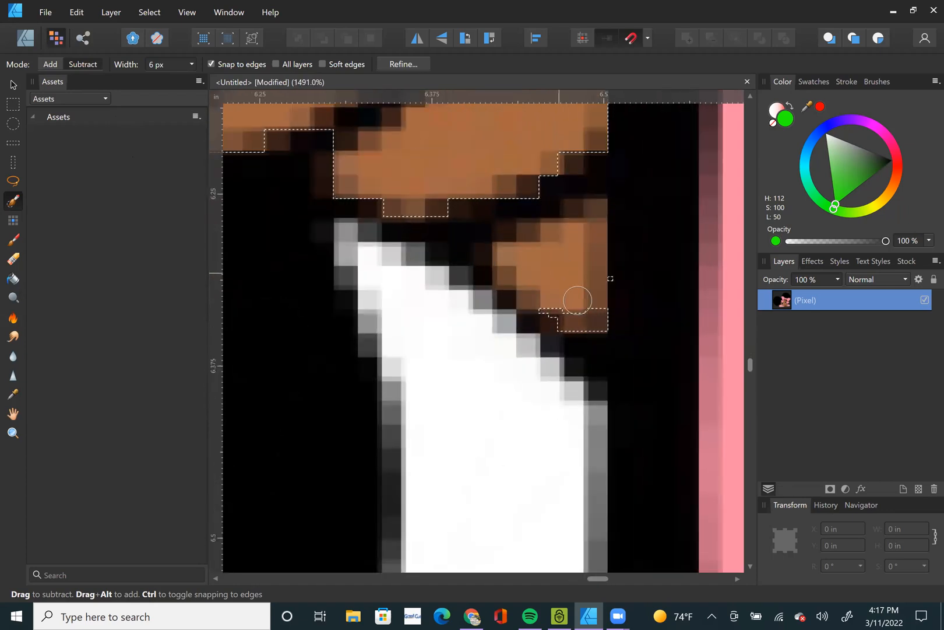
{"action": "left_click", "coordinate": [574, 277]}
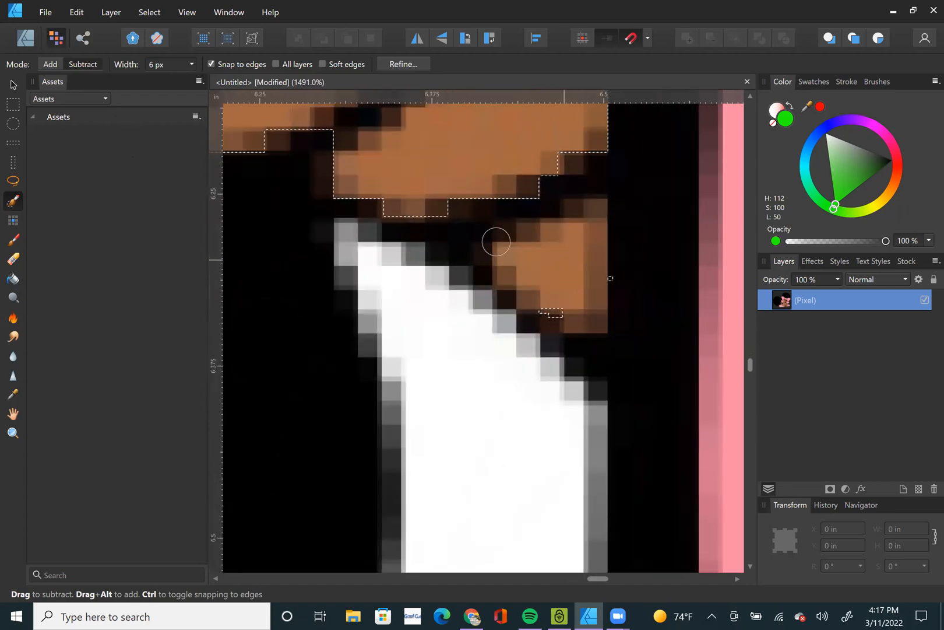
{"action": "left_click", "coordinate": [51, 63]}
{"action": "mouse_move", "coordinate": [549, 274]}
{"action": "left_mouse_down"}
{"action": "mouse_move", "coordinate": [582, 288]}
{"action": "mouse_move", "coordinate": [575, 311]}
{"action": "mouse_move", "coordinate": [582, 308]}
{"action": "left_mouse_up"}
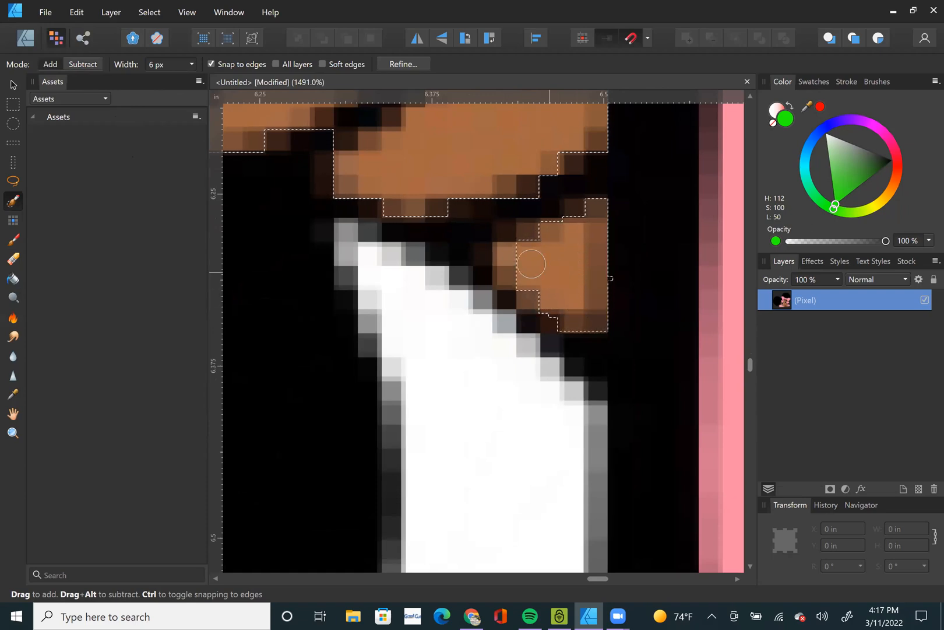
{"action": "scroll", "coordinate": [534, 308], "scroll_direction": "down", "scroll_amount": 3}
{"action": "scroll", "coordinate": [540, 280], "scroll_direction": "up", "scroll_amount": 3}
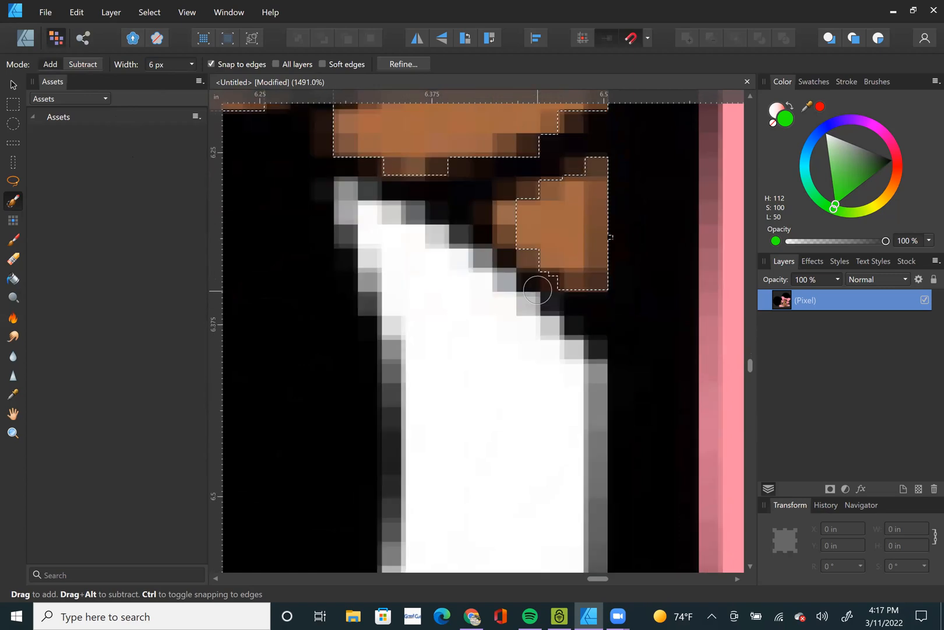
{"action": "scroll", "coordinate": [537, 289], "scroll_direction": "down", "scroll_amount": 7}
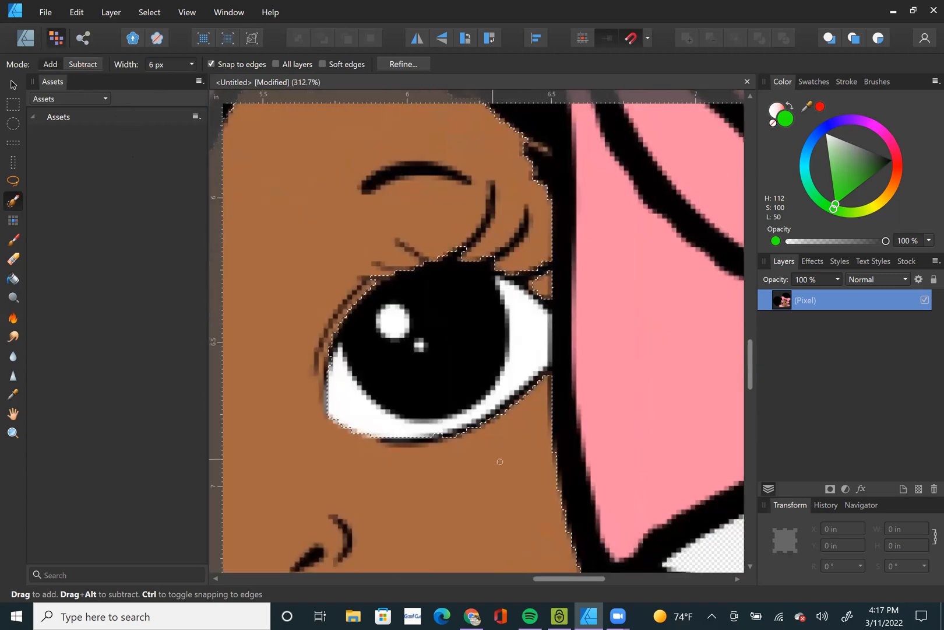
{"action": "scroll", "coordinate": [501, 459], "scroll_direction": "down", "scroll_amount": 4}
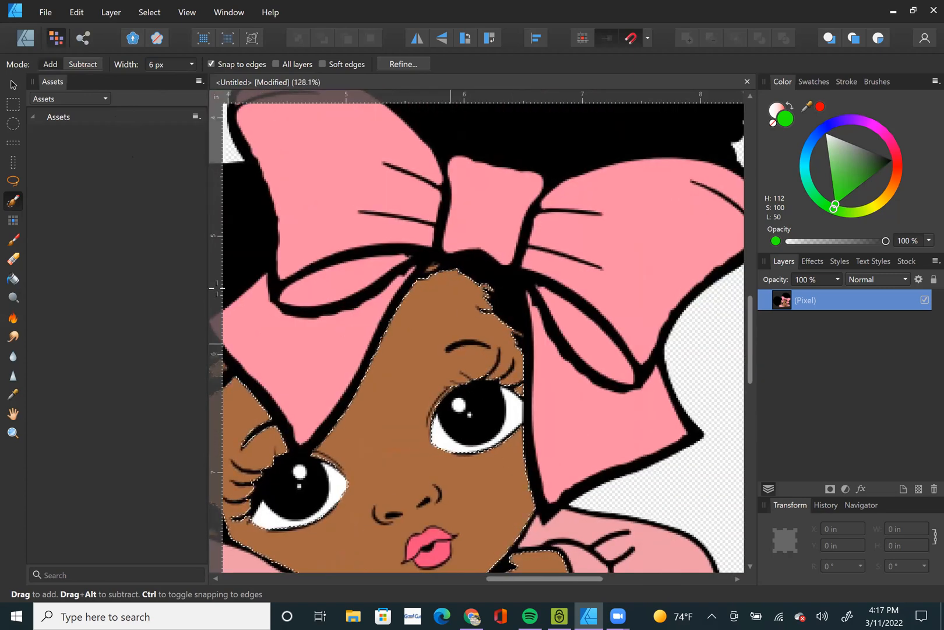
Try moving the selected skin area sideways with the Move Tool and undo the move.
{"action": "left_click", "coordinate": [13, 84]}
{"action": "scroll", "coordinate": [575, 376], "scroll_direction": "down", "scroll_amount": 3}
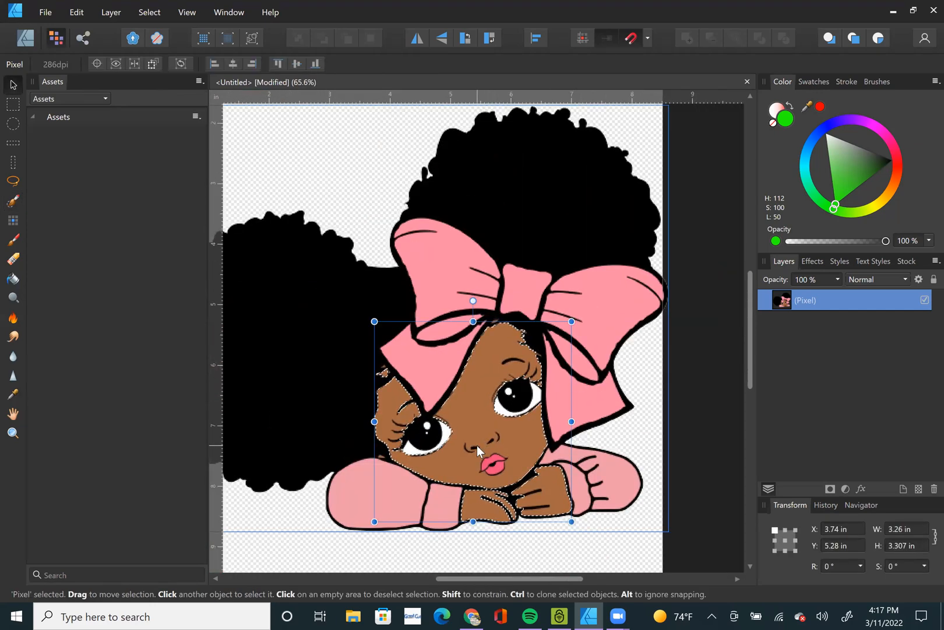
{"action": "left_click_drag", "start_coordinate": [558, 435], "coordinate": [593, 427]}
{"action": "key", "text": "ctrl+z"}
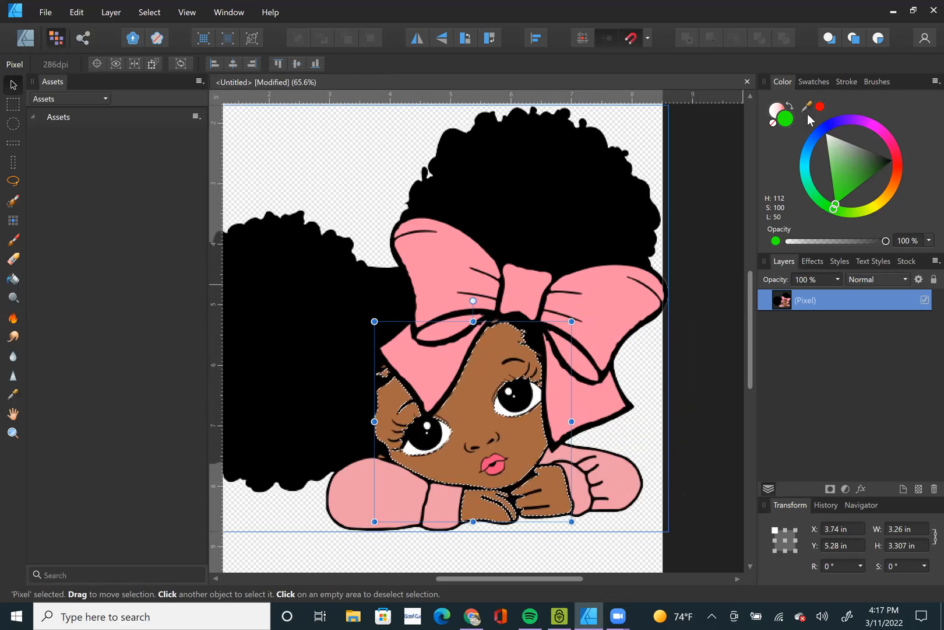
Sample the face's brown skin tone and darken it to H 23, S 58, L 26 for use with the Flood Fill Tool.
{"action": "left_click_drag", "start_coordinate": [812, 110], "coordinate": [485, 373]}
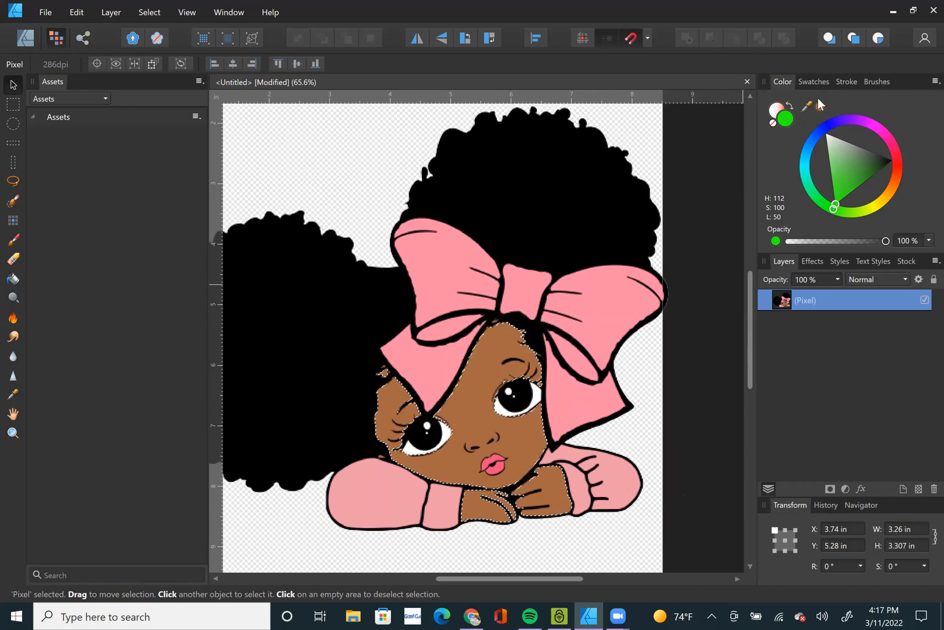
{"action": "left_click", "coordinate": [820, 107]}
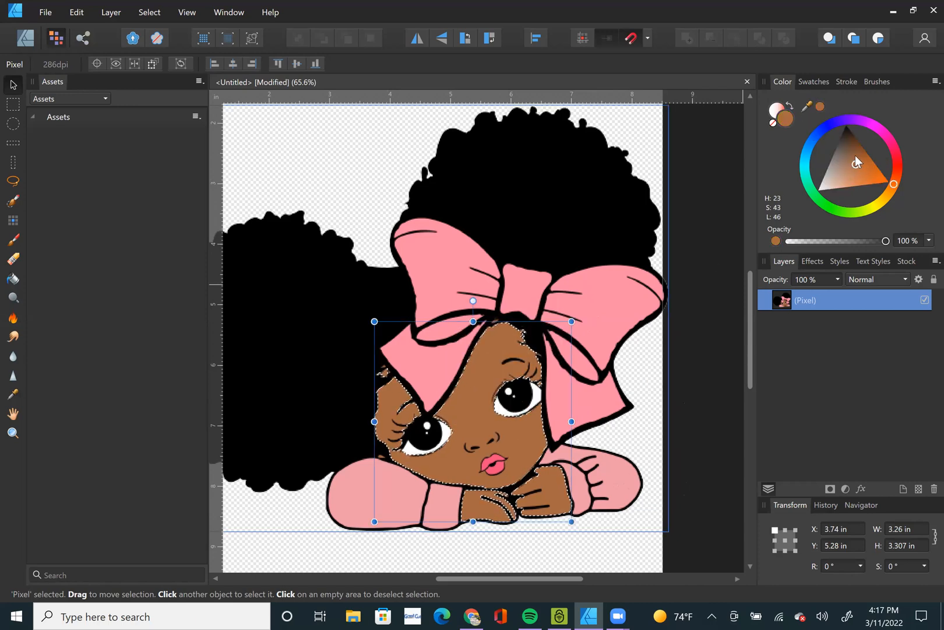
{"action": "mouse_move", "coordinate": [856, 161]}
{"action": "left_mouse_down"}
{"action": "mouse_move", "coordinate": [866, 132]}
{"action": "mouse_move", "coordinate": [862, 146]}
{"action": "left_mouse_up"}
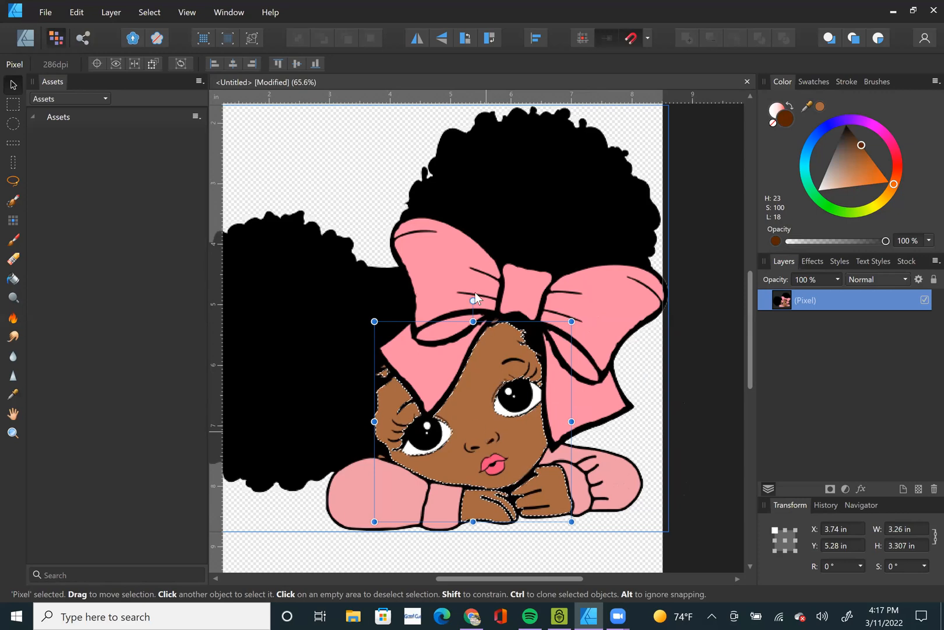
{"action": "left_click", "coordinate": [854, 160]}
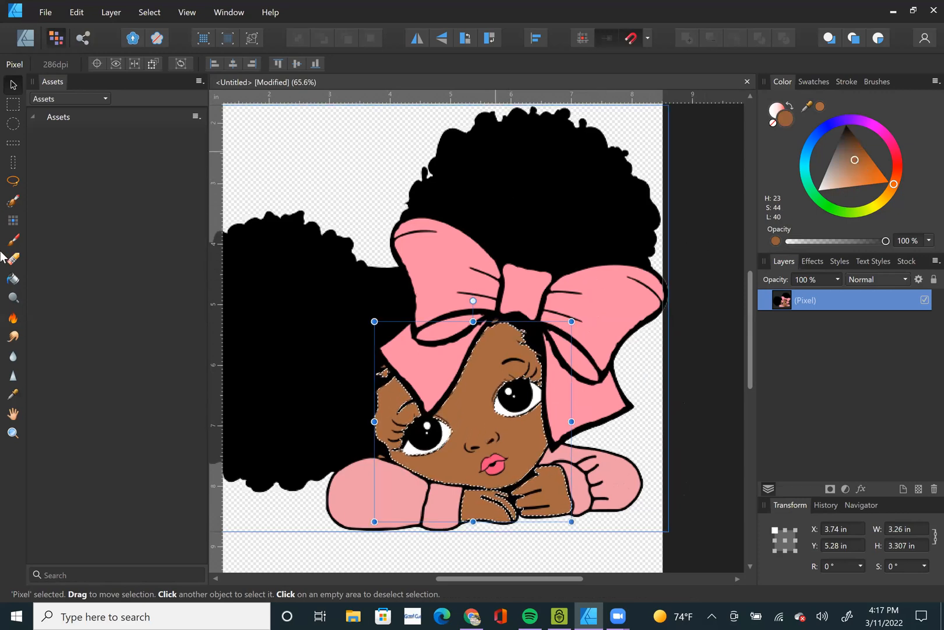
{"action": "left_click", "coordinate": [17, 277]}
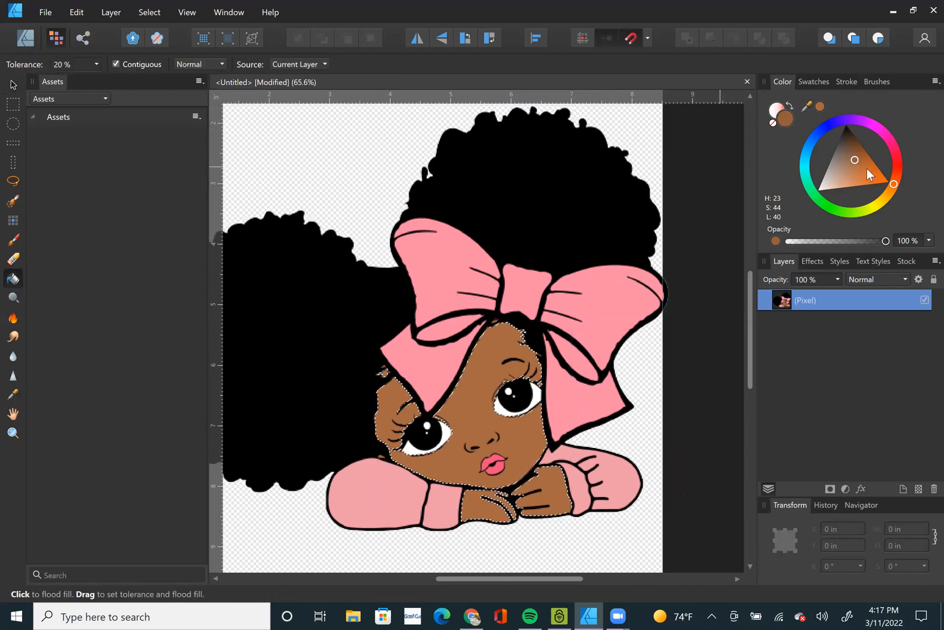
{"action": "left_click", "coordinate": [855, 148]}
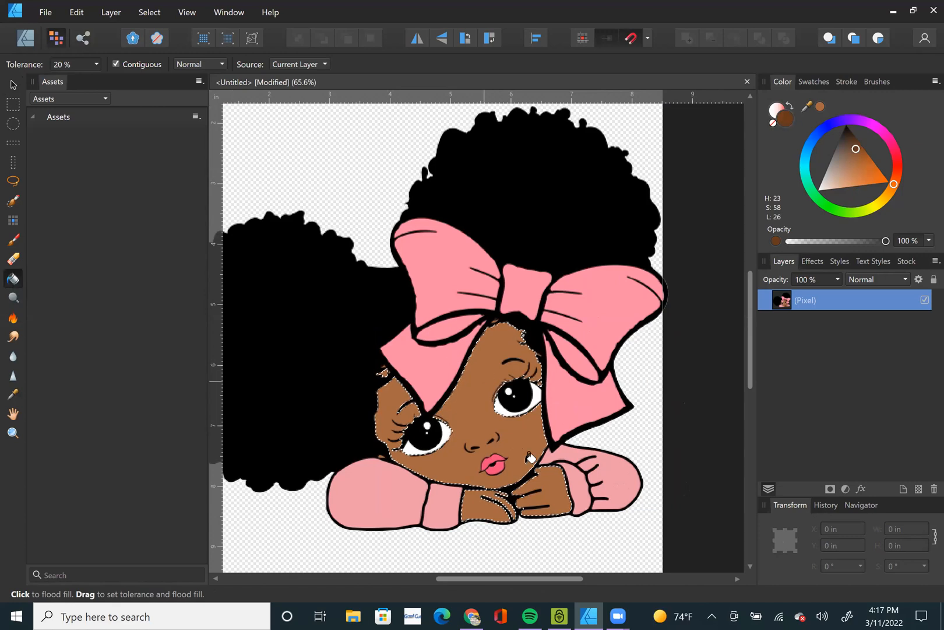
Flood fill the selected face, hands and small skin patches with the dark brown at 20% tolerance.
{"action": "left_click", "coordinate": [530, 457]}
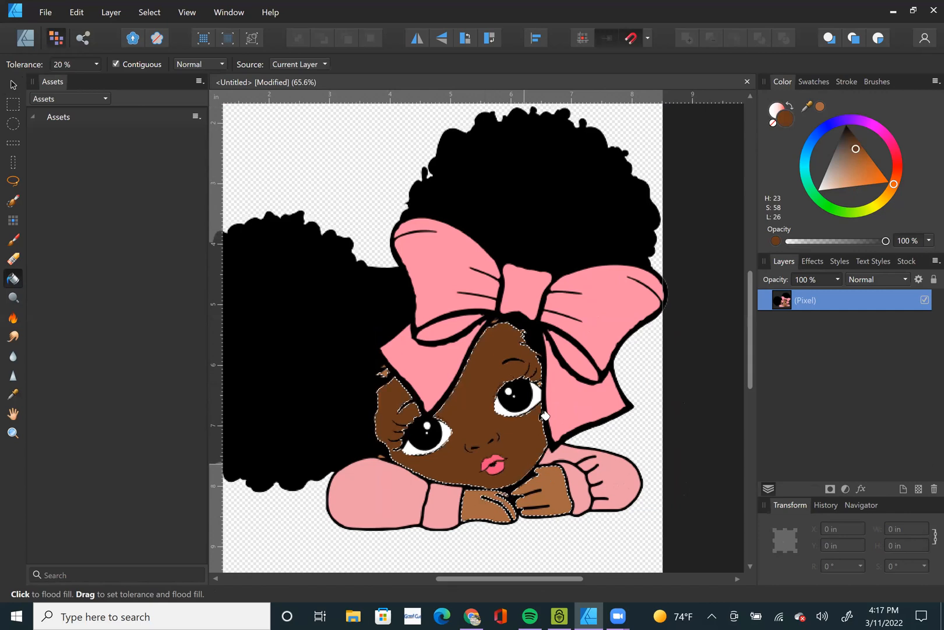
{"action": "scroll", "coordinate": [401, 319], "scroll_direction": "up", "scroll_amount": 5}
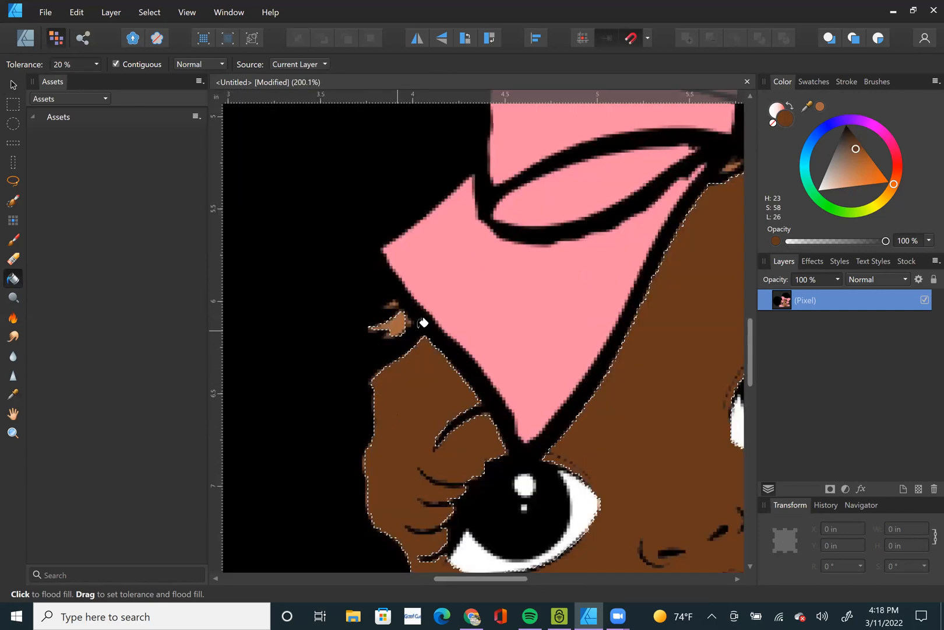
{"action": "left_click", "coordinate": [398, 329]}
{"action": "scroll", "coordinate": [561, 319], "scroll_direction": "down", "scroll_amount": 2}
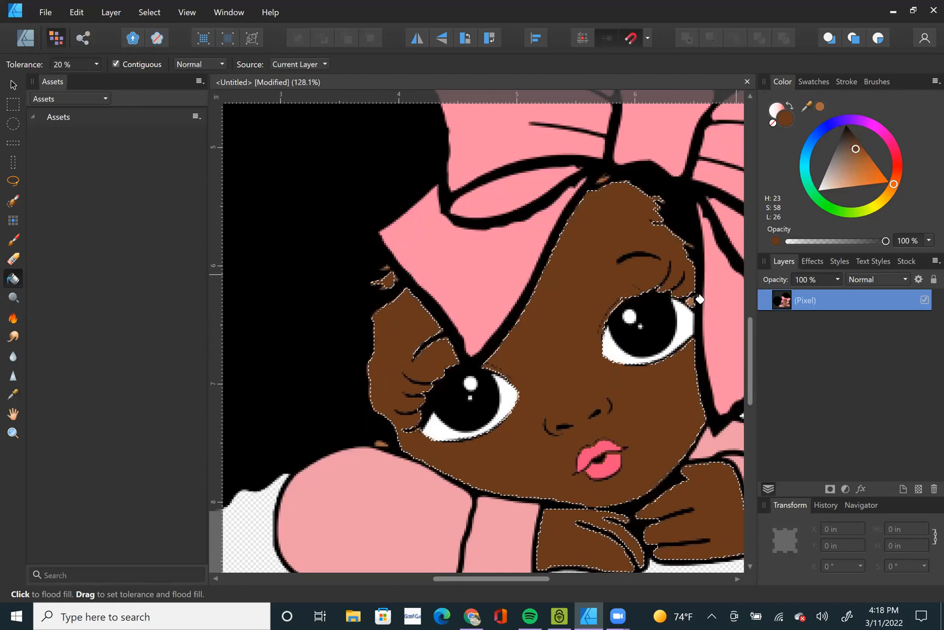
{"action": "scroll", "coordinate": [698, 296], "scroll_direction": "up", "scroll_amount": 4}
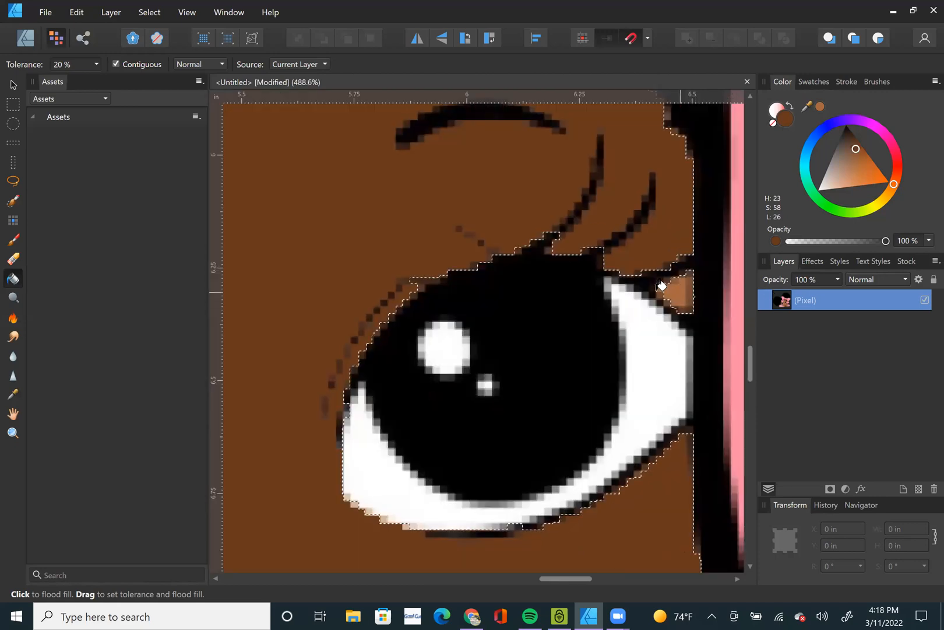
{"action": "scroll", "coordinate": [641, 294], "scroll_direction": "down", "scroll_amount": 5}
{"action": "scroll", "coordinate": [562, 330], "scroll_direction": "down", "scroll_amount": 2}
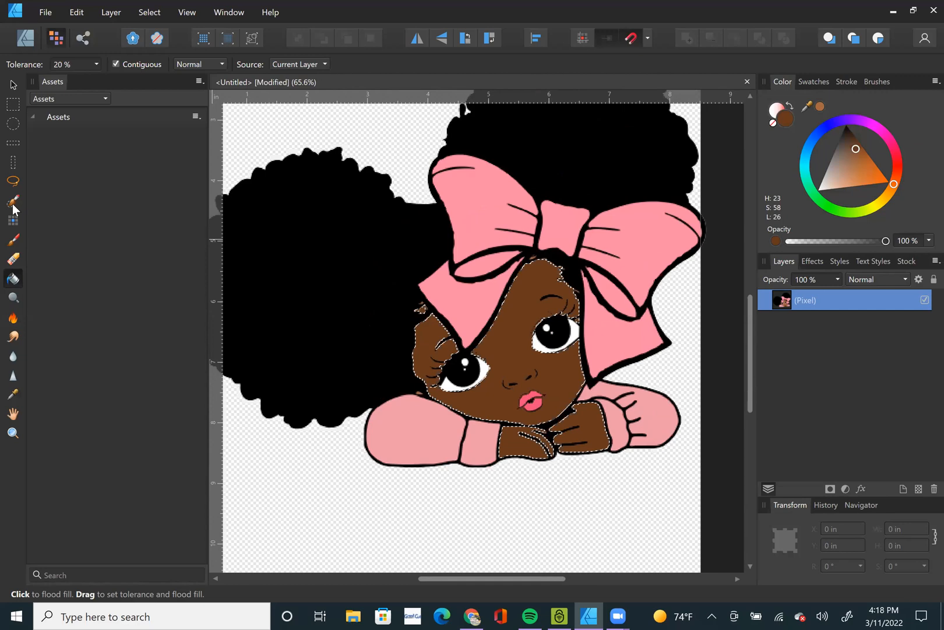
Deselect the skin areas and activate the Selection Brush Tool.
{"action": "key", "text": "ctrl+d"}
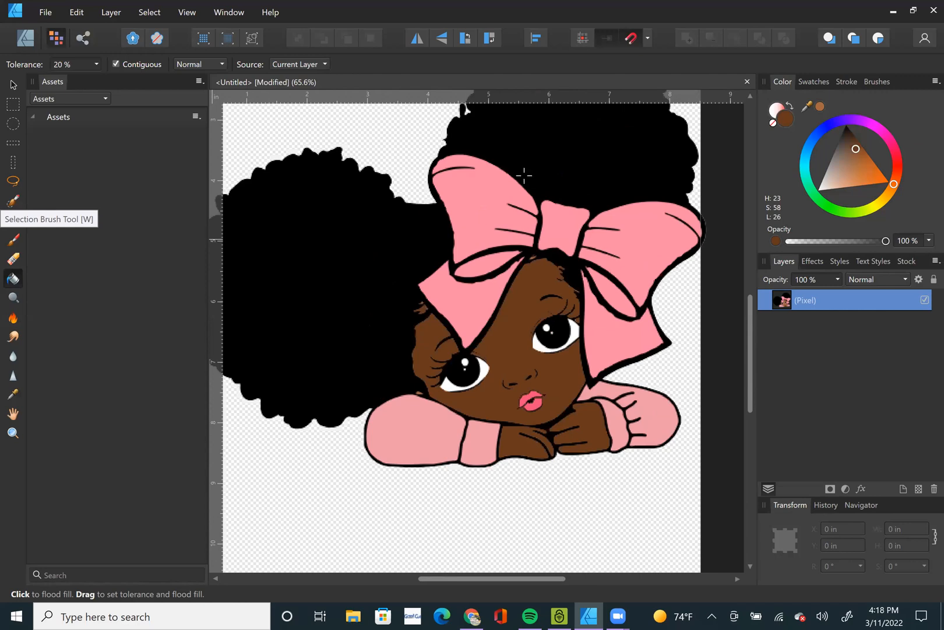
{"action": "key", "text": "w"}
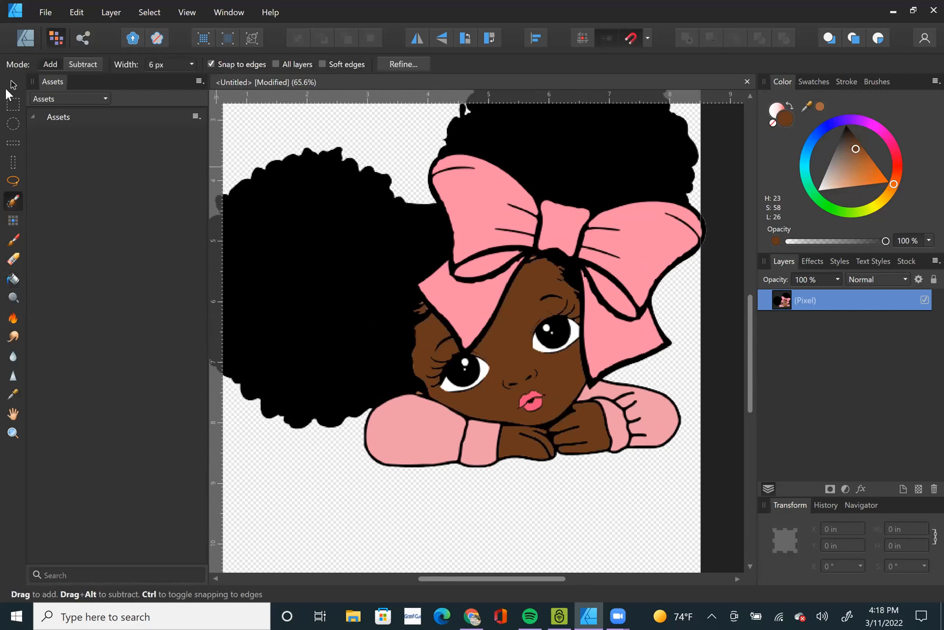
{"action": "left_click", "coordinate": [12, 86]}
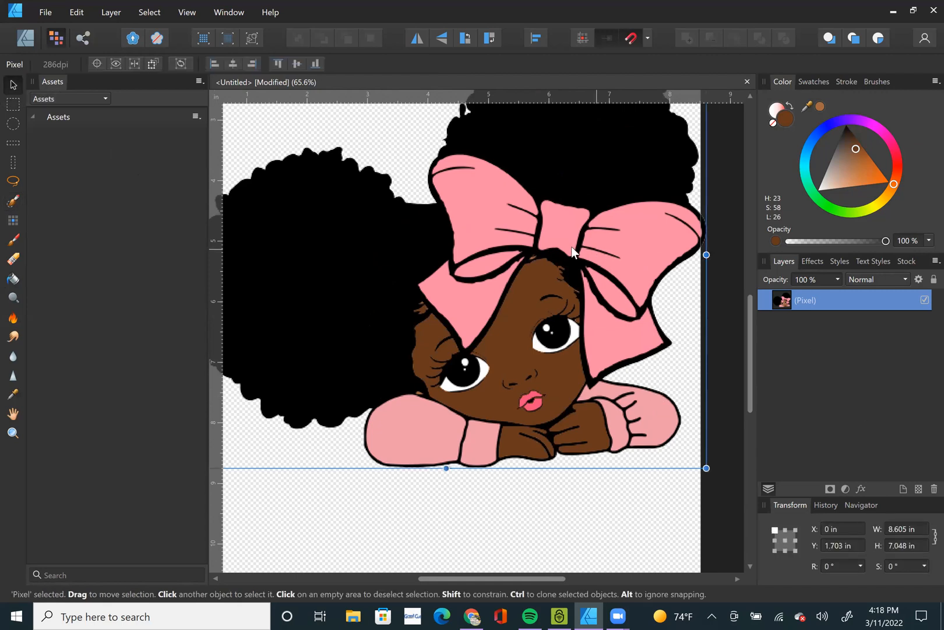
{"action": "left_click", "coordinate": [13, 203]}
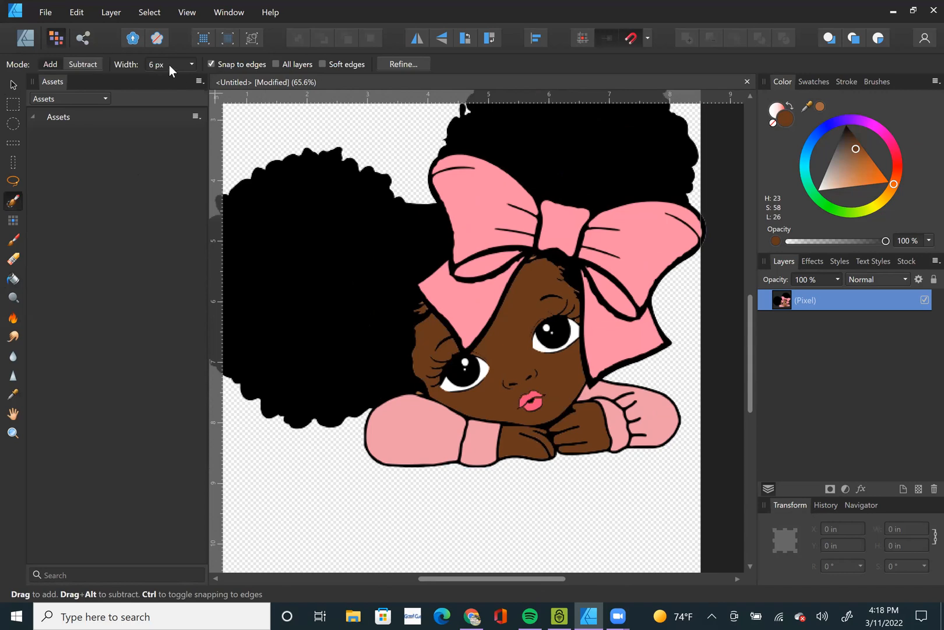
Set the Selection Brush width to 38 px and select the bow's left loop and centre knot.
{"action": "left_click", "coordinate": [191, 64]}
{"action": "left_click_drag", "start_coordinate": [194, 78], "coordinate": [220, 80]}
{"action": "left_click", "coordinate": [475, 211]}
{"action": "left_click", "coordinate": [475, 211]}
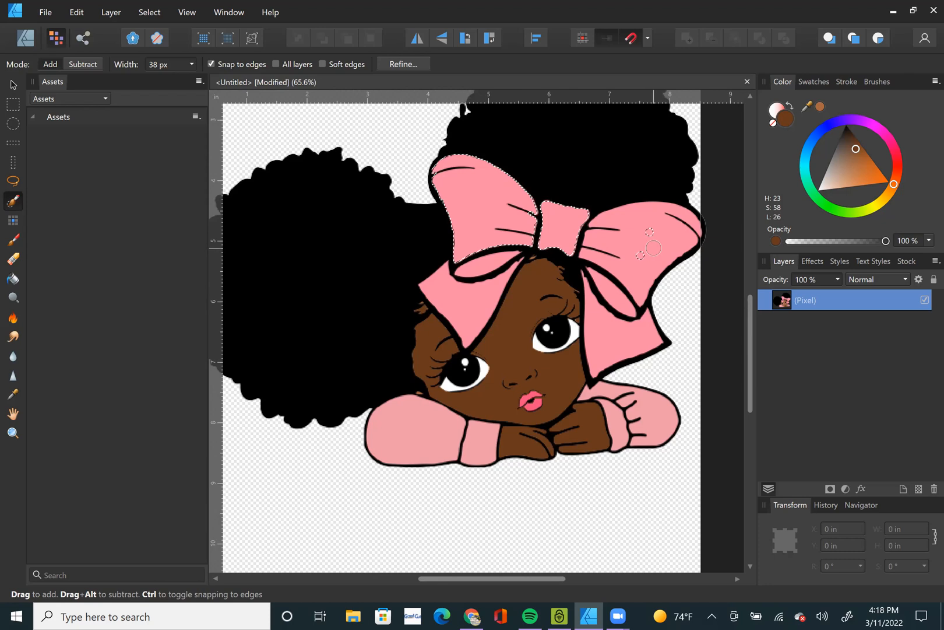
Enlarge the Selection Brush to 133.7 px and add the bow's right loop to the selection.
{"action": "scroll", "coordinate": [647, 250], "scroll_direction": "up", "scroll_amount": 4}
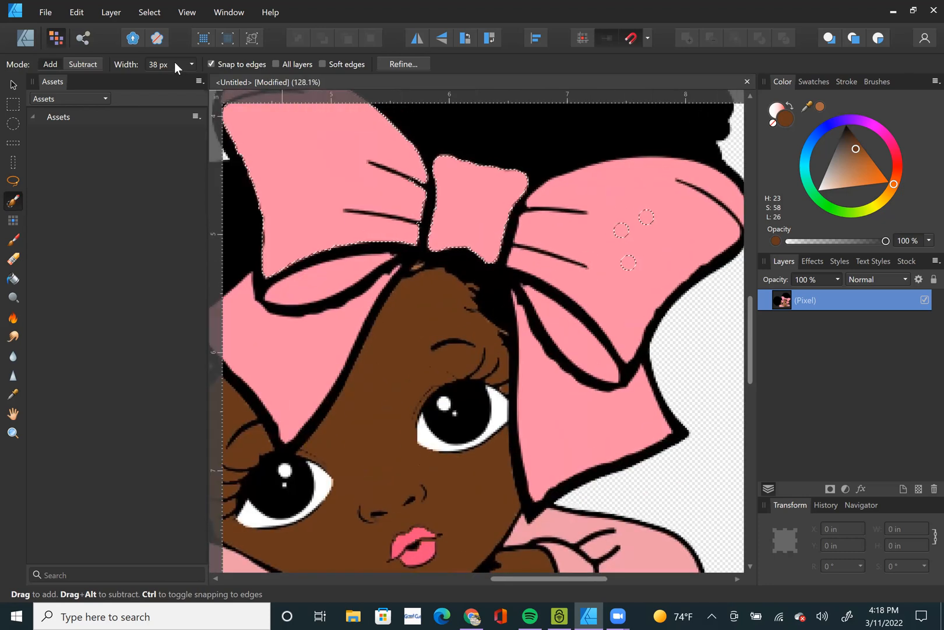
{"action": "key", "text": "bracketright"}
{"action": "key", "text": "bracketright"}
{"action": "key", "text": "bracketright"}
{"action": "key", "text": "bracketright"}
{"action": "key", "text": "bracketright"}
{"action": "key", "text": "bracketright"}
{"action": "key", "text": "bracketright"}
{"action": "key", "text": "bracketright"}
{"action": "key", "text": "bracketright"}
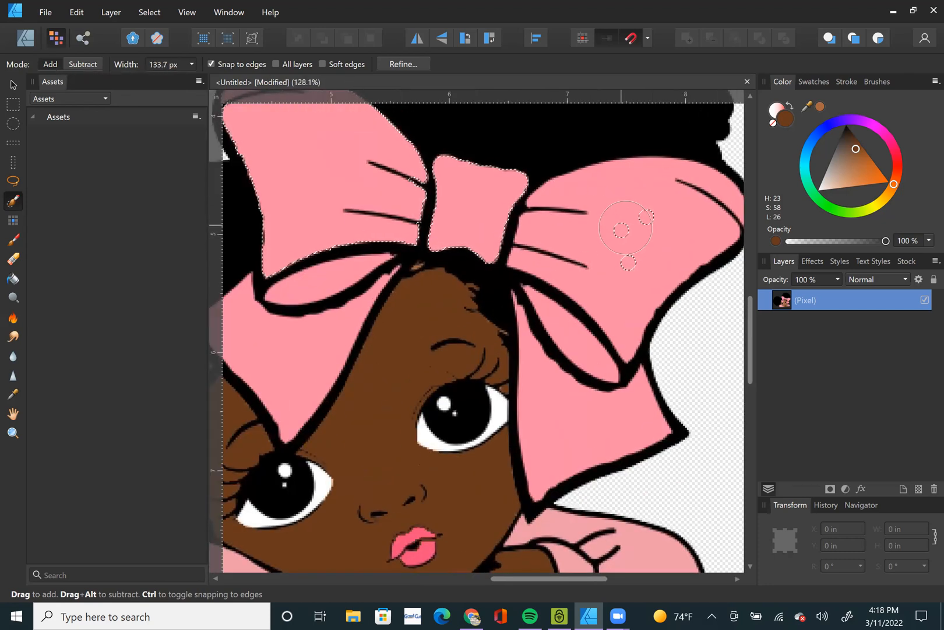
{"action": "left_click", "coordinate": [635, 233]}
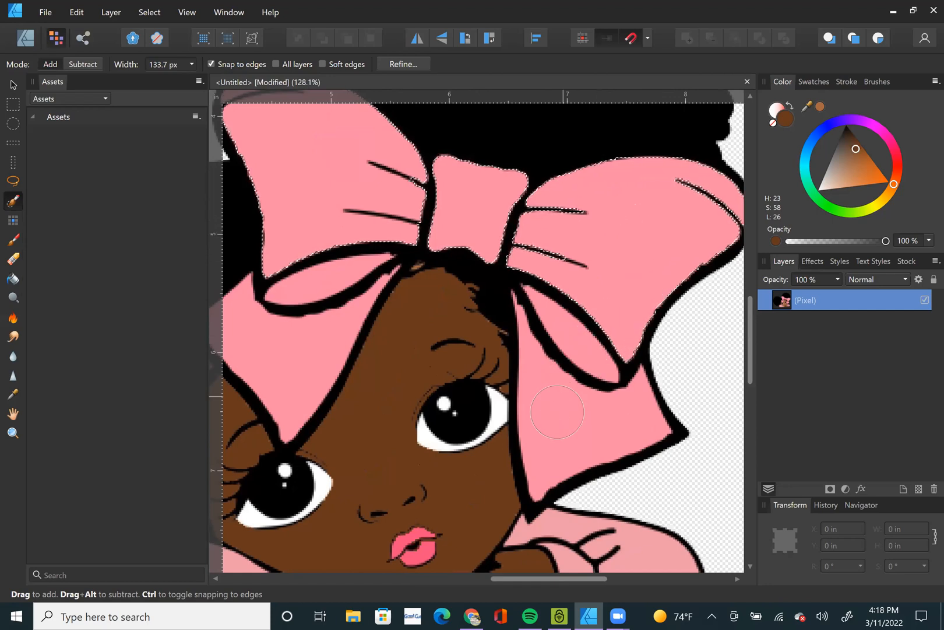
Add both ribbon tails and the small inner loops to the bow selection, reducing the brush width to 31 px.
{"action": "left_click", "coordinate": [277, 363]}
{"action": "key", "text": "bracketleft"}
{"action": "key", "text": "bracketleft"}
{"action": "key", "text": "bracketleft"}
{"action": "key", "text": "bracketleft"}
{"action": "key", "text": "bracketleft"}
{"action": "key", "text": "bracketleft"}
{"action": "key", "text": "bracketleft"}
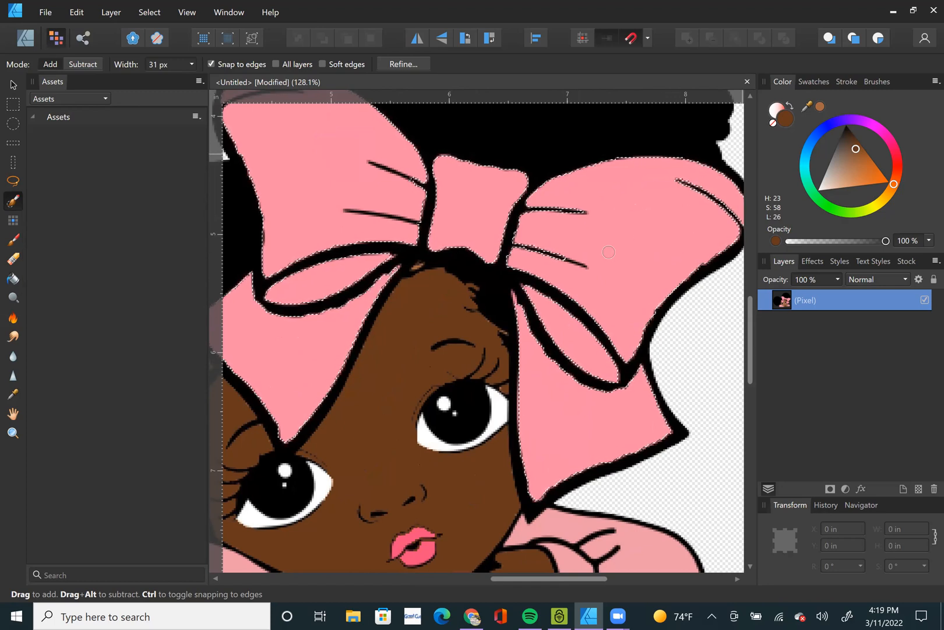
Resize the Selection Brush smaller and larger several times, finishing at a width of 85.1 px.
{"action": "key", "text": "bracketleft"}
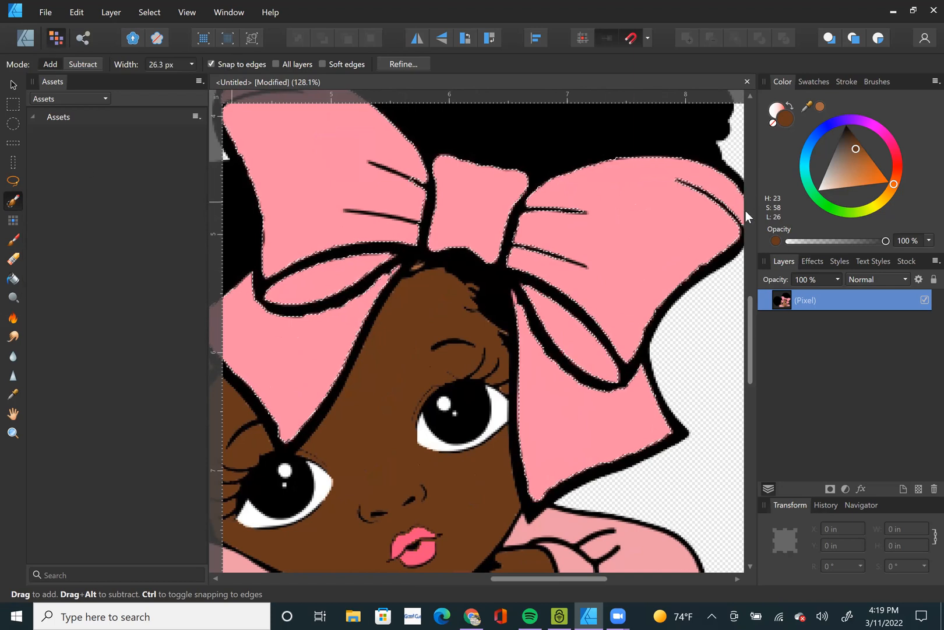
{"action": "key", "text": "bracketright"}
{"action": "key", "text": "bracketright"}
{"action": "key", "text": "bracketright"}
{"action": "key", "text": "bracketright"}
{"action": "key", "text": "bracketright"}
{"action": "key", "text": "bracketright"}
{"action": "key", "text": "bracketright"}
{"action": "key", "text": "bracketright"}
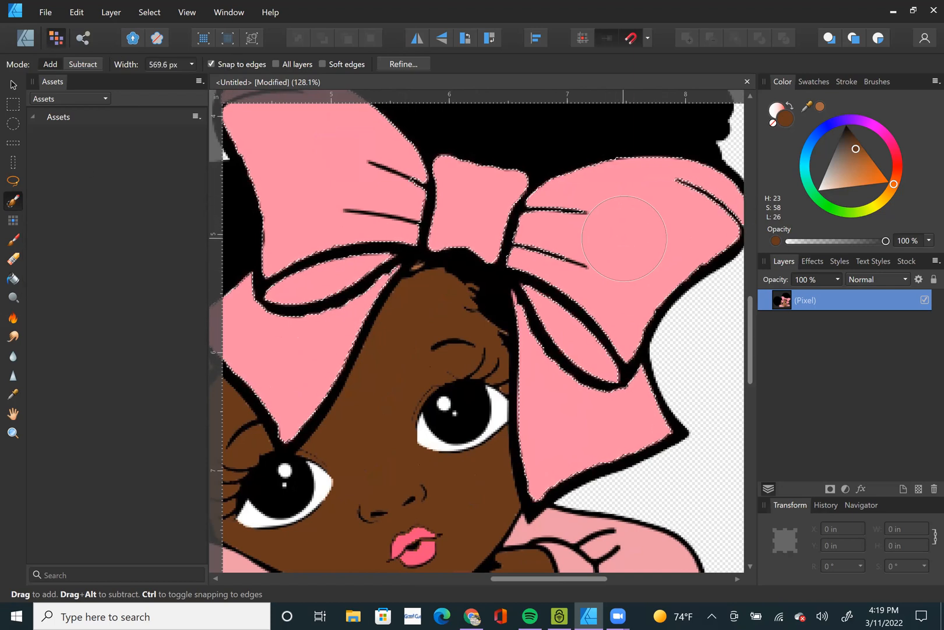
{"action": "key", "text": "bracketleft"}
{"action": "key", "text": "bracketleft"}
{"action": "key", "text": "bracketleft"}
{"action": "key", "text": "bracketleft"}
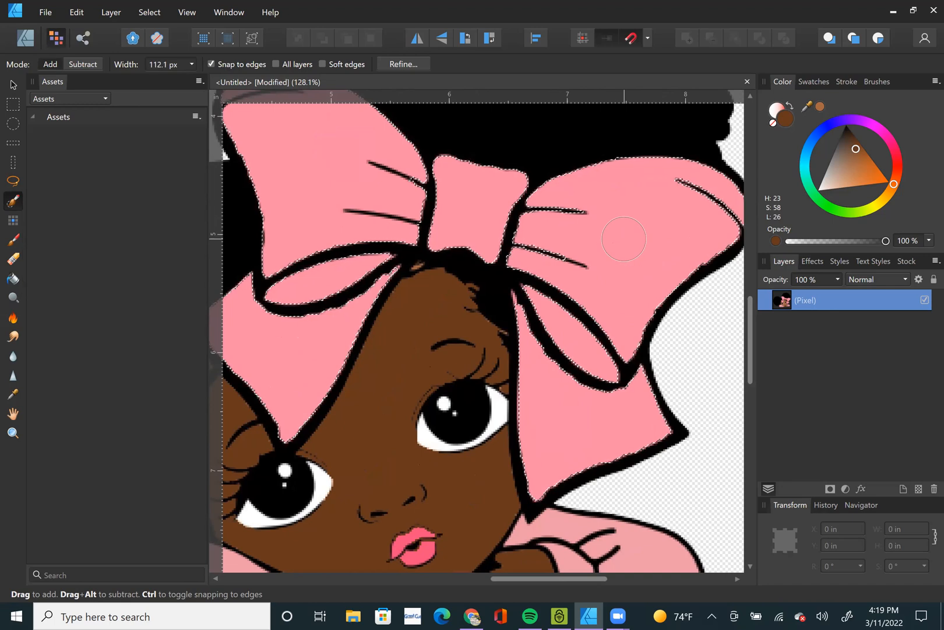
{"action": "key", "text": "bracketright"}
{"action": "key", "text": "bracketright"}
{"action": "key", "text": "bracketright"}
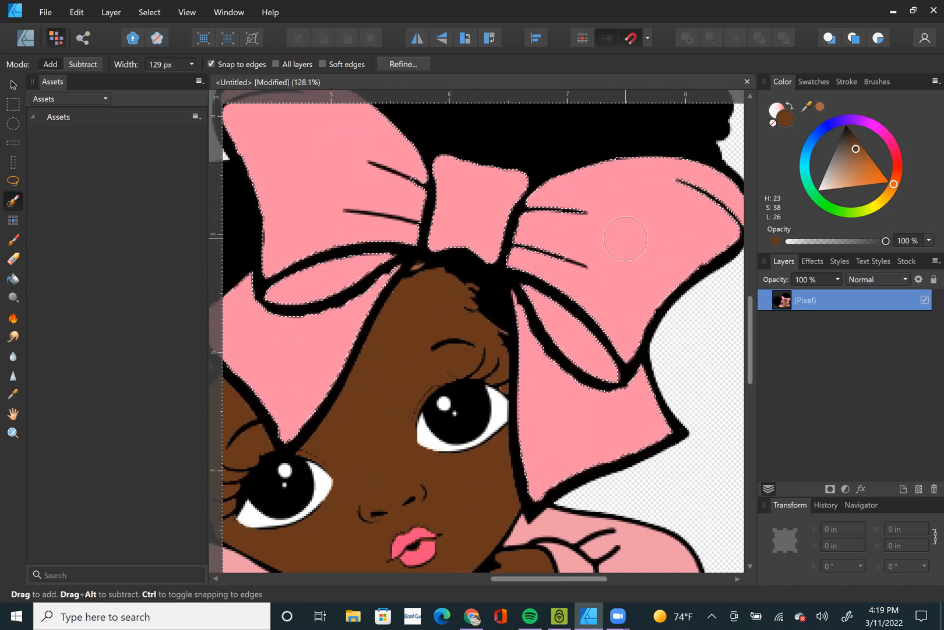
{"action": "key", "text": "bracketleft"}
{"action": "key", "text": "bracketleft"}
{"action": "key", "text": "bracketleft"}
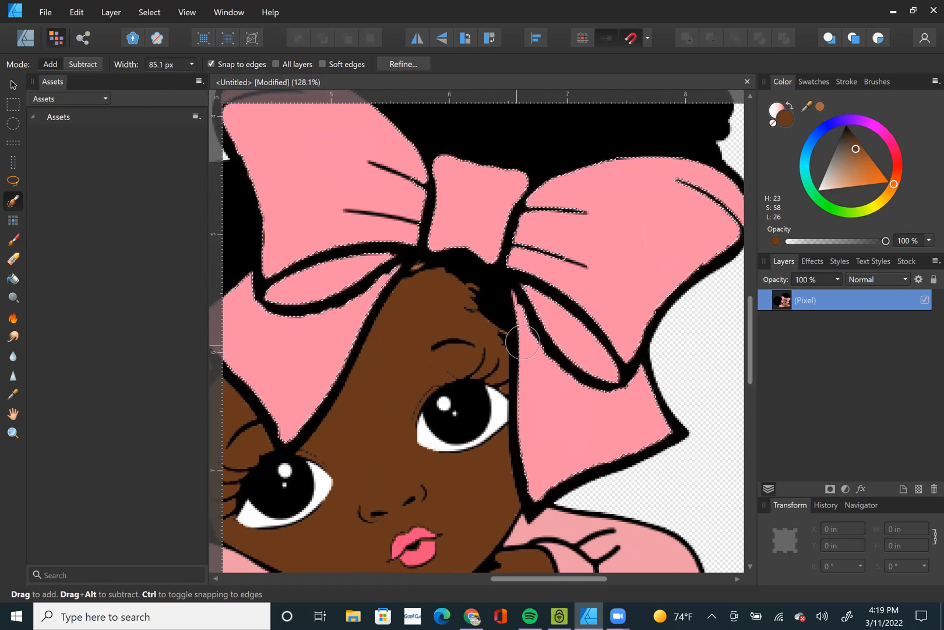
Fill the selected bow with the bitmap fruits-g5de2abb64_1920.png using the vector Fill Tool.
{"action": "left_click", "coordinate": [12, 87]}
{"action": "key", "text": "ctrl+0"}
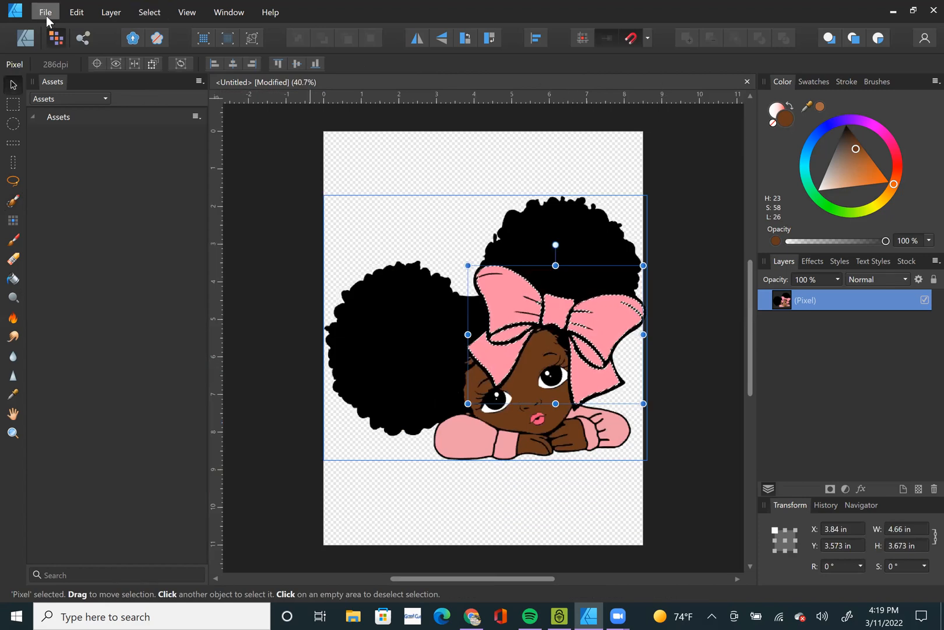
{"action": "left_click", "coordinate": [31, 39]}
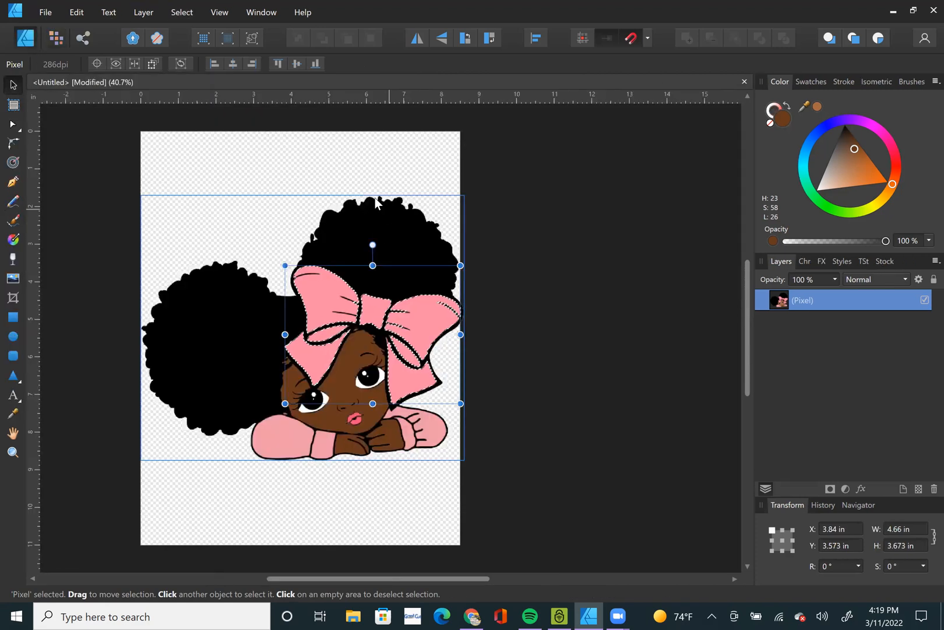
{"action": "left_click", "coordinate": [13, 241]}
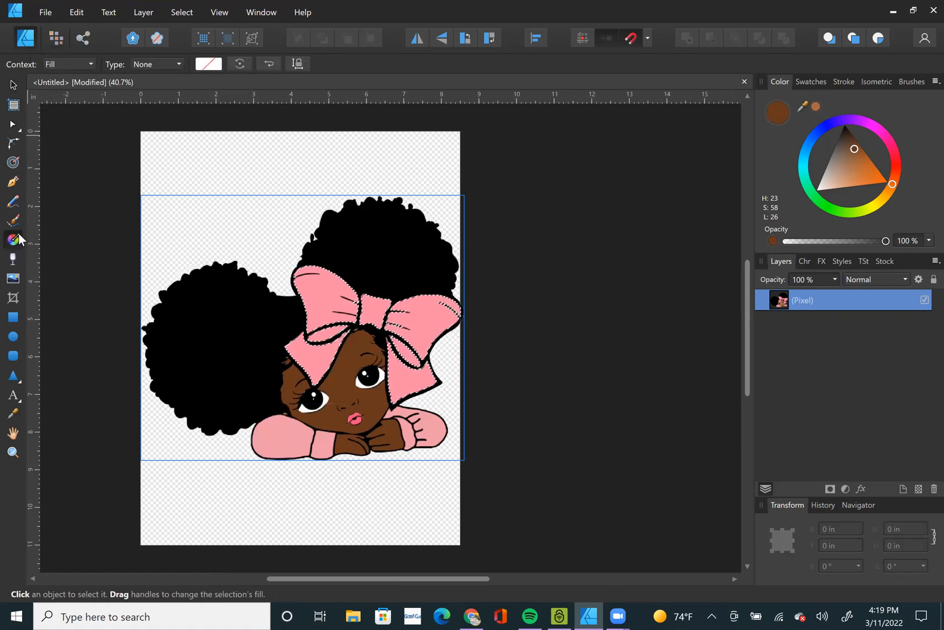
{"action": "left_click", "coordinate": [168, 64]}
{"action": "left_click", "coordinate": [157, 174]}
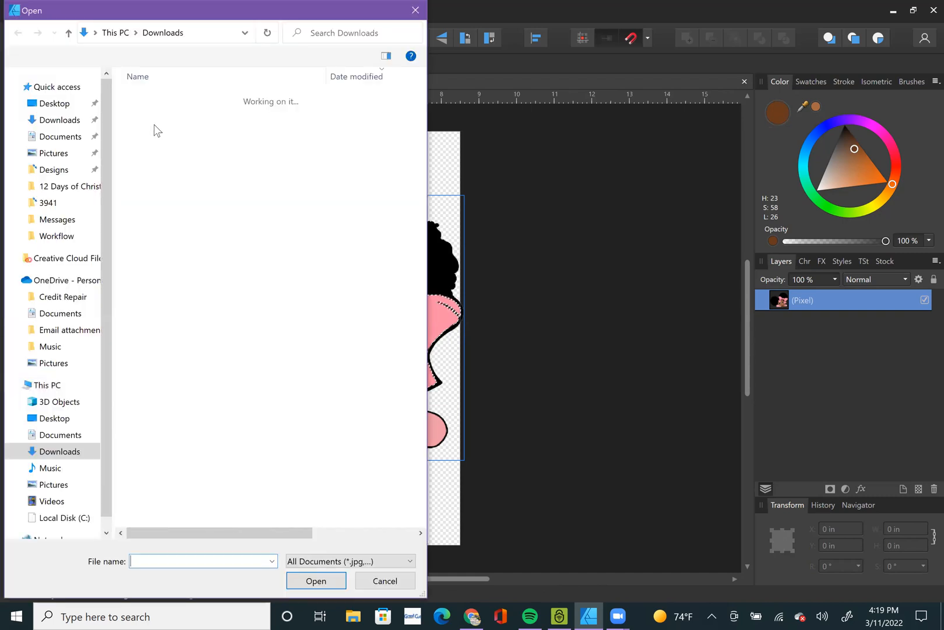
{"action": "left_click", "coordinate": [158, 129]}
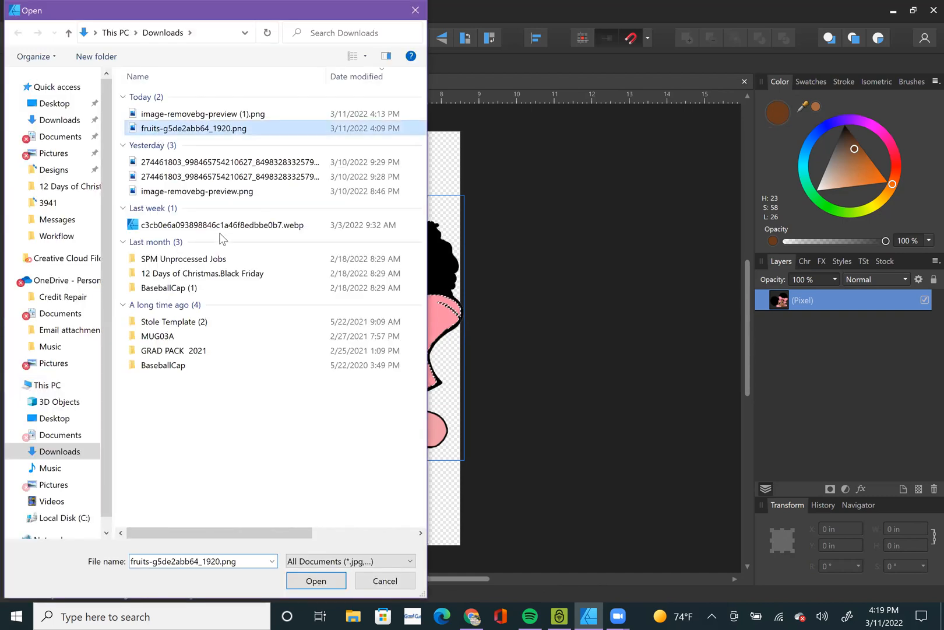
{"action": "key", "text": "Return"}
Tilt, slightly enlarge and reposition the lemon pattern inside the bow with the Fill Tool.
{"action": "left_click_drag", "start_coordinate": [302, 358], "coordinate": [457, 358]}
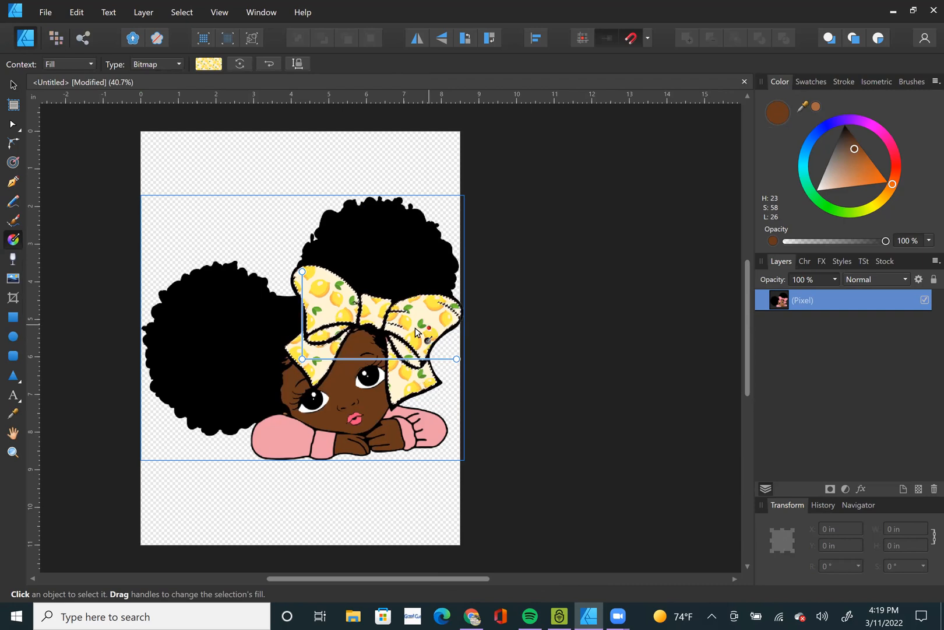
{"action": "scroll", "coordinate": [369, 361], "scroll_direction": "up", "scroll_amount": 3}
{"action": "scroll", "coordinate": [370, 360], "scroll_direction": "up", "scroll_amount": 1}
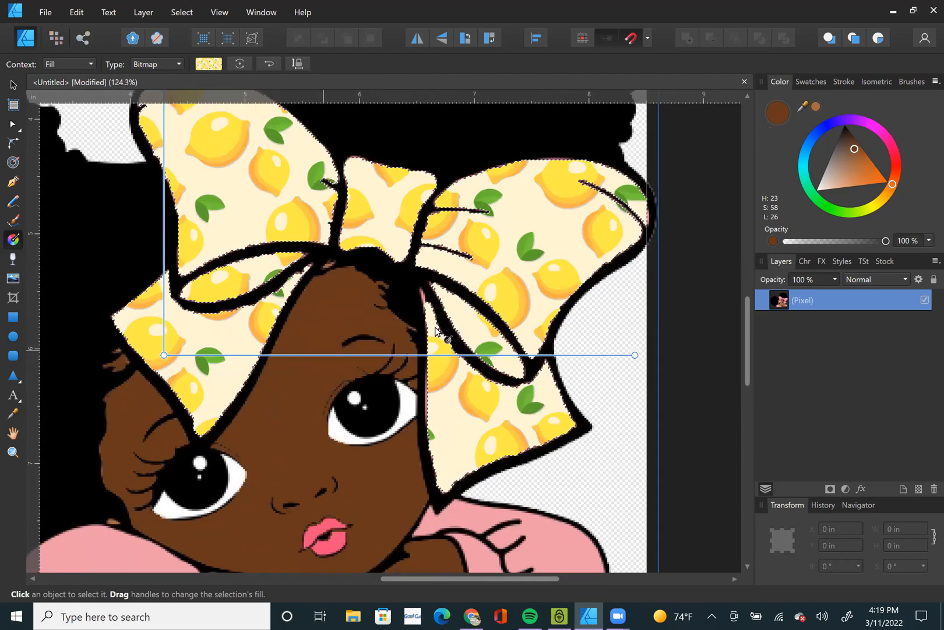
{"action": "scroll", "coordinate": [519, 345], "scroll_direction": "down", "scroll_amount": 2}
{"action": "mouse_move", "coordinate": [537, 339]}
{"action": "left_mouse_down"}
{"action": "mouse_move", "coordinate": [498, 331]}
{"action": "mouse_move", "coordinate": [549, 356]}
{"action": "left_mouse_up"}
{"action": "left_click_drag", "start_coordinate": [296, 341], "coordinate": [313, 322]}
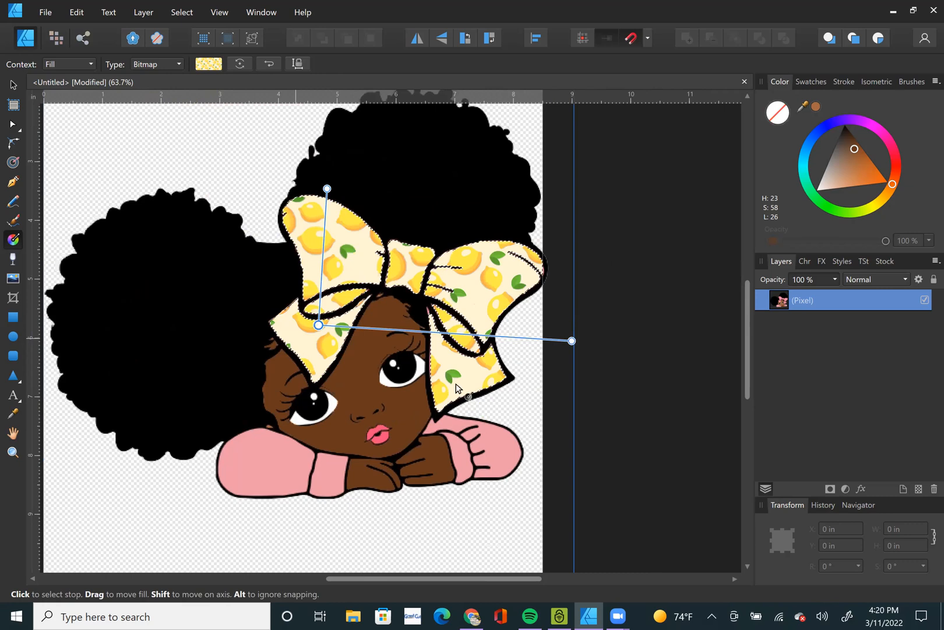
Deselect the bow and select the left sleeve and cuff plus part of the right sleeve with the Selection Brush Tool.
{"action": "left_click", "coordinate": [54, 39]}
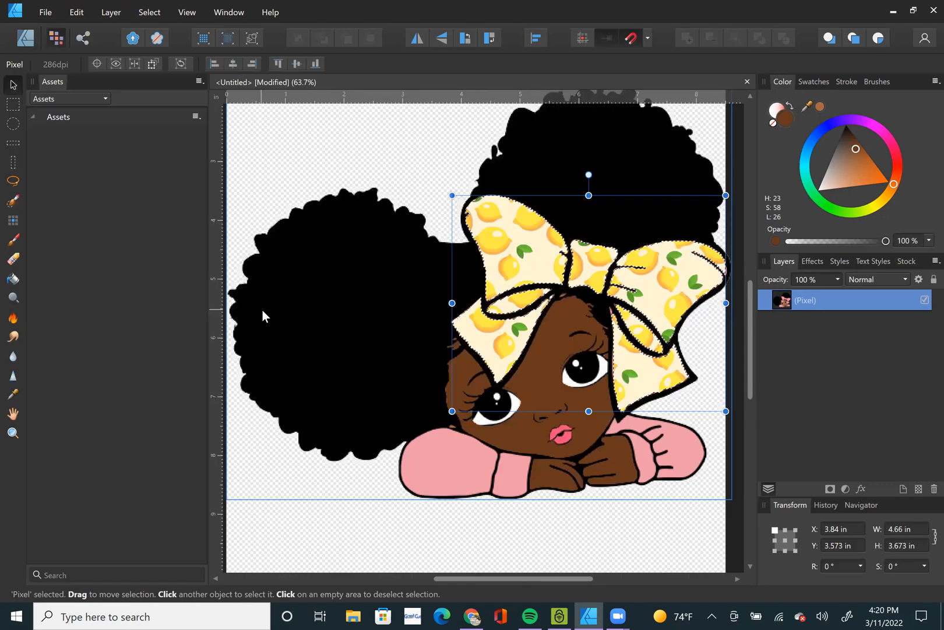
{"action": "key", "text": "ctrl+d"}
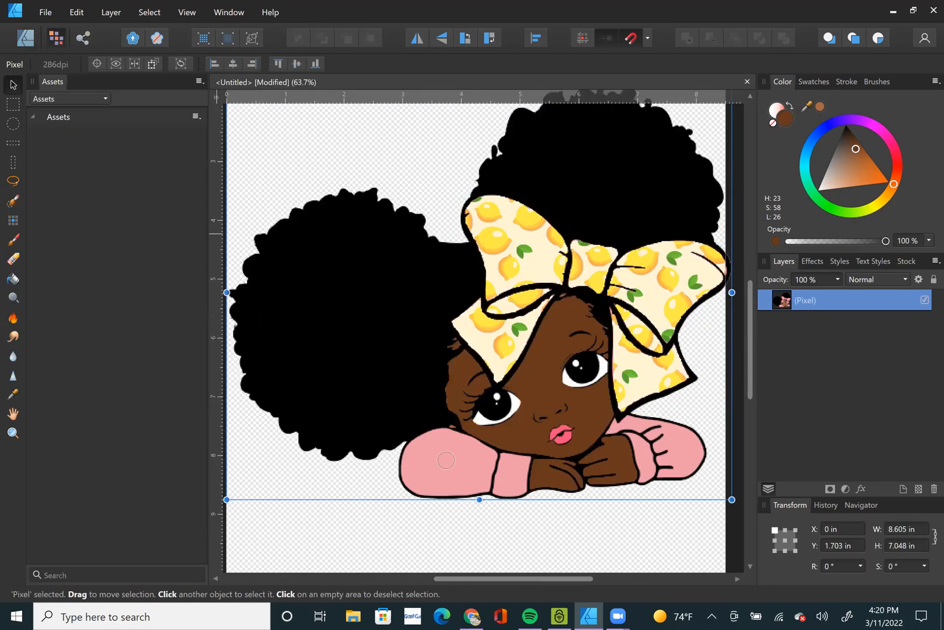
{"action": "key", "text": "w"}
{"action": "left_click", "coordinate": [504, 479]}
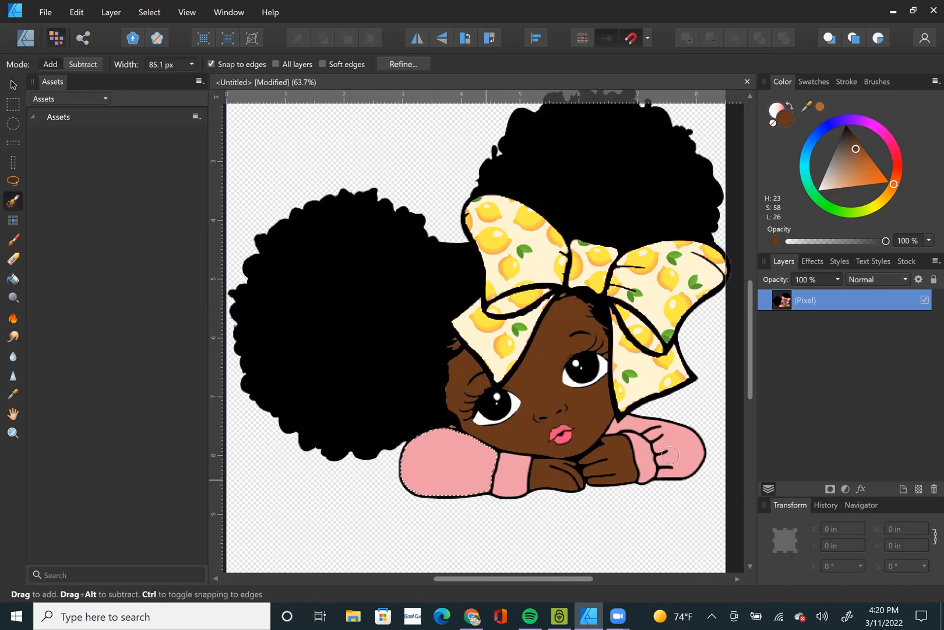
{"action": "left_click_drag", "start_coordinate": [656, 464], "coordinate": [657, 464]}
Reduce the Selection Brush to 52.2 px and add the right sleeve area beside the chin to the selection.
{"action": "scroll", "coordinate": [656, 465], "scroll_direction": "up", "scroll_amount": 4}
{"action": "scroll", "coordinate": [611, 372], "scroll_direction": "up", "scroll_amount": 5}
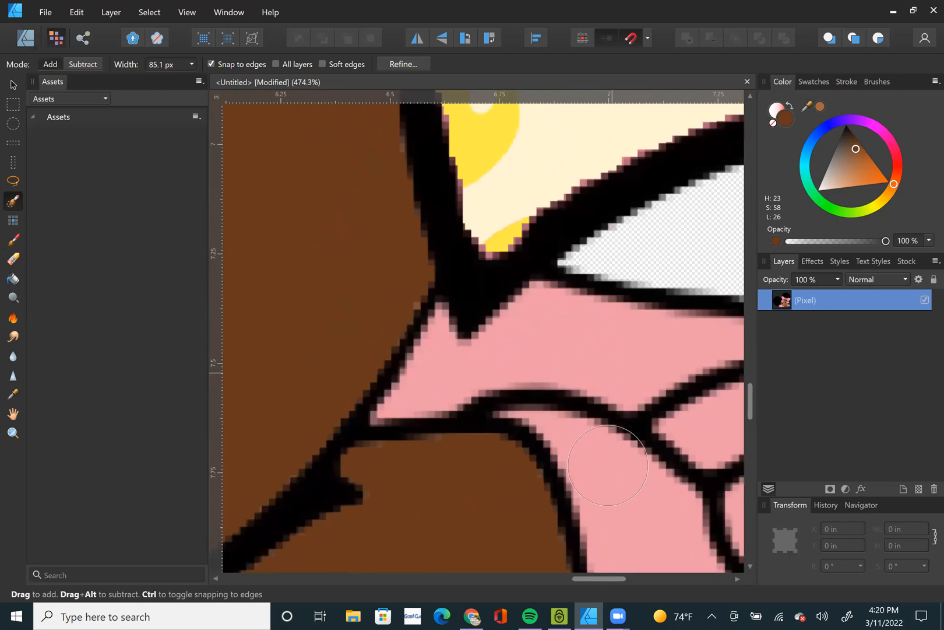
{"action": "scroll", "coordinate": [628, 432], "scroll_direction": "down", "scroll_amount": 3}
{"action": "key", "text": "bracketleft"}
{"action": "key", "text": "bracketleft"}
{"action": "key", "text": "bracketleft"}
{"action": "mouse_move", "coordinate": [631, 389]}
{"action": "left_mouse_down"}
{"action": "mouse_move", "coordinate": [604, 390]}
{"action": "mouse_move", "coordinate": [637, 402]}
{"action": "left_mouse_up"}
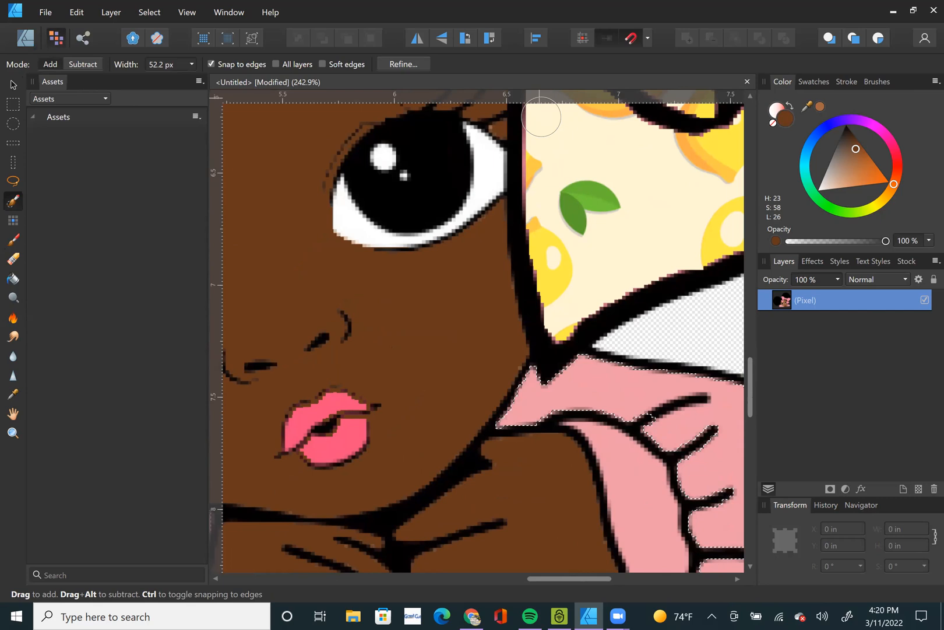
Reduce the Selection Brush to 32.1 px and add the right cuff to the sleeve selection.
{"action": "key", "text": "bracketleft"}
{"action": "key", "text": "bracketleft"}
{"action": "key", "text": "bracketleft"}
{"action": "left_click_drag", "start_coordinate": [643, 508], "coordinate": [629, 467]}
{"action": "scroll", "coordinate": [592, 478], "scroll_direction": "down", "scroll_amount": 1}
{"action": "scroll", "coordinate": [548, 469], "scroll_direction": "down", "scroll_amount": 4}
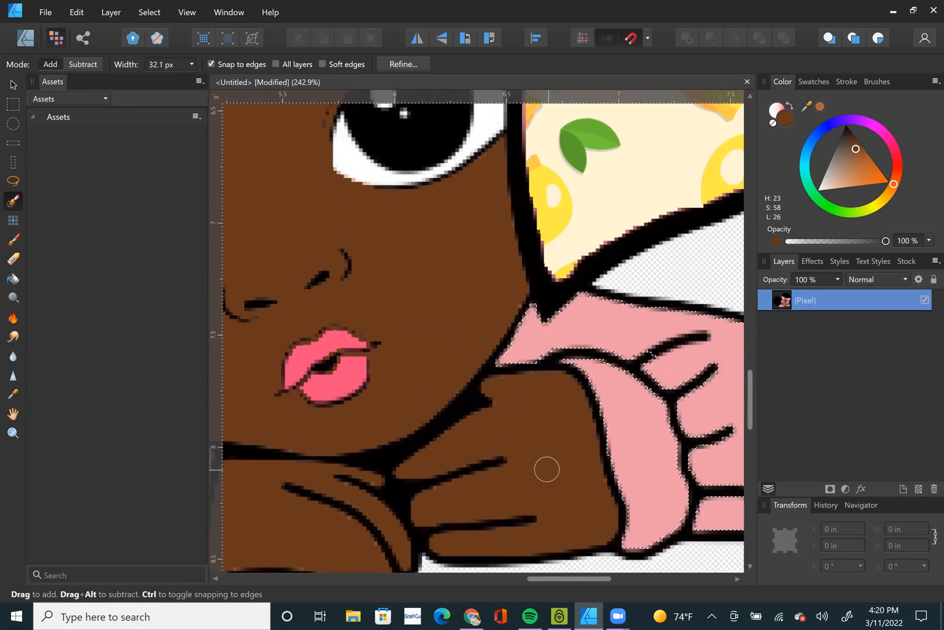
{"action": "scroll", "coordinate": [531, 466], "scroll_direction": "down", "scroll_amount": 4}
{"action": "scroll", "coordinate": [551, 475], "scroll_direction": "down", "scroll_amount": 2}
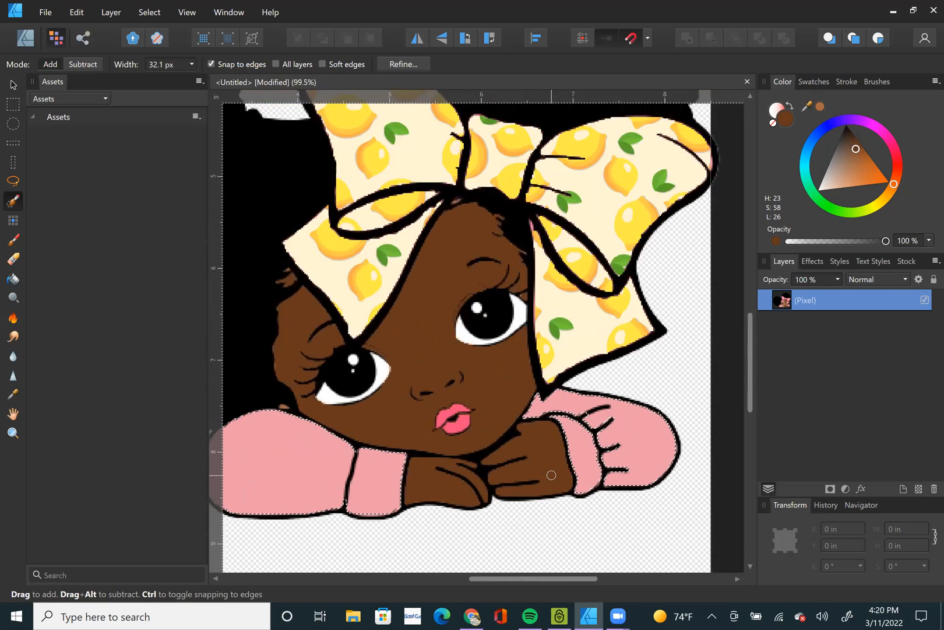
Fill the selected sleeves and cuffs with the bitmap fruits-g5de2abb64_1920.png using the vector Fill Tool.
{"action": "left_click", "coordinate": [21, 39]}
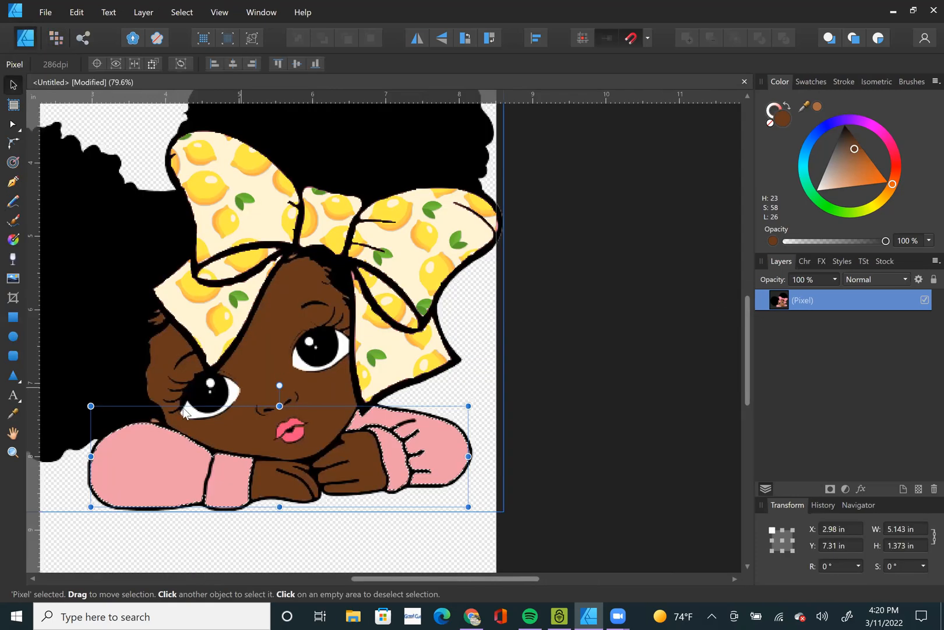
{"action": "left_click", "coordinate": [12, 242]}
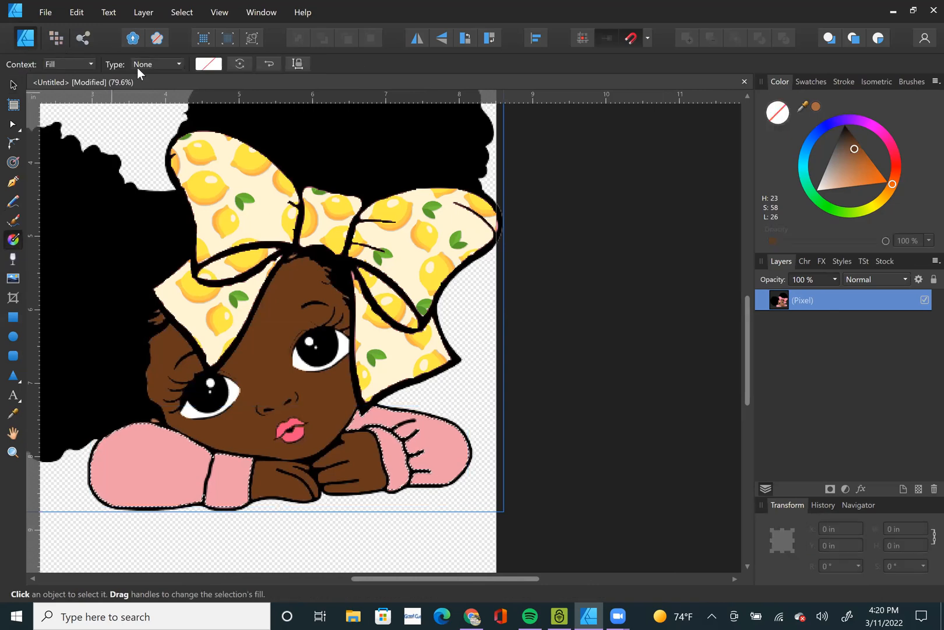
{"action": "left_click", "coordinate": [152, 66]}
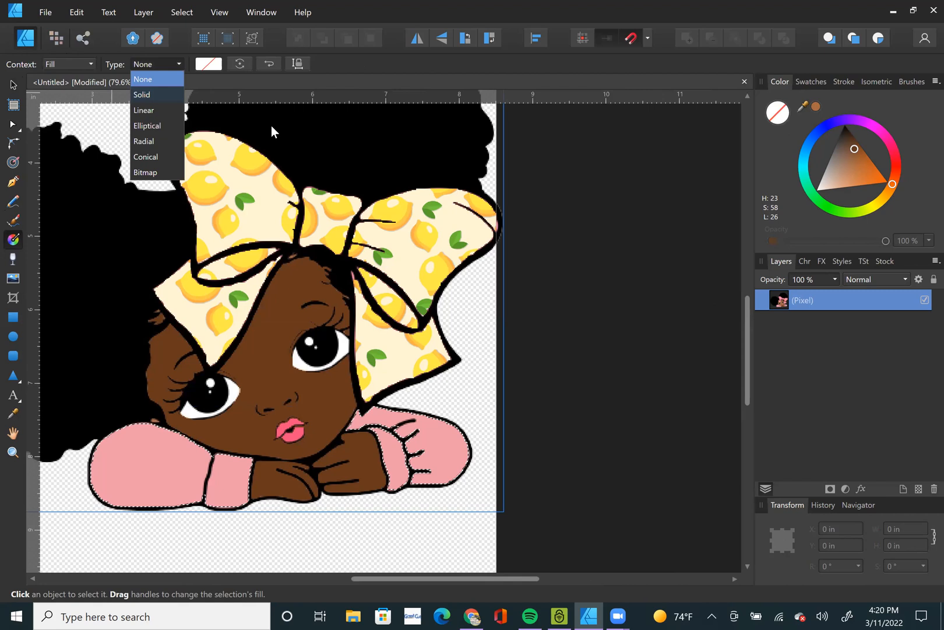
{"action": "left_click", "coordinate": [145, 172]}
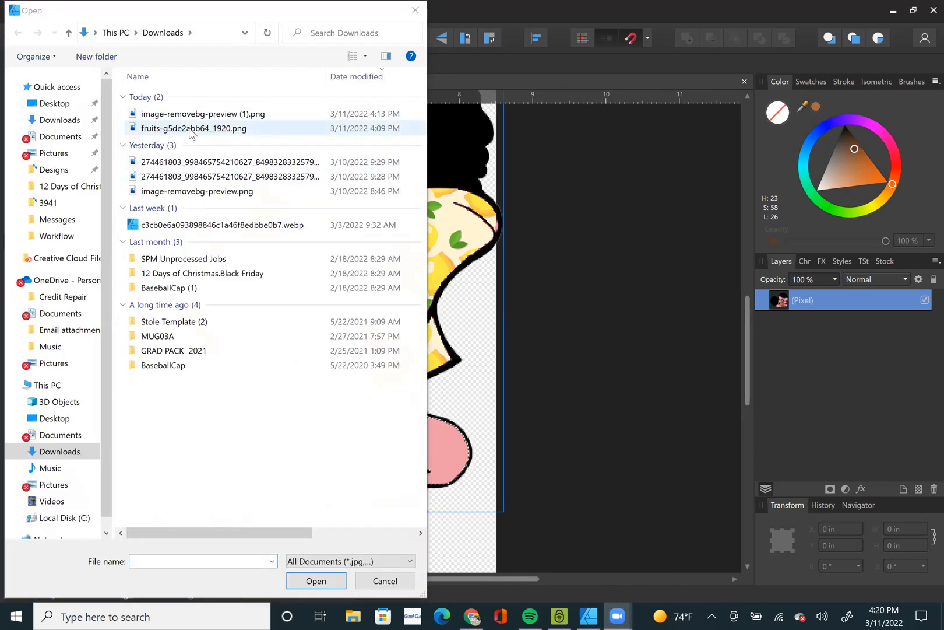
{"action": "double_click", "coordinate": [192, 129]}
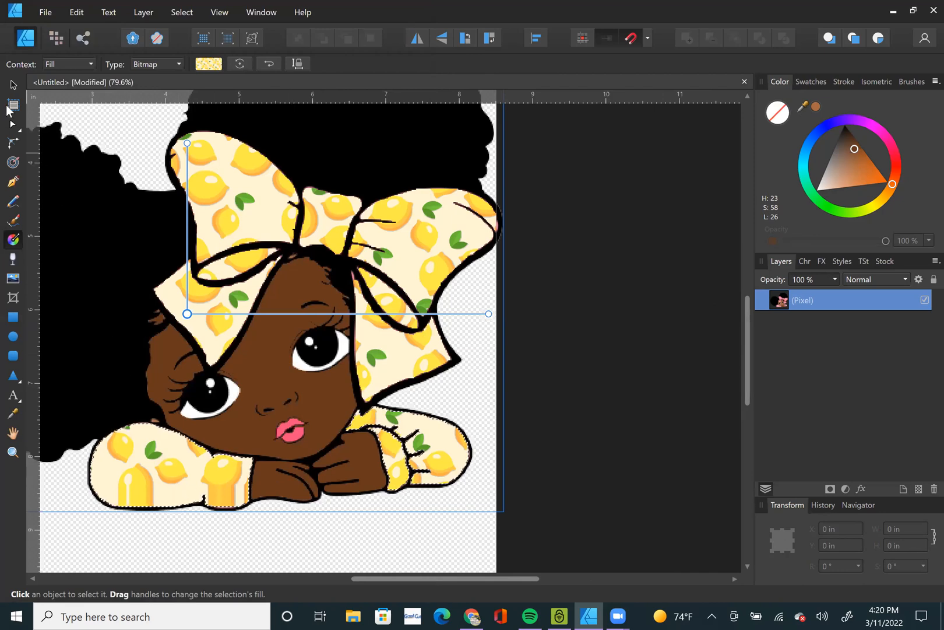
{"action": "key", "text": "v"}
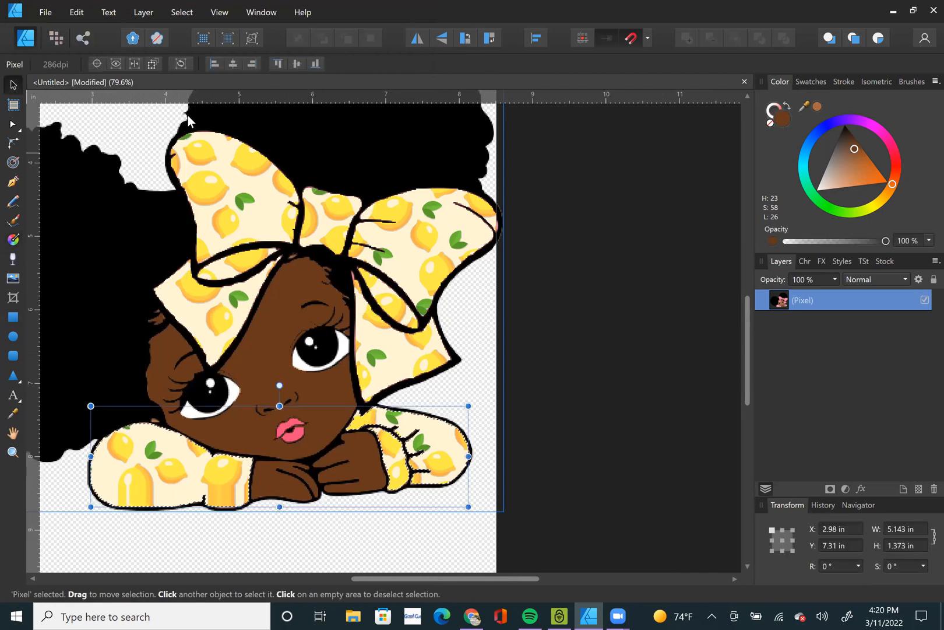
Deselect the artwork layer and clear the pixel selection around the sleeves.
{"action": "key", "text": "ctrl+0"}
{"action": "left_click", "coordinate": [595, 394]}
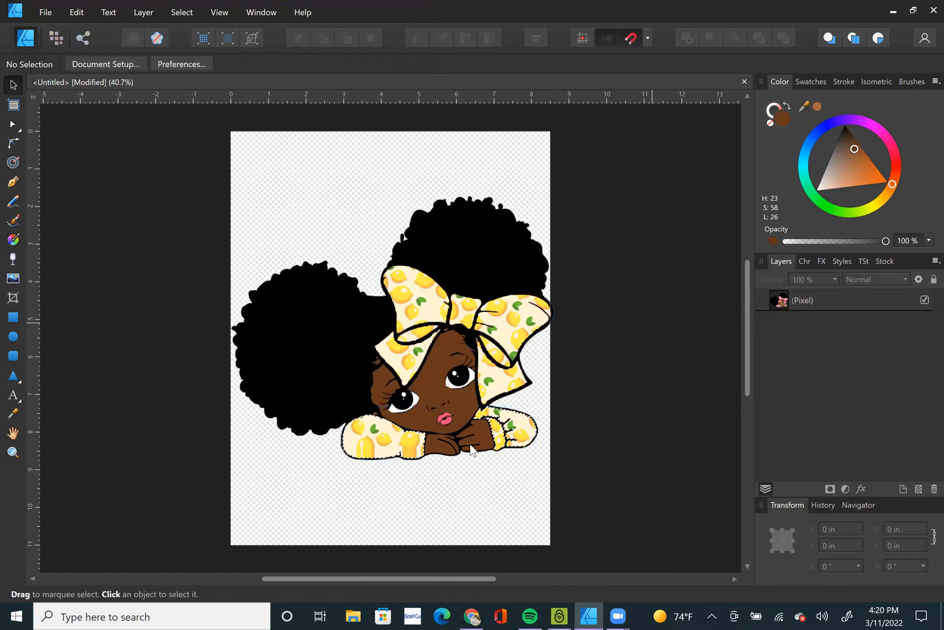
{"action": "key", "text": "ctrl+d"}
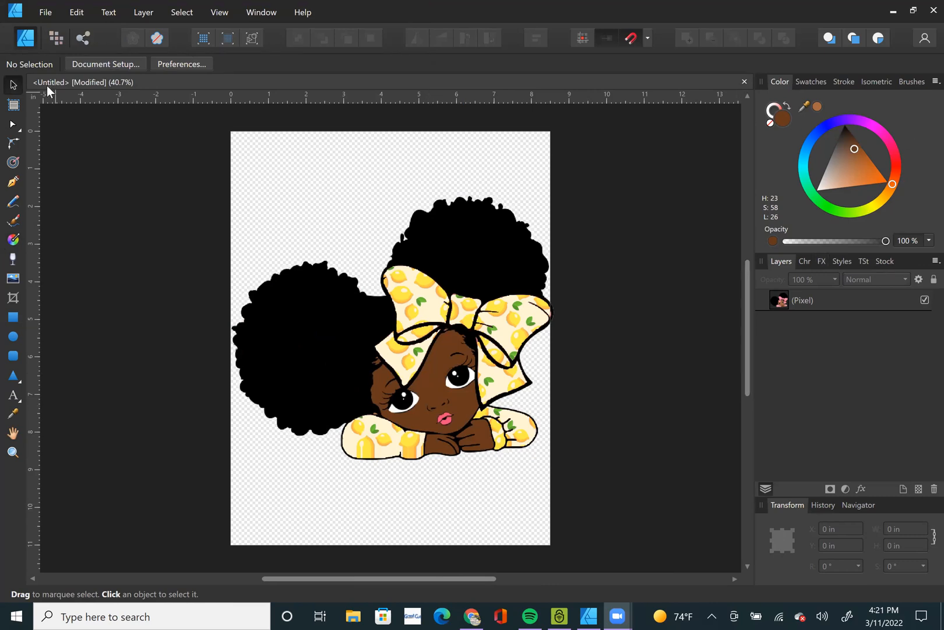
Switch to the Pixel Persona and draw a rectangular marquee about 1.63 by 1.18 in around the girl's lips and hands.
{"action": "left_click", "coordinate": [56, 37]}
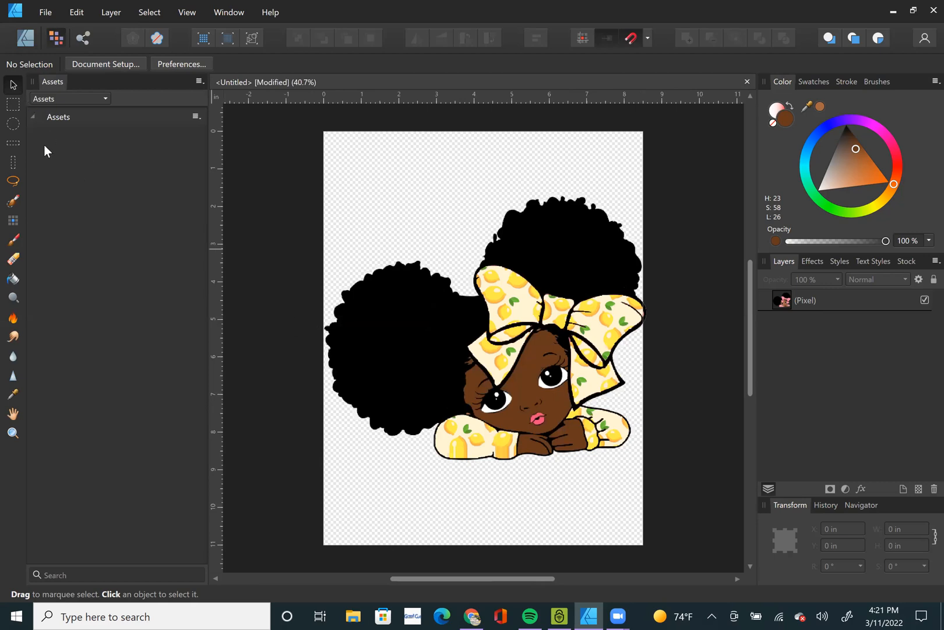
{"action": "left_click", "coordinate": [13, 106]}
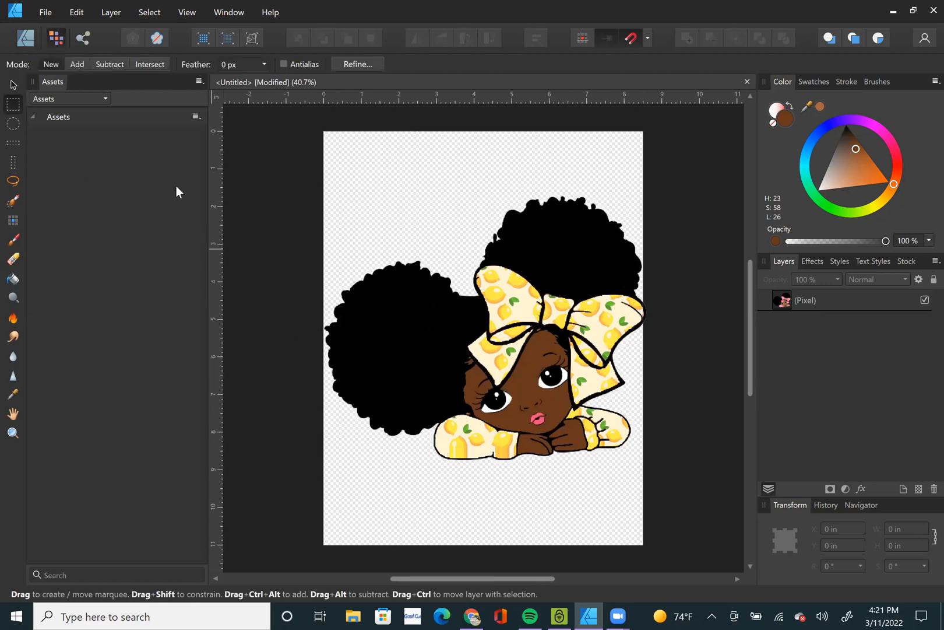
{"action": "scroll", "coordinate": [573, 464], "scroll_direction": "up", "scroll_amount": 2}
{"action": "left_click_drag", "start_coordinate": [487, 372], "coordinate": [581, 441]}
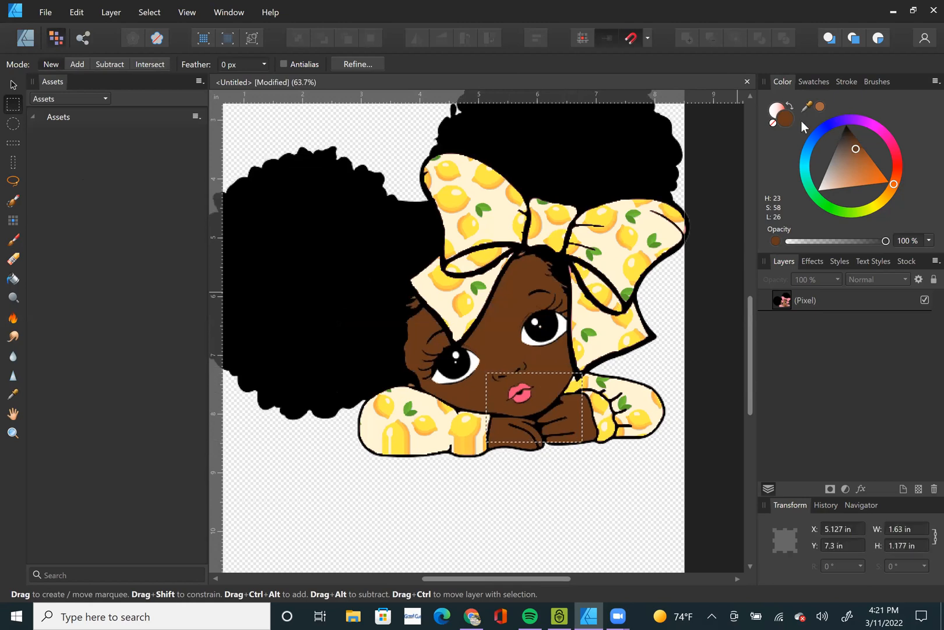
Activate the Flood Fill Tool and sample a yellow-orange color from the lemon pattern on the bow.
{"action": "left_click", "coordinate": [14, 280]}
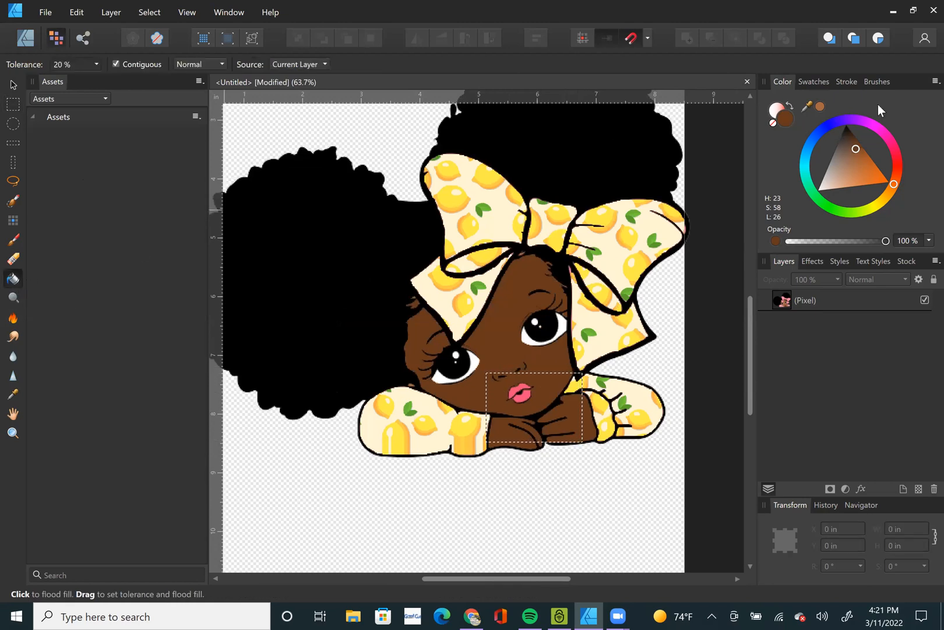
{"action": "left_click_drag", "start_coordinate": [808, 105], "coordinate": [464, 204]}
{"action": "scroll", "coordinate": [506, 388], "scroll_direction": "up", "scroll_amount": 5}
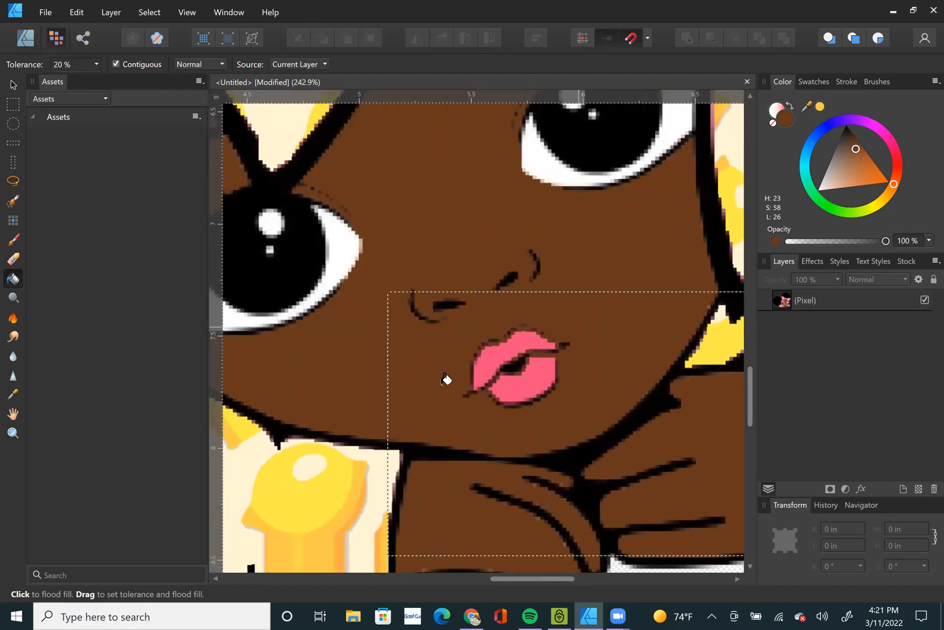
Try flood filling the upper lip with brown, undo each fill, and make the girl's pixel layer active.
{"action": "left_click", "coordinate": [494, 351]}
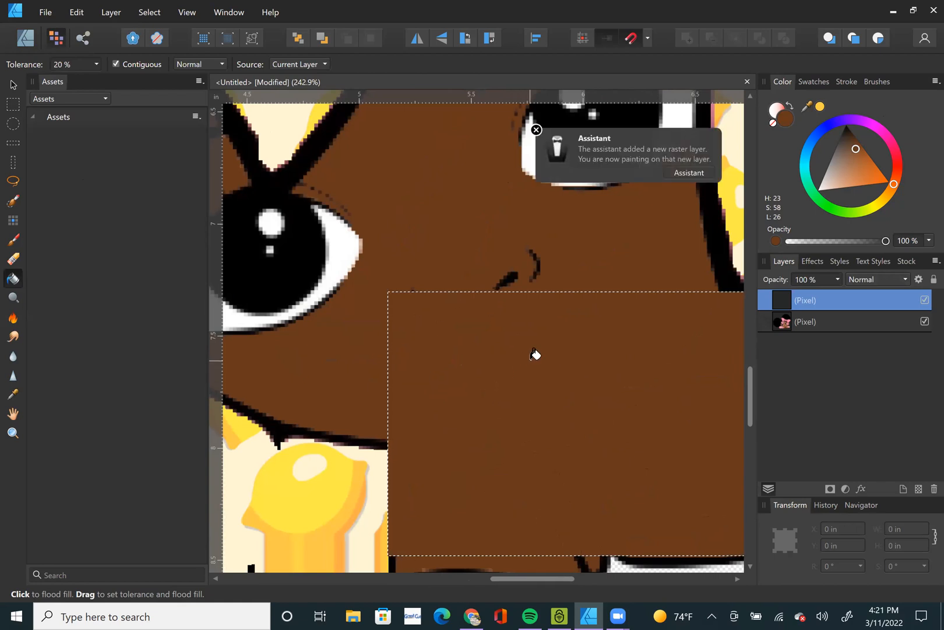
{"action": "key", "text": "ctrl+z"}
{"action": "left_click", "coordinate": [829, 321]}
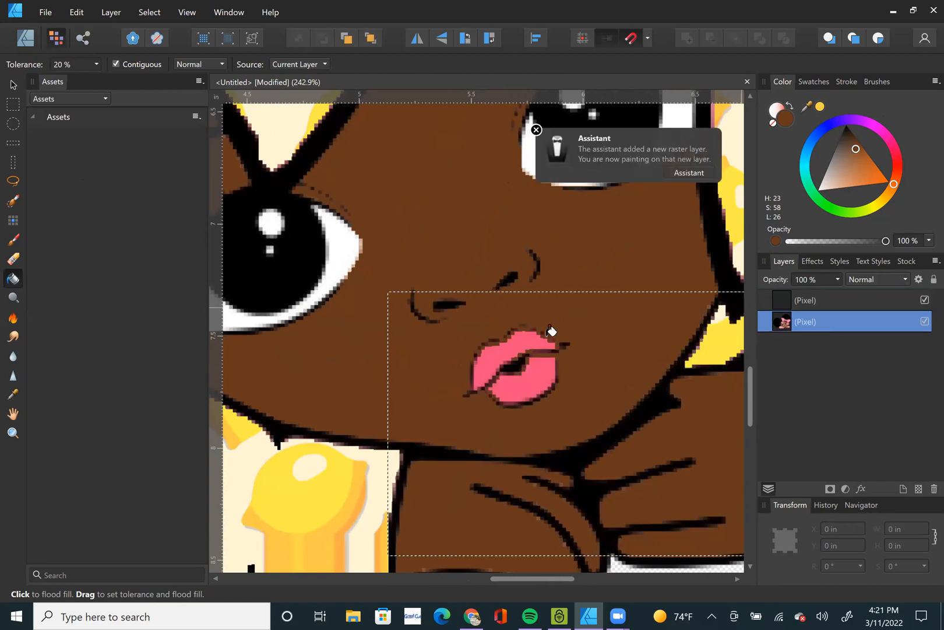
{"action": "left_click", "coordinate": [497, 352]}
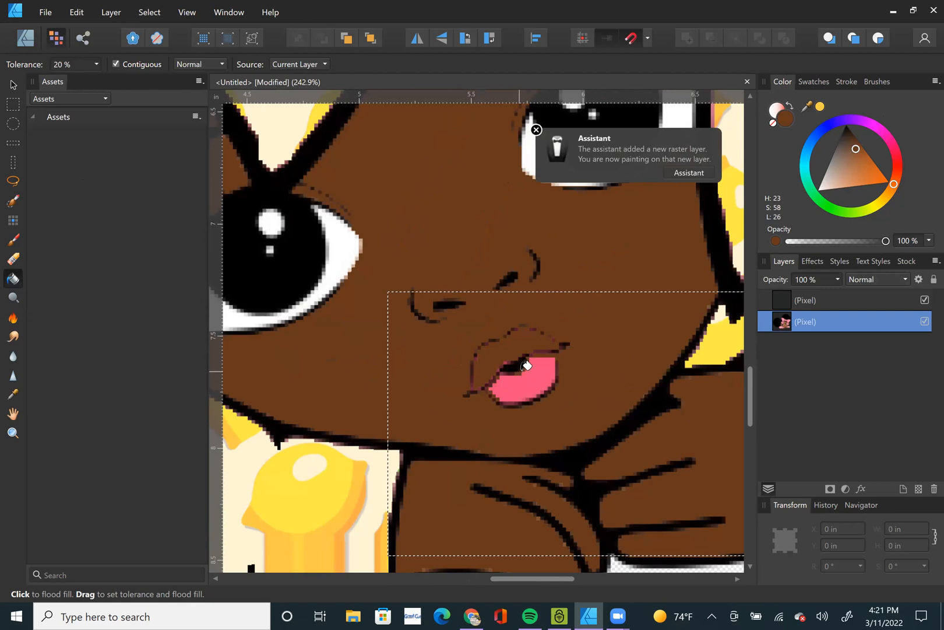
{"action": "key", "text": "ctrl+z"}
Make the sampled lemon yellow the current color and flood fill the upper and lower lips with it.
{"action": "left_click", "coordinate": [820, 106]}
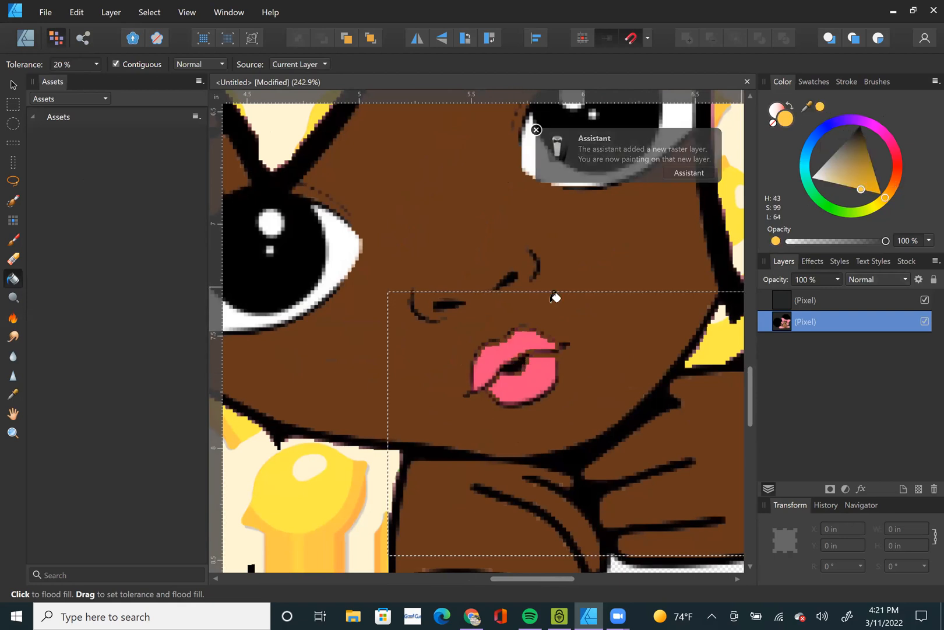
{"action": "left_click", "coordinate": [496, 354]}
{"action": "left_click", "coordinate": [534, 374]}
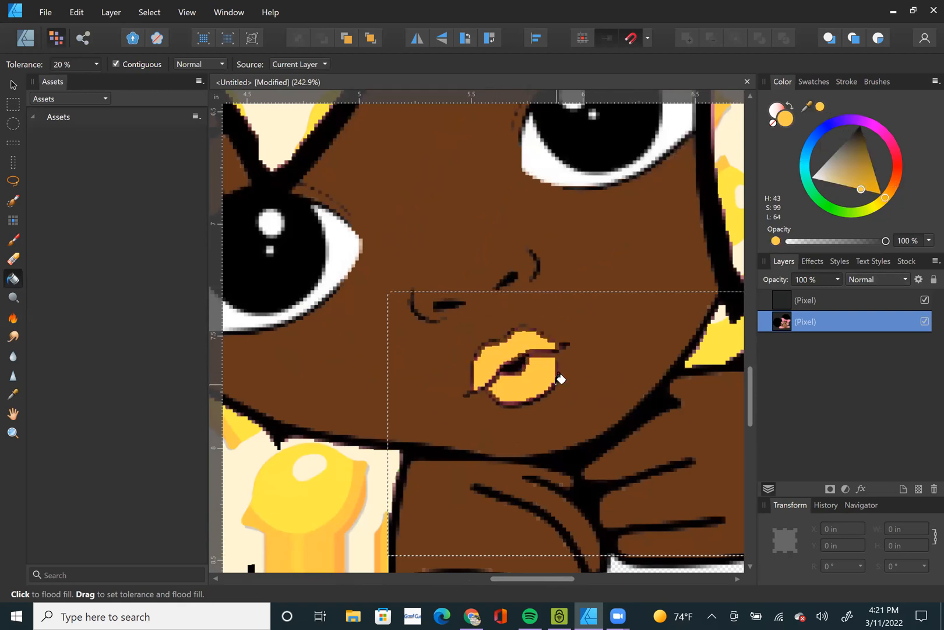
{"action": "key", "text": "ctrl+0"}
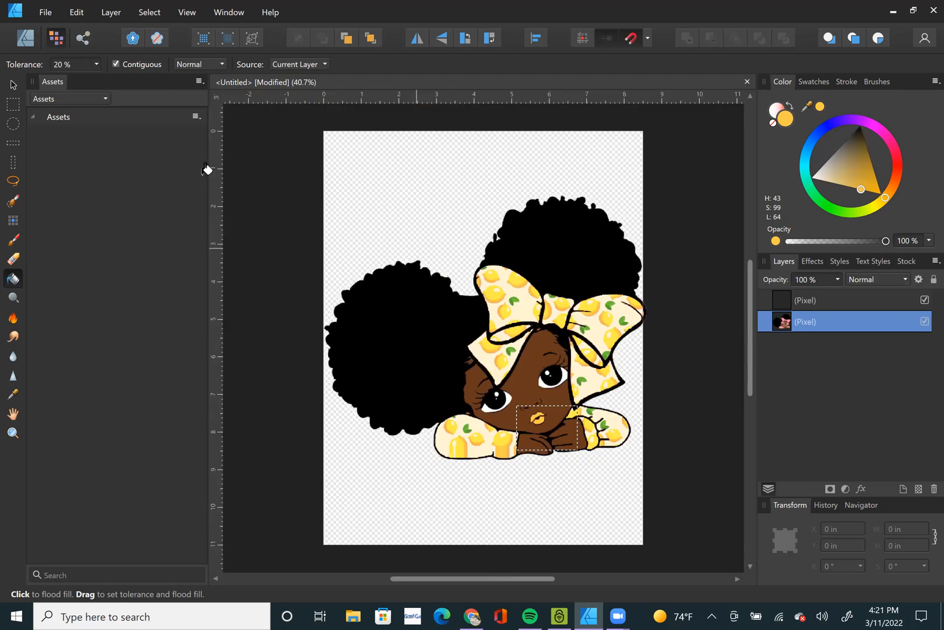
Clear the rectangular marquee around the lips and deselect the girl's layer with the Move Tool.
{"action": "left_click", "coordinate": [12, 83]}
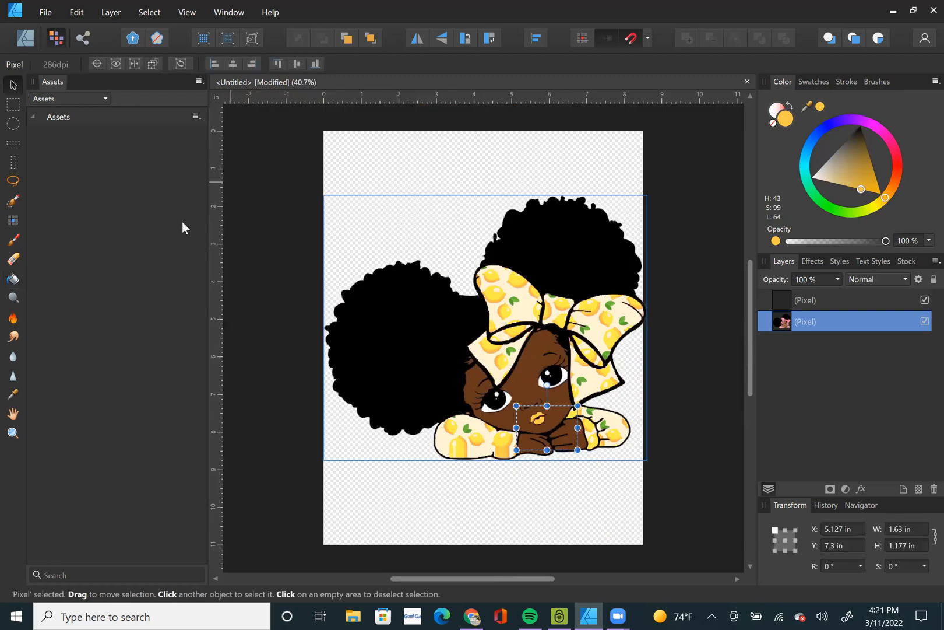
{"action": "key", "text": "ctrl+d"}
{"action": "left_click", "coordinate": [272, 168]}
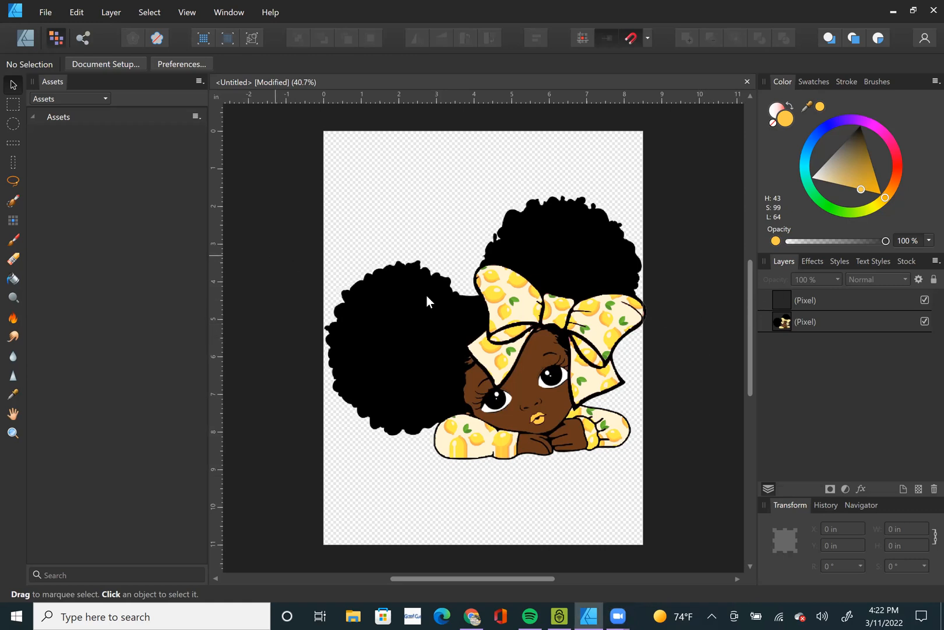
Switch to the Designer persona, shrink the girl clipart to about 4.4 in wide, and place her near the page's upper edge.
{"action": "left_click", "coordinate": [26, 38]}
{"action": "left_click", "coordinate": [361, 347]}
{"action": "left_click_drag", "start_coordinate": [464, 461], "coordinate": [307, 330]}
{"action": "left_click_drag", "start_coordinate": [195, 274], "coordinate": [266, 214]}
{"action": "left_click", "coordinate": [232, 379]}
Add centre-aligned artistic text reading BLACK, GIRL, MAGIC on three lines below the girl.
{"action": "left_click", "coordinate": [13, 394]}
{"action": "left_click", "coordinate": [211, 326]}
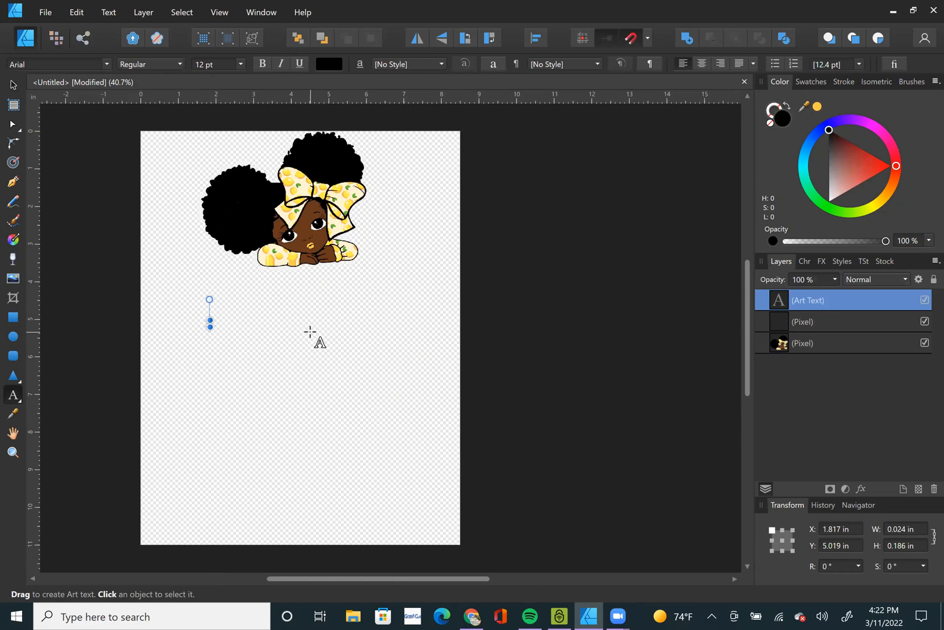
{"action": "type", "text": "Black"}
{"action": "key", "text": "BackSpace"}
{"action": "key", "text": "BackSpace"}
{"action": "key", "text": "BackSpace"}
{"action": "key", "text": "BackSpace"}
{"action": "key", "text": "BackSpace"}
{"action": "type", "text": "BLACK "}
{"action": "type", "text": "GIRL"}
{"action": "key", "text": "Return"}
{"action": "type", "text": "MAGIC"}
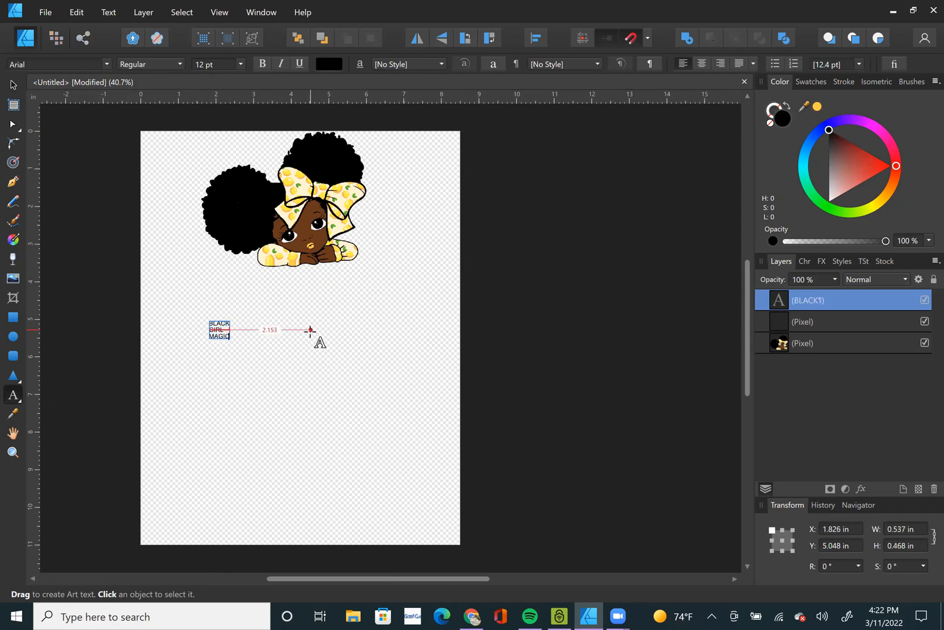
{"action": "key", "text": "Escape"}
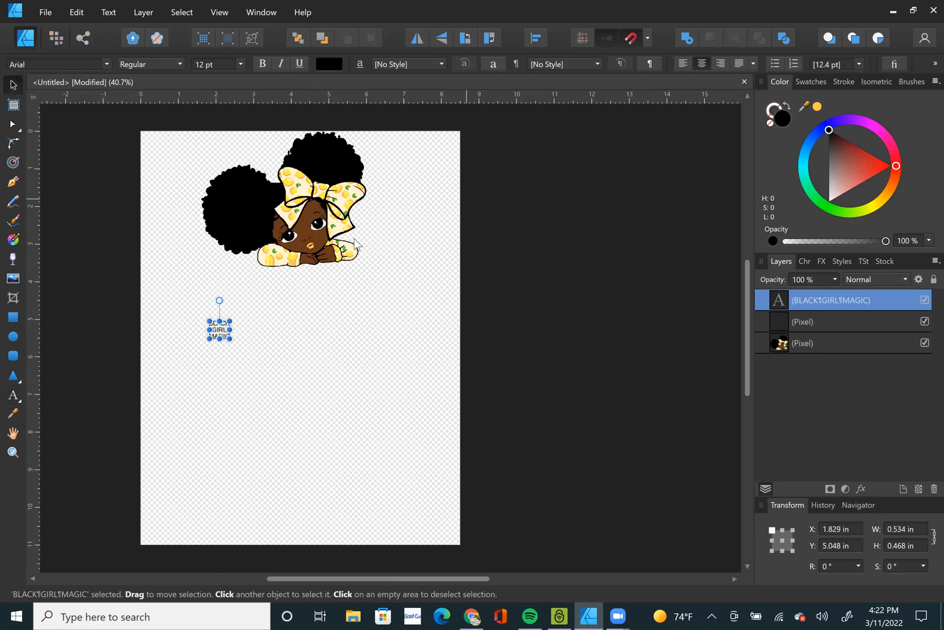
Enlarge the text proportionally to about 128 pt and set its font to Anja Eliane accent.
{"action": "left_click_drag", "start_coordinate": [230, 338], "coordinate": [438, 497]}
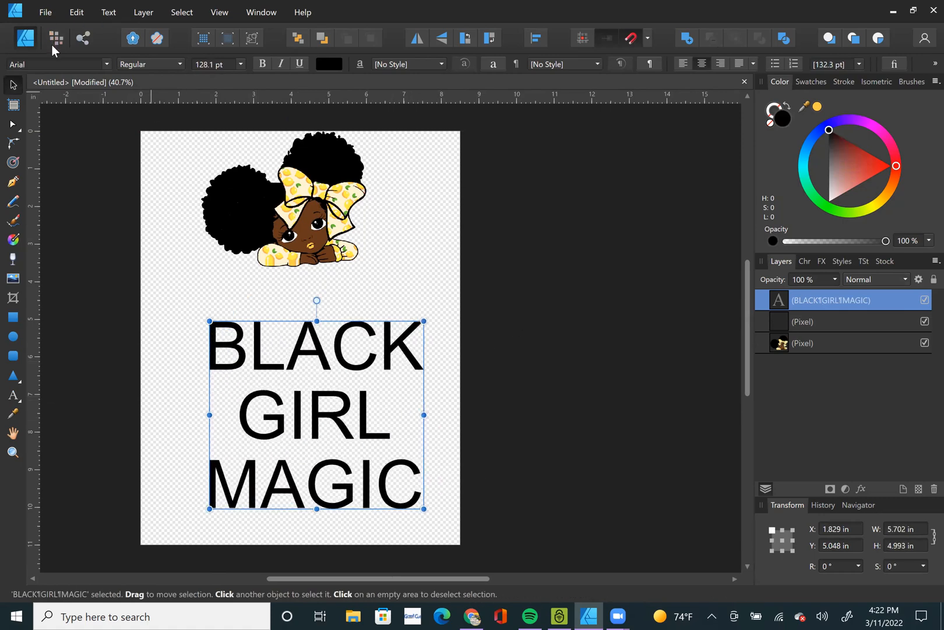
{"action": "left_click", "coordinate": [106, 65]}
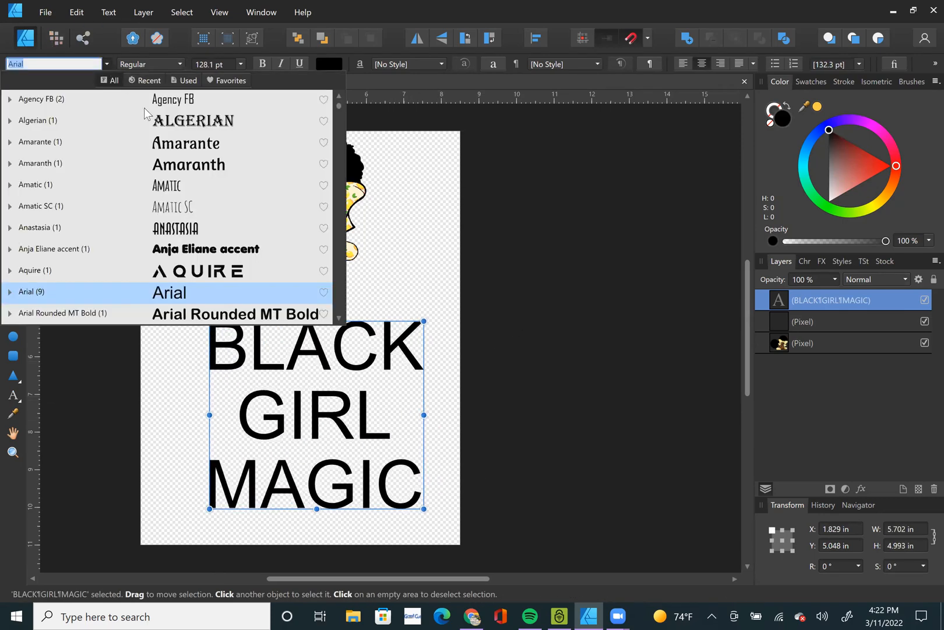
{"action": "left_click", "coordinate": [204, 230]}
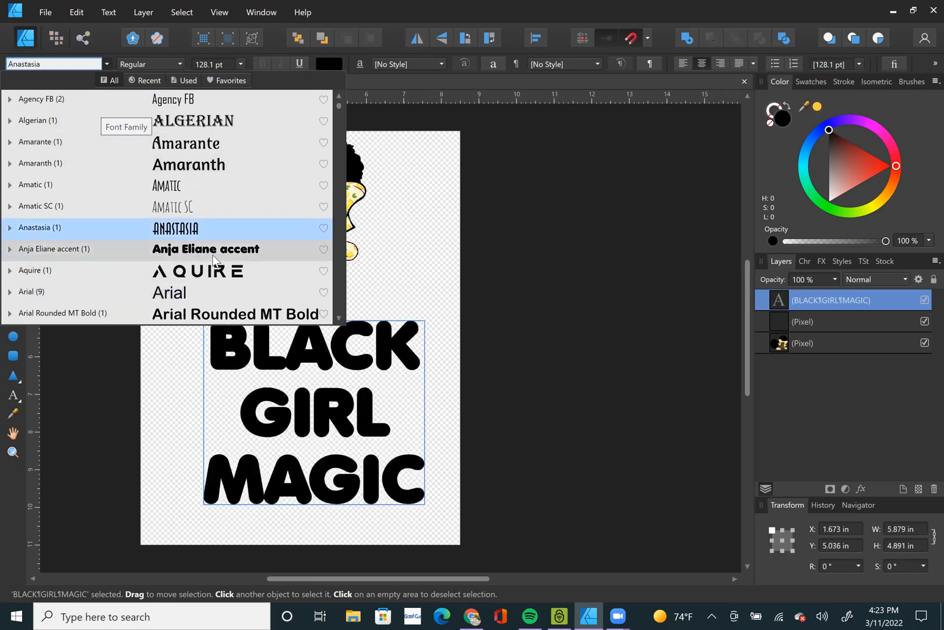
{"action": "left_click", "coordinate": [213, 259]}
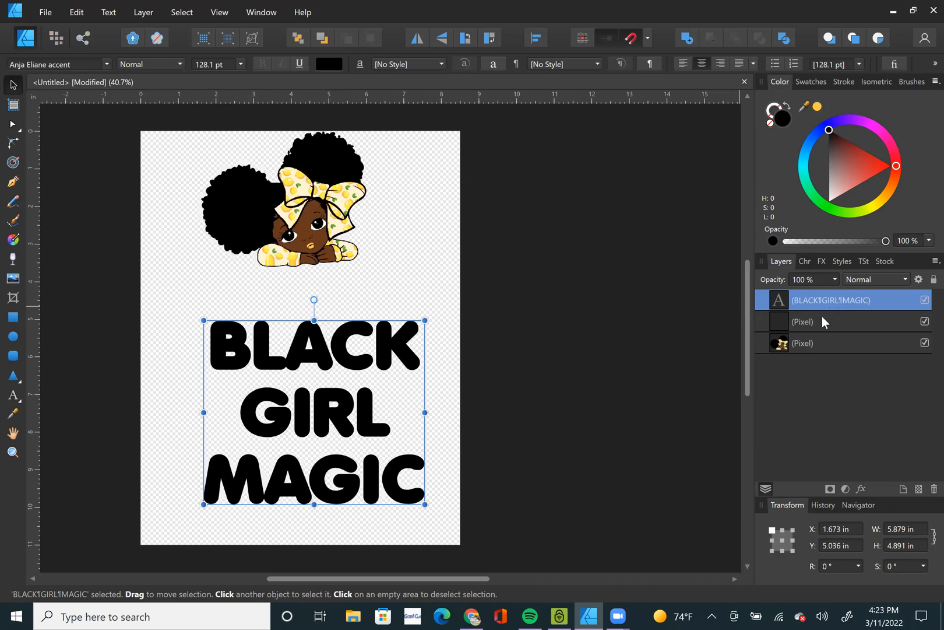
Tighten the text's line spacing with a leading override of 100 pt, reduced further to 94 pt.
{"action": "left_click", "coordinate": [805, 261]}
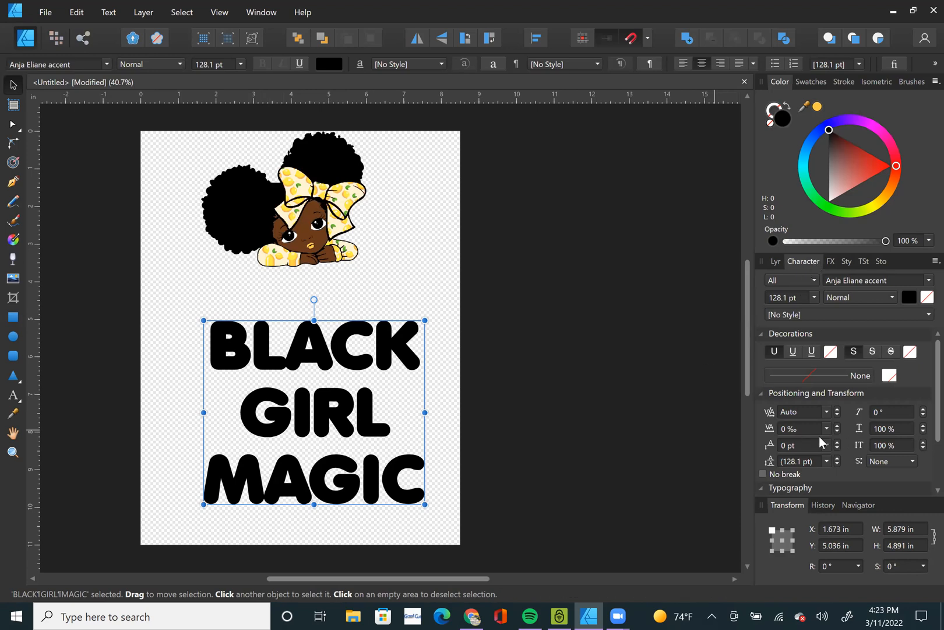
{"action": "scroll", "coordinate": [822, 443], "scroll_direction": "down", "scroll_amount": 2}
{"action": "scroll", "coordinate": [823, 442], "scroll_direction": "up", "scroll_amount": 1}
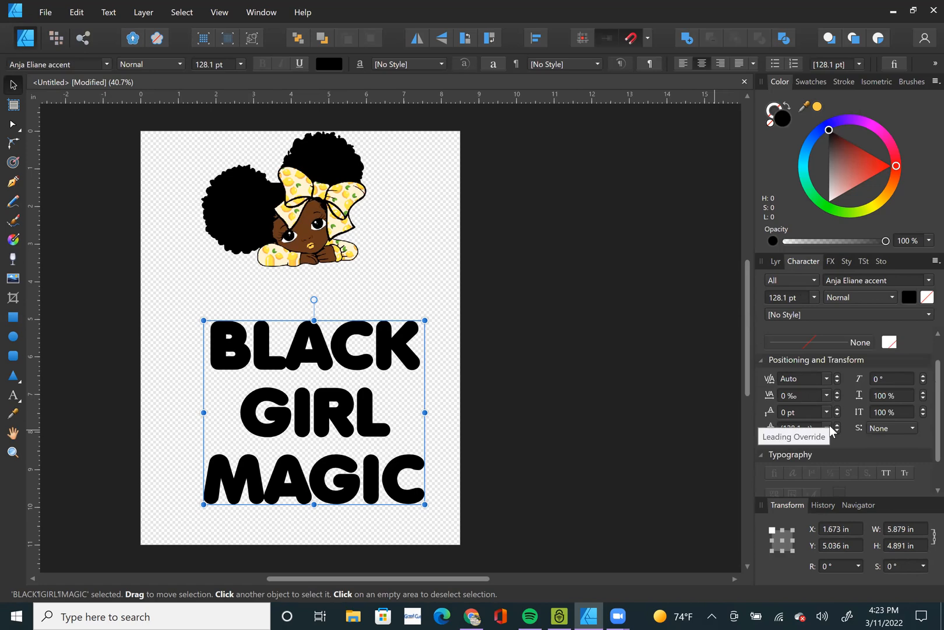
{"action": "left_click", "coordinate": [794, 429]}
{"action": "type", "text": "100"}
{"action": "key", "text": "Return"}
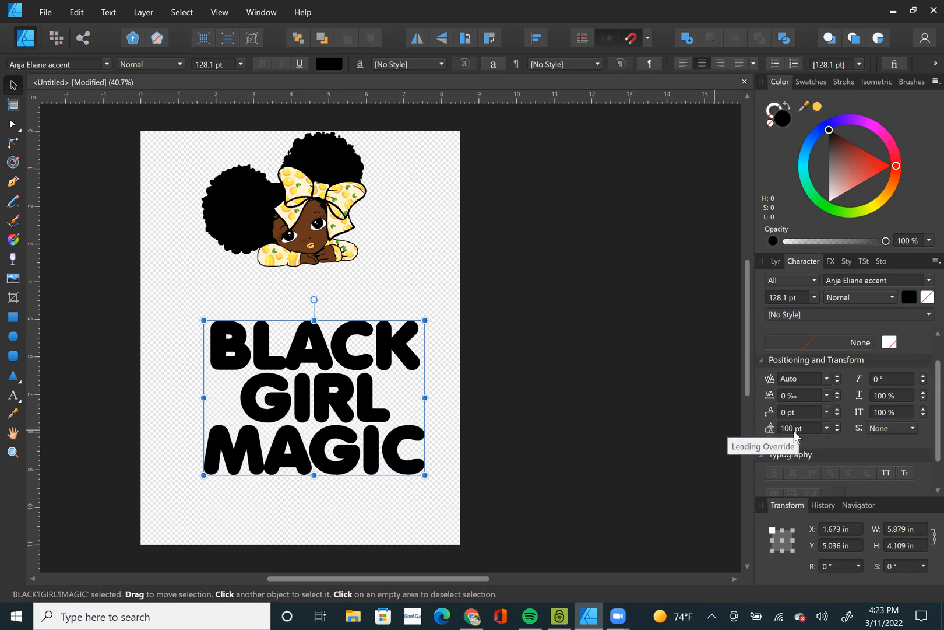
{"action": "left_click", "coordinate": [837, 431]}
{"action": "left_click", "coordinate": [838, 432]}
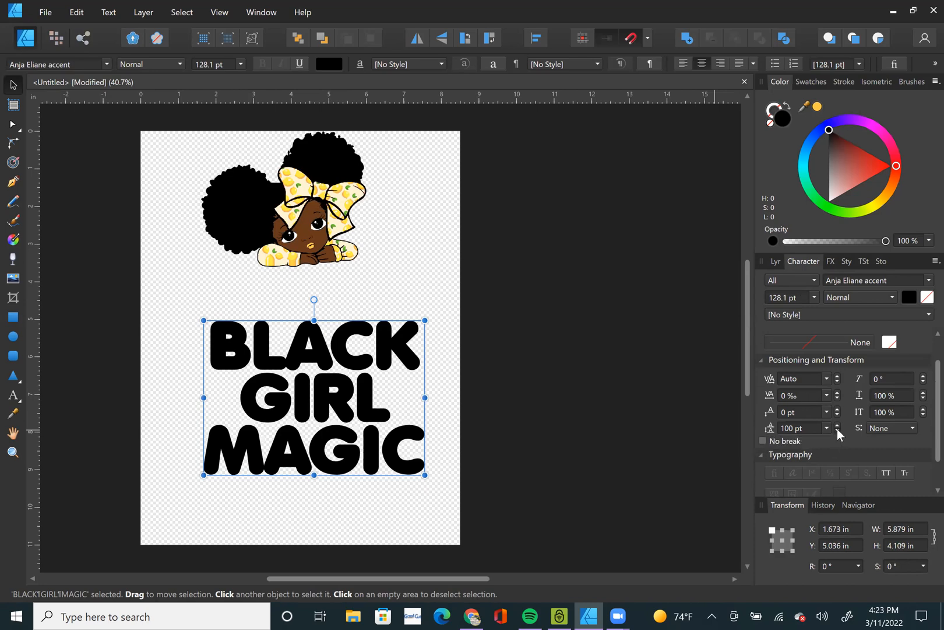
{"action": "left_click", "coordinate": [837, 431]}
{"action": "left_click", "coordinate": [838, 432]}
{"action": "left_click", "coordinate": [838, 431]}
{"action": "left_click", "coordinate": [837, 431]}
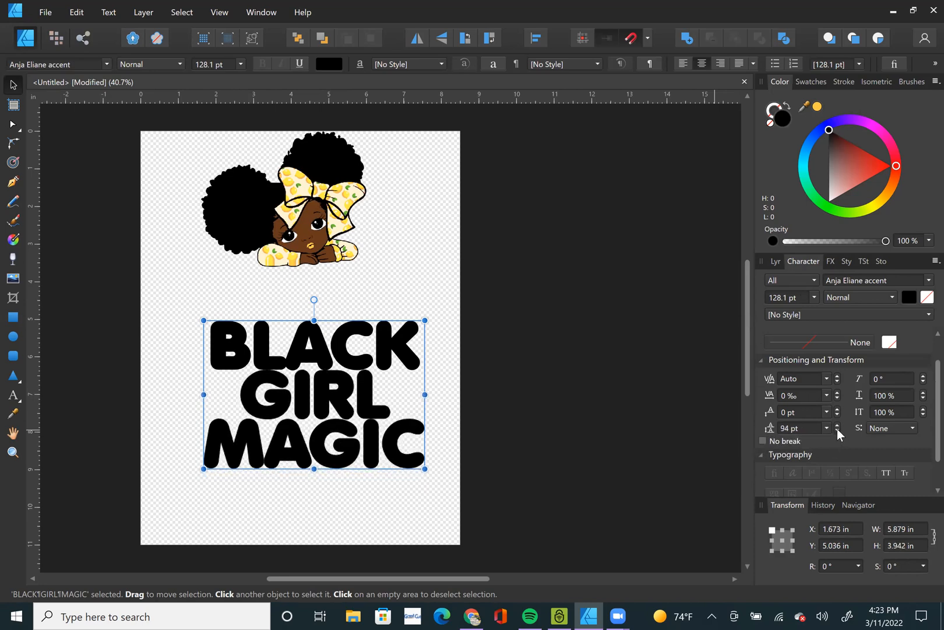
{"action": "left_click", "coordinate": [776, 261]}
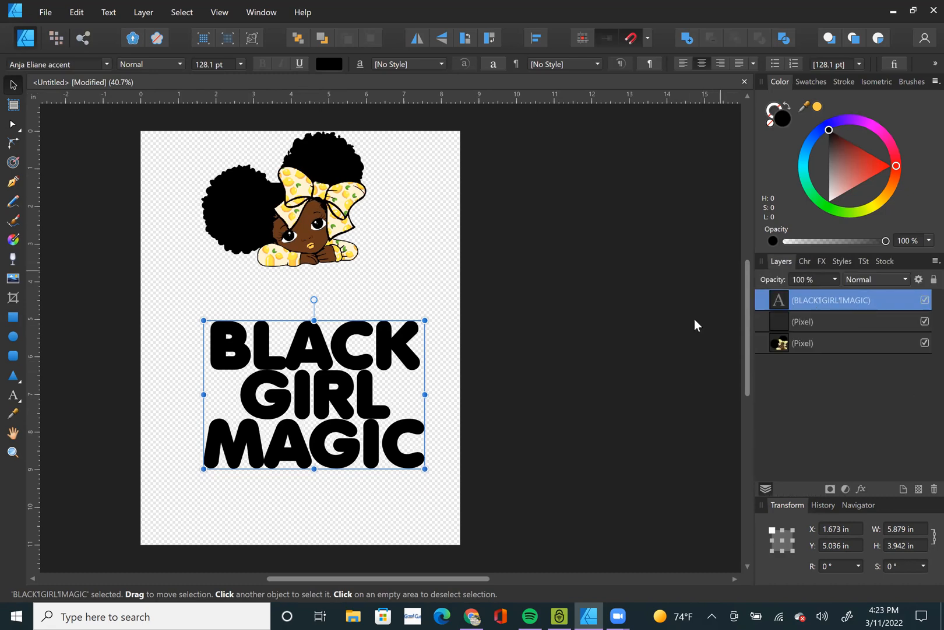
Bring the girl's pixel layer above the text layer and move her over the middle of the lettering.
{"action": "left_click", "coordinate": [312, 221]}
{"action": "left_click_drag", "start_coordinate": [320, 267], "coordinate": [379, 310]}
{"action": "left_click_drag", "start_coordinate": [799, 347], "coordinate": [790, 298]}
{"action": "left_click_drag", "start_coordinate": [363, 320], "coordinate": [320, 446]}
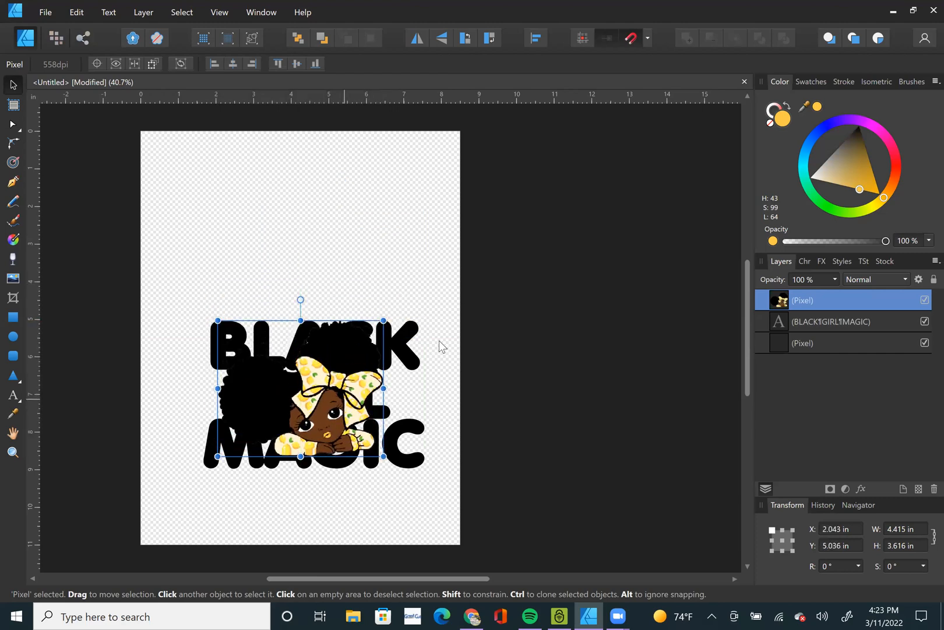
Recolor the BLACK GIRL MAGIC text with the leaf green sampled from the girl's lemon-pattern bow.
{"action": "left_click", "coordinate": [406, 330]}
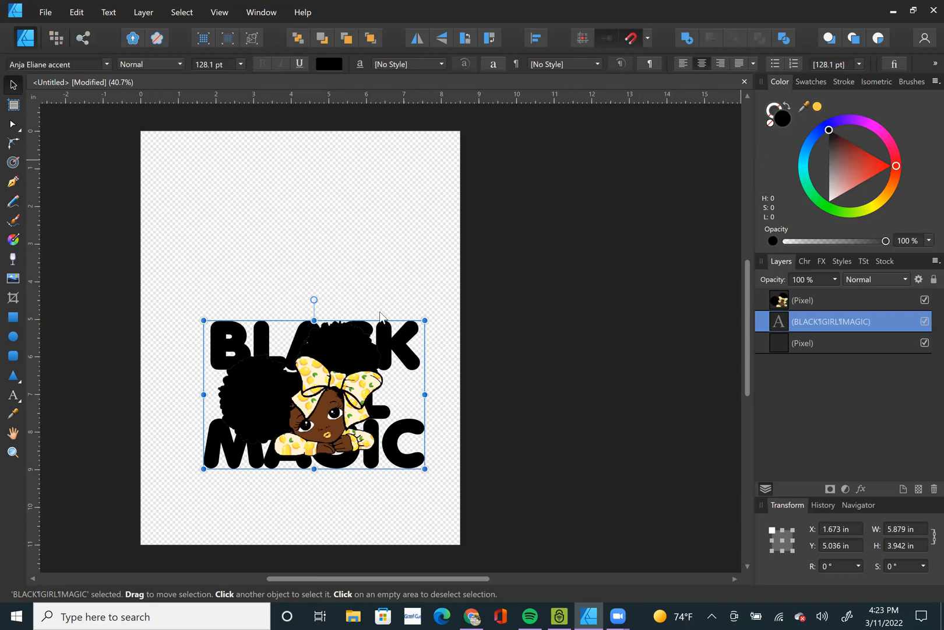
{"action": "scroll", "coordinate": [377, 395], "scroll_direction": "up", "scroll_amount": 5}
{"action": "left_click_drag", "start_coordinate": [809, 111], "coordinate": [352, 320]}
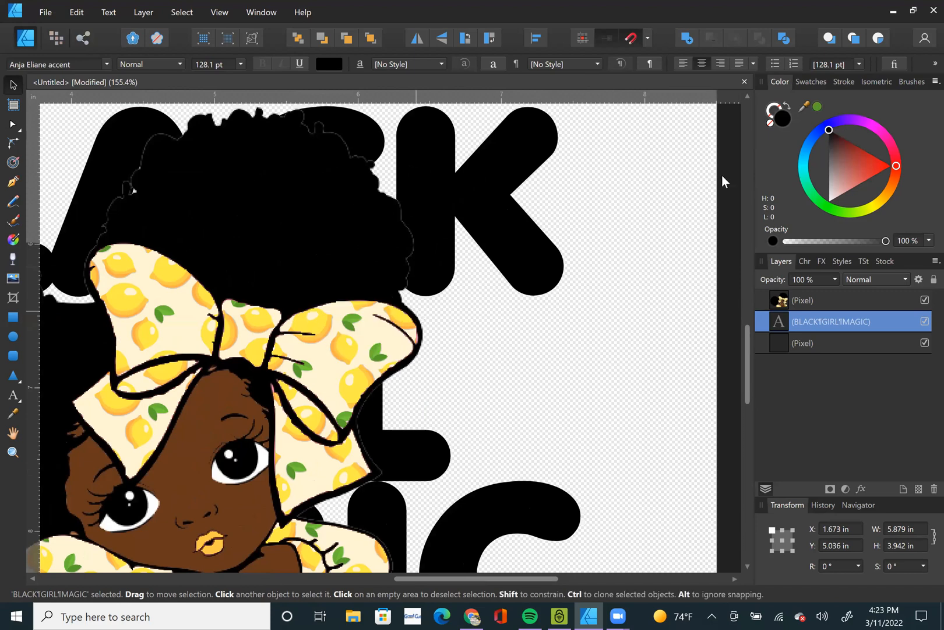
{"action": "left_click", "coordinate": [818, 108]}
Shift the green text slightly up and left behind the girl, to about X 1.43 in, Y 4.87 in, and deselect it.
{"action": "key", "text": "ctrl+0"}
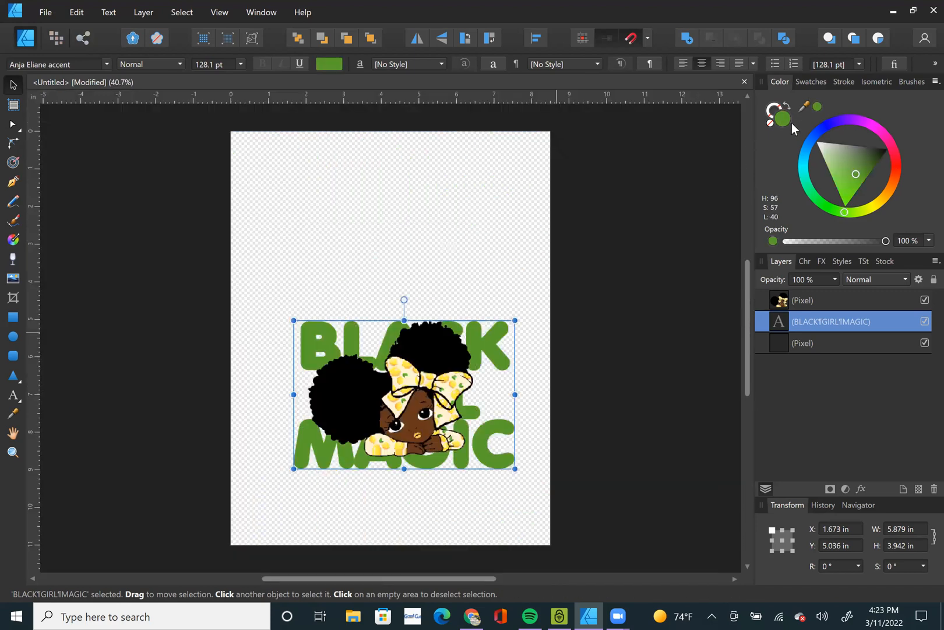
{"action": "scroll", "coordinate": [459, 423], "scroll_direction": "up", "scroll_amount": 1}
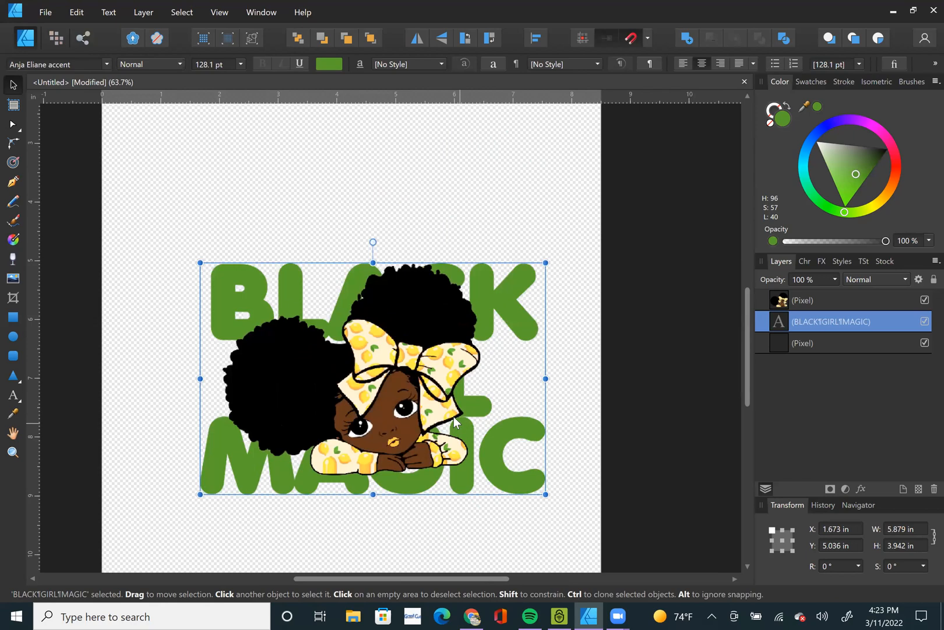
{"action": "mouse_move", "coordinate": [429, 404]}
{"action": "left_mouse_down"}
{"action": "mouse_move", "coordinate": [433, 421]}
{"action": "mouse_move", "coordinate": [427, 392]}
{"action": "mouse_move", "coordinate": [429, 407]}
{"action": "mouse_move", "coordinate": [417, 402]}
{"action": "left_mouse_up"}
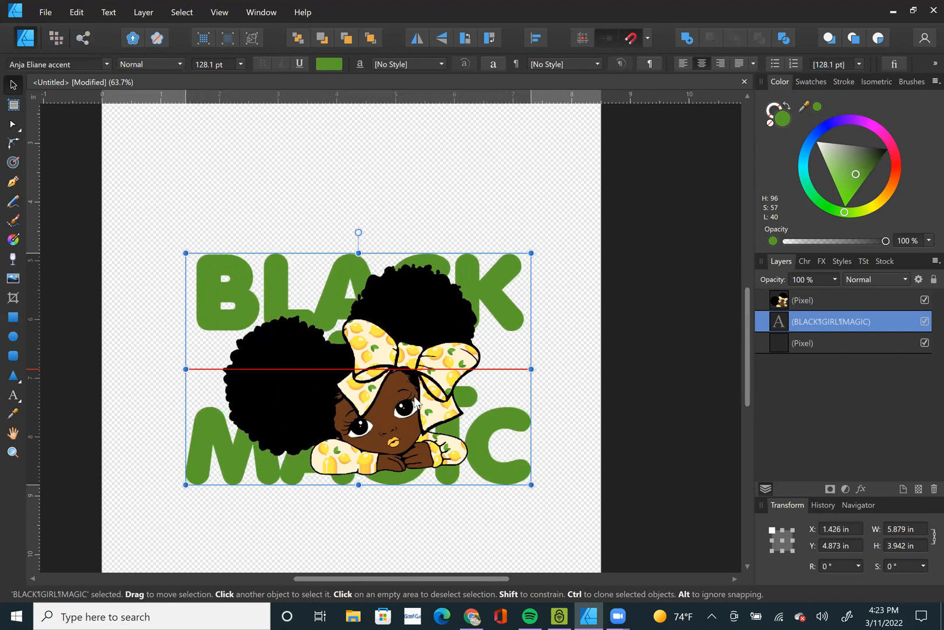
{"action": "left_click", "coordinate": [595, 362]}
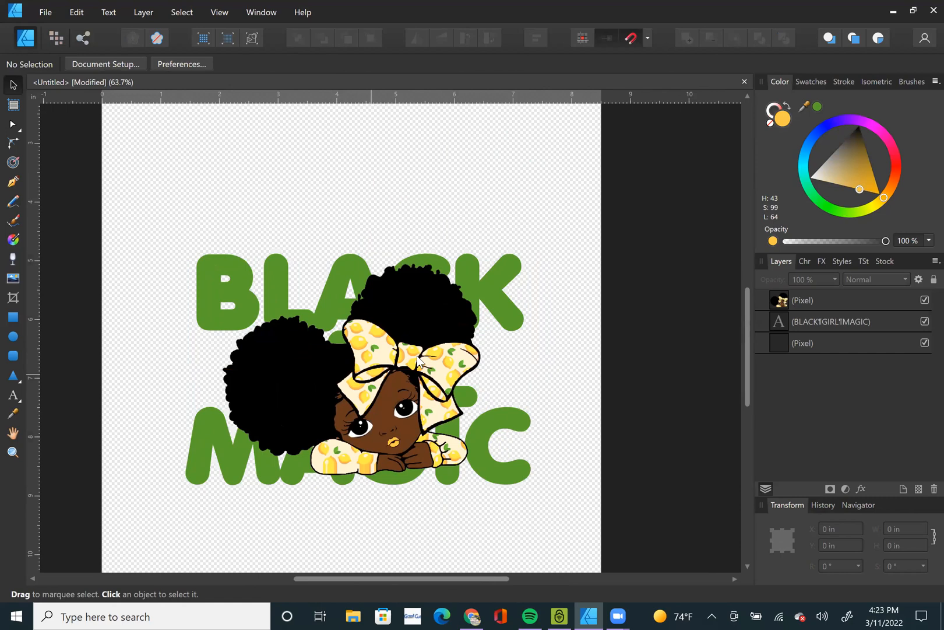
Move the girl up off the lettering and try enlarging only the word GIRL to 144 pt.
{"action": "left_click_drag", "start_coordinate": [406, 381], "coordinate": [482, 236]}
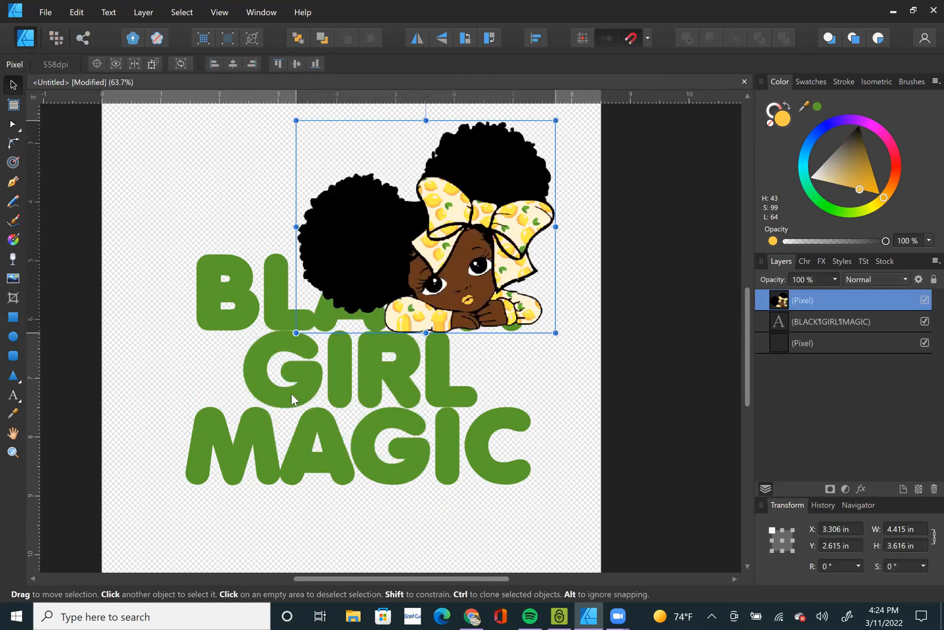
{"action": "left_click", "coordinate": [341, 370]}
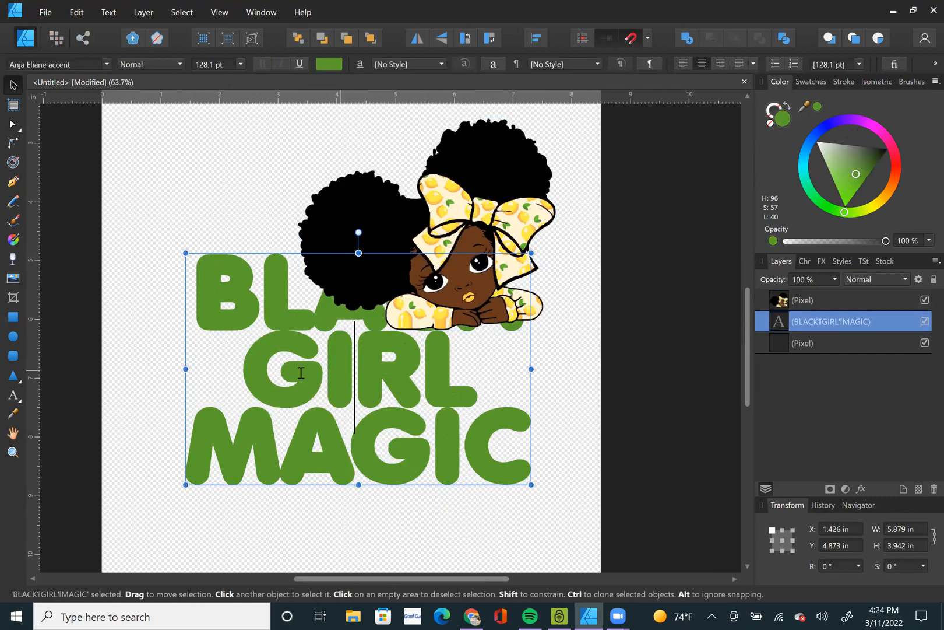
{"action": "double_click", "coordinate": [259, 372]}
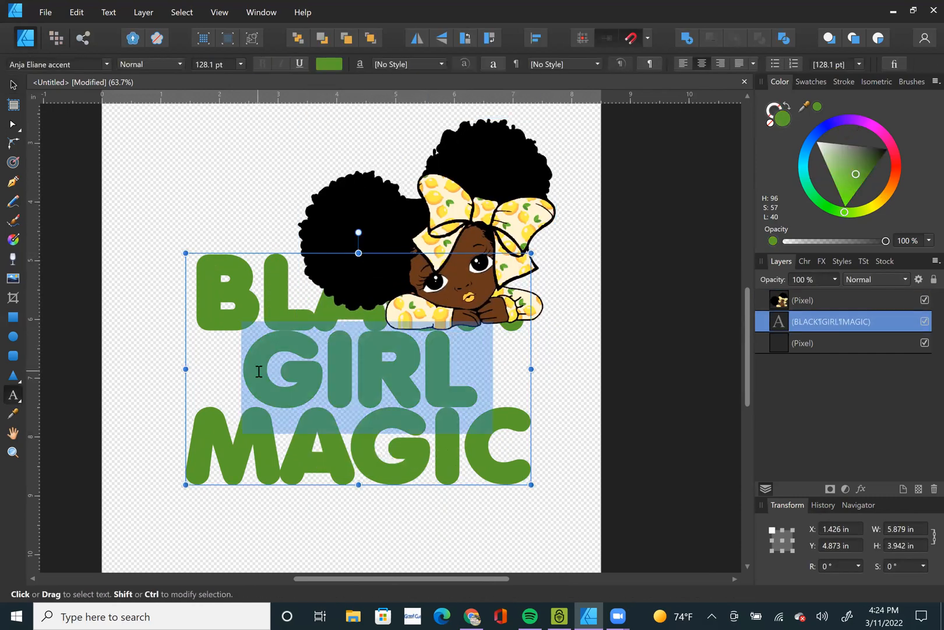
{"action": "left_click", "coordinate": [240, 64]}
{"action": "scroll", "coordinate": [215, 275], "scroll_direction": "down", "scroll_amount": 2}
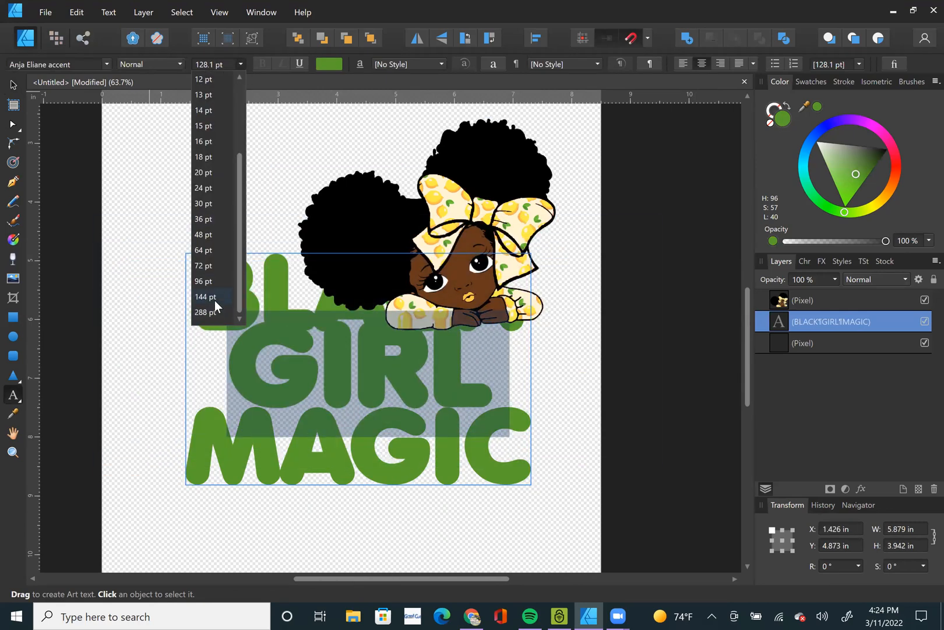
{"action": "left_click", "coordinate": [14, 86]}
Move the girl back down over the middle of the lettering and clear the selection.
{"action": "left_click", "coordinate": [604, 256]}
{"action": "left_click", "coordinate": [473, 240]}
{"action": "left_click_drag", "start_coordinate": [468, 261], "coordinate": [401, 378]}
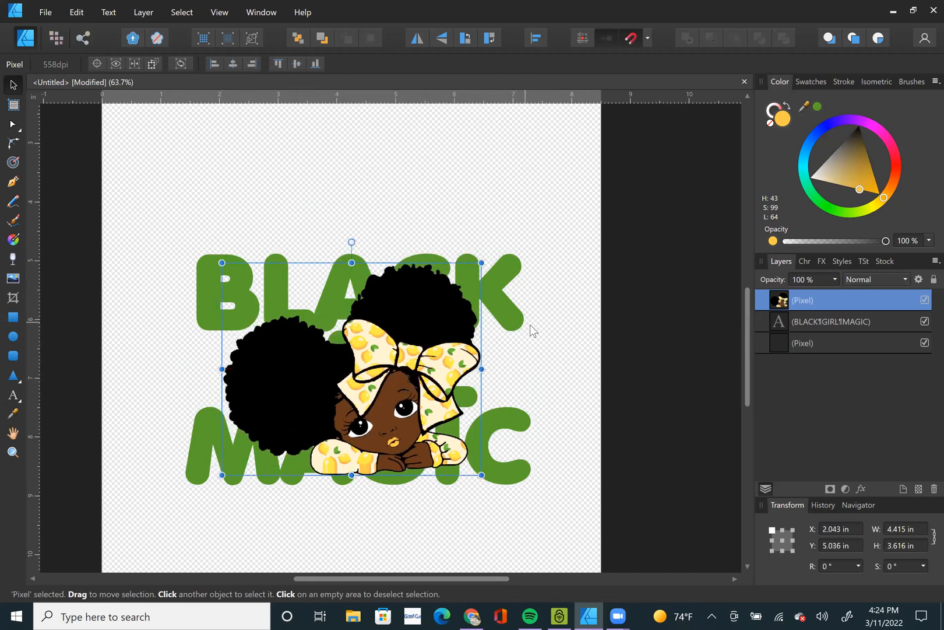
{"action": "left_click", "coordinate": [663, 288]}
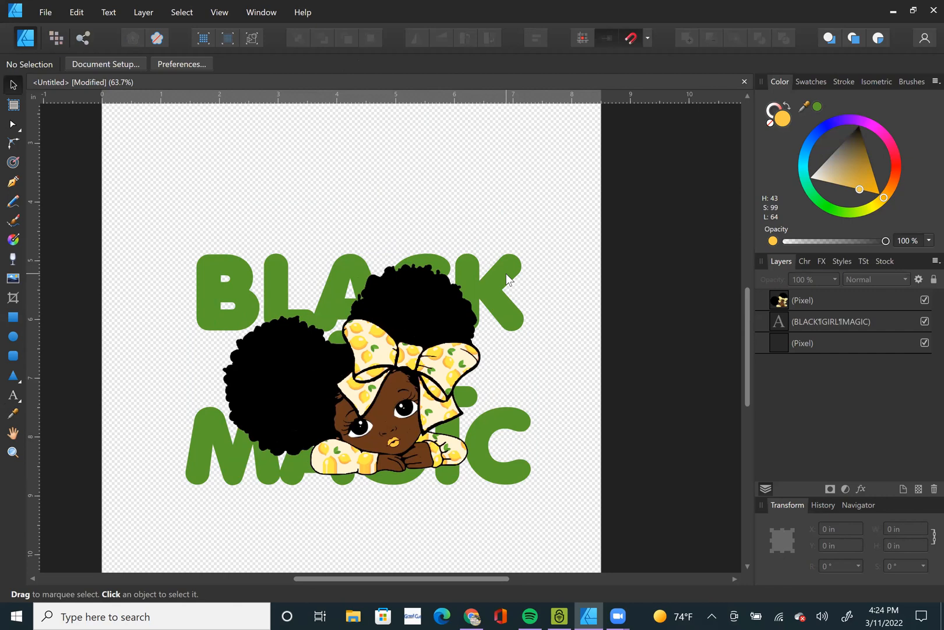
Clip the girl inside the lettering by nesting her pixel layer in the BLACK GIRL MAGIC text layer, and deselect.
{"action": "left_click", "coordinate": [817, 299]}
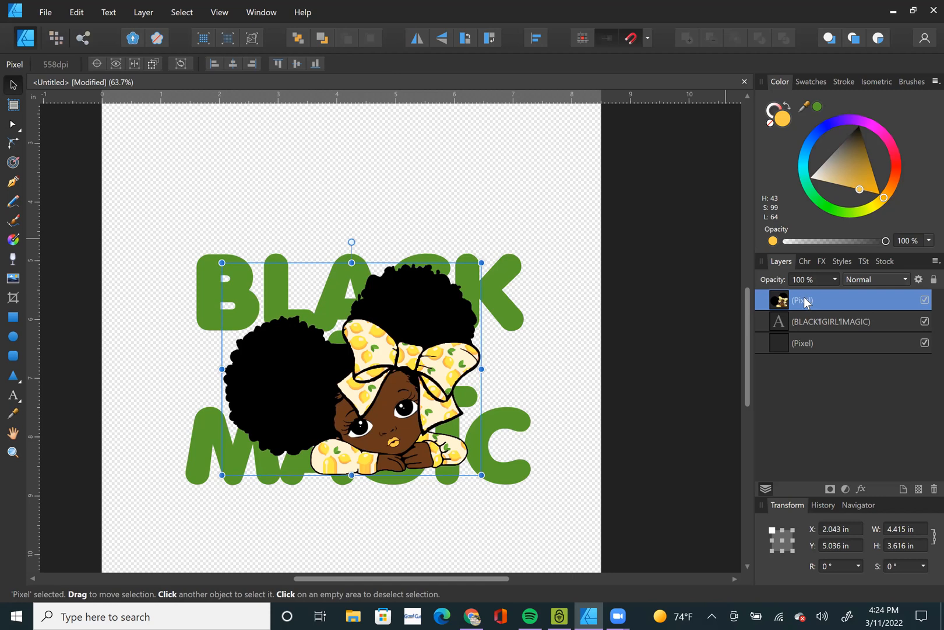
{"action": "double_click", "coordinate": [804, 300]}
{"action": "left_click_drag", "start_coordinate": [804, 297], "coordinate": [815, 324]}
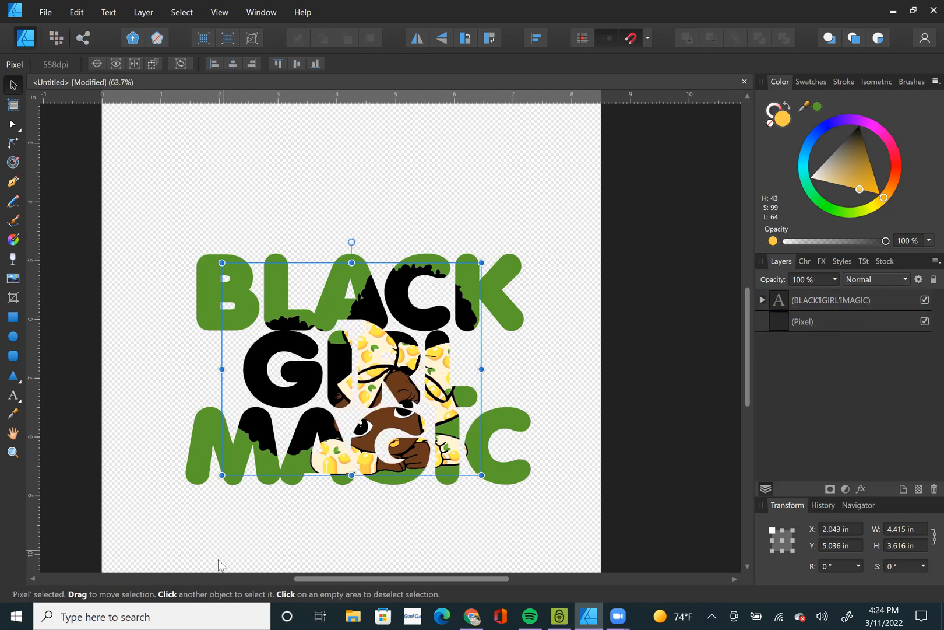
{"action": "left_click", "coordinate": [589, 506]}
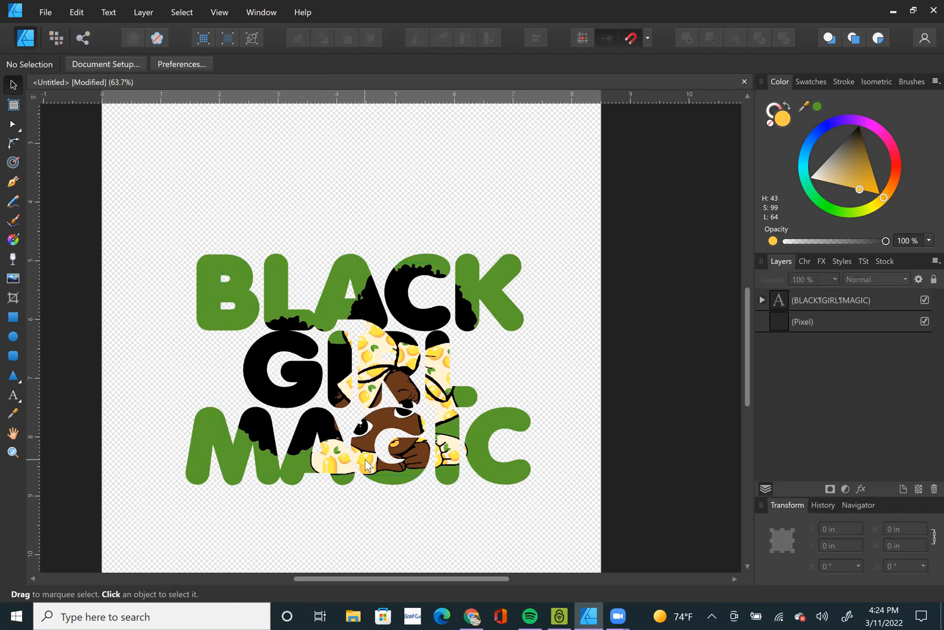
Select the nested girl layer and shift her right and down within the letters to about X 2.89 in, Y 5.3 in.
{"action": "scroll", "coordinate": [365, 461], "scroll_direction": "up", "scroll_amount": 4}
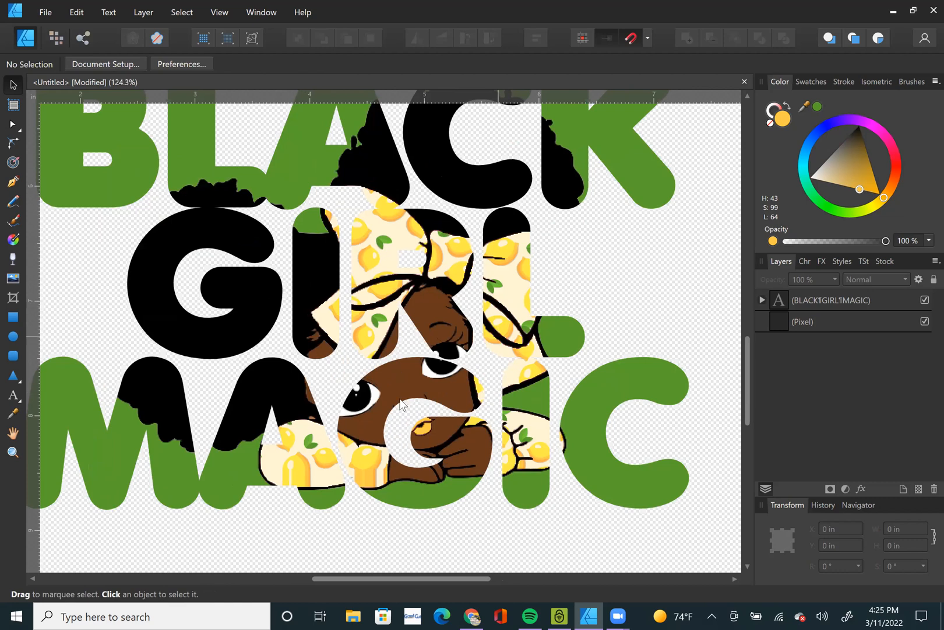
{"action": "left_click", "coordinate": [761, 300]}
{"action": "left_click", "coordinate": [803, 318]}
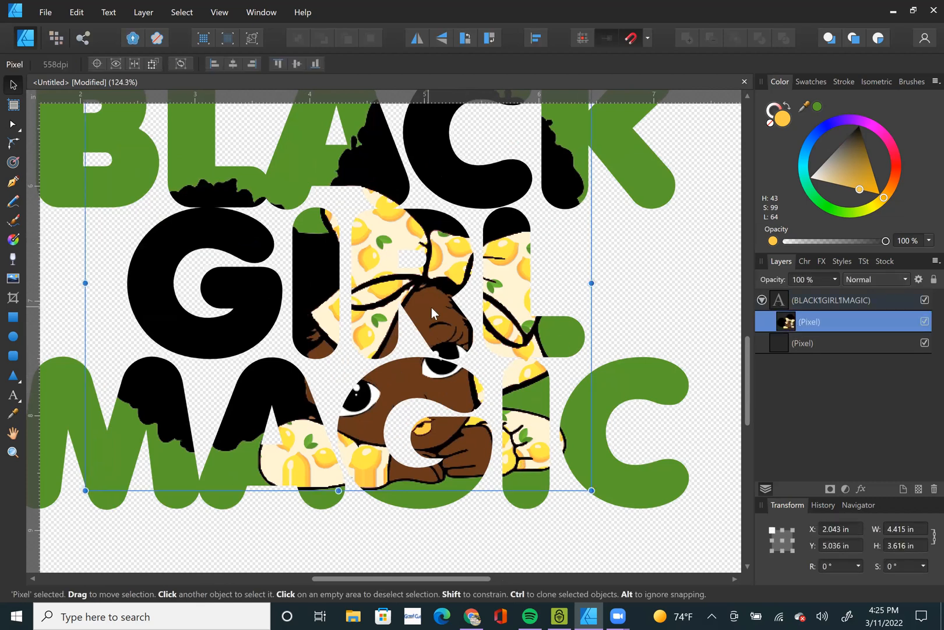
{"action": "left_click_drag", "start_coordinate": [431, 307], "coordinate": [528, 336]}
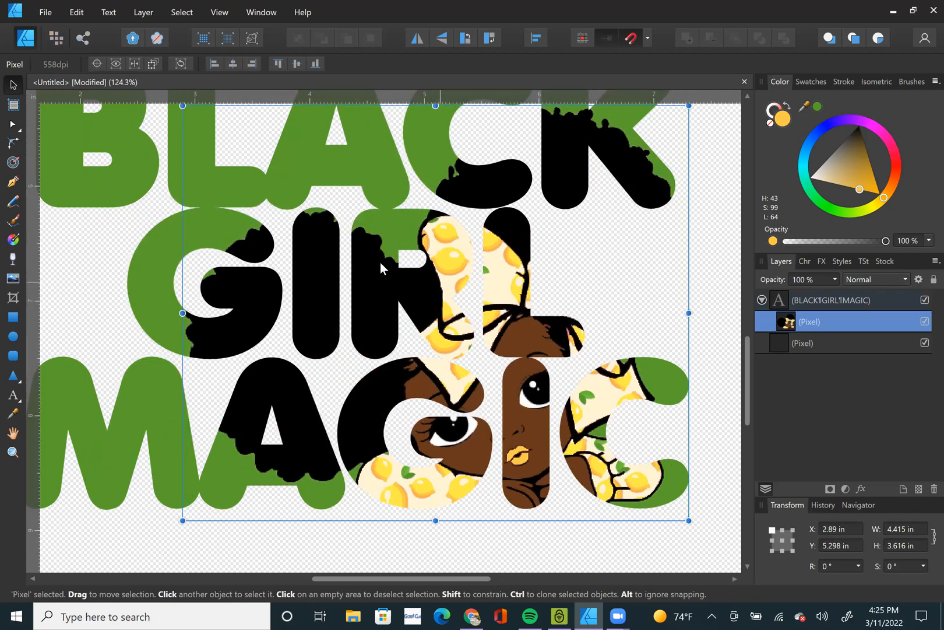
Darken the BLACK GIRL MAGIC text's fill to a deep green with H 96, S 100, L 17.
{"action": "key", "text": "ctrl+0"}
{"action": "left_click", "coordinate": [190, 180]}
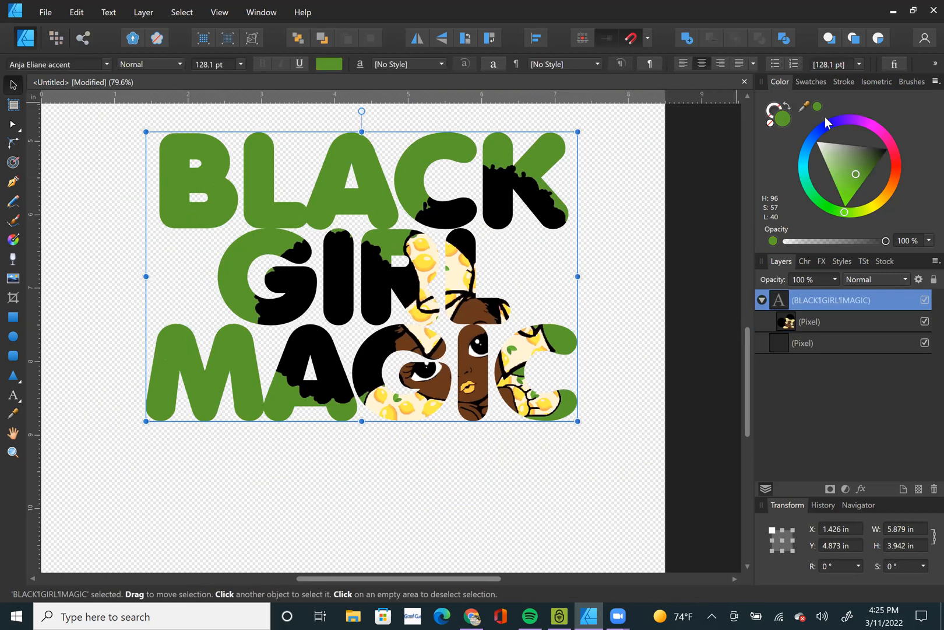
{"action": "left_click", "coordinate": [873, 170]}
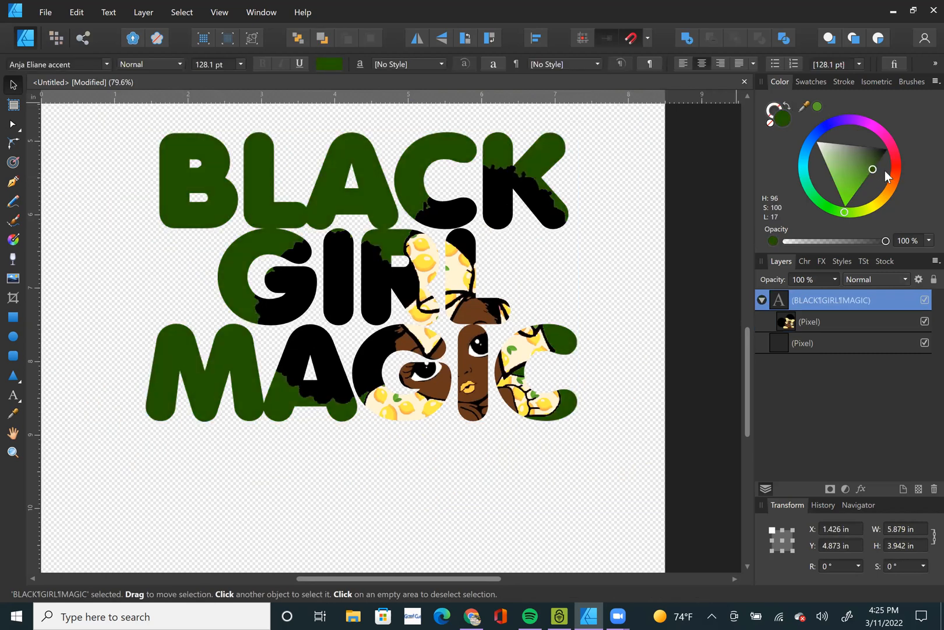
Move the clipped girl up and left inside the lettering to about X 2.04 in, Y 5.04 in.
{"action": "left_click", "coordinate": [820, 322]}
{"action": "left_click_drag", "start_coordinate": [415, 429], "coordinate": [356, 254]}
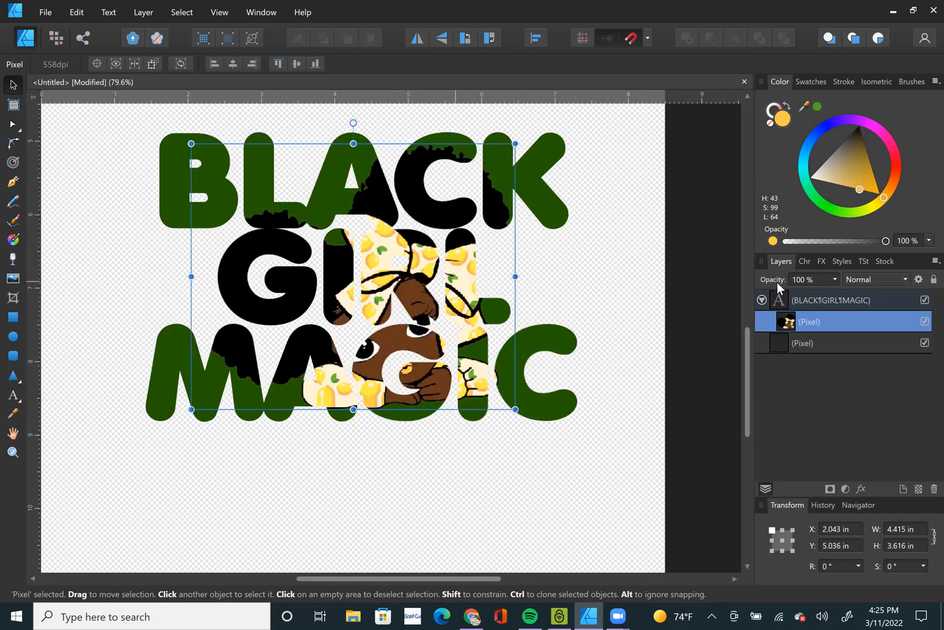
Change the BLACK GIRL MAGIC text's font to Impact.
{"action": "left_click", "coordinate": [816, 300]}
{"action": "left_click", "coordinate": [75, 64]}
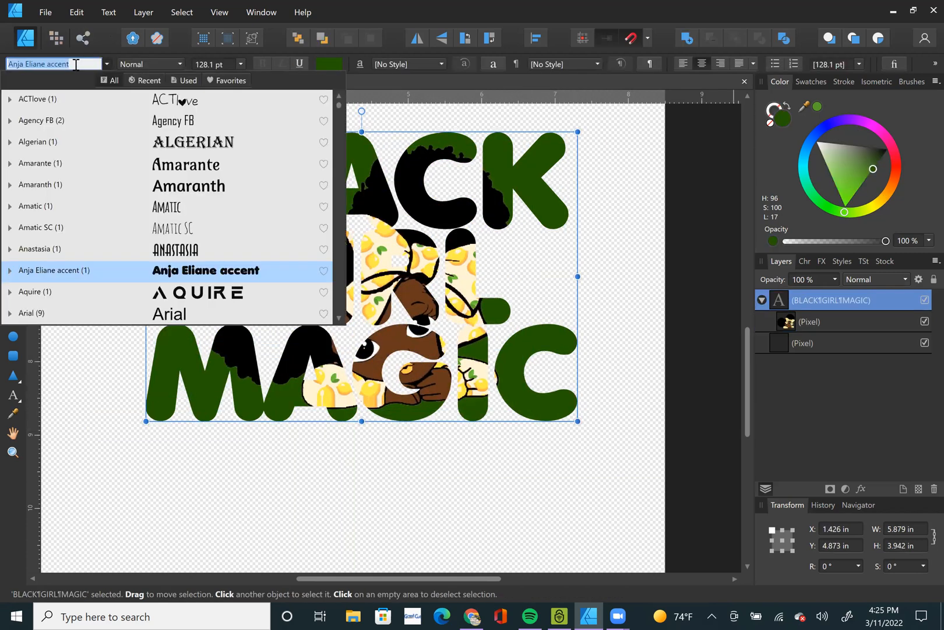
{"action": "type", "text": "IM"}
{"action": "key", "text": "Down"}
{"action": "key", "text": "Down"}
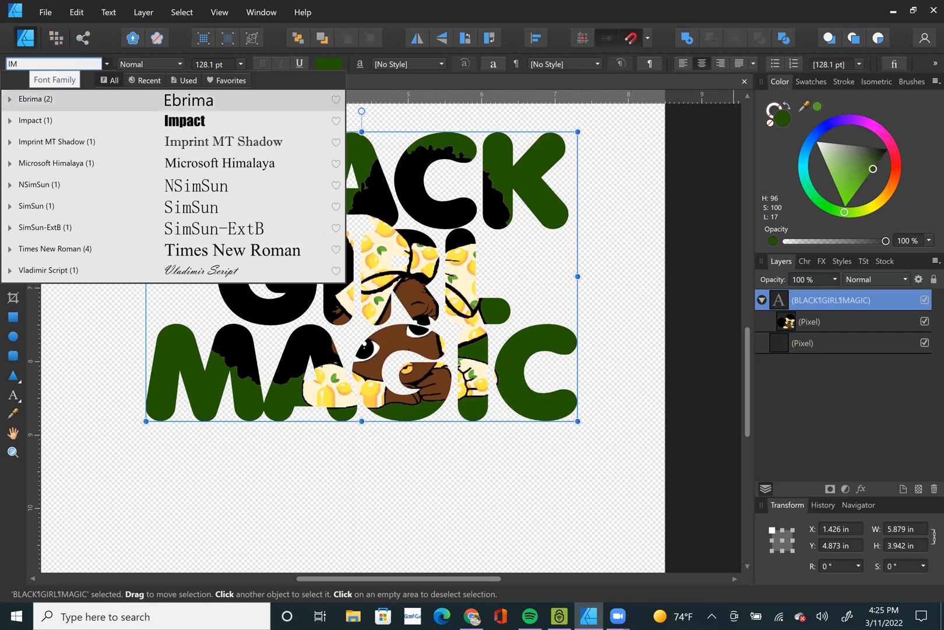
{"action": "key", "text": "Return"}
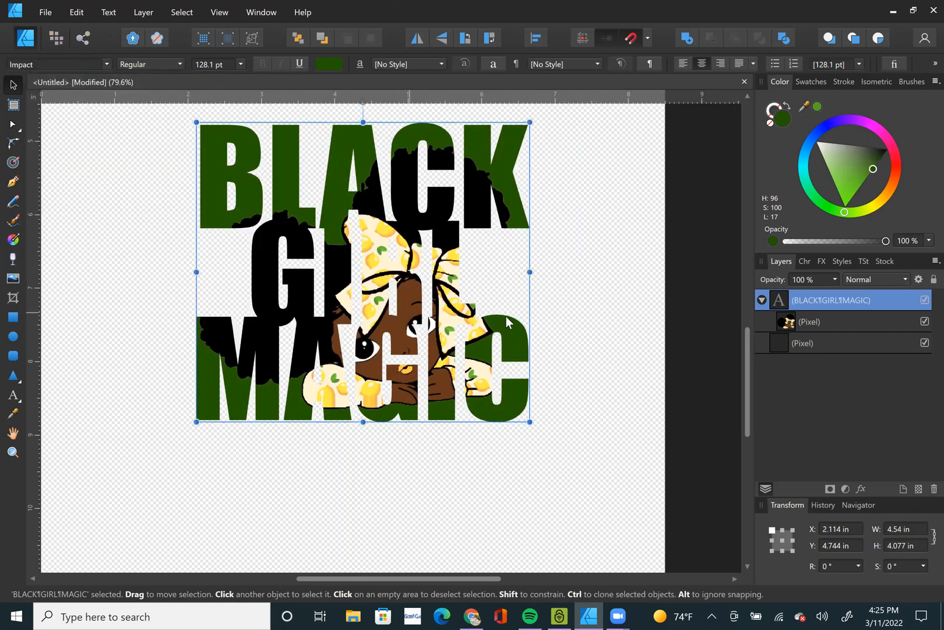
Move the clipped girl right and down inside the lettering to about X 2.24 in, Y 5.21 in.
{"action": "left_click", "coordinate": [830, 320]}
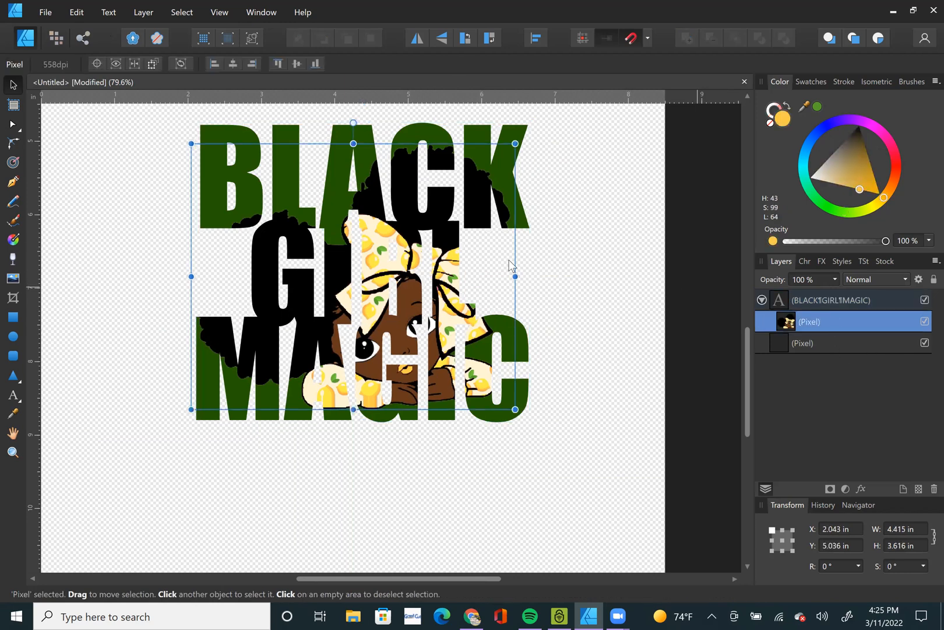
{"action": "left_click_drag", "start_coordinate": [461, 276], "coordinate": [422, 368]}
{"action": "left_click_drag", "start_coordinate": [801, 321], "coordinate": [827, 320]}
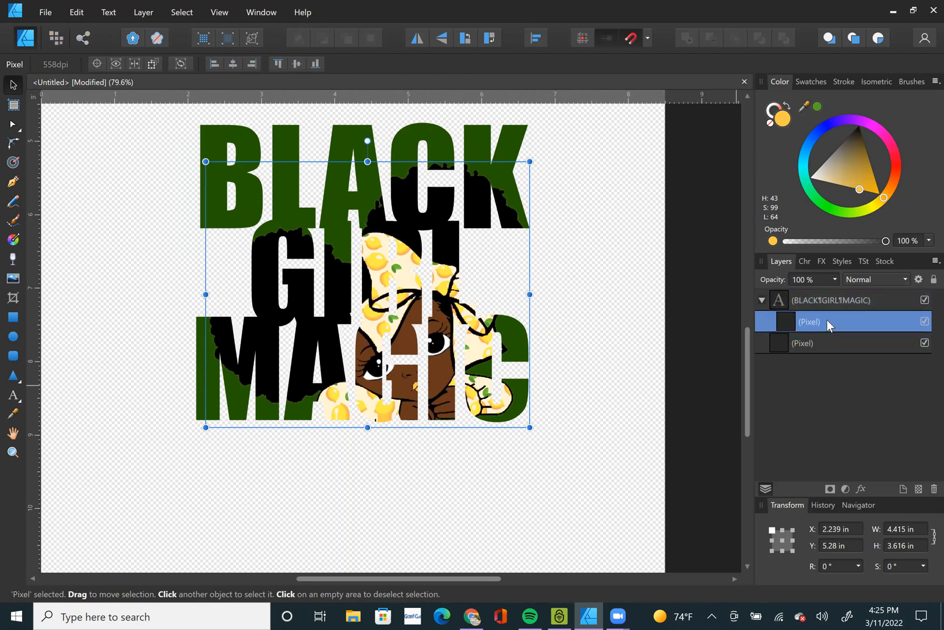
{"action": "left_click", "coordinate": [763, 303]}
{"action": "left_click", "coordinate": [763, 303]}
{"action": "left_click", "coordinate": [852, 324]}
{"action": "left_click_drag", "start_coordinate": [420, 318], "coordinate": [444, 310]}
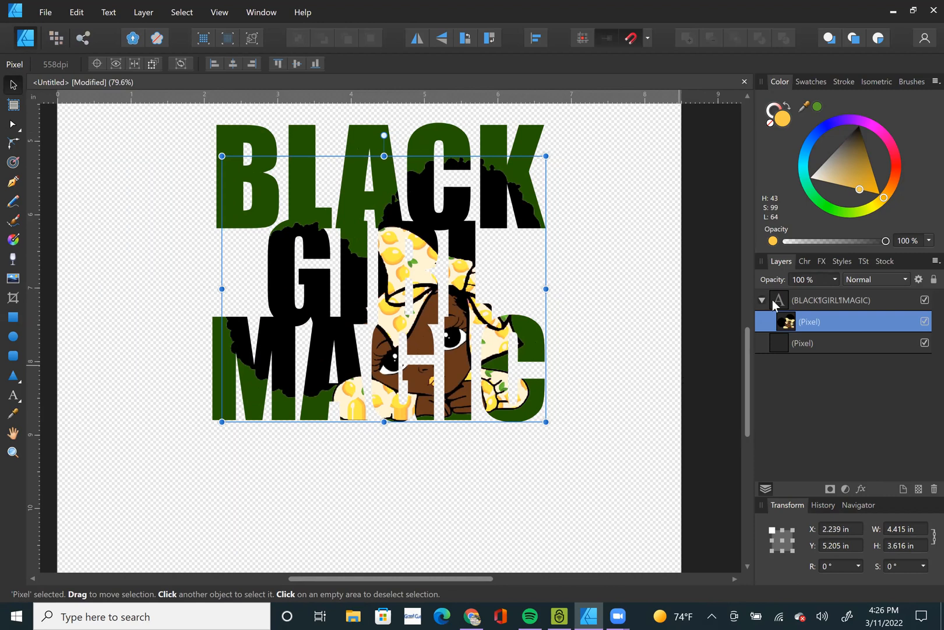
Hide the nested girl layer and select the BLACK GIRL MAGIC text.
{"action": "left_click", "coordinate": [923, 322]}
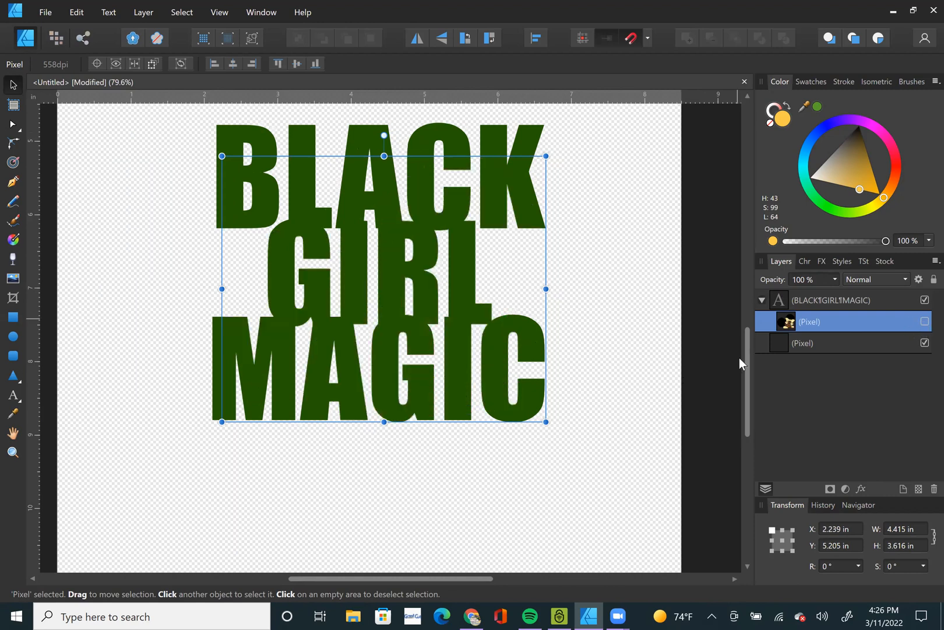
{"action": "left_click", "coordinate": [609, 431]}
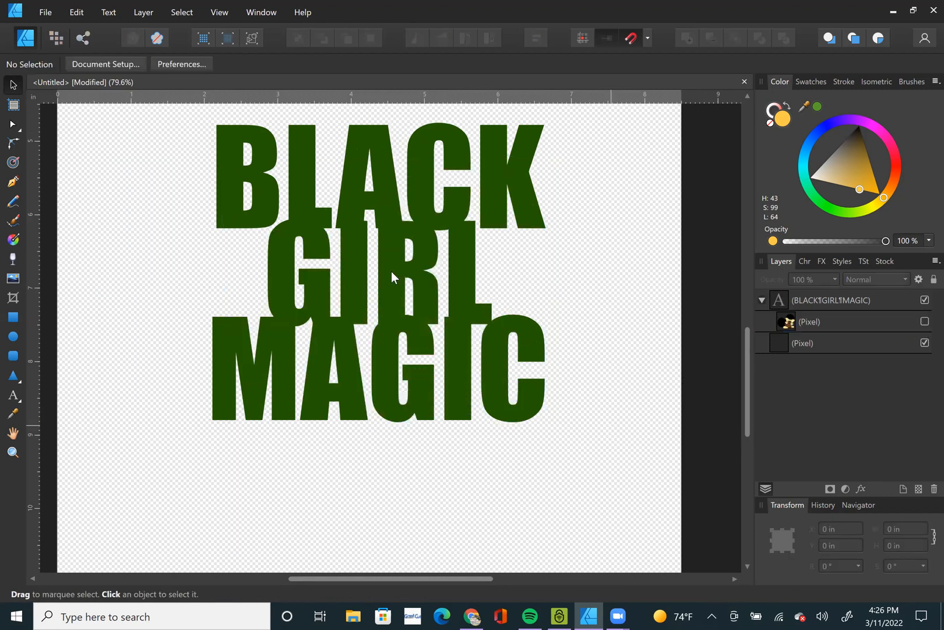
{"action": "left_click", "coordinate": [447, 278]}
{"action": "key", "text": "ctrl+0"}
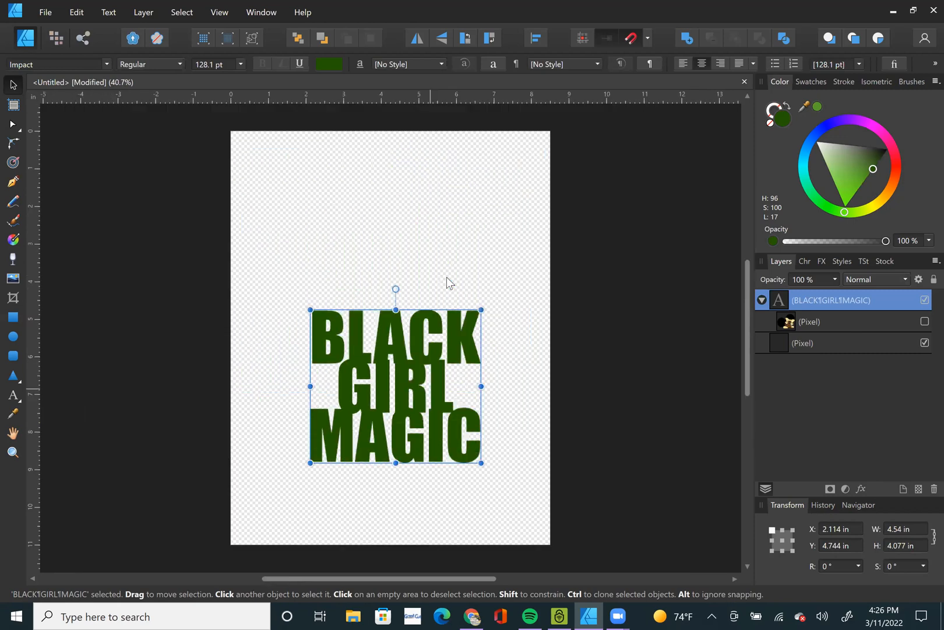
{"action": "scroll", "coordinate": [408, 432], "scroll_direction": "up", "scroll_amount": 3}
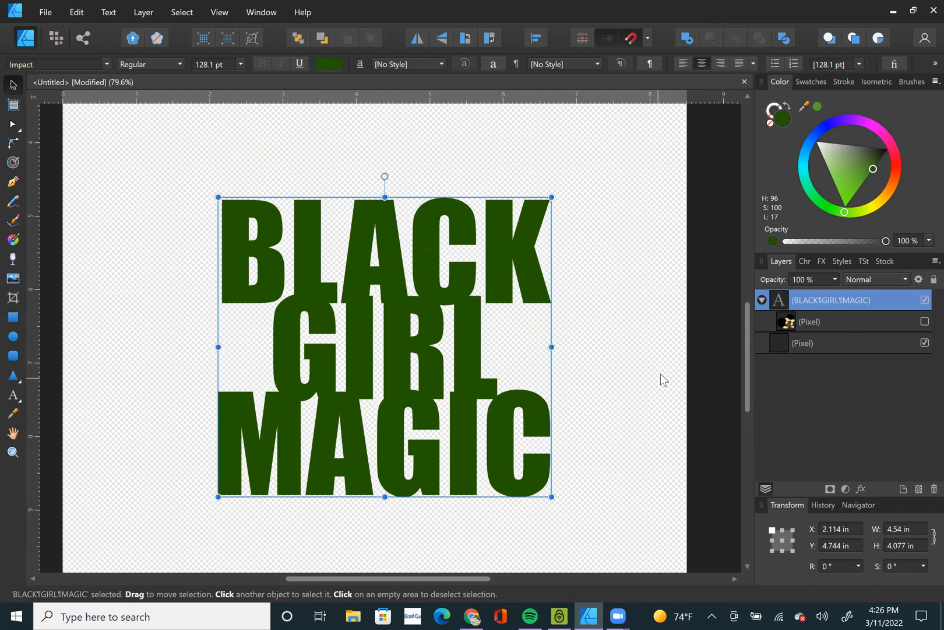
Open the text's layer effects and move the lettering up and left to about X 1.34 in, Y 4.06 in.
{"action": "left_click", "coordinate": [860, 489]}
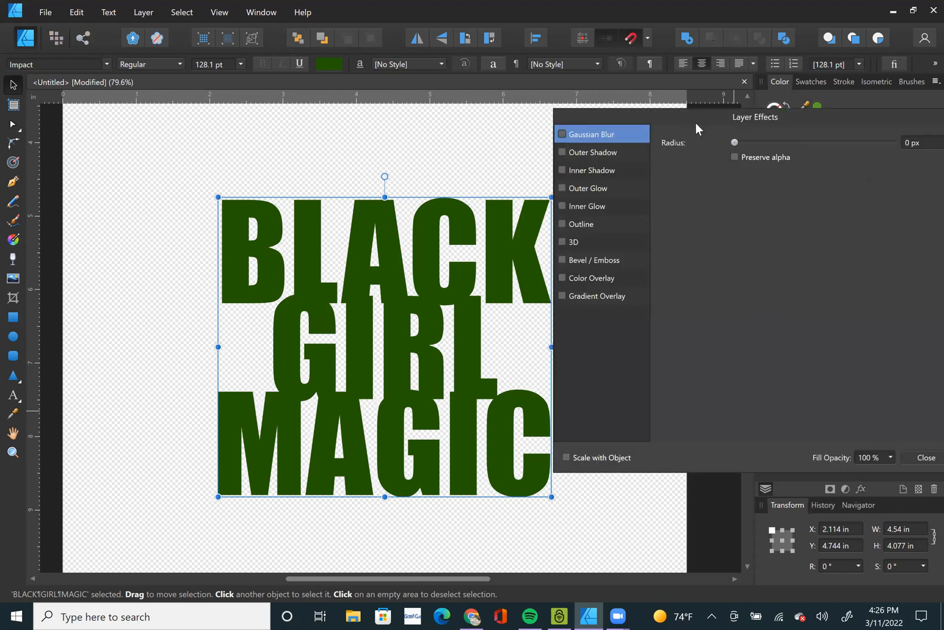
{"action": "left_click_drag", "start_coordinate": [697, 124], "coordinate": [732, 138]}
{"action": "left_click_drag", "start_coordinate": [409, 339], "coordinate": [342, 289]}
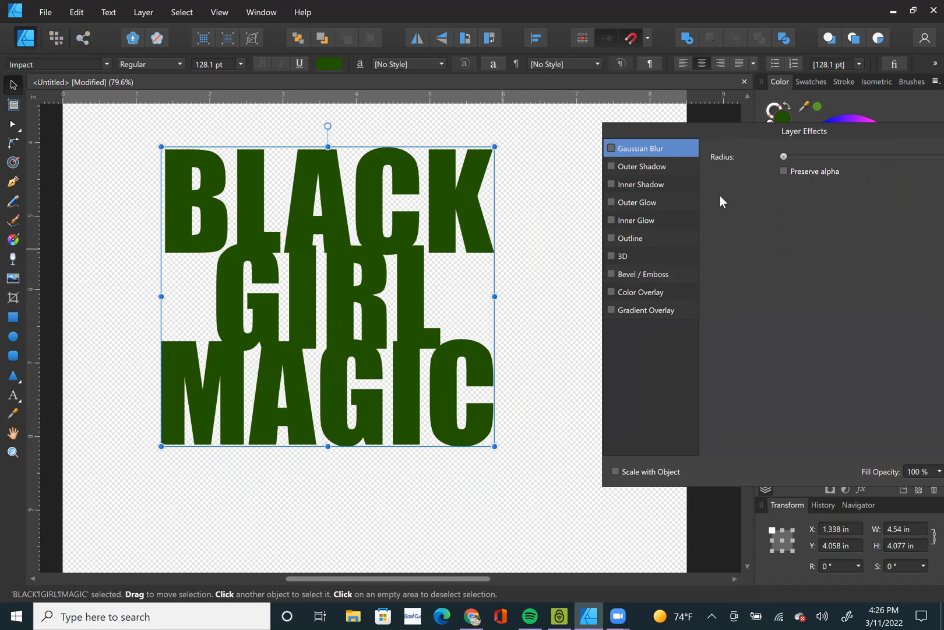
Enable the Outer Shadow effect on the lettering and show its settings.
{"action": "left_click", "coordinate": [637, 167]}
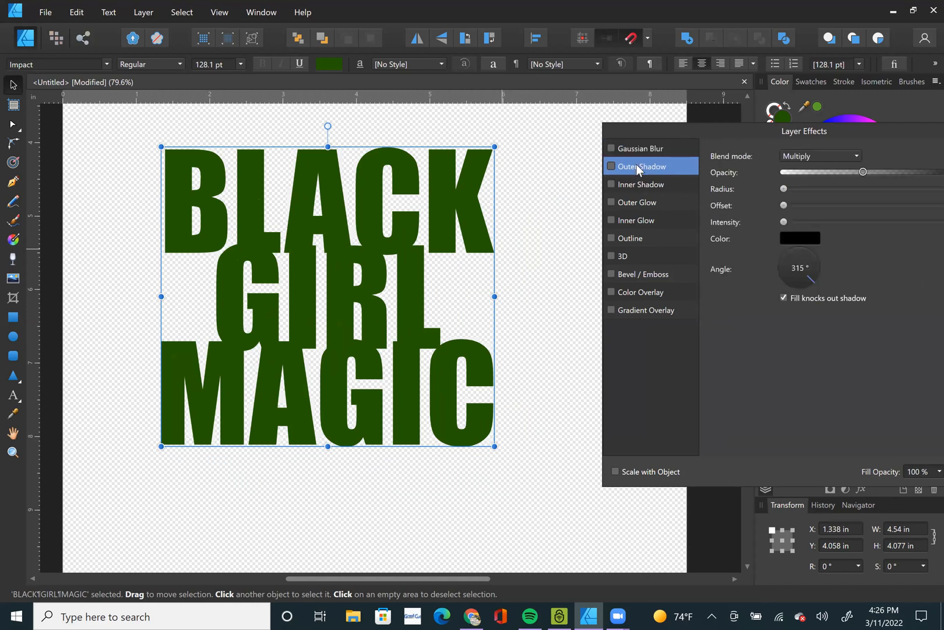
{"action": "left_click", "coordinate": [634, 148]}
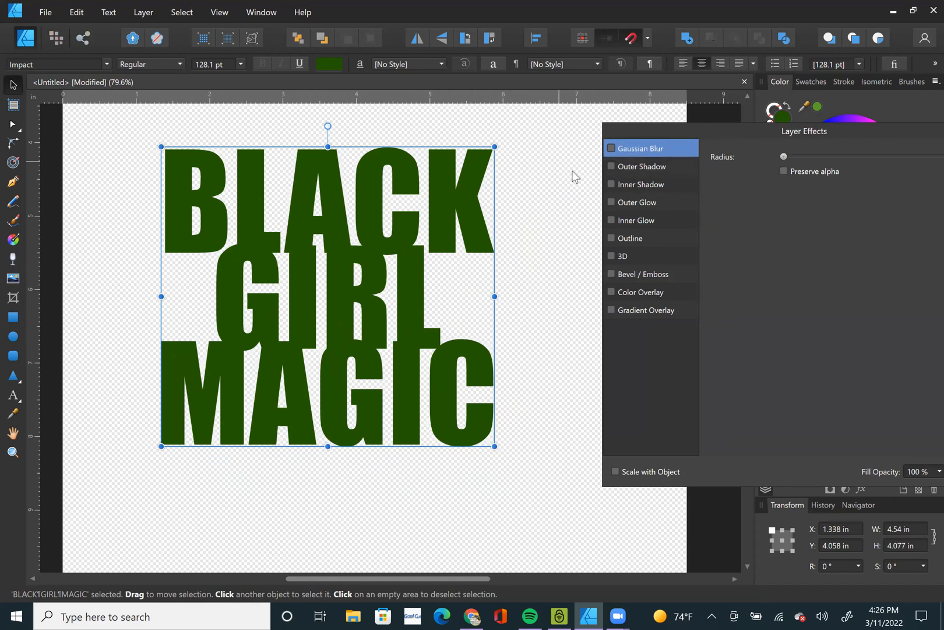
{"action": "left_click", "coordinate": [612, 167]}
{"action": "left_click_drag", "start_coordinate": [699, 135], "coordinate": [610, 135]}
{"action": "left_click", "coordinate": [560, 165]}
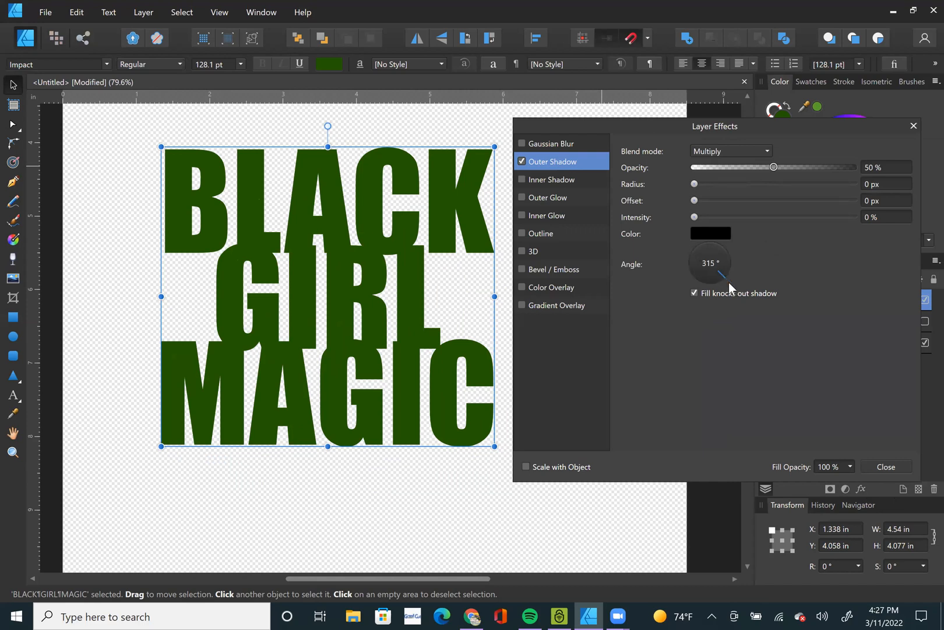
Raise the outer shadow's radius and offset to 100 px and its intensity to 100%.
{"action": "left_click_drag", "start_coordinate": [694, 184], "coordinate": [871, 183]}
{"action": "left_click_drag", "start_coordinate": [695, 200], "coordinate": [862, 203]}
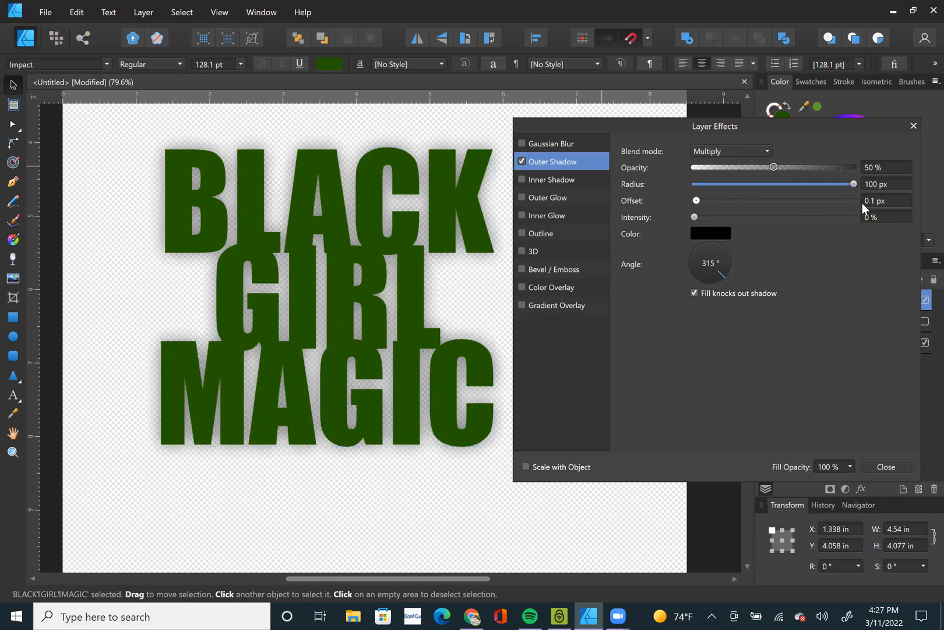
{"action": "left_click_drag", "start_coordinate": [694, 217], "coordinate": [923, 220]}
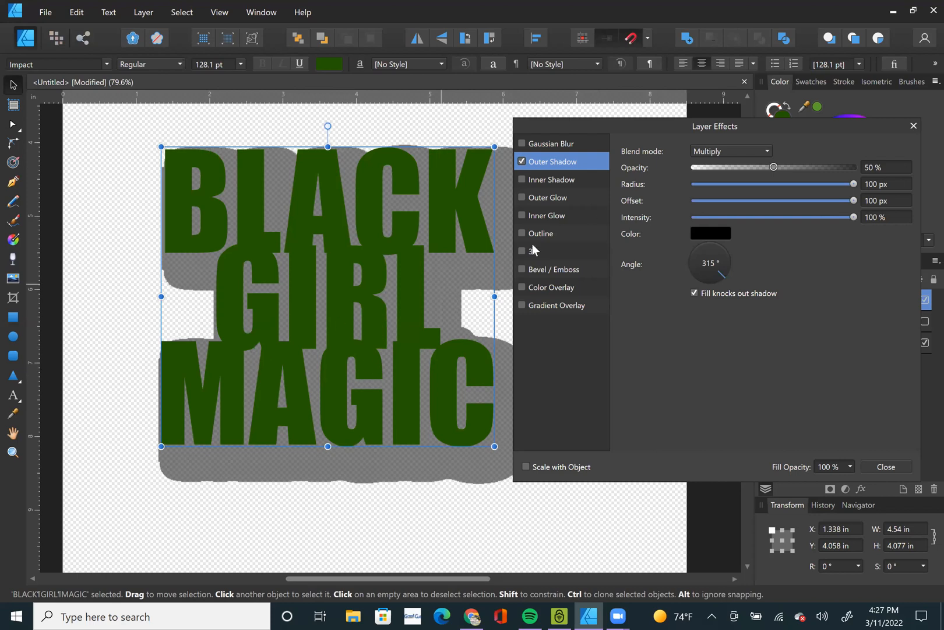
Move the lettering left to about X 0.28 in, Y 4.07 in, clear of the Layer Effects dialog.
{"action": "left_click_drag", "start_coordinate": [666, 121], "coordinate": [705, 124]}
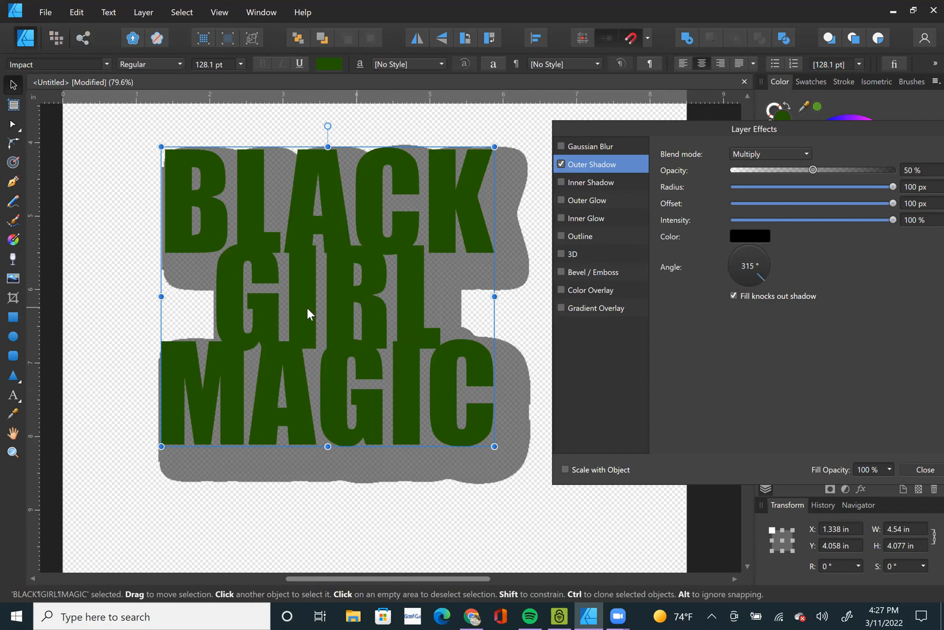
{"action": "left_click_drag", "start_coordinate": [307, 308], "coordinate": [279, 308]}
{"action": "left_click_drag", "start_coordinate": [768, 130], "coordinate": [704, 132]}
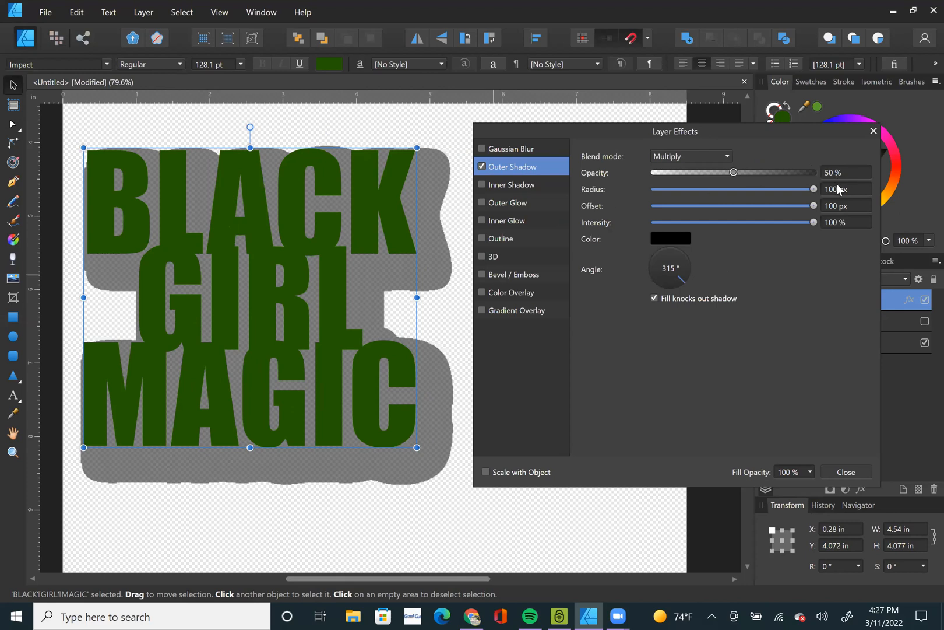
Reduce the outer shadow to radius 12.2 px, offset 19.6 px and intensity 29%, and deselect the text.
{"action": "left_click_drag", "start_coordinate": [815, 188], "coordinate": [727, 190]}
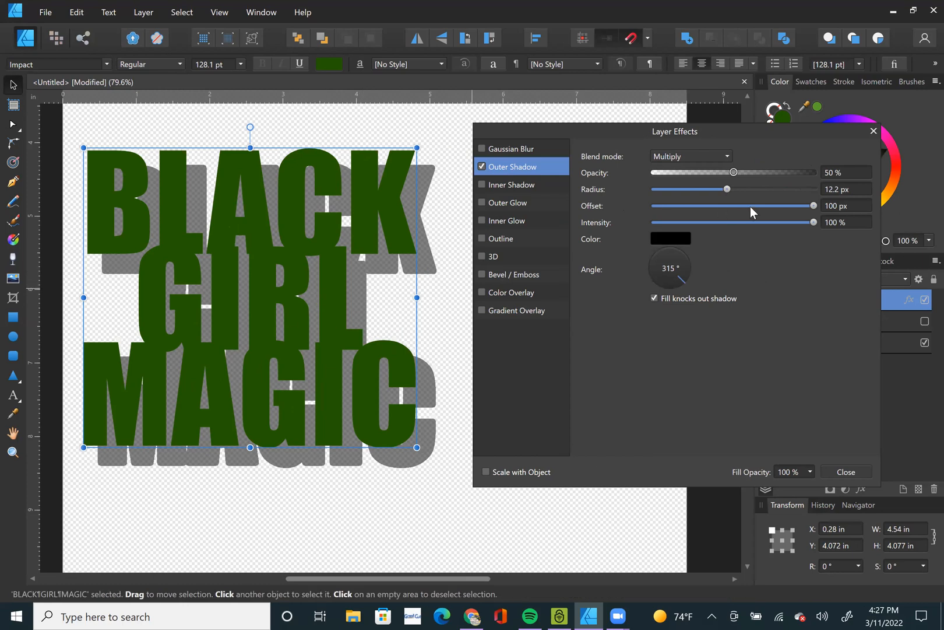
{"action": "left_click_drag", "start_coordinate": [810, 210], "coordinate": [746, 211]}
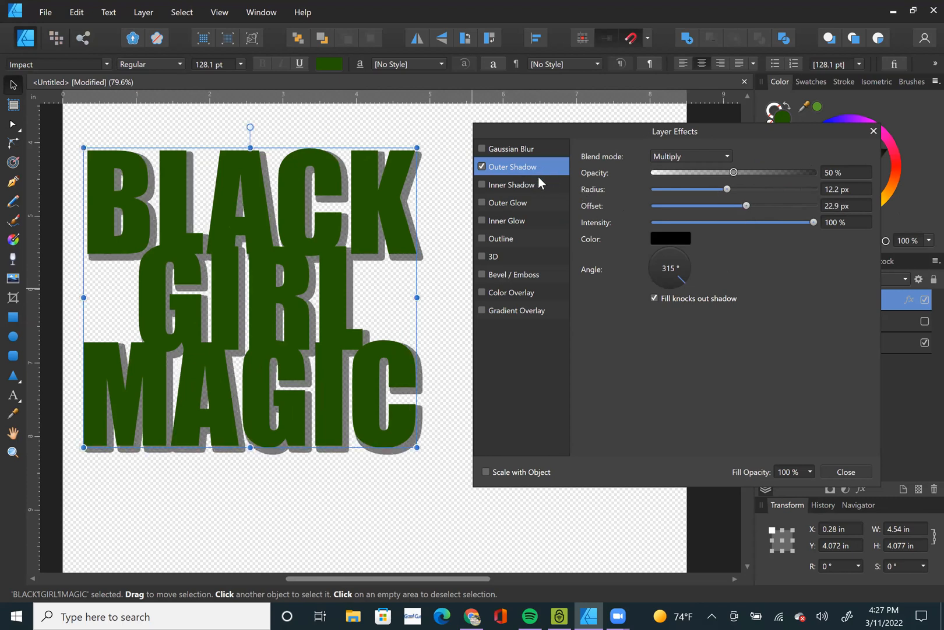
{"action": "left_click_drag", "start_coordinate": [746, 205], "coordinate": [741, 205]}
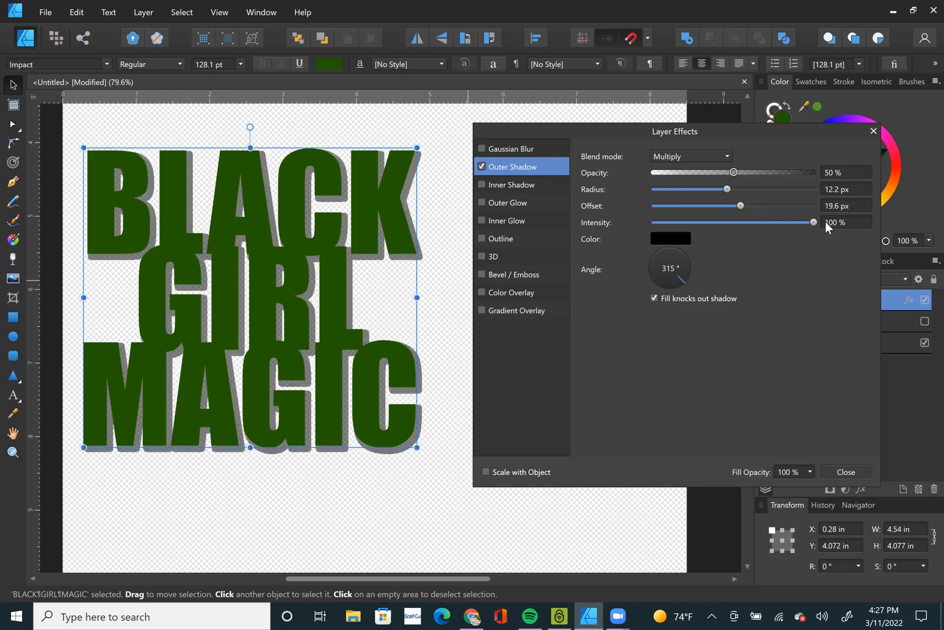
{"action": "left_click_drag", "start_coordinate": [815, 222], "coordinate": [699, 234]}
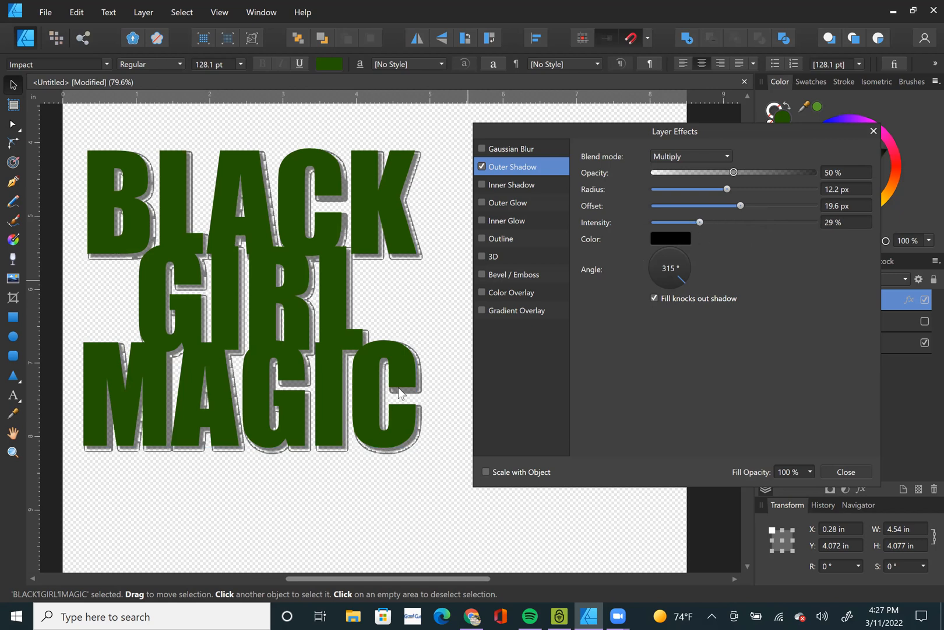
{"action": "left_click", "coordinate": [450, 304]}
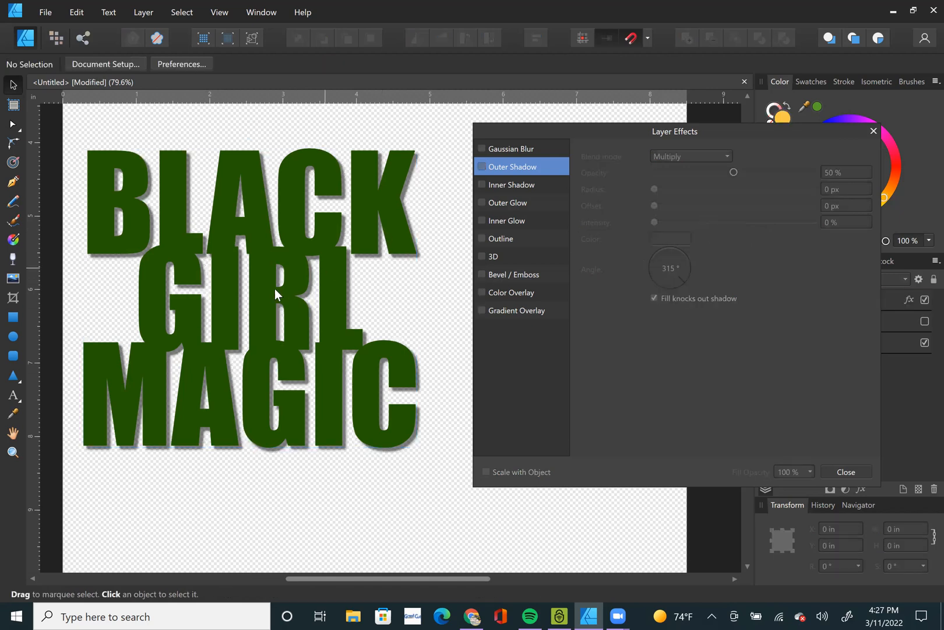
Reselect the lettering, try a 225° angle for its outer shadow, and set the angle back to 315°.
{"action": "scroll", "coordinate": [274, 288], "scroll_direction": "up", "scroll_amount": 1}
{"action": "scroll", "coordinate": [275, 289], "scroll_direction": "up", "scroll_amount": 4}
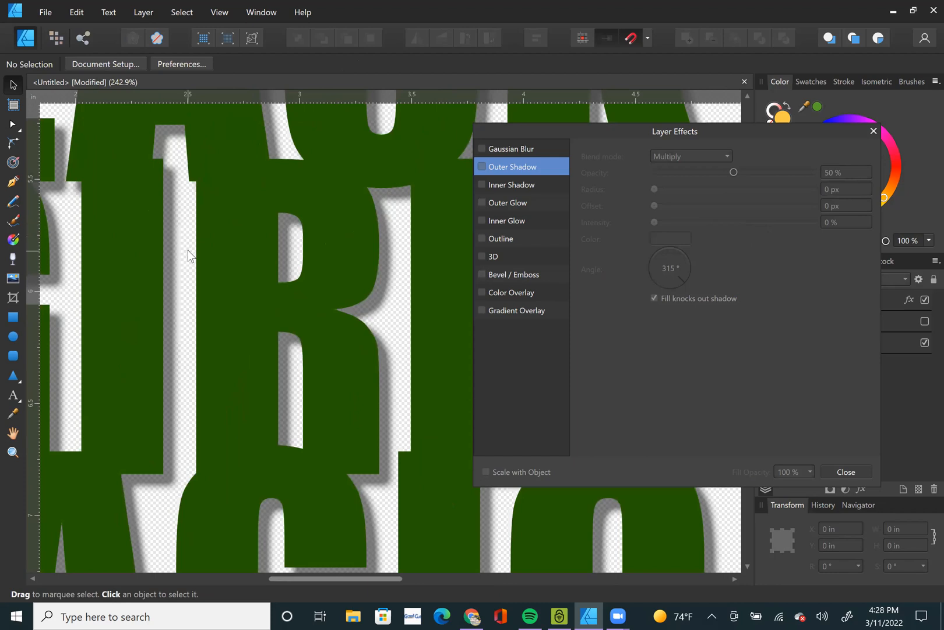
{"action": "scroll", "coordinate": [188, 255], "scroll_direction": "down", "scroll_amount": 5}
{"action": "left_click", "coordinate": [252, 274]}
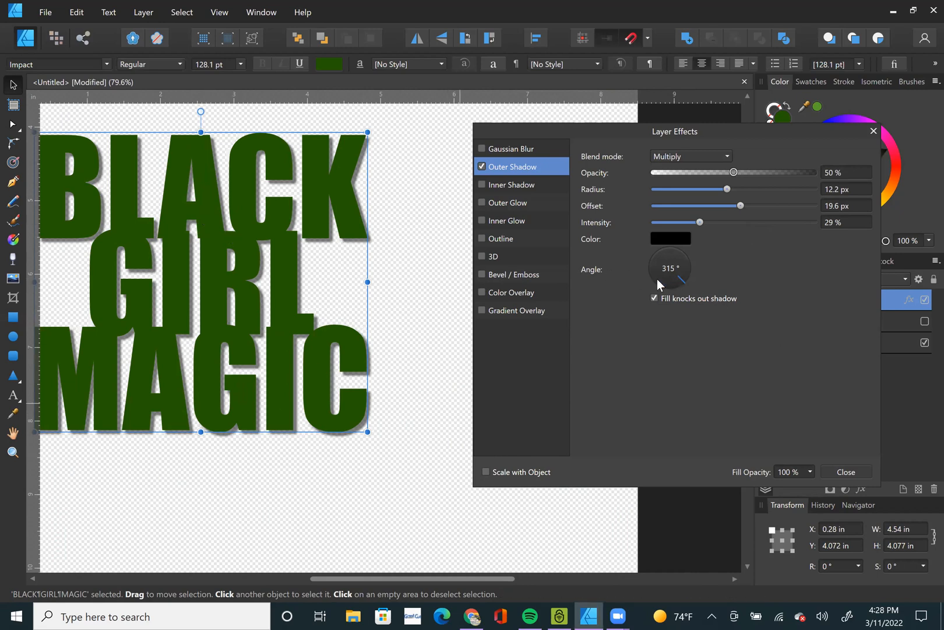
{"action": "left_click_drag", "start_coordinate": [662, 283], "coordinate": [653, 279]}
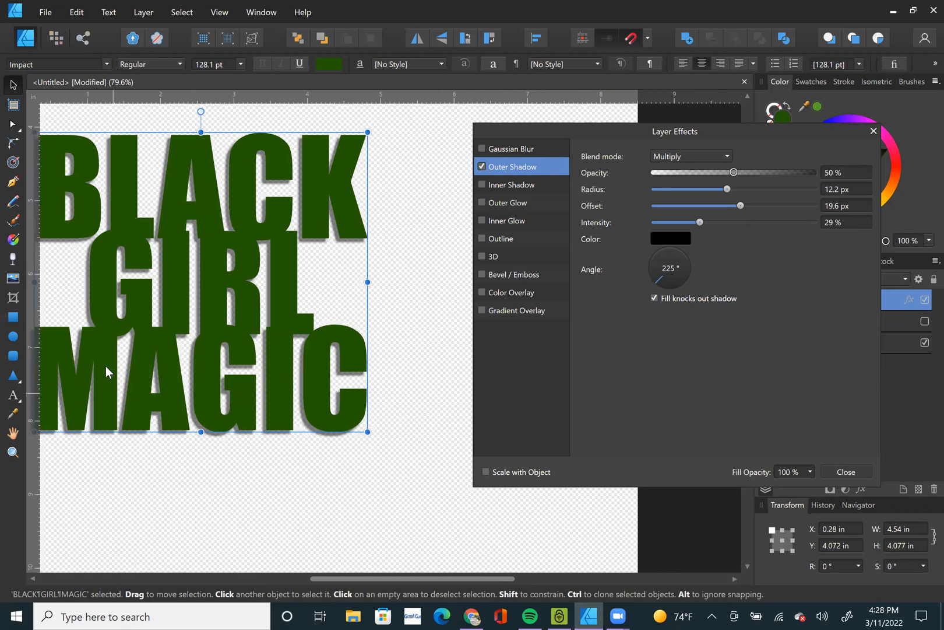
{"action": "scroll", "coordinate": [106, 365], "scroll_direction": "up", "scroll_amount": 3}
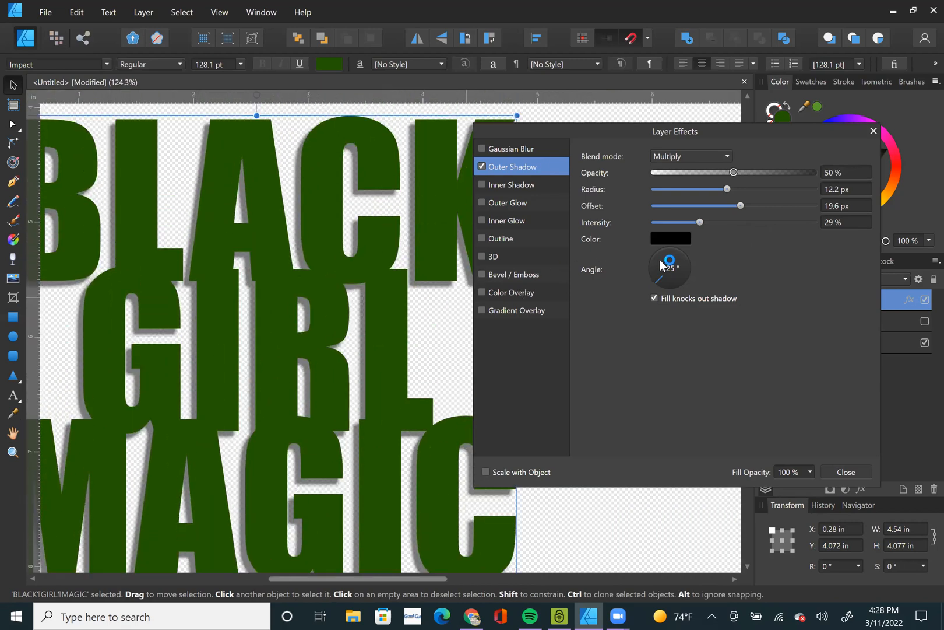
{"action": "left_click_drag", "start_coordinate": [661, 255], "coordinate": [678, 290]}
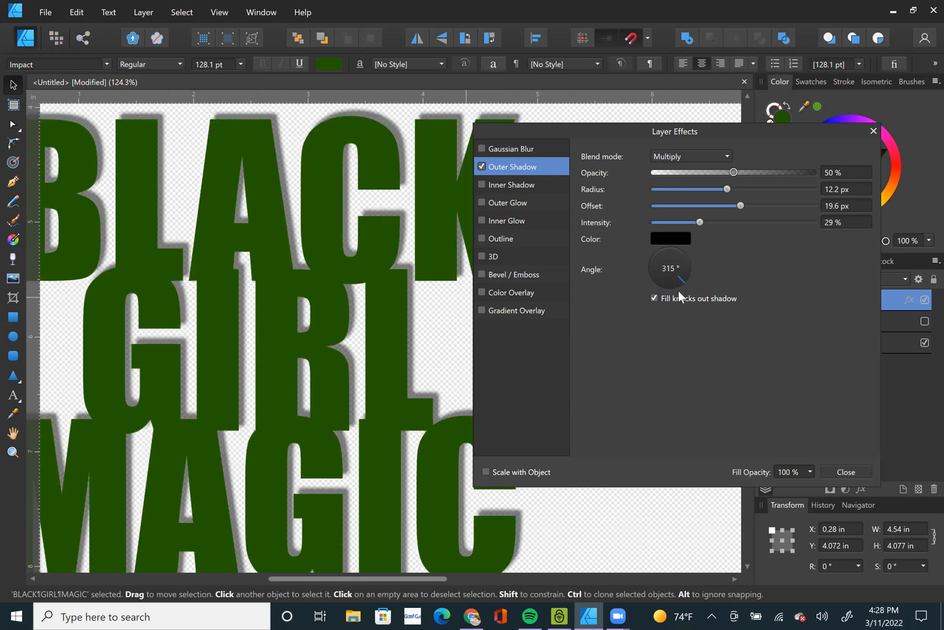
Color the outer shadow red with H 0, S 100, L 50, and raise its opacity to 100%.
{"action": "left_click", "coordinate": [683, 241]}
{"action": "left_click", "coordinate": [707, 328]}
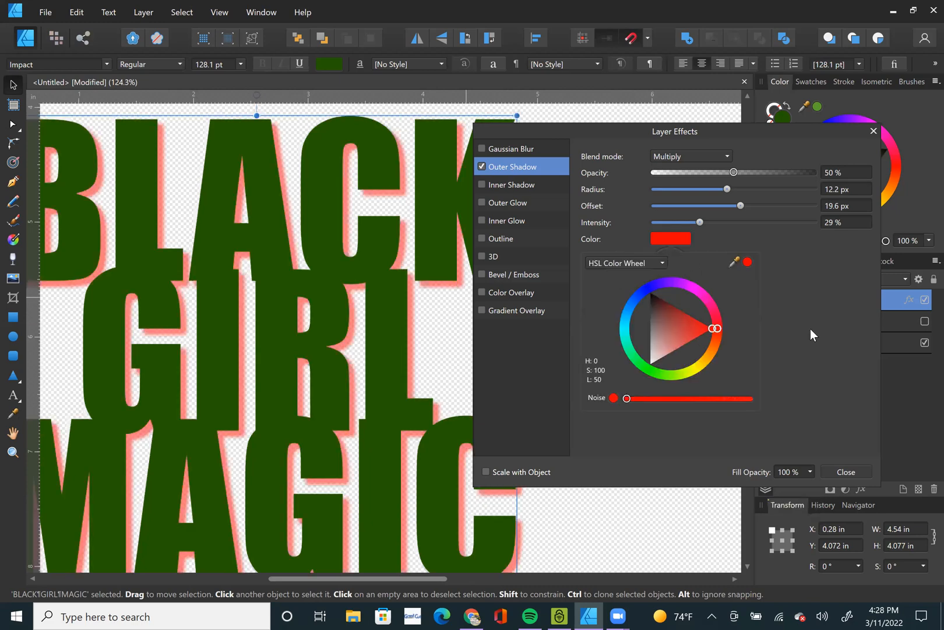
{"action": "left_click", "coordinate": [831, 282]}
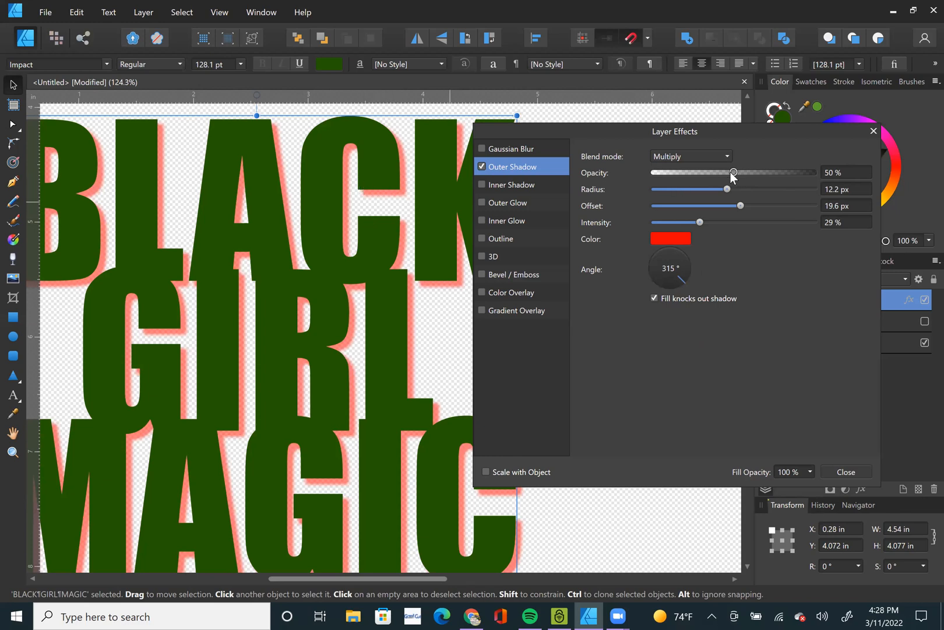
{"action": "left_click_drag", "start_coordinate": [733, 172], "coordinate": [923, 176]}
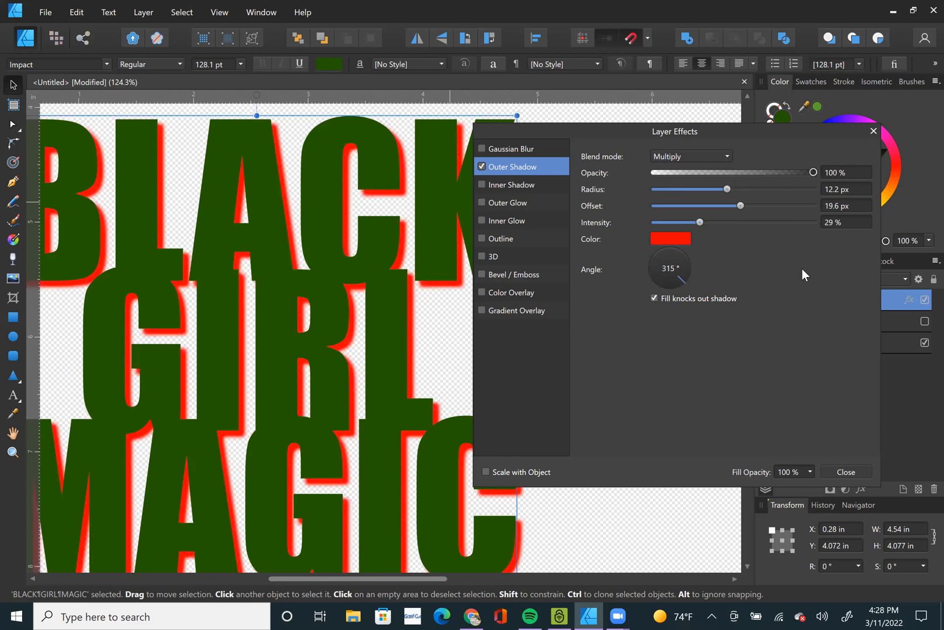
Set the outer shadow's angle to 45°, and toggle the effect off and on again to compare.
{"action": "left_click_drag", "start_coordinate": [648, 281], "coordinate": [687, 253]}
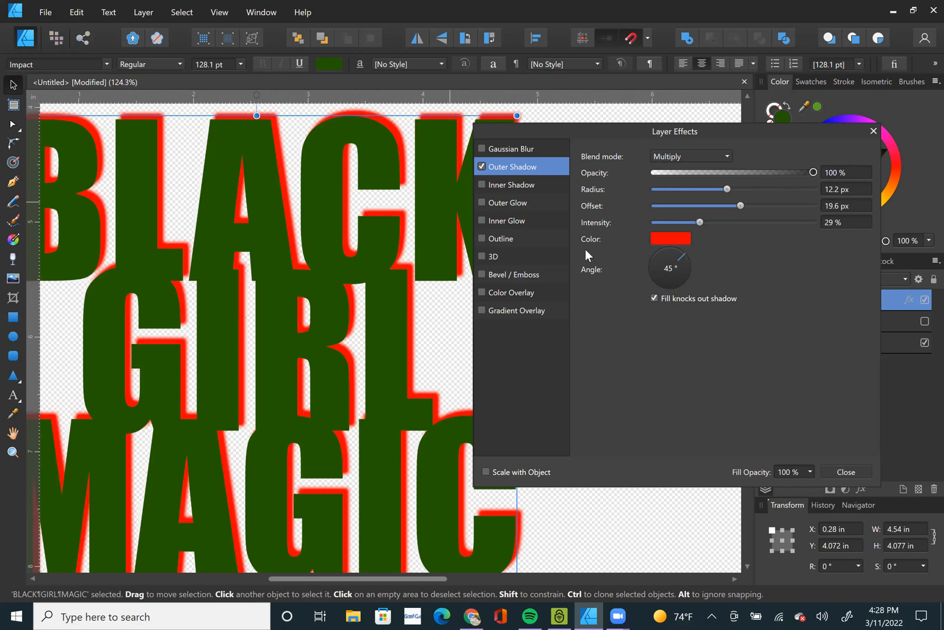
{"action": "left_click", "coordinate": [481, 166]}
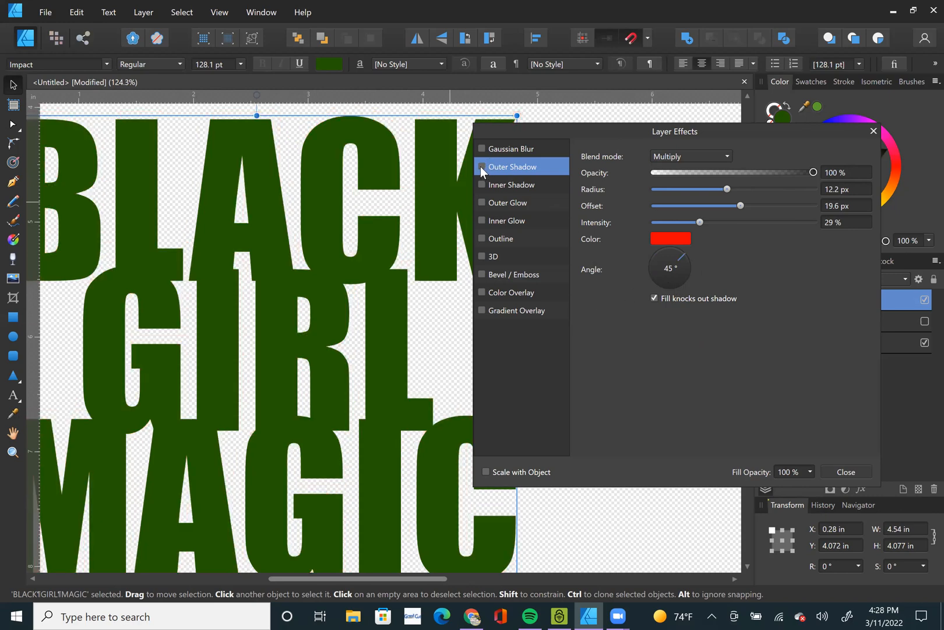
{"action": "left_click", "coordinate": [482, 167]}
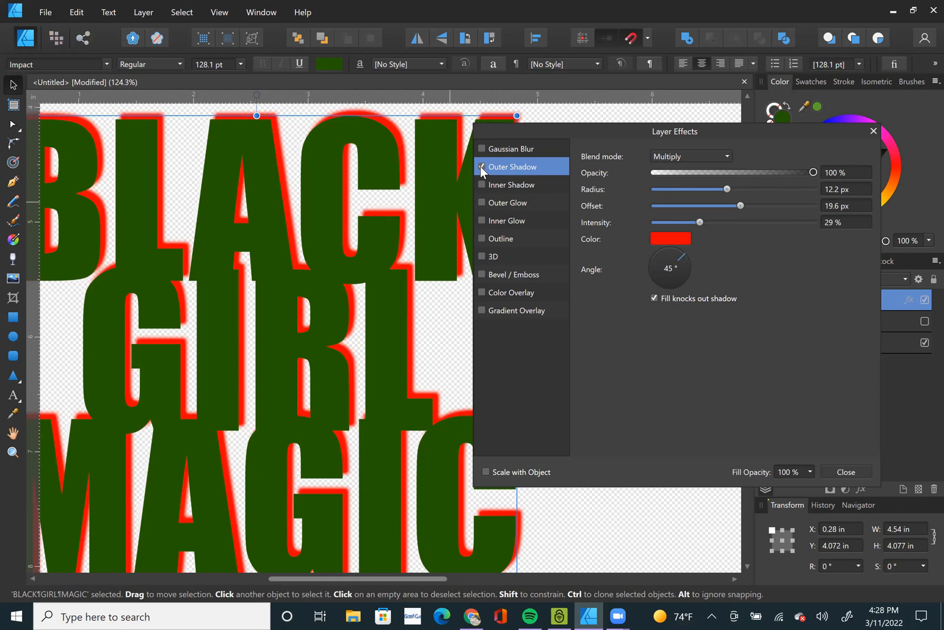
Replace the lettering's outer shadow with an inner shadow: radius 31.8 px, offset 22.1 px, intensity 48% and opacity 100%.
{"action": "left_click", "coordinate": [481, 167]}
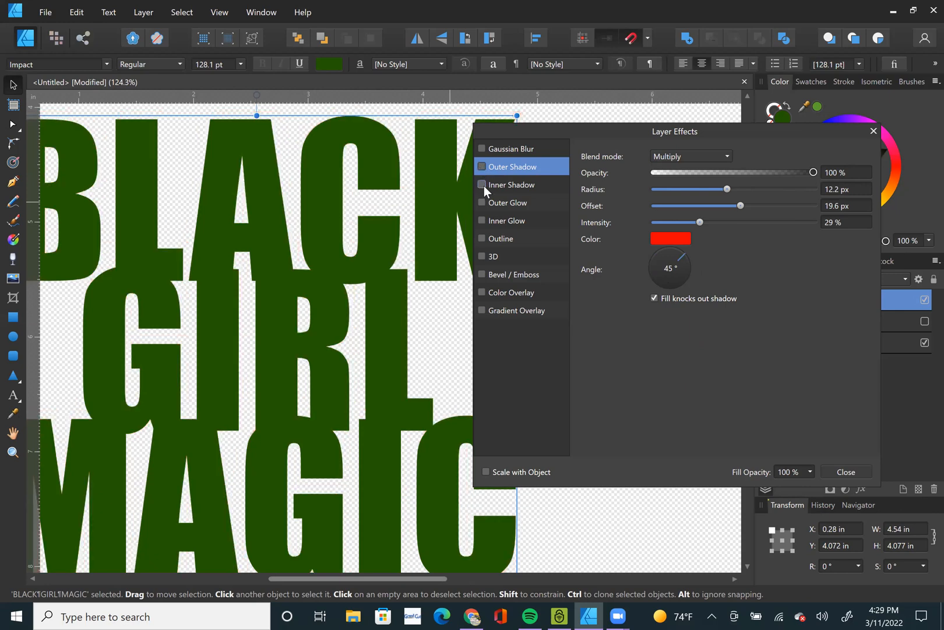
{"action": "left_click", "coordinate": [514, 180]}
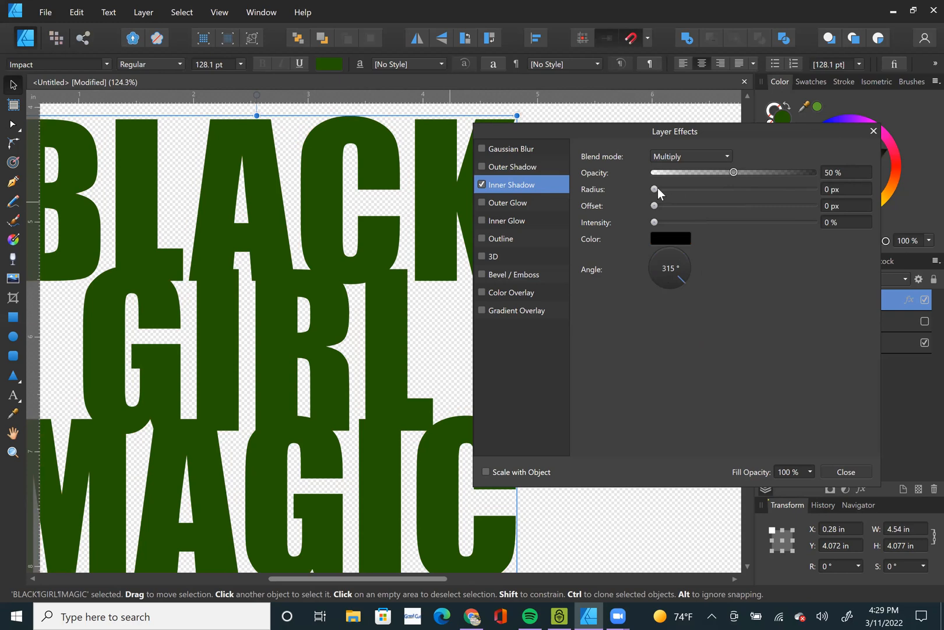
{"action": "left_click_drag", "start_coordinate": [654, 189], "coordinate": [745, 211]}
{"action": "left_click_drag", "start_coordinate": [652, 224], "coordinate": [732, 224]}
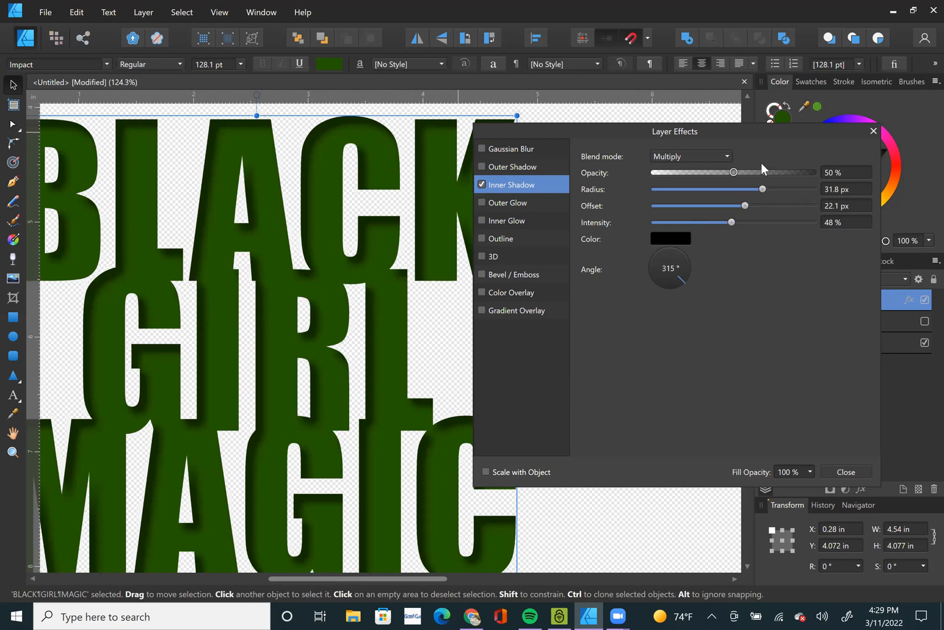
{"action": "left_click_drag", "start_coordinate": [736, 171], "coordinate": [909, 171]}
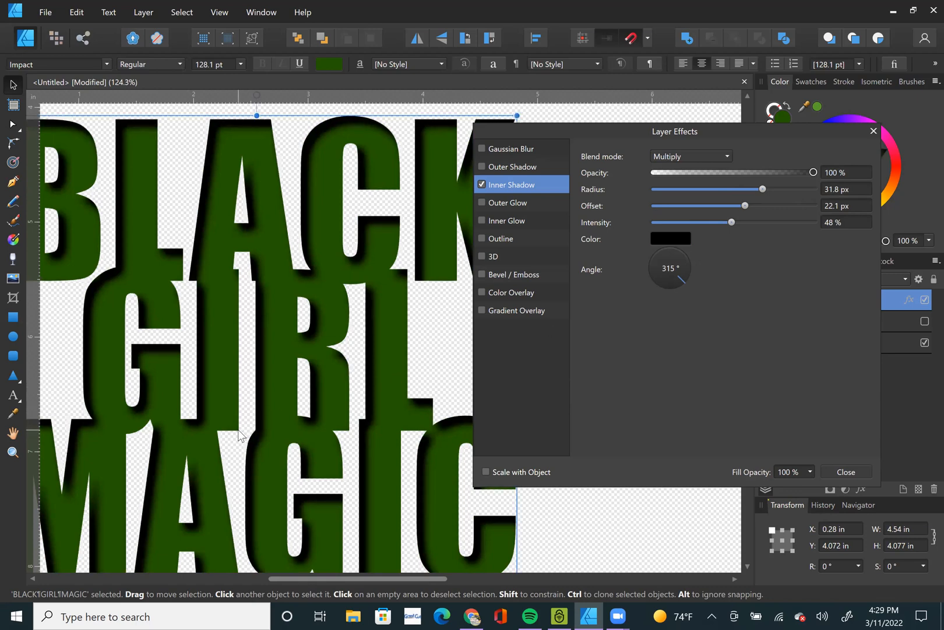
{"action": "scroll", "coordinate": [265, 427], "scroll_direction": "down", "scroll_amount": 2}
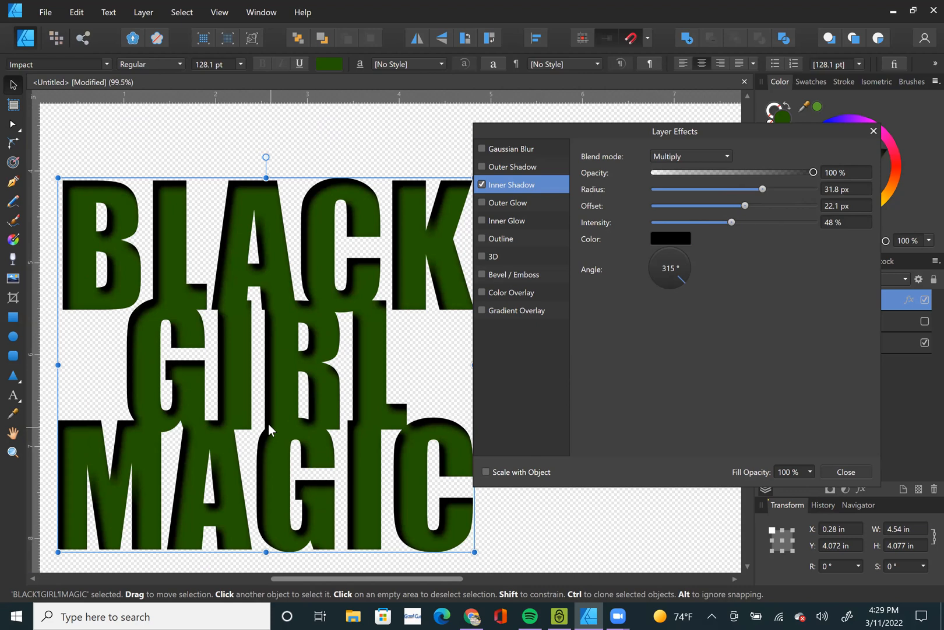
Toggle the inner shadow off and on to compare, and leave it switched off.
{"action": "left_click", "coordinate": [481, 185]}
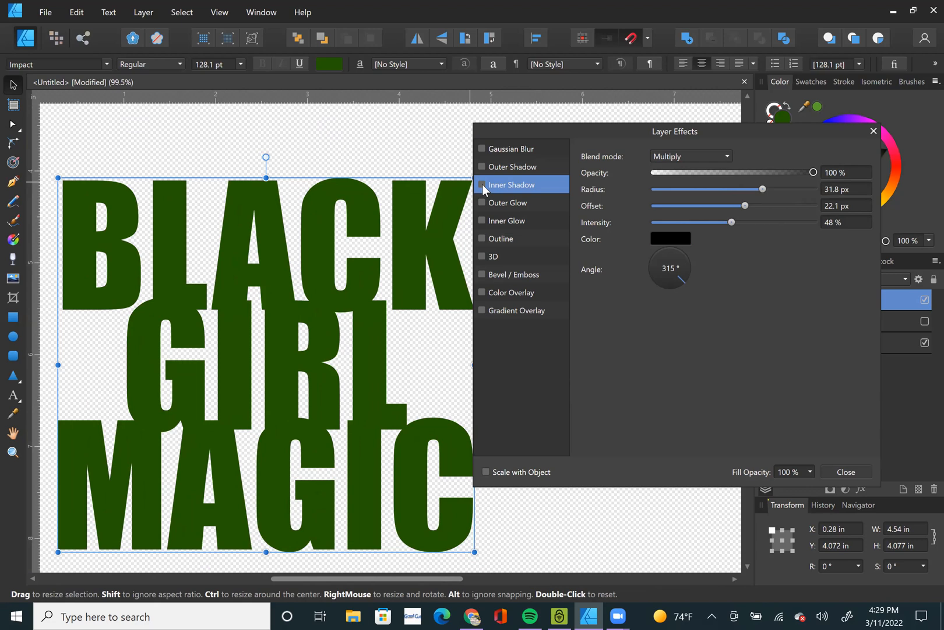
{"action": "left_click", "coordinate": [481, 184]}
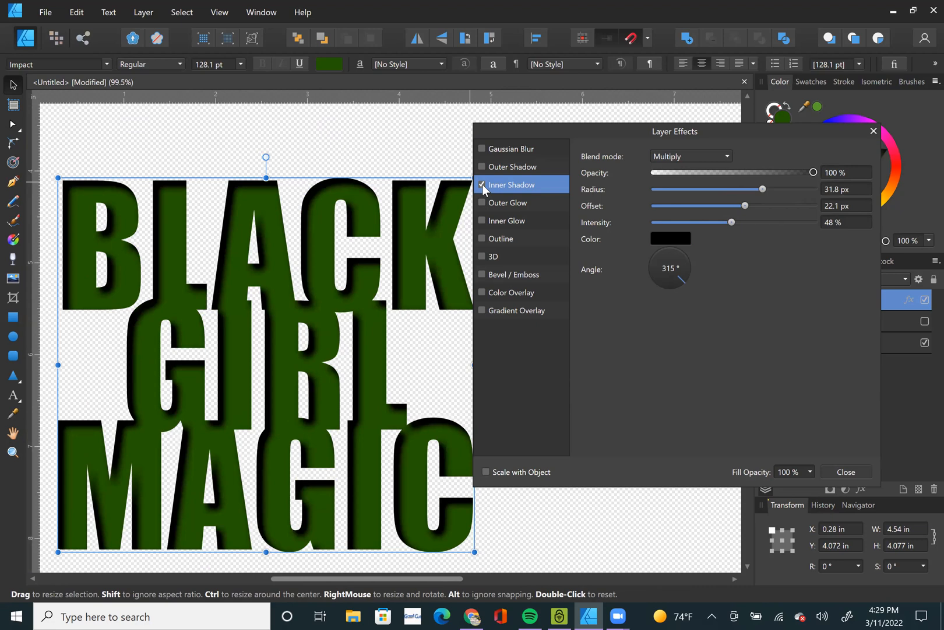
{"action": "left_click", "coordinate": [481, 184]}
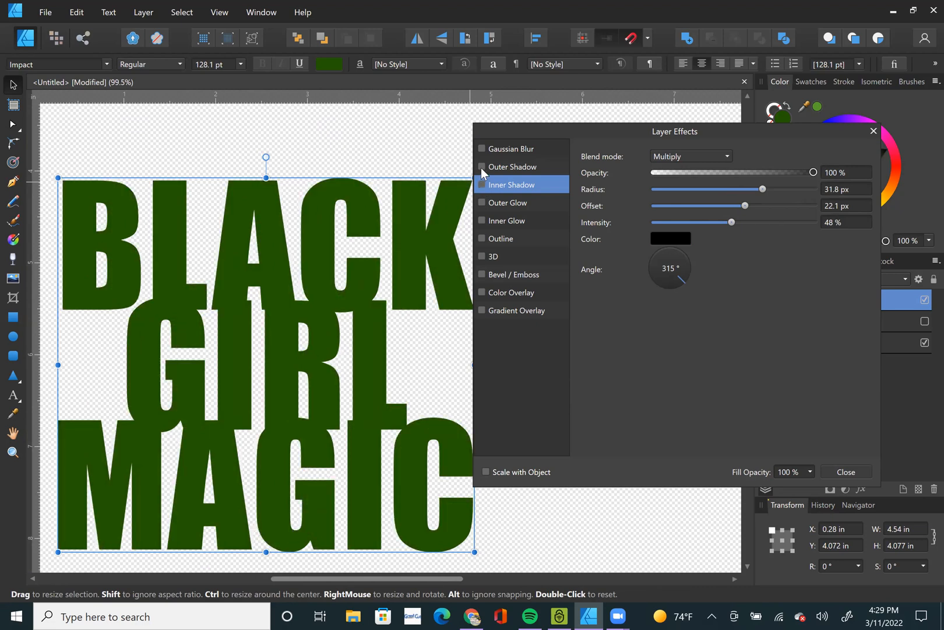
Re-enable the red outer shadow, set its angle to 315°, and switch the effect off again.
{"action": "left_click", "coordinate": [481, 166]}
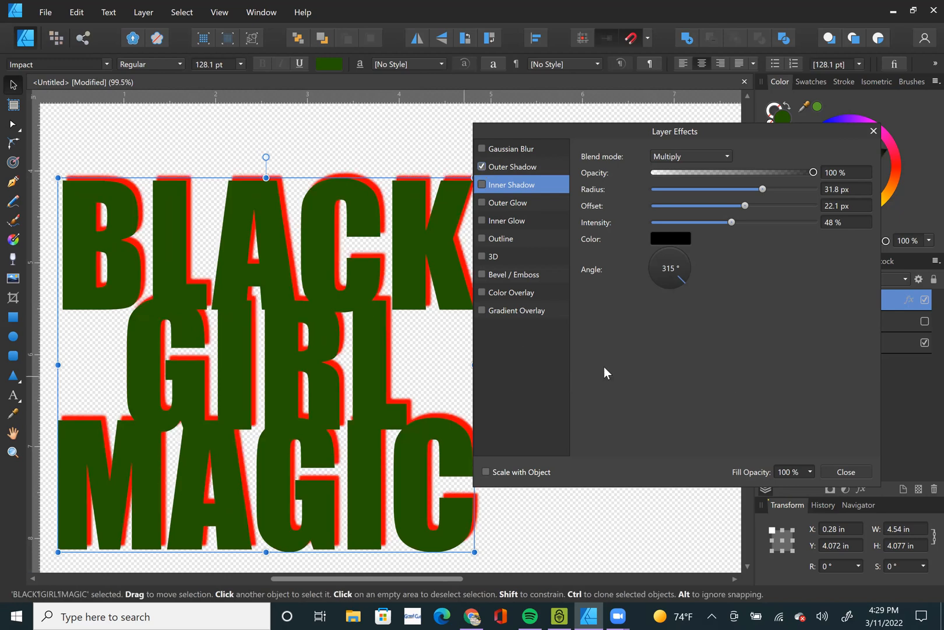
{"action": "left_click", "coordinate": [532, 169]}
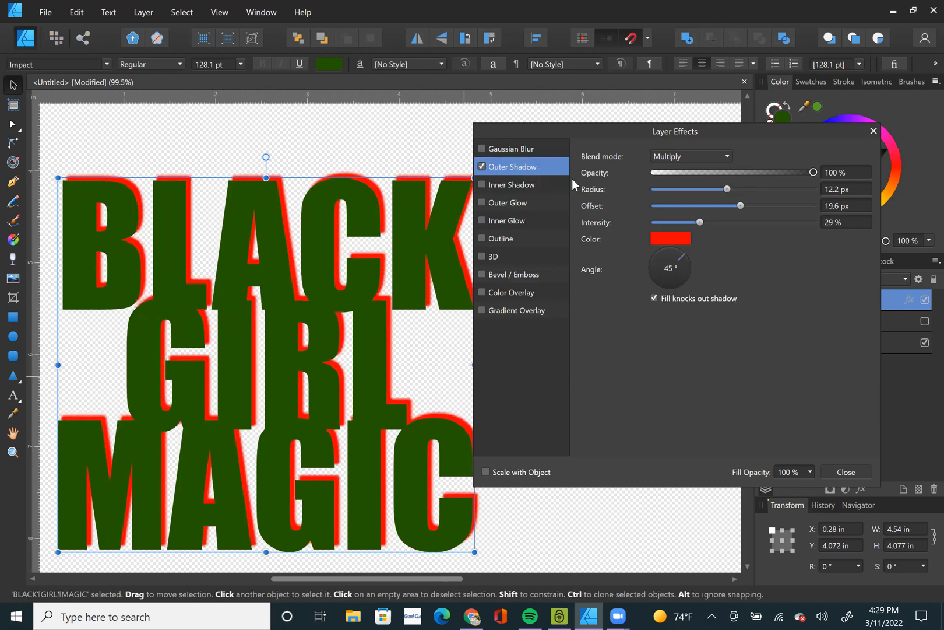
{"action": "left_click", "coordinate": [683, 281]}
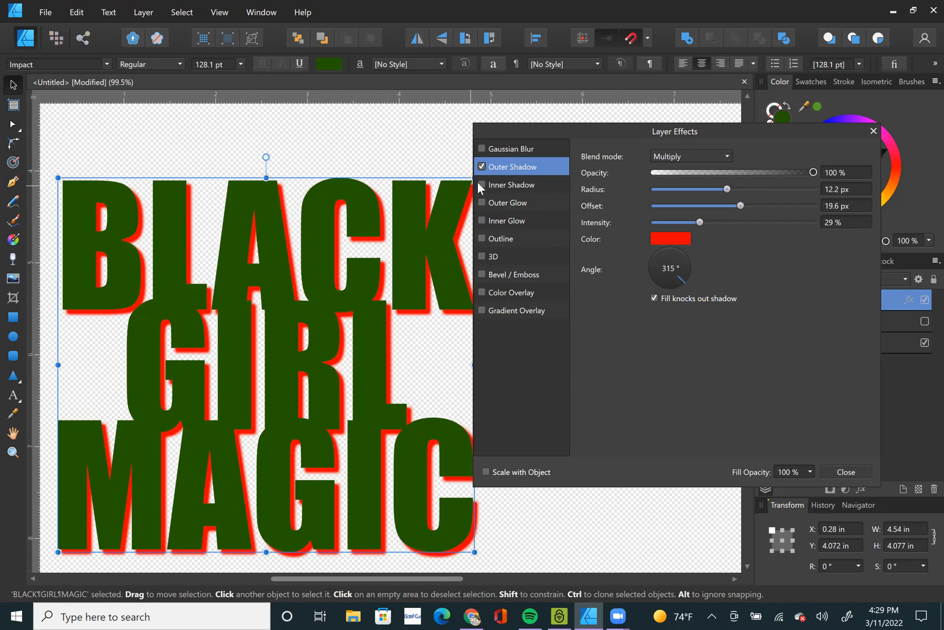
{"action": "left_click", "coordinate": [480, 166]}
Enable an outer glow on the lettering with a 100 px radius, and color it black.
{"action": "left_click", "coordinate": [482, 202]}
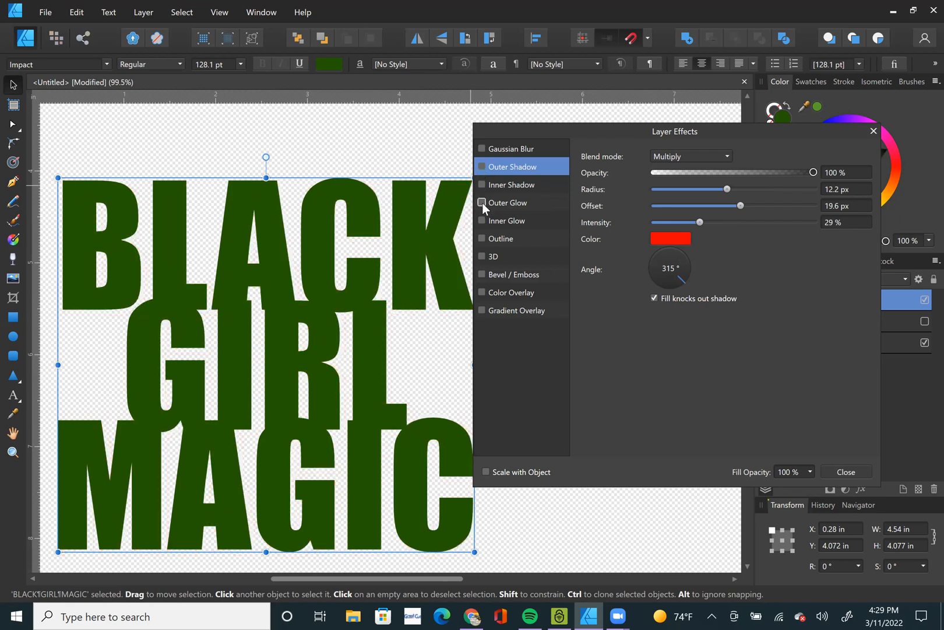
{"action": "left_click", "coordinate": [511, 202]}
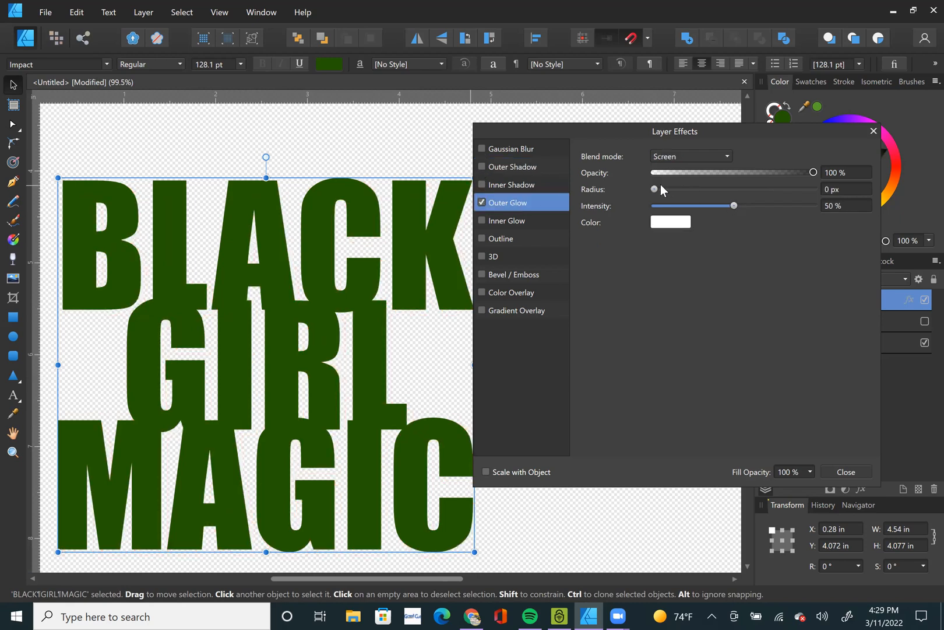
{"action": "left_click_drag", "start_coordinate": [654, 189], "coordinate": [814, 189]}
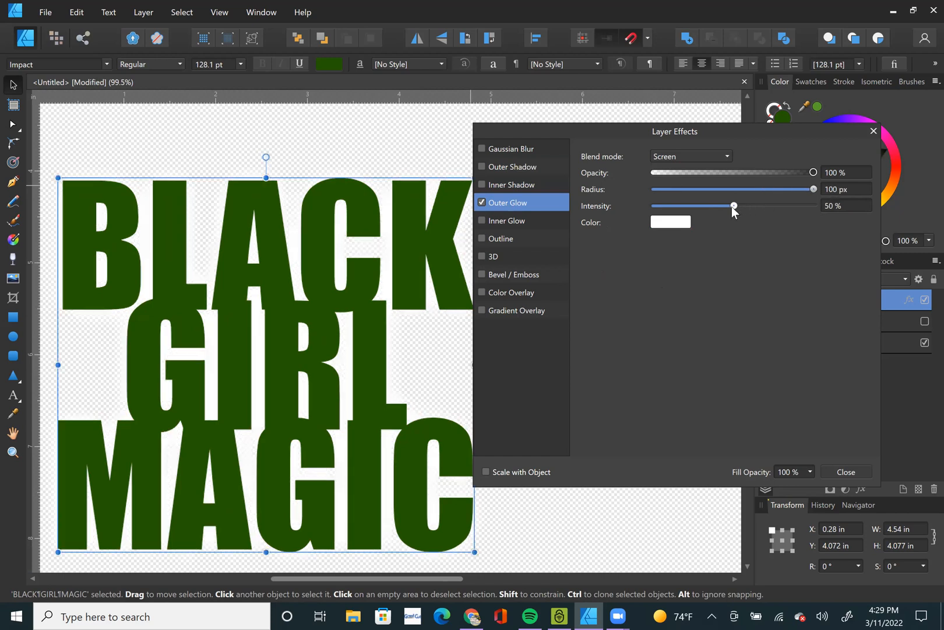
{"action": "left_click", "coordinate": [670, 221]}
{"action": "left_click_drag", "start_coordinate": [663, 297], "coordinate": [631, 237]}
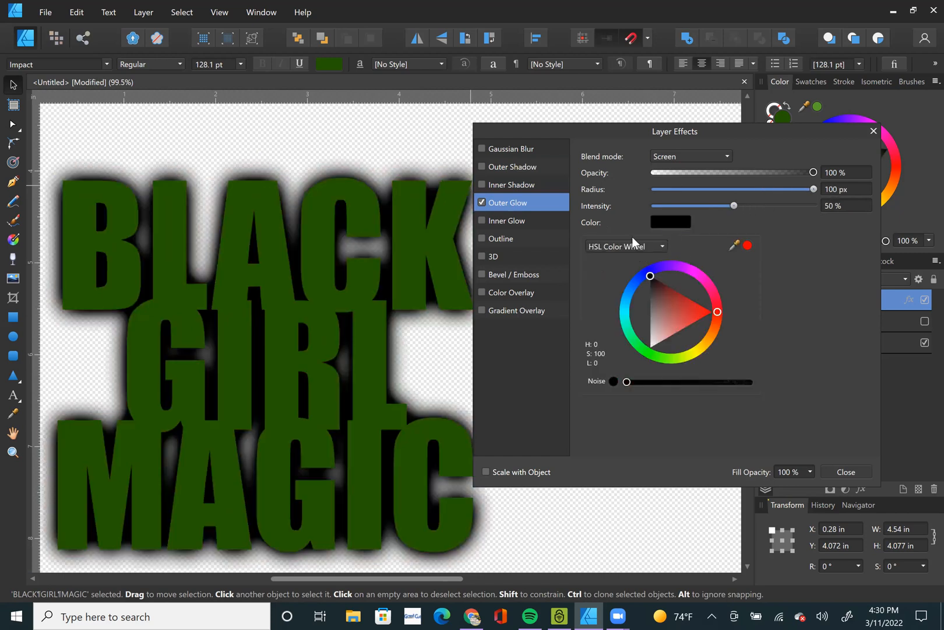
{"action": "left_click", "coordinate": [791, 239]}
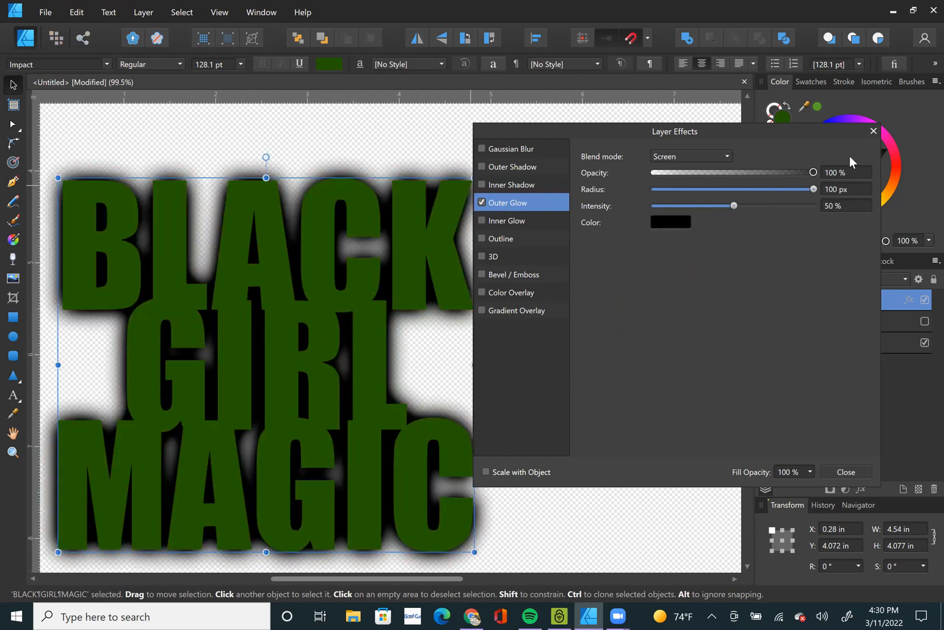
Reduce the outer glow's radius to 30.5 px and its intensity to 29%, keeping the opacity at 100%.
{"action": "left_click_drag", "start_coordinate": [814, 188], "coordinate": [701, 211]}
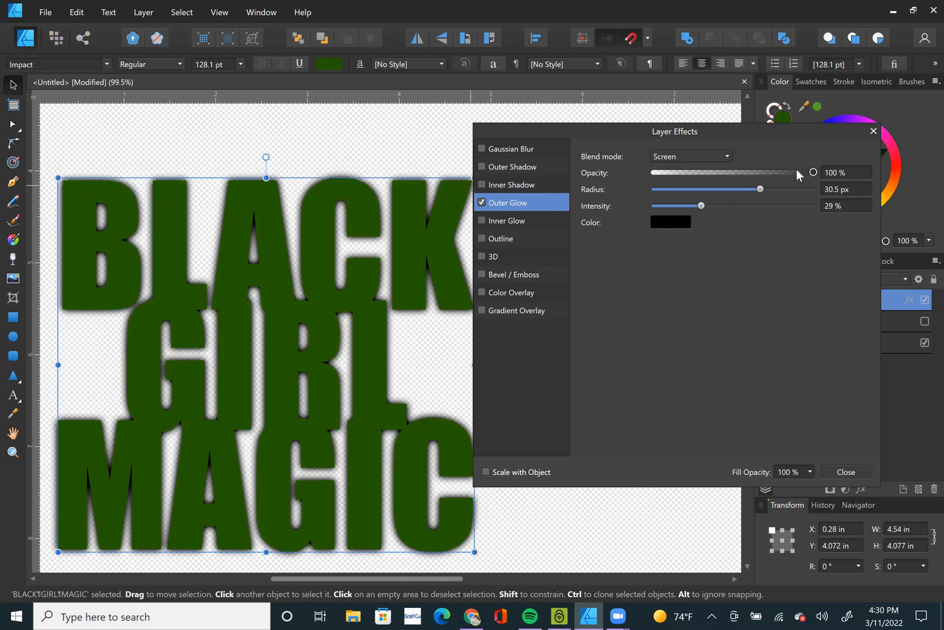
{"action": "left_click_drag", "start_coordinate": [814, 170], "coordinate": [845, 171]}
{"action": "scroll", "coordinate": [222, 401], "scroll_direction": "up", "scroll_amount": 2}
{"action": "scroll", "coordinate": [224, 401], "scroll_direction": "down", "scroll_amount": 4}
Draw a black rectangle about 6.9 by 5.2 in over the lettering, and move it below all other layers.
{"action": "left_click", "coordinate": [12, 316]}
{"action": "left_click_drag", "start_coordinate": [91, 220], "coordinate": [494, 523]}
{"action": "left_click_drag", "start_coordinate": [838, 131], "coordinate": [867, 90]}
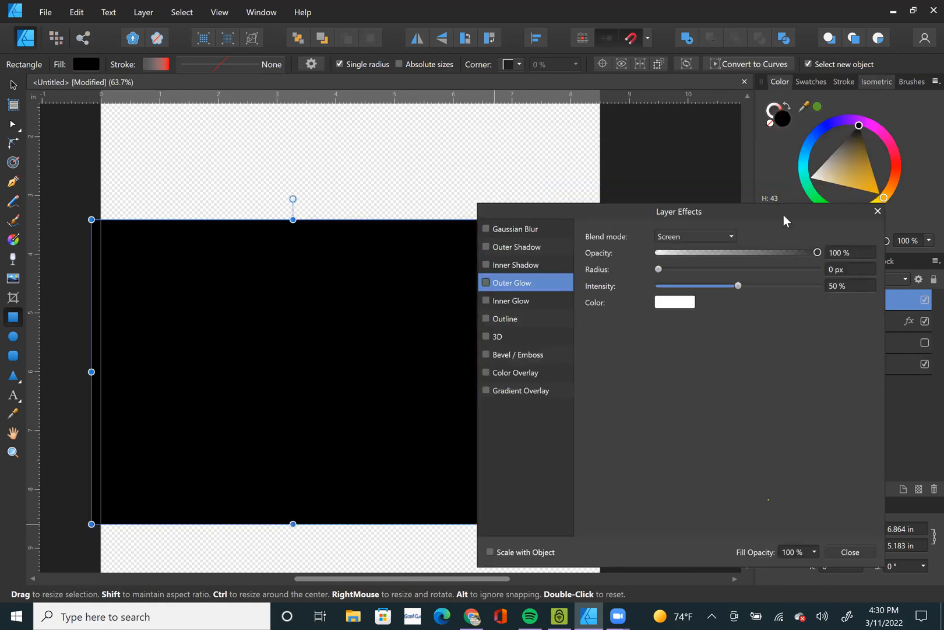
{"action": "left_click_drag", "start_coordinate": [784, 220], "coordinate": [732, 130]}
{"action": "left_click_drag", "start_coordinate": [864, 308], "coordinate": [873, 415]}
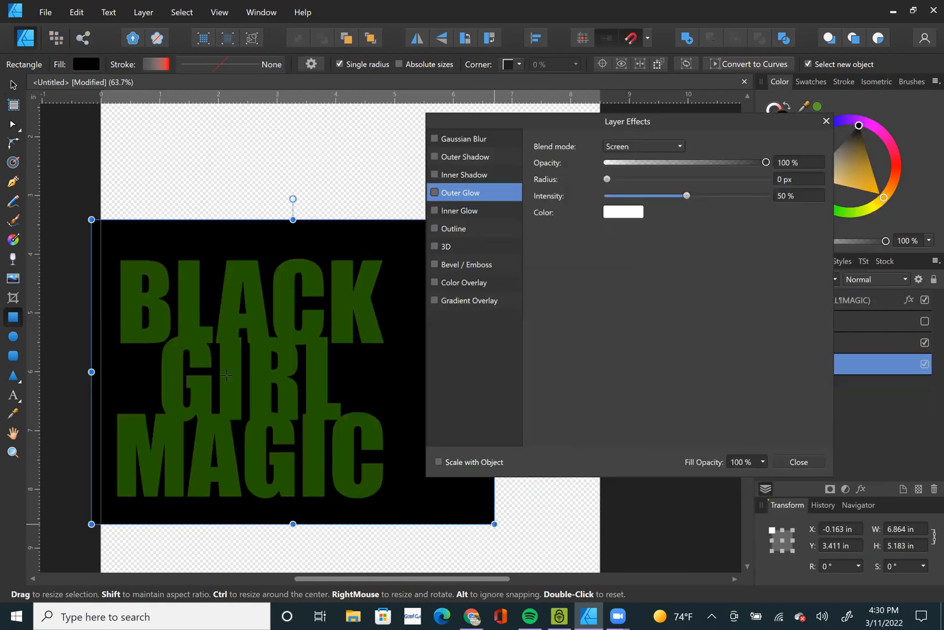
Reselect the lettering and change its outer glow color to white.
{"action": "scroll", "coordinate": [227, 374], "scroll_direction": "up", "scroll_amount": 1}
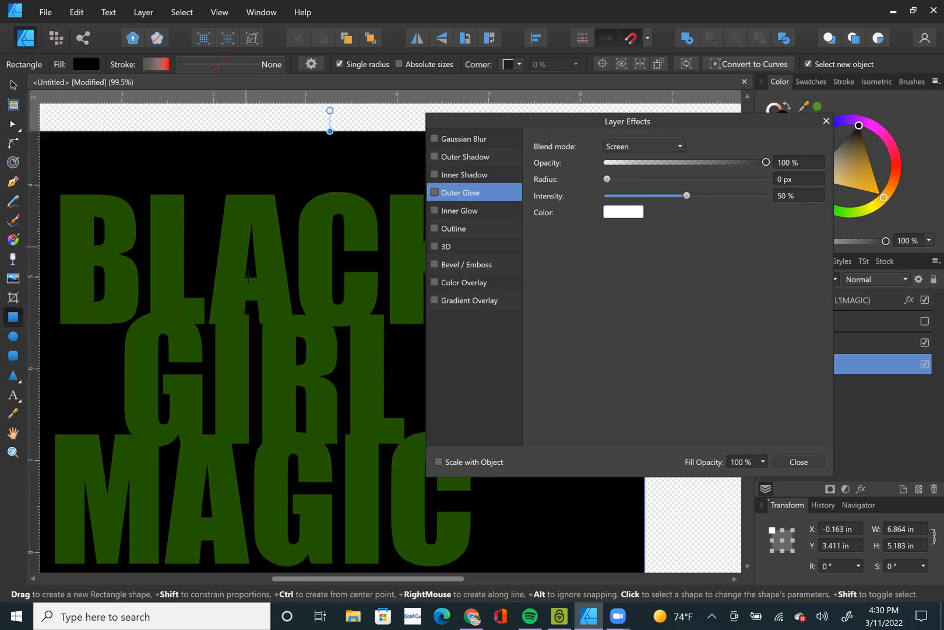
{"action": "left_click", "coordinate": [13, 85]}
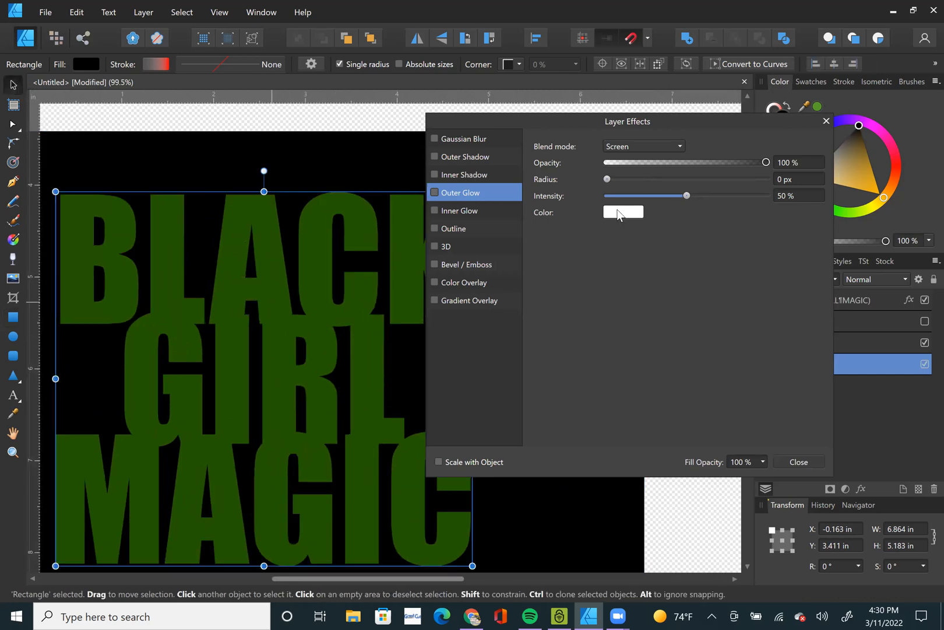
{"action": "left_click", "coordinate": [623, 212]}
{"action": "left_click_drag", "start_coordinate": [623, 293], "coordinate": [560, 443]}
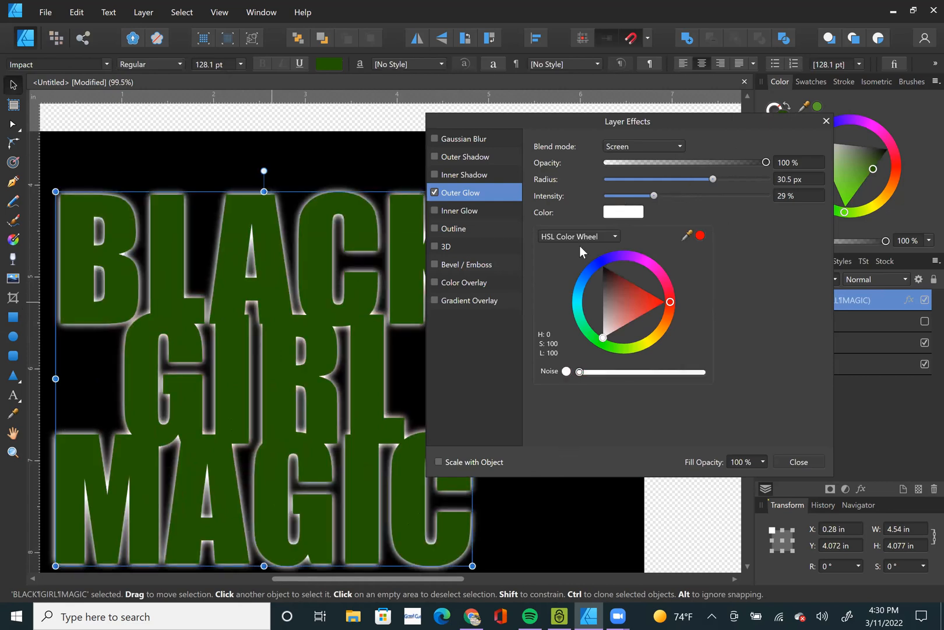
Lower the white outer glow's intensity to 19% and its radius to 11 px.
{"action": "scroll", "coordinate": [379, 299], "scroll_direction": "down", "scroll_amount": 2}
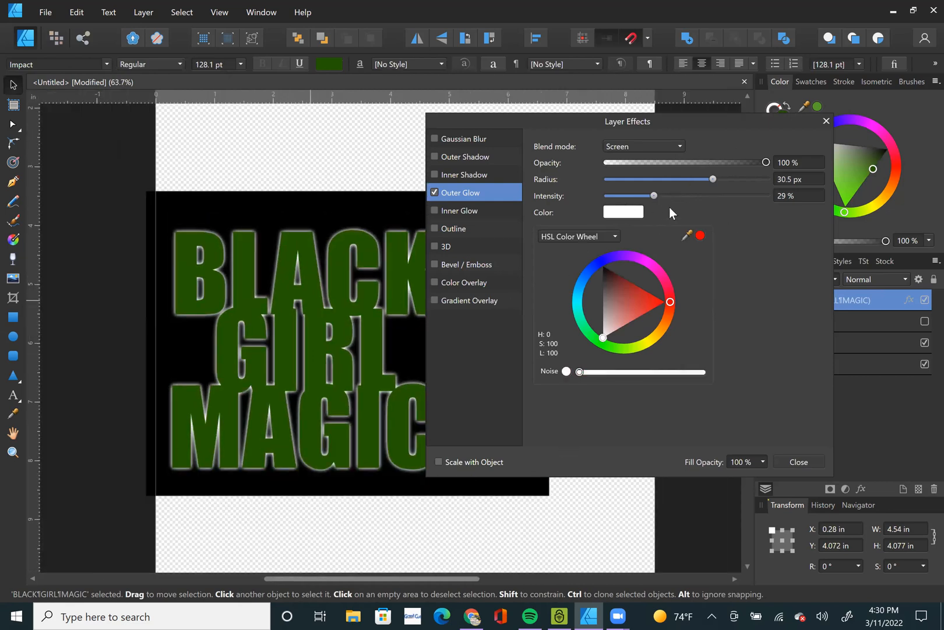
{"action": "left_click", "coordinate": [636, 201]}
{"action": "left_click_drag", "start_coordinate": [654, 195], "coordinate": [636, 196]}
{"action": "left_click_drag", "start_coordinate": [711, 178], "coordinate": [677, 187]}
{"action": "scroll", "coordinate": [324, 285], "scroll_direction": "up", "scroll_amount": 3}
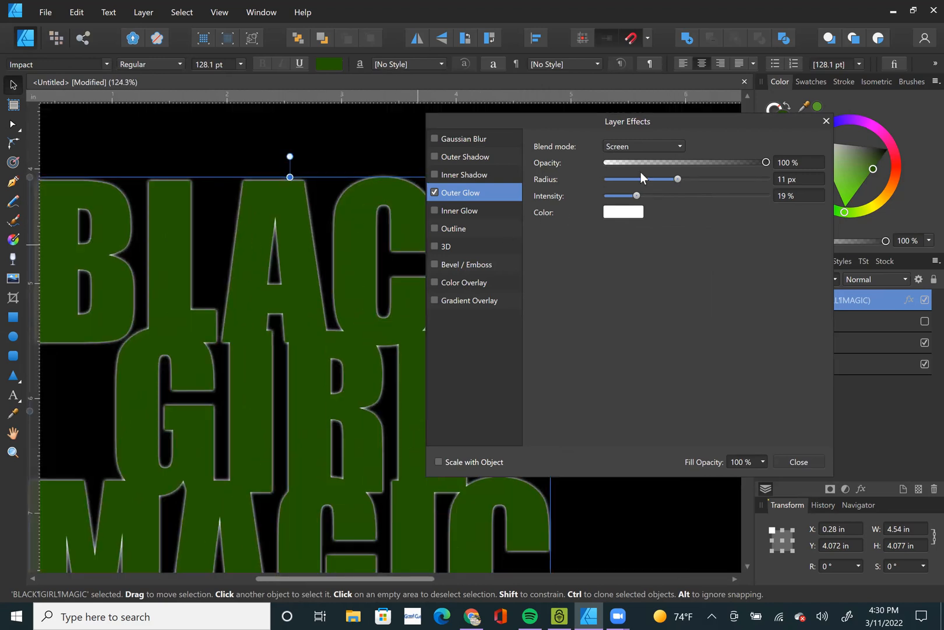
Keep the outer glow's opacity at 100% and change its blend mode to Normal.
{"action": "left_click_drag", "start_coordinate": [767, 162], "coordinate": [811, 166]}
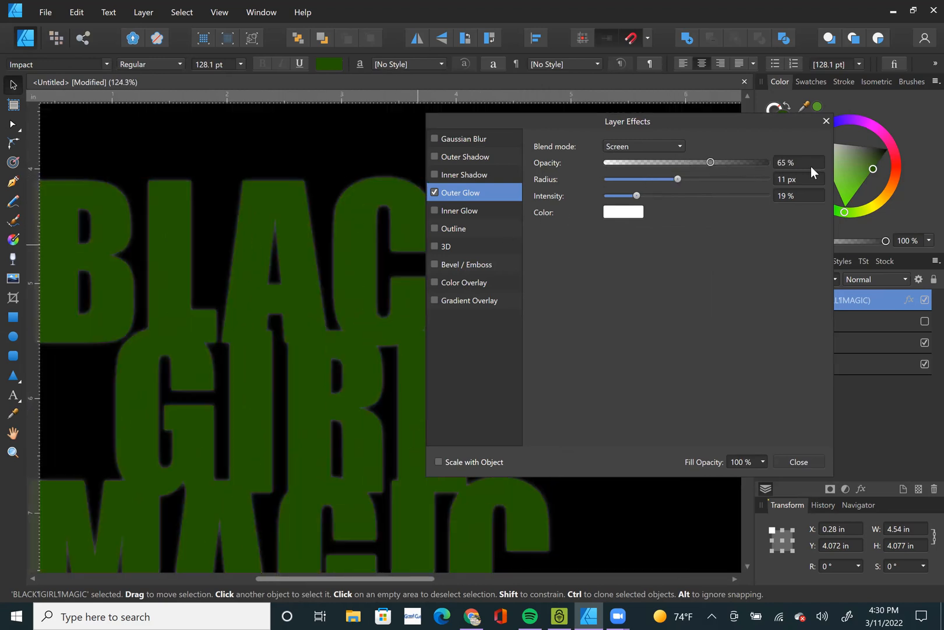
{"action": "left_click", "coordinate": [668, 147]}
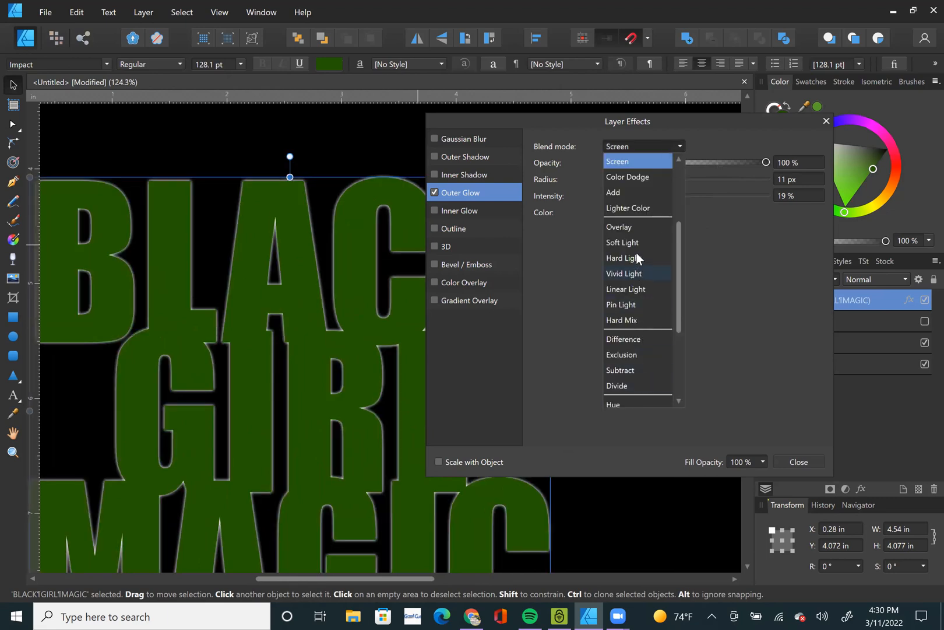
{"action": "scroll", "coordinate": [637, 184], "scroll_direction": "up", "scroll_amount": 3}
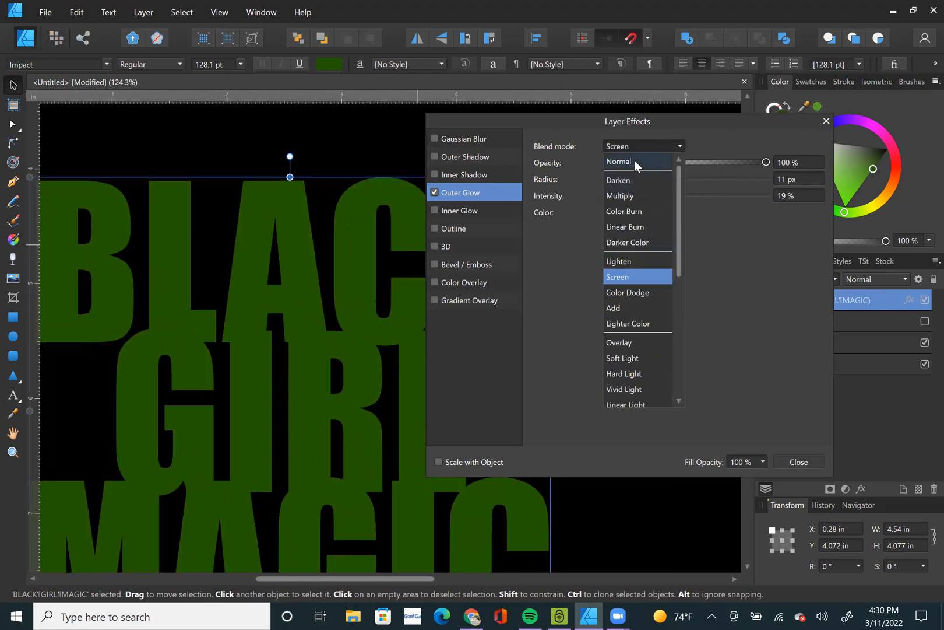
{"action": "left_click", "coordinate": [634, 159]}
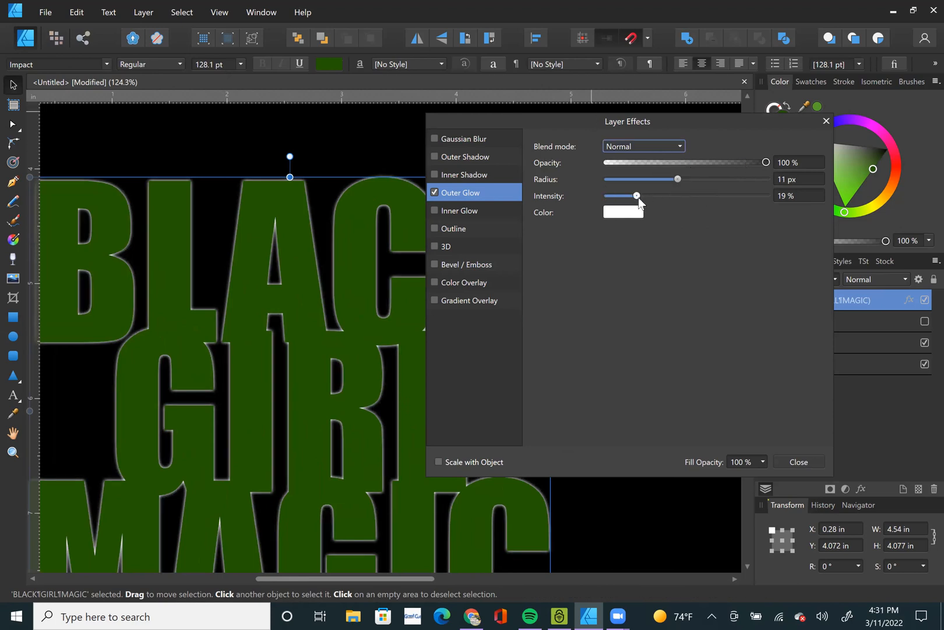
Raise the outer glow's intensity to 81% and set its opacity to 62%.
{"action": "left_click_drag", "start_coordinate": [638, 197], "coordinate": [735, 206]}
{"action": "left_click_drag", "start_coordinate": [766, 162], "coordinate": [710, 172]}
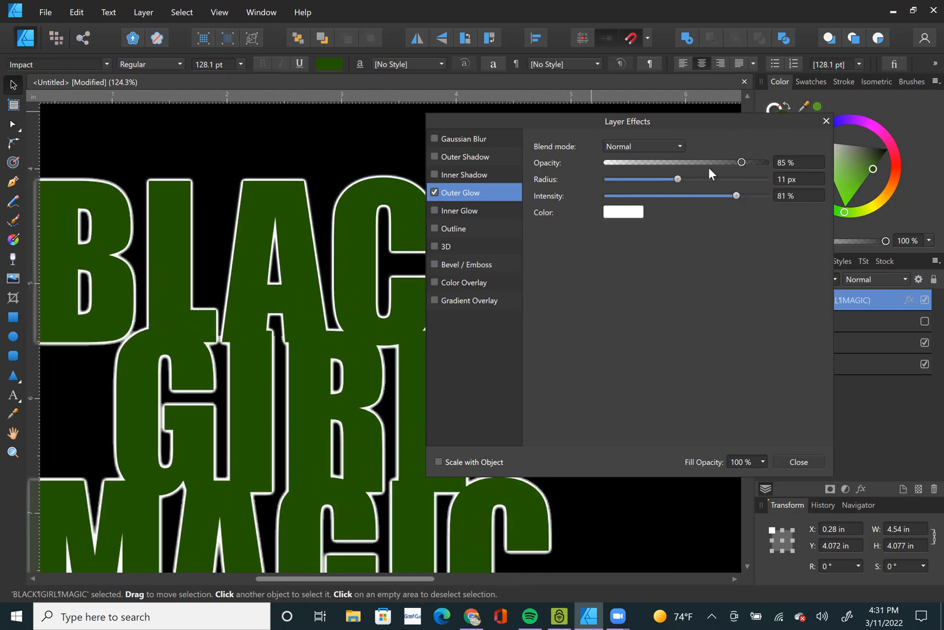
{"action": "left_click", "coordinate": [664, 170]}
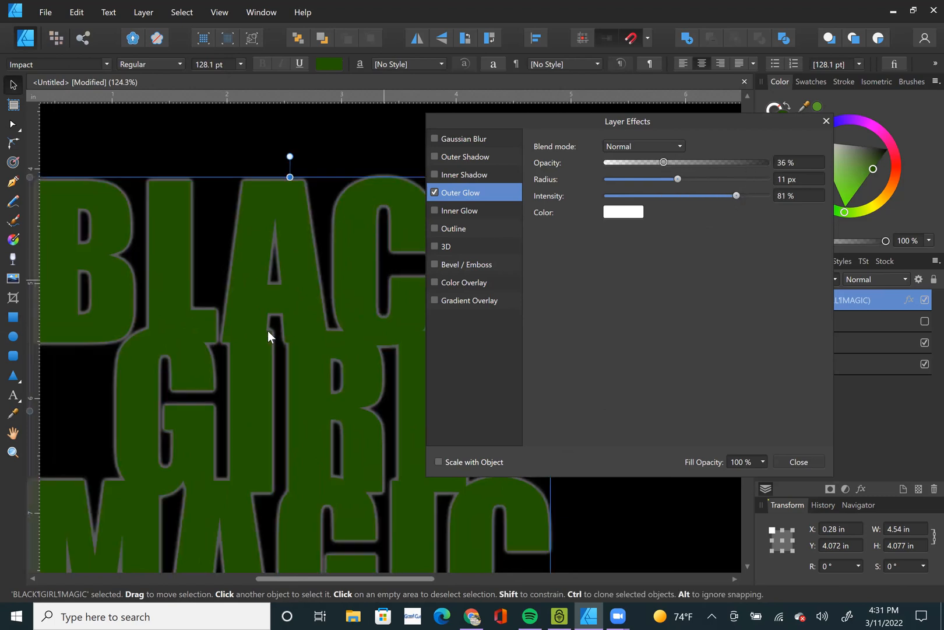
{"action": "key", "text": "ctrl+0"}
{"action": "left_click_drag", "start_coordinate": [690, 162], "coordinate": [704, 166]}
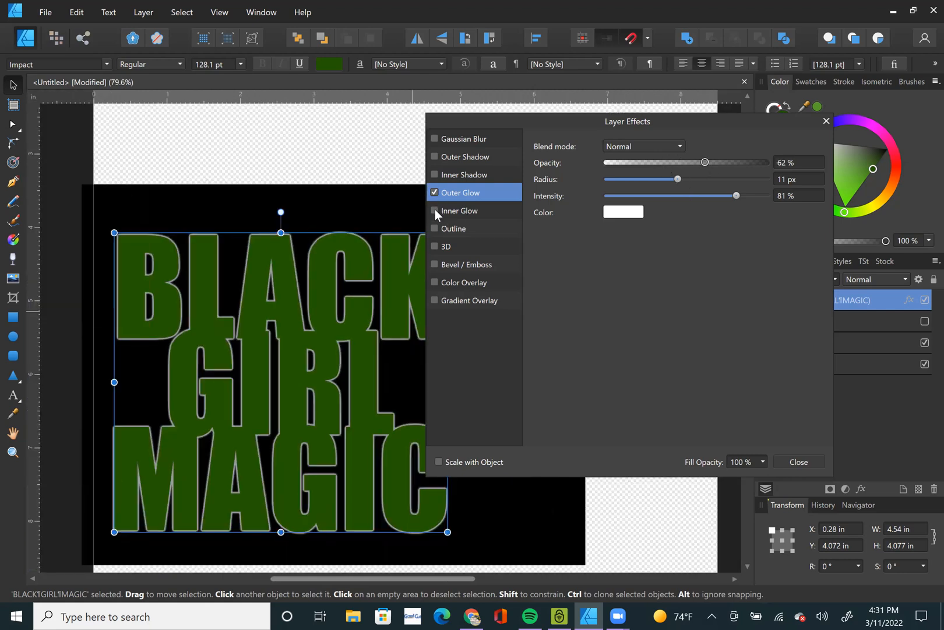
Replace the outer glow with an inner glow of radius 42.7 px, intensity 31% and opacity 59%.
{"action": "left_click", "coordinate": [434, 193]}
{"action": "left_click", "coordinate": [484, 211]}
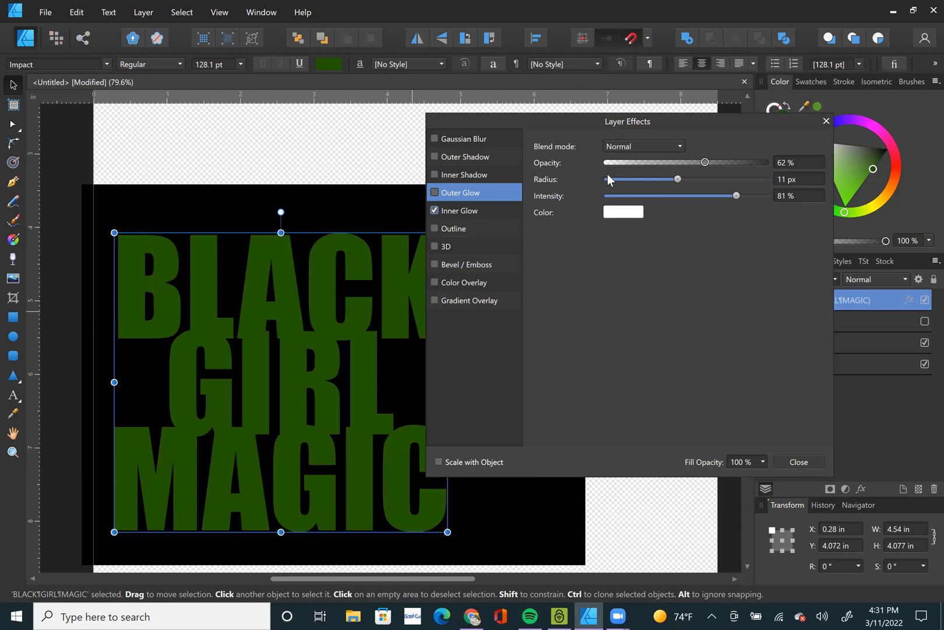
{"action": "left_click_drag", "start_coordinate": [692, 178], "coordinate": [656, 196]}
{"action": "left_click", "coordinate": [735, 180]}
{"action": "left_click_drag", "start_coordinate": [765, 162], "coordinate": [707, 163]}
Switch off the inner glow, view the outline effect's settings, and close the layer effects.
{"action": "left_click", "coordinate": [435, 209]}
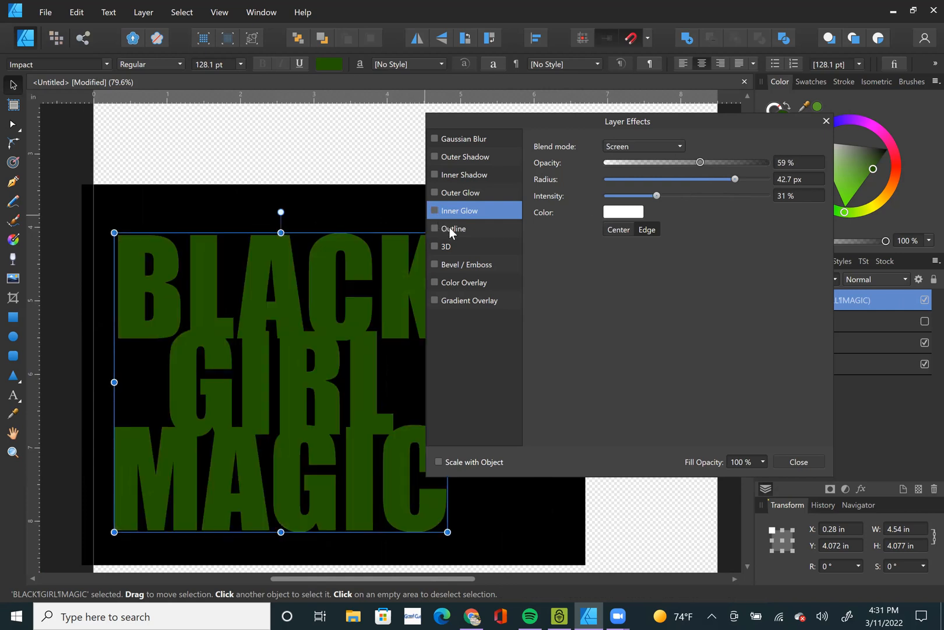
{"action": "left_click", "coordinate": [449, 229]}
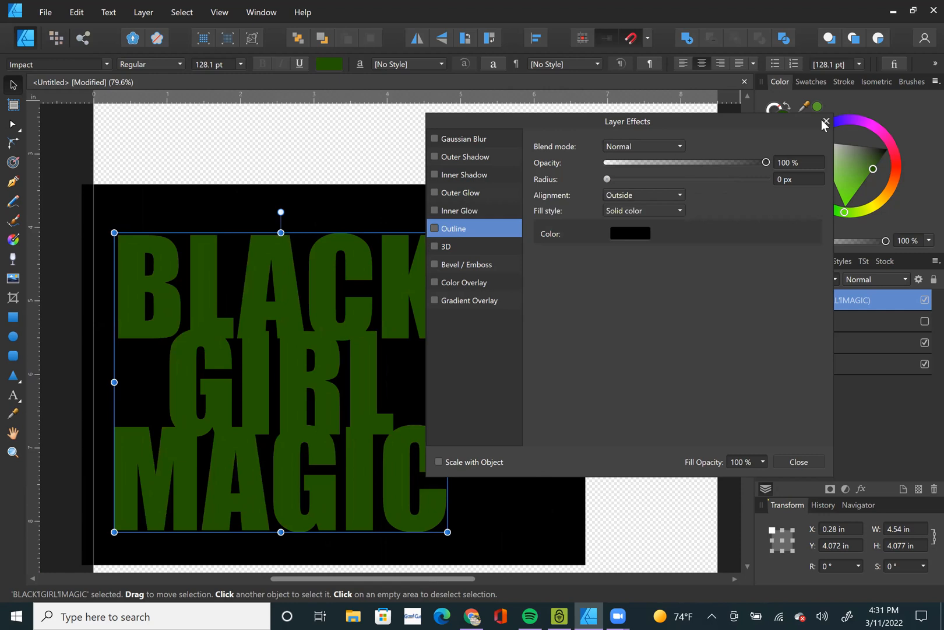
{"action": "left_click", "coordinate": [774, 107]}
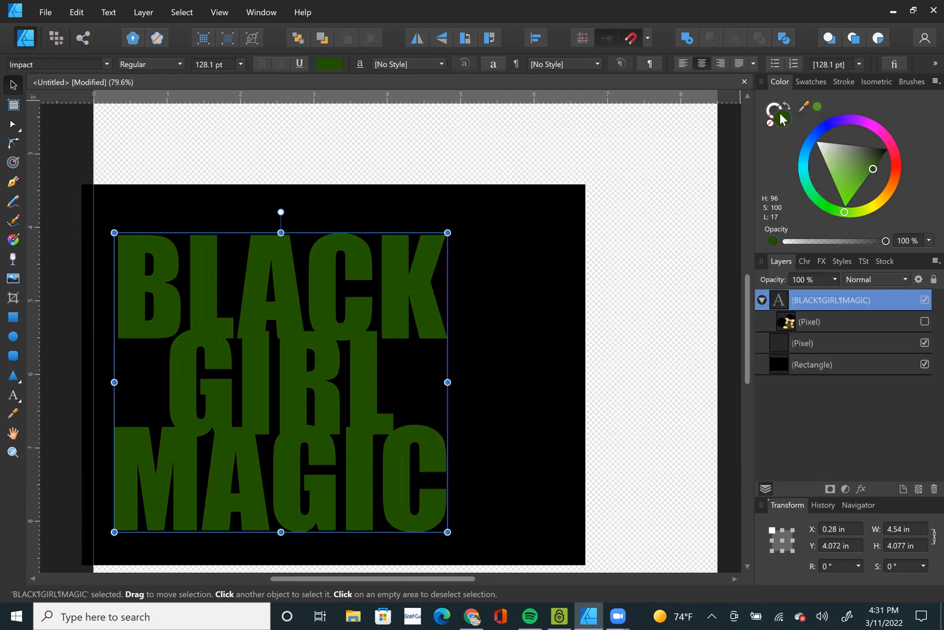
Give the lettering a 5.9 pt stroke, drawn behind the fill and aligned to the outside.
{"action": "left_click", "coordinate": [784, 119]}
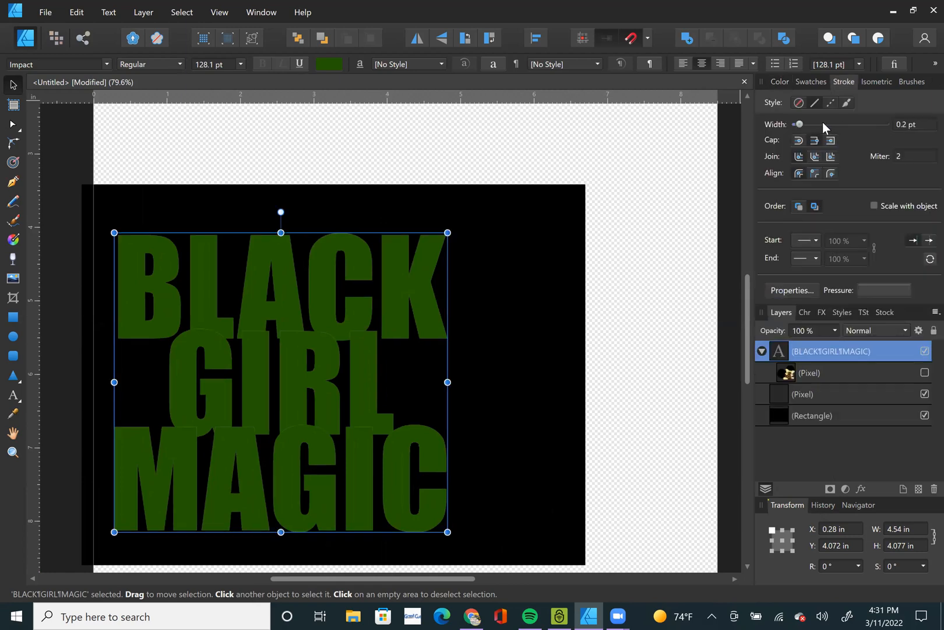
{"action": "left_click", "coordinate": [823, 124]}
{"action": "left_click_drag", "start_coordinate": [823, 126], "coordinate": [825, 122]}
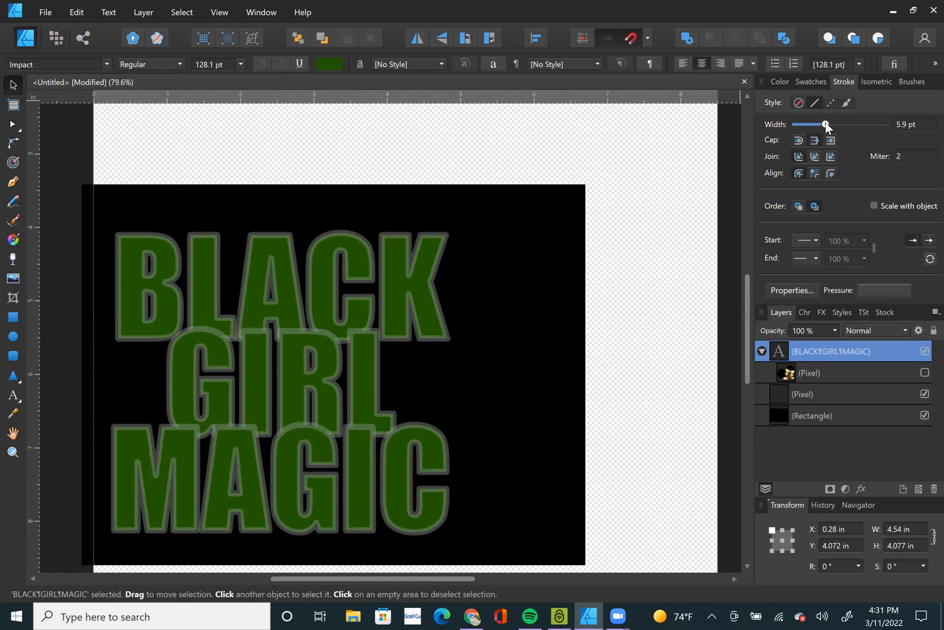
{"action": "left_click", "coordinate": [799, 206]}
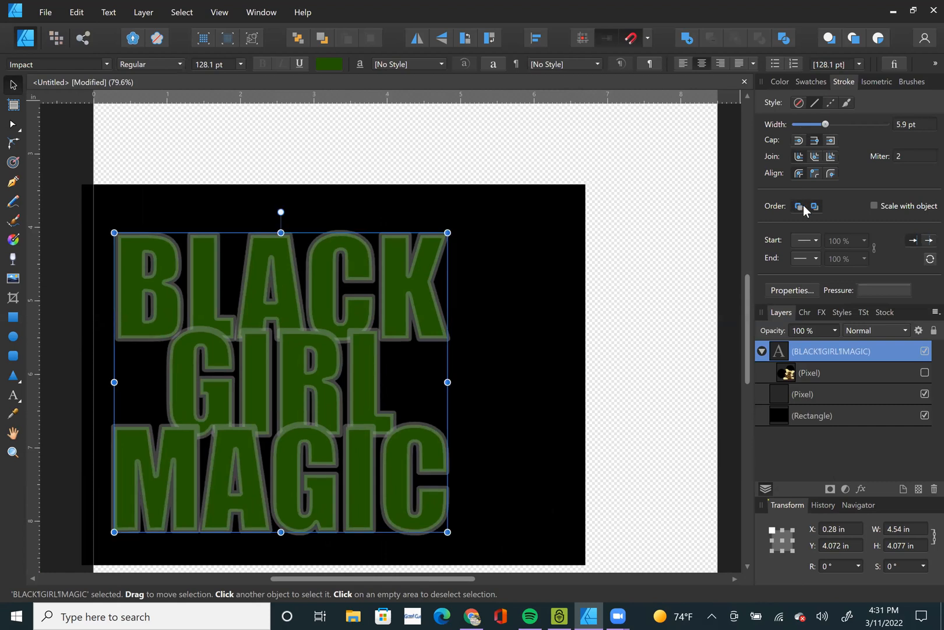
{"action": "left_click", "coordinate": [831, 173]}
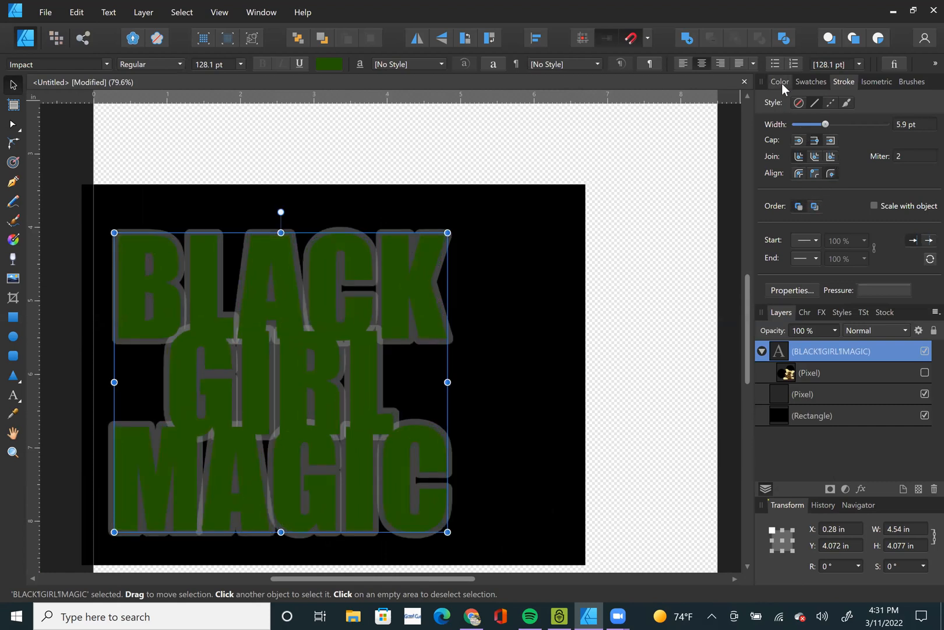
Raise the lettering's white stroke opacity to 100% and set its width to 3.5 pt.
{"action": "left_click", "coordinate": [781, 82]}
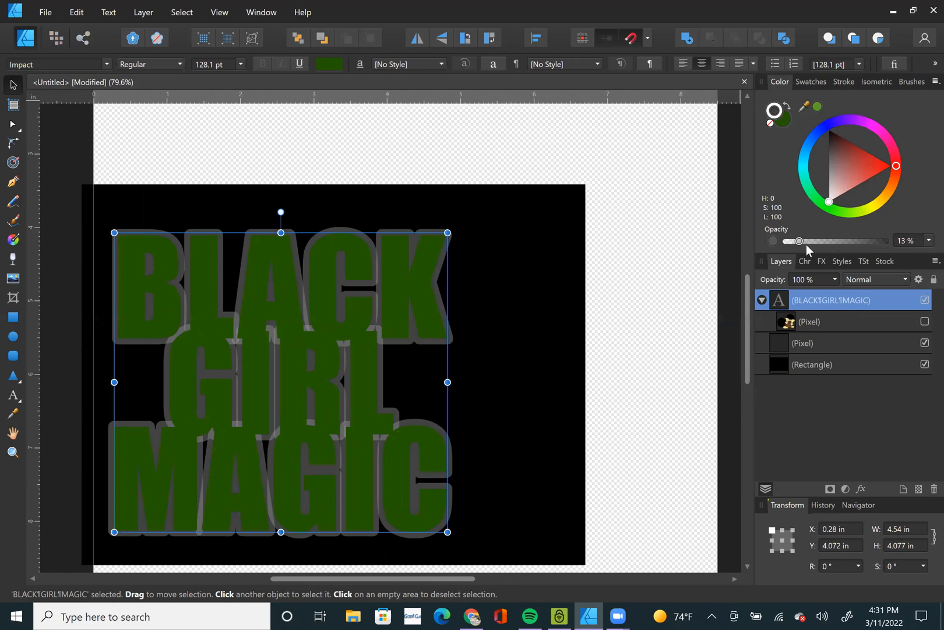
{"action": "left_click_drag", "start_coordinate": [798, 241], "coordinate": [921, 243]}
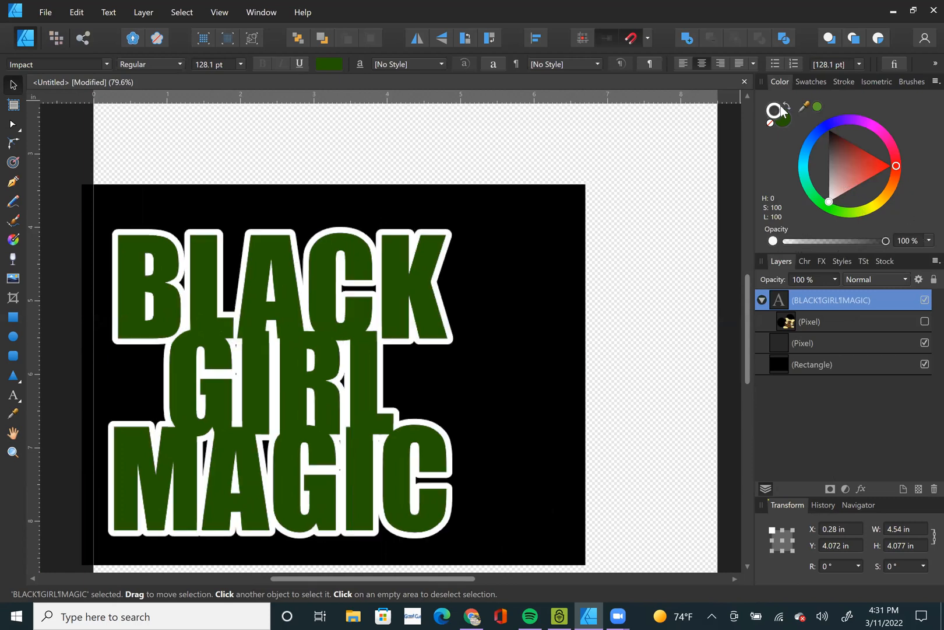
{"action": "left_click", "coordinate": [847, 82]}
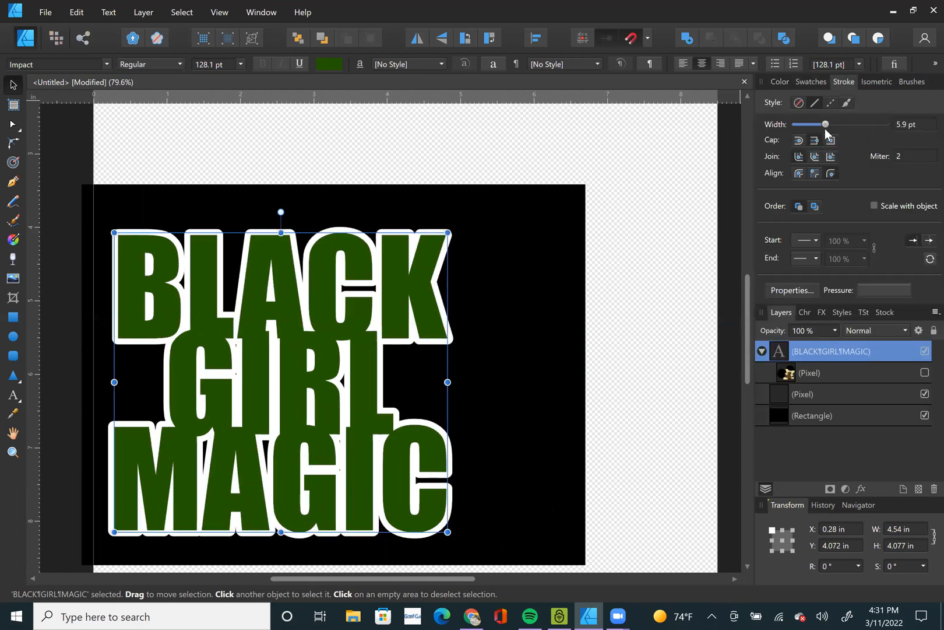
{"action": "left_click_drag", "start_coordinate": [825, 125], "coordinate": [822, 126]}
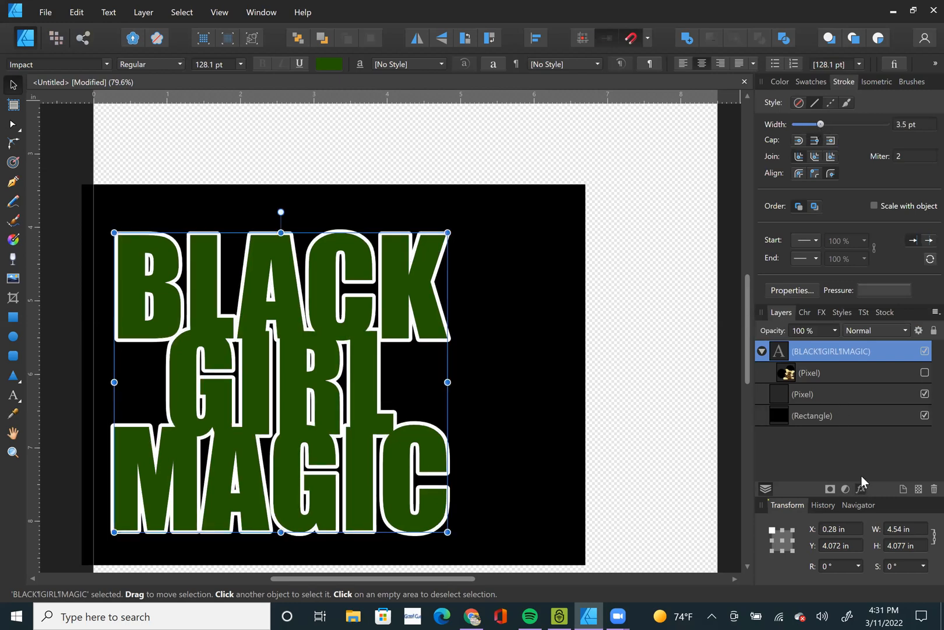
Add a solid red outline layer effect with a 25.1 px radius around the lettering.
{"action": "left_click", "coordinate": [861, 488]}
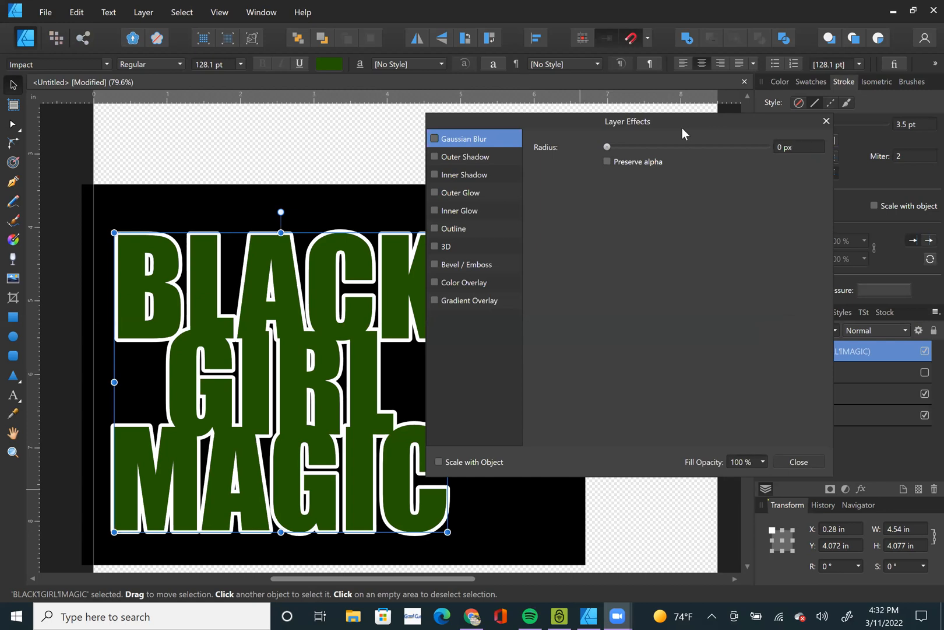
{"action": "left_click_drag", "start_coordinate": [765, 127], "coordinate": [865, 124]}
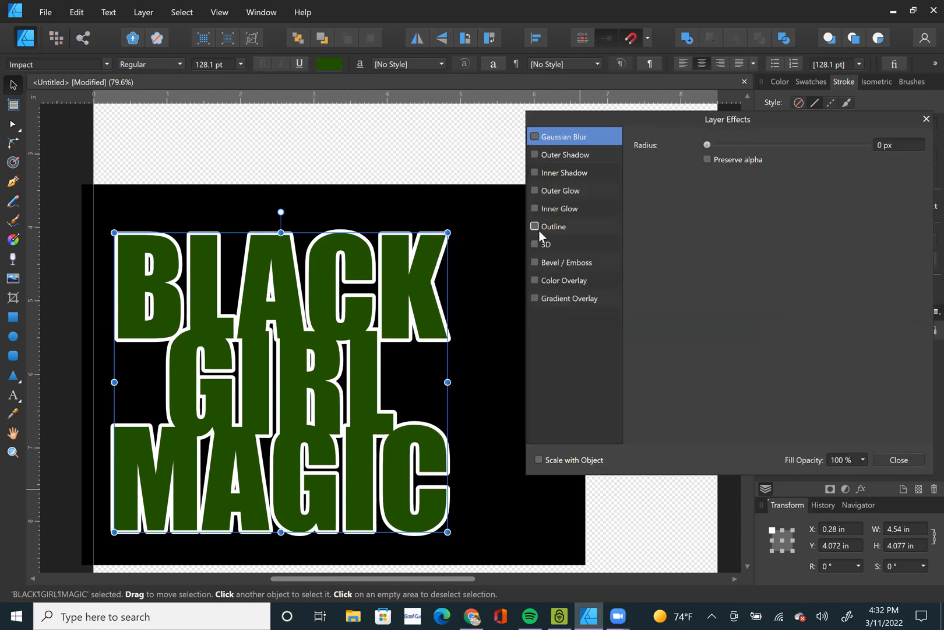
{"action": "left_click", "coordinate": [555, 227]}
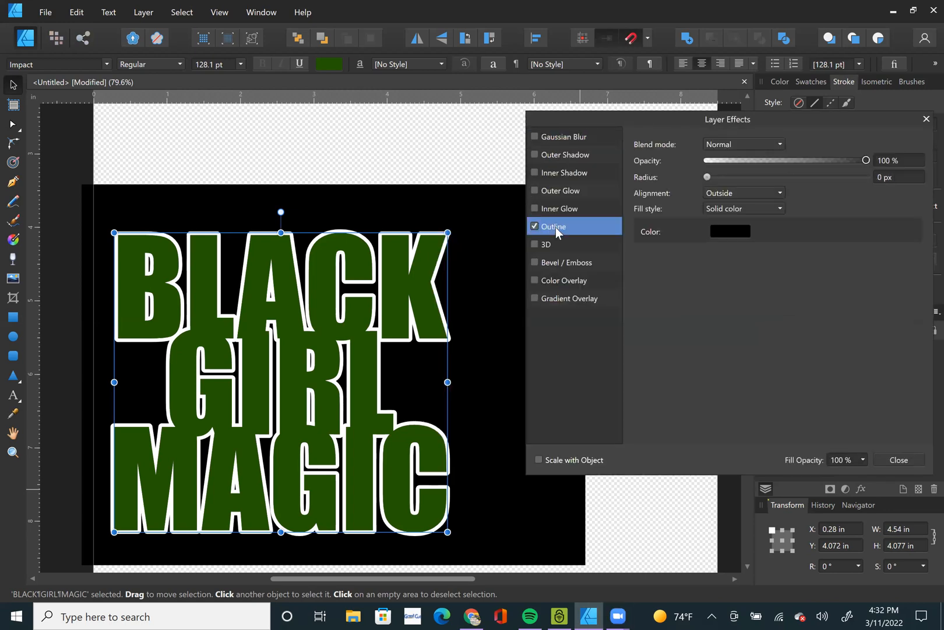
{"action": "left_click", "coordinate": [728, 231]}
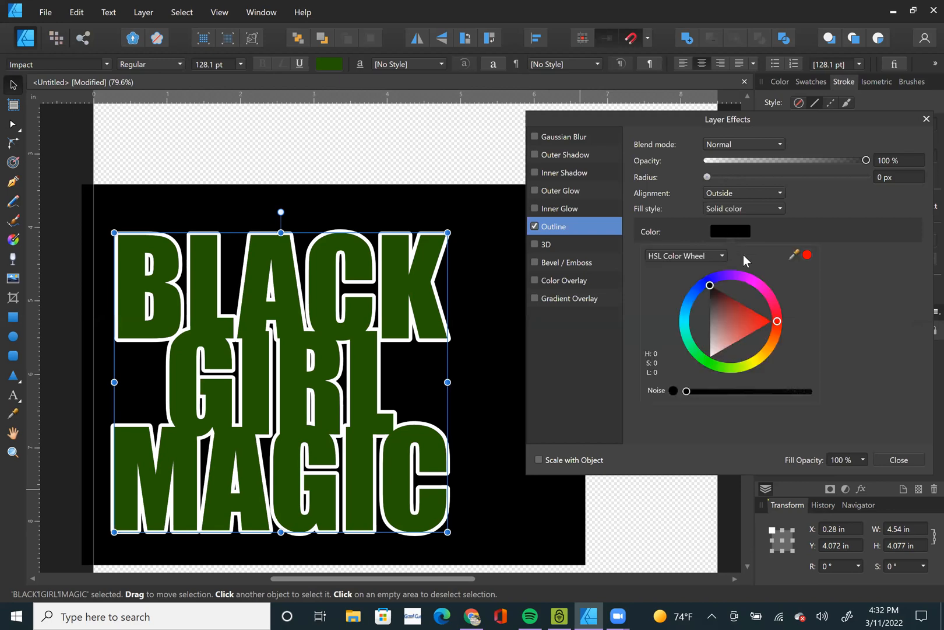
{"action": "left_click", "coordinate": [808, 255]}
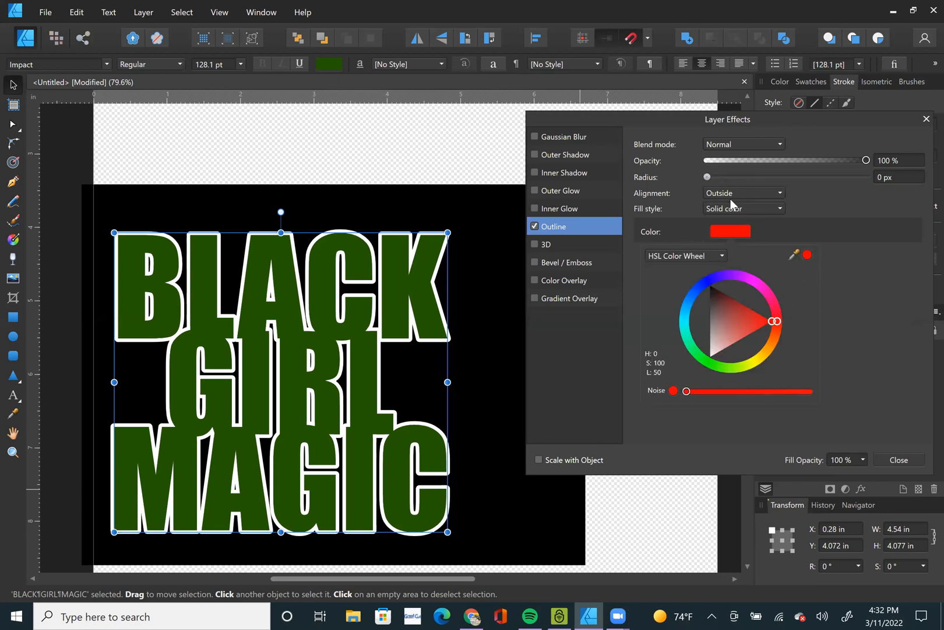
{"action": "left_click", "coordinate": [709, 177]}
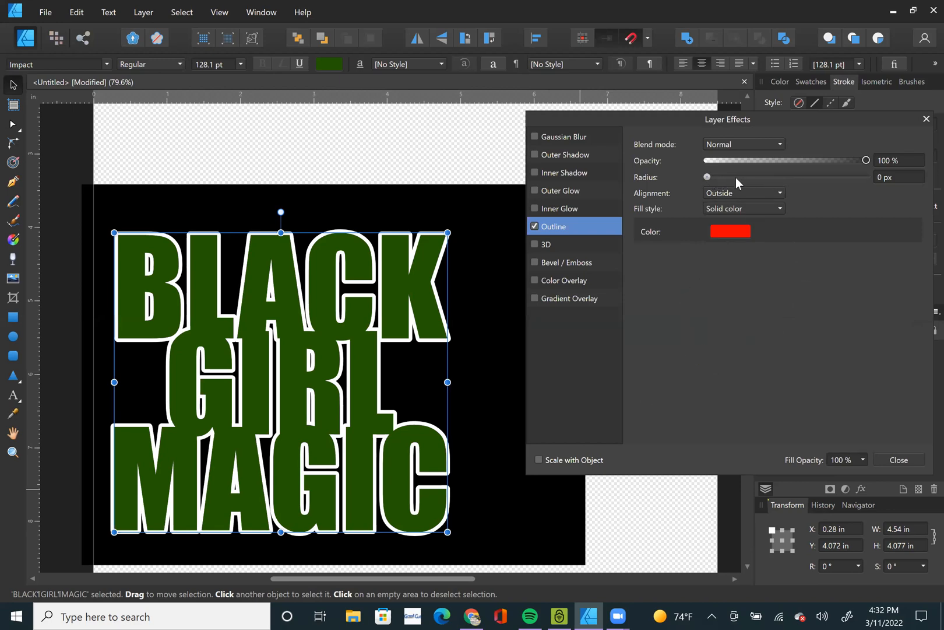
{"action": "left_click_drag", "start_coordinate": [709, 178], "coordinate": [803, 183]}
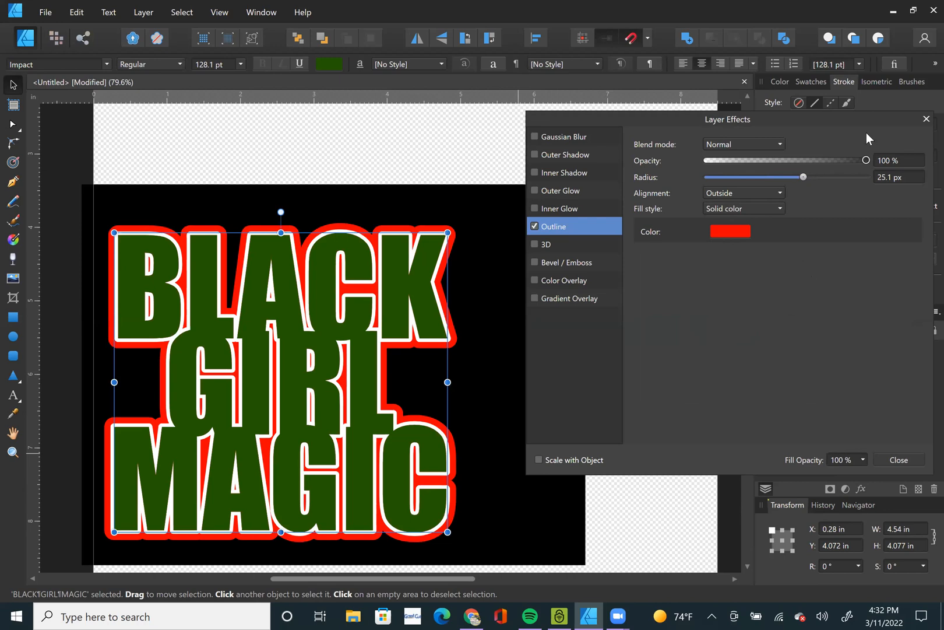
Try the lettering without its white stroke and undo the removal.
{"action": "left_click_drag", "start_coordinate": [848, 117], "coordinate": [827, 206]}
{"action": "left_click", "coordinate": [781, 81]}
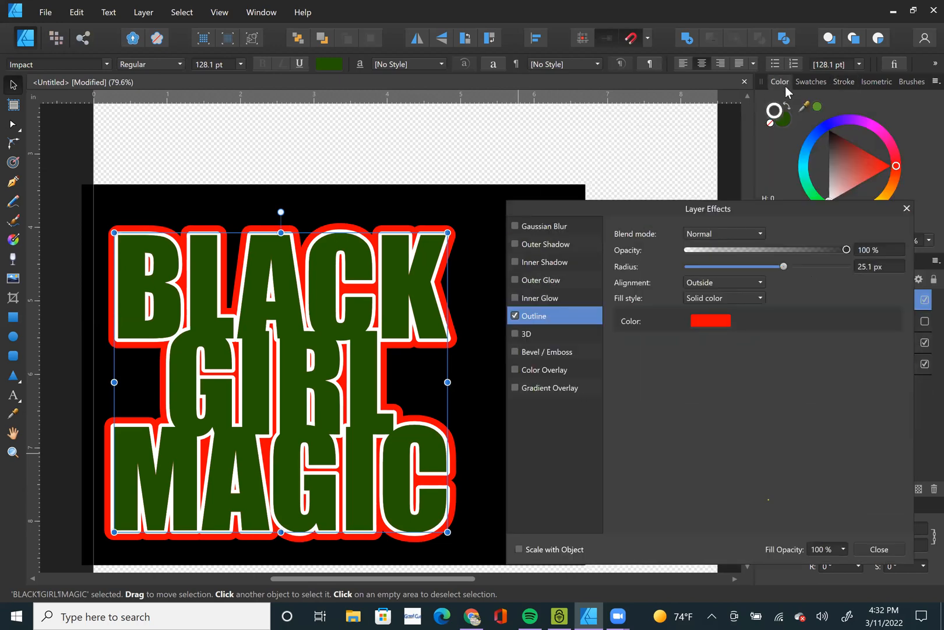
{"action": "left_click", "coordinate": [770, 123]}
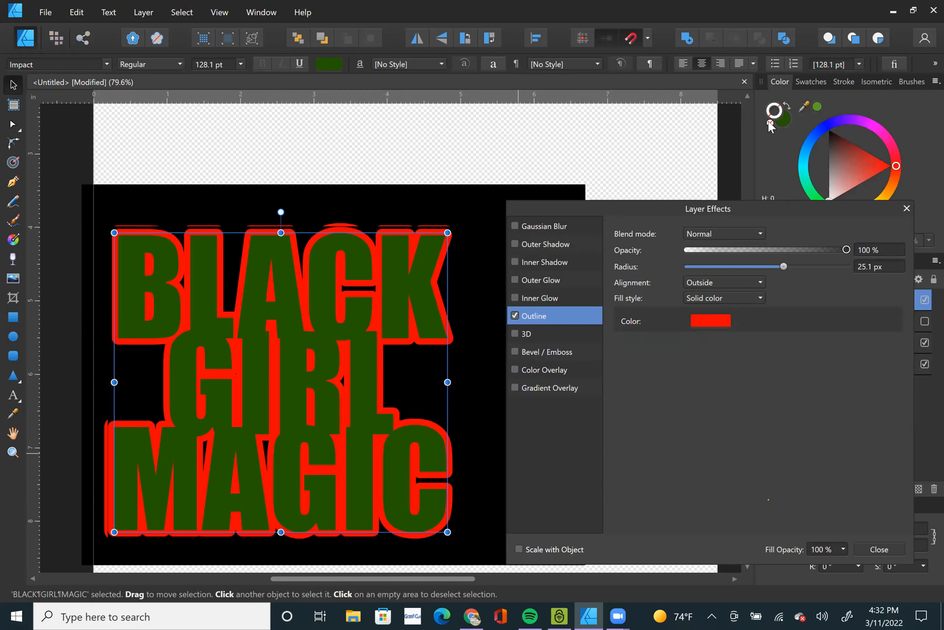
{"action": "key", "text": "ctrl+z"}
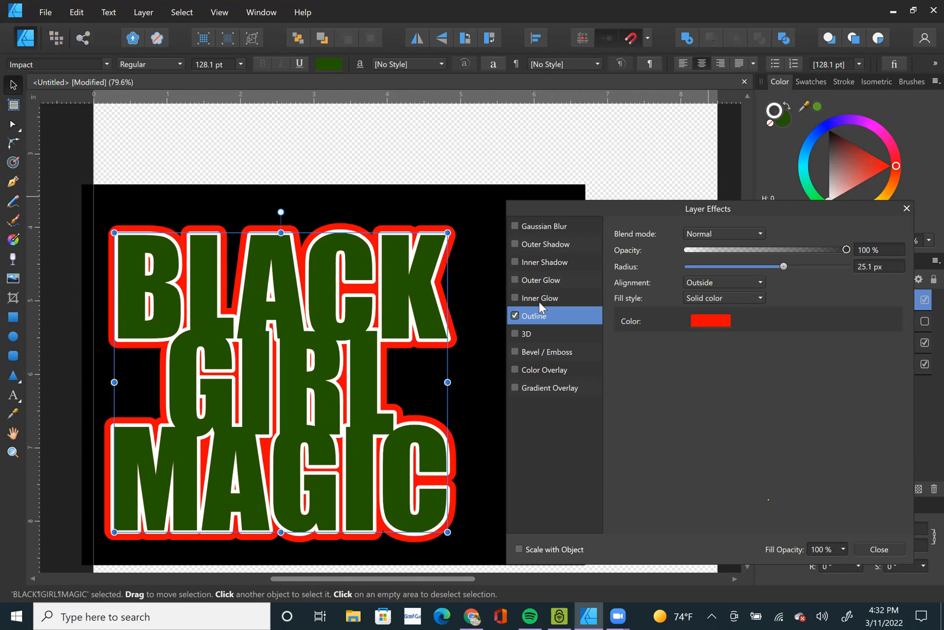
Try the Center and Inside alignments for the red outline effect, and return it to Outside.
{"action": "left_click", "coordinate": [739, 283]}
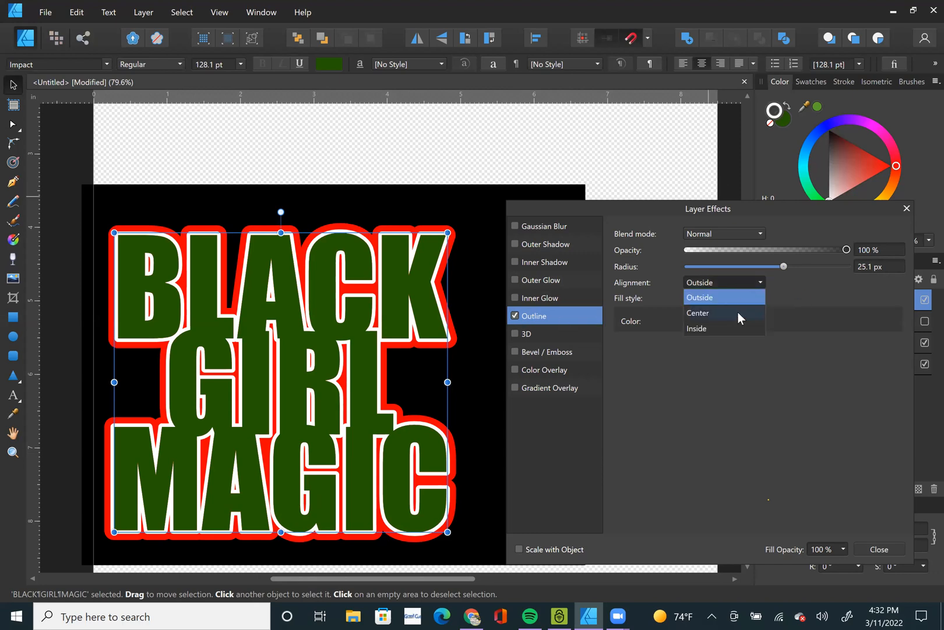
{"action": "left_click", "coordinate": [737, 313]}
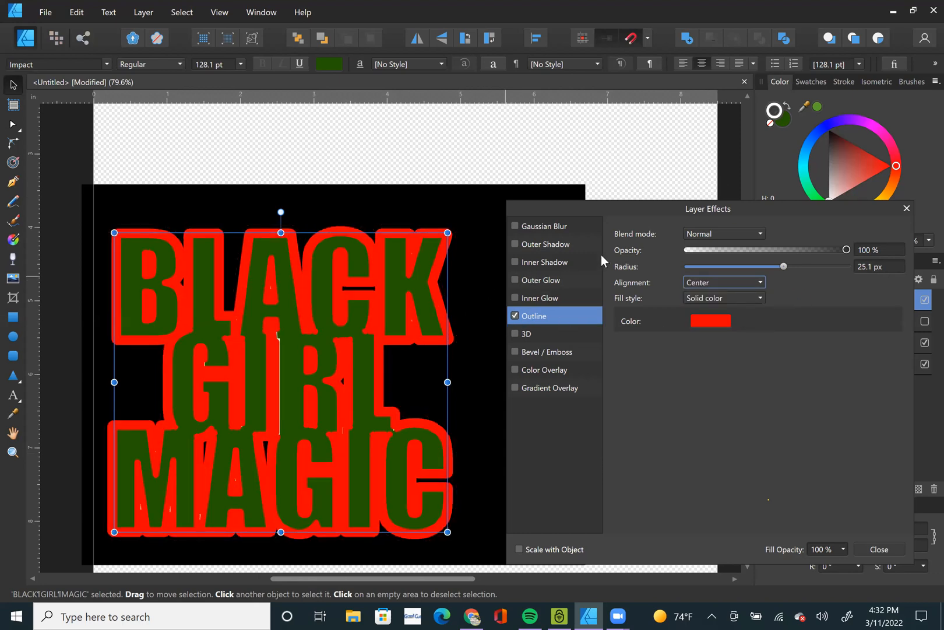
{"action": "left_click", "coordinate": [739, 283]}
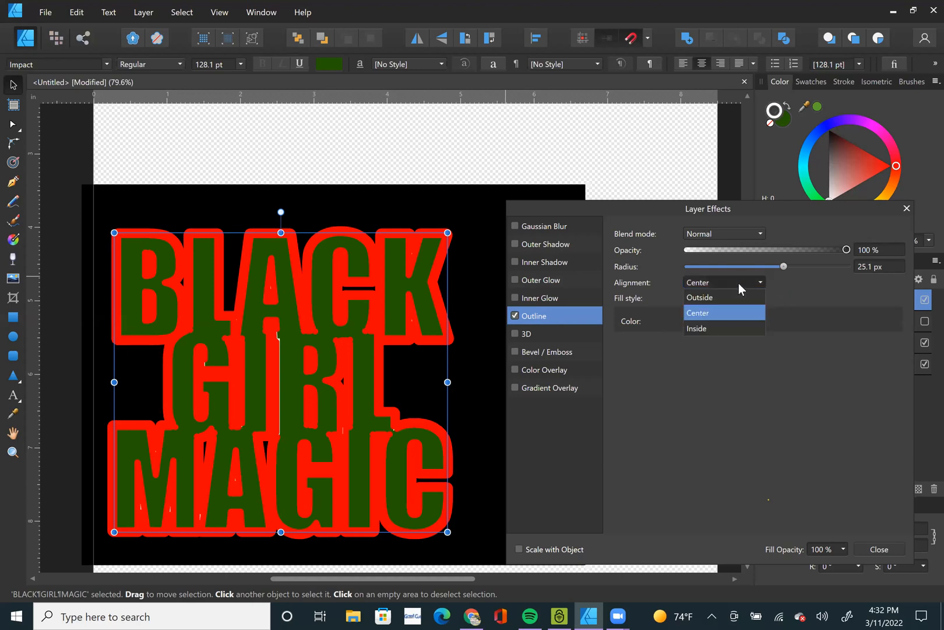
{"action": "left_click", "coordinate": [714, 328]}
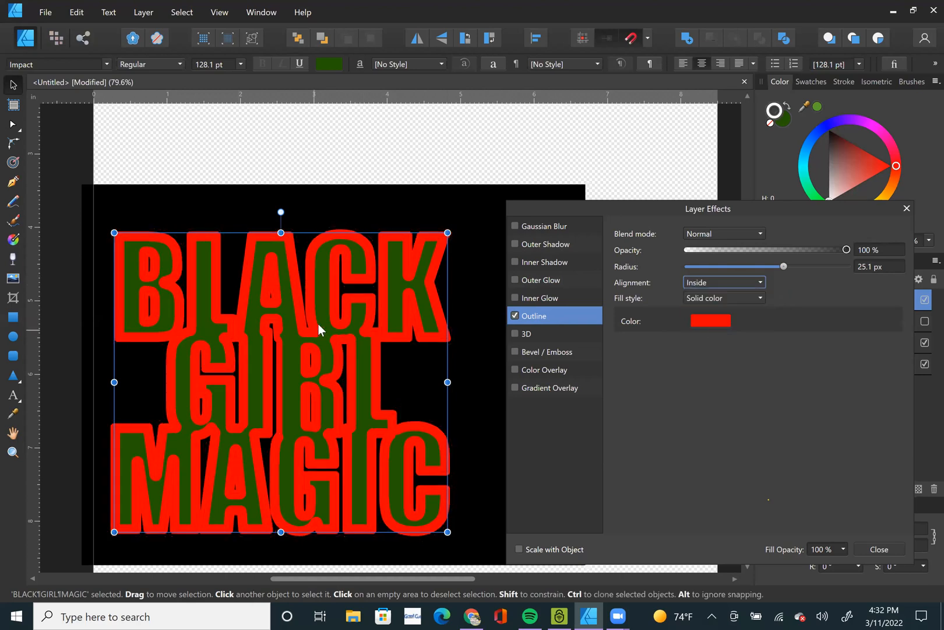
{"action": "left_click", "coordinate": [745, 282]}
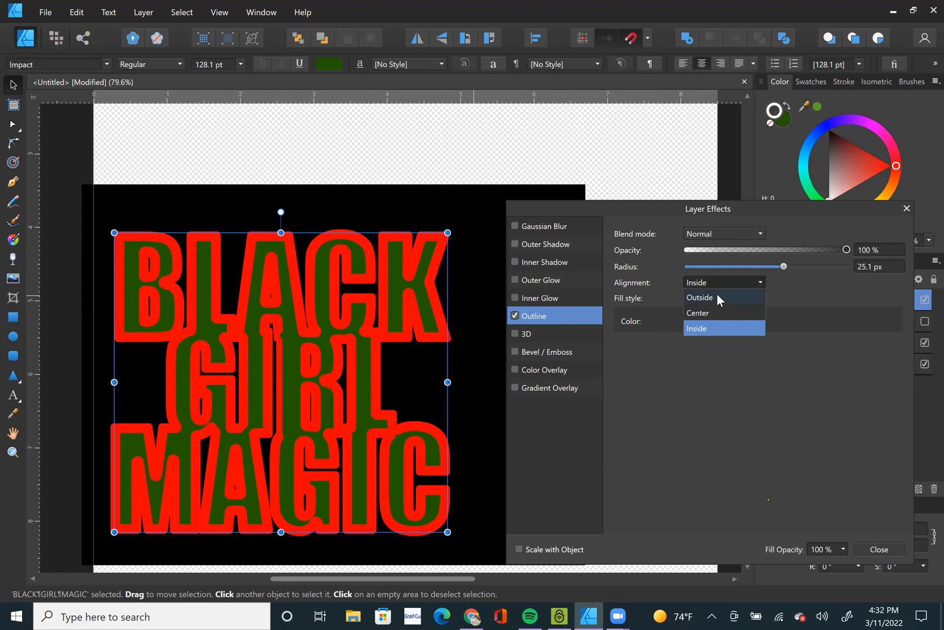
{"action": "left_click", "coordinate": [717, 294]}
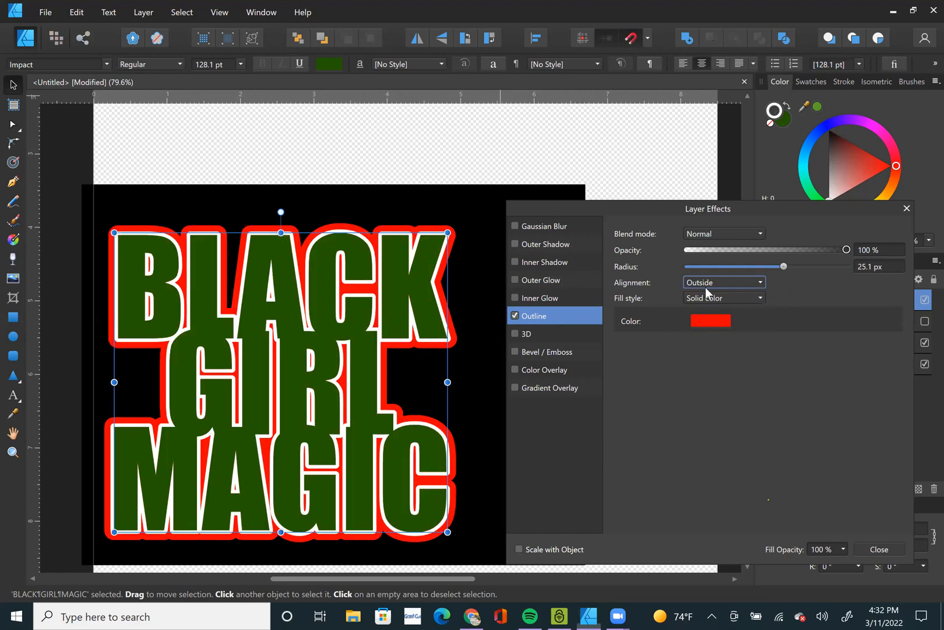
Change the outline's fill style to a linear gradient from red to white with a 72% mid point.
{"action": "left_click", "coordinate": [718, 298]}
{"action": "left_click", "coordinate": [718, 343]}
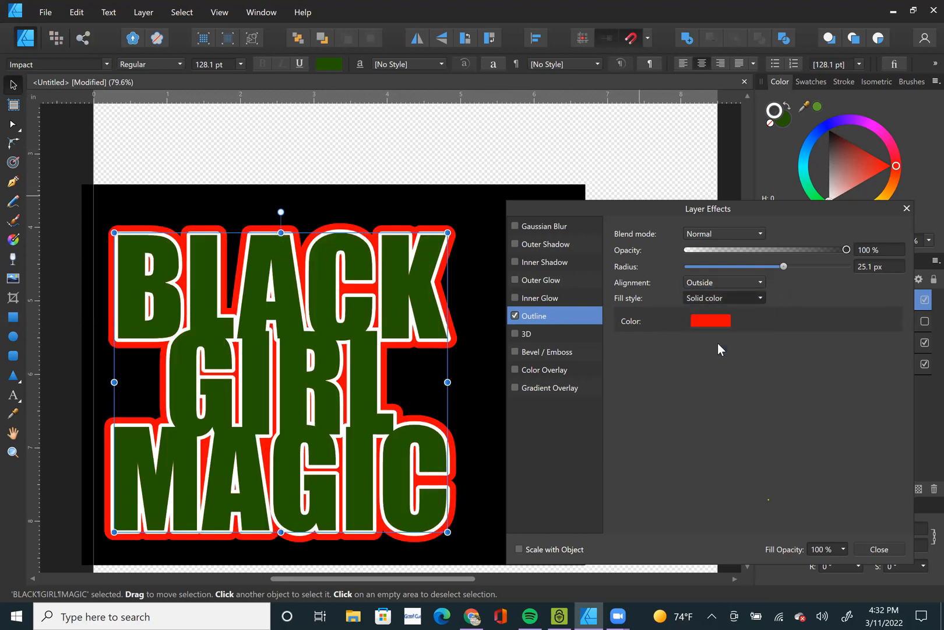
{"action": "left_click", "coordinate": [713, 357]}
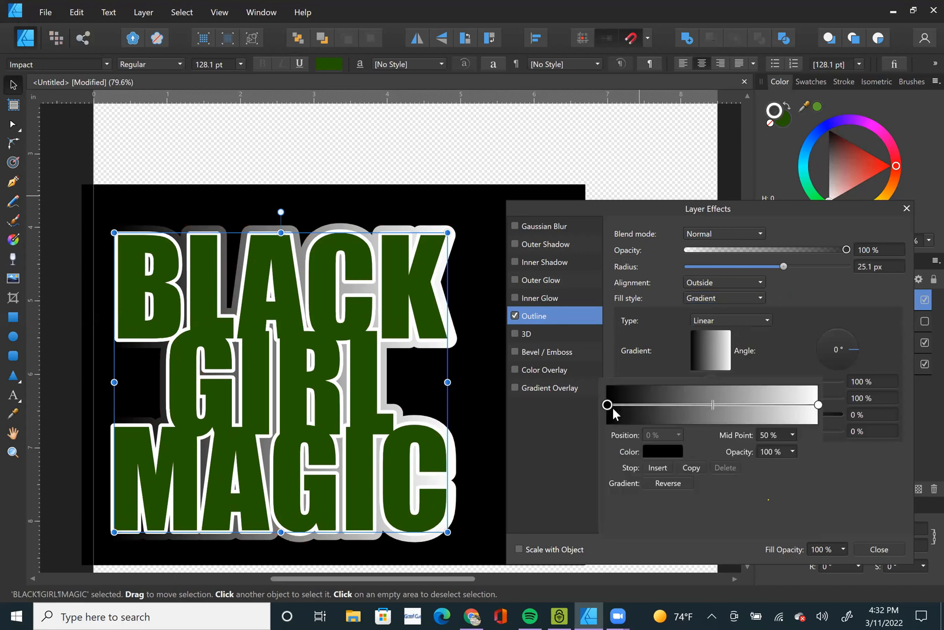
{"action": "left_click", "coordinate": [670, 453]}
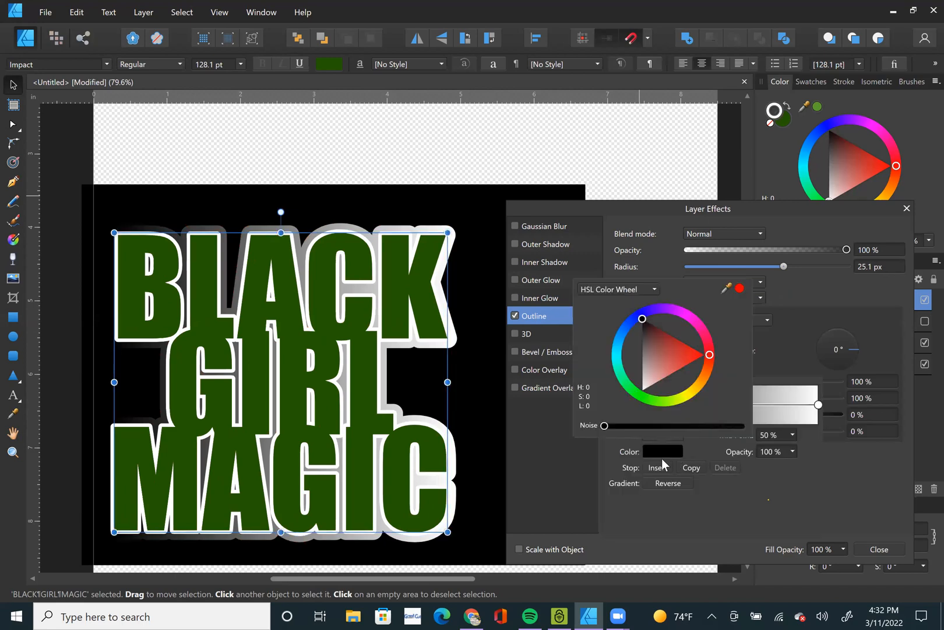
{"action": "left_click", "coordinate": [739, 288]}
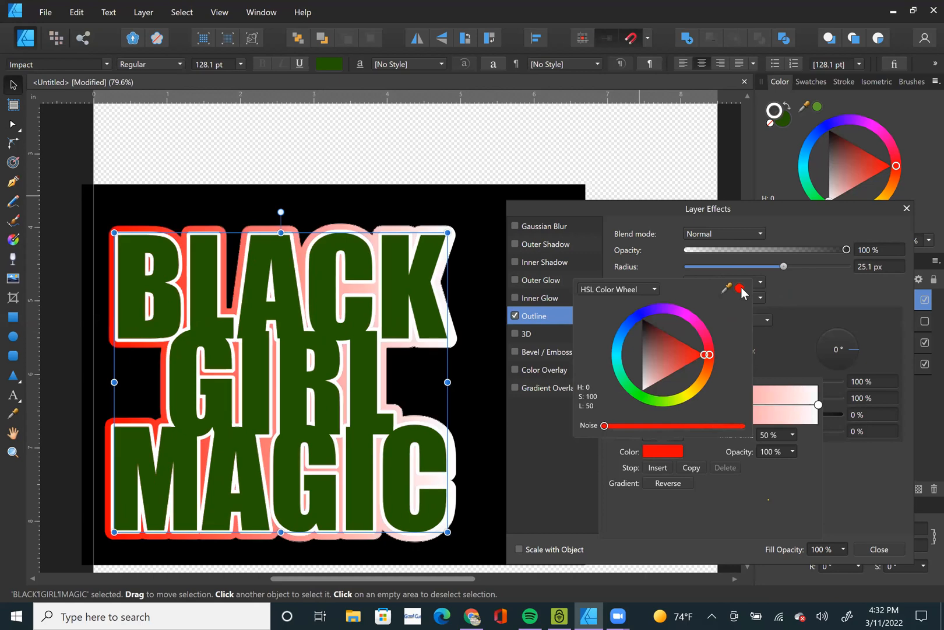
{"action": "left_click", "coordinate": [823, 449]}
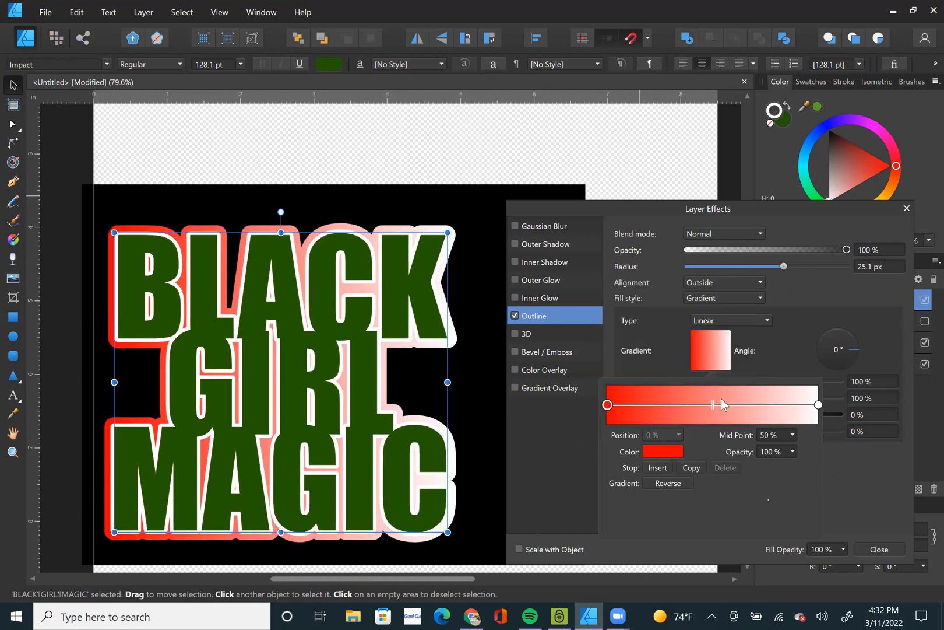
{"action": "mouse_move", "coordinate": [713, 405]}
{"action": "left_mouse_down"}
{"action": "mouse_move", "coordinate": [671, 413]}
{"action": "mouse_move", "coordinate": [821, 410]}
{"action": "left_mouse_up"}
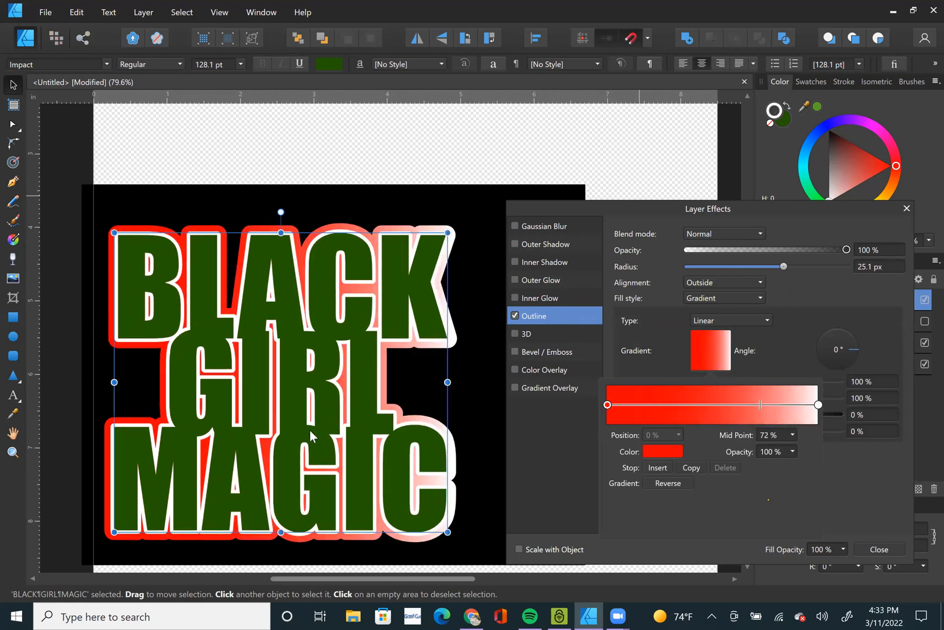
{"action": "left_click", "coordinate": [481, 315]}
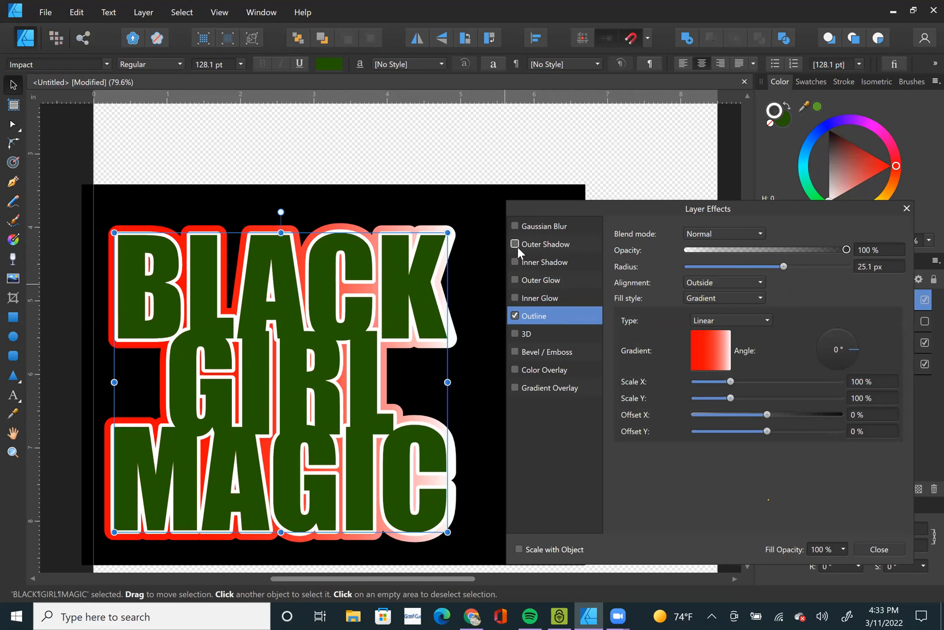
Replace the lettering's outline effect with an inner shadow, toggling the shadow off and on to compare.
{"action": "left_click", "coordinate": [516, 262]}
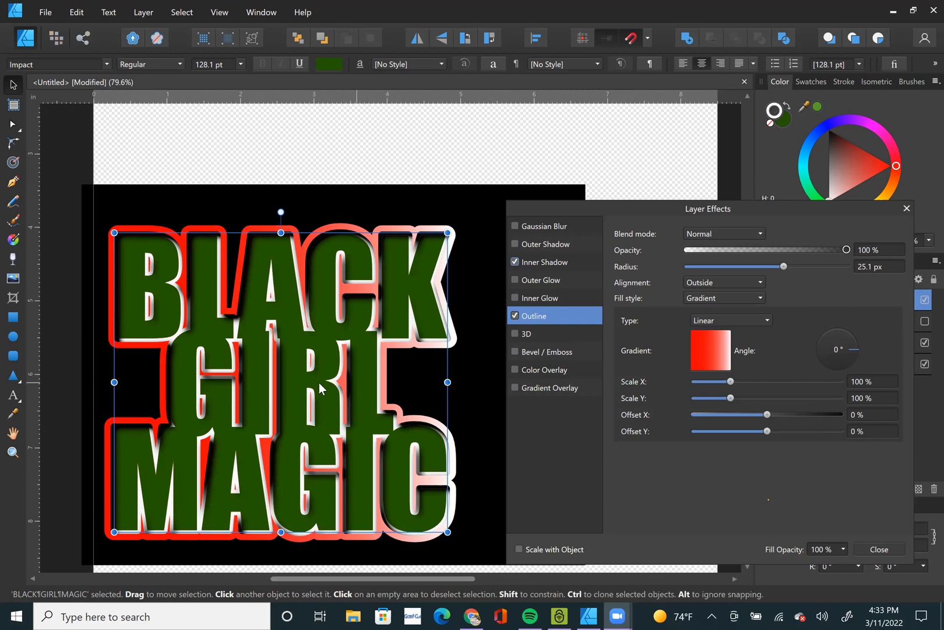
{"action": "left_click", "coordinate": [544, 263]}
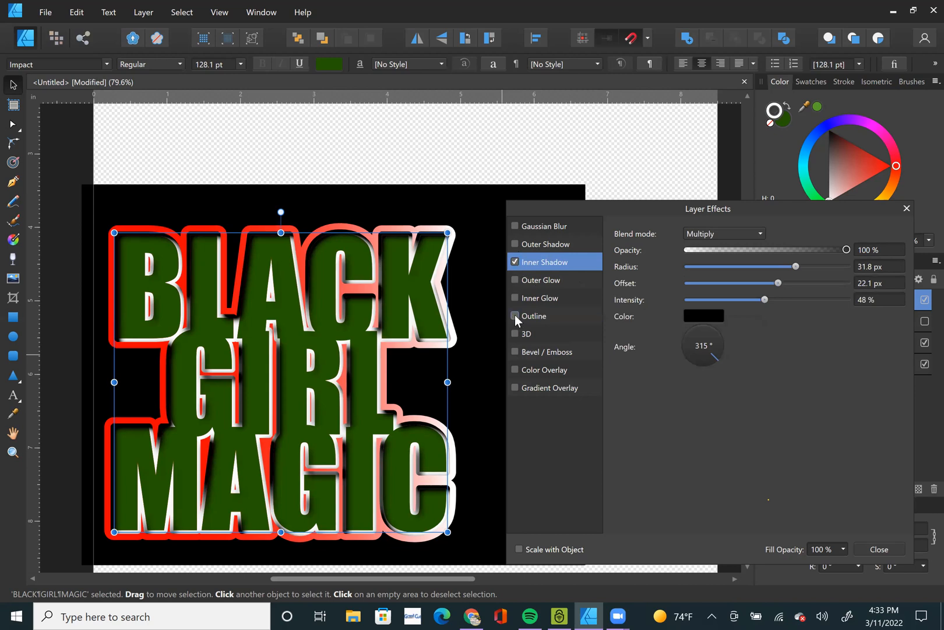
{"action": "left_click", "coordinate": [515, 315]}
{"action": "left_click", "coordinate": [517, 260]}
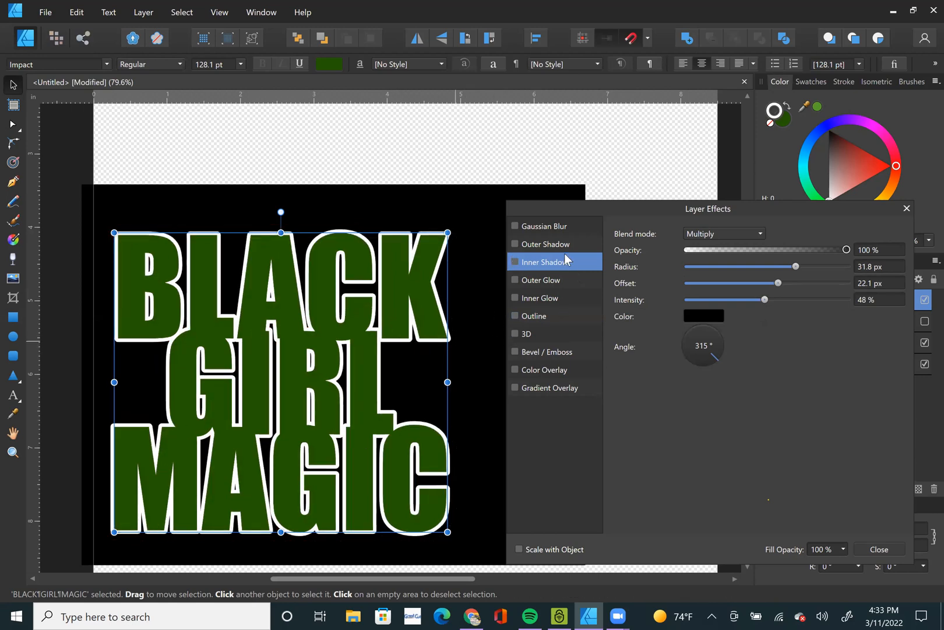
{"action": "left_click", "coordinate": [513, 260]}
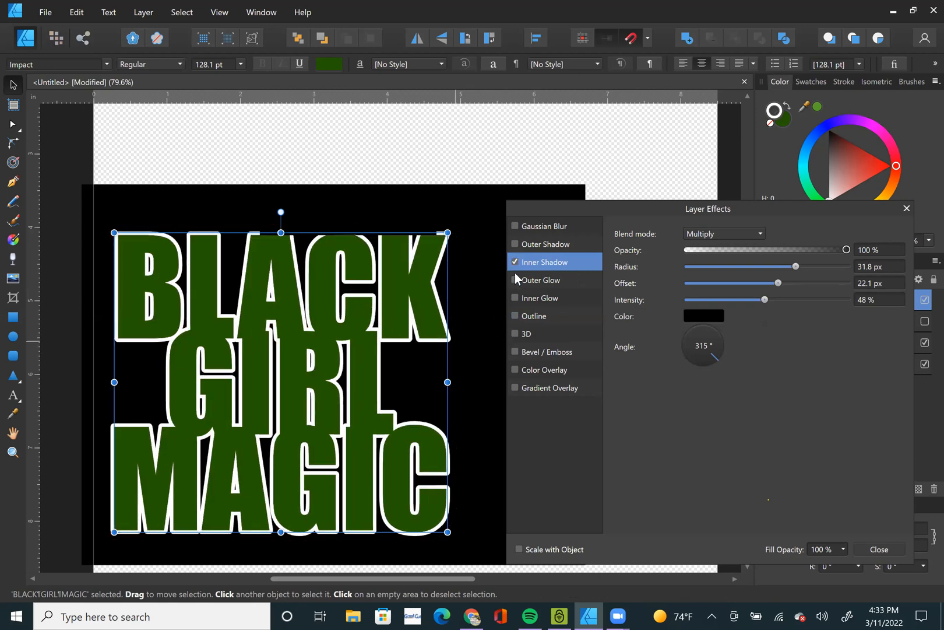
Try the outline effect together with the inner shadow, and switch both effects off.
{"action": "left_click", "coordinate": [515, 316]}
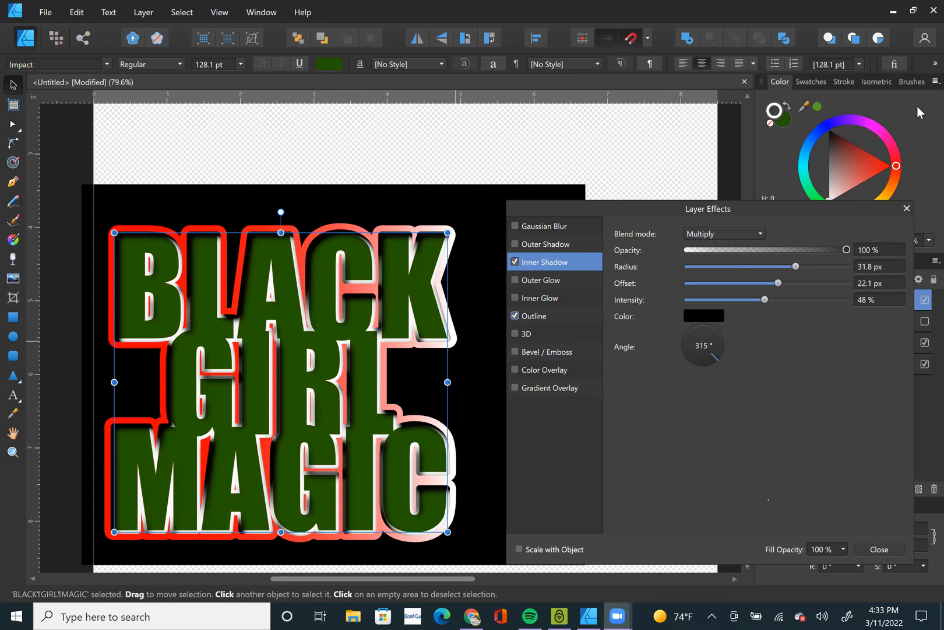
{"action": "left_click", "coordinate": [515, 316]}
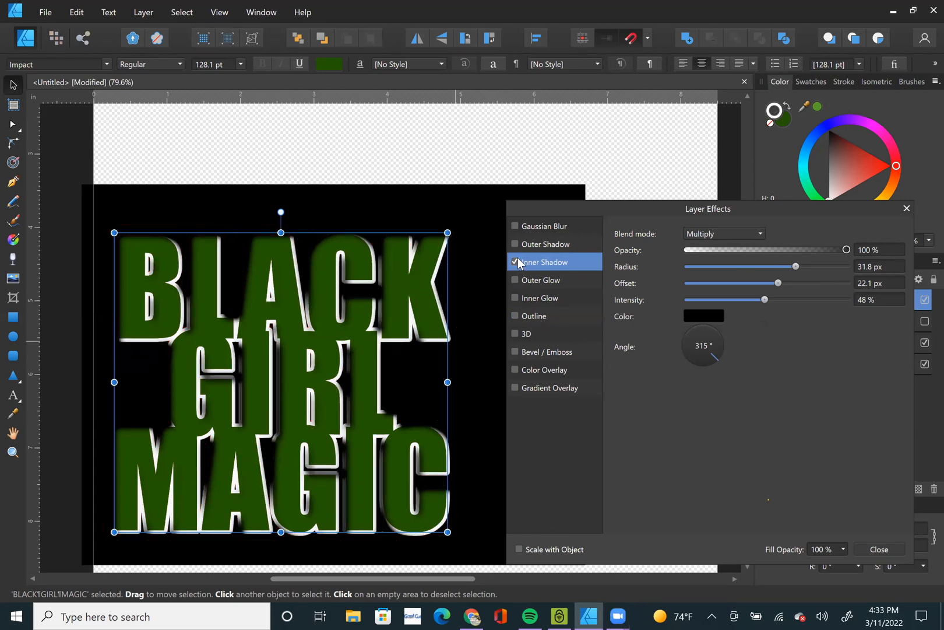
{"action": "left_click", "coordinate": [515, 261]}
Apply the 3D layer effect to the lettering with a radius of 46.5 px.
{"action": "left_click", "coordinate": [545, 335]}
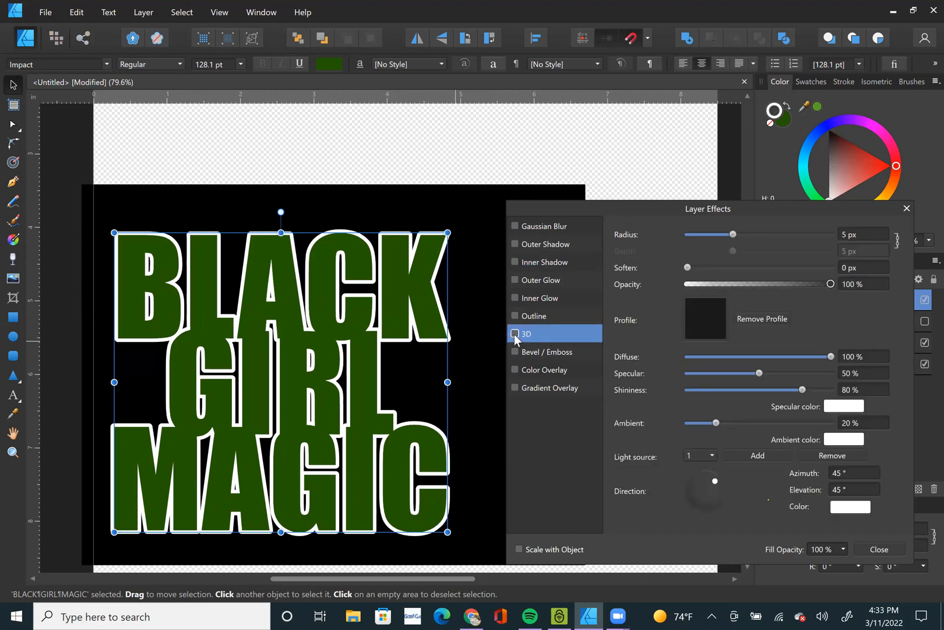
{"action": "left_click", "coordinate": [515, 333]}
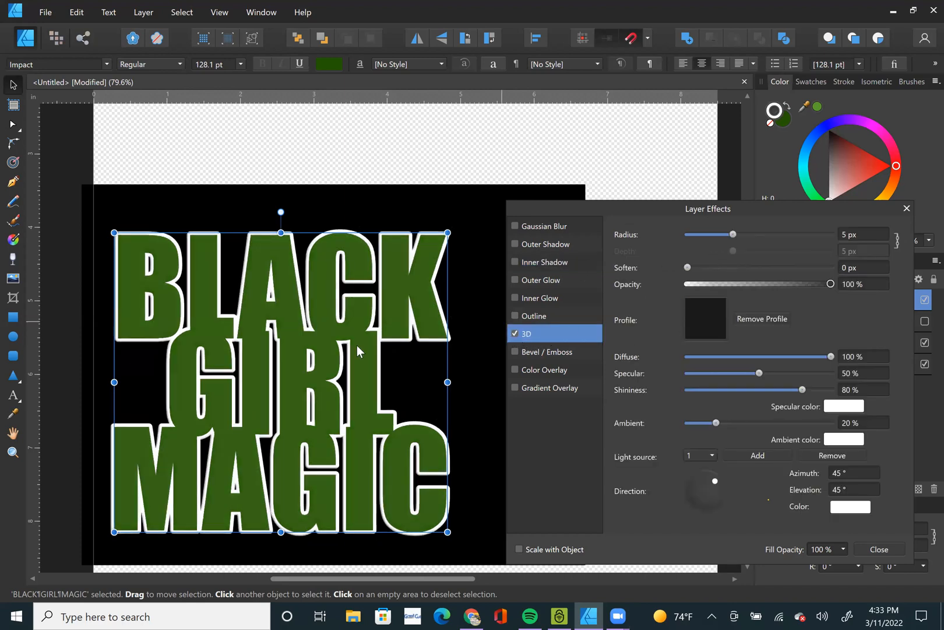
{"action": "scroll", "coordinate": [309, 364], "scroll_direction": "up", "scroll_amount": 5}
{"action": "scroll", "coordinate": [332, 348], "scroll_direction": "down", "scroll_amount": 5}
{"action": "left_click_drag", "start_coordinate": [733, 234], "coordinate": [809, 232]}
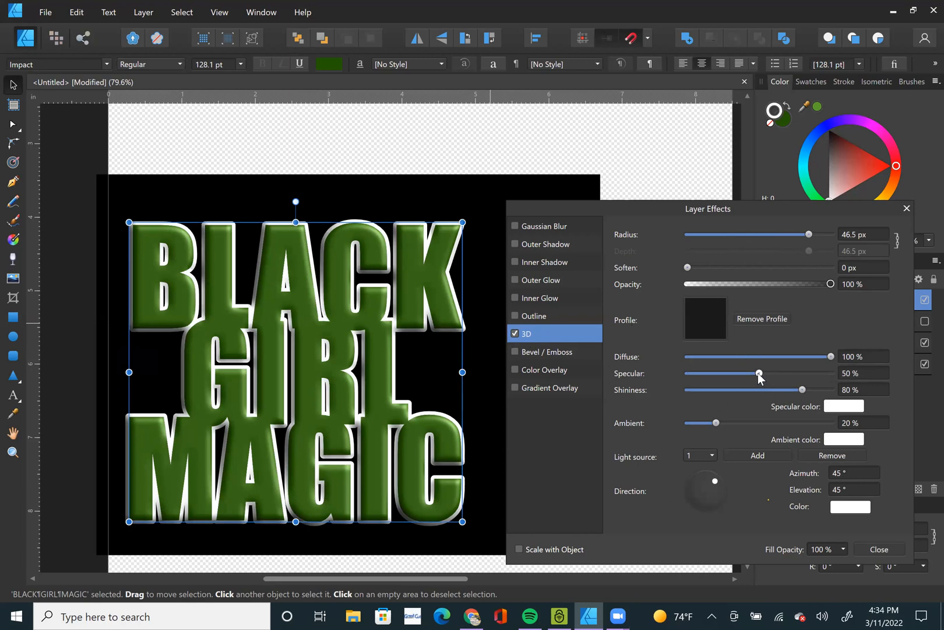
Try the 3D effect with 96% specular, 66% shininess and 37% ambient, and switch it off.
{"action": "left_click_drag", "start_coordinate": [759, 374], "coordinate": [713, 401]}
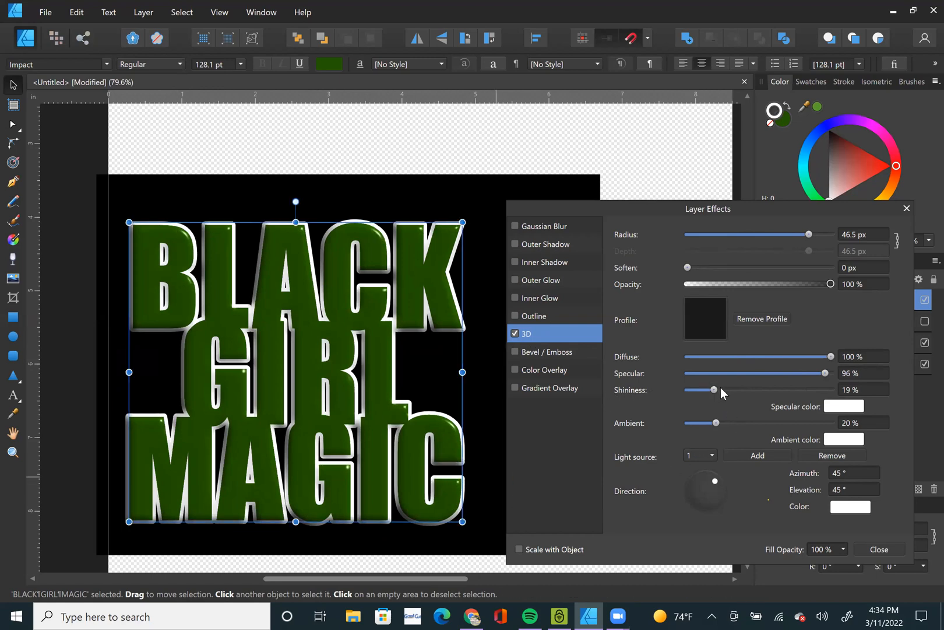
{"action": "left_click_drag", "start_coordinate": [716, 388], "coordinate": [783, 389]}
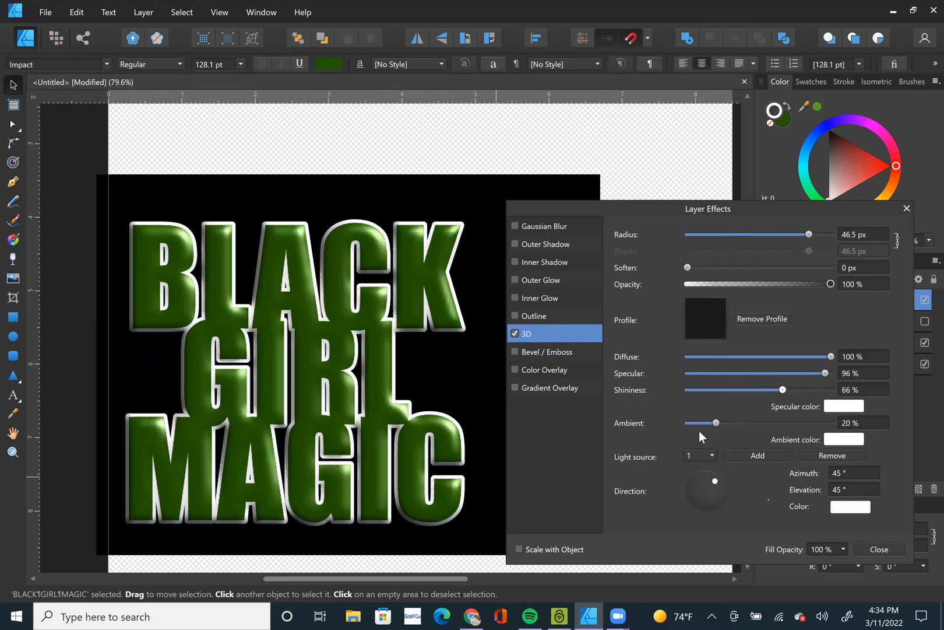
{"action": "left_click_drag", "start_coordinate": [715, 423], "coordinate": [742, 428]}
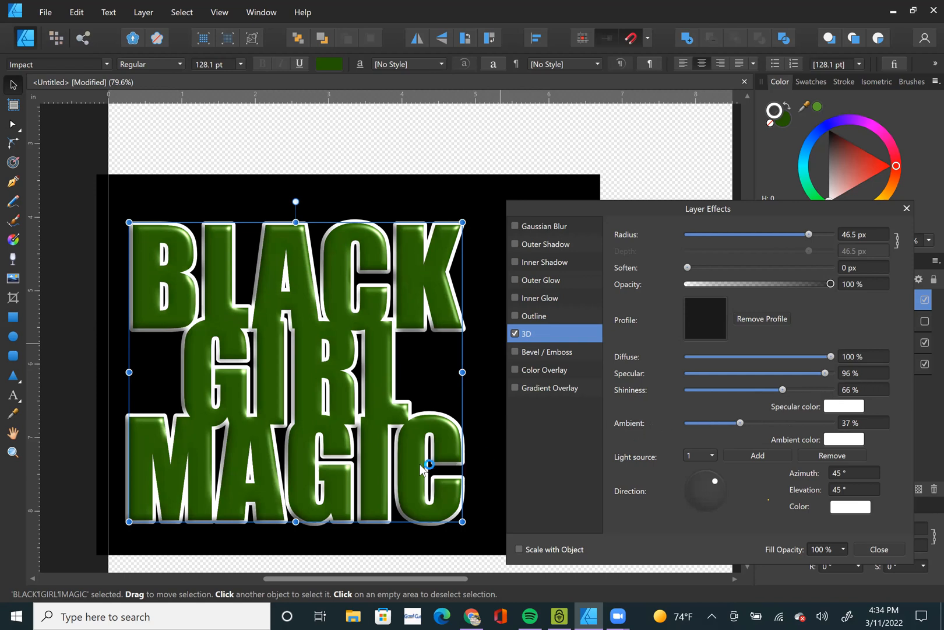
{"action": "left_click", "coordinate": [514, 333]}
Apply the Bevel / Emboss effect to the lettering as an Inner type with a 58.8 px radius.
{"action": "left_click", "coordinate": [516, 351]}
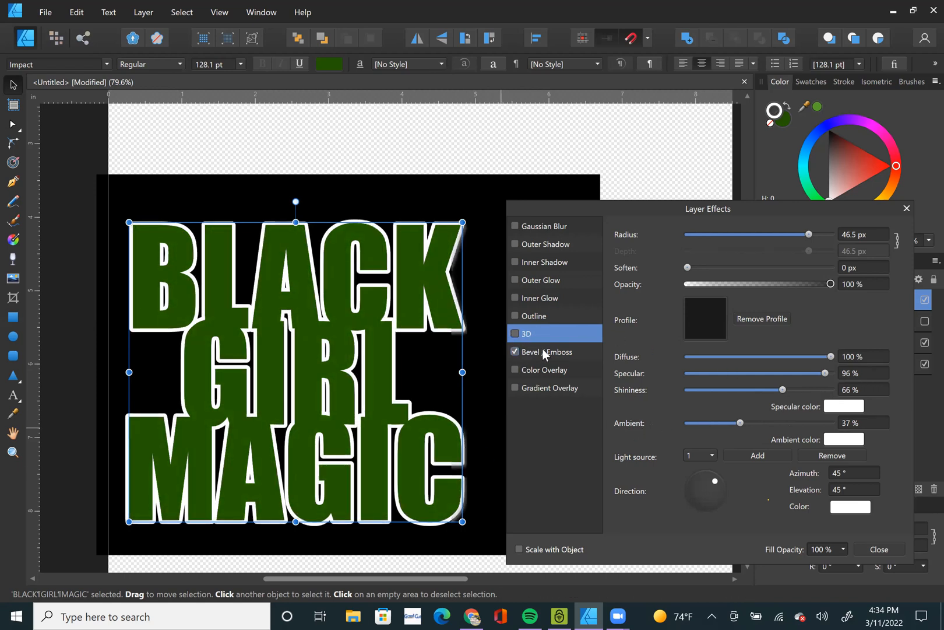
{"action": "left_click_drag", "start_coordinate": [656, 211], "coordinate": [700, 201]}
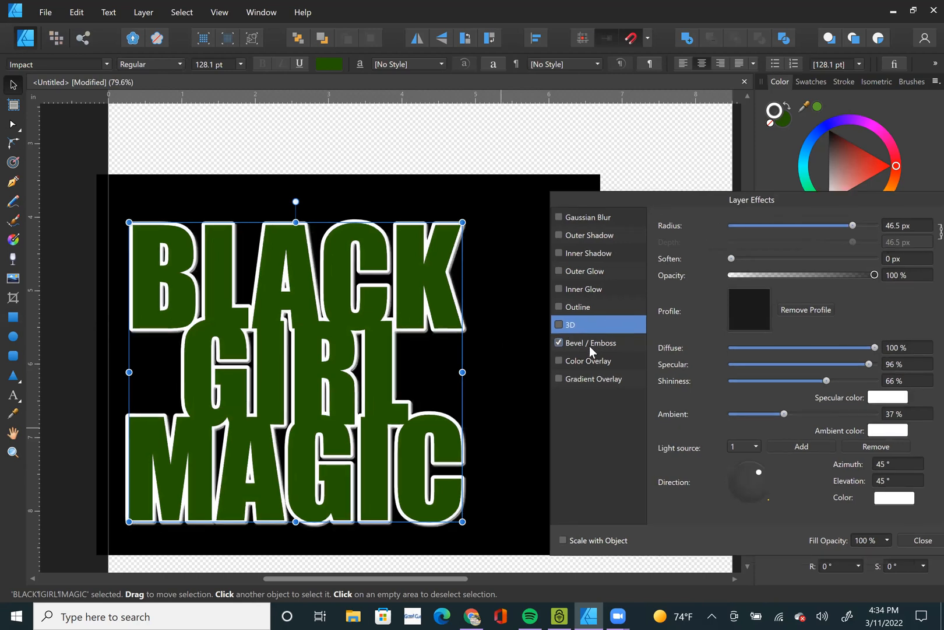
{"action": "left_click", "coordinate": [589, 347]}
{"action": "left_click", "coordinate": [776, 223]}
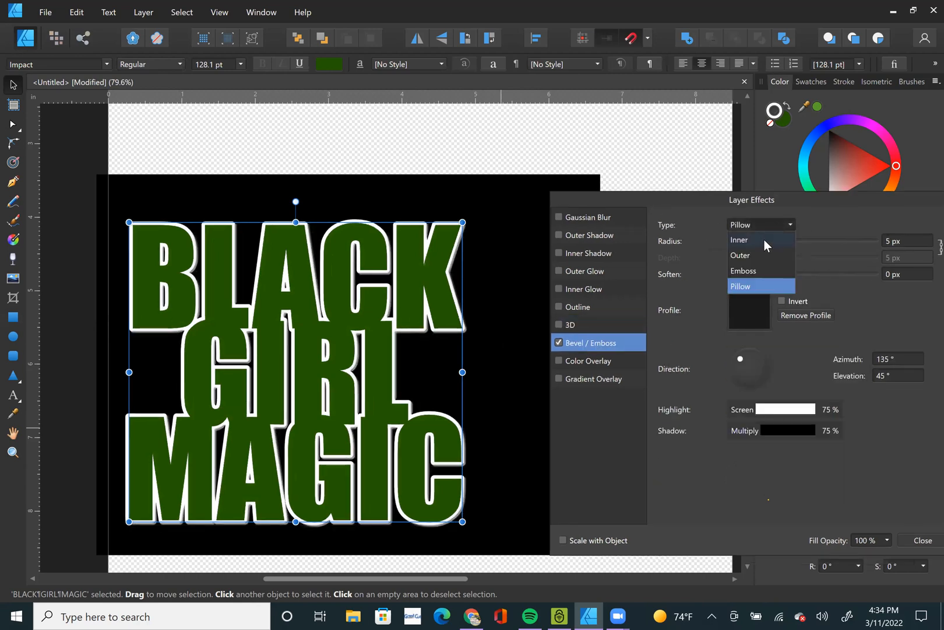
{"action": "left_click", "coordinate": [764, 240]}
{"action": "left_click_drag", "start_coordinate": [764, 239], "coordinate": [862, 239]}
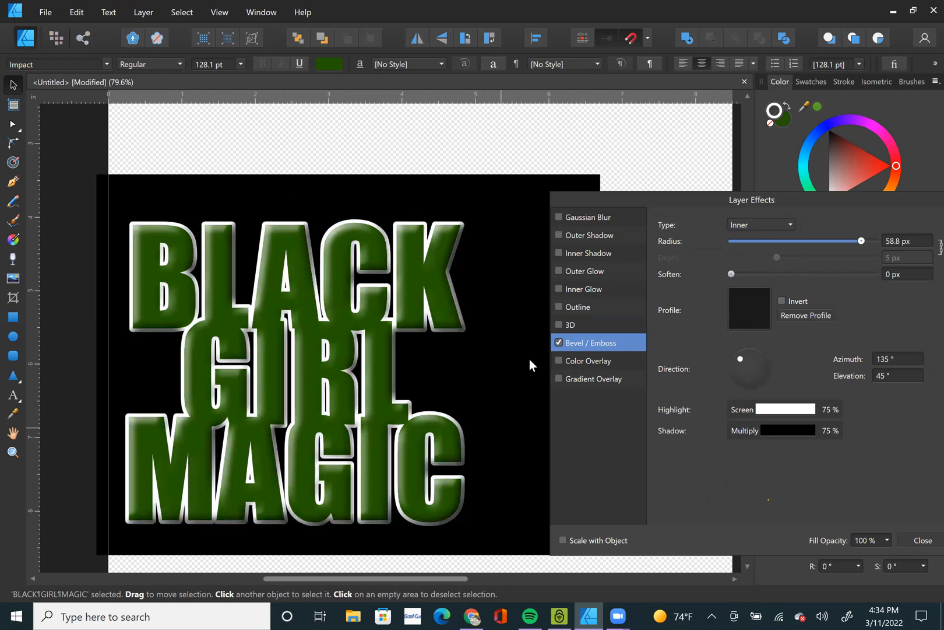
Try the Outer bevel type at a 32.7 px radius, and the Emboss type at 7.4 px.
{"action": "left_click", "coordinate": [781, 226]}
{"action": "left_click", "coordinate": [759, 257]}
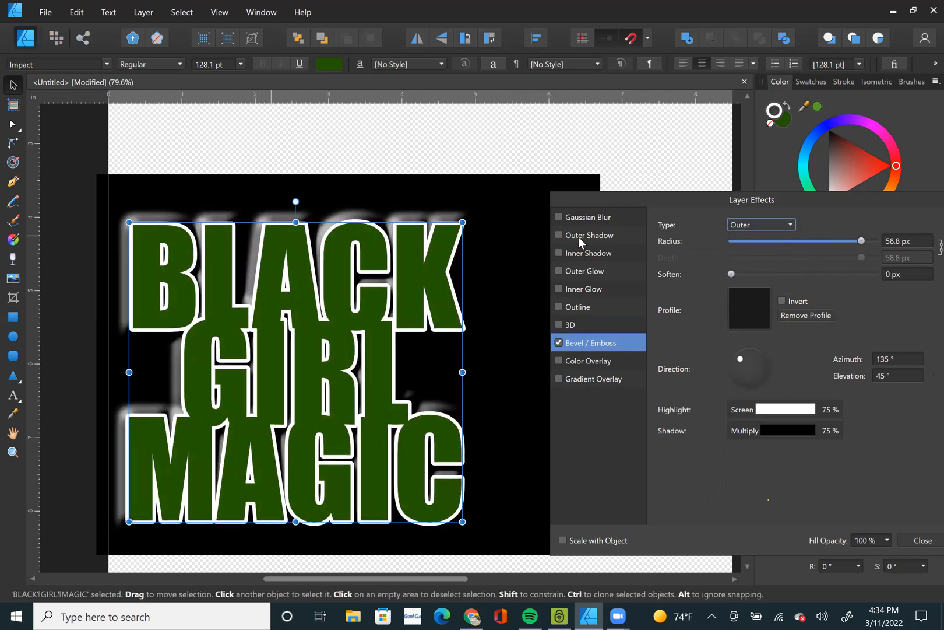
{"action": "left_click_drag", "start_coordinate": [859, 240], "coordinate": [824, 247]}
{"action": "left_click", "coordinate": [746, 227]}
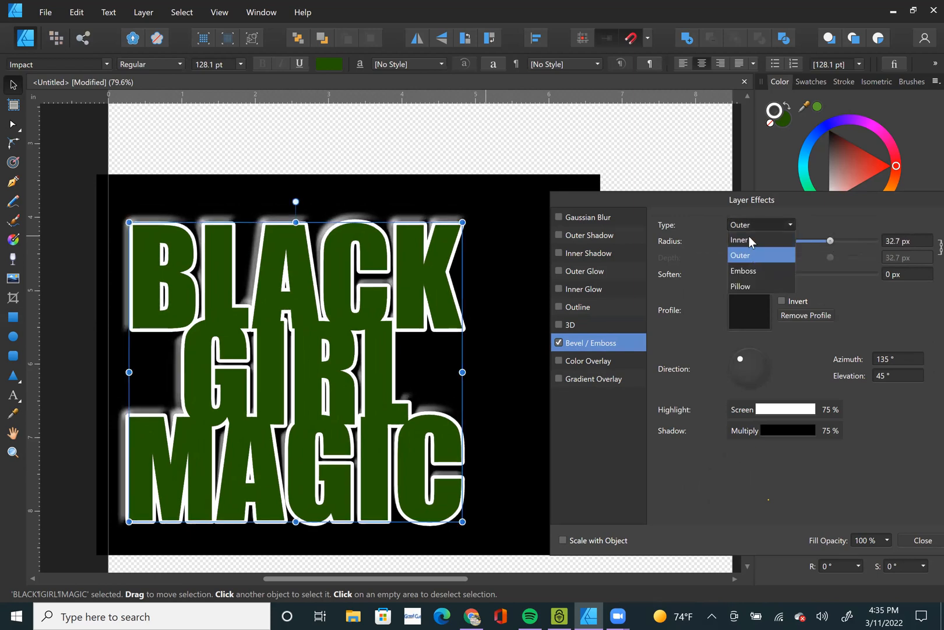
{"action": "left_click", "coordinate": [750, 270]}
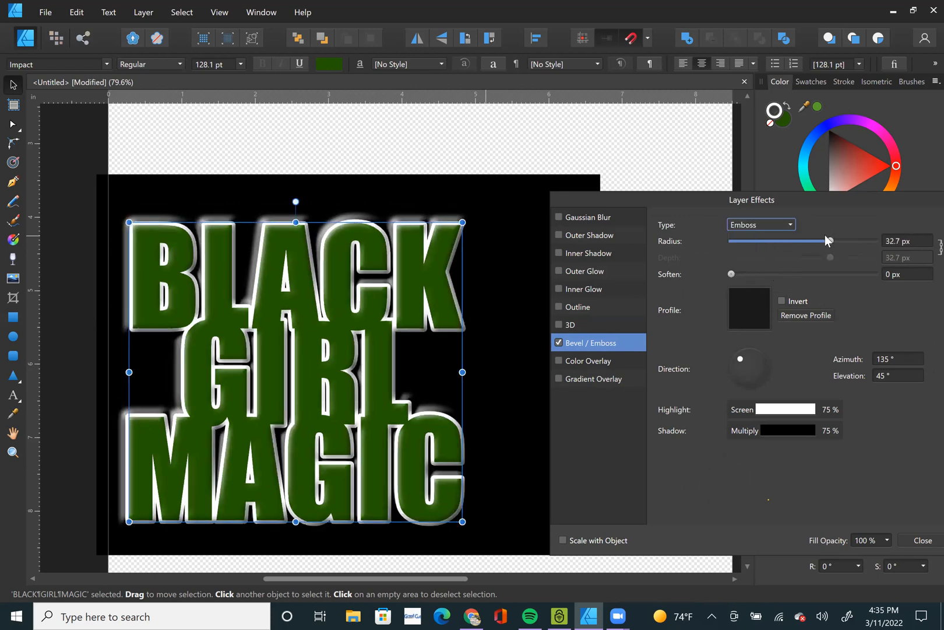
{"action": "left_click_drag", "start_coordinate": [834, 240], "coordinate": [757, 241]}
Change the bevel type to Pillow and set its radius to 3 px.
{"action": "left_click", "coordinate": [760, 223]}
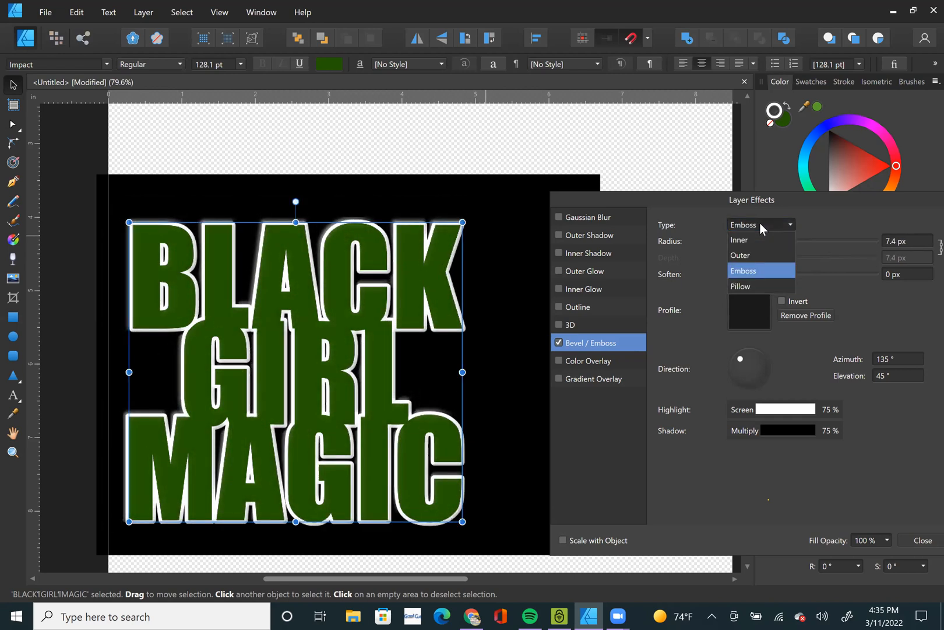
{"action": "left_click", "coordinate": [761, 286]}
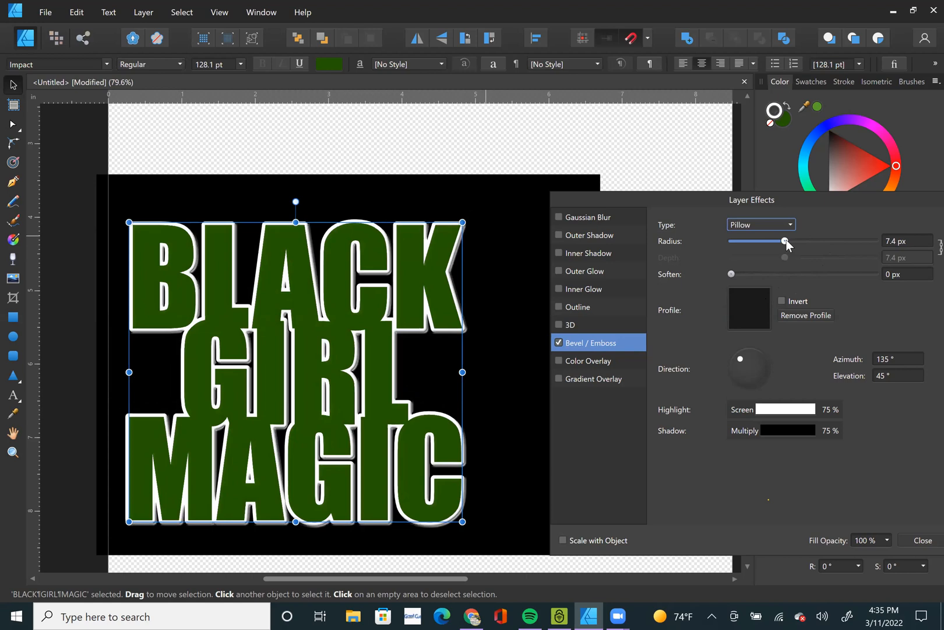
{"action": "mouse_move", "coordinate": [787, 240]}
{"action": "left_mouse_down"}
{"action": "mouse_move", "coordinate": [843, 240]}
{"action": "mouse_move", "coordinate": [770, 244]}
{"action": "left_mouse_up"}
Color the pillow bevel's highlight red and raise its radius to 9.8 px.
{"action": "left_click", "coordinate": [783, 411]}
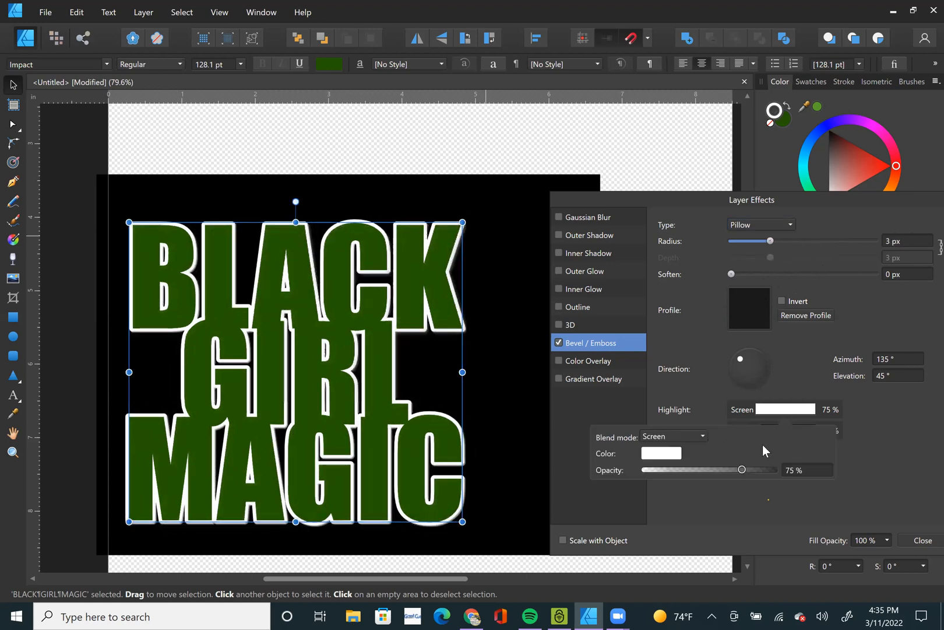
{"action": "left_click", "coordinate": [663, 453]}
{"action": "left_click_drag", "start_coordinate": [688, 362], "coordinate": [807, 347]}
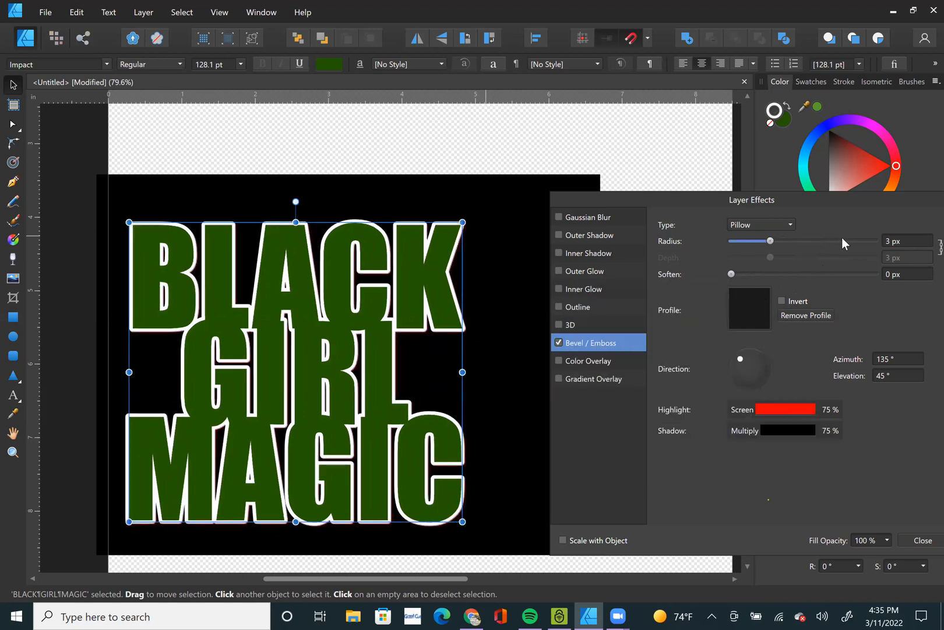
{"action": "mouse_move", "coordinate": [789, 240]}
{"action": "left_mouse_down"}
{"action": "mouse_move", "coordinate": [858, 242]}
{"action": "mouse_move", "coordinate": [793, 256]}
{"action": "left_mouse_up"}
Try an orange bevel highlight with a 9.4 px radius, and switch the bevel effect off.
{"action": "left_click", "coordinate": [767, 414]}
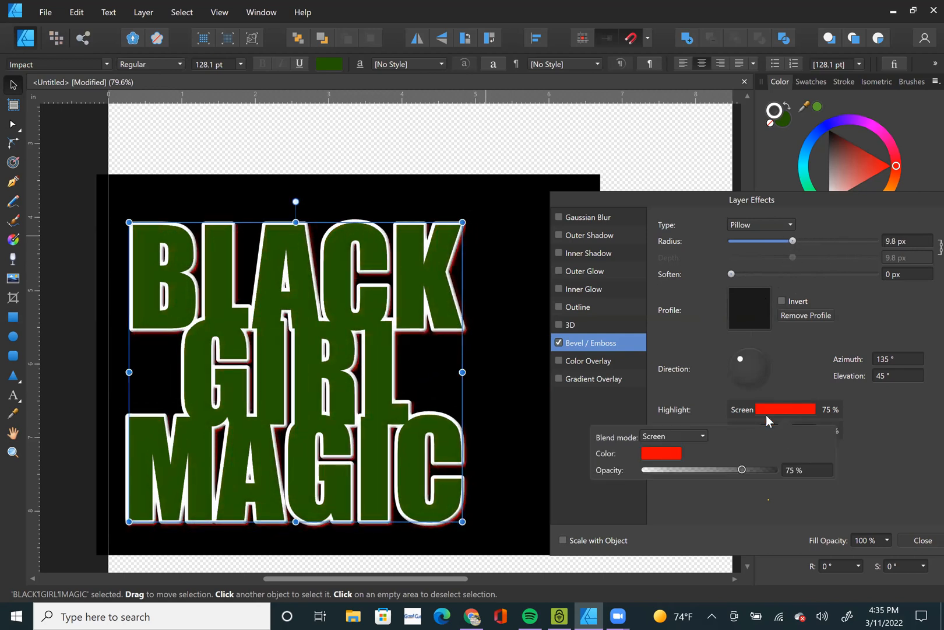
{"action": "left_click", "coordinate": [660, 457]}
{"action": "left_click", "coordinate": [703, 387]}
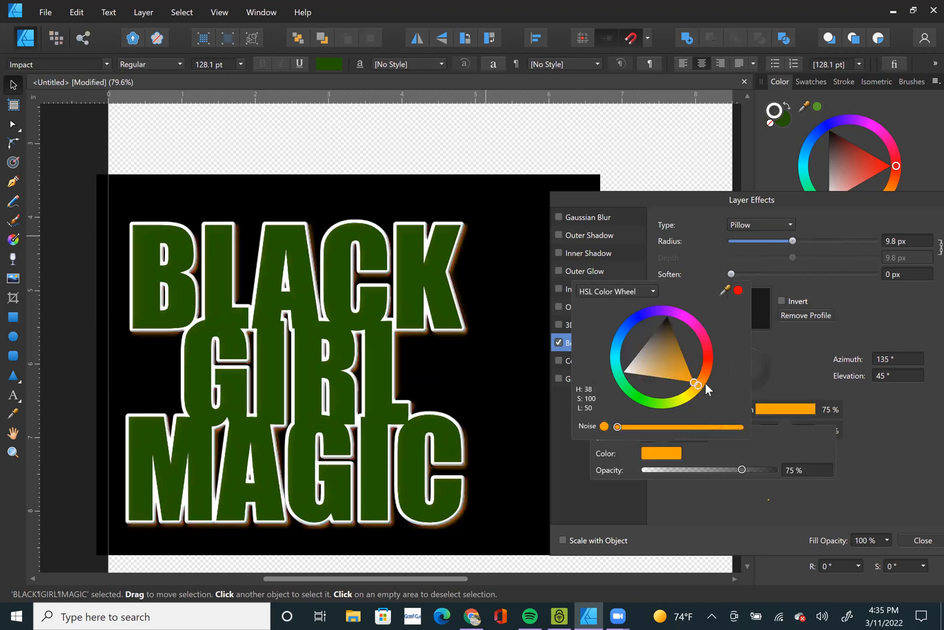
{"action": "mouse_move", "coordinate": [793, 241]}
{"action": "left_mouse_down"}
{"action": "mouse_move", "coordinate": [843, 244]}
{"action": "mouse_move", "coordinate": [791, 242]}
{"action": "left_mouse_up"}
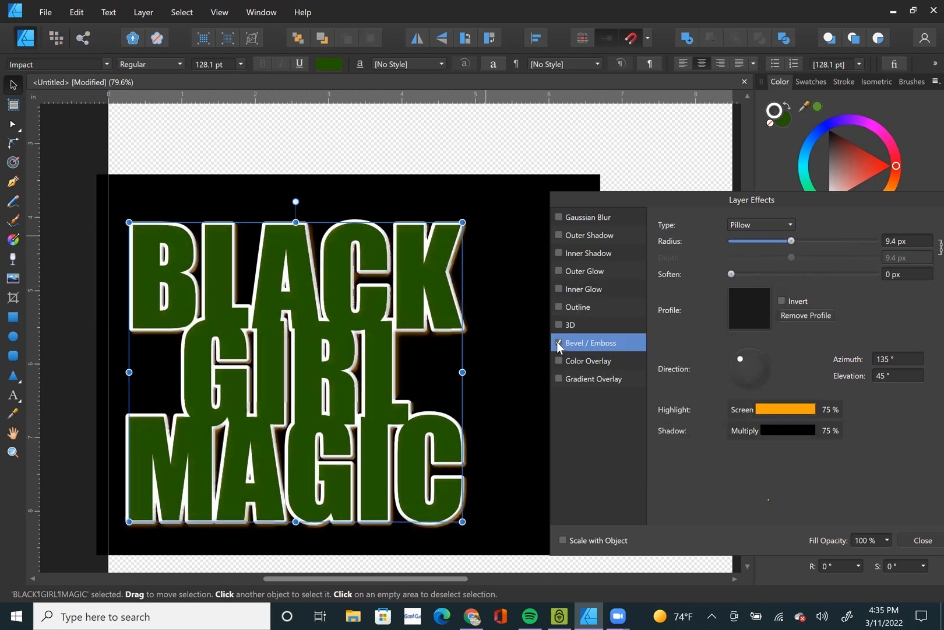
{"action": "left_click", "coordinate": [559, 343]}
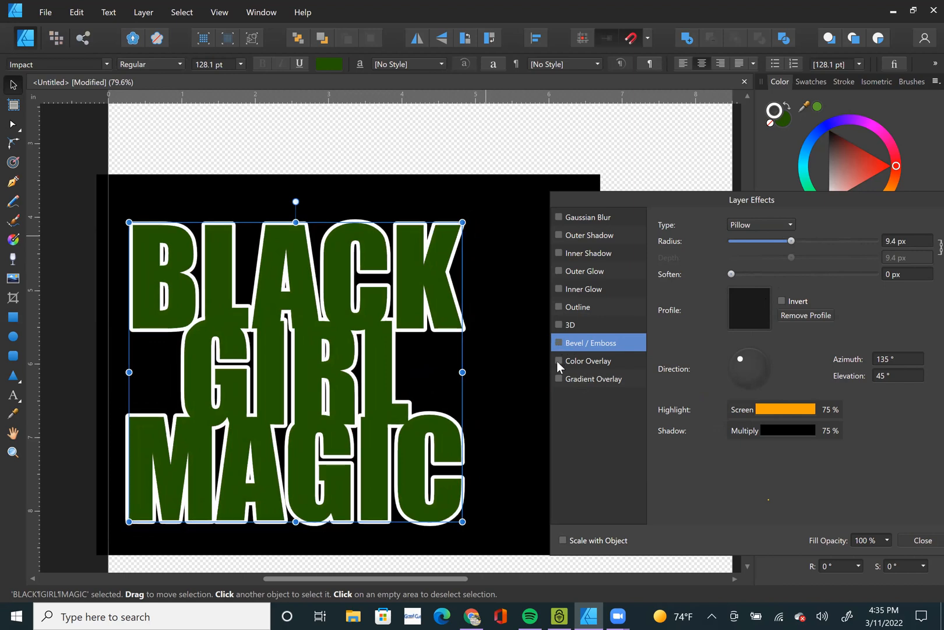
Try a color overlay on the lettering in red, violet, golden yellow and pinkish red, and switch it off.
{"action": "left_click", "coordinate": [557, 361]}
{"action": "left_click", "coordinate": [558, 360]}
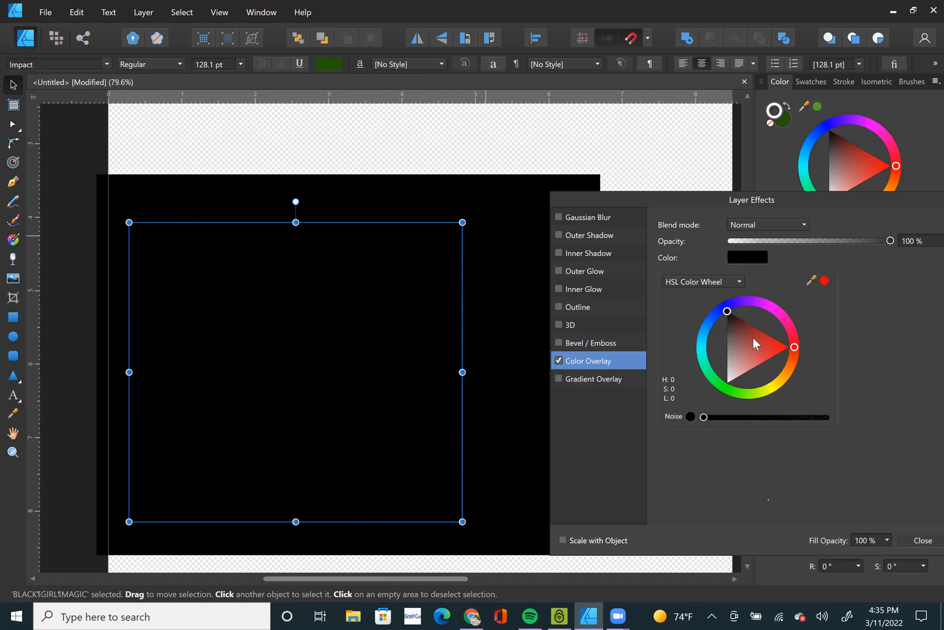
{"action": "left_click_drag", "start_coordinate": [753, 337], "coordinate": [872, 342]}
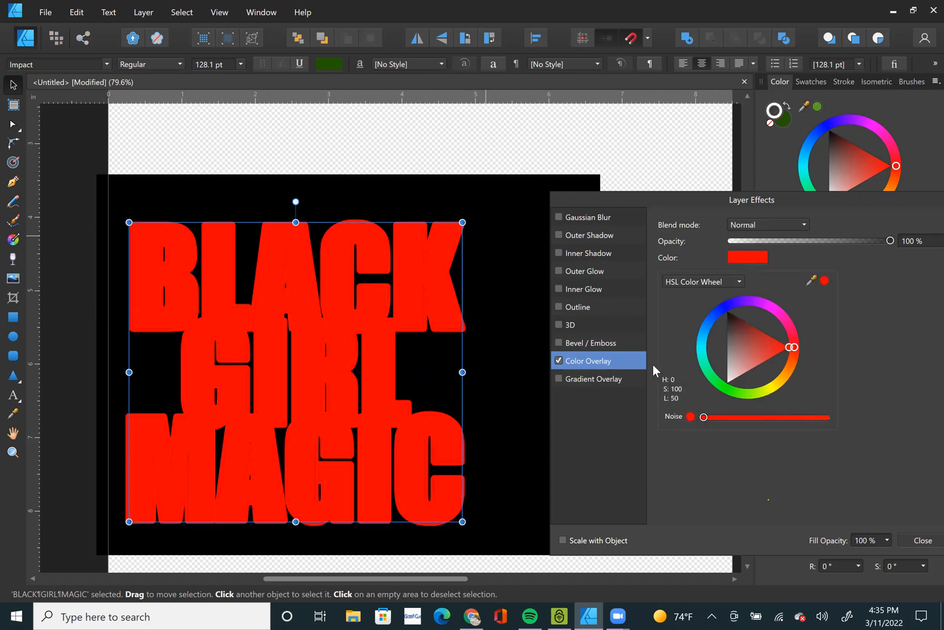
{"action": "left_click", "coordinate": [738, 303]}
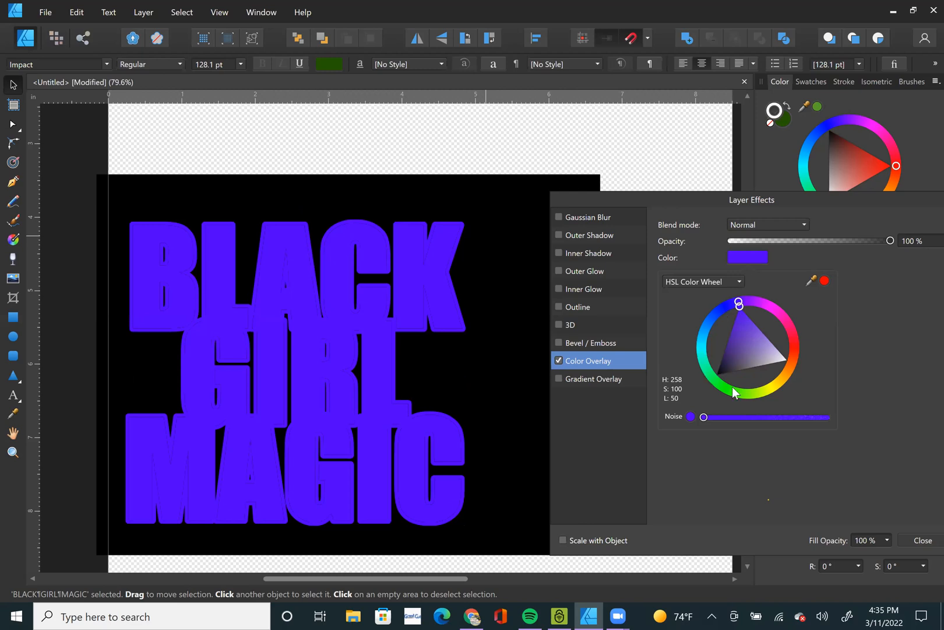
{"action": "left_click_drag", "start_coordinate": [770, 392], "coordinate": [780, 378]}
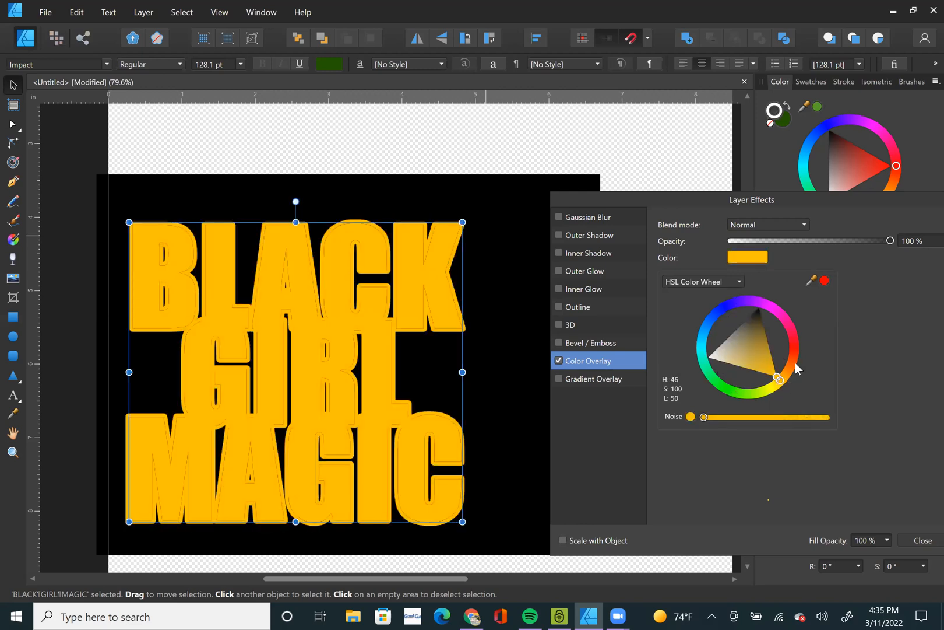
{"action": "left_click", "coordinate": [796, 337]}
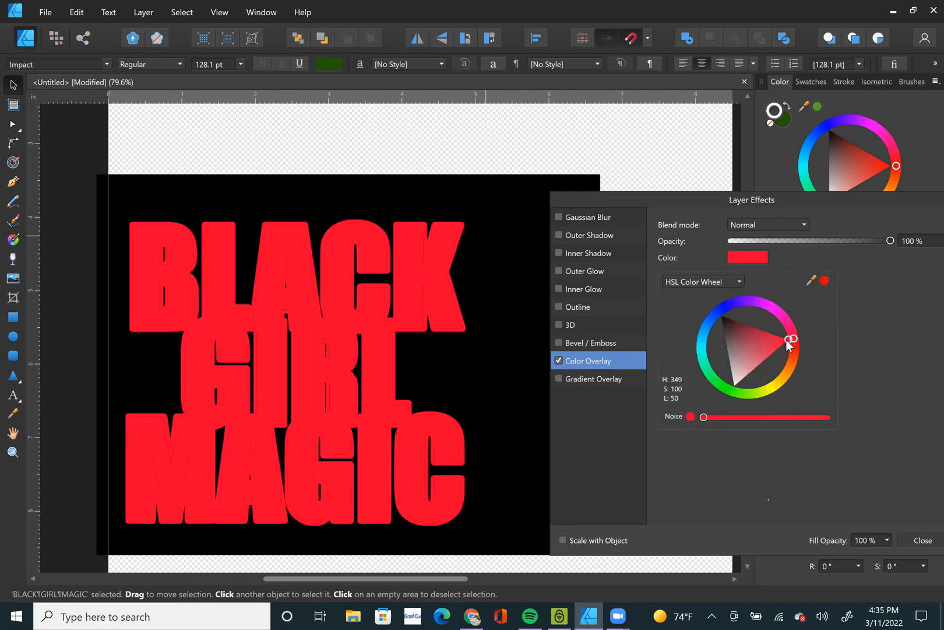
{"action": "left_click", "coordinate": [560, 359]}
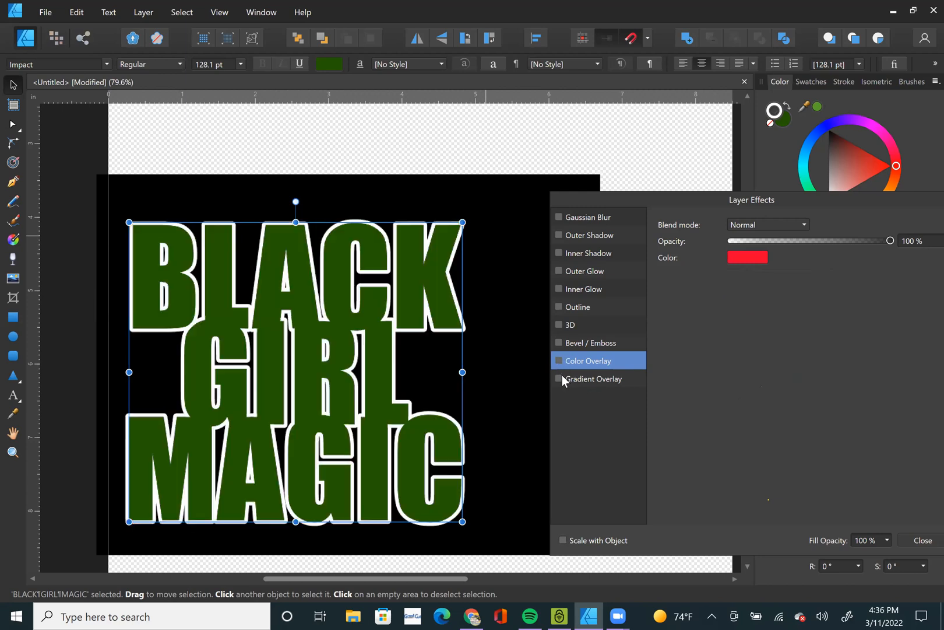
Apply a linear gradient overlay from red to white to the lettering and turn on its outline effect.
{"action": "left_click", "coordinate": [560, 377]}
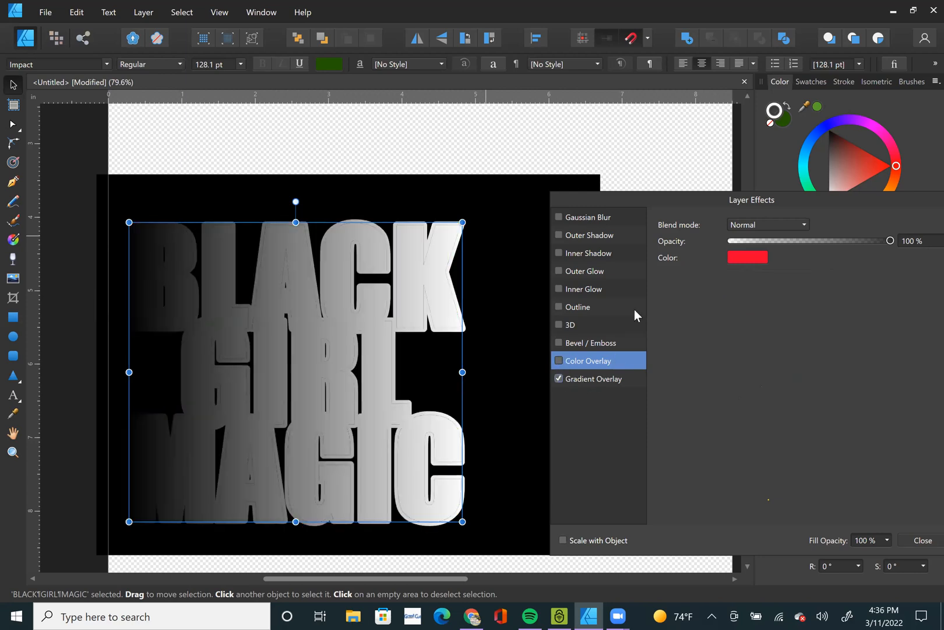
{"action": "left_click", "coordinate": [596, 379]}
{"action": "left_click", "coordinate": [741, 285]}
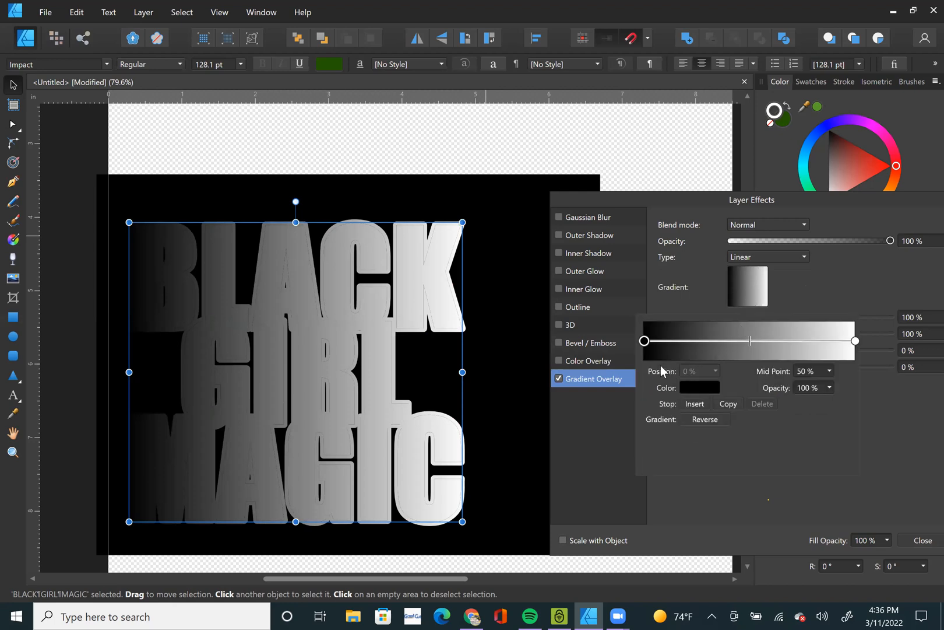
{"action": "left_click", "coordinate": [699, 387]}
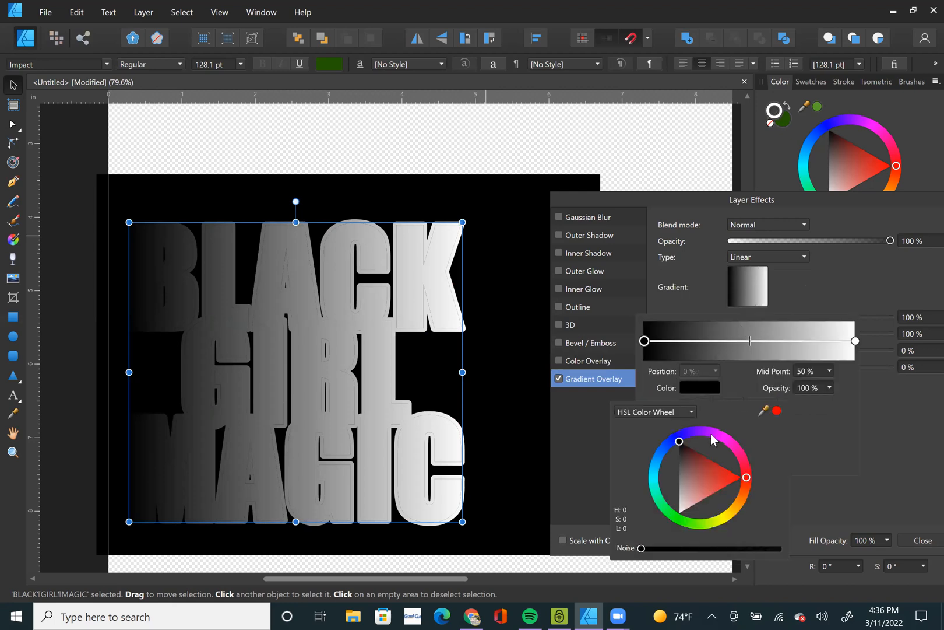
{"action": "left_click", "coordinate": [776, 411]}
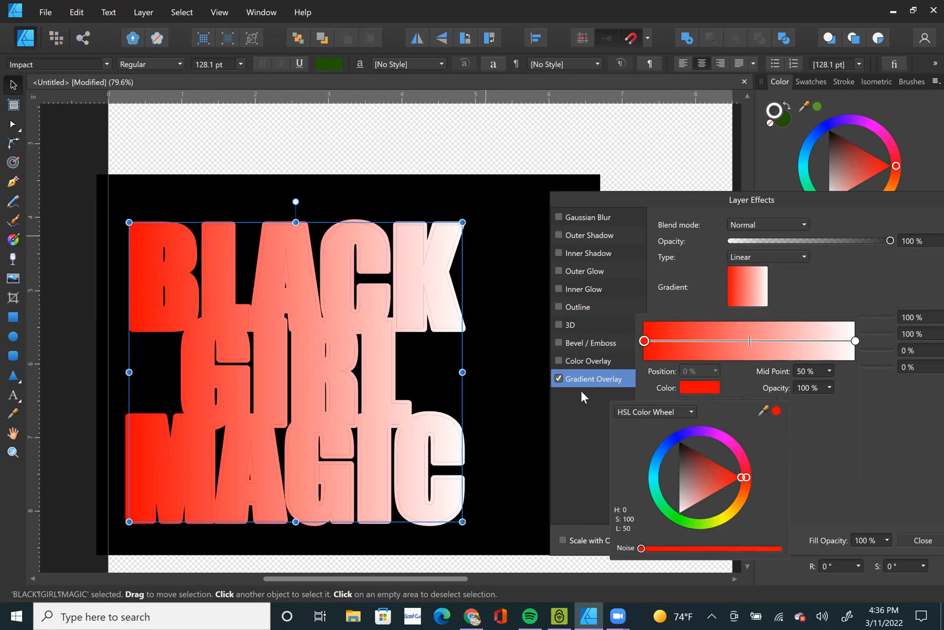
{"action": "left_click", "coordinate": [559, 305]}
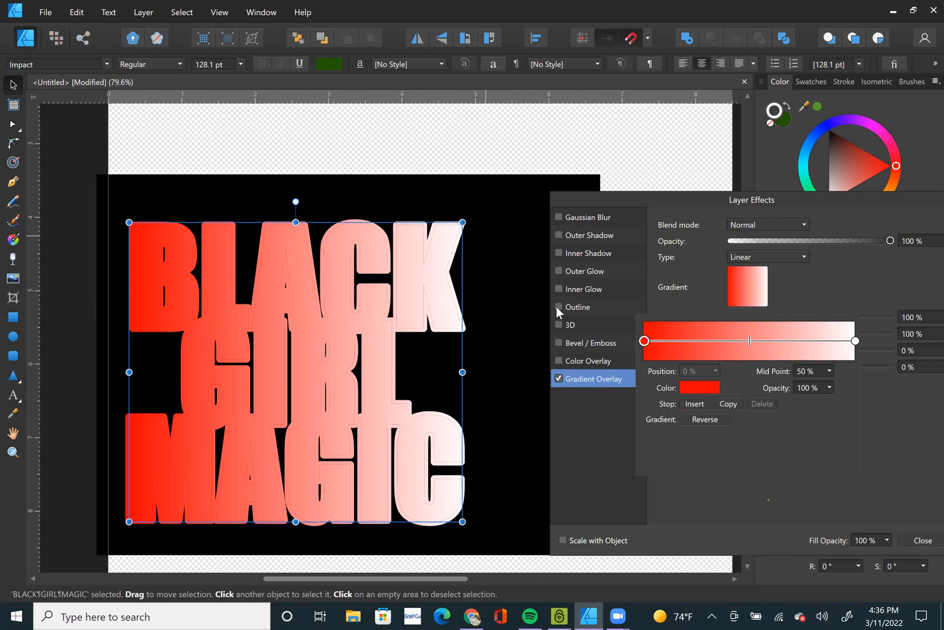
{"action": "left_click", "coordinate": [556, 306]}
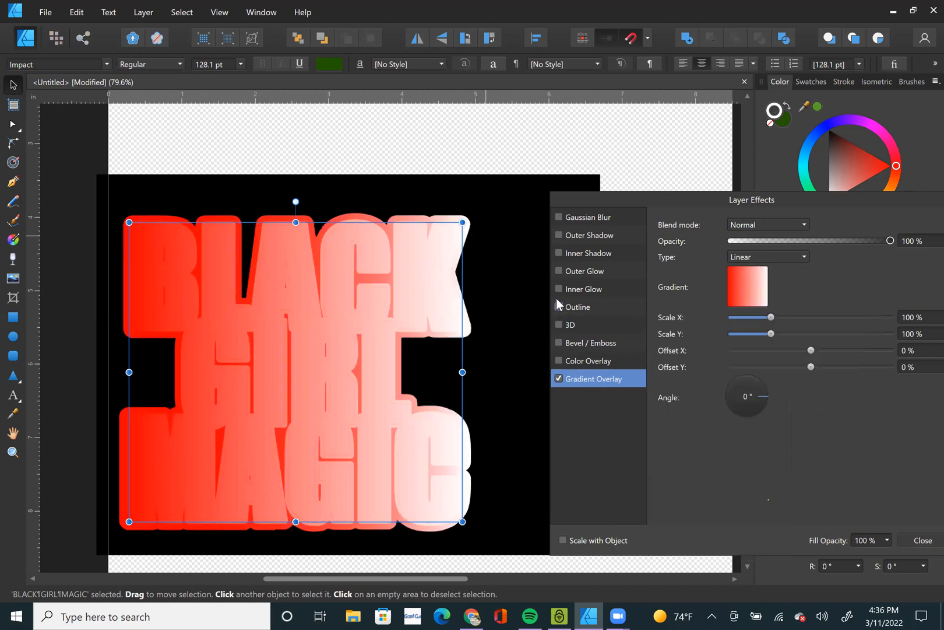
Turn on the lettering's inner shadow, switch off its gradient overlay, and show the inner shadow settings.
{"action": "left_click", "coordinate": [558, 253]}
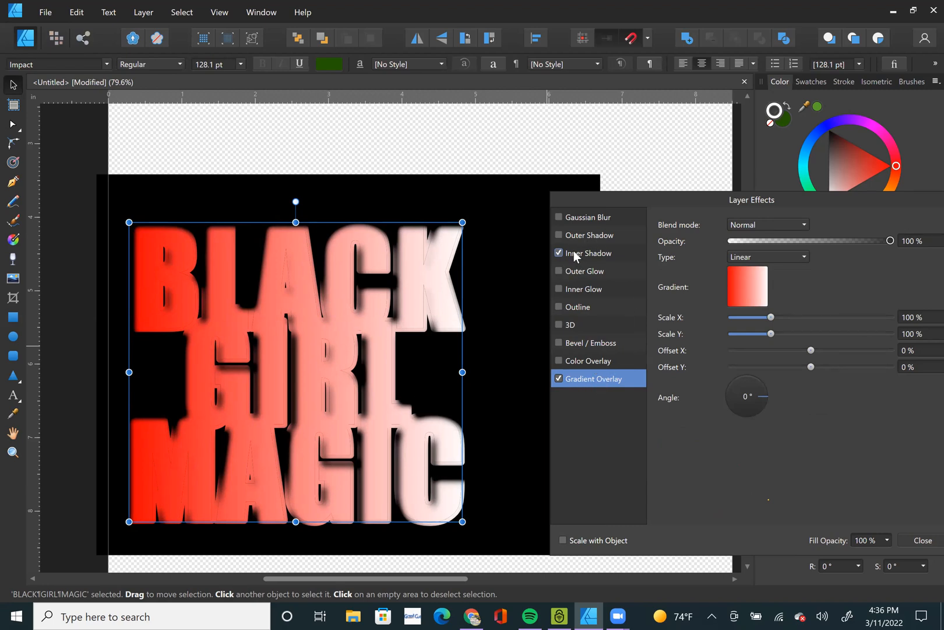
{"action": "left_click", "coordinate": [559, 378]}
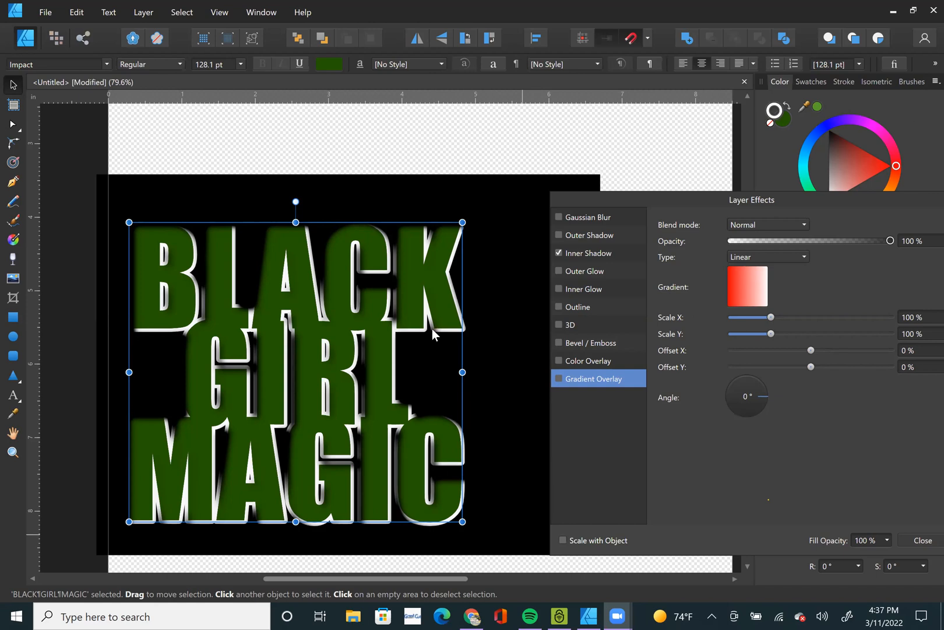
{"action": "scroll", "coordinate": [357, 331], "scroll_direction": "down", "scroll_amount": 1}
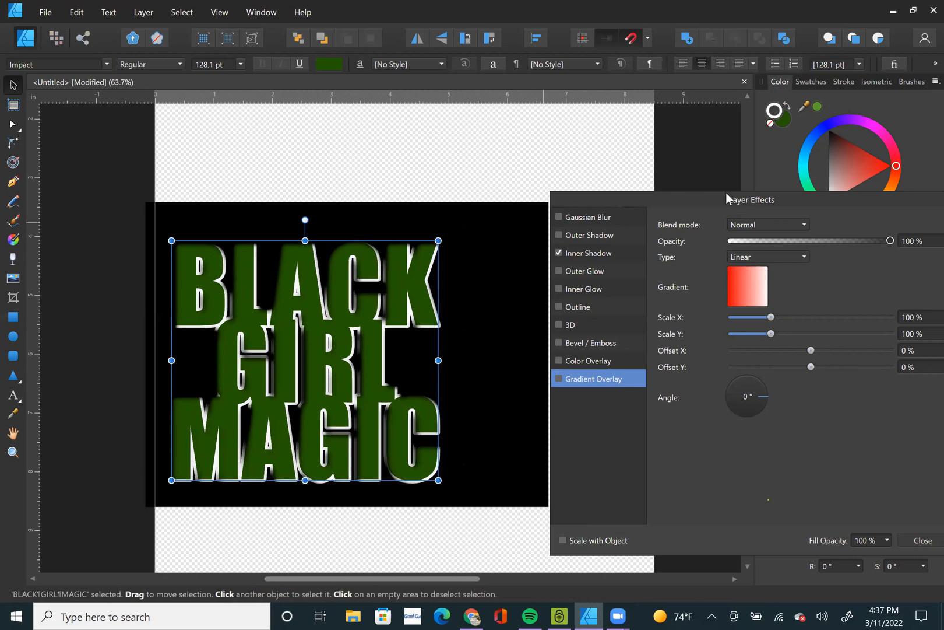
{"action": "left_click_drag", "start_coordinate": [726, 193], "coordinate": [702, 159]}
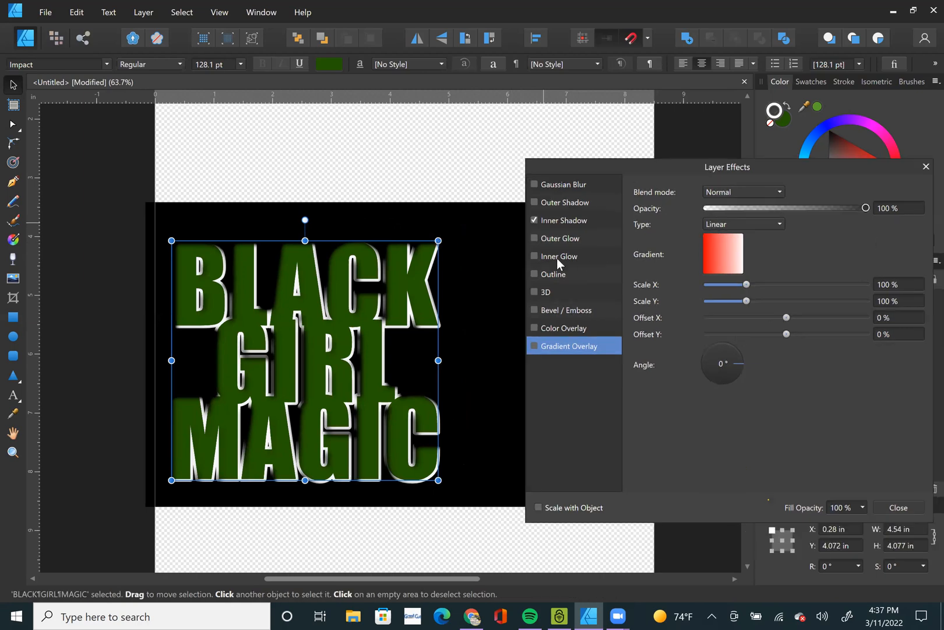
{"action": "left_click", "coordinate": [555, 219]}
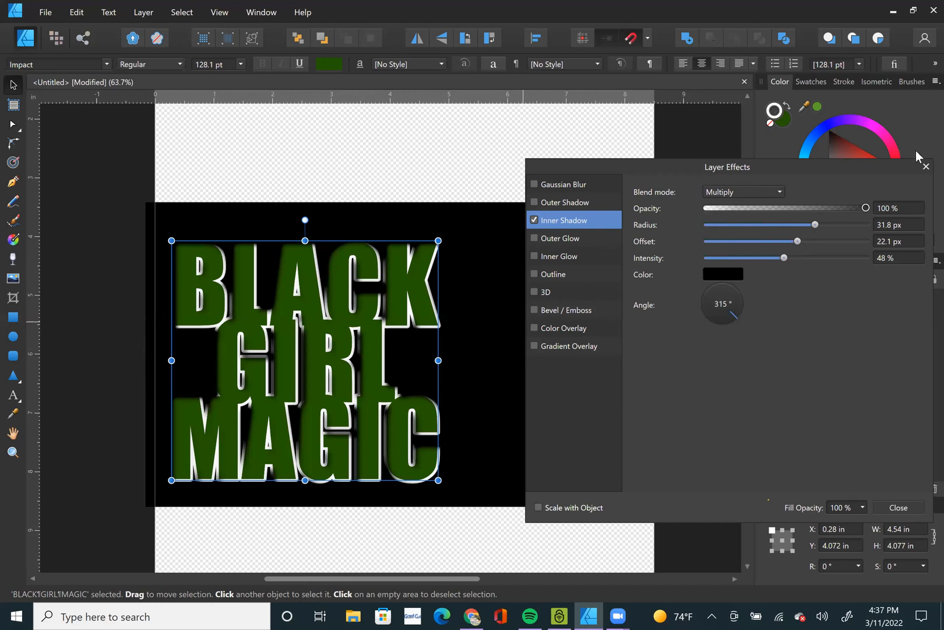
Turn the lettering's outline effect back on and make the girl image clipped inside it visible.
{"action": "left_click", "coordinate": [533, 274]}
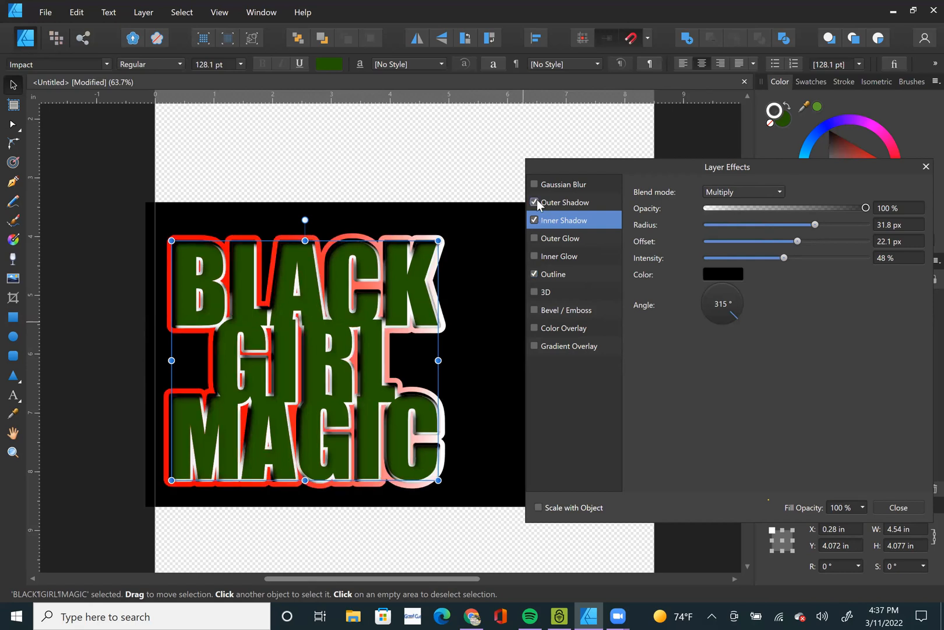
{"action": "left_click_drag", "start_coordinate": [762, 171], "coordinate": [693, 366]}
{"action": "left_click", "coordinate": [924, 322]}
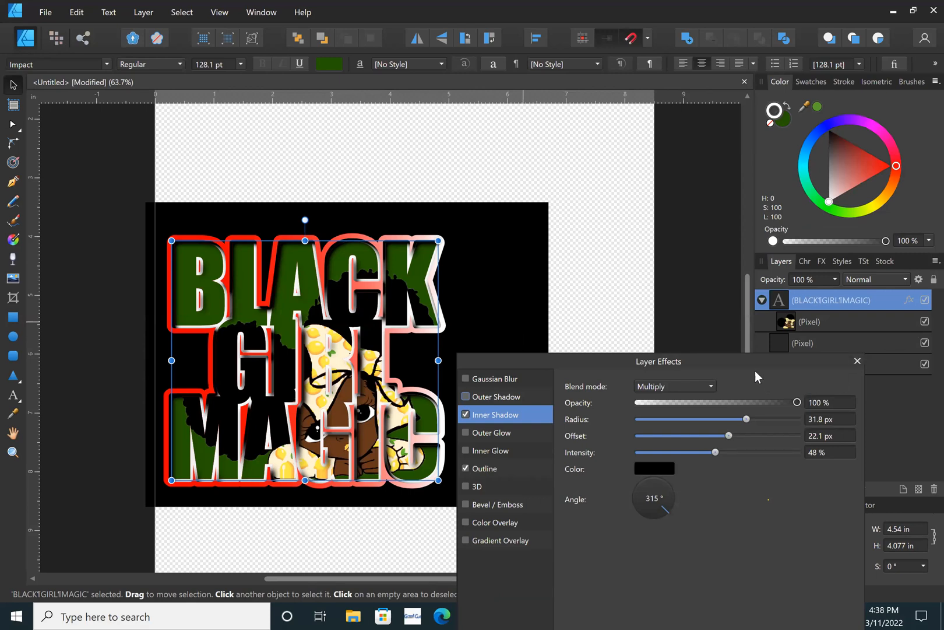
Try an Emboss bevel on the clipped girl image with radii of 27 px and 4.1 px, and switch it off.
{"action": "left_click_drag", "start_coordinate": [755, 359], "coordinate": [841, 313]}
{"action": "left_click", "coordinate": [822, 321]}
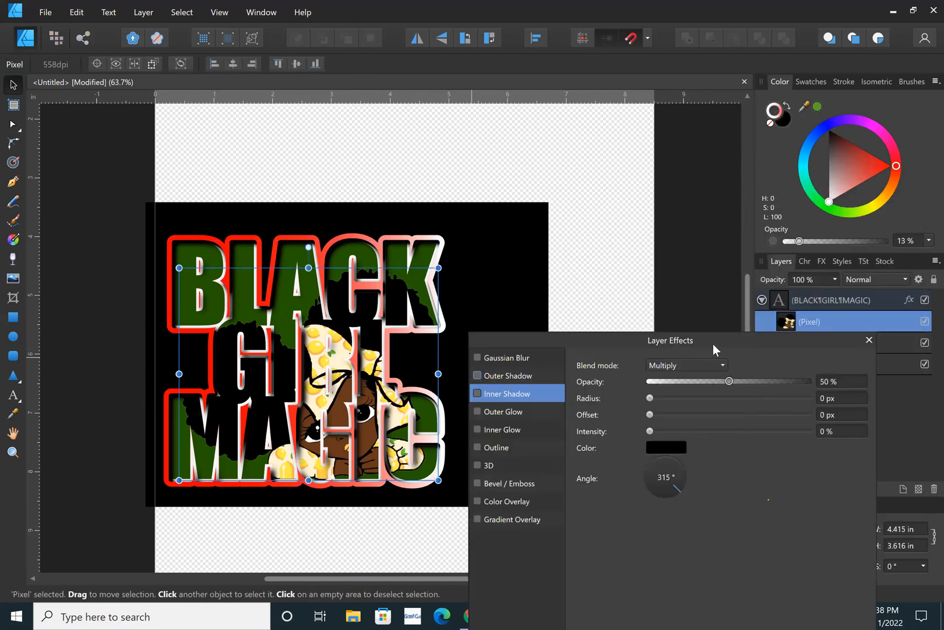
{"action": "left_click_drag", "start_coordinate": [712, 337], "coordinate": [739, 233]}
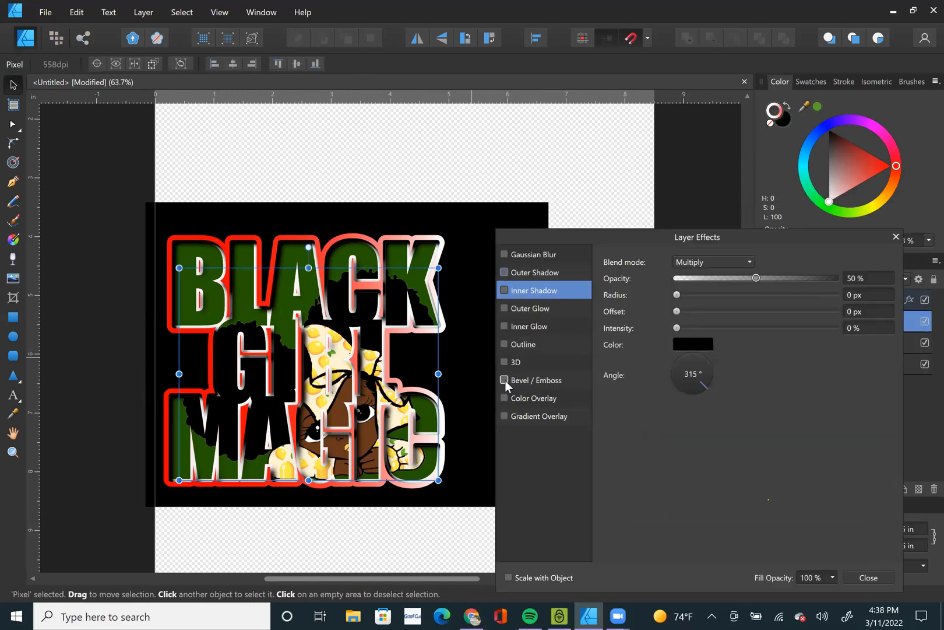
{"action": "left_click", "coordinate": [504, 380]}
{"action": "left_click", "coordinate": [715, 263]}
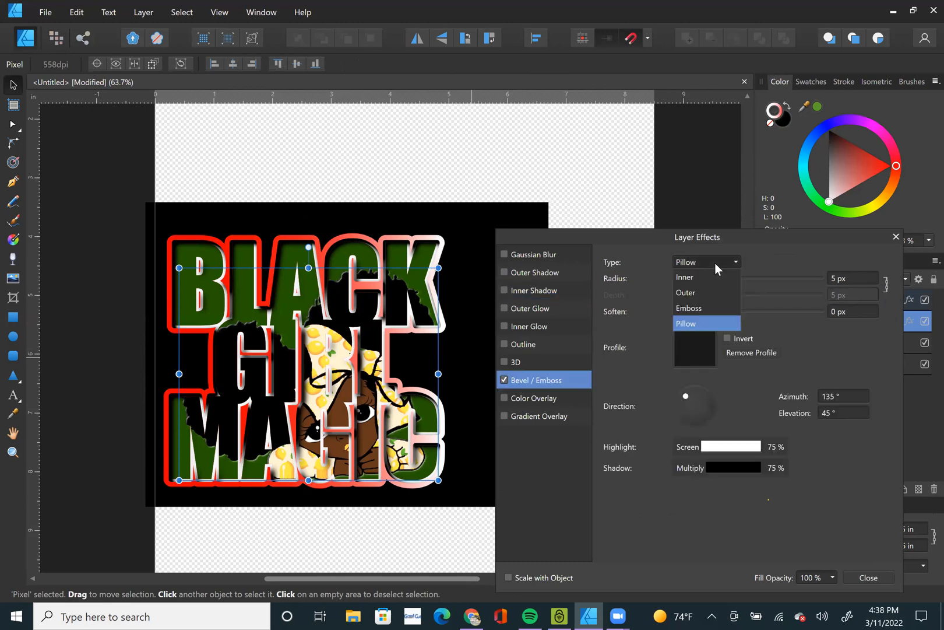
{"action": "left_click", "coordinate": [703, 306]}
{"action": "left_click_drag", "start_coordinate": [697, 279], "coordinate": [771, 279]}
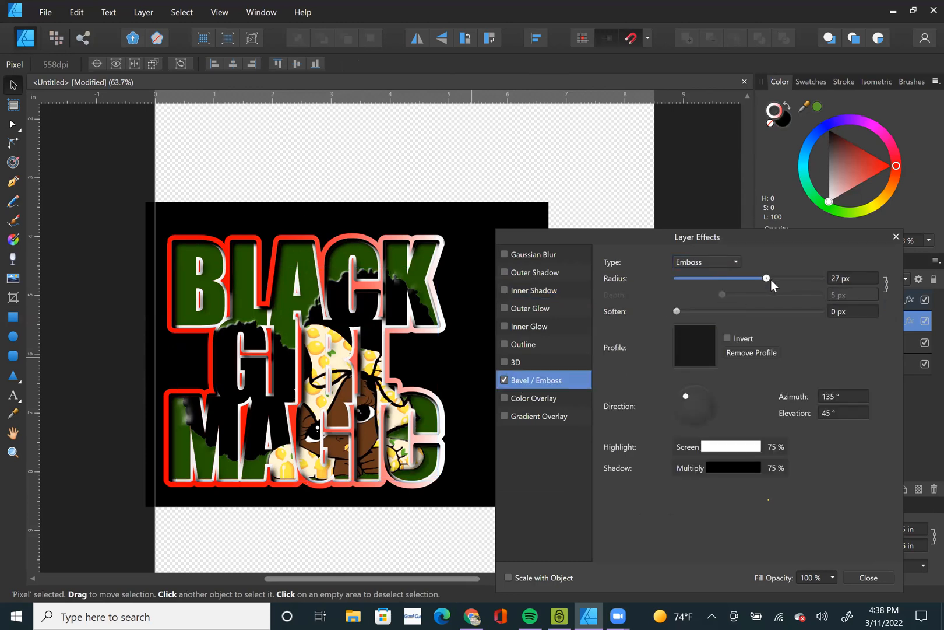
{"action": "left_click", "coordinate": [335, 399]}
{"action": "scroll", "coordinate": [335, 402], "scroll_direction": "up", "scroll_amount": 3}
{"action": "left_click_drag", "start_coordinate": [770, 278], "coordinate": [714, 292]}
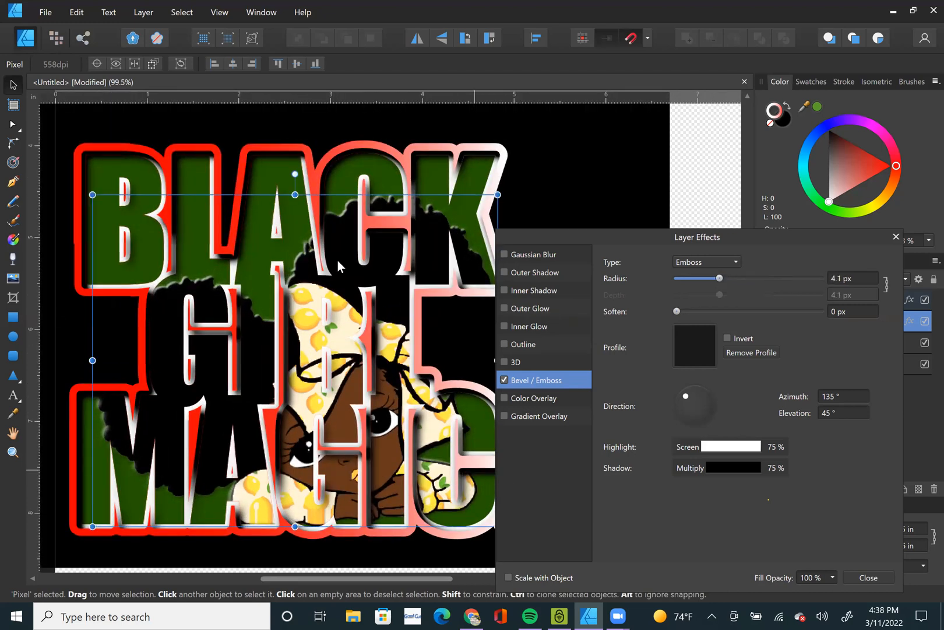
{"action": "left_click", "coordinate": [504, 379]}
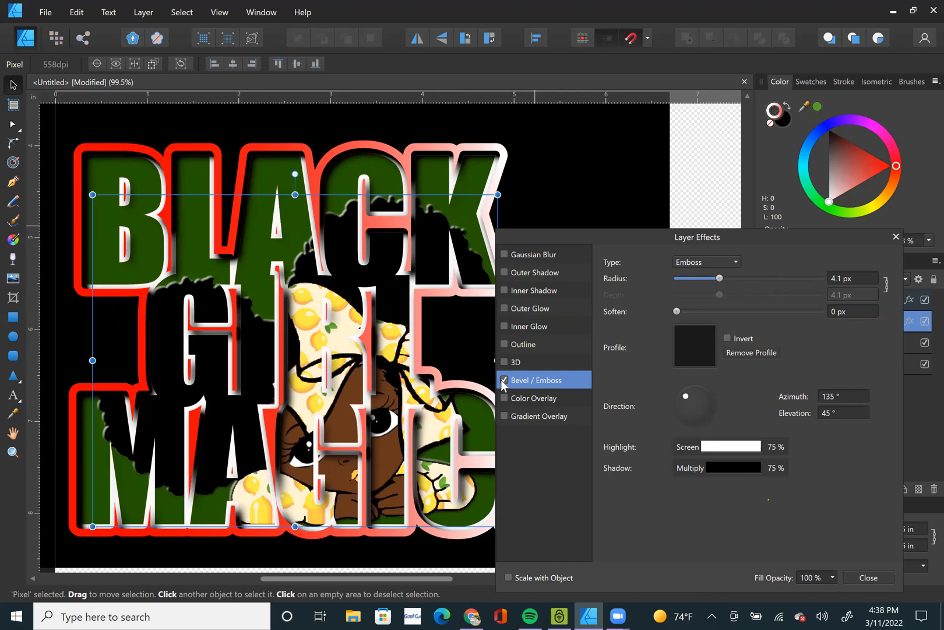
Apply a 3D effect with a 22.1 px radius to the clipped girl image and close the layer effects.
{"action": "left_click", "coordinate": [505, 362]}
{"action": "left_click", "coordinate": [525, 362]}
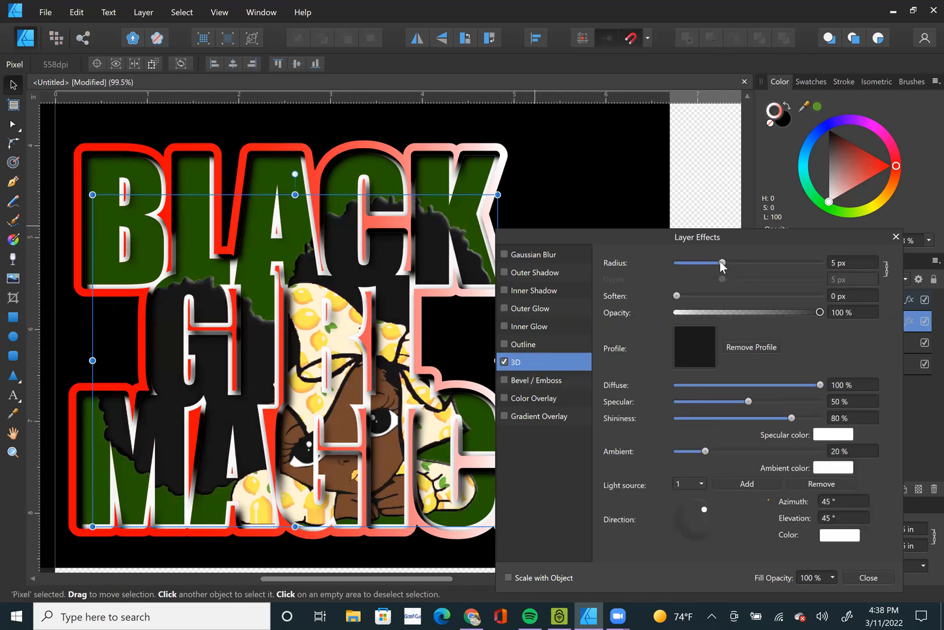
{"action": "left_click_drag", "start_coordinate": [720, 261], "coordinate": [742, 261]}
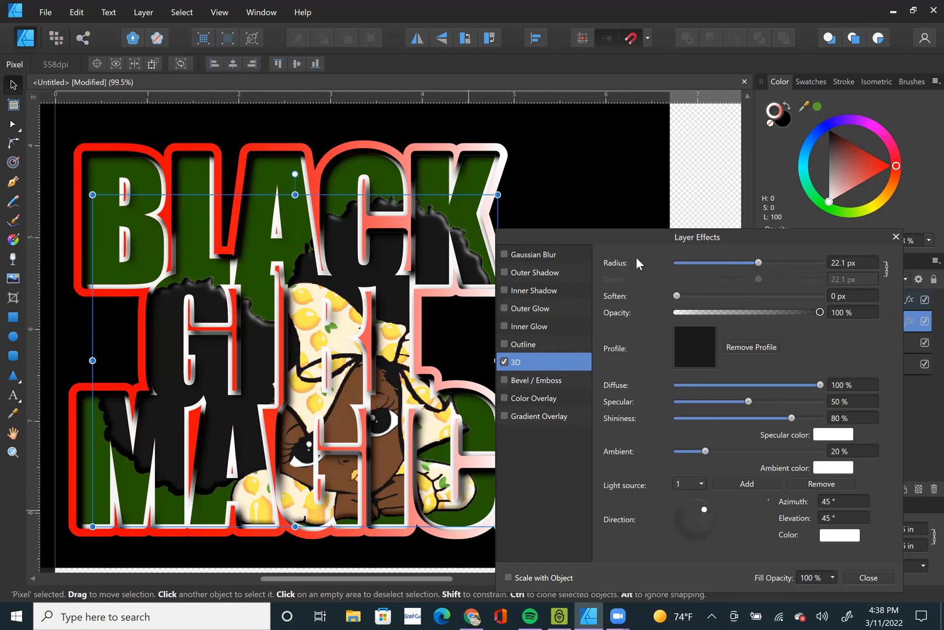
{"action": "left_click_drag", "start_coordinate": [649, 241], "coordinate": [694, 433]}
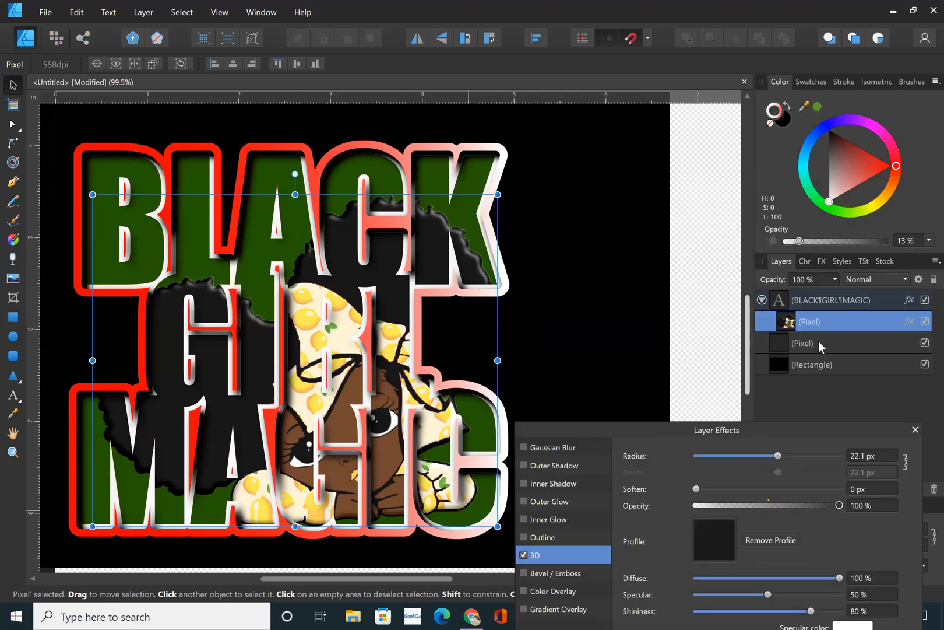
{"action": "left_click_drag", "start_coordinate": [771, 430], "coordinate": [801, 225]}
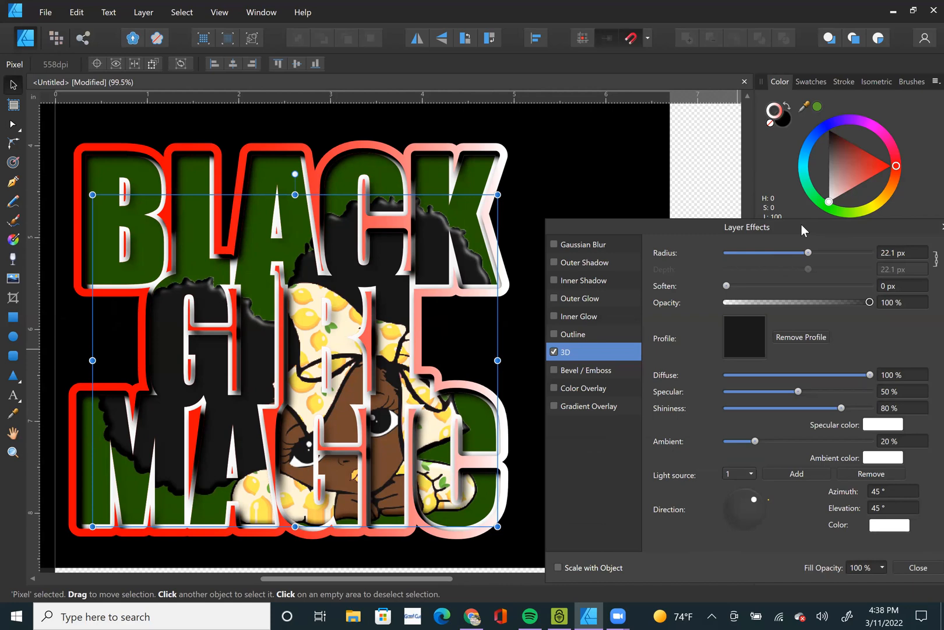
{"action": "left_click_drag", "start_coordinate": [898, 233], "coordinate": [816, 246]}
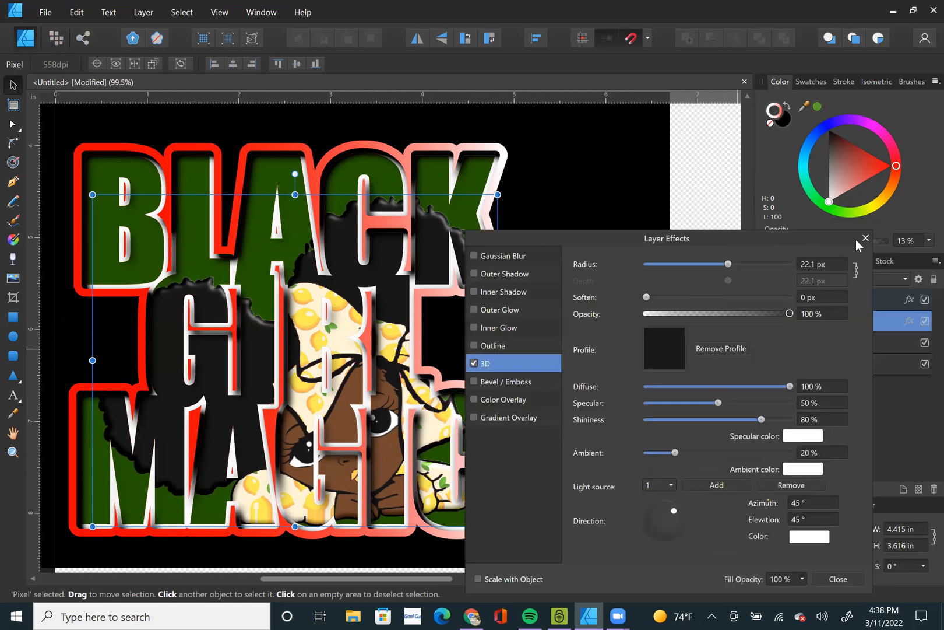
{"action": "left_click", "coordinate": [868, 238]}
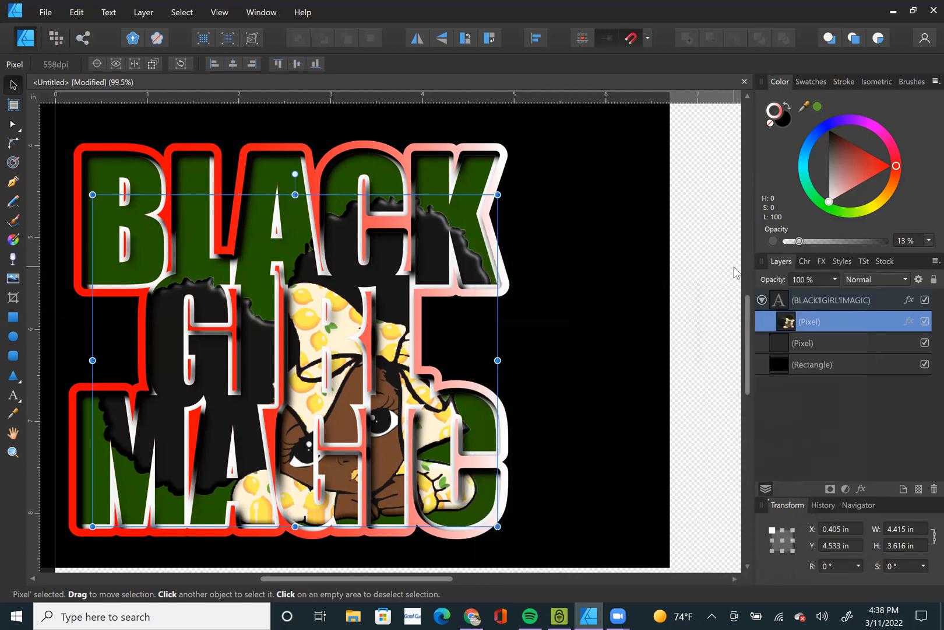
Delete the lettering, the pixel layer and the black rectangle so the whole page is cleared.
{"action": "key", "text": "ctrl+o"}
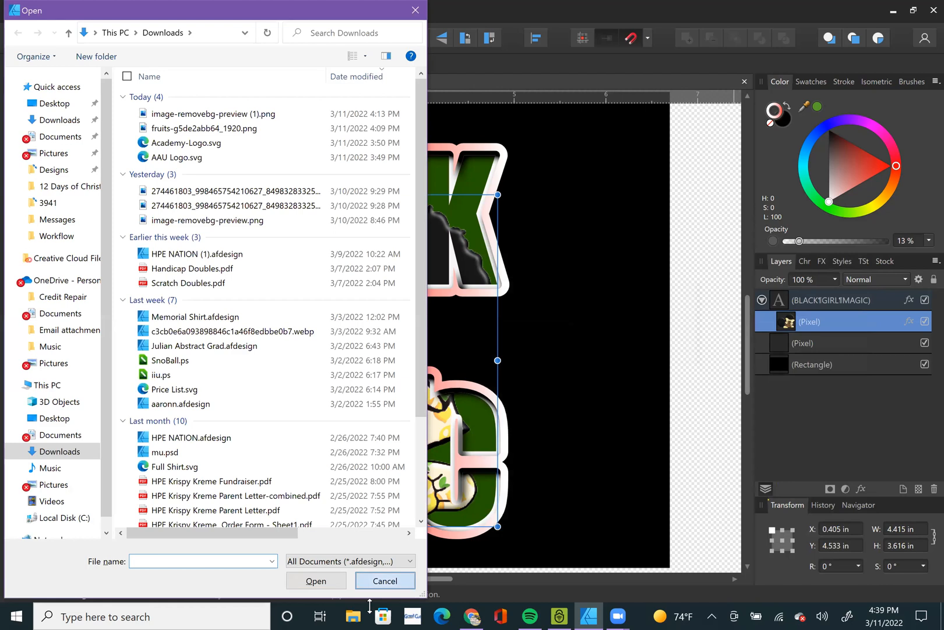
{"action": "left_click", "coordinate": [375, 583]}
{"action": "key", "text": "ctrl+0"}
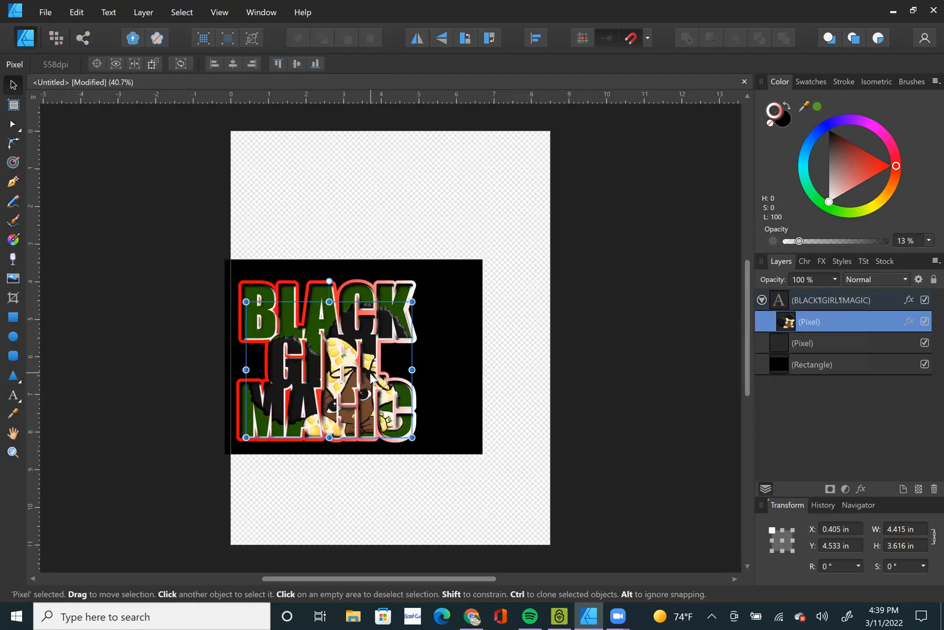
{"action": "key", "text": "ctrl+a"}
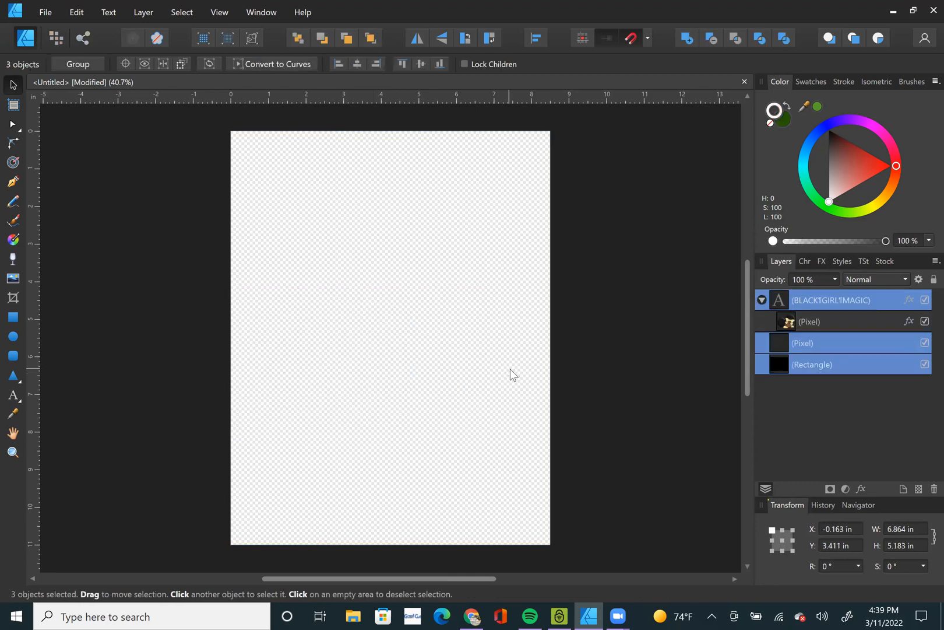
{"action": "key", "text": "Delete"}
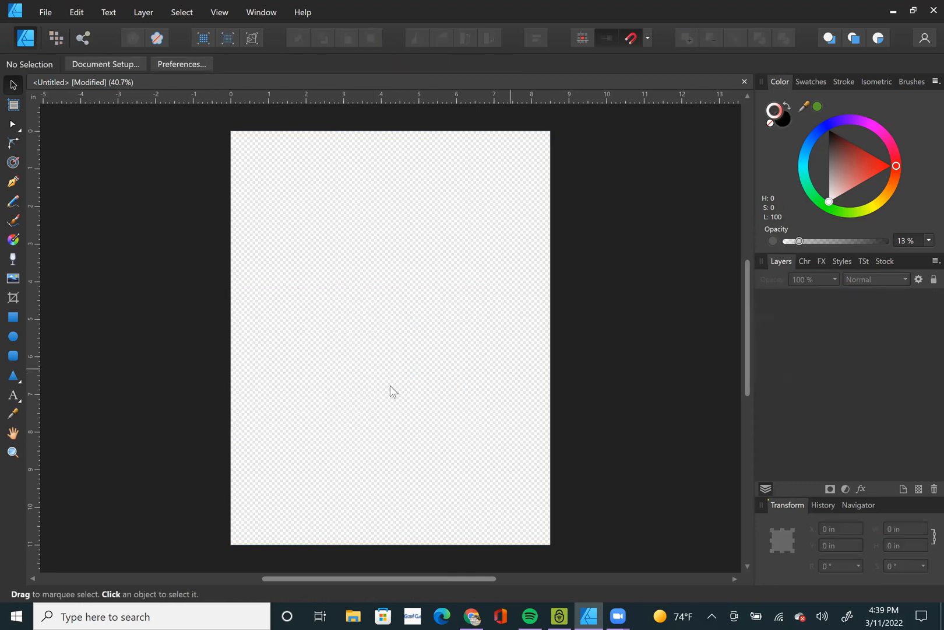
Start opening a file and look for the stole design in the Stole Template folder inside Stole Template (2).
{"action": "left_click", "coordinate": [45, 15]}
{"action": "left_click", "coordinate": [45, 75]}
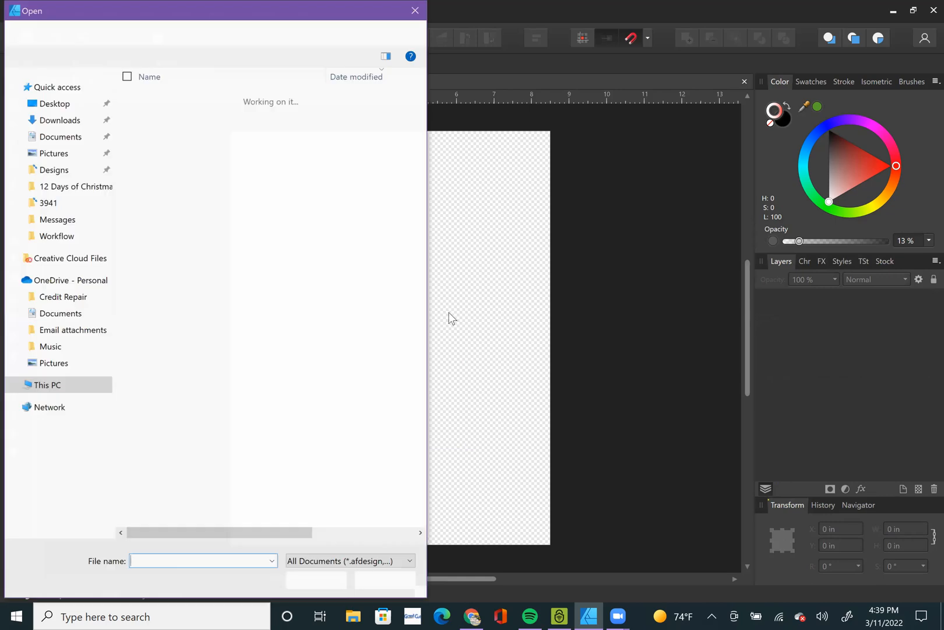
{"action": "type", "text": "STOL"}
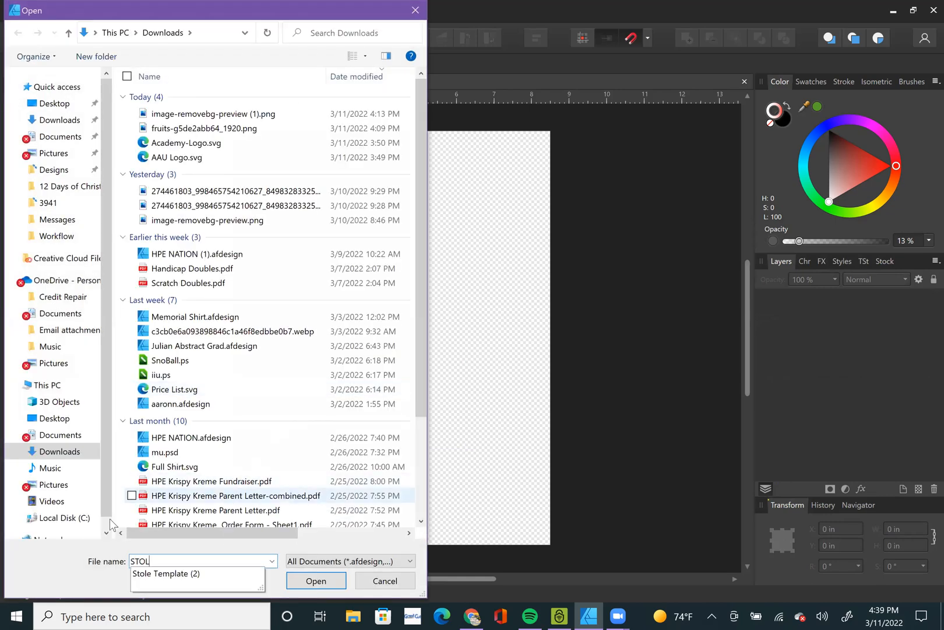
{"action": "left_click", "coordinate": [244, 574]}
{"action": "key", "text": "Return"}
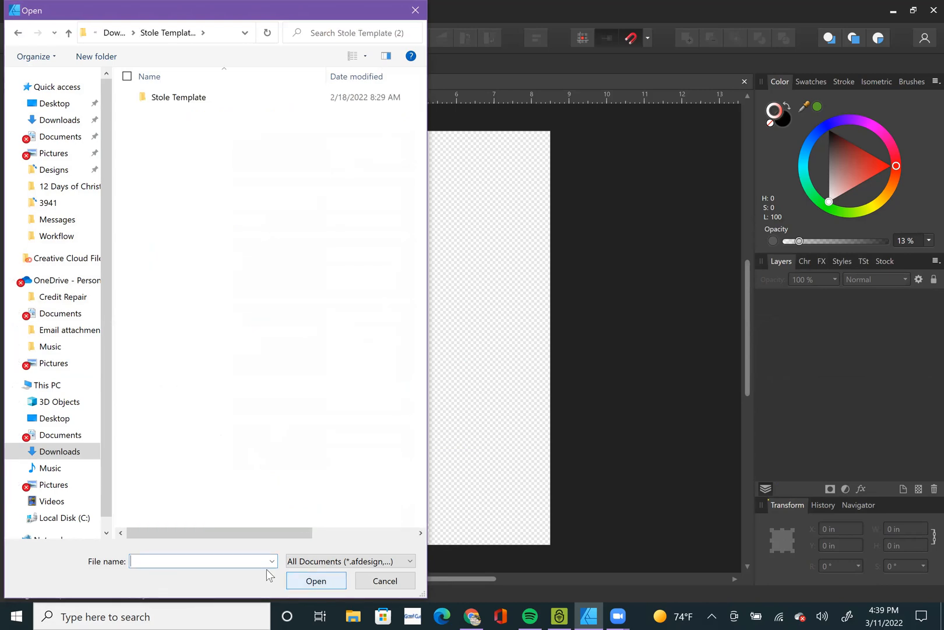
{"action": "double_click", "coordinate": [174, 97]}
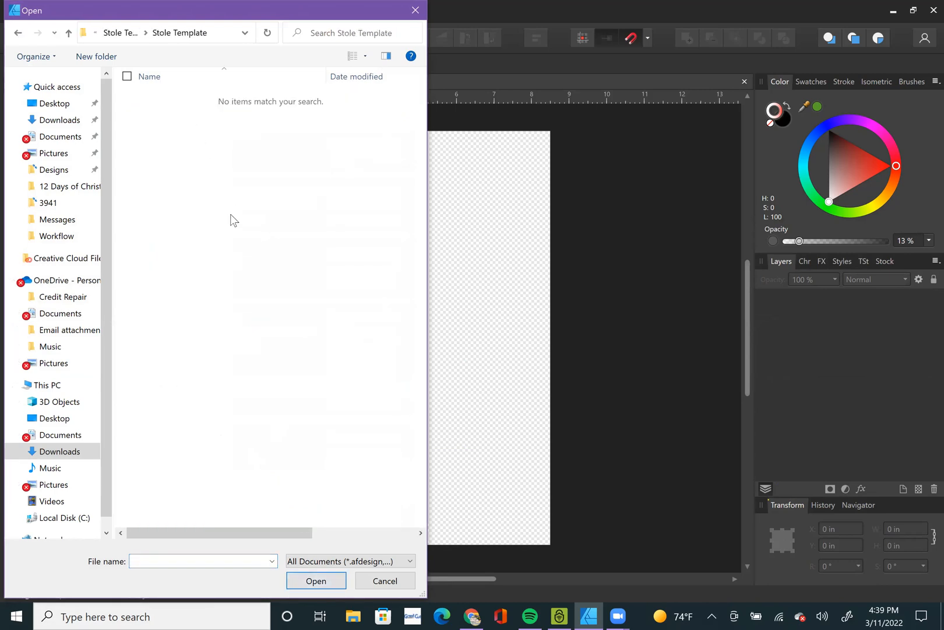
Open stole.afdesign from the Designs folder.
{"action": "left_click", "coordinate": [56, 169]}
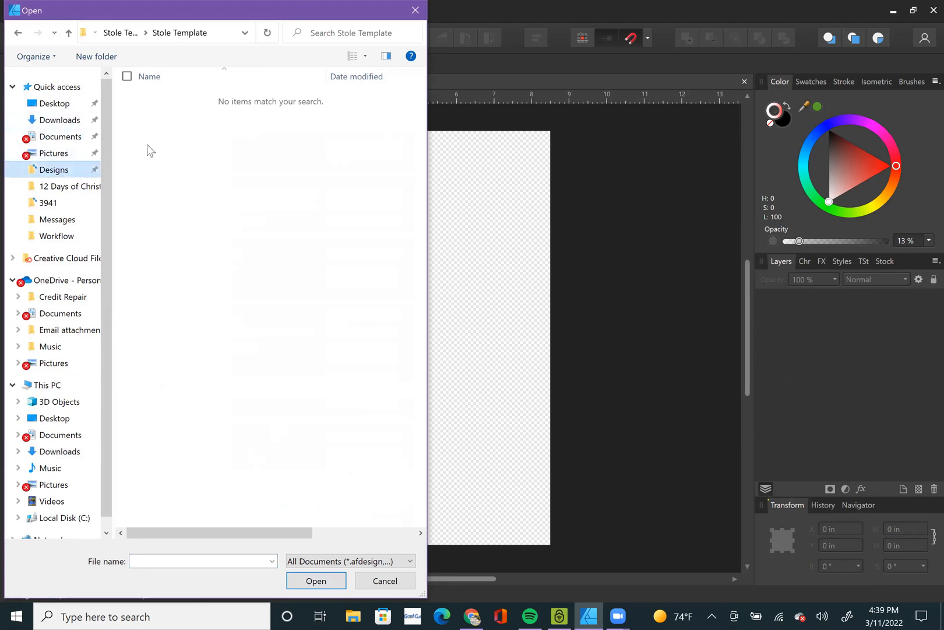
{"action": "left_click", "coordinate": [214, 561]}
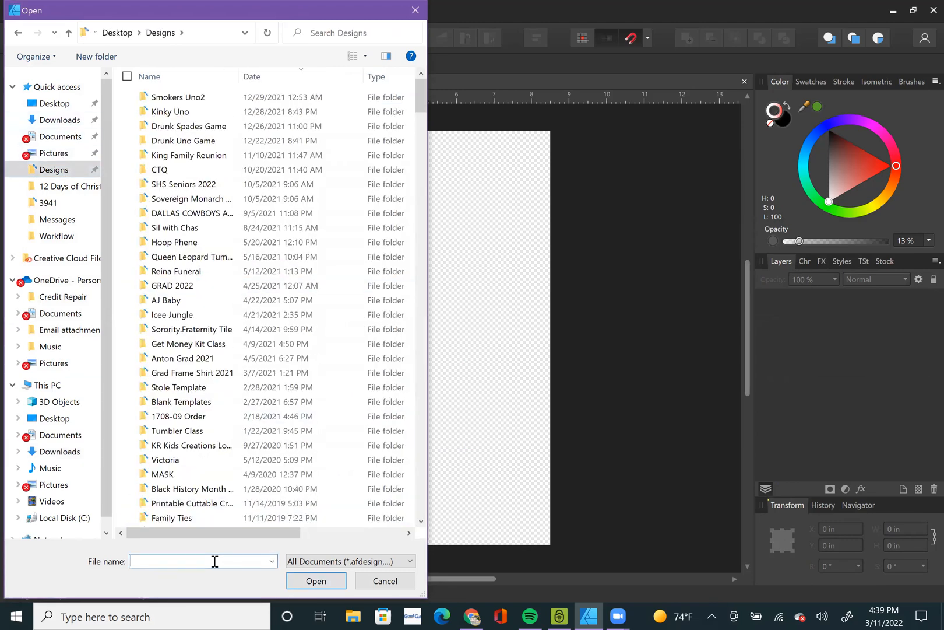
{"action": "type", "text": "STOLE"}
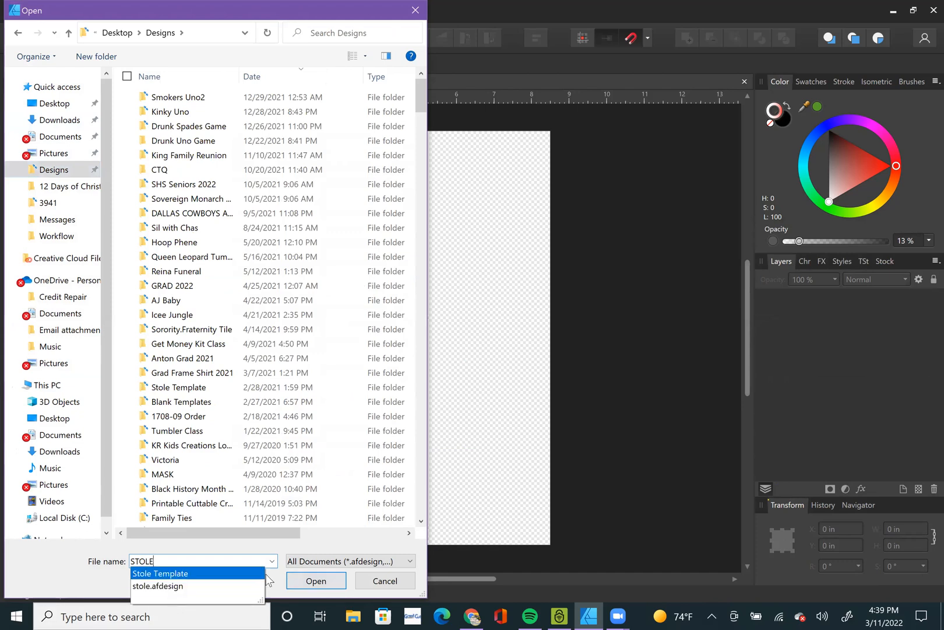
{"action": "key", "text": "Down"}
{"action": "key", "text": "Return"}
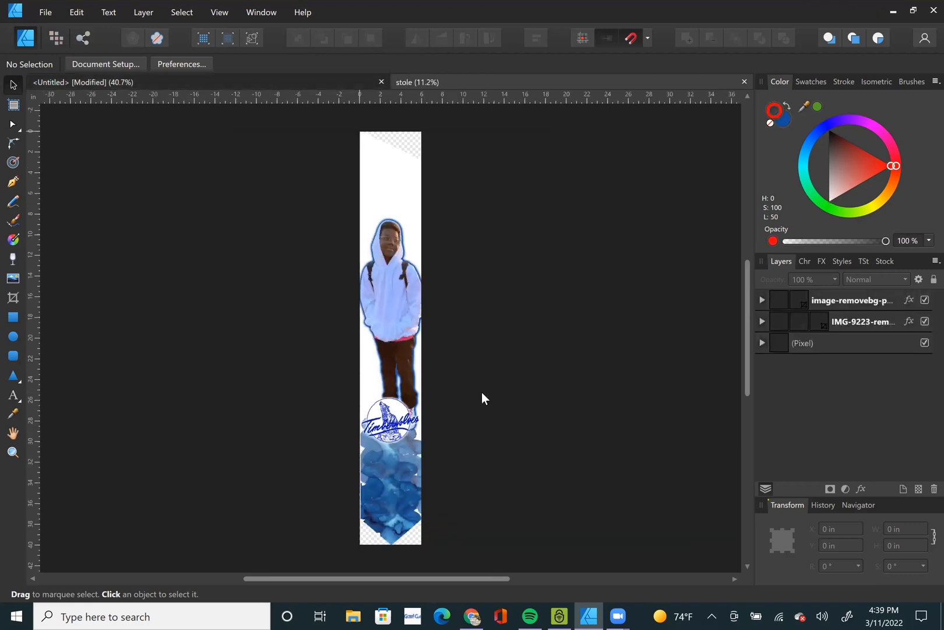
Examine the stole design's objects and expand the bottom pixel layer to view the artwork nested in it.
{"action": "left_click", "coordinate": [401, 211]}
{"action": "left_click", "coordinate": [462, 148]}
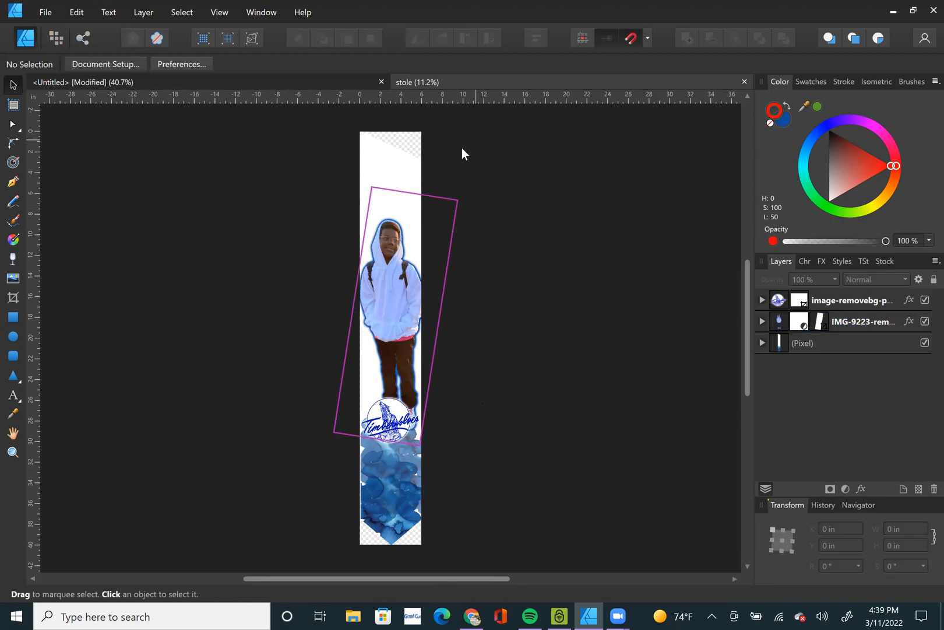
{"action": "left_click", "coordinate": [407, 182]}
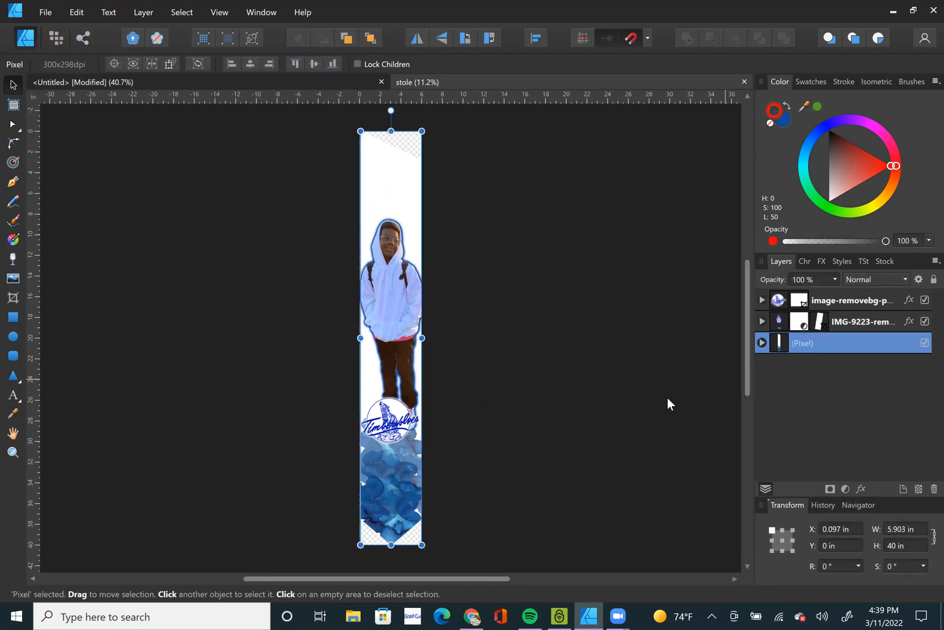
{"action": "key", "text": "ctrl+a"}
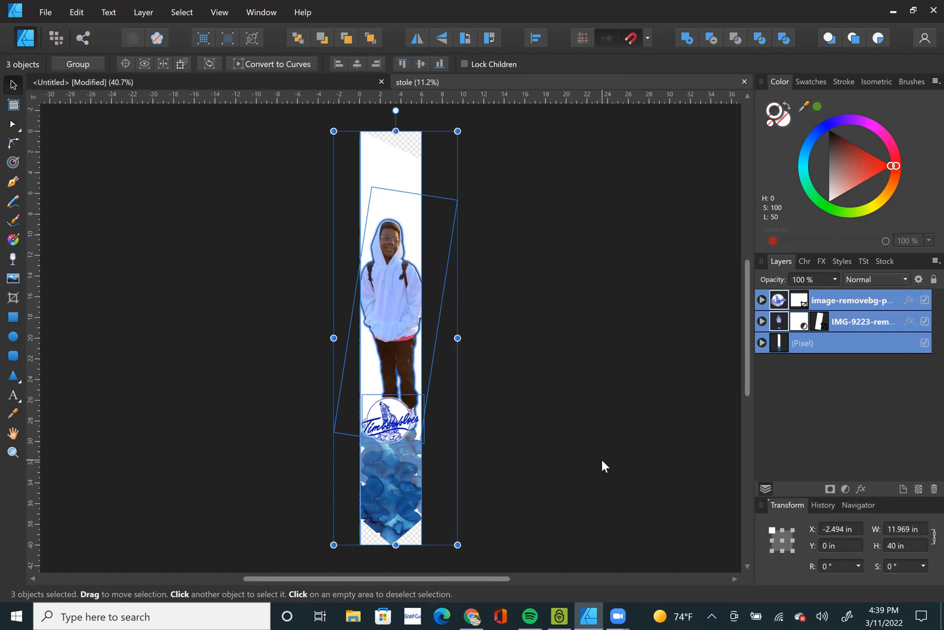
{"action": "left_click", "coordinate": [450, 212]}
{"action": "left_click", "coordinate": [761, 343]}
{"action": "scroll", "coordinate": [815, 393], "scroll_direction": "down", "scroll_amount": 3}
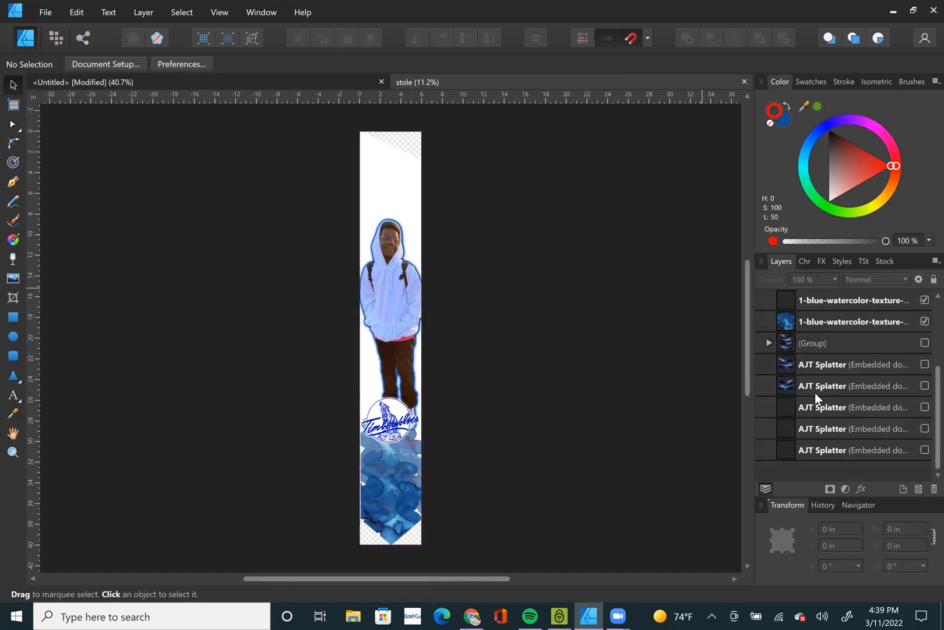
Shift the hooded figure image toward the stole's left edge so it is clipped there, and close the stole design document.
{"action": "scroll", "coordinate": [819, 394], "scroll_direction": "up", "scroll_amount": 3}
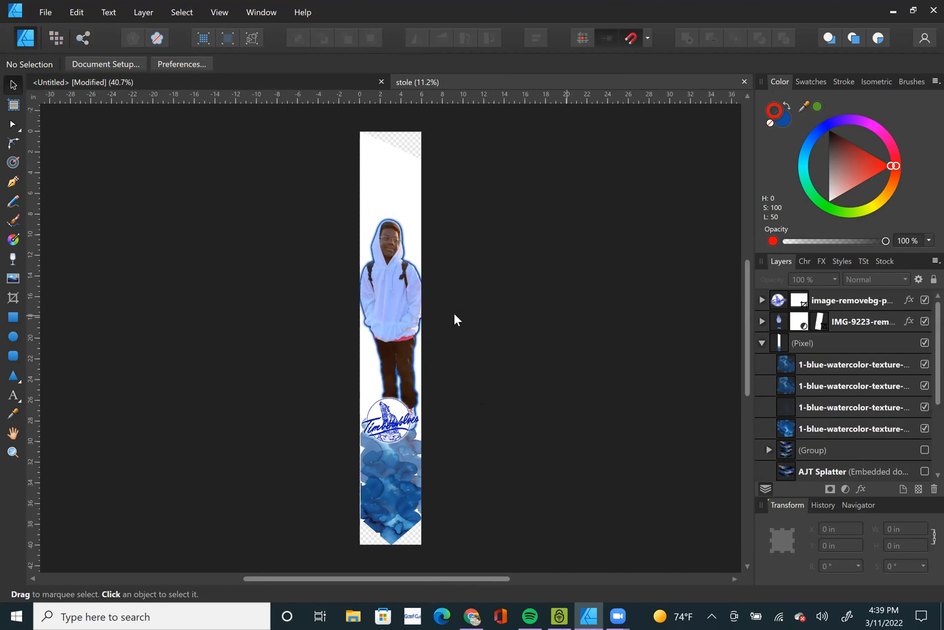
{"action": "left_click_drag", "start_coordinate": [409, 313], "coordinate": [388, 314]}
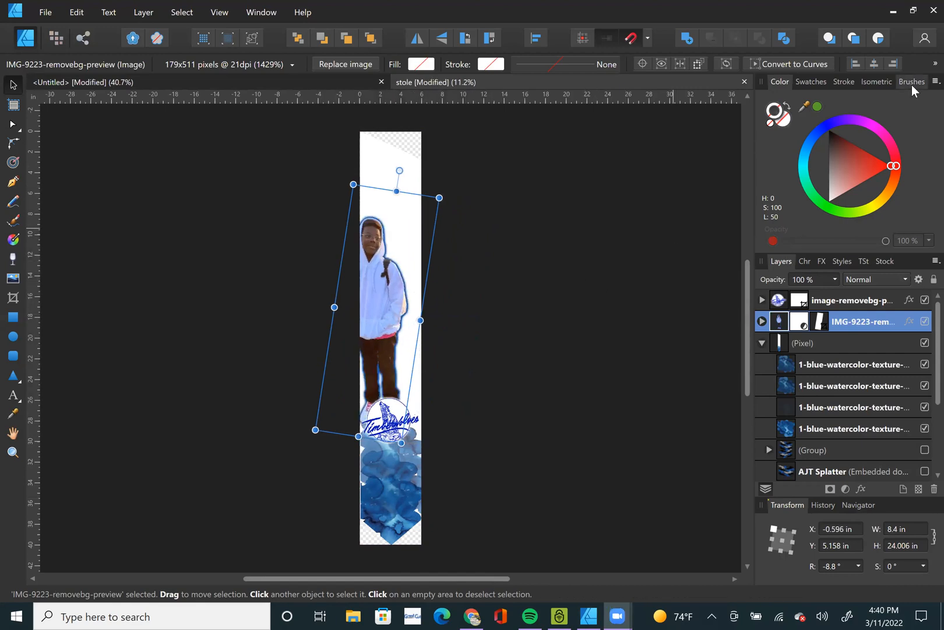
{"action": "left_click", "coordinate": [528, 280]}
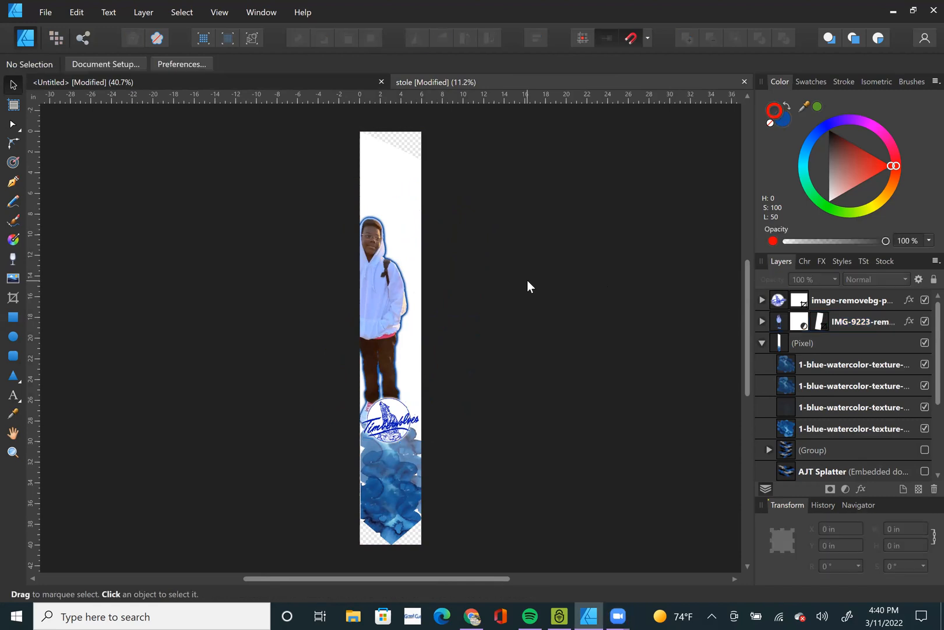
{"action": "left_click", "coordinate": [744, 83]}
{"action": "left_click", "coordinate": [472, 319]}
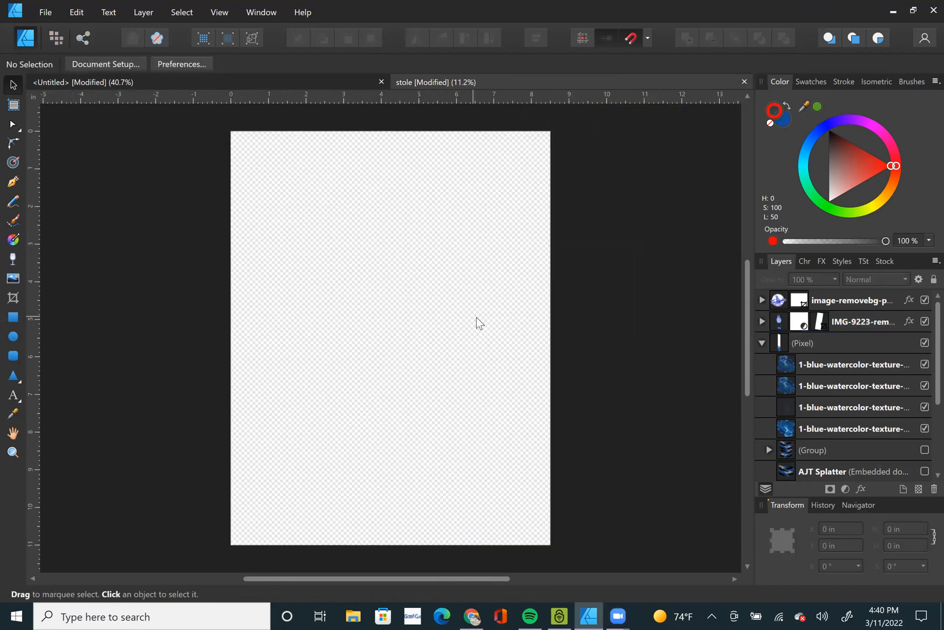
Open Stole.pdf from the Stole Template folder, loading all pages with the default PDF options.
{"action": "key", "text": "ctrl+o"}
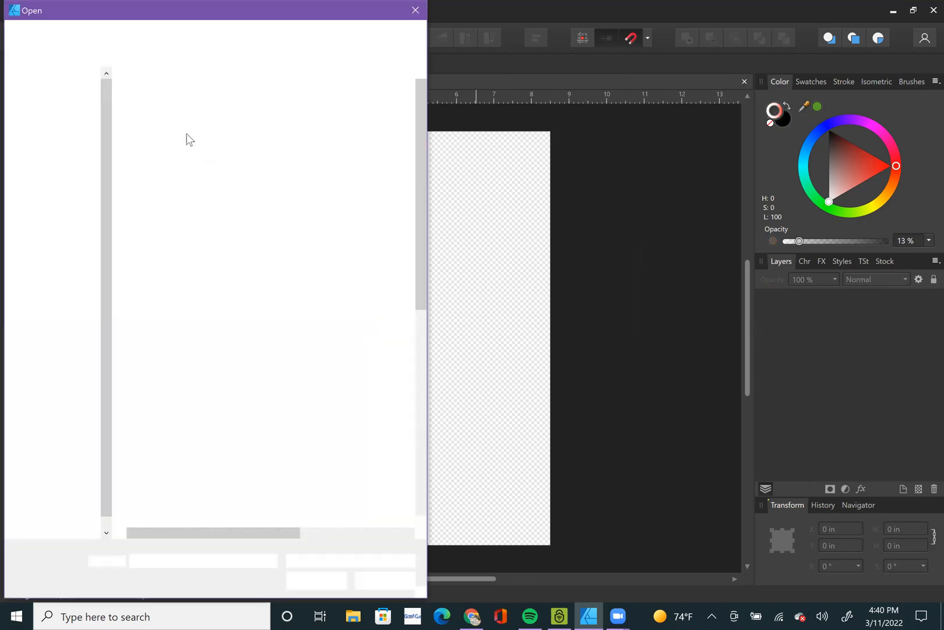
{"action": "type", "text": "STOLE"}
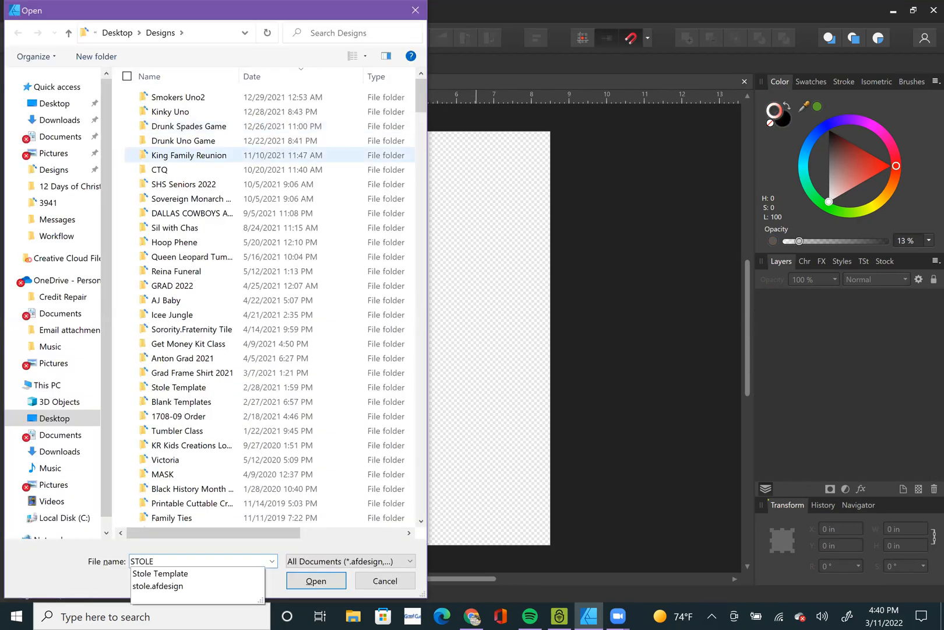
{"action": "key", "text": "Down"}
{"action": "key", "text": "Return"}
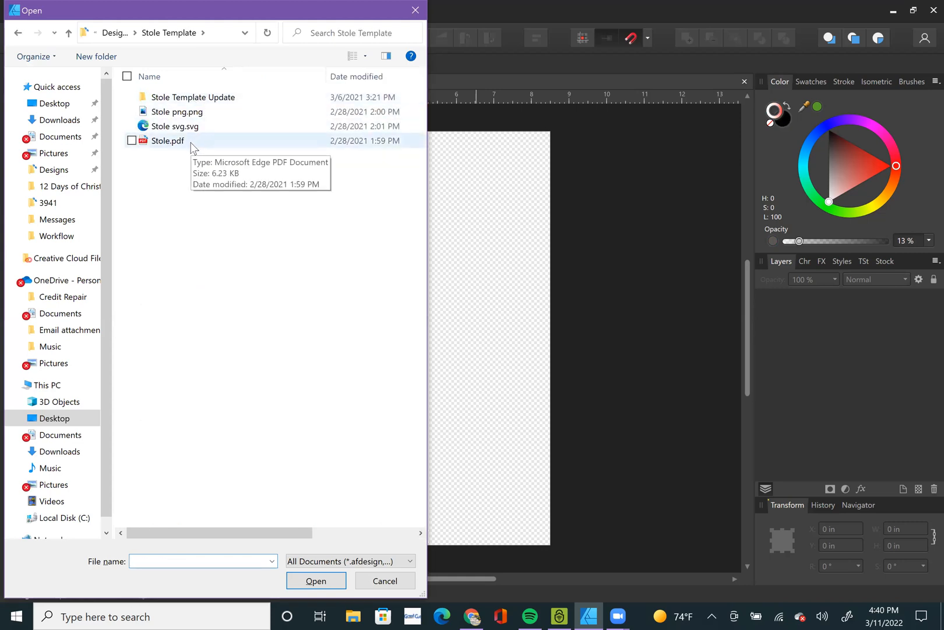
{"action": "double_click", "coordinate": [189, 143]}
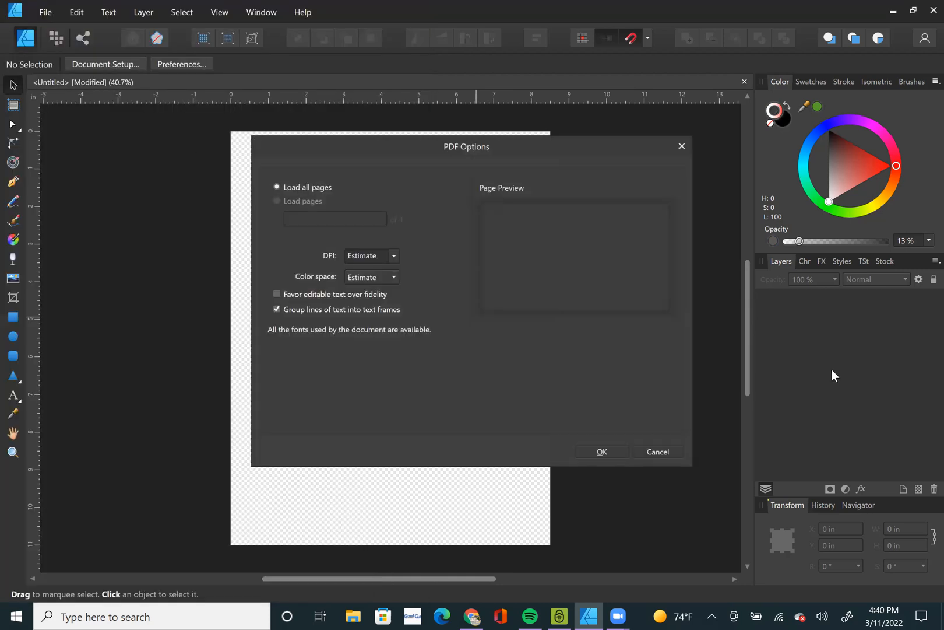
{"action": "left_click", "coordinate": [601, 452]}
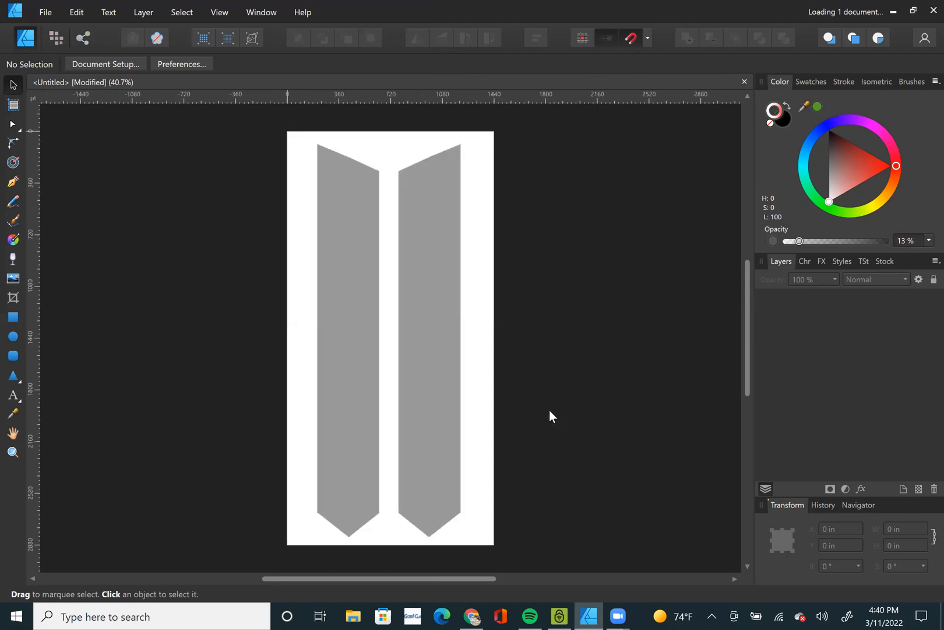
Expand Layer 1 and rename the curve of the left stole panel as Left.
{"action": "left_click", "coordinate": [405, 288]}
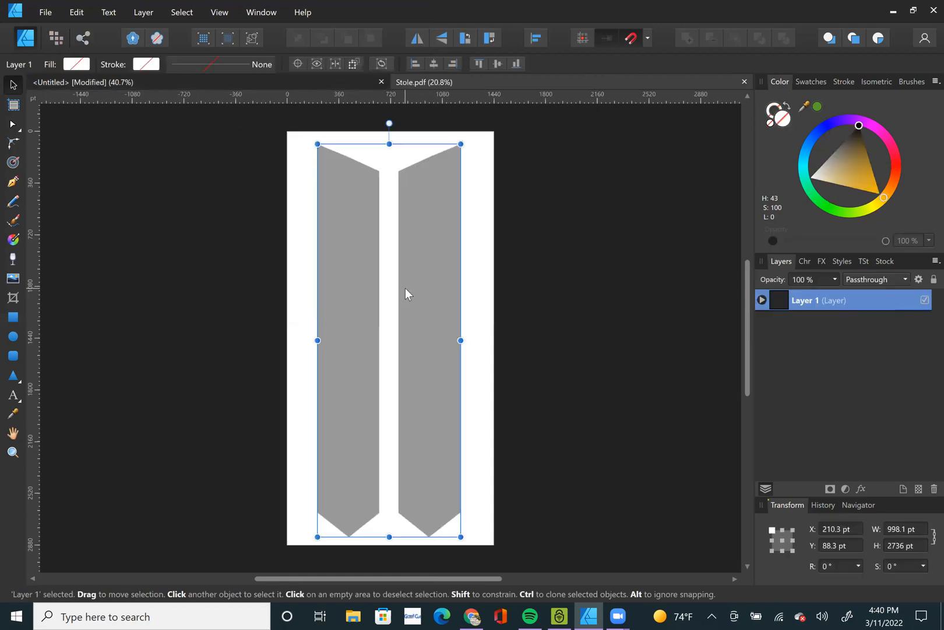
{"action": "left_click", "coordinate": [762, 300]}
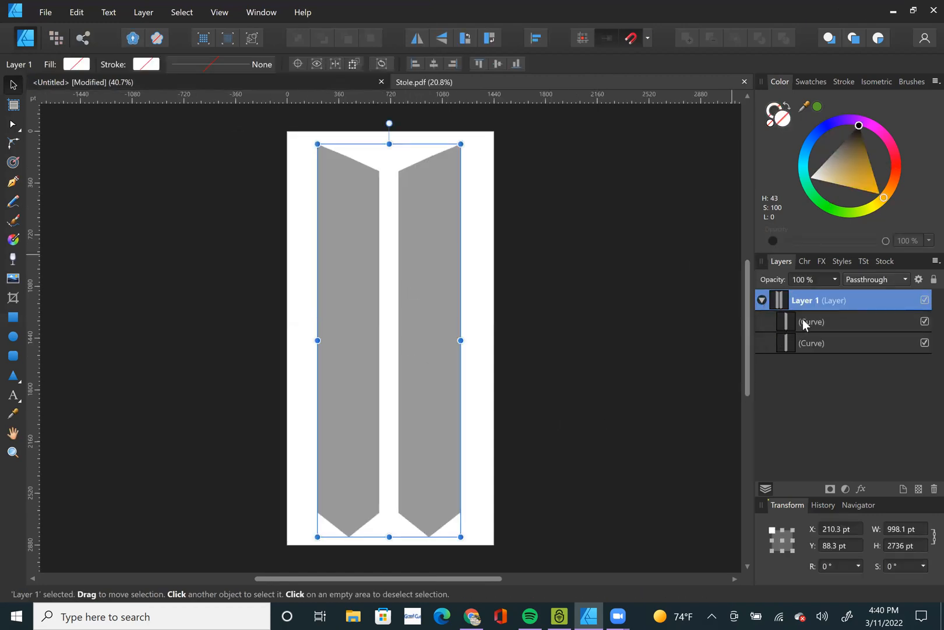
{"action": "left_click", "coordinate": [825, 320]}
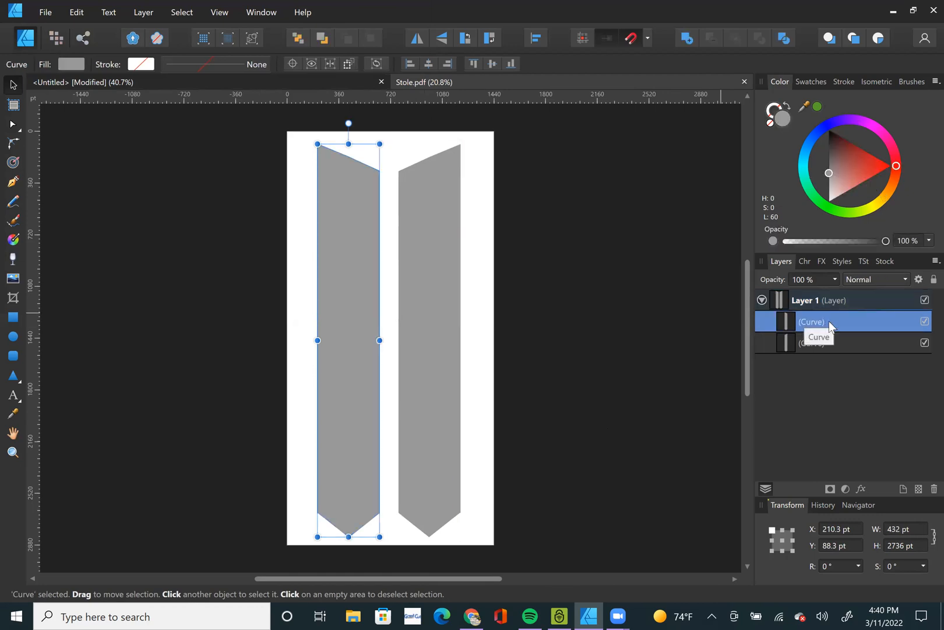
{"action": "key", "text": "f"}
{"action": "key", "text": "t"}
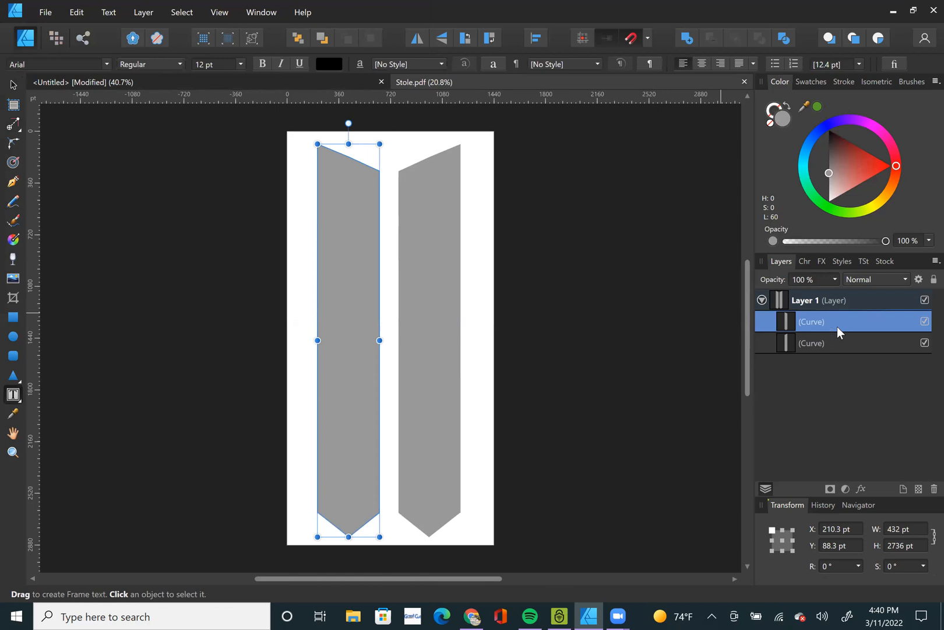
{"action": "left_click", "coordinate": [823, 321]}
{"action": "type", "text": "IETF"}
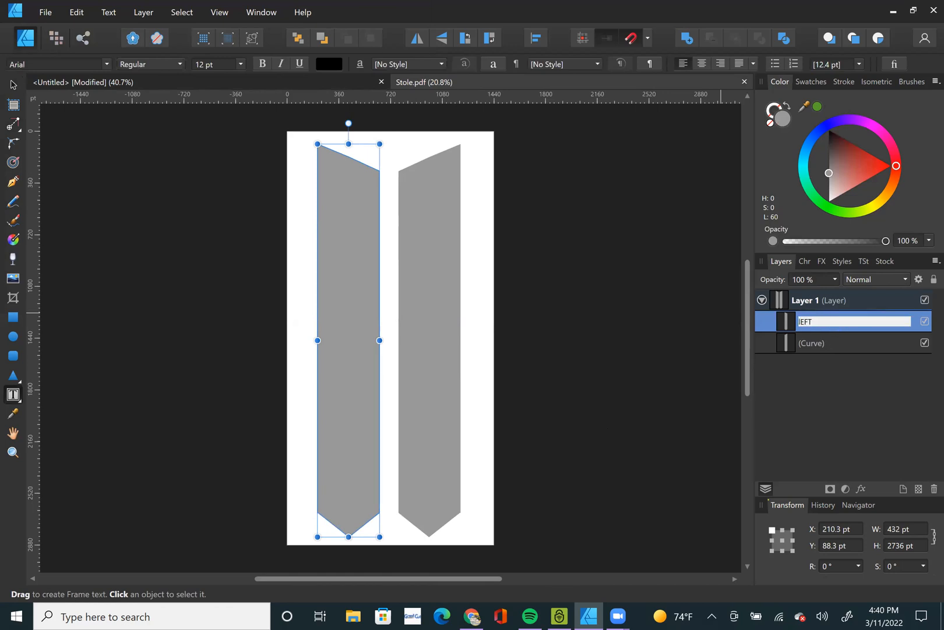
{"action": "key", "text": "BackSpace"}
{"action": "key", "text": "BackSpace"}
{"action": "key", "text": "BackSpace"}
{"action": "type", "text": "L"}
{"action": "key", "text": "Return"}
Rename the curve of the other stole panel as Right.
{"action": "left_click", "coordinate": [822, 346]}
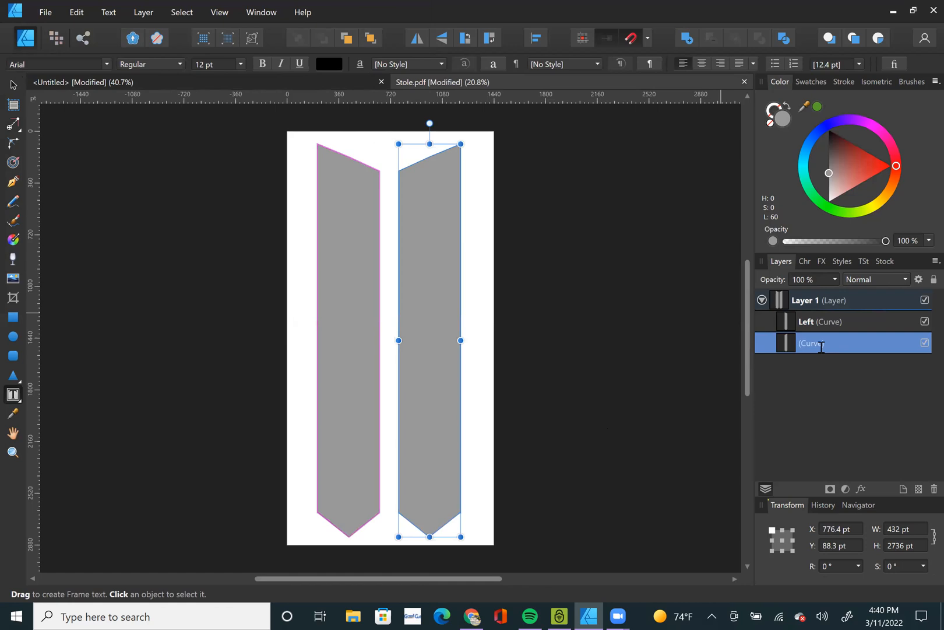
{"action": "double_click", "coordinate": [819, 346]}
{"action": "type", "text": "Right"}
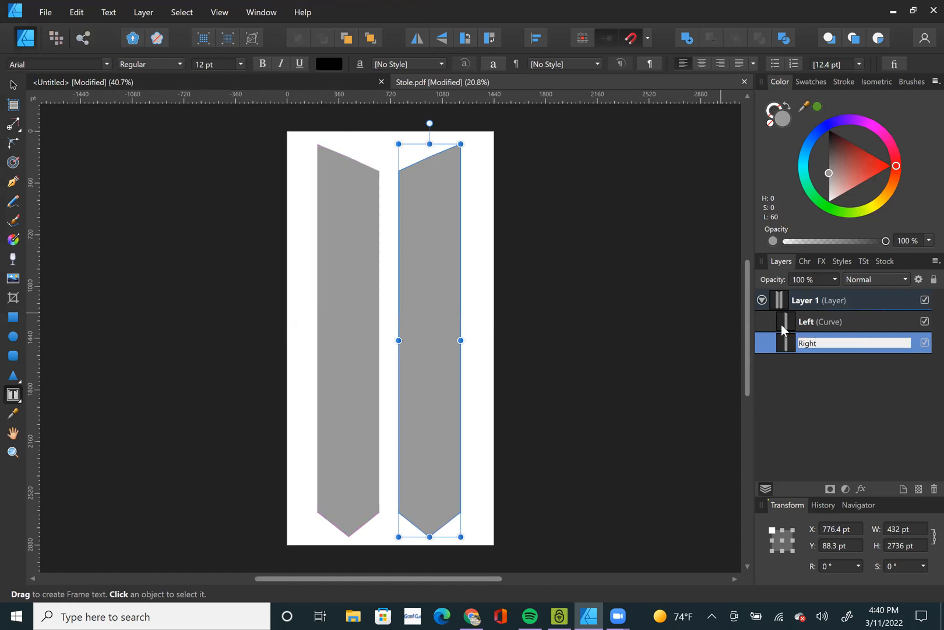
{"action": "left_click", "coordinate": [579, 310]}
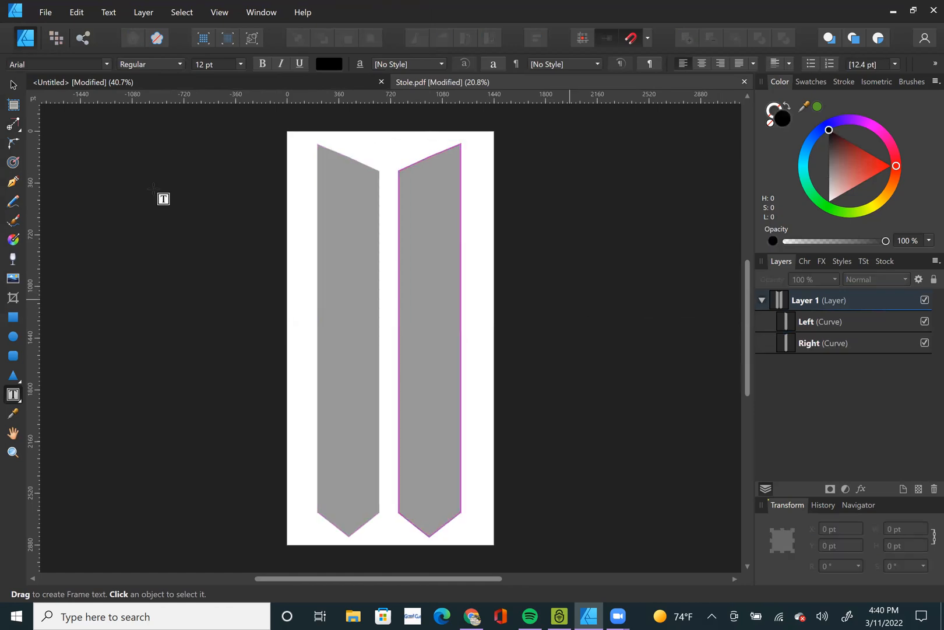
Draw a rectangle about 1440 by 2824 pt from the page's top-left corner, covering both stole panels.
{"action": "left_click", "coordinate": [12, 86]}
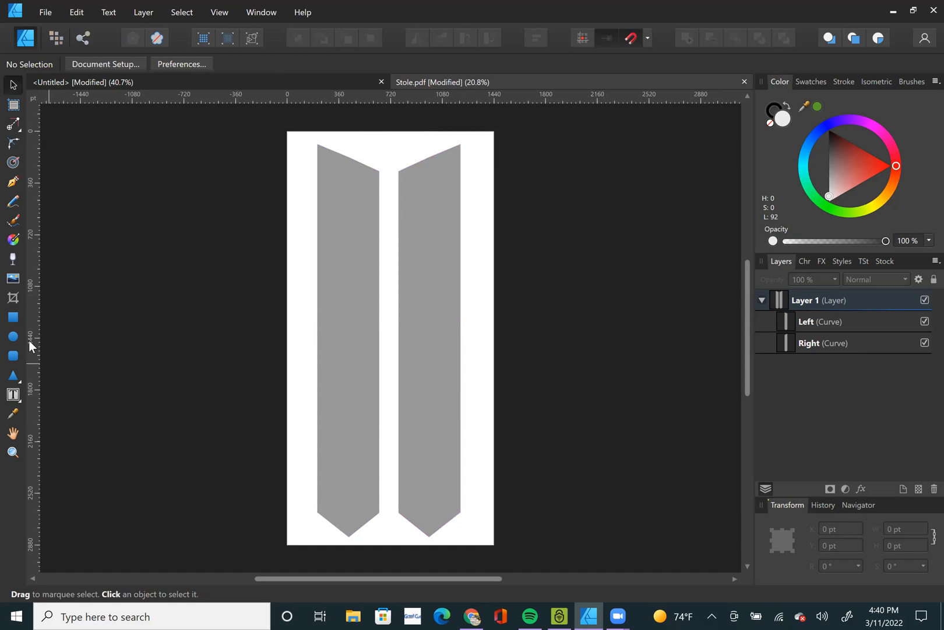
{"action": "left_click", "coordinate": [12, 319]}
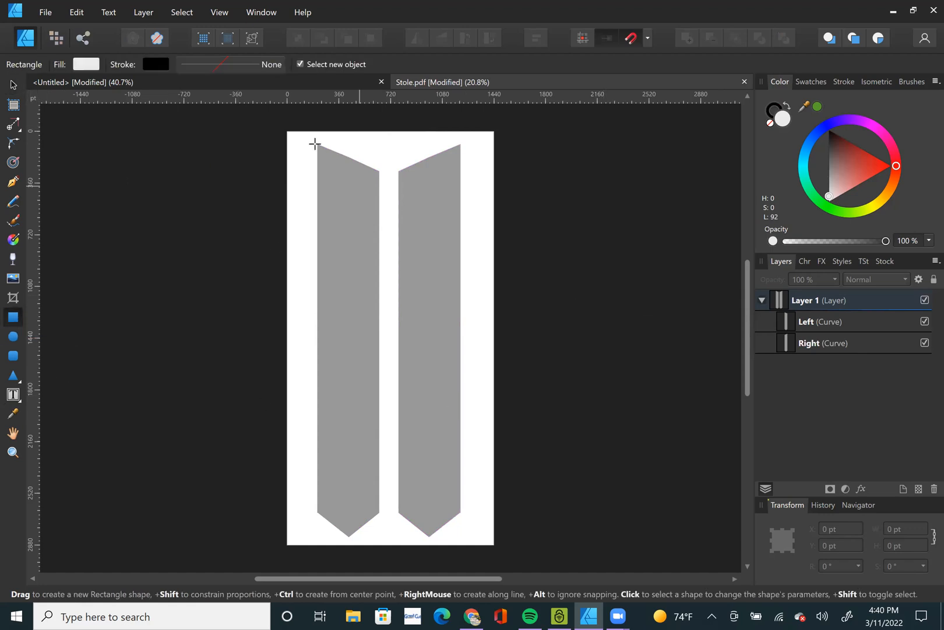
{"action": "left_click_drag", "start_coordinate": [288, 133], "coordinate": [494, 536]}
{"action": "key", "text": "v"}
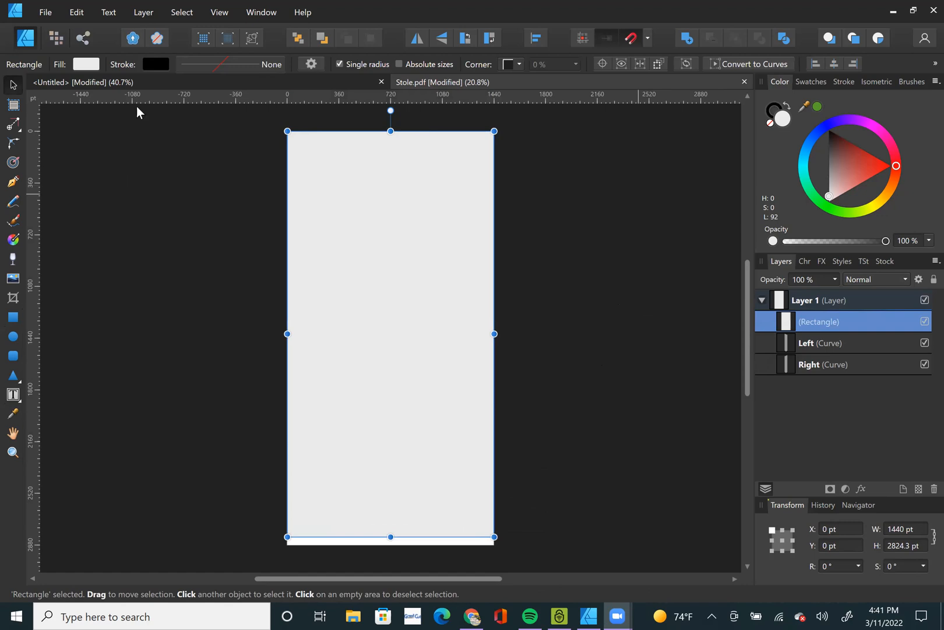
Give the rectangle a linear gradient fill running vertically from its top to its bottom edge, and add a stop at the middle.
{"action": "left_click", "coordinate": [13, 239]}
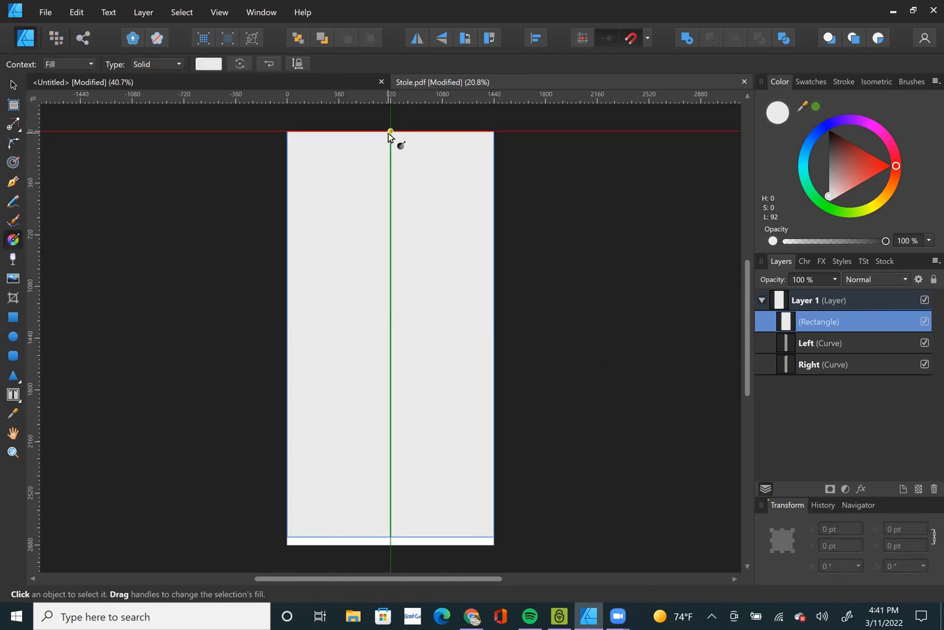
{"action": "left_click", "coordinate": [153, 64]}
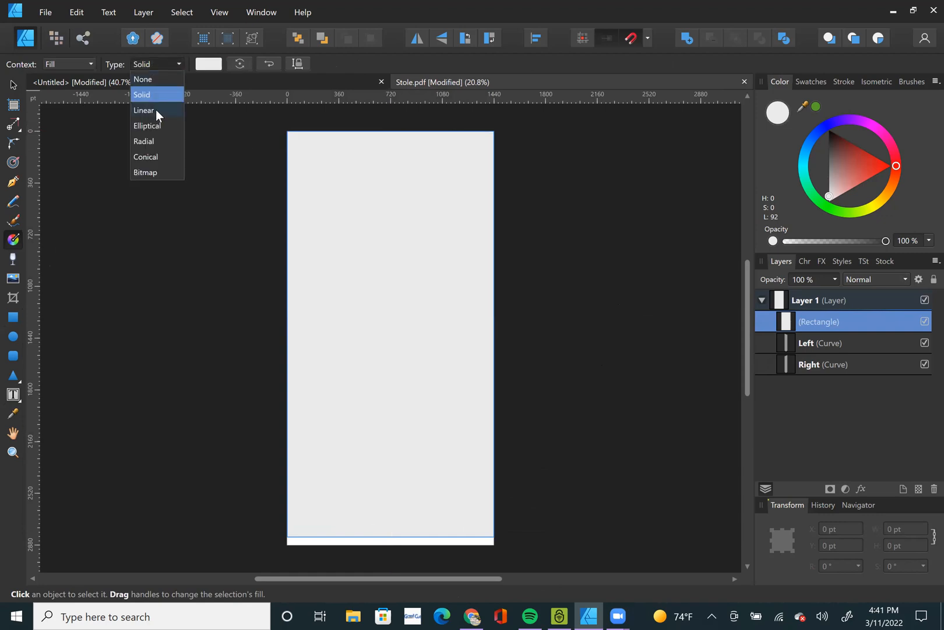
{"action": "left_click", "coordinate": [157, 111]}
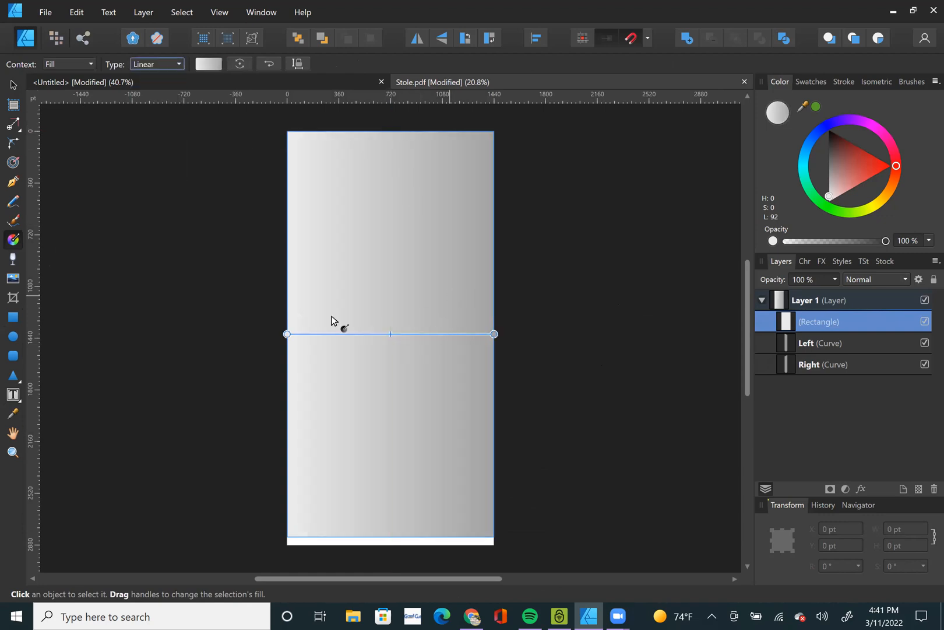
{"action": "left_click_drag", "start_coordinate": [287, 334], "coordinate": [384, 136]}
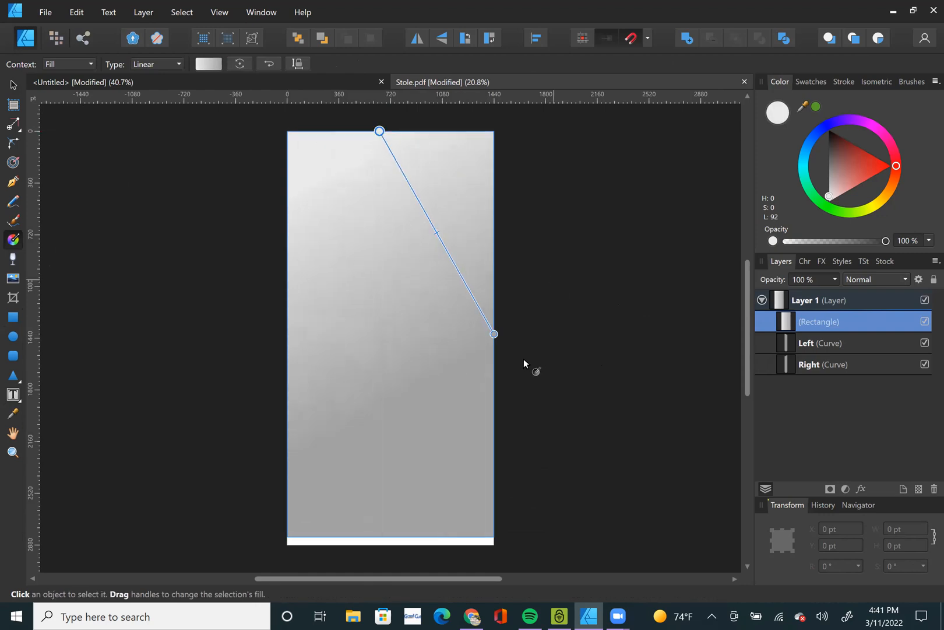
{"action": "left_click_drag", "start_coordinate": [494, 334], "coordinate": [380, 531]}
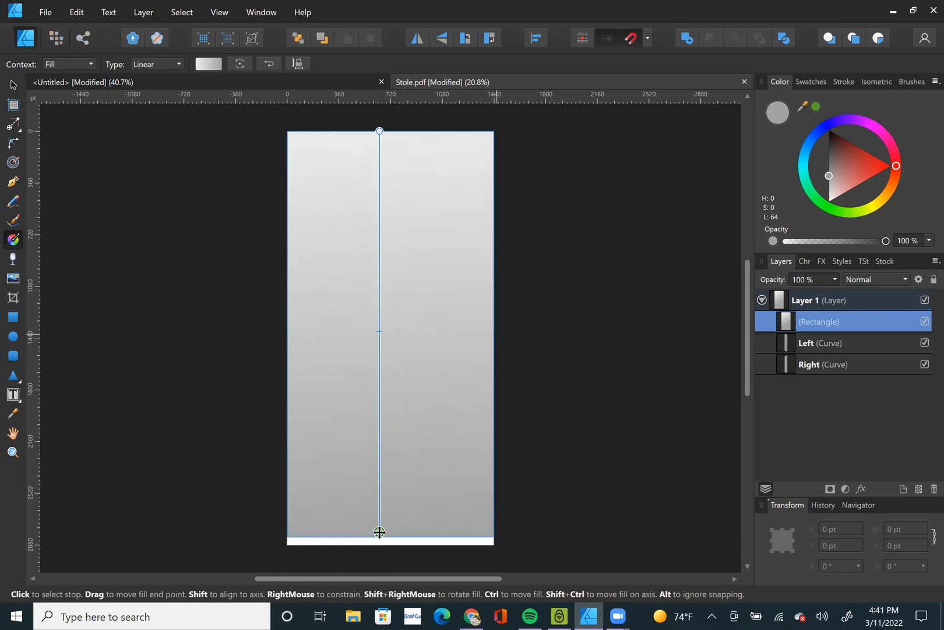
{"action": "left_click", "coordinate": [379, 331]}
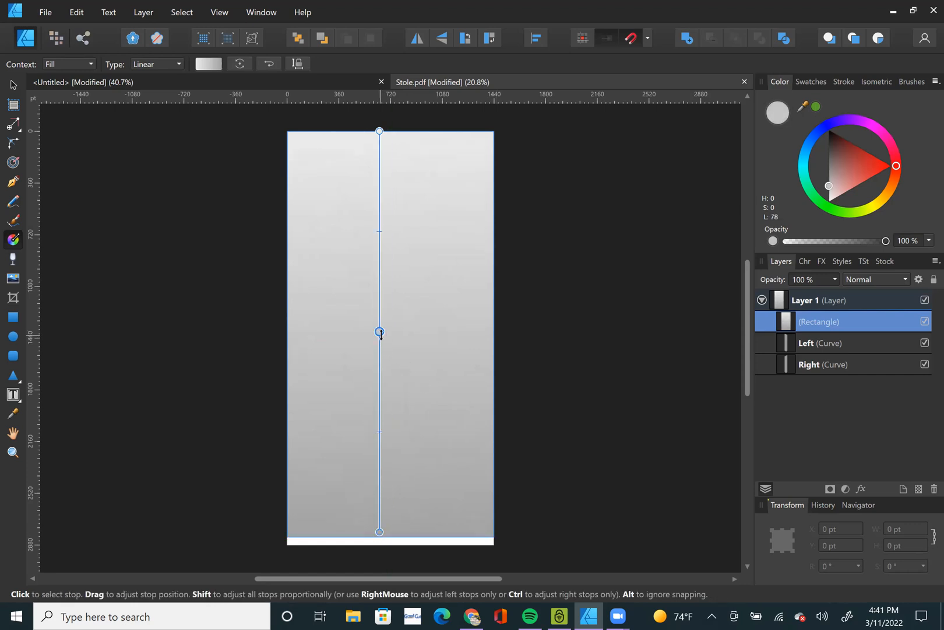
Color the gradient's top stop green, its bottom stop golden orange (H 46, S 100, L 50) and its middle stop white.
{"action": "left_click", "coordinate": [380, 130]}
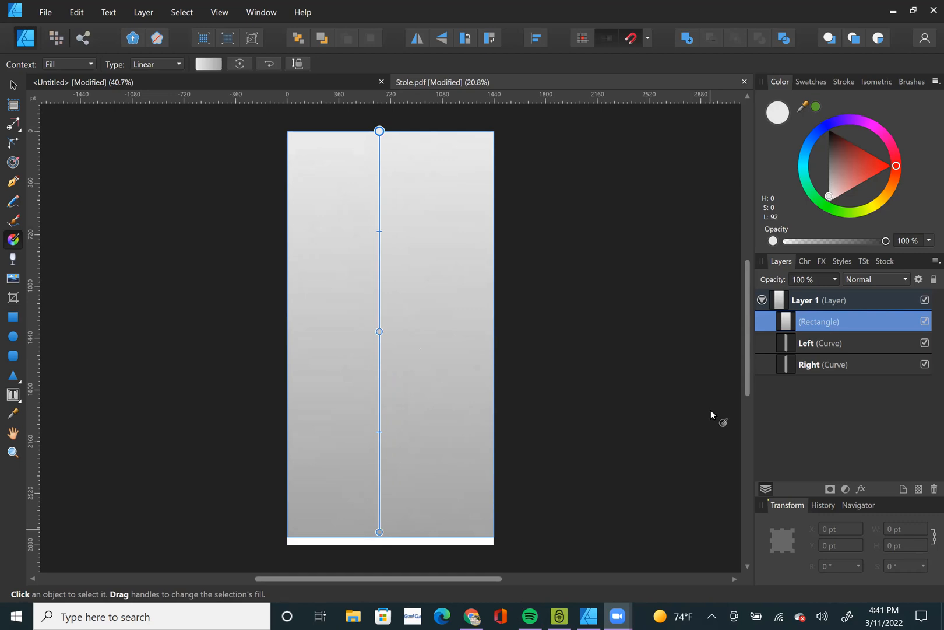
{"action": "left_click", "coordinate": [814, 107]}
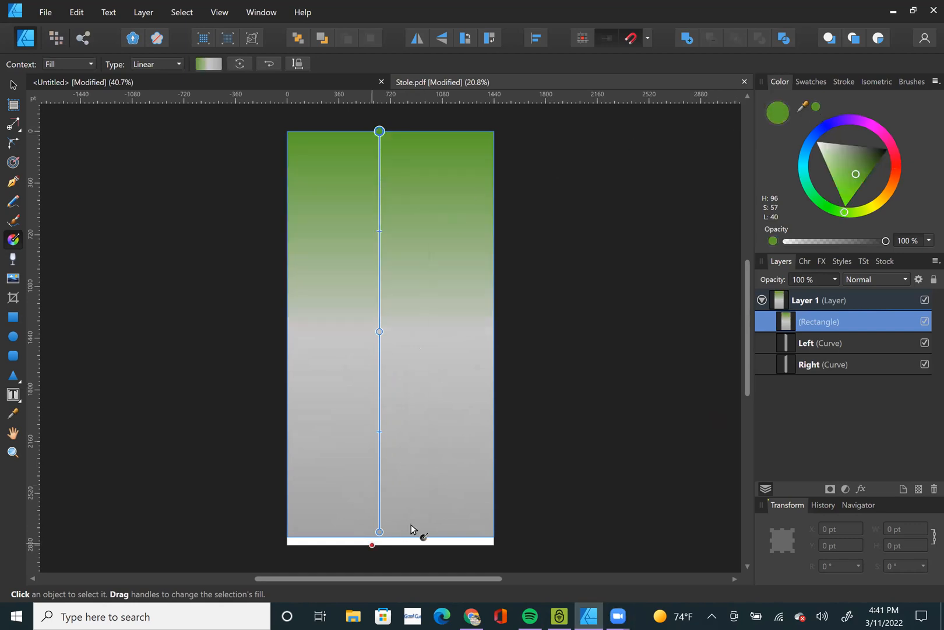
{"action": "left_click", "coordinate": [379, 531]}
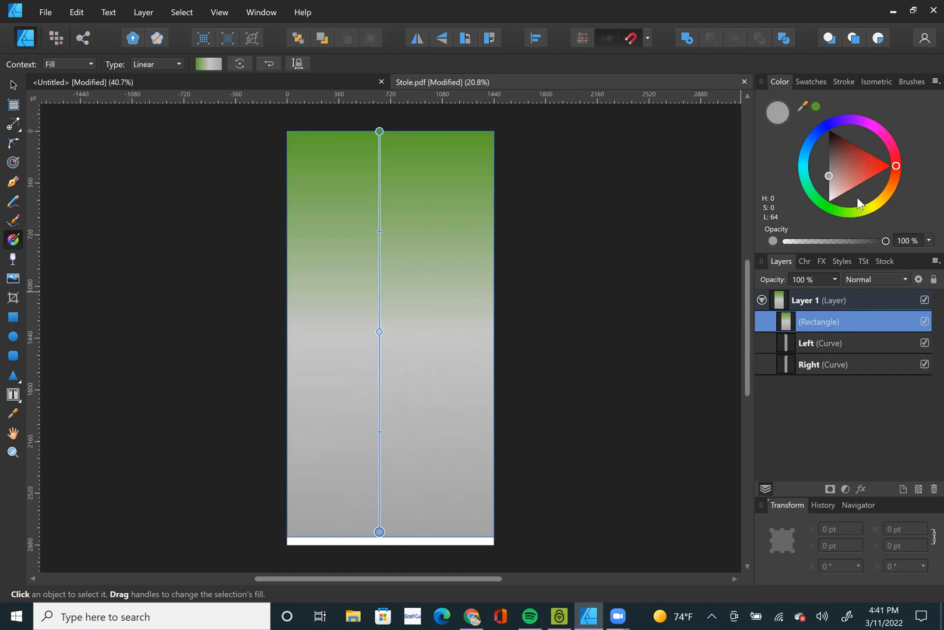
{"action": "left_click", "coordinate": [881, 199]}
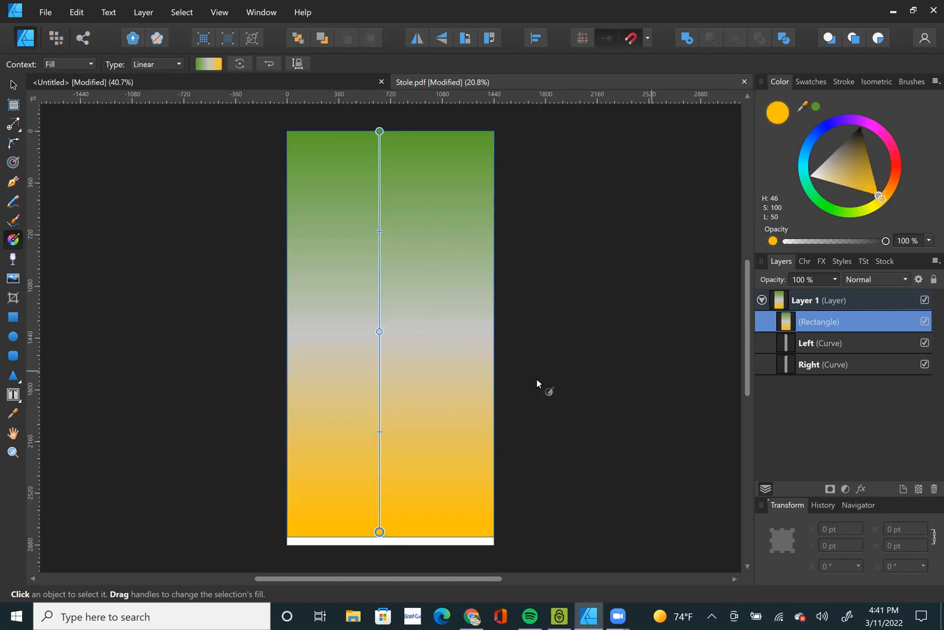
{"action": "left_click", "coordinate": [379, 331]}
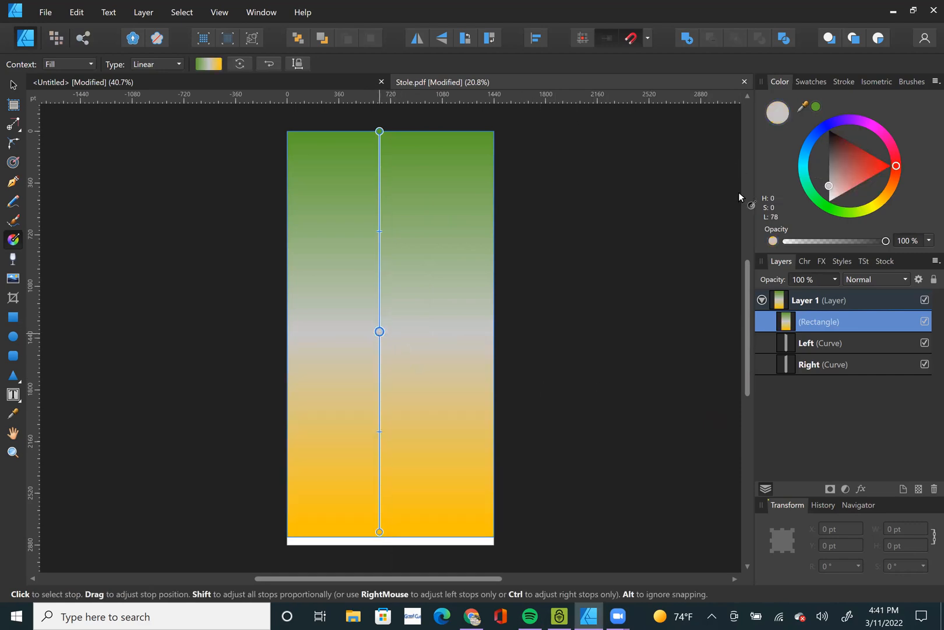
{"action": "left_click_drag", "start_coordinate": [830, 186], "coordinate": [819, 297]}
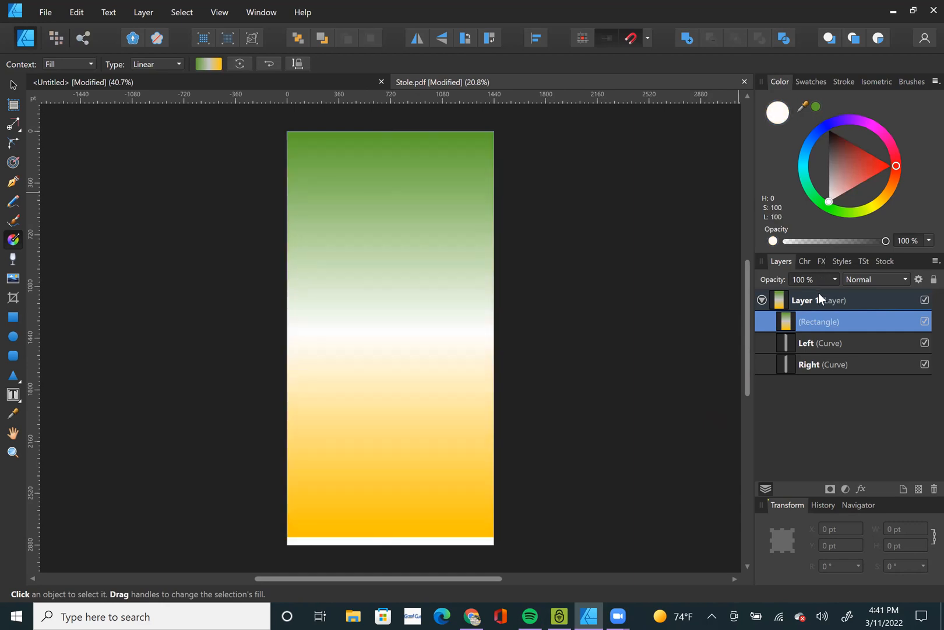
{"action": "left_click", "coordinate": [13, 86]}
{"action": "left_click", "coordinate": [612, 255]}
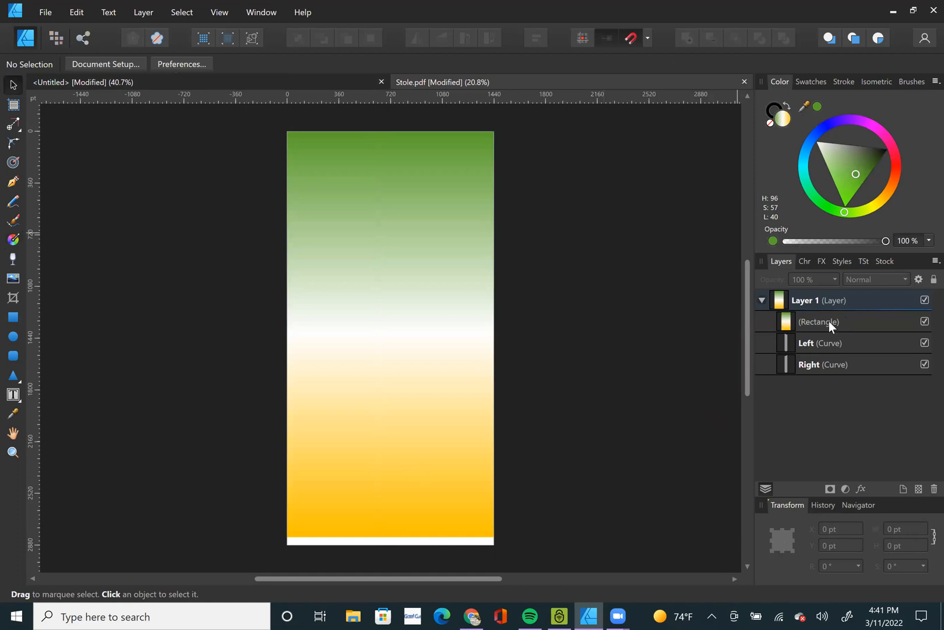
Duplicate the gradient rectangle above the Left and Right curves.
{"action": "mouse_move", "coordinate": [821, 326]}
{"action": "left_mouse_down"}
{"action": "mouse_move", "coordinate": [824, 347]}
{"action": "mouse_move", "coordinate": [822, 327]}
{"action": "left_mouse_up"}
{"action": "left_click", "coordinate": [819, 321]}
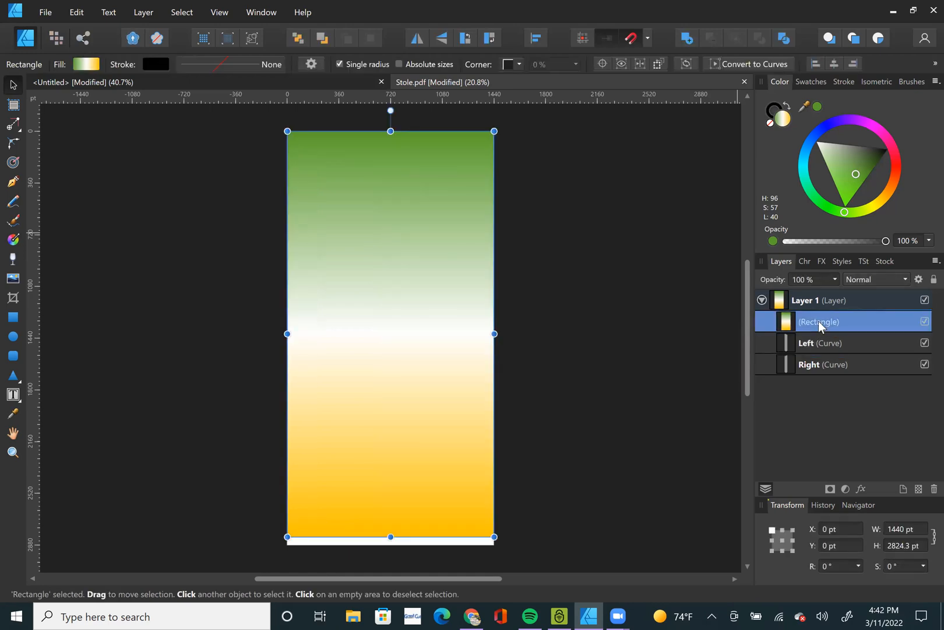
{"action": "double_click", "coordinate": [810, 321]}
{"action": "left_click", "coordinate": [783, 327]}
{"action": "key", "text": "ctrl+j"}
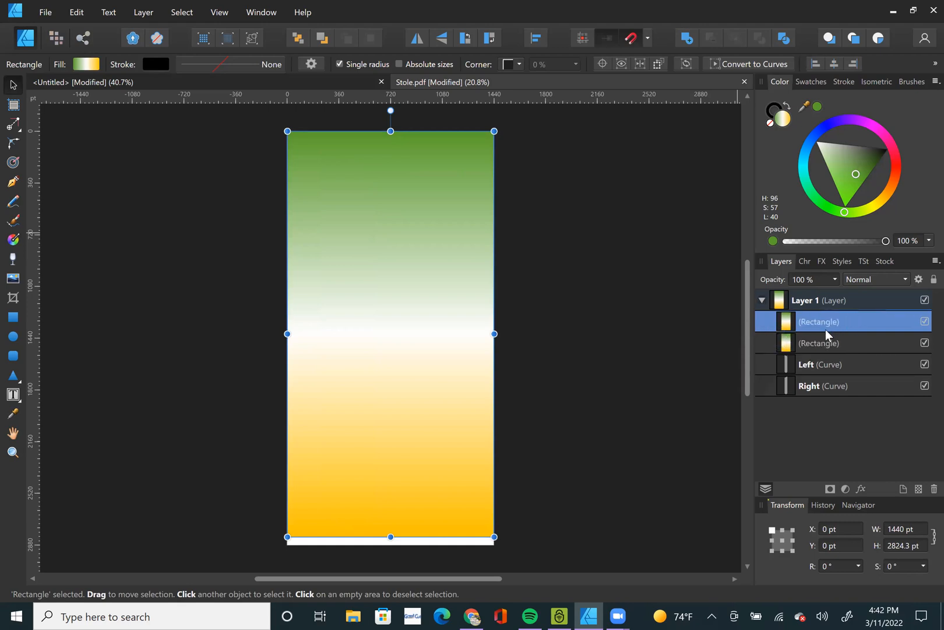
Clip one gradient rectangle inside the Left curve and the other inside the Right curve.
{"action": "left_click_drag", "start_coordinate": [827, 334], "coordinate": [829, 376]}
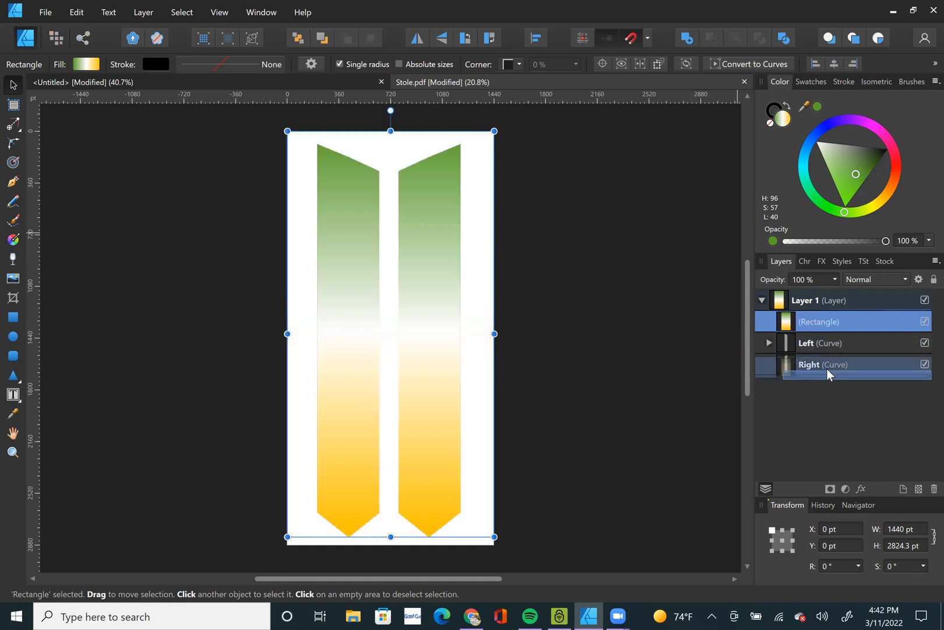
{"action": "left_click", "coordinate": [652, 414]}
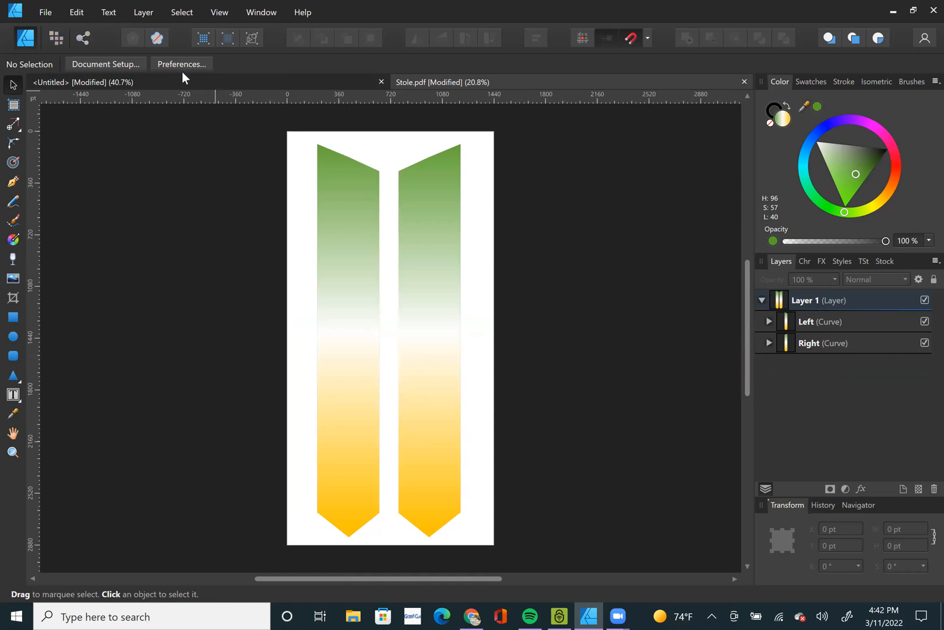
Paste the Black Girl Magic artwork into the untitled document and copy only its text object with the nested image.
{"action": "key", "text": "ctrl+v"}
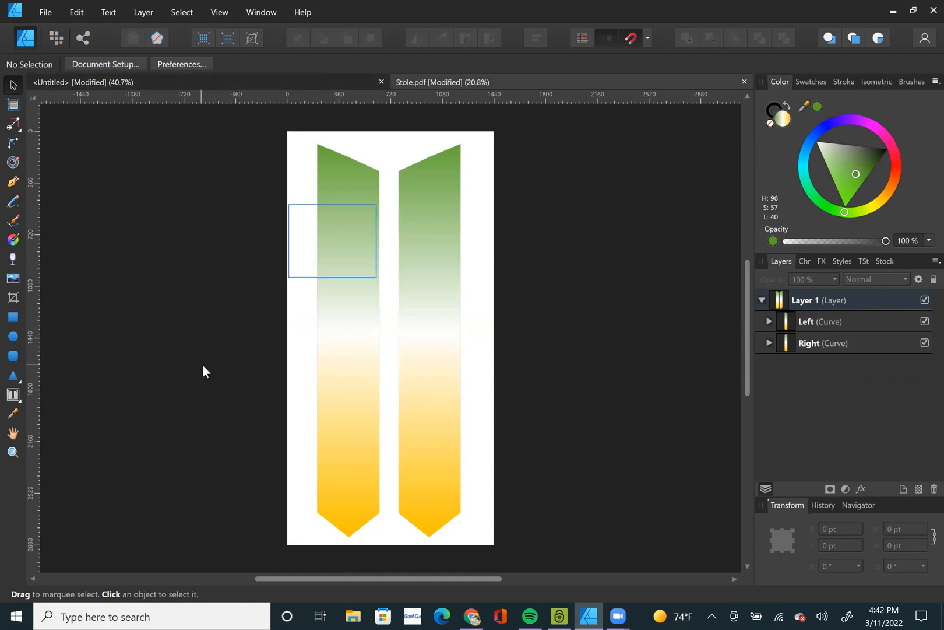
{"action": "key", "text": "Delete"}
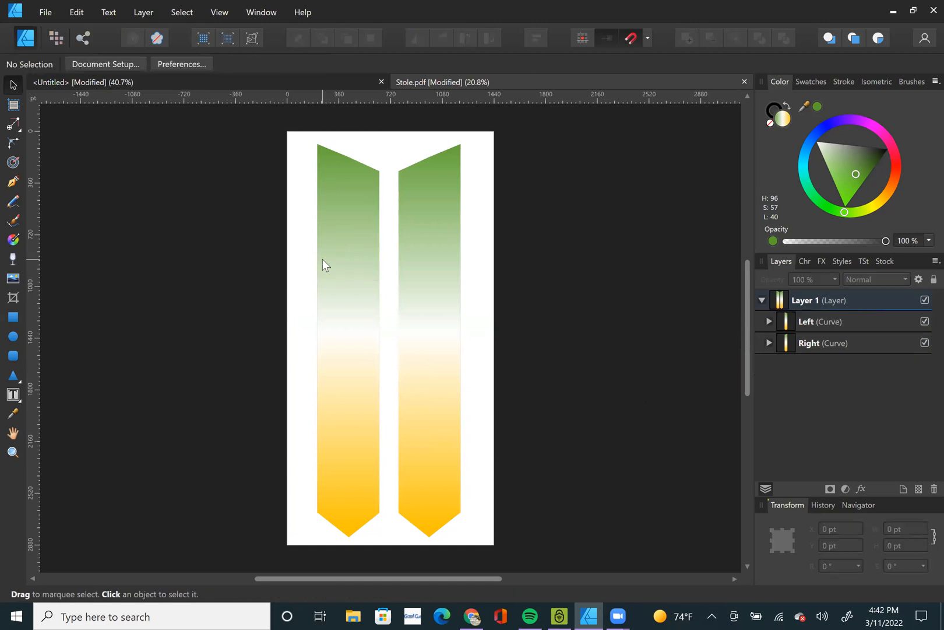
{"action": "left_click", "coordinate": [228, 82]}
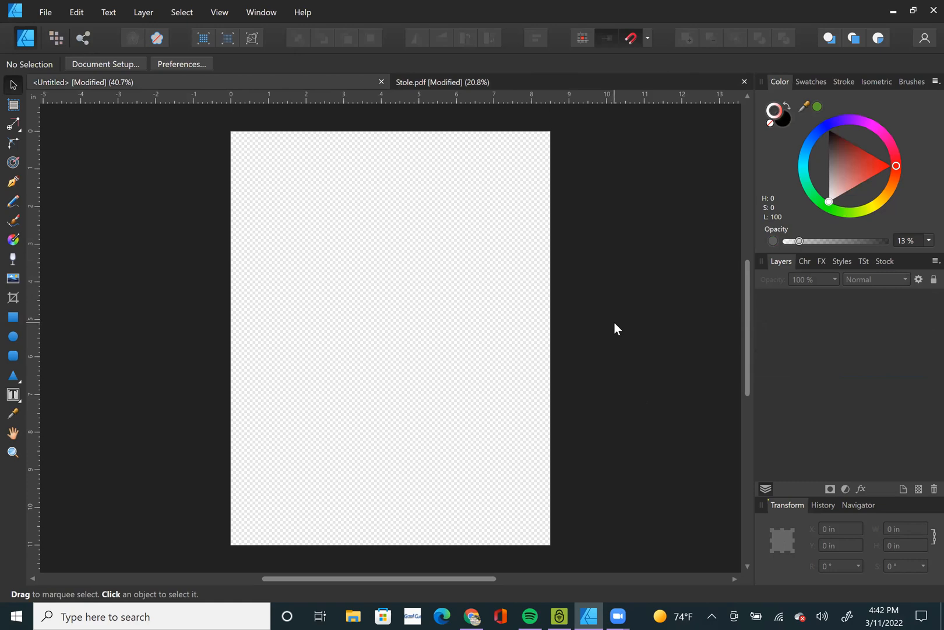
{"action": "key", "text": "ctrl+v"}
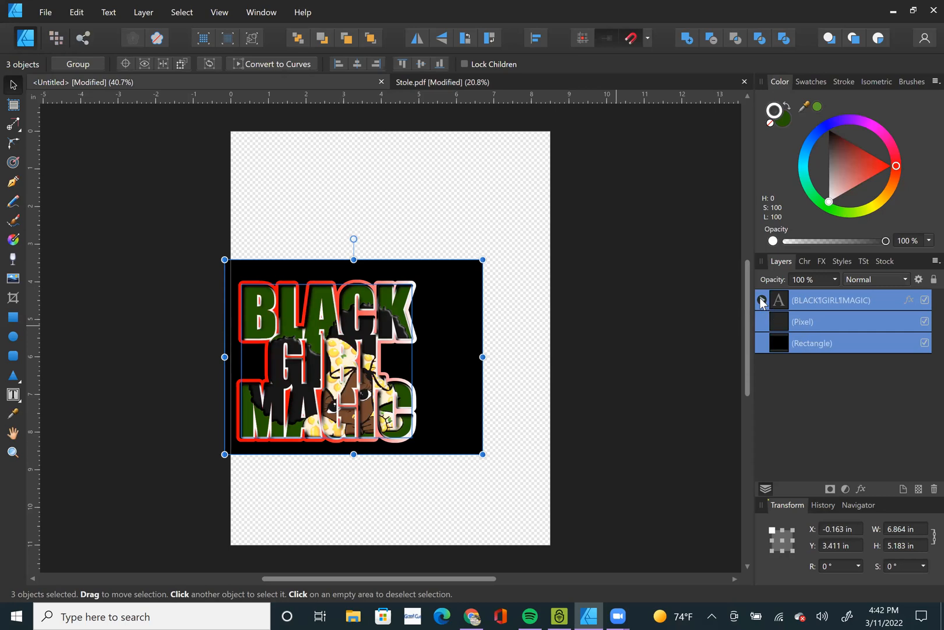
{"action": "left_click", "coordinate": [762, 300]}
{"action": "left_click", "coordinate": [798, 300]}
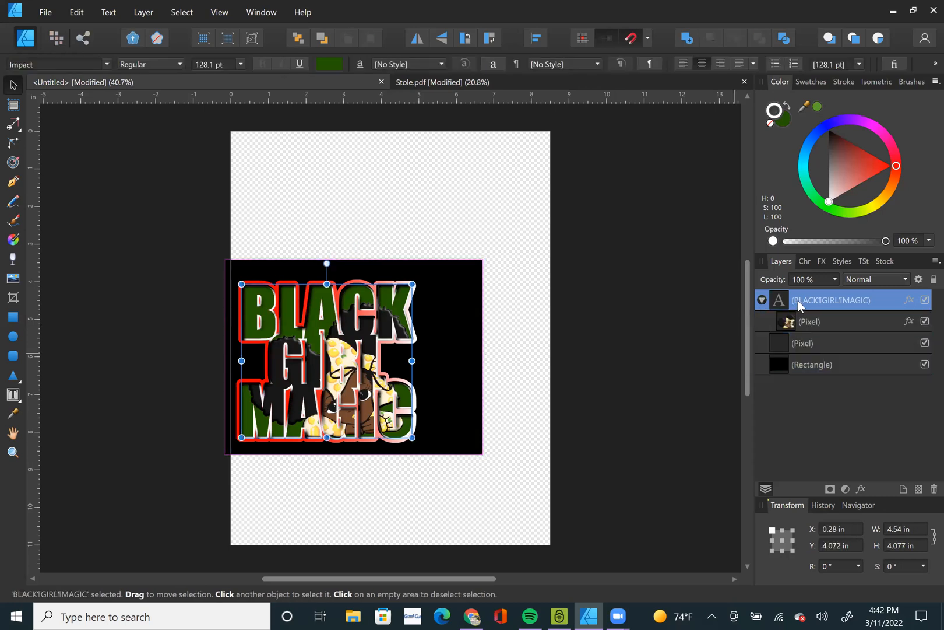
Paste the BLACK GIRL MAGIC text into Stole.pdf and place it near the bottom of the left panel.
{"action": "left_click", "coordinate": [602, 81]}
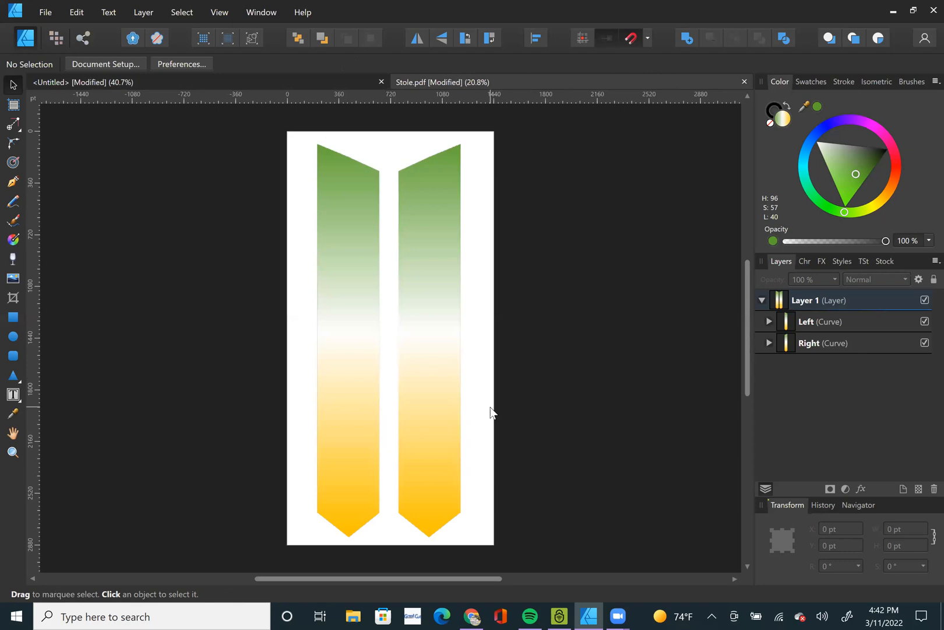
{"action": "key", "text": "ctrl+v"}
{"action": "left_click_drag", "start_coordinate": [312, 341], "coordinate": [347, 475]}
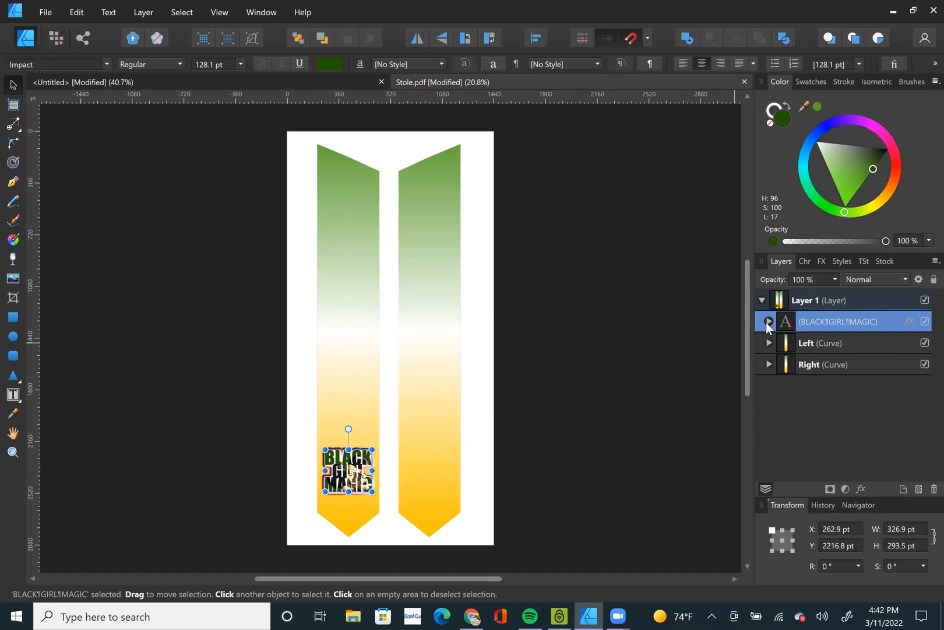
Duplicate the image nested in the BLACK GIRL MAGIC text, move the copy to the right panel's lower end and take it out of the text.
{"action": "left_click", "coordinate": [769, 321]}
{"action": "left_click", "coordinate": [817, 345]}
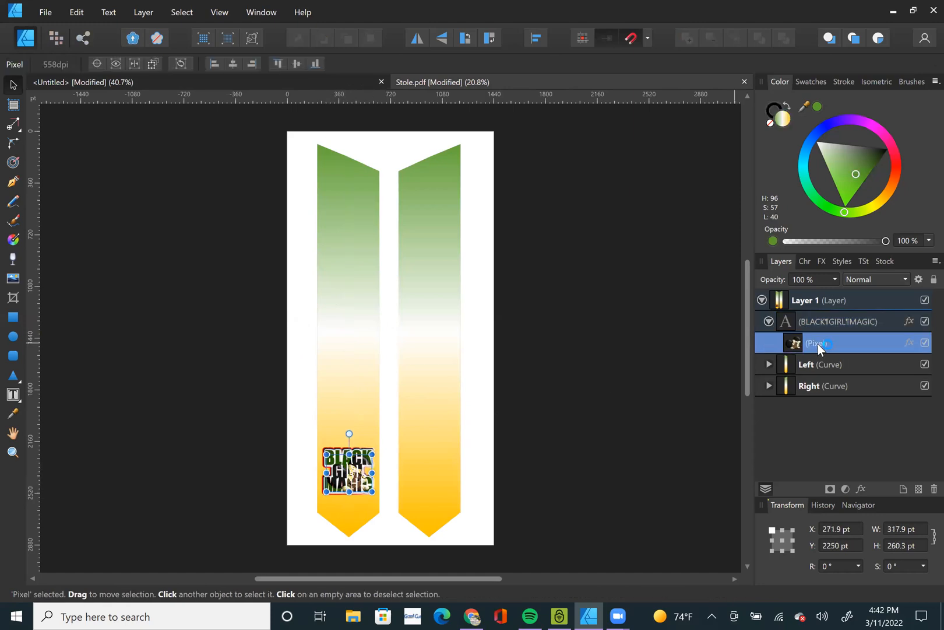
{"action": "right_click", "coordinate": [817, 345]}
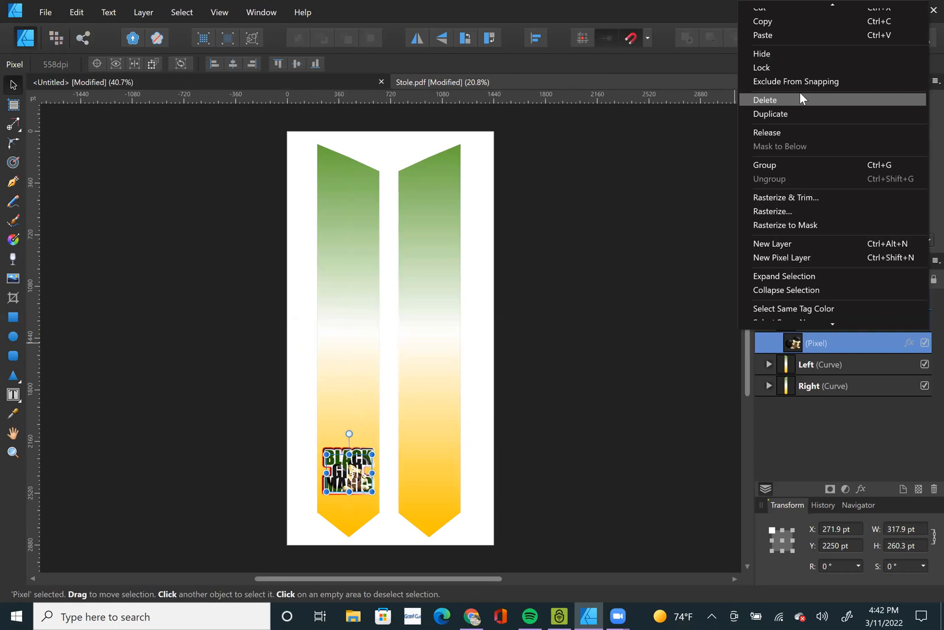
{"action": "left_click", "coordinate": [796, 112]}
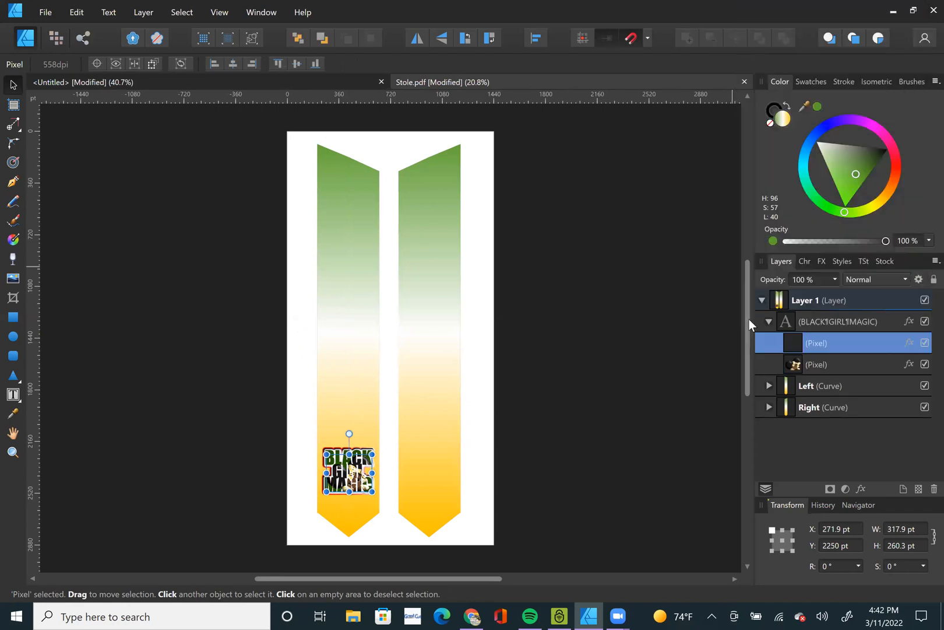
{"action": "left_click_drag", "start_coordinate": [345, 481], "coordinate": [429, 470]}
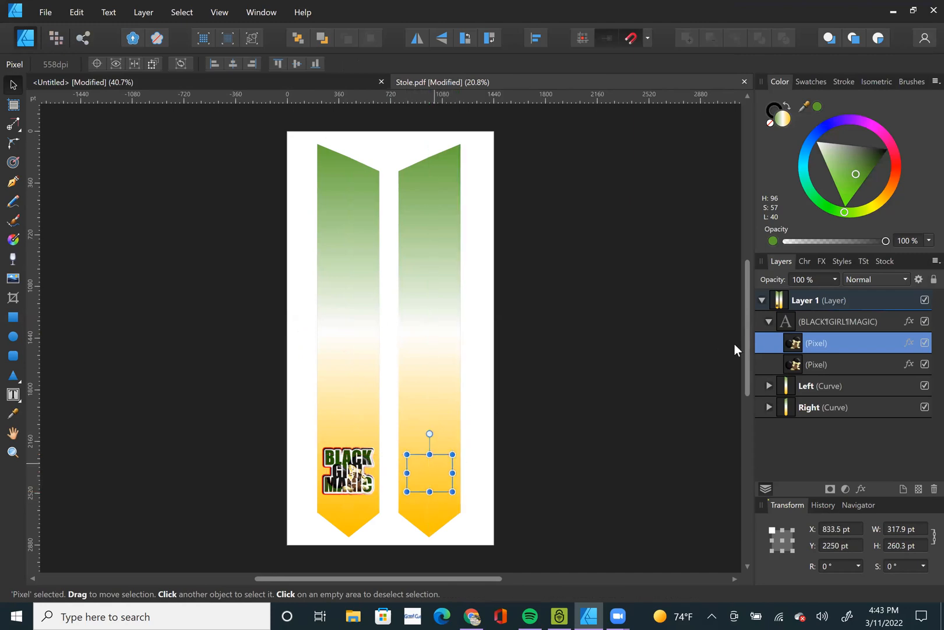
{"action": "left_click", "coordinate": [350, 481]}
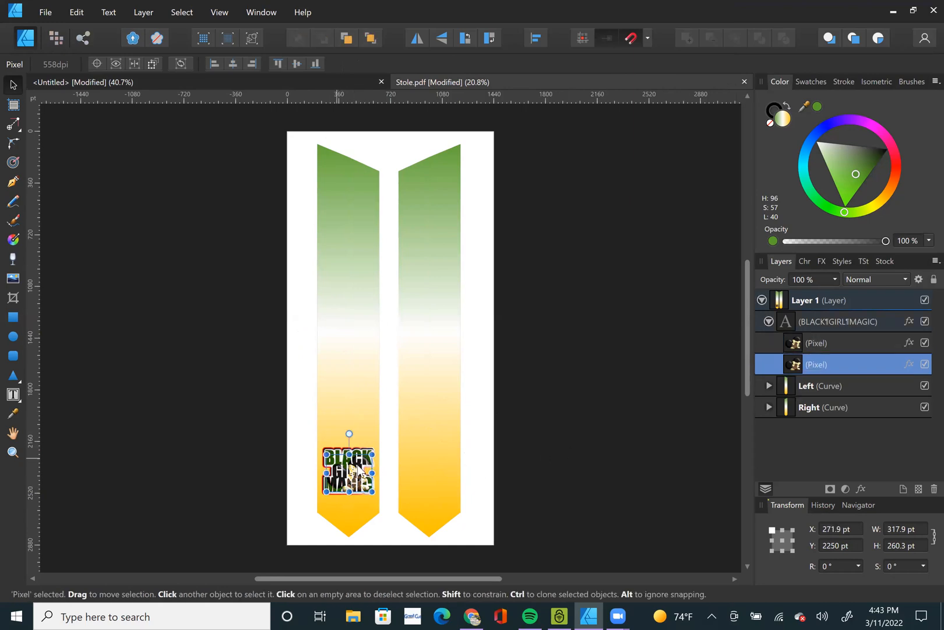
{"action": "left_click_drag", "start_coordinate": [812, 344], "coordinate": [771, 313]}
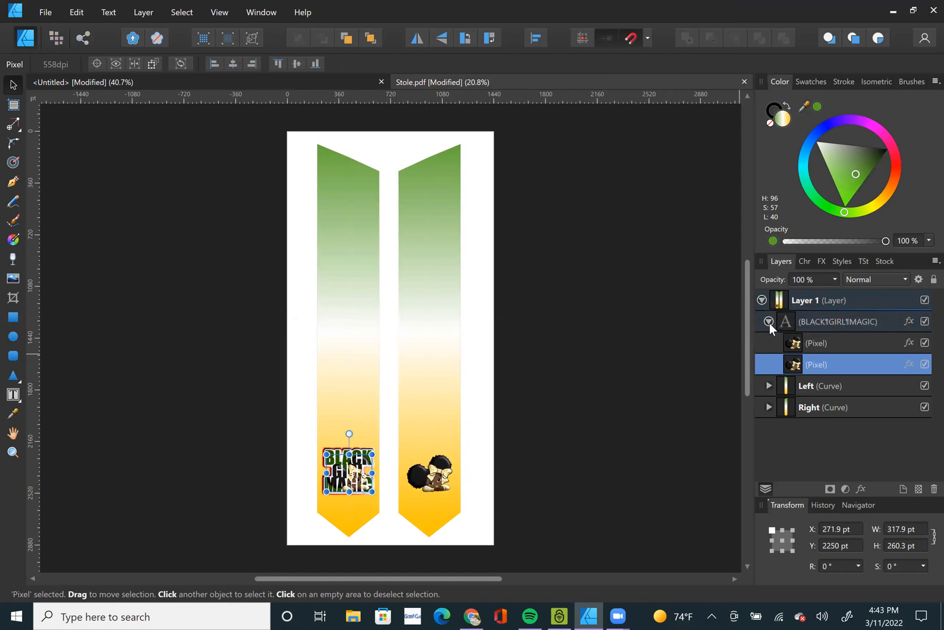
Clip the BLACK GIRL MAGIC text inside the Left curve, above its gradient rectangle.
{"action": "left_click", "coordinate": [208, 483]}
{"action": "left_click", "coordinate": [357, 481]}
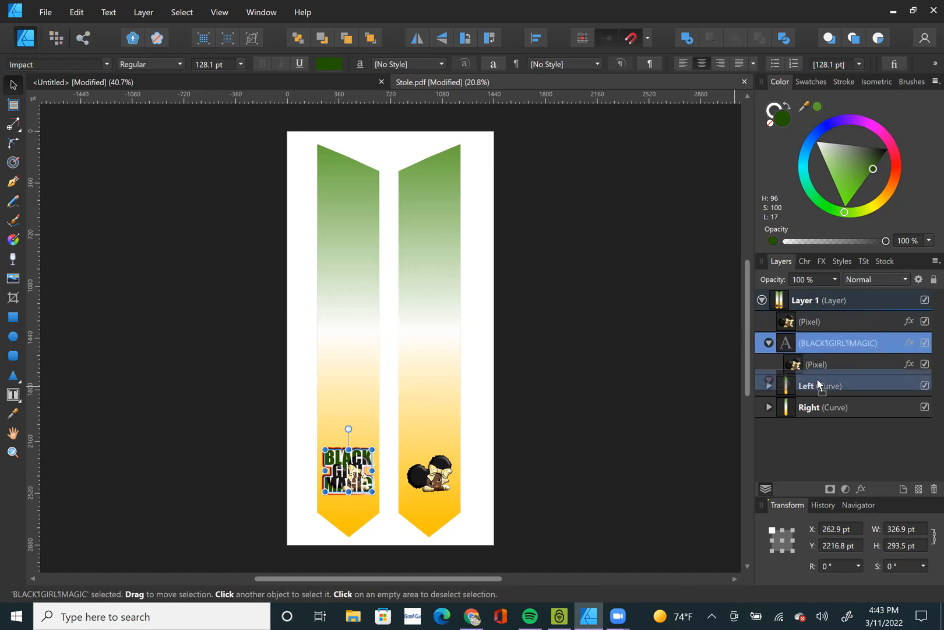
{"action": "left_click_drag", "start_coordinate": [817, 387], "coordinate": [817, 387]}
Enlarge the girl image on the right panel to about 375 by 307 pt, center it and clip it inside the Right curve.
{"action": "left_click", "coordinate": [438, 476]}
{"action": "left_click_drag", "start_coordinate": [452, 454], "coordinate": [461, 447]}
{"action": "left_click_drag", "start_coordinate": [436, 488], "coordinate": [431, 488]}
{"action": "left_click_drag", "start_coordinate": [804, 319], "coordinate": [820, 363]}
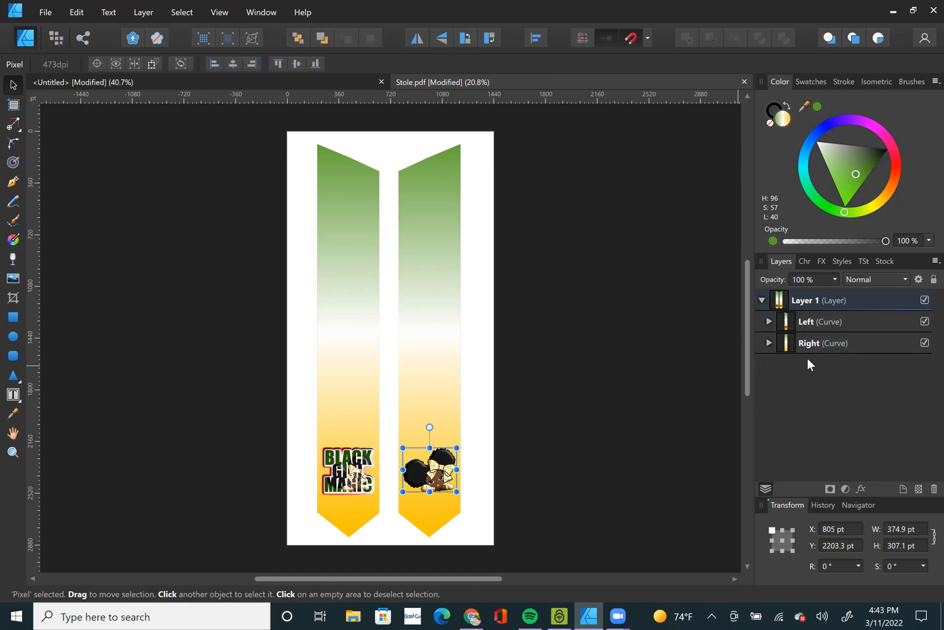
Reverse the gradient of the Right curve's rectangle so it runs from golden orange at the top to green at the bottom.
{"action": "left_click", "coordinate": [769, 343]}
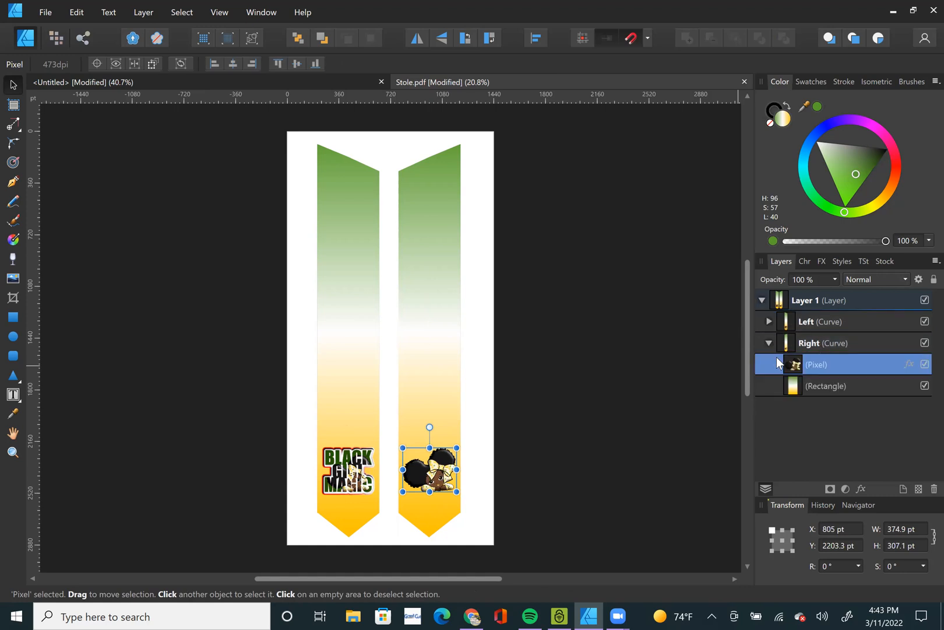
{"action": "left_click", "coordinate": [844, 387]}
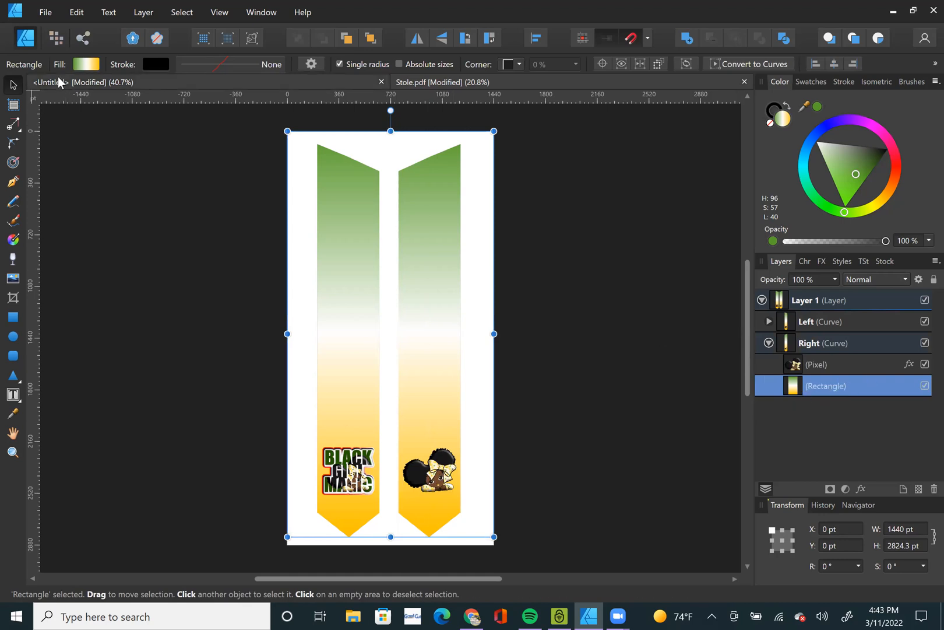
{"action": "left_click", "coordinate": [87, 64]}
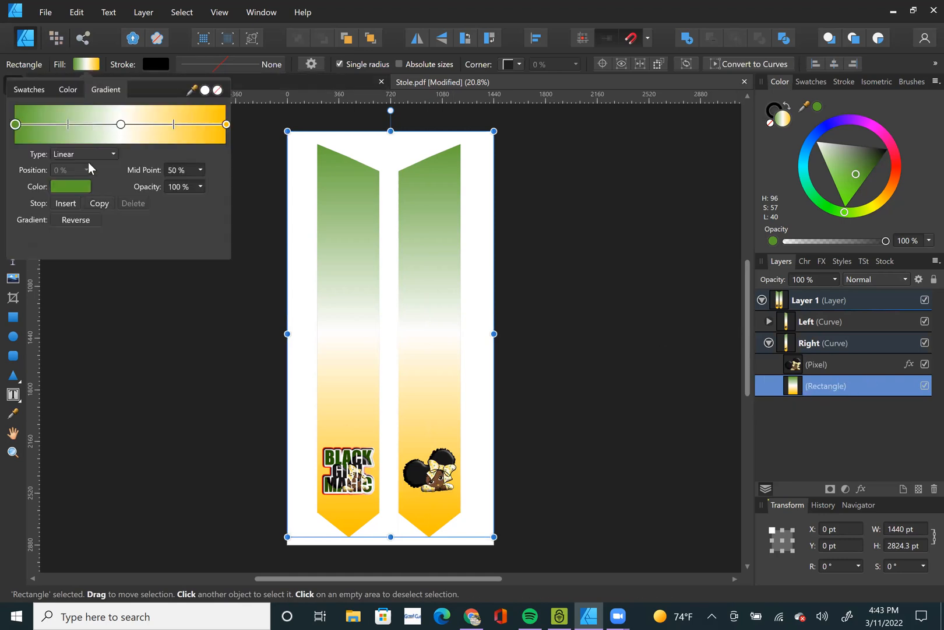
{"action": "left_click", "coordinate": [76, 220]}
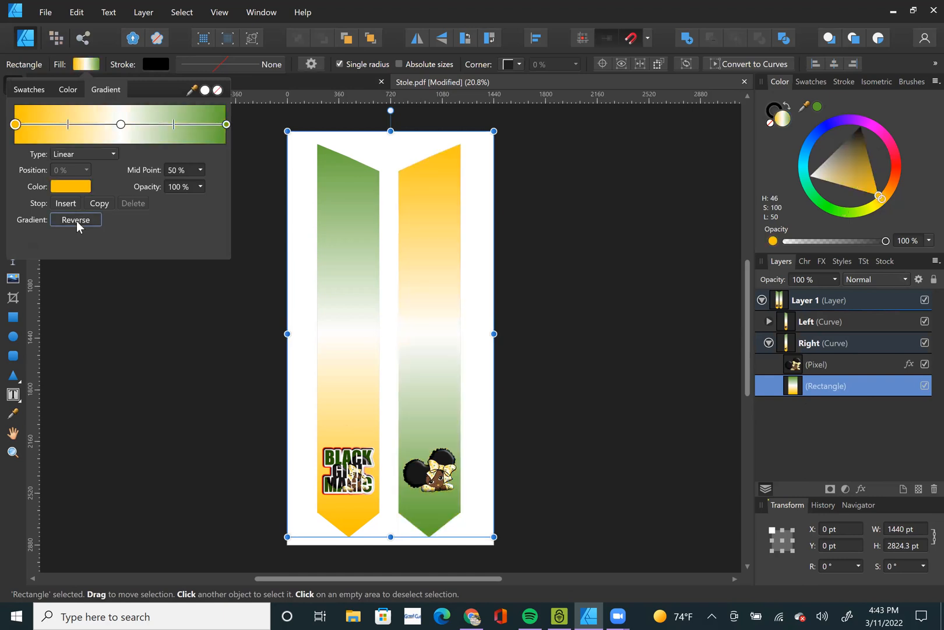
{"action": "left_click", "coordinate": [166, 372]}
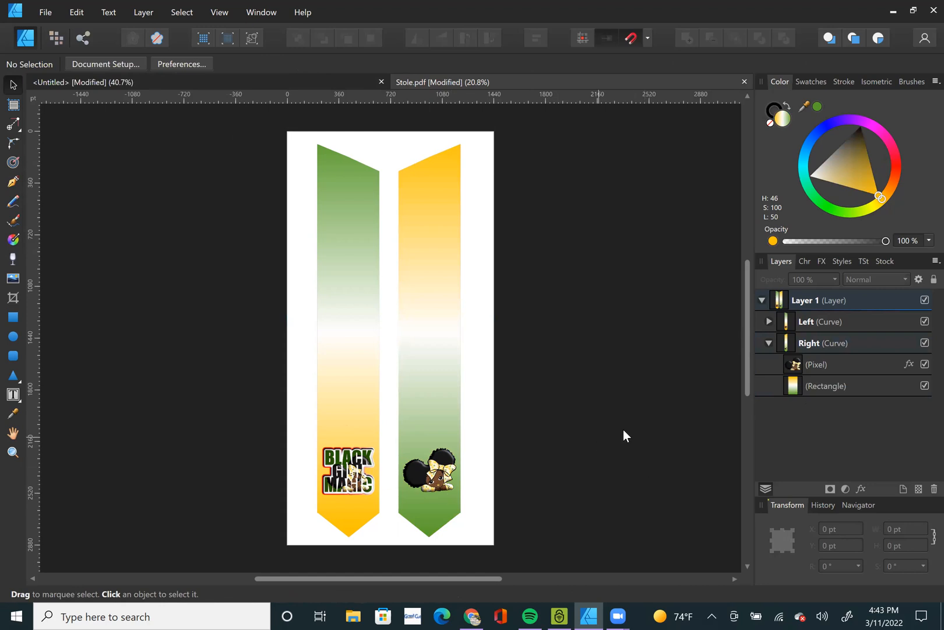
{"action": "left_click", "coordinate": [769, 342]}
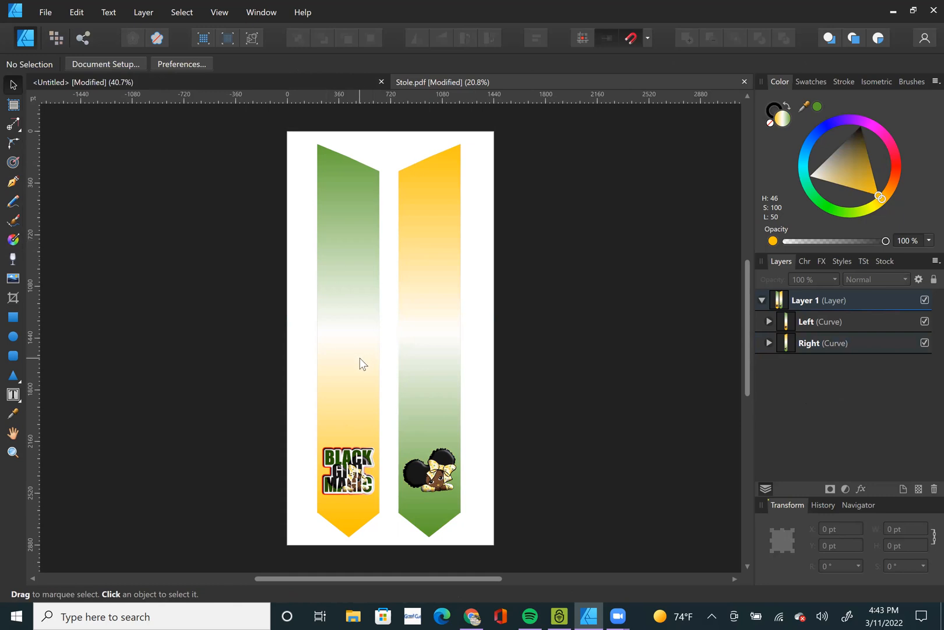
Widen the white middle of the Left curve's gradient by shifting the first midpoint toward green and the second toward orange, to 67%.
{"action": "left_click", "coordinate": [350, 325]}
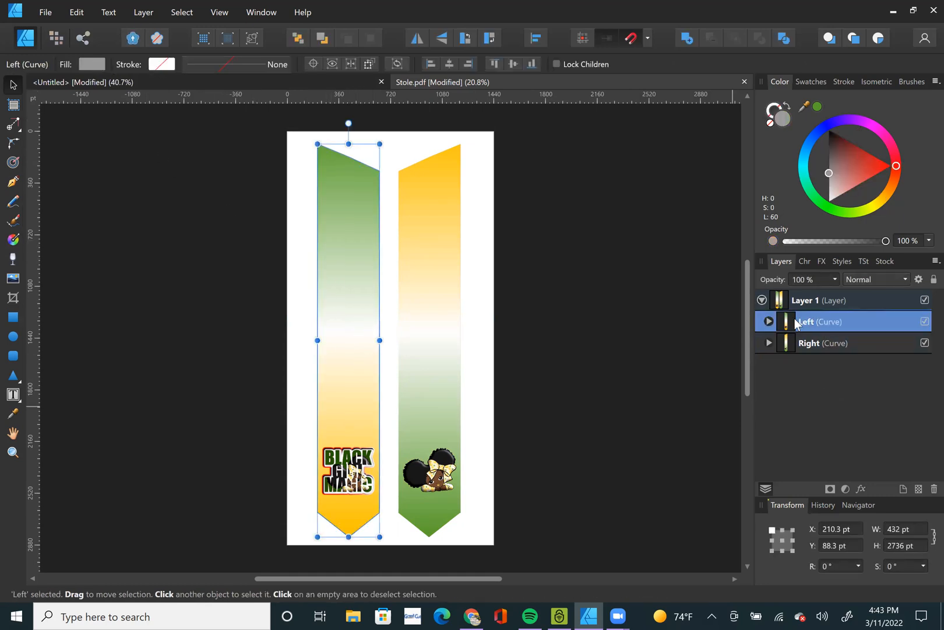
{"action": "left_click", "coordinate": [769, 321]}
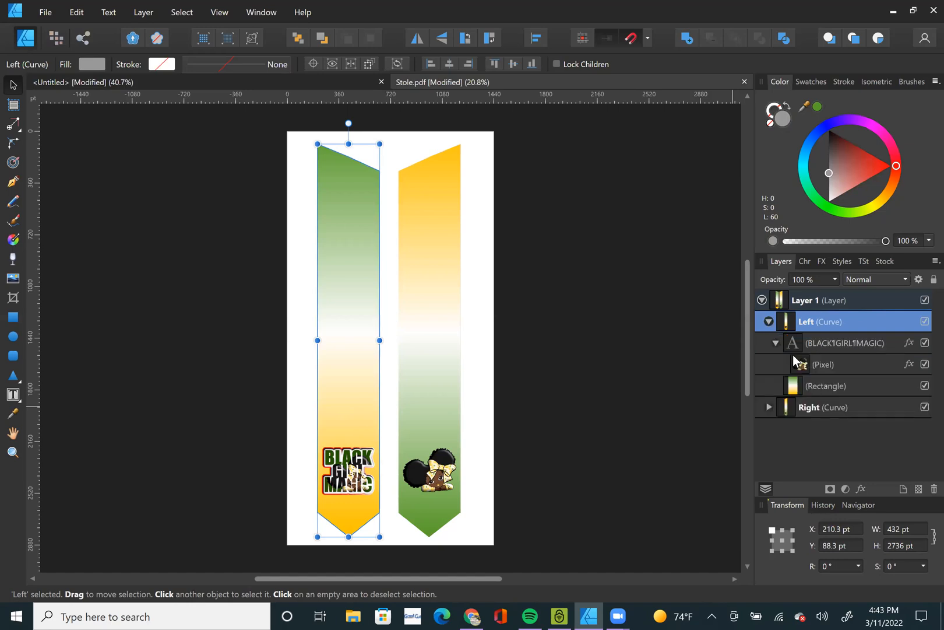
{"action": "left_click", "coordinate": [818, 385]}
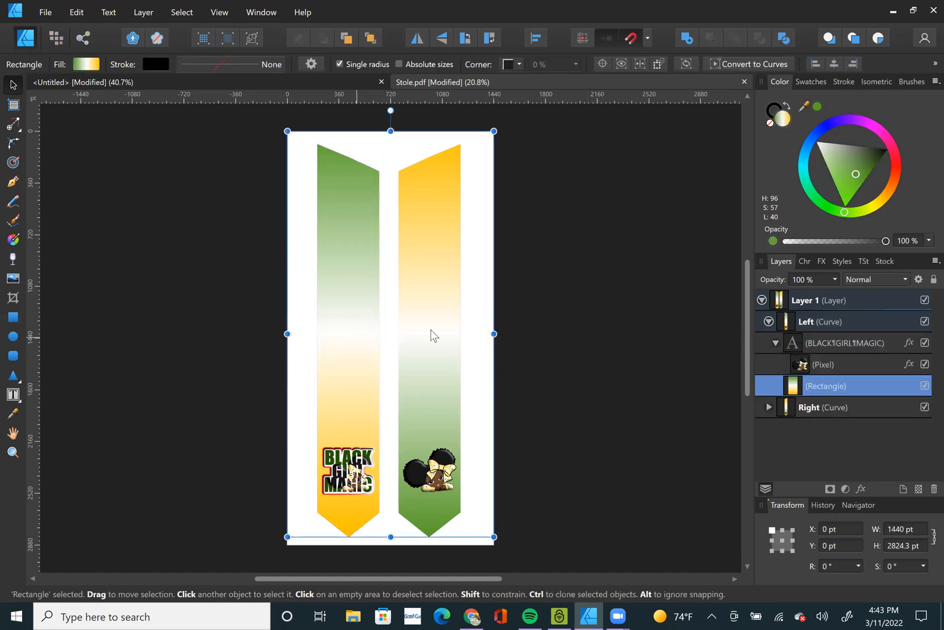
{"action": "left_click", "coordinate": [87, 64]}
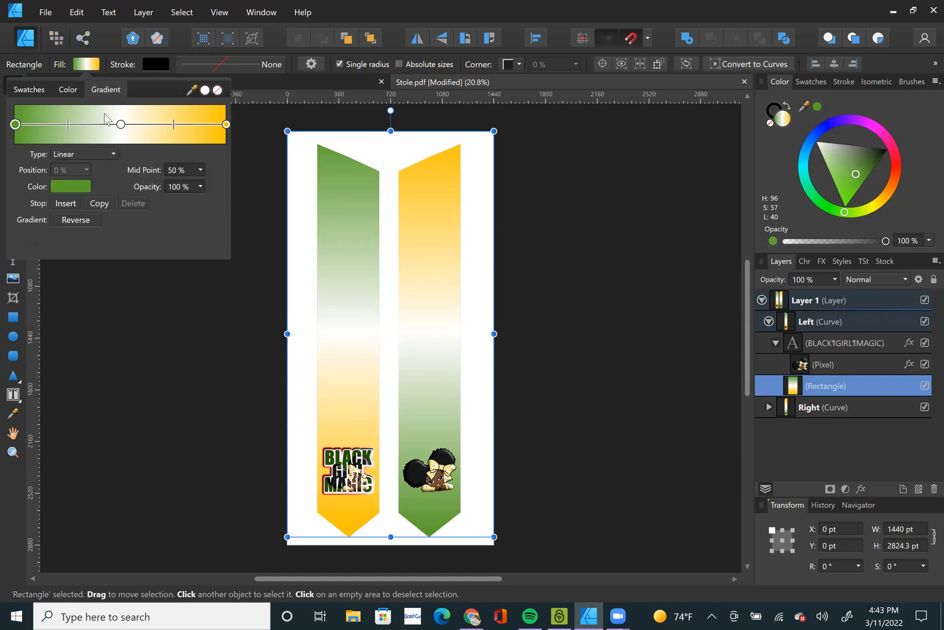
{"action": "left_click_drag", "start_coordinate": [68, 127], "coordinate": [52, 128]}
{"action": "left_click_drag", "start_coordinate": [174, 125], "coordinate": [192, 125]}
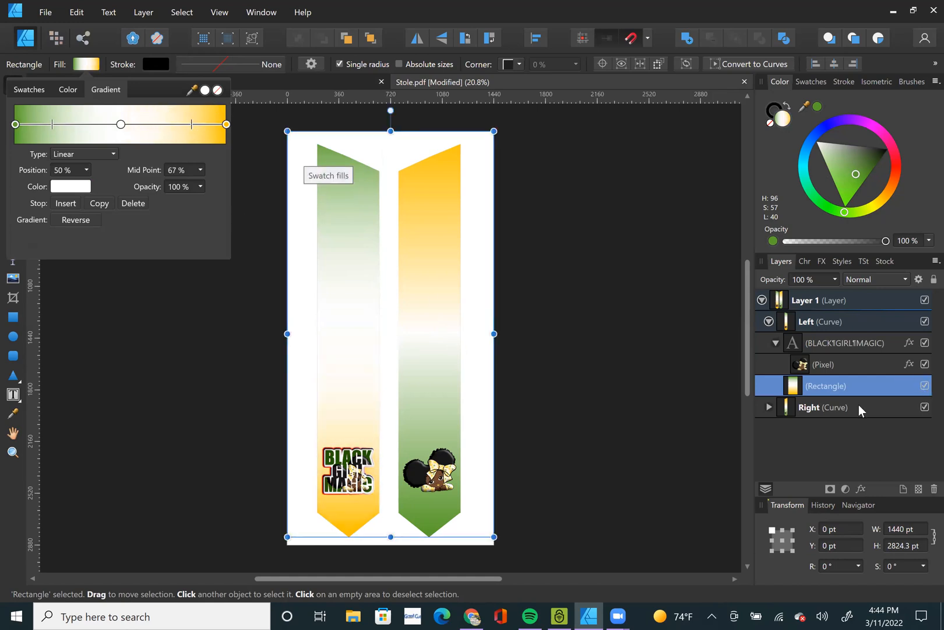
Widen the white middle of the Right curve's gradient by shifting both midpoints outward toward the orange and green ends.
{"action": "left_click", "coordinate": [768, 407]}
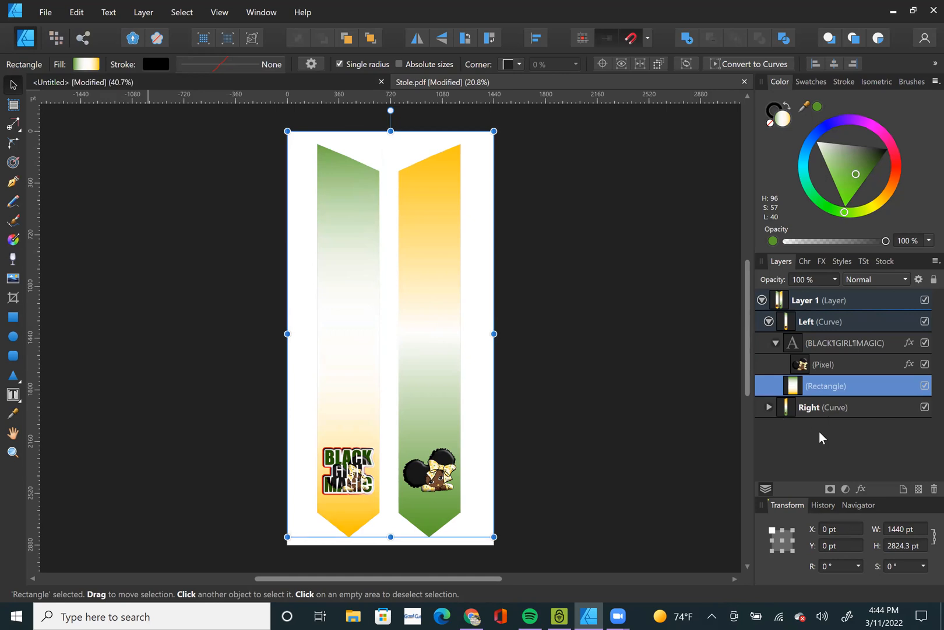
{"action": "left_click", "coordinate": [769, 407]}
{"action": "left_click", "coordinate": [822, 449]}
{"action": "left_click", "coordinate": [92, 68]}
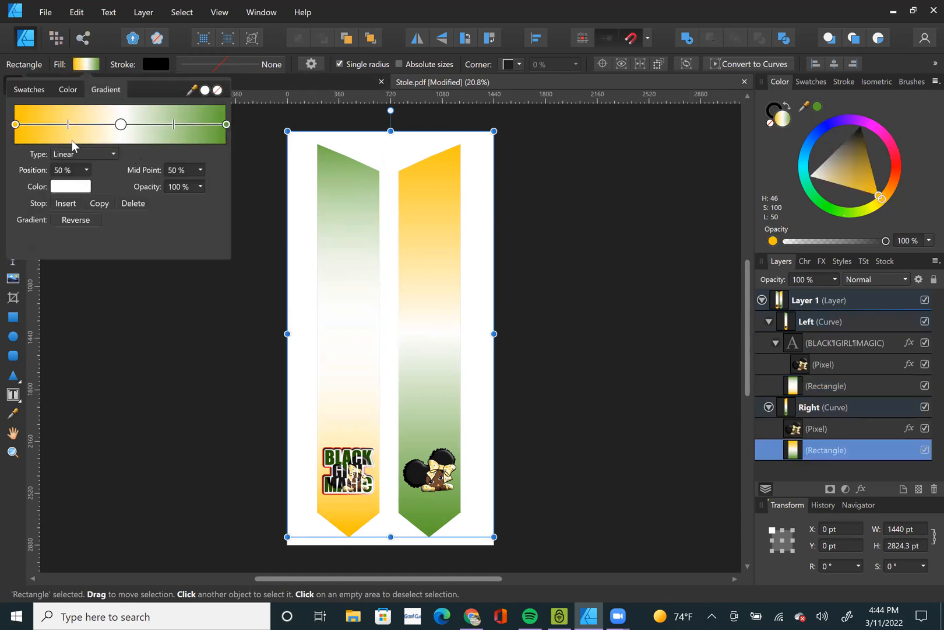
{"action": "left_click_drag", "start_coordinate": [63, 130], "coordinate": [50, 129]}
{"action": "left_click_drag", "start_coordinate": [174, 133], "coordinate": [187, 131]}
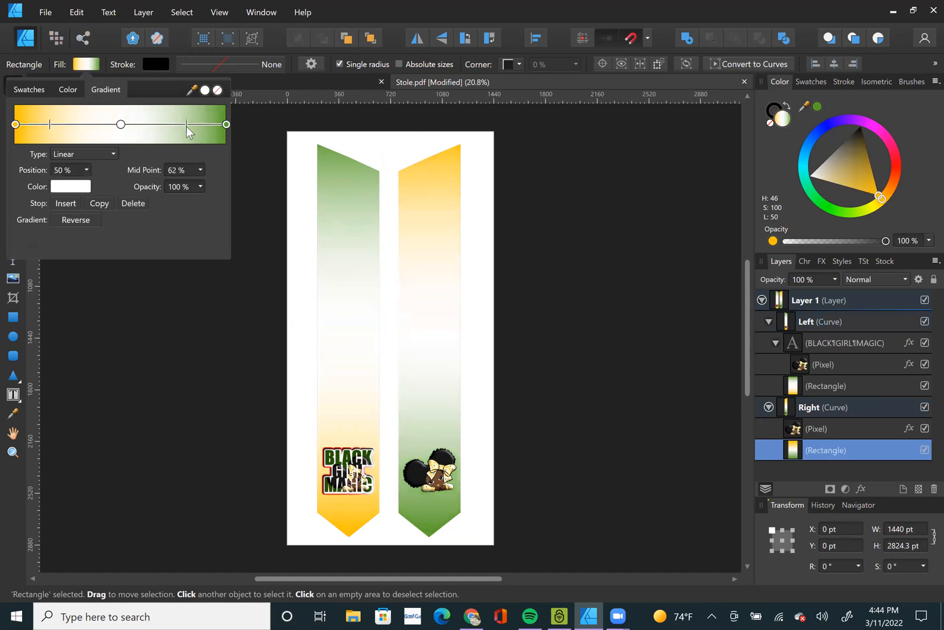
{"action": "left_click", "coordinate": [210, 434]}
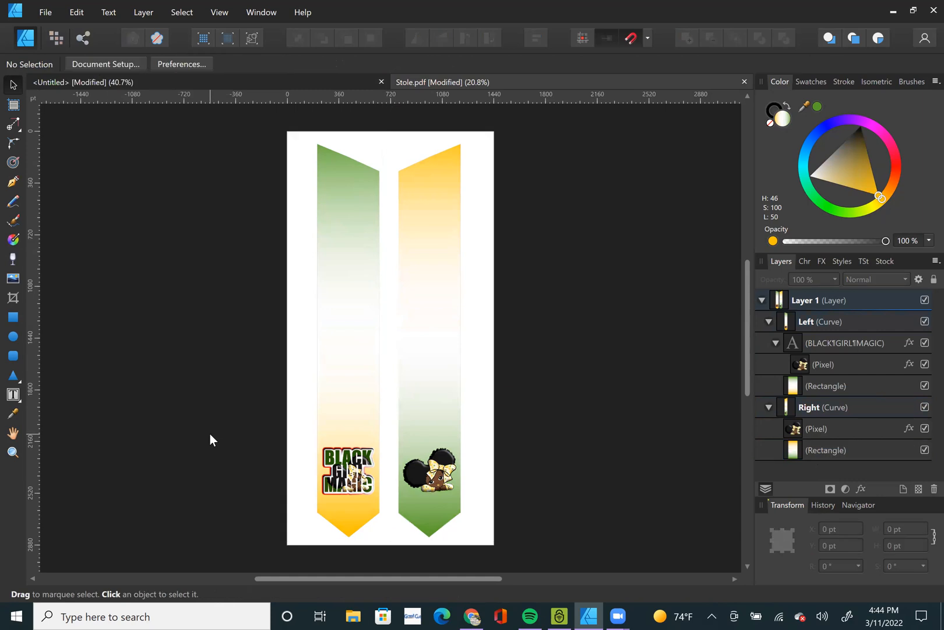
{"action": "left_click_drag", "start_coordinate": [275, 136], "coordinate": [535, 525]}
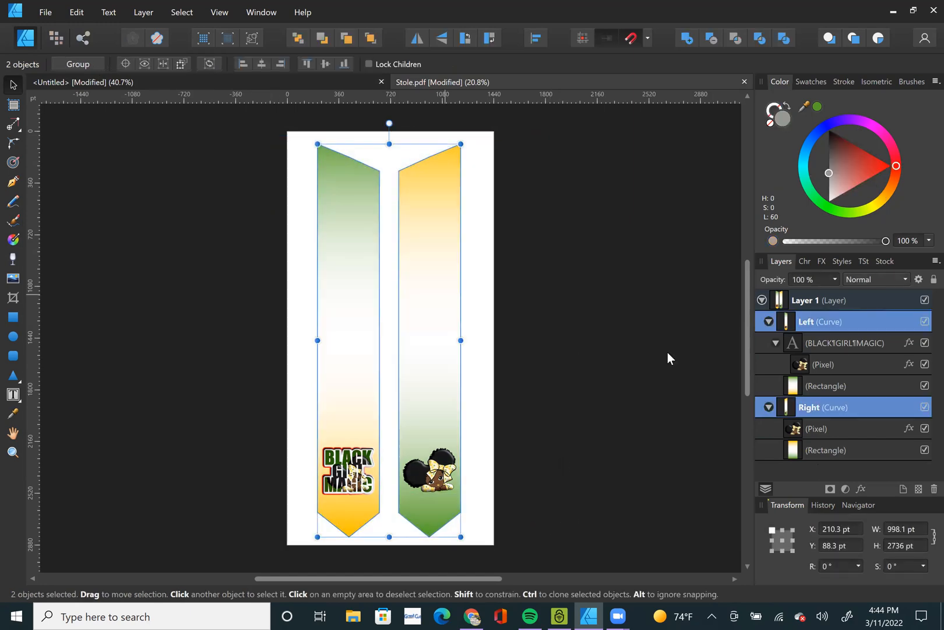
{"action": "left_click", "coordinate": [648, 475]}
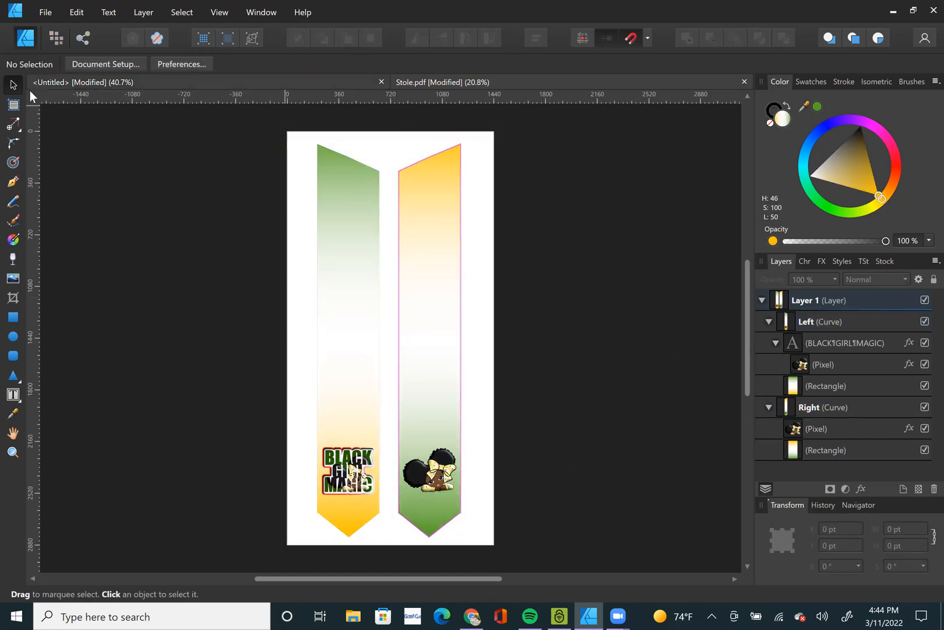
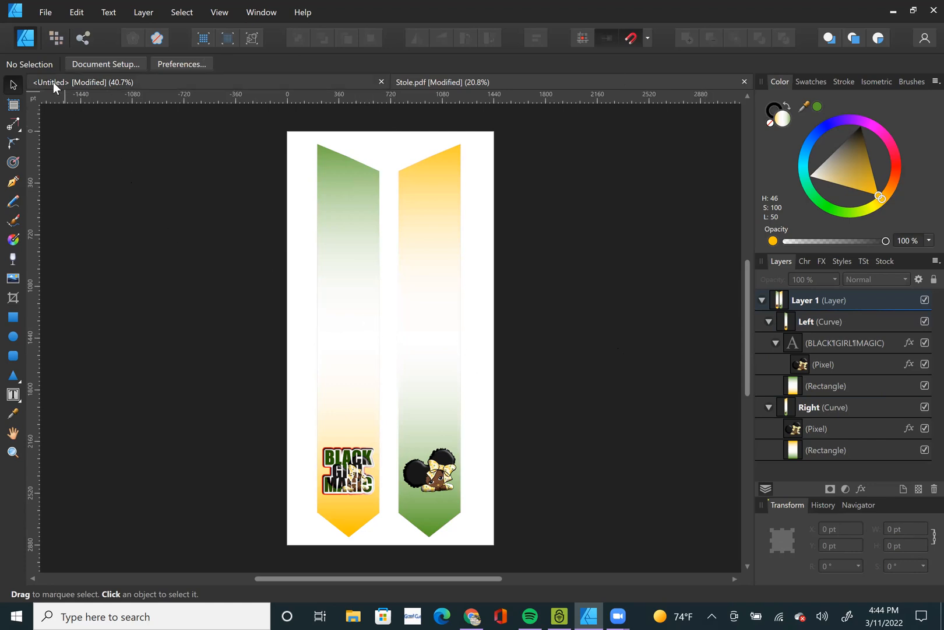
Change the document units from points to inches in the document setup.
{"action": "left_click", "coordinate": [84, 61]}
{"action": "left_click", "coordinate": [481, 206]}
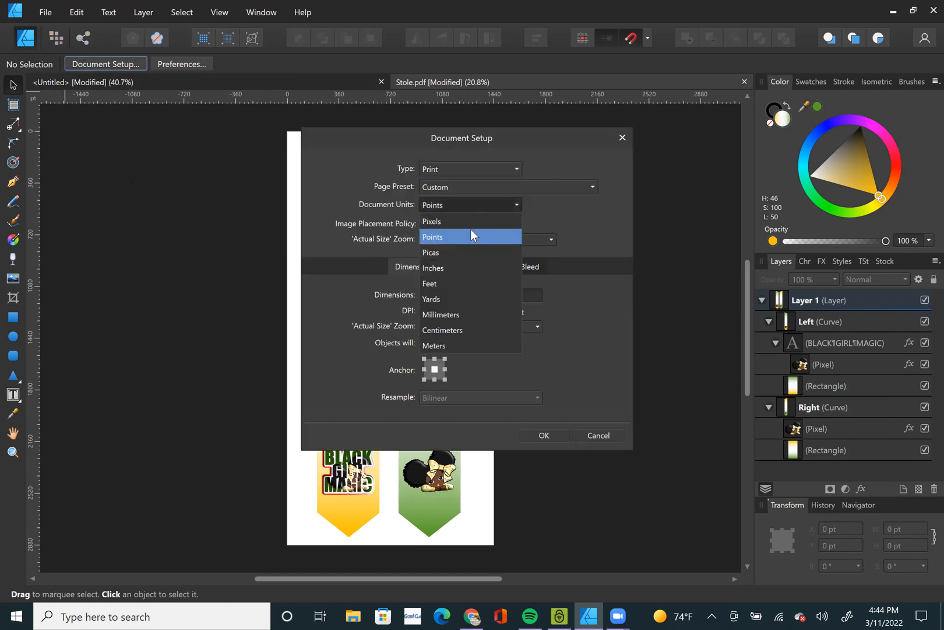
{"action": "left_click", "coordinate": [458, 269]}
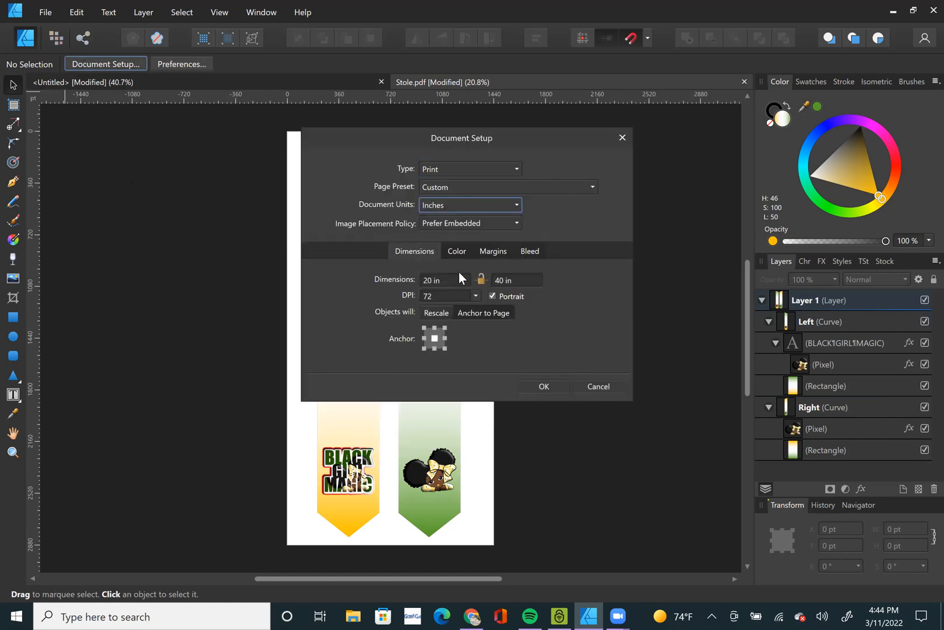
{"action": "left_click", "coordinate": [549, 385]}
Move the left stole panel closer to the right one so its left edge sits at 4 in.
{"action": "left_click", "coordinate": [343, 312]}
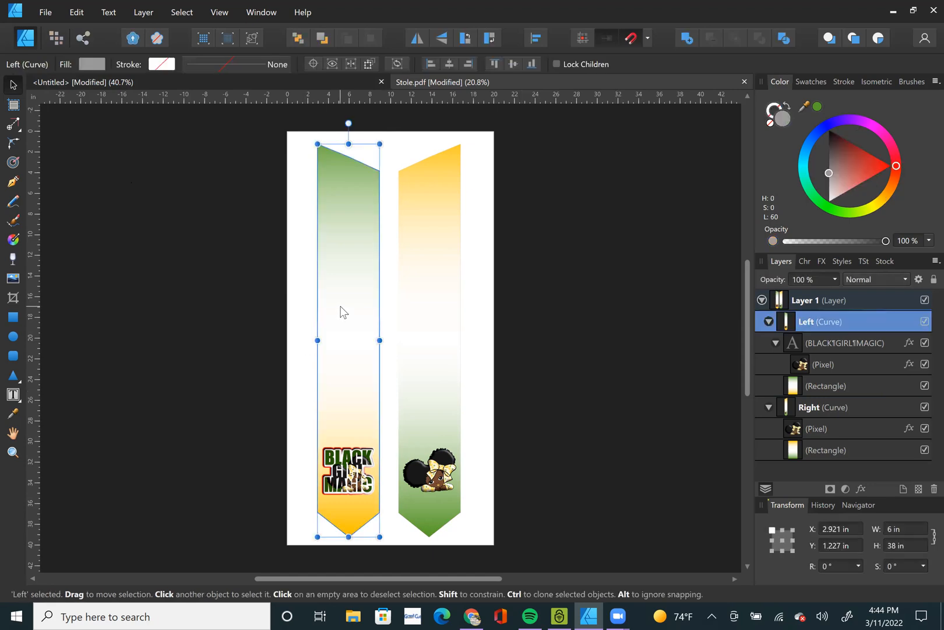
{"action": "left_click", "coordinate": [445, 308], "text": "shift"}
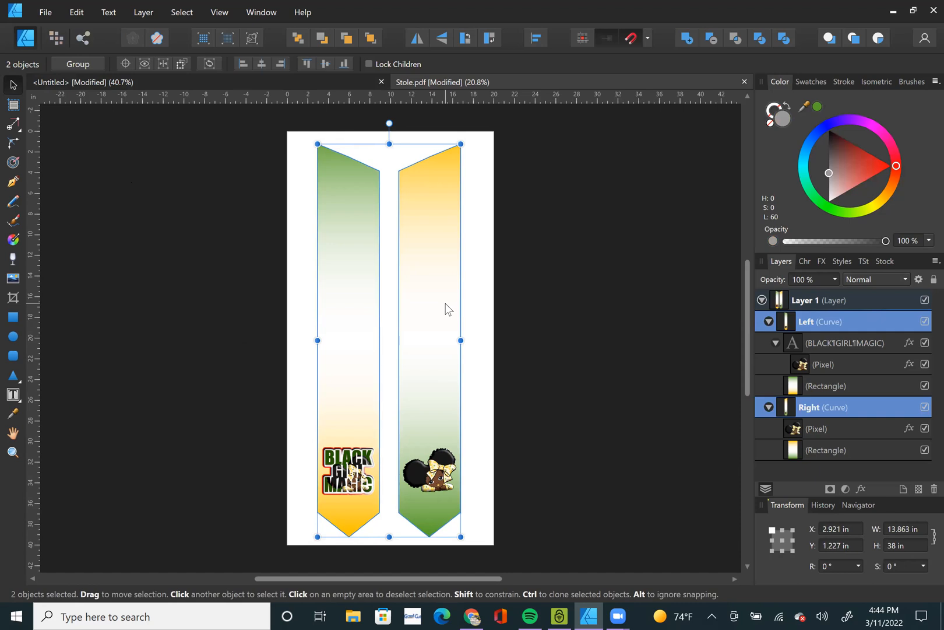
{"action": "left_click", "coordinate": [598, 368]}
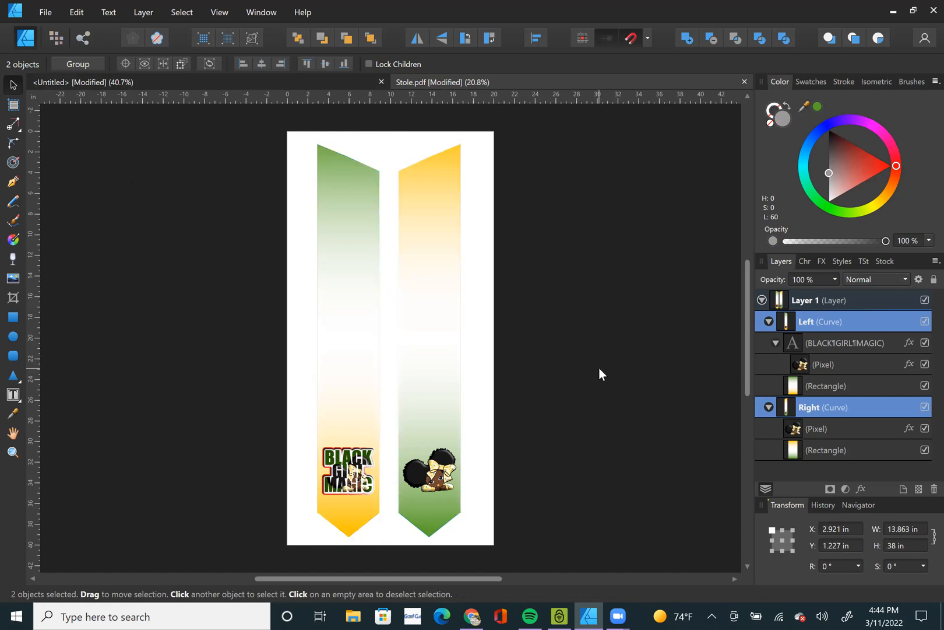
{"action": "left_click", "coordinate": [361, 353]}
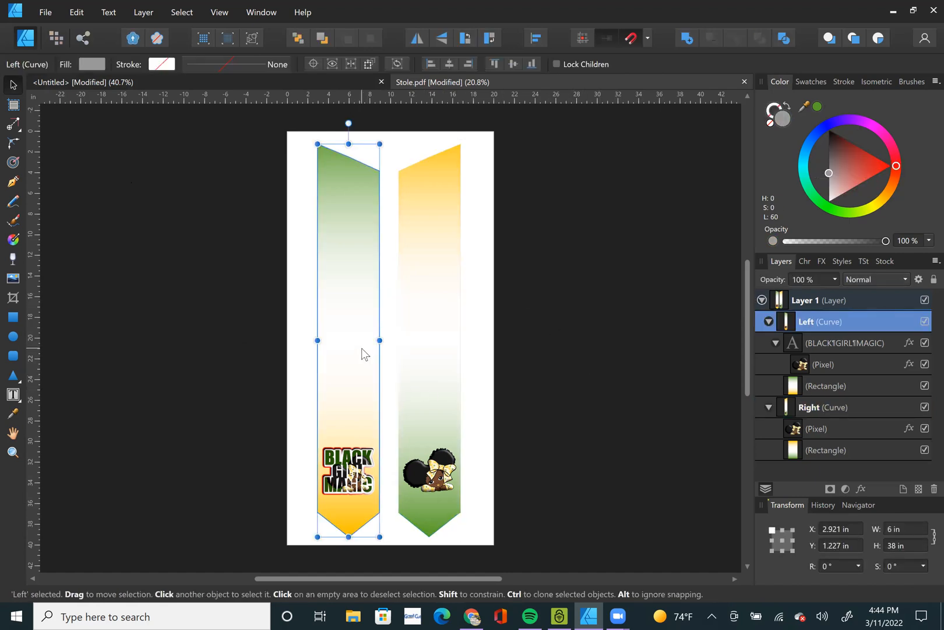
{"action": "left_click_drag", "start_coordinate": [362, 353], "coordinate": [373, 353]}
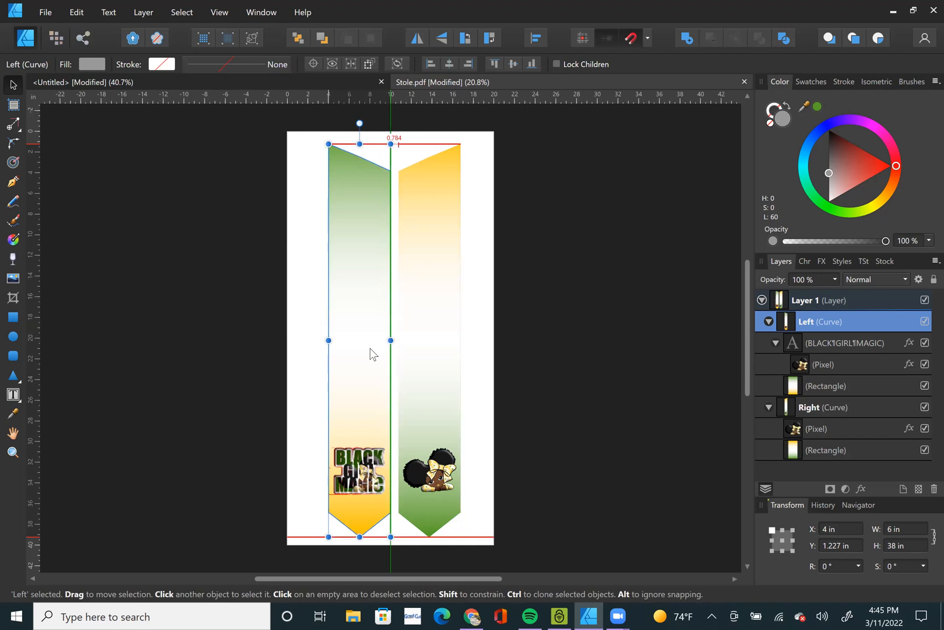
{"action": "left_click", "coordinate": [554, 350]}
{"action": "left_click", "coordinate": [373, 402]}
{"action": "left_click", "coordinate": [449, 390], "text": "shift"}
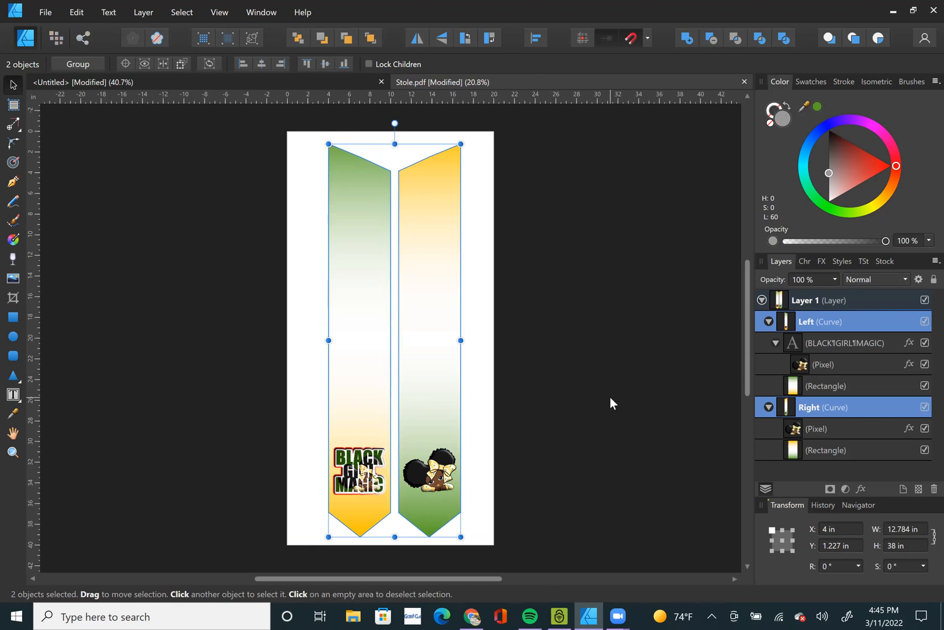
{"action": "left_click", "coordinate": [633, 385]}
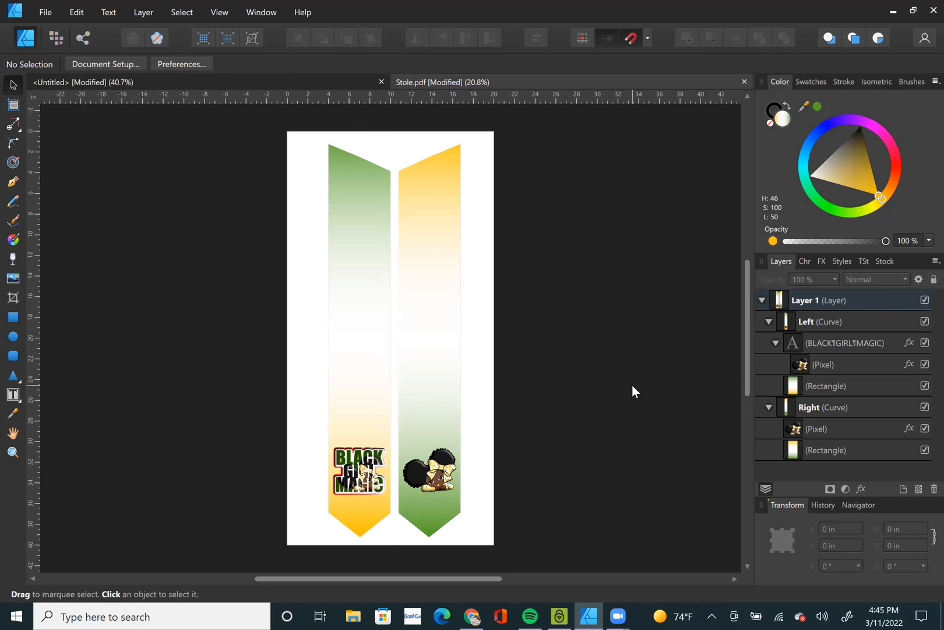
{"action": "left_click", "coordinate": [368, 310]}
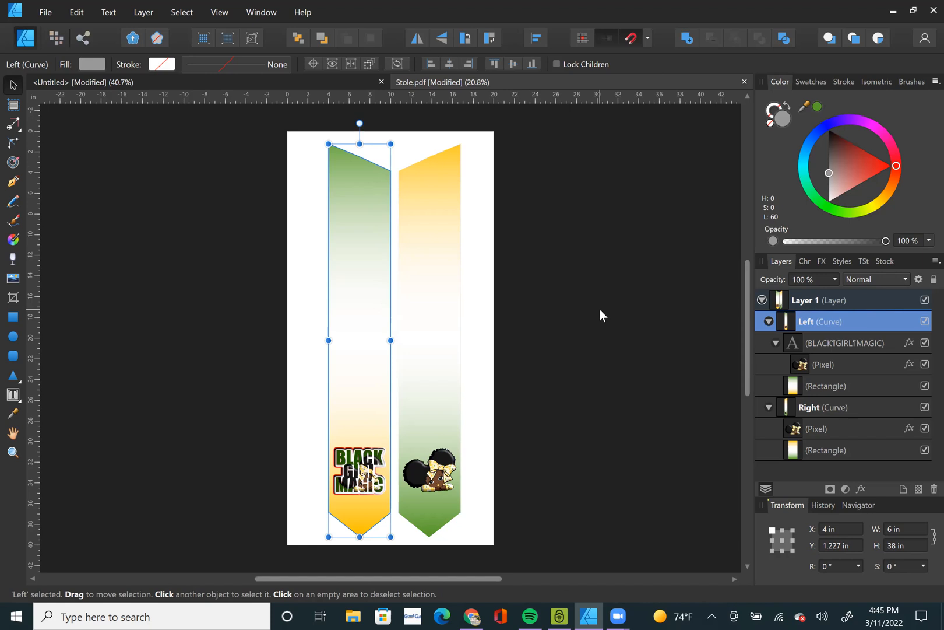
{"action": "left_click", "coordinate": [596, 348]}
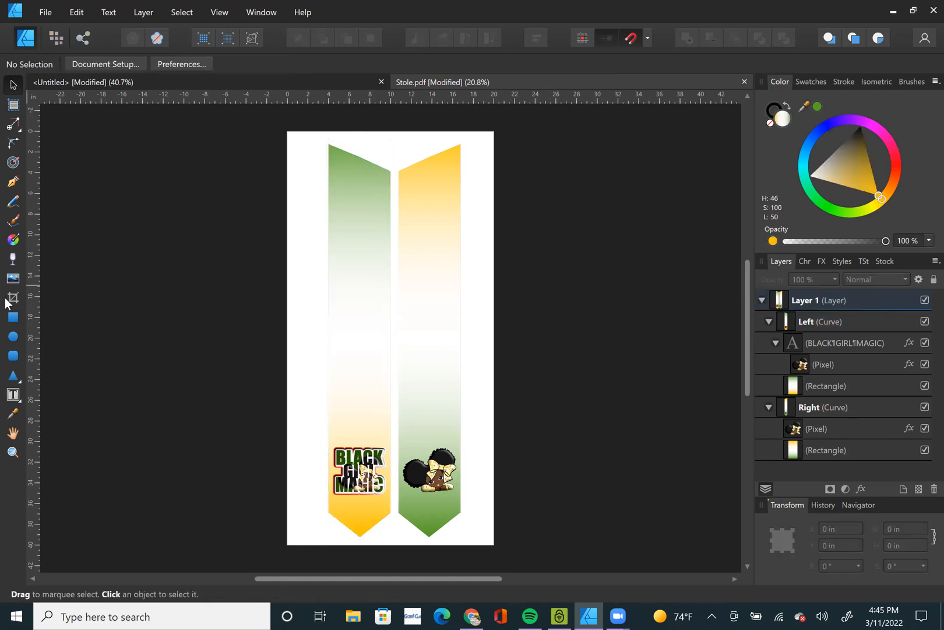
Set the height of both stole panels to 30 in and reposition them mid-page, 5 in below the page's upper edge.
{"action": "left_click", "coordinate": [351, 304]}
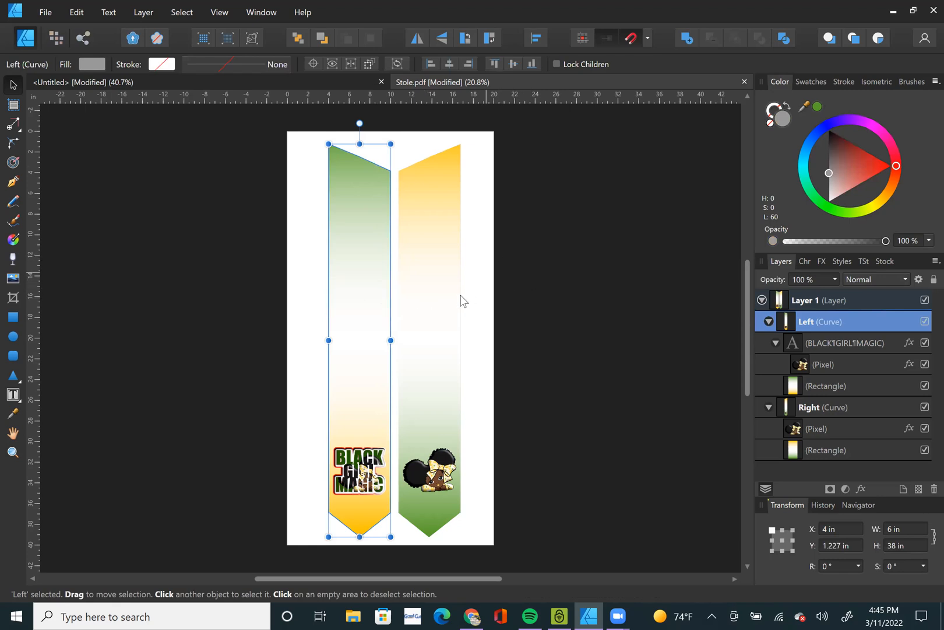
{"action": "left_click", "coordinate": [428, 307], "text": "shift"}
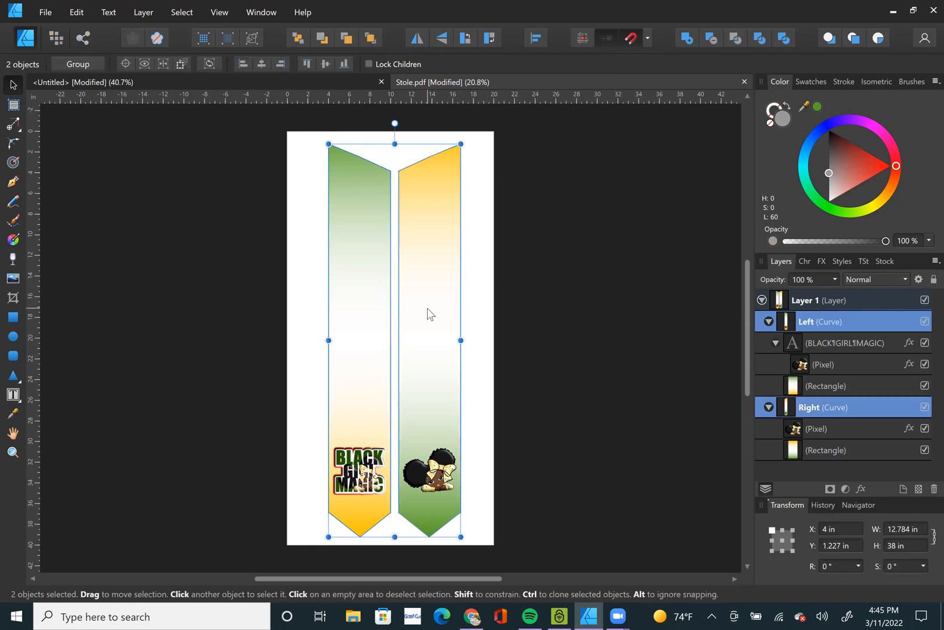
{"action": "left_click", "coordinate": [910, 546]}
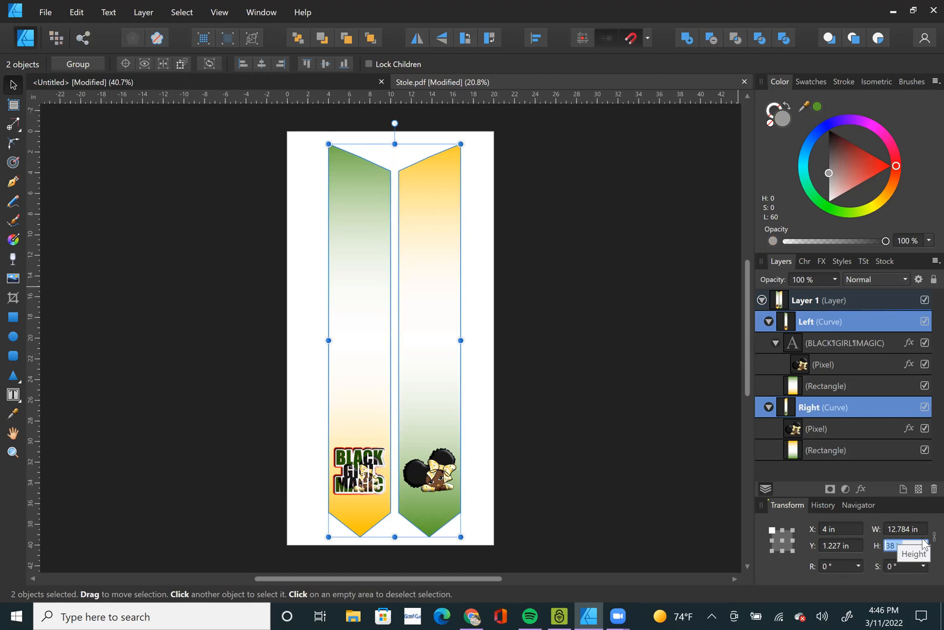
{"action": "type", "text": "30"}
{"action": "key", "text": "Return"}
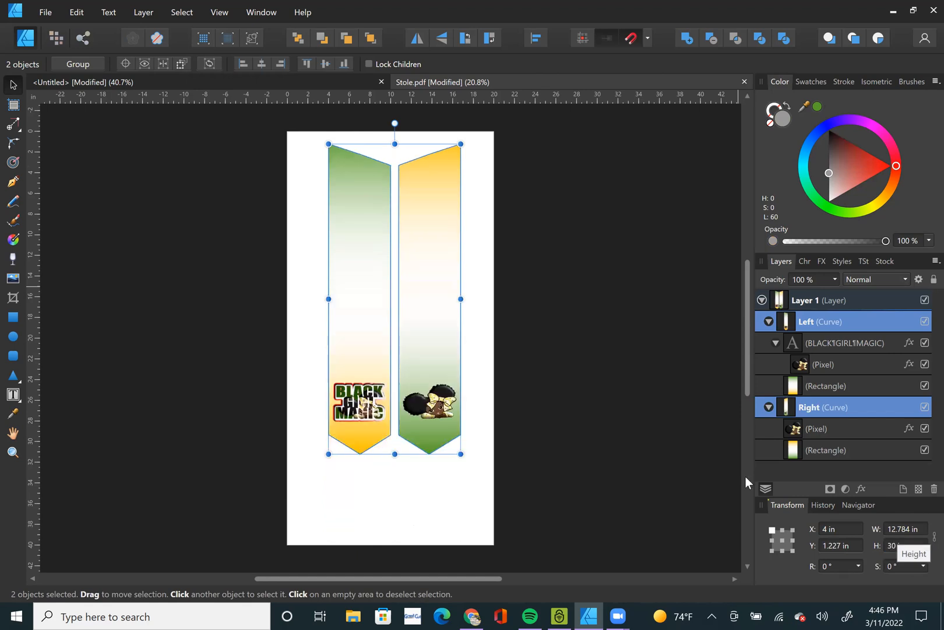
{"action": "left_click_drag", "start_coordinate": [428, 302], "coordinate": [426, 341]}
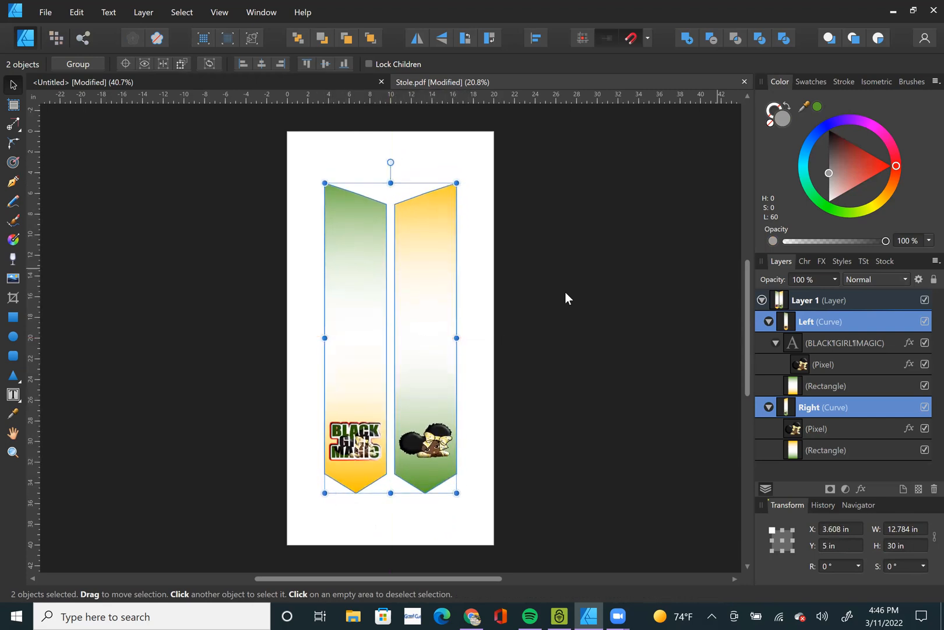
{"action": "left_click", "coordinate": [627, 300]}
{"action": "left_click", "coordinate": [427, 316]}
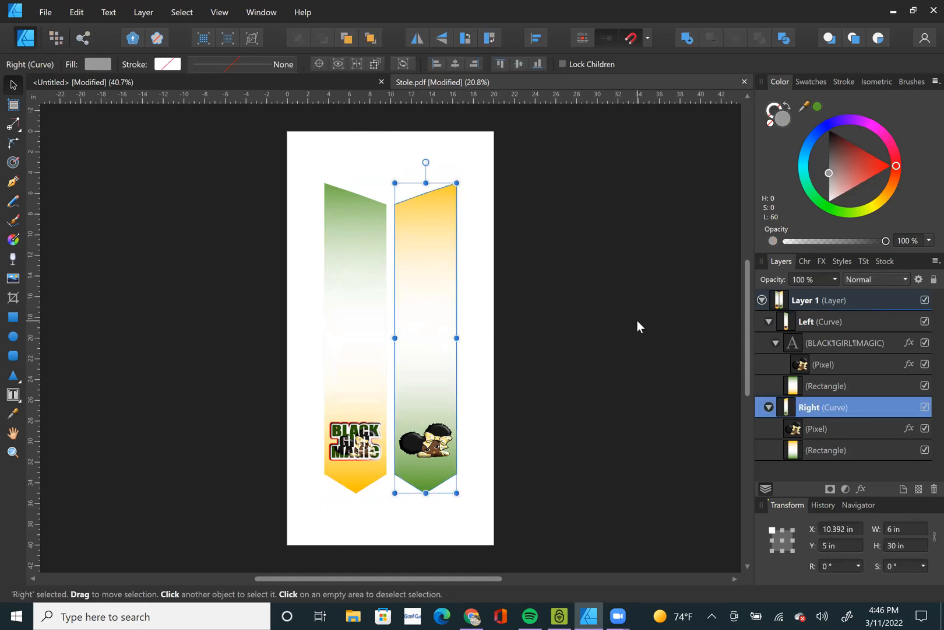
{"action": "left_click", "coordinate": [574, 350]}
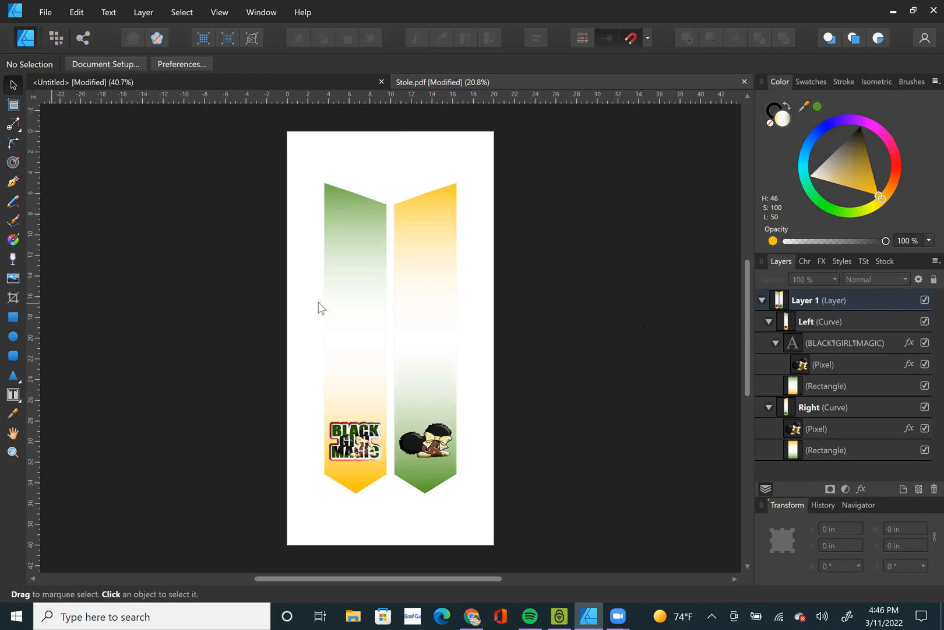
{"action": "left_click", "coordinate": [366, 313]}
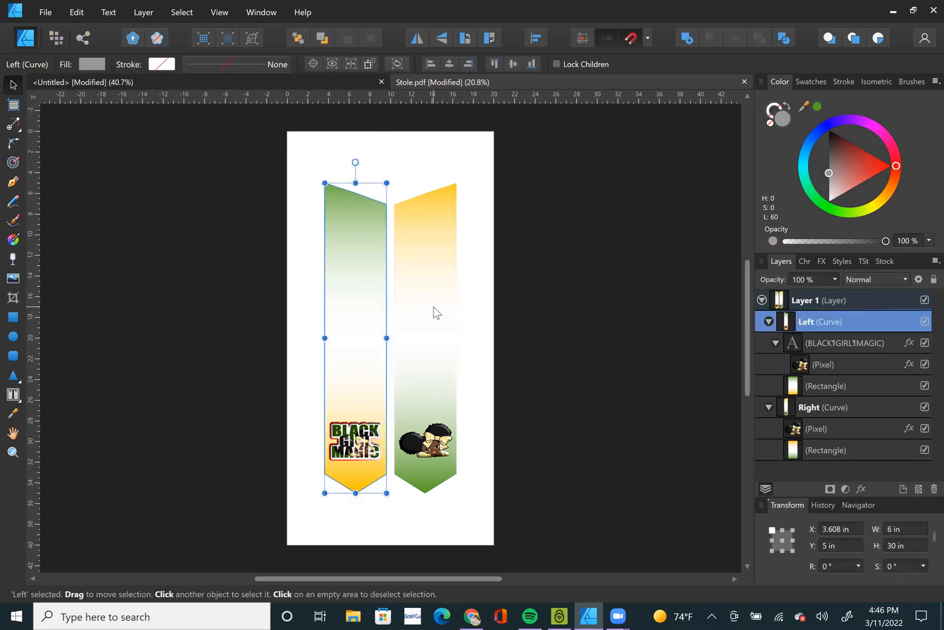
{"action": "left_click", "coordinate": [436, 312], "text": "shift"}
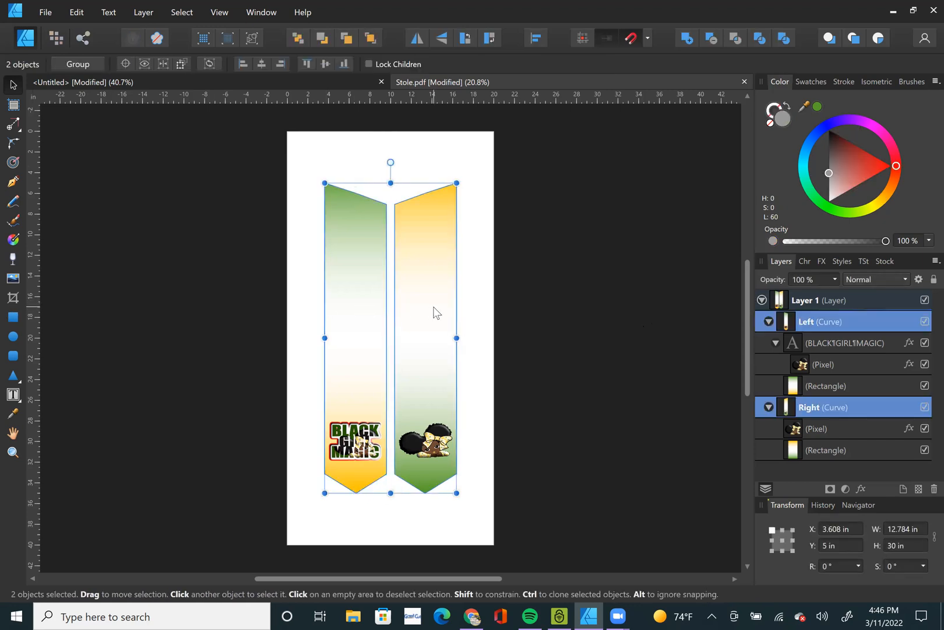
{"action": "left_click", "coordinate": [578, 294]}
Draw a rectangle about 13.7 by 20.9 in across the page's left edge and swap its fill and stroke colours.
{"action": "left_click", "coordinate": [21, 315]}
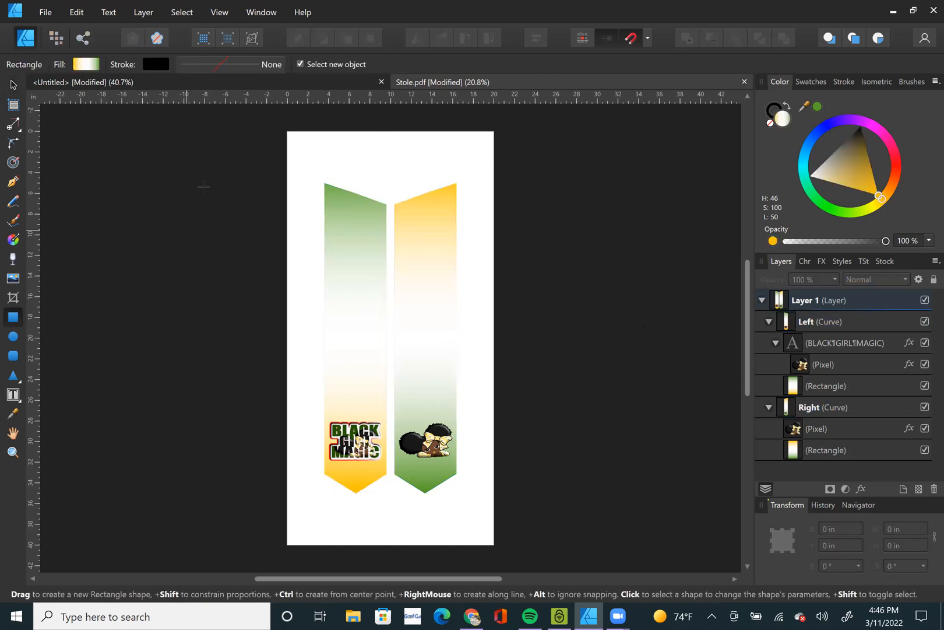
{"action": "mouse_move", "coordinate": [183, 173]}
{"action": "left_mouse_down"}
{"action": "mouse_move", "coordinate": [320, 363]}
{"action": "mouse_move", "coordinate": [326, 388]}
{"action": "left_mouse_up"}
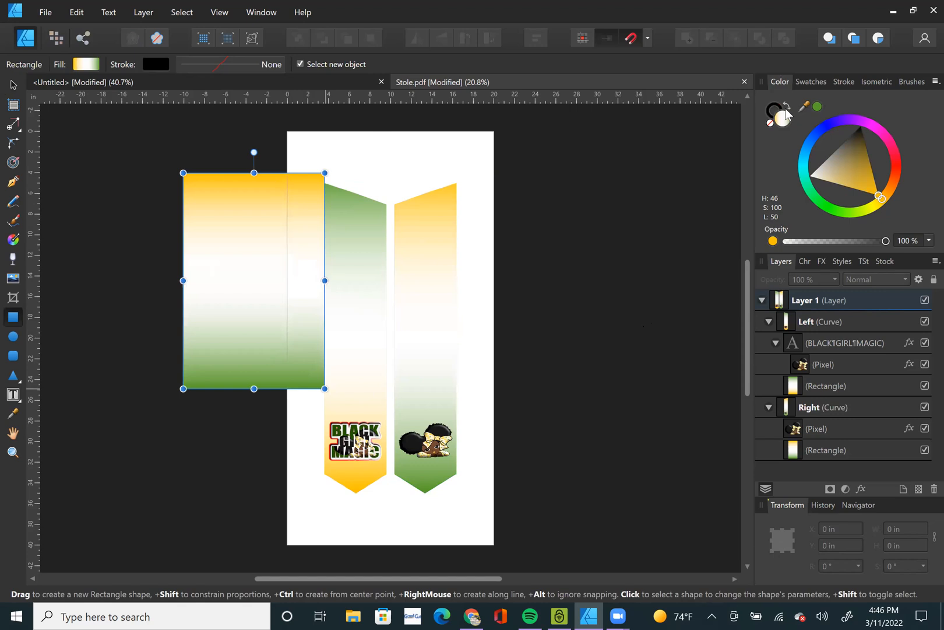
{"action": "key", "text": "shift+x"}
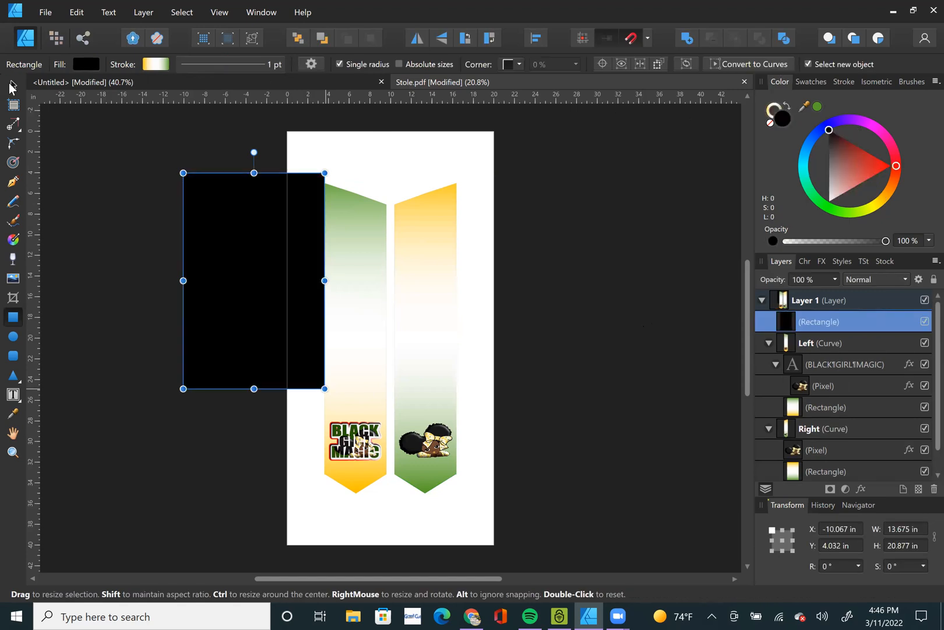
Resize the rectangle to 13 in wide and 19 in high with its proportions unlocked.
{"action": "left_click", "coordinate": [11, 86]}
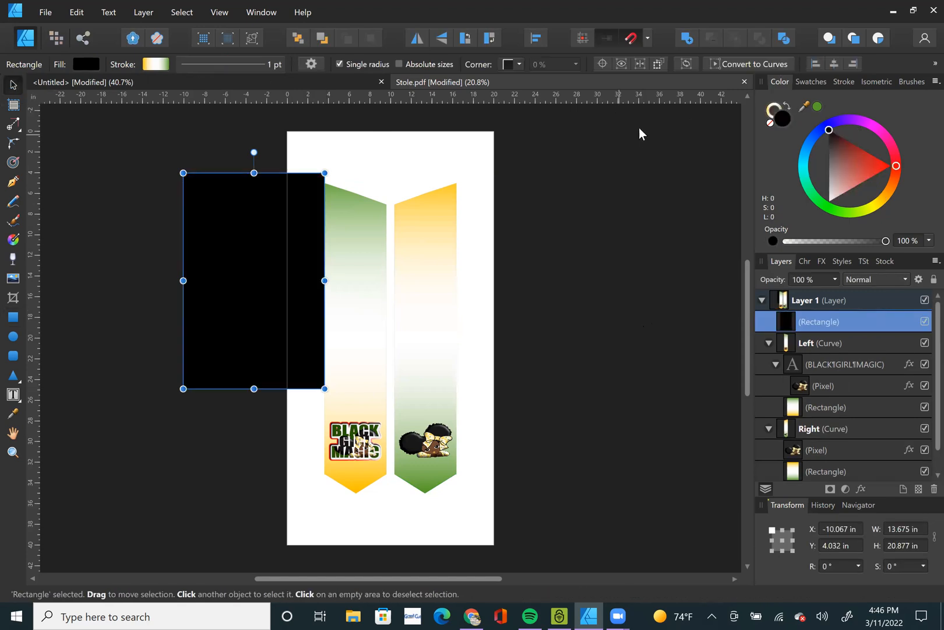
{"action": "left_click", "coordinate": [917, 531]}
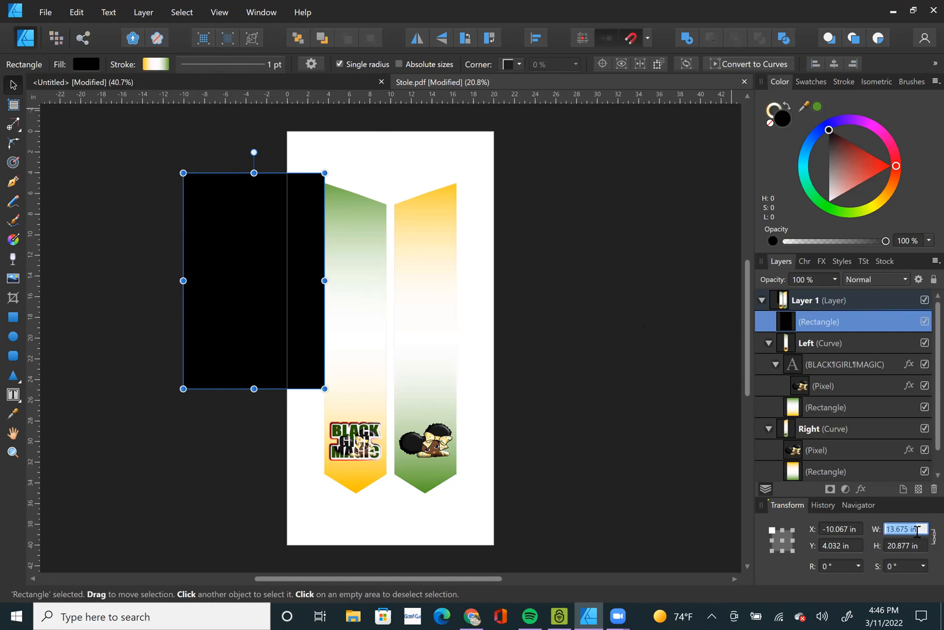
{"action": "type", "text": "13"}
{"action": "key", "text": "Tab"}
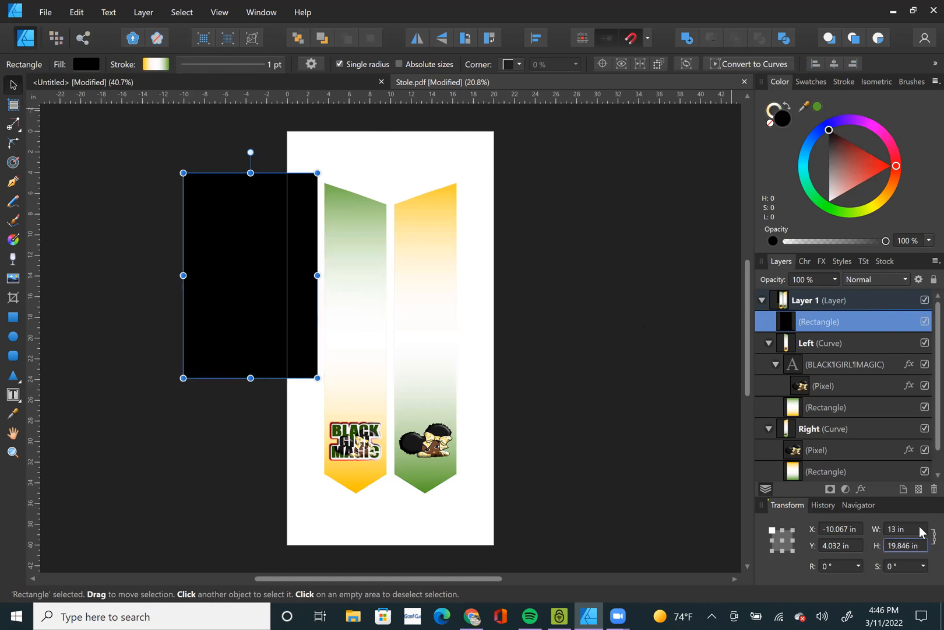
{"action": "type", "text": "19"}
{"action": "key", "text": "Tab"}
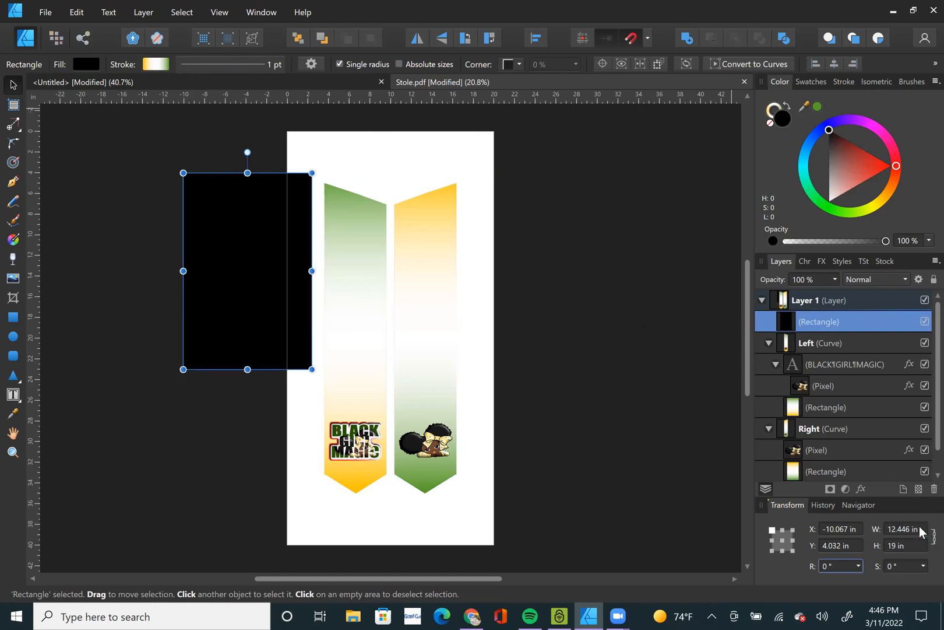
{"action": "left_click", "coordinate": [915, 530]}
{"action": "type", "text": "13"}
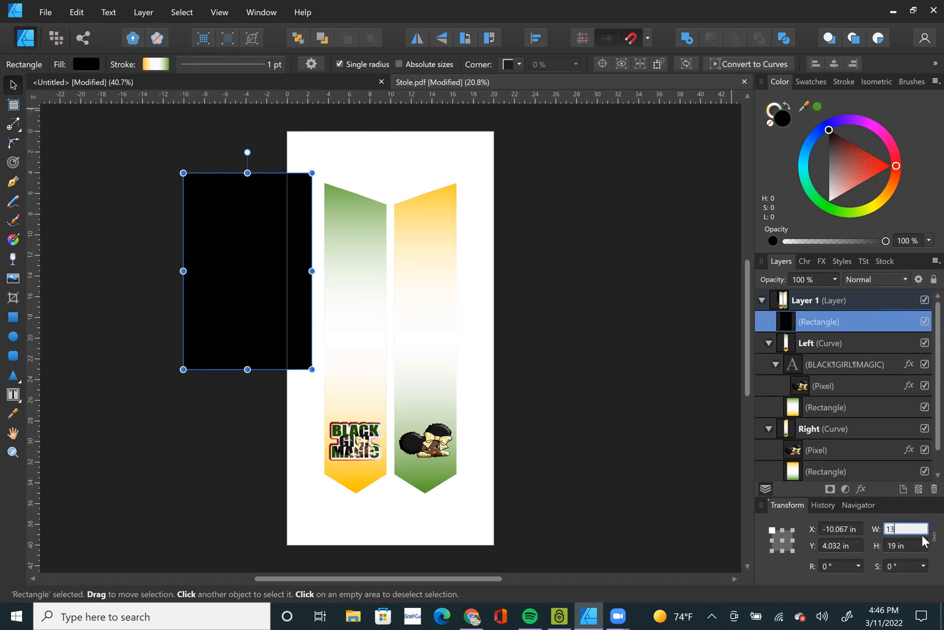
{"action": "key", "text": "Return"}
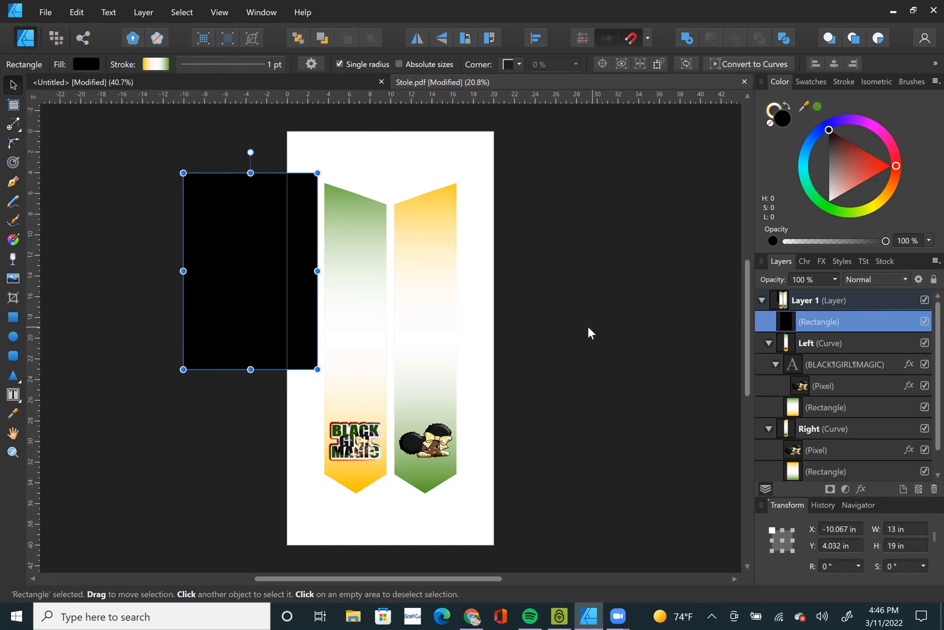
Remove the rectangle's fill and give it a red outline 4.4 pt wide.
{"action": "left_click", "coordinate": [588, 332]}
{"action": "left_click", "coordinate": [224, 301]}
{"action": "left_click", "coordinate": [788, 109]}
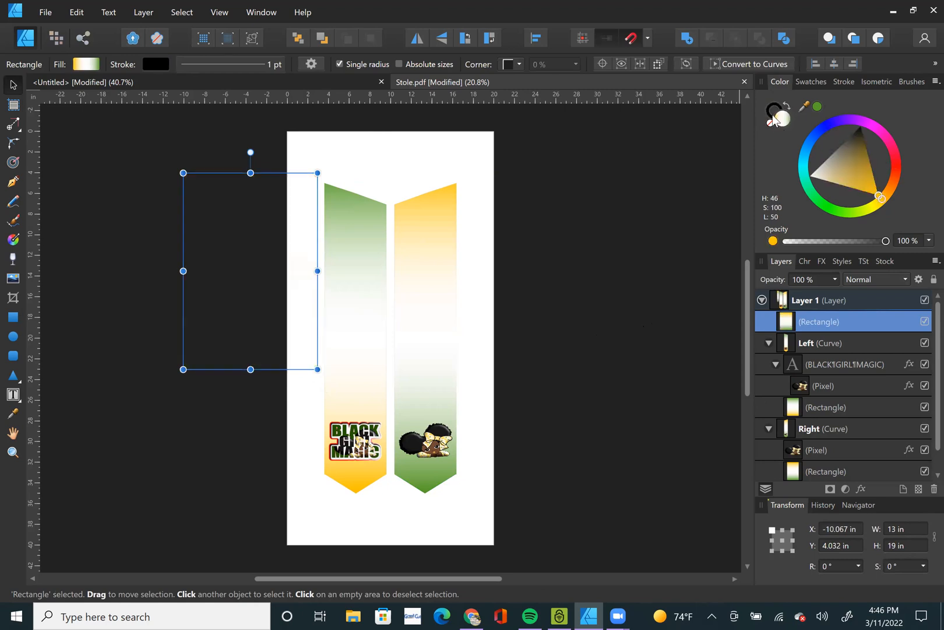
{"action": "left_click", "coordinate": [770, 122]}
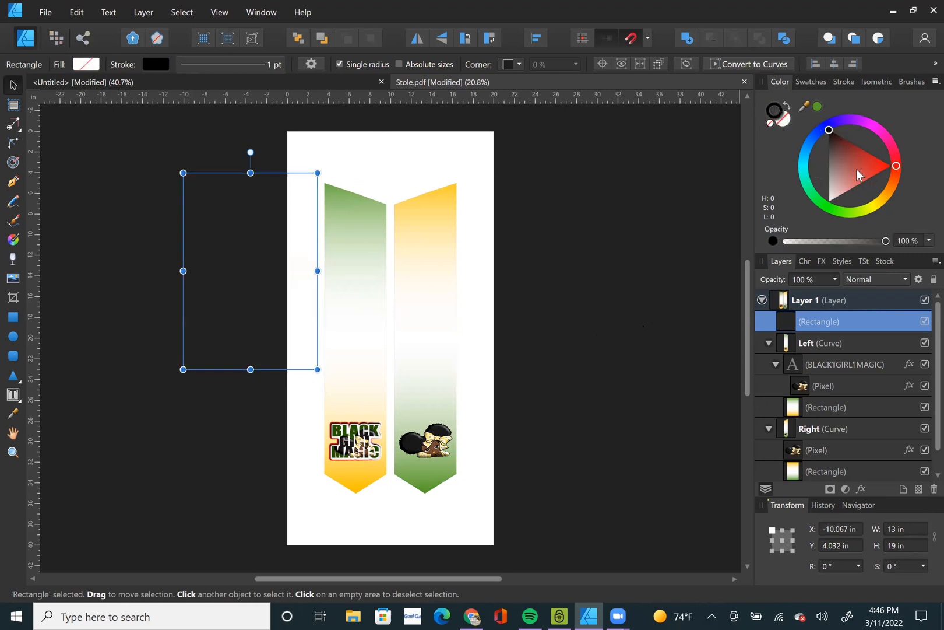
{"action": "left_click_drag", "start_coordinate": [878, 169], "coordinate": [922, 158]}
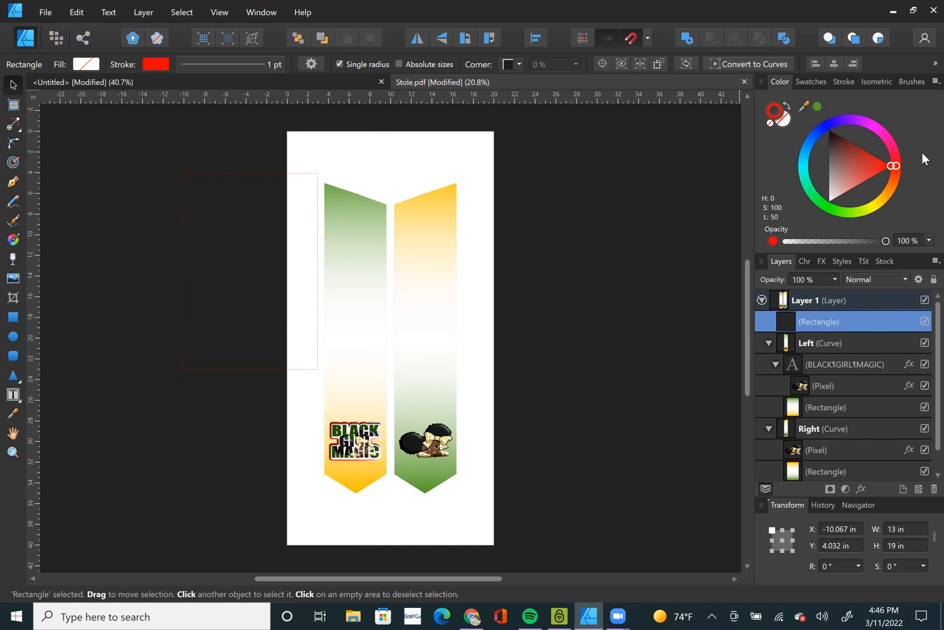
{"action": "left_click", "coordinate": [183, 214]}
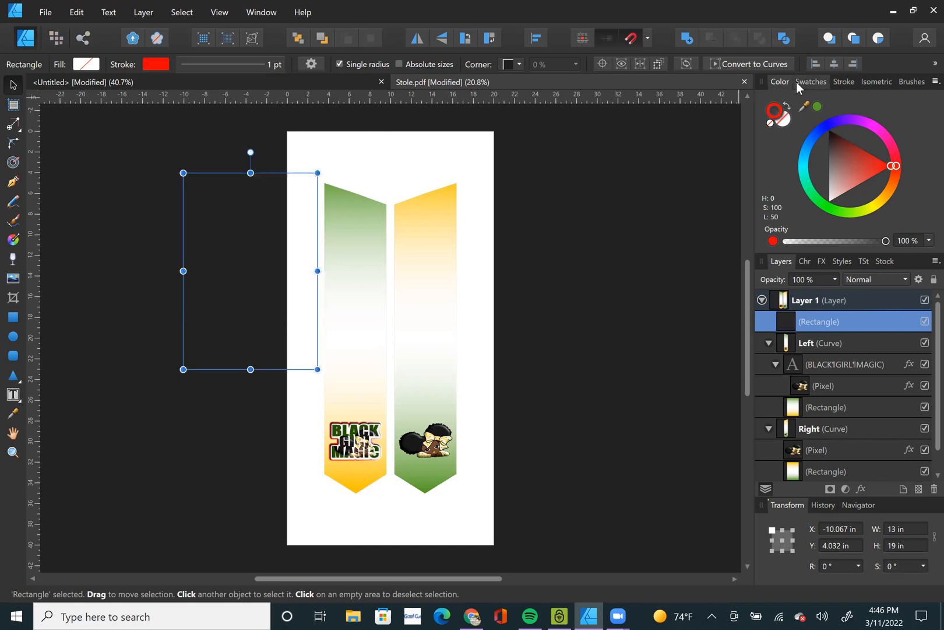
{"action": "left_click", "coordinate": [841, 81]}
{"action": "left_click_drag", "start_coordinate": [816, 125], "coordinate": [823, 125]}
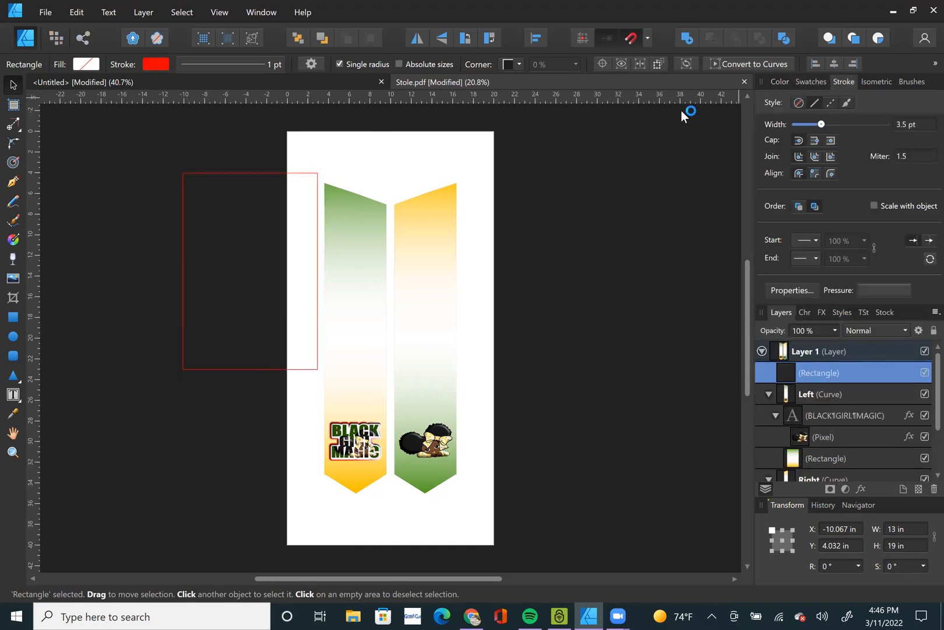
Move the red rectangle over the upper part of both stole panels, with its left edge at 3.5 in.
{"action": "left_click", "coordinate": [257, 254]}
{"action": "left_click_drag", "start_coordinate": [244, 250], "coordinate": [360, 253]}
{"action": "left_click_drag", "start_coordinate": [225, 179], "coordinate": [367, 178]}
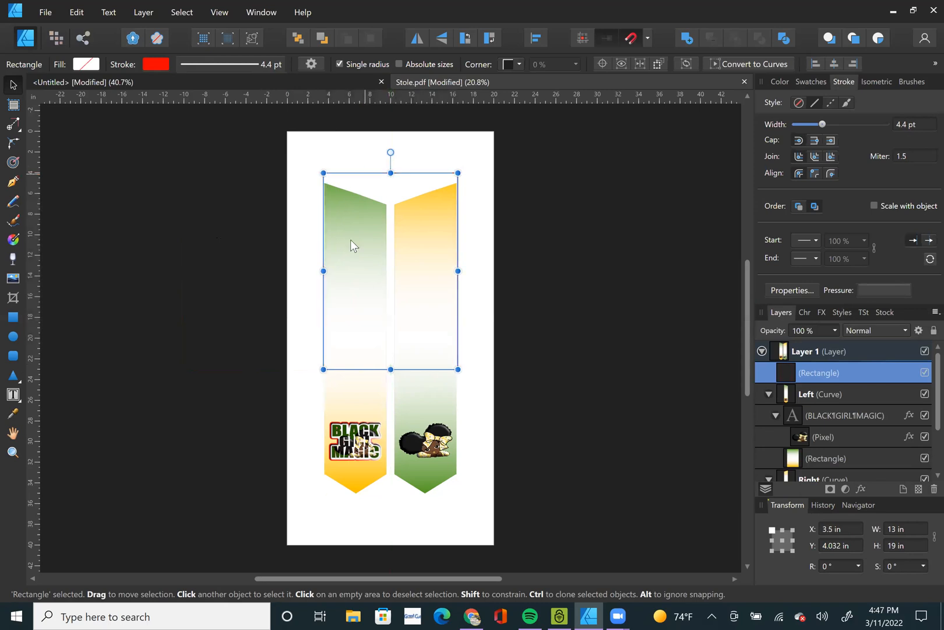
{"action": "left_click", "coordinate": [354, 277]}
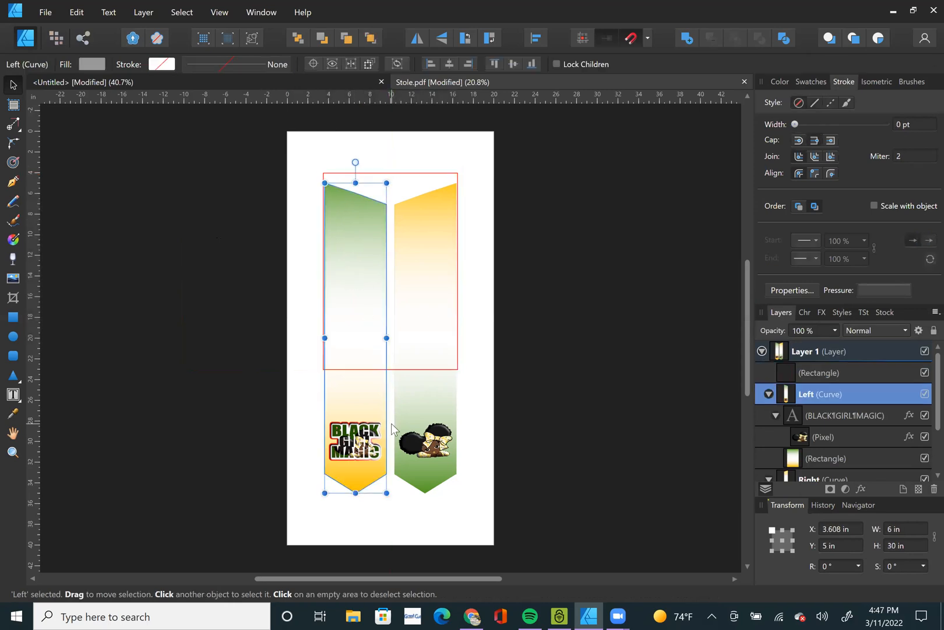
Set the width of each of the two stole panels to 5.5 in, keeping their height.
{"action": "left_click", "coordinate": [429, 398], "text": "shift"}
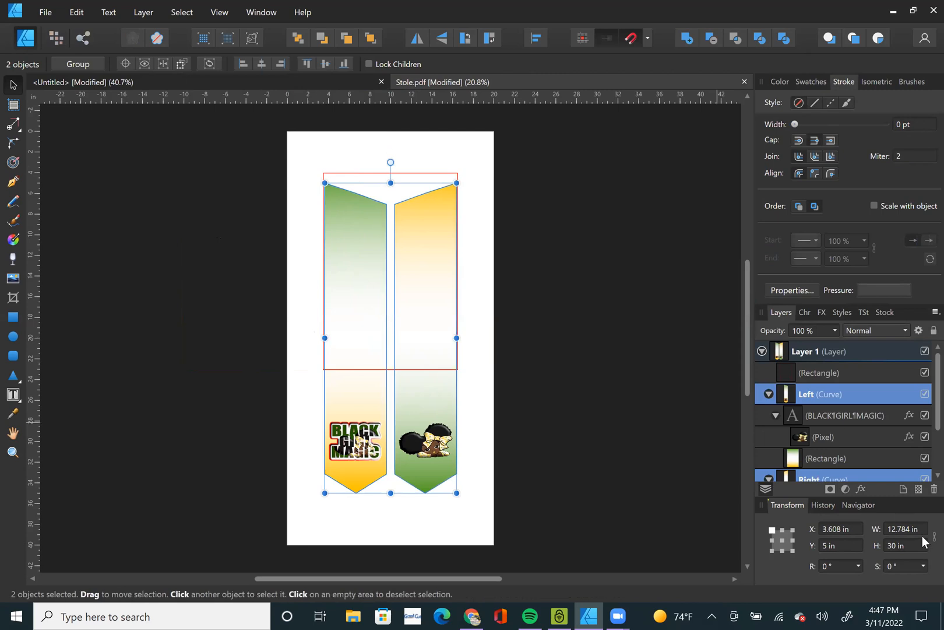
{"action": "left_click", "coordinate": [542, 518]}
{"action": "left_click", "coordinate": [351, 406]}
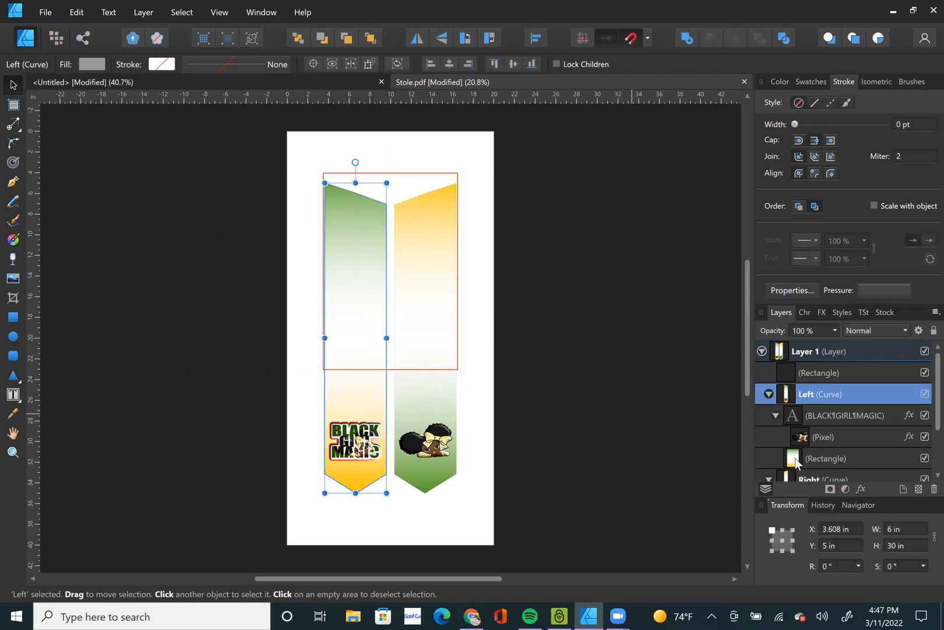
{"action": "left_click", "coordinate": [922, 527]}
{"action": "type", "text": "5.5"}
{"action": "key", "text": "Return"}
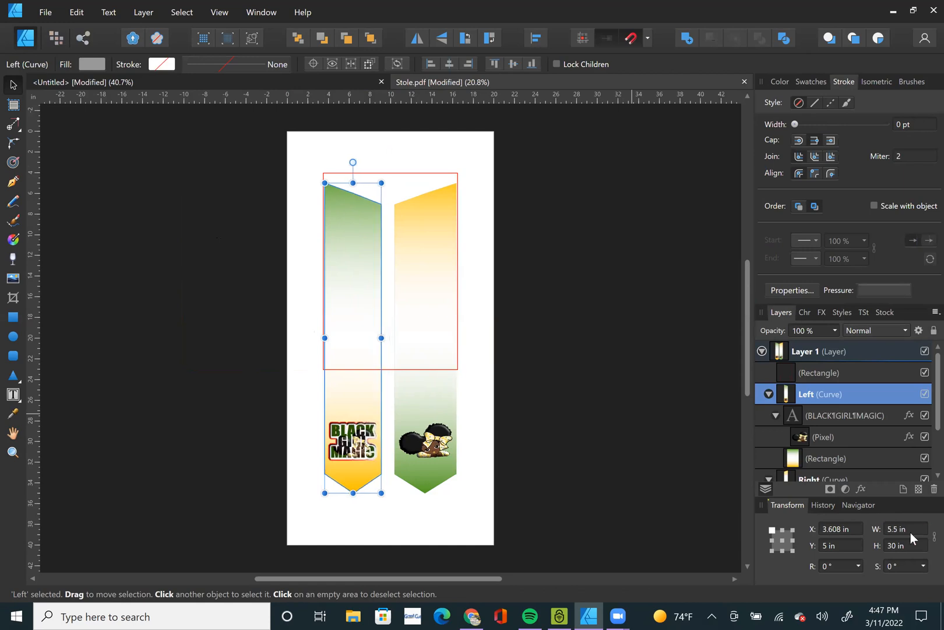
{"action": "left_click", "coordinate": [913, 473]}
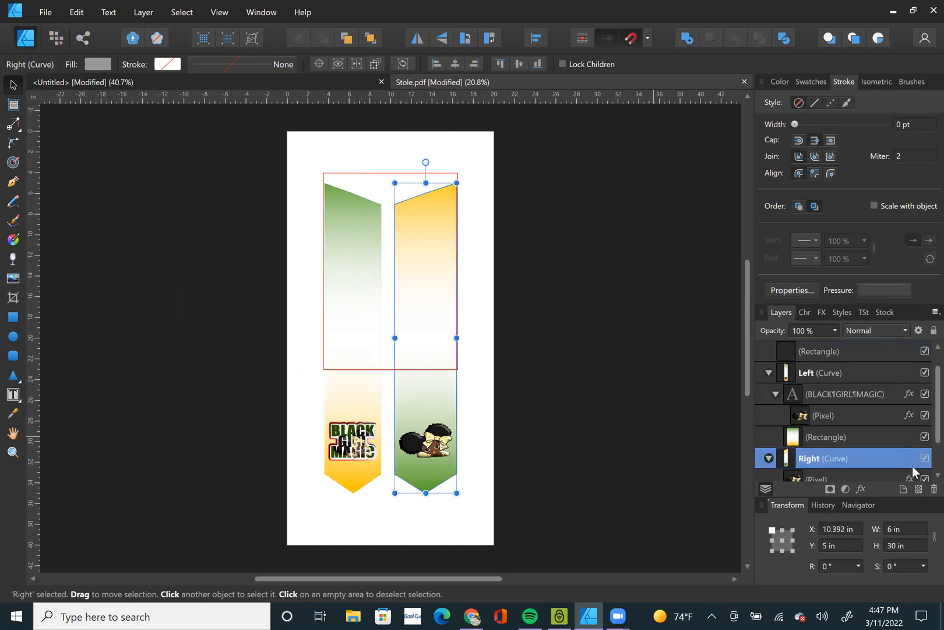
{"action": "type", "text": "5.5"}
{"action": "key", "text": "Return"}
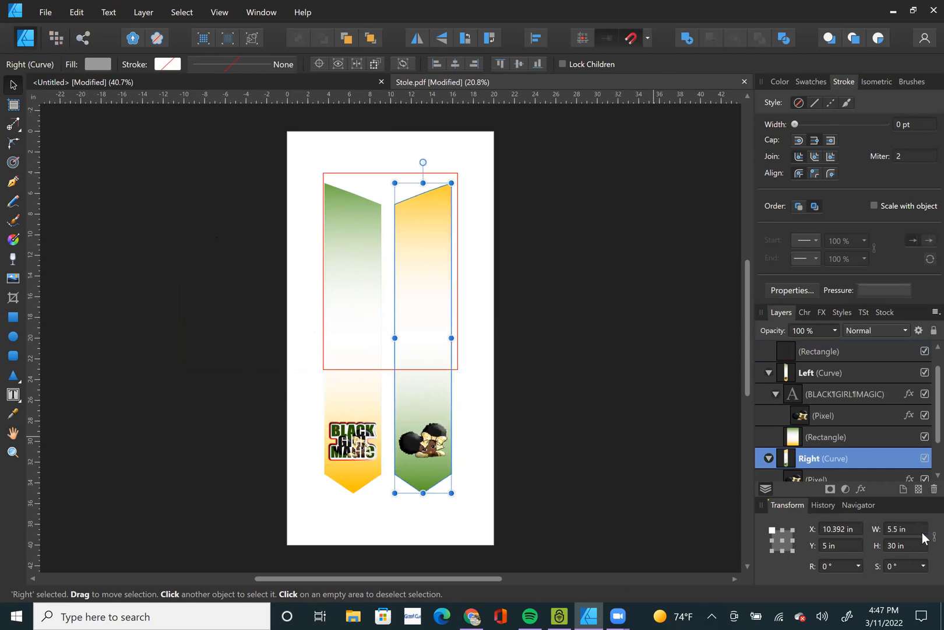
Move the left stole panel closer to the right one, with its left edge at 4.5 in.
{"action": "left_click", "coordinate": [341, 401]}
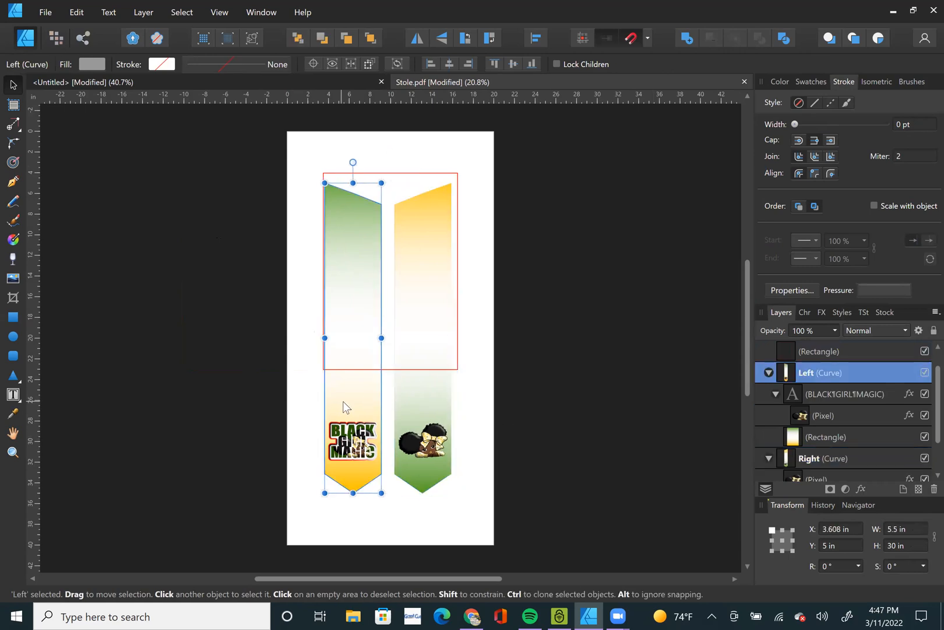
{"action": "left_click_drag", "start_coordinate": [344, 401], "coordinate": [350, 401]}
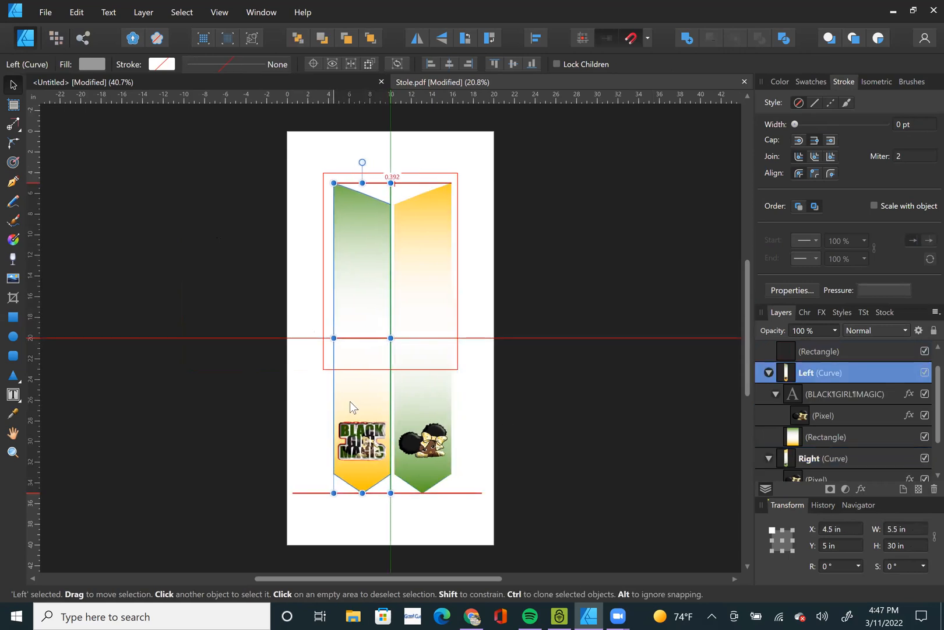
{"action": "left_click", "coordinate": [584, 364]}
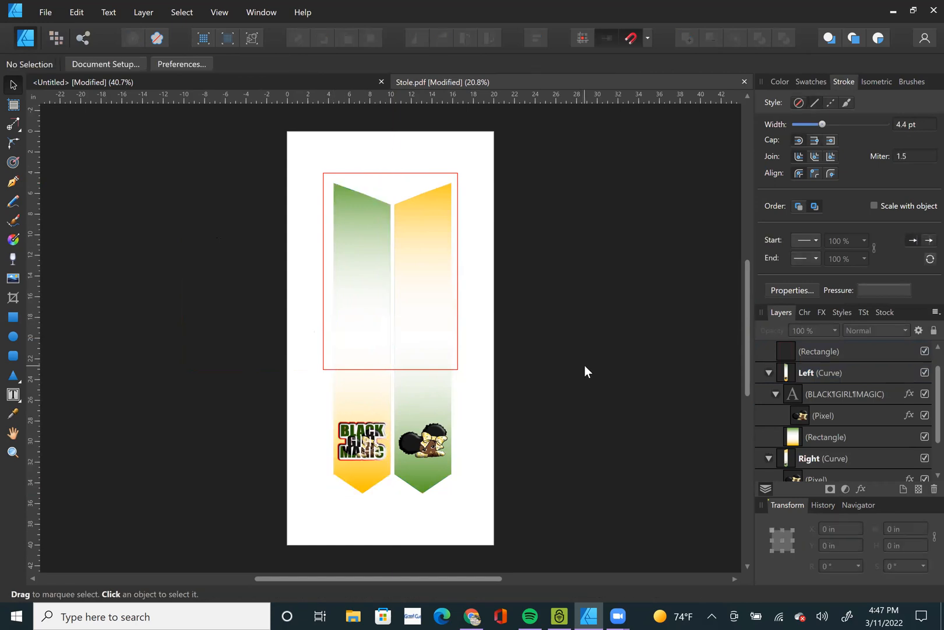
Move the red rectangle to the page's top edge and place a duplicate directly below it, starting at 19 in.
{"action": "left_click", "coordinate": [416, 174]}
{"action": "left_click_drag", "start_coordinate": [417, 163], "coordinate": [416, 134]}
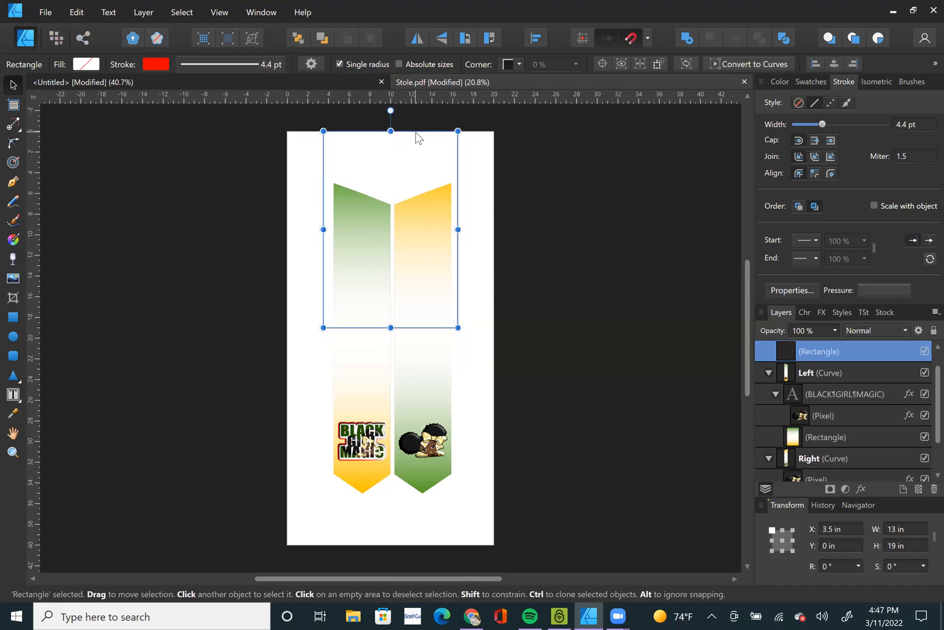
{"action": "key", "text": "ctrl+j"}
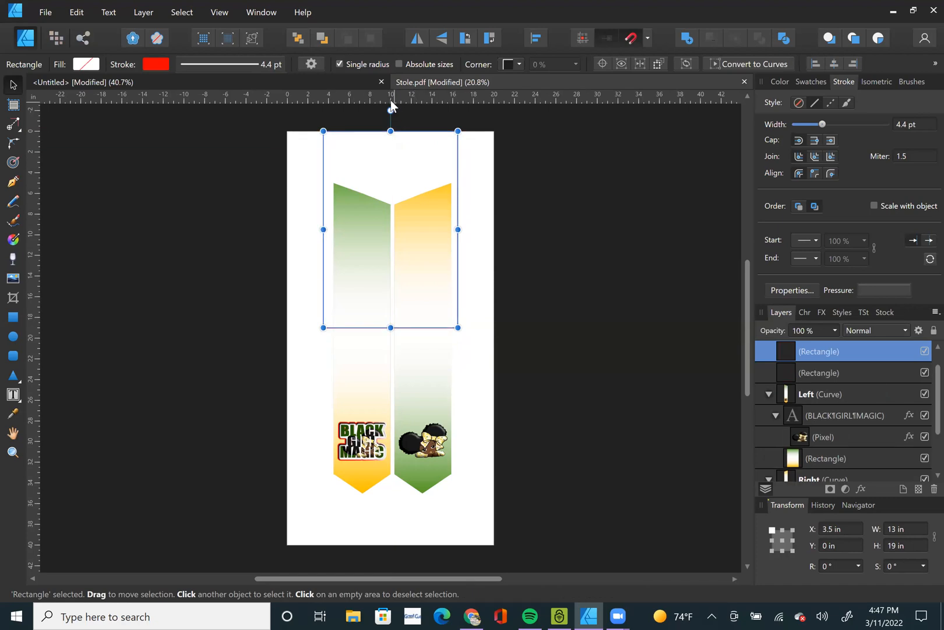
{"action": "left_click_drag", "start_coordinate": [391, 123], "coordinate": [408, 372]}
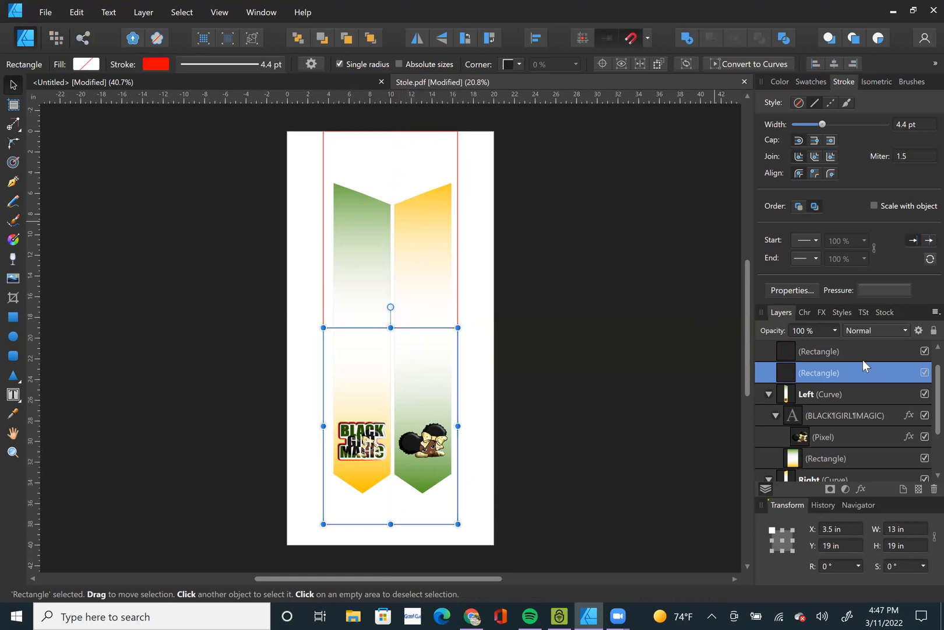
Shift both red rectangles together slightly to the right so they frame the two stole panels more evenly.
{"action": "left_click", "coordinate": [838, 351], "text": "shift"}
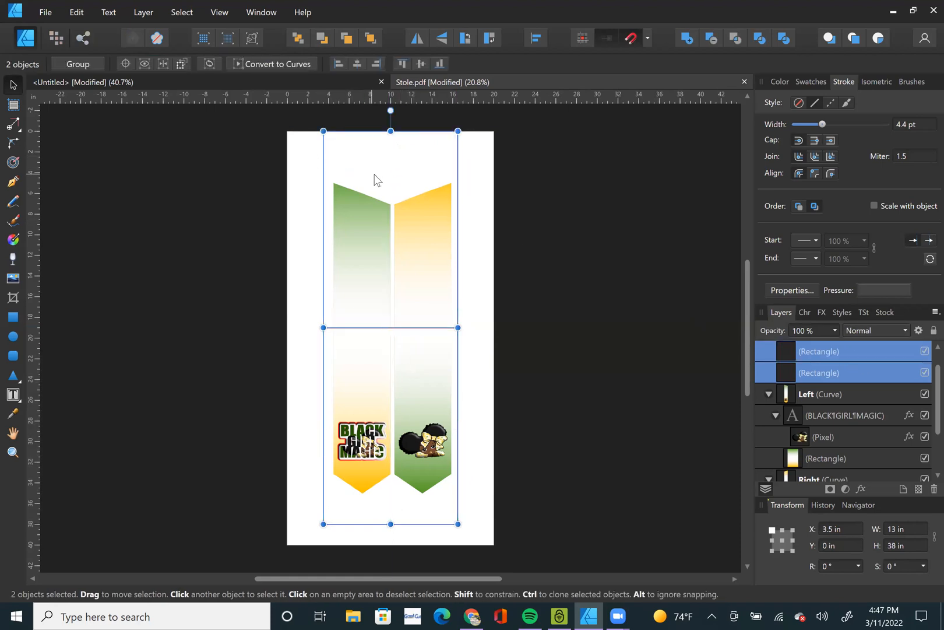
{"action": "left_click", "coordinate": [655, 303]}
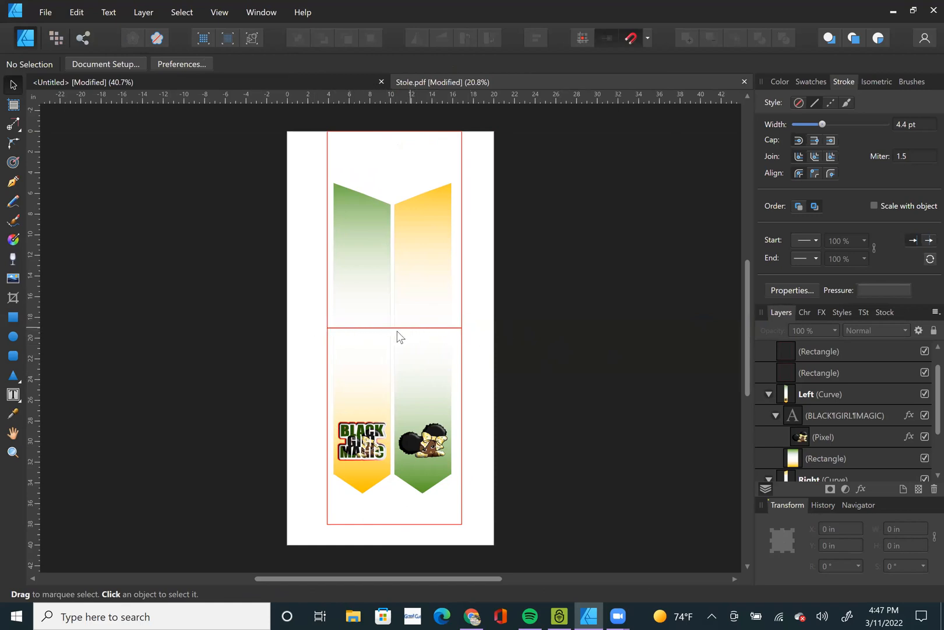
Move the girl picture up the right panel to just below the line between the red rectangles, at Y 20 in.
{"action": "left_click", "coordinate": [429, 455]}
{"action": "double_click", "coordinate": [430, 455]}
{"action": "left_click_drag", "start_coordinate": [430, 431], "coordinate": [430, 341]}
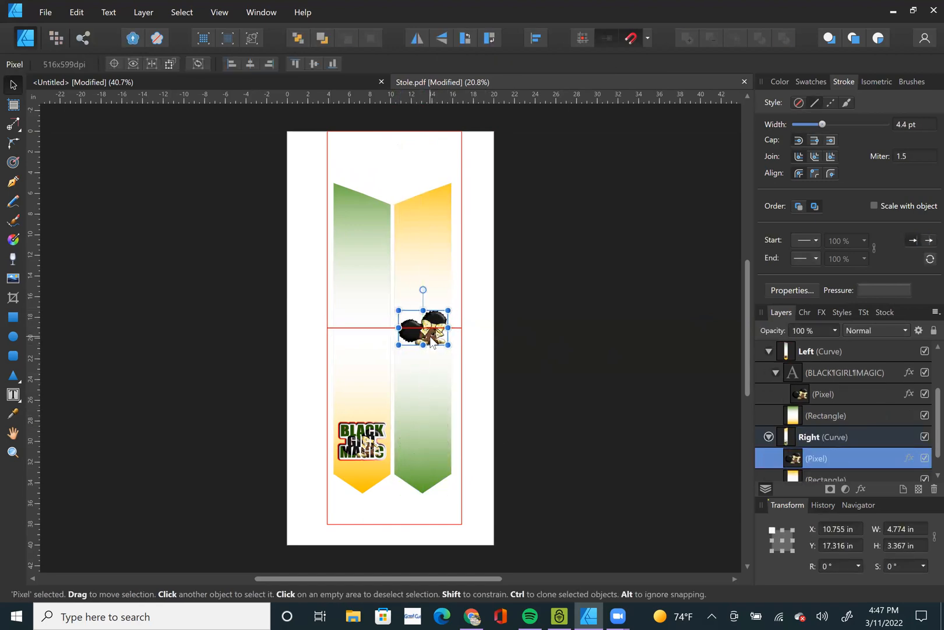
{"action": "scroll", "coordinate": [431, 341], "scroll_direction": "up", "scroll_amount": 3}
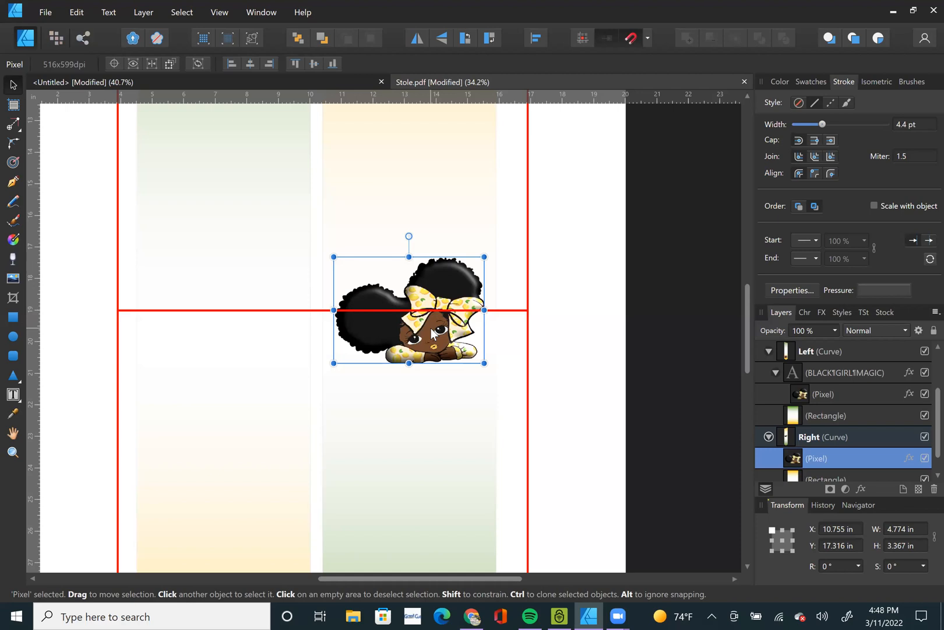
{"action": "scroll", "coordinate": [432, 334], "scroll_direction": "down", "scroll_amount": 5}
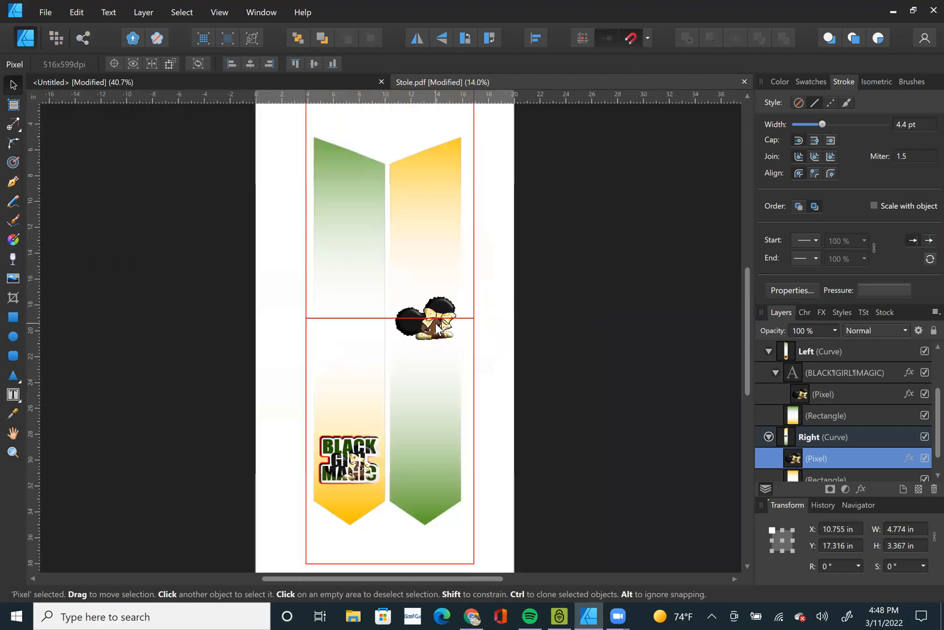
{"action": "left_click_drag", "start_coordinate": [433, 335], "coordinate": [433, 361]}
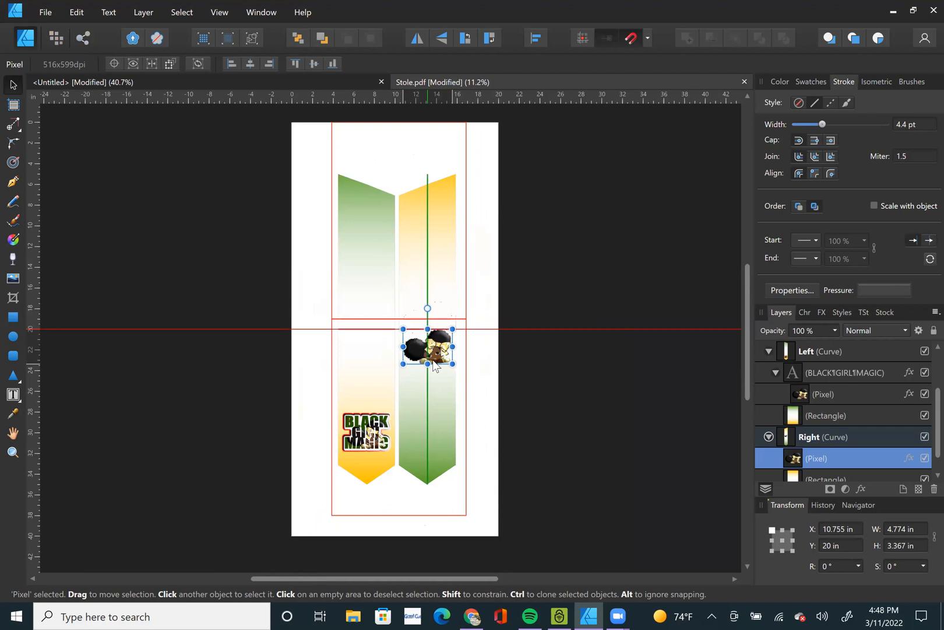
{"action": "left_click", "coordinate": [534, 330]}
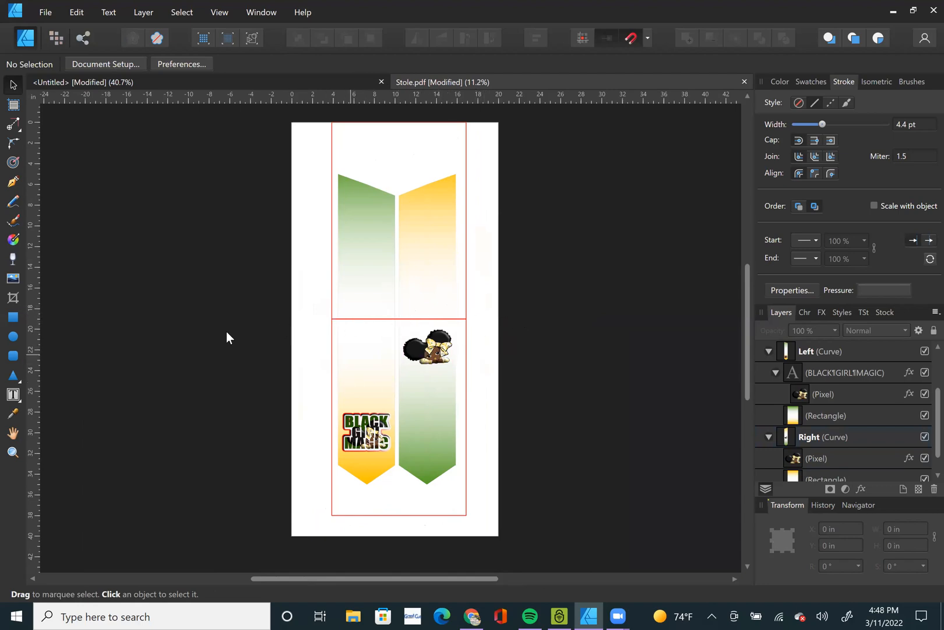
Add artistic text CLASS with one letter per line on the left panel, enlarged to about 196.5 pt.
{"action": "left_click", "coordinate": [13, 395]}
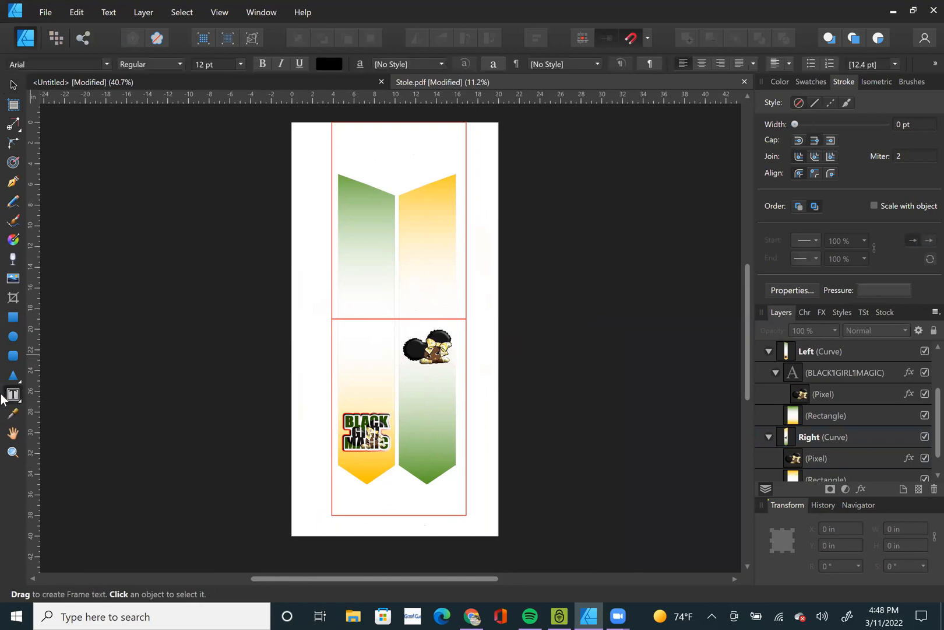
{"action": "left_click", "coordinate": [64, 396]}
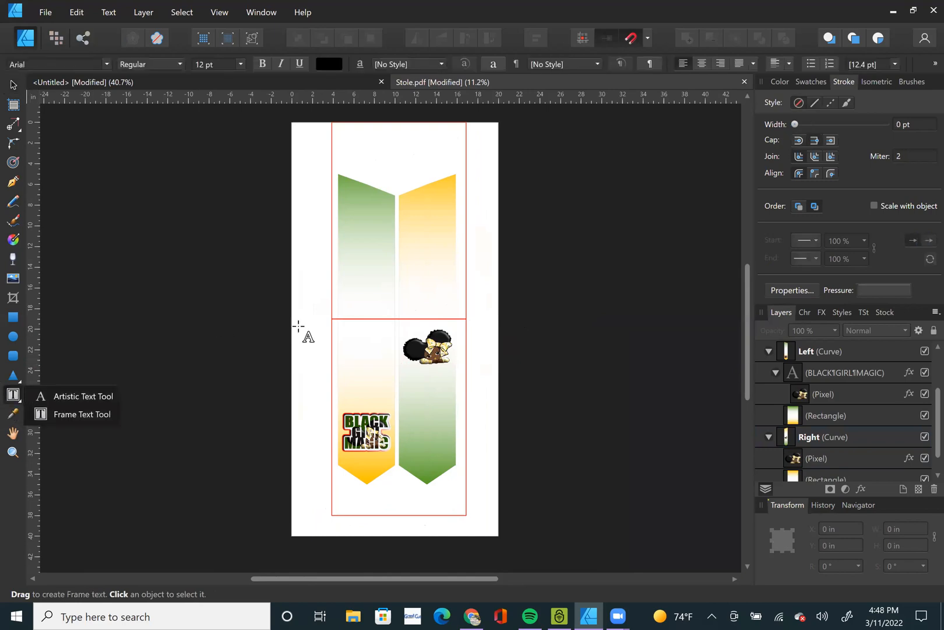
{"action": "left_click", "coordinate": [361, 273]}
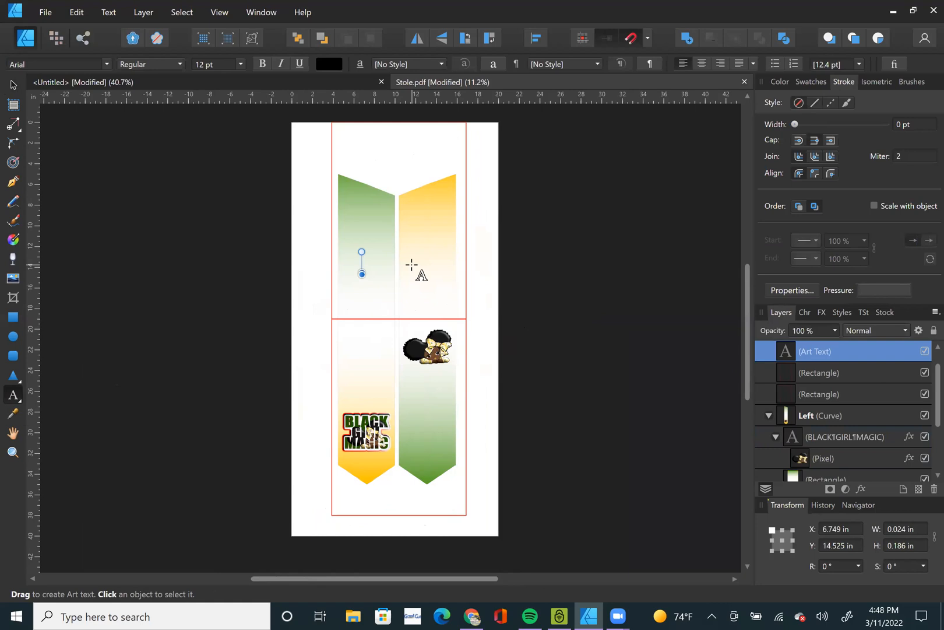
{"action": "type", "text": "C"}
{"action": "type", "text": "A"}
{"action": "key", "text": "Return"}
{"action": "type", "text": "S"}
{"action": "key", "text": "Escape"}
{"action": "left_click_drag", "start_coordinate": [363, 280], "coordinate": [427, 402]}
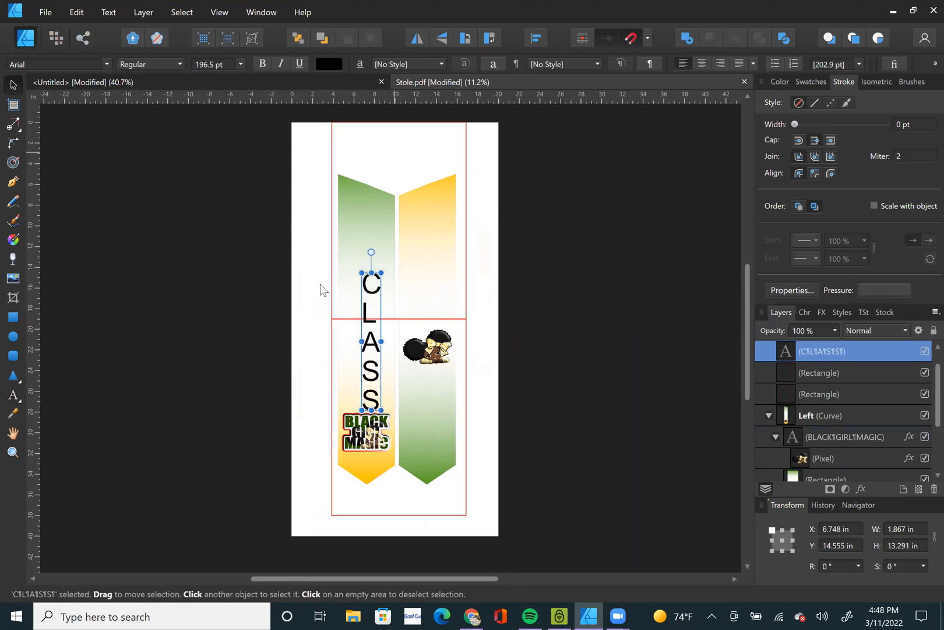
Centre-align the CLASS text and set its font to Anja Eliane accent.
{"action": "scroll", "coordinate": [396, 343], "scroll_direction": "up", "scroll_amount": 1}
{"action": "scroll", "coordinate": [396, 343], "scroll_direction": "up", "scroll_amount": 1}
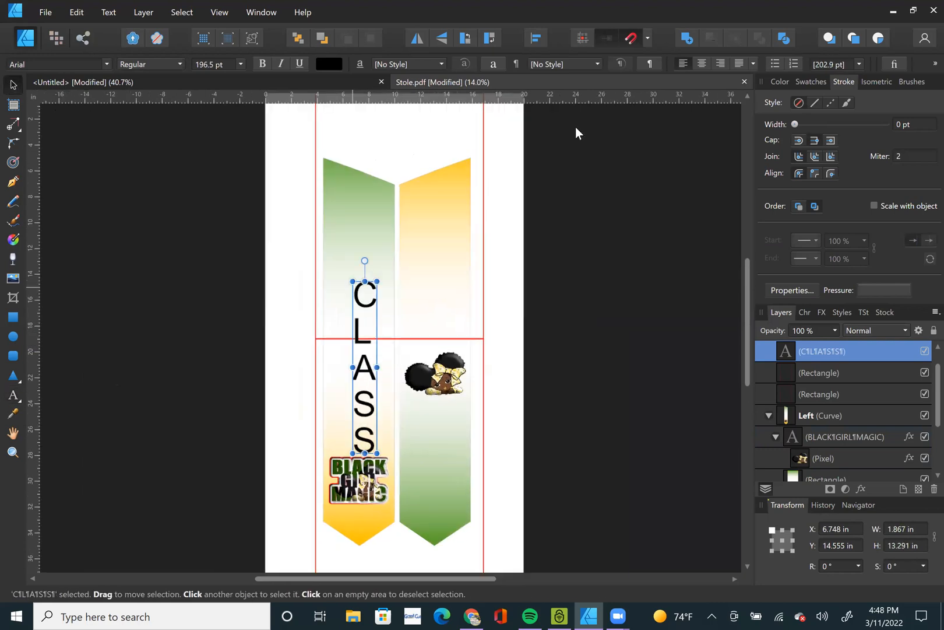
{"action": "left_click", "coordinate": [701, 64]}
{"action": "left_click", "coordinate": [99, 63]}
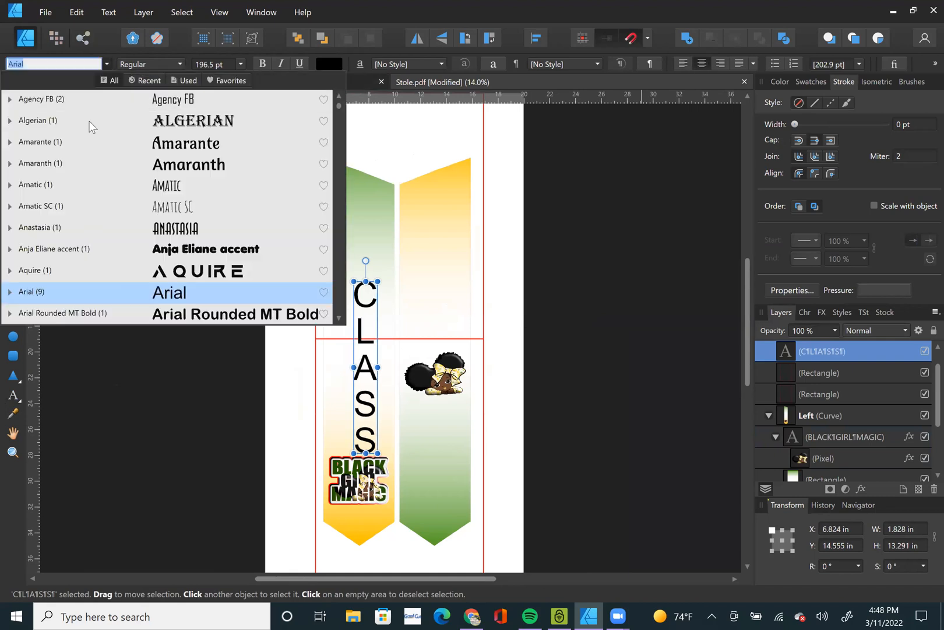
{"action": "left_click", "coordinate": [192, 251]}
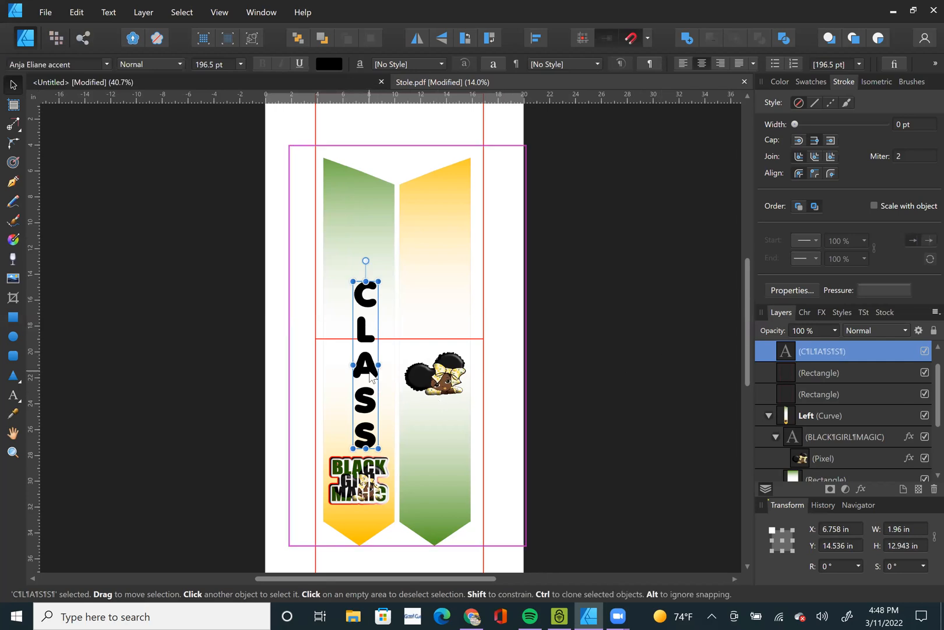
Position the CLASS text on the left panel at about X 6.05 in, Y 13.95 in, with the dividing line between L and A.
{"action": "left_click_drag", "start_coordinate": [364, 373], "coordinate": [362, 342]}
{"action": "scroll", "coordinate": [357, 357], "scroll_direction": "up", "scroll_amount": 5}
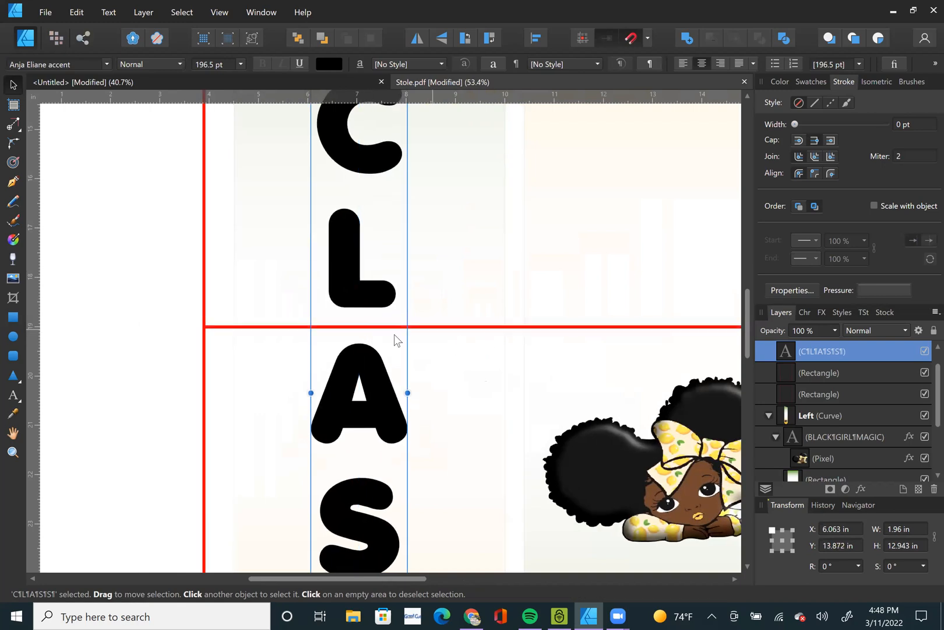
{"action": "left_click_drag", "start_coordinate": [375, 382], "coordinate": [411, 315]}
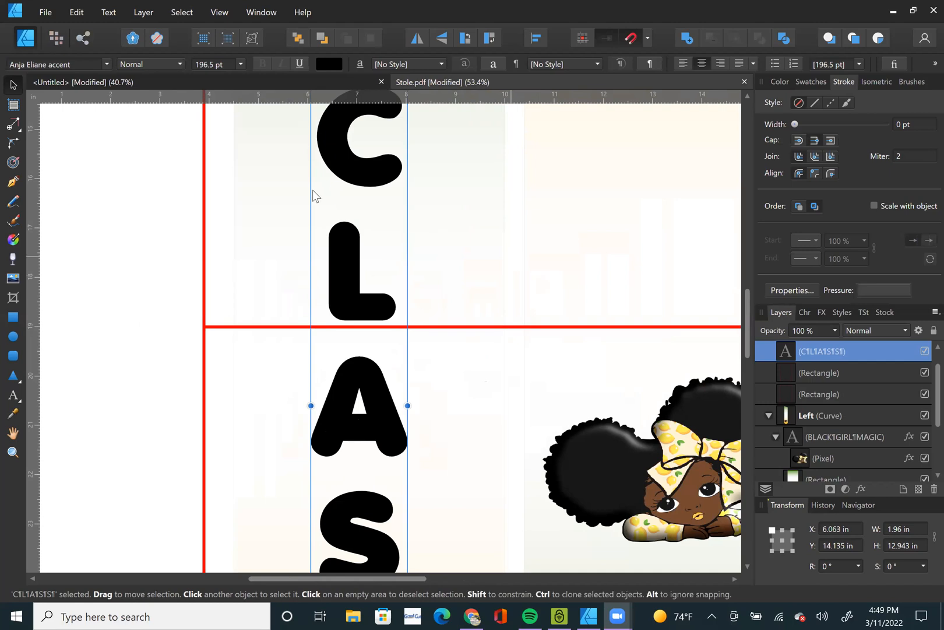
{"action": "scroll", "coordinate": [338, 295], "scroll_direction": "down", "scroll_amount": 5}
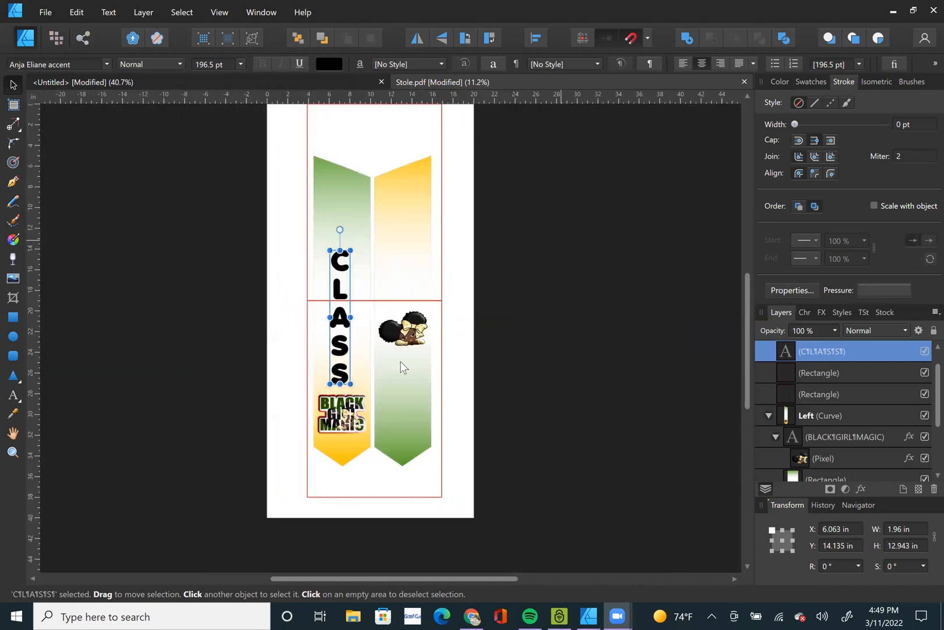
{"action": "scroll", "coordinate": [337, 329], "scroll_direction": "up", "scroll_amount": 1}
{"action": "scroll", "coordinate": [337, 329], "scroll_direction": "up", "scroll_amount": 2}
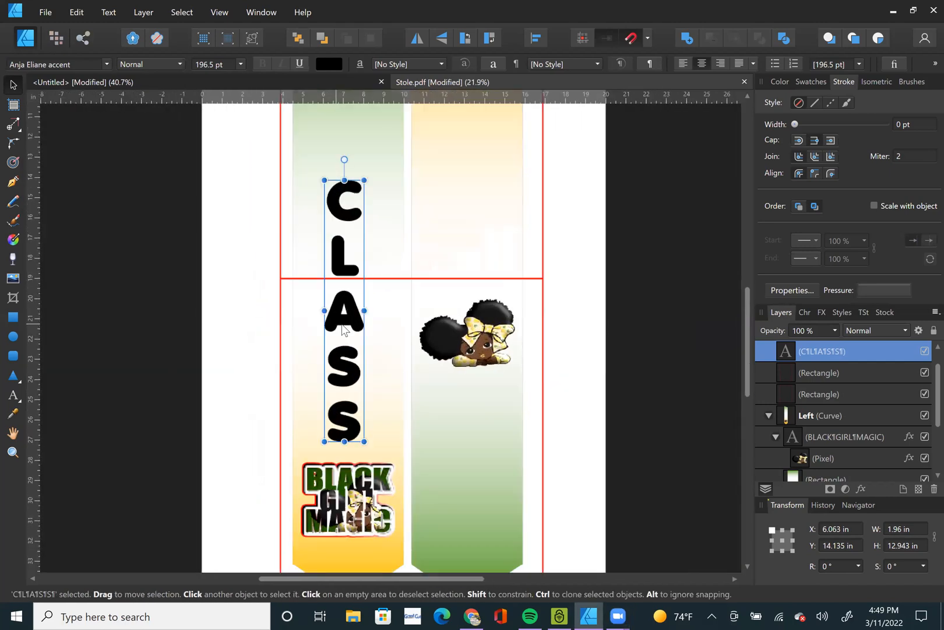
{"action": "left_click_drag", "start_coordinate": [352, 331], "coordinate": [352, 327]}
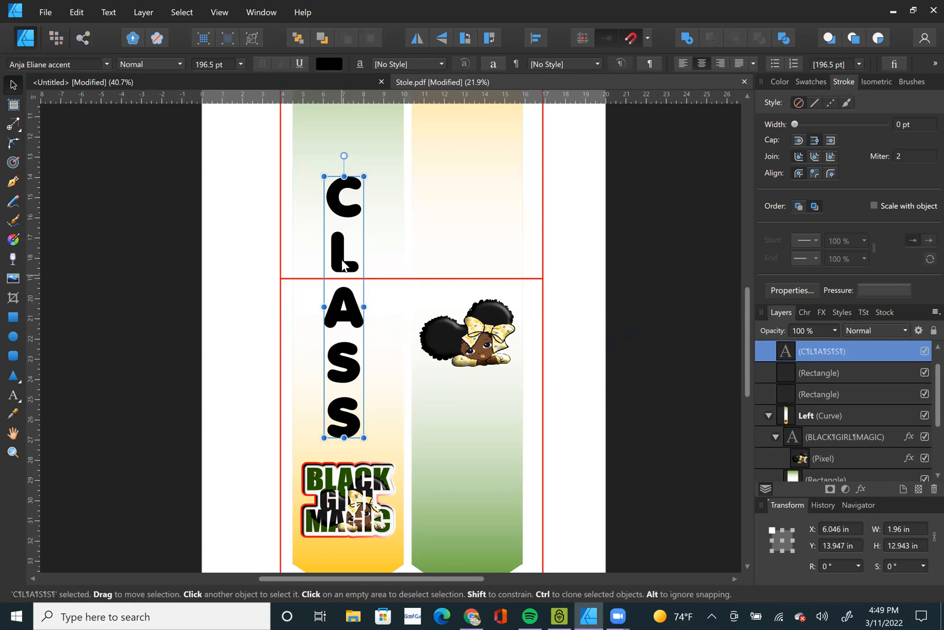
{"action": "left_click", "coordinate": [313, 285]}
{"action": "key", "text": "ctrl+z"}
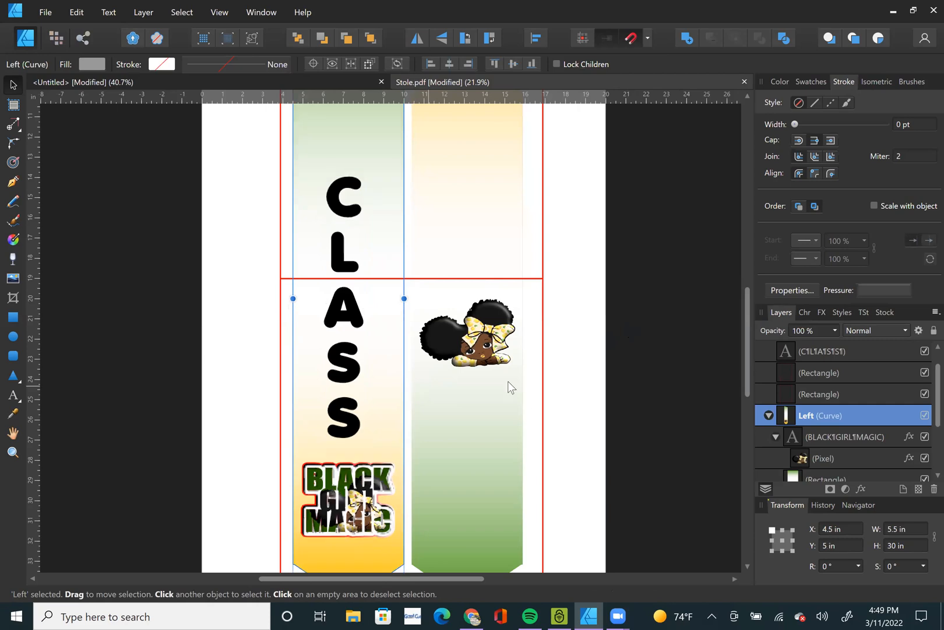
{"action": "left_click", "coordinate": [345, 370]}
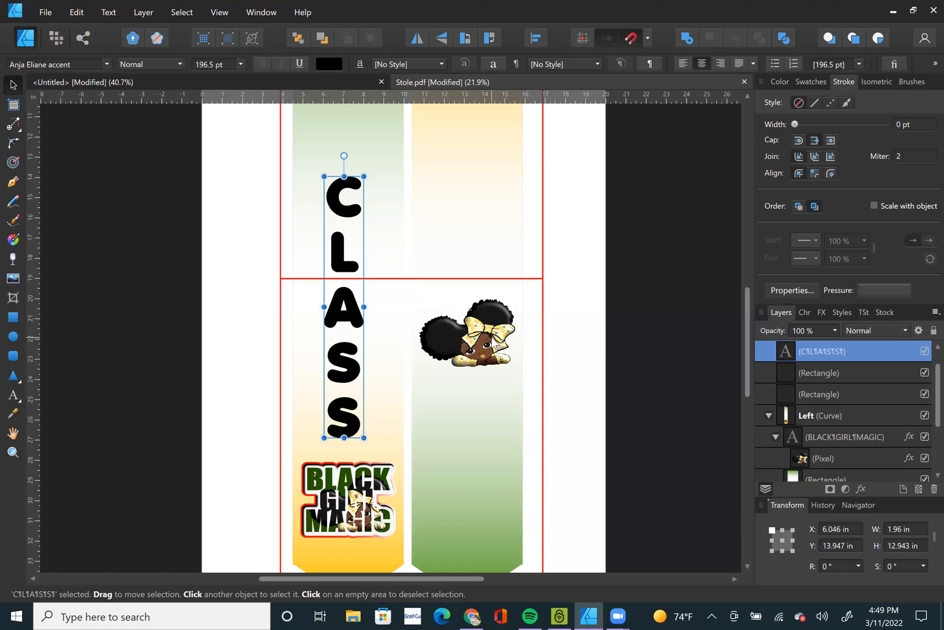
{"action": "left_click", "coordinate": [488, 343]}
{"action": "left_click", "coordinate": [486, 343]}
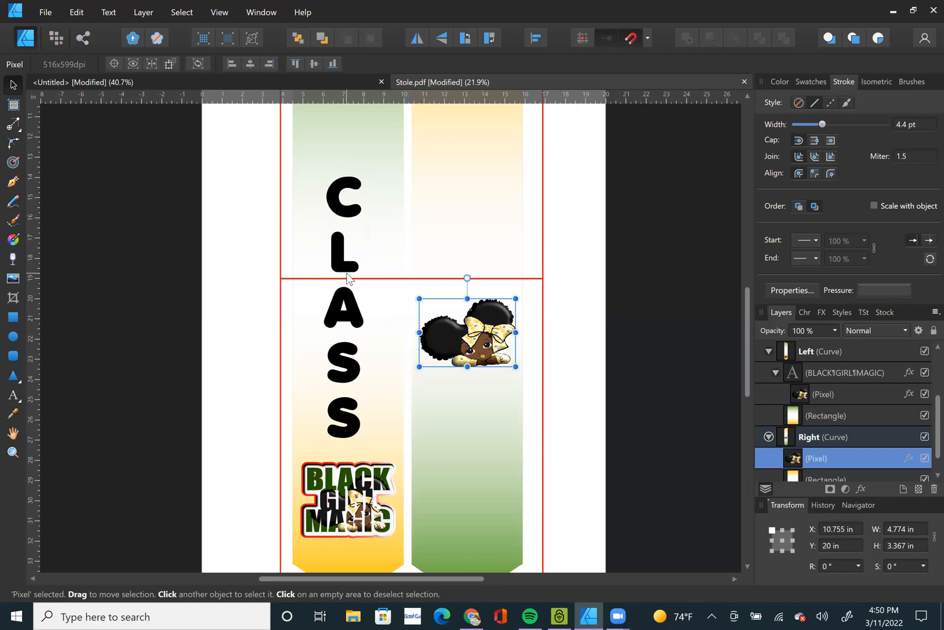
{"action": "left_click", "coordinate": [347, 324]}
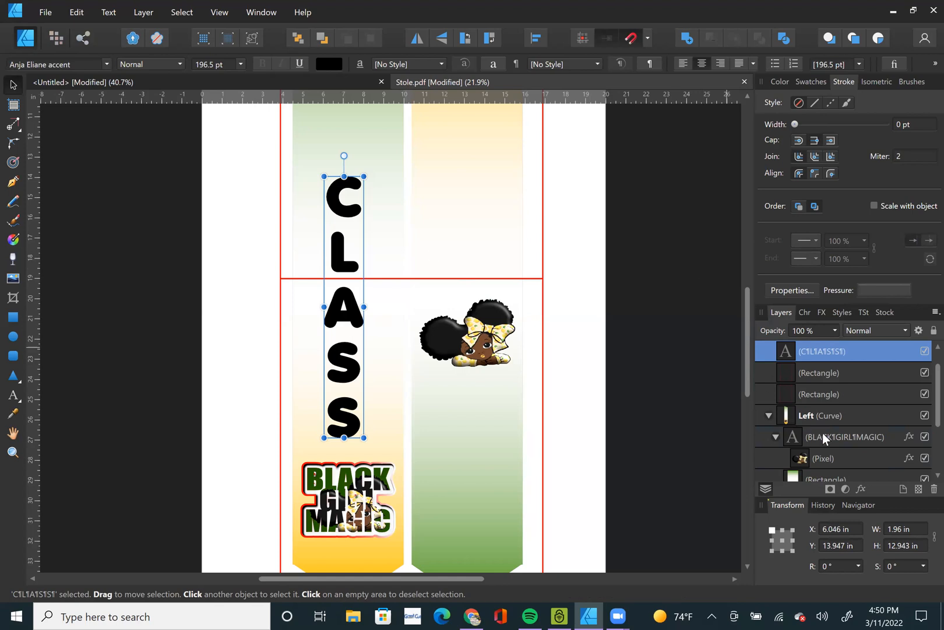
Delete the white middle stop from the gradient of the rectangle nested in the Left panel.
{"action": "scroll", "coordinate": [827, 464], "scroll_direction": "down", "scroll_amount": 2}
{"action": "left_click", "coordinate": [819, 395]}
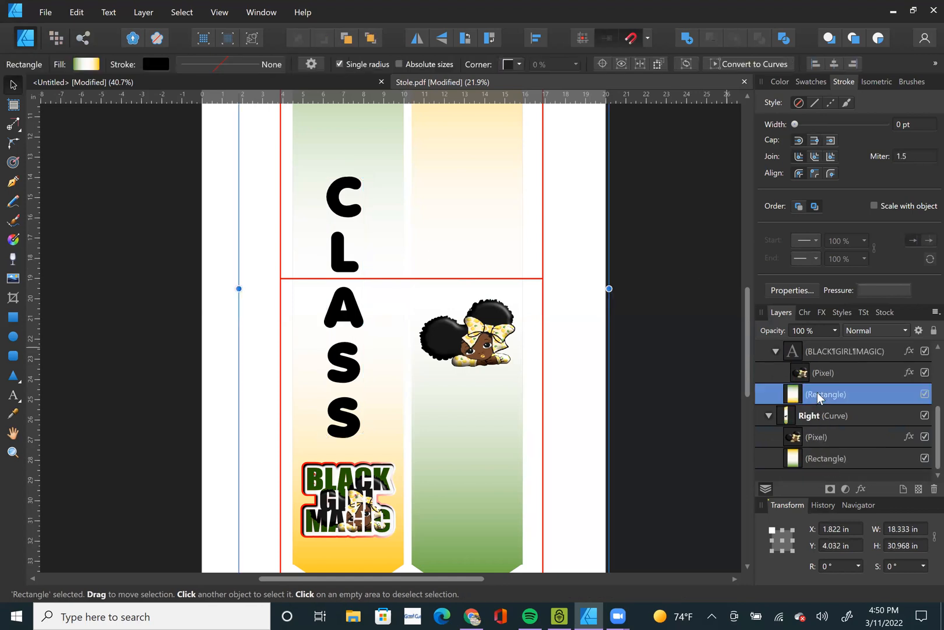
{"action": "left_click", "coordinate": [86, 64]}
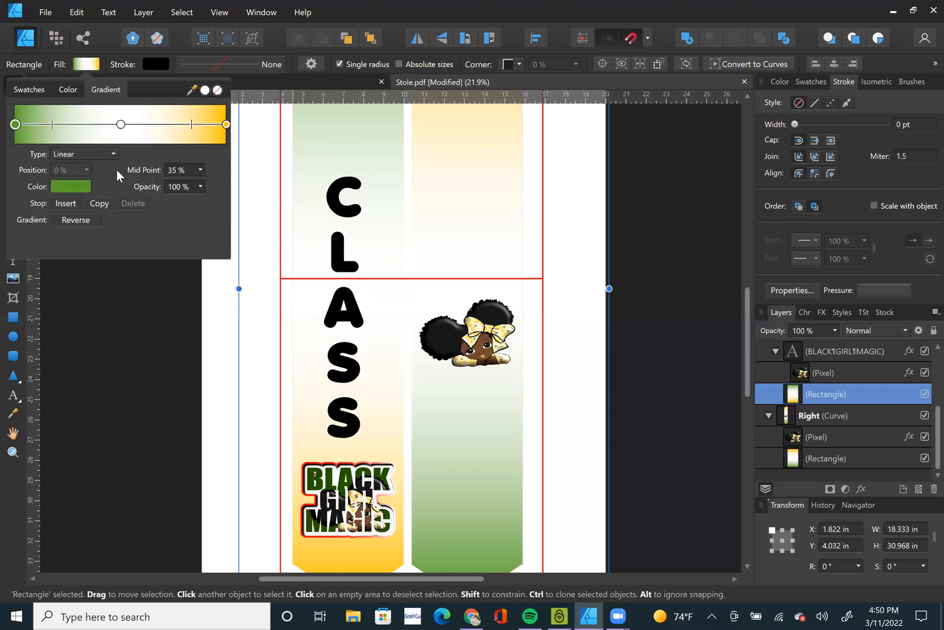
{"action": "left_click", "coordinate": [120, 125]}
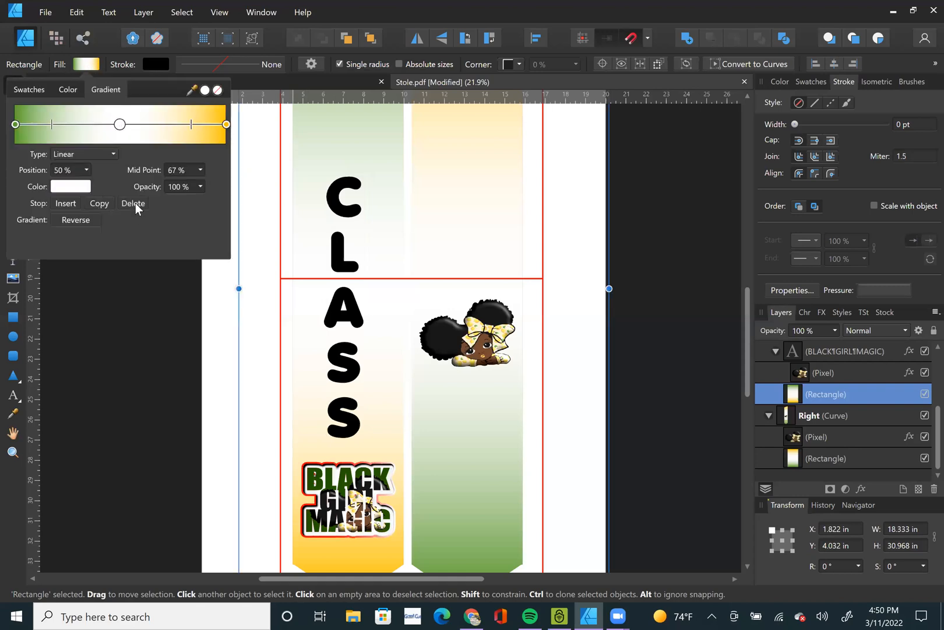
{"action": "left_click", "coordinate": [134, 204]}
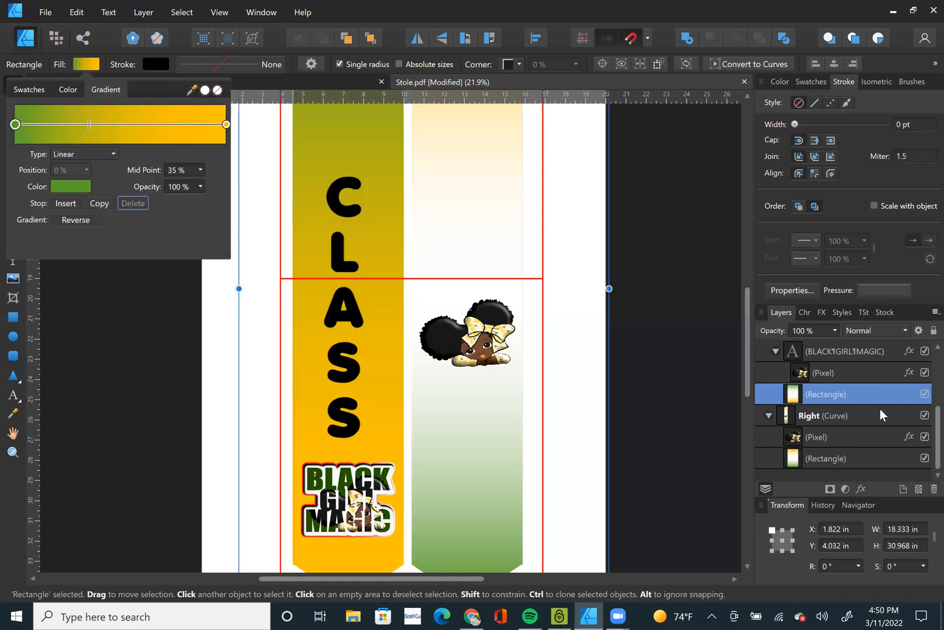
Delete the white middle stop from the gradient of the rectangle nested in the Right panel.
{"action": "left_click", "coordinate": [828, 460]}
{"action": "left_click", "coordinate": [828, 458]}
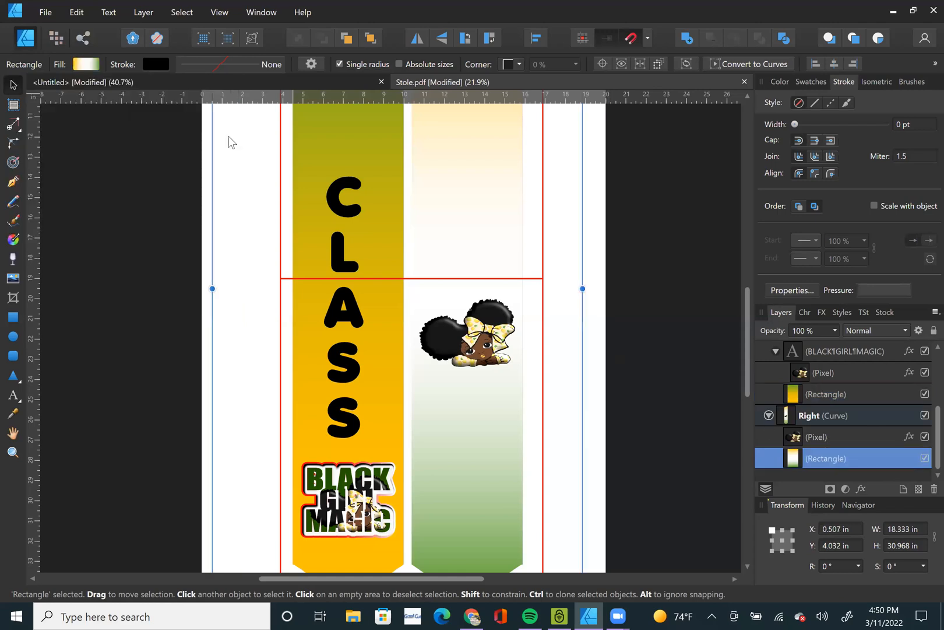
{"action": "left_click", "coordinate": [87, 64]}
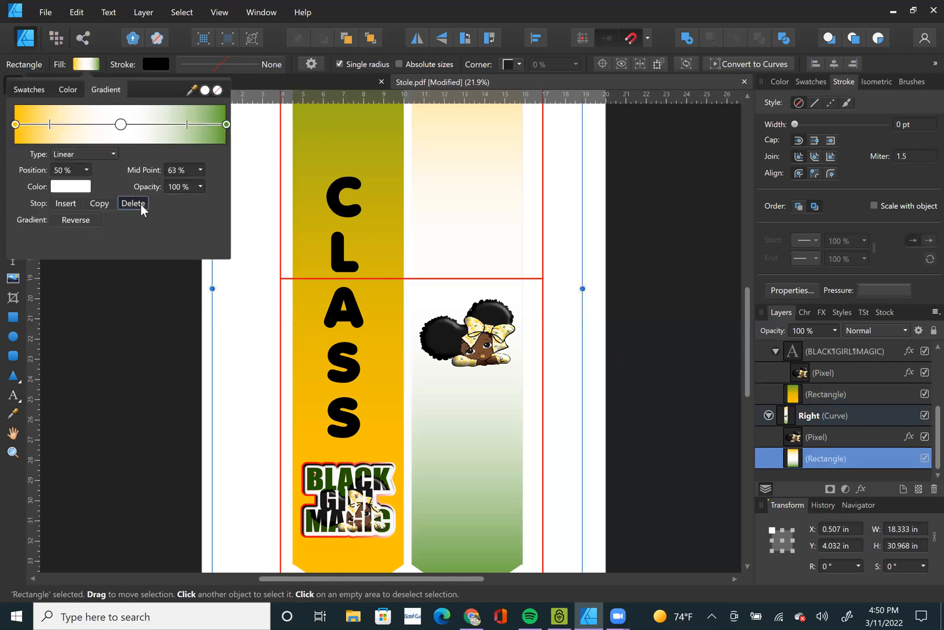
{"action": "left_click", "coordinate": [140, 204]}
{"action": "left_click", "coordinate": [409, 260]}
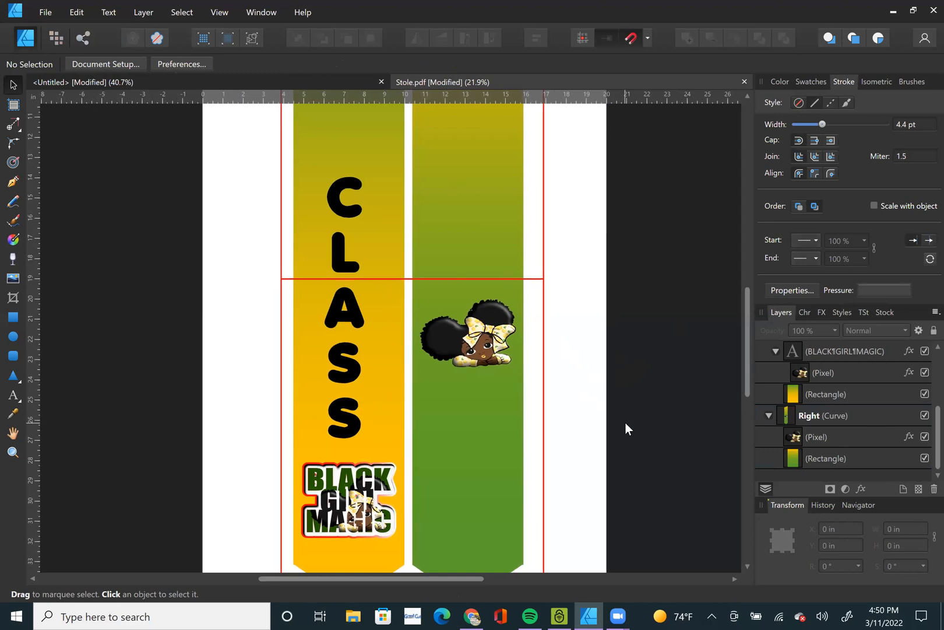
Try the CLASS text lower, at about X 6.11 in, Y 14.82 in, with the dividing line crossing the L, and undo the move.
{"action": "scroll", "coordinate": [624, 421], "scroll_direction": "up", "scroll_amount": 2}
{"action": "scroll", "coordinate": [626, 422], "scroll_direction": "down", "scroll_amount": 3}
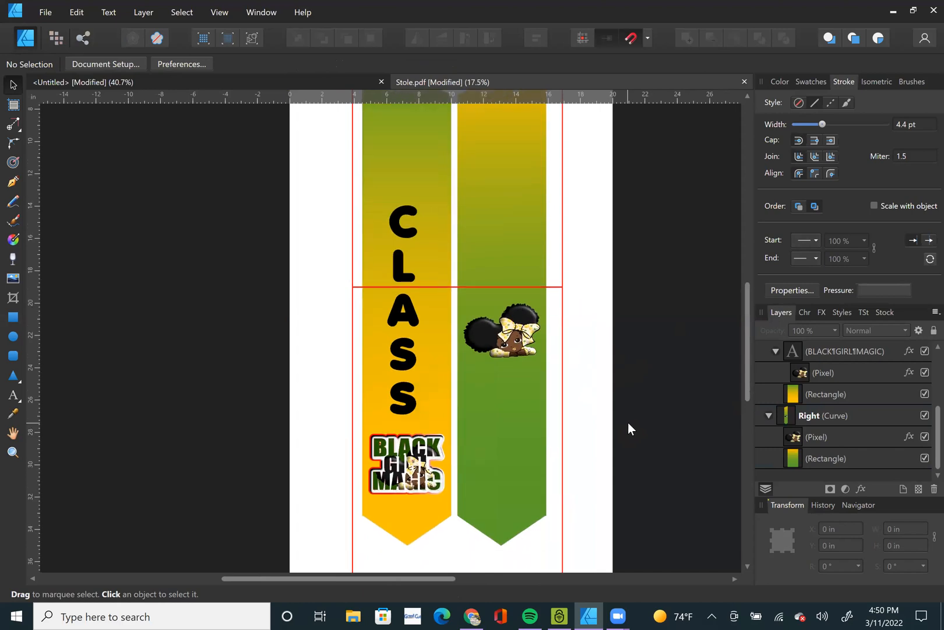
{"action": "left_click", "coordinate": [401, 273]}
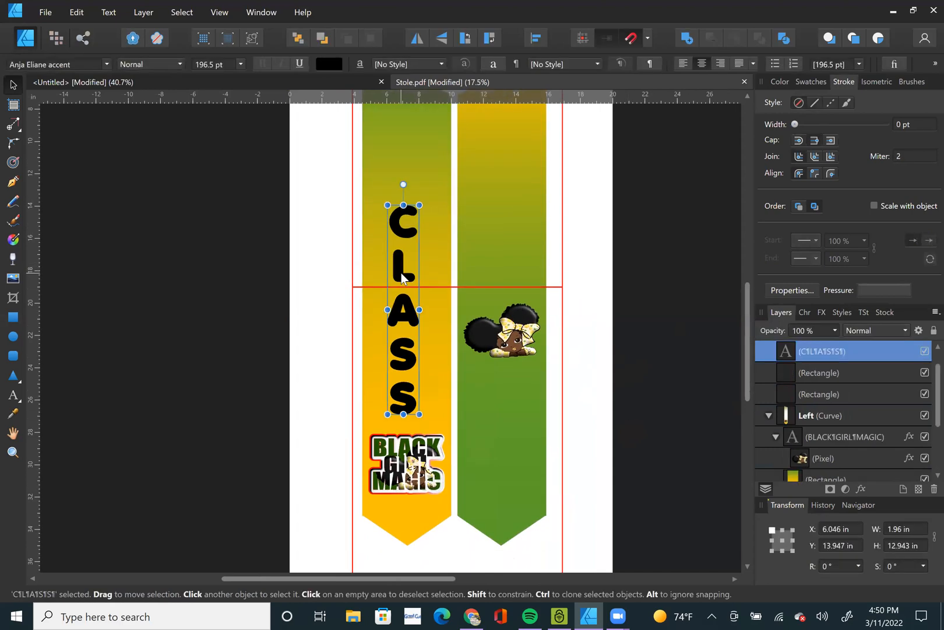
{"action": "left_click_drag", "start_coordinate": [402, 281], "coordinate": [403, 288]}
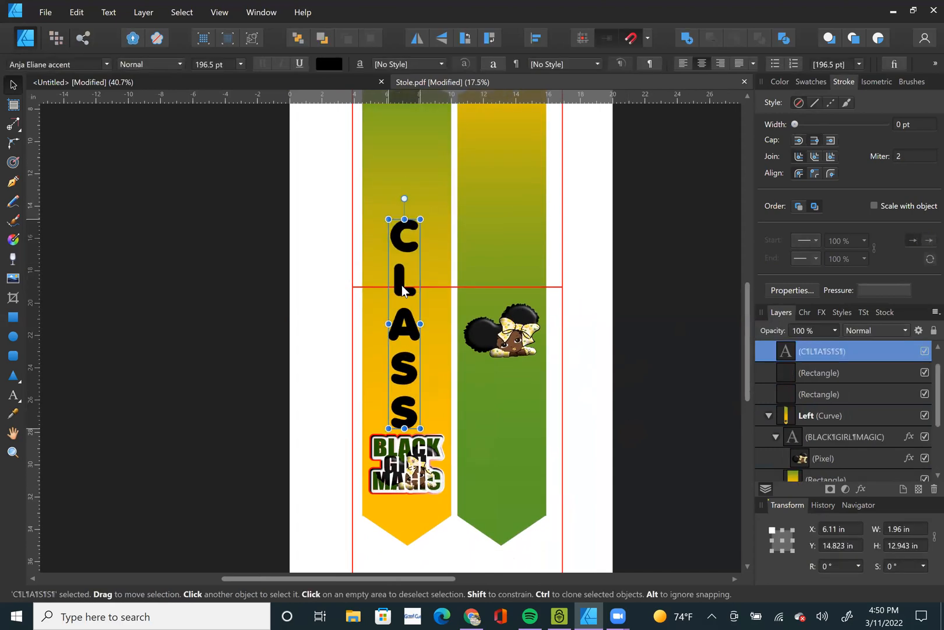
{"action": "scroll", "coordinate": [402, 289], "scroll_direction": "up", "scroll_amount": 6}
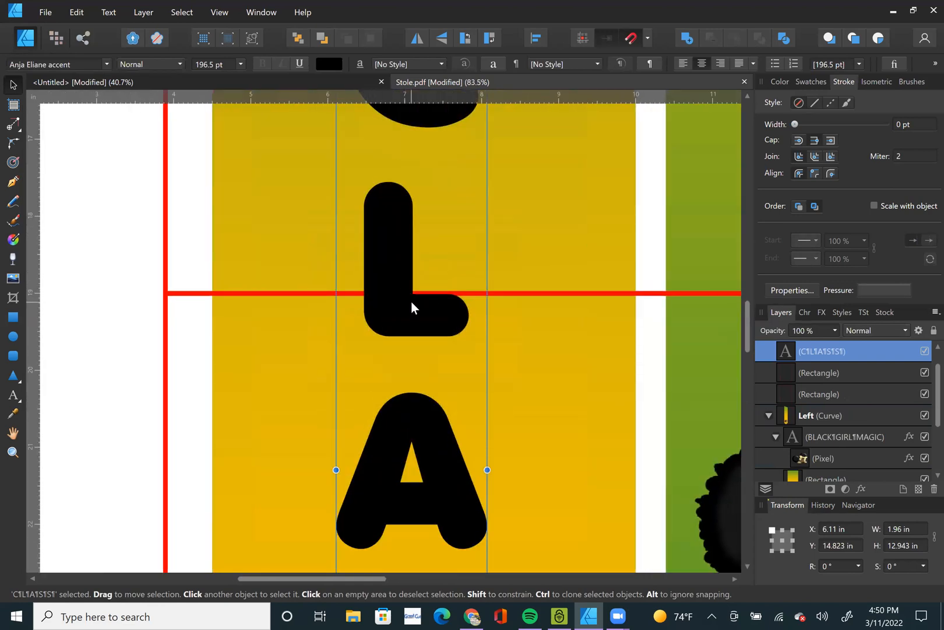
{"action": "key", "text": "ctrl+z"}
{"action": "key", "text": "ctrl+0"}
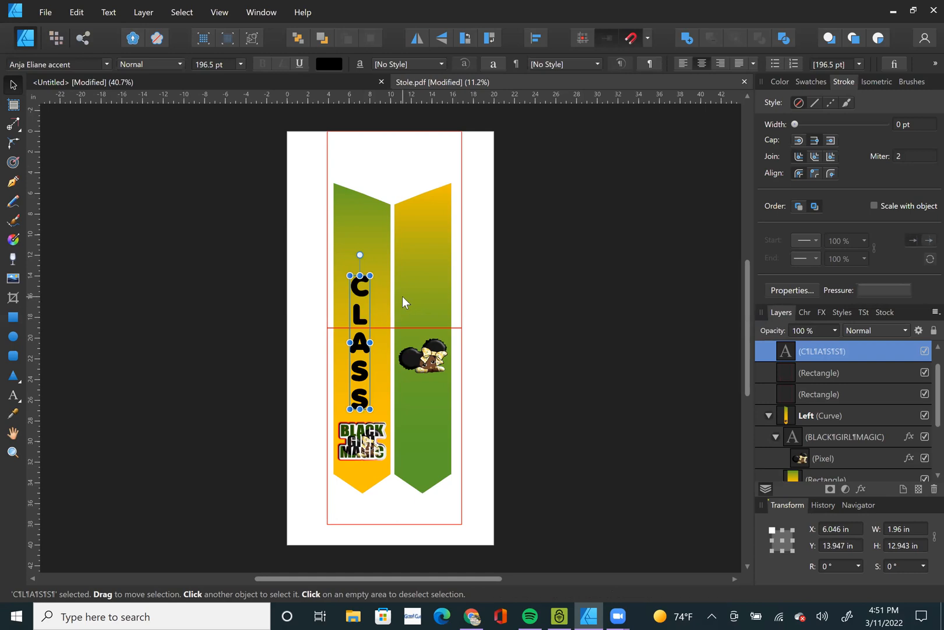
{"action": "left_click", "coordinate": [564, 333]}
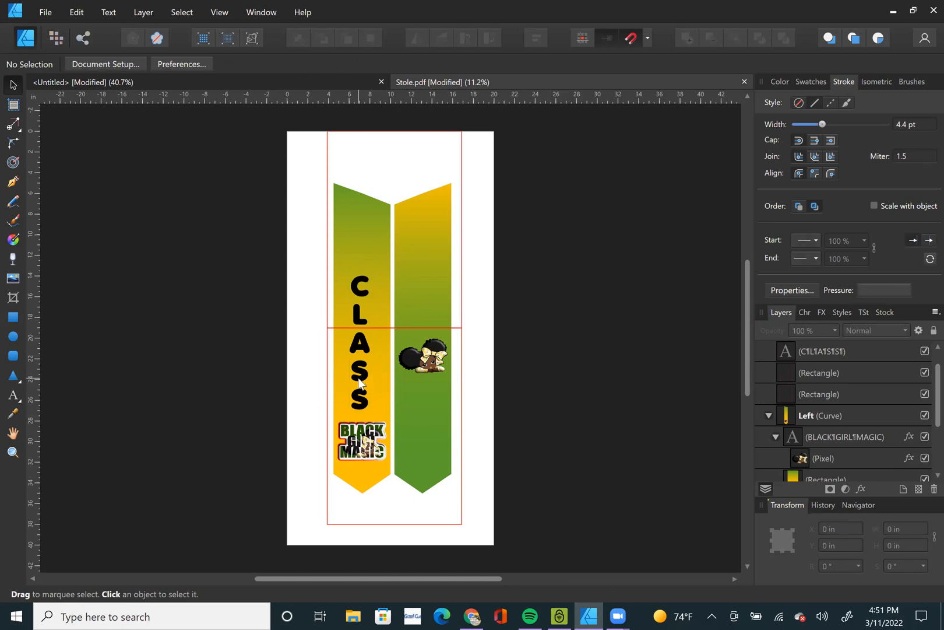
Rename the upper 13 by 19 in red rectangle's layer to TOP.
{"action": "left_click", "coordinate": [463, 140]}
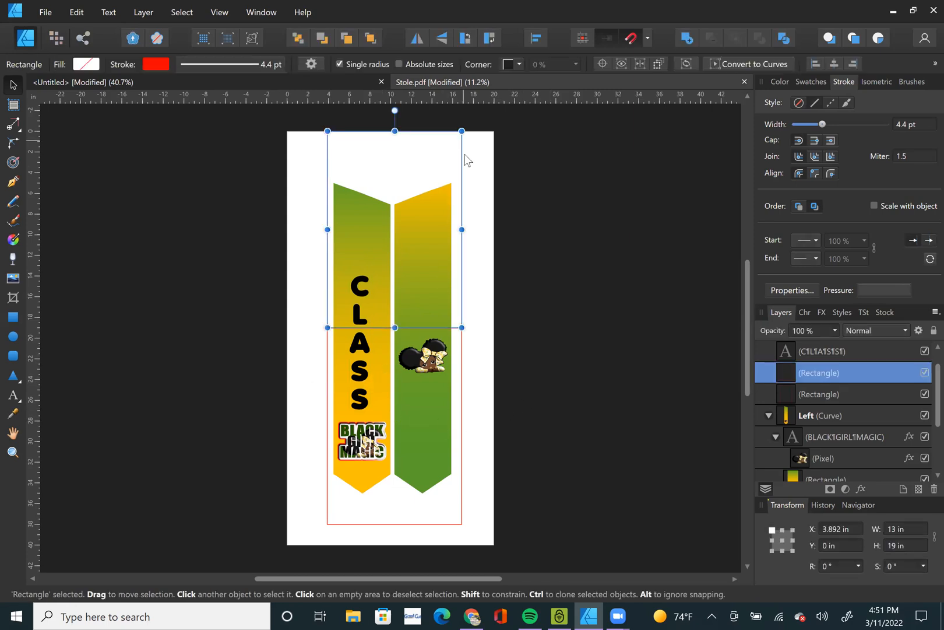
{"action": "left_click", "coordinate": [448, 524]}
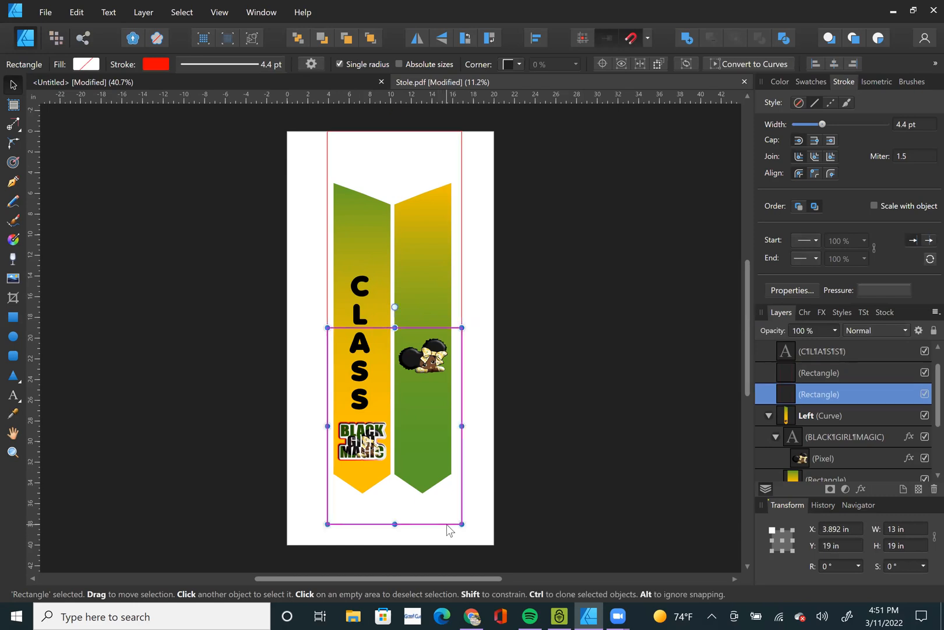
{"action": "left_click", "coordinate": [844, 372]}
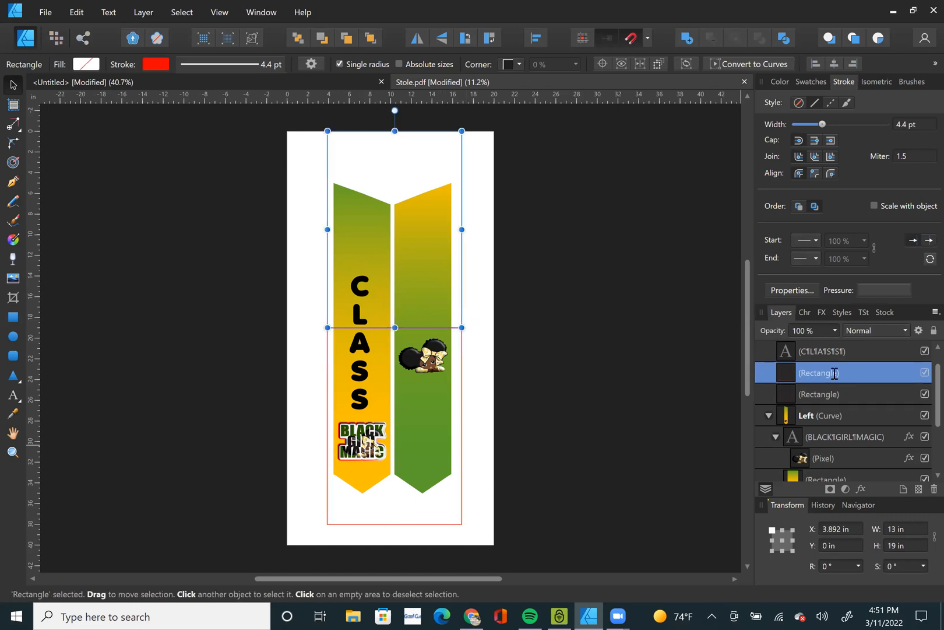
{"action": "double_click", "coordinate": [835, 373]}
{"action": "type", "text": "tOP"}
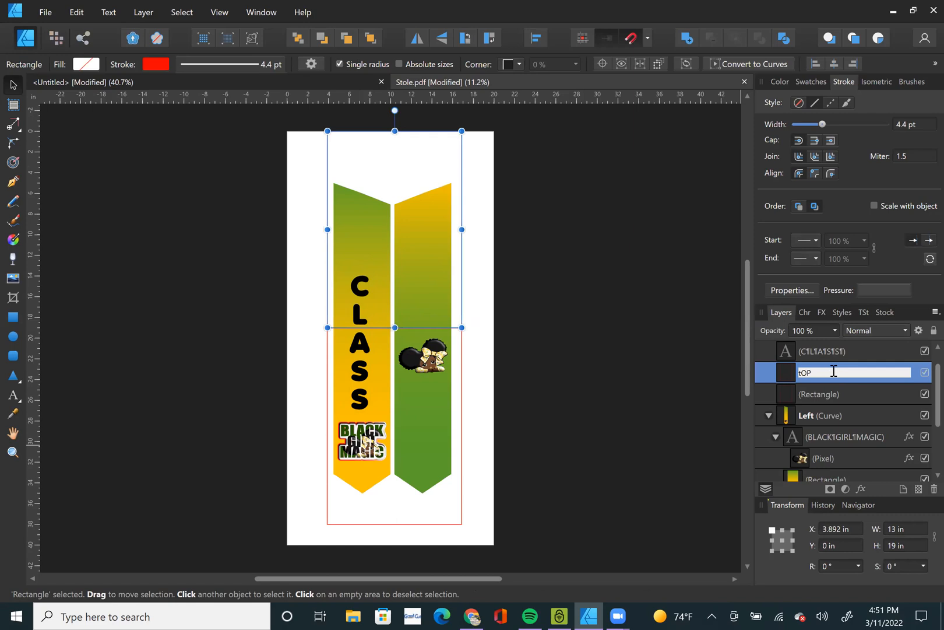
{"action": "key", "text": "BackSpace"}
{"action": "key", "text": "BackSpace"}
{"action": "type", "text": "TOP"}
{"action": "key", "text": "Return"}
Rename the lower 13 by 19 in red rectangle's layer to BOTTOM.
{"action": "left_click", "coordinate": [829, 395]}
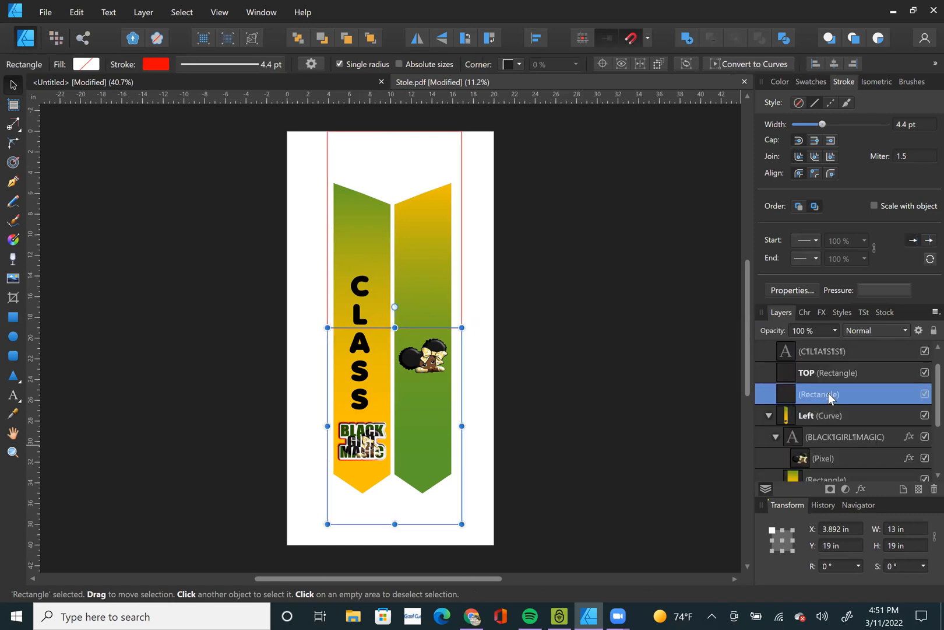
{"action": "key", "text": "b"}
{"action": "key", "text": "o"}
{"action": "key", "text": "t"}
{"action": "key", "text": "t"}
{"action": "key", "text": "o"}
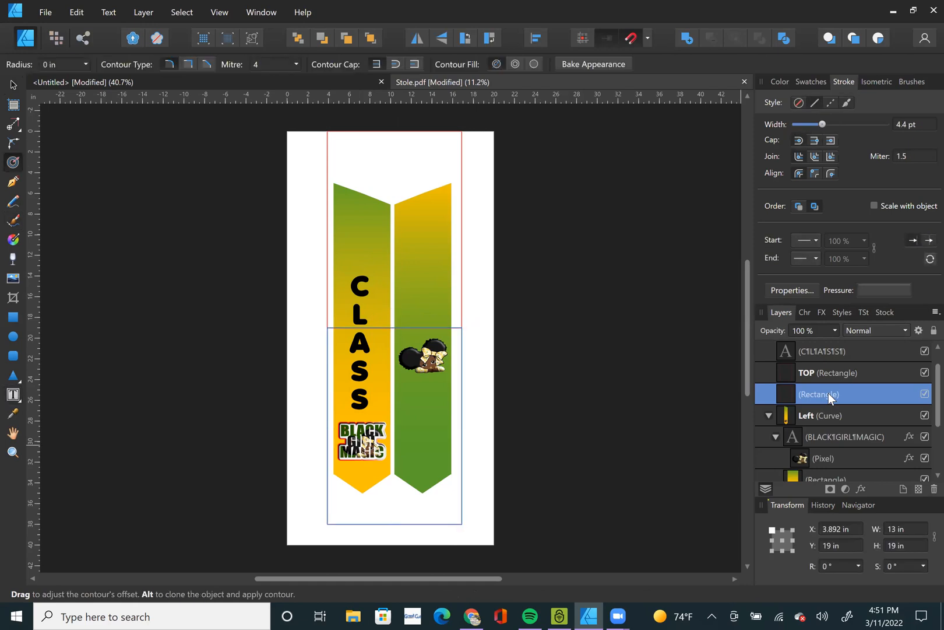
{"action": "key", "text": "m"}
{"action": "double_click", "coordinate": [828, 394]}
{"action": "type", "text": "BOTTOM"}
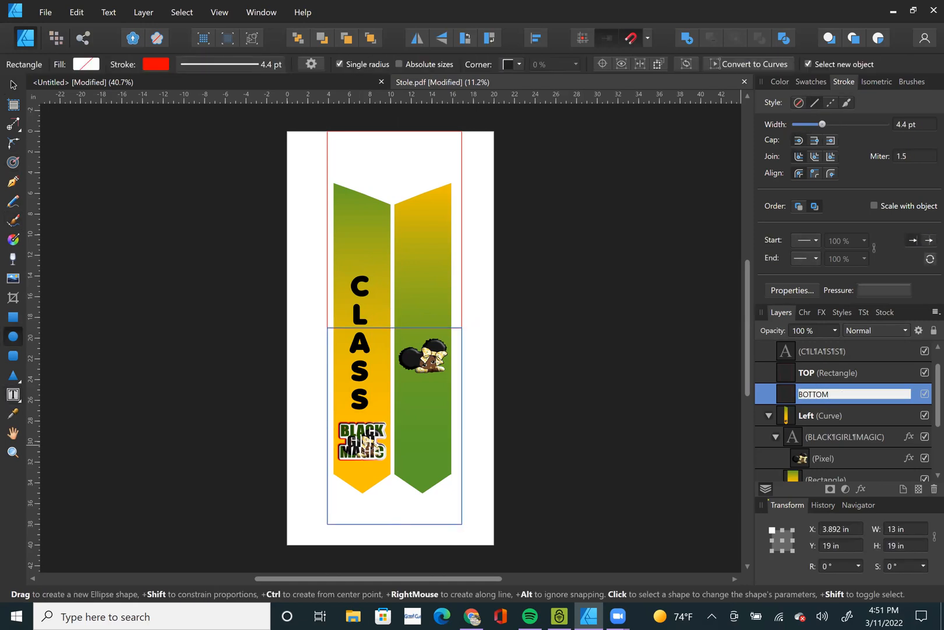
{"action": "left_click", "coordinate": [527, 604]}
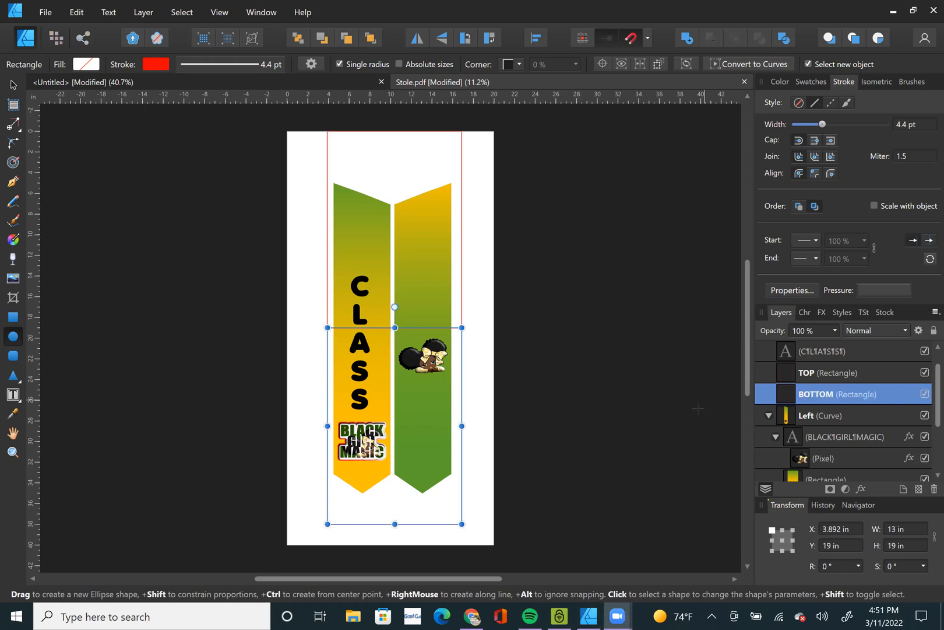
{"action": "left_click", "coordinate": [629, 386]}
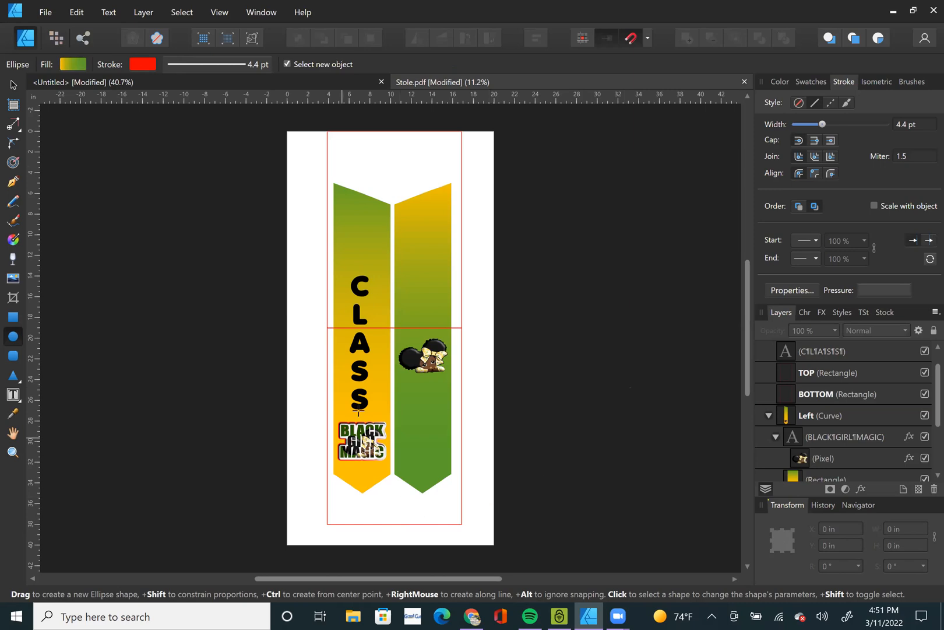
Collapse the Left and Right panel layers and duplicate both panels together with their nested artwork.
{"action": "left_click", "coordinate": [768, 415]}
{"action": "left_click", "coordinate": [769, 437]}
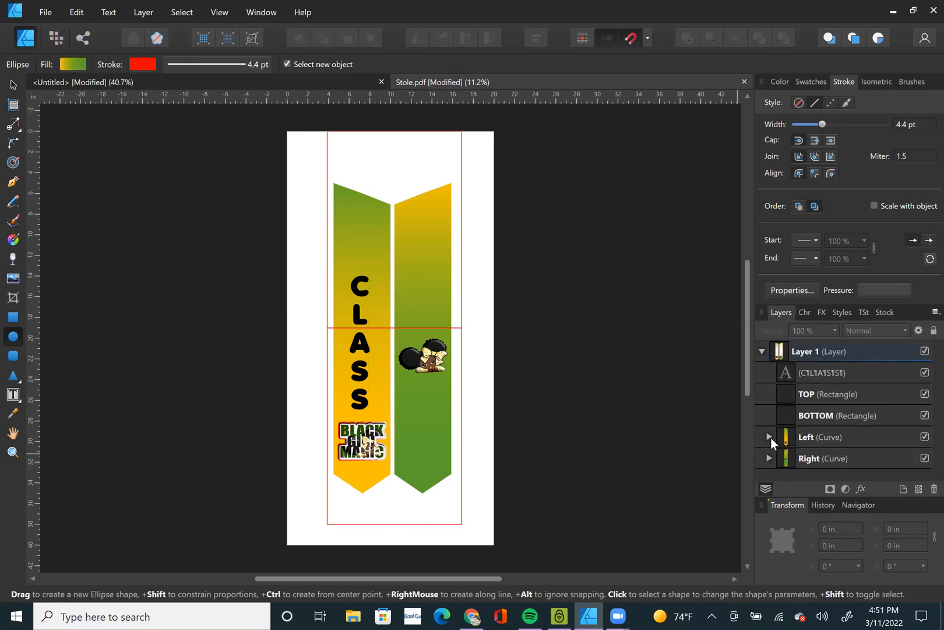
{"action": "left_click_drag", "start_coordinate": [812, 434], "coordinate": [807, 473]}
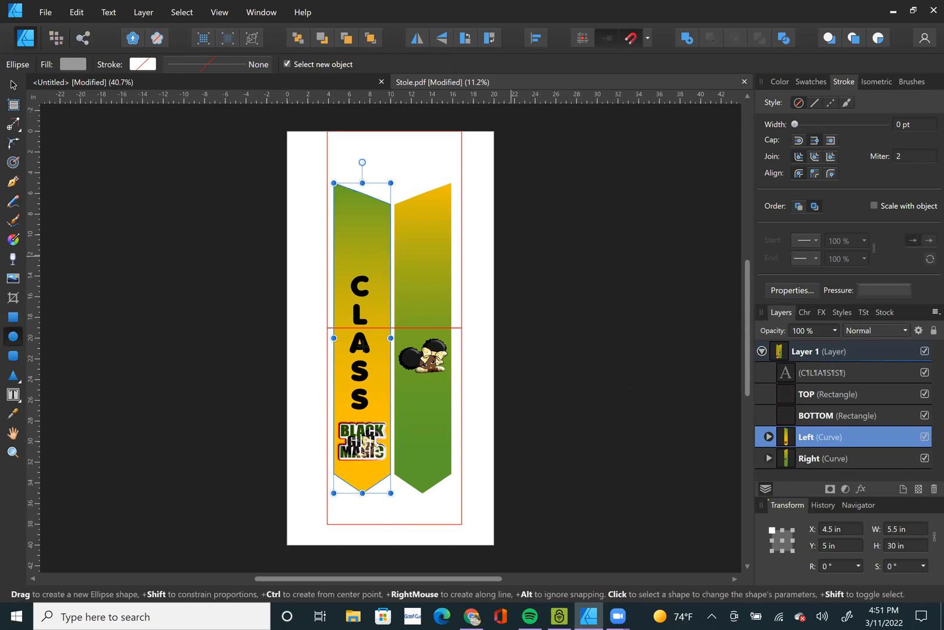
{"action": "left_click", "coordinate": [13, 86]}
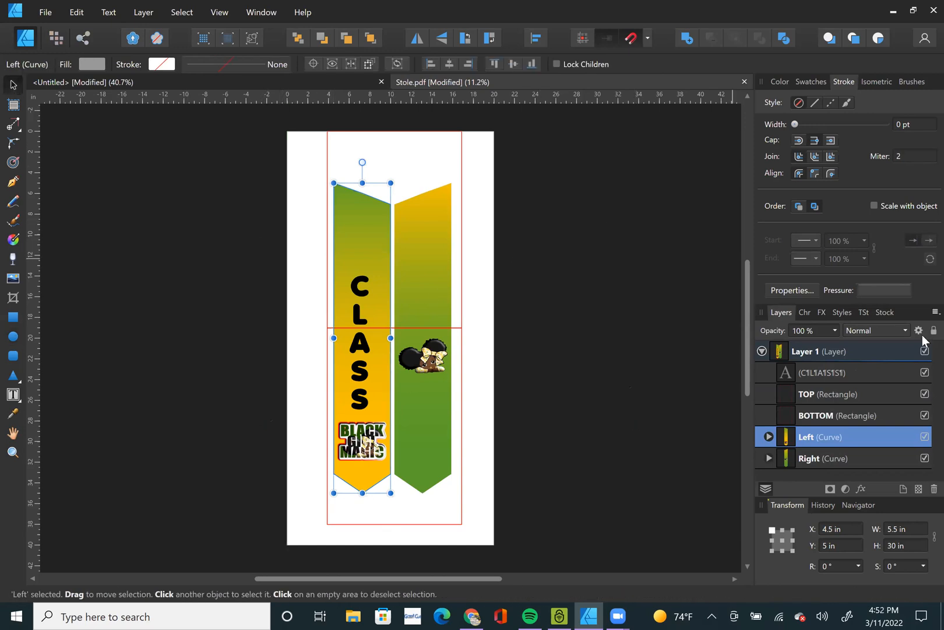
{"action": "left_click", "coordinate": [824, 437]}
{"action": "left_click", "coordinate": [793, 436]}
{"action": "left_click", "coordinate": [854, 455], "text": "shift"}
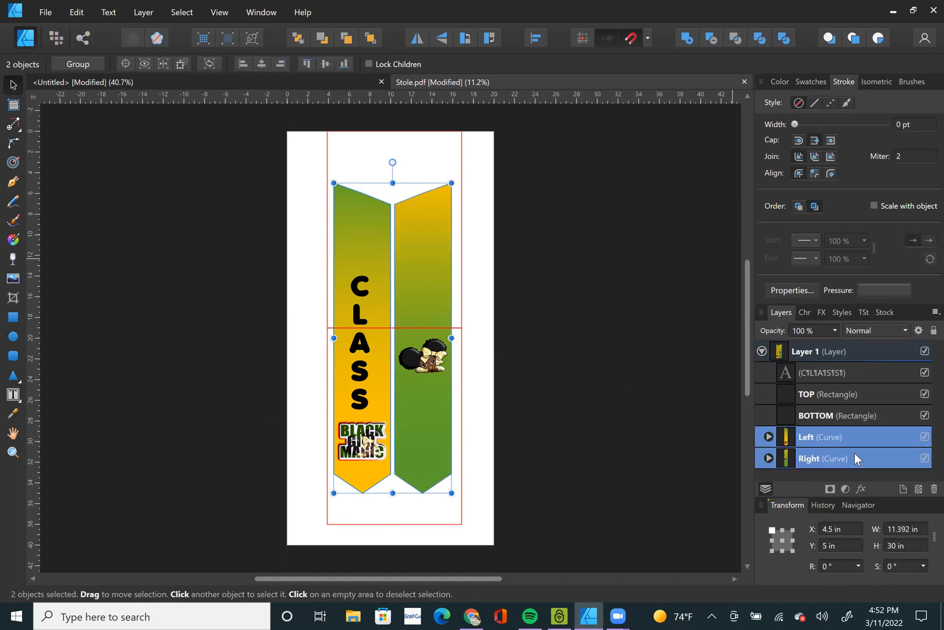
{"action": "right_click", "coordinate": [856, 457]}
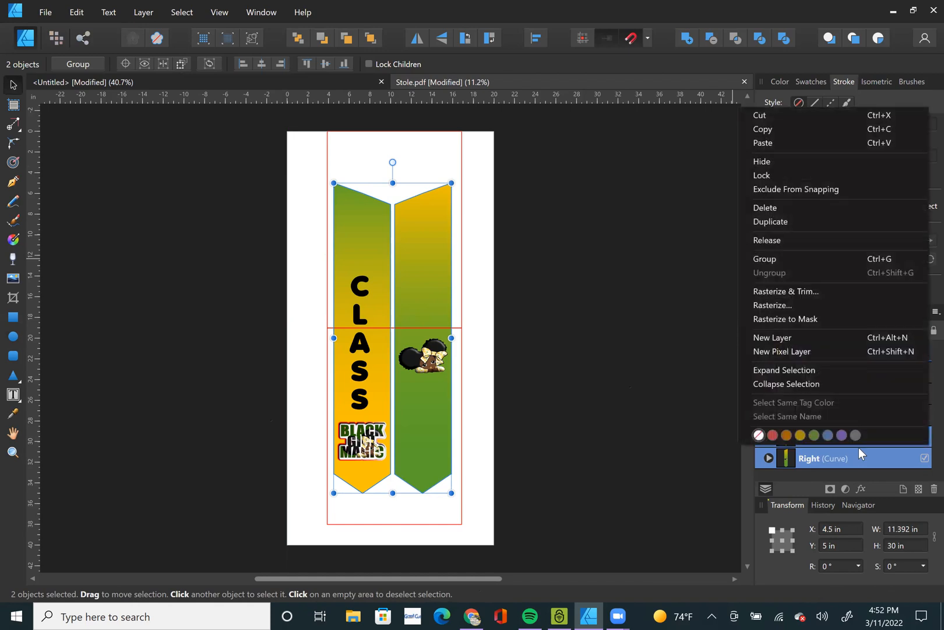
{"action": "left_click", "coordinate": [800, 223]}
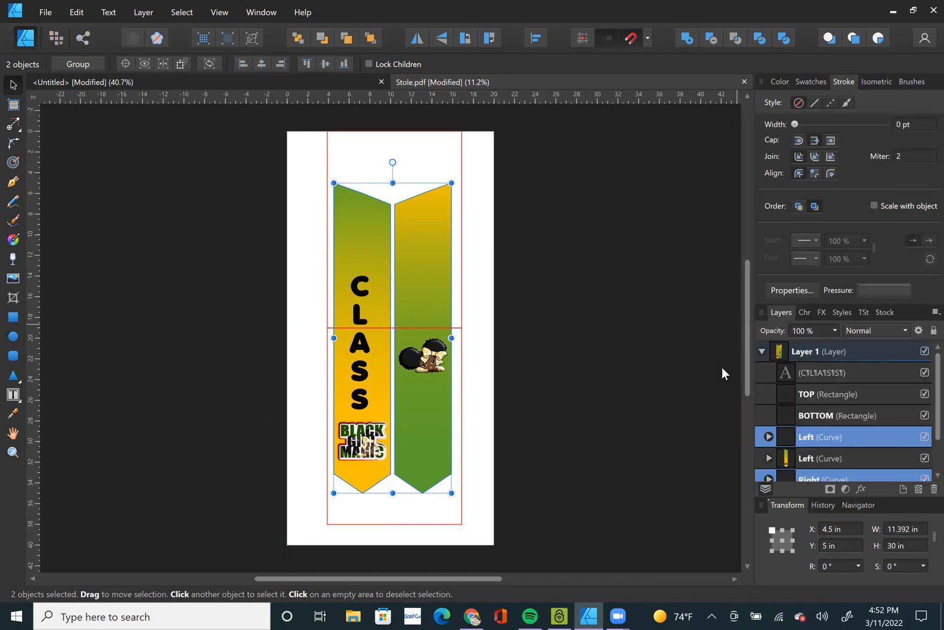
{"action": "left_click", "coordinate": [703, 383]}
Nest one copy of the Left and Right panels inside the TOP rectangle and the other pair inside the BOTTOM rectangle.
{"action": "scroll", "coordinate": [698, 390], "scroll_direction": "down", "scroll_amount": 1}
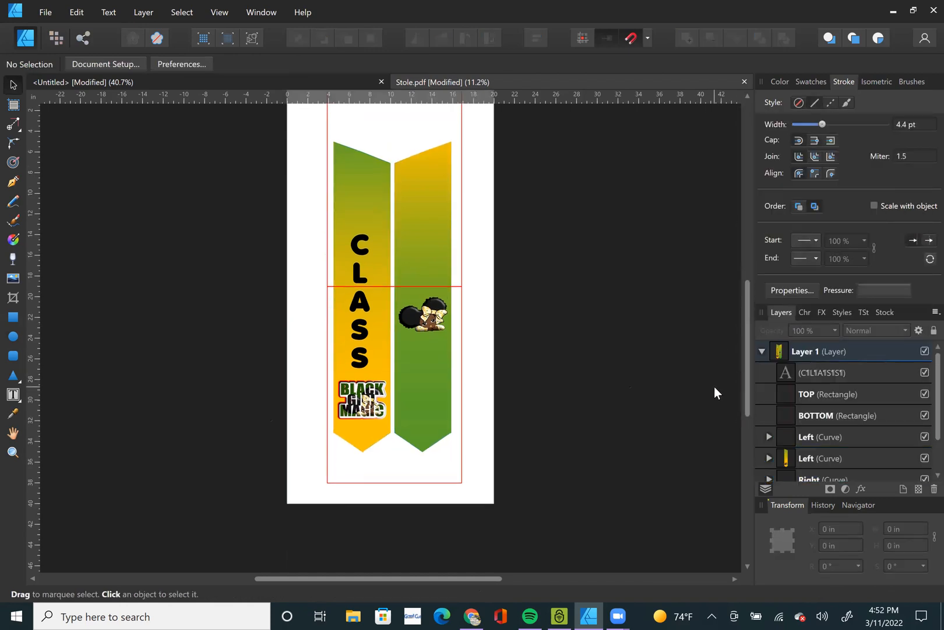
{"action": "scroll", "coordinate": [714, 387], "scroll_direction": "up", "scroll_amount": 1}
{"action": "left_click", "coordinate": [844, 436]}
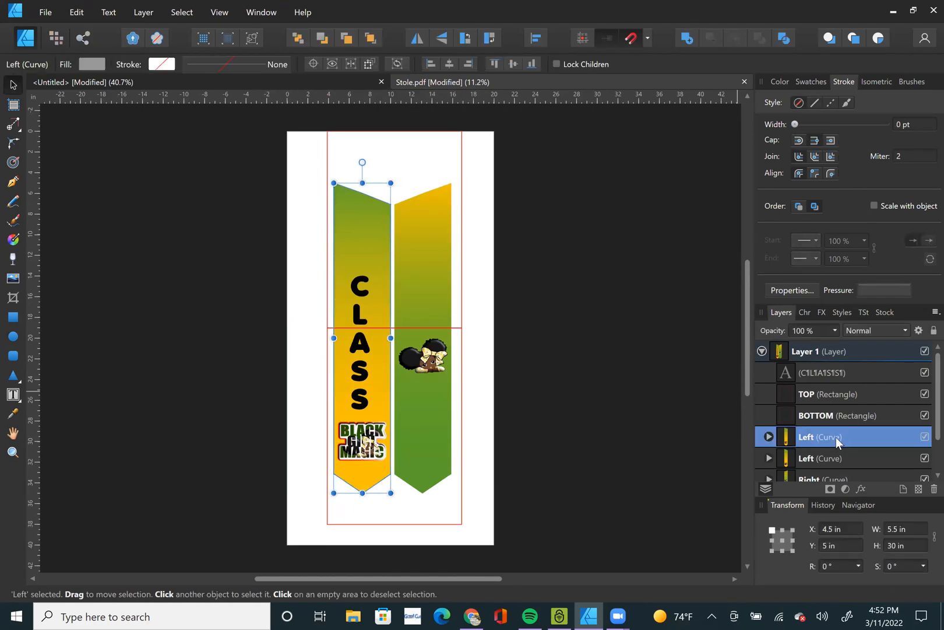
{"action": "double_click", "coordinate": [836, 437]}
{"action": "left_click", "coordinate": [796, 437]}
{"action": "left_click_drag", "start_coordinate": [786, 438], "coordinate": [809, 395]}
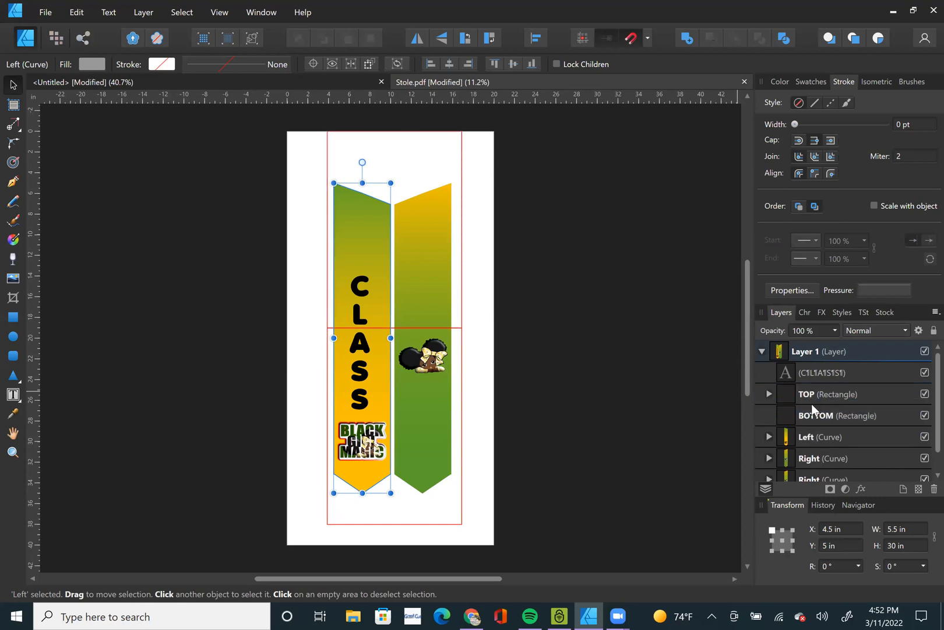
{"action": "left_click_drag", "start_coordinate": [811, 459], "coordinate": [814, 395]}
{"action": "mouse_move", "coordinate": [813, 440]}
{"action": "left_mouse_down"}
{"action": "mouse_move", "coordinate": [816, 420]}
{"action": "mouse_move", "coordinate": [817, 438]}
{"action": "left_mouse_up"}
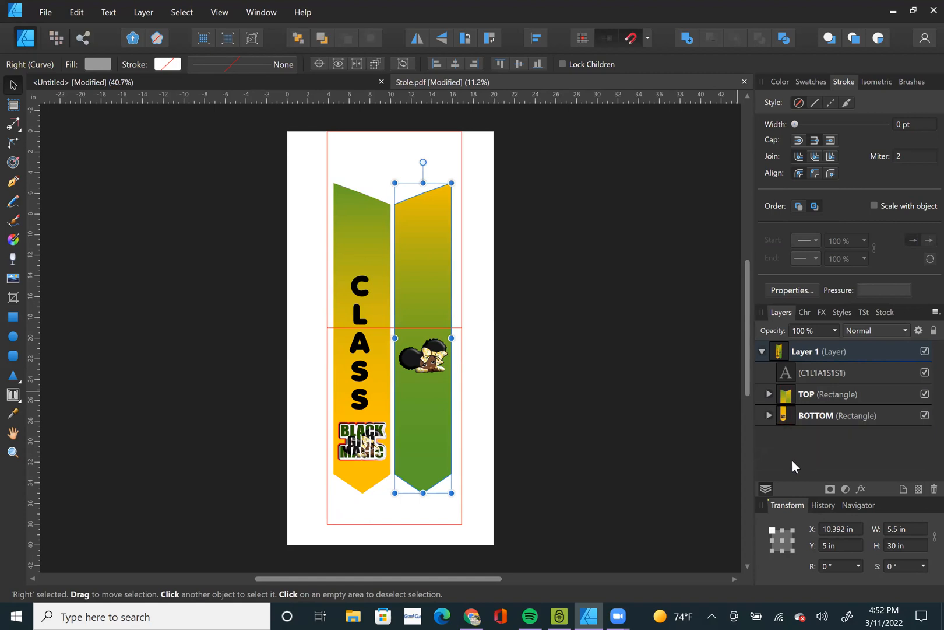
{"action": "left_click", "coordinate": [663, 425]}
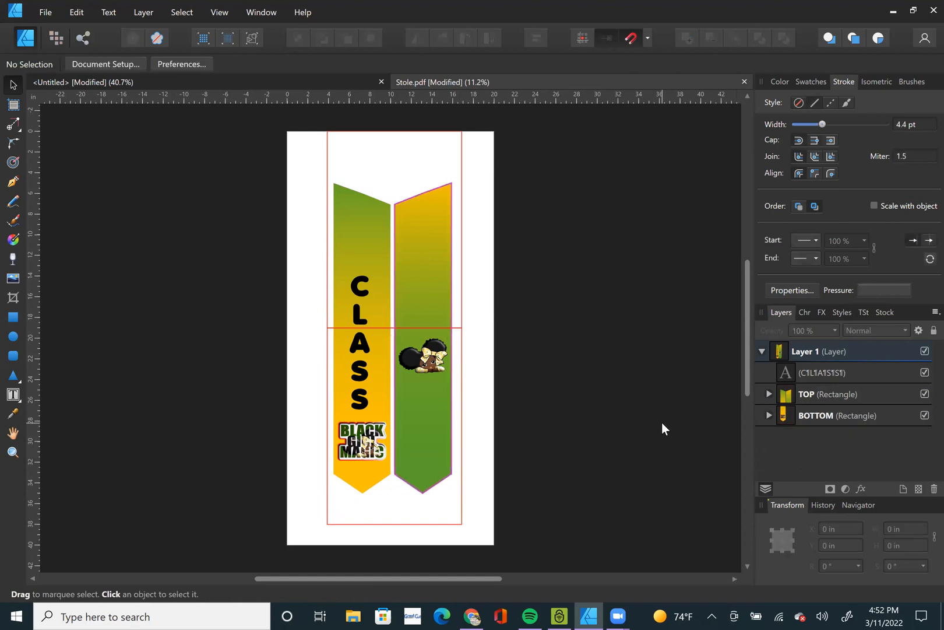
Hide the TOP rectangle to check how the panels are split at the dividing line, and show it again.
{"action": "left_click", "coordinate": [924, 395]}
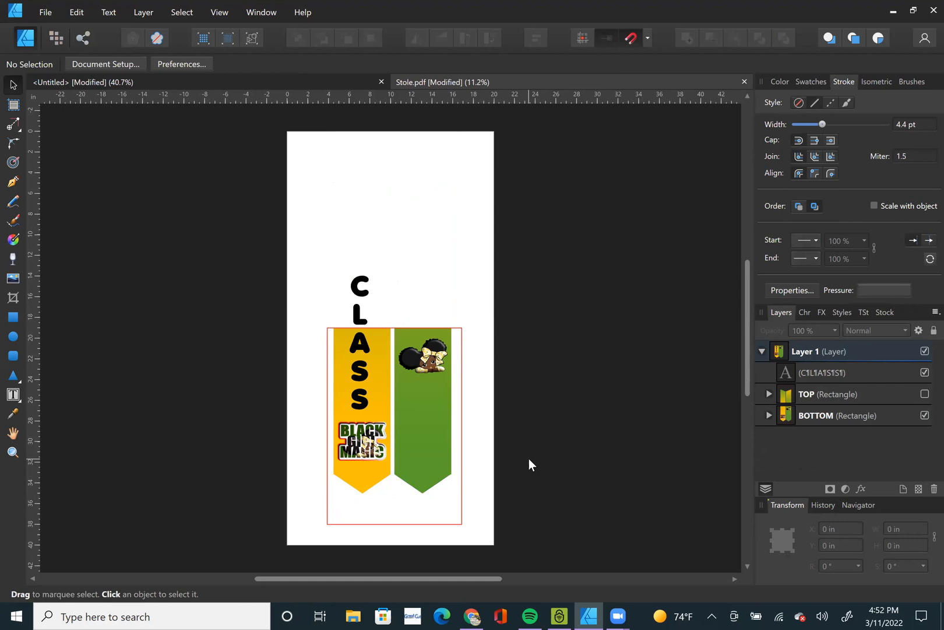
{"action": "left_click", "coordinate": [923, 394]}
Duplicate the CLASS text, nest one copy inside TOP and the other inside BOTTOM, and collapse both rectangles' layers.
{"action": "left_click", "coordinate": [833, 375]}
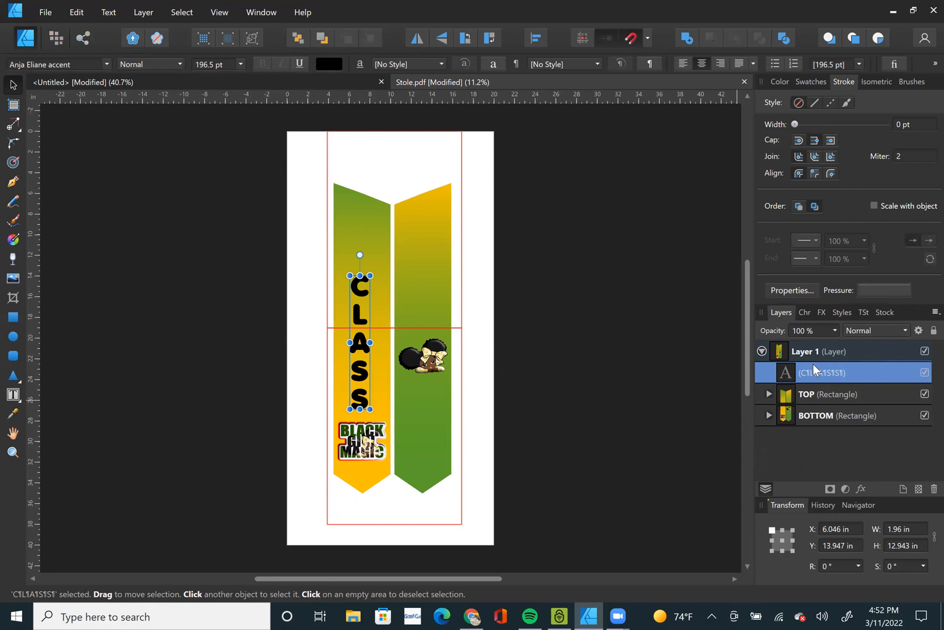
{"action": "key", "text": "ctrl+d"}
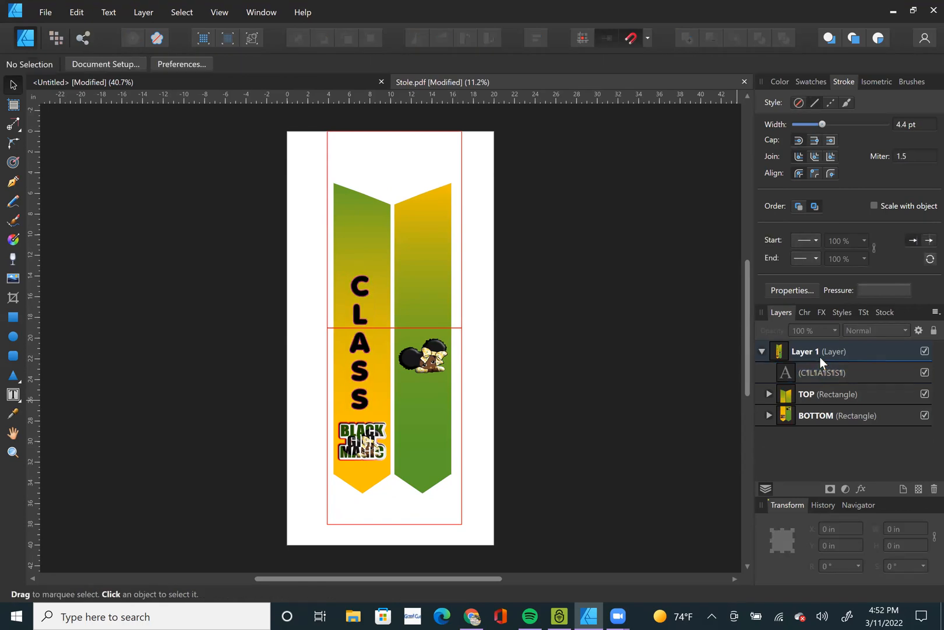
{"action": "left_click", "coordinate": [828, 371]}
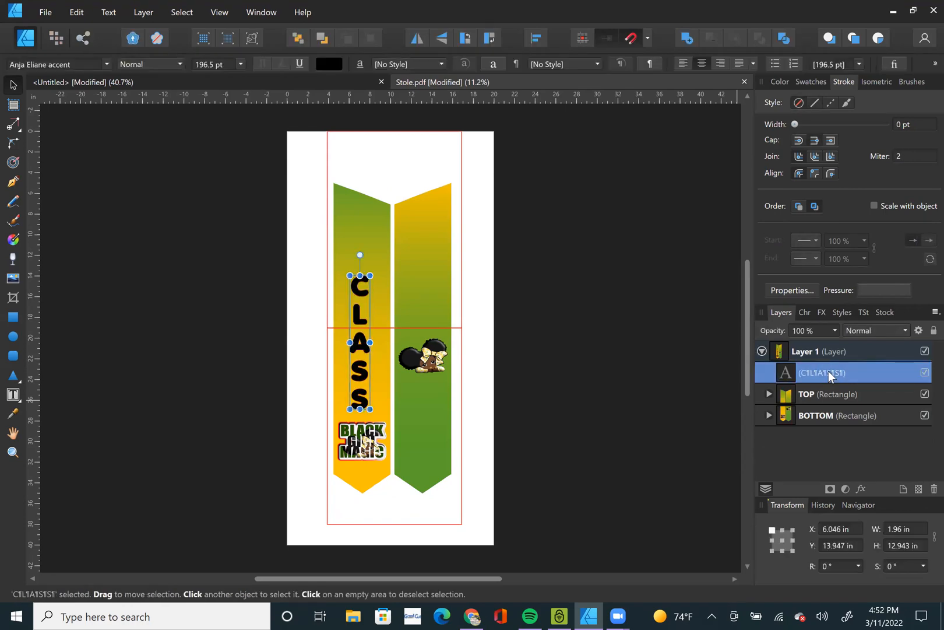
{"action": "key", "text": "ctrl+j"}
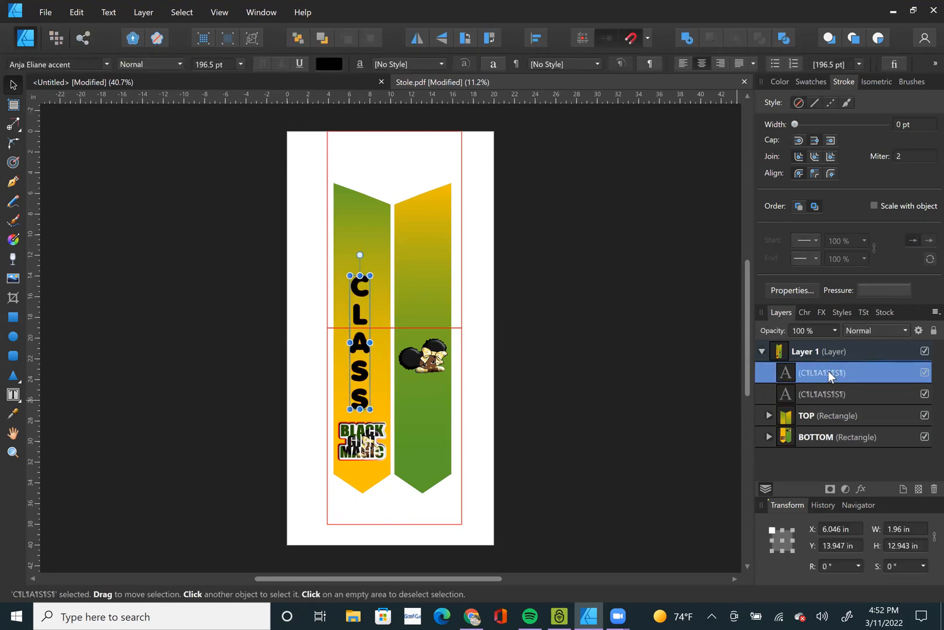
{"action": "left_click", "coordinate": [769, 415]}
{"action": "left_click_drag", "start_coordinate": [812, 397], "coordinate": [830, 421]}
{"action": "left_click", "coordinate": [769, 458]}
{"action": "left_click_drag", "start_coordinate": [796, 379], "coordinate": [823, 462]}
{"action": "left_click", "coordinate": [694, 447]}
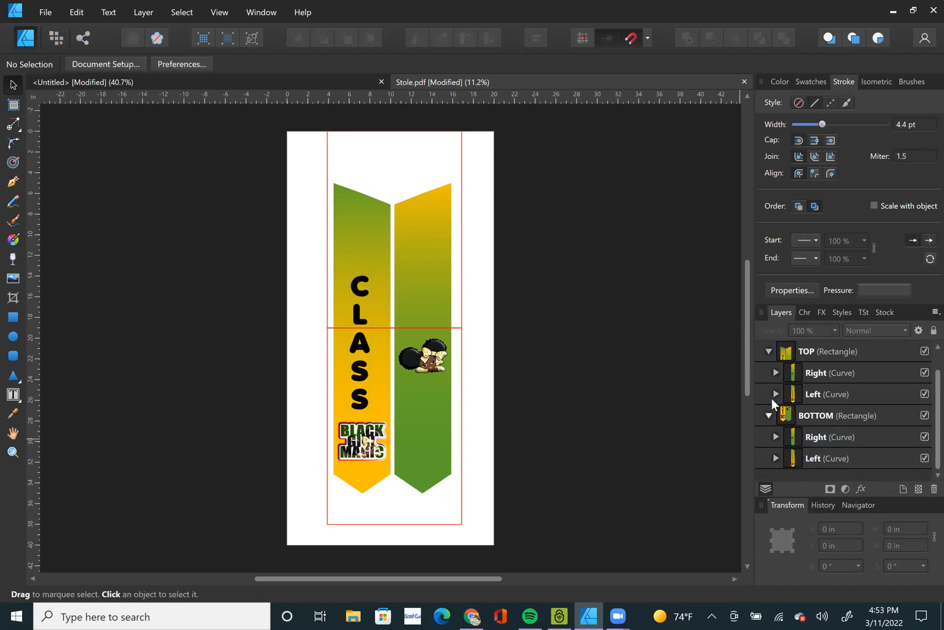
{"action": "left_click", "coordinate": [769, 415]}
{"action": "left_click", "coordinate": [770, 373]}
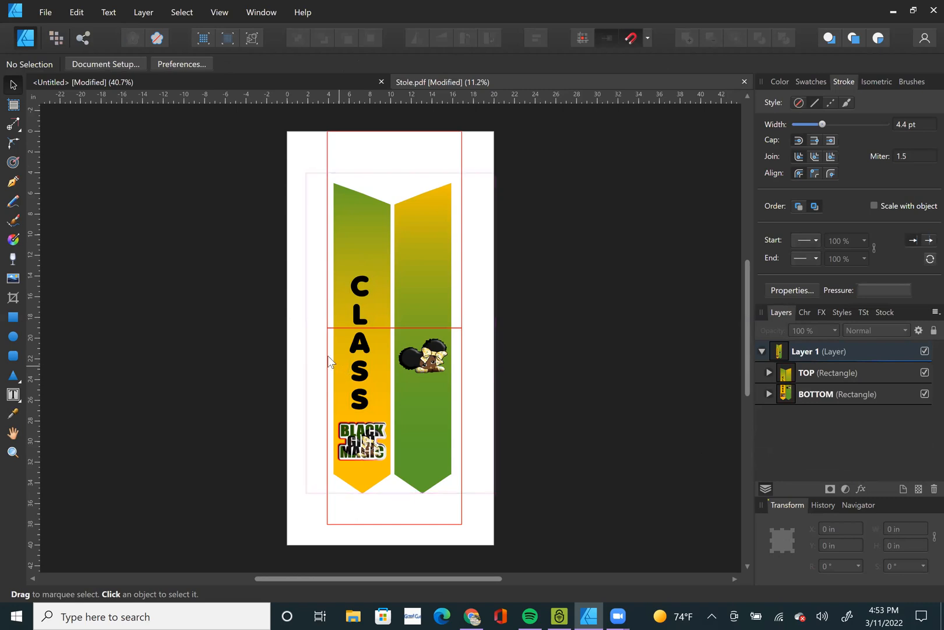
Hide TOP to check how the CLASS text is split in BOTTOM, and show only TOP with BOTTOM hidden.
{"action": "left_click", "coordinate": [925, 372]}
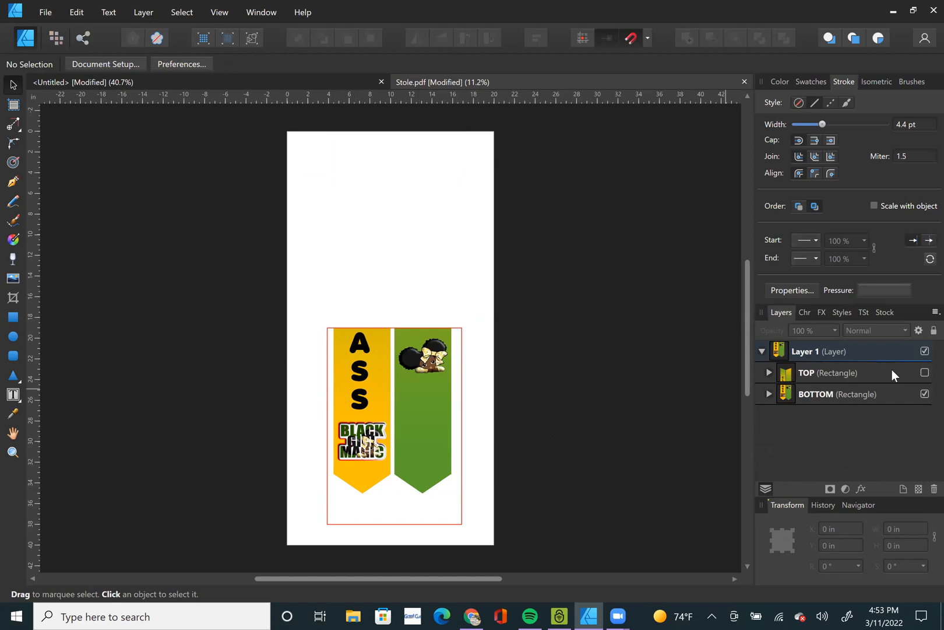
{"action": "left_click", "coordinate": [924, 393]}
{"action": "left_click", "coordinate": [924, 373]}
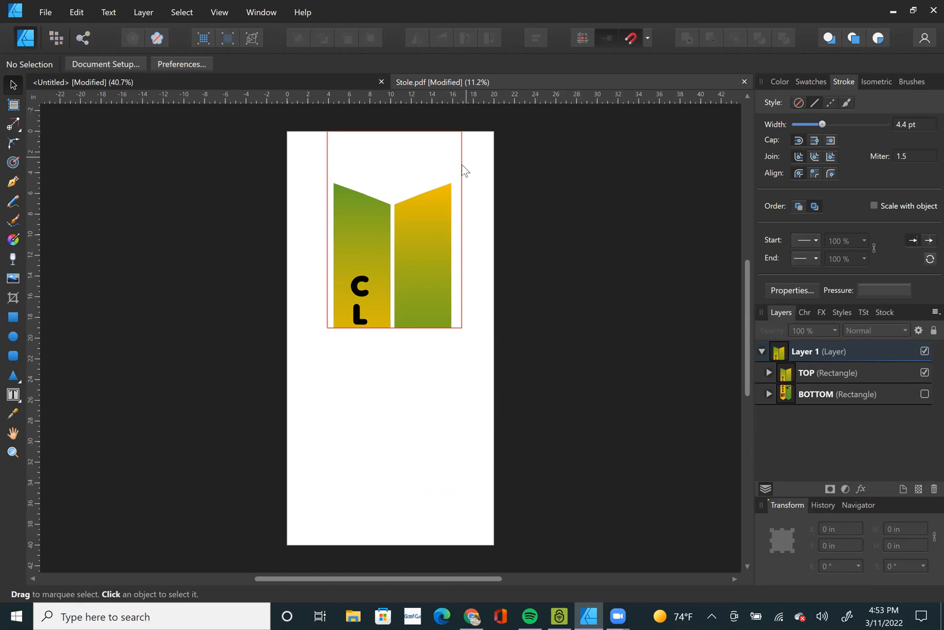
Fill the TOP rectangle with white and remove its red outline.
{"action": "left_click", "coordinate": [835, 373]}
{"action": "left_click", "coordinate": [786, 81]}
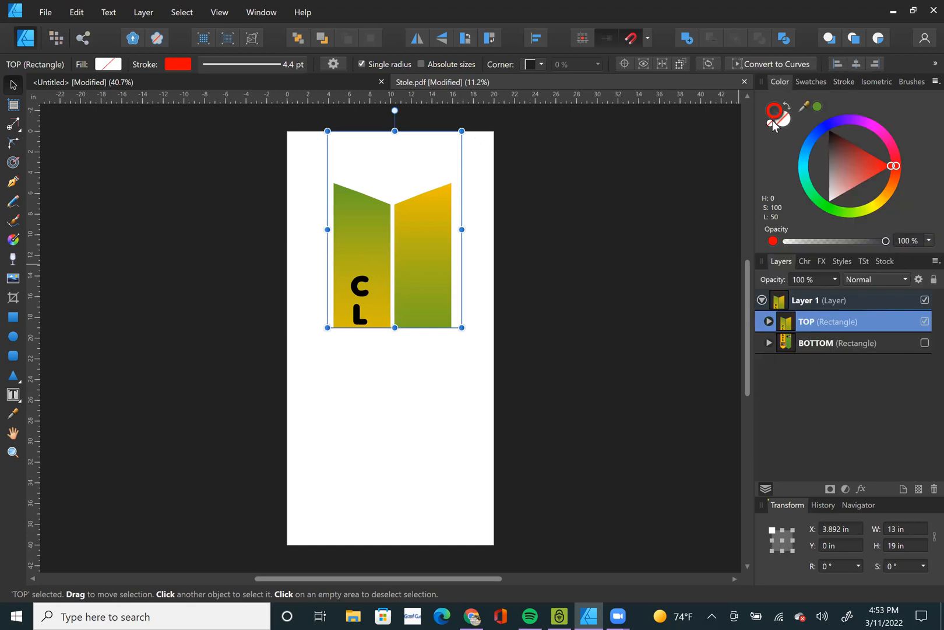
{"action": "left_click", "coordinate": [783, 120]}
{"action": "left_click", "coordinate": [828, 202]}
{"action": "left_click", "coordinate": [773, 112]}
{"action": "left_click", "coordinate": [323, 467]}
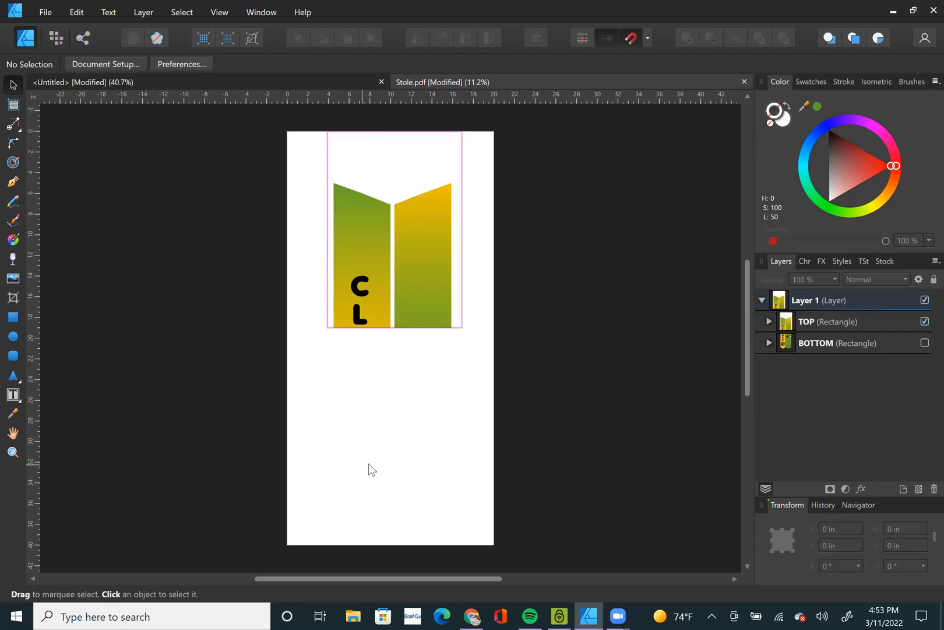
Draw a page-wide rectangle about 20 by 41.8 in, fill it dark red, and place it beneath TOP and BOTTOM as a background.
{"action": "left_click", "coordinate": [13, 316]}
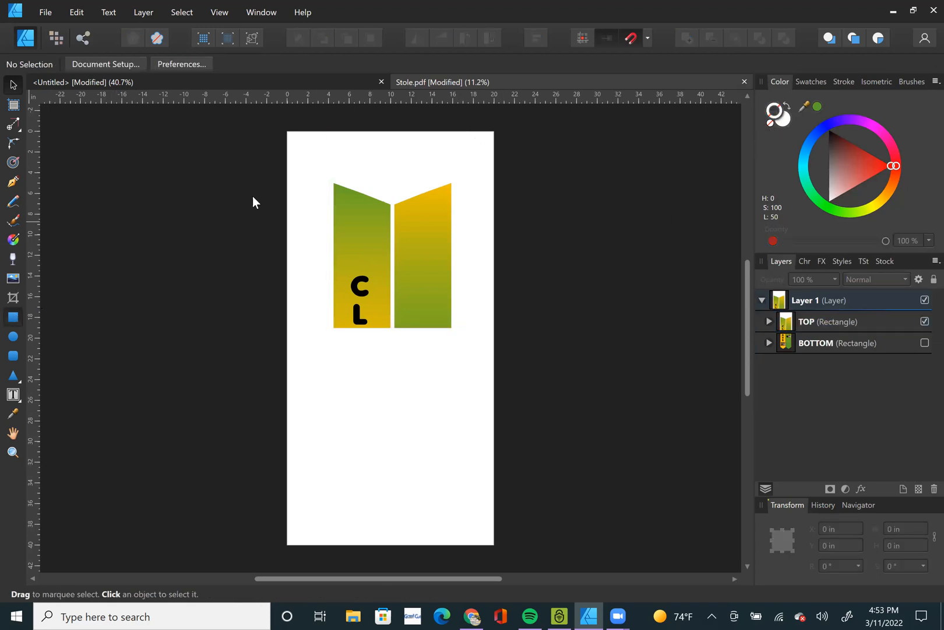
{"action": "left_click_drag", "start_coordinate": [287, 130], "coordinate": [495, 556]}
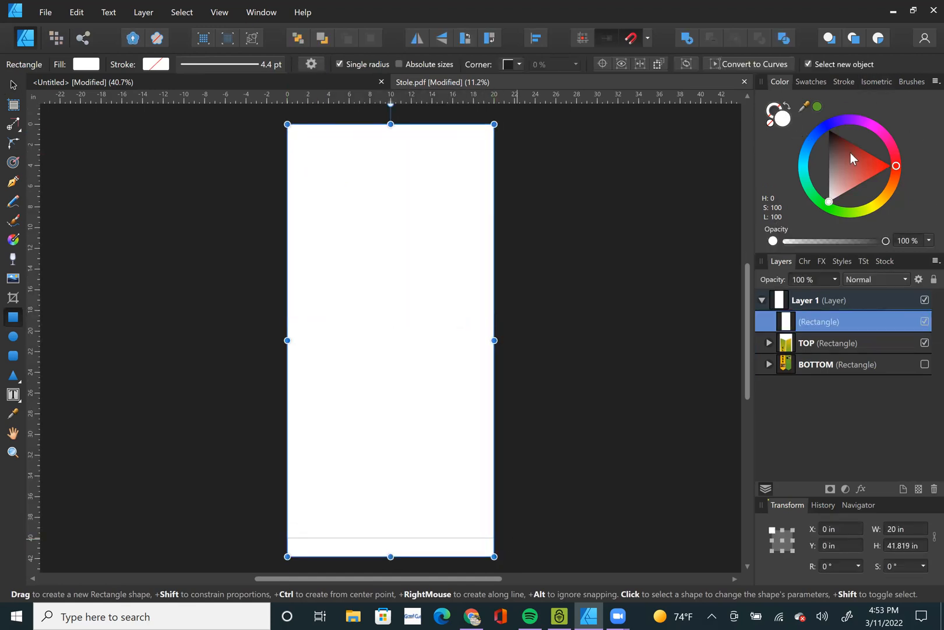
{"action": "left_click", "coordinate": [851, 152]}
{"action": "left_click_drag", "start_coordinate": [813, 320], "coordinate": [814, 421]}
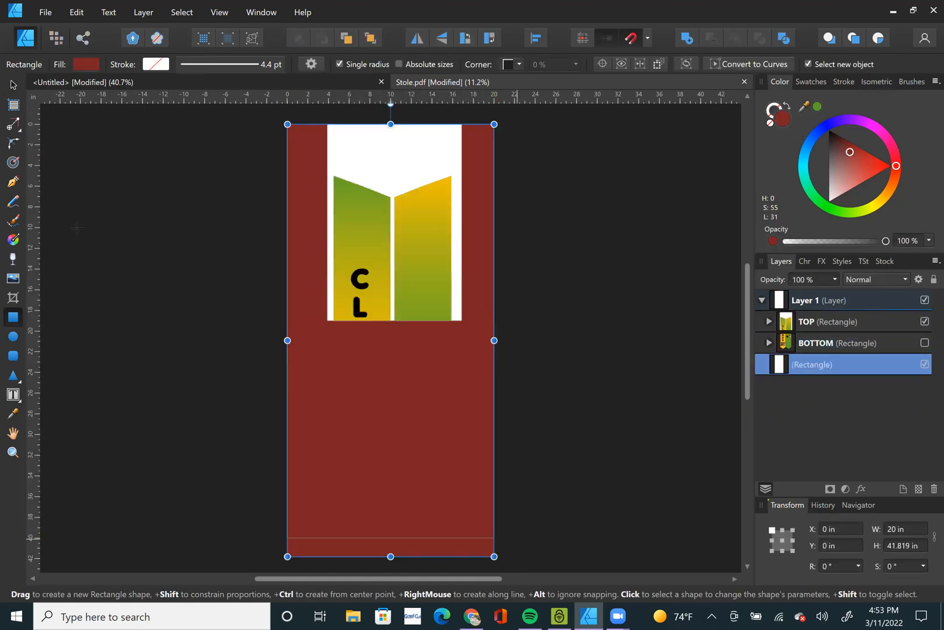
{"action": "left_click", "coordinate": [13, 85]}
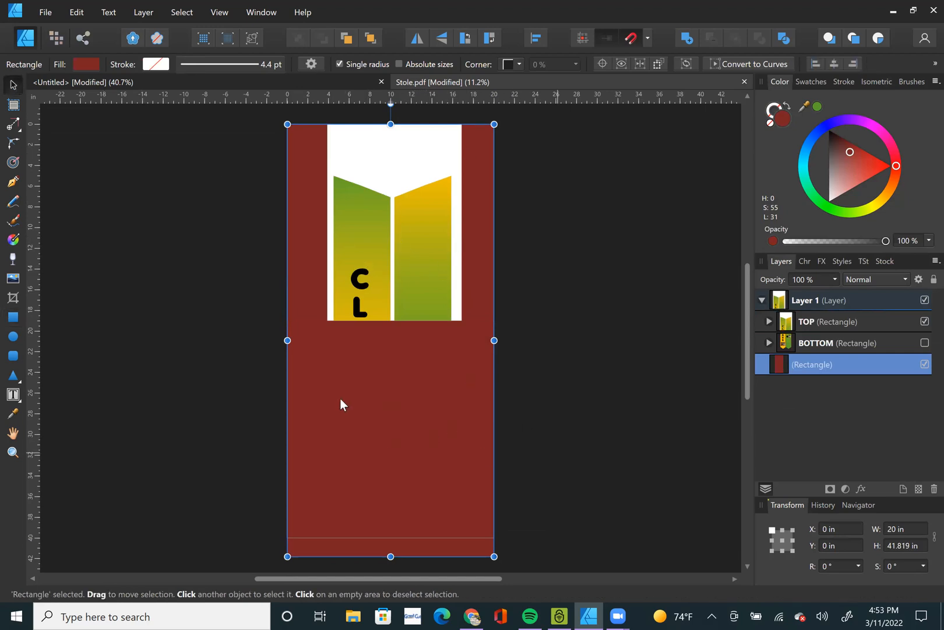
Open the print settings with the TOP rectangle selected and choose the EPSON534D20 (ET-2750 Series) printer.
{"action": "left_click", "coordinate": [410, 231]}
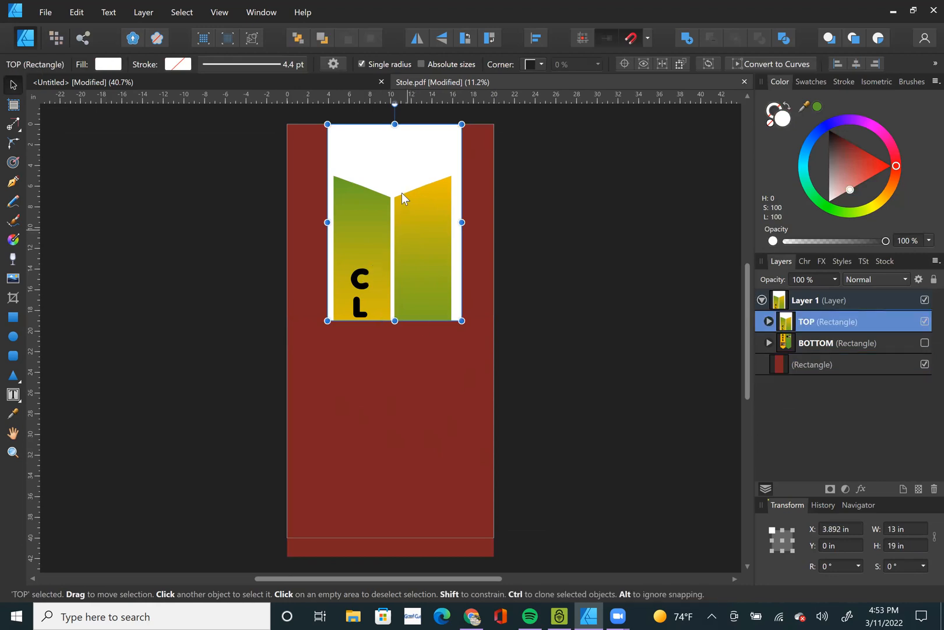
{"action": "key", "text": "ctrl+p"}
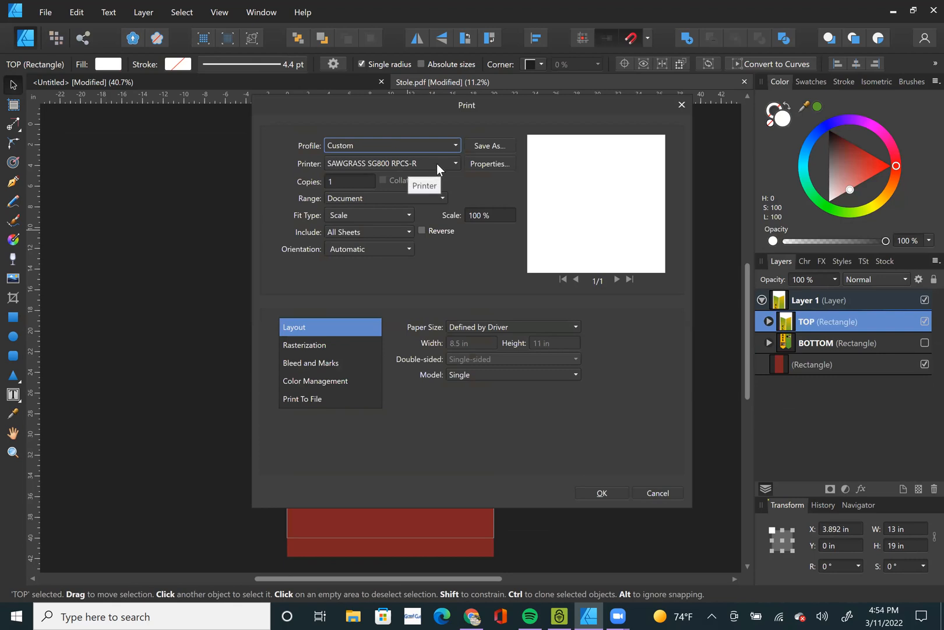
{"action": "left_click", "coordinate": [435, 166]}
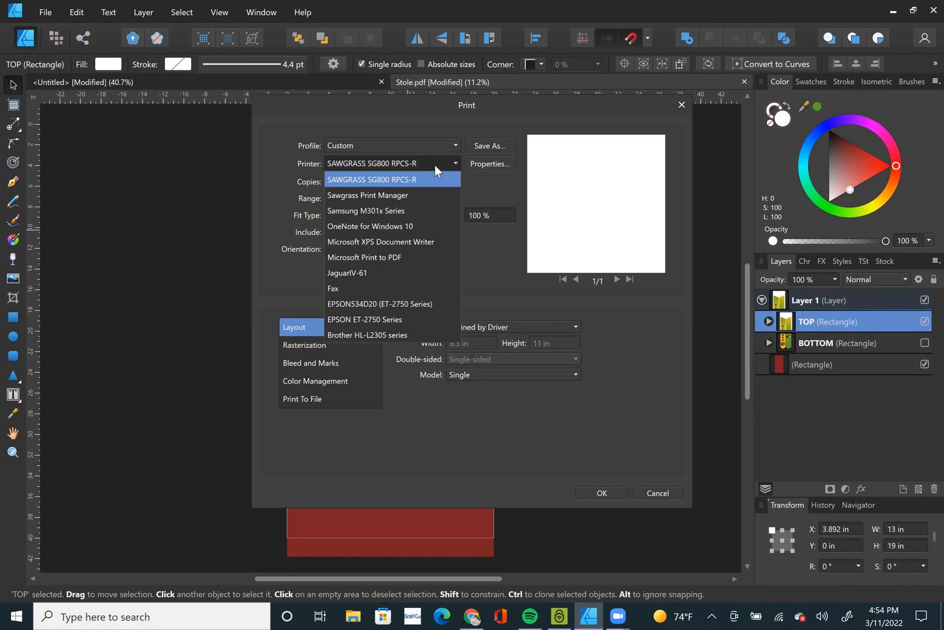
{"action": "left_click", "coordinate": [409, 304]}
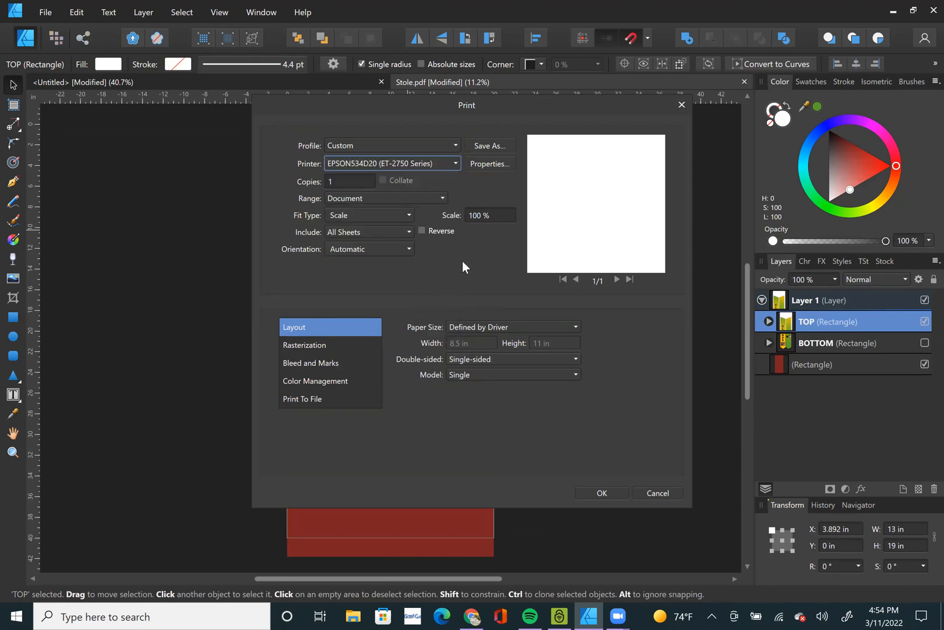
{"action": "left_click", "coordinate": [395, 196]}
{"action": "left_click", "coordinate": [395, 197]}
Set the print paper size to Custom, 13 in wide by 19 in high.
{"action": "left_click", "coordinate": [505, 328]}
{"action": "scroll", "coordinate": [491, 482], "scroll_direction": "down", "scroll_amount": 10}
{"action": "scroll", "coordinate": [489, 495], "scroll_direction": "down", "scroll_amount": 15}
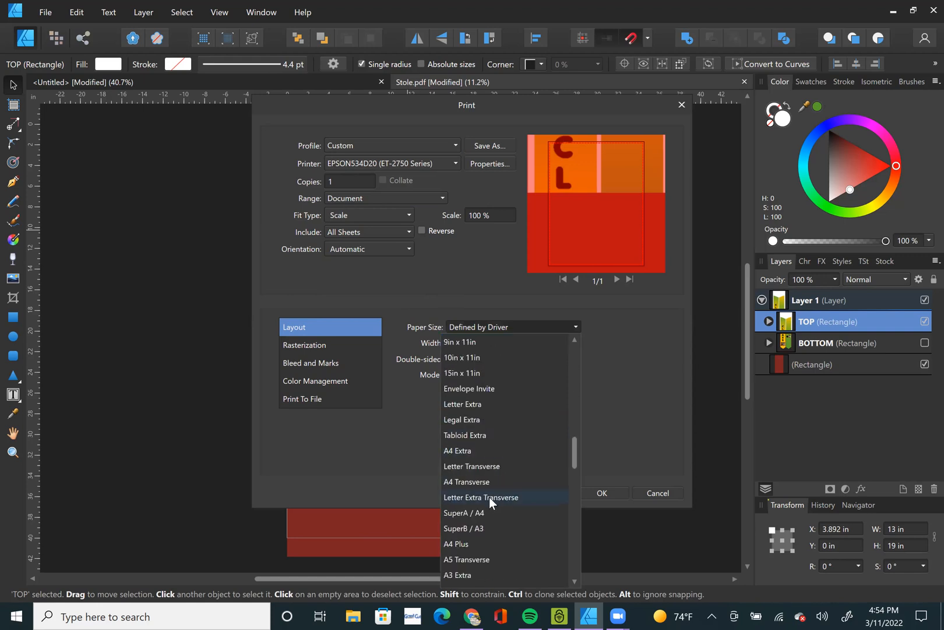
{"action": "scroll", "coordinate": [489, 499], "scroll_direction": "down", "scroll_amount": 5}
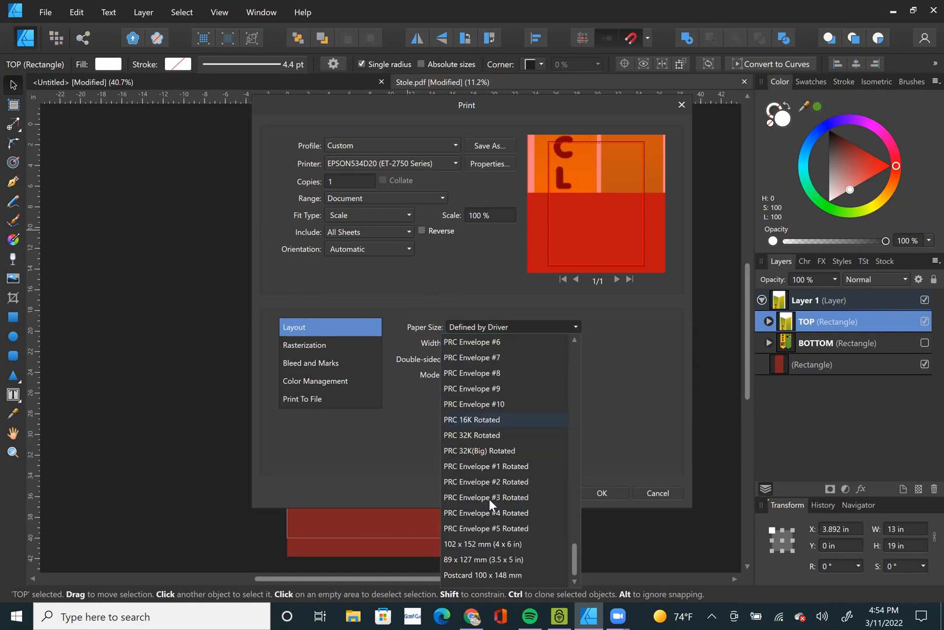
{"action": "scroll", "coordinate": [480, 500], "scroll_direction": "up", "scroll_amount": 6}
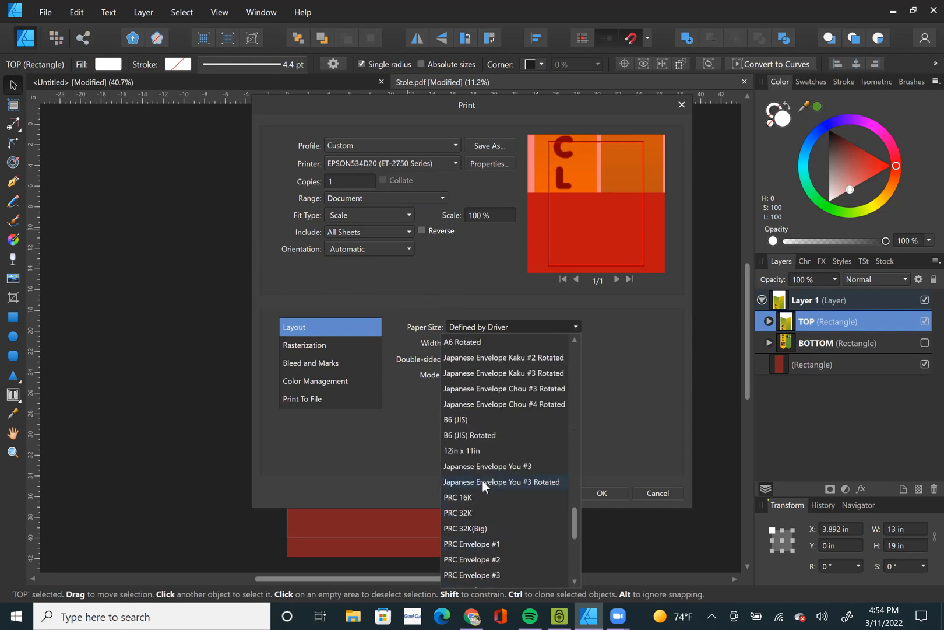
{"action": "scroll", "coordinate": [478, 446], "scroll_direction": "up", "scroll_amount": 14}
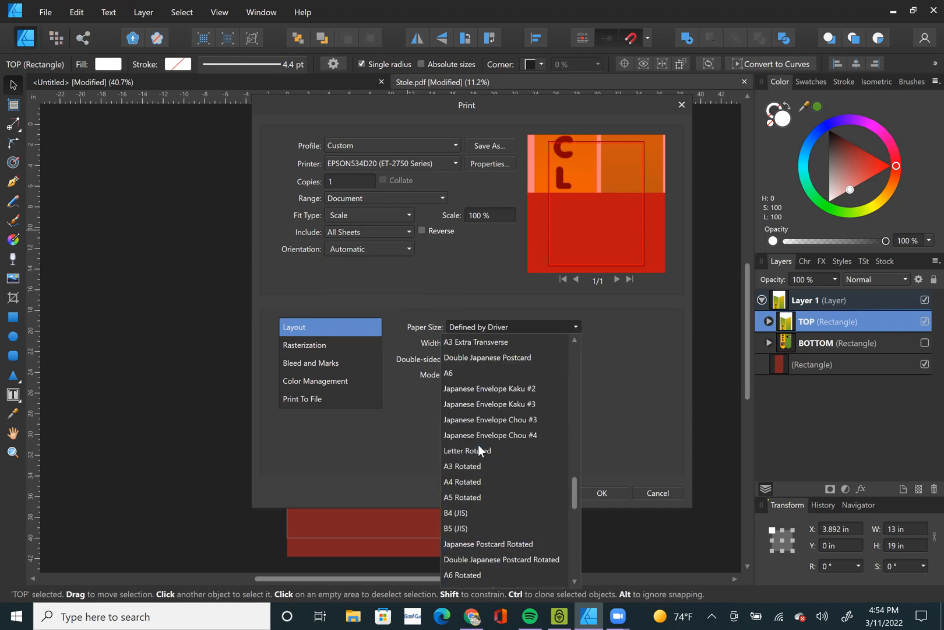
{"action": "scroll", "coordinate": [478, 444], "scroll_direction": "up", "scroll_amount": 10}
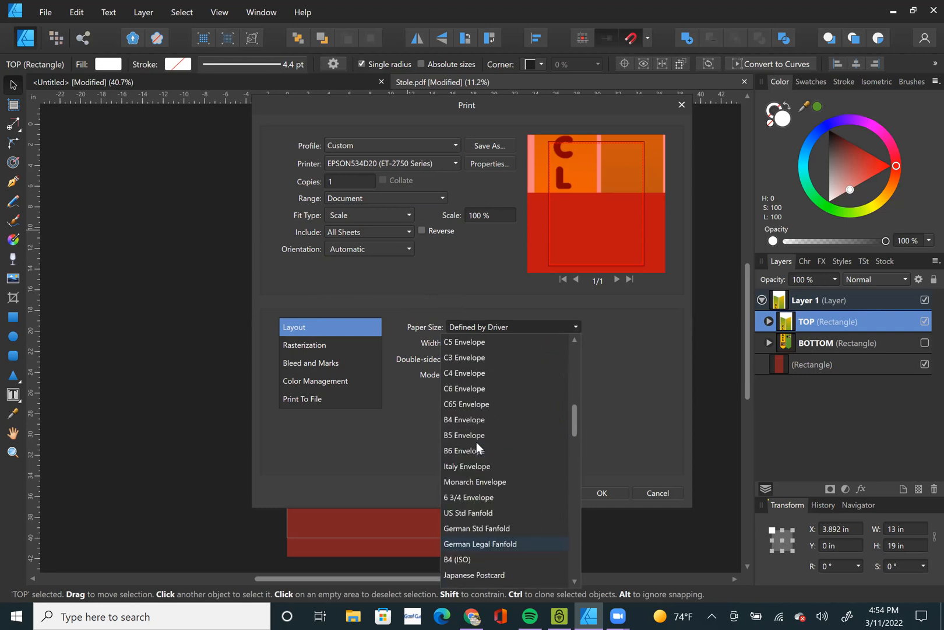
{"action": "scroll", "coordinate": [474, 436], "scroll_direction": "up", "scroll_amount": 5}
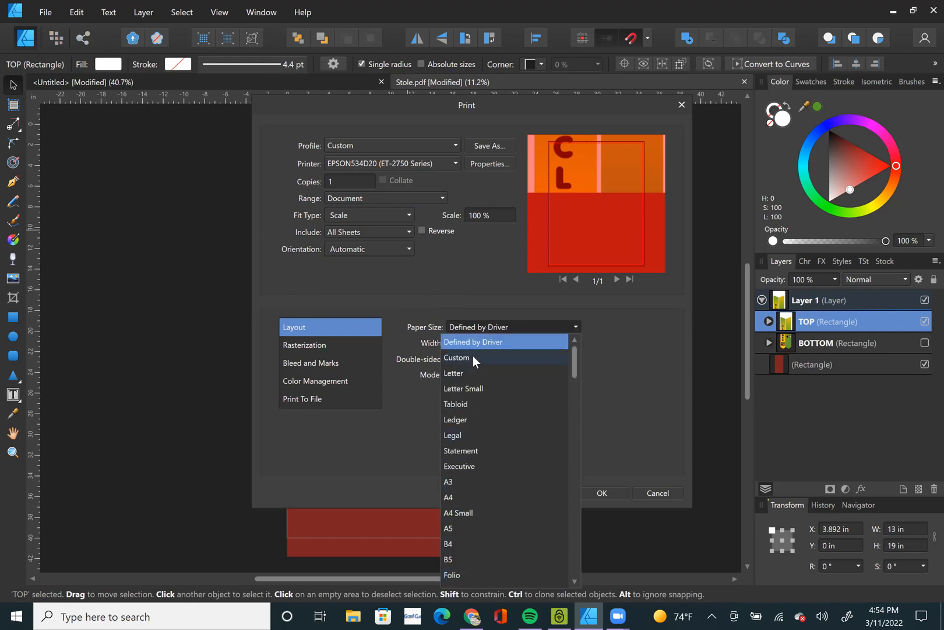
{"action": "left_click", "coordinate": [473, 357]}
{"action": "left_click", "coordinate": [471, 342]}
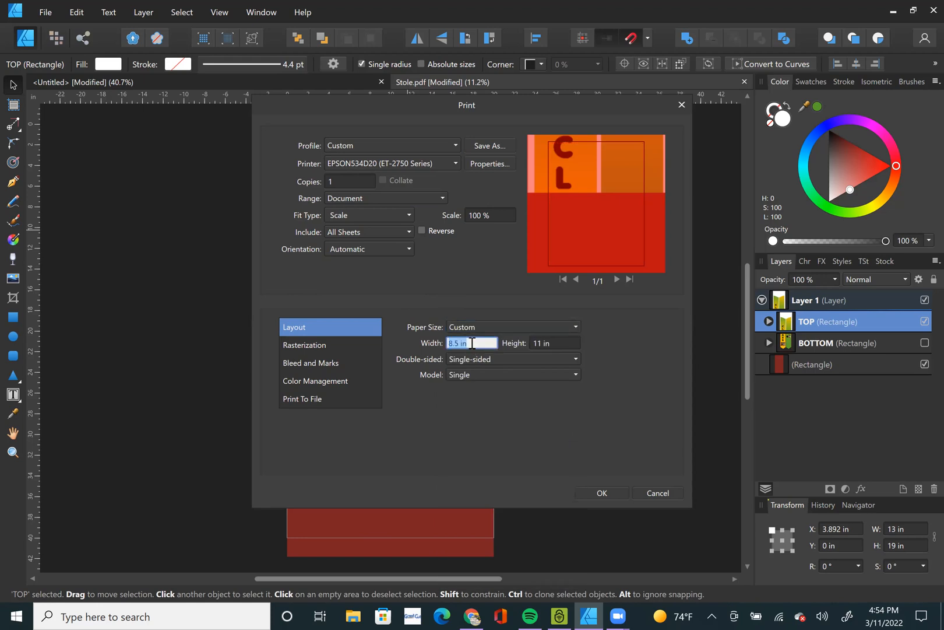
{"action": "type", "text": "13"}
{"action": "key", "text": "Tab"}
{"action": "type", "text": "19"}
{"action": "key", "text": "Tab"}
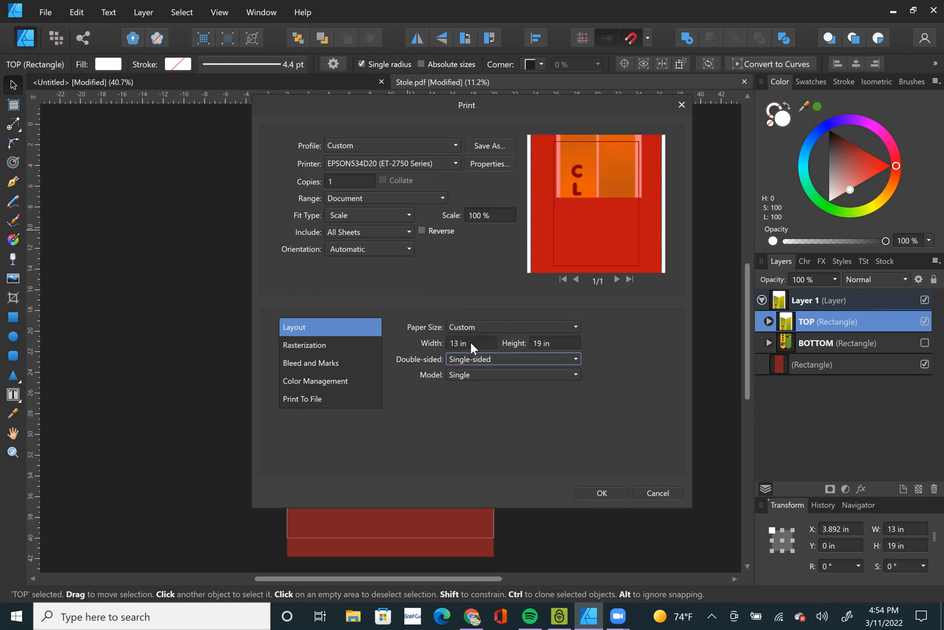
Set the print range to Selection to preview the TOP piece alone, and leave the print settings without printing.
{"action": "left_click", "coordinate": [356, 199]}
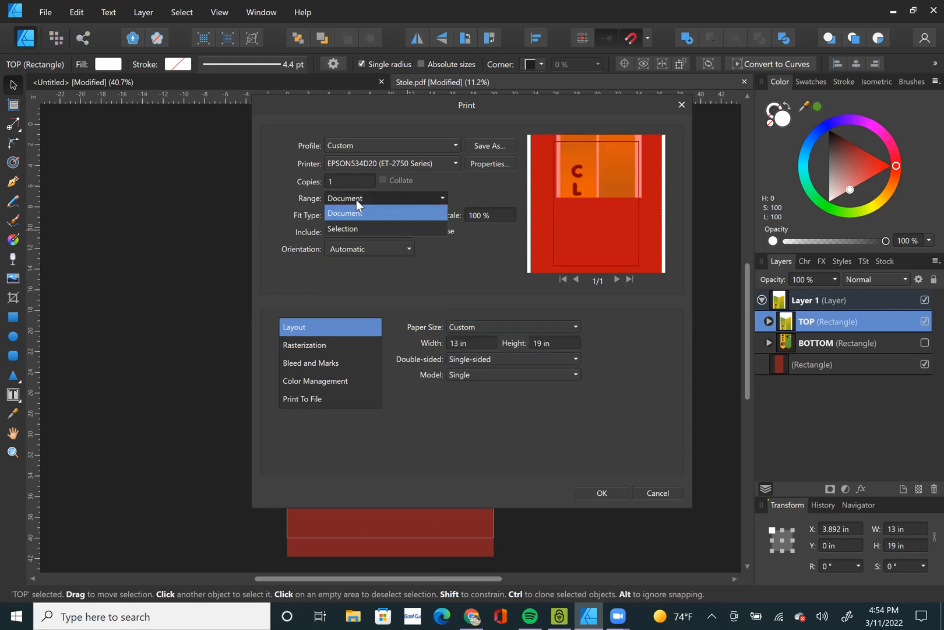
{"action": "left_click", "coordinate": [368, 230]}
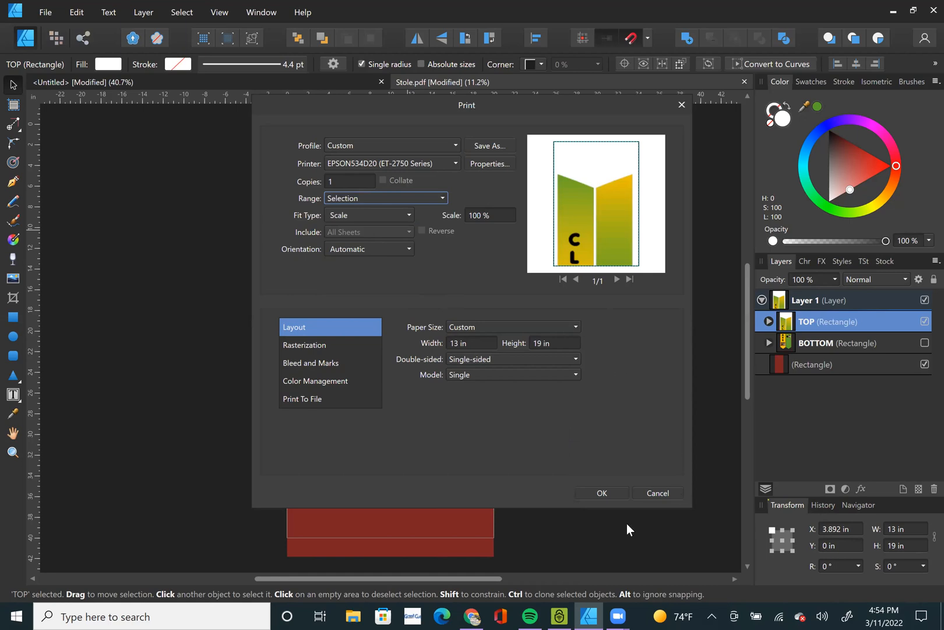
{"action": "left_click", "coordinate": [661, 494]}
Show BOTTOM in place of TOP and remove the red outline from the BOTTOM rectangle.
{"action": "left_click", "coordinate": [923, 323]}
{"action": "left_click", "coordinate": [924, 342]}
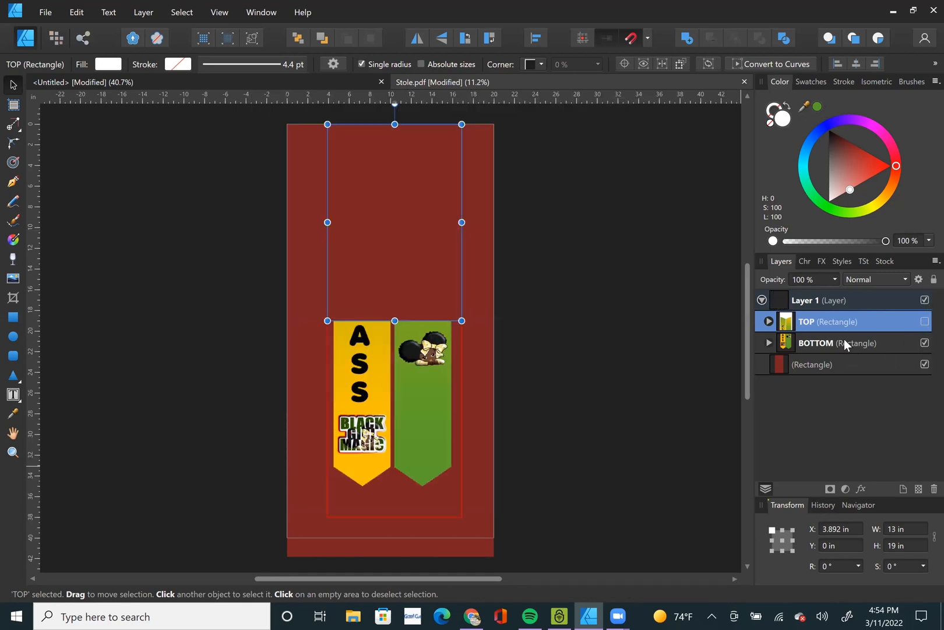
{"action": "left_click", "coordinate": [844, 340]}
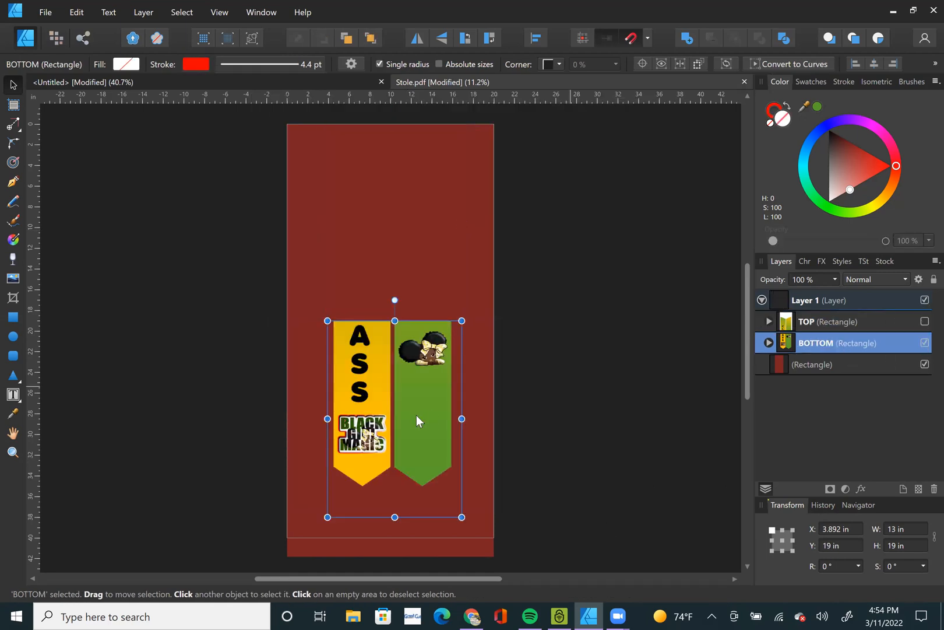
{"action": "left_click", "coordinate": [770, 126]}
{"action": "left_click", "coordinate": [769, 123]}
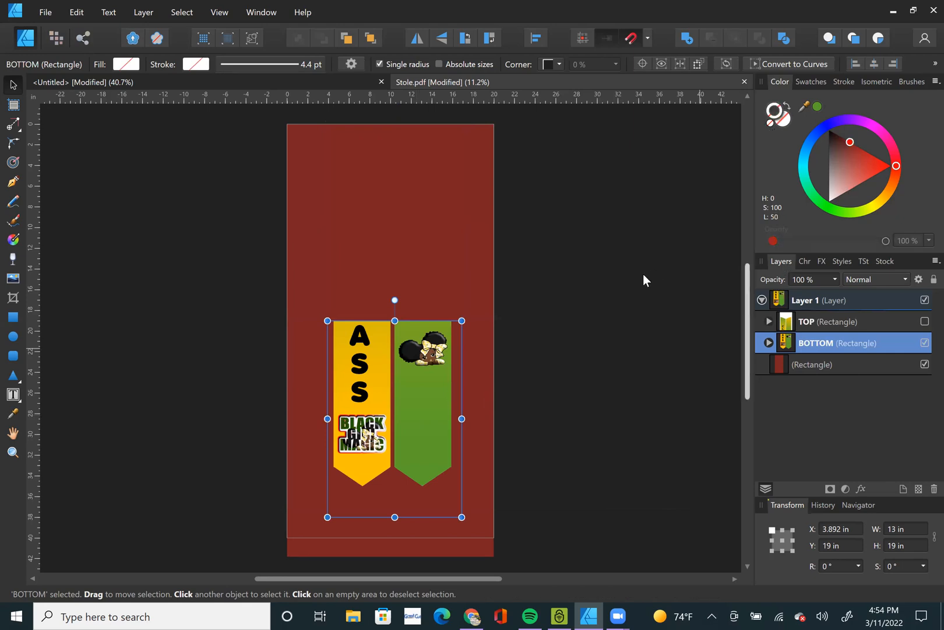
Open the print settings with the BOTTOM rectangle selected and choose the EPSON534D20 (ET-2750 Series) printer.
{"action": "left_click", "coordinate": [45, 13]}
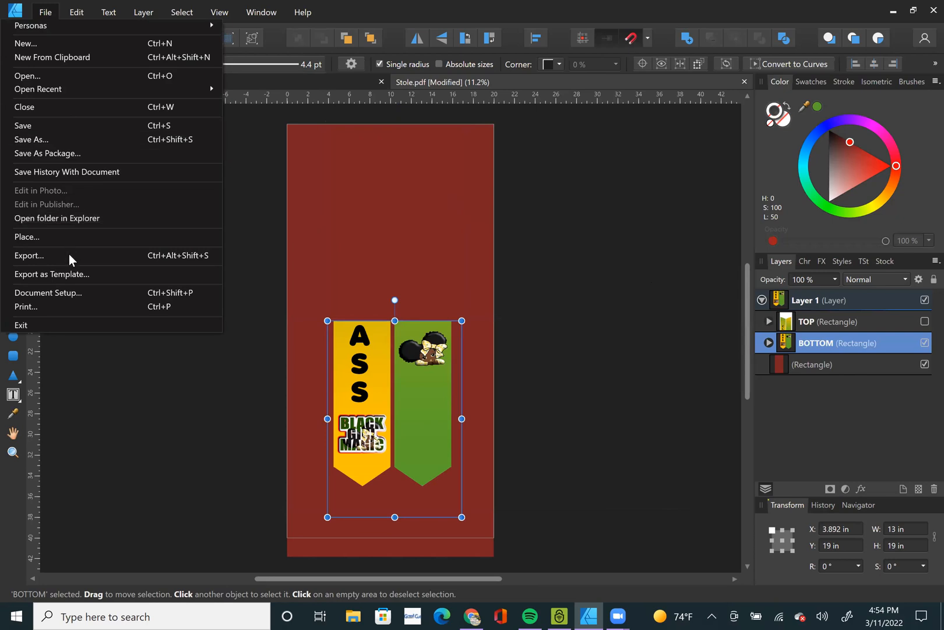
{"action": "left_click", "coordinate": [61, 306]}
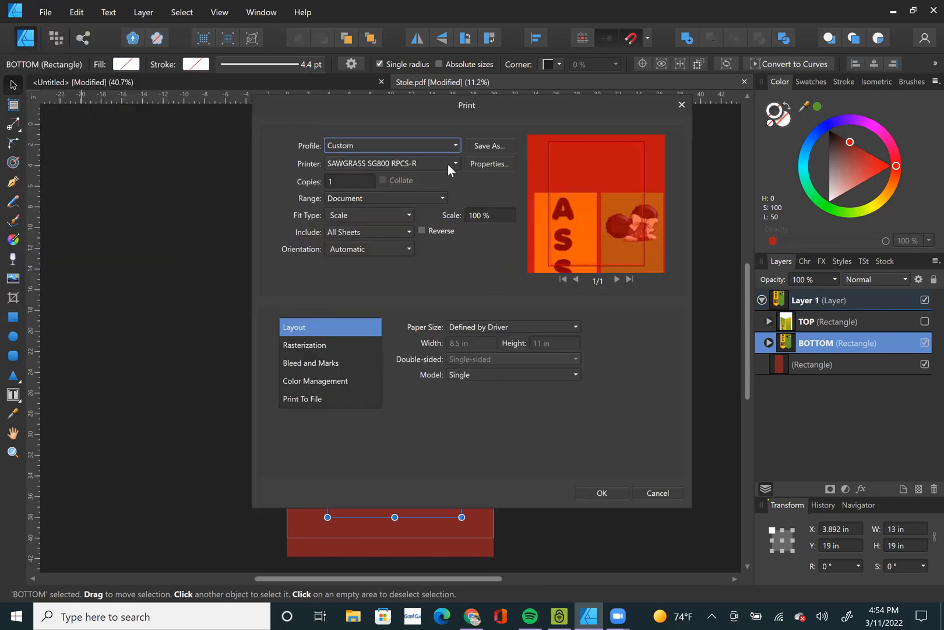
{"action": "left_click", "coordinate": [447, 164]}
{"action": "left_click", "coordinate": [402, 304]}
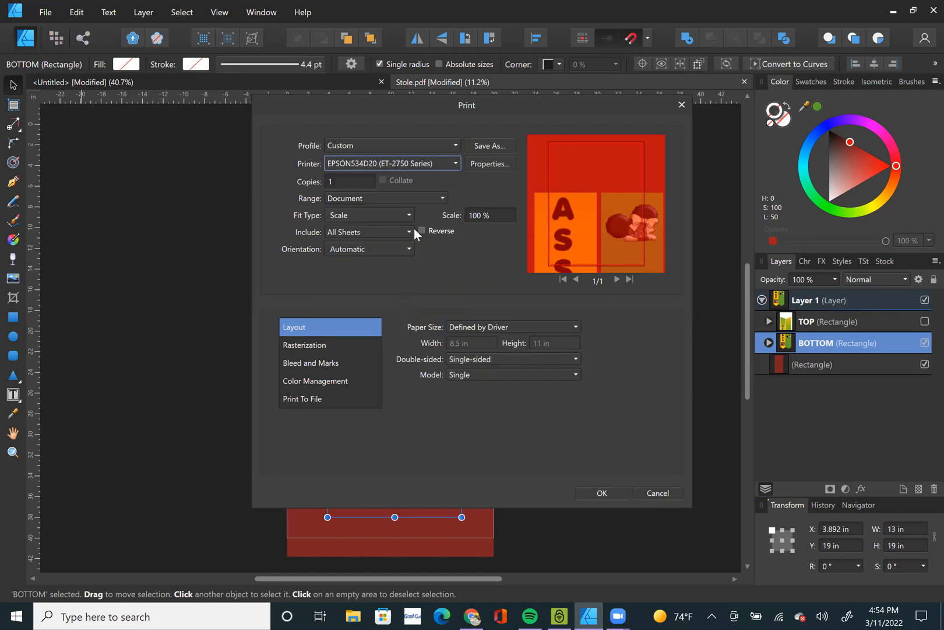
Set the paper size for the BOTTOM print to Custom, 13 in wide by 19 in high.
{"action": "left_click", "coordinate": [504, 327]}
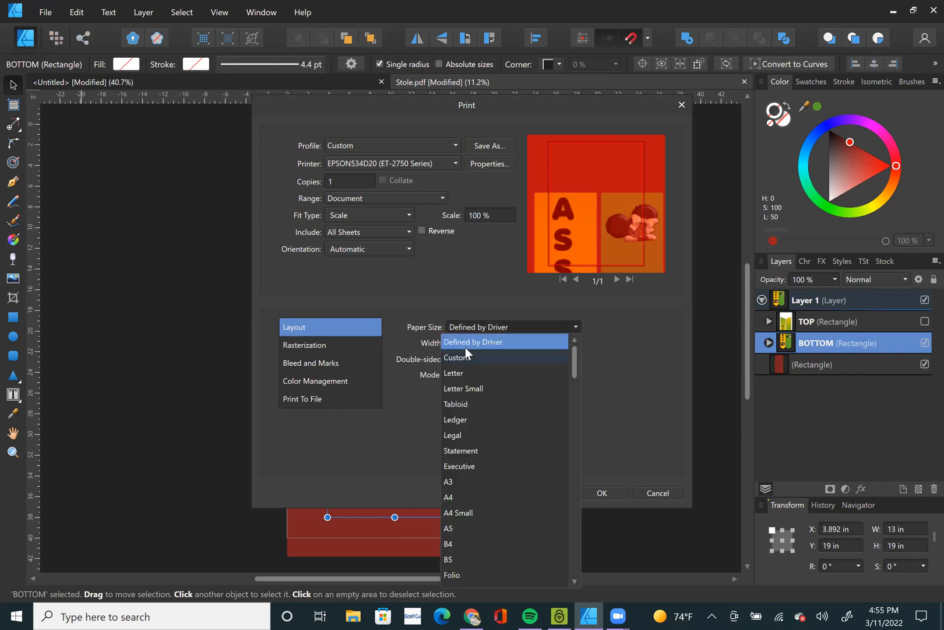
{"action": "left_click", "coordinate": [465, 355]}
{"action": "left_click", "coordinate": [467, 342]}
{"action": "type", "text": "13"}
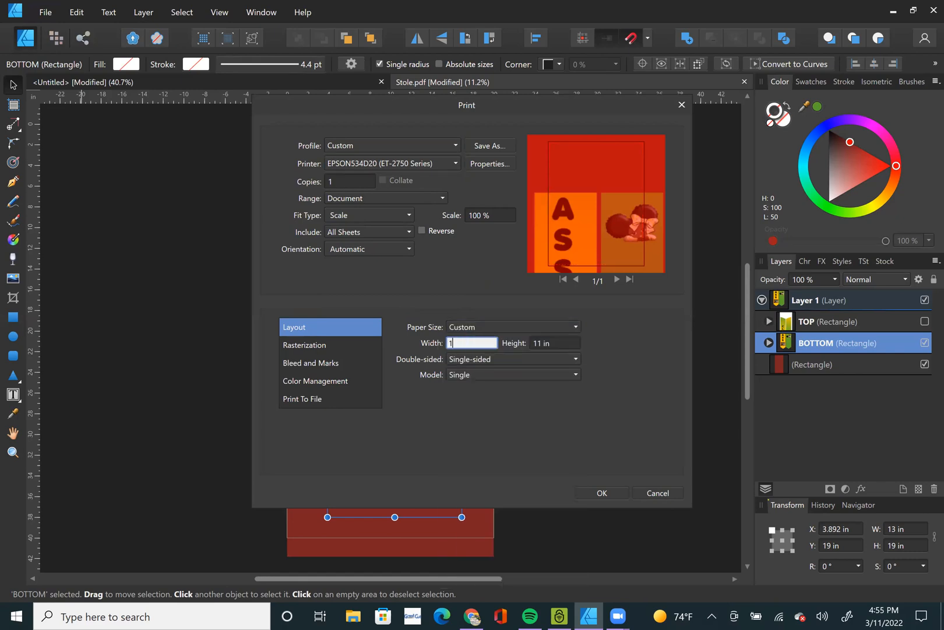
{"action": "key", "text": "Tab"}
{"action": "type", "text": "19"}
{"action": "key", "text": "Tab"}
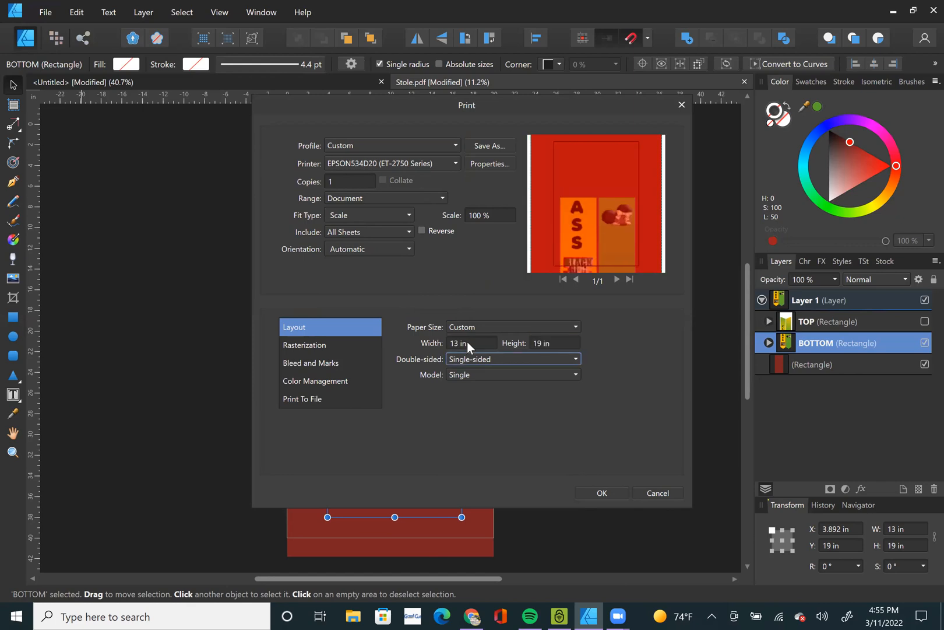
Set the print range to Selection to preview the BOTTOM piece alone, and leave the print settings without printing.
{"action": "left_click", "coordinate": [368, 198]}
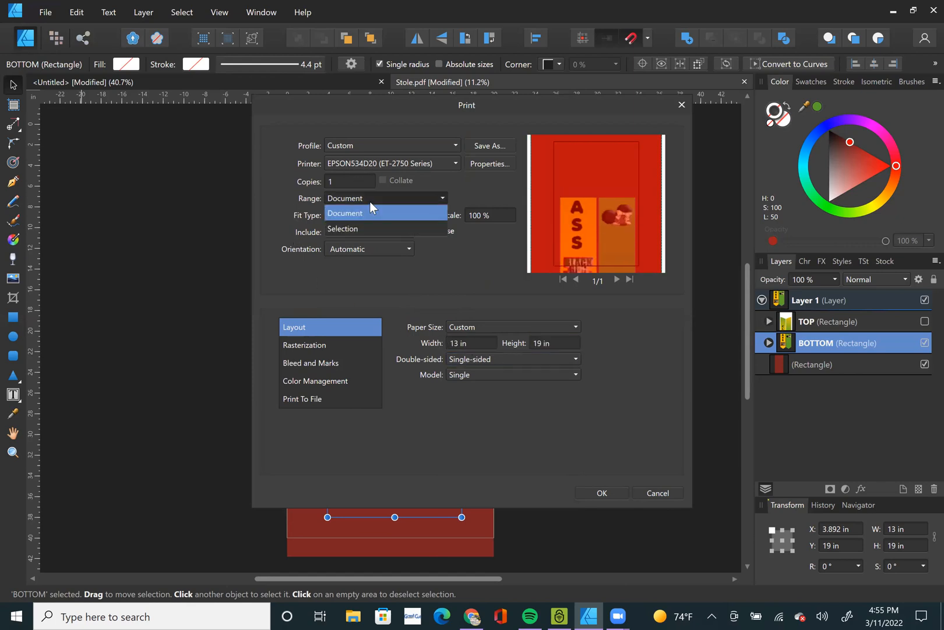
{"action": "left_click", "coordinate": [369, 228]}
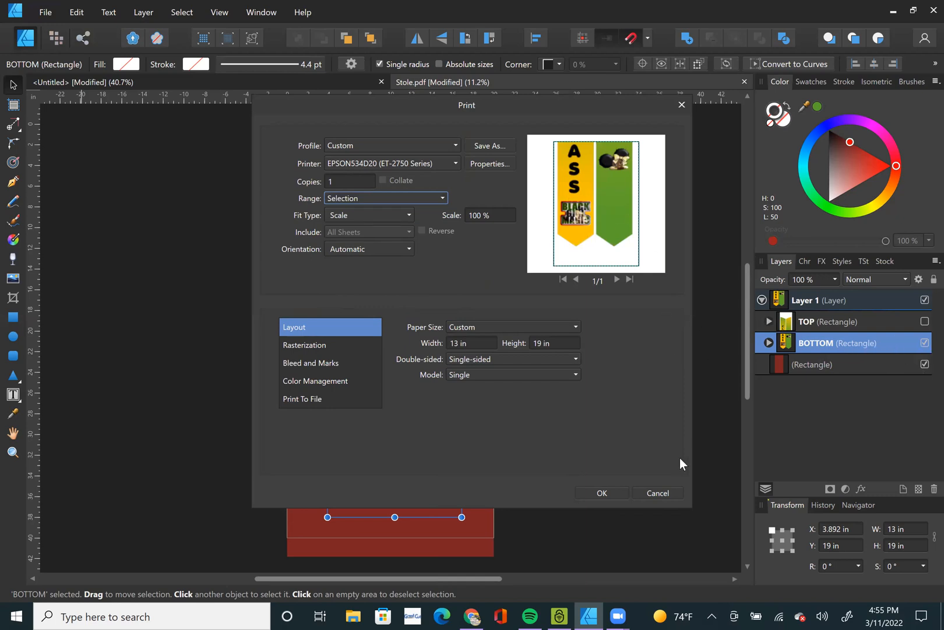
{"action": "left_click", "coordinate": [657, 492]}
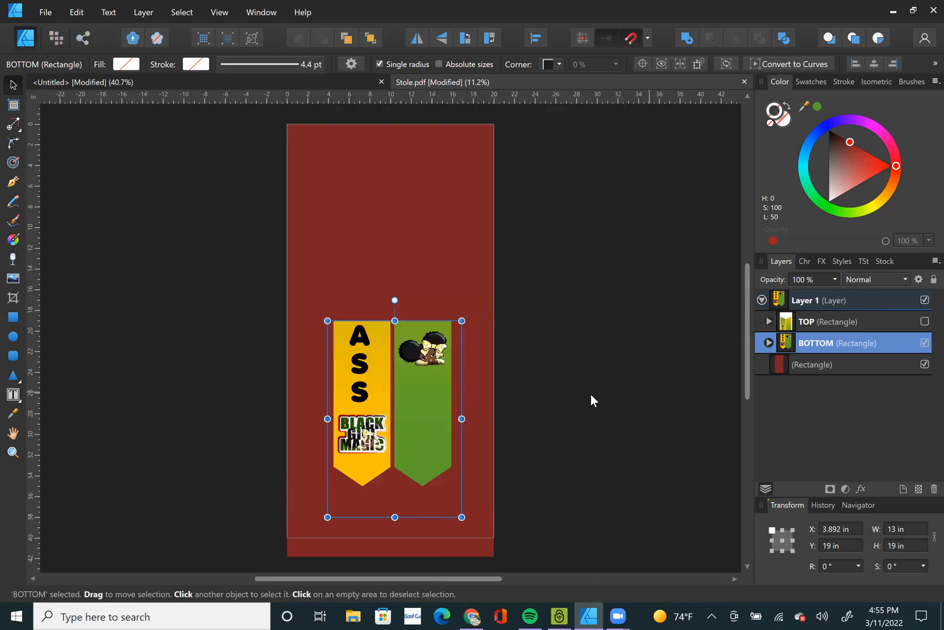
{"action": "left_click", "coordinate": [590, 400]}
{"action": "double_click", "coordinate": [427, 394]}
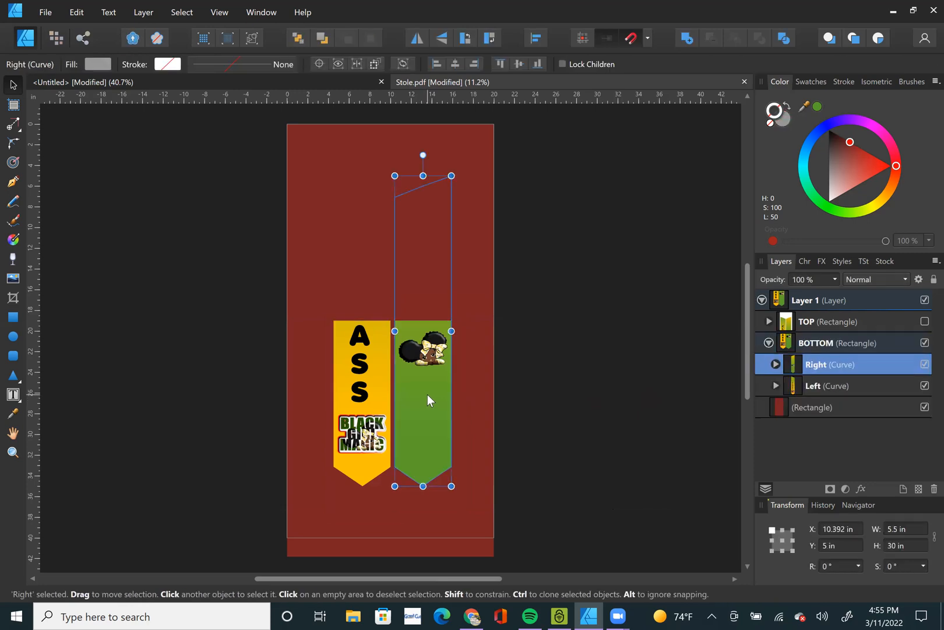
{"action": "left_click", "coordinate": [618, 348]}
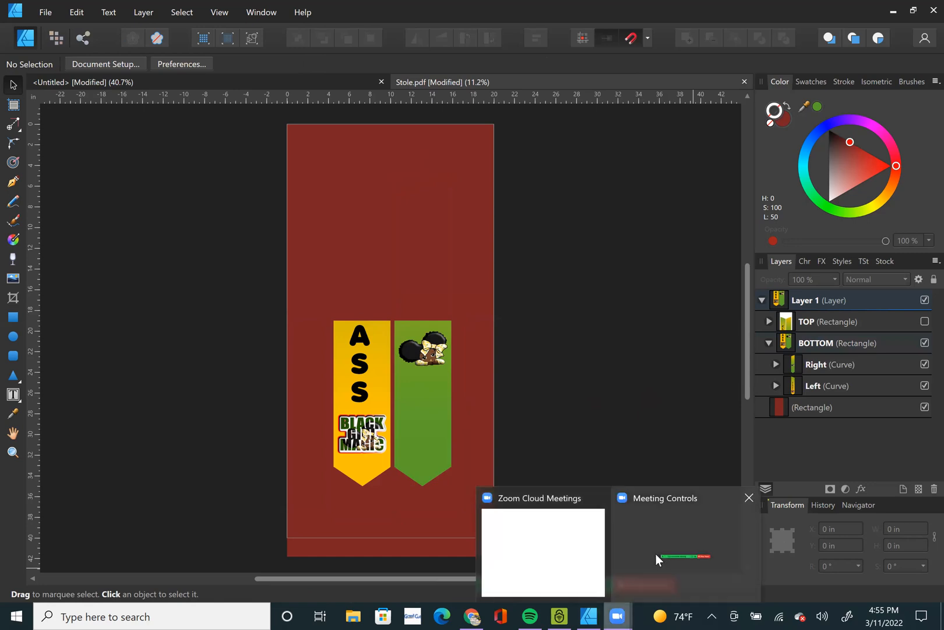
{"action": "left_click", "coordinate": [658, 571]}
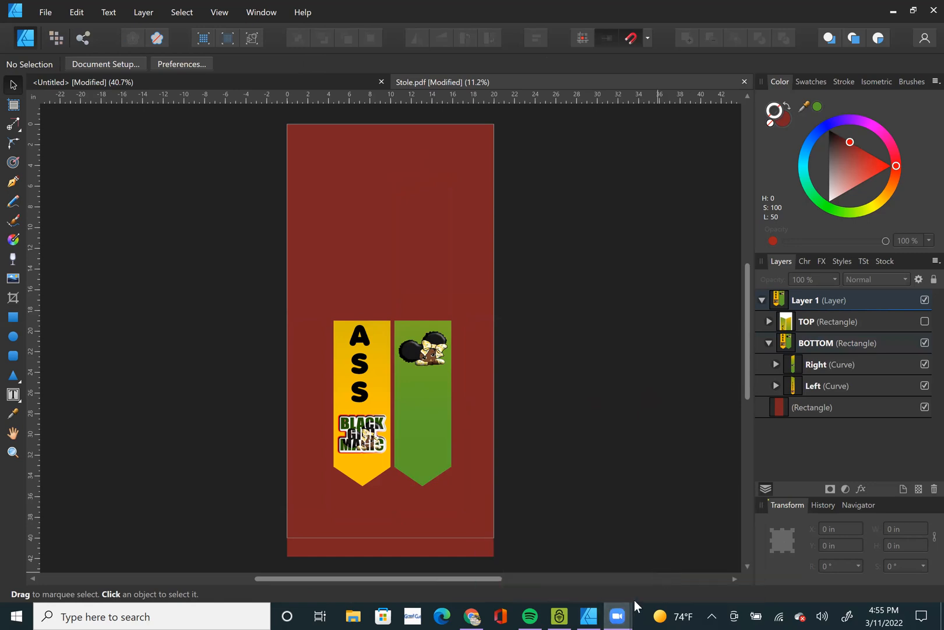